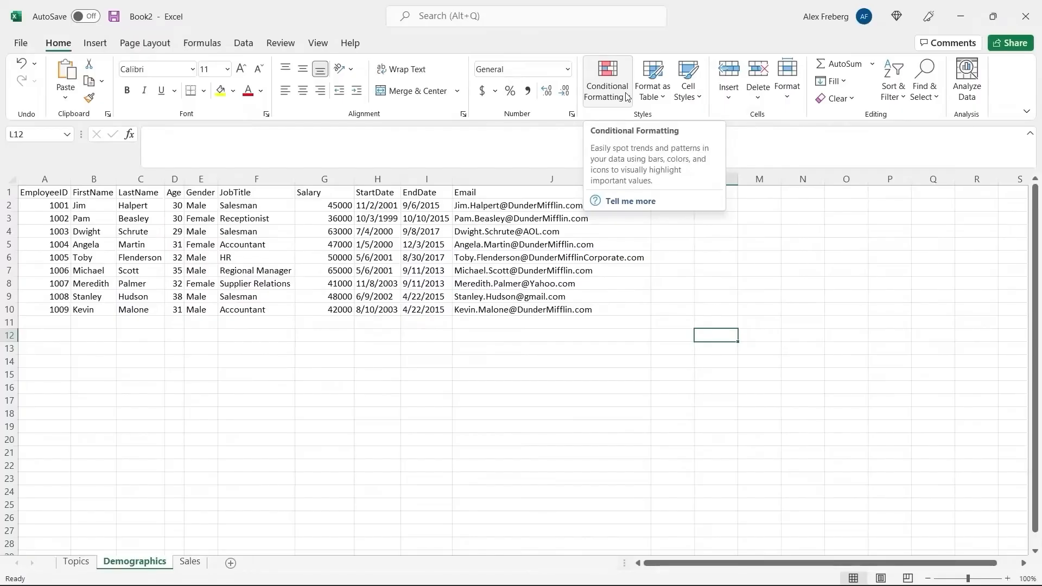
click(627, 96)
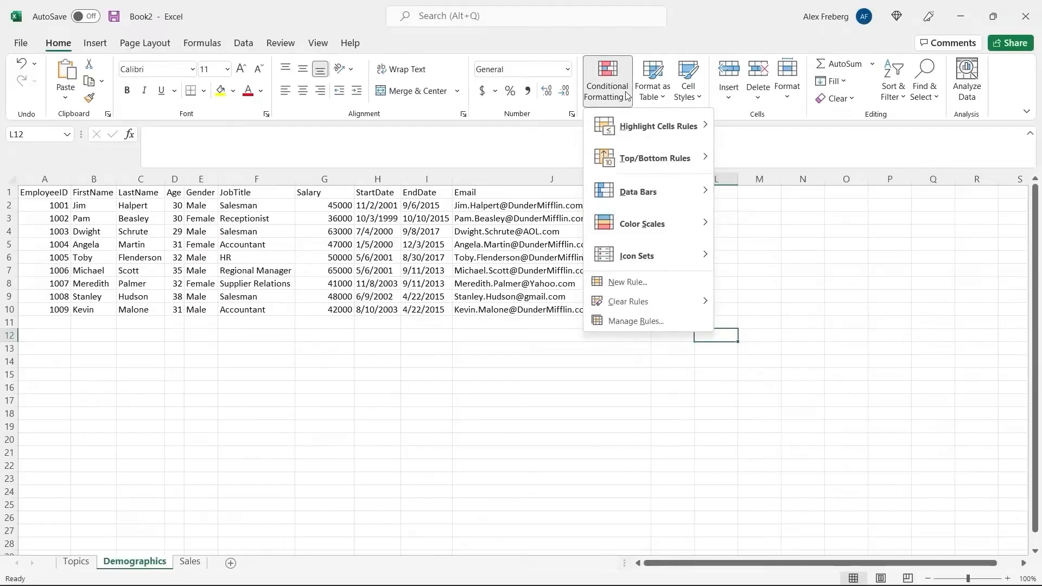
mouse_move(646, 119)
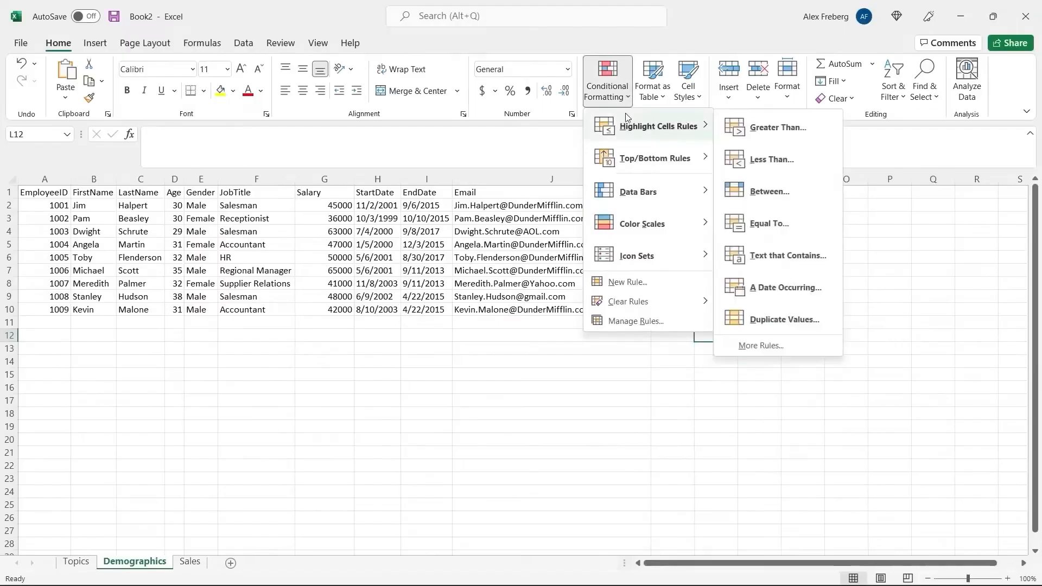
mouse_move(659, 157)
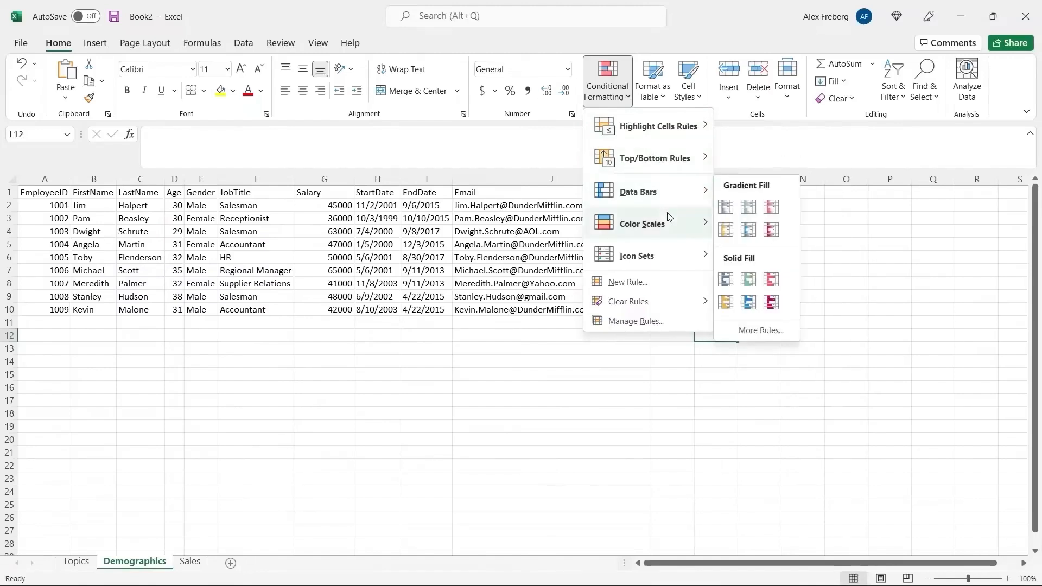
mouse_move(670, 220)
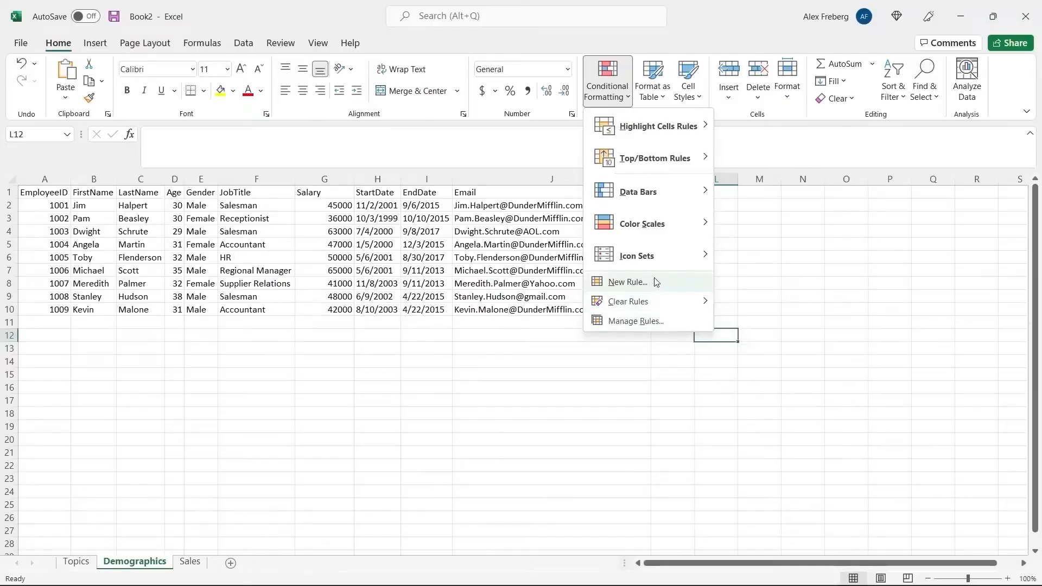
mouse_move(665, 262)
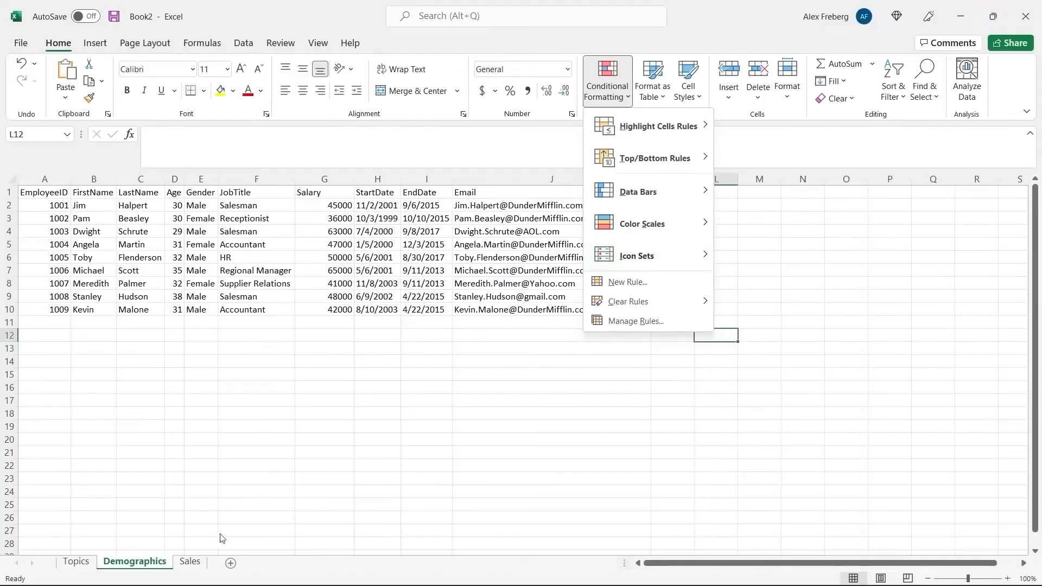
- On the Sales sheet, apply the coloured three-arrow icon set to the Paper row, A2:M2
click(197, 563)
click(197, 563)
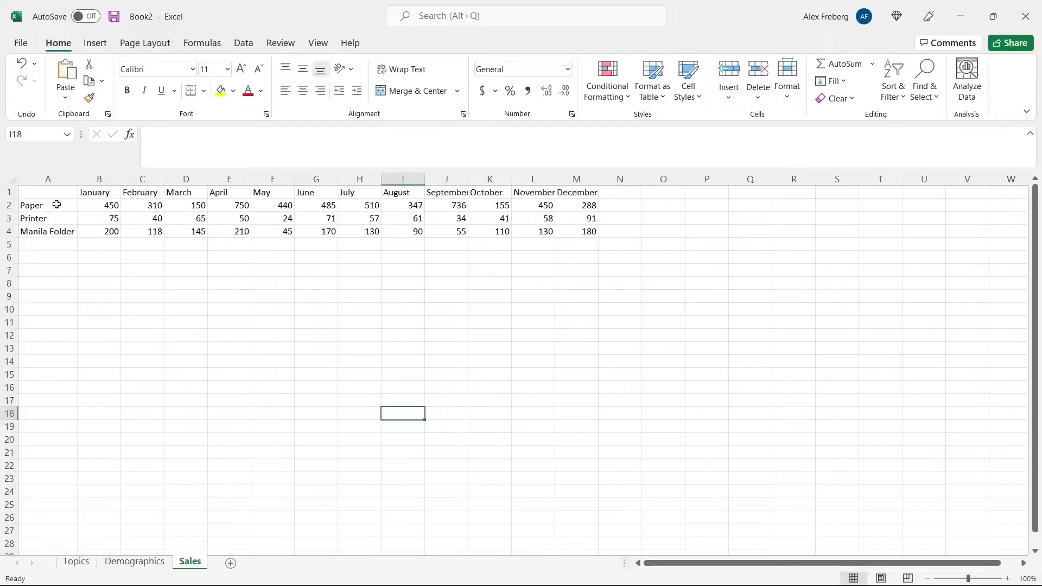
drag(32, 205, 575, 205)
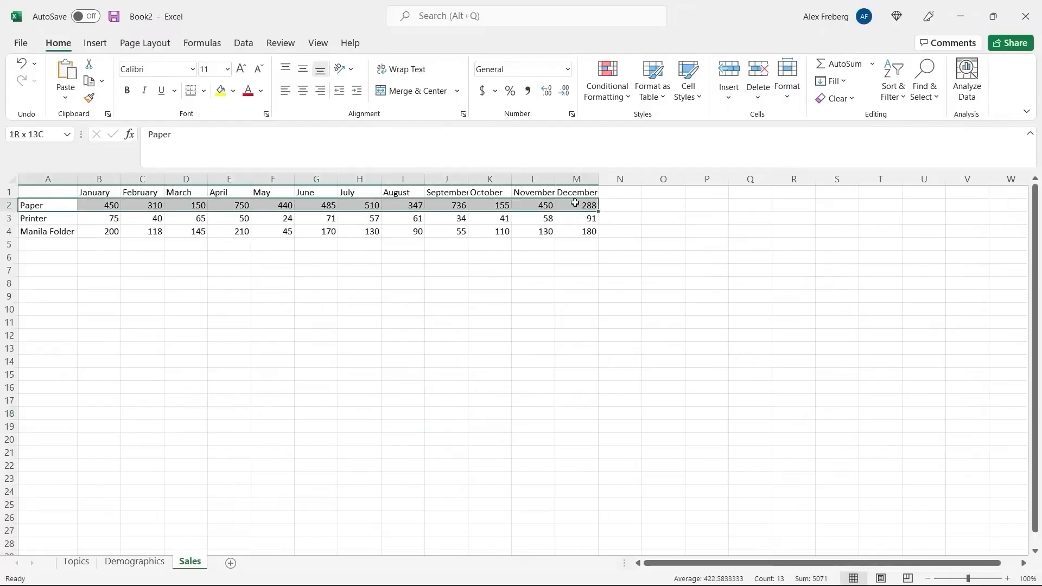
click(601, 96)
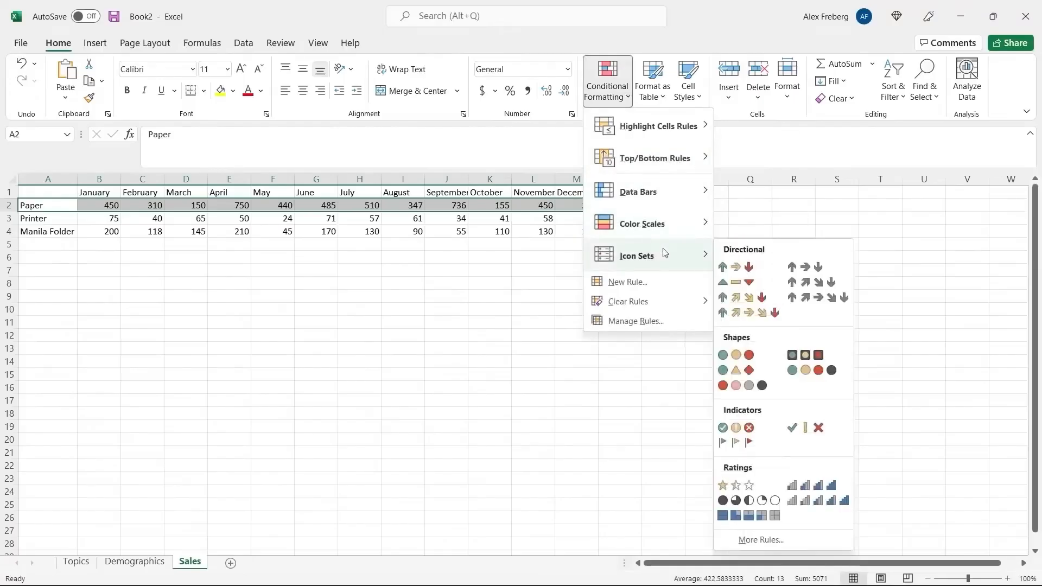
click(737, 267)
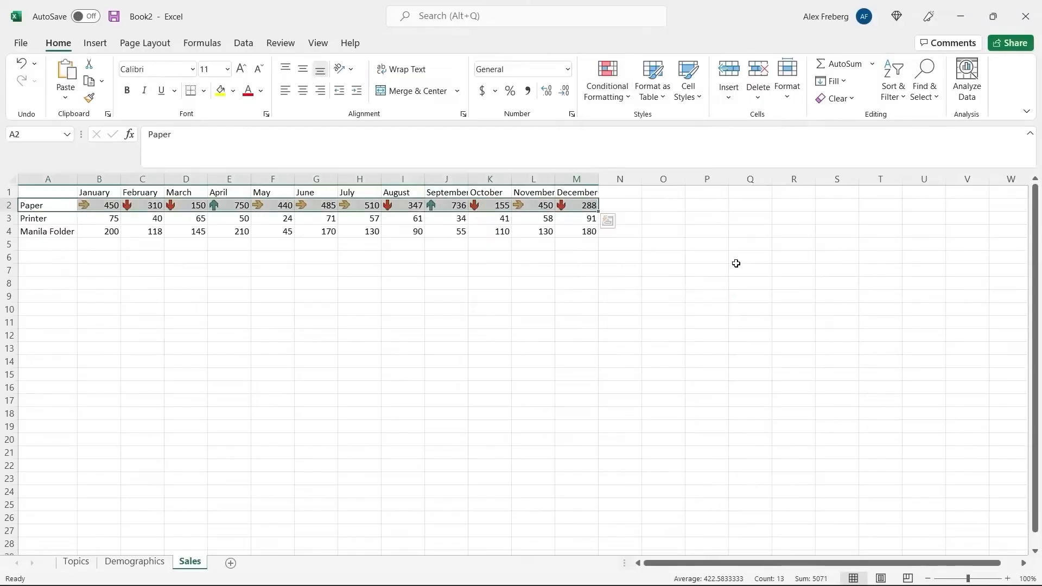
click(393, 258)
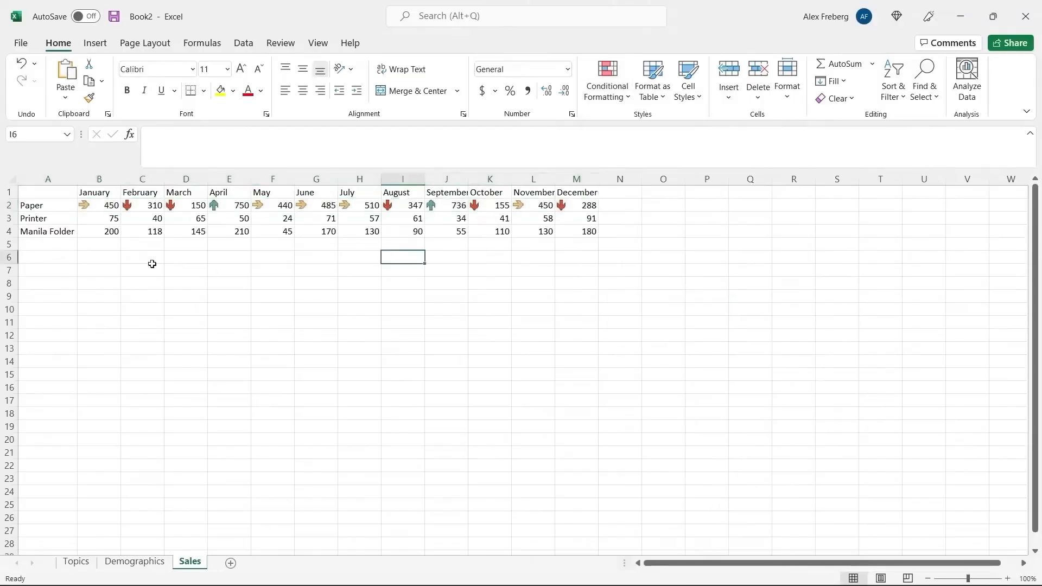
click(103, 208)
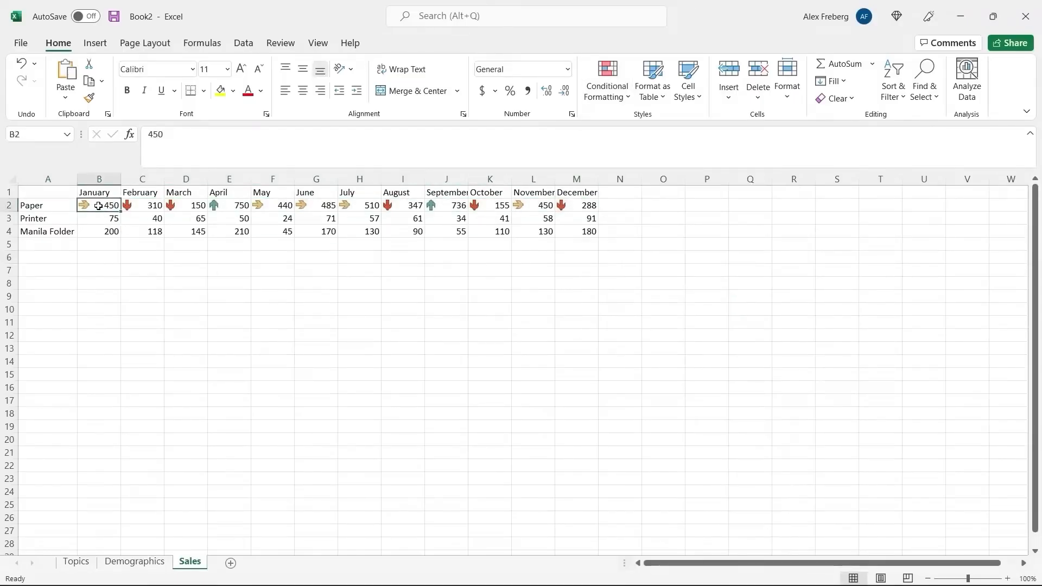
click(140, 205)
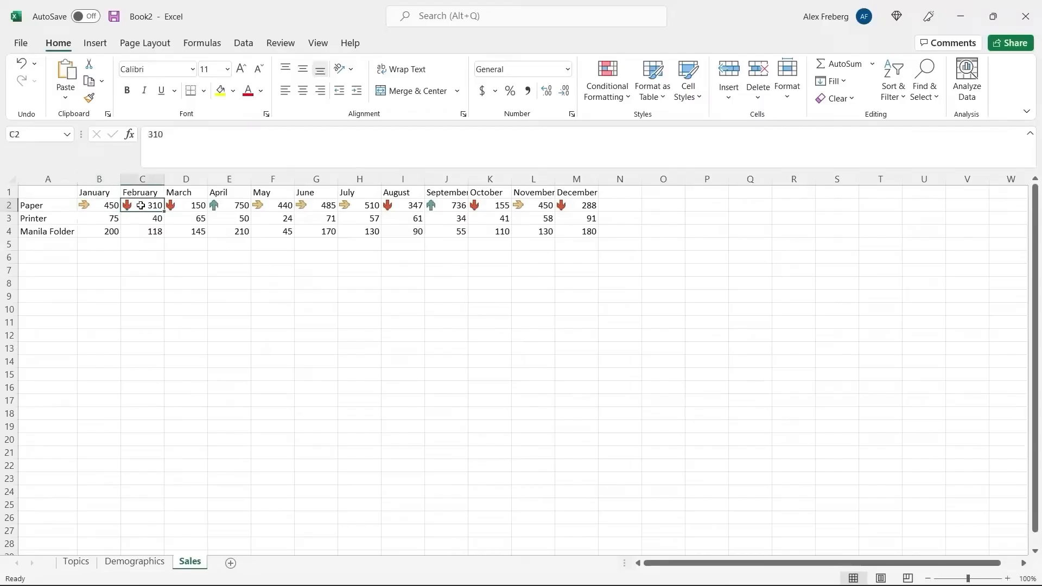
click(225, 207)
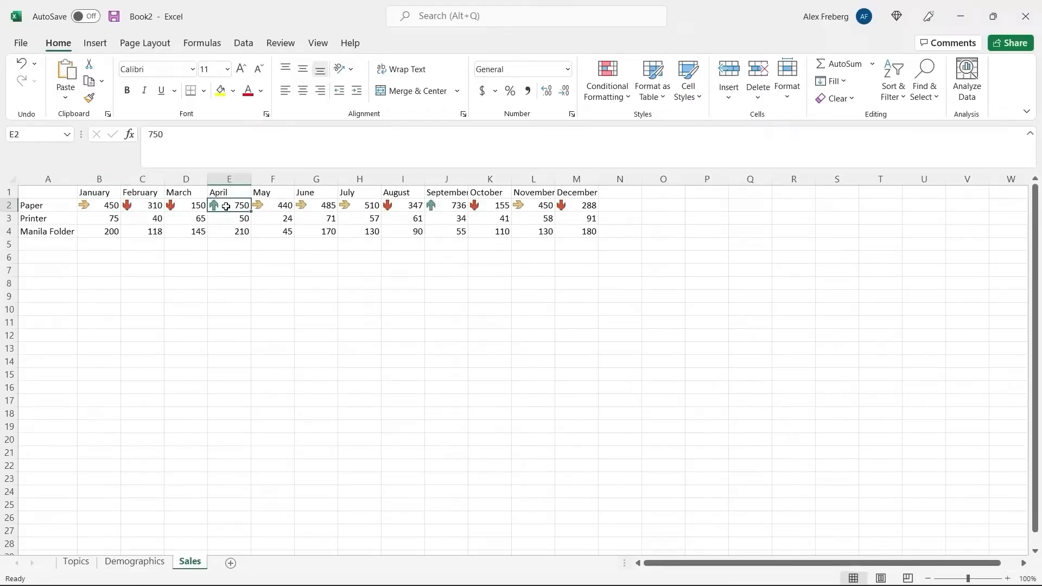
click(362, 274)
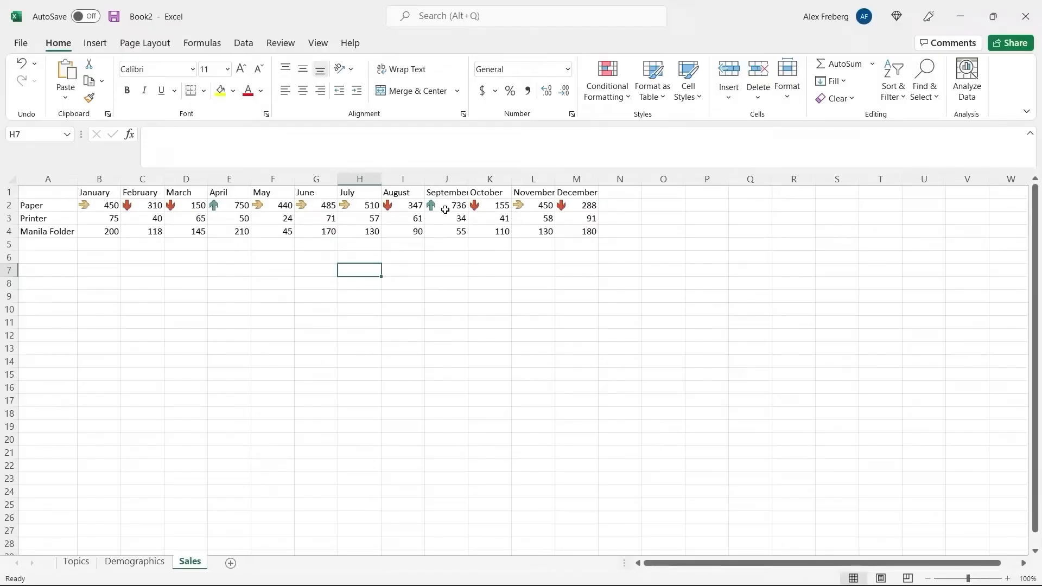
- Try applying the coloured three-arrow icon set to all three products' monthly values together, B2:M4
drag(103, 205, 591, 230)
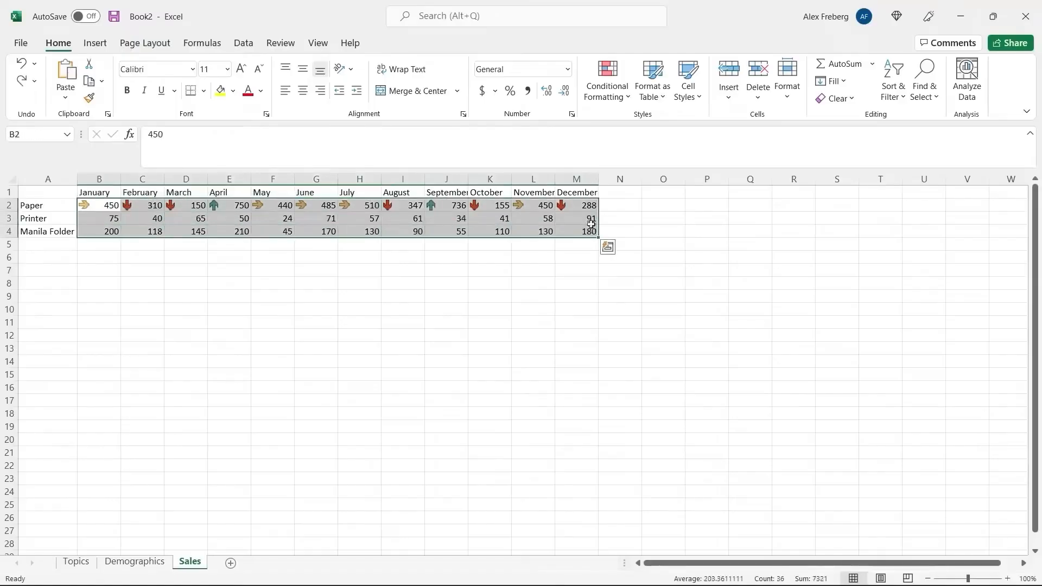
click(605, 92)
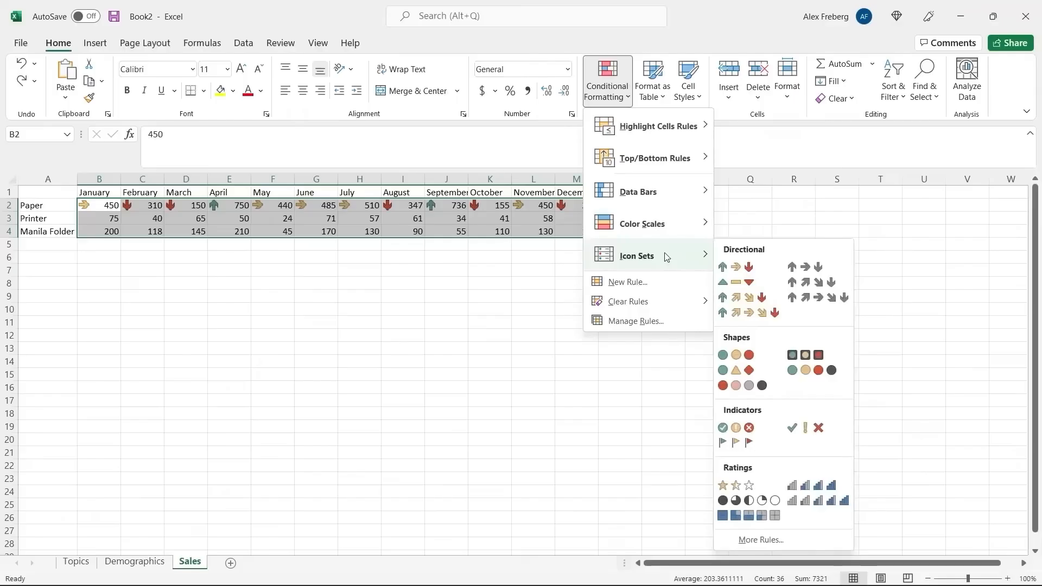
click(730, 264)
click(407, 270)
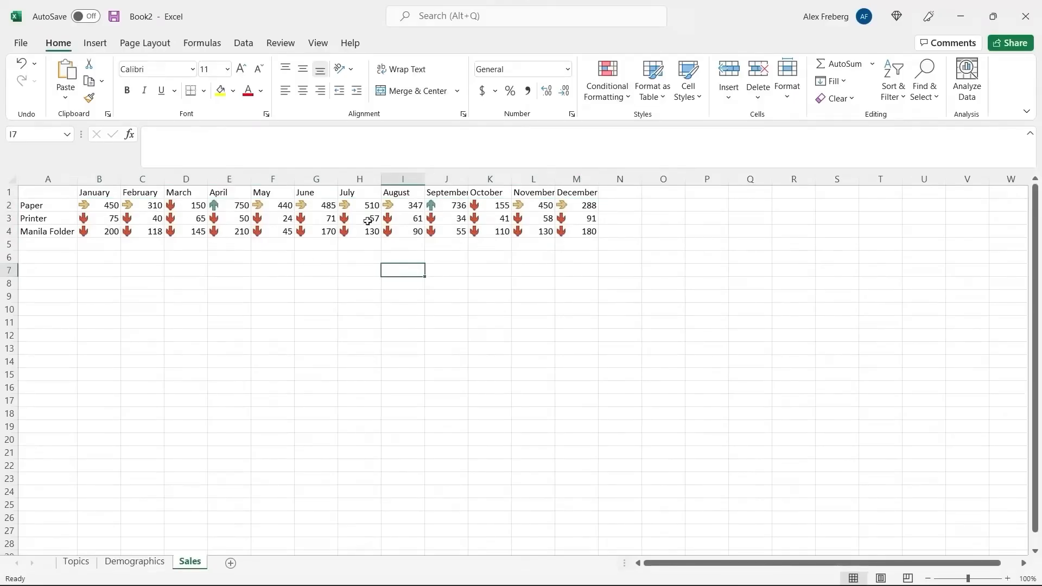
- Check the arrows in the Paper and Printer rows and undo the icon set applied across B2:M4
click(287, 220)
click(229, 218)
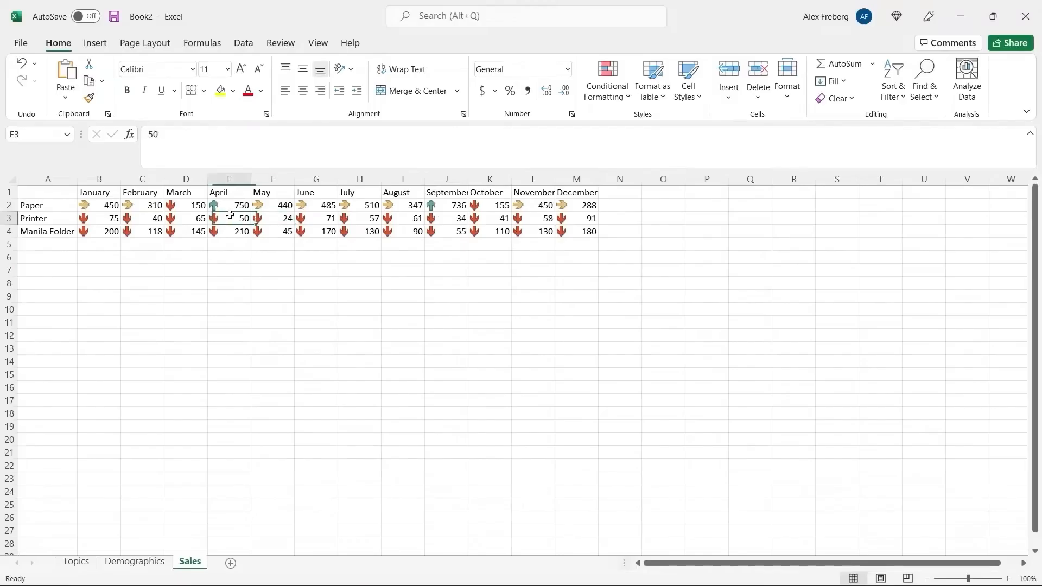
click(193, 218)
click(105, 207)
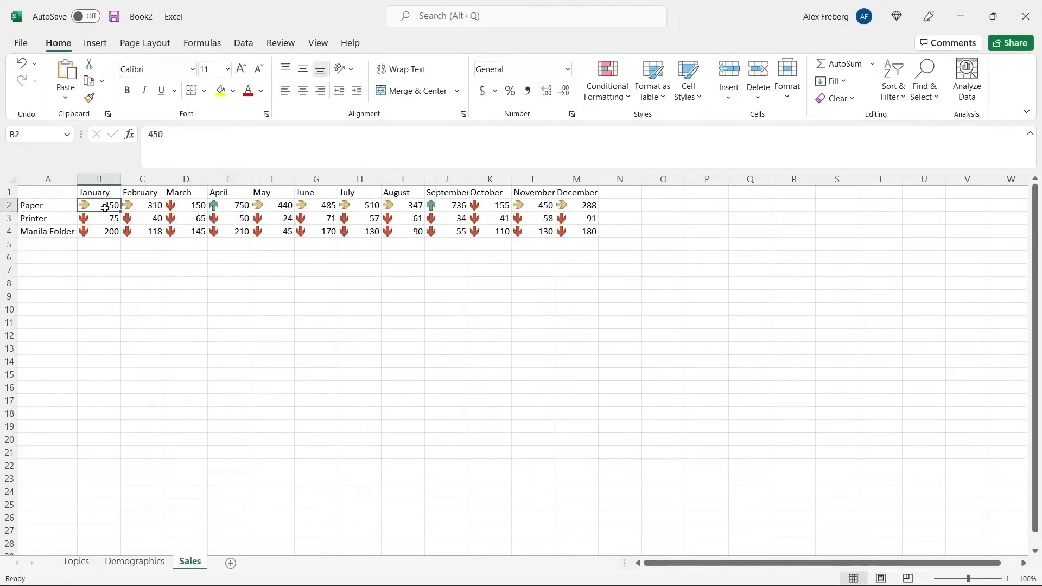
click(231, 206)
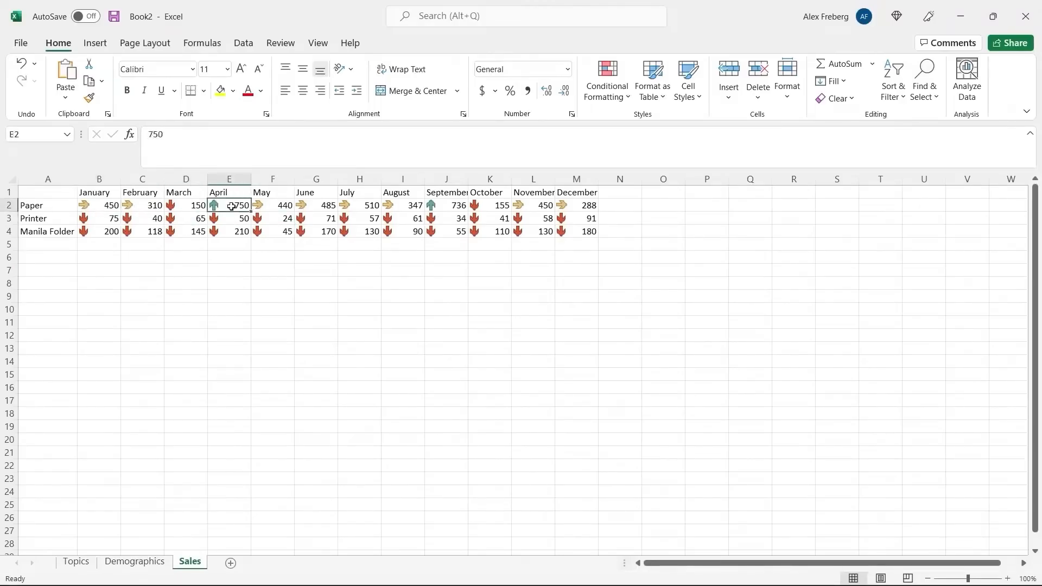
click(223, 216)
key(ctrl+z)
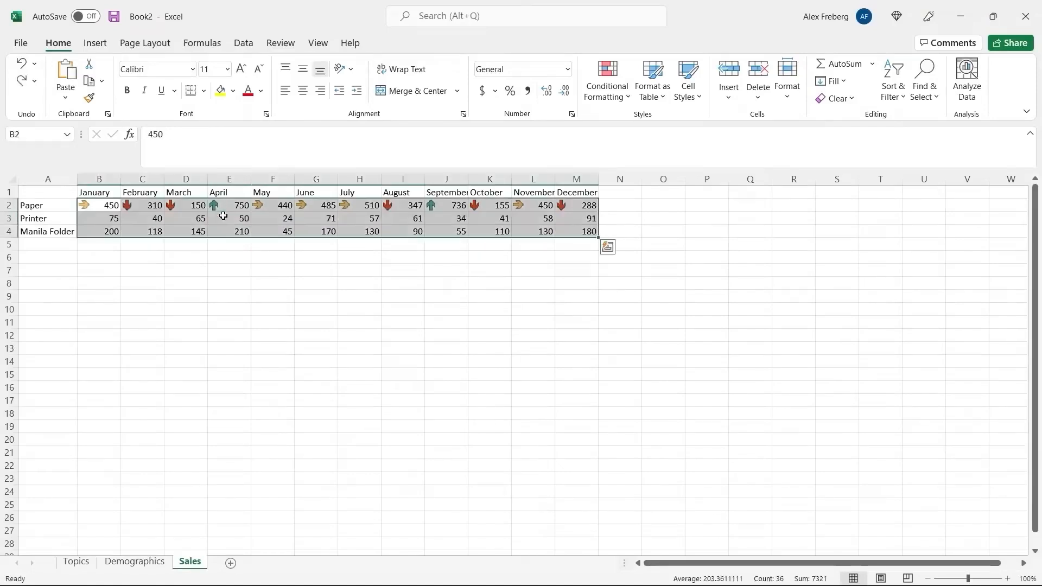
- Apply the coloured three-arrow icon set to the Printer row's monthly values only, B3:M3
click(93, 221)
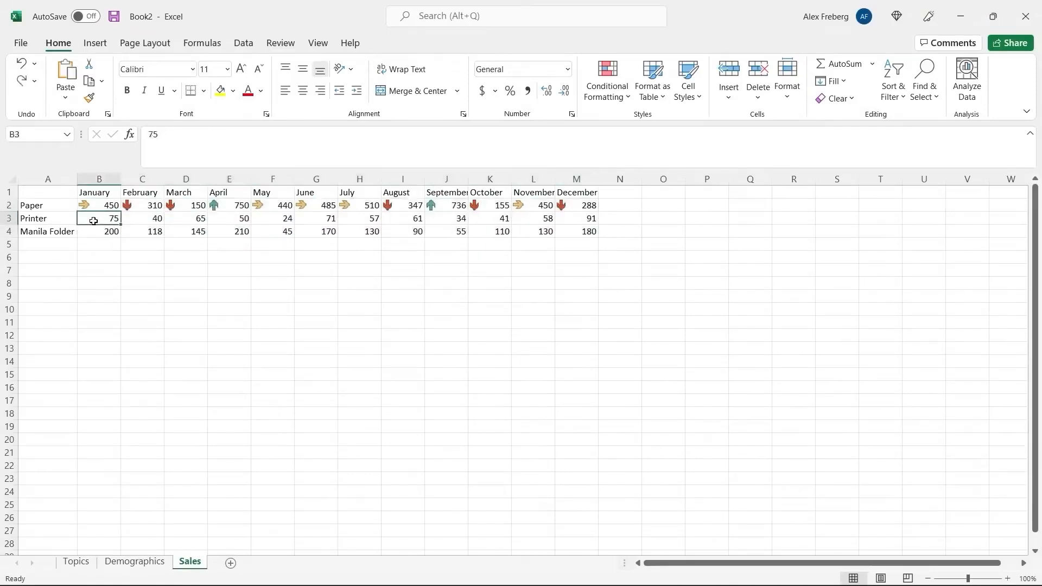
drag(93, 221, 573, 219)
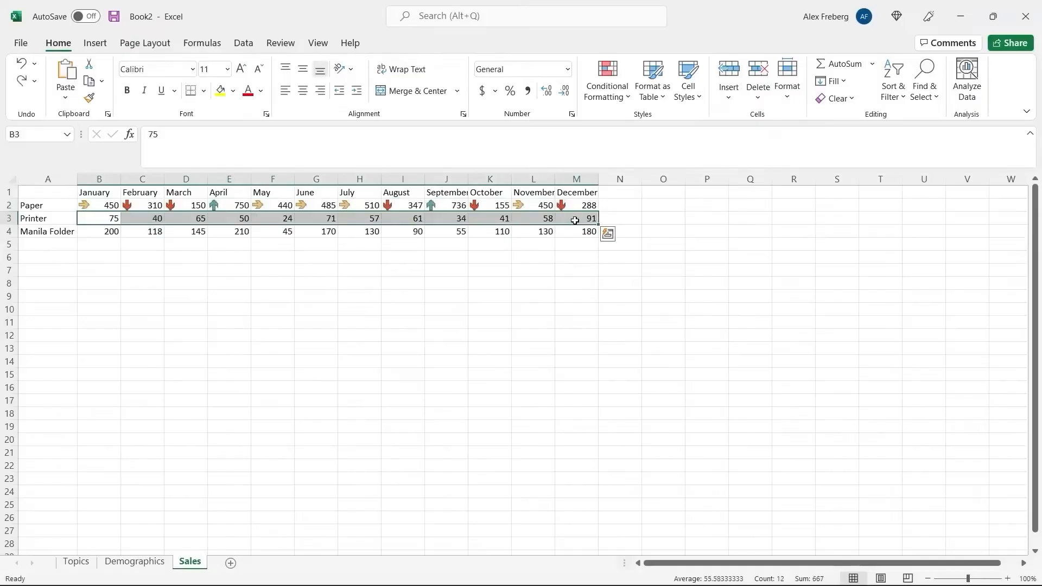
click(607, 86)
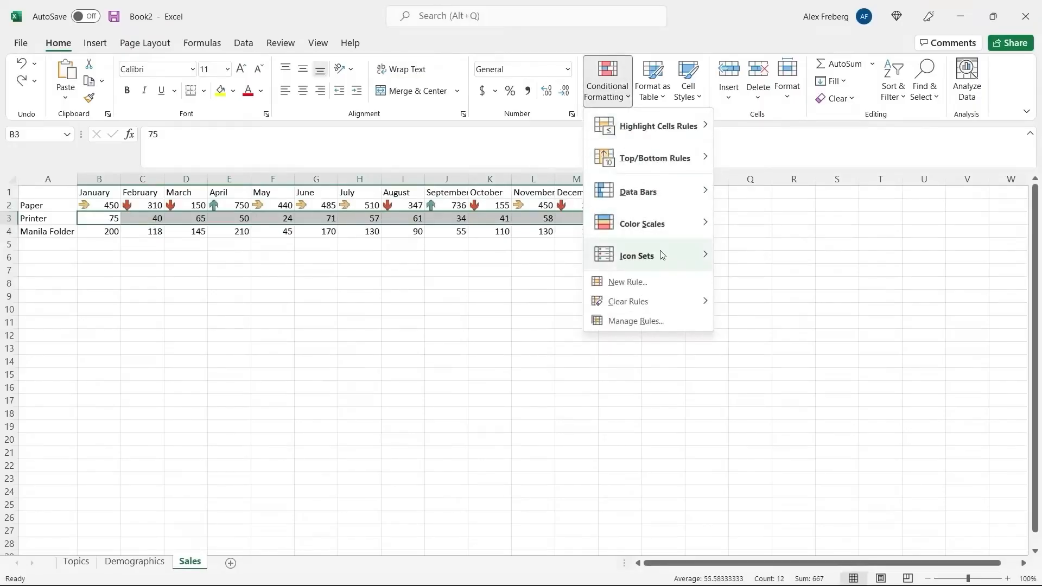
mouse_move(662, 254)
click(730, 262)
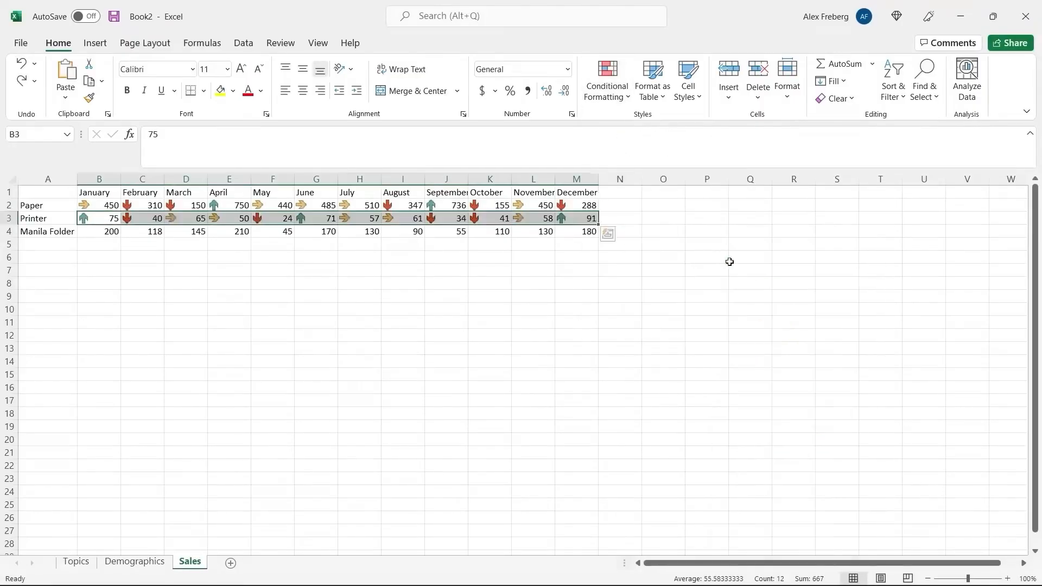
click(421, 288)
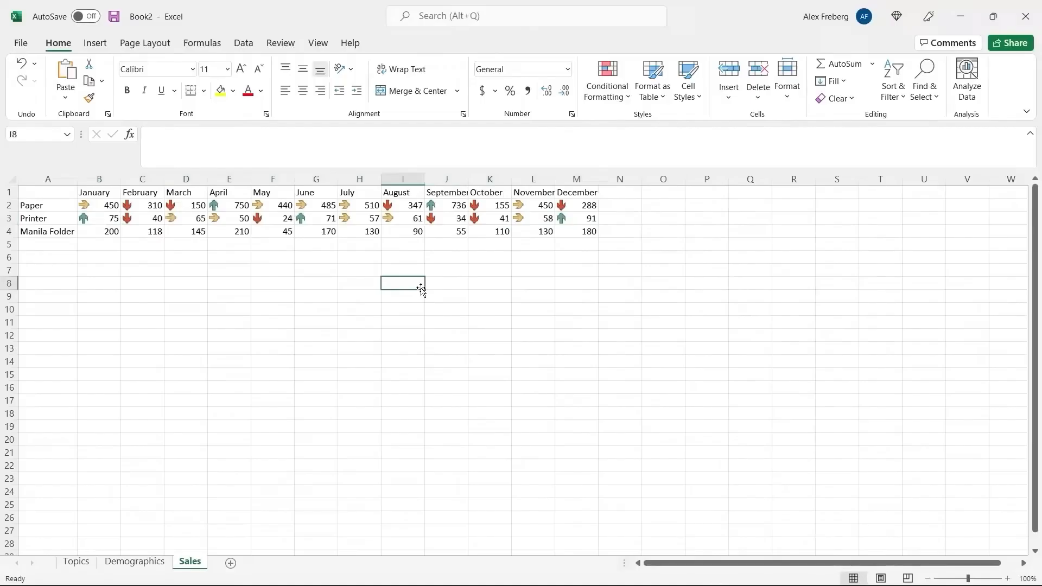
click(60, 215)
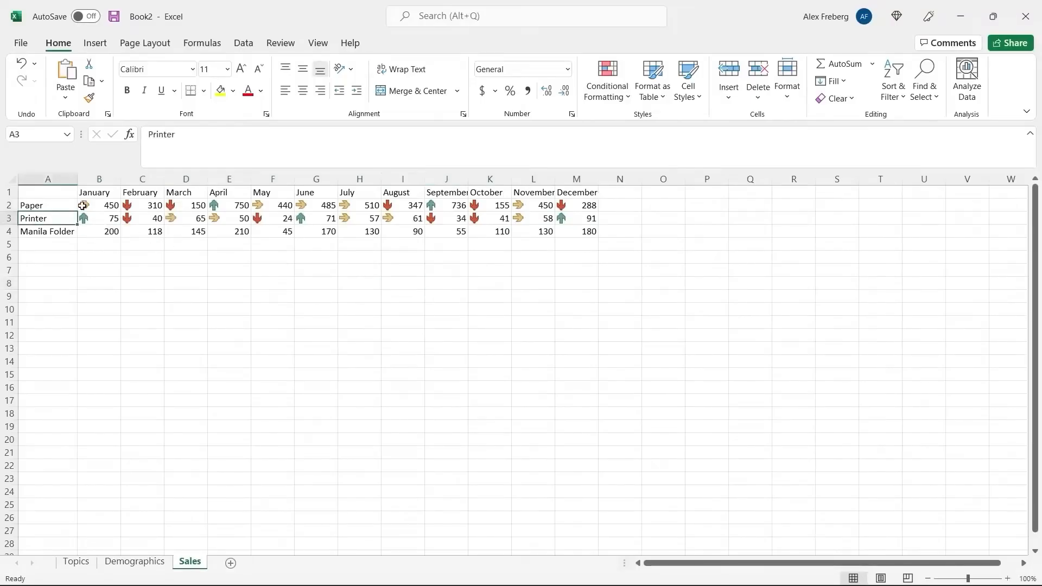
- Try the three-flag icon set on the Manila Folder row's monthly values, B4:M4
drag(103, 231, 570, 231)
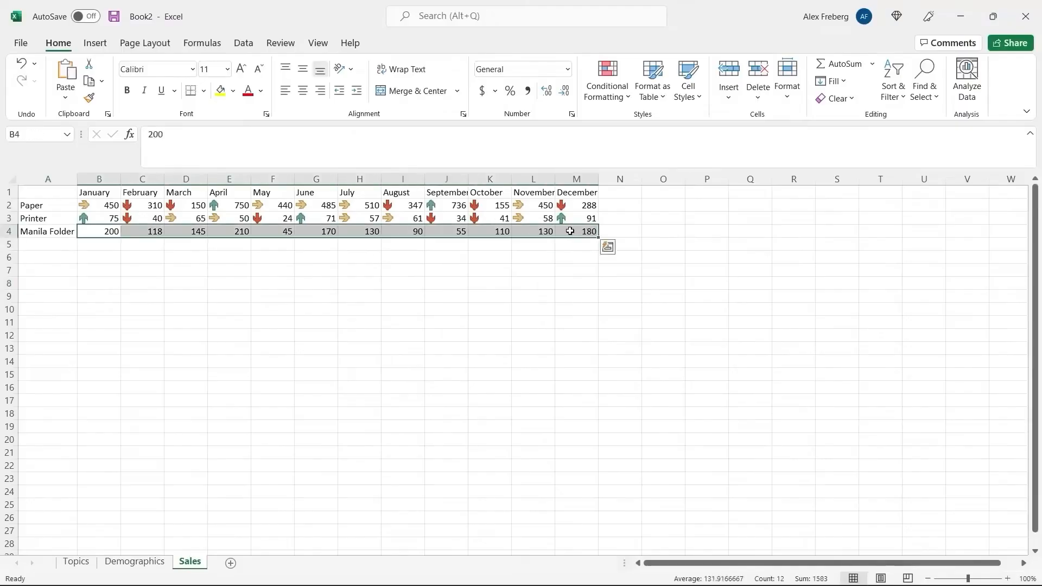
click(619, 93)
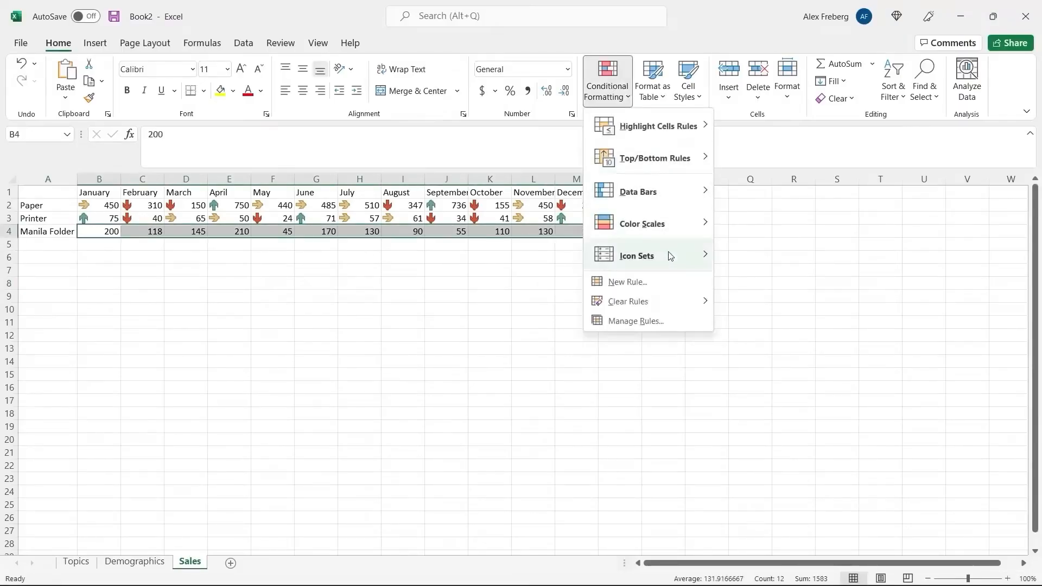
mouse_move(670, 256)
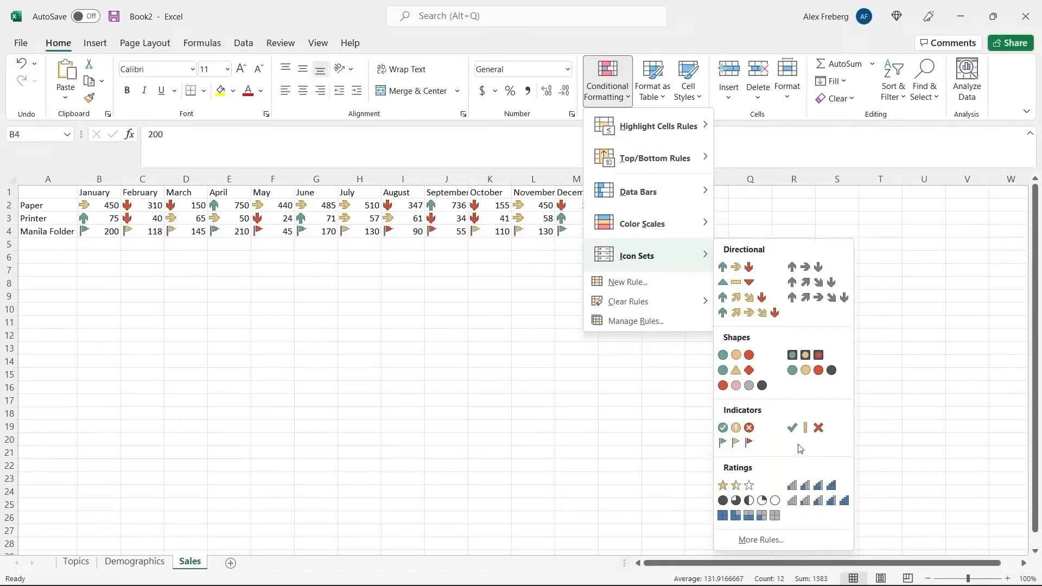
click(736, 442)
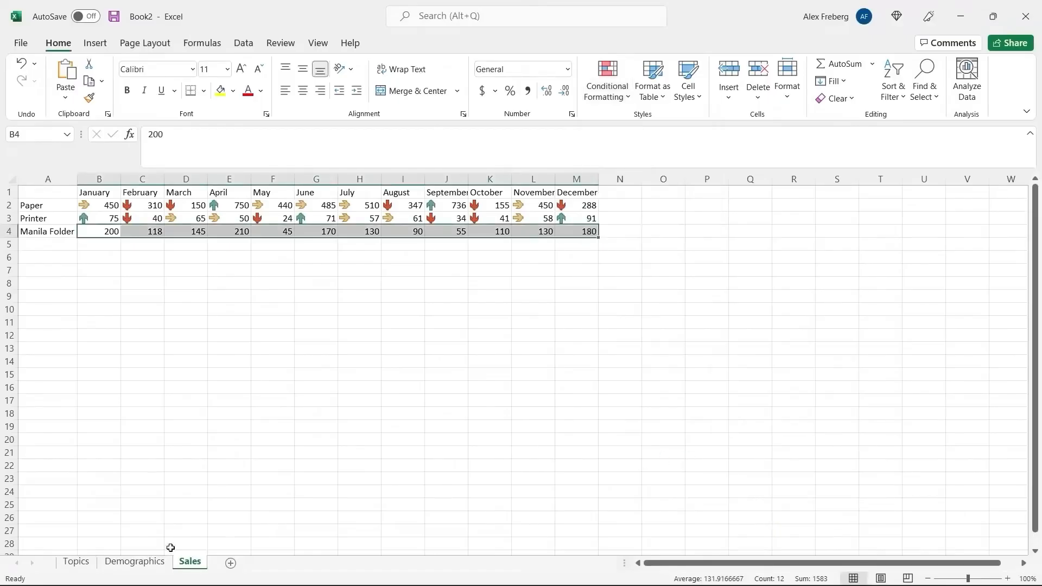
- On the Demographics sheet, apply the Green-Yellow-Red color scale to the whole Salary column
click(140, 564)
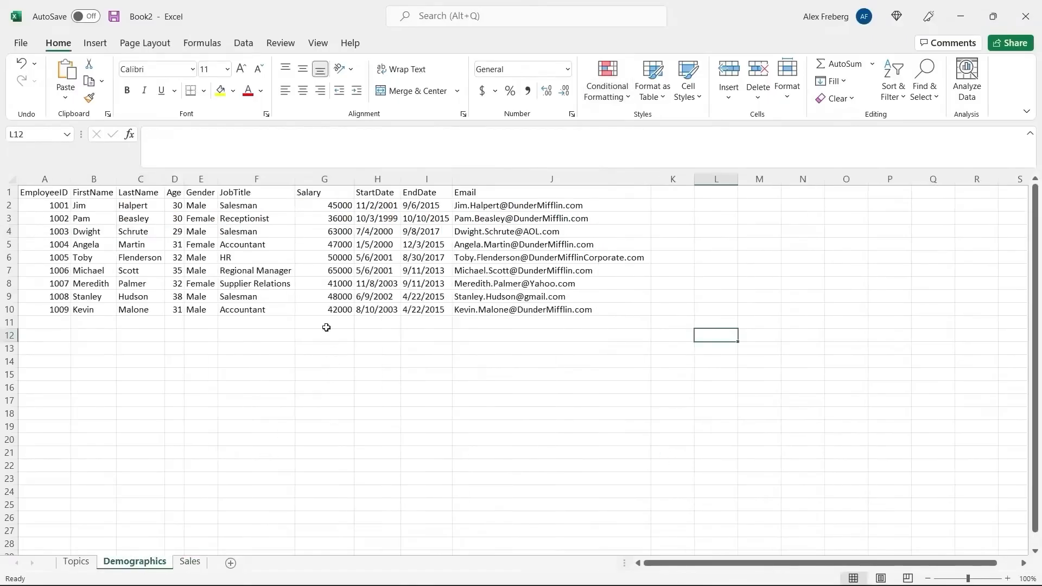
click(325, 179)
click(608, 82)
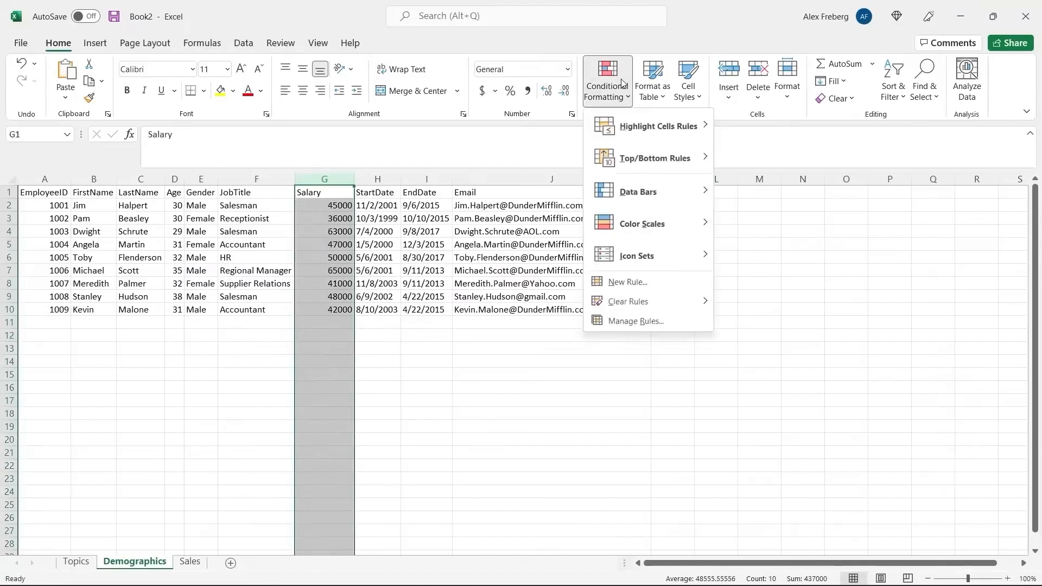
mouse_move(677, 226)
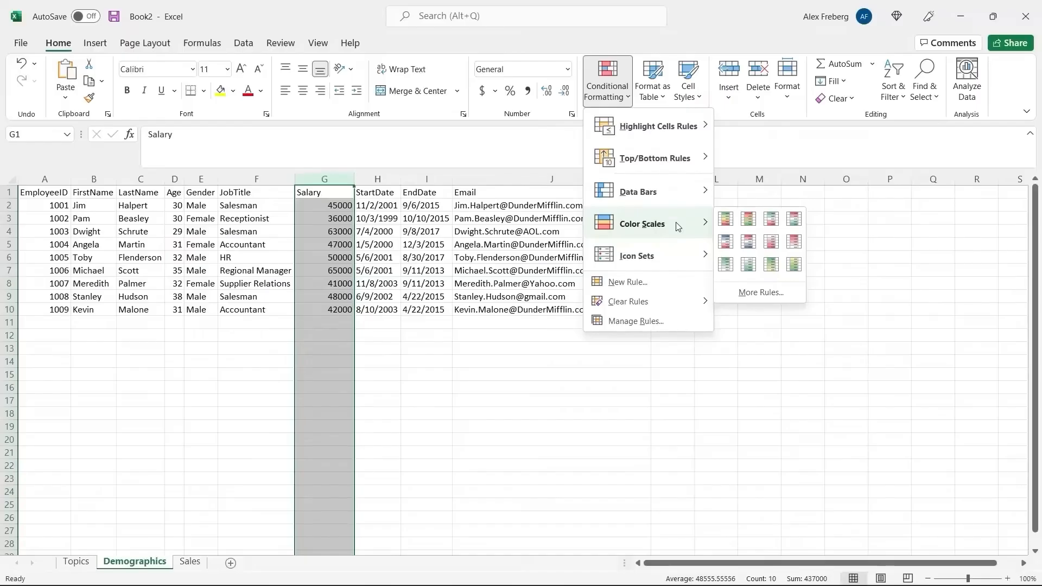
click(727, 224)
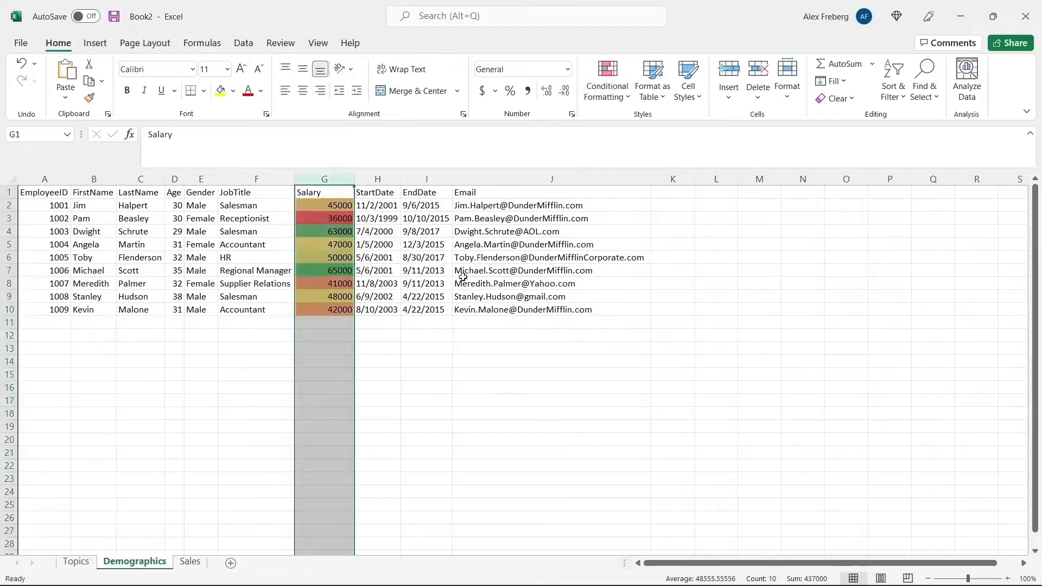
- Apply the Blue-White-Red color scale to the whole Salary column and check the shading of cells G5, G4 and G3
click(331, 234)
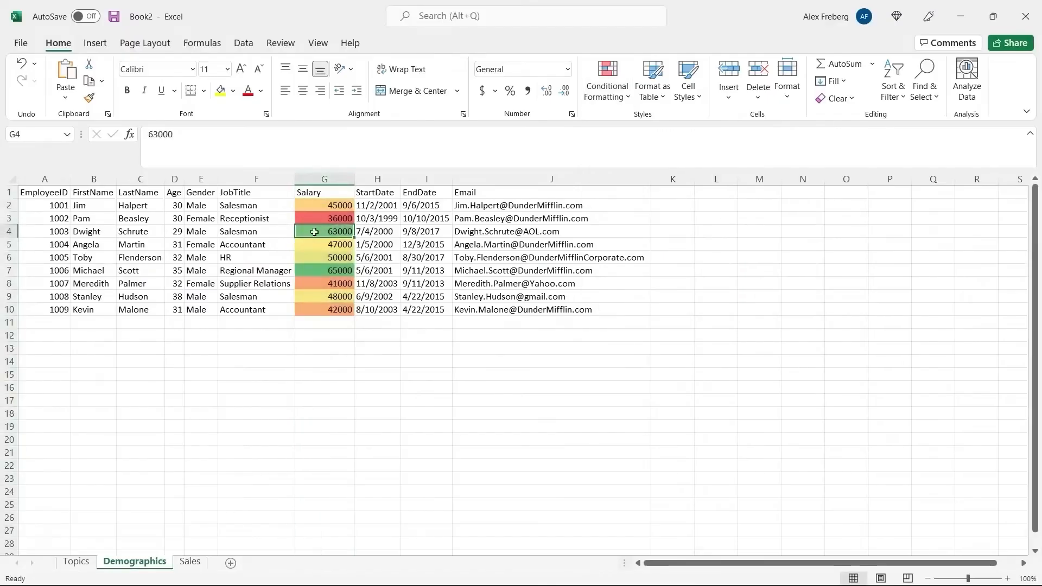
click(328, 218)
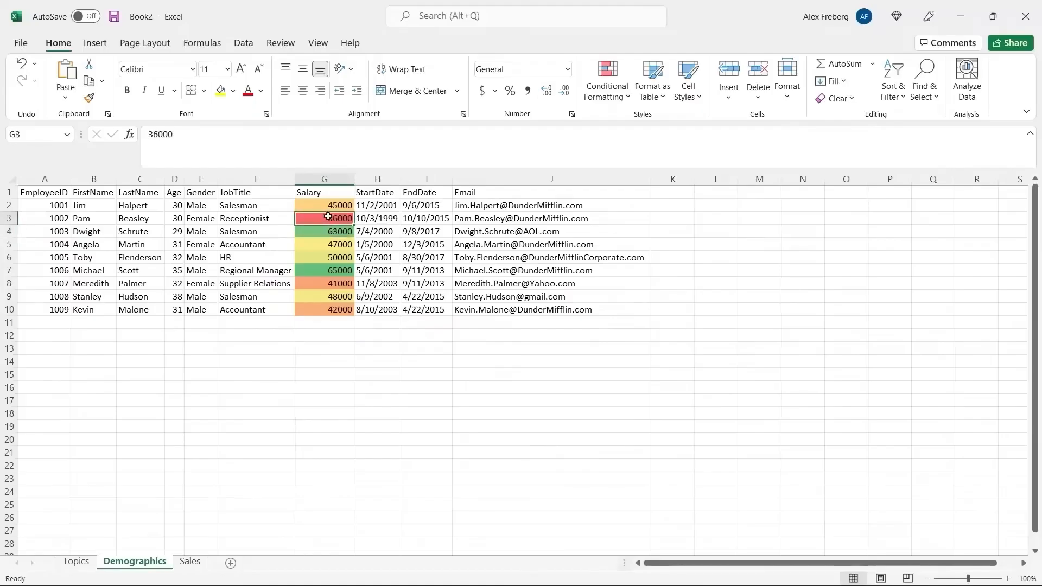
click(587, 101)
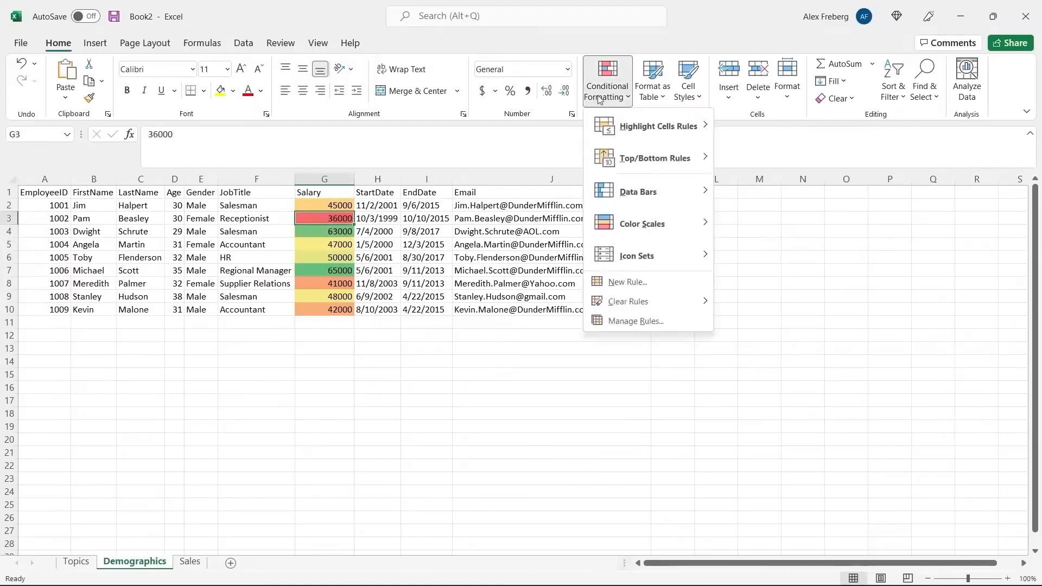
click(326, 179)
click(347, 179)
click(607, 81)
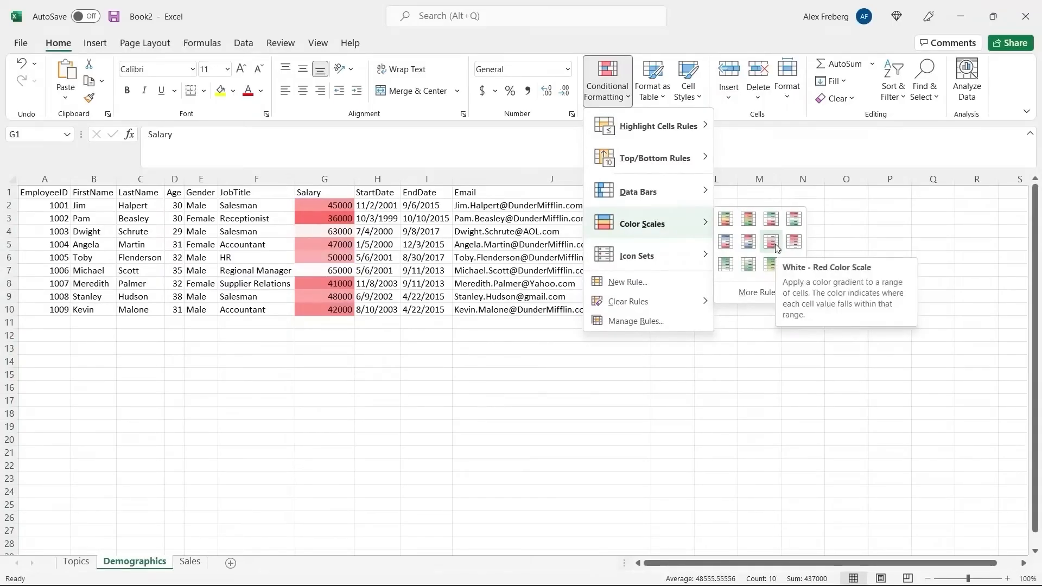
click(726, 242)
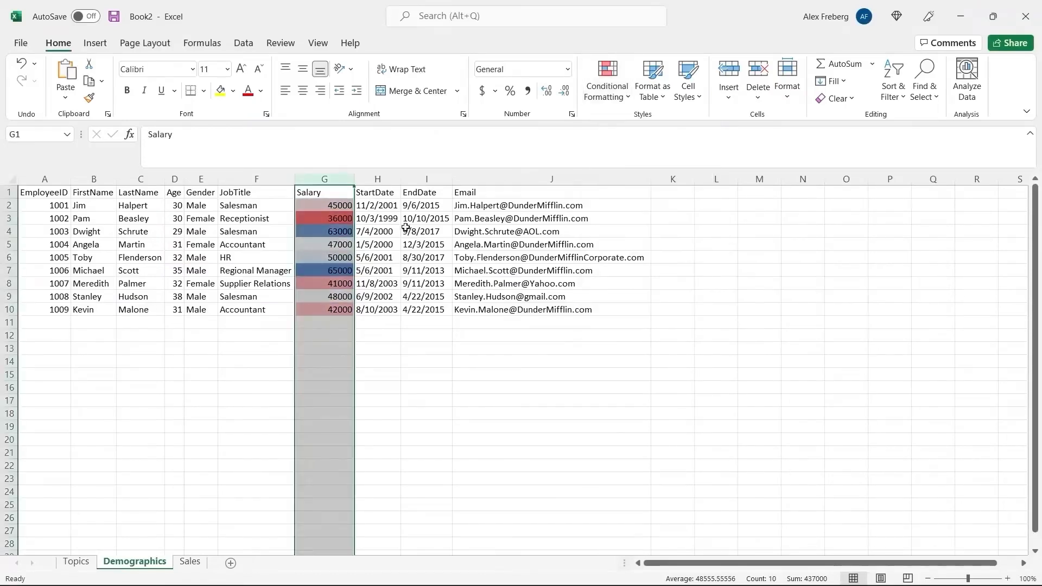
click(341, 244)
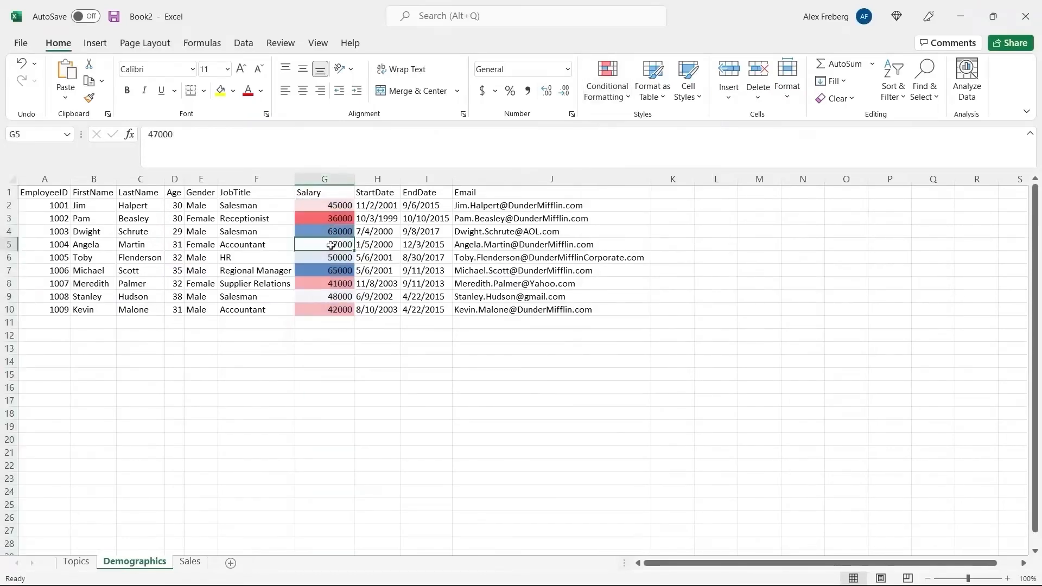
click(331, 232)
click(332, 218)
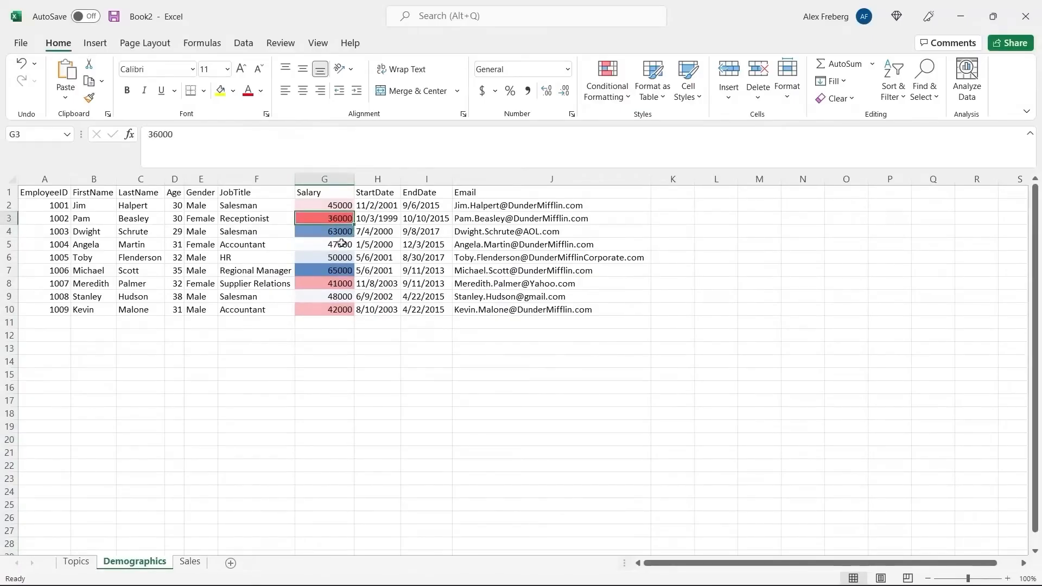
- Add blue gradient-fill data bars to the Salary column on top of the existing color scale
click(330, 178)
click(596, 103)
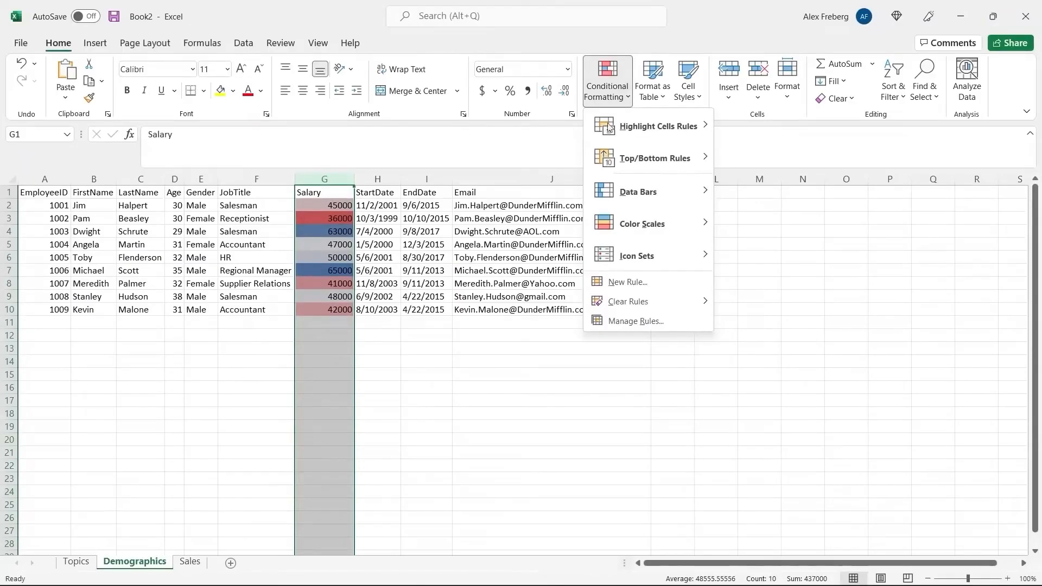
mouse_move(665, 204)
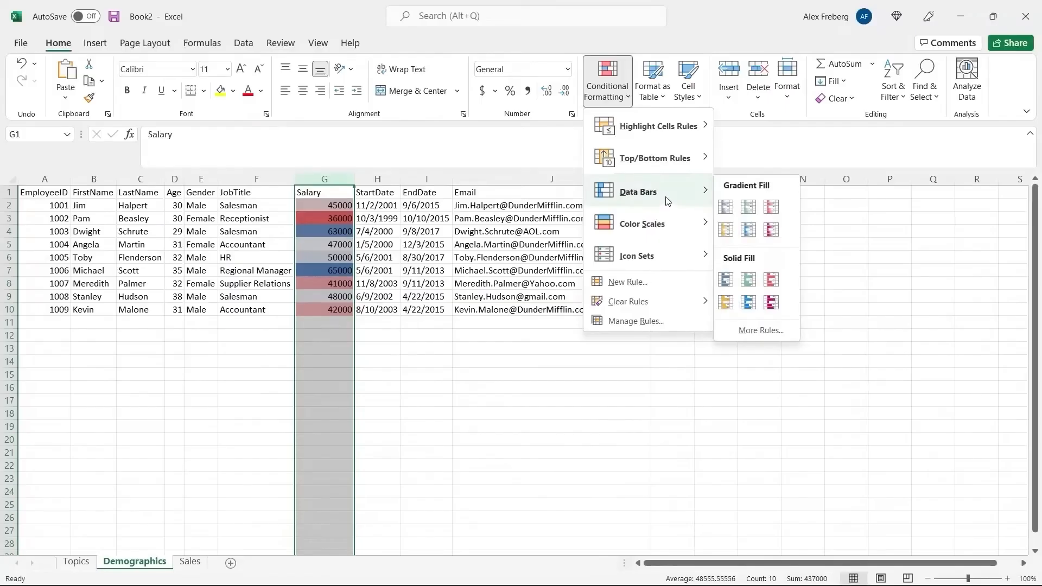
click(730, 213)
click(412, 373)
- Clear all conditional formatting rules, color scales and data bars, from the selected Salary column
click(333, 179)
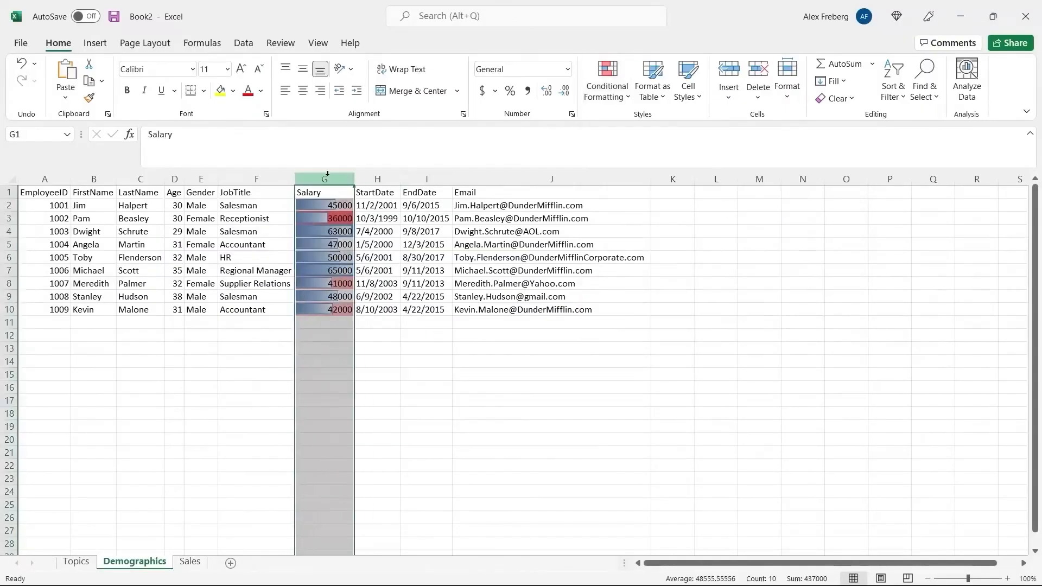
click(593, 102)
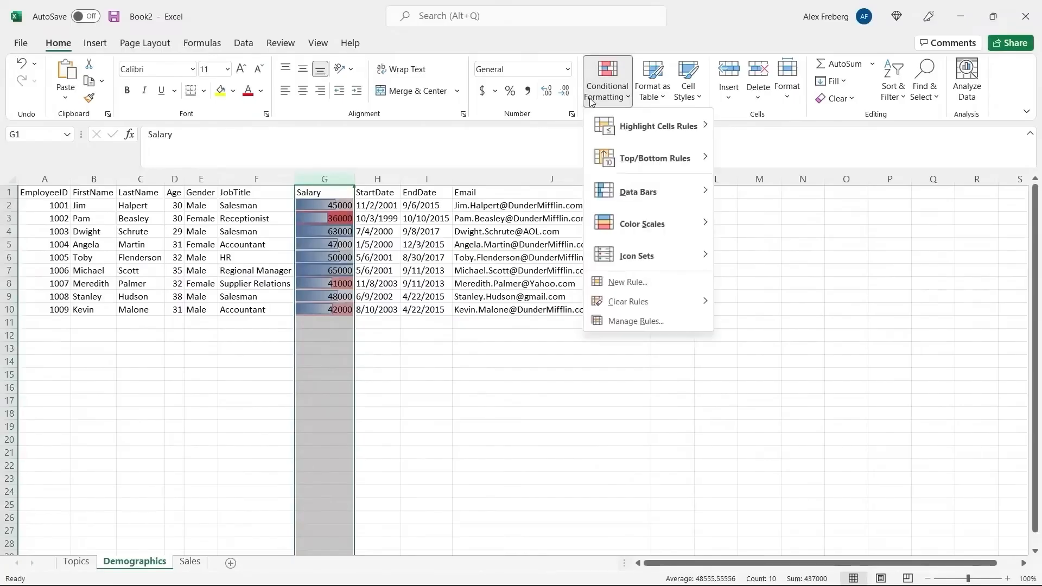
mouse_move(651, 303)
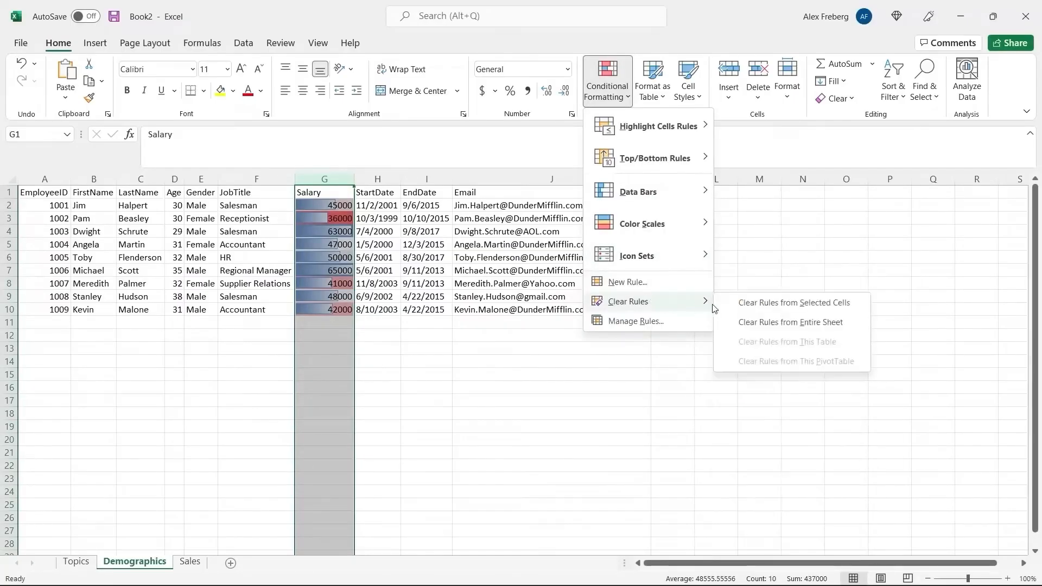
click(740, 302)
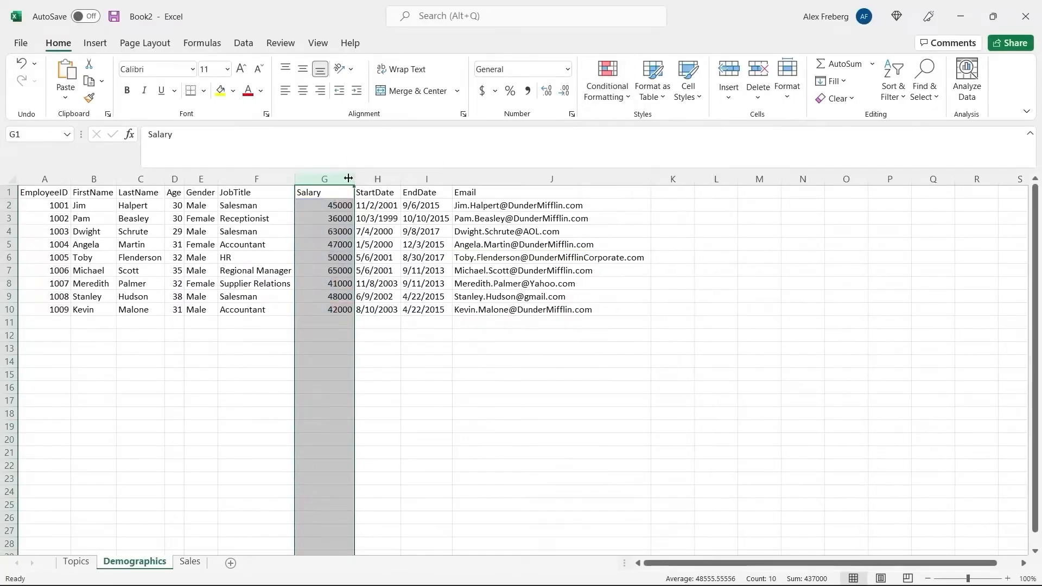
- Apply blue gradient-fill data bars to the Salary column and compare the bars in cells G4, G7 and G3
click(618, 93)
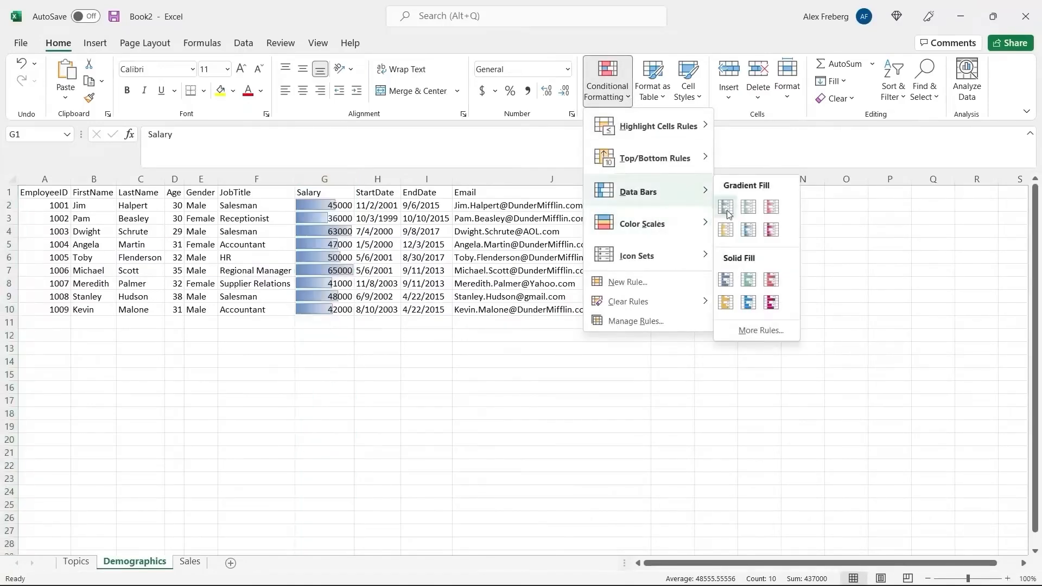
click(726, 205)
click(386, 256)
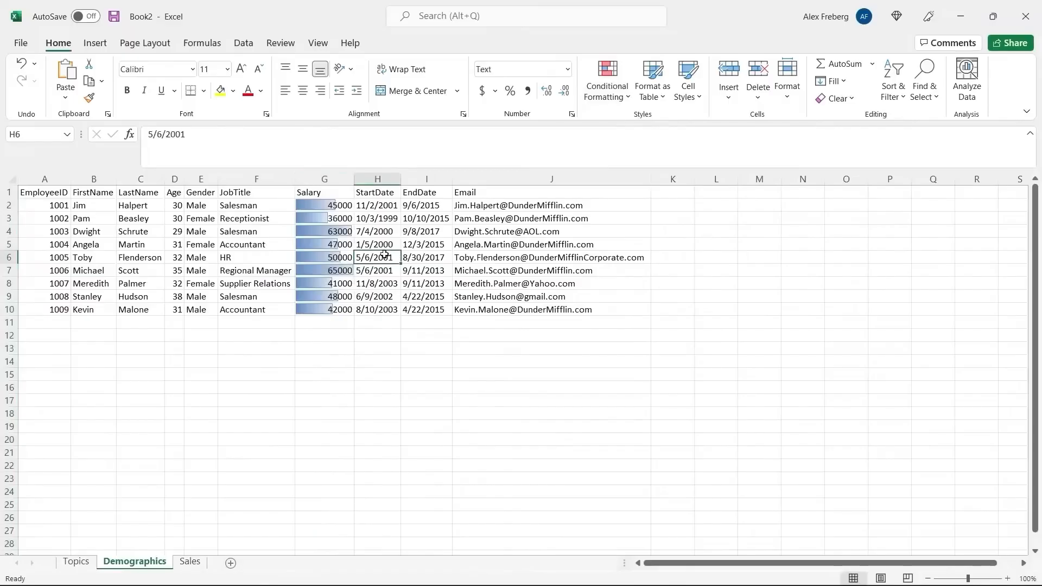
click(335, 231)
click(335, 271)
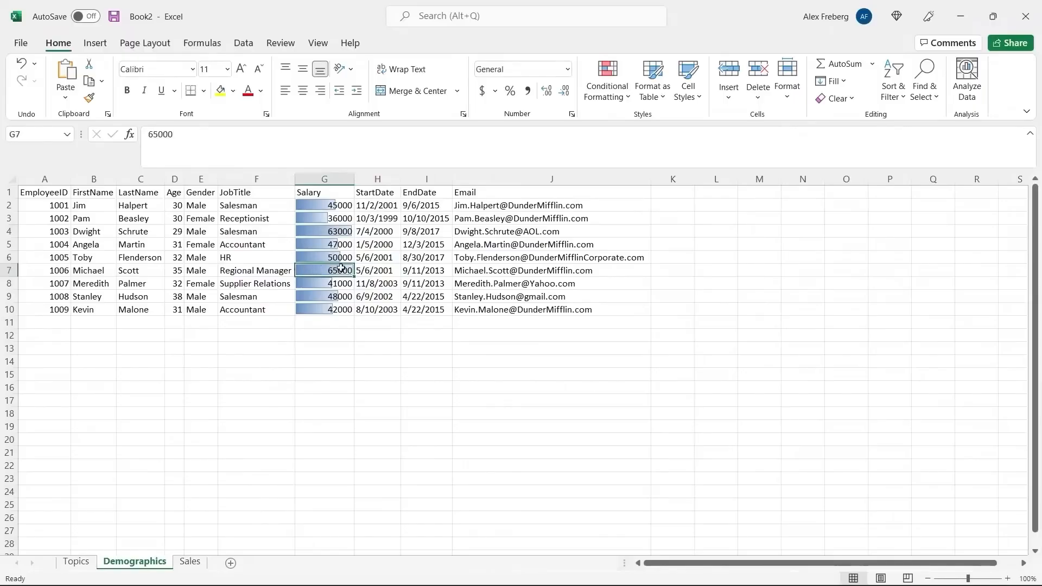
click(331, 221)
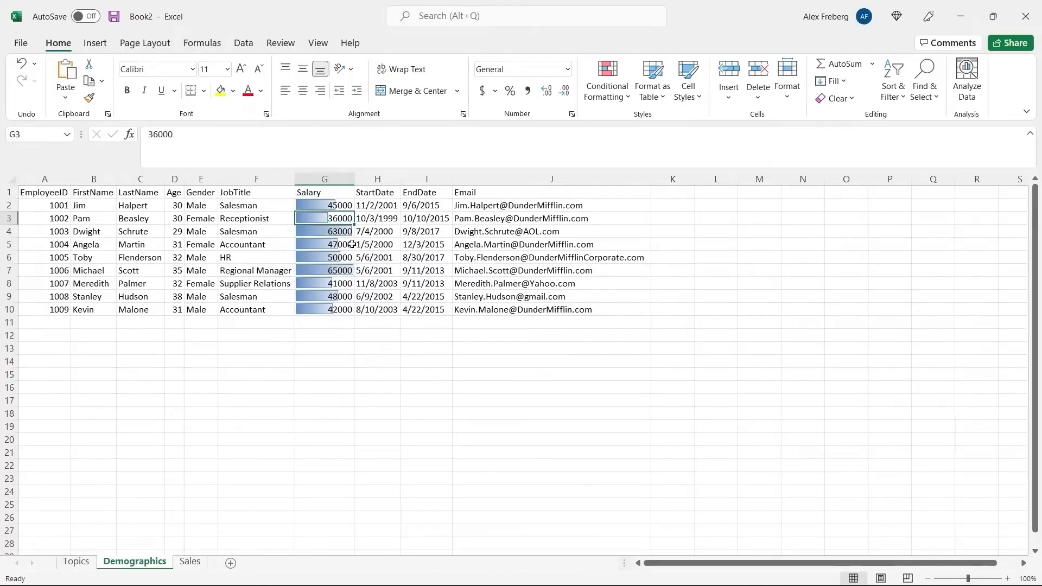
- Widen the Salary column to stretch its data bars, and narrow it to slightly more than its original width
drag(356, 179, 474, 181)
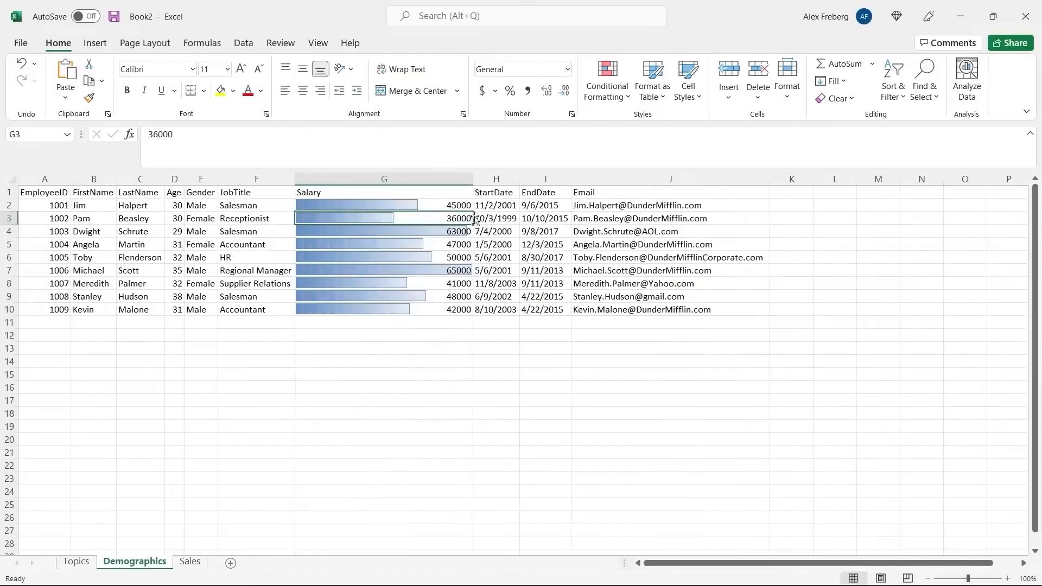
click(441, 346)
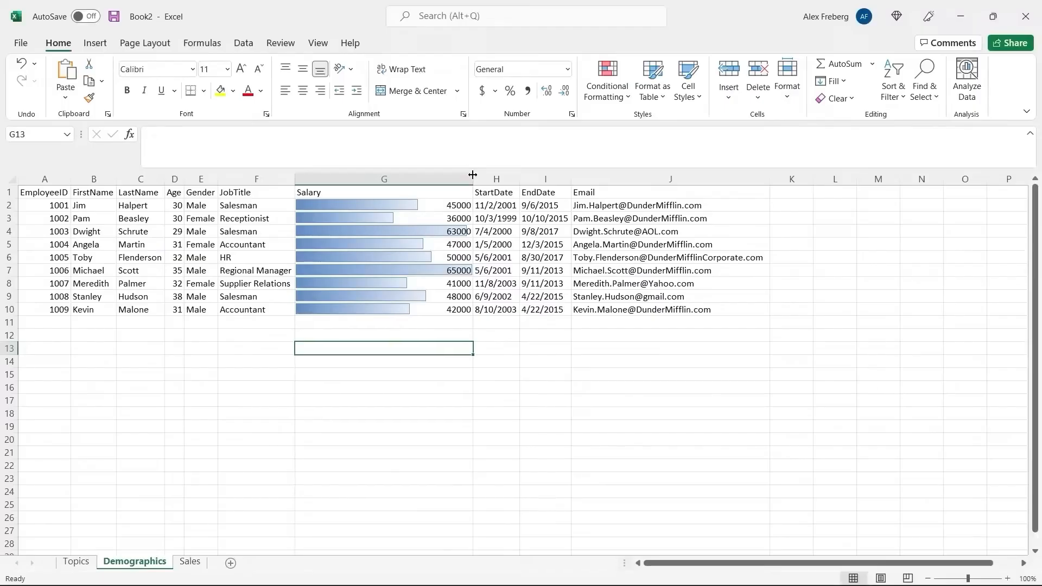
drag(473, 174, 378, 175)
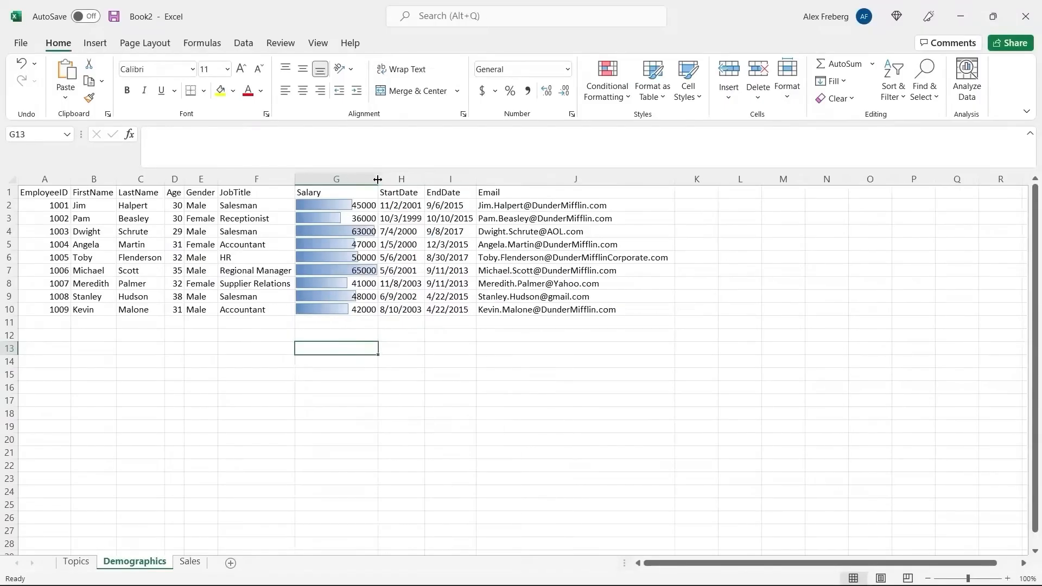
- Remove the data bars by clearing the conditional formatting rules from the selected Salary column
click(347, 179)
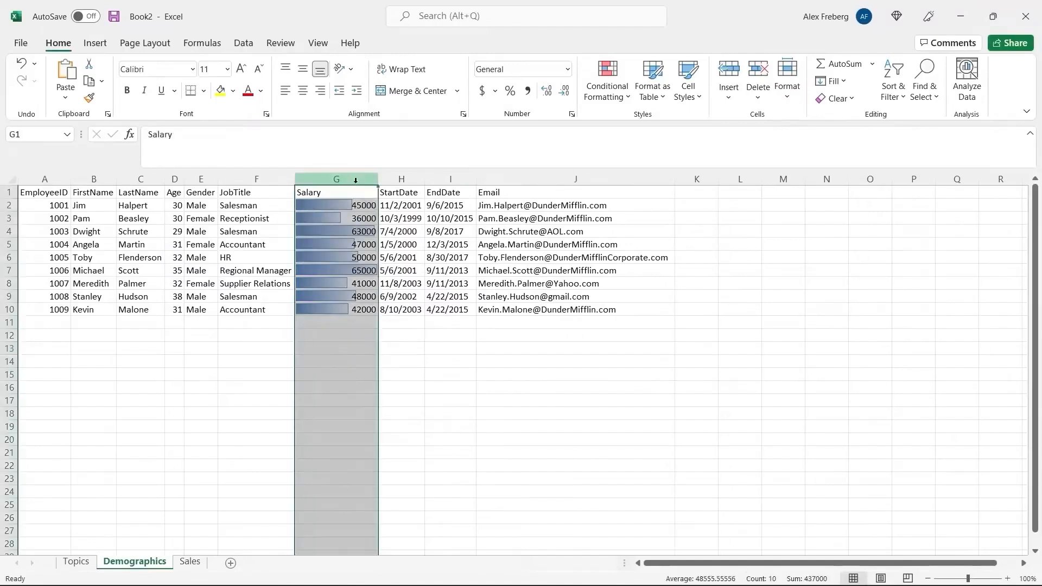
click(605, 92)
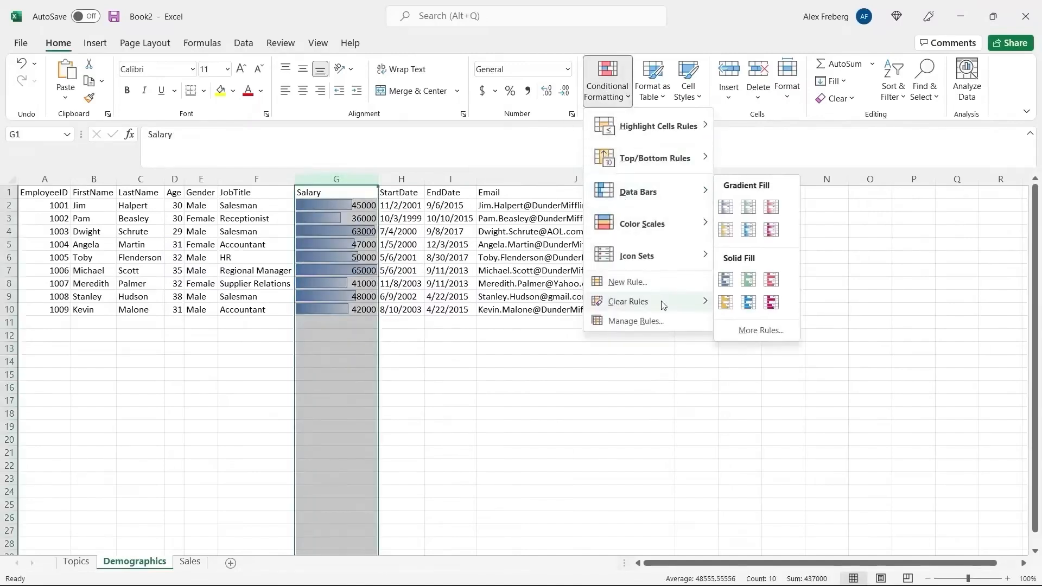
mouse_move(663, 305)
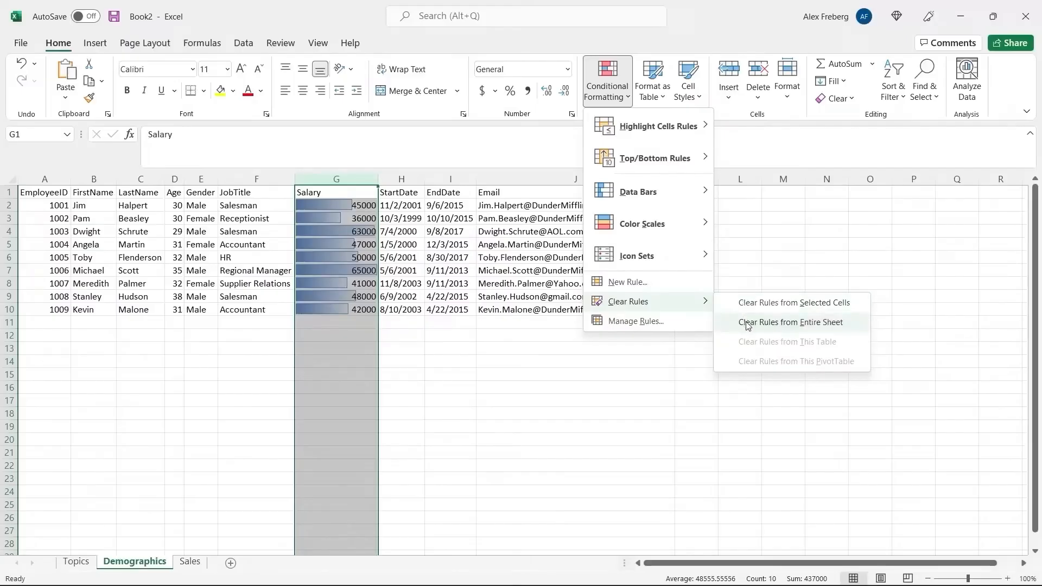
click(772, 303)
click(442, 338)
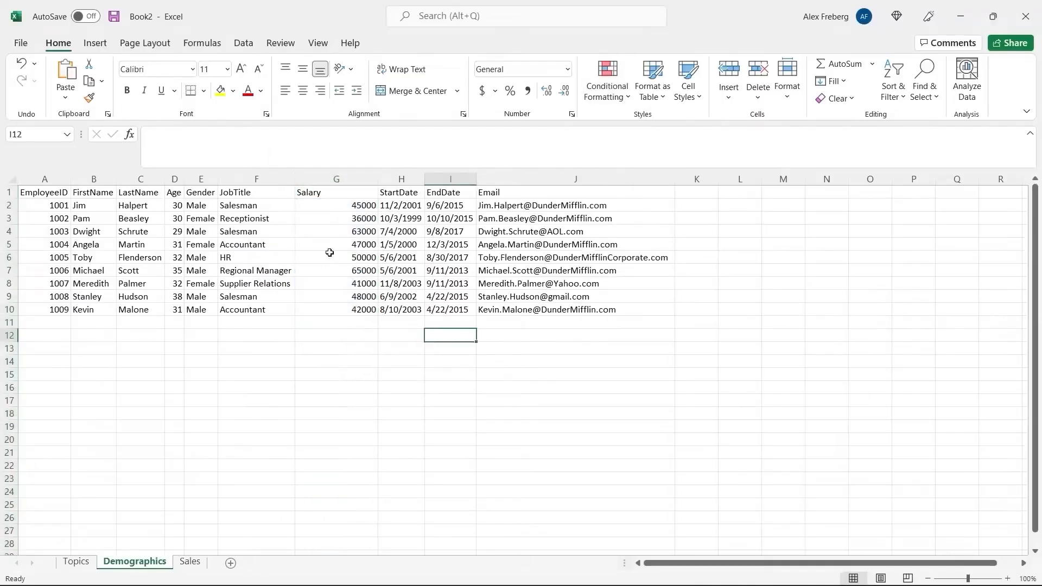
- Highlight above-average values in the Salary column using Light Red Fill with Dark Red Text
click(337, 180)
click(616, 97)
mouse_move(685, 163)
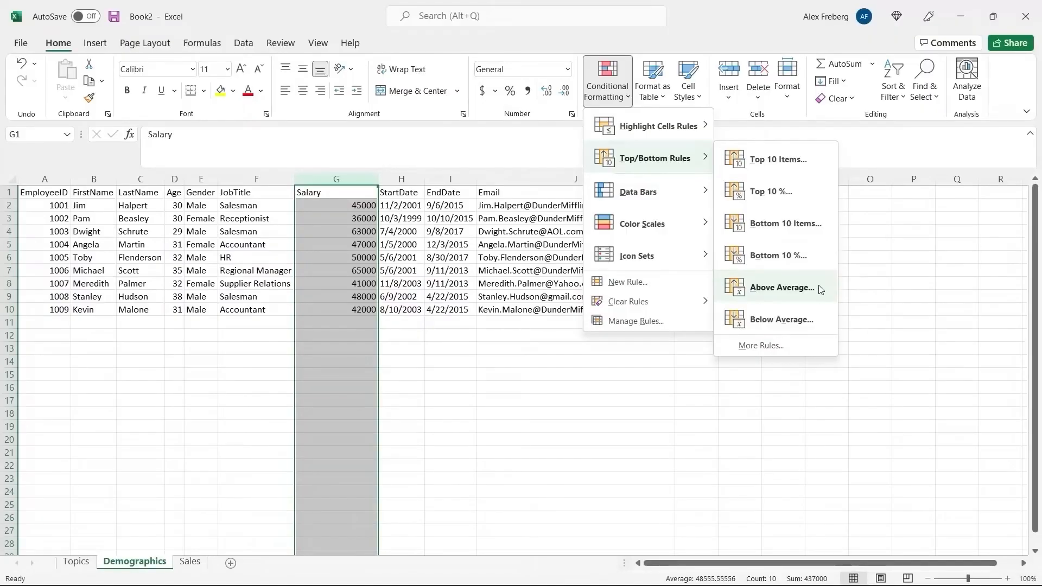
click(782, 287)
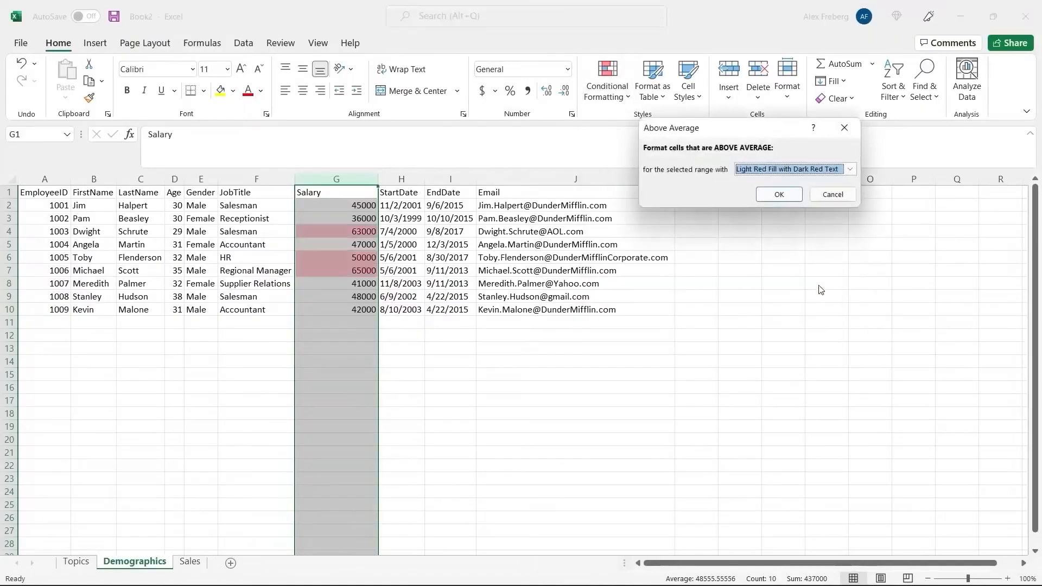
click(779, 194)
- Examine the highlighted above-average salaries and compare them with the unhighlighted salary in G9
click(406, 273)
click(334, 270)
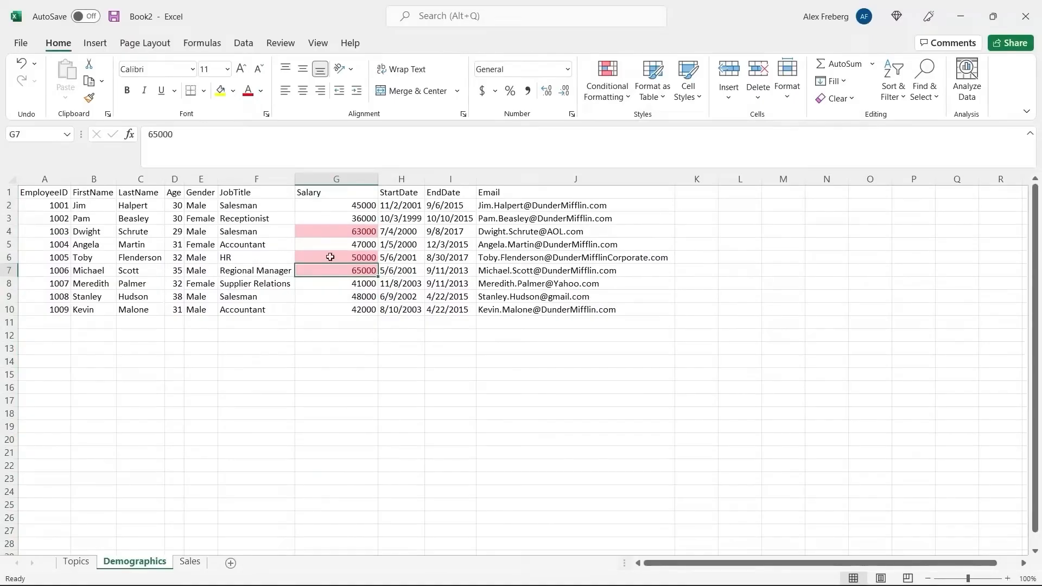
click(330, 257)
click(322, 227)
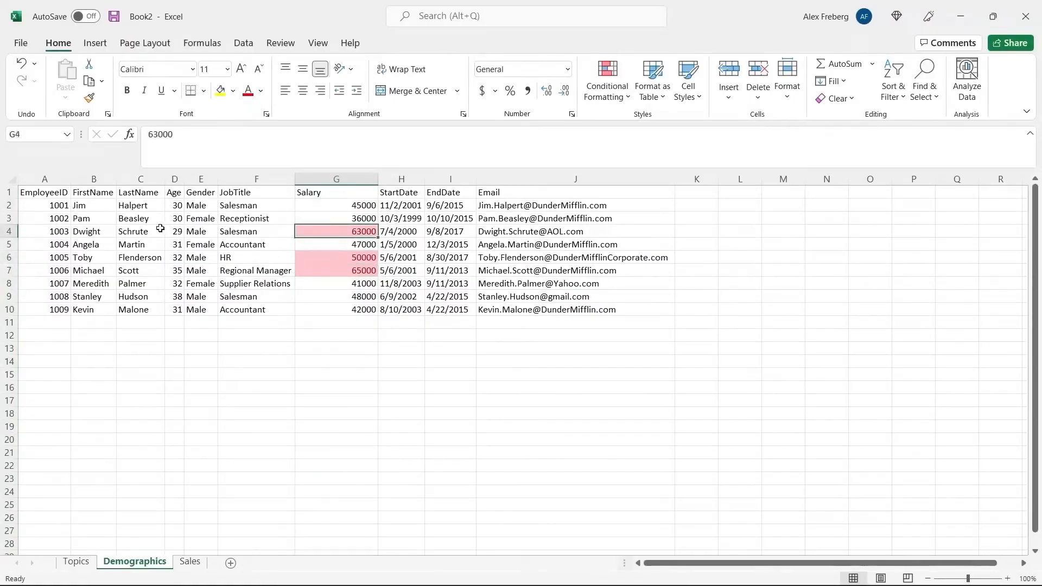
click(339, 323)
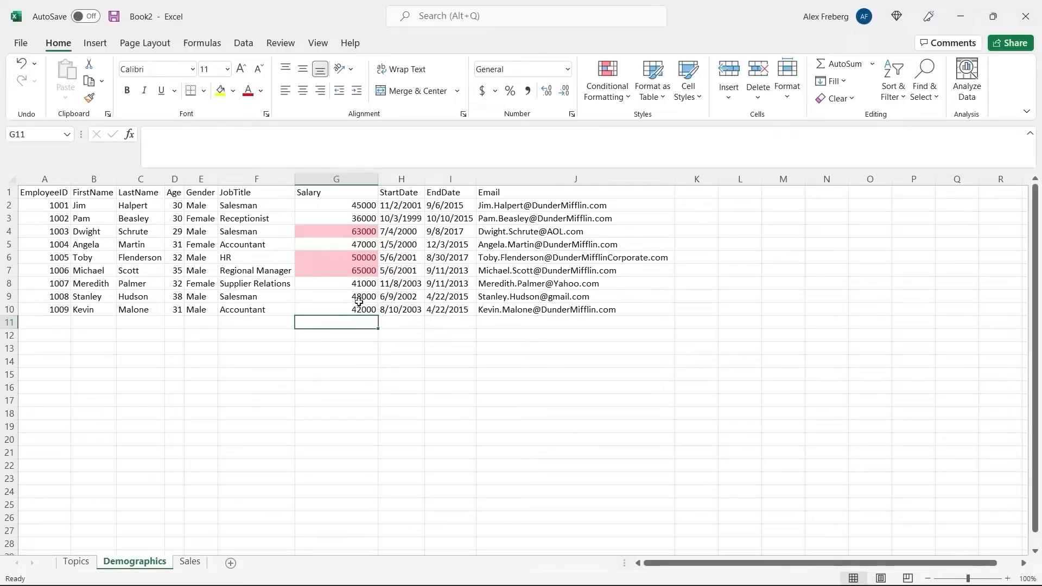
click(358, 300)
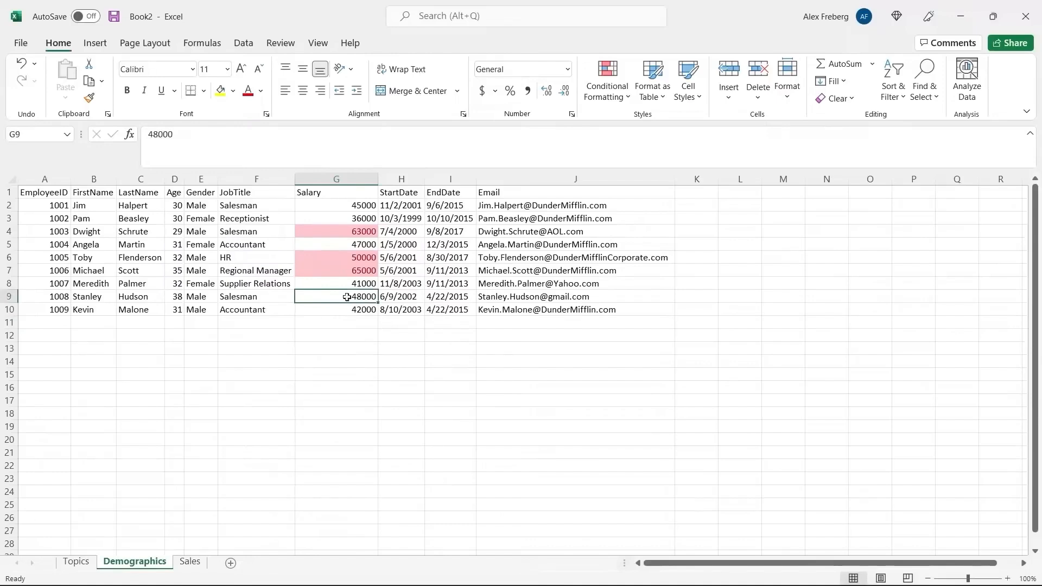
click(339, 259)
click(338, 269)
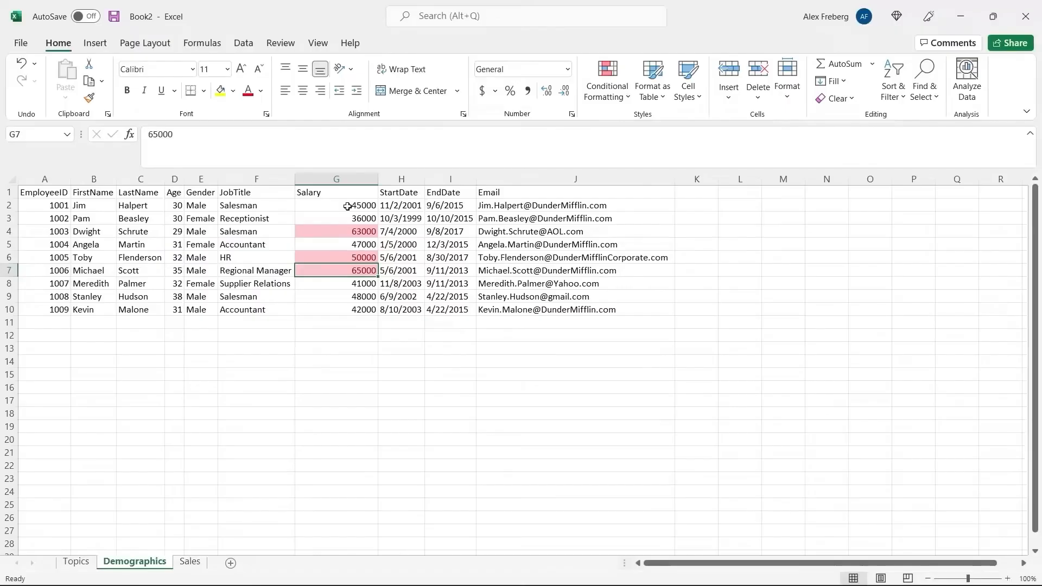
- Clear the above-average highlighting rule from the selected Salary column
click(339, 179)
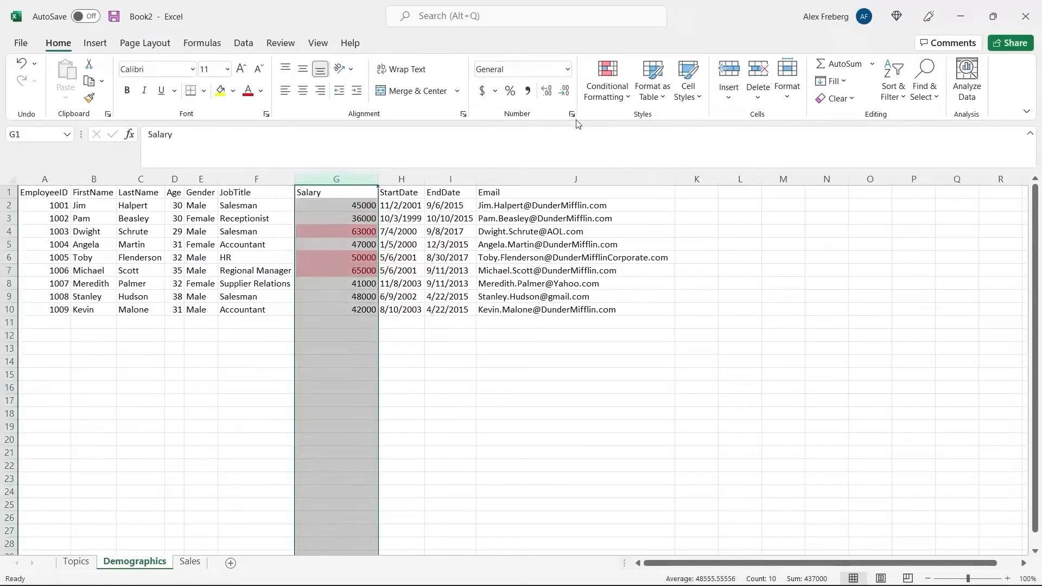
click(616, 99)
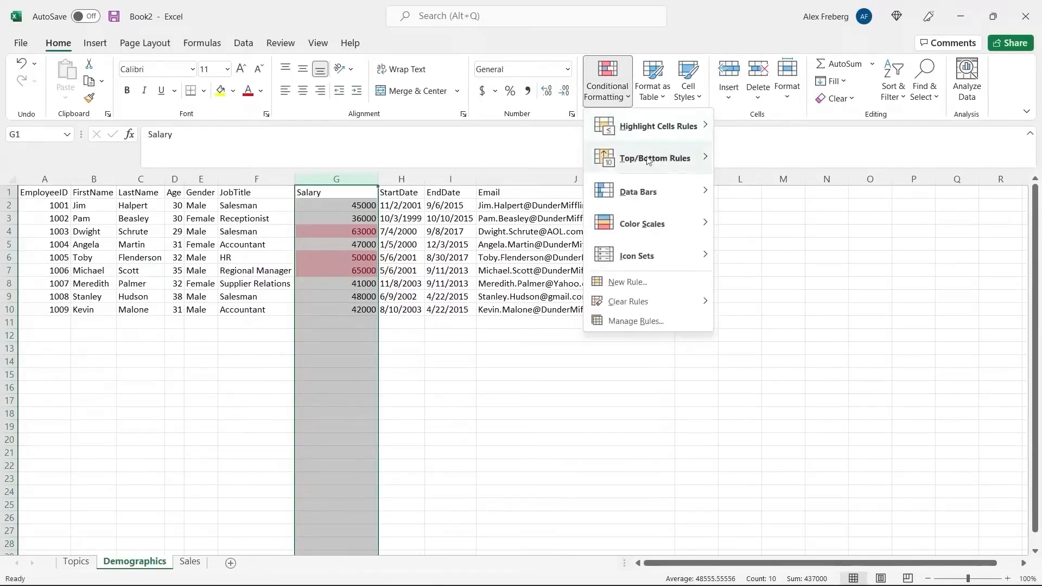
mouse_move(669, 313)
click(737, 302)
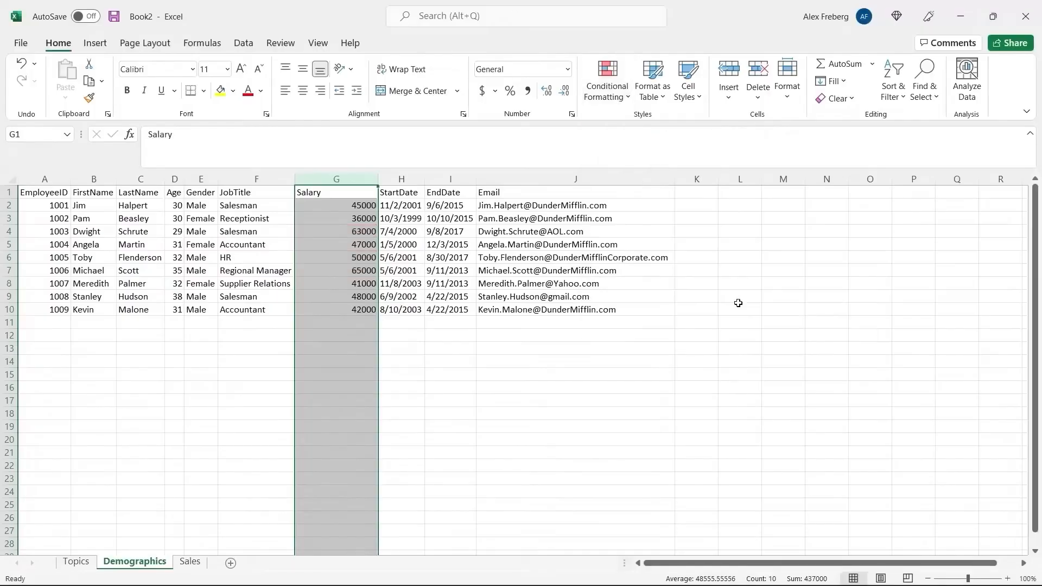
- Highlight below-average values in the Salary column using Light Red Fill with Dark Red Text
click(623, 76)
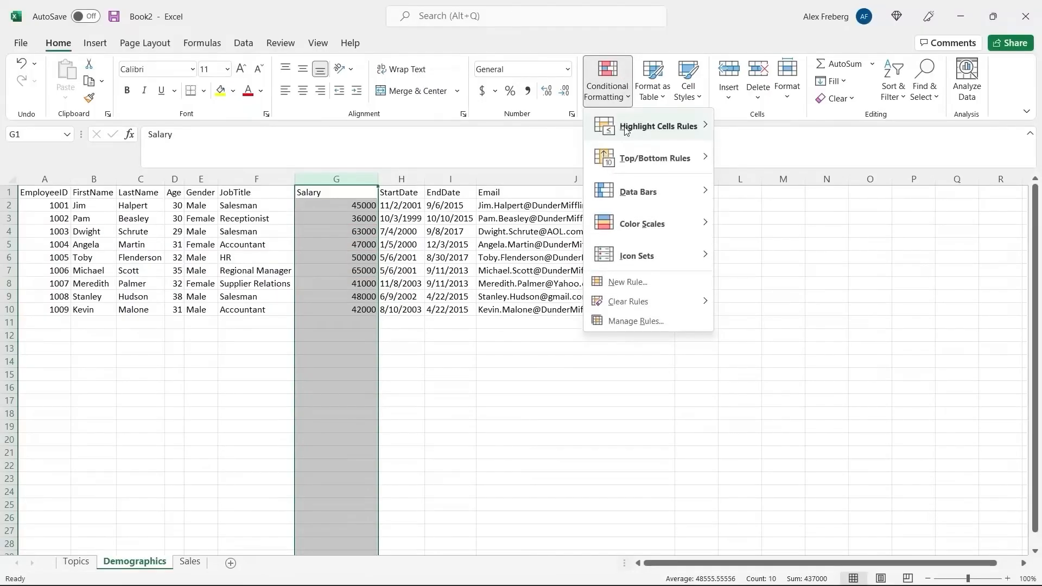
mouse_move(627, 128)
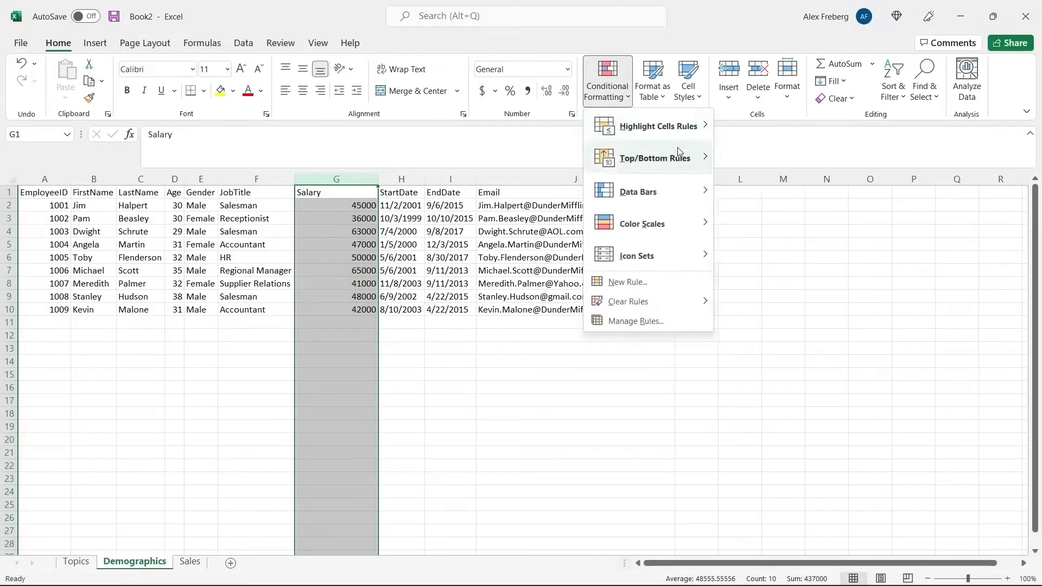
mouse_move(681, 156)
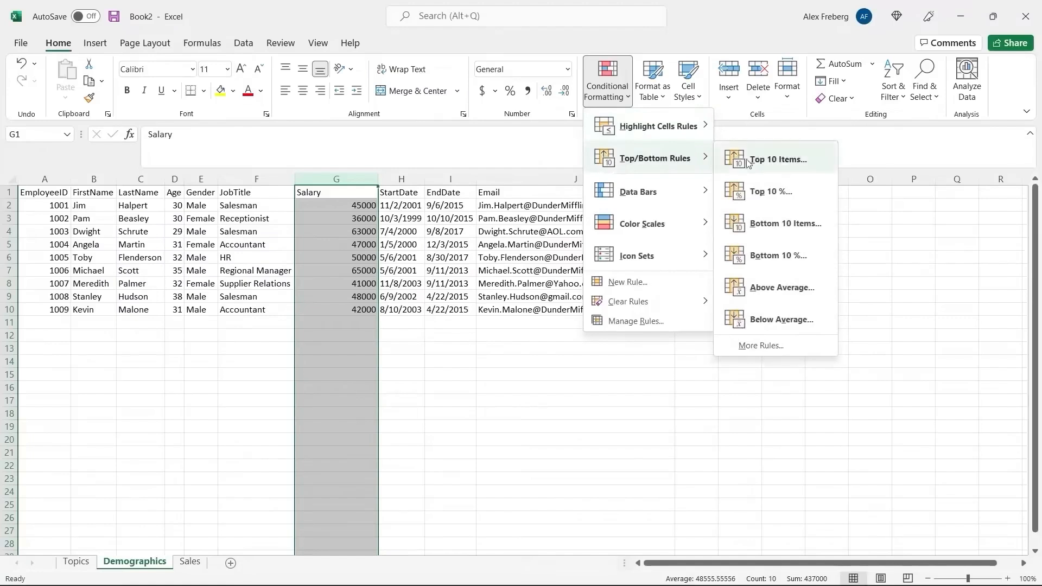
click(779, 320)
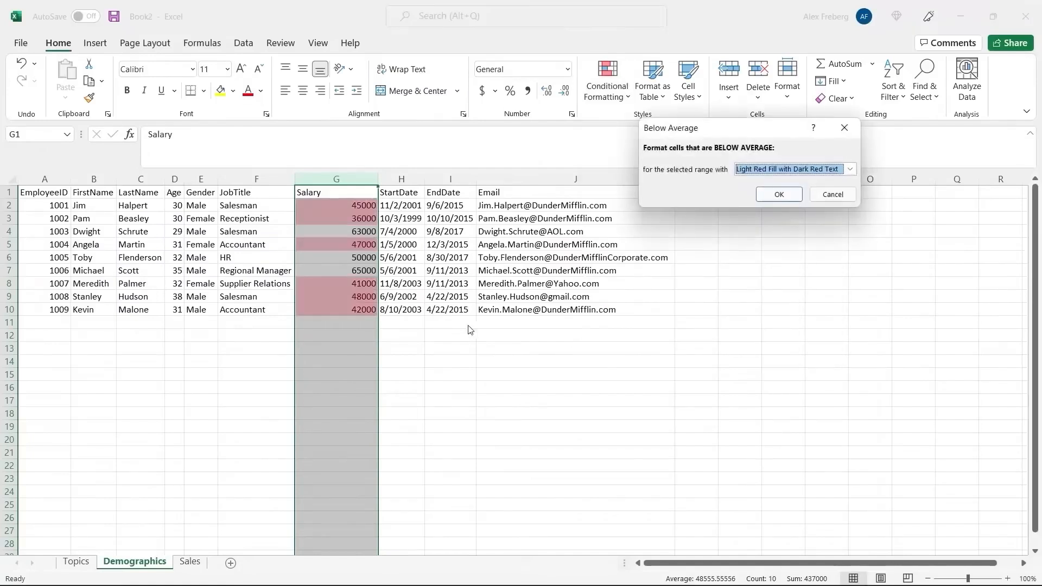
click(779, 194)
click(458, 255)
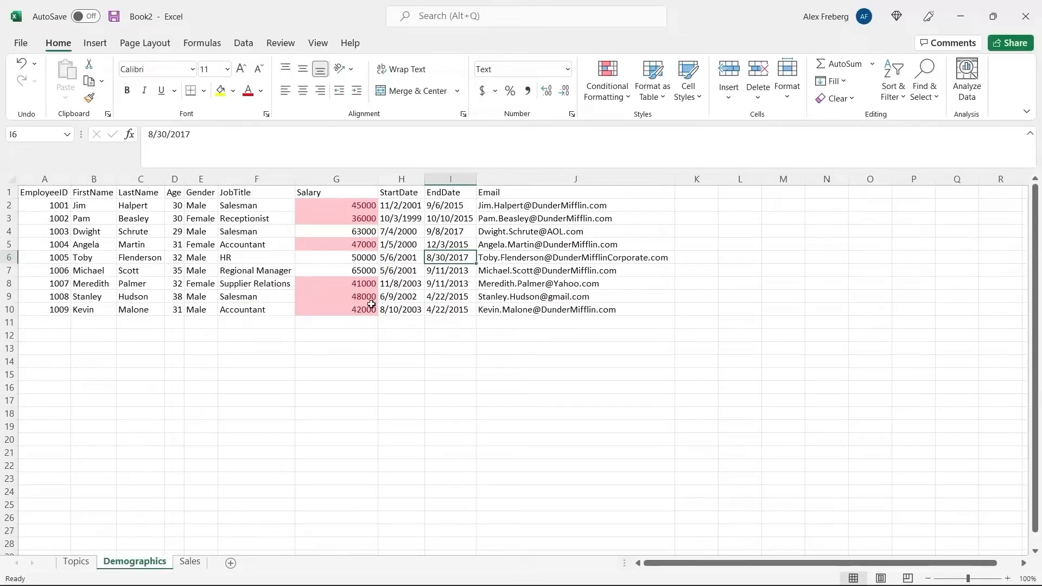
- Remove the below-average highlighting from the Salary column and review the available Highlight Cells Rules
click(337, 179)
click(607, 79)
mouse_move(677, 170)
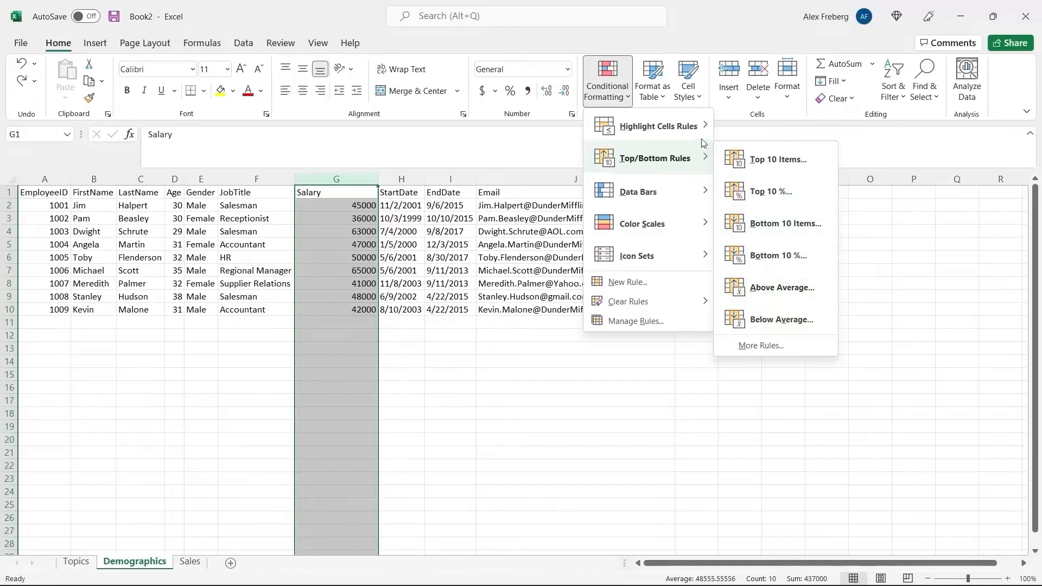
mouse_move(704, 136)
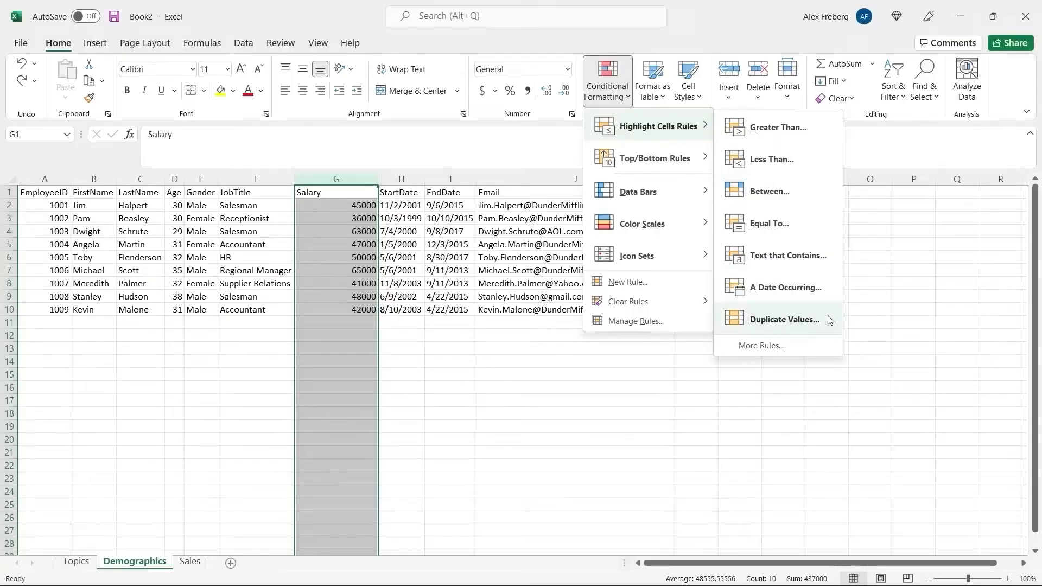
click(413, 377)
click(408, 363)
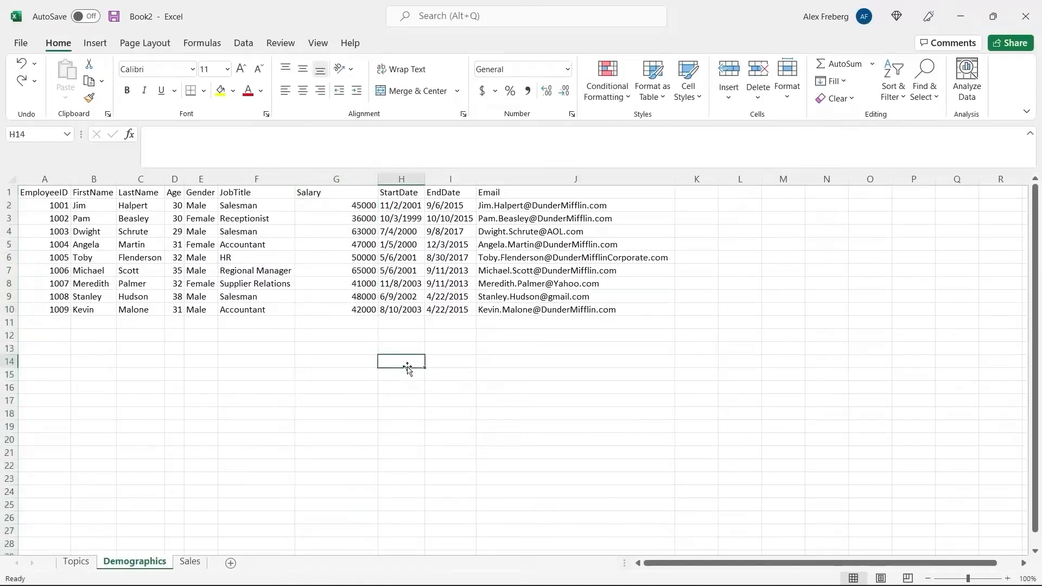
- Start a Duplicate Values highlighting rule for the entire StartDate column
click(413, 259)
drag(424, 263, 415, 271)
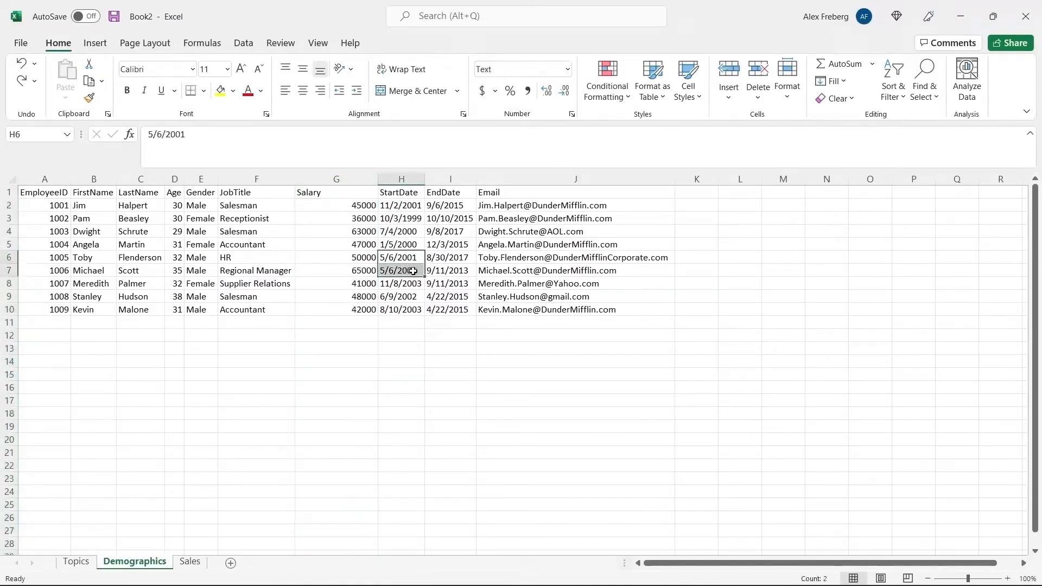
click(400, 179)
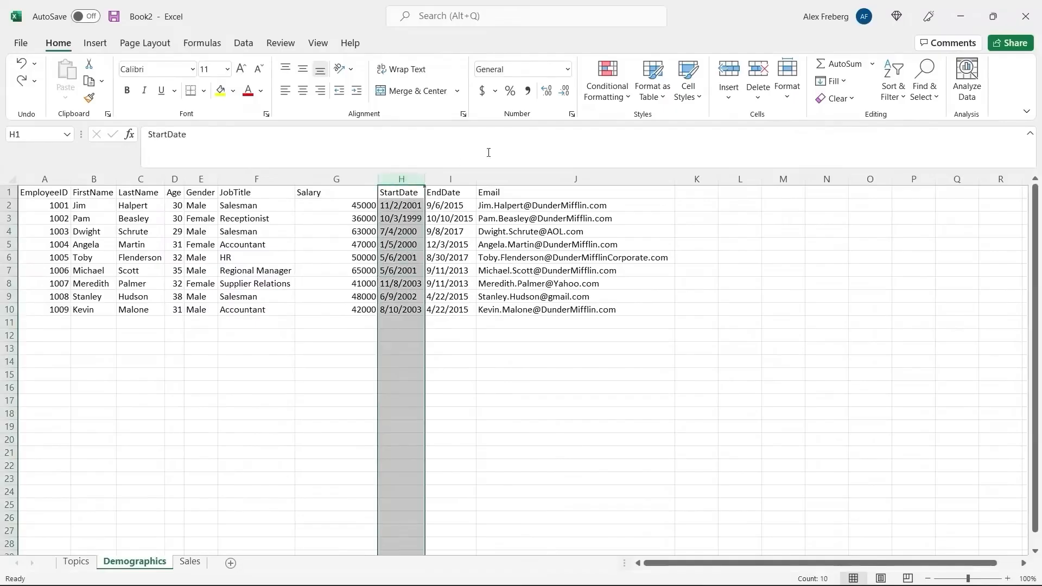
click(609, 93)
mouse_move(673, 132)
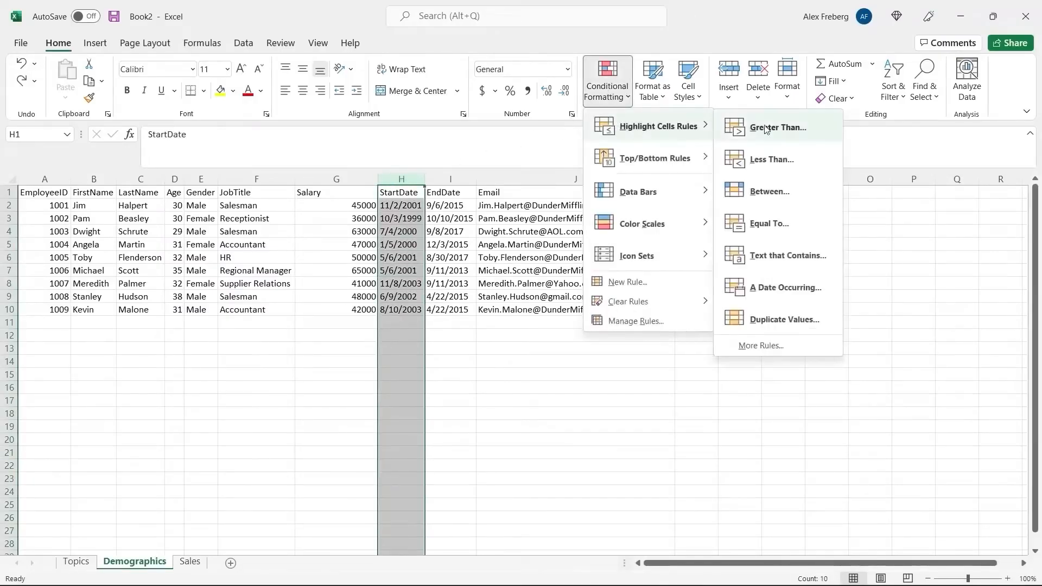
click(798, 319)
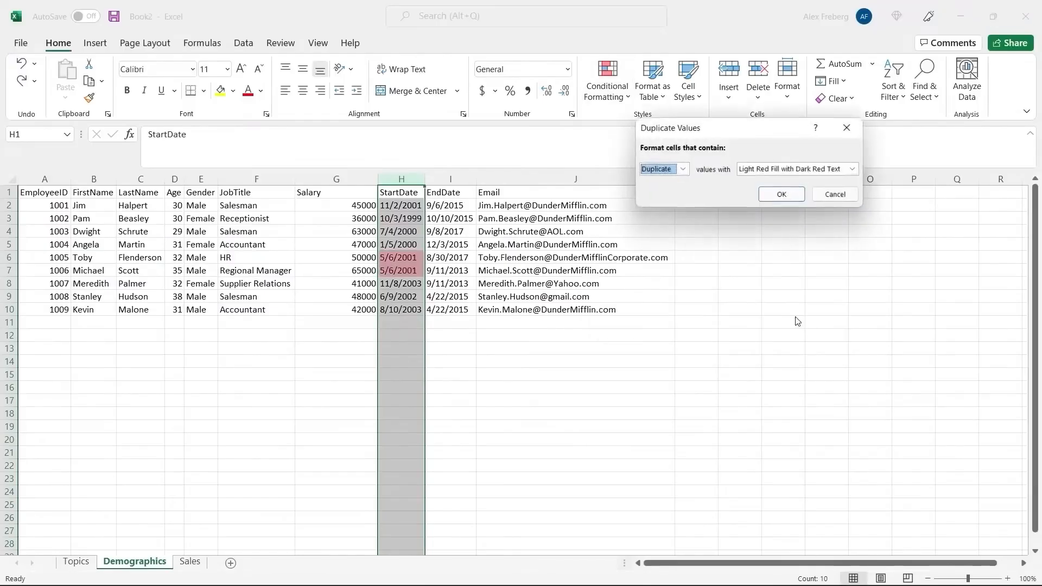
- Preview the StartDate rule with Unique values and set it back to Duplicate
click(683, 169)
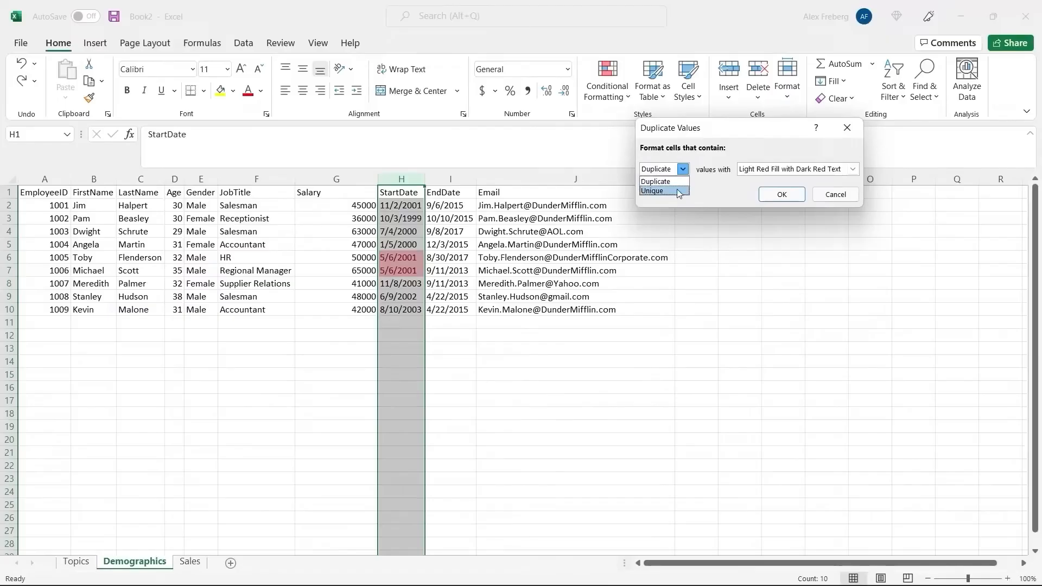
click(677, 191)
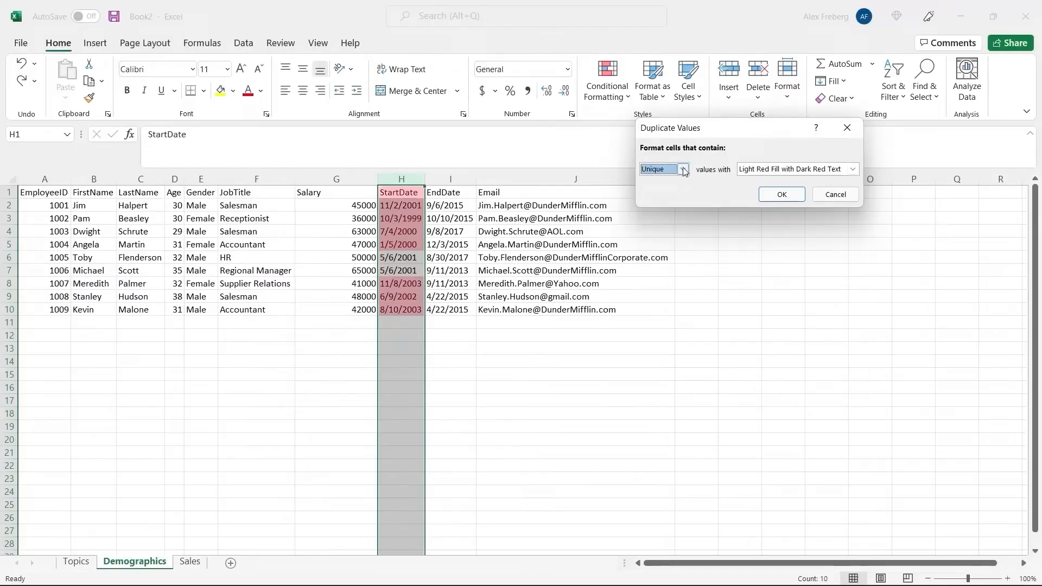
click(684, 170)
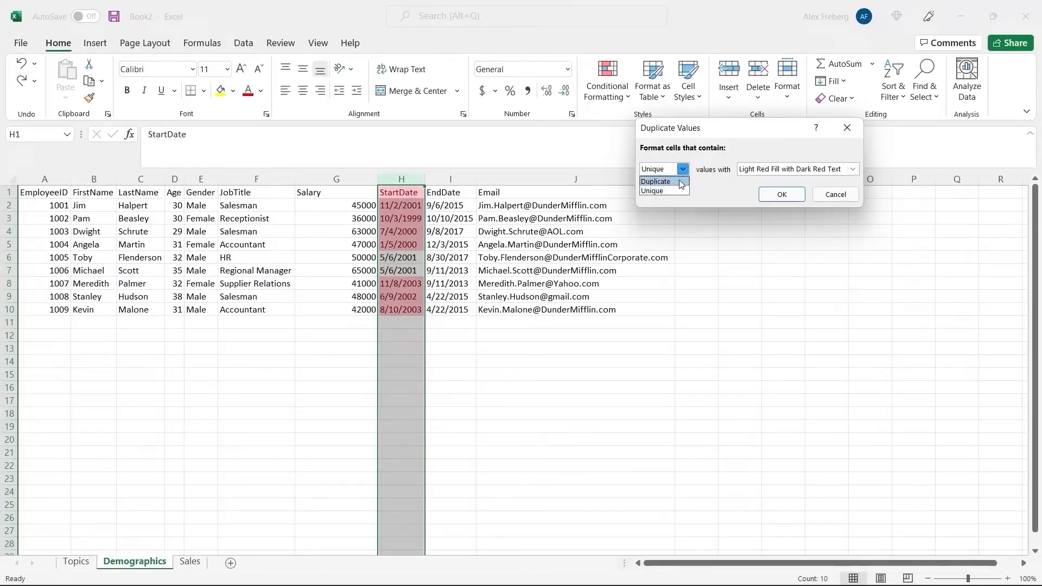
click(682, 183)
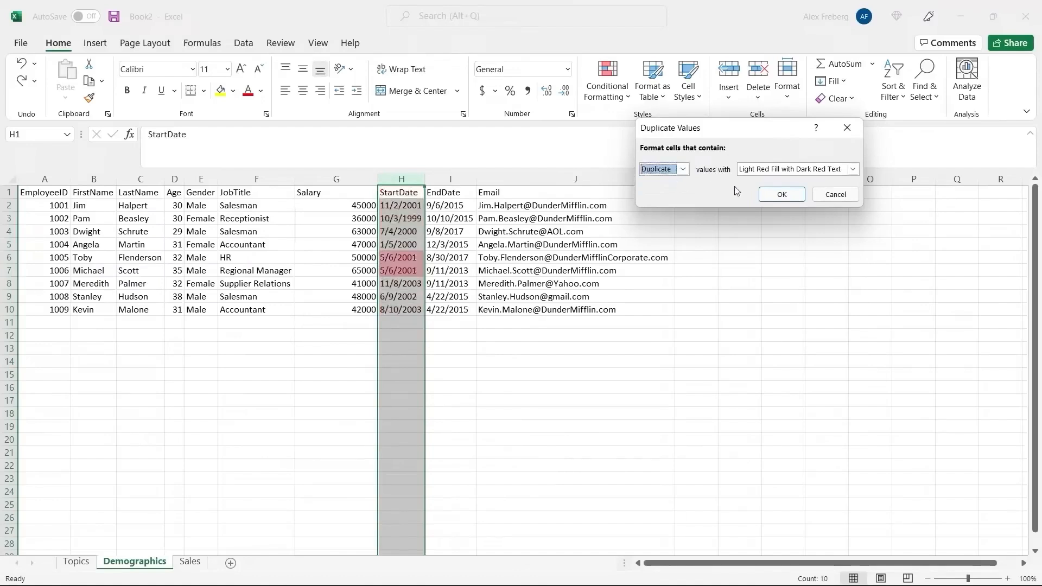
- Preview Yellow Fill with Dark Yellow Text and Red Text, and apply the duplicate rule with Light Red Fill with Dark Red Text
click(851, 171)
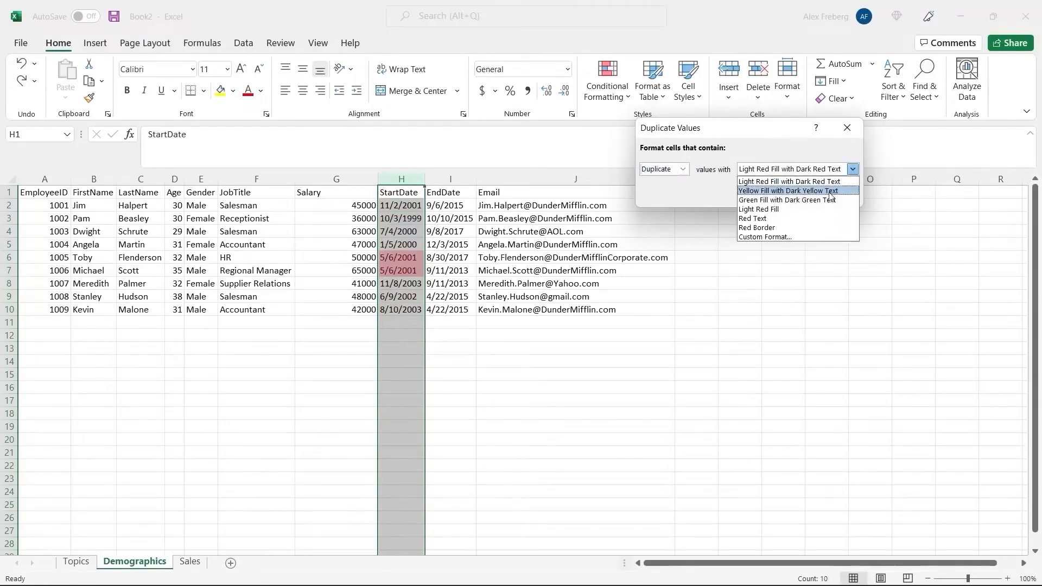
click(832, 191)
click(855, 172)
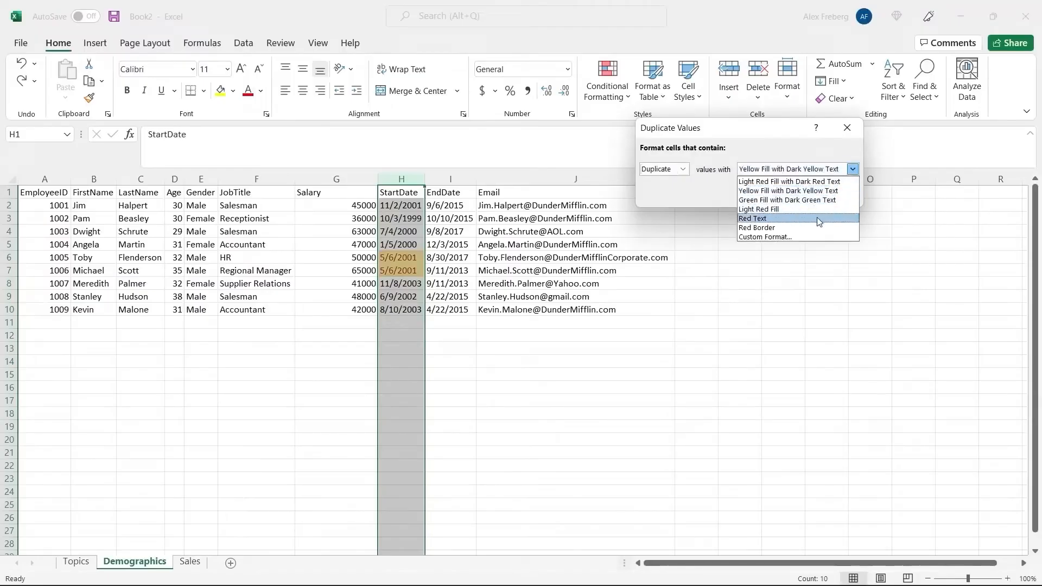
click(819, 217)
click(852, 170)
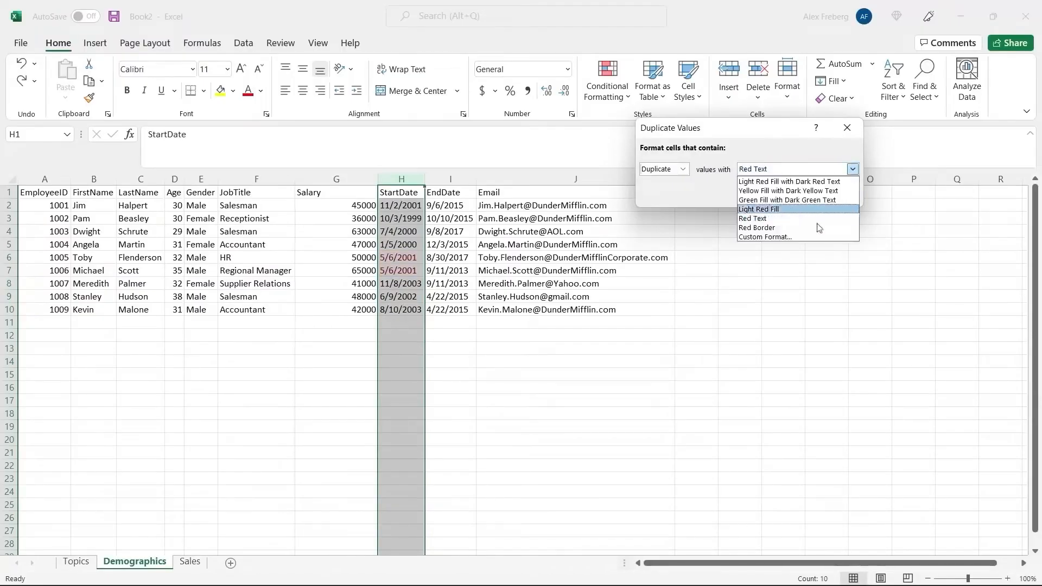
click(805, 183)
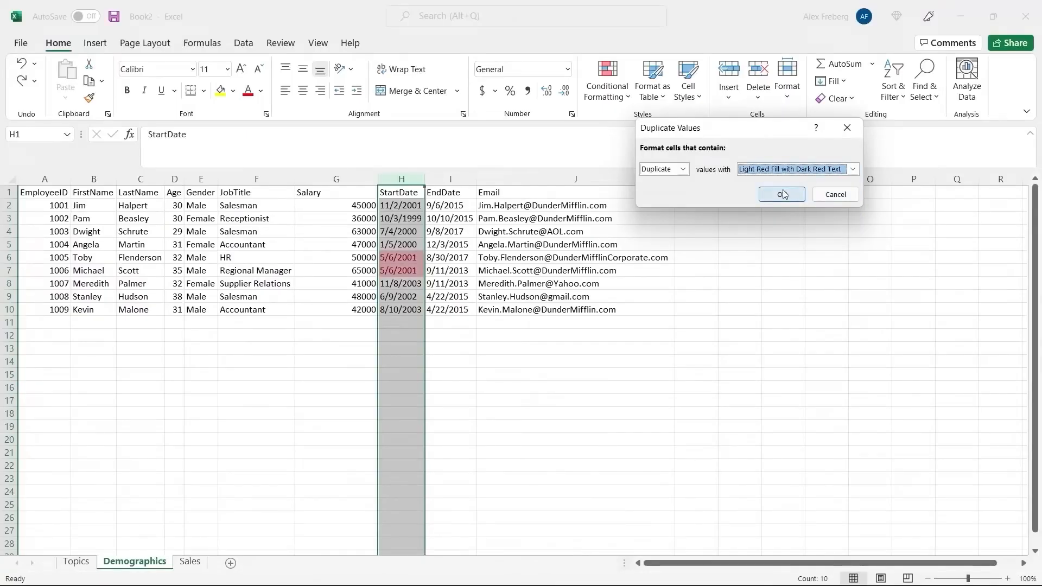
click(783, 194)
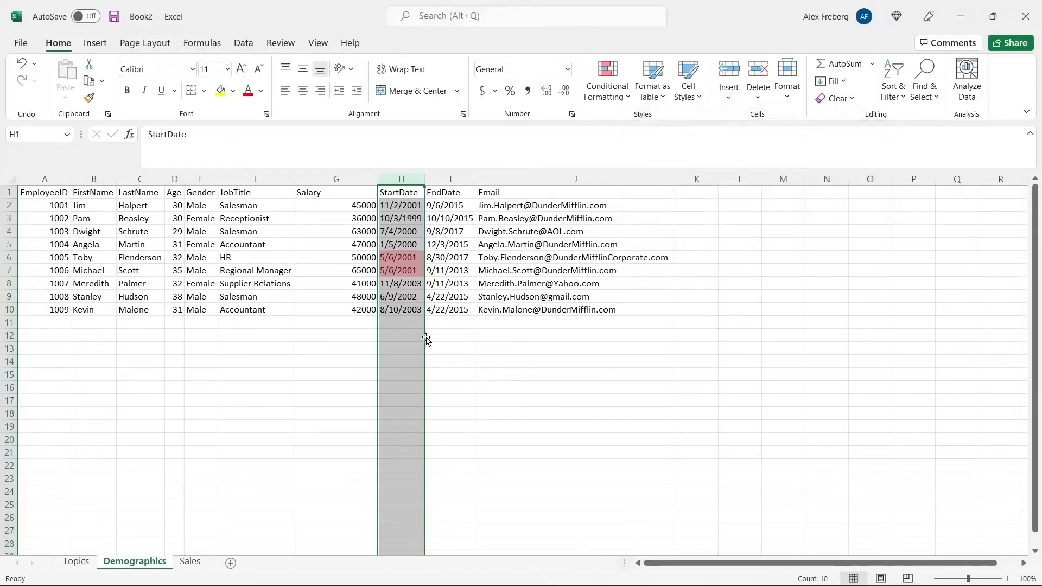
- Examine the highlighted duplicate start dates and check the EmployeeID column as another candidate for finding duplicates
click(415, 270)
drag(410, 256, 407, 269)
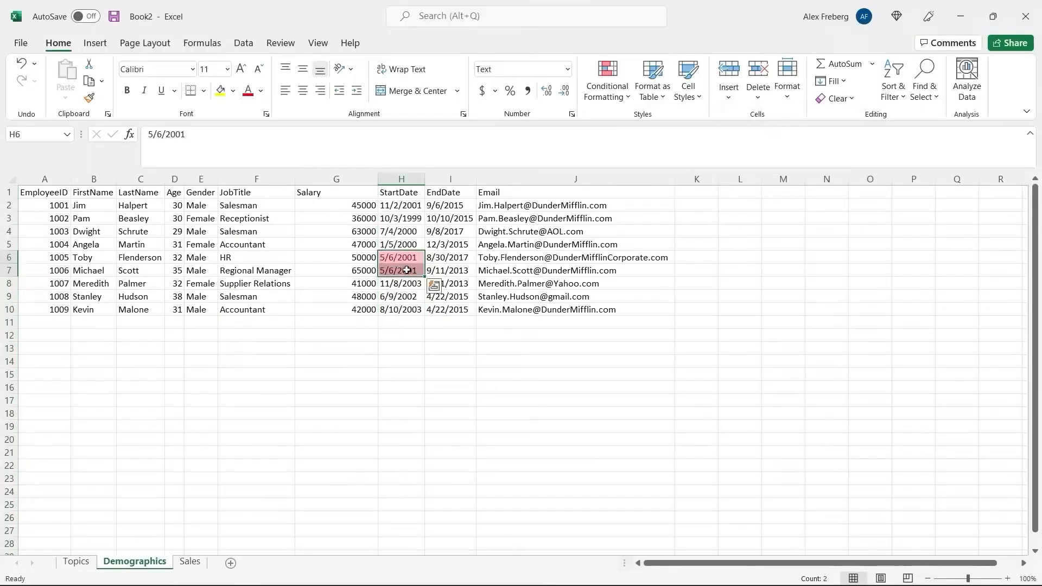
click(403, 322)
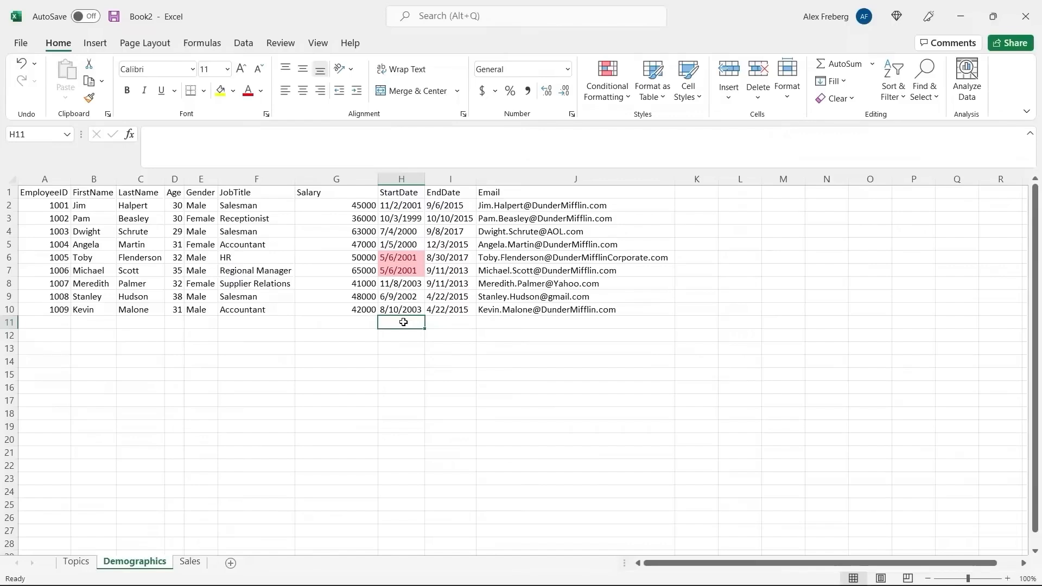
click(46, 183)
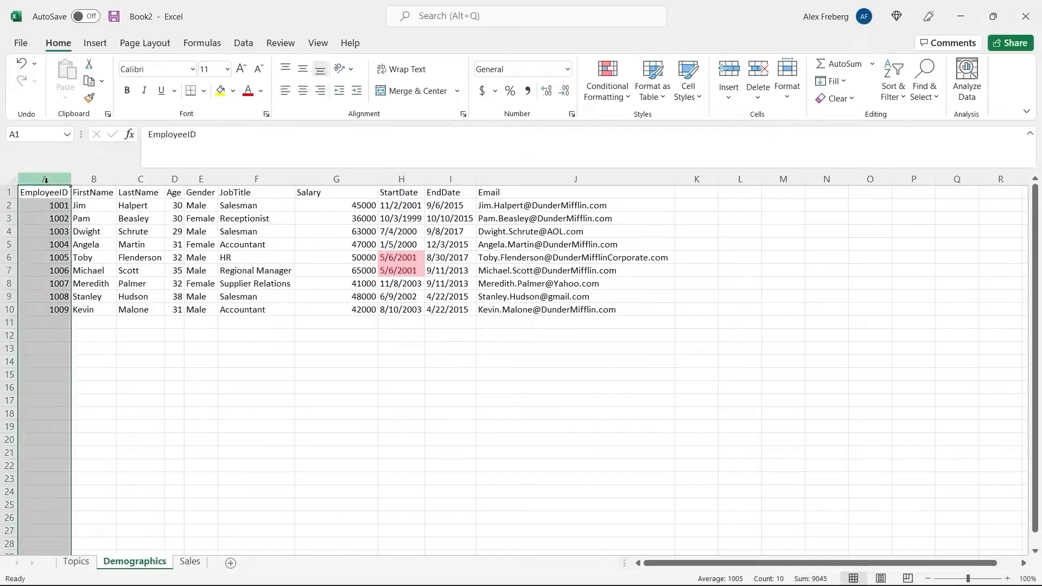
click(140, 347)
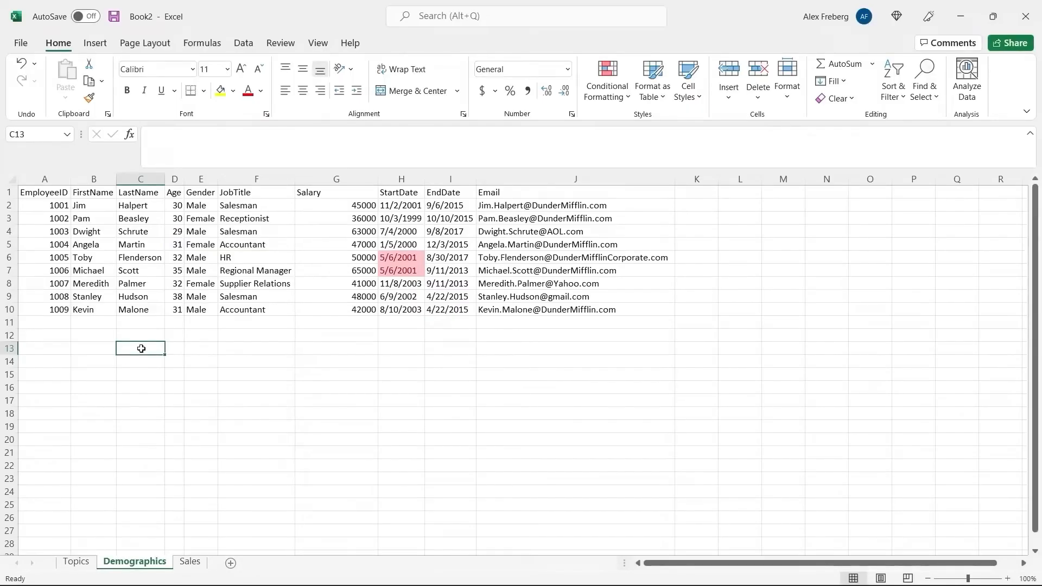
click(44, 178)
click(51, 222)
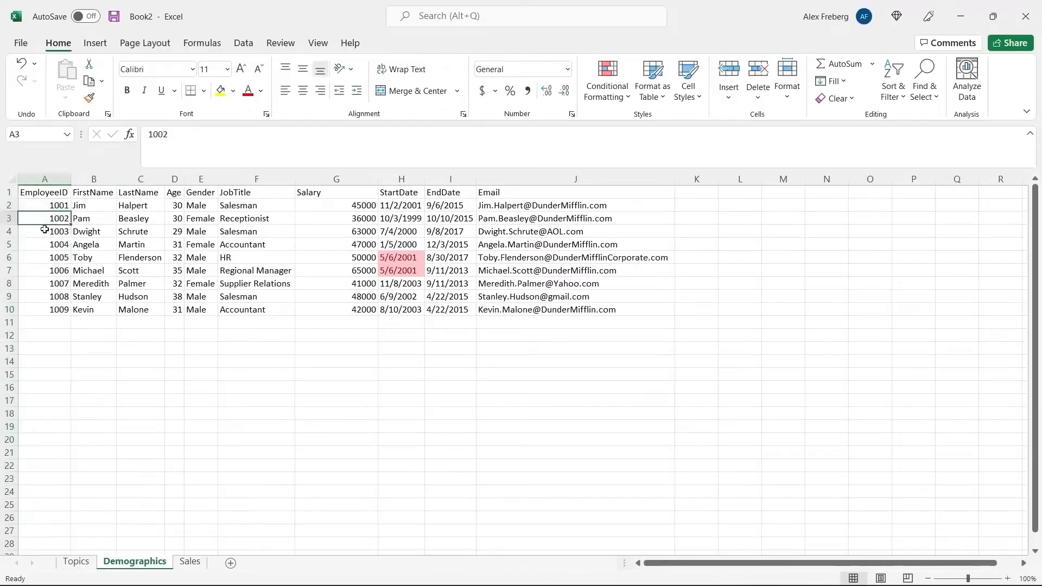
click(45, 230)
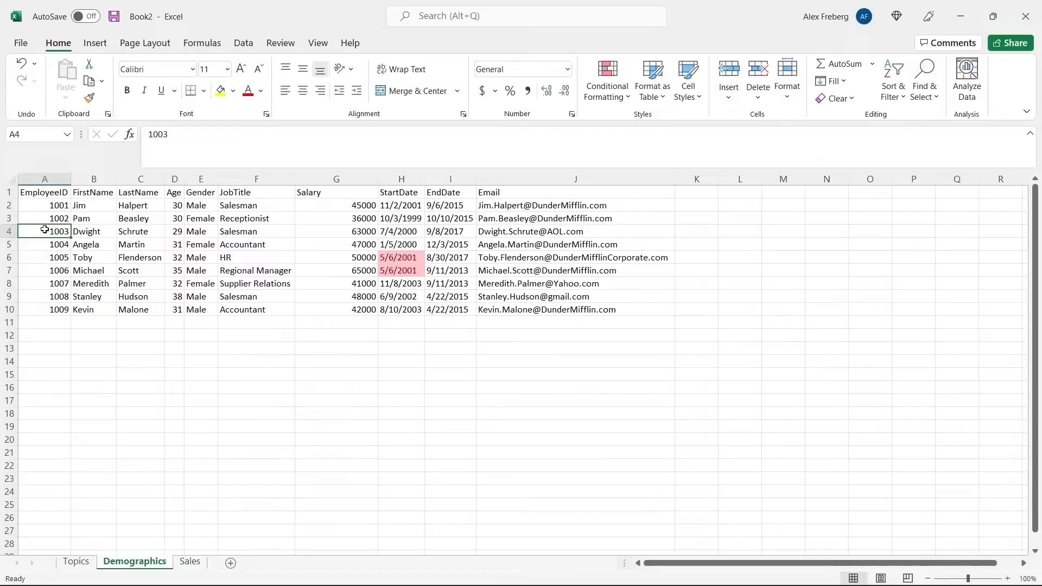
click(379, 256)
drag(380, 256, 384, 268)
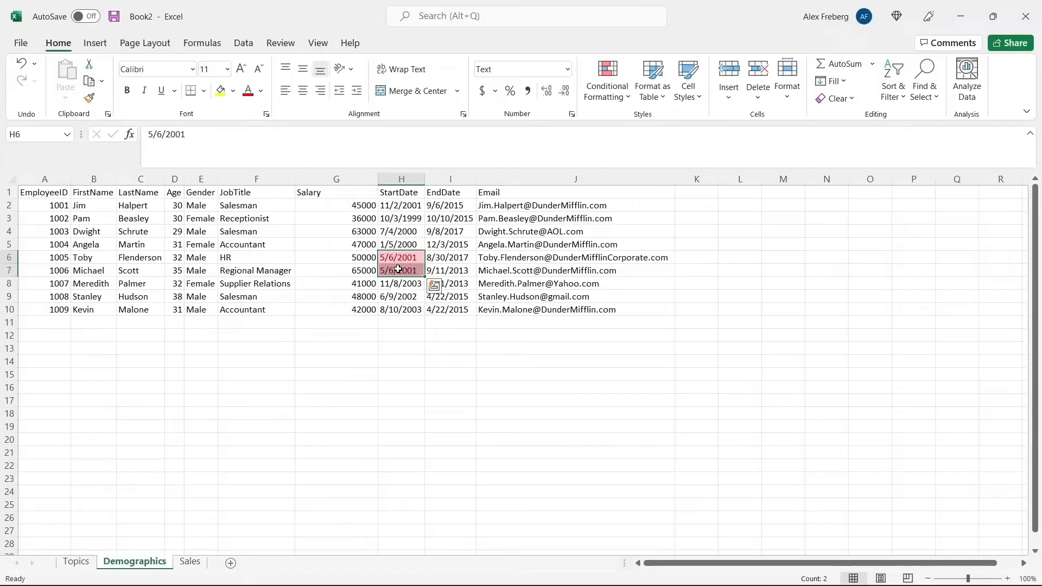
click(400, 234)
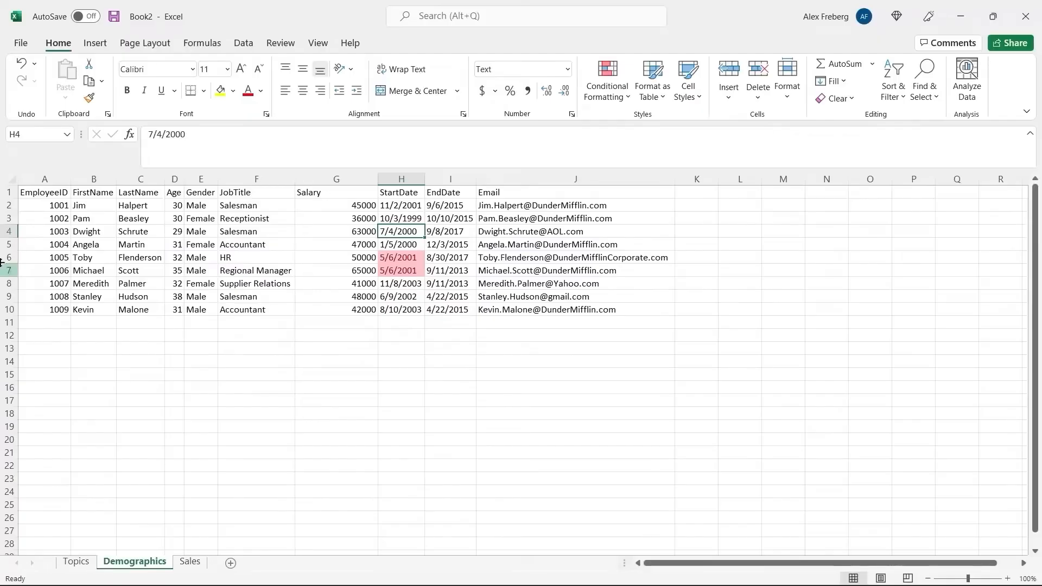
- Add filters to the header row of the employee table
click(9, 192)
click(243, 43)
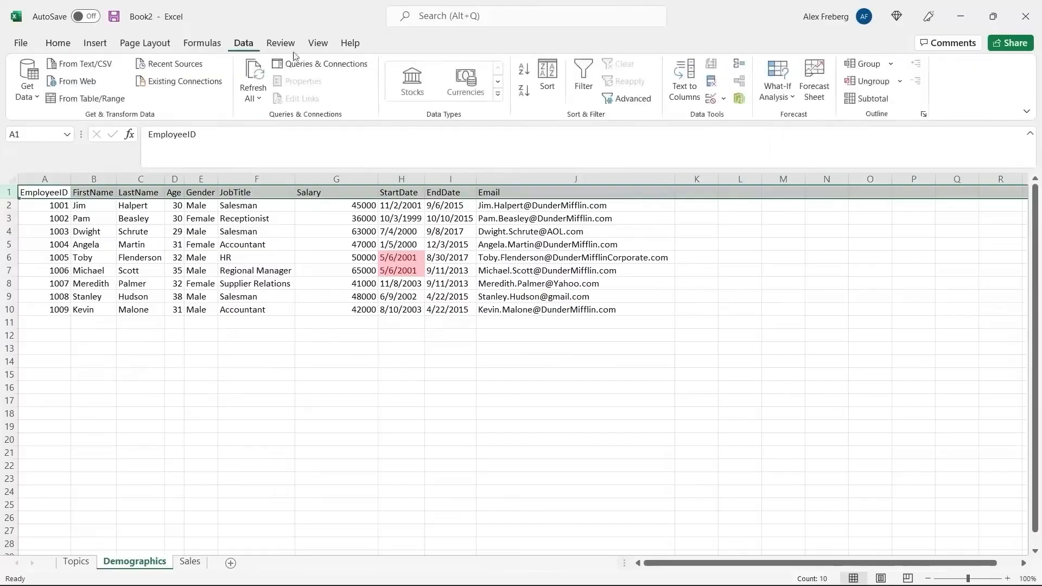
click(584, 81)
click(410, 217)
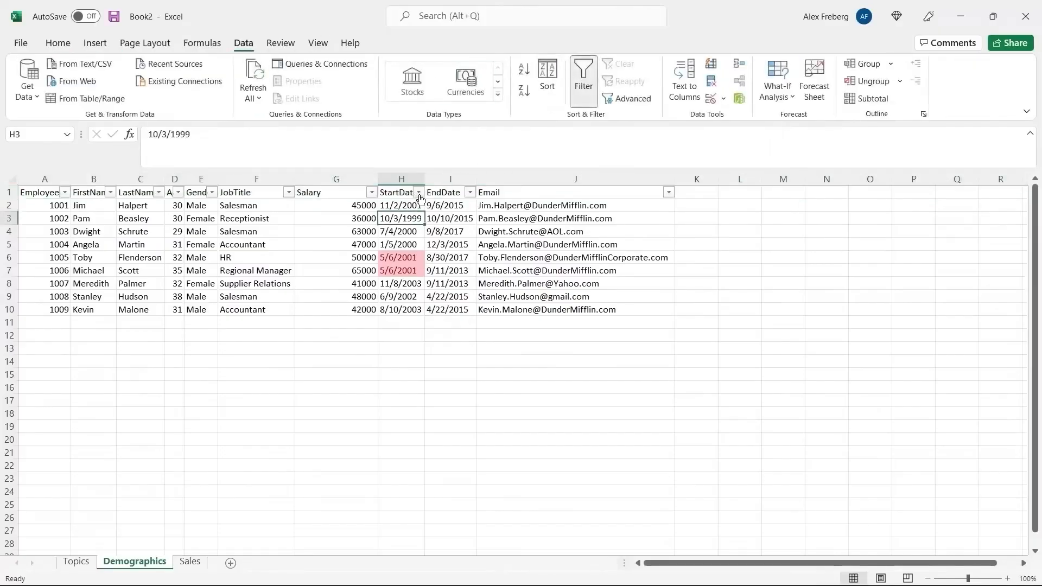
- Sort the StartDate column by the light red cell color and select the duplicate dates in H2:H3
click(420, 193)
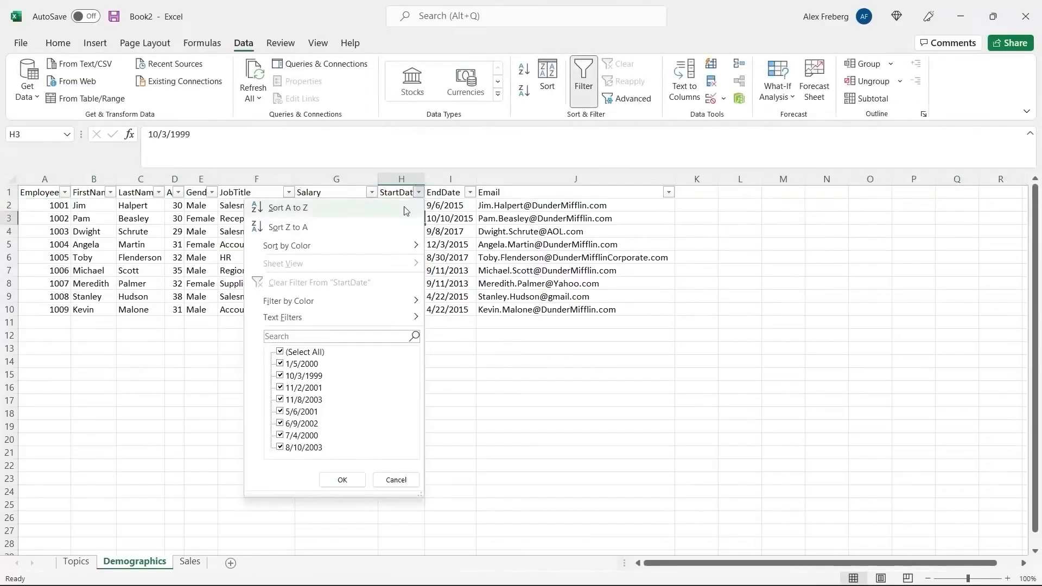
mouse_move(392, 249)
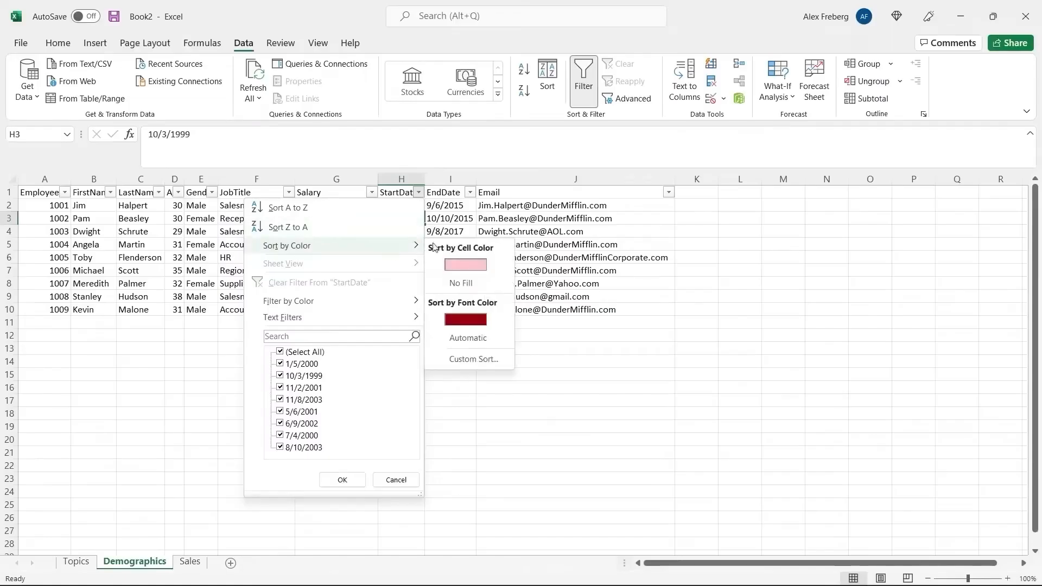
click(465, 265)
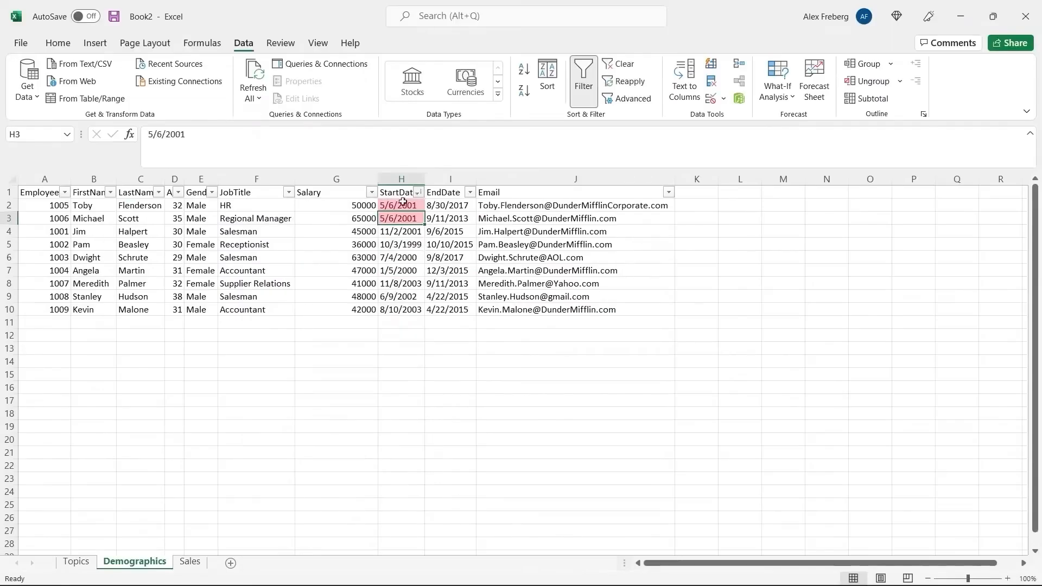
drag(399, 205, 396, 225)
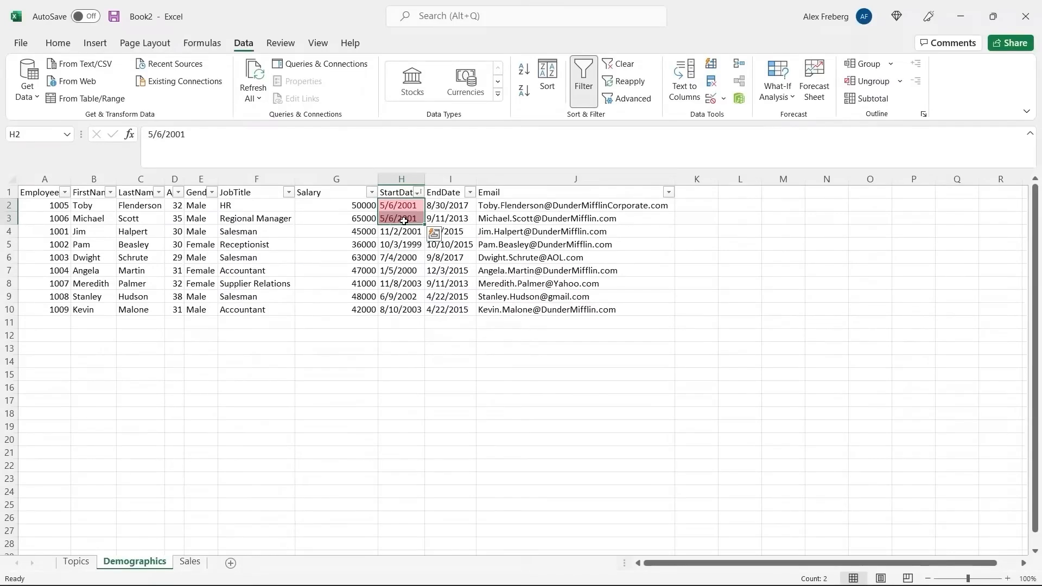
- Check the sort-by-color choices available for the StartDate column
click(397, 234)
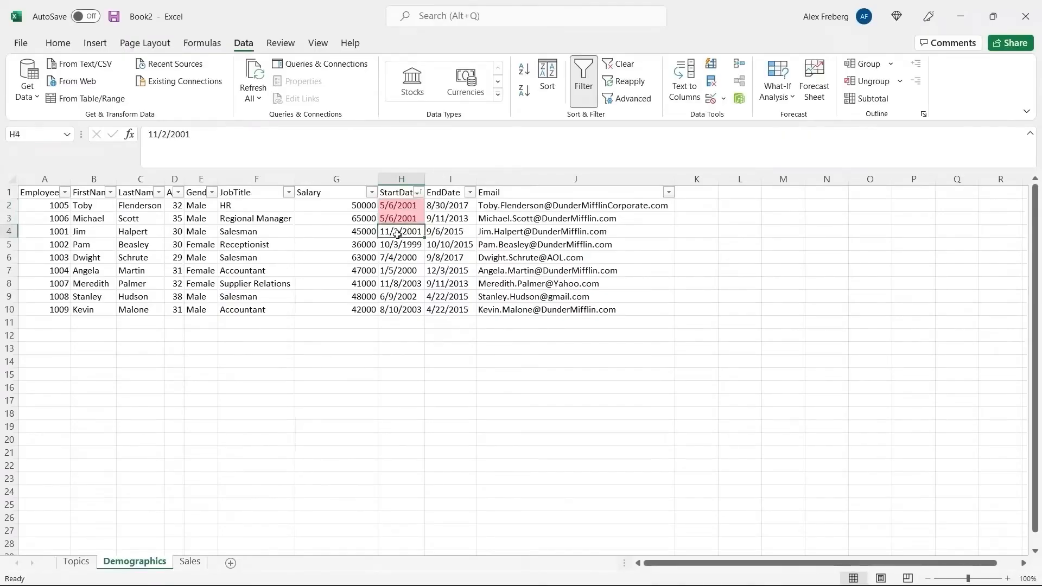
click(418, 193)
mouse_move(385, 245)
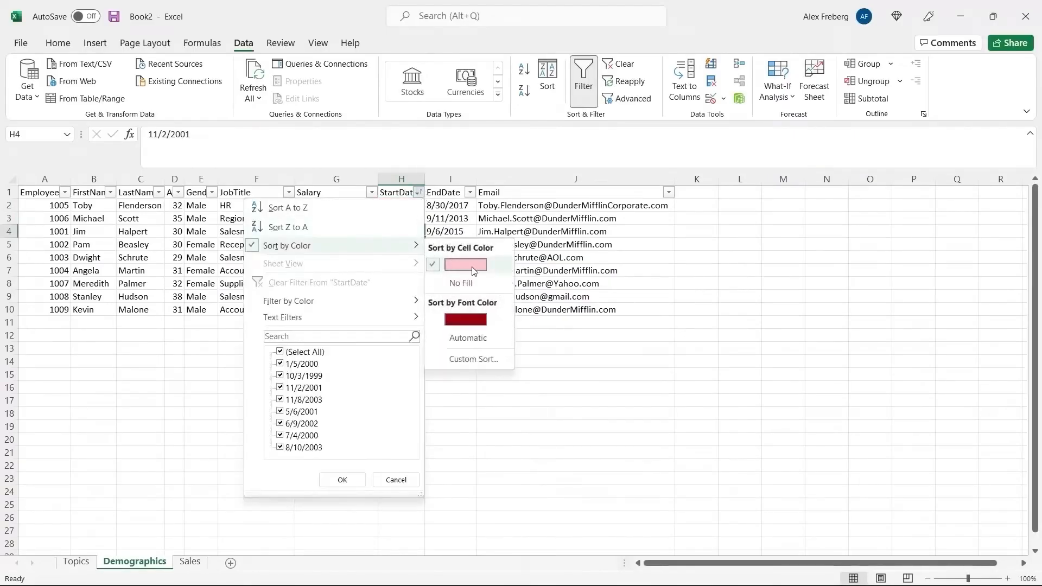
click(517, 392)
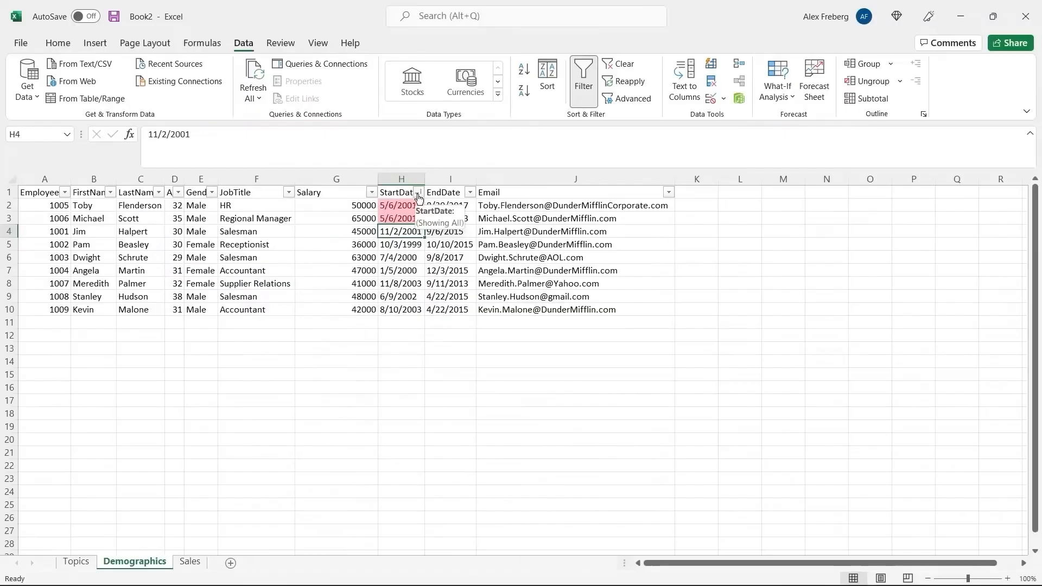
- Clear the table's color sort and remove the conditional formatting rules from the StartDate column
click(401, 179)
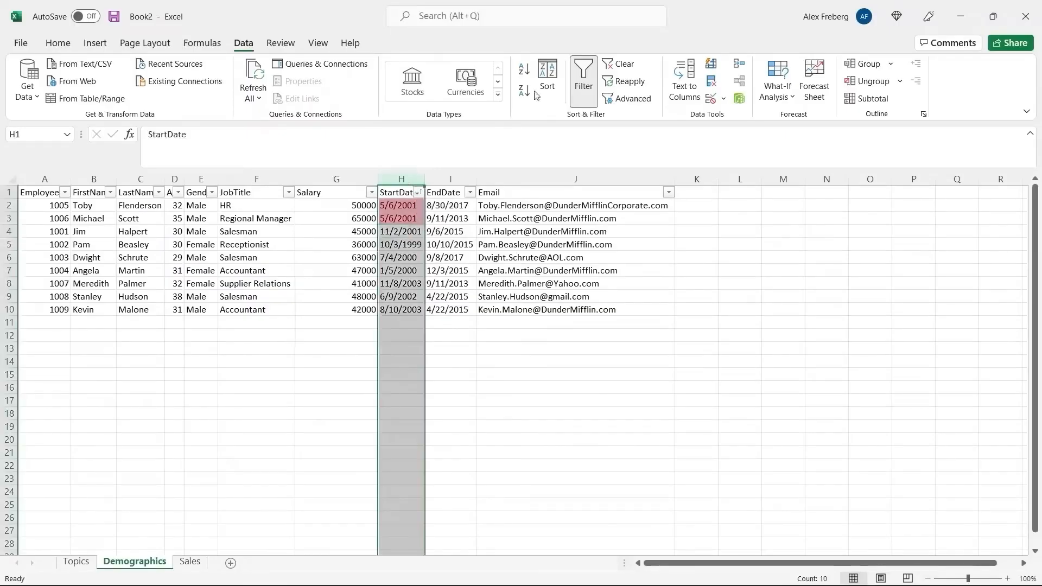
click(616, 67)
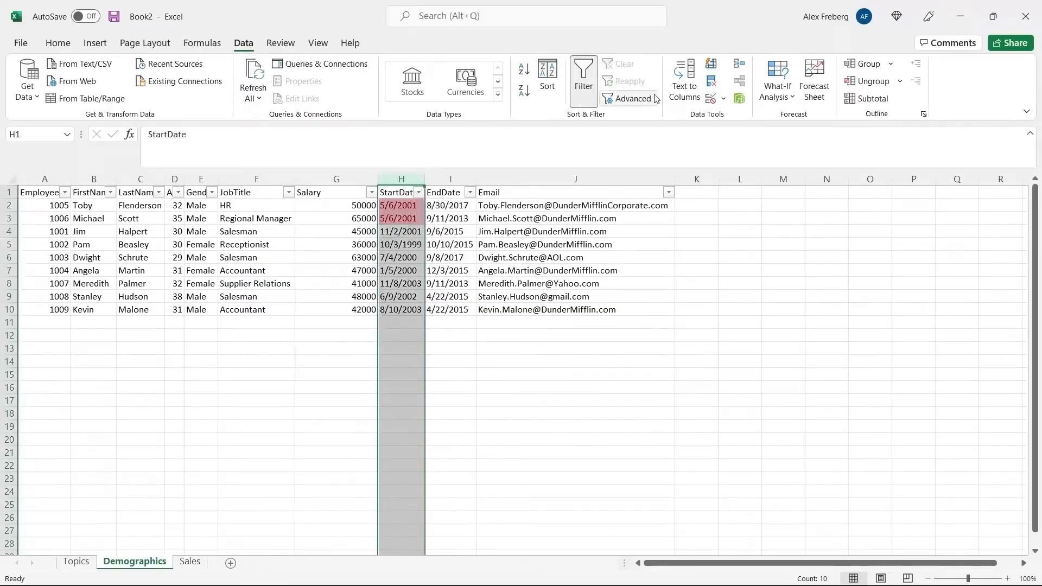
click(57, 43)
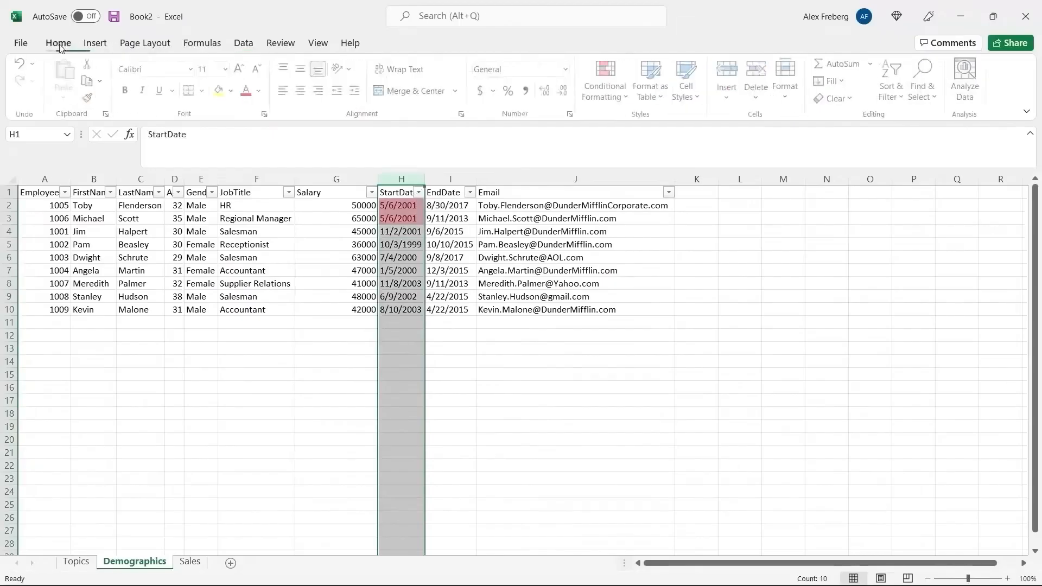
click(607, 78)
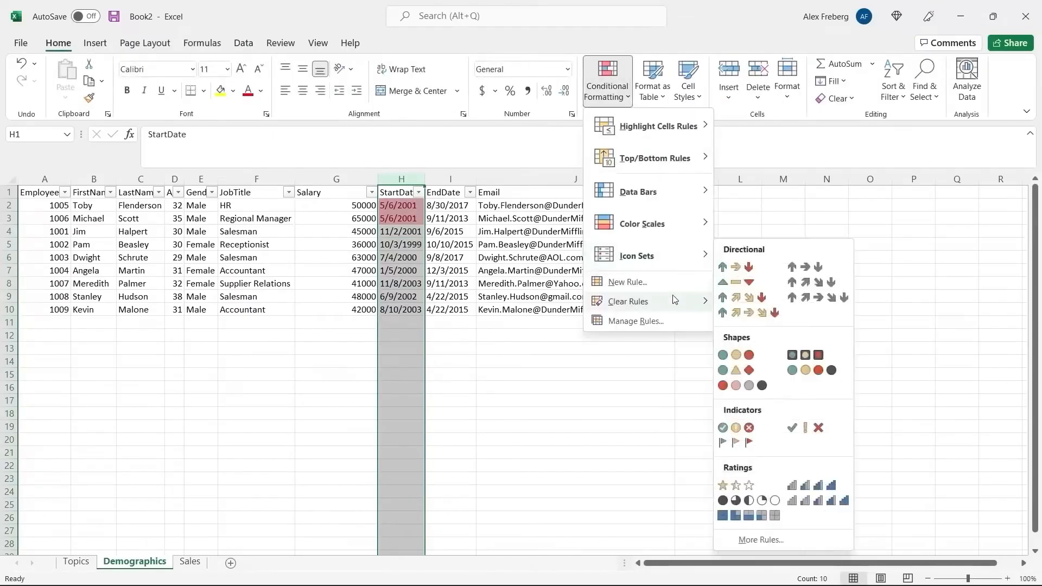
mouse_move(700, 301)
click(762, 303)
click(450, 337)
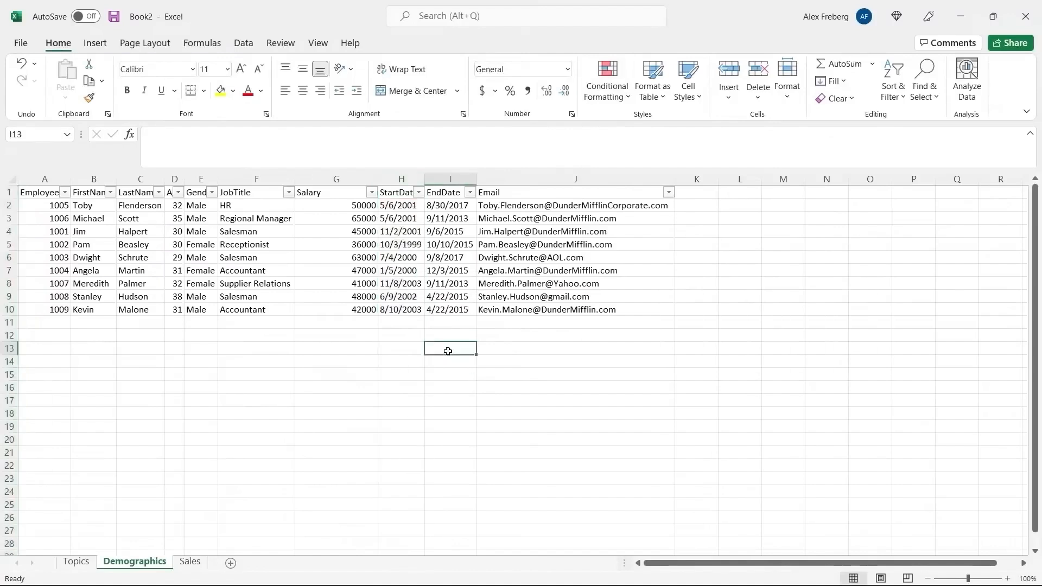
- Start a Text That Contains highlight rule on the whole Email column
click(574, 179)
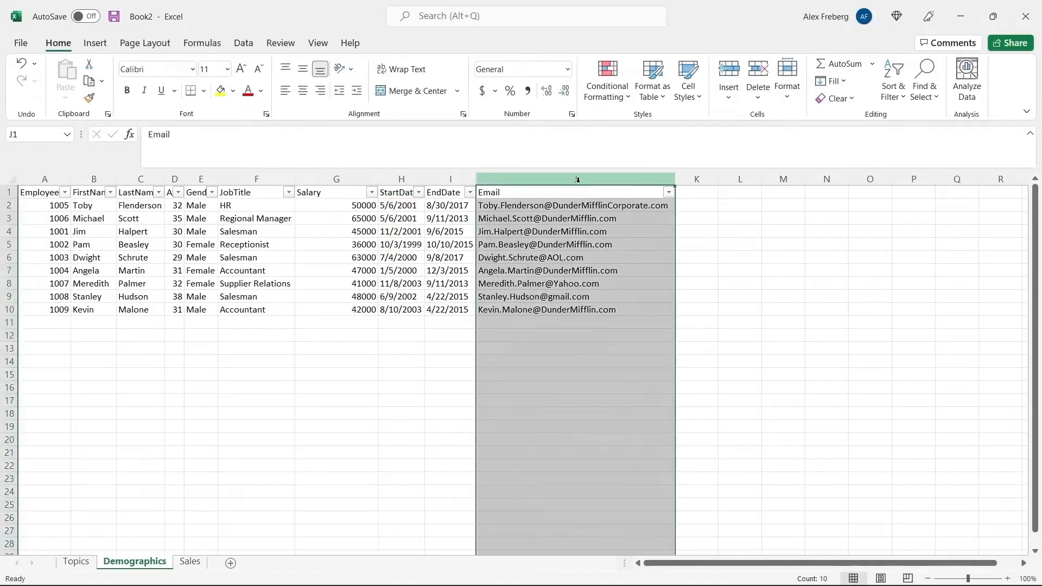
click(607, 84)
mouse_move(657, 126)
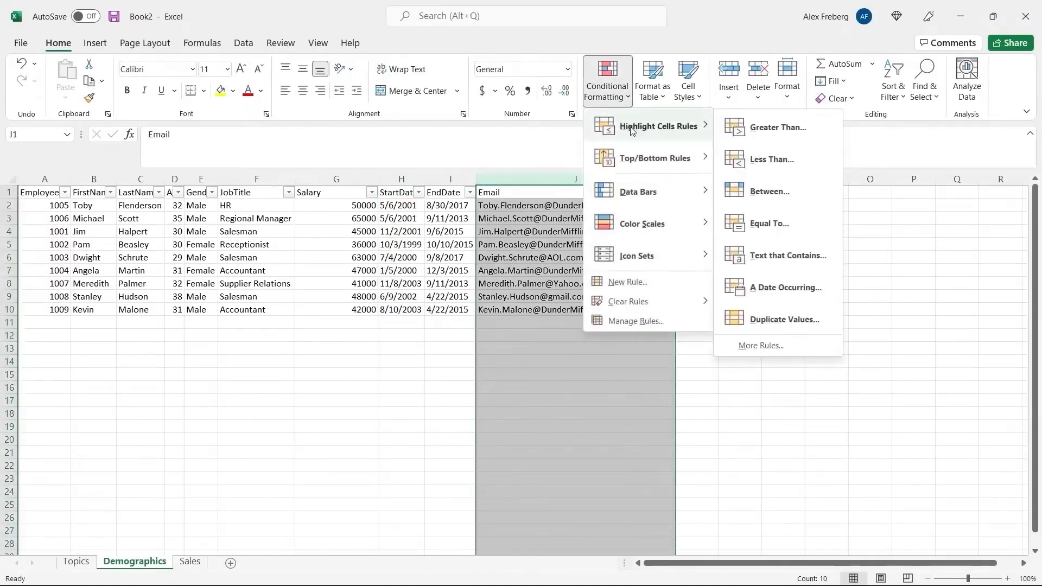
click(785, 257)
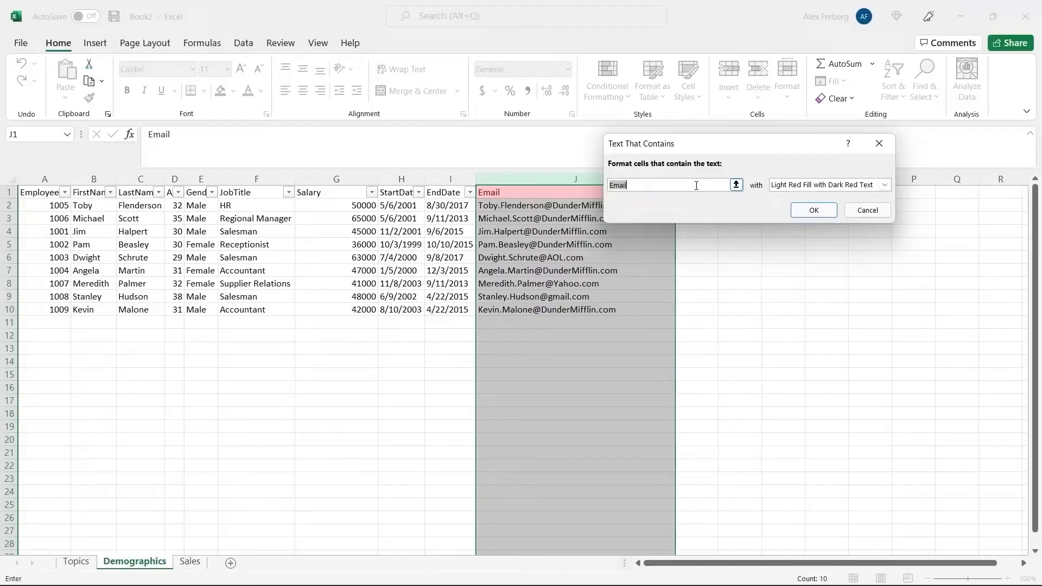
- Try "lorax" and "gmail" as the text to match in the Email highlight rule, clearing each entry
text(lorax)
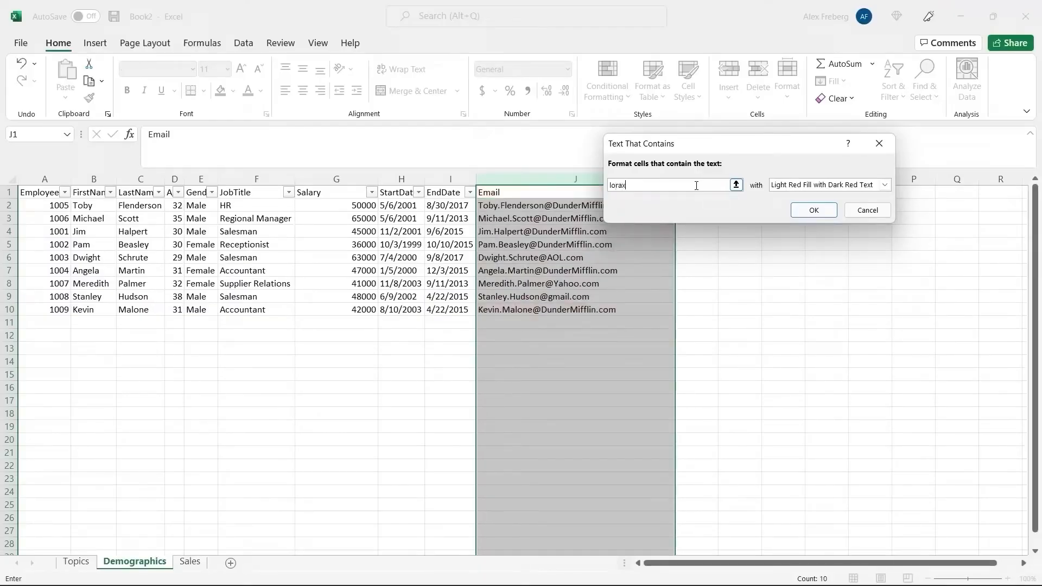
key(BackSpace)
key(BackSpace)
key(BackSpace)
key(BackSpace)
key(BackSpace)
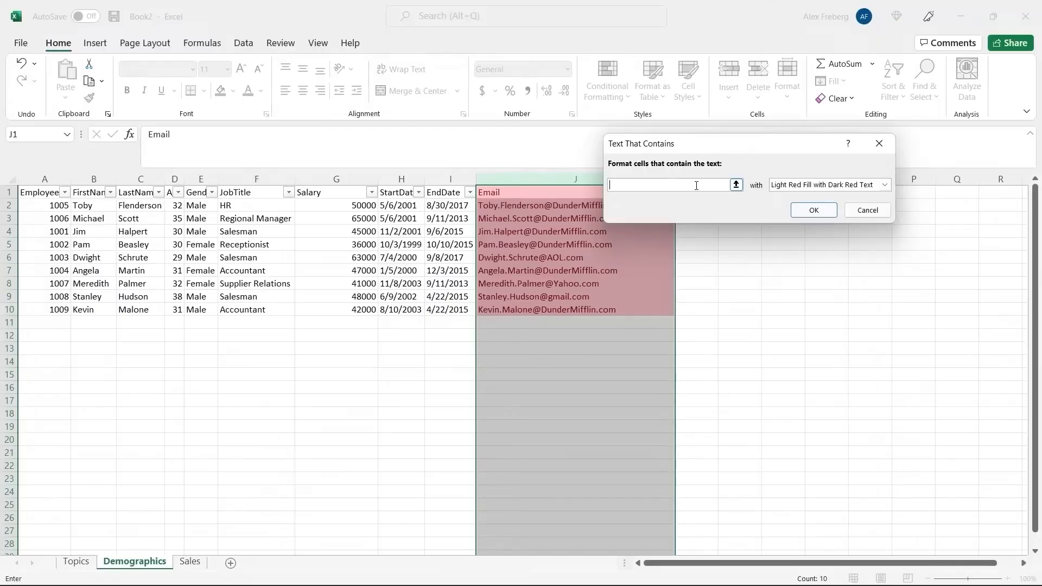
text(gmail)
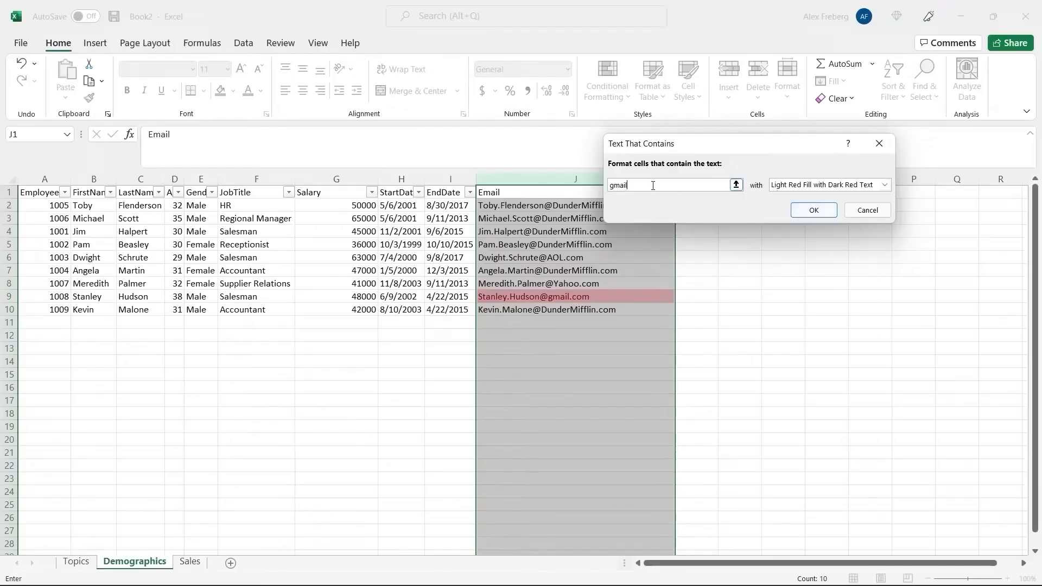
key(BackSpace)
key(BackSpace)
key(BackSpace)
key(BackSpace)
key(BackSpace)
- Highlight Email cells containing "dundermifflin" using Light Red Fill with Dark Red Text
text(dunderm)
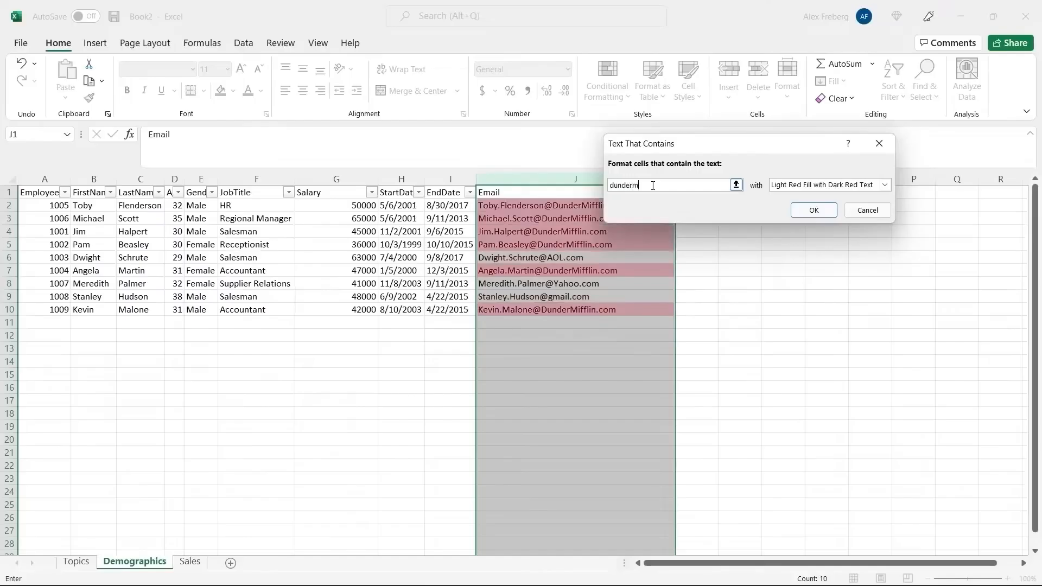
text(ifflin)
click(818, 209)
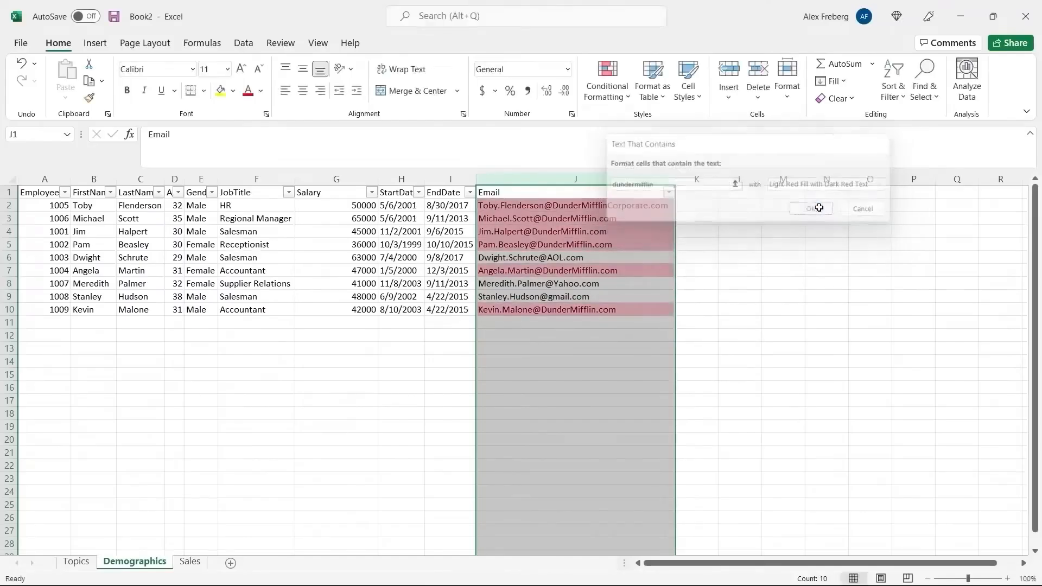
click(656, 217)
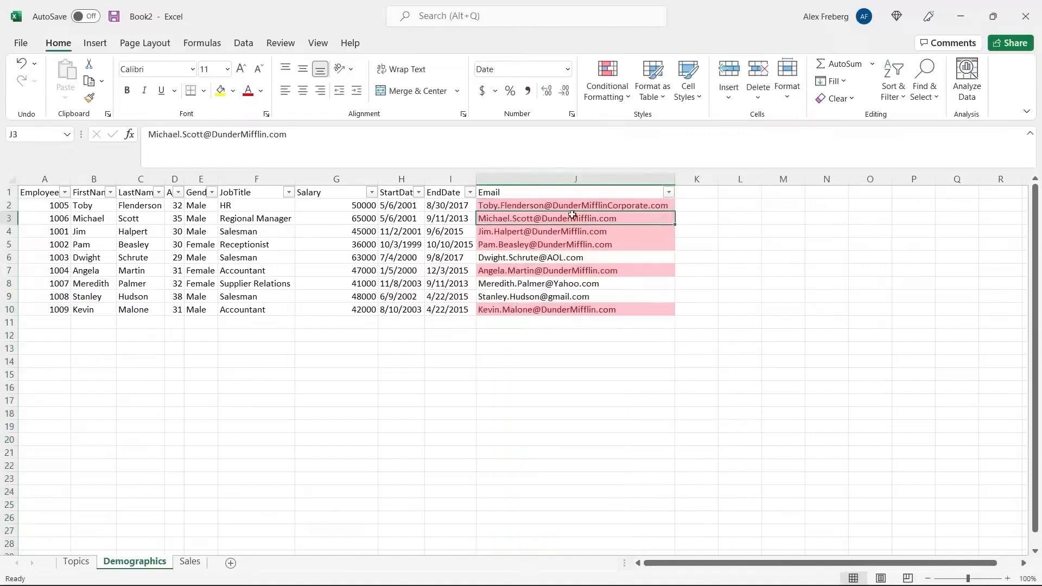
- Try sorting the Email column by the light red cell color, look over the grouped addresses, and undo the sort
click(669, 193)
mouse_move(648, 243)
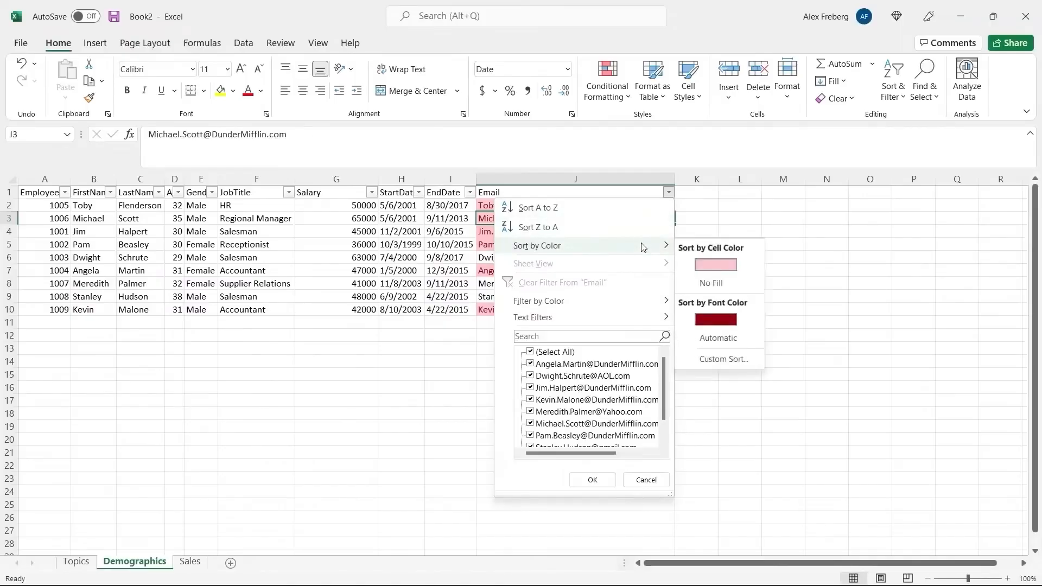
click(708, 265)
click(581, 326)
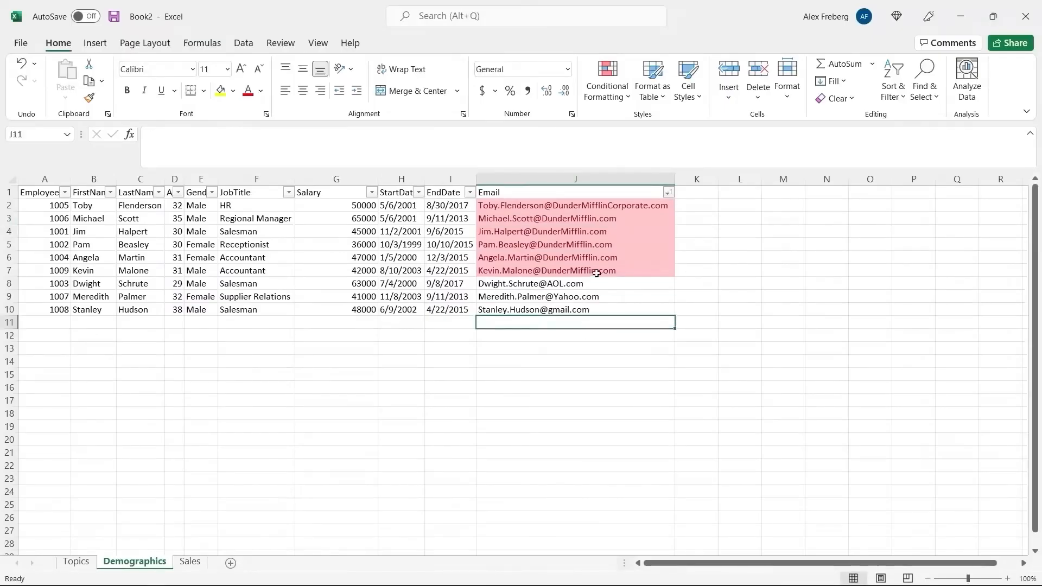
drag(598, 269, 606, 206)
click(611, 206)
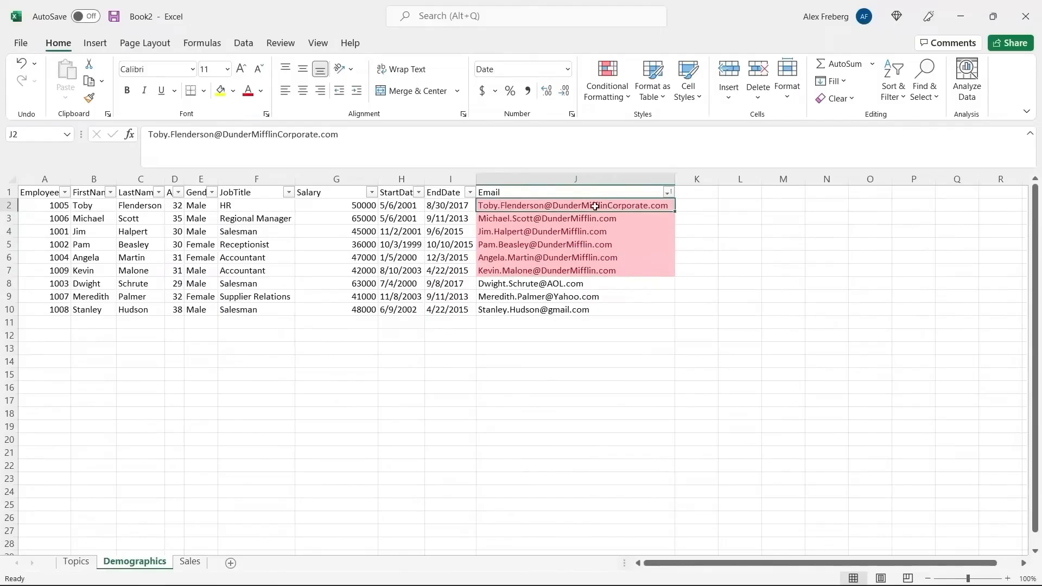
key(ctrl+z)
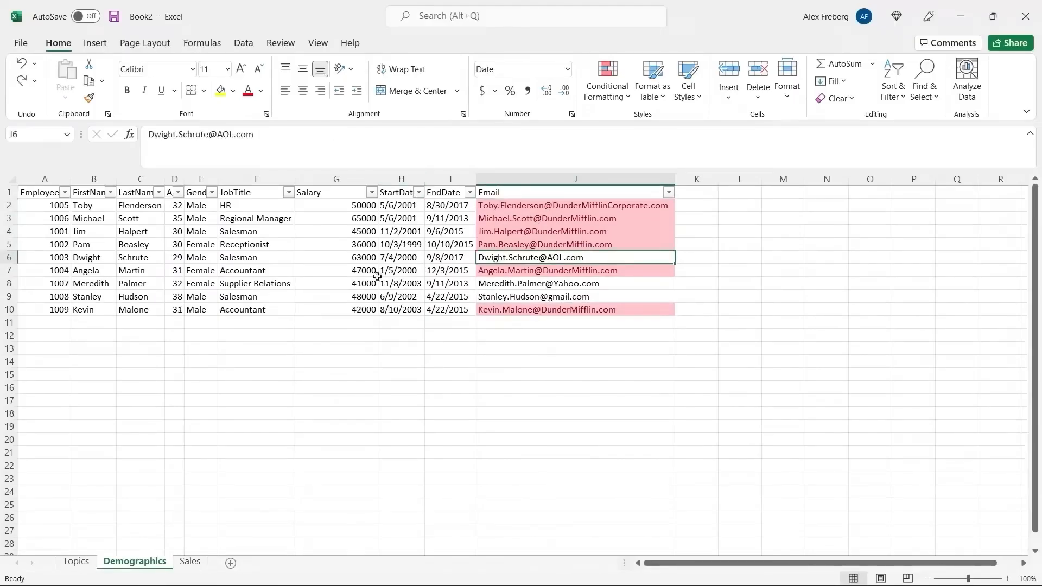
- Change the start date in H10 to the inconsistently formatted value 8/10-2003
click(401, 309)
double_click(403, 311)
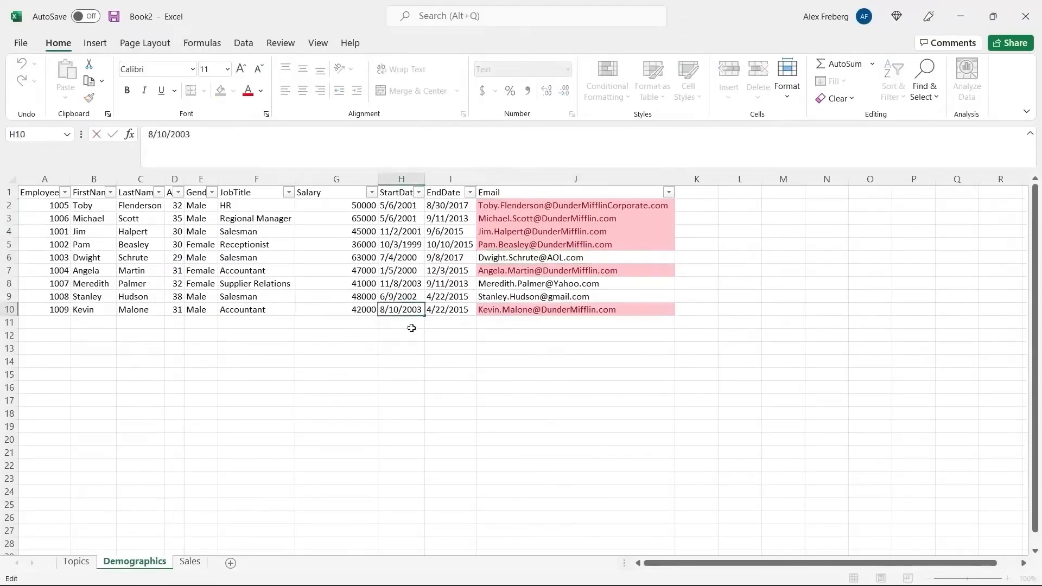
key(BackSpace)
text(-)
key(Return)
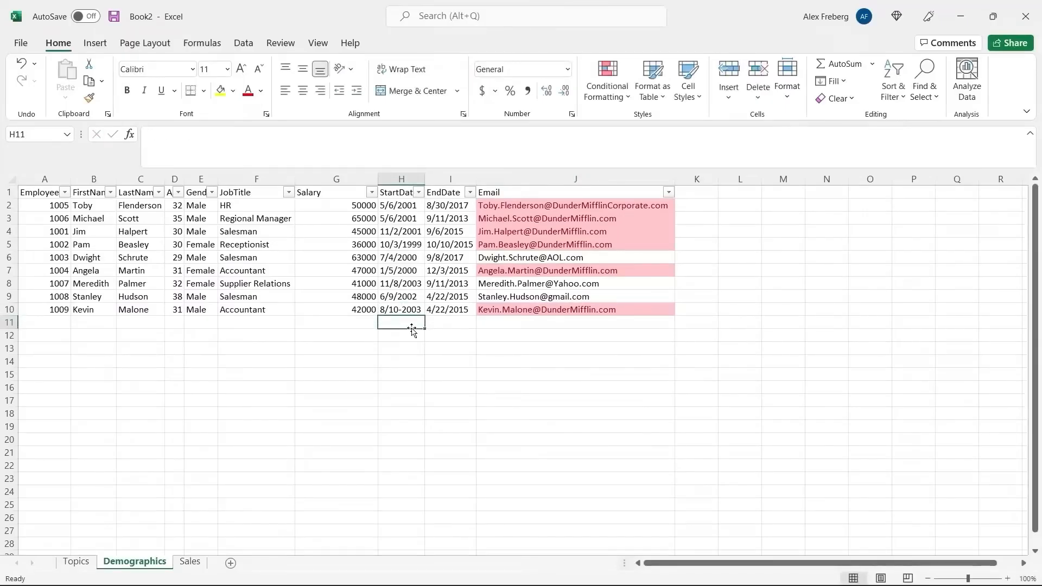
- Highlight StartDate cells containing "-" using a Text That Contains rule with Light Red Fill with Dark Red Text
click(404, 178)
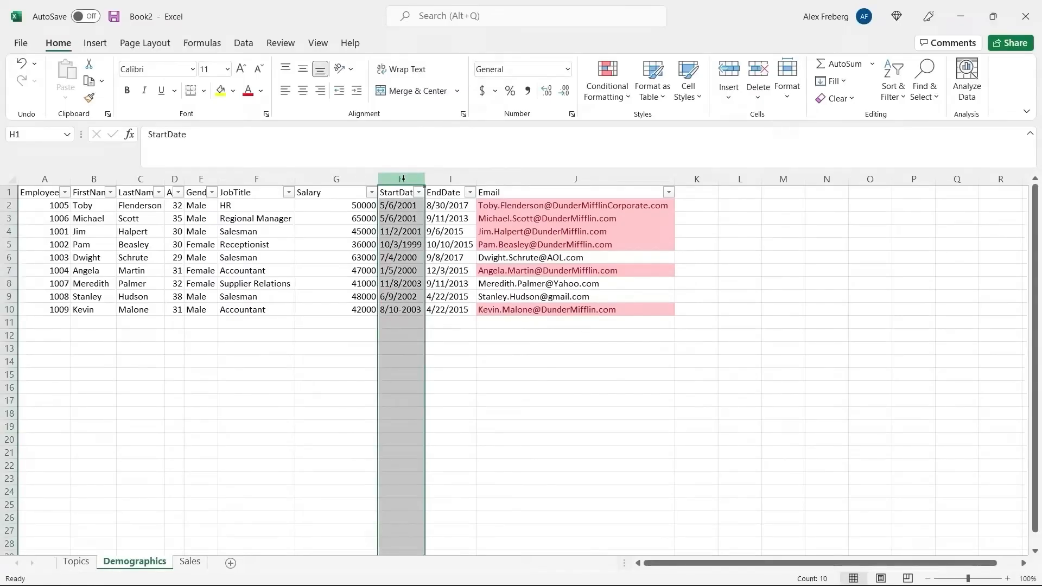
click(608, 89)
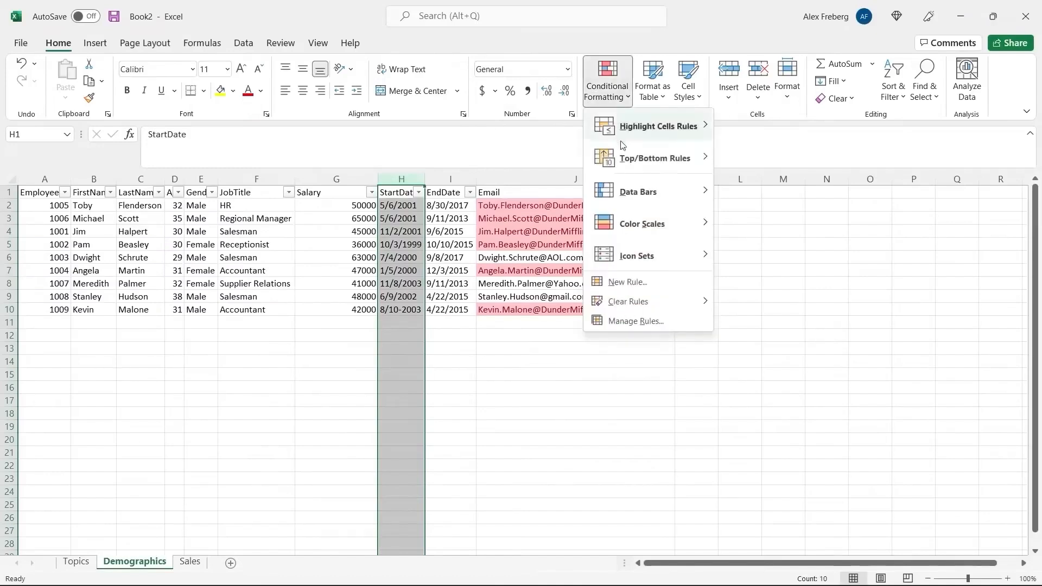
mouse_move(654, 137)
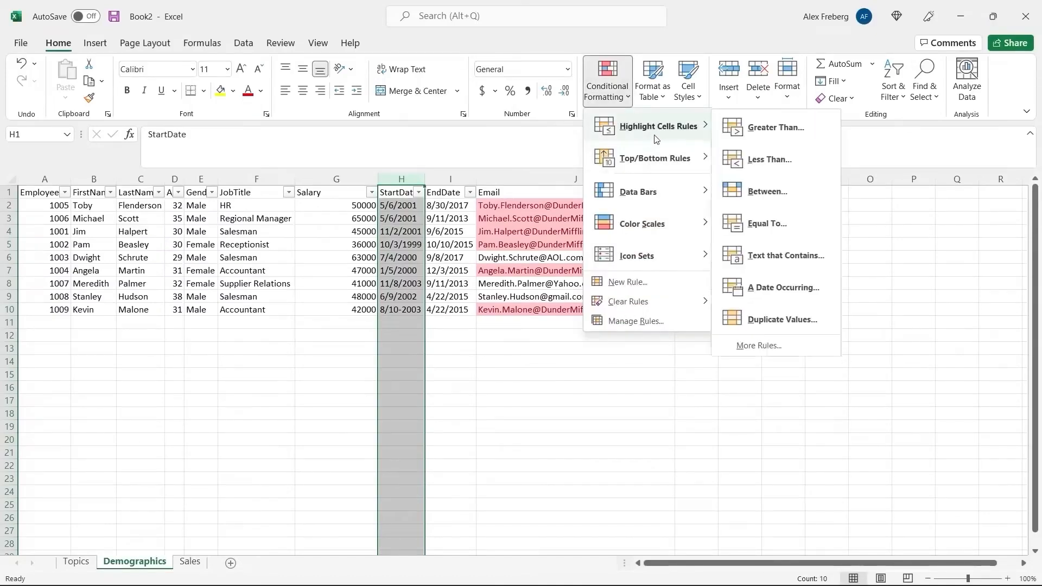
click(788, 262)
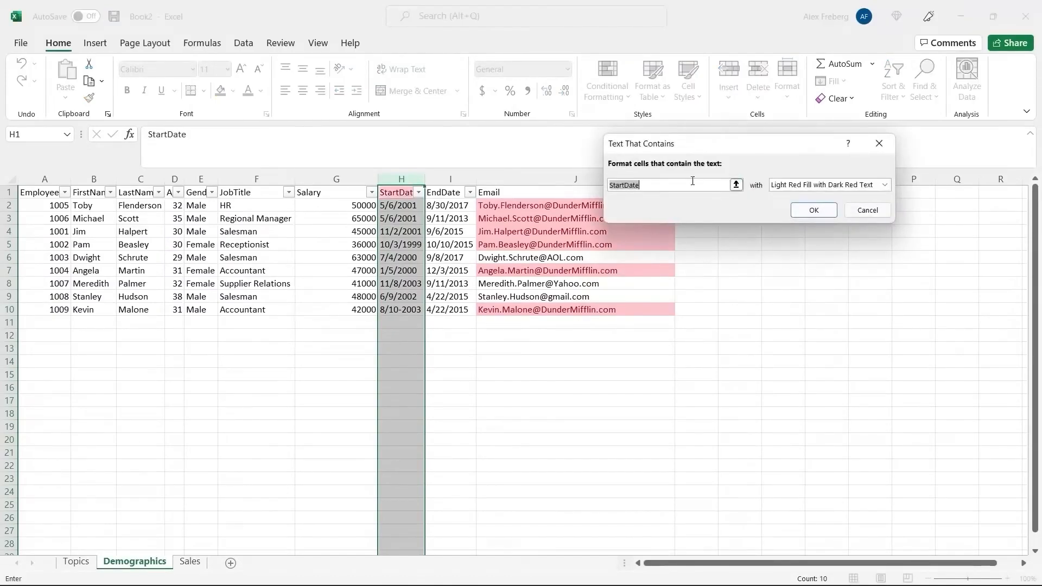
key(BackSpace)
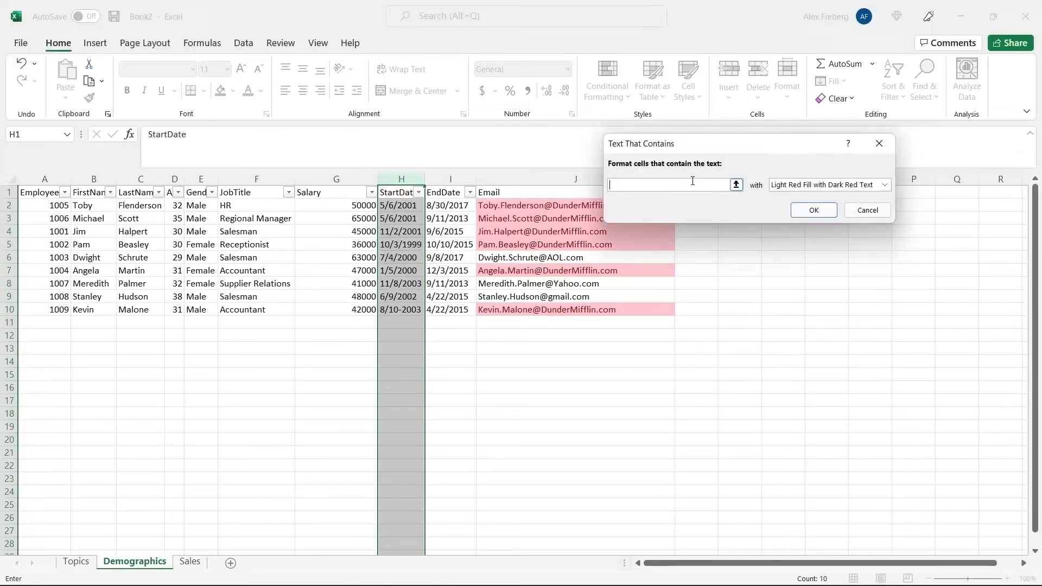
text(-)
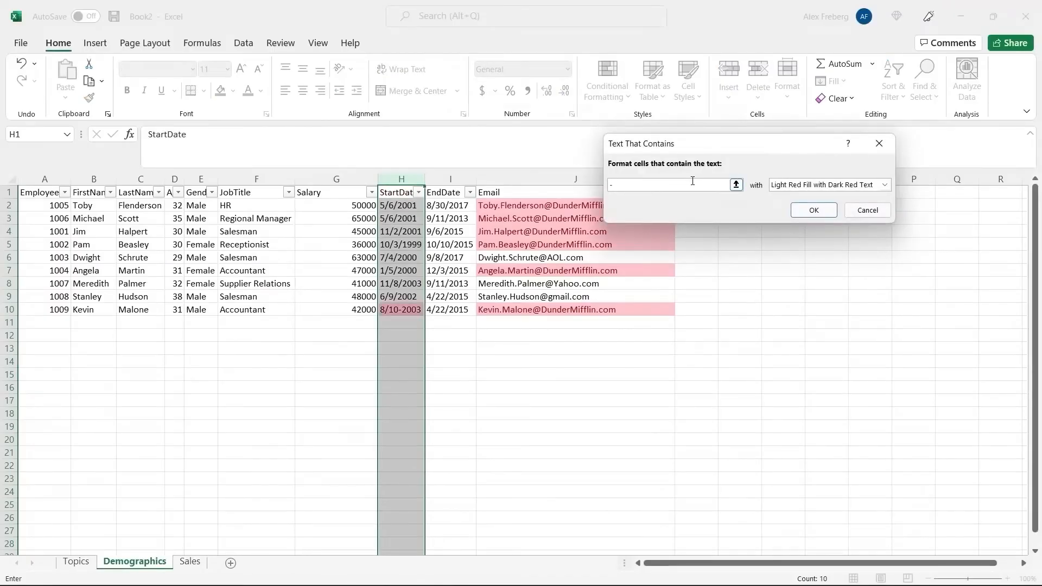
click(816, 210)
click(429, 311)
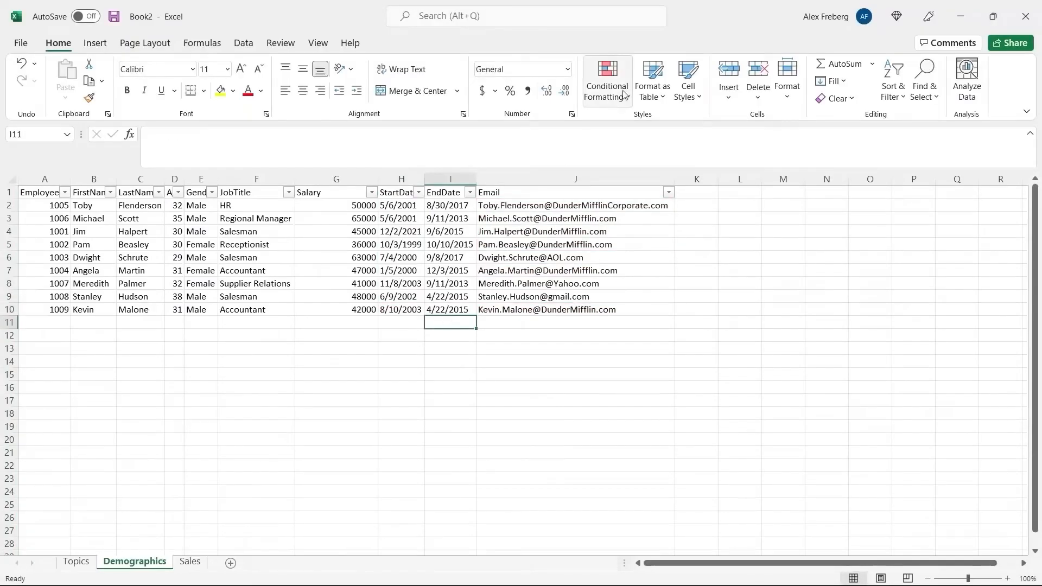
- Start a new conditional formatting rule that uses a formula to determine which cells to format, and look over its fill options
click(624, 95)
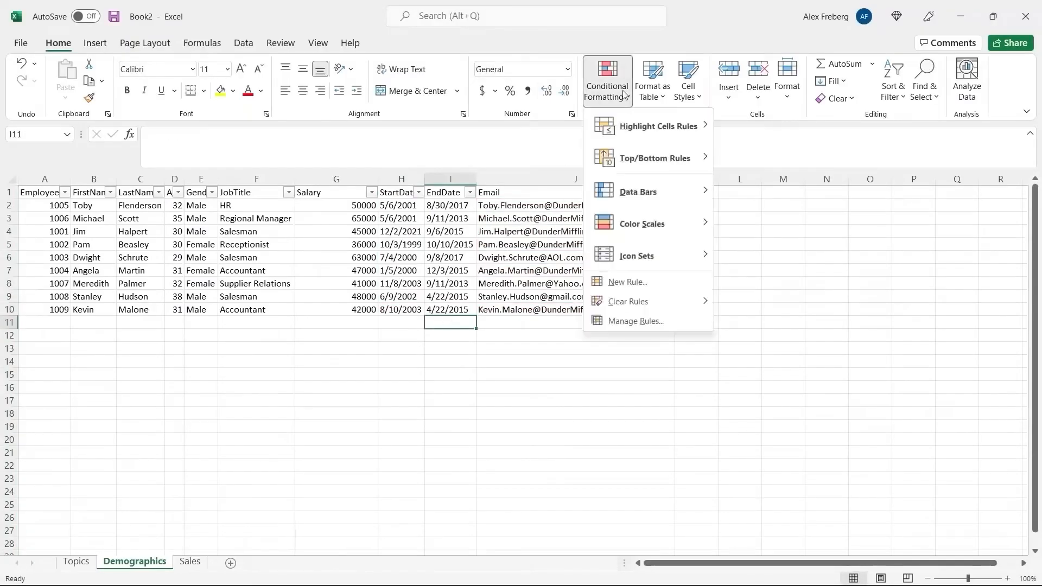
mouse_move(681, 122)
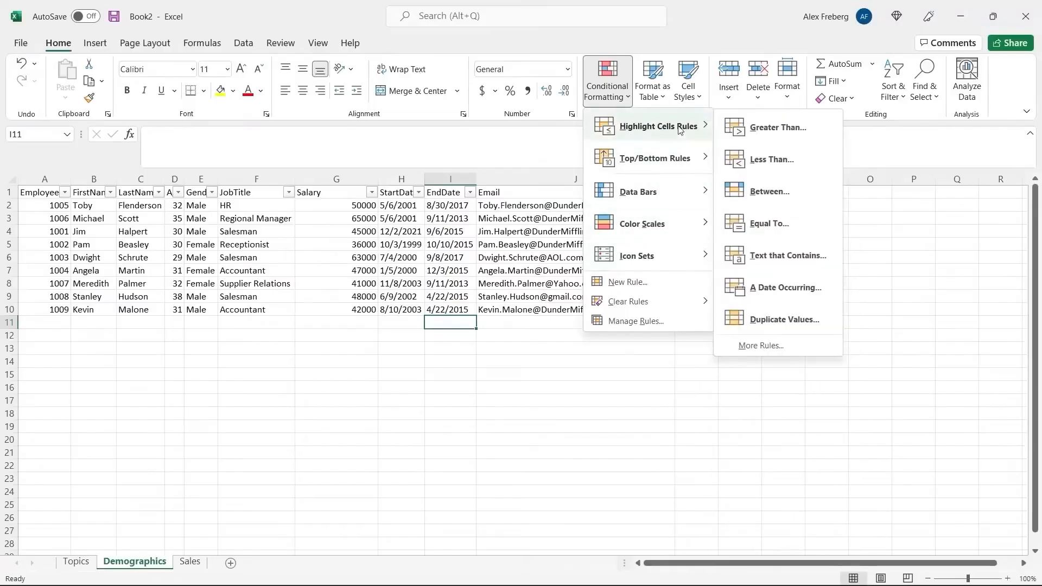
mouse_move(654, 269)
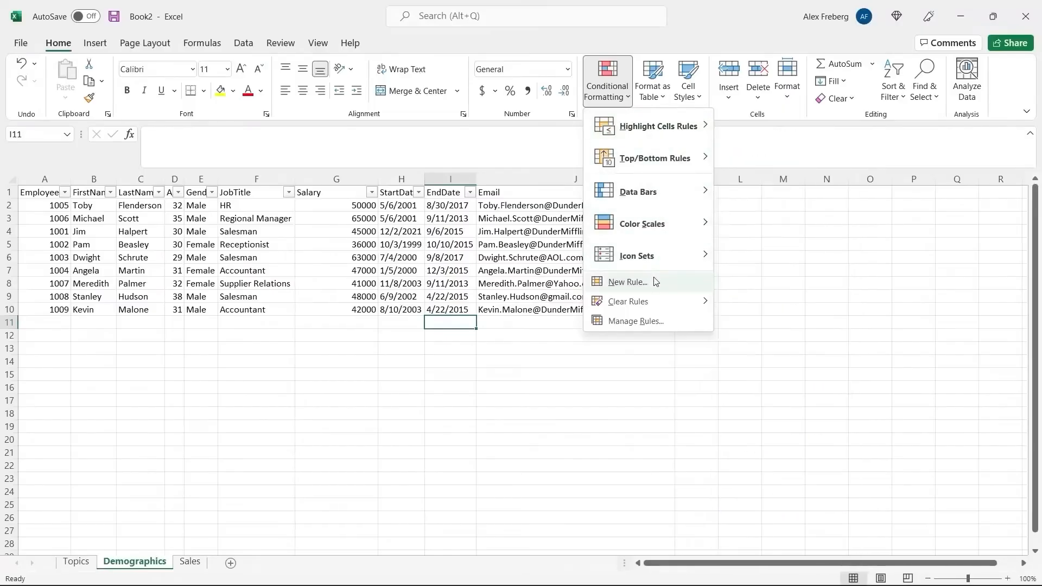
click(628, 281)
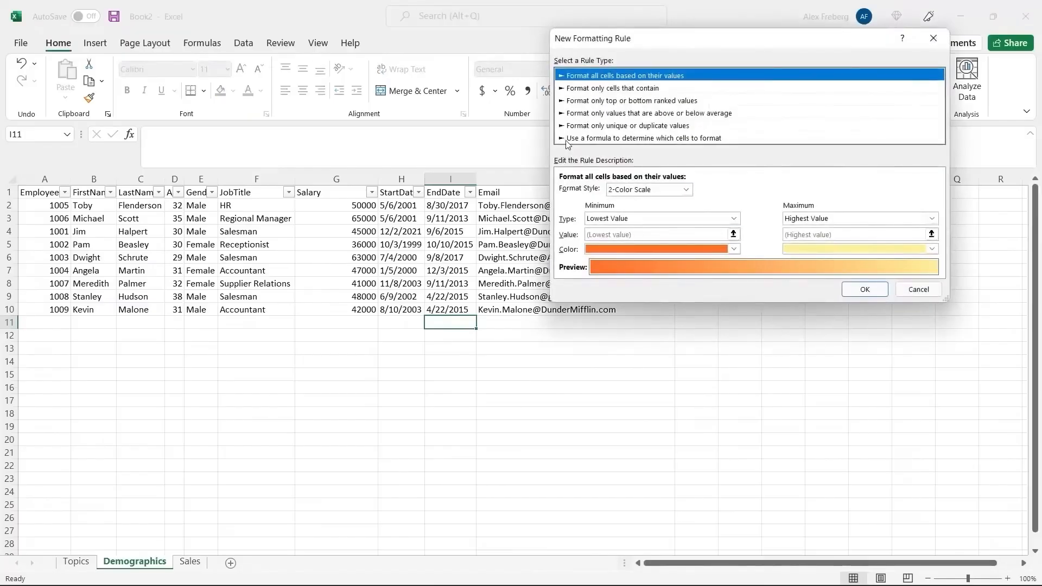
click(567, 139)
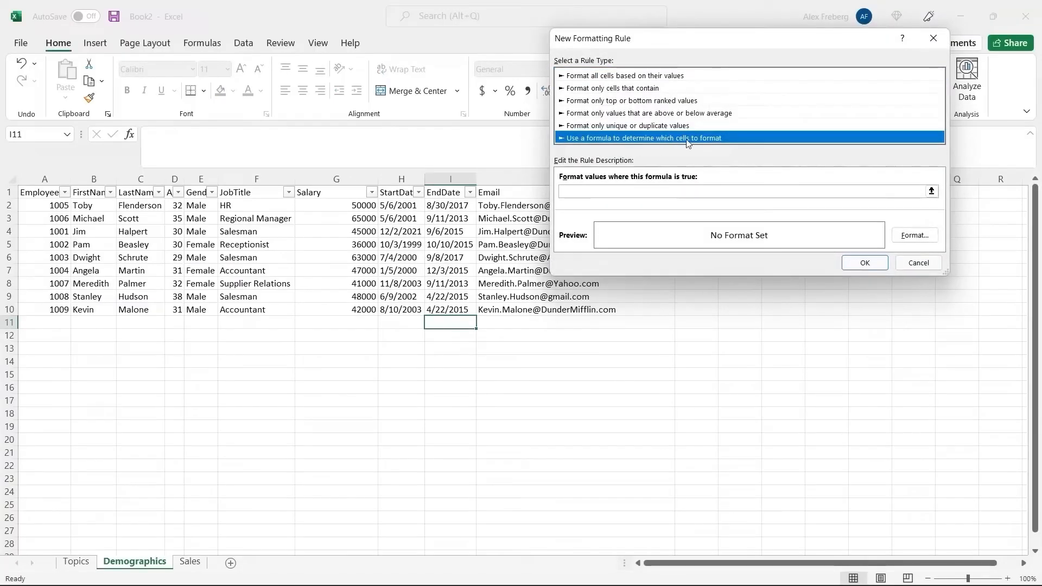
click(674, 192)
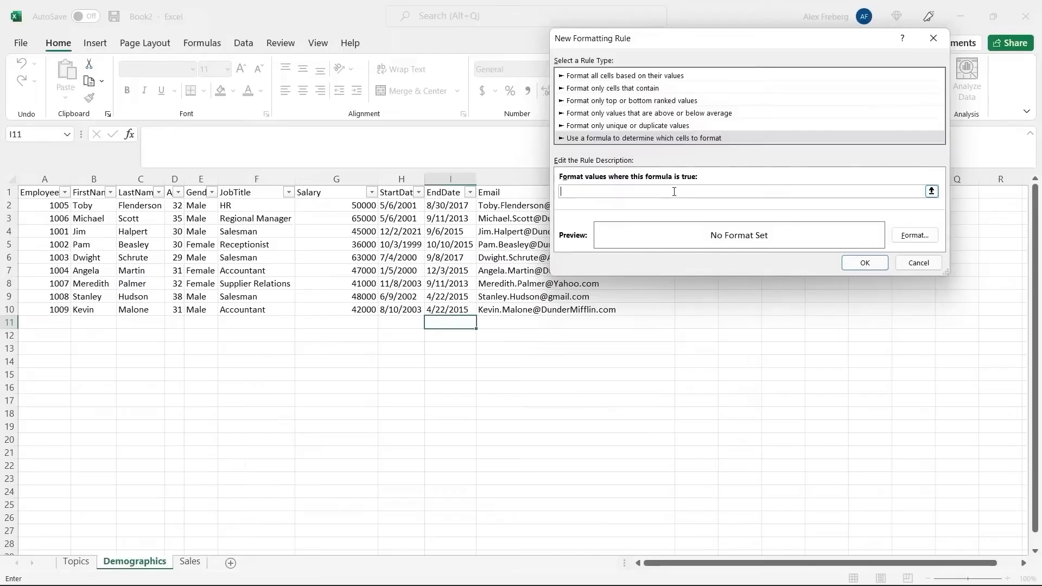
click(915, 235)
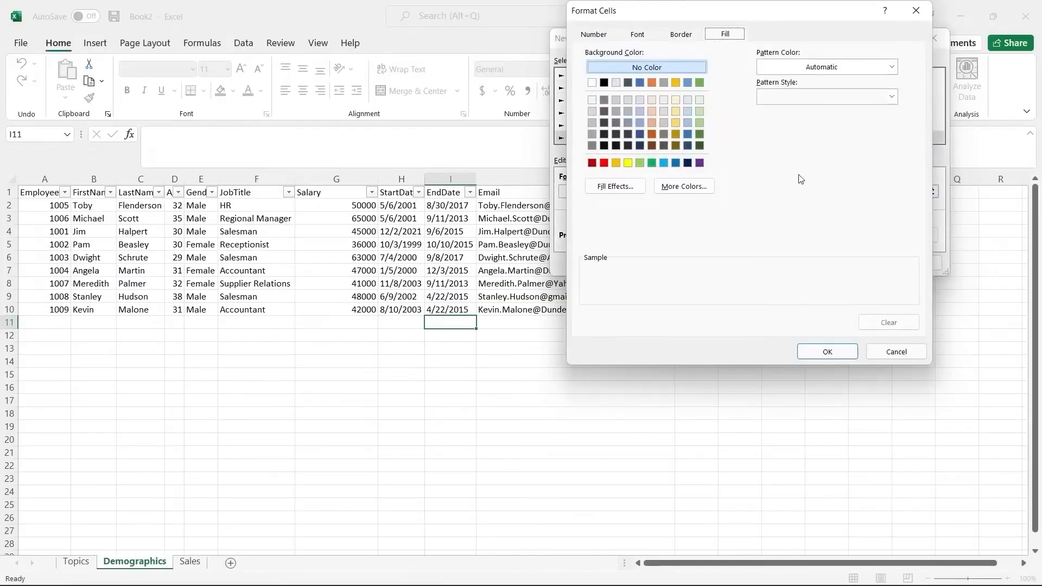
key(Escape)
drag(763, 38, 667, 85)
drag(648, 86, 640, 84)
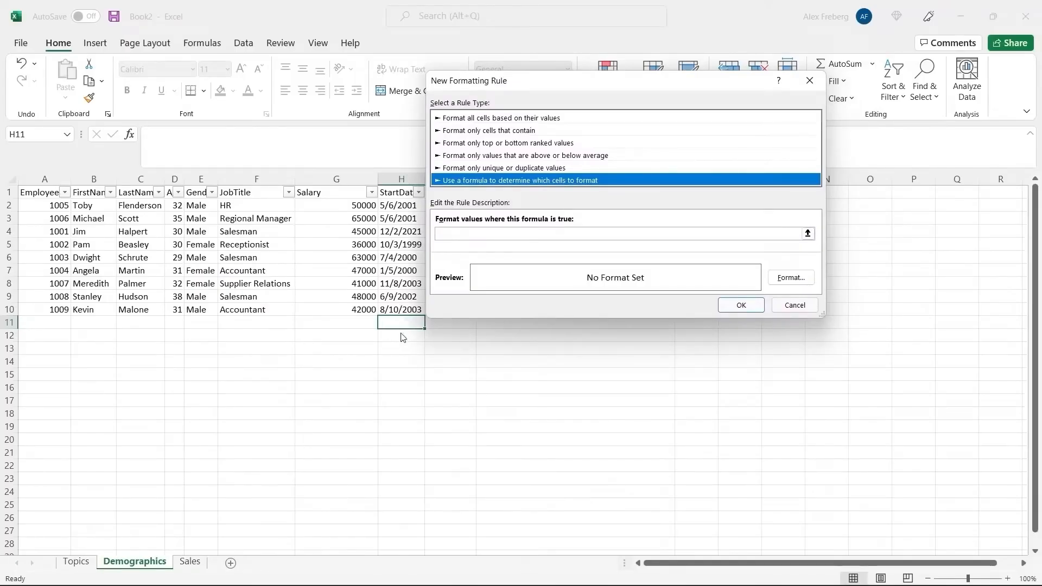
- Begin the rule's formula with a reference to the Salary cells, =$G$2:$G$10
click(514, 235)
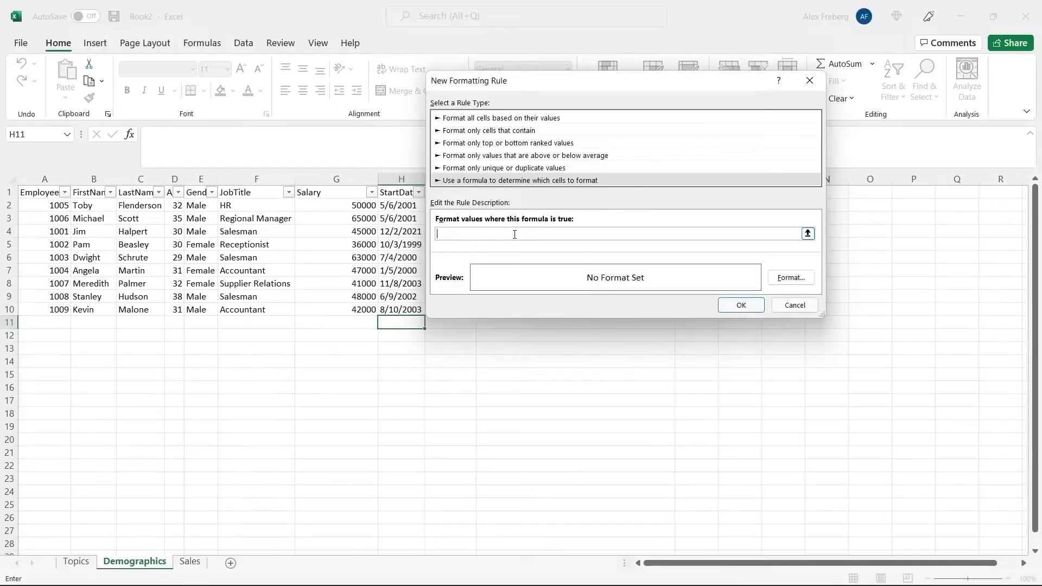
text(=)
drag(337, 205, 345, 308)
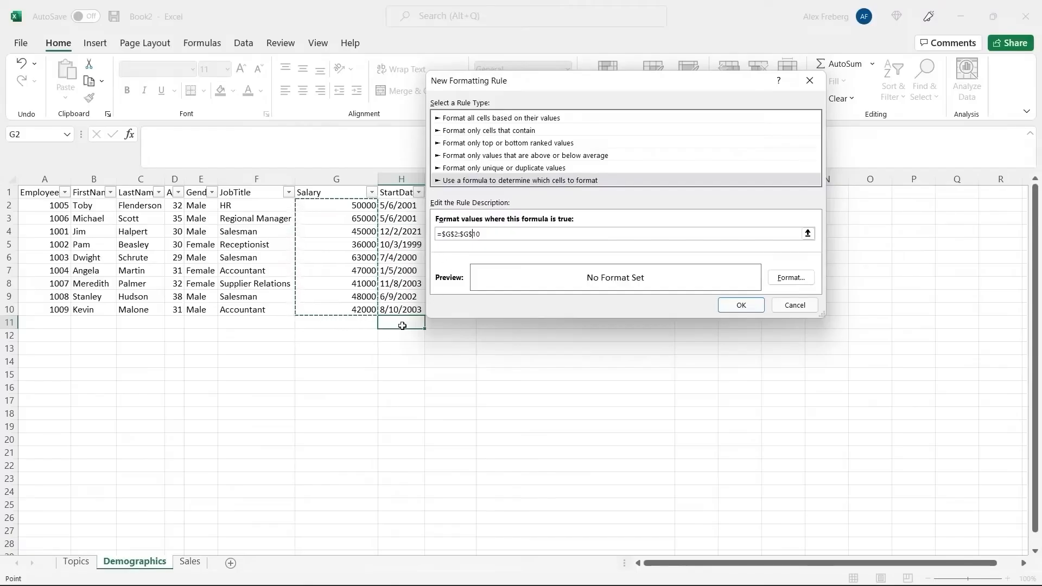
- Make the formula's Salary reference relative by removing all its dollar signs, leaving =G2:G10
click(497, 233)
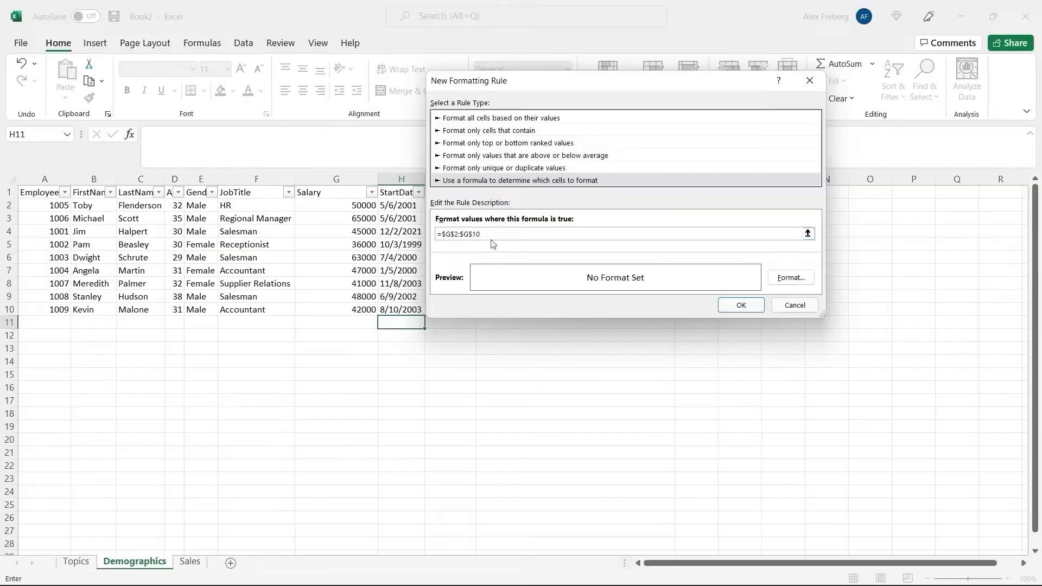
key(Left)
key(Left)
key(BackSpace)
click(466, 234)
key(BackSpace)
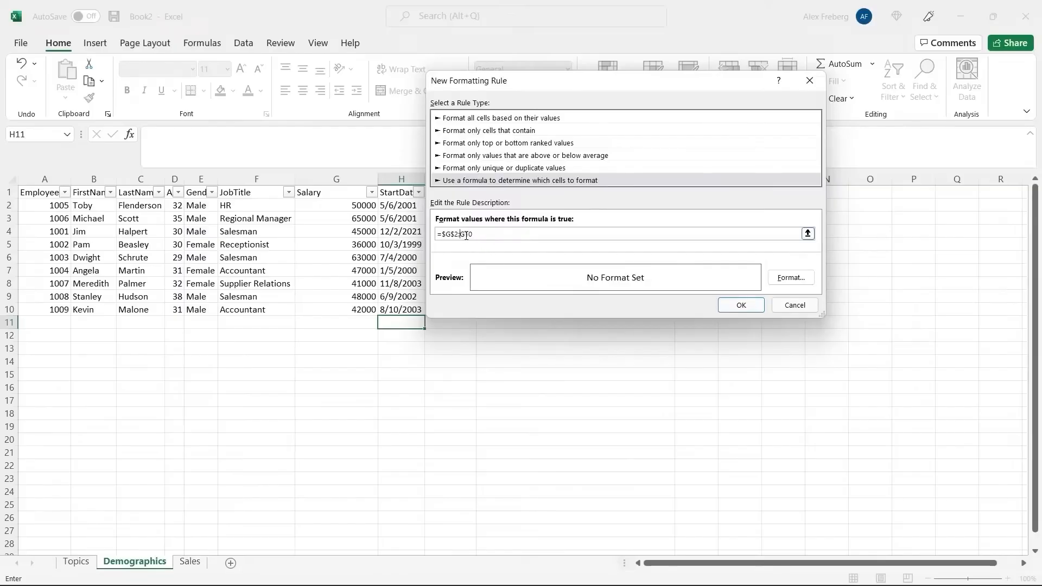
click(456, 234)
key(BackSpace)
click(446, 234)
key(BackSpace)
- Format the rule's matching cells with a light gold fill and an outline border
click(791, 278)
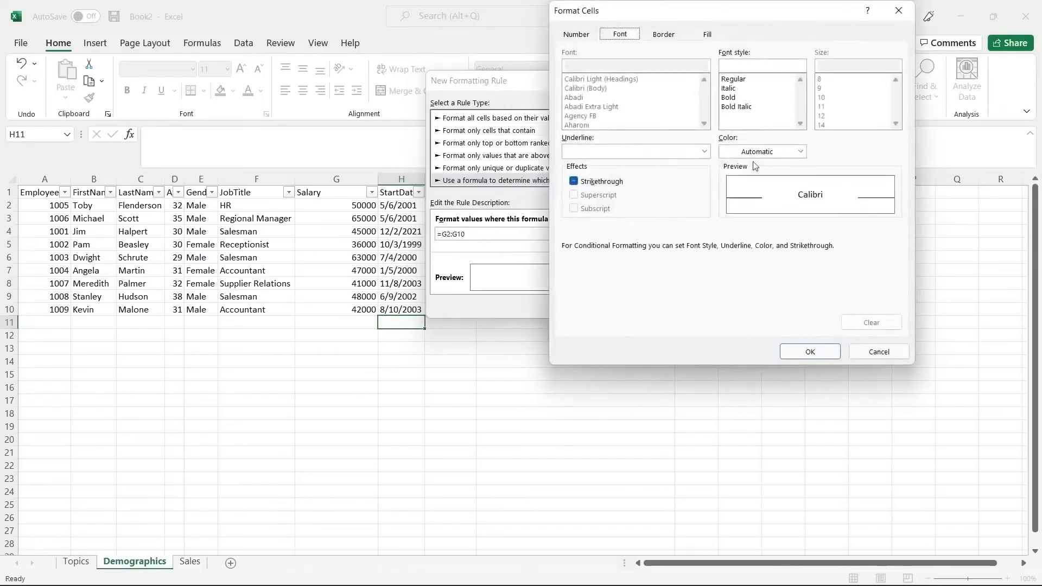
click(701, 36)
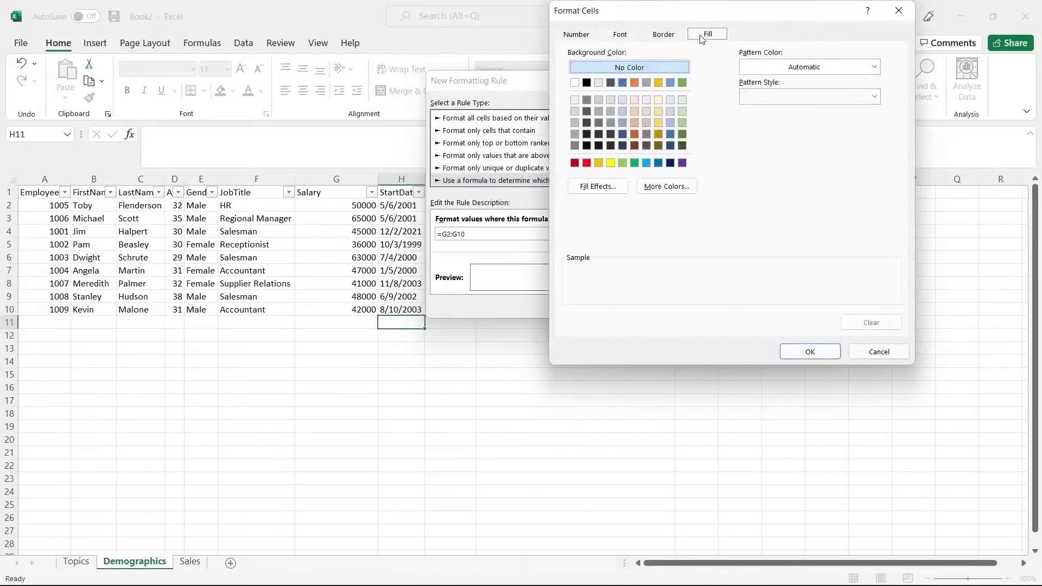
click(658, 123)
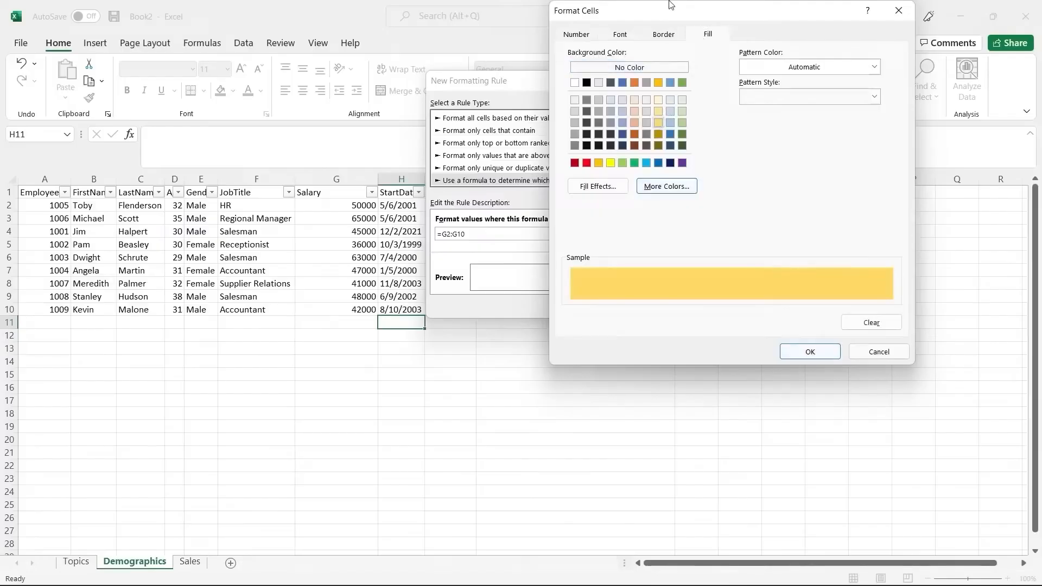
click(663, 35)
click(768, 82)
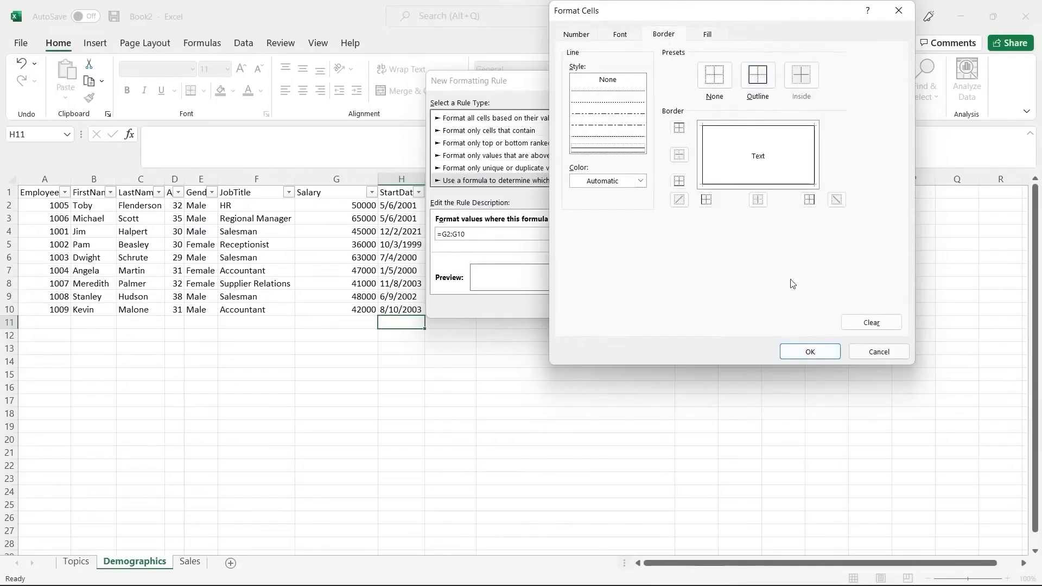
click(810, 352)
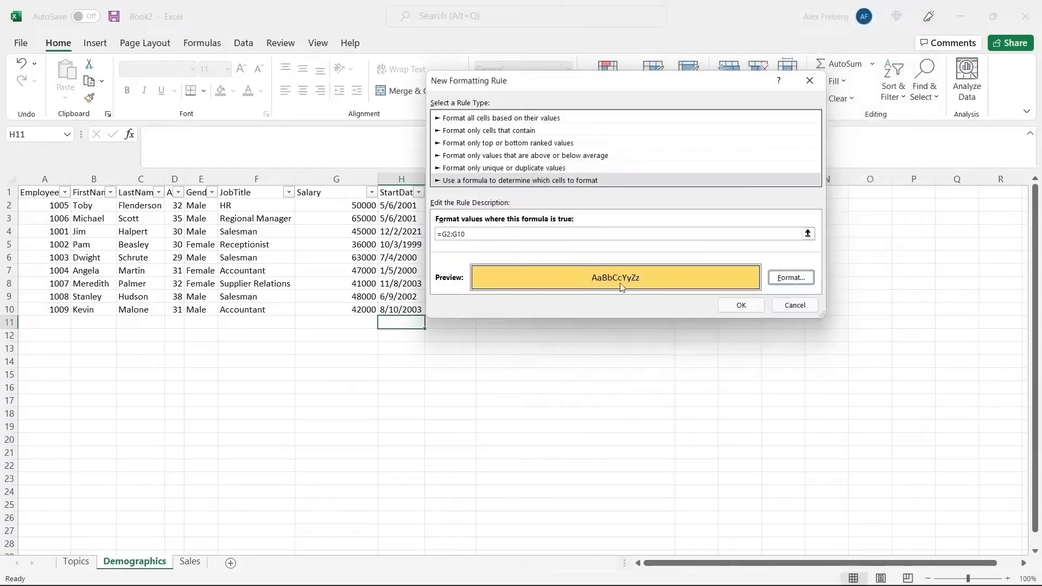
- Complete the rule's formula as =G2:G10>50000 and create the rule
click(585, 234)
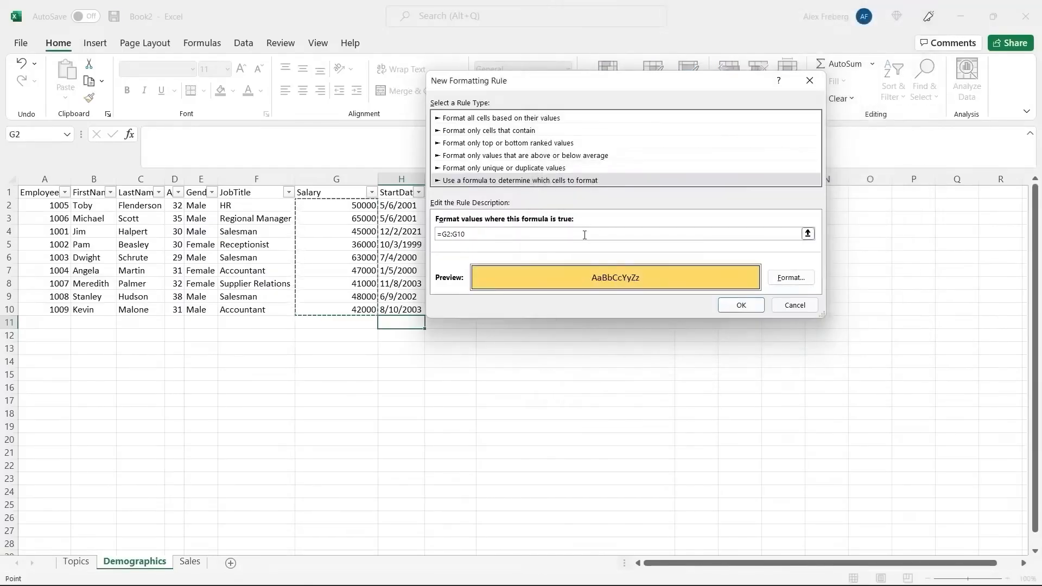
text(>50000)
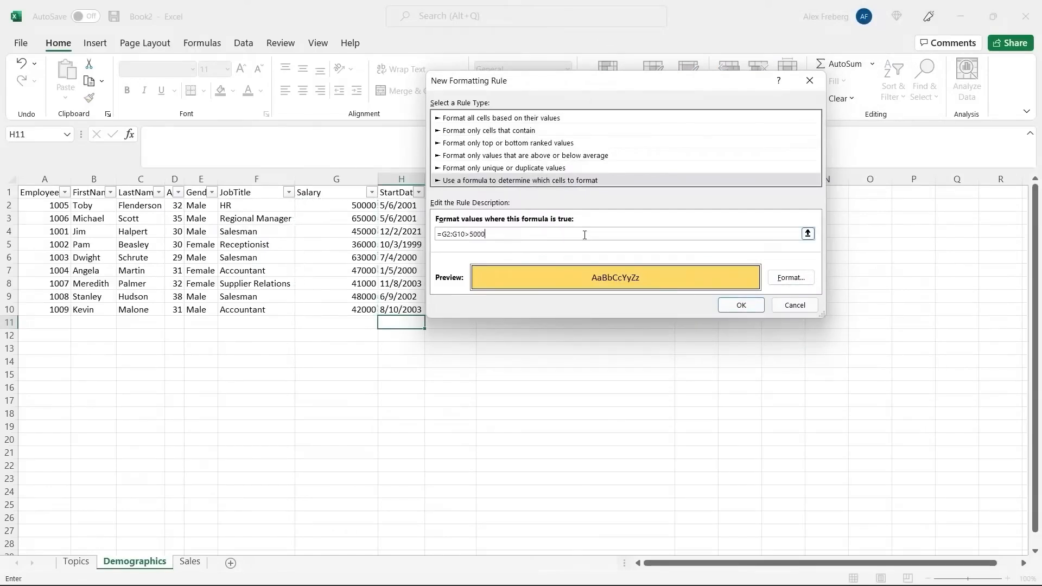
click(735, 305)
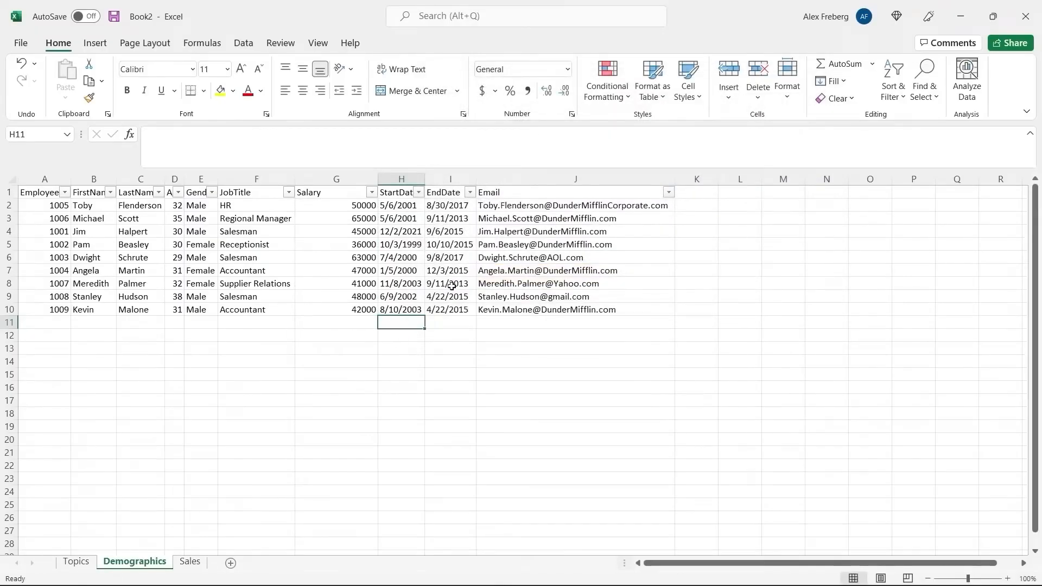
- Change the range the new formula rule applies to so it covers the Salary cells =$G$2:$G$10, and apply it
click(627, 89)
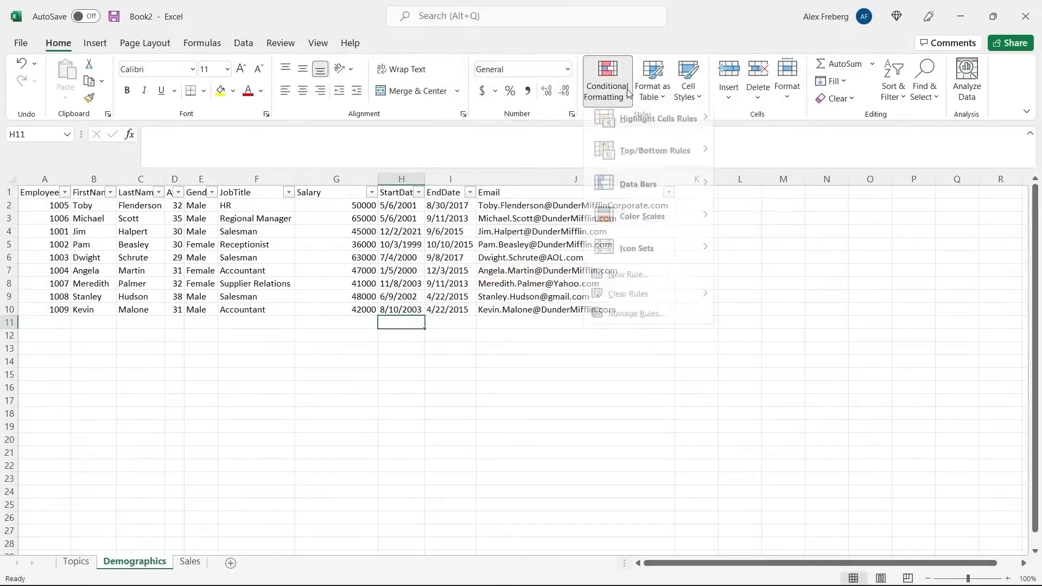
click(637, 321)
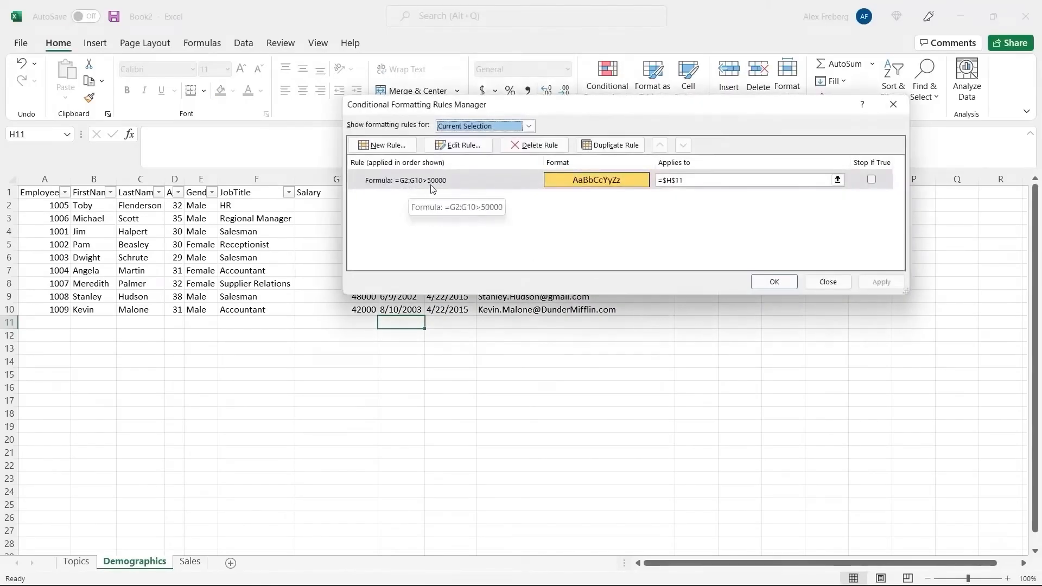
click(667, 181)
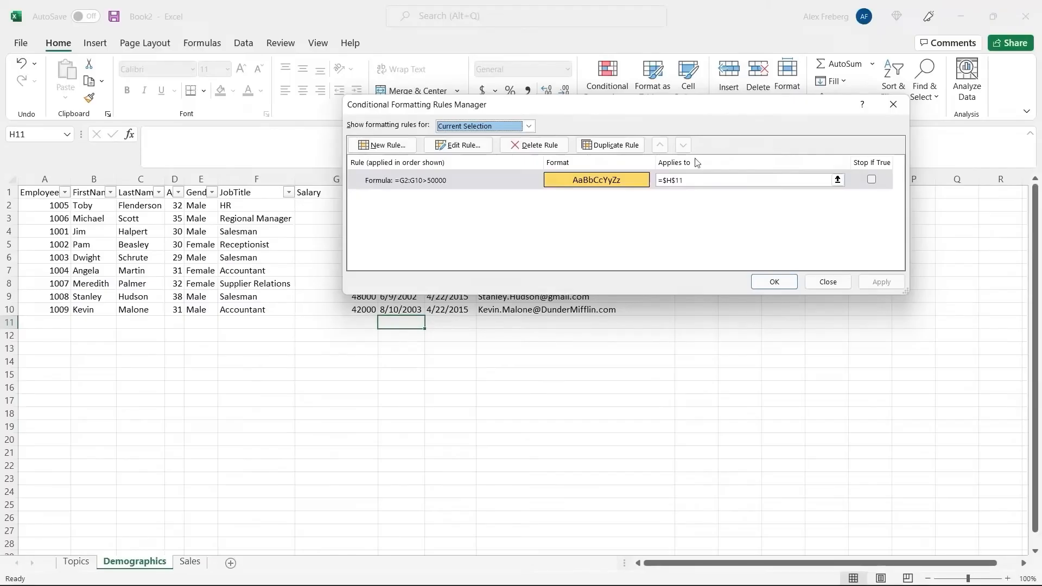
drag(621, 105, 744, 43)
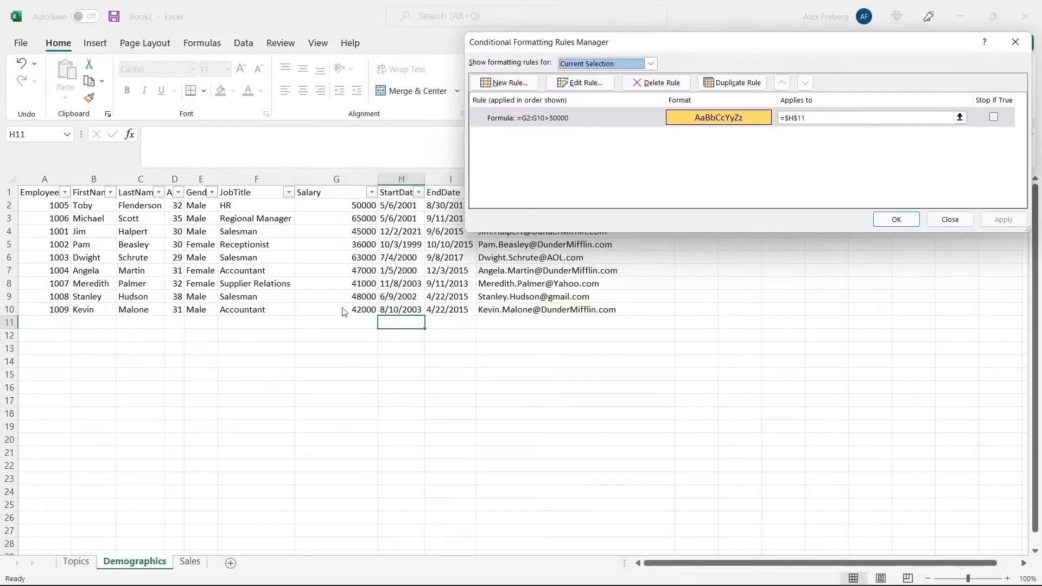
drag(810, 120, 788, 122)
key(BackSpace)
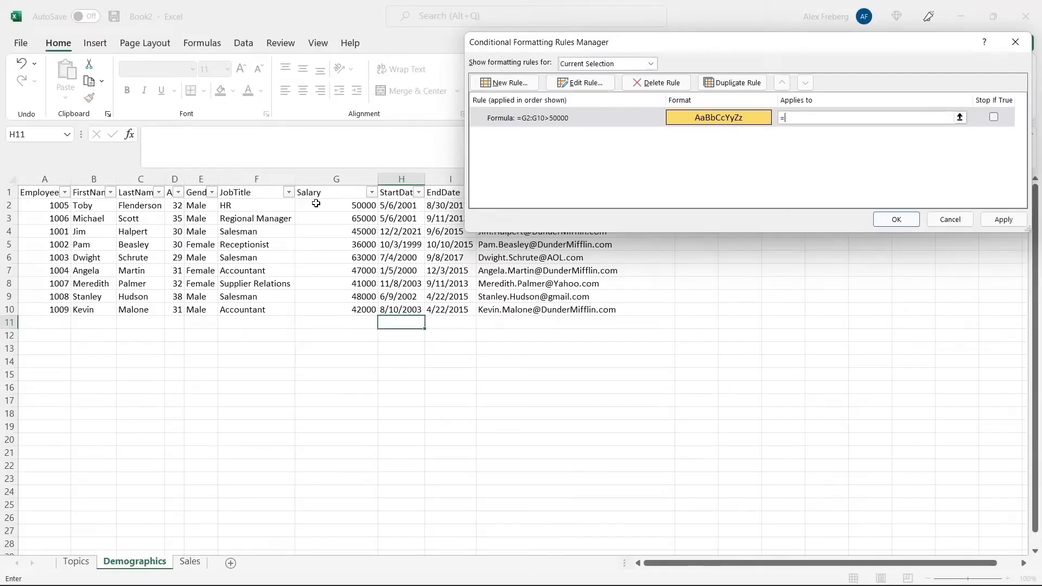
drag(316, 203, 324, 311)
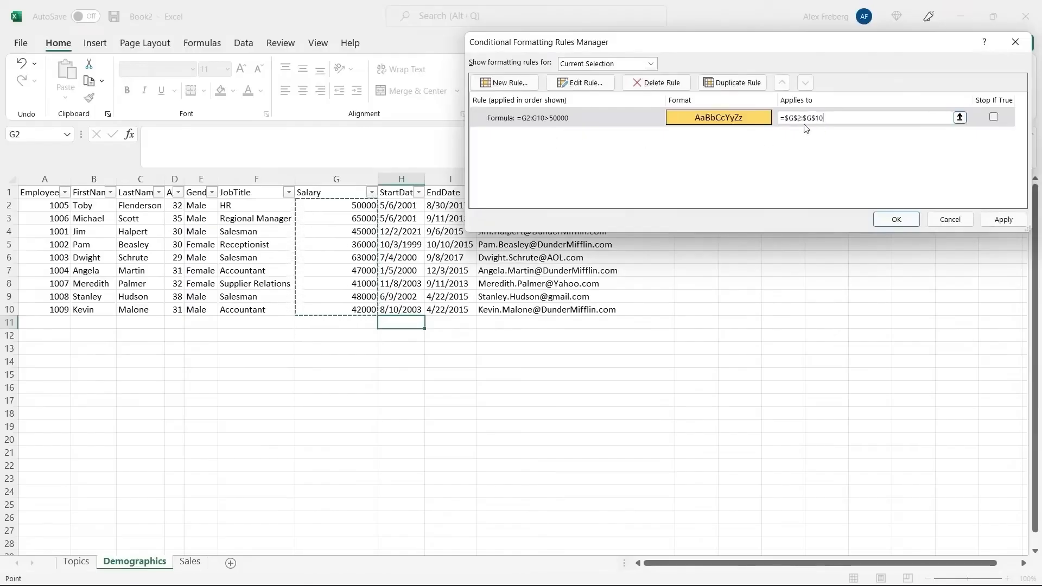
click(999, 221)
click(896, 220)
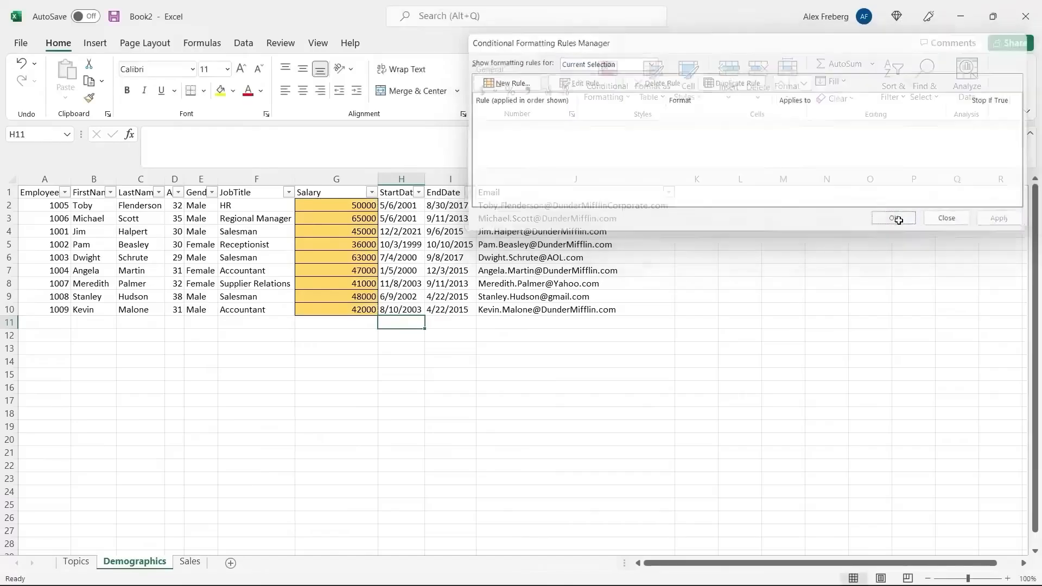
- Edit the Salary formula rule, replacing its wrong cell reference with the Salary cells so it reads =$G$2:$G$10>50000
click(351, 227)
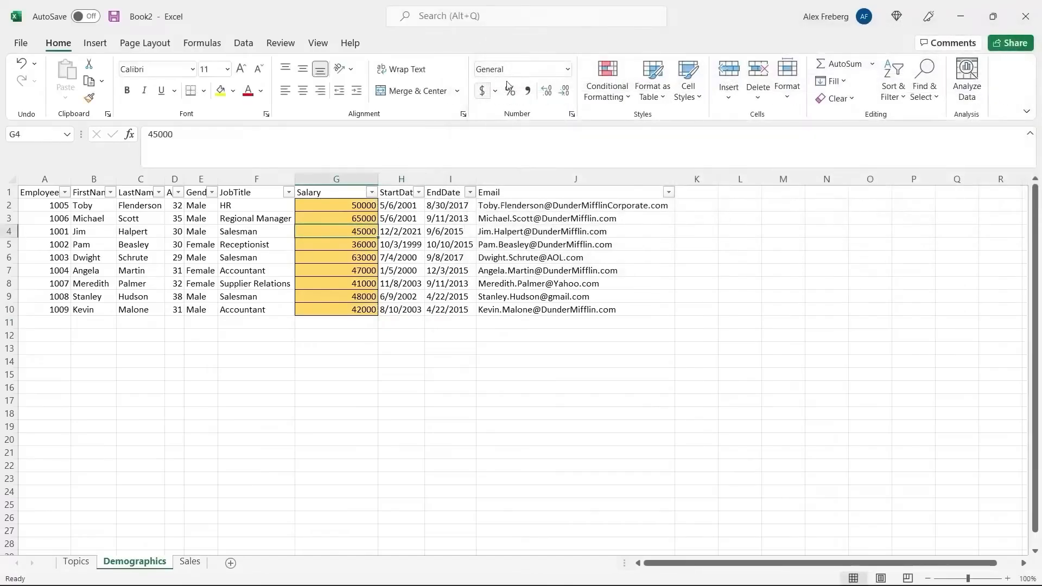
click(615, 83)
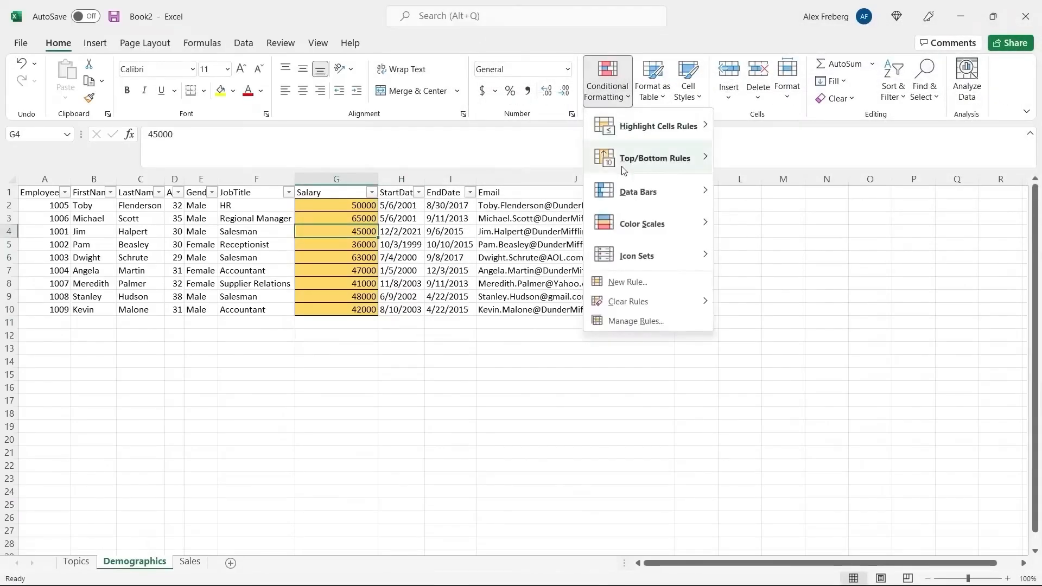
click(660, 324)
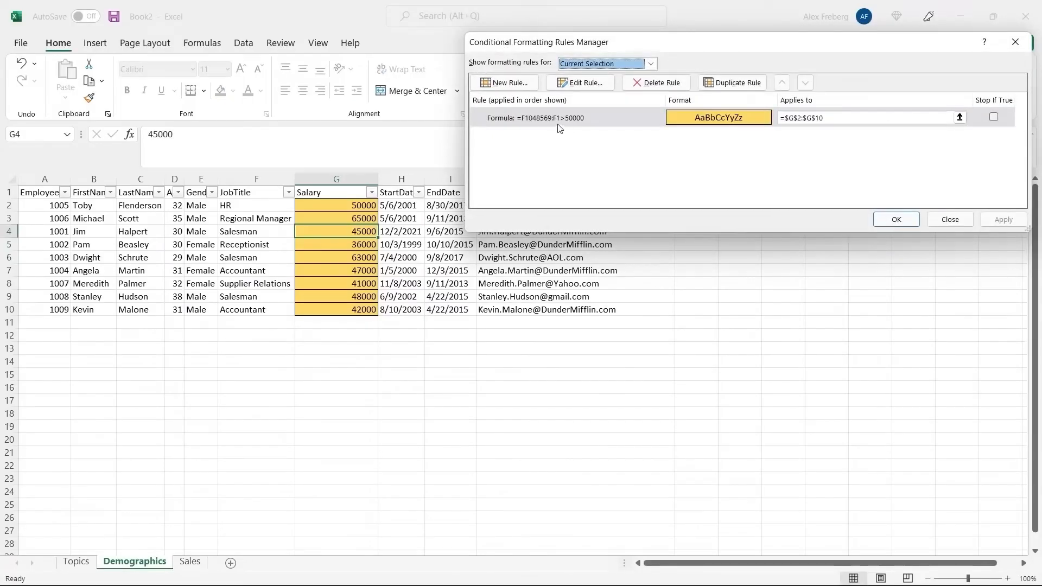
double_click(542, 122)
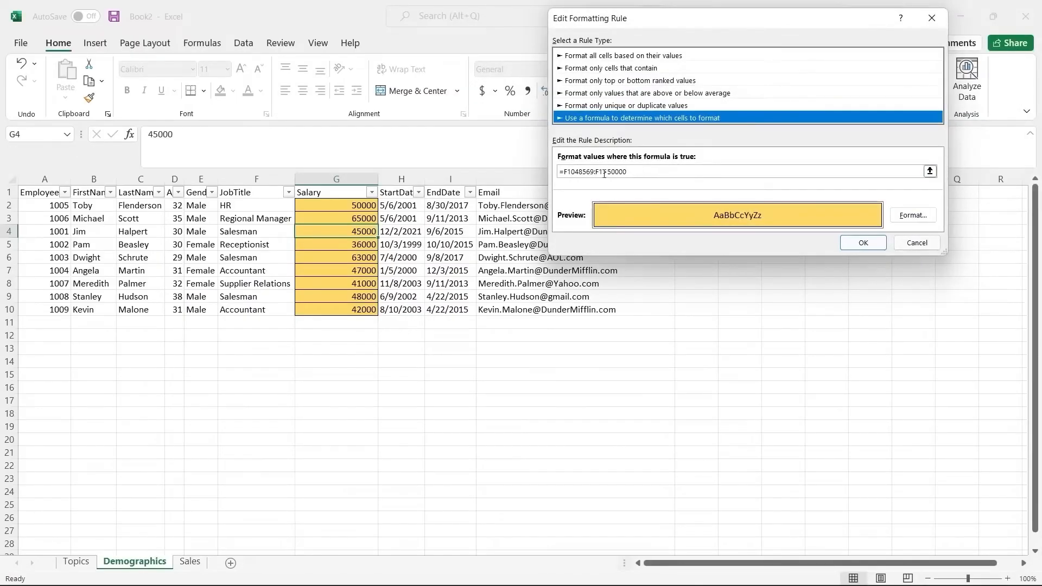
drag(601, 174, 565, 173)
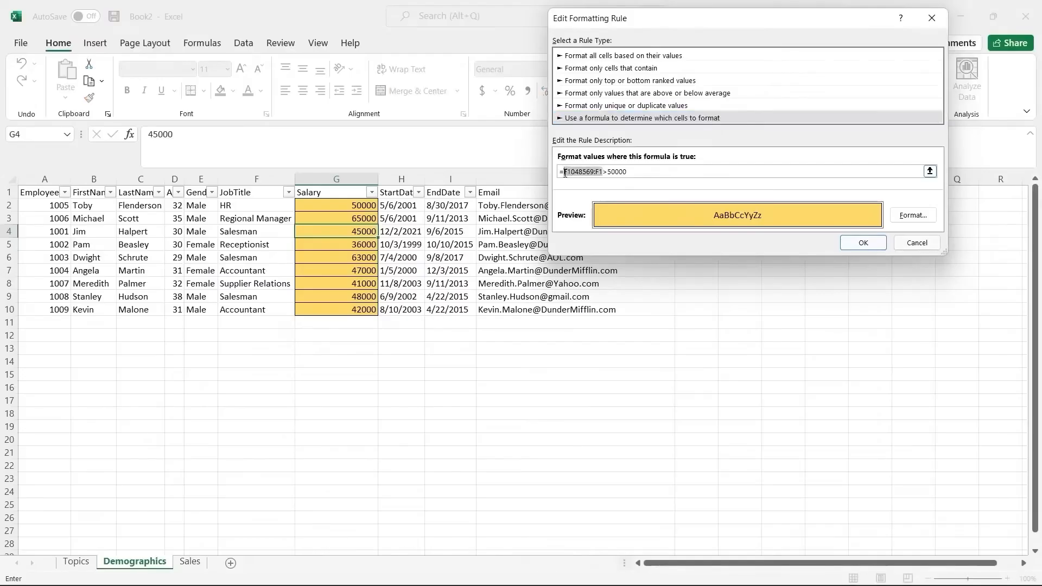
key(BackSpace)
click(350, 206)
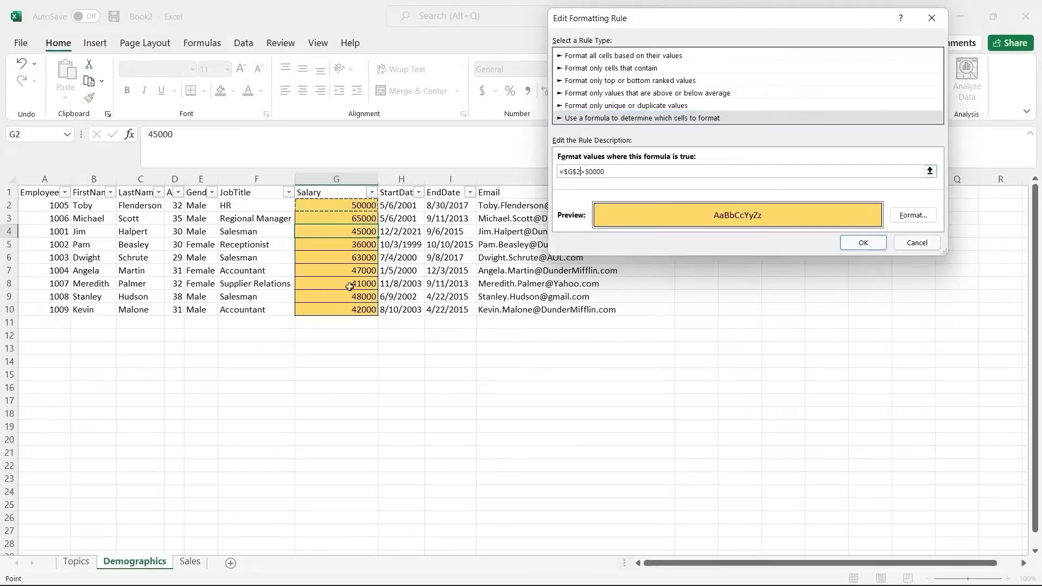
shift+click(350, 307)
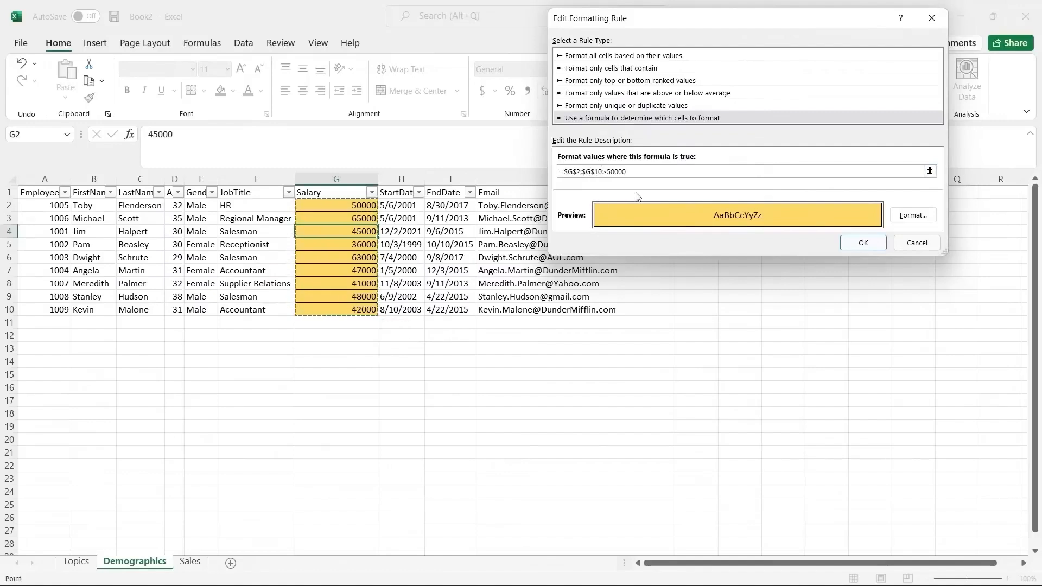
- Make the rule's reference relative so the formula reads =G2:G10>50000, and apply it to =$G$2:$G$10
click(595, 172)
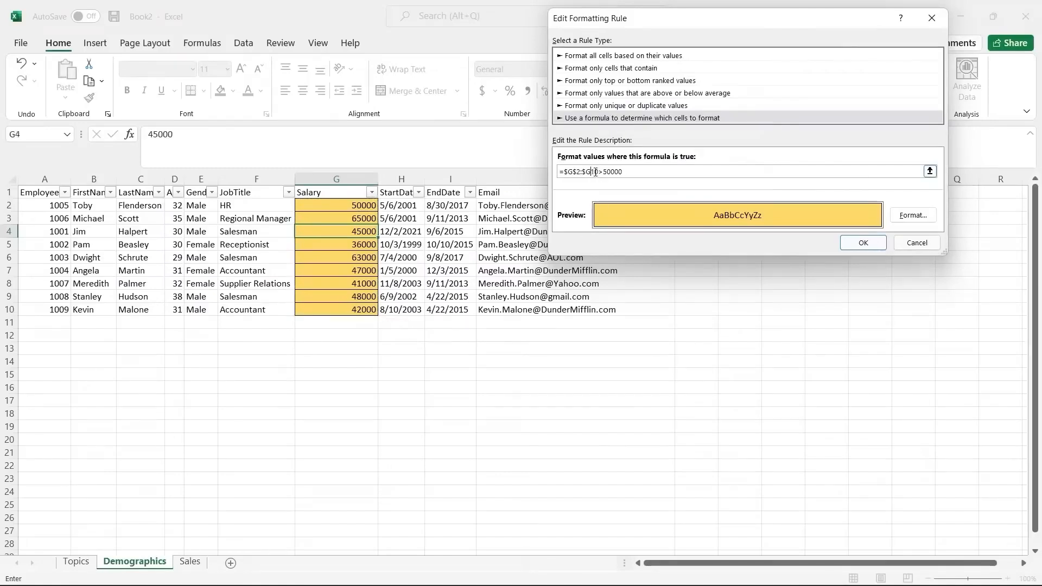
click(576, 172)
key(BackSpace)
click(569, 172)
key(BackSpace)
click(579, 172)
key(BackSpace)
click(879, 244)
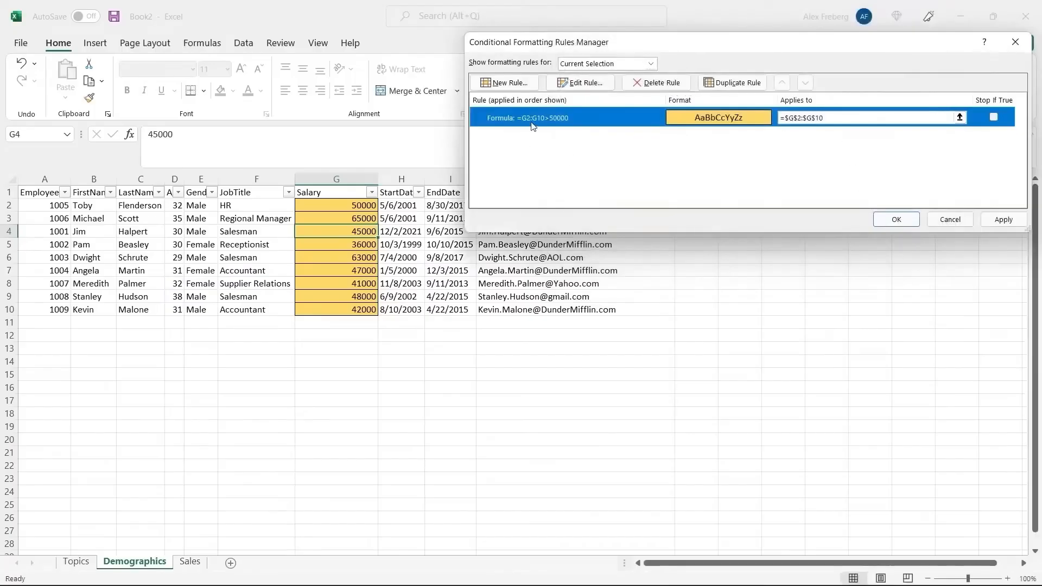
mouse_move(824, 118)
mouse_down()
mouse_move(787, 119)
mouse_move(831, 117)
mouse_up()
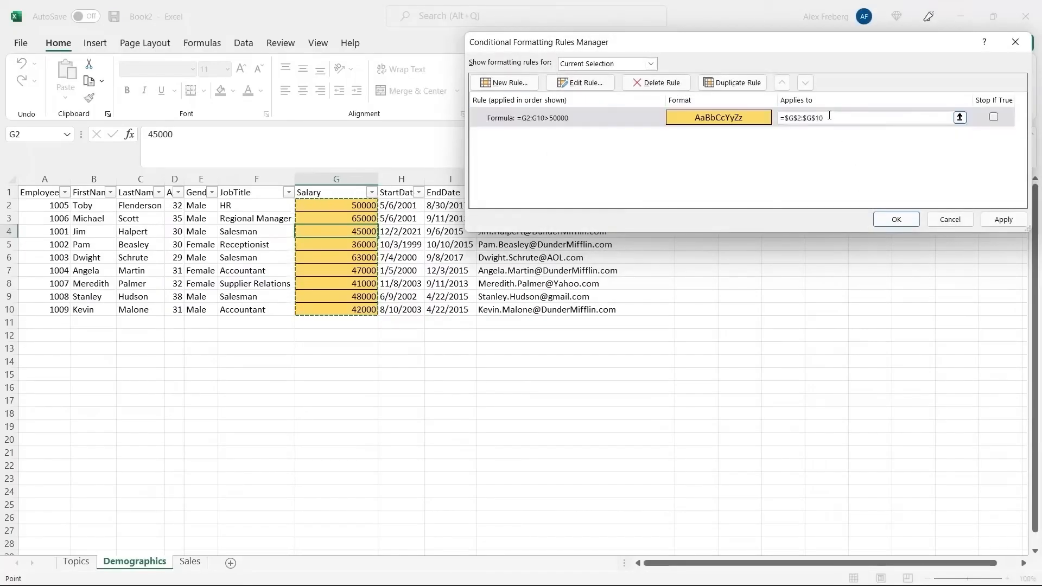
click(995, 221)
click(897, 220)
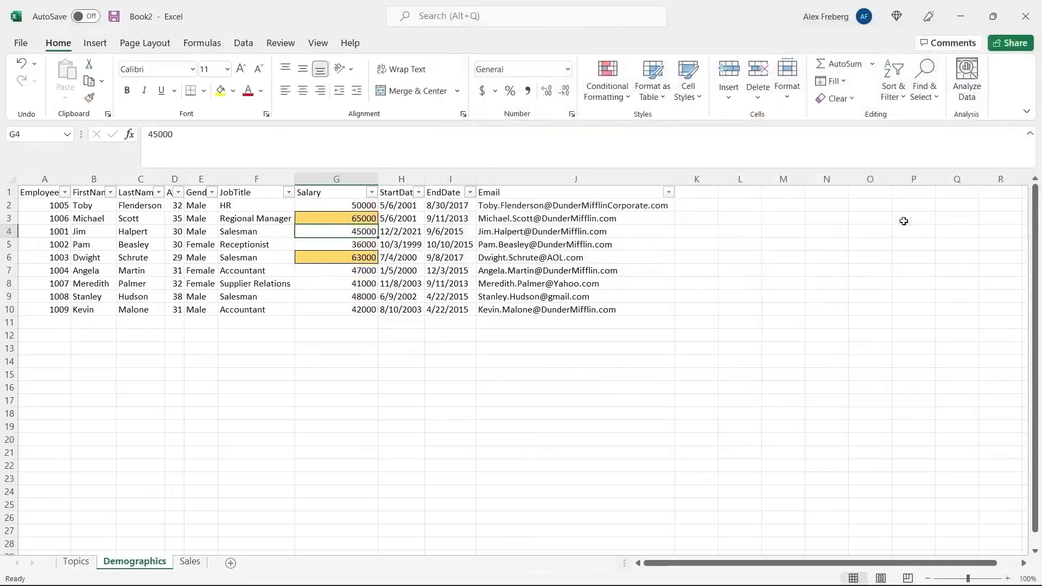
click(362, 222)
click(345, 257)
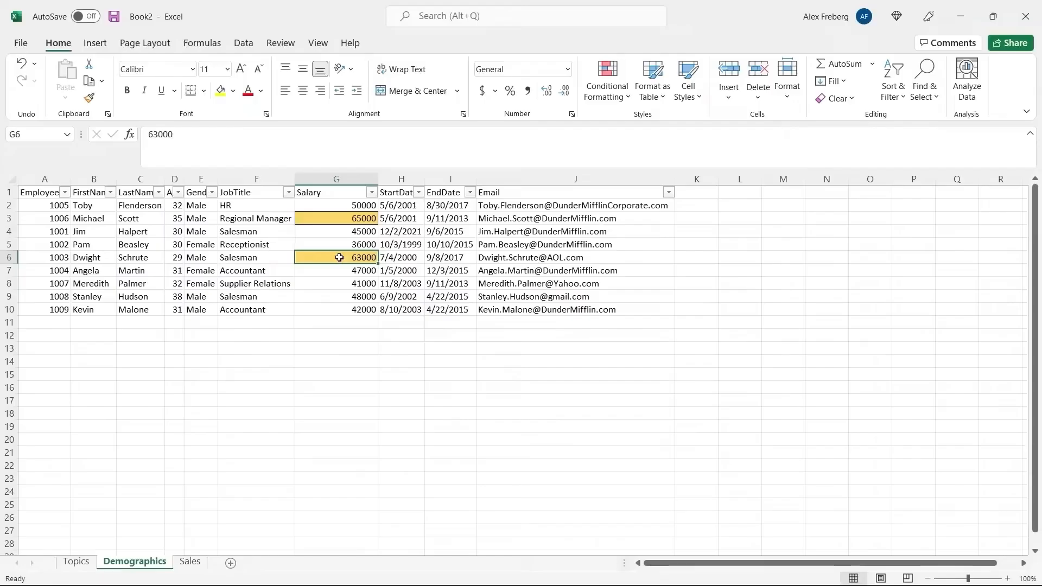
click(339, 228)
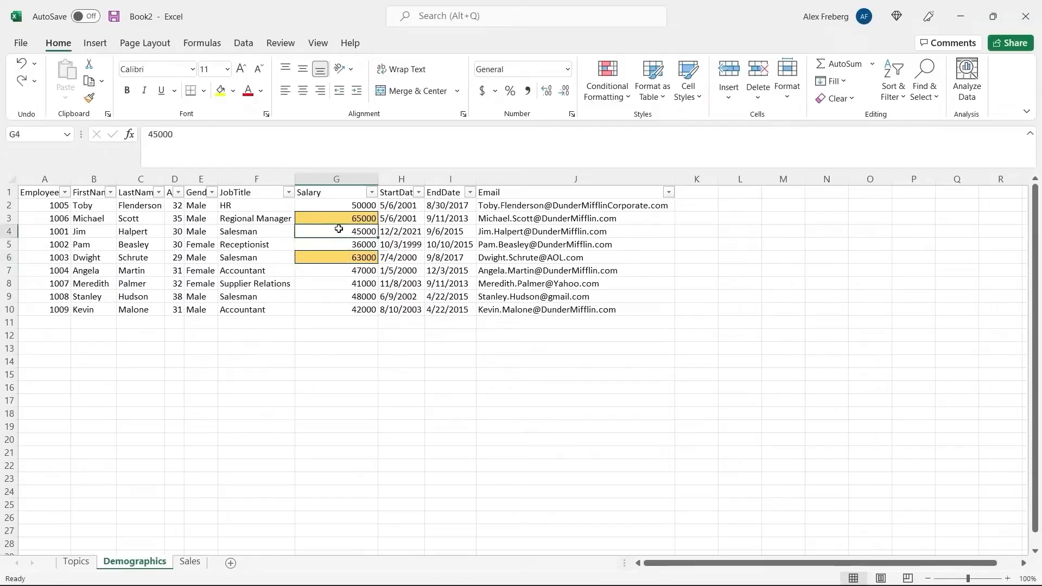
- Start a new formula-based formatting rule for the Age cells D2:D10, with =$D$2:$D$10 as the beginning of its formula
click(177, 208)
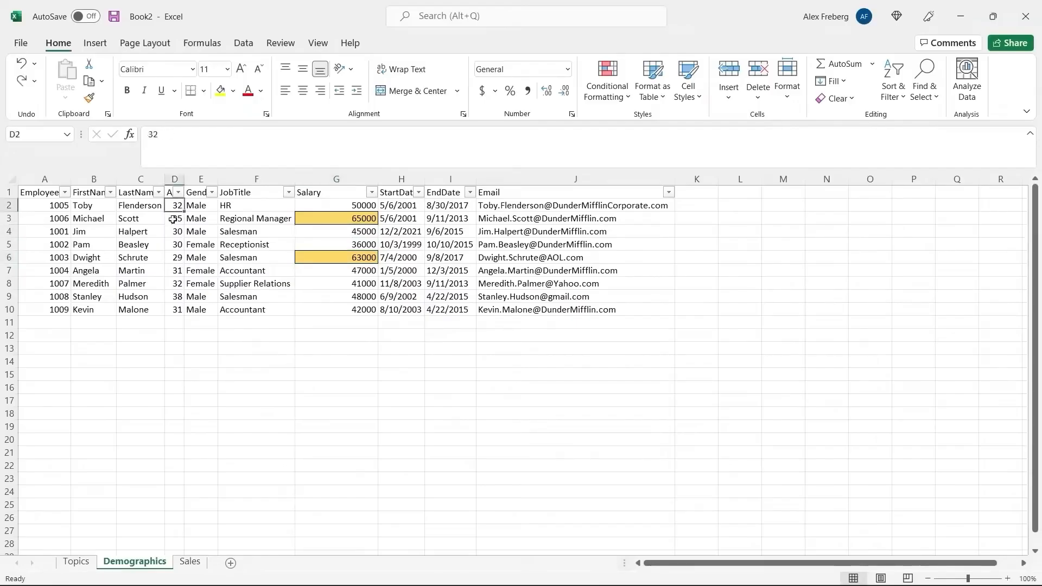
shift+click(176, 307)
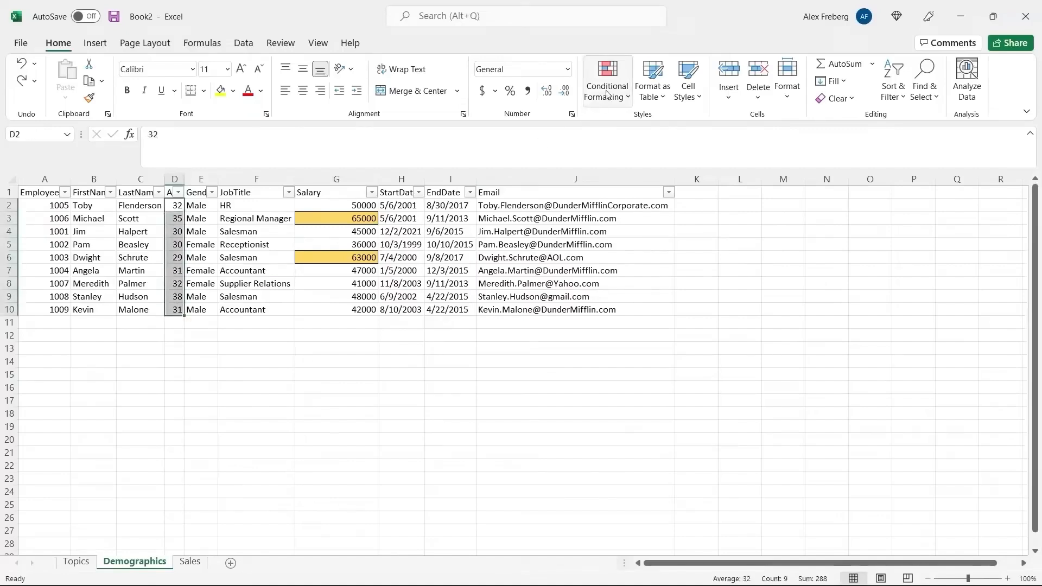
click(607, 89)
click(660, 281)
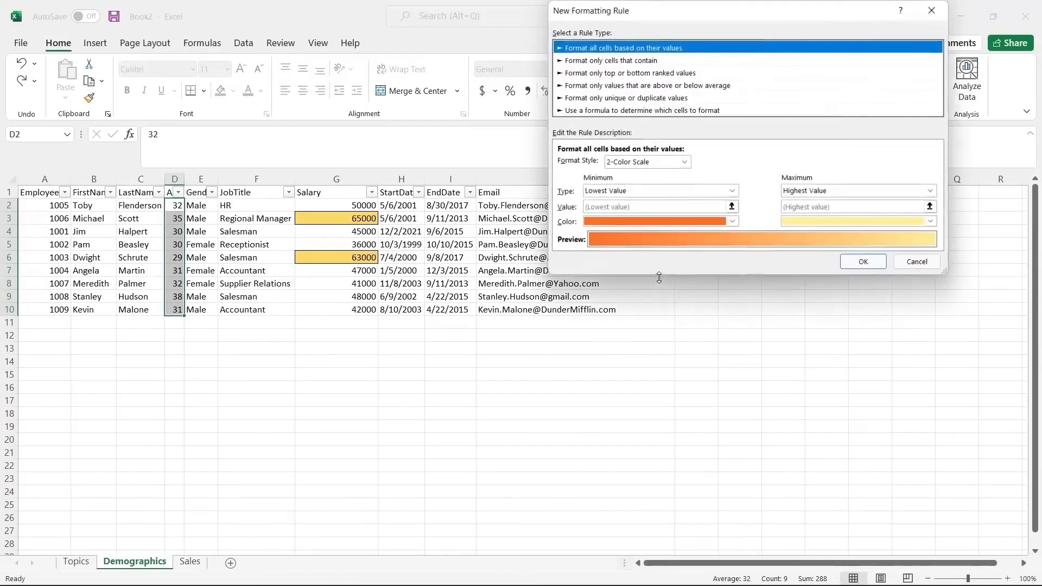
click(657, 111)
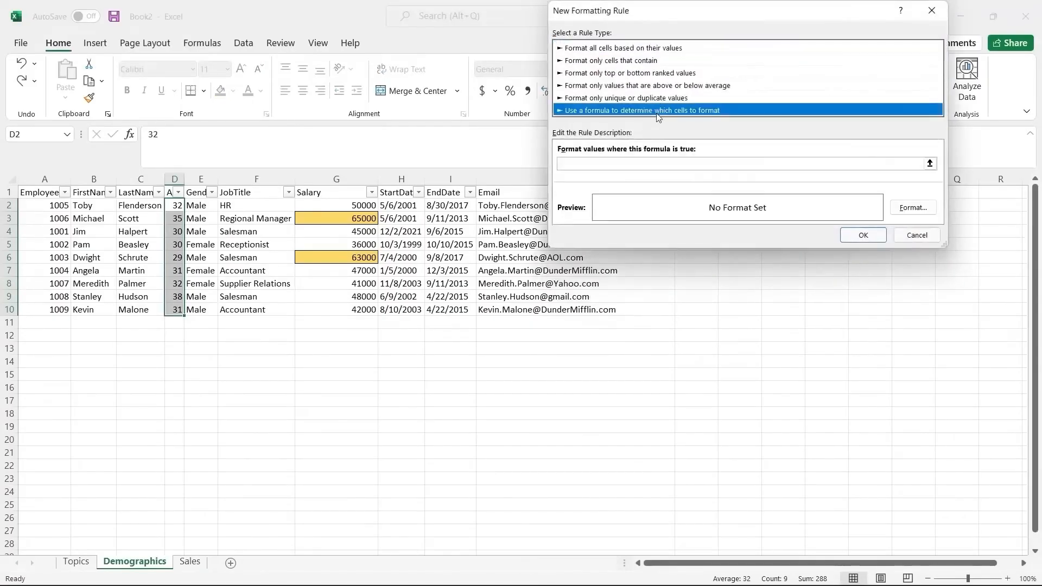
click(623, 166)
text(=)
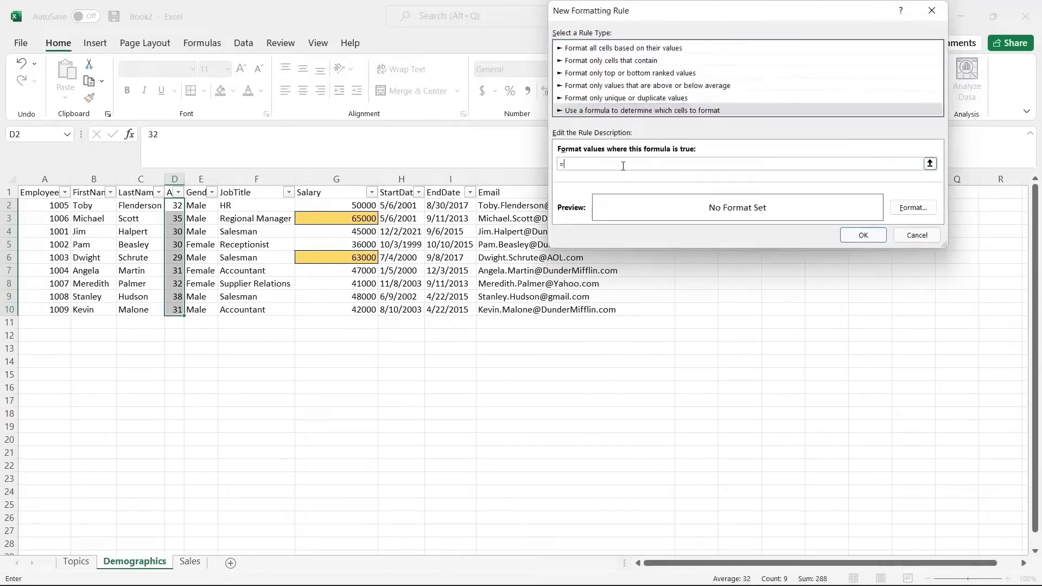
drag(177, 205, 174, 308)
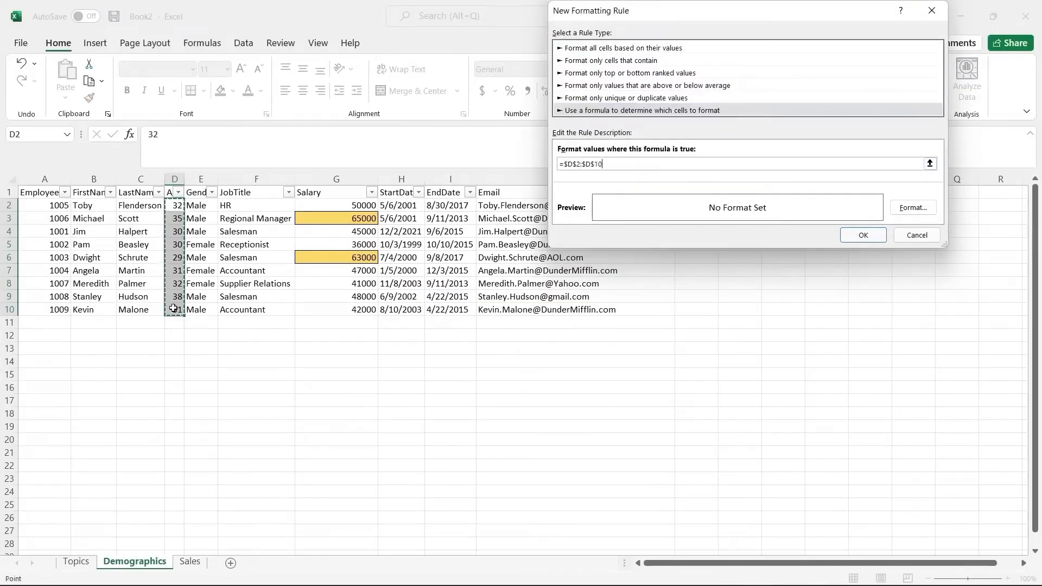
- Remove the dollar signs from the Age reference and complete the formula as =D2:D10>30
click(575, 163)
key(BackSpace)
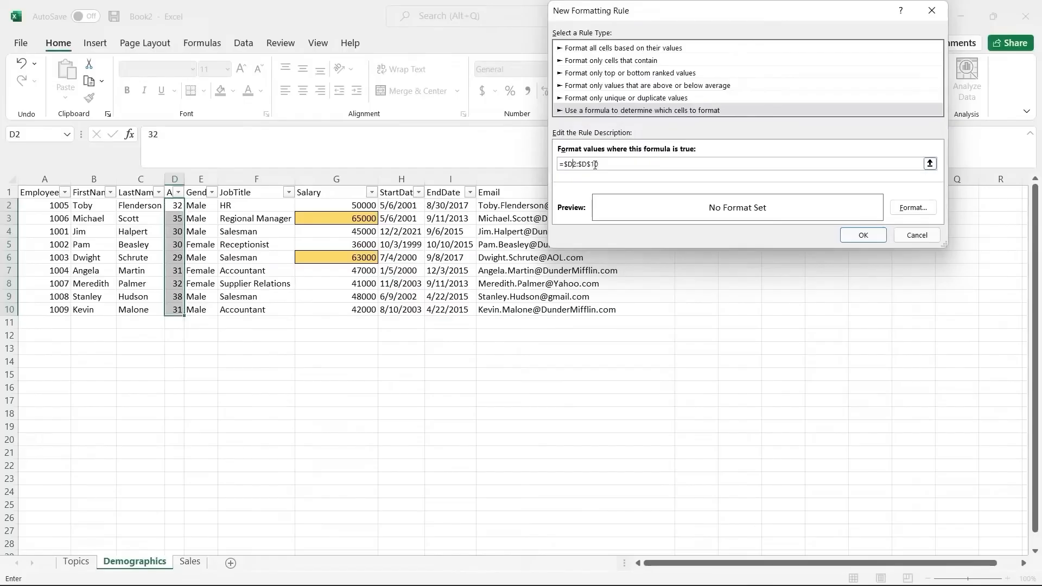
click(593, 164)
key(BackSpace)
click(582, 164)
key(BackSpace)
click(567, 164)
key(BackSpace)
text(>30)
- Give the Age rule's matching cells a light green fill and create the rule
click(918, 209)
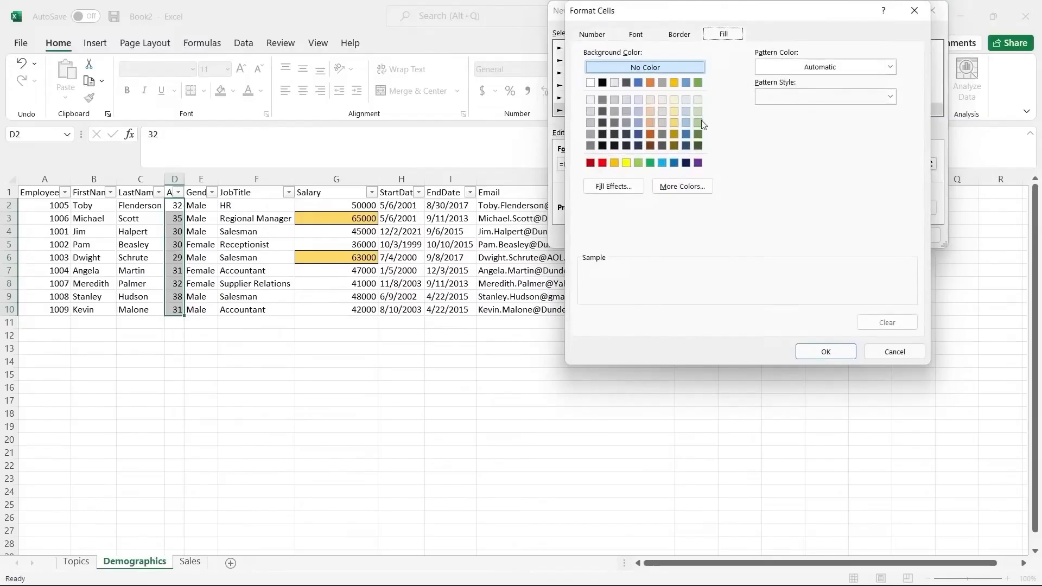
click(701, 124)
click(817, 351)
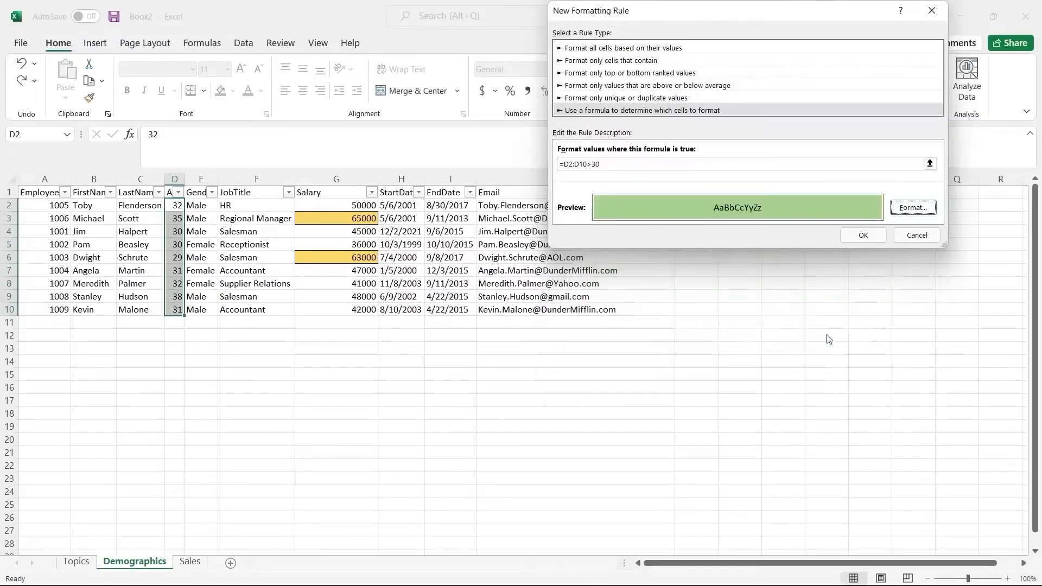
click(863, 235)
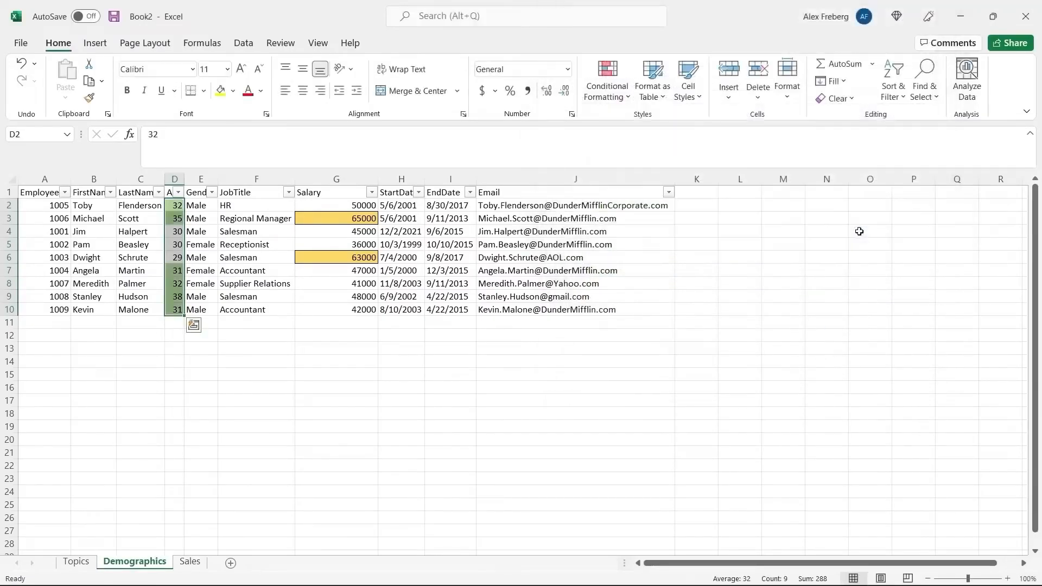
click(249, 312)
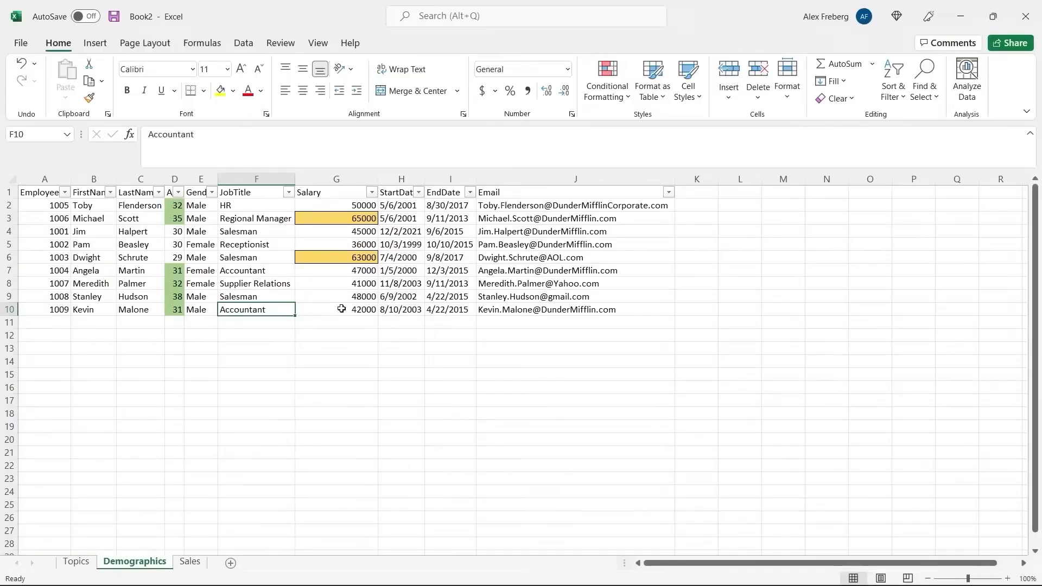
- List all conditional formatting rules of this worksheet in the Rules Manager
click(175, 258)
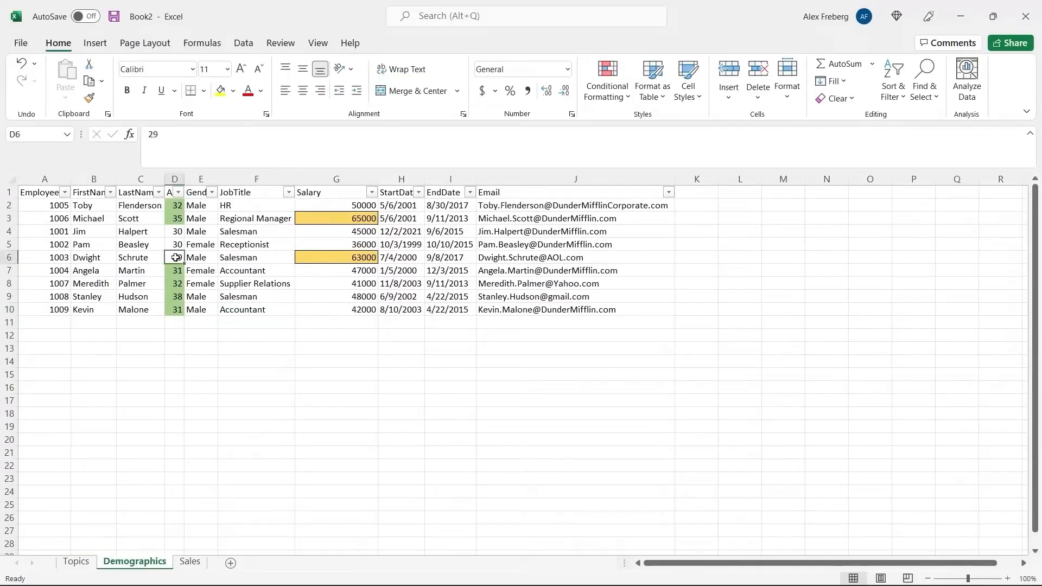
click(615, 86)
click(664, 323)
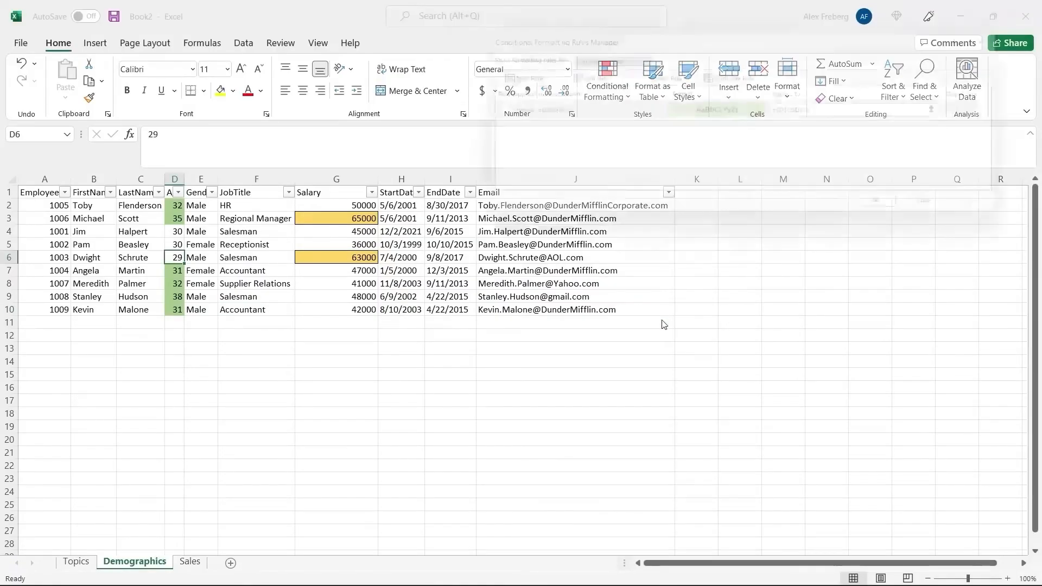
click(651, 57)
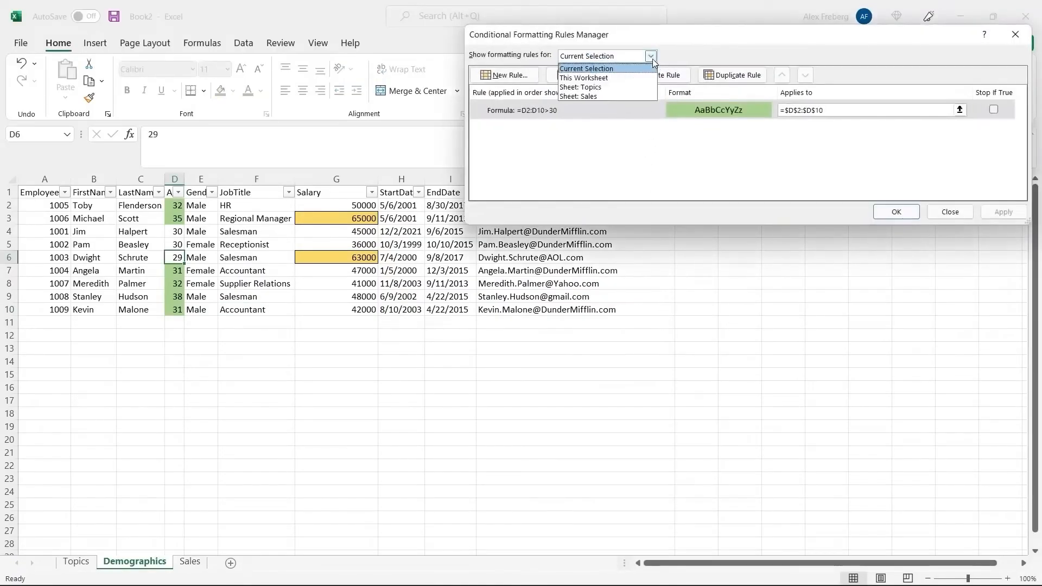
click(644, 78)
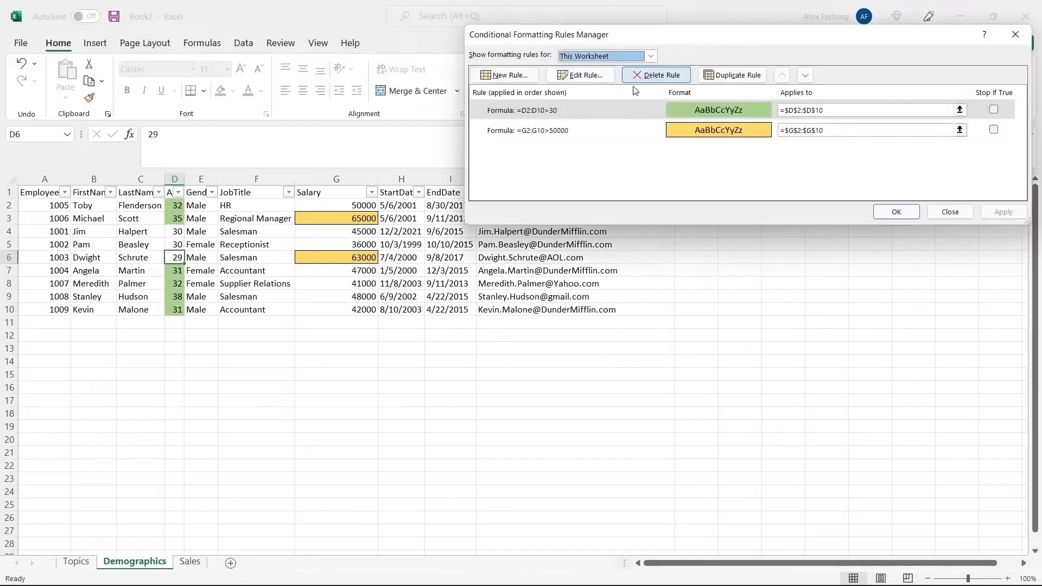
- Delete the Age rule =D2:D10>30, apply the deletion and close the Rules Manager
click(585, 128)
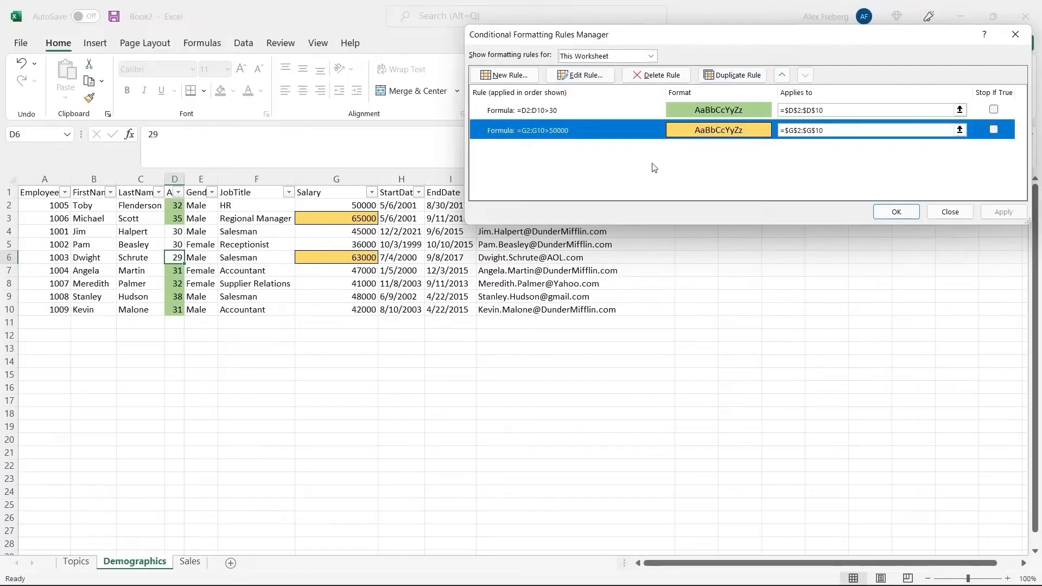
click(614, 113)
click(625, 138)
click(638, 117)
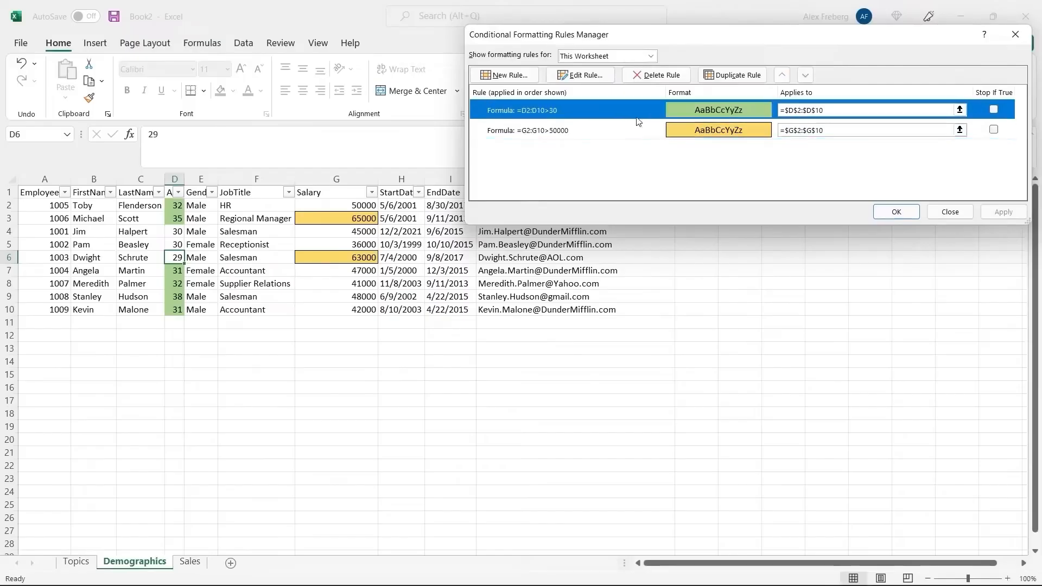
click(661, 79)
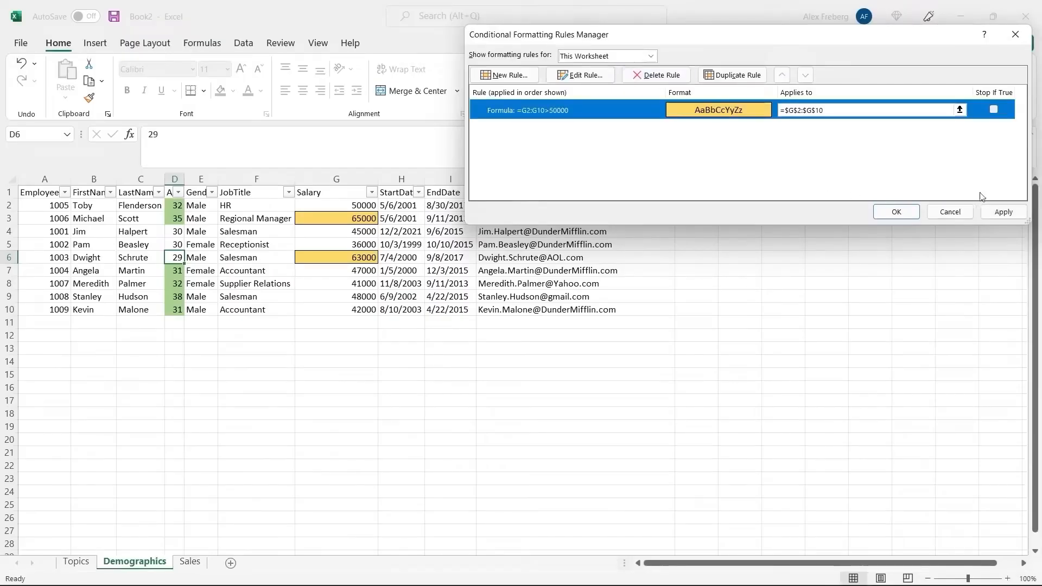
click(1003, 212)
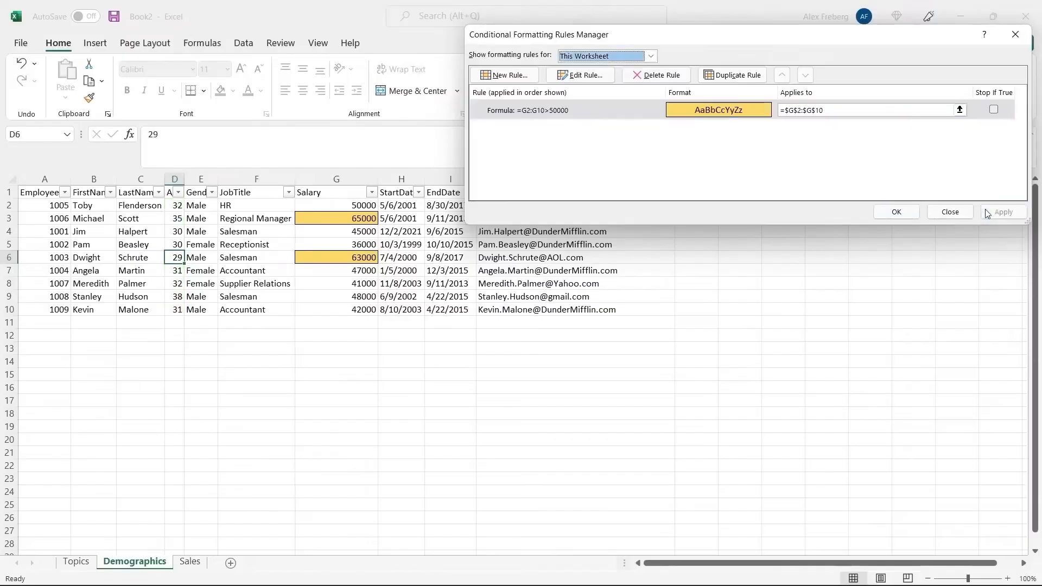
click(910, 216)
click(504, 346)
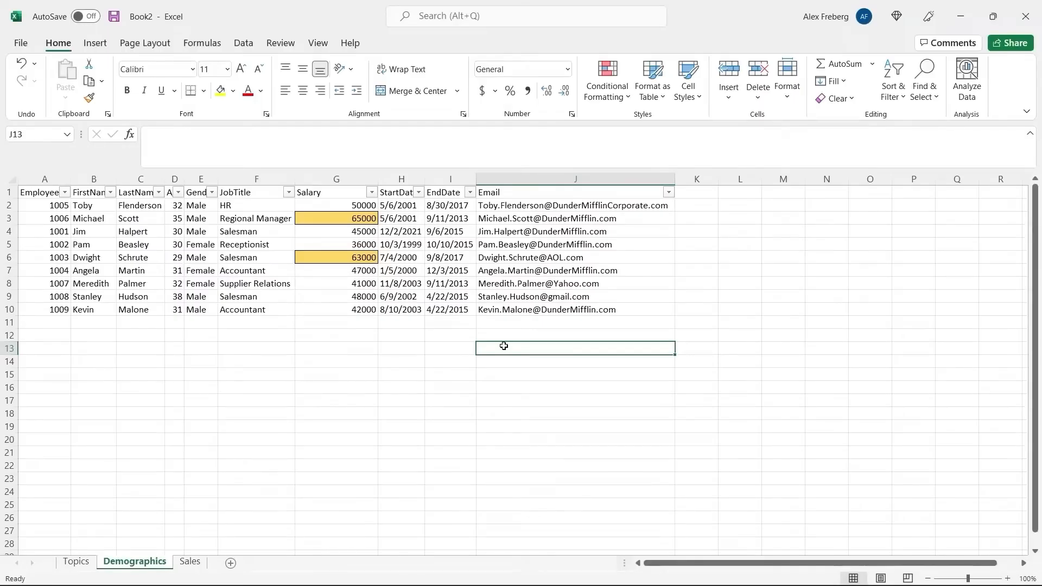
click(625, 98)
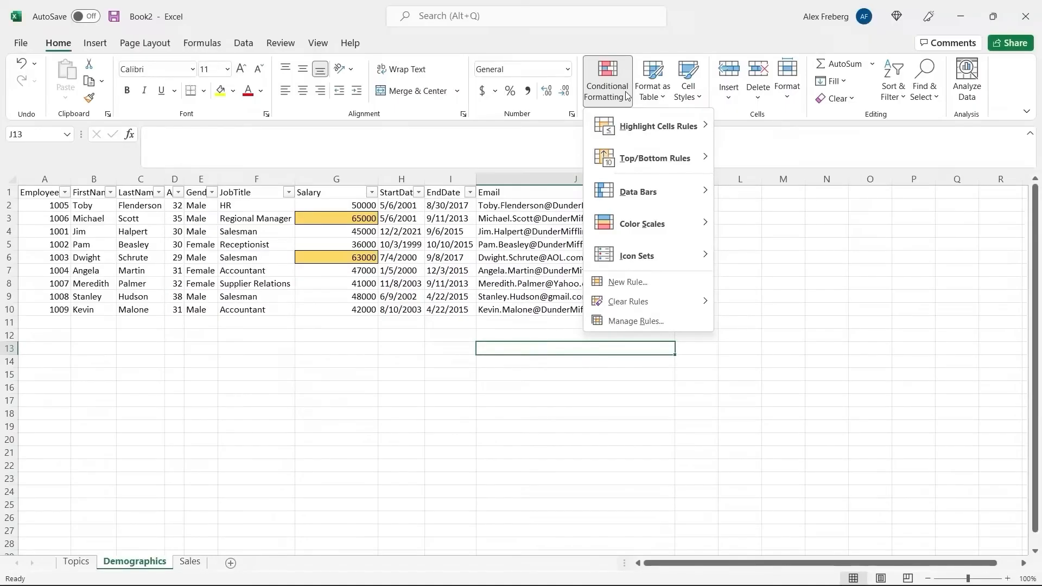
click(373, 194)
click(372, 193)
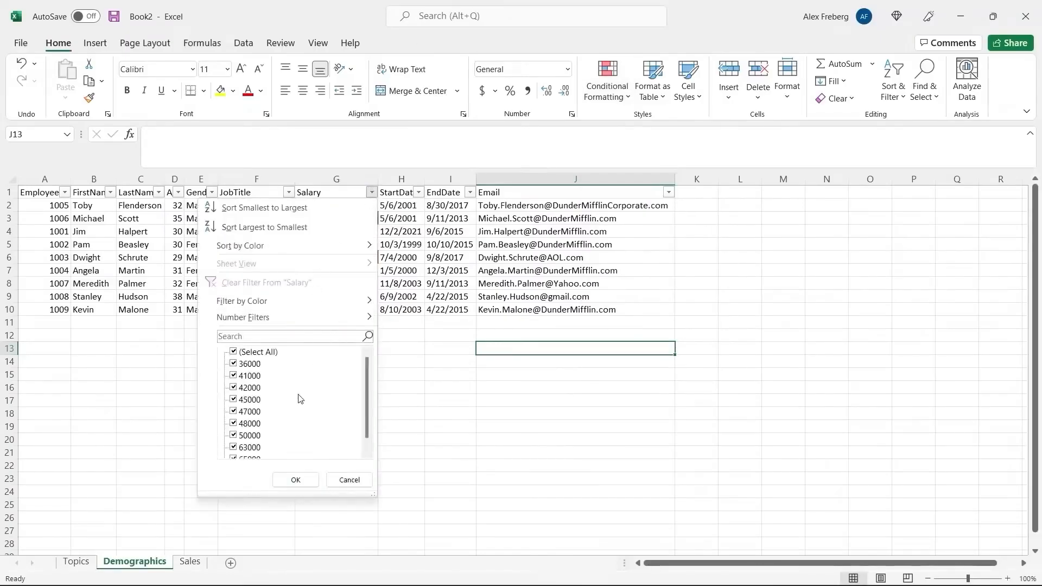
scroll(298, 422, down, 1)
scroll(298, 422, up, 1)
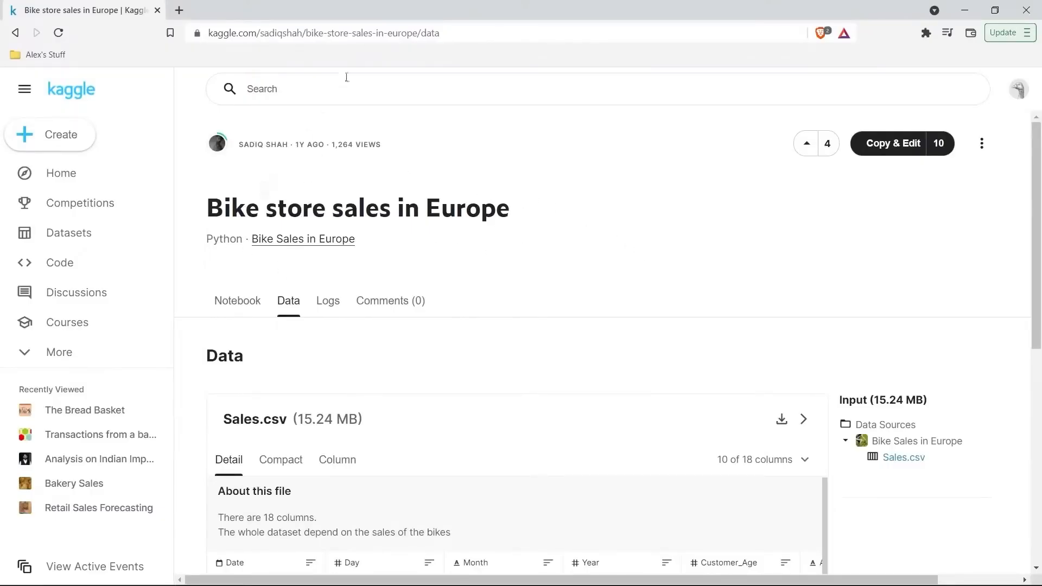
- In the browser, download Sales.csv from Kaggle's Bike store sales in Europe data page and save the archive to the Downloads folder
scroll(547, 249, down, 3)
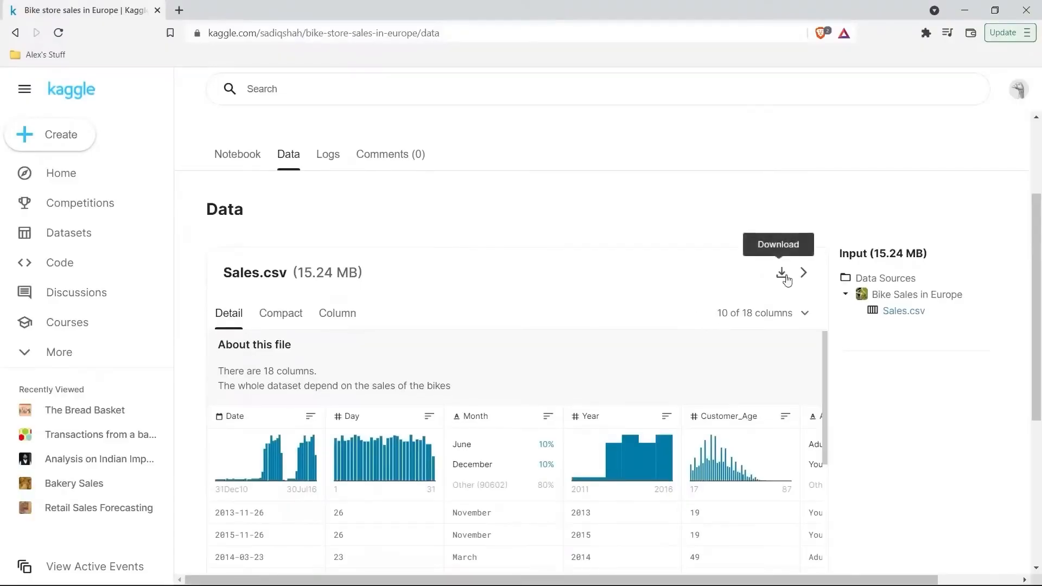
click(783, 273)
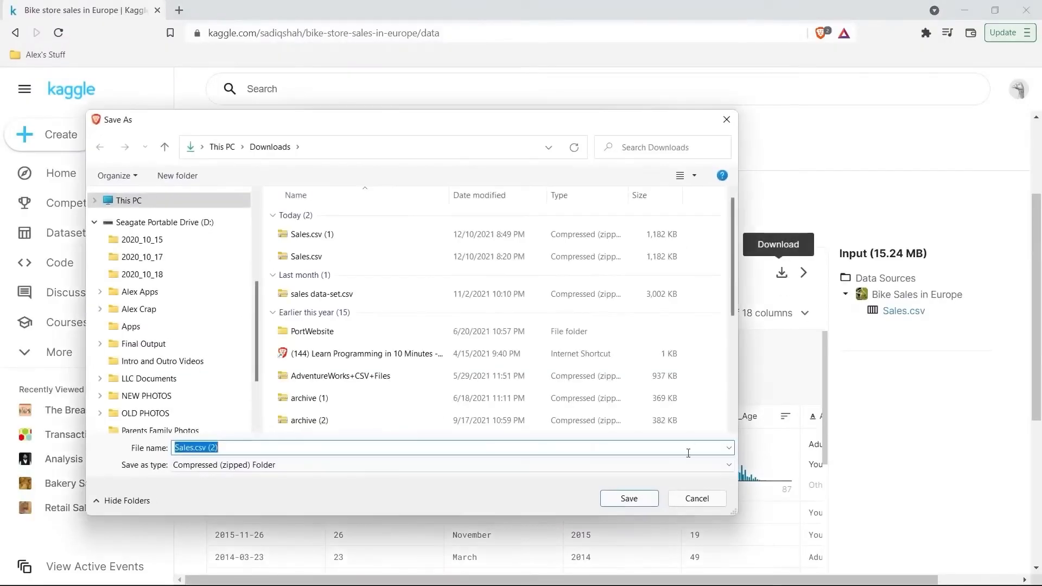
click(640, 501)
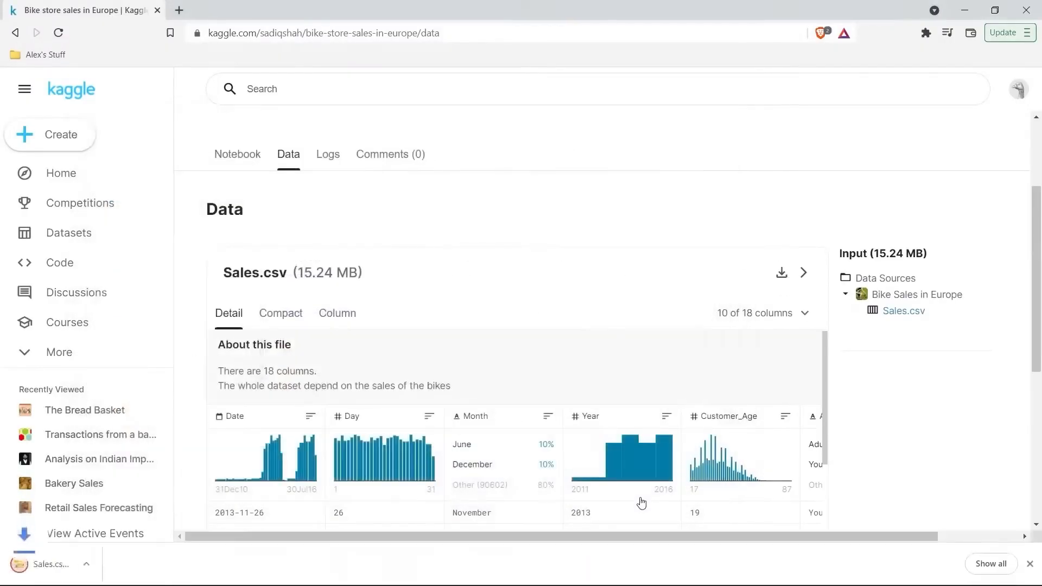
click(1029, 564)
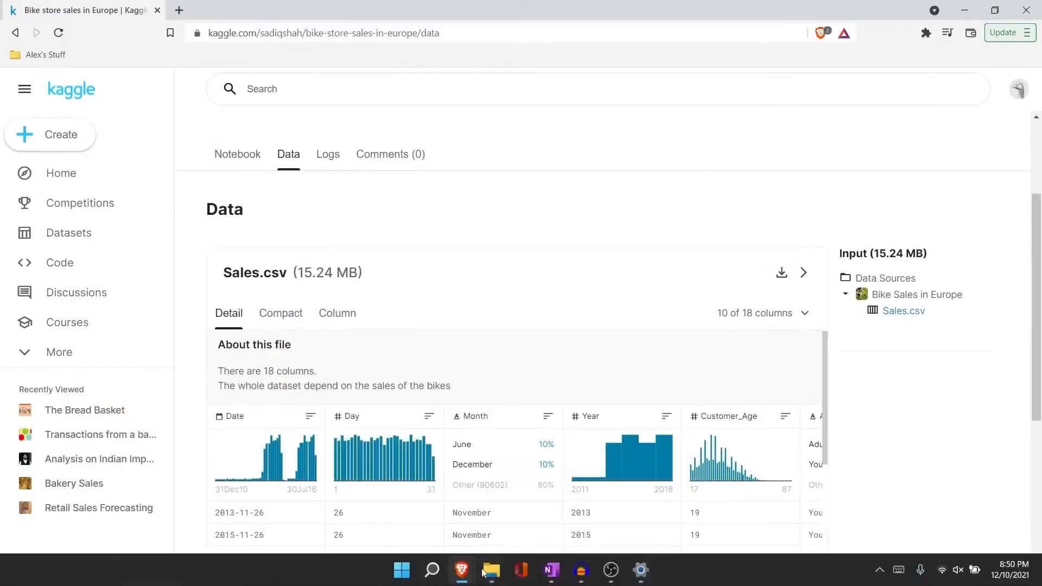
- Open the Sales file from the Sales.csv archive in Downloads in Excel, with its window maximized and the data-loss notice dismissed
mouse_move(491, 568)
click(418, 513)
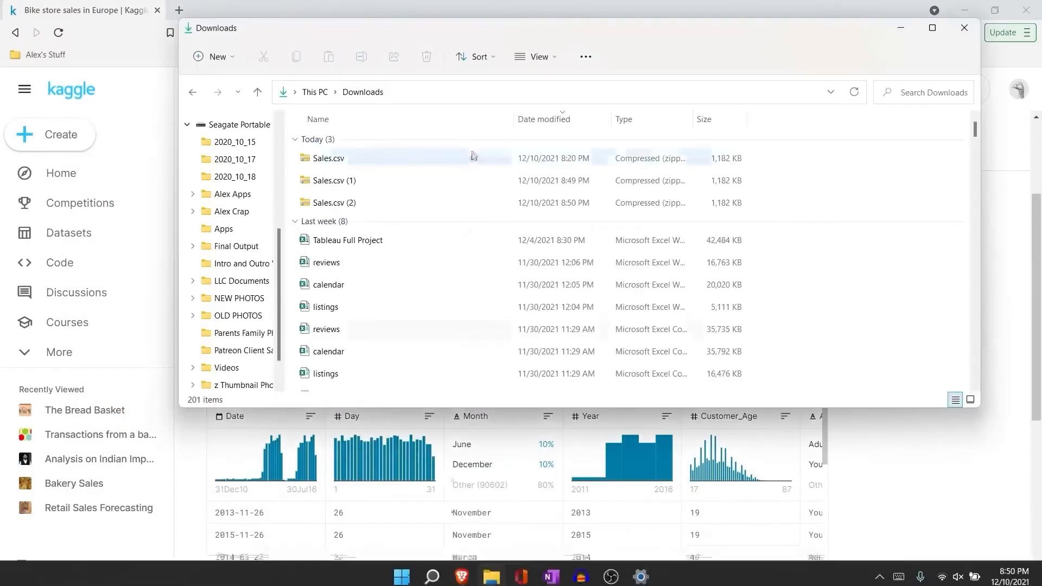
double_click(437, 158)
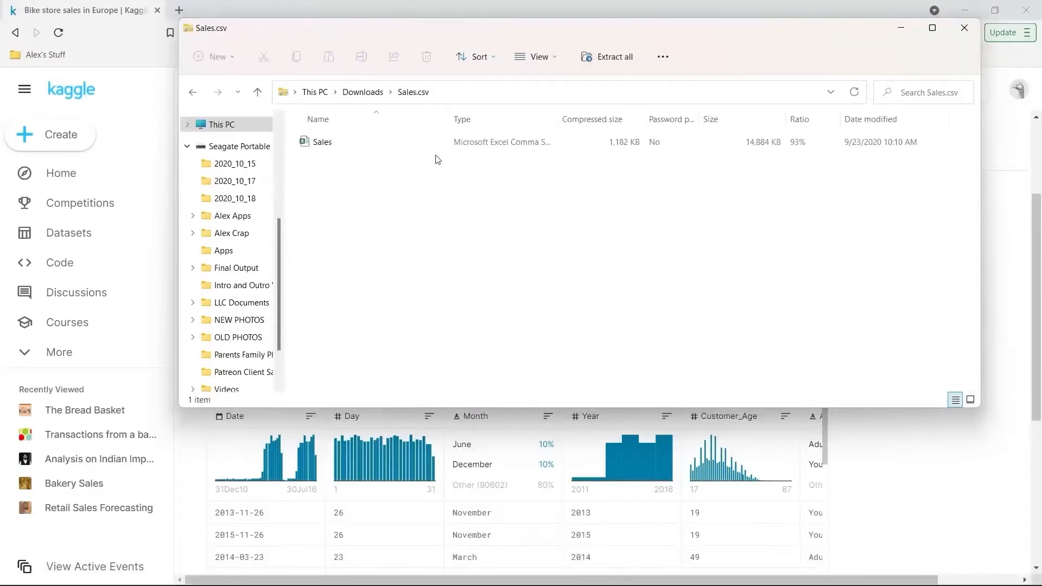
click(420, 146)
double_click(420, 146)
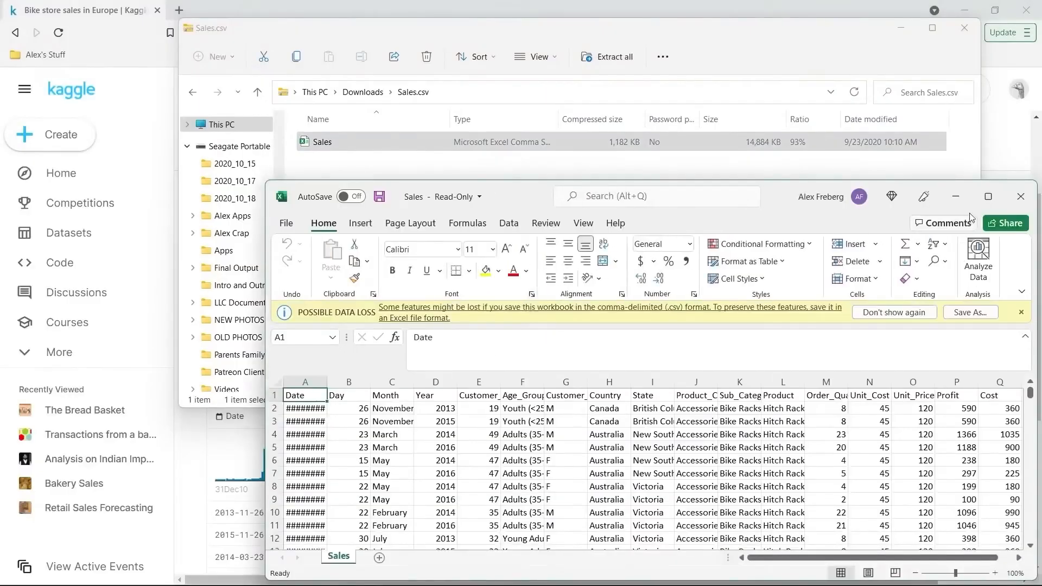
click(992, 188)
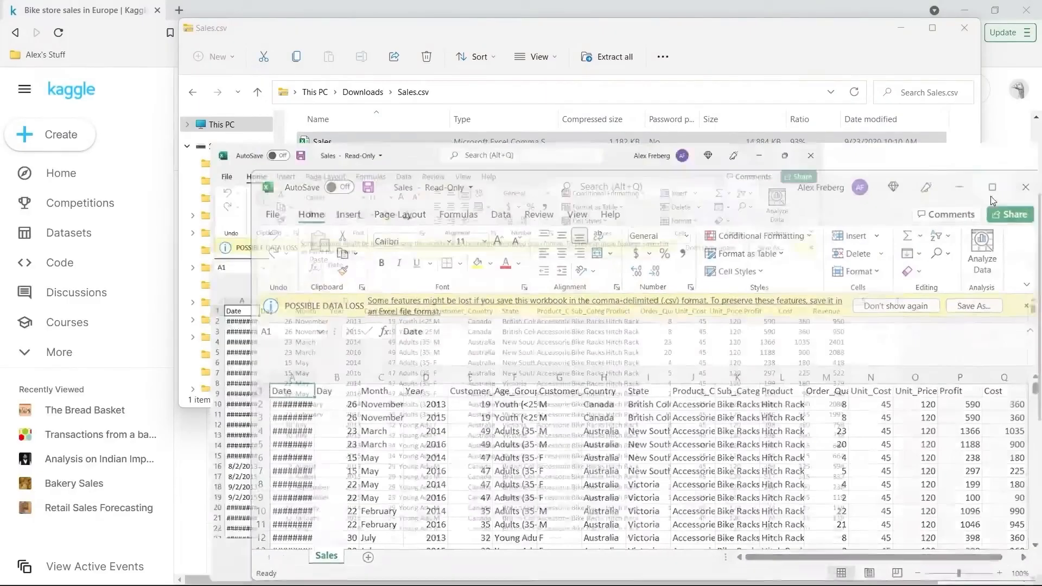
click(1027, 135)
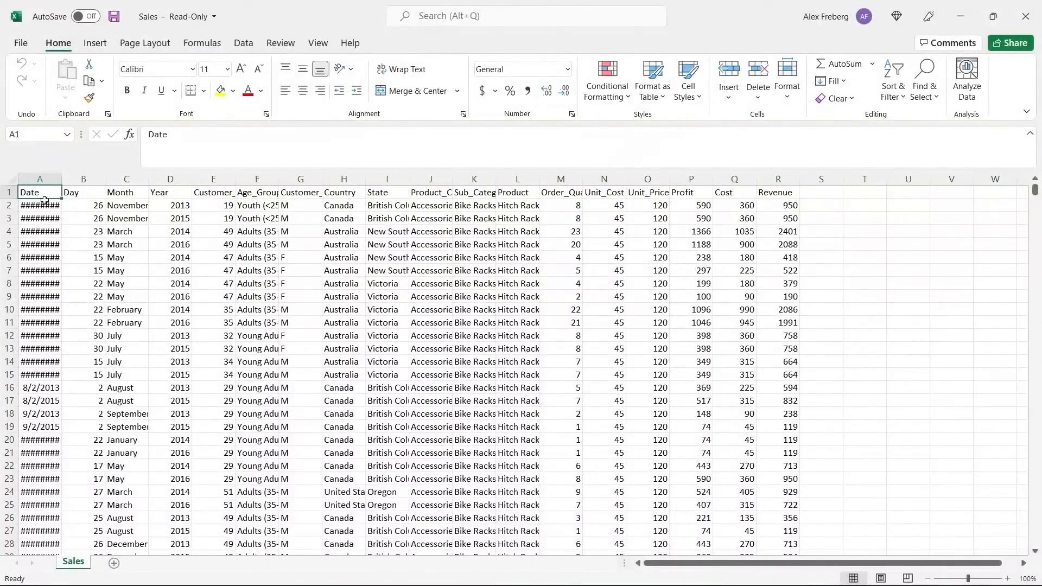
- Widen all columns of the Sales sheet so the full dates in the Date column are readable
click(12, 179)
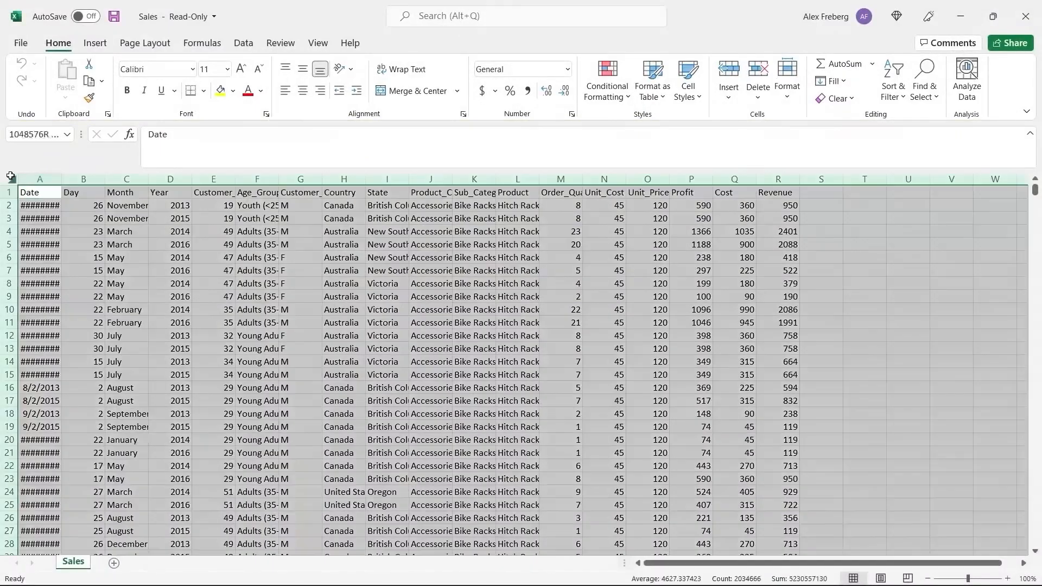
double_click(57, 180)
double_click(62, 179)
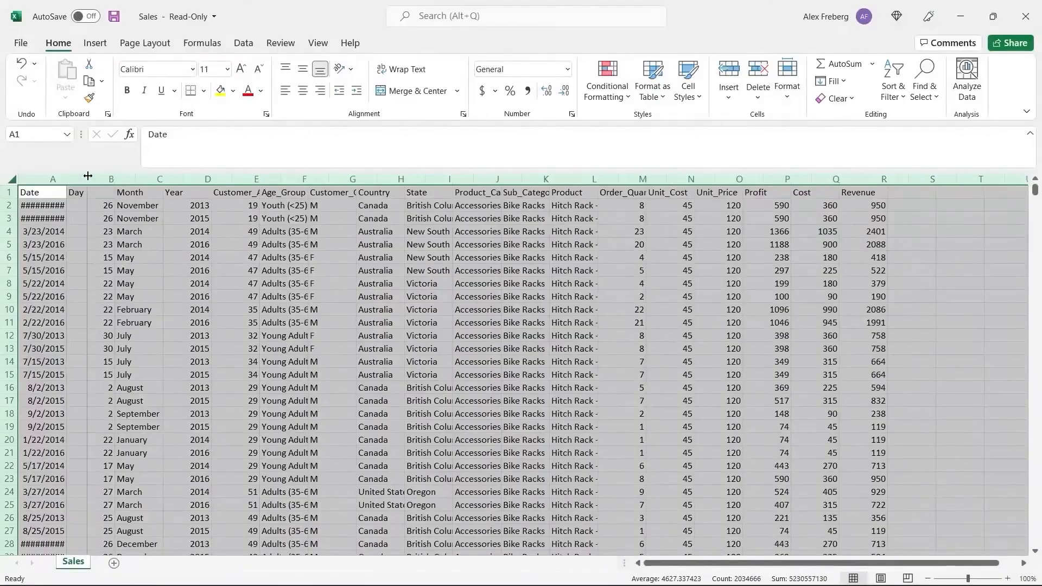
click(107, 229)
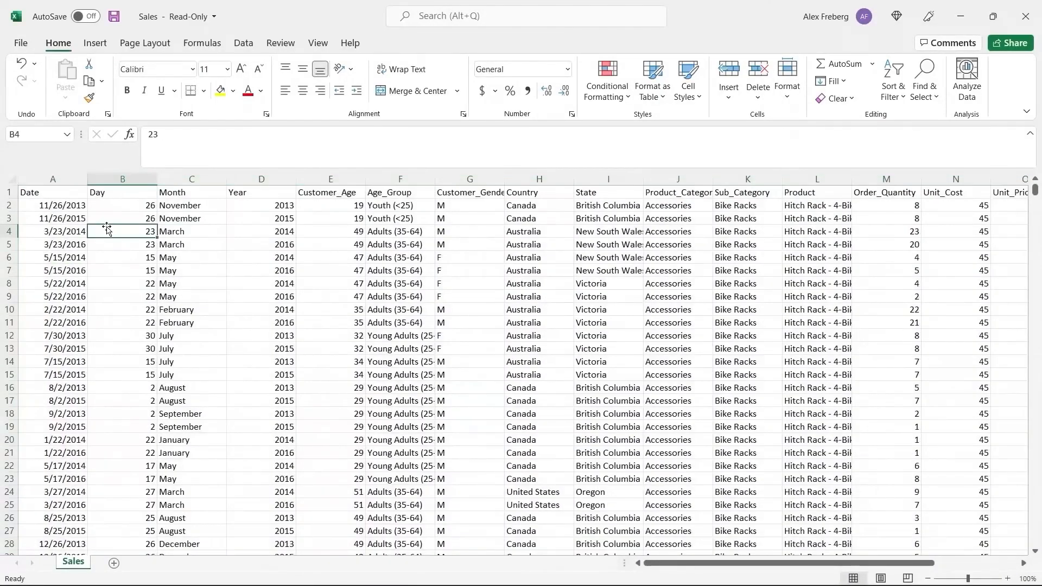
- Examine the sales data's column headers from Date through Product_Category, Sub_Category, Product, order quantity and unit cost to Revenue
click(55, 191)
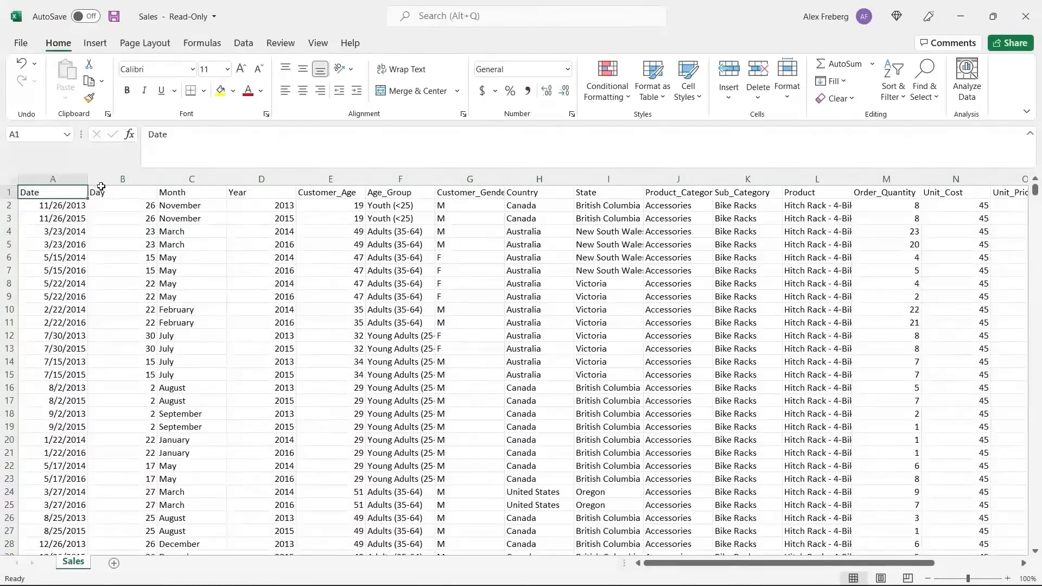
scroll(273, 247, right, 6)
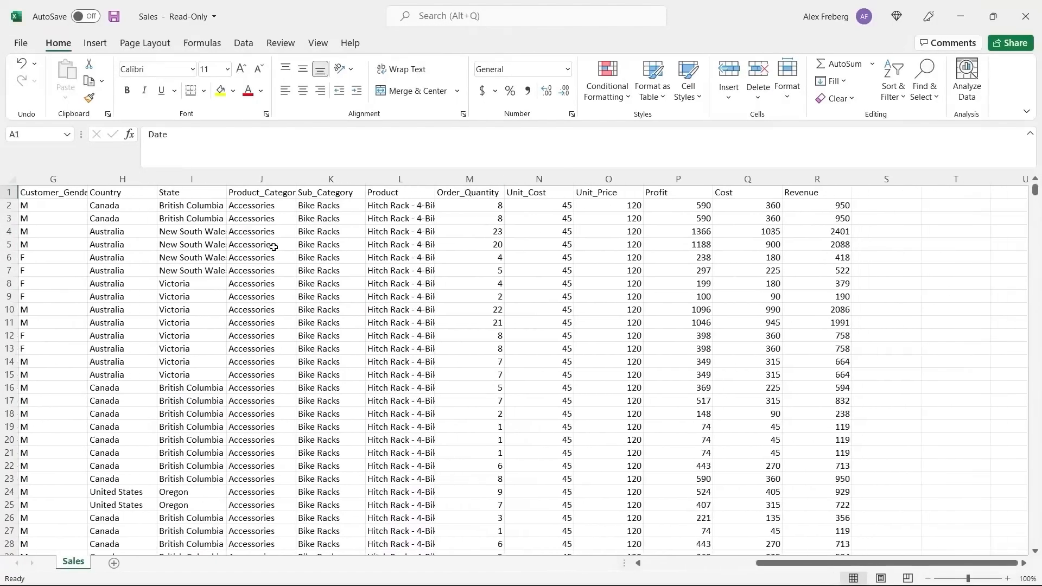
drag(871, 564, 837, 570)
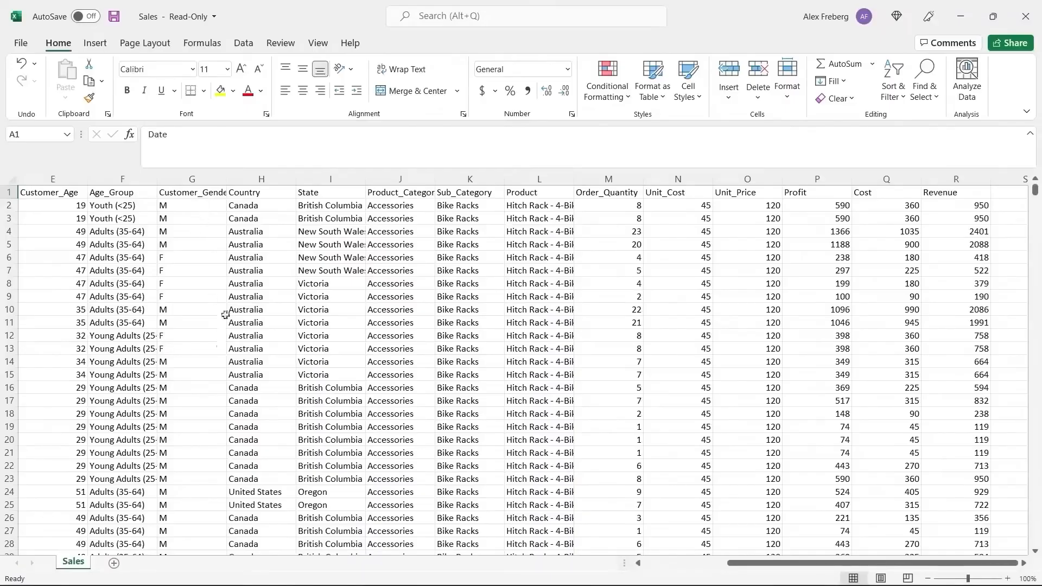
click(403, 195)
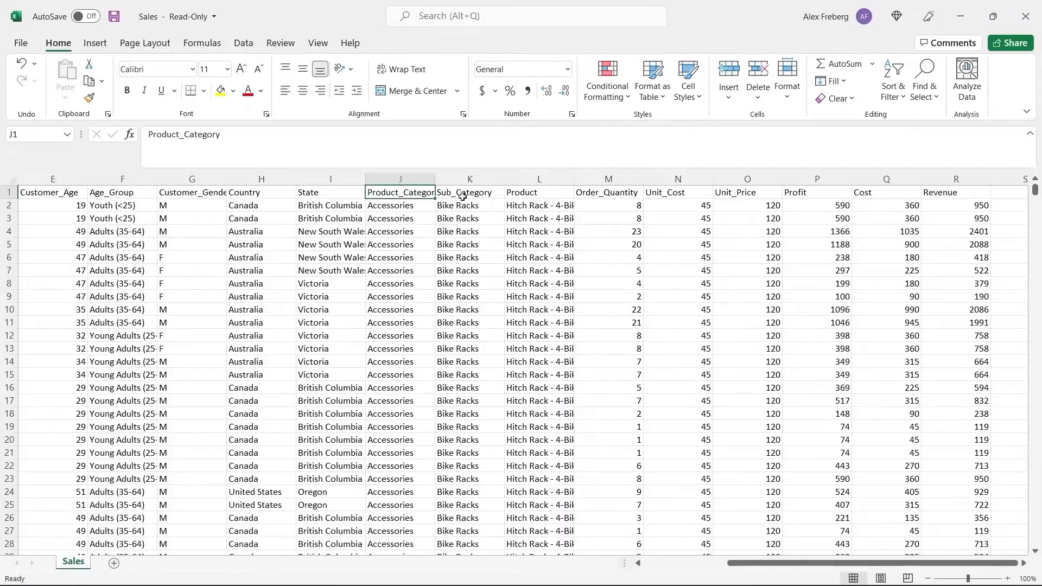
click(473, 194)
click(551, 193)
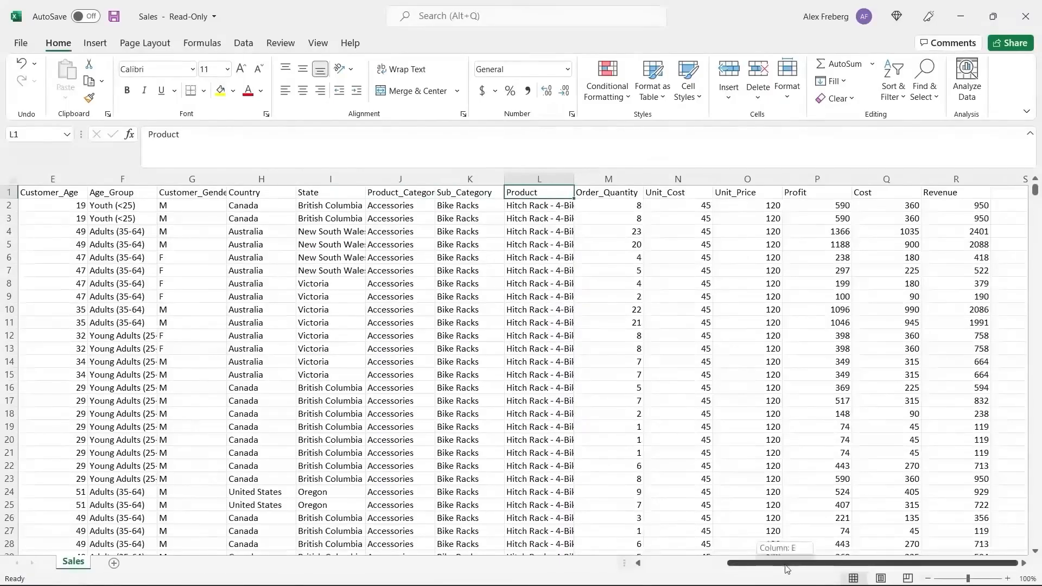
click(626, 195)
click(694, 194)
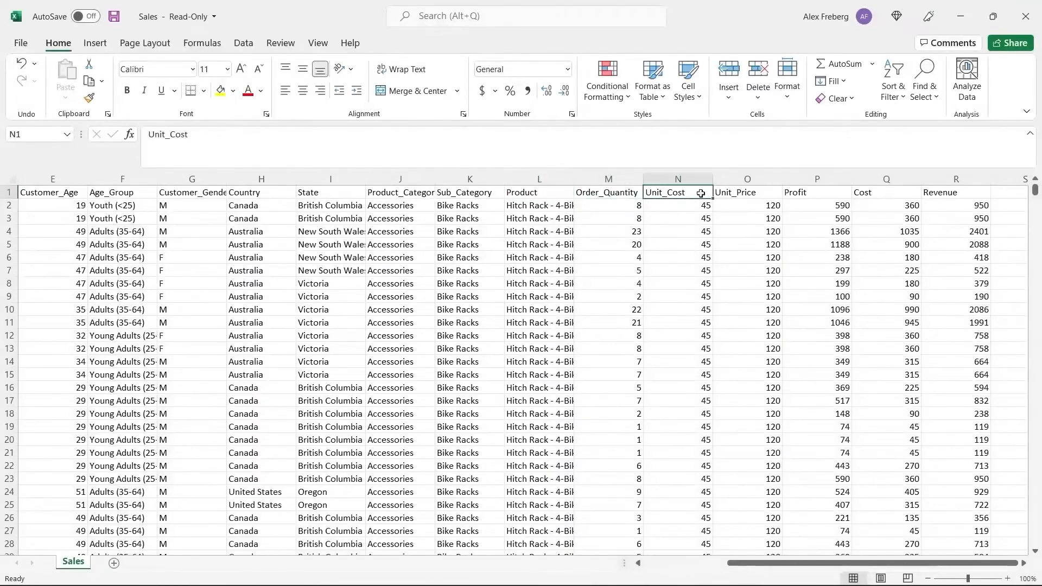
click(741, 193)
click(811, 194)
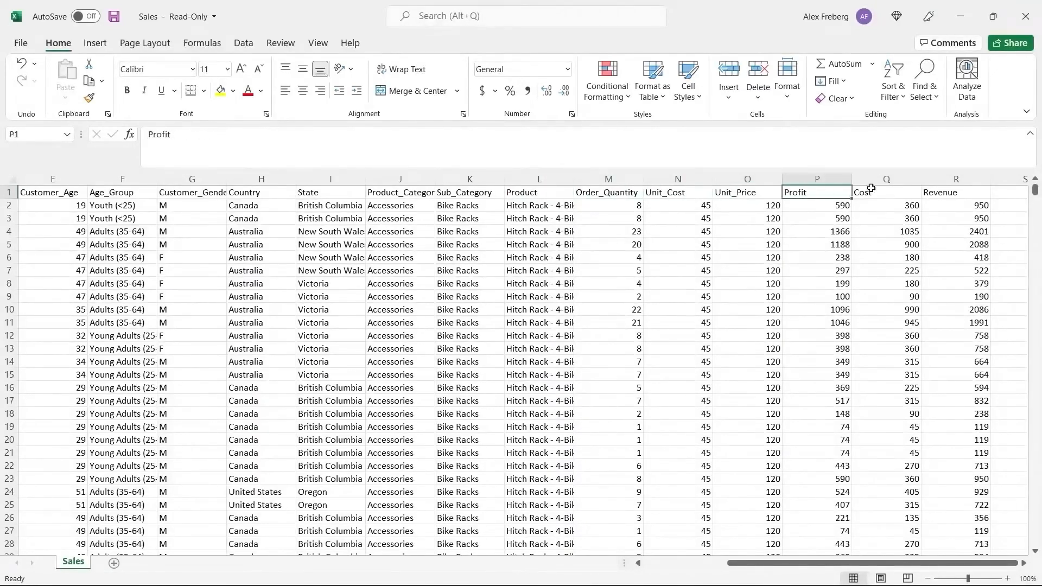
click(884, 193)
click(958, 196)
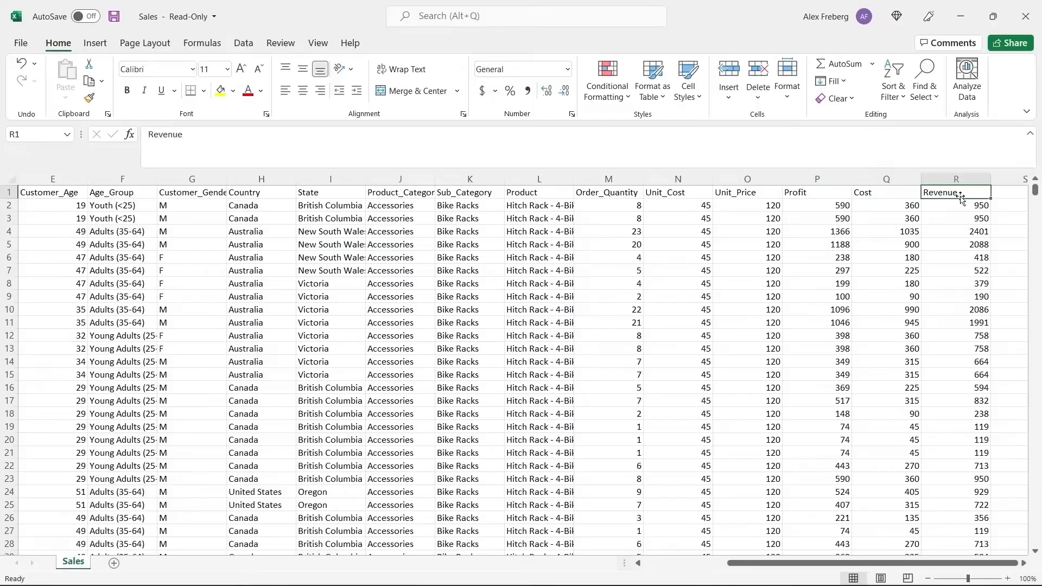
click(633, 308)
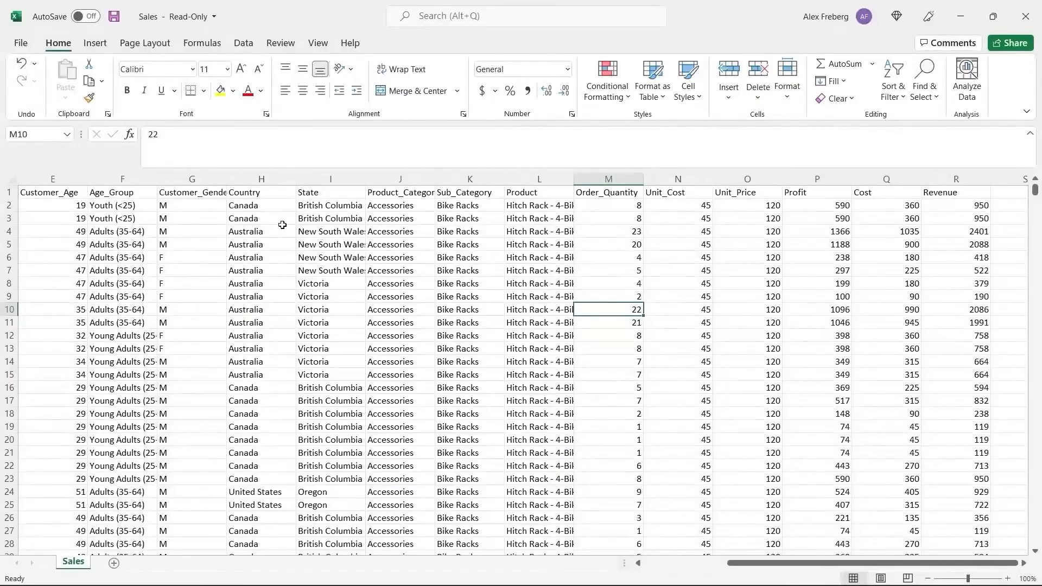
- Browse the recommended PivotTables for the sales data, preview Sum of Cost by State (+), and leave without inserting one
click(96, 43)
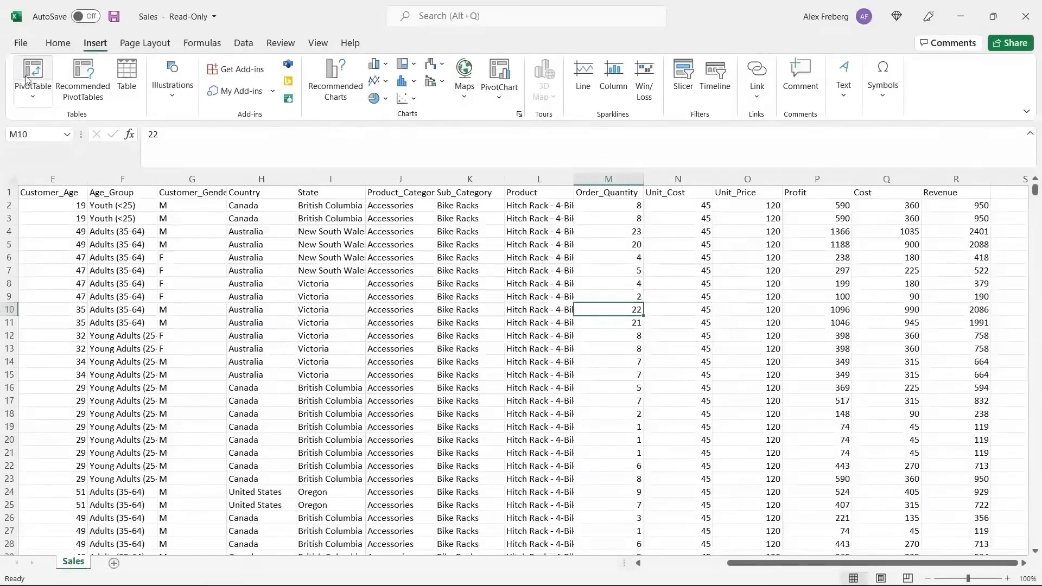
click(87, 80)
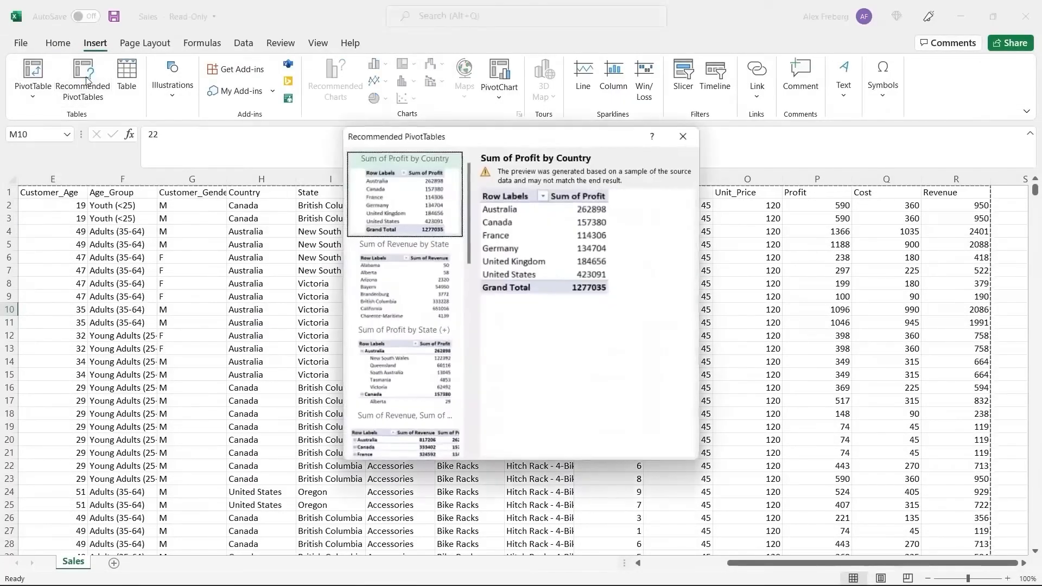
scroll(416, 195, down, 3)
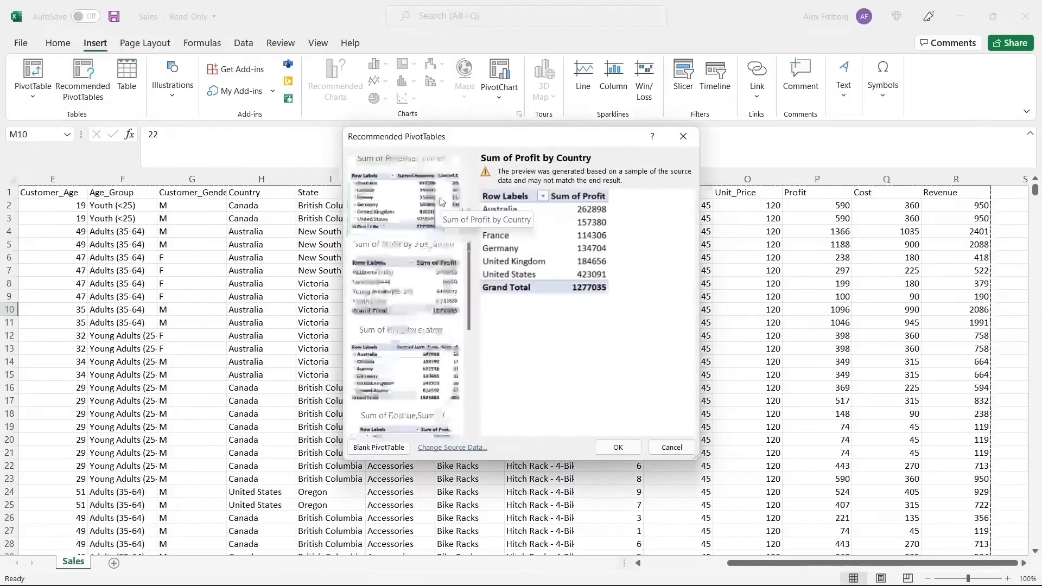
drag(469, 255, 469, 312)
click(422, 310)
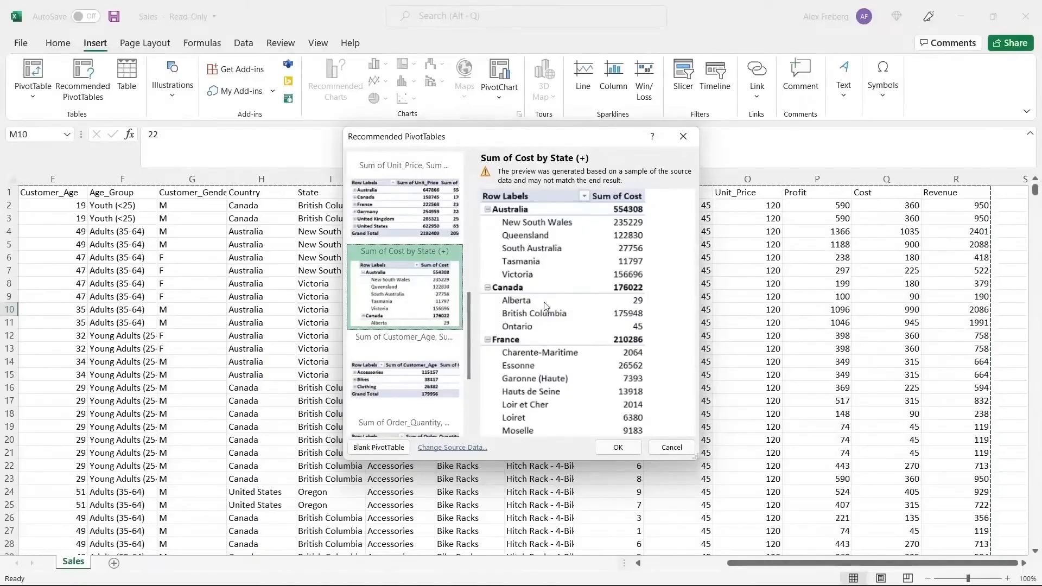
click(667, 444)
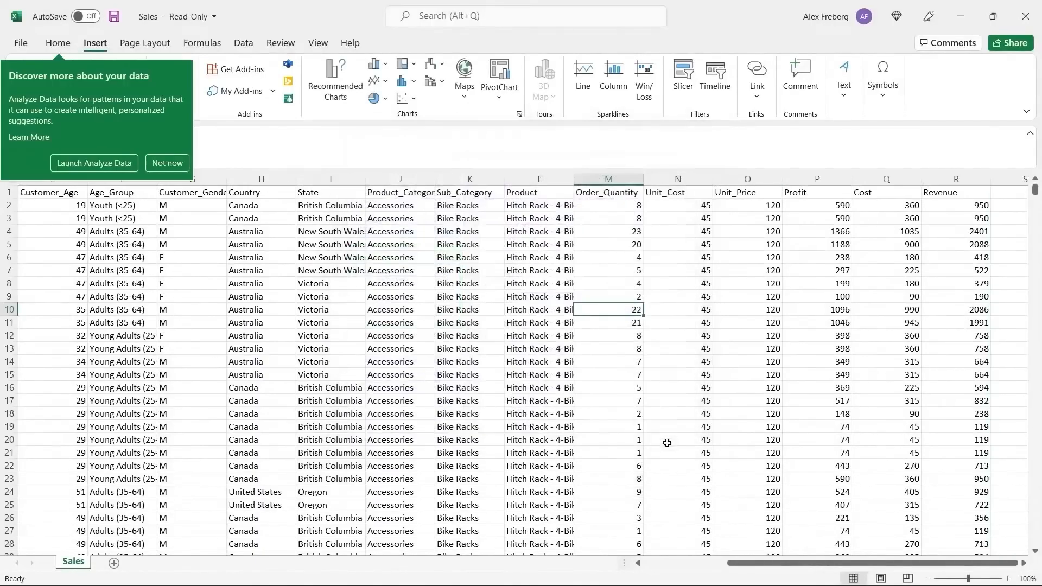
click(167, 163)
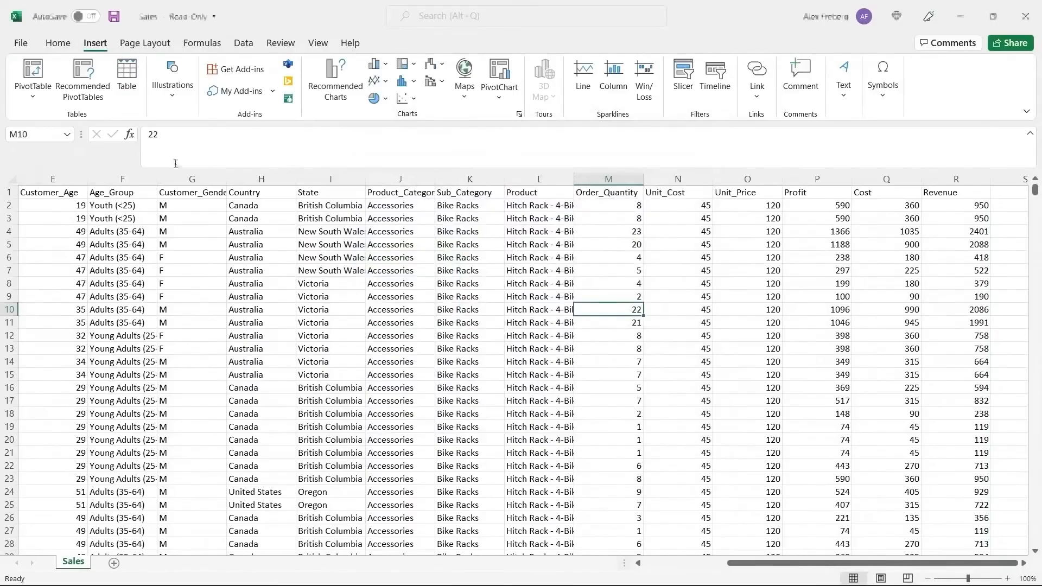
- Insert a PivotTable on a new worksheet, using the full Sales range A1:R113037 as its source
click(30, 74)
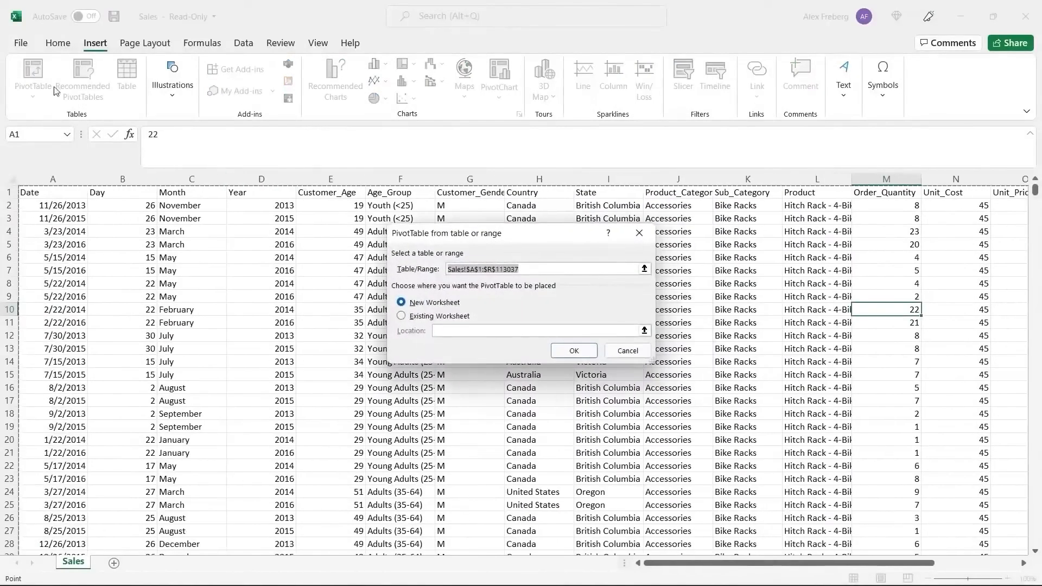
scroll(165, 219, right, 6)
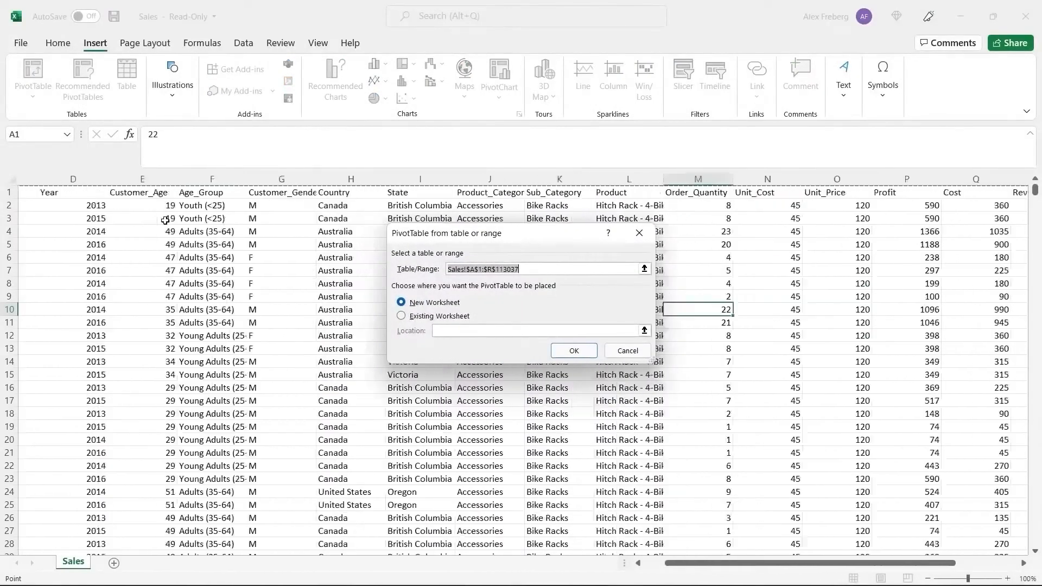
scroll(165, 219, left, 6)
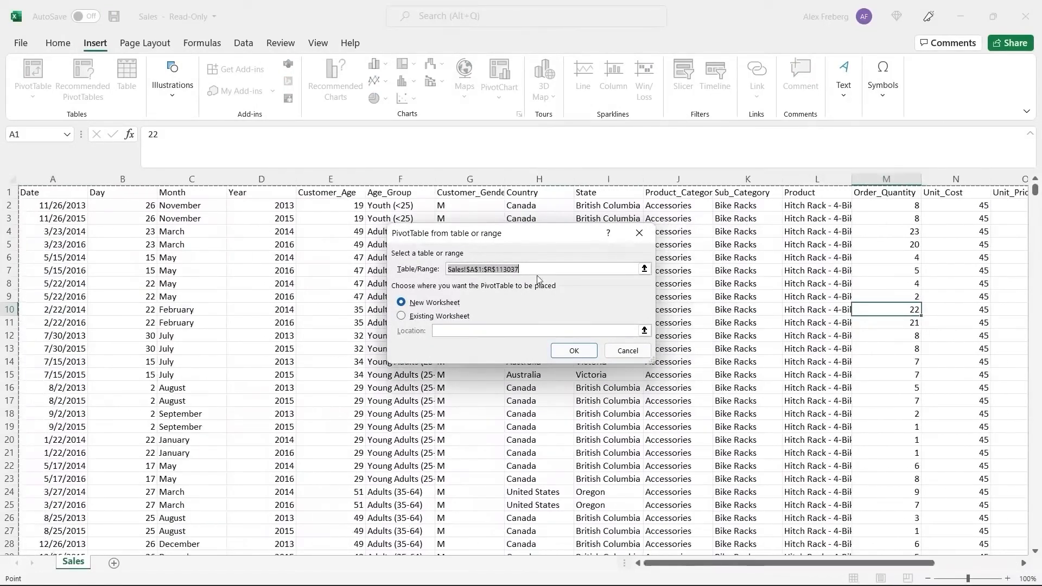
key(BackSpace)
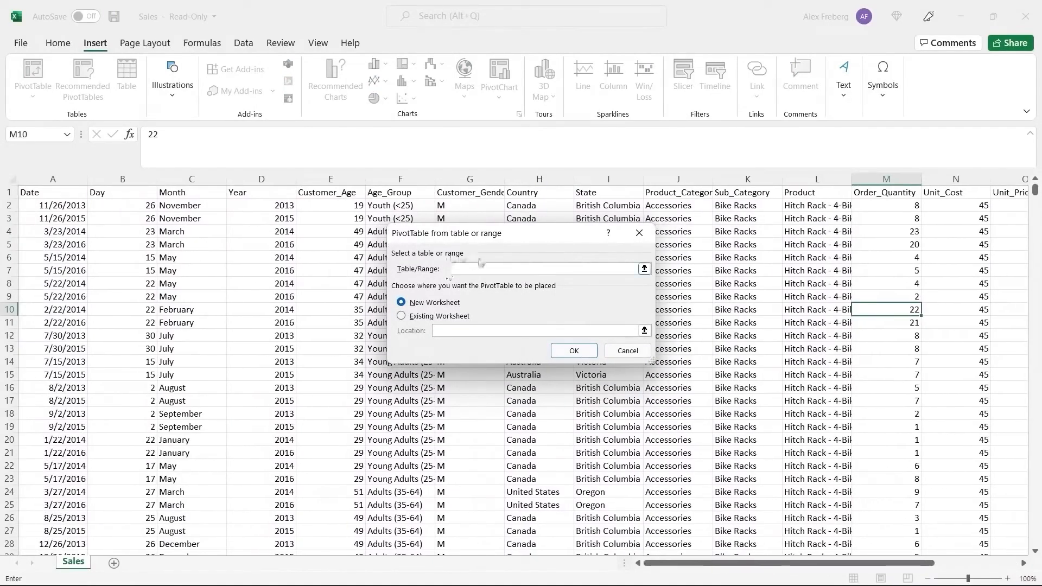
click(45, 193)
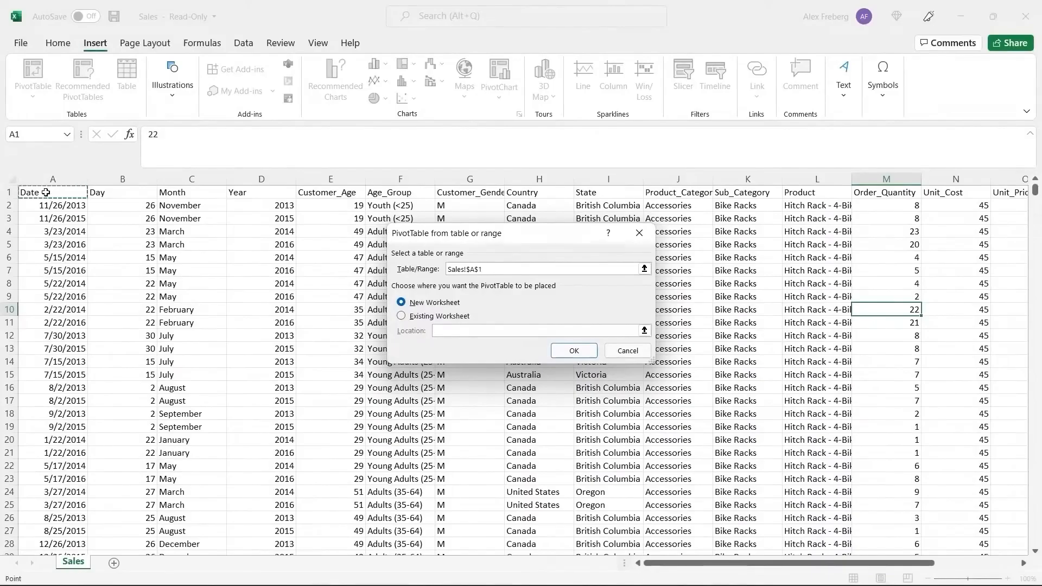
key(ctrl+shift+Right)
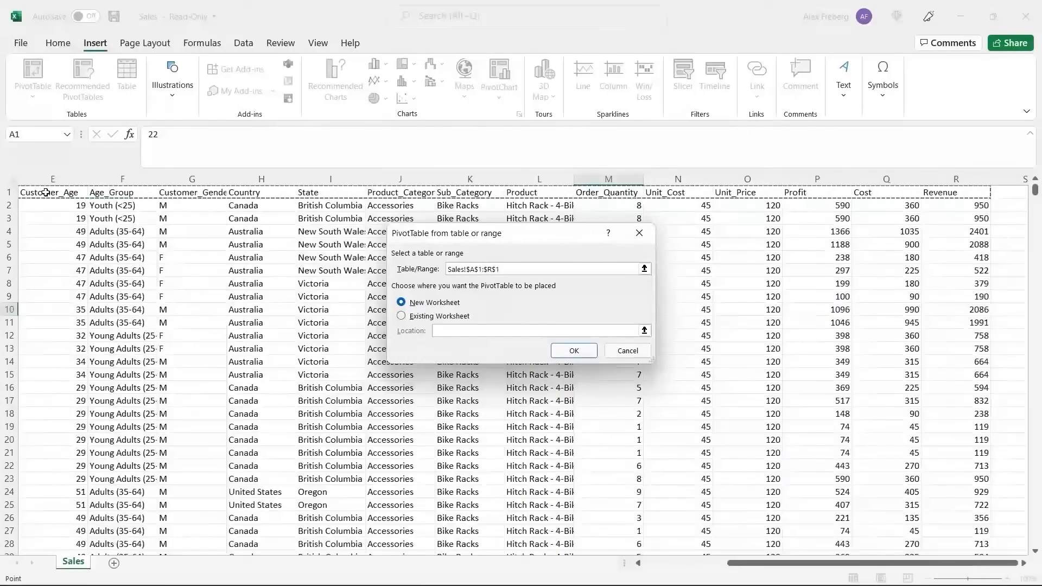
key(ctrl+shift+Down)
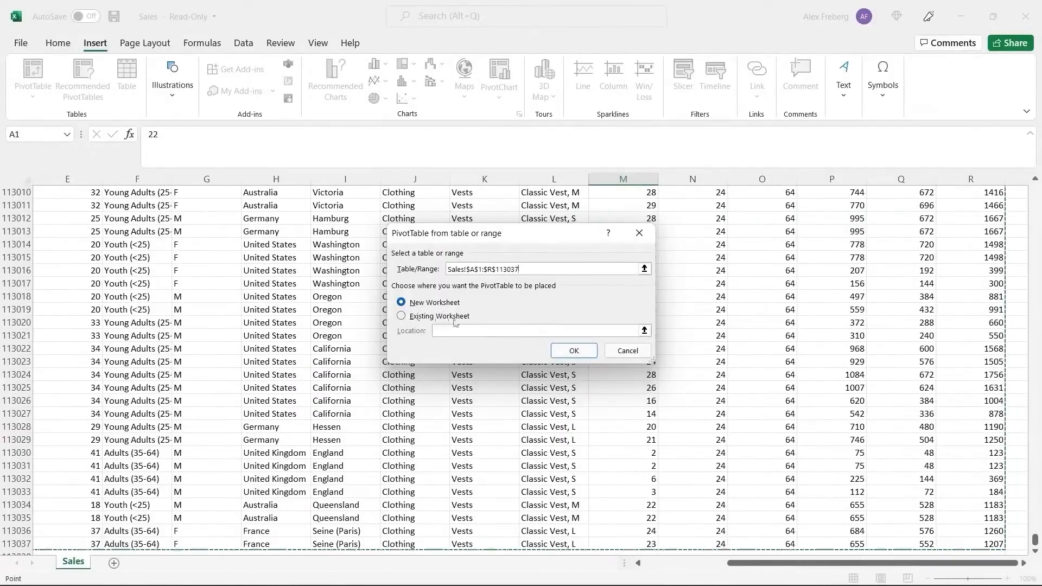
click(573, 351)
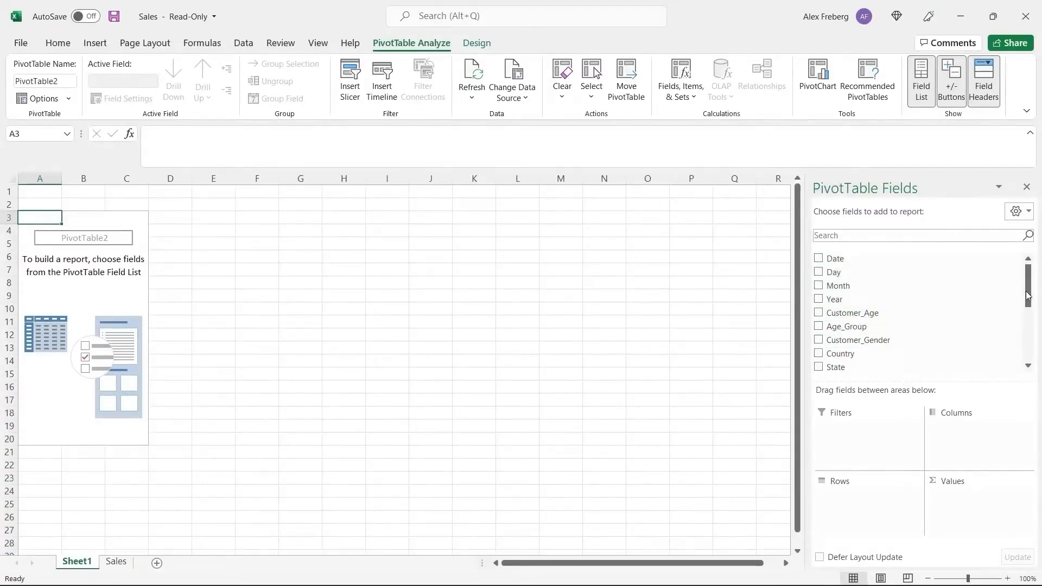
- Add the Country field to the rows of the new PivotTable
scroll(1027, 295, down, 4)
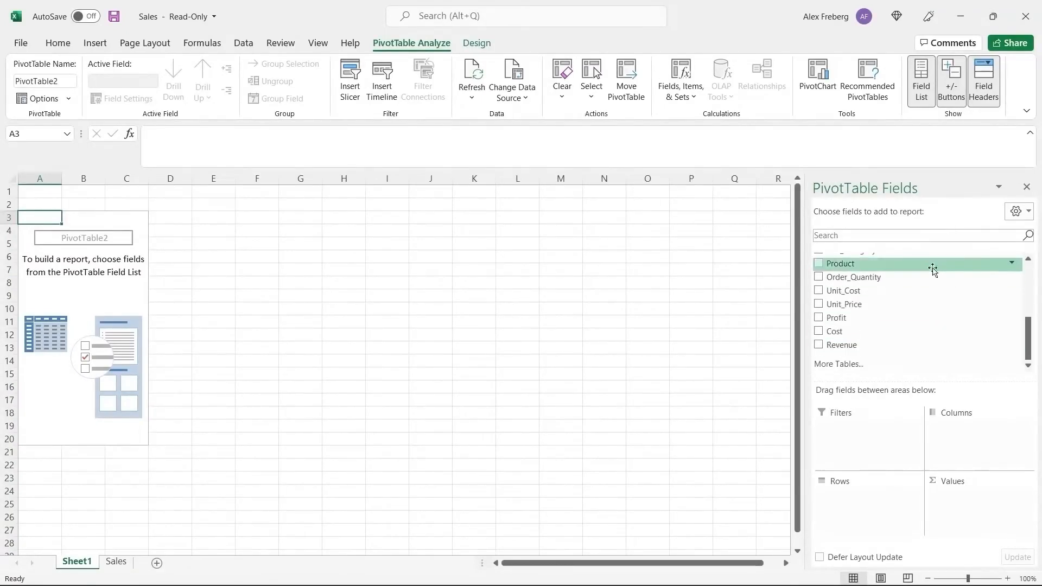
scroll(1031, 344, up, 4)
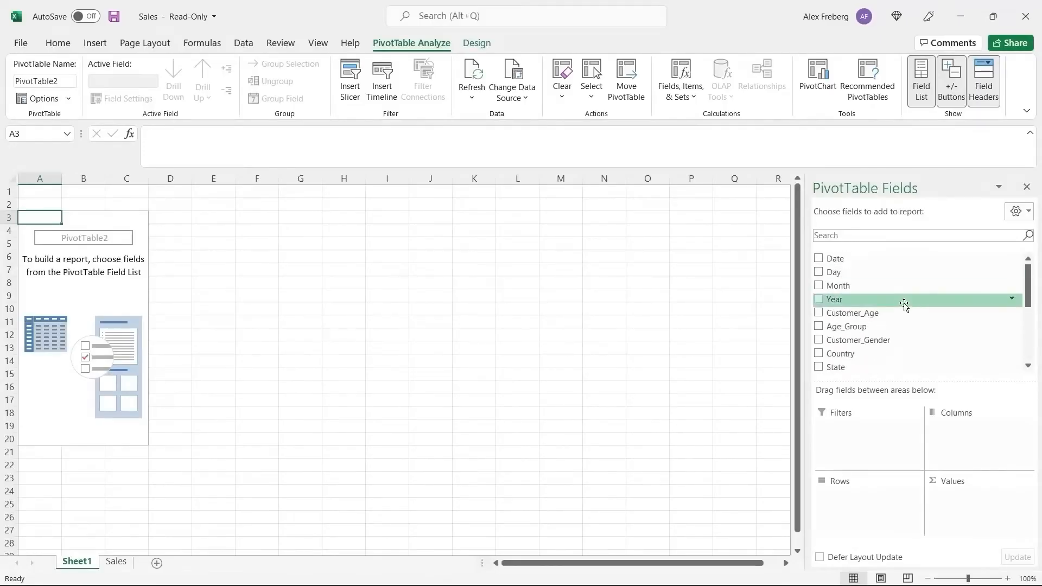
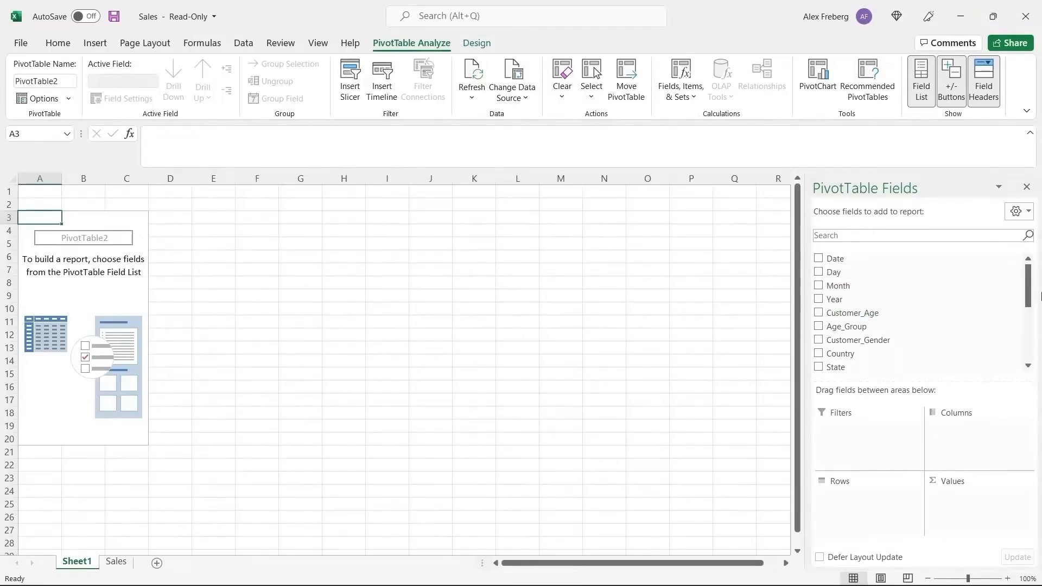
drag(1031, 289, 1032, 339)
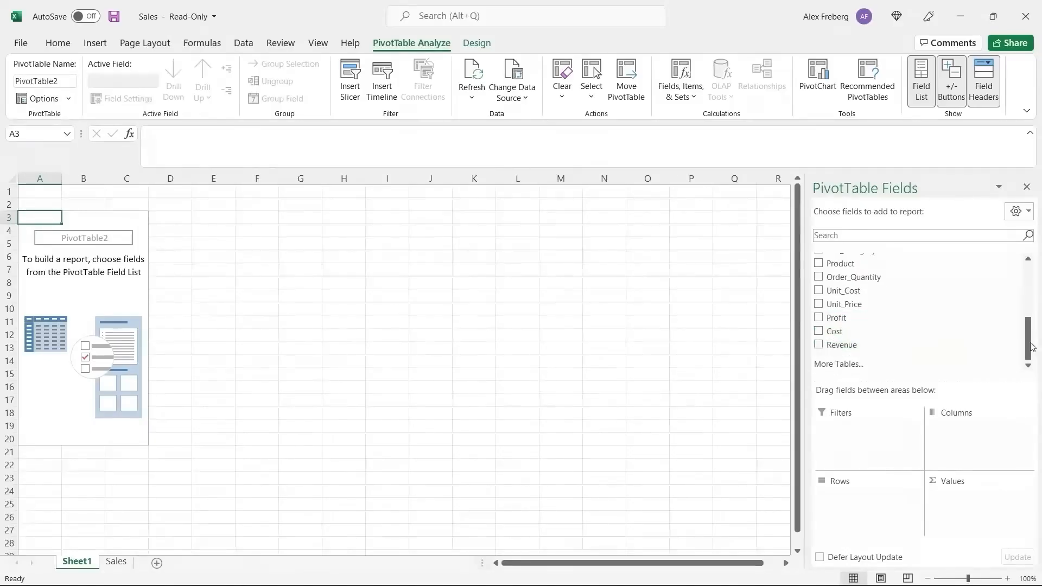
drag(1031, 345, 1030, 323)
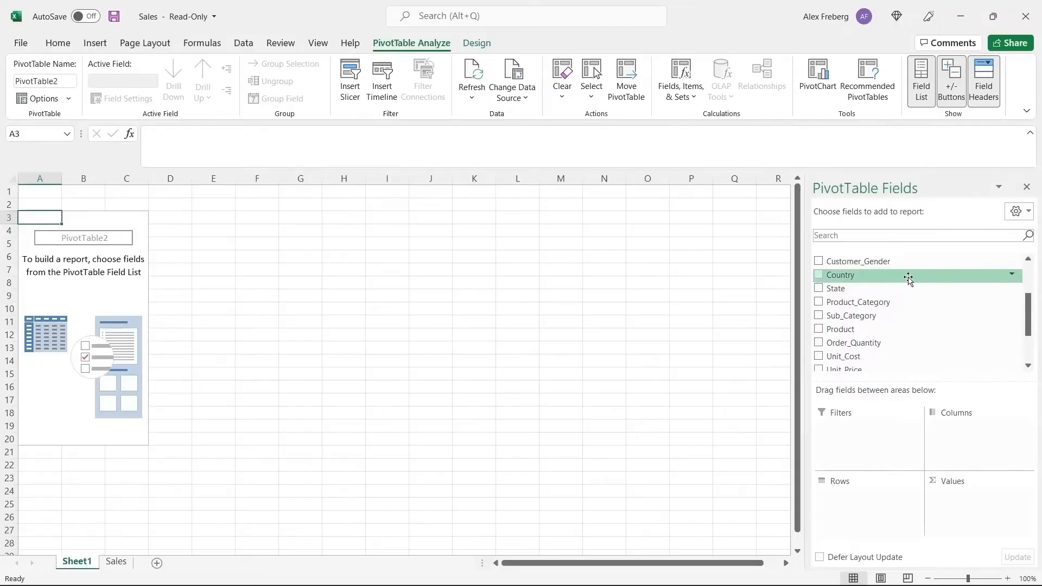
drag(909, 278, 872, 500)
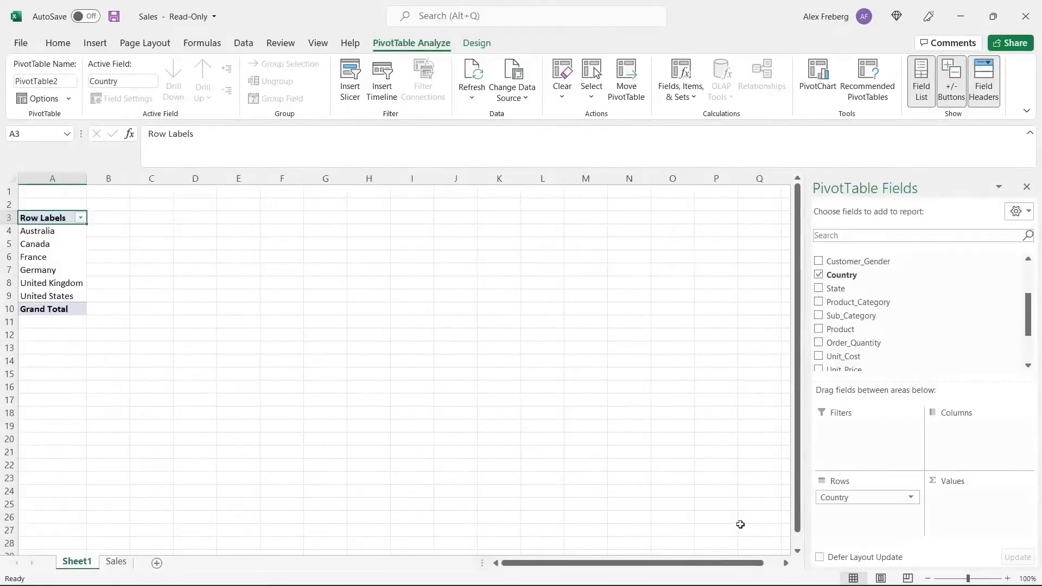
click(1007, 579)
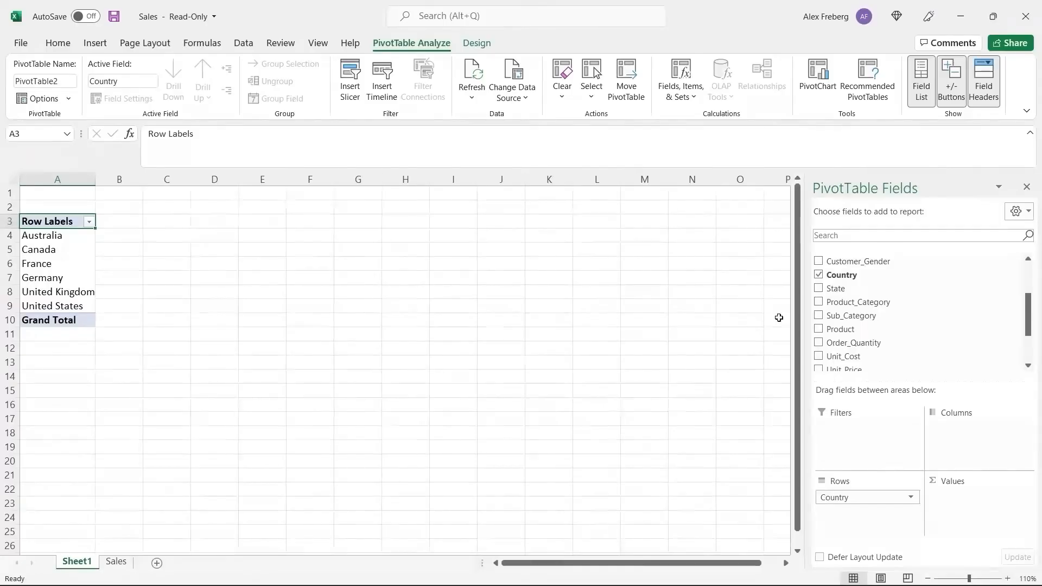
- Nest the State field below Country in the PivotTable's rows
drag(68, 234, 68, 295)
click(132, 291)
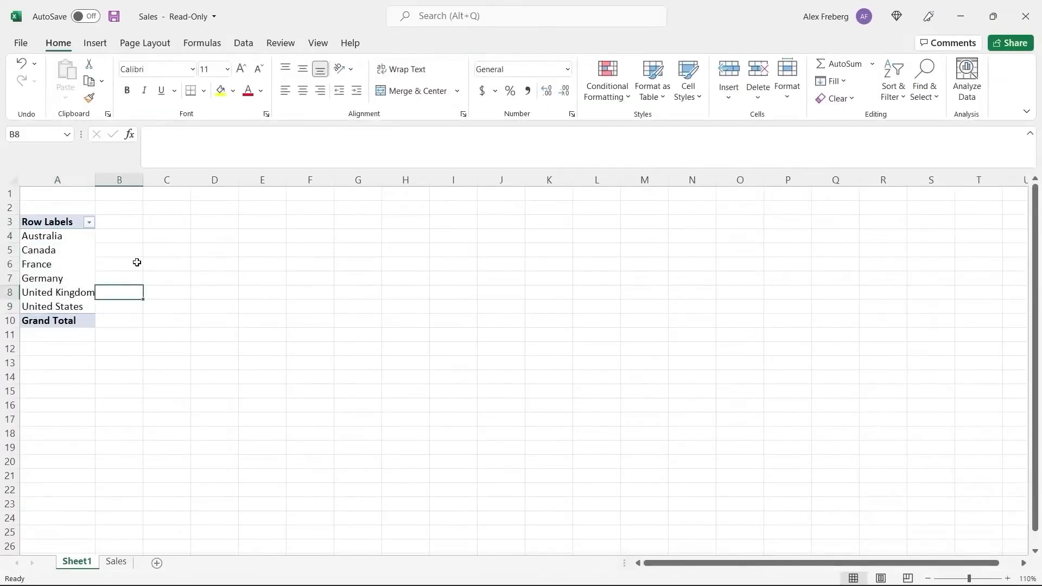
click(81, 253)
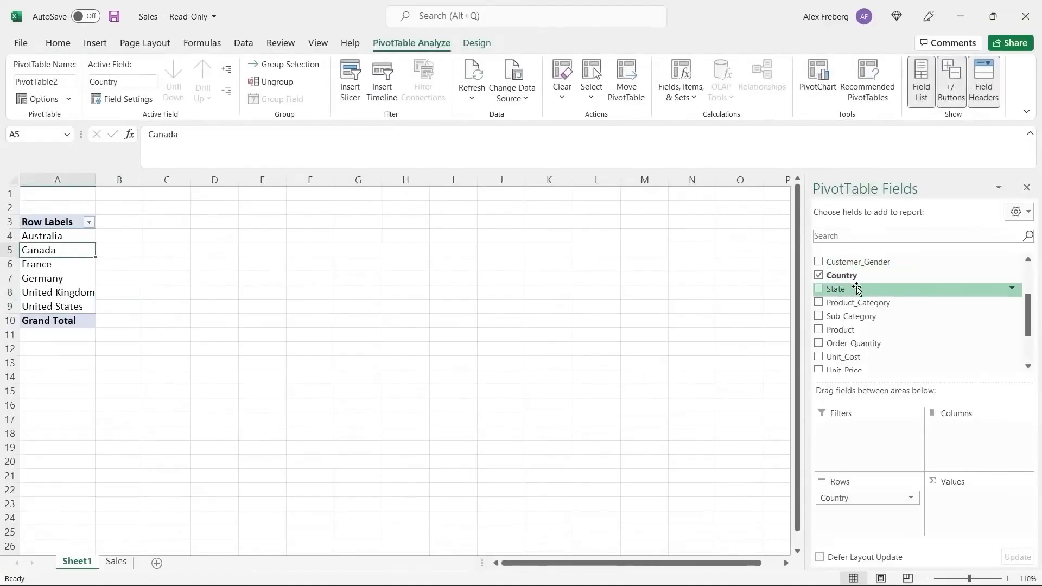
drag(857, 289, 856, 510)
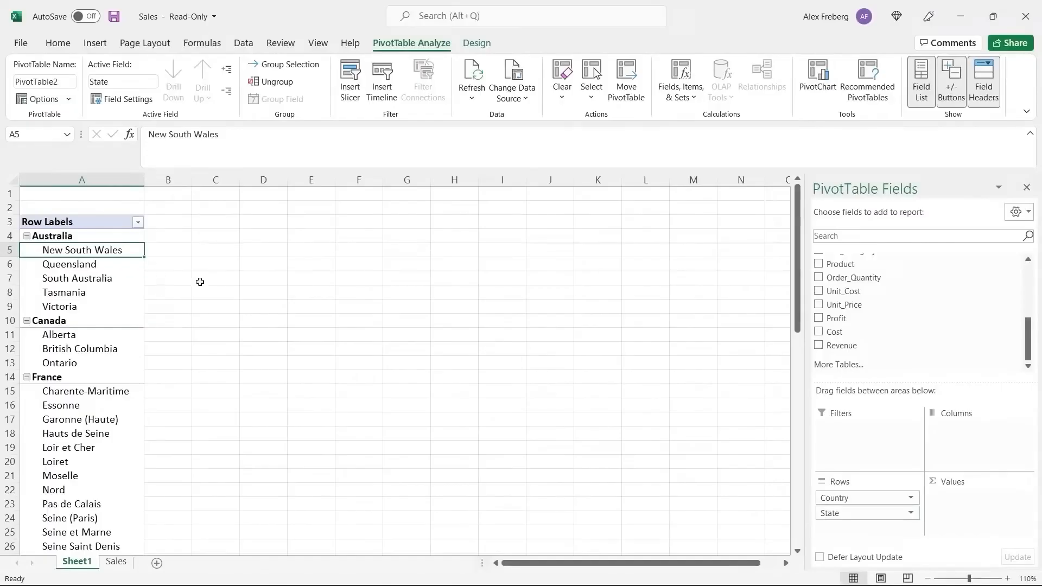
mouse_move(801, 245)
mouse_down()
mouse_move(799, 470)
mouse_move(797, 264)
mouse_up()
- Collapse the entire Country field so that only the country rows are listed
right_click(90, 235)
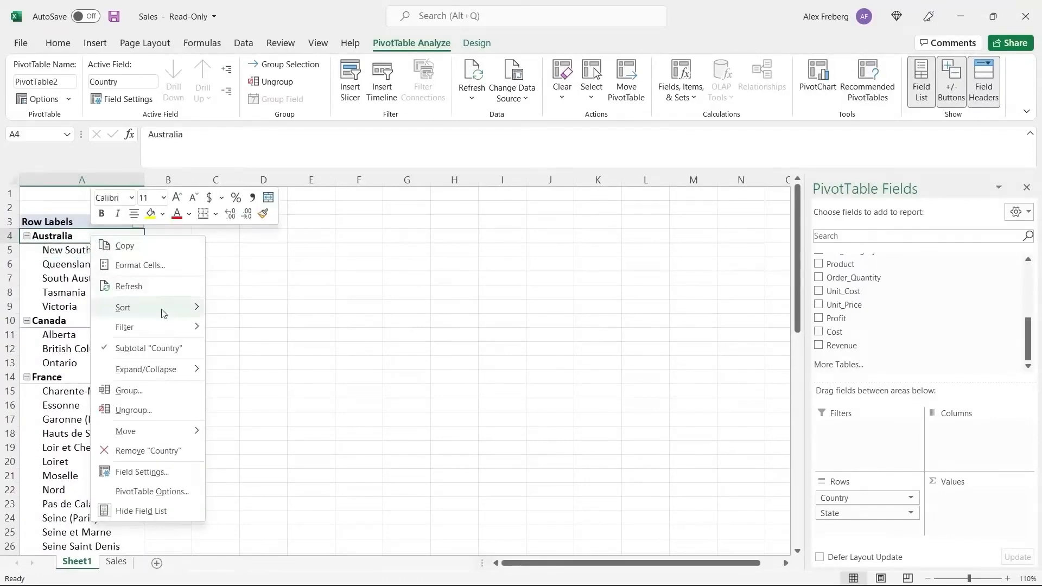
mouse_move(181, 381)
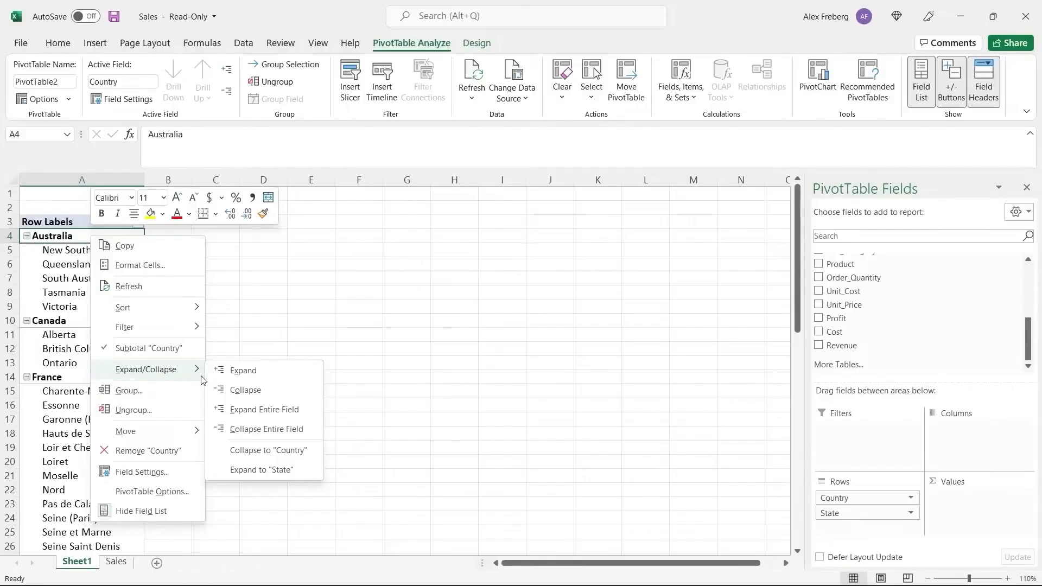
click(267, 431)
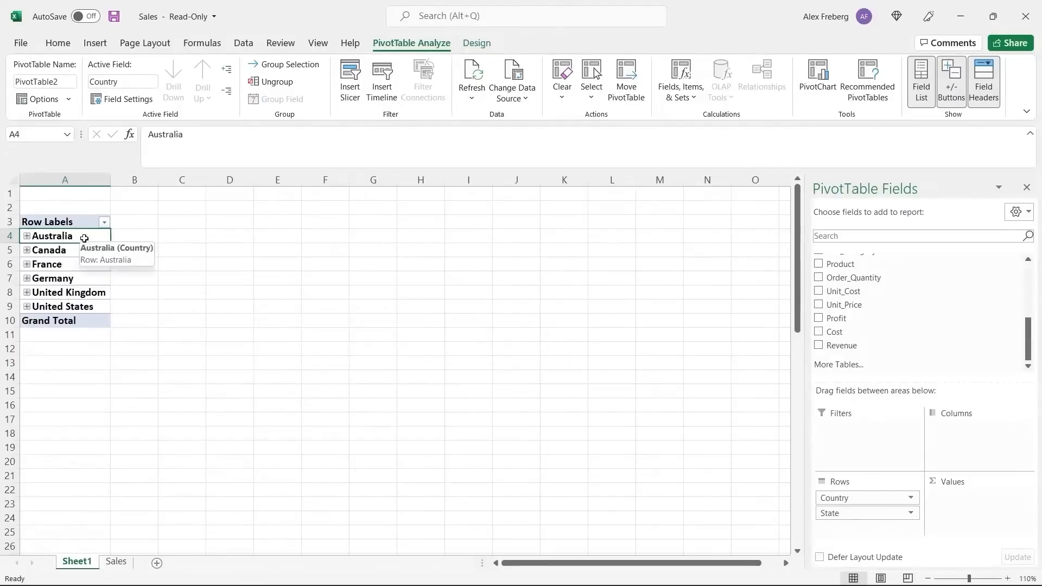
- Expand Australia to view its states from New South Wales to Victoria, and collapse it again
click(27, 236)
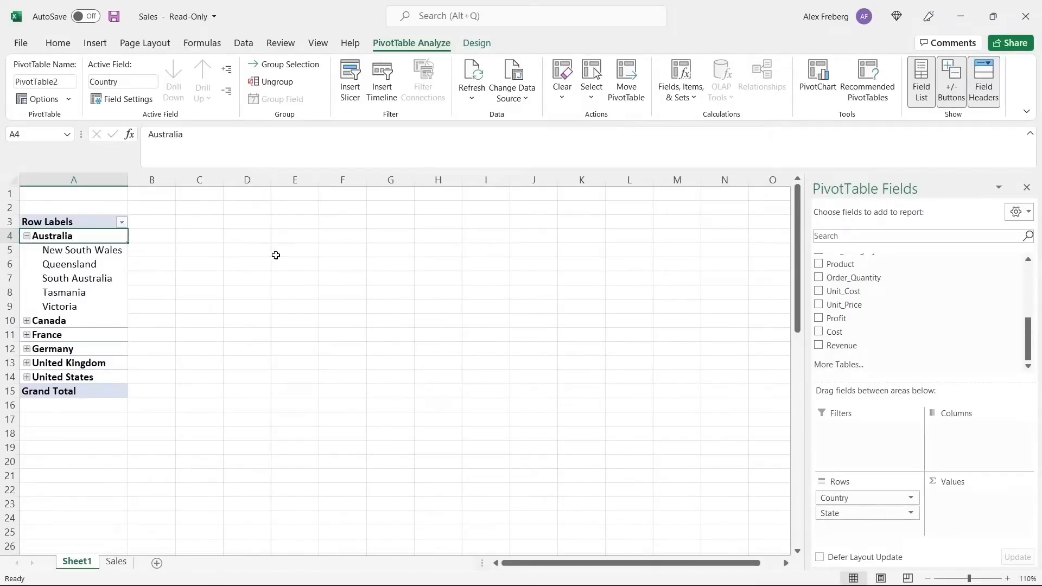
drag(97, 250, 93, 304)
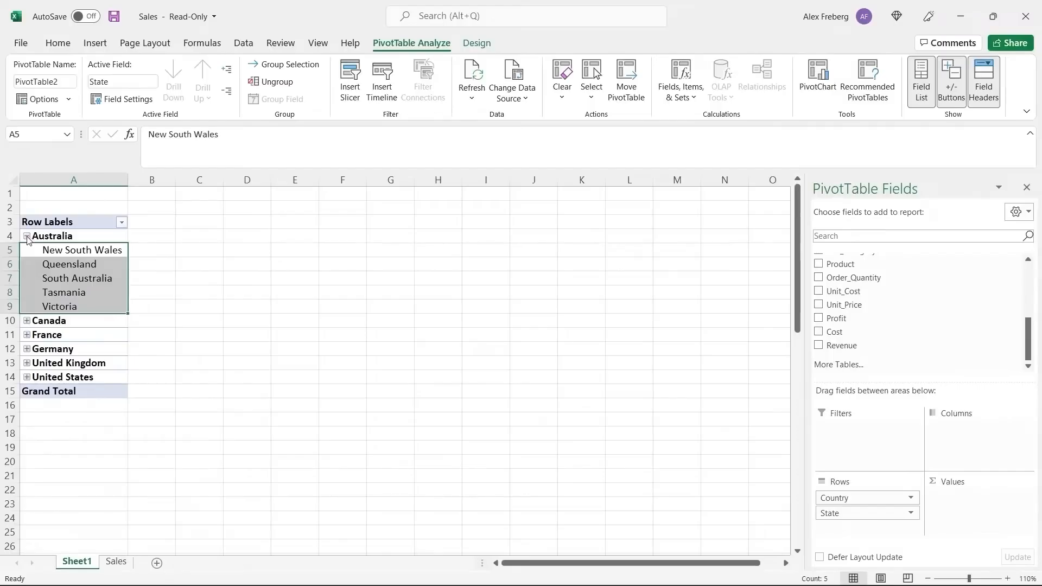
click(27, 236)
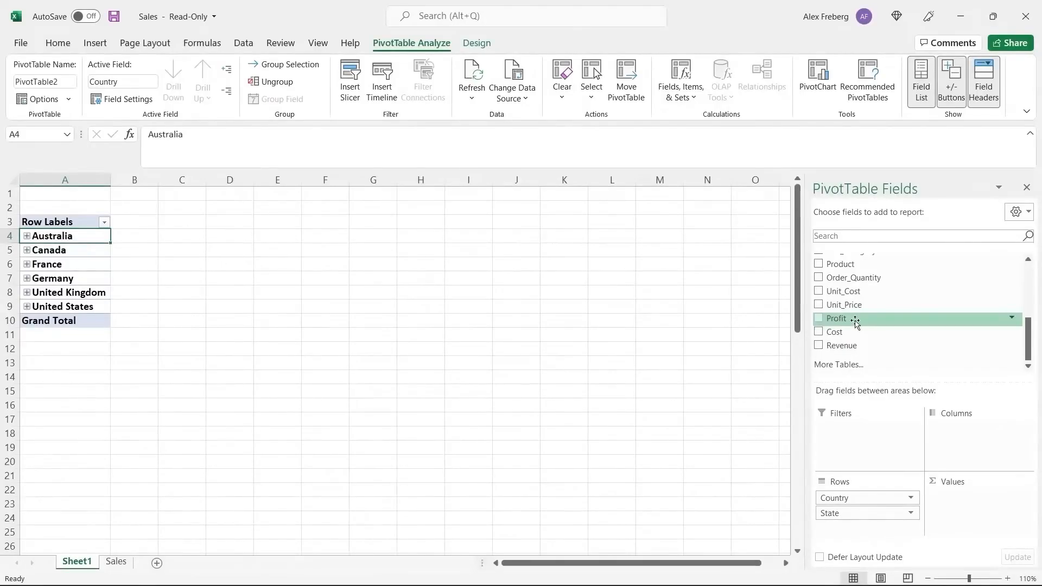
- Add Revenue to the PivotTable's values as a sum and check the revenue by state within Australia, leaving Australia collapsed
drag(864, 346, 980, 510)
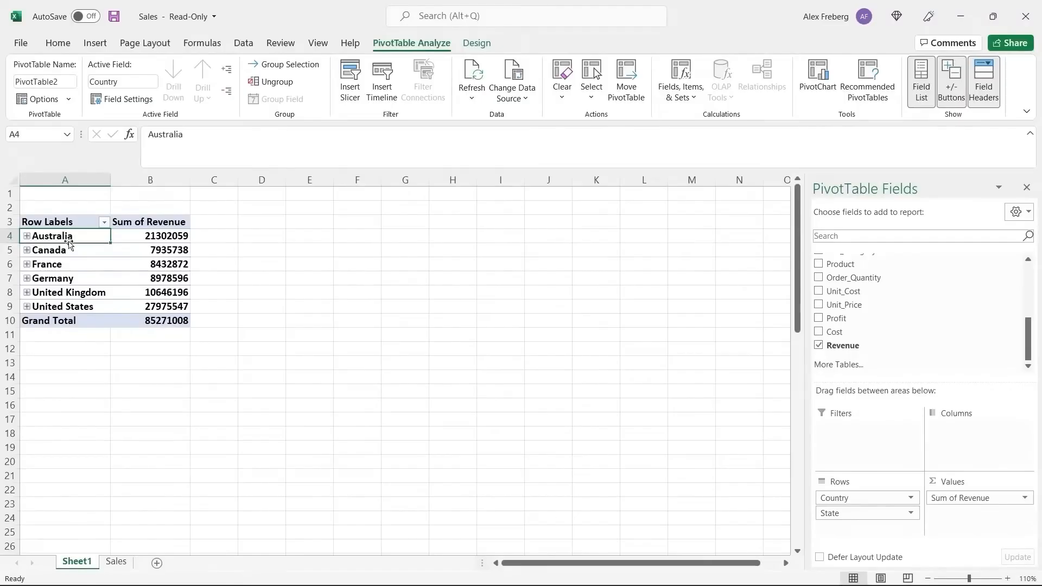
click(27, 236)
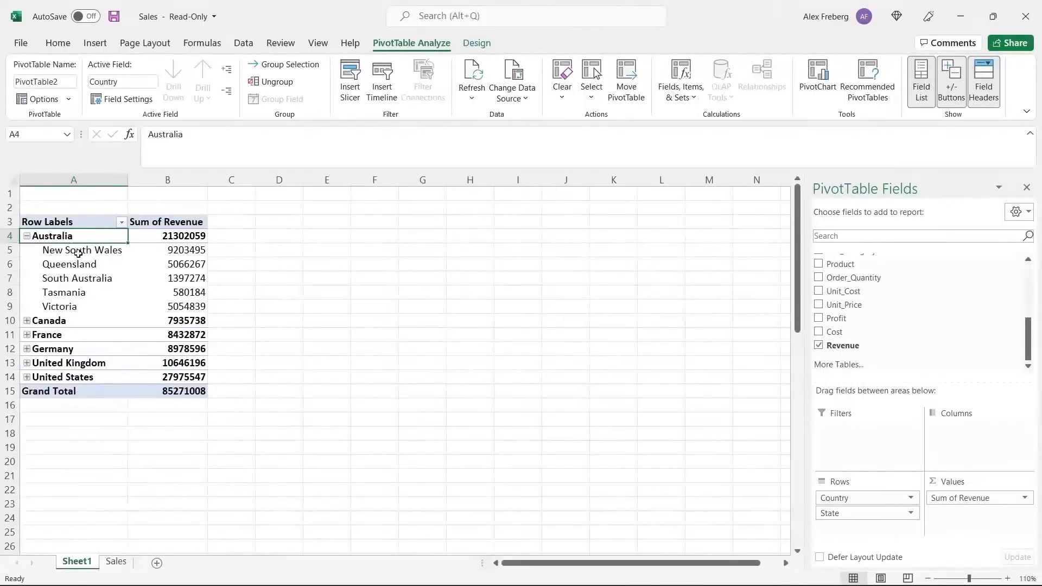
click(168, 252)
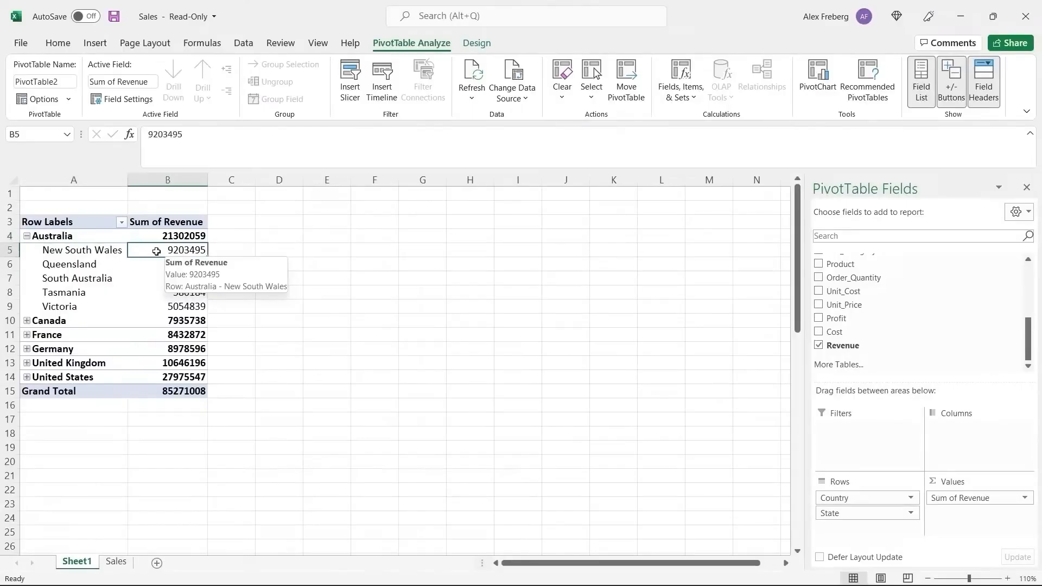
click(93, 264)
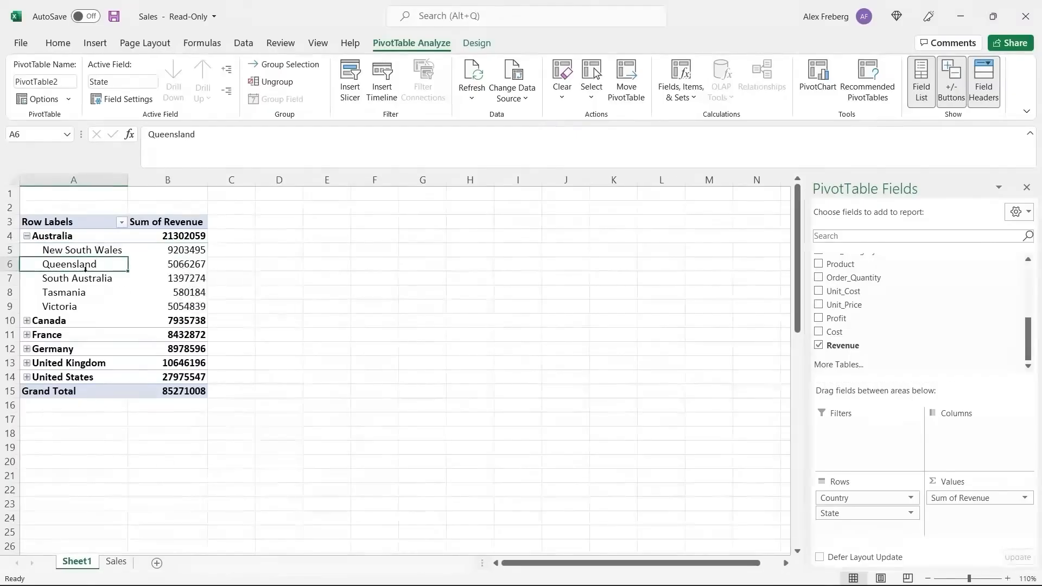
click(83, 278)
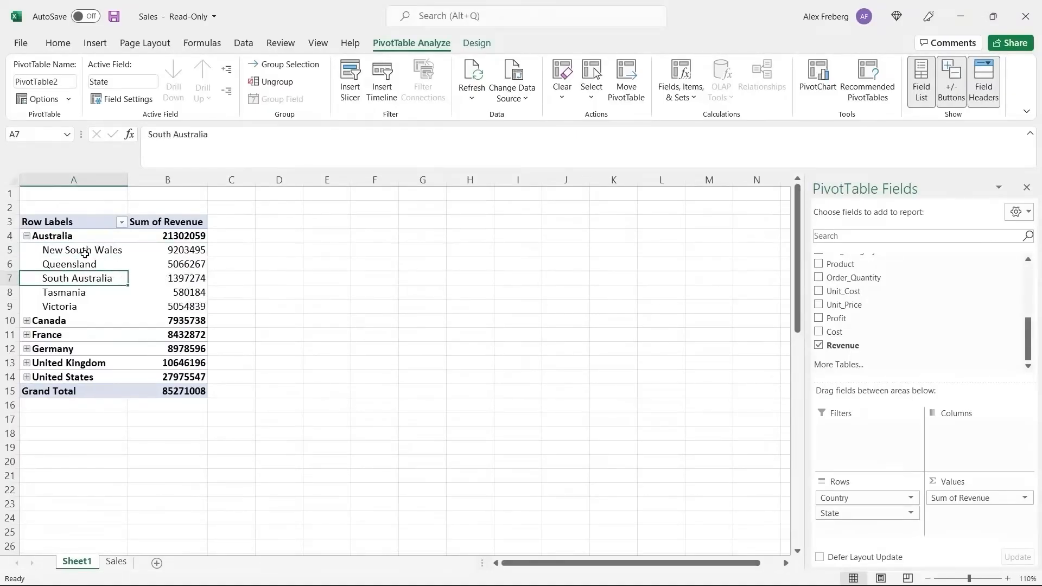
click(27, 237)
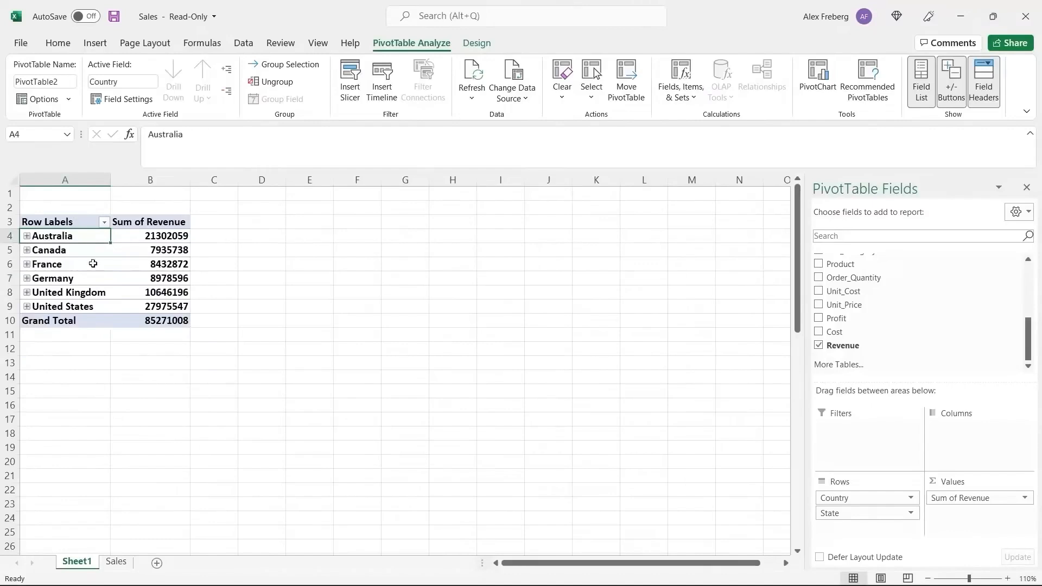
- Go through Australia's state rows from New South Wales to Victoria, collapse Australia and expand Canada to view revenue by province
click(27, 236)
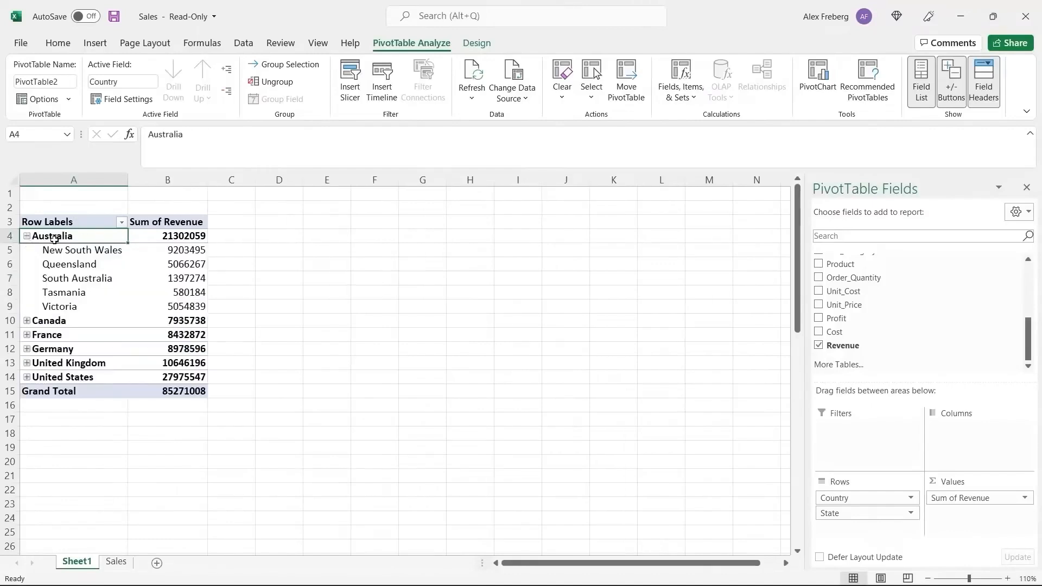
click(64, 252)
click(66, 264)
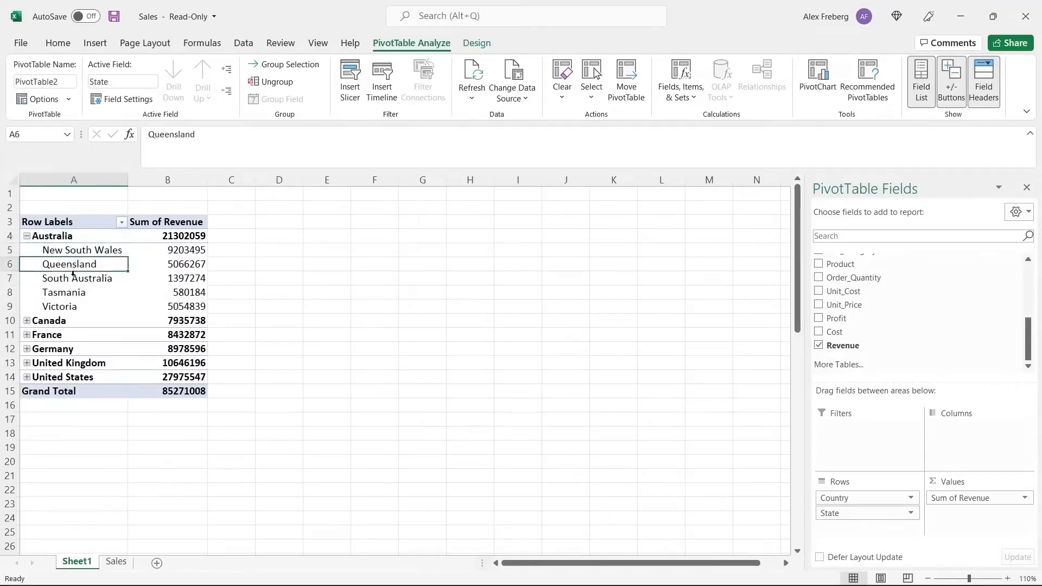
click(74, 276)
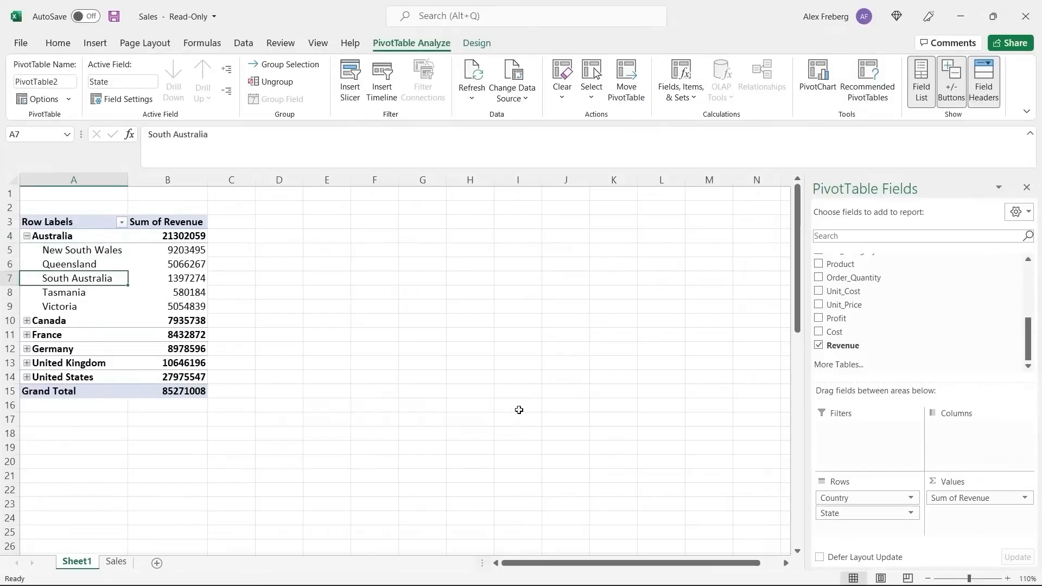
click(98, 292)
click(89, 308)
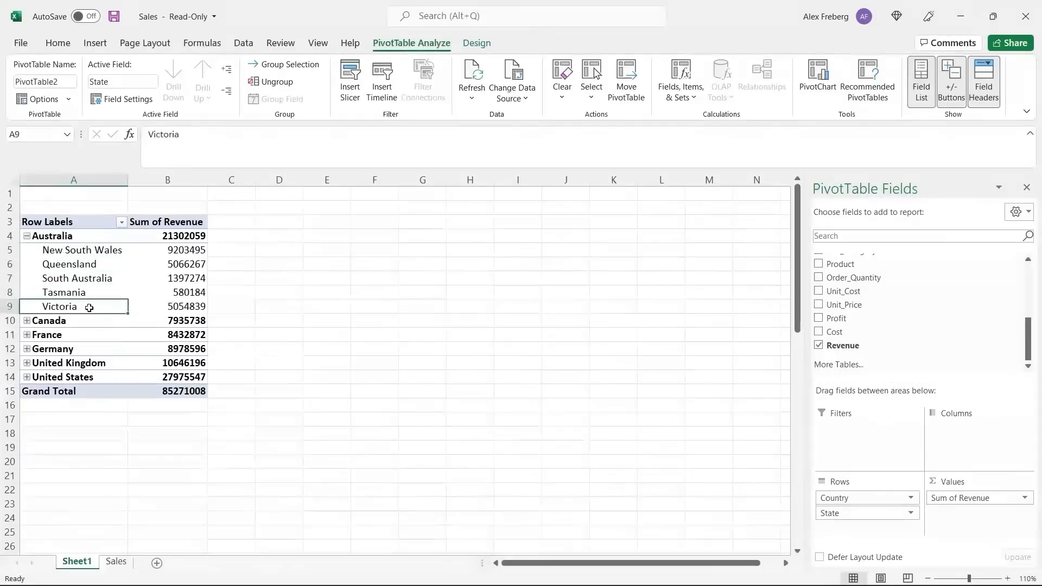
click(27, 237)
click(27, 250)
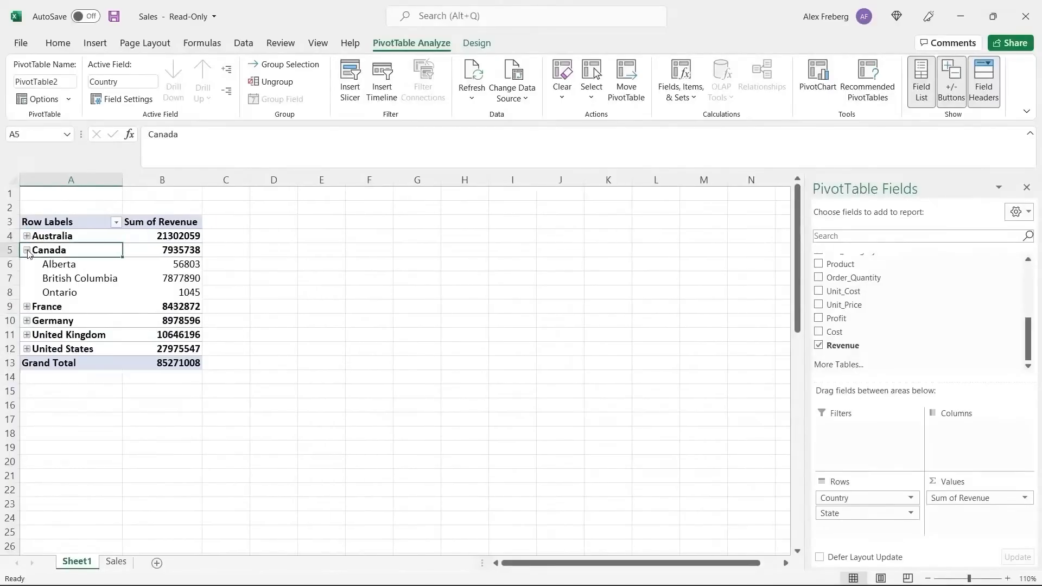
- Expand France to view revenue by state, then collapse France and Canada back to their country rows
click(27, 307)
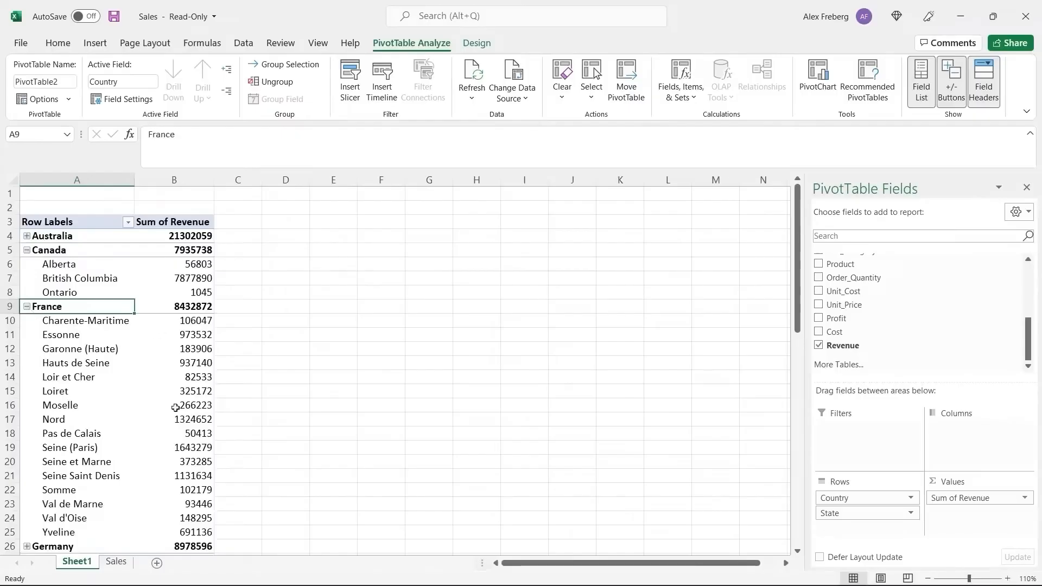
click(27, 306)
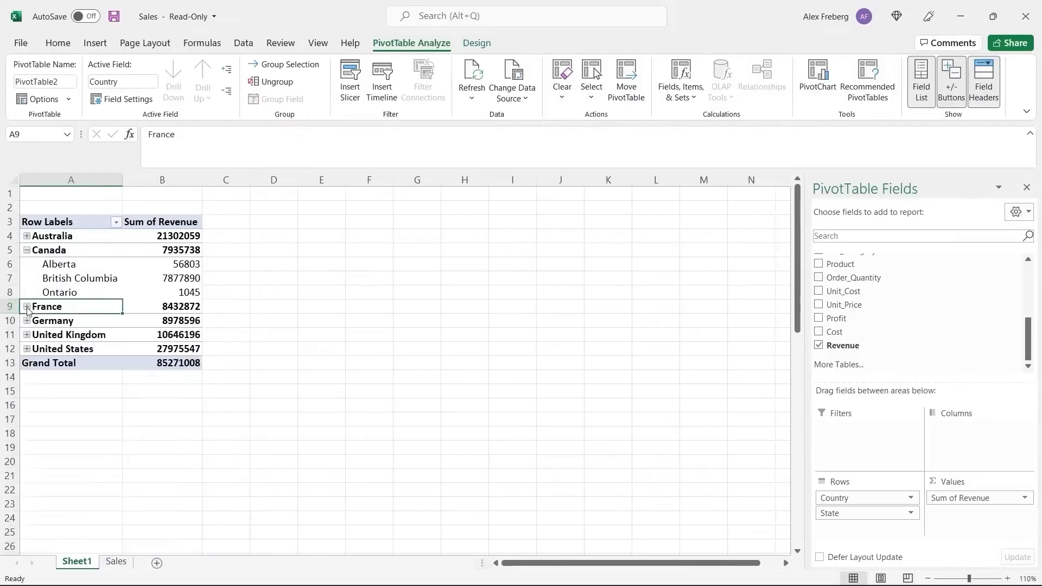
click(27, 251)
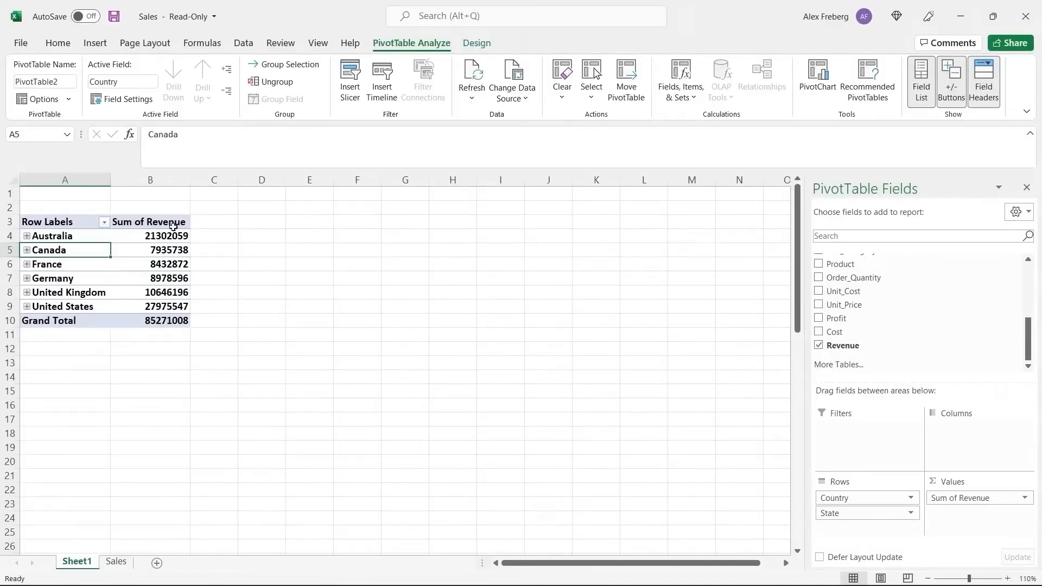
- Format the Sum of Revenue values, including the grand total, as Currency with no decimal places
mouse_move(148, 238)
drag(166, 236, 169, 320)
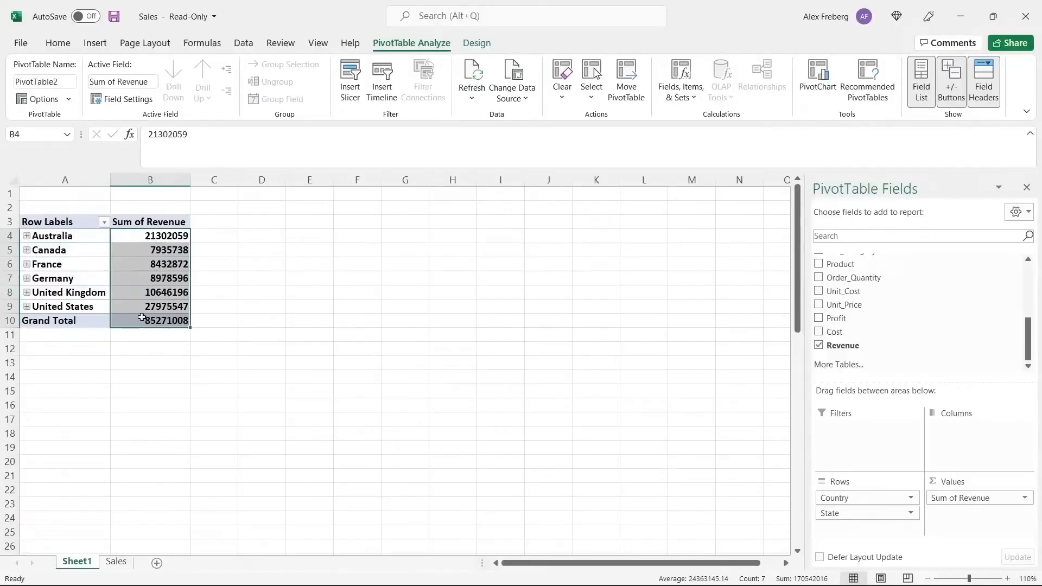
click(58, 43)
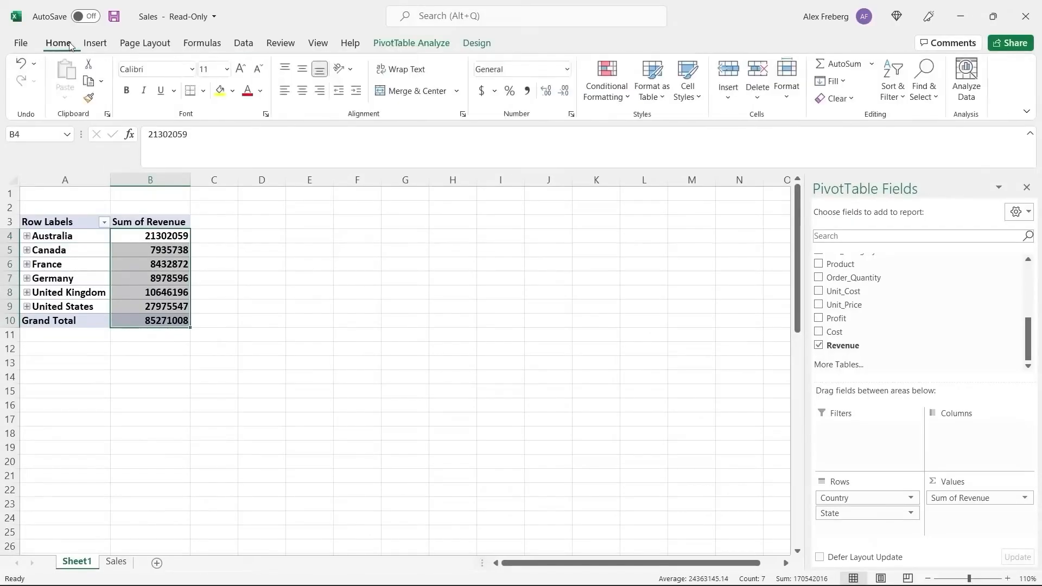
click(567, 70)
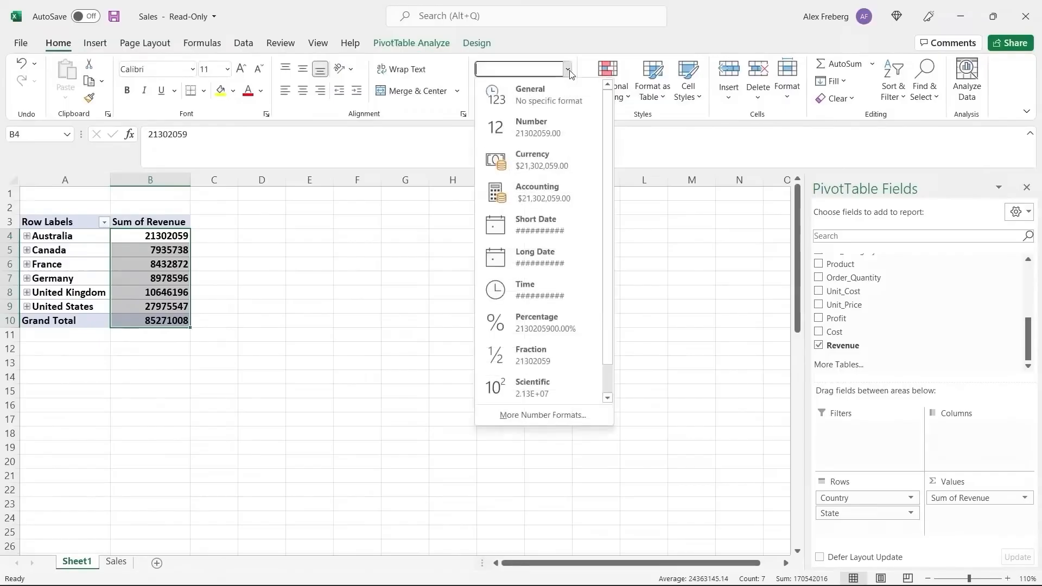
click(557, 164)
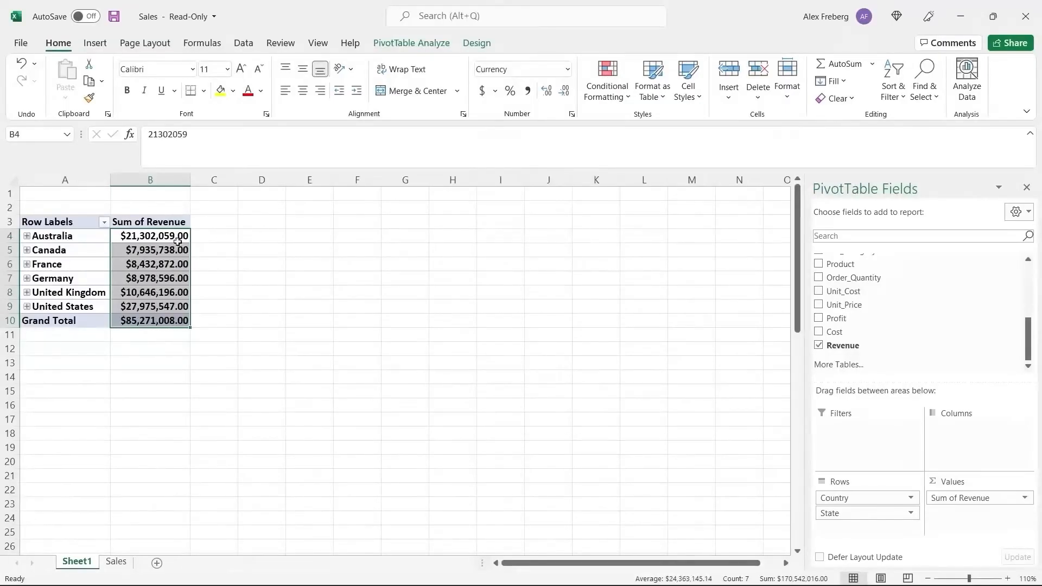
click(564, 94)
click(565, 93)
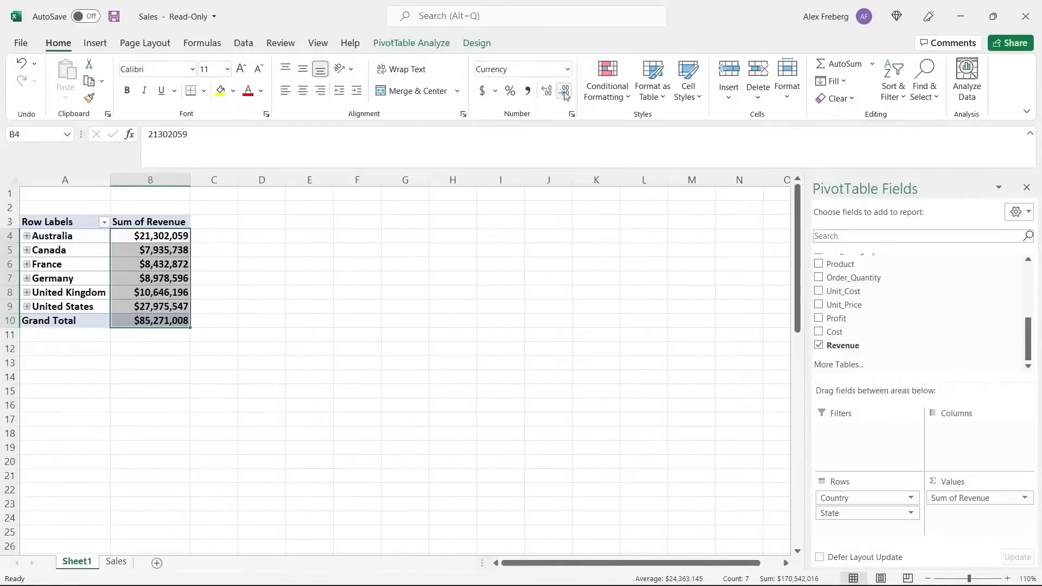
click(230, 281)
click(170, 251)
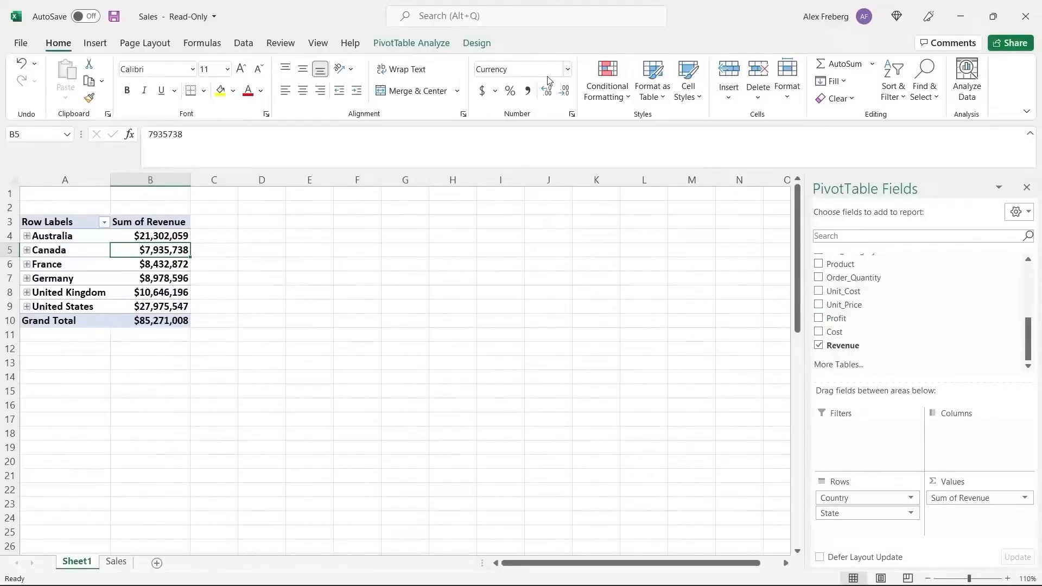
- Open the value field settings for Sum of Revenue and enter the custom name "Revenue Per Country", keeping Sum as the calculation
click(495, 91)
click(1026, 498)
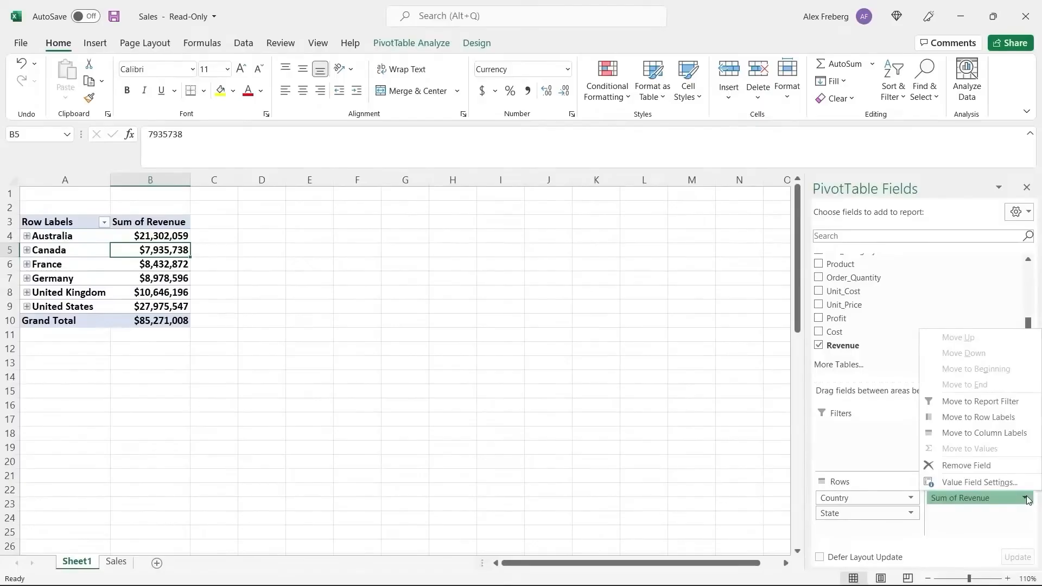
click(1008, 484)
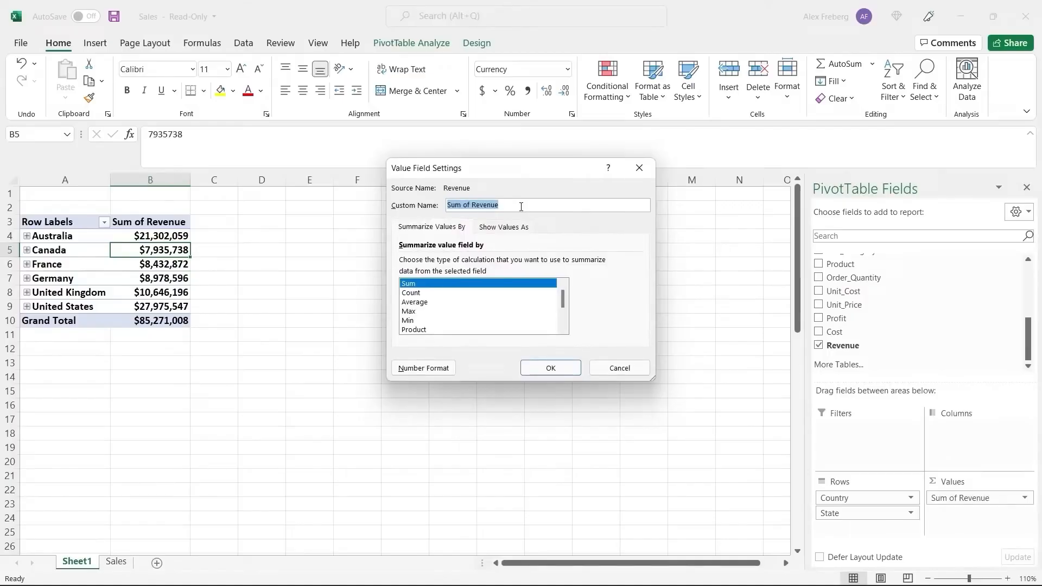
text(Revnue)
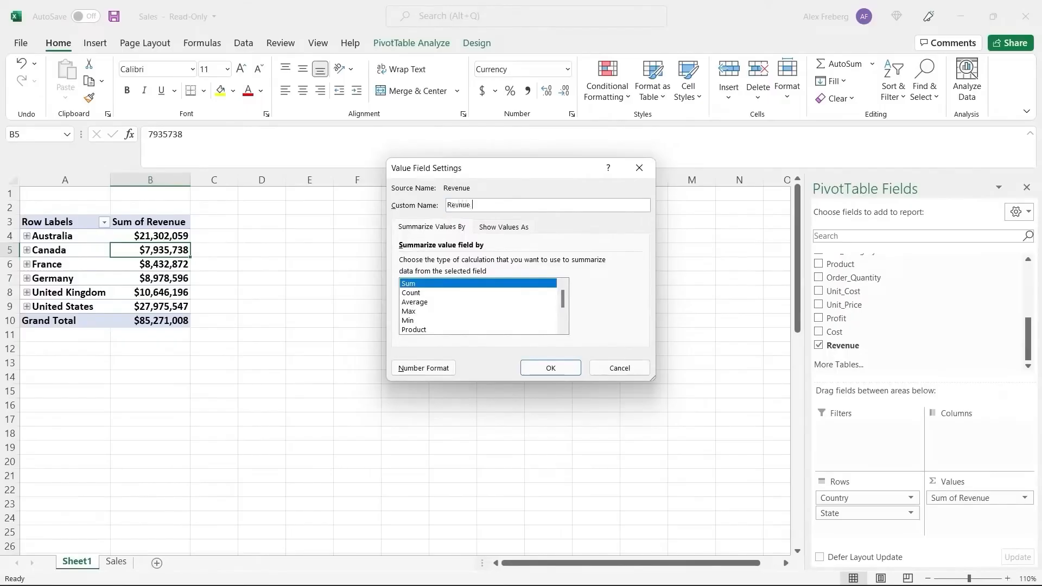
key(BackSpace)
key(BackSpace)
text(untry)
mouse_move(564, 300)
mouse_down()
mouse_move(563, 312)
mouse_move(564, 288)
mouse_move(564, 312)
mouse_move(565, 293)
mouse_up()
mouse_move(565, 298)
mouse_down()
mouse_move(565, 321)
mouse_move(568, 294)
mouse_up()
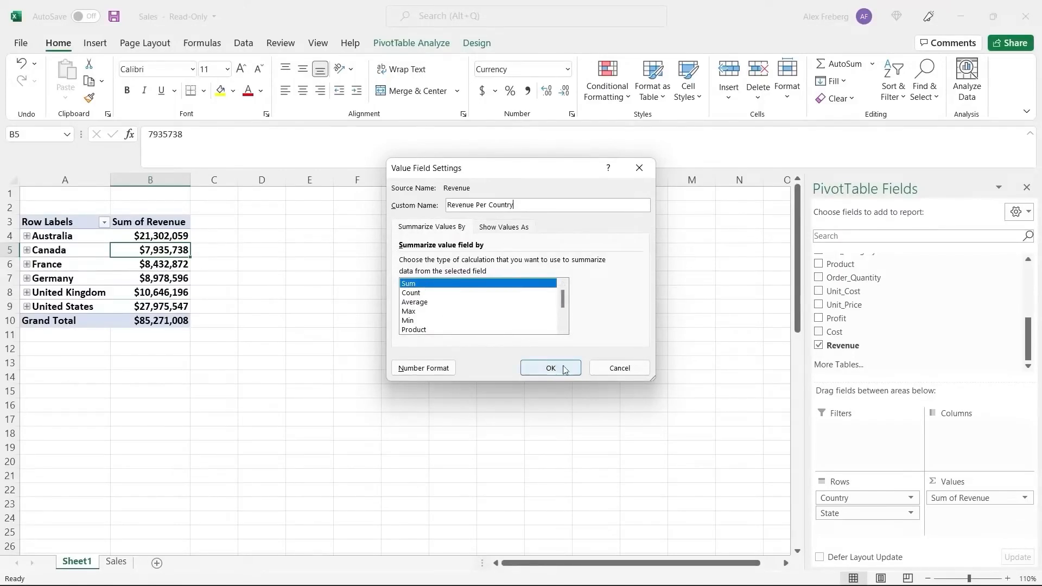
- Show the revenue values as % of Grand Total, apply the field settings and compare the countries' shares
click(524, 228)
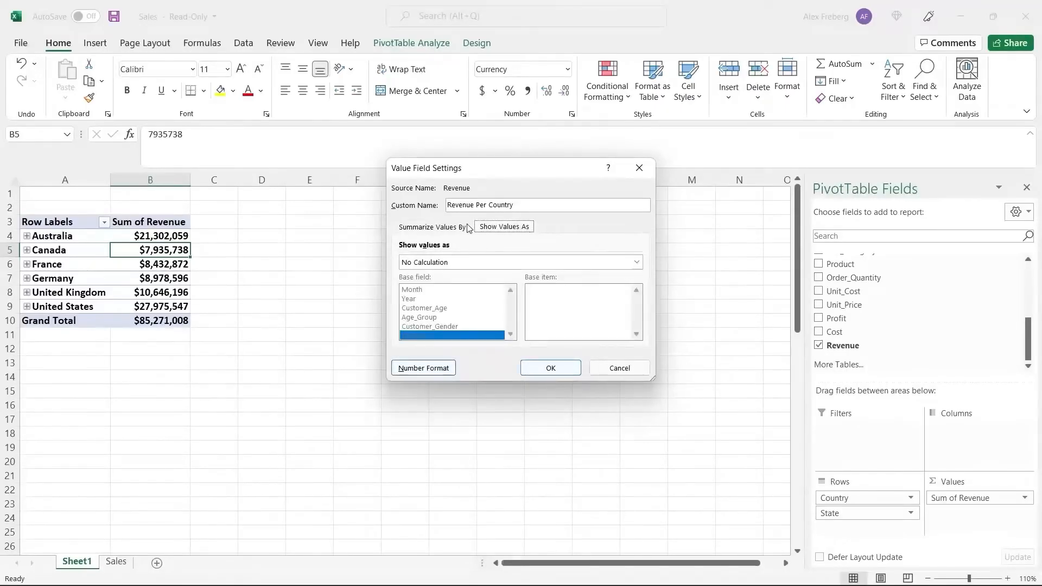
click(508, 263)
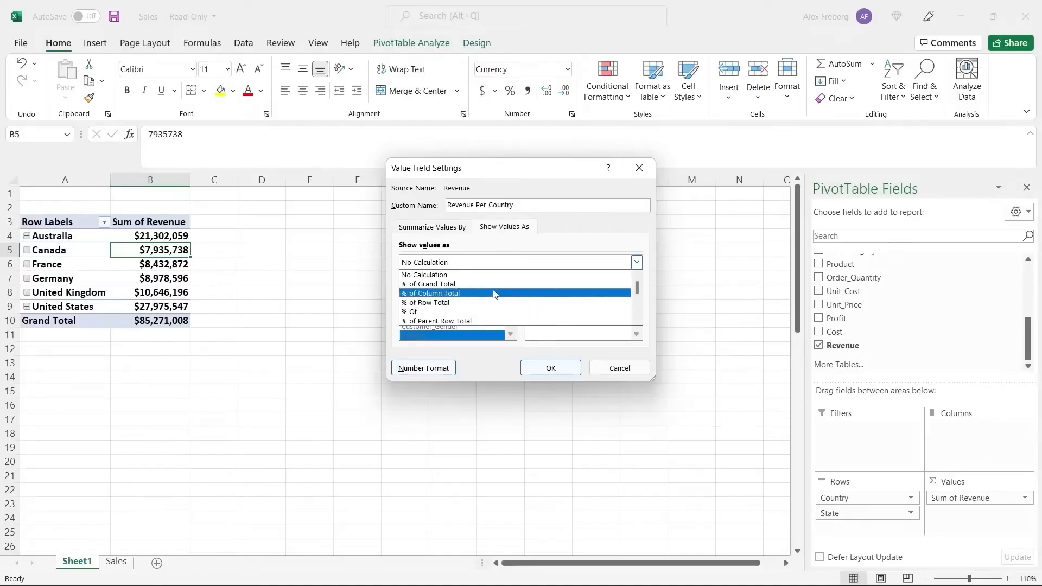
click(499, 285)
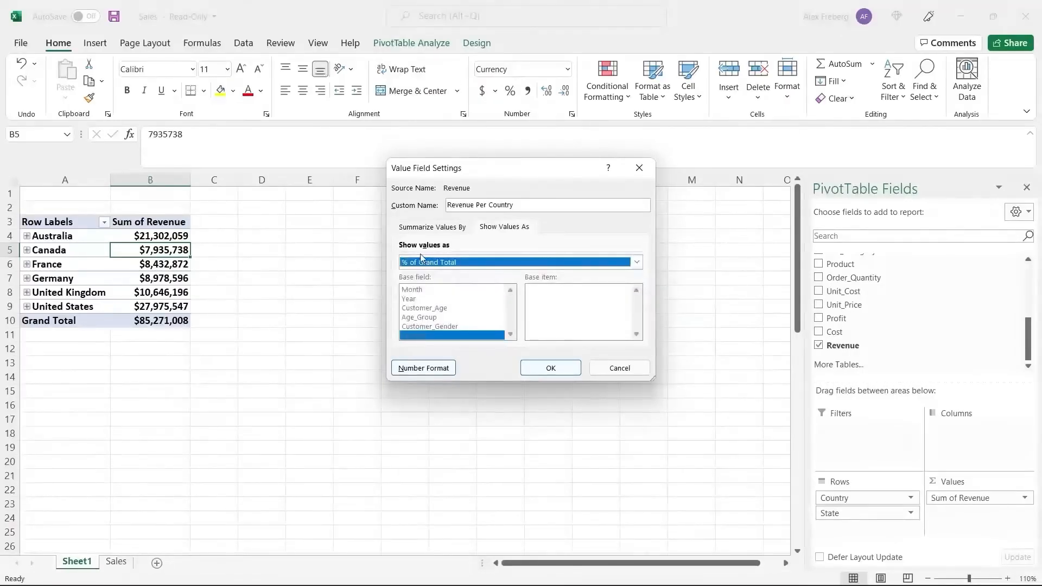
click(548, 374)
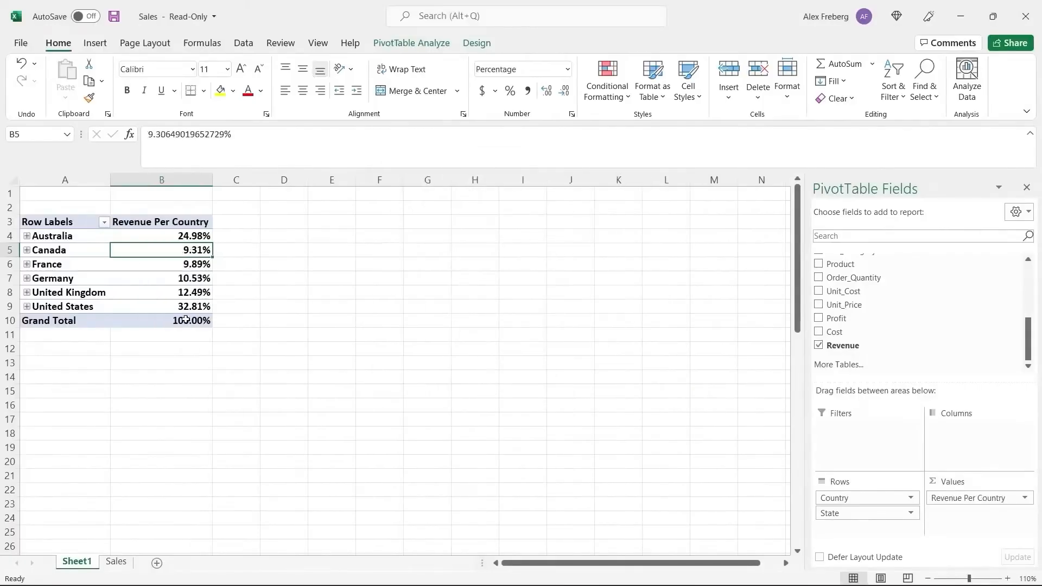
click(152, 306)
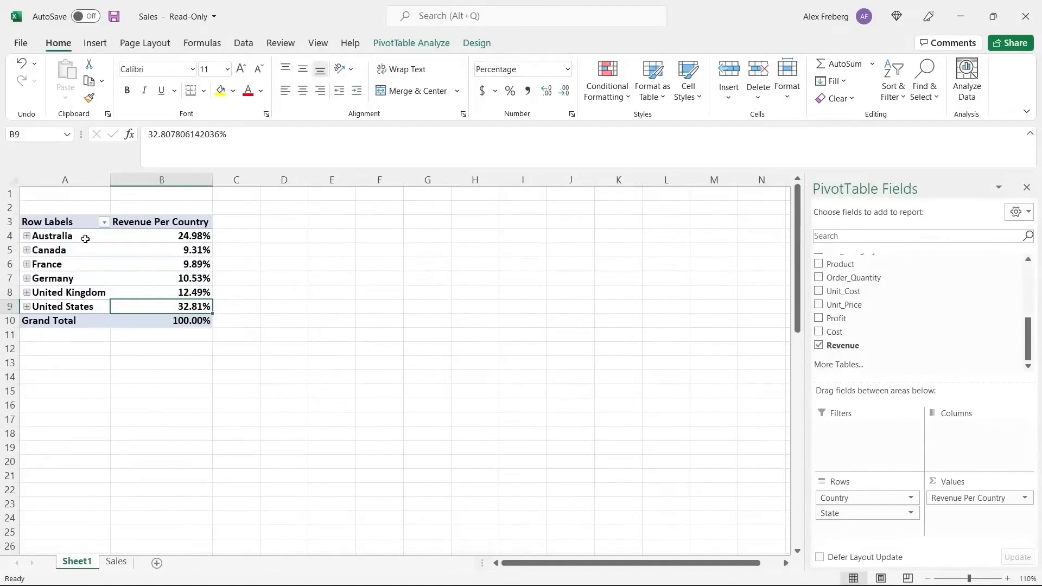
drag(85, 304, 85, 239)
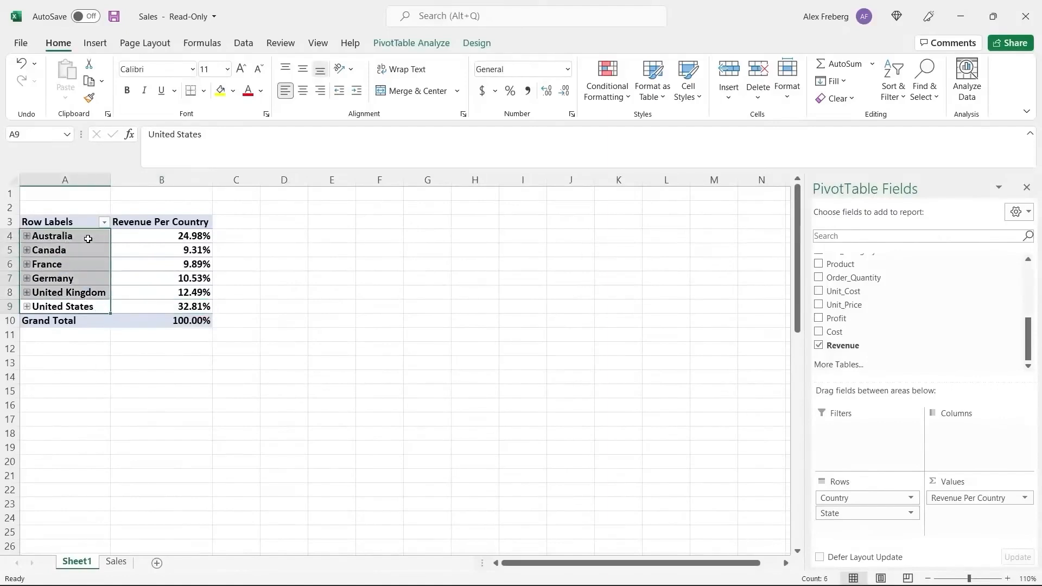
click(151, 233)
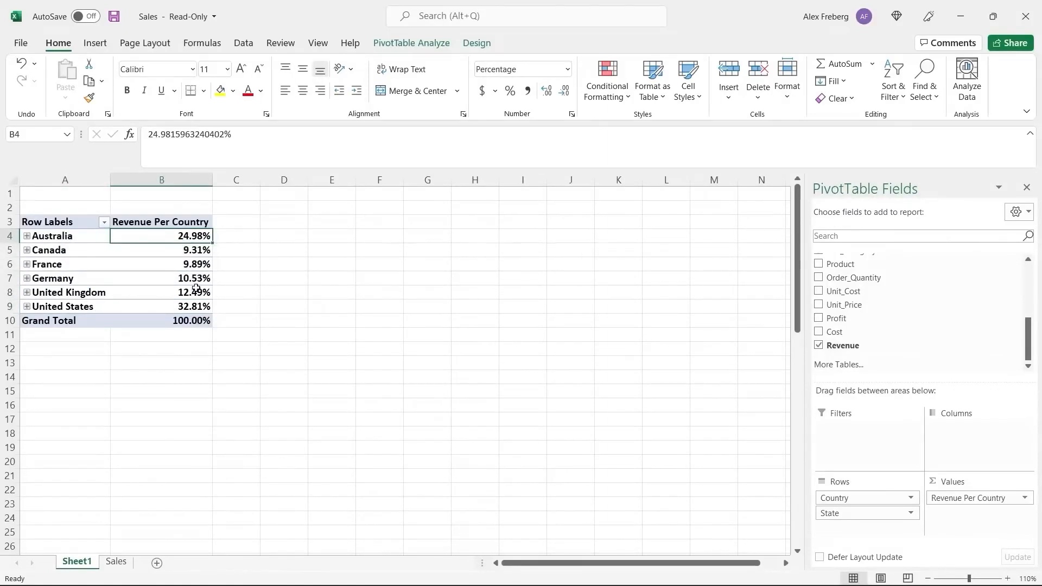
click(264, 302)
- Sort the countries by Revenue Per Country from largest to smallest
click(175, 237)
mouse_move(172, 238)
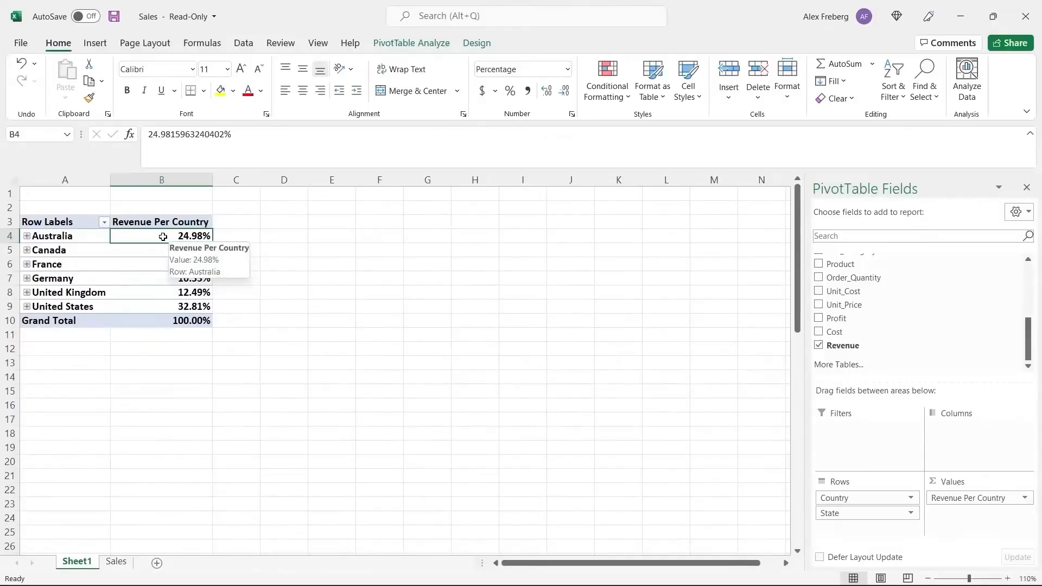
right_click(164, 240)
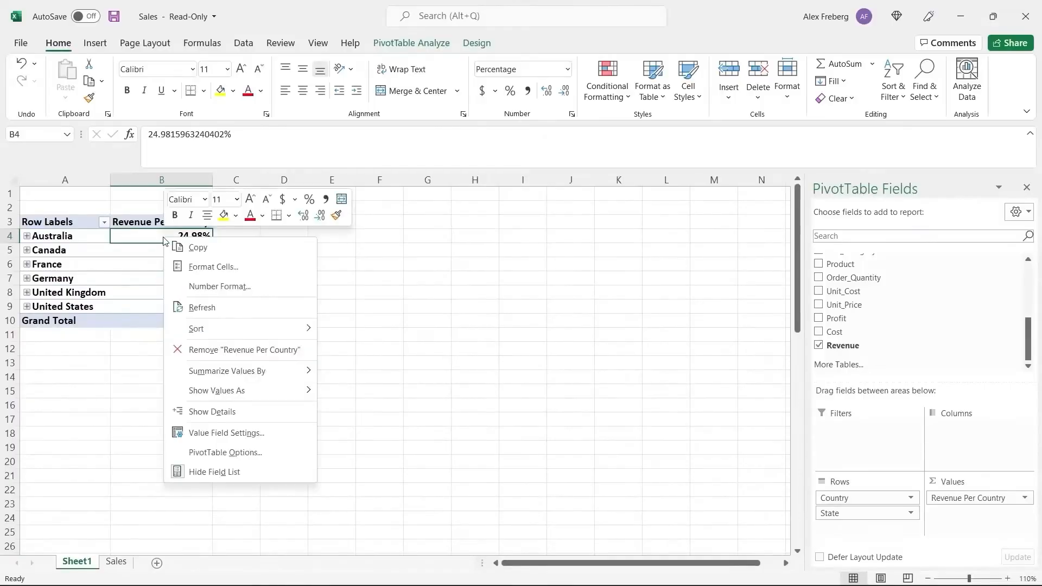
mouse_move(249, 329)
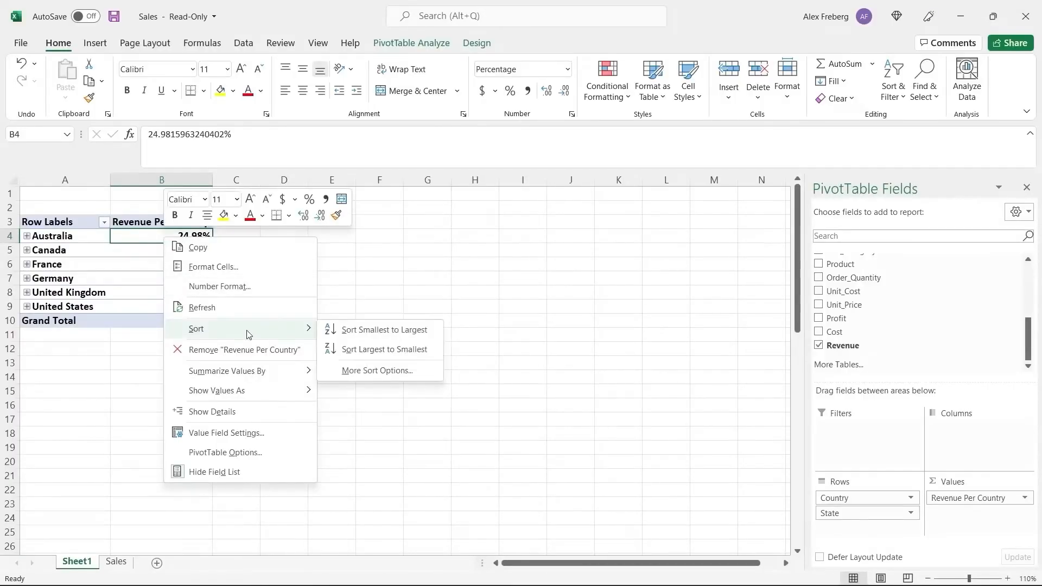
click(389, 351)
drag(51, 234, 153, 233)
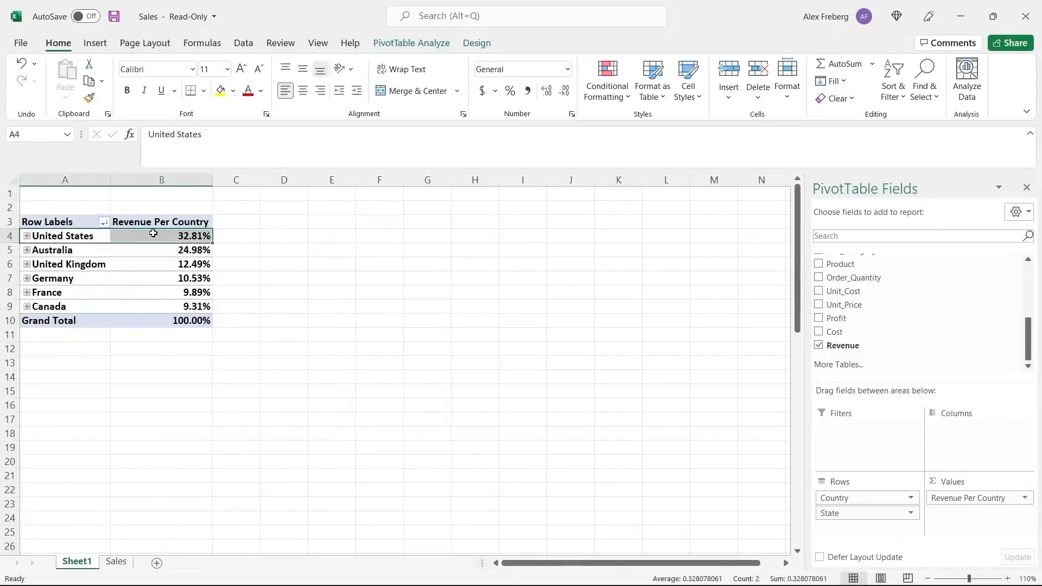
- Expand the United States and sort its states by Revenue Per Country from largest to smallest
click(27, 237)
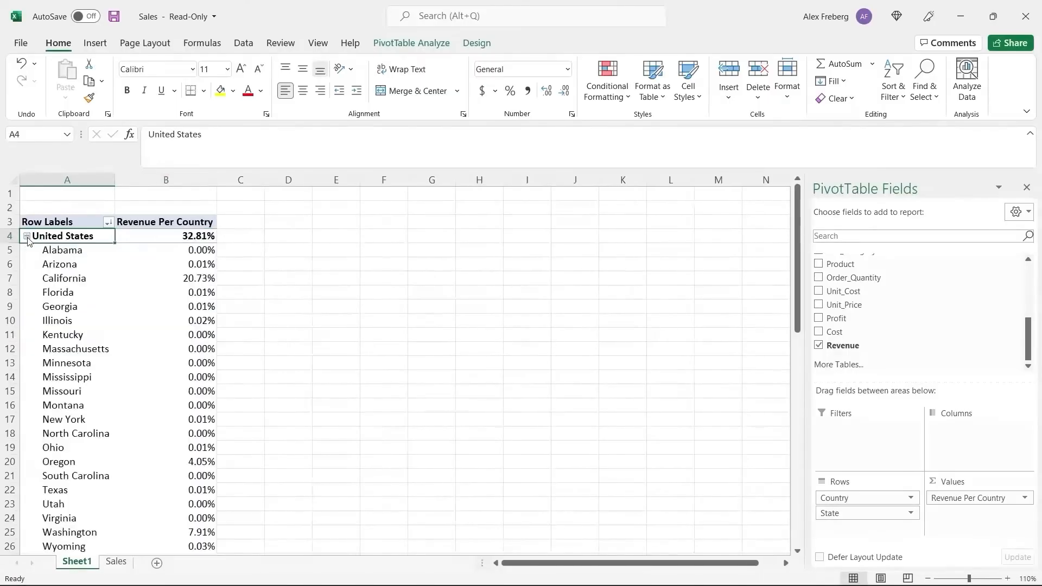
right_click(178, 249)
mouse_move(282, 347)
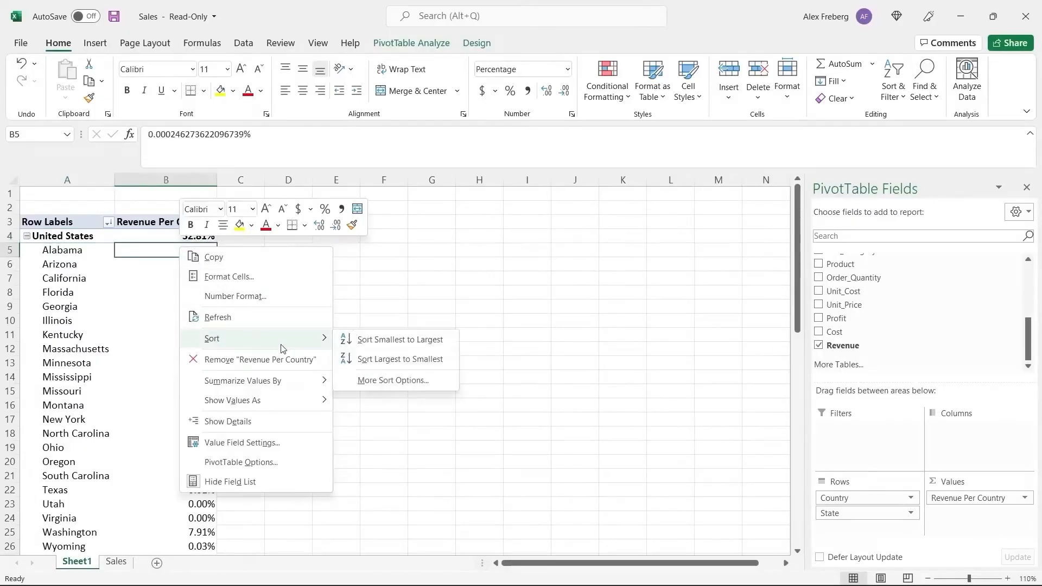
click(383, 359)
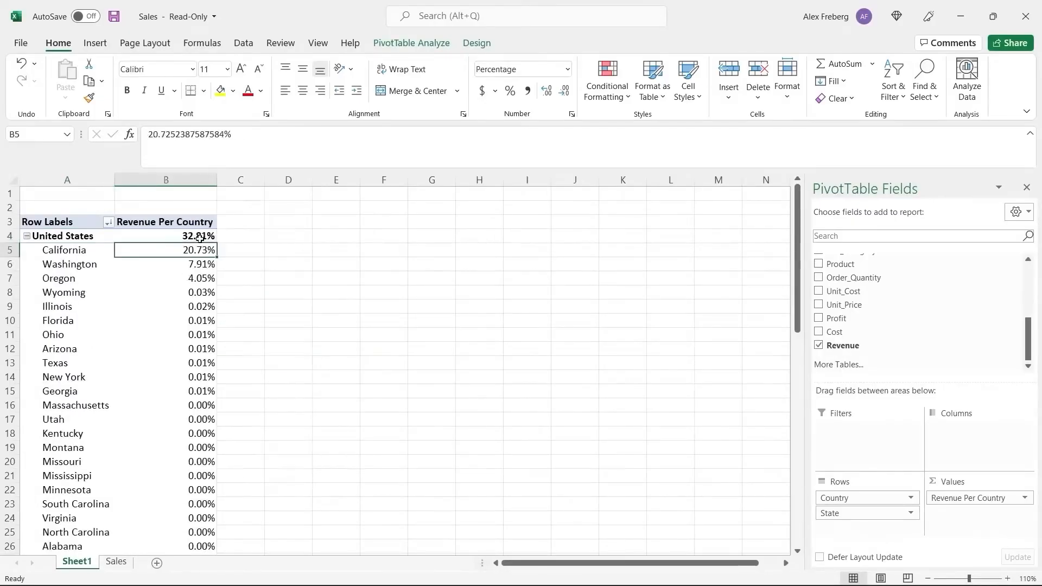
click(86, 251)
click(146, 251)
- Undo the state and country sorts, the United States expansion and the value field settings changes
key(ctrl+z)
key(ctrl+z)
key(ctrl+z)
key(ctrl+z)
key(ctrl+z)
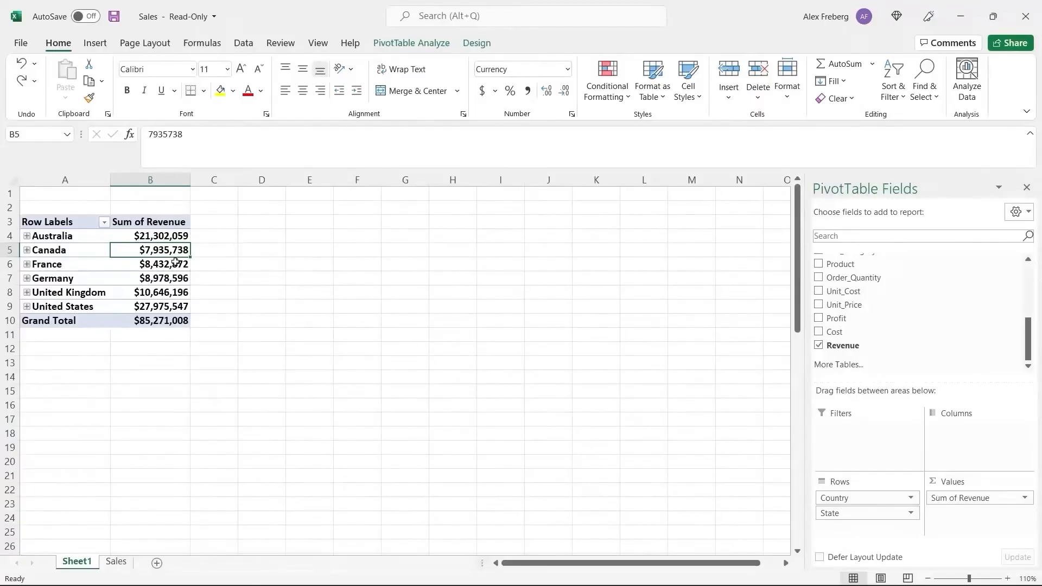
- Add Cost and Profit to the PivotTable's values as sums after Sum of Revenue
mouse_move(161, 266)
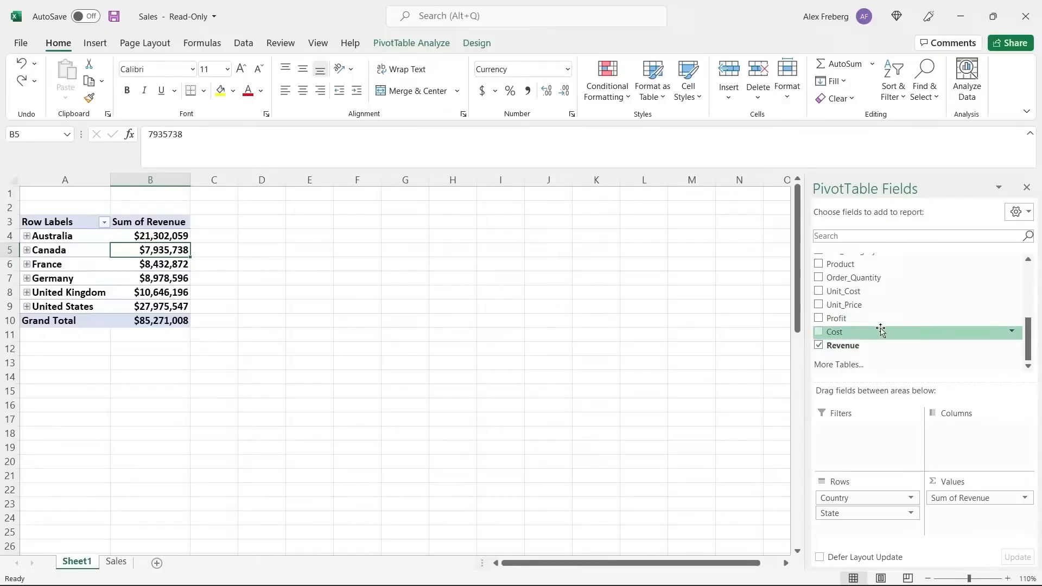
drag(874, 332, 956, 515)
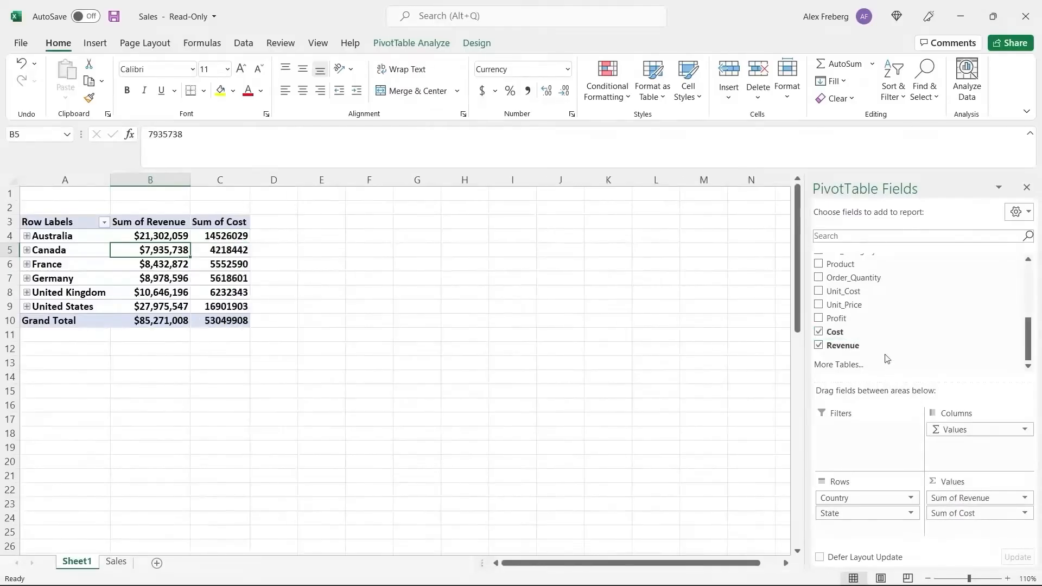
drag(865, 321, 959, 529)
- Format the Sum of Cost and Sum of Profit values, including grand totals, as Currency with no decimal places
drag(219, 235, 290, 319)
click(568, 69)
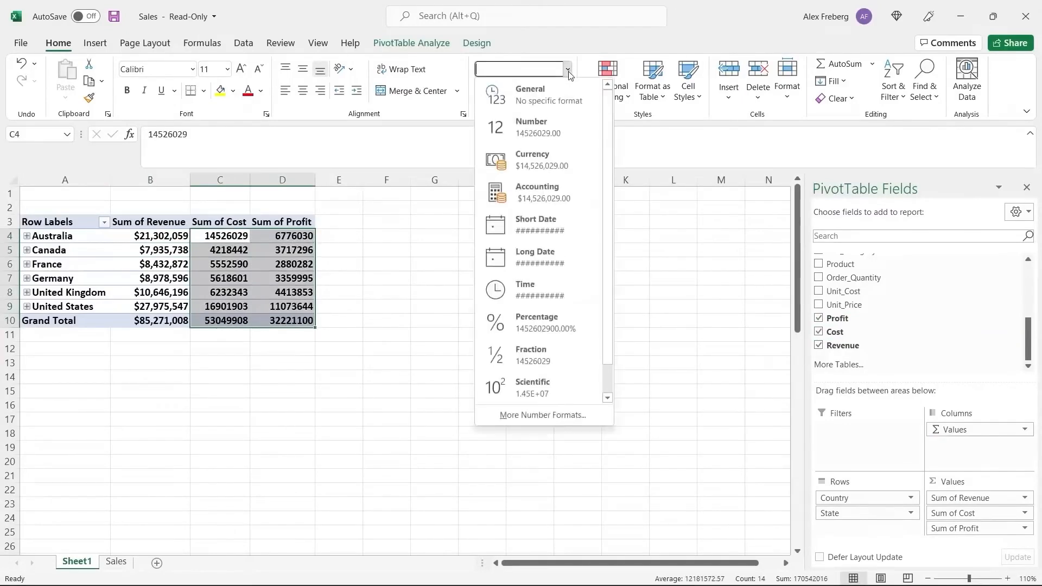
click(545, 156)
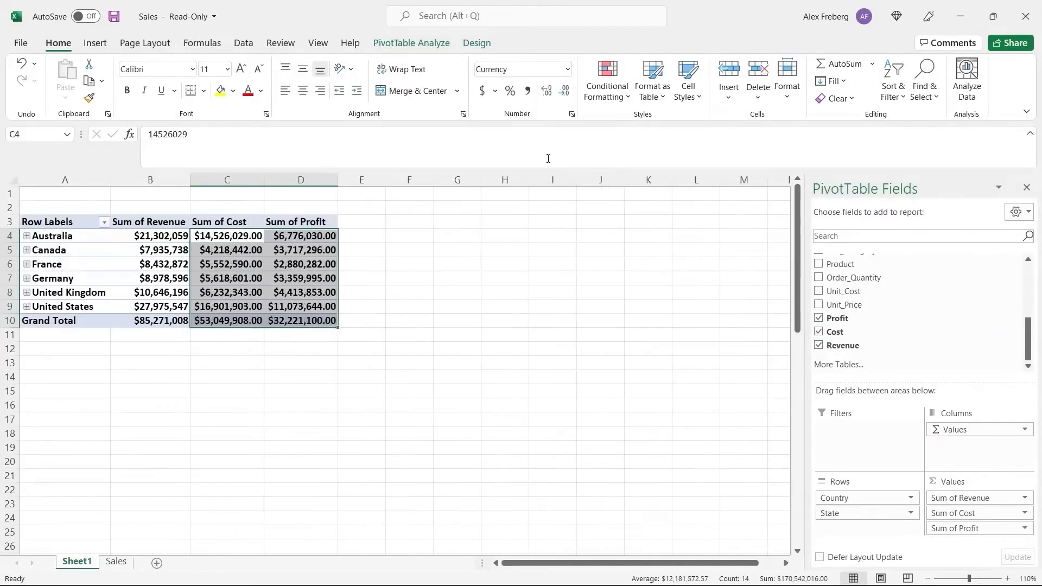
click(565, 90)
click(564, 91)
click(371, 281)
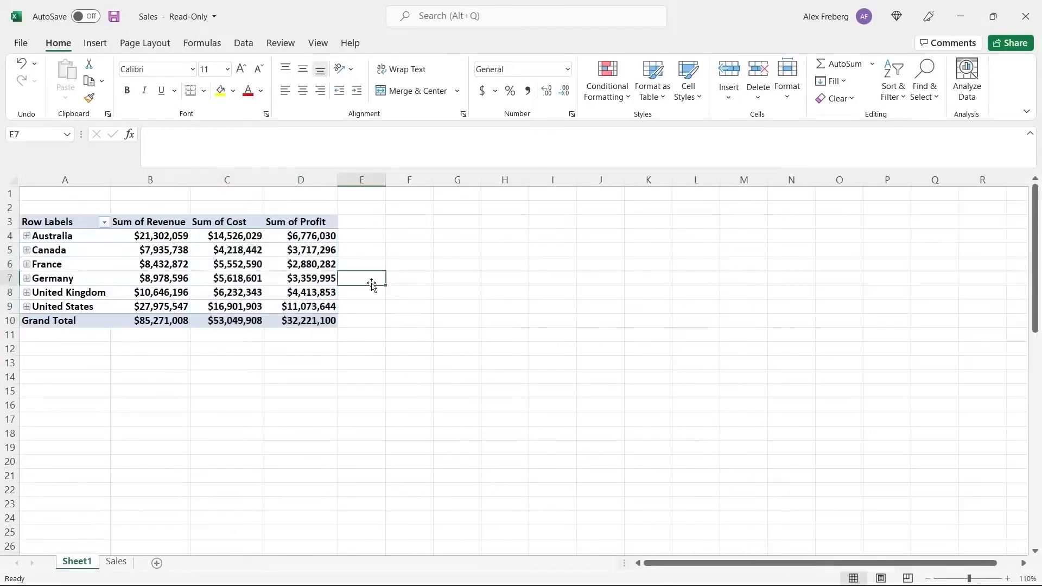
click(326, 278)
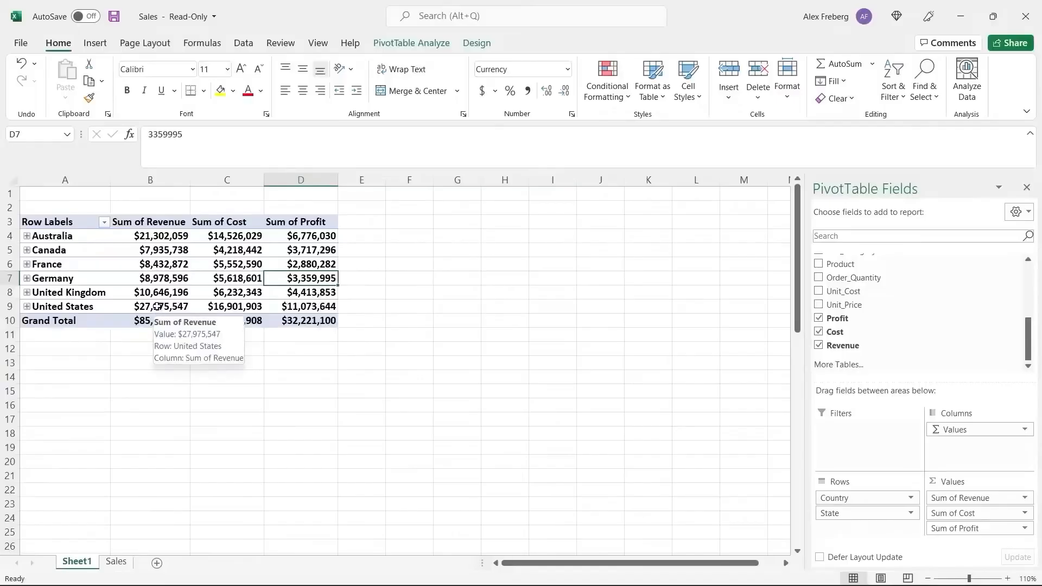
click(156, 306)
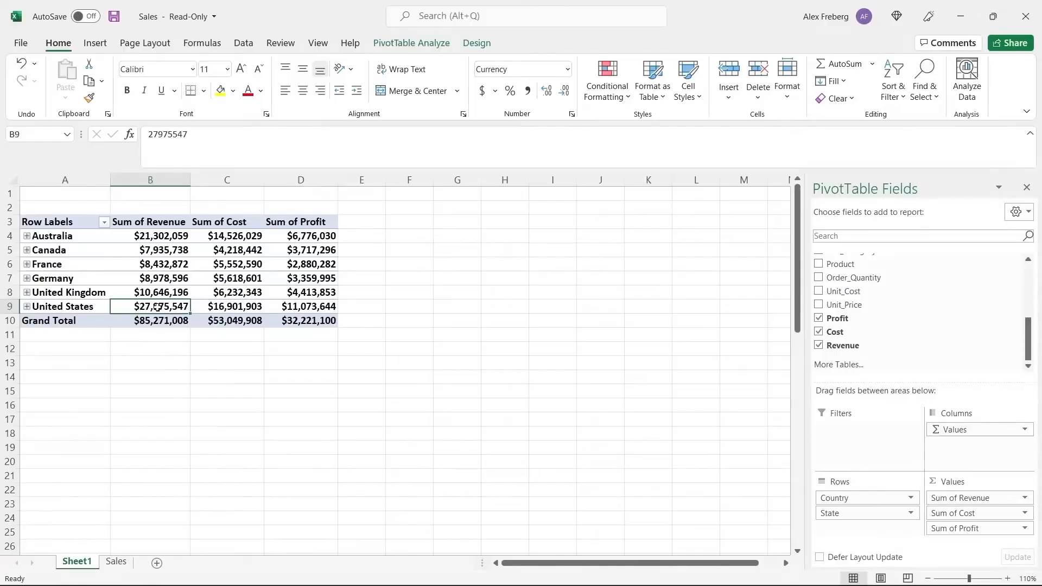
- Examine the United States row, comparing its revenue and cost with its profit
click(237, 307)
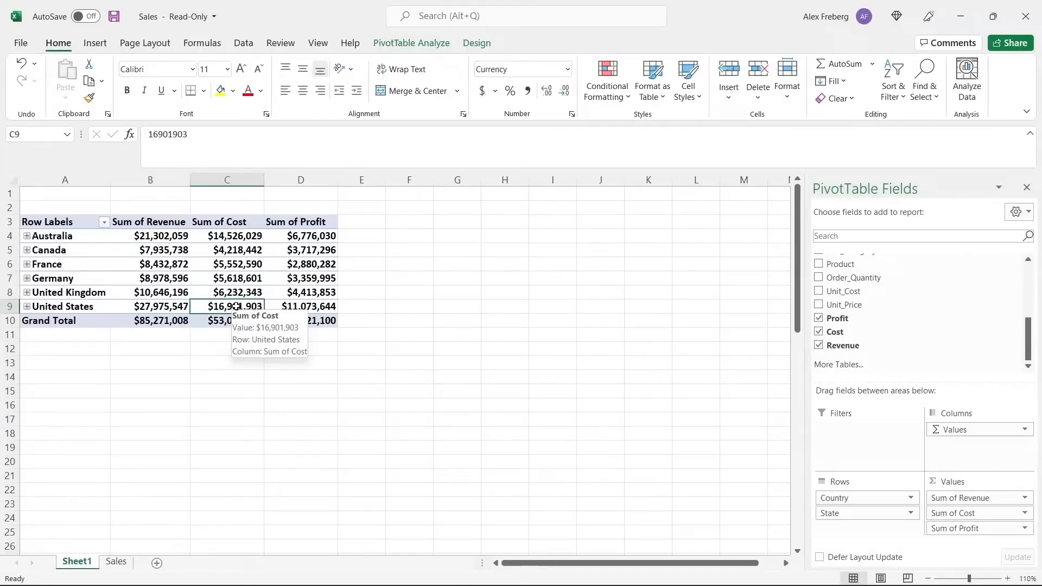
click(310, 307)
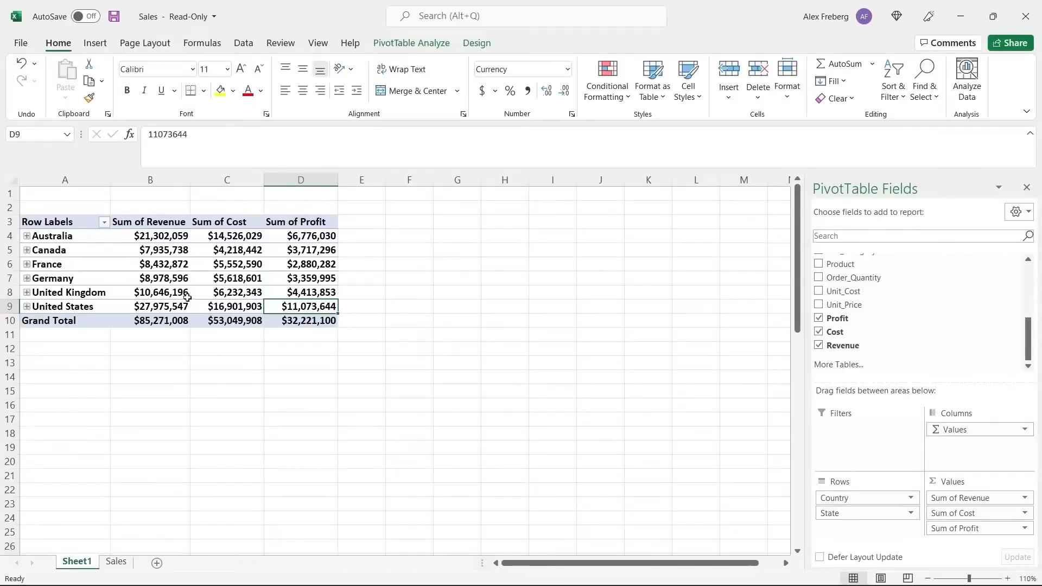
click(165, 307)
click(219, 305)
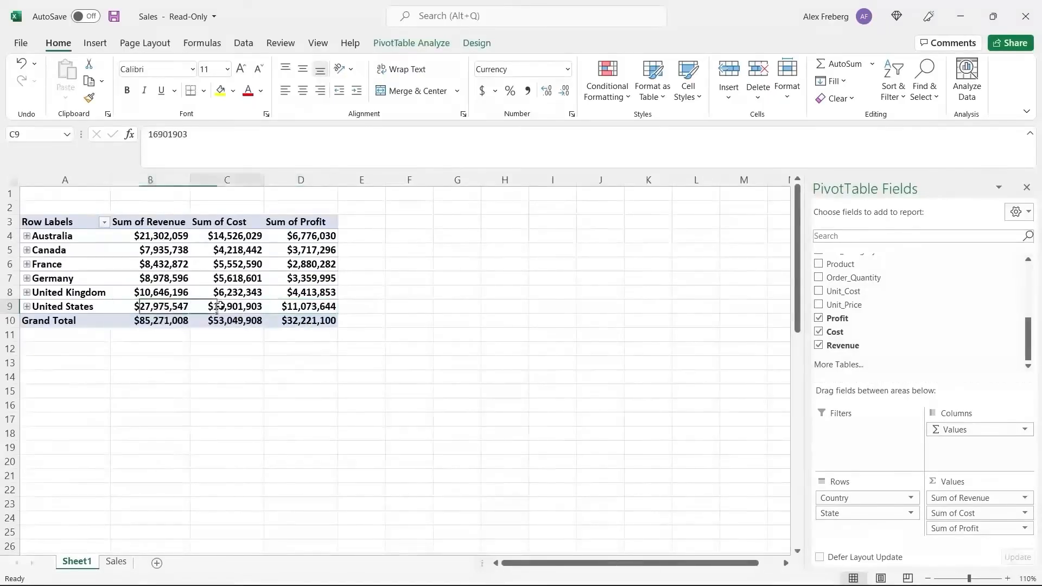
click(308, 308)
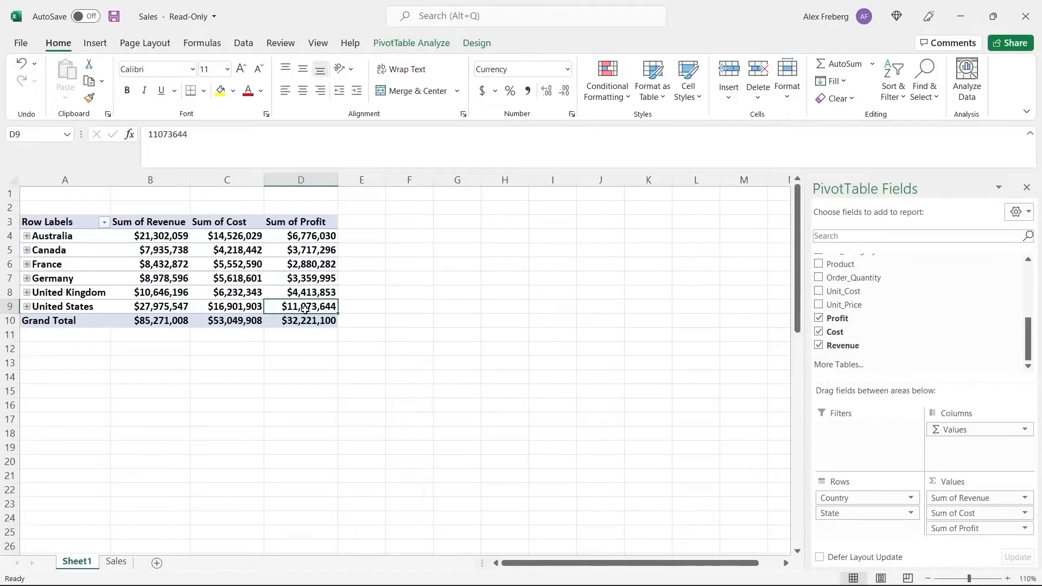
click(222, 309)
click(169, 308)
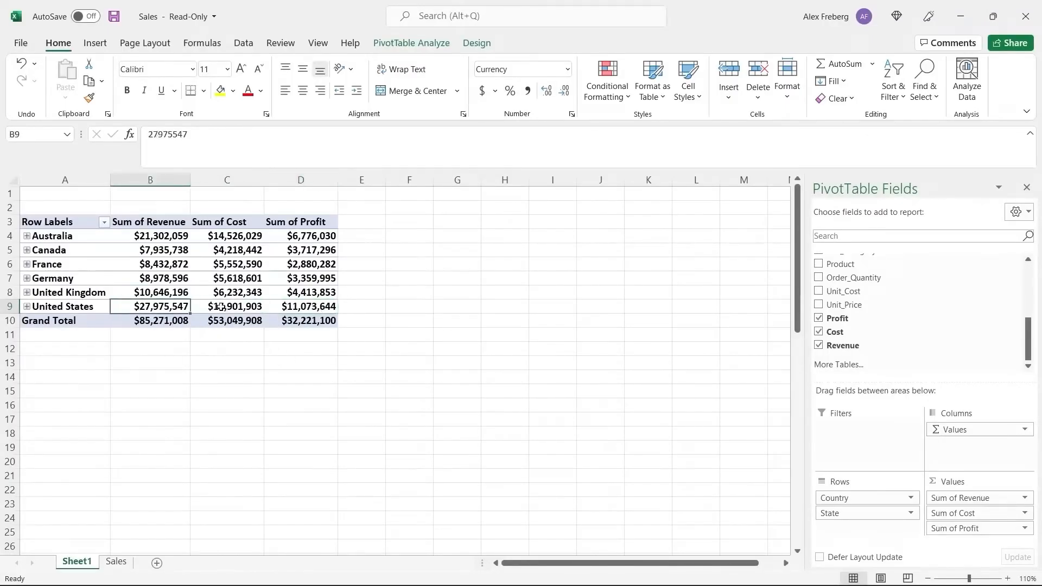
click(222, 307)
click(302, 303)
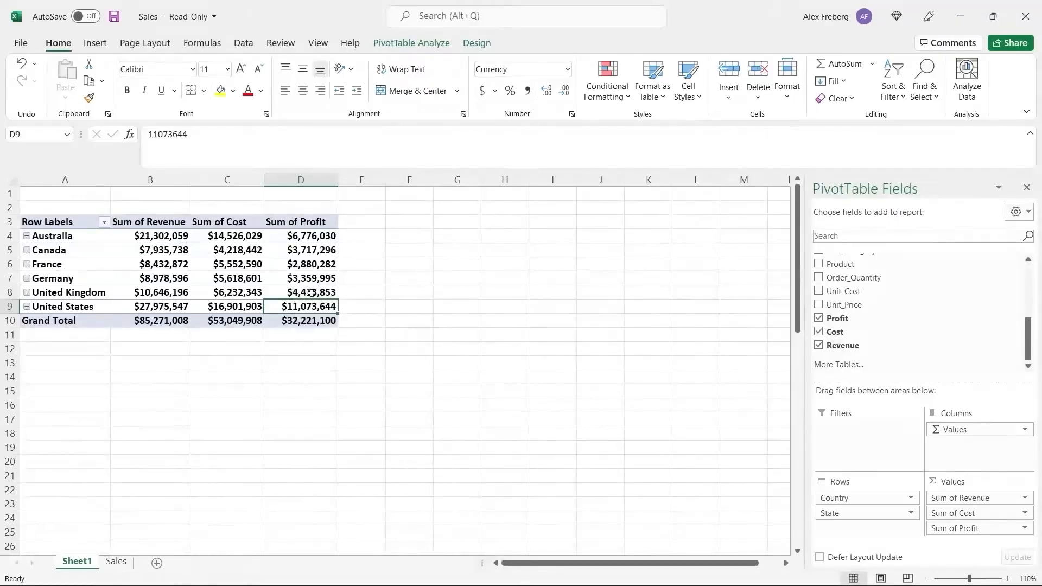
mouse_move(310, 307)
- Start a new calculated field for the PivotTable and name it CaculatedFieldDemo
click(422, 47)
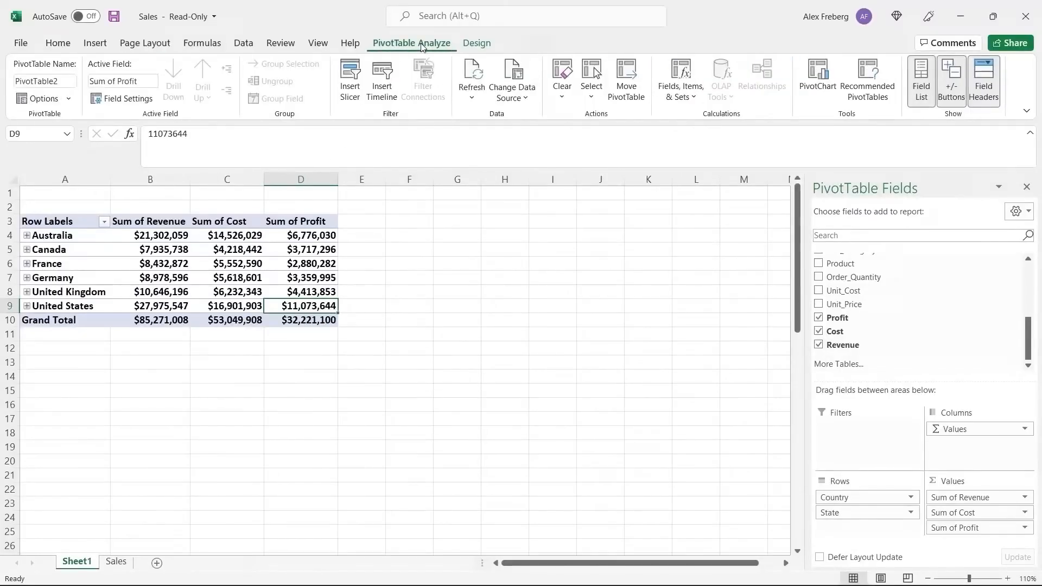
click(682, 71)
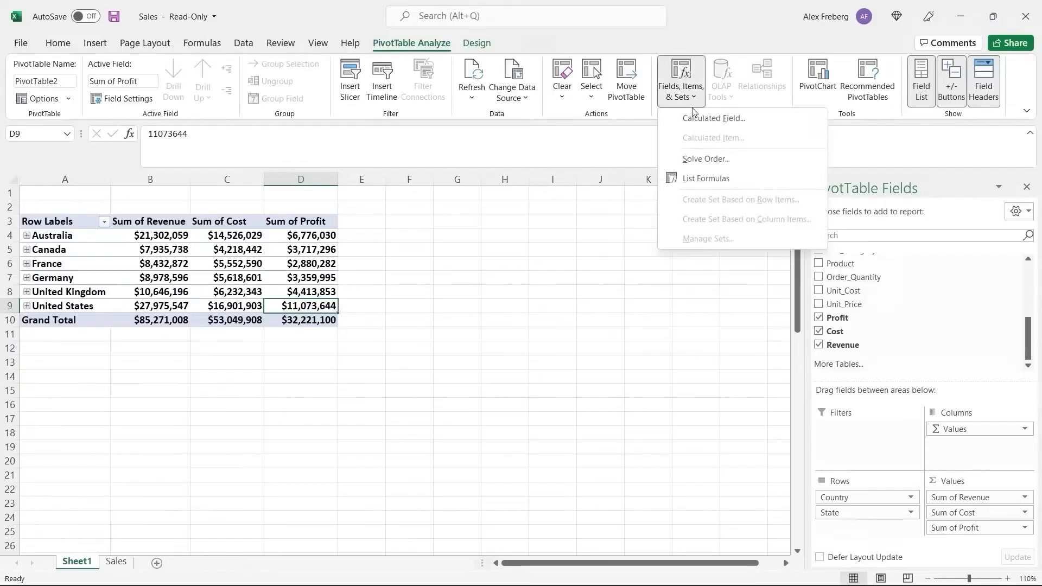
click(696, 118)
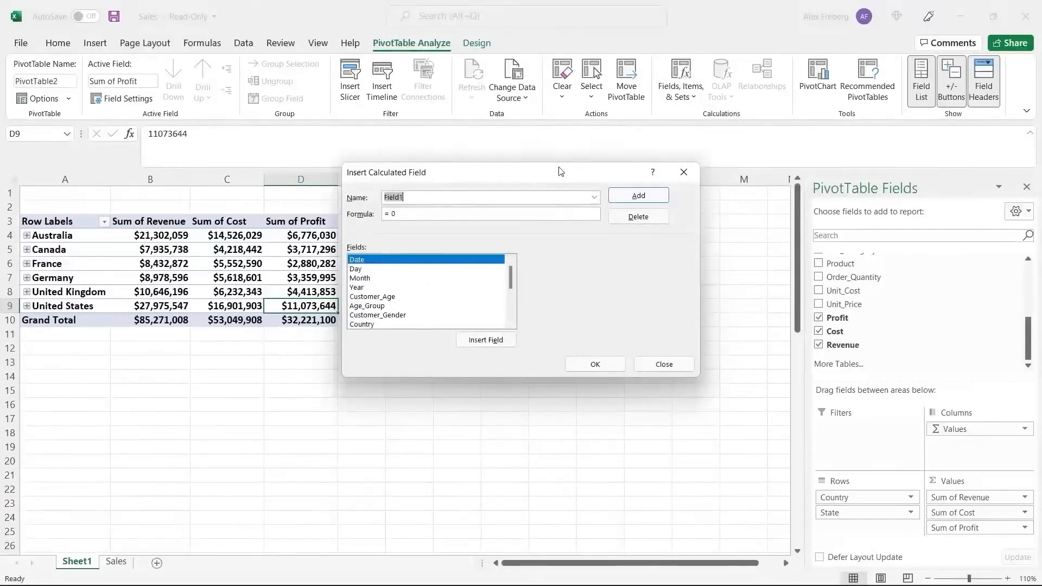
drag(561, 171, 726, 138)
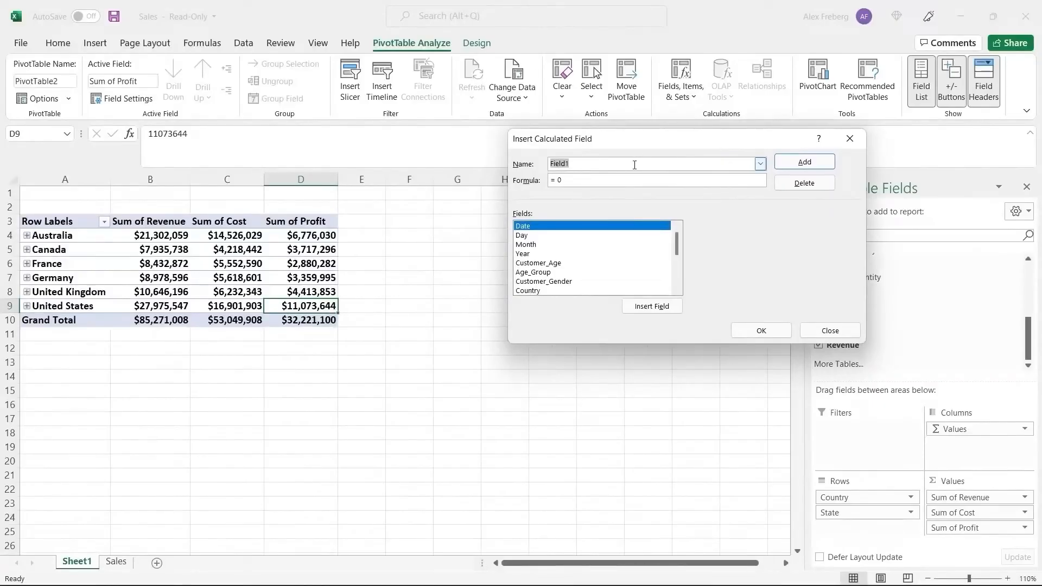
text(De)
key(BackSpace)
key(BackSpace)
text(C)
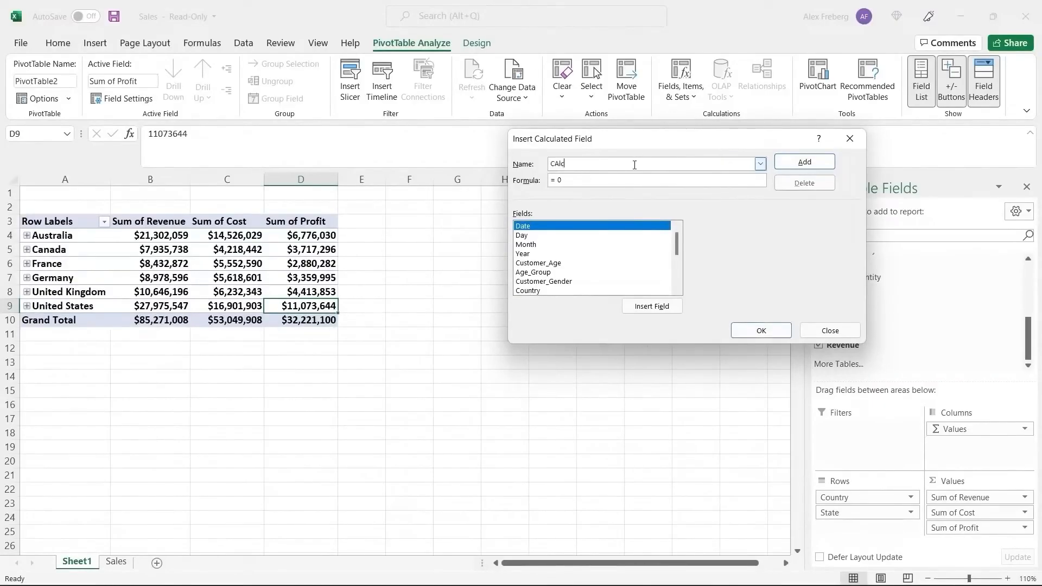
text(acl)
key(BackSpace)
text(ulatedFieldDemo)
- Define the calculated field's formula as Revenue minus Cost and insert it into the PivotTable
click(611, 185)
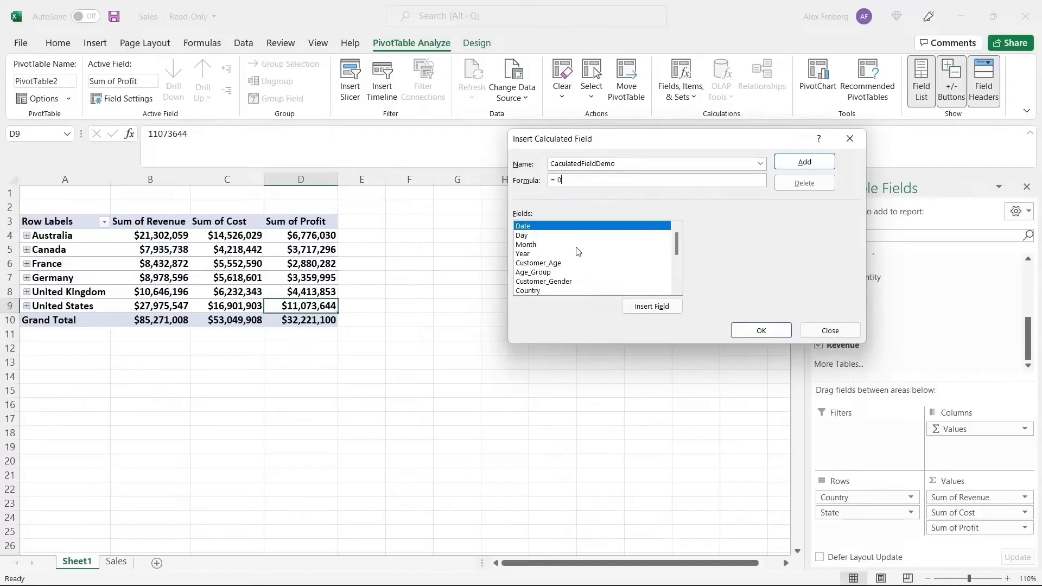
drag(679, 245, 682, 282)
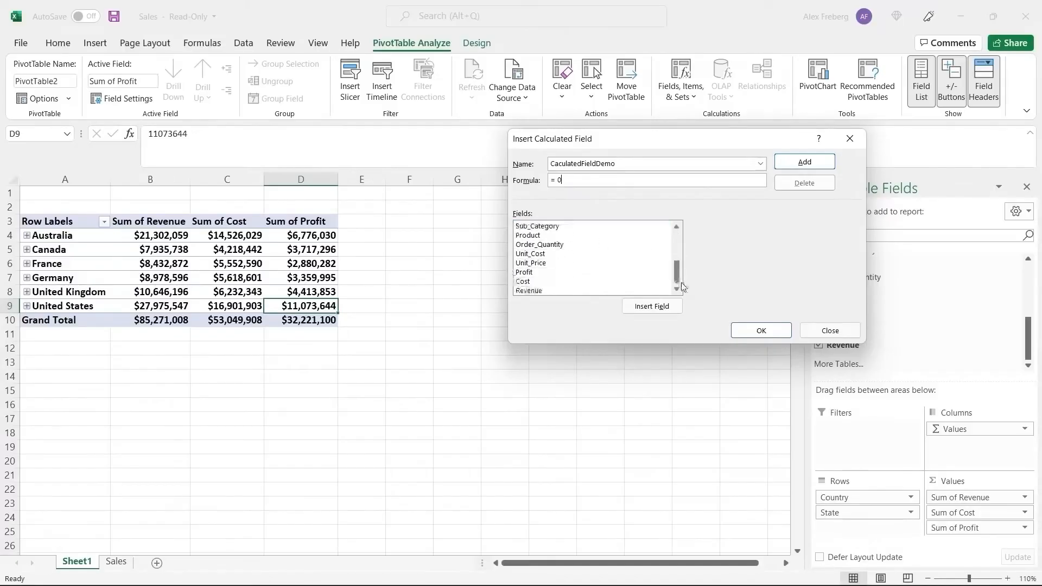
click(551, 292)
click(652, 306)
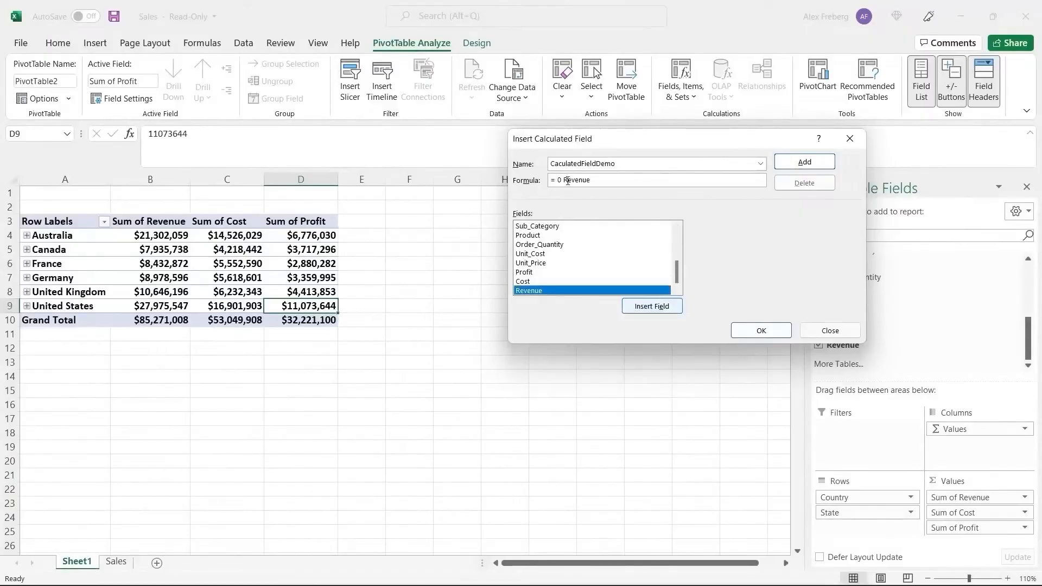
key(BackSpace)
key(BackSpace)
key(BackSpace)
text(()
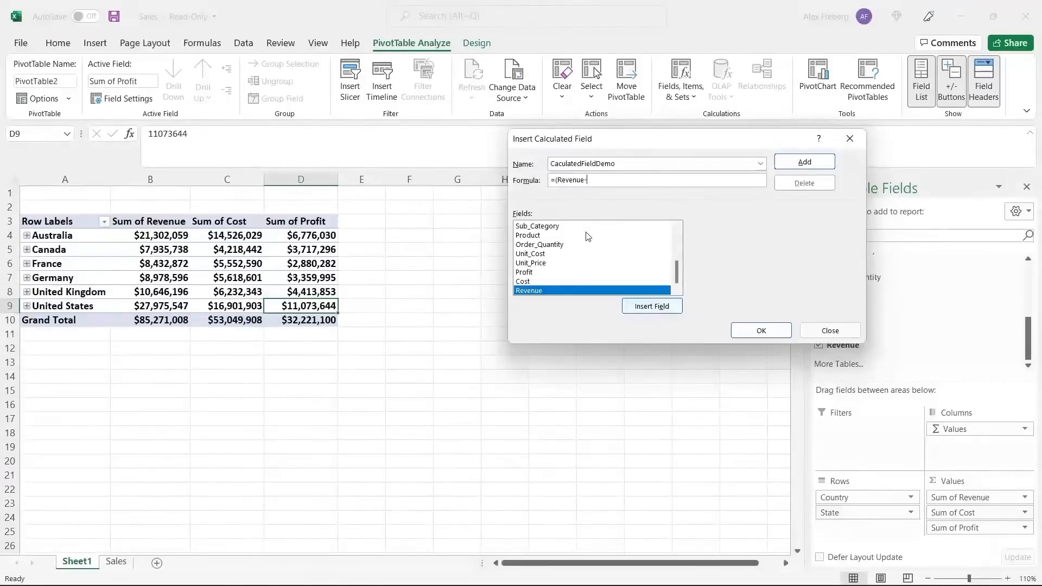
click(551, 282)
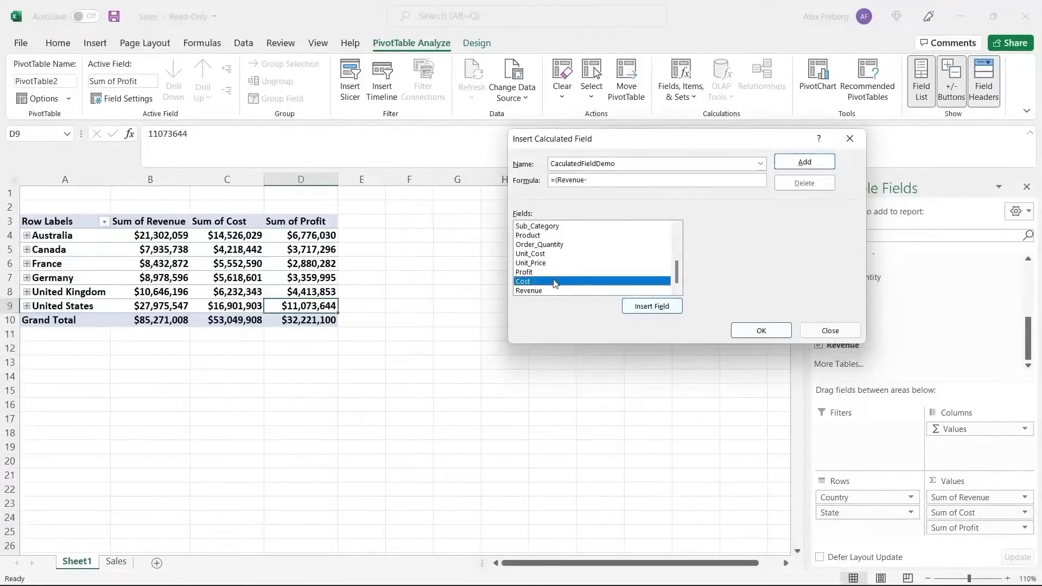
click(654, 307)
click(753, 334)
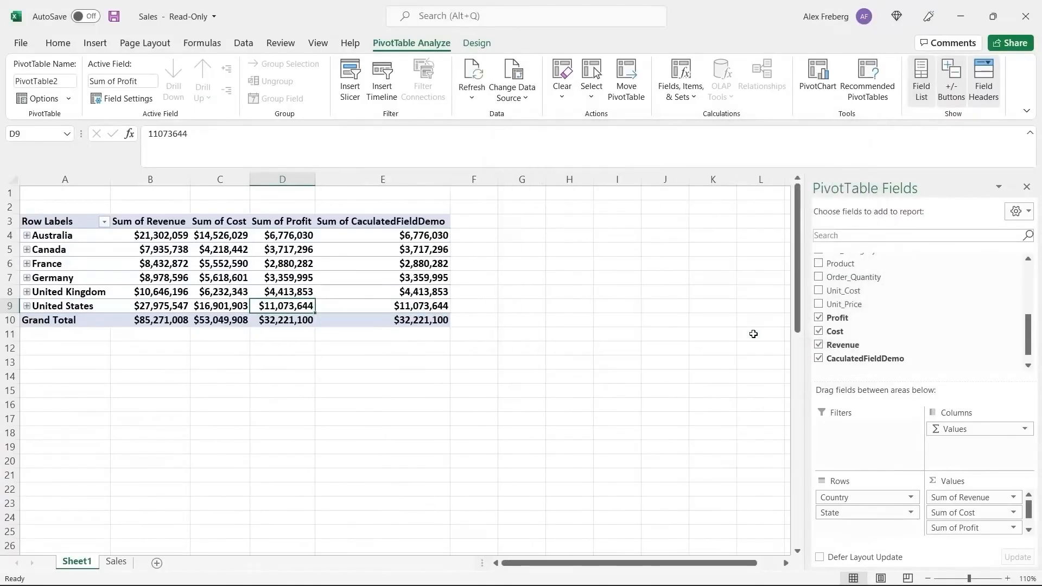
- Compare the calculated field with Sum of Profit for the grand total, United States and United Kingdom
click(353, 320)
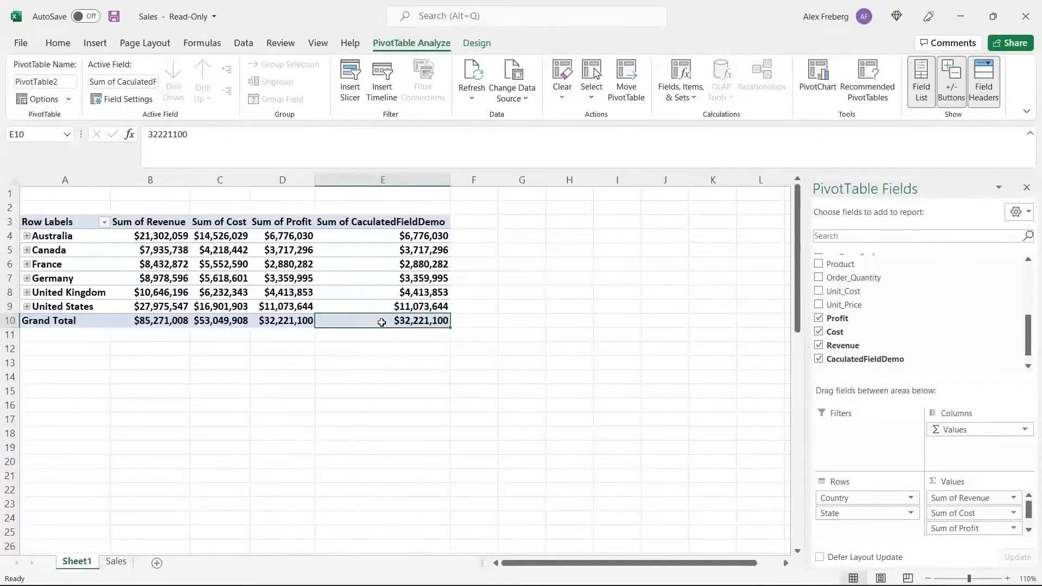
click(285, 322)
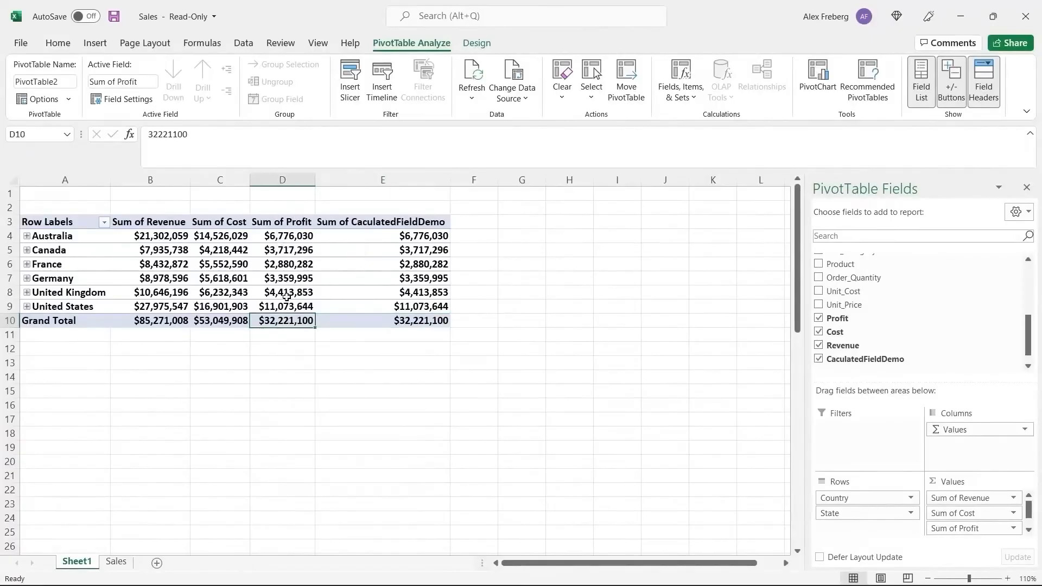
click(284, 307)
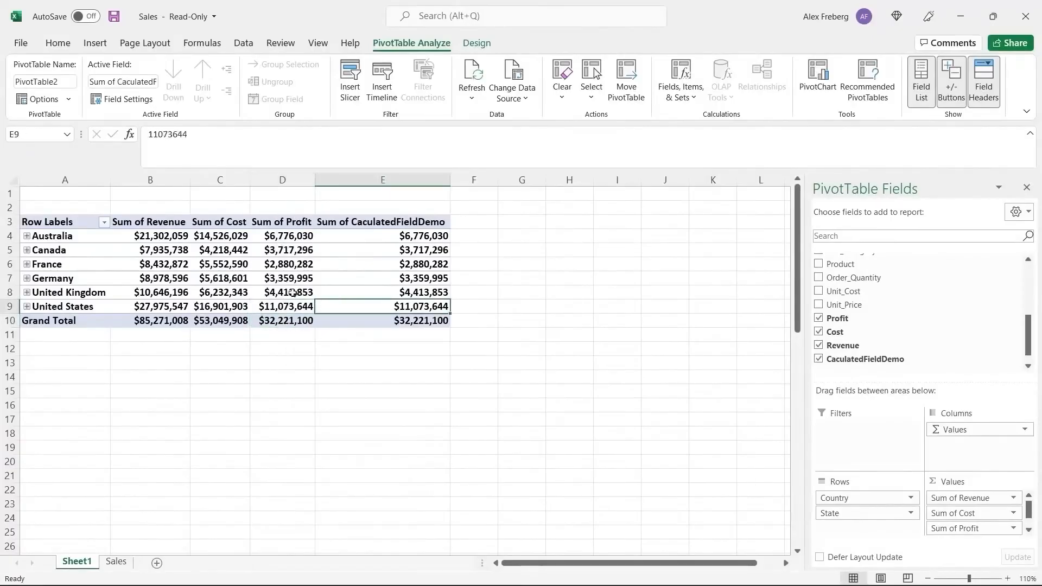
click(312, 294)
click(335, 295)
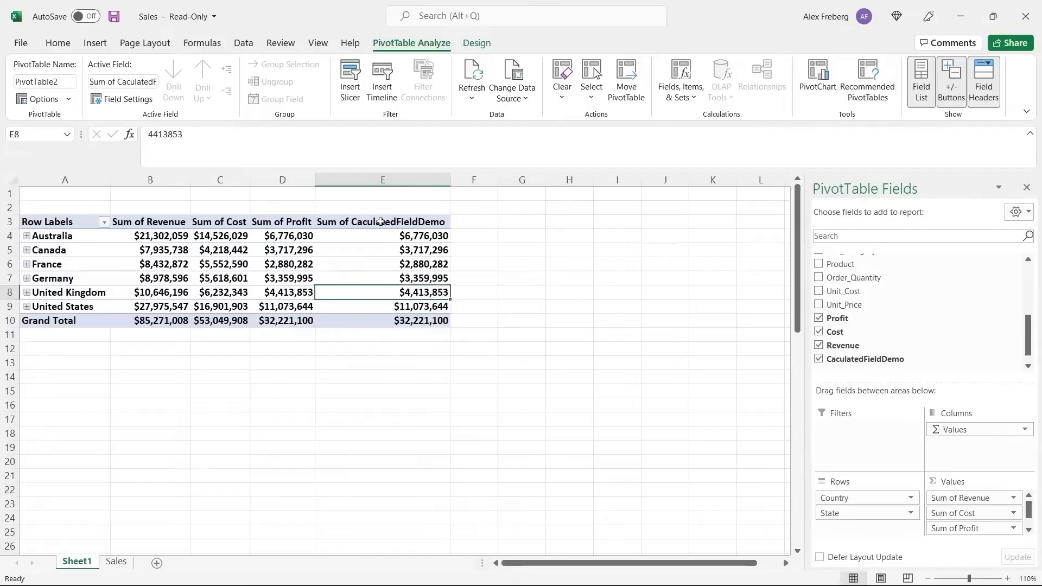
- Try to cut the Sum of CaculatedFieldDemo column and move it outside the PivotTable
click(383, 180)
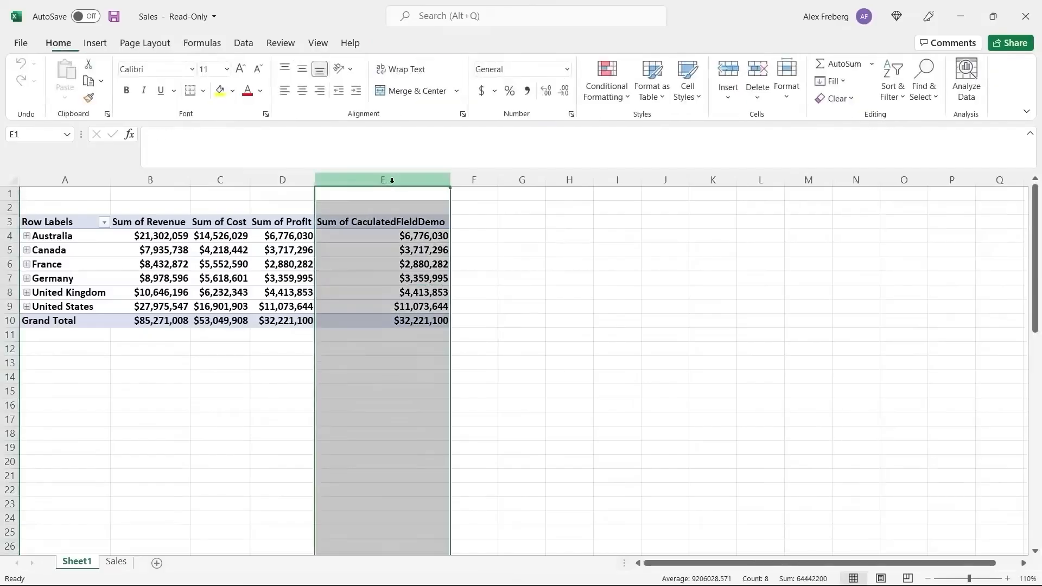
right_click(380, 269)
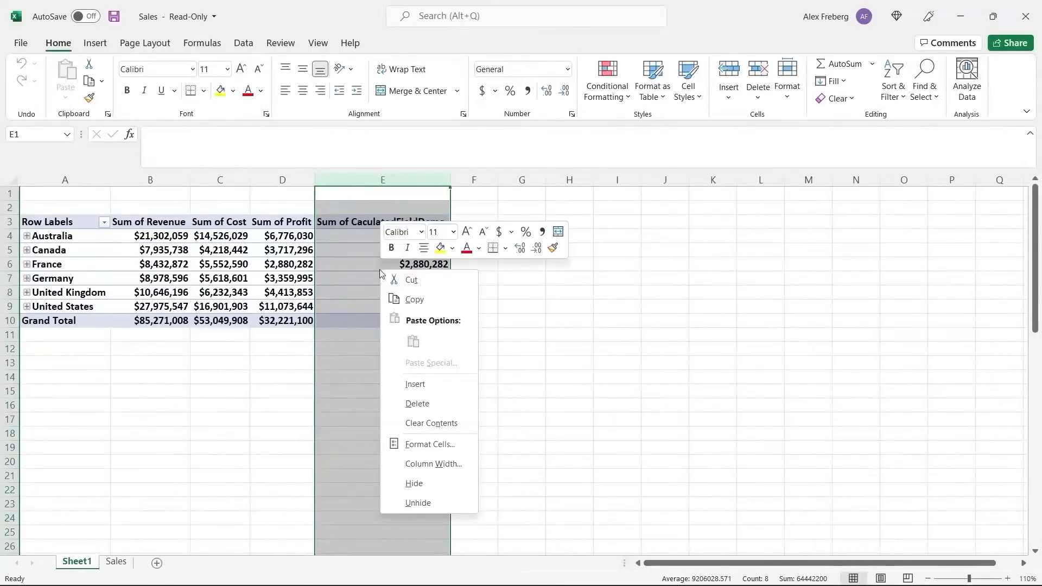
click(438, 282)
click(477, 279)
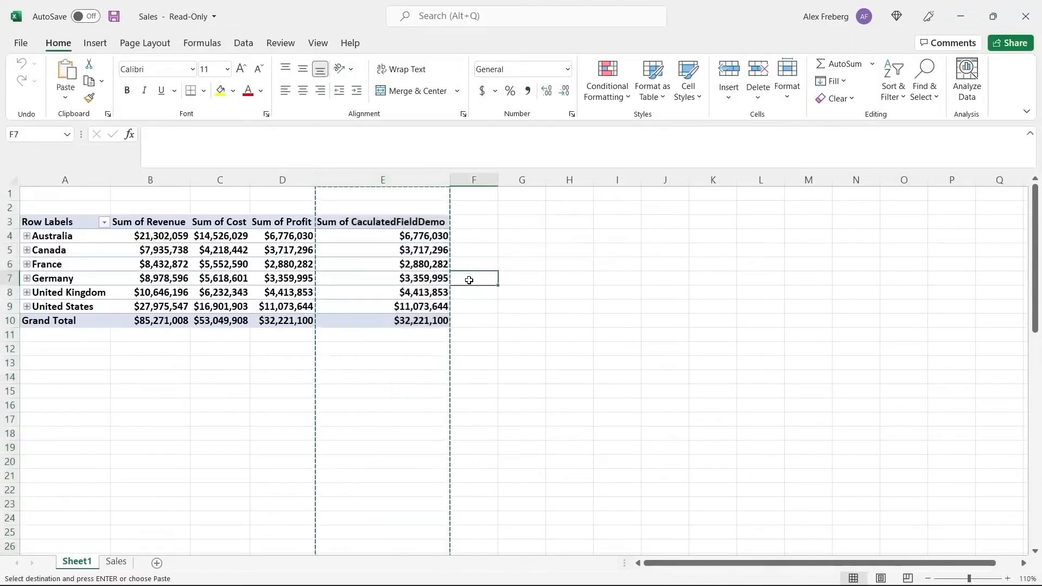
click(570, 178)
click(503, 224)
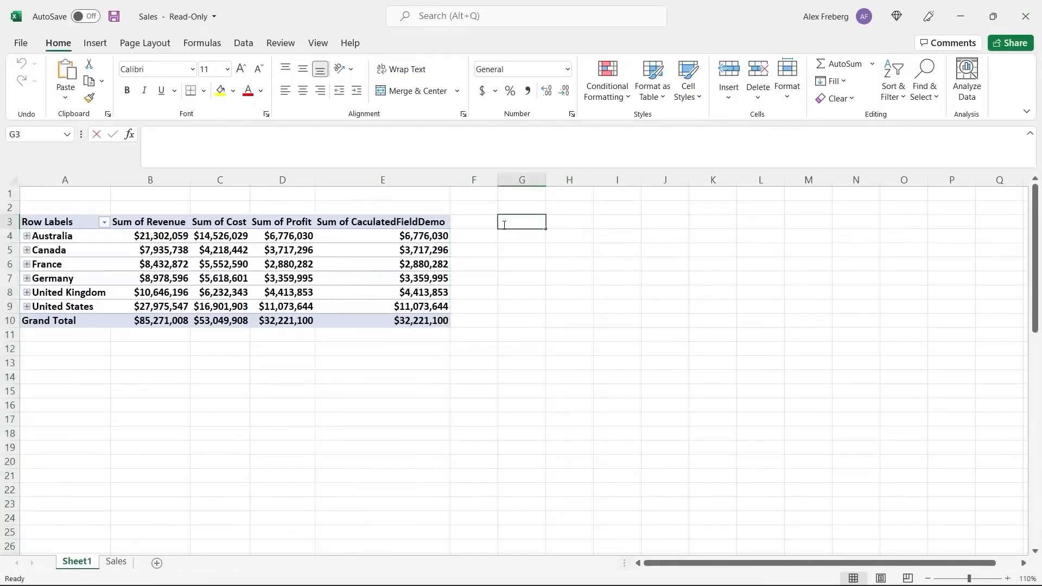
- Remove the CaculatedFieldDemo field from the PivotTable's values
click(396, 274)
scroll(858, 320, down, 1)
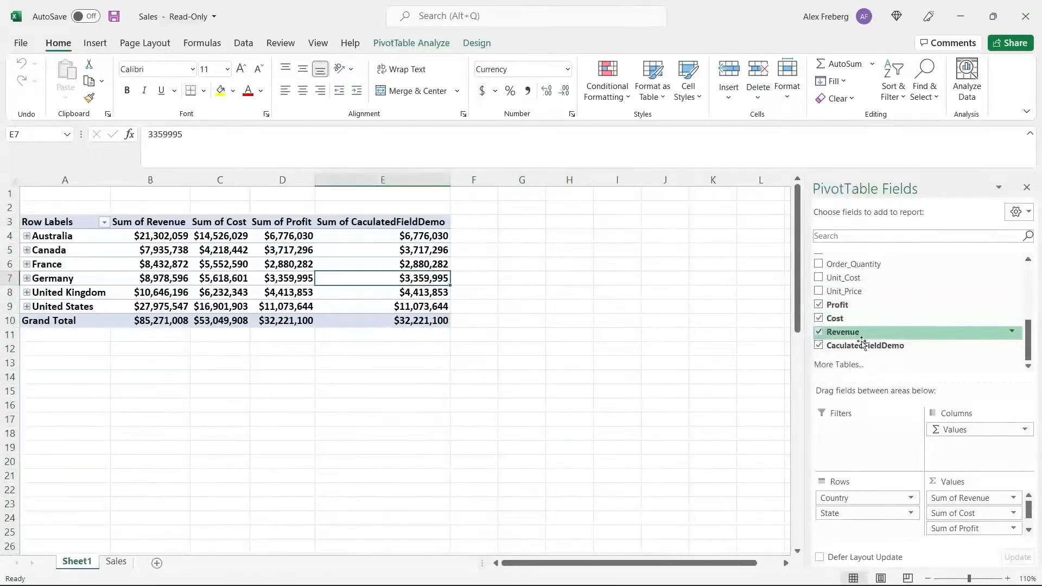
click(819, 347)
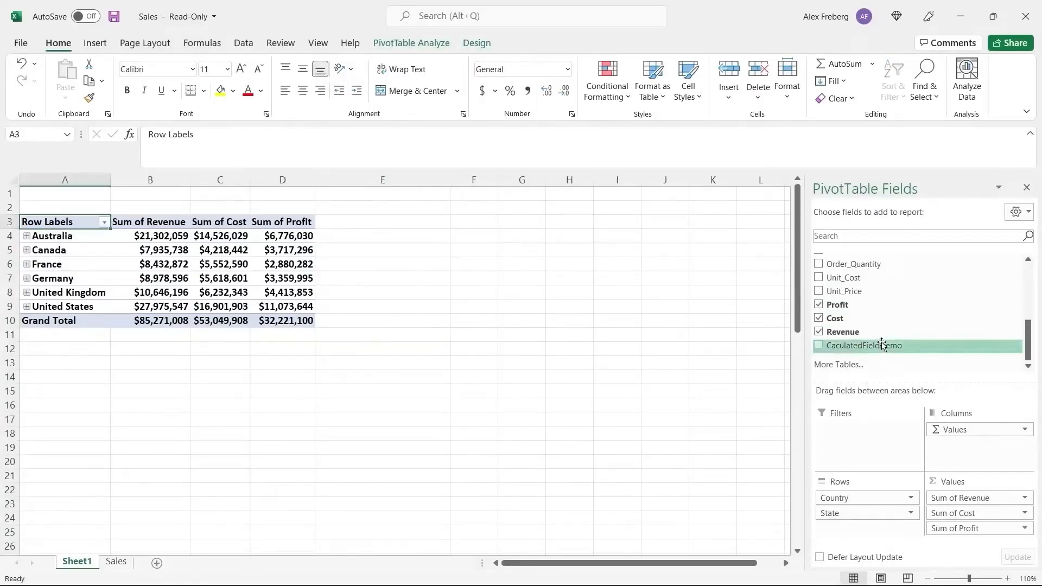
- Add CaculatedFieldDemo back to the PivotTable's values after Sum of Profit and take it out again
drag(882, 345, 962, 545)
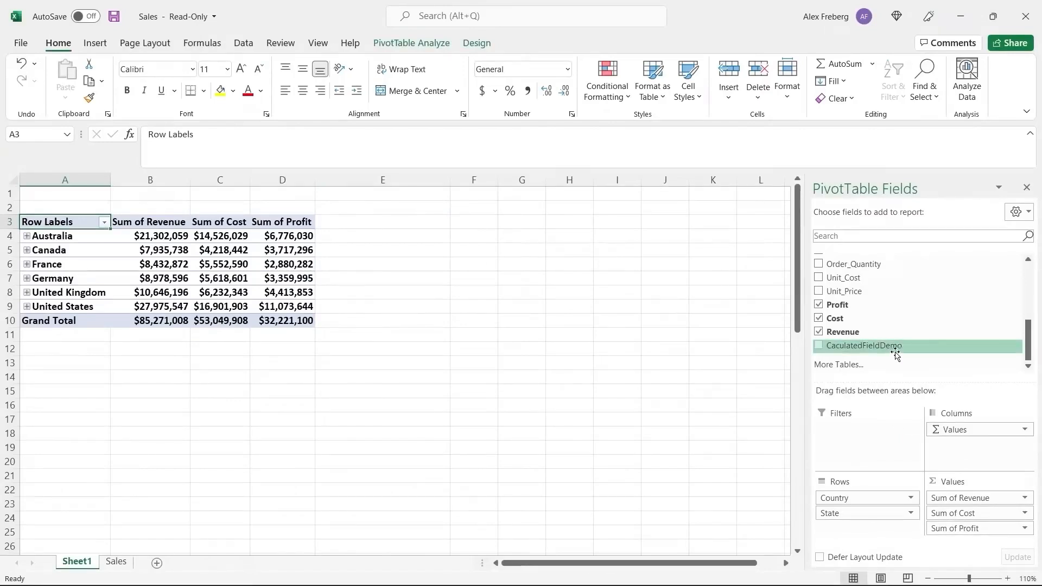
drag(893, 350, 977, 534)
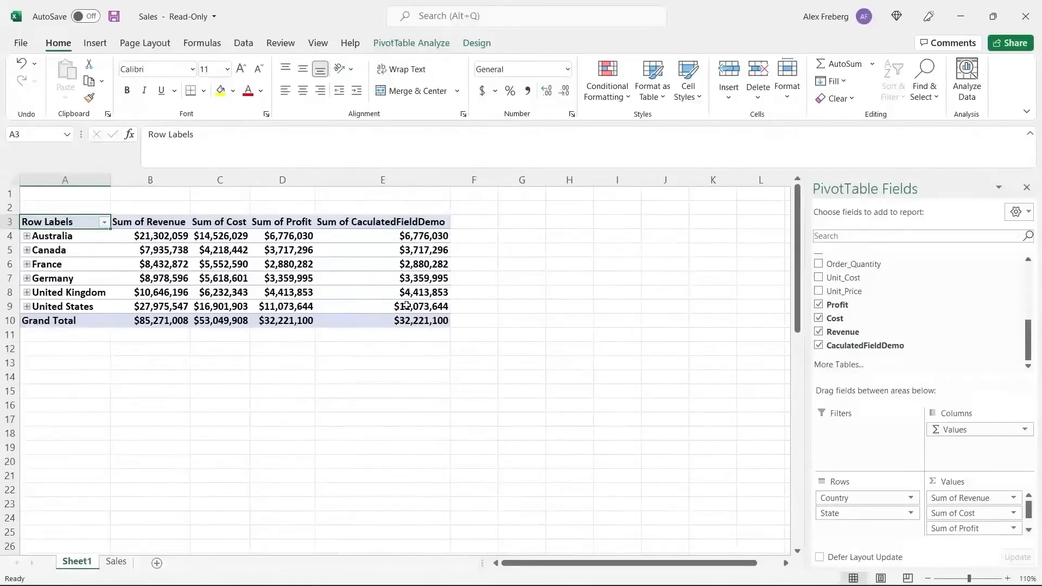
mouse_move(407, 306)
click(820, 347)
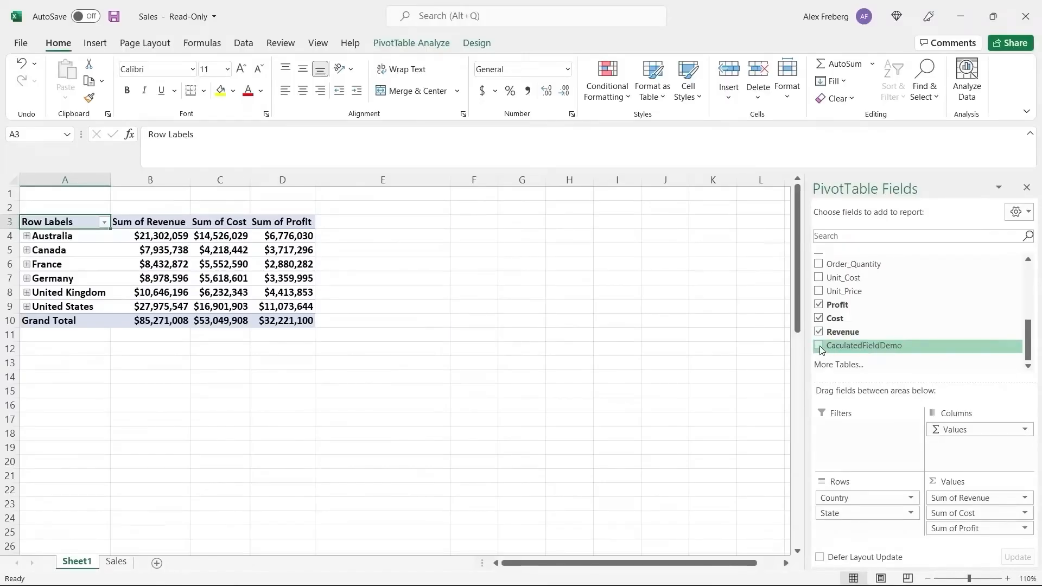
- Move Country from the PivotTable's rows to its report filter and filter the table to Australia
click(304, 321)
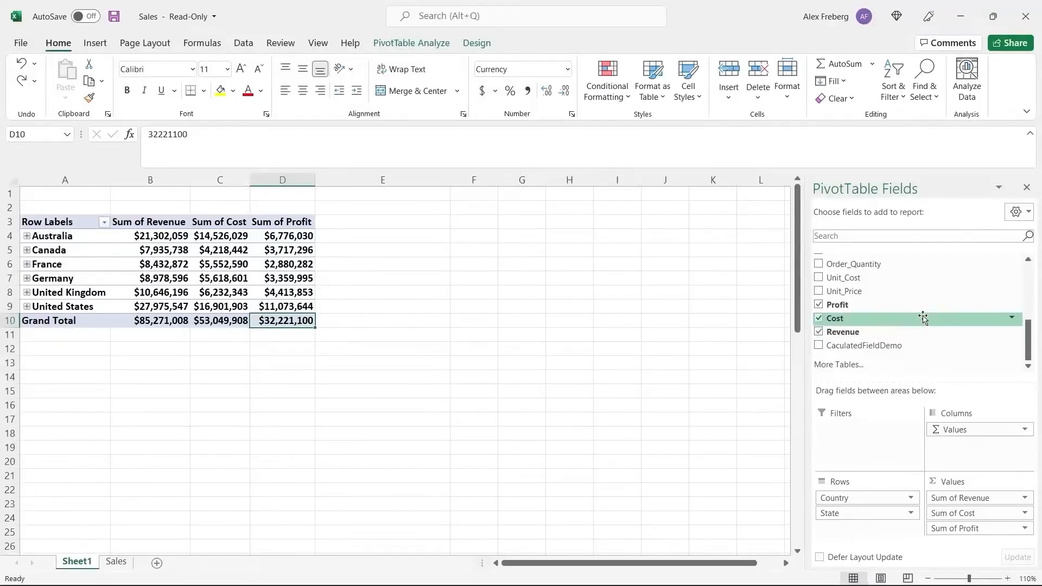
scroll(922, 318, up, 2)
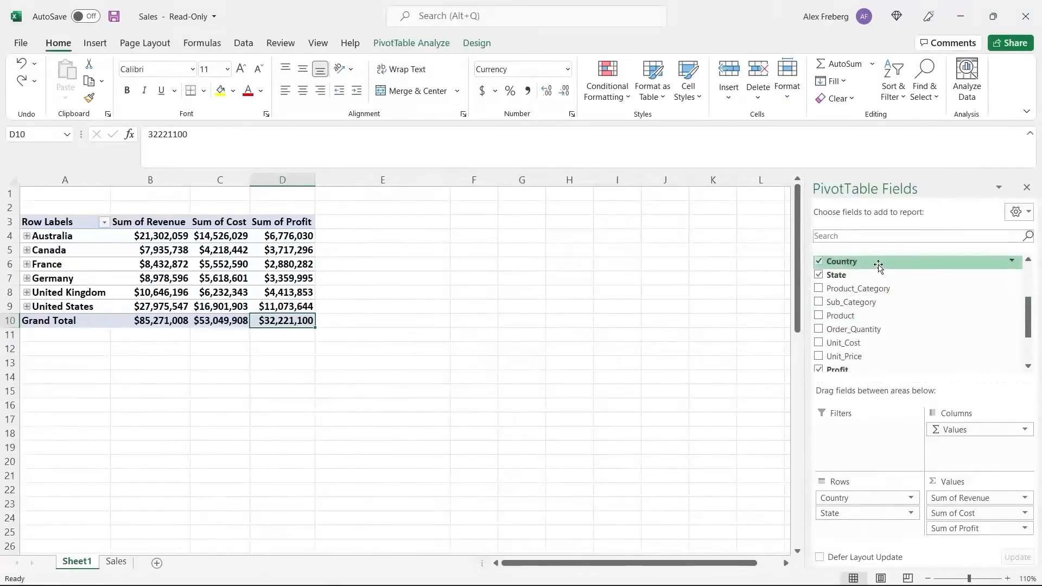
drag(879, 265, 870, 437)
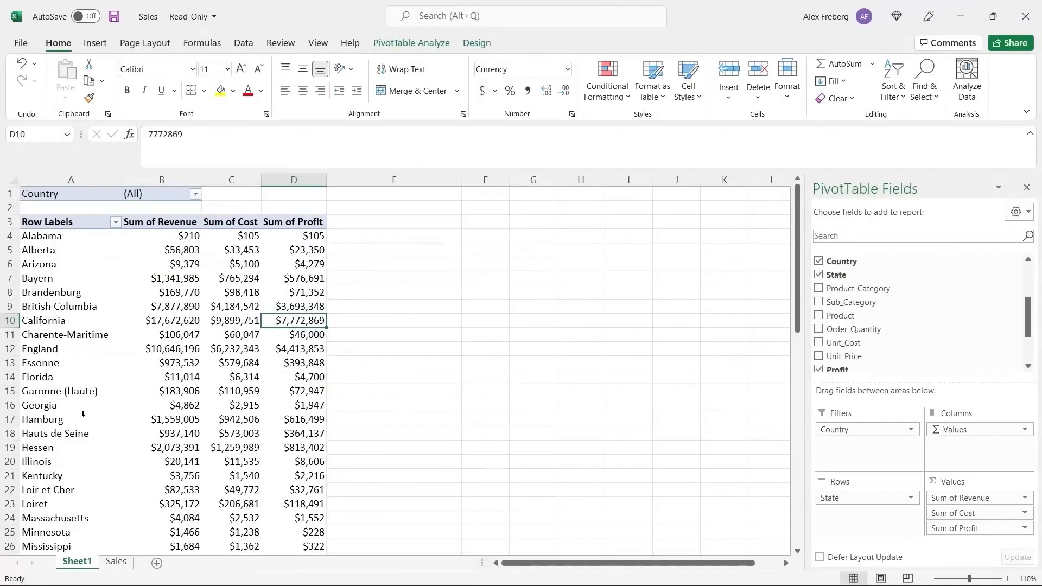
click(196, 195)
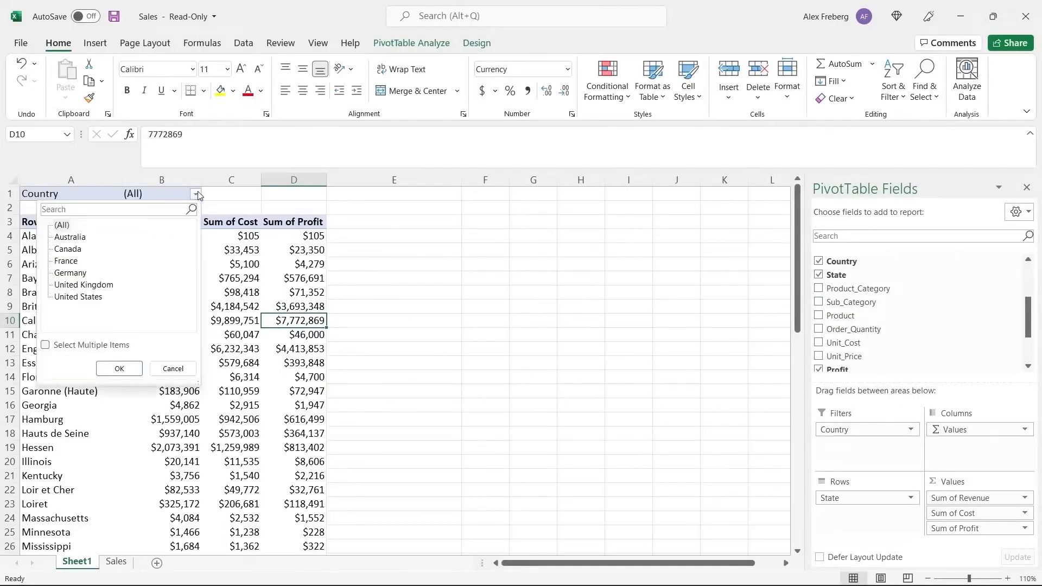
click(84, 237)
click(119, 368)
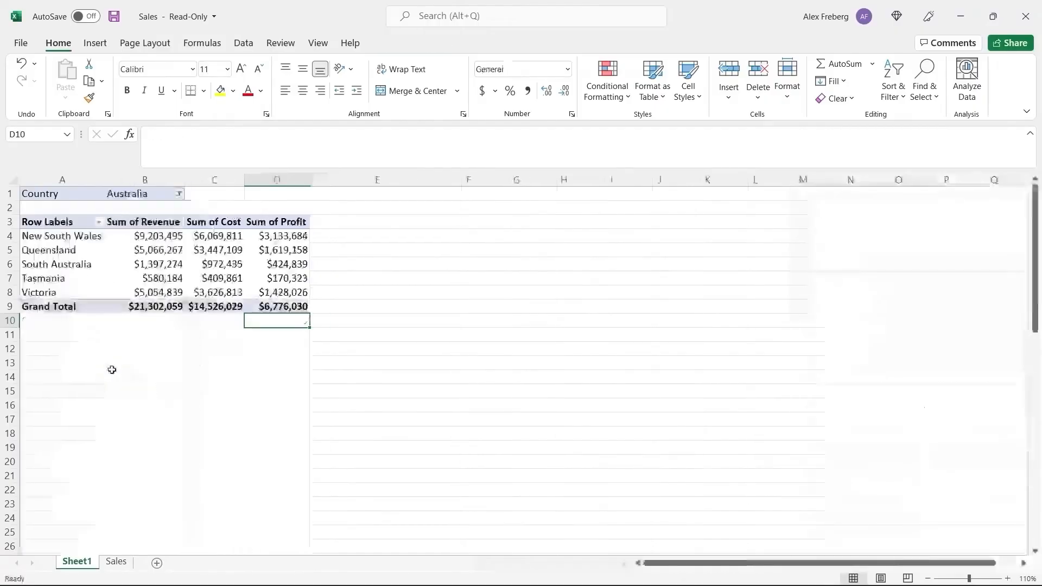
- Undo the Australia filter and the move of Country from the PivotTable's rows to its report filter
click(63, 238)
drag(63, 238, 75, 285)
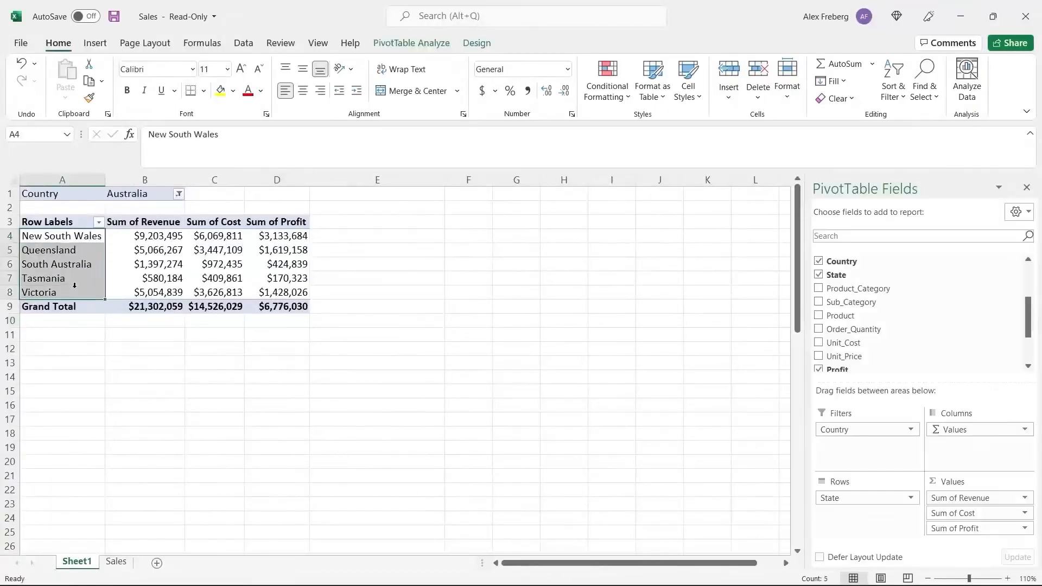
key(ctrl+z)
key(ctrl+z)
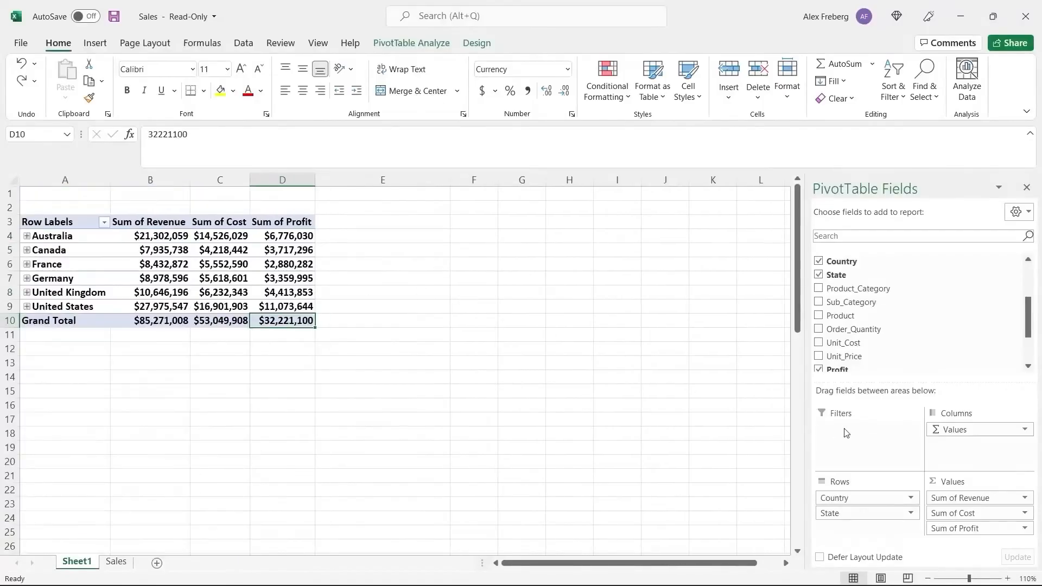
- Add Customer_Gender as a report filter of the country PivotTable and filter the table to F
scroll(902, 338, up, 1)
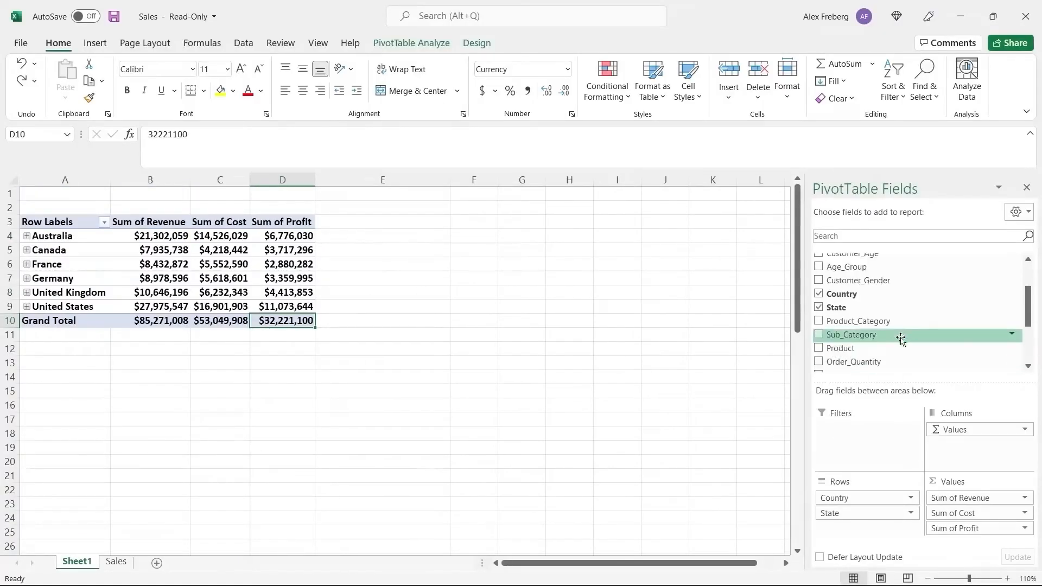
scroll(887, 293, up, 1)
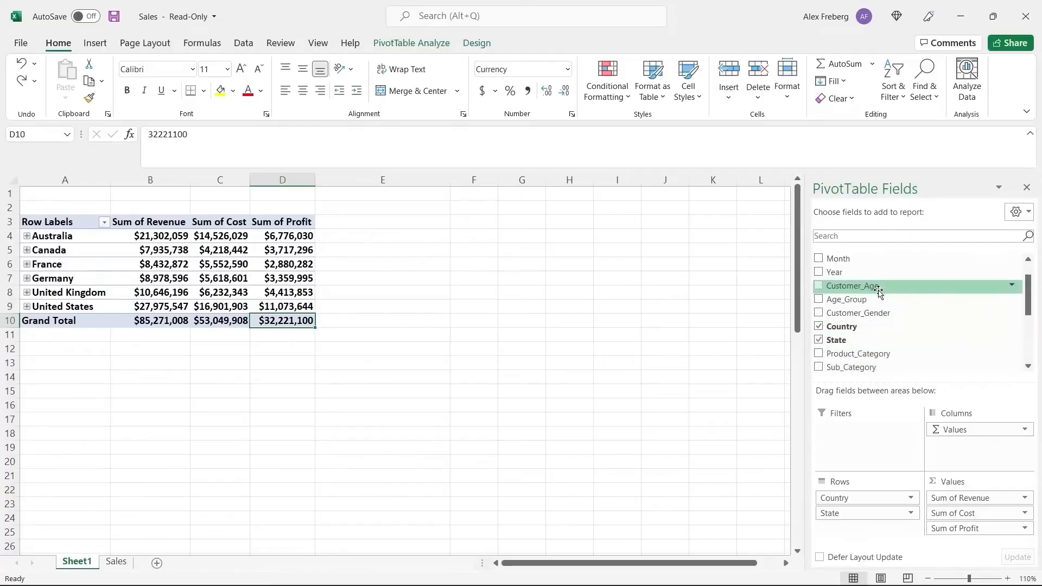
drag(896, 320, 865, 428)
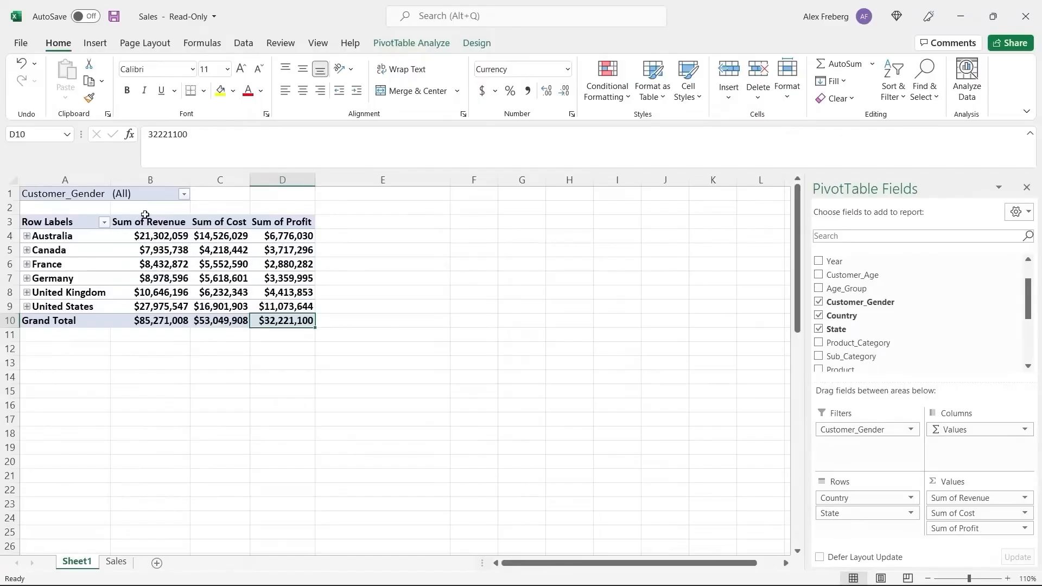
click(184, 195)
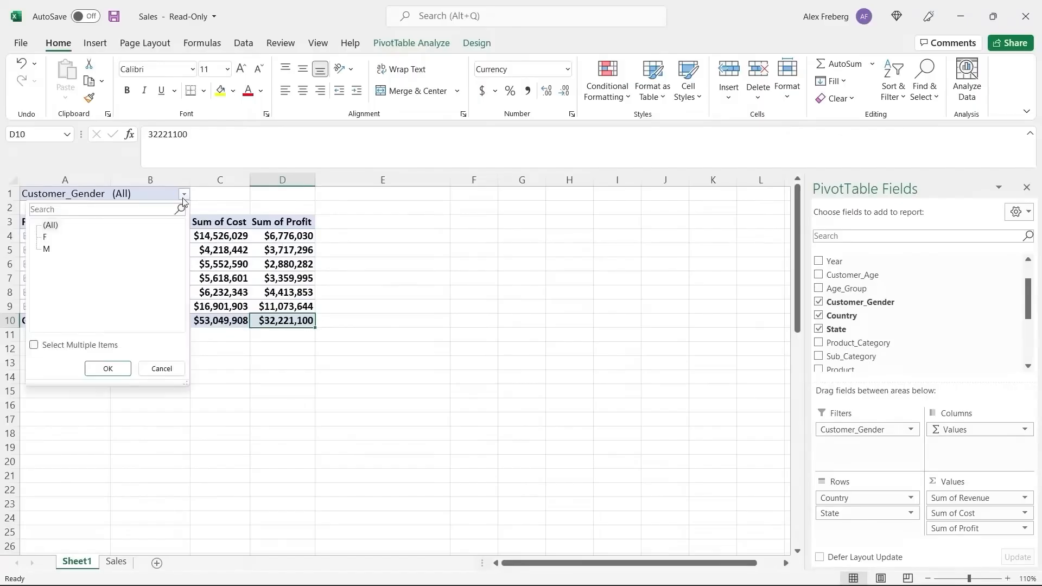
click(46, 240)
click(101, 369)
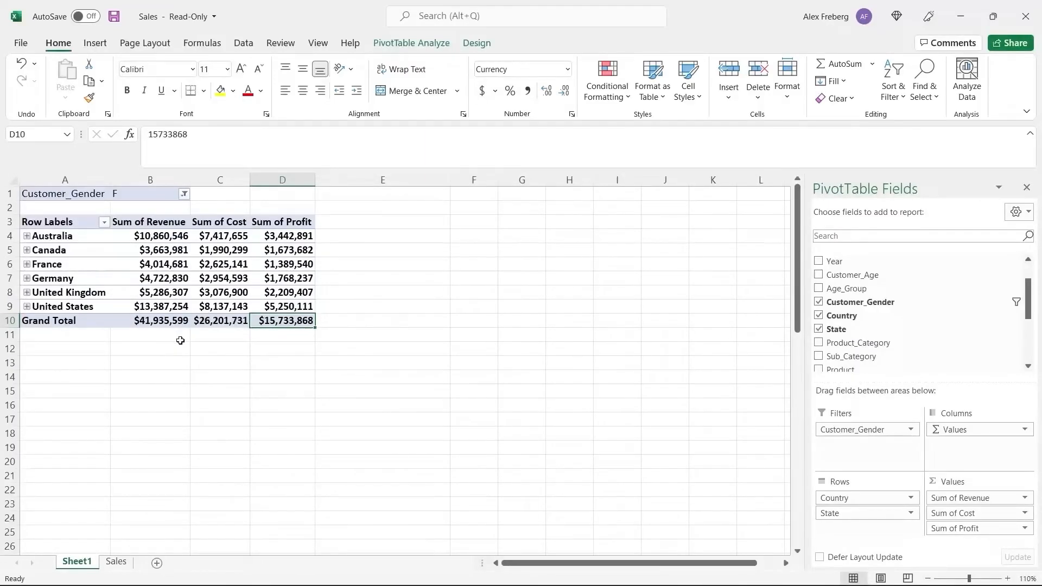
- Switch the Customer_Gender report filter to M for comparison, and set it back to F
click(185, 194)
click(46, 249)
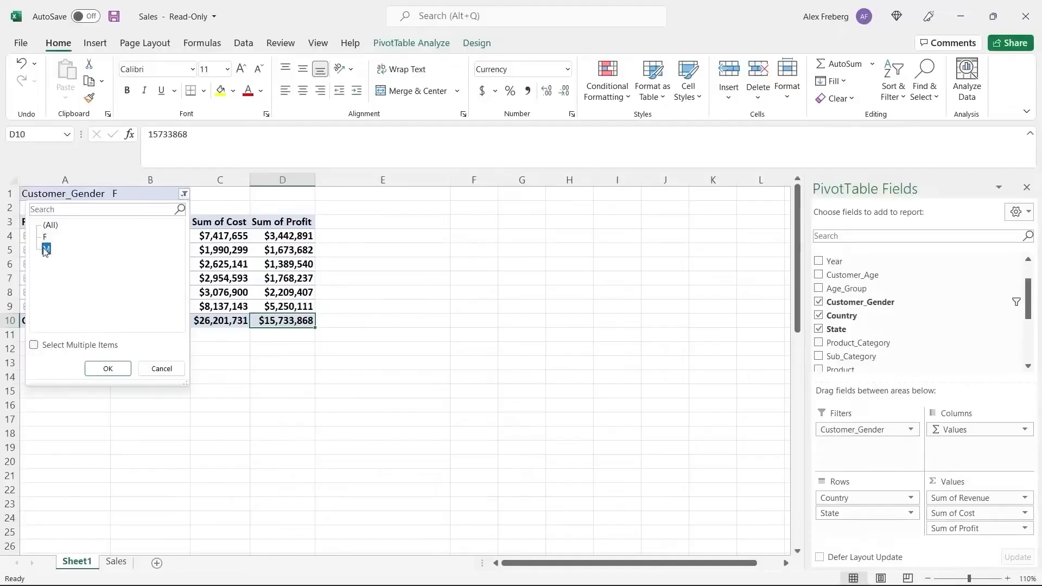
click(111, 368)
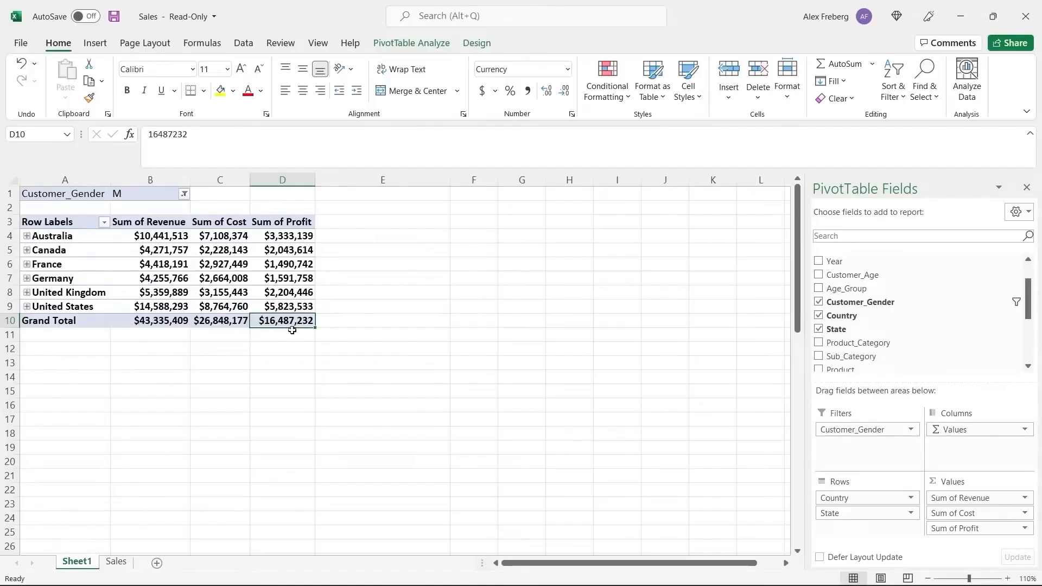
click(185, 194)
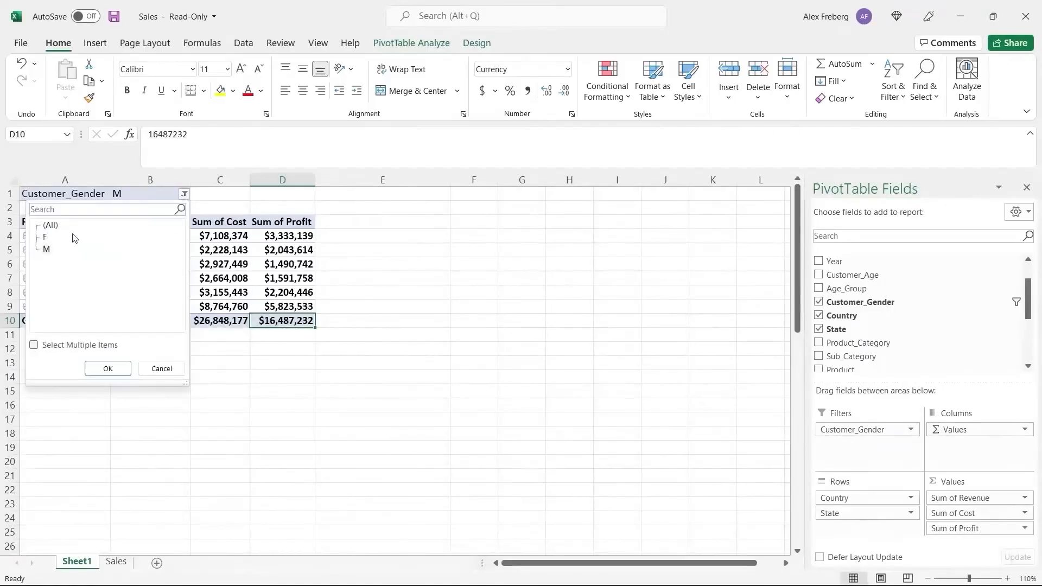
click(47, 239)
click(108, 369)
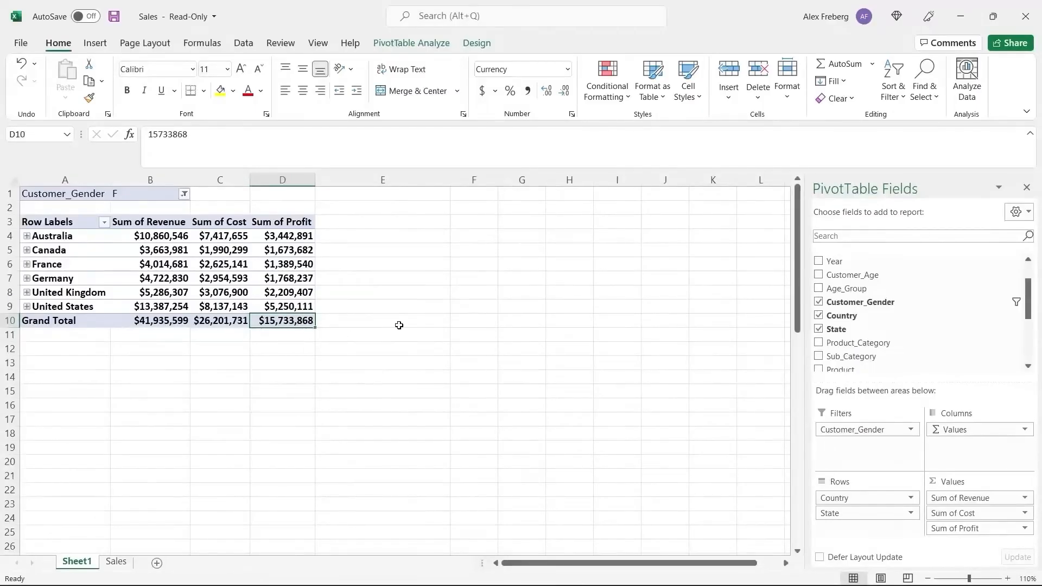
- Create a second PivotTable at cell G3 of Sheet1 from the Sales data range A1:R113037
click(521, 223)
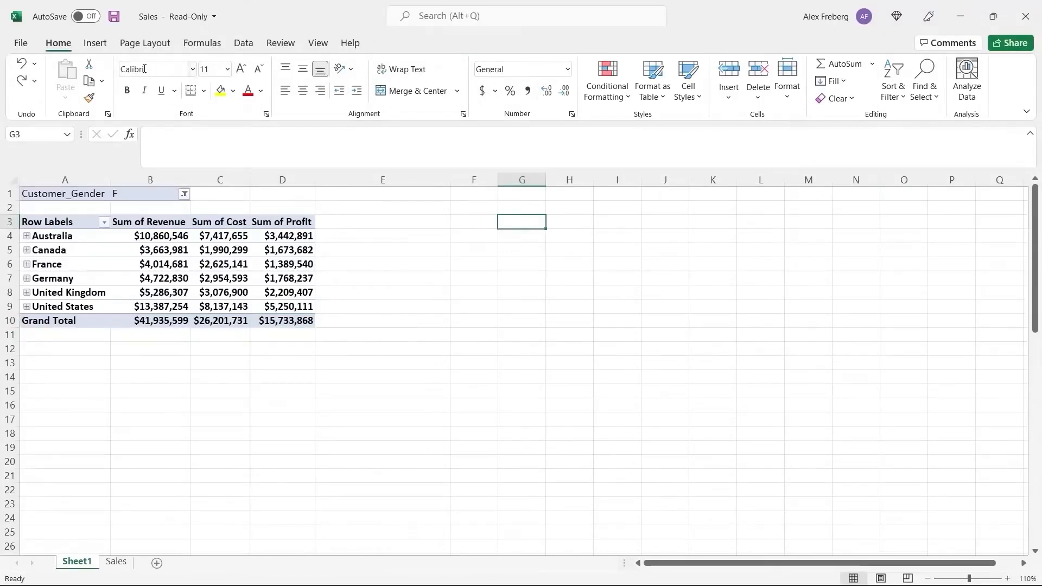
click(95, 43)
click(34, 67)
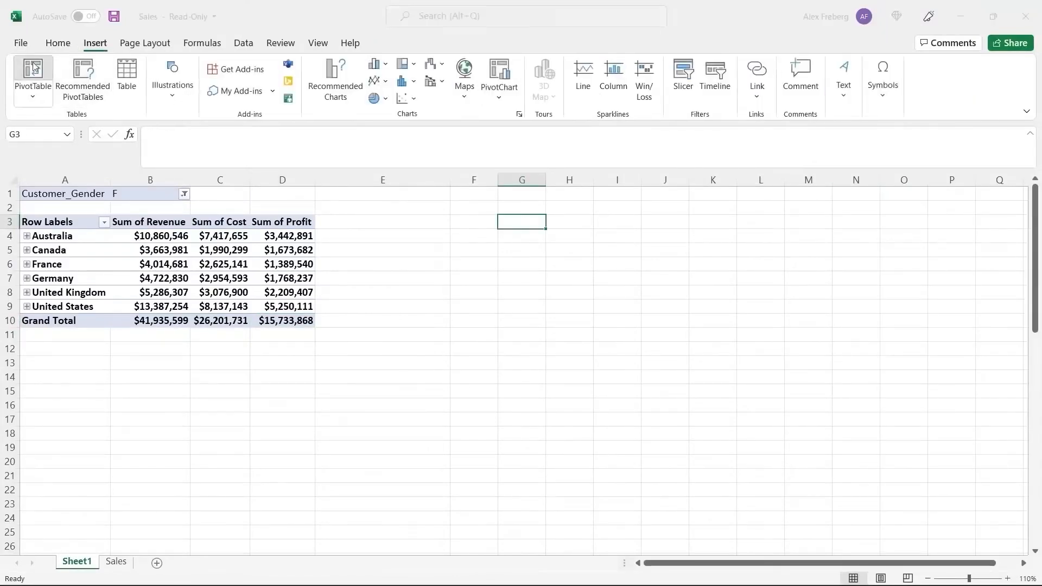
click(116, 561)
scroll(44, 245, left, 3)
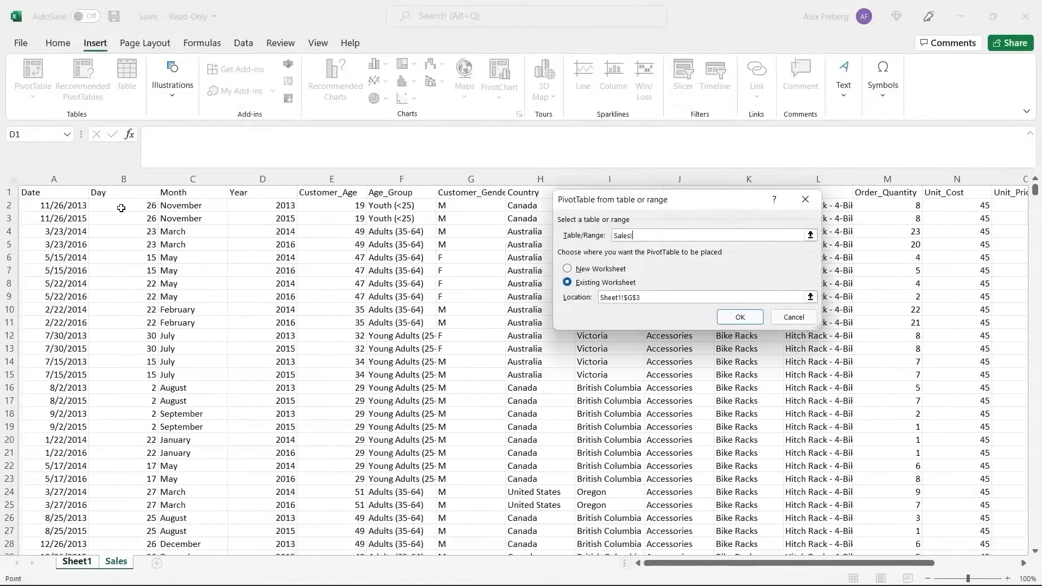
click(56, 192)
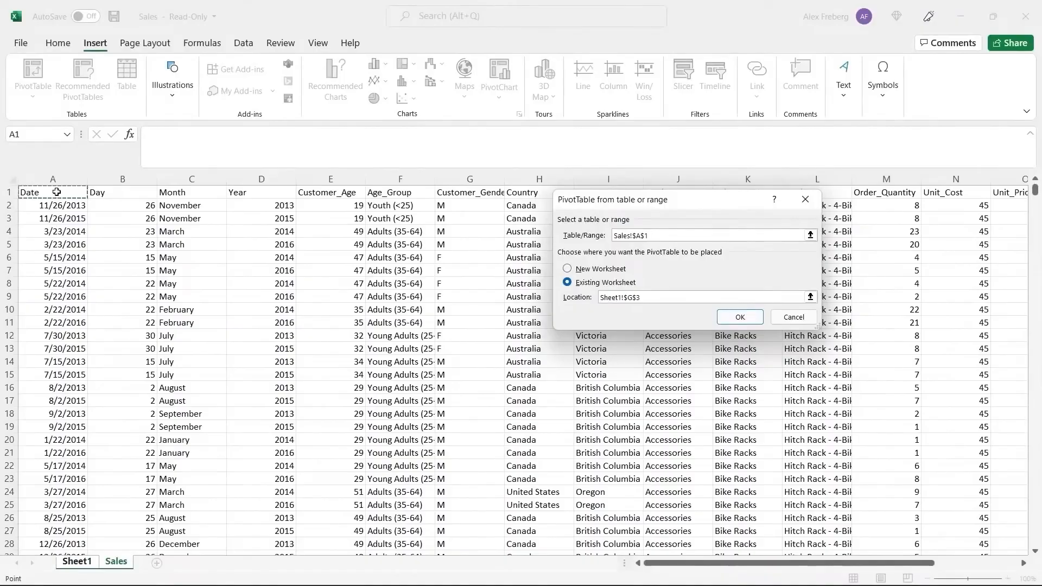
key(ctrl+shift+Right)
key(ctrl+shift+Down)
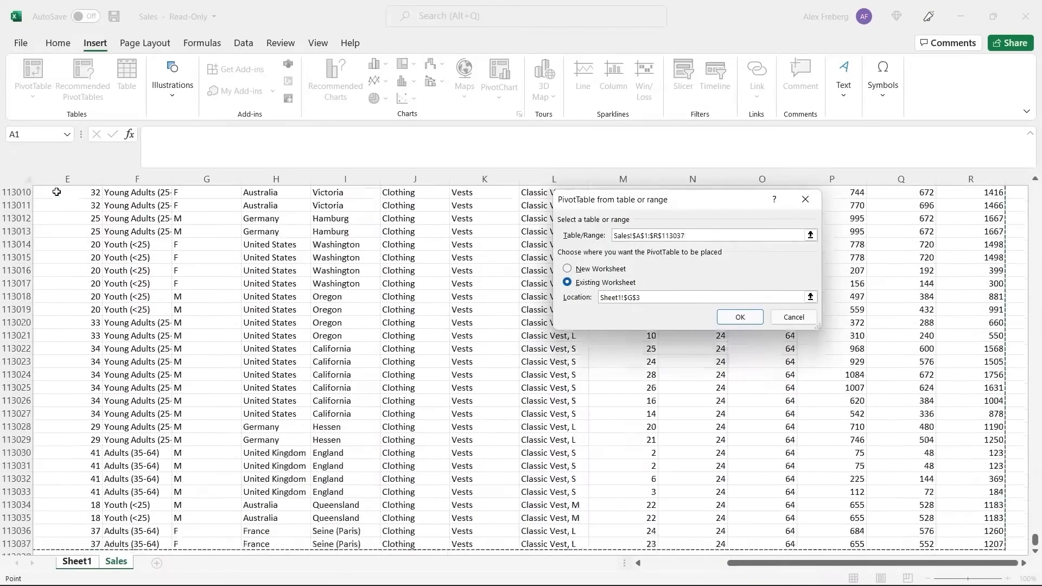
click(741, 317)
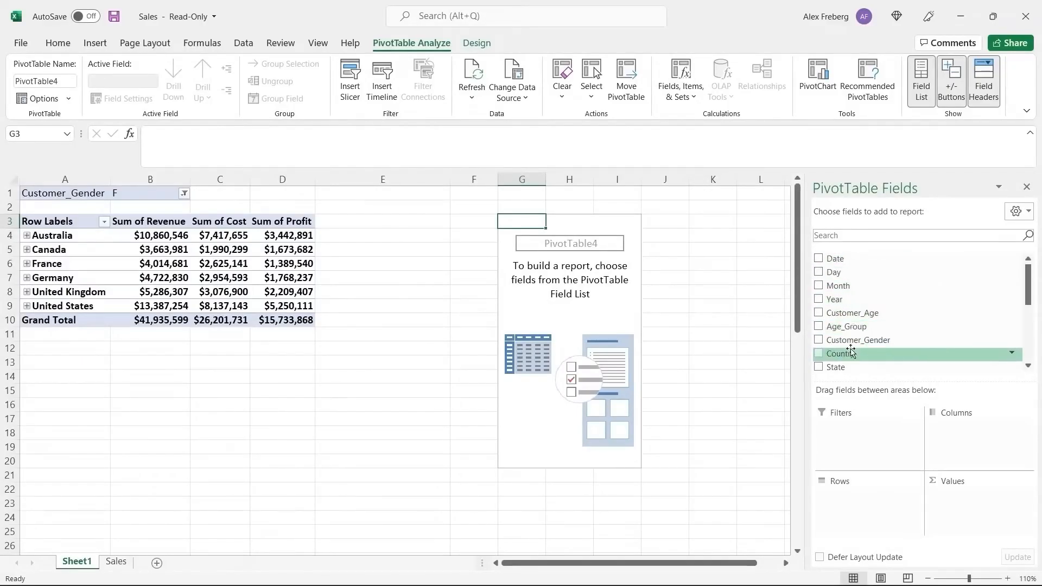
- Lay out the new PivotTable with Country in the rows, Year in the columns and Revenue as the summed values
drag(850, 352, 863, 502)
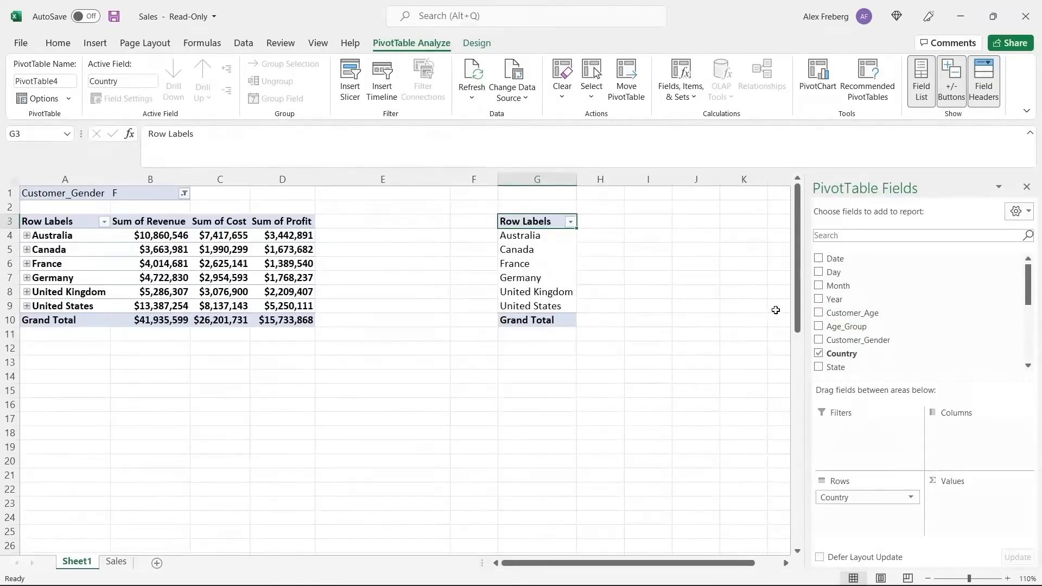
scroll(776, 309, right, 3)
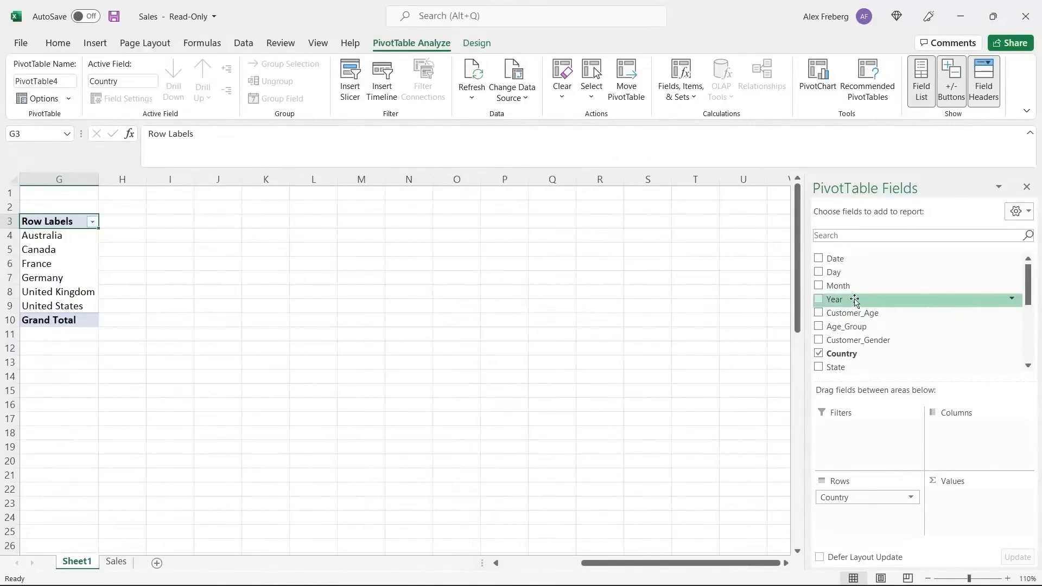
click(1008, 578)
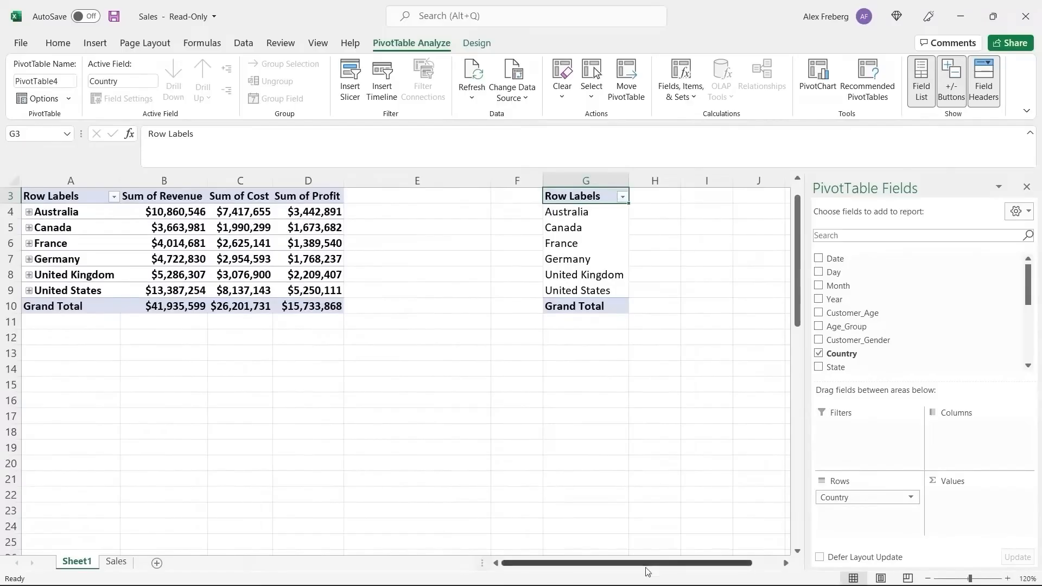
click(785, 564)
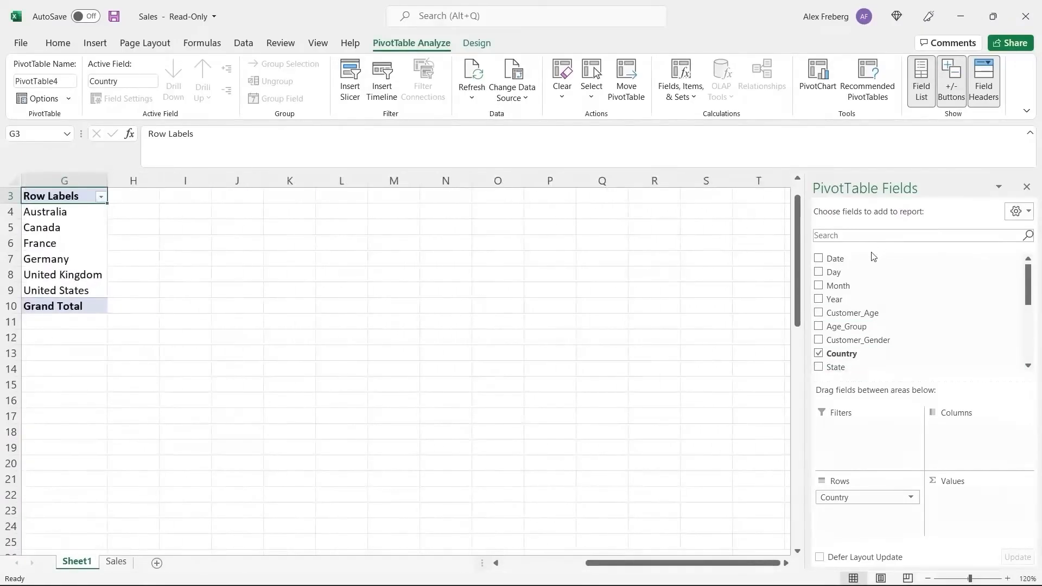
drag(864, 299, 954, 430)
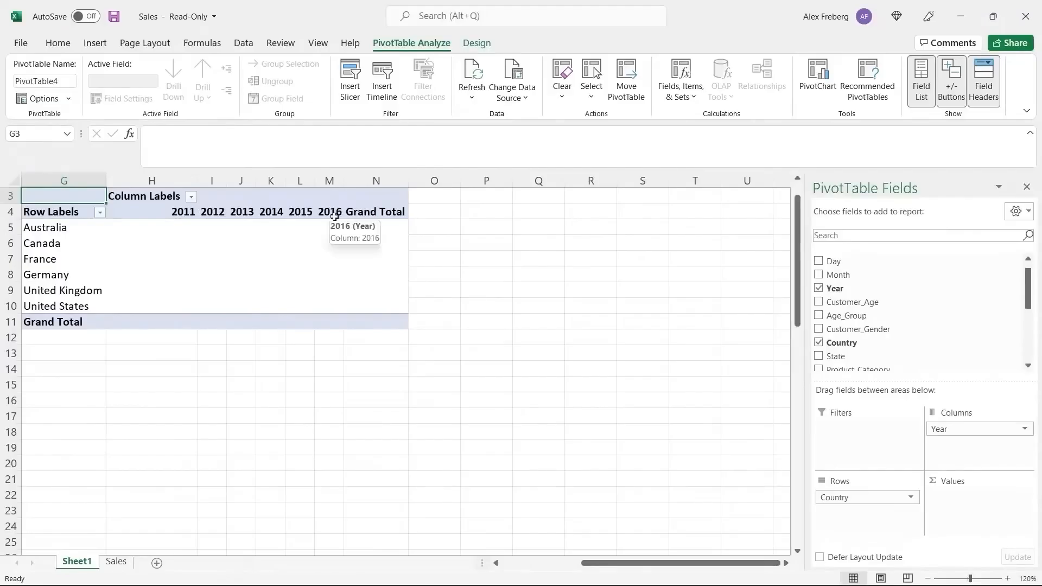
scroll(940, 321, down, 4)
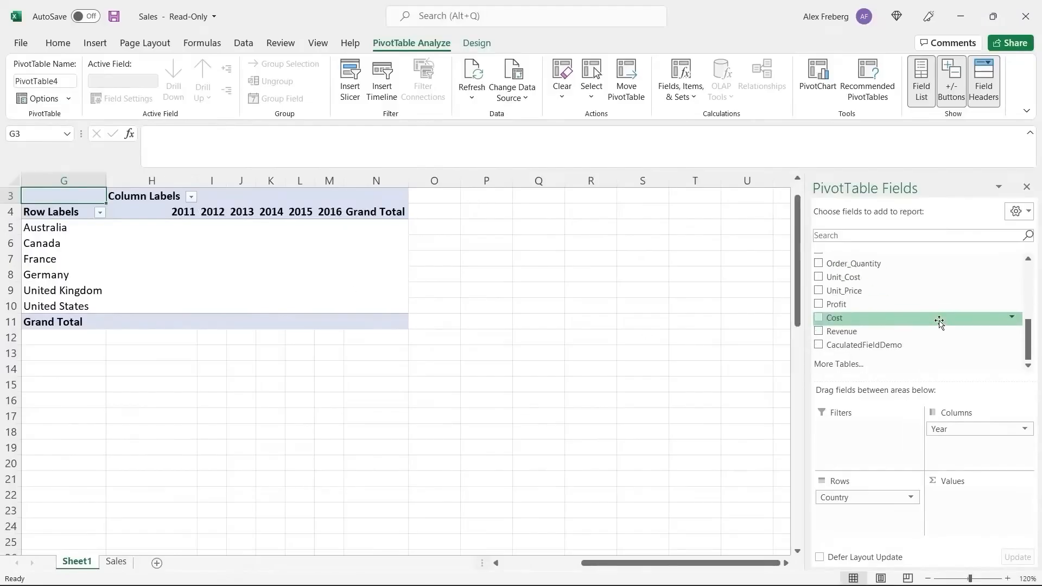
drag(899, 332, 965, 499)
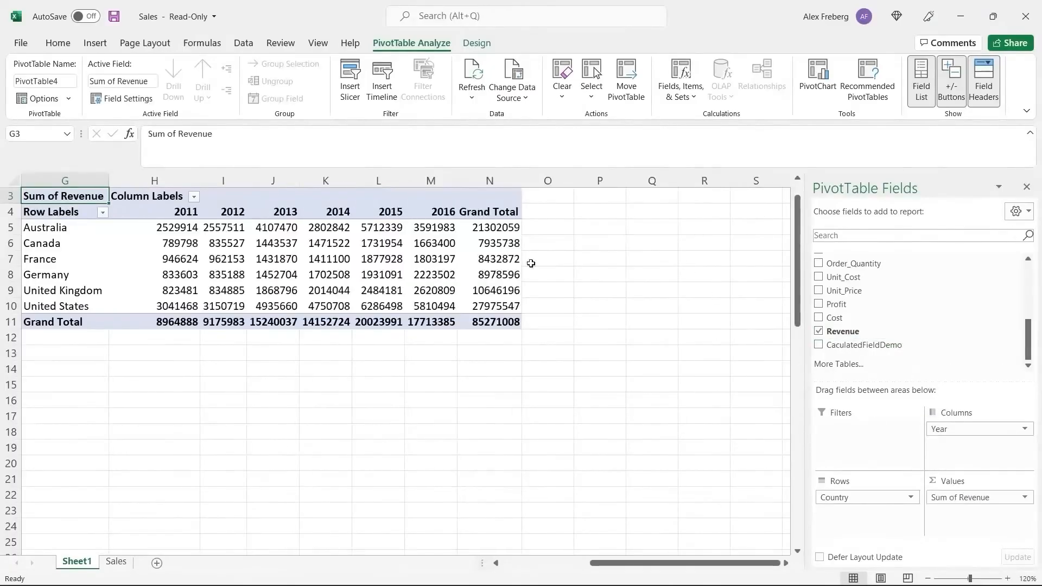
- Format all revenue figures and grand totals of the new PivotTable as Currency without decimal places
drag(187, 226, 495, 321)
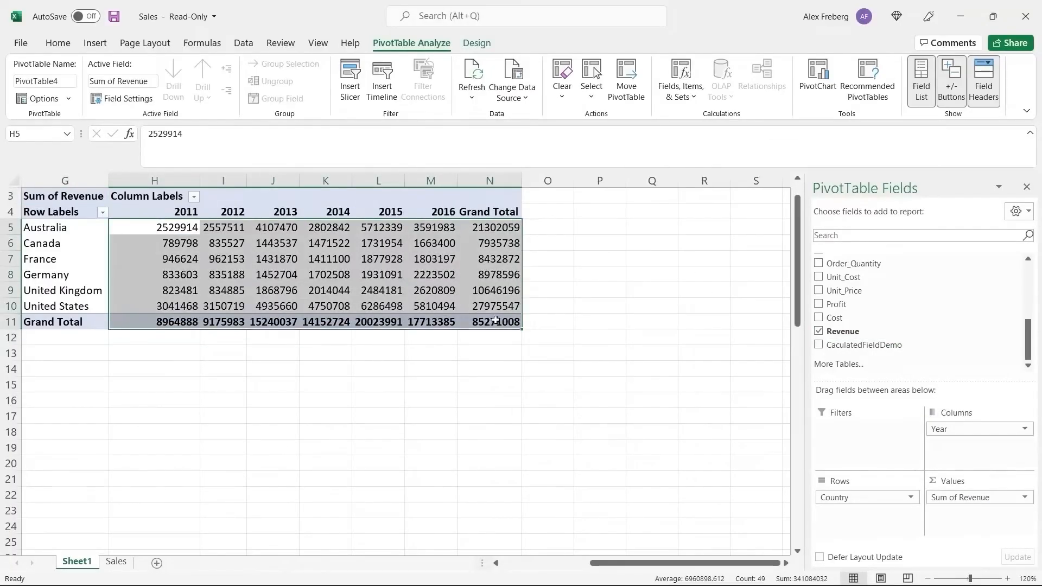
click(58, 43)
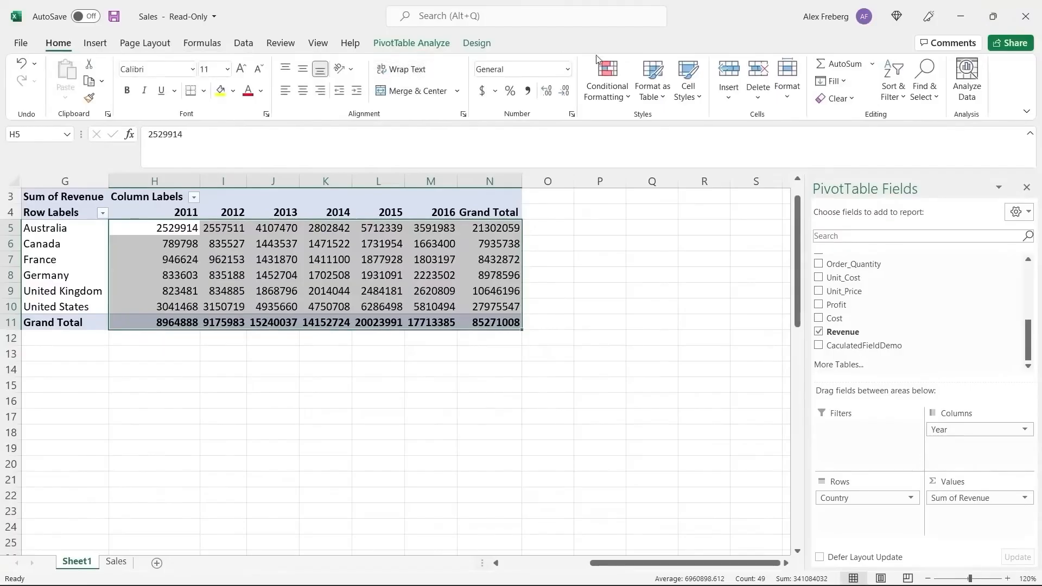
click(568, 69)
click(543, 159)
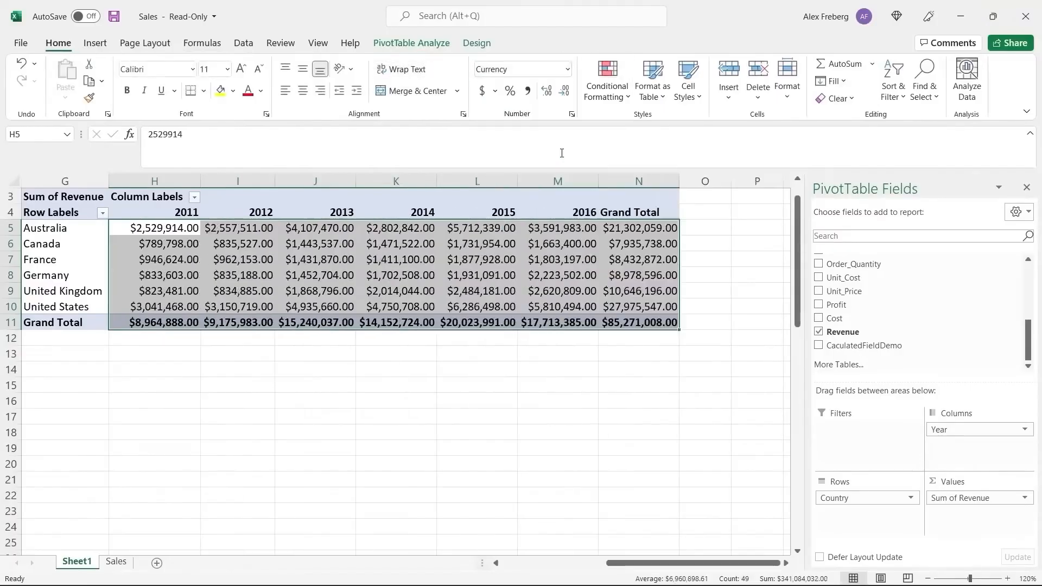
click(564, 92)
click(564, 92)
click(510, 384)
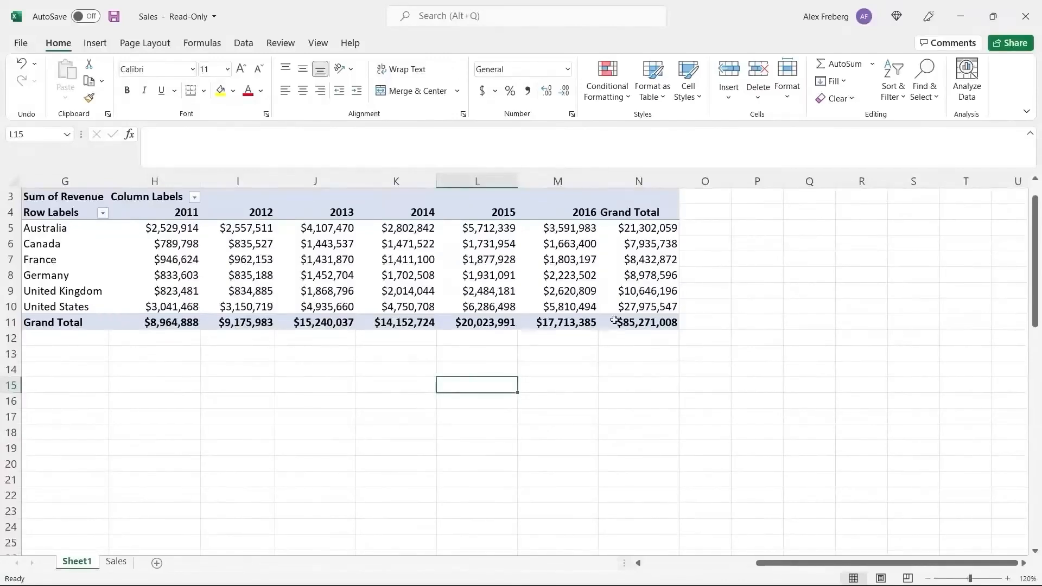
click(637, 321)
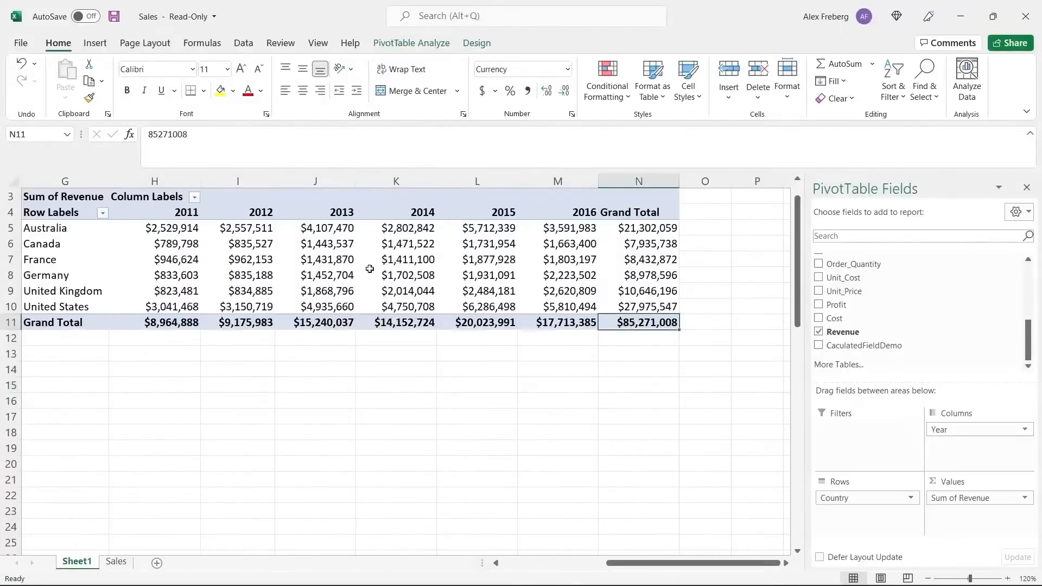
click(93, 222)
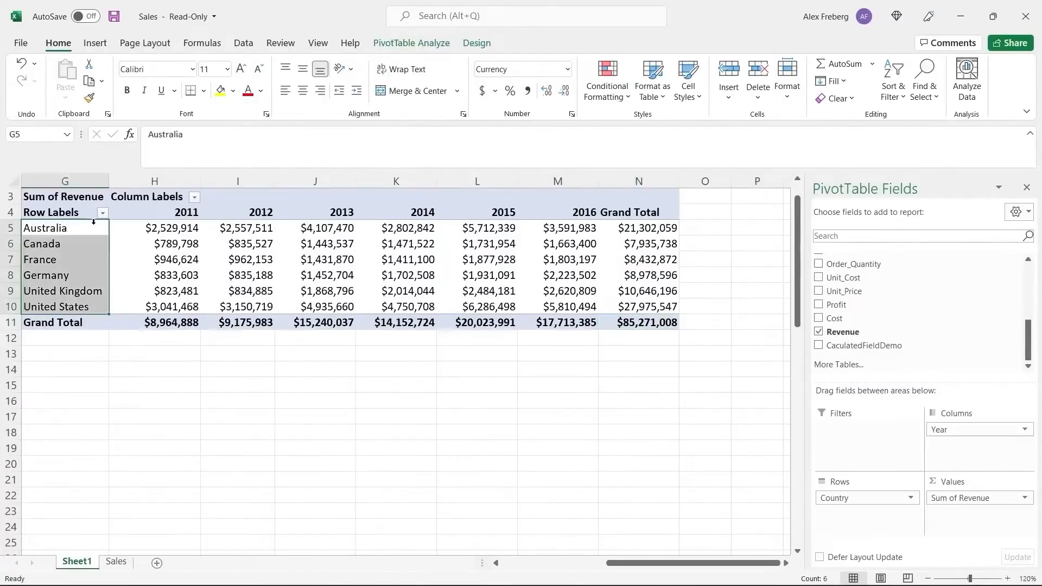
click(171, 222)
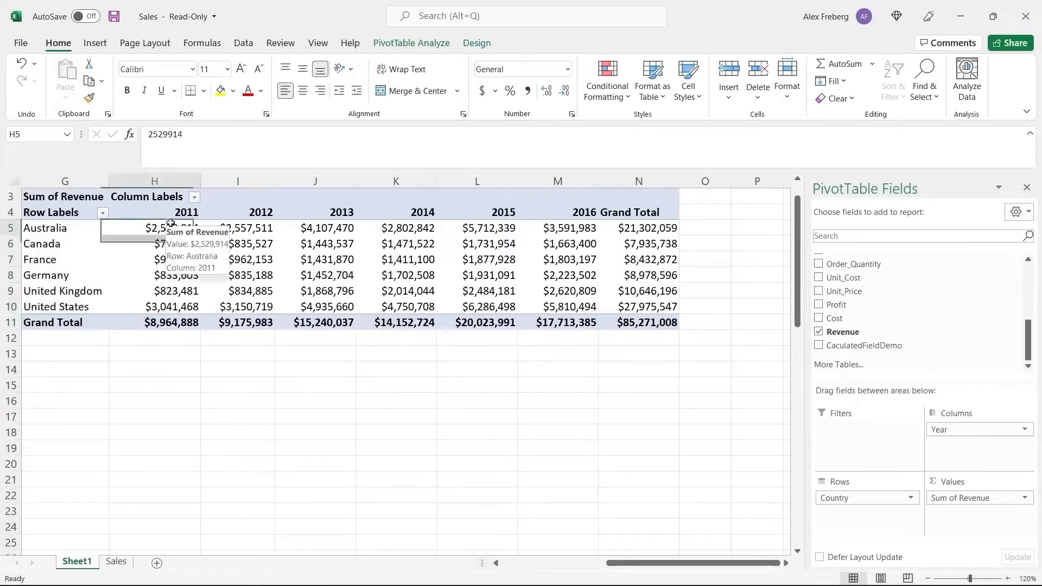
- Review Australia's yearly revenue values in the pivot table
click(274, 227)
click(320, 229)
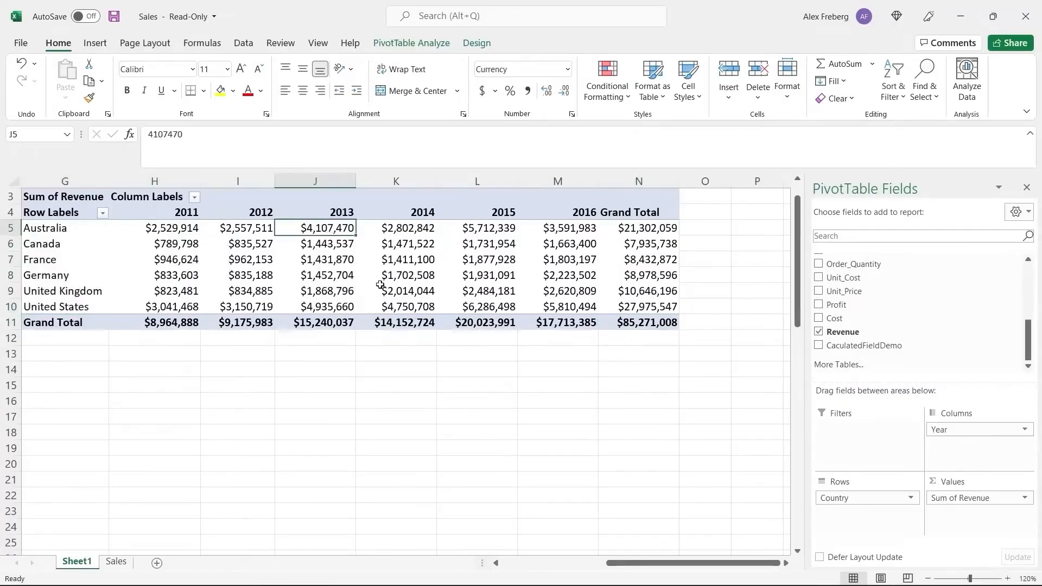
click(485, 230)
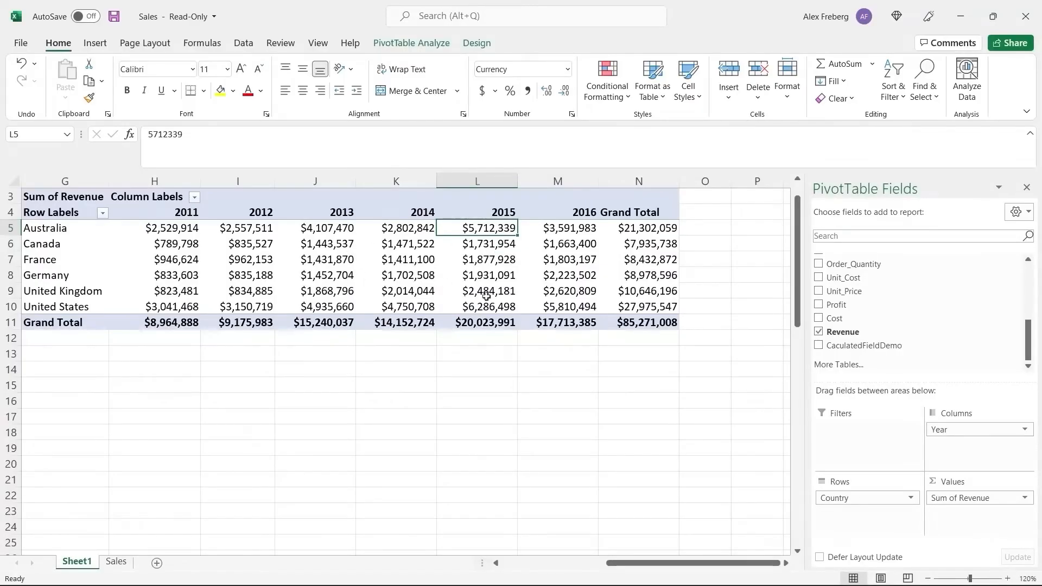
mouse_move(487, 299)
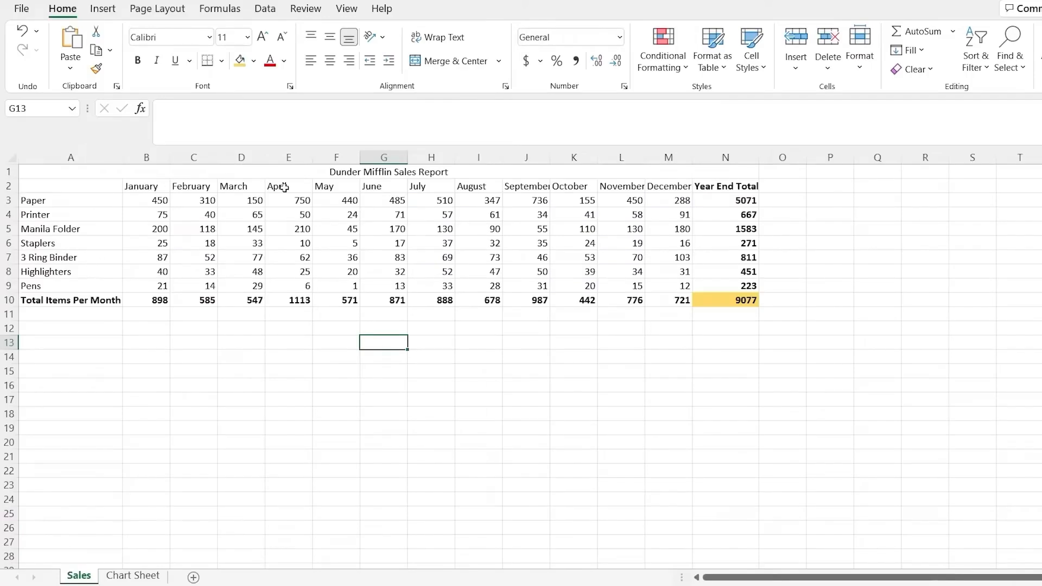
- Examine the Dunder Mifflin sales report's product figures, monthly totals and year-end totals, and check the Chart Sheet
click(141, 200)
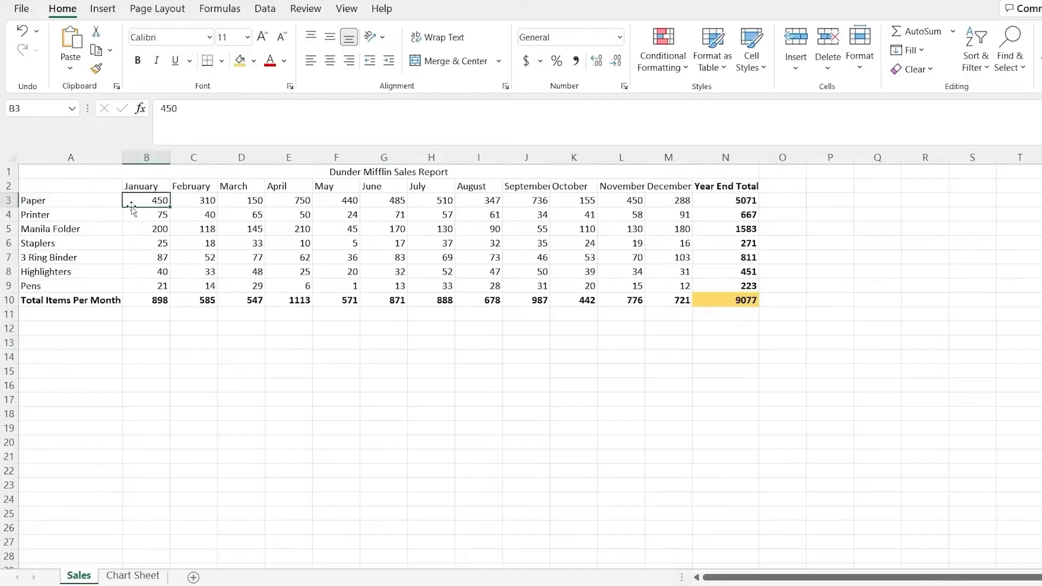
click(80, 301)
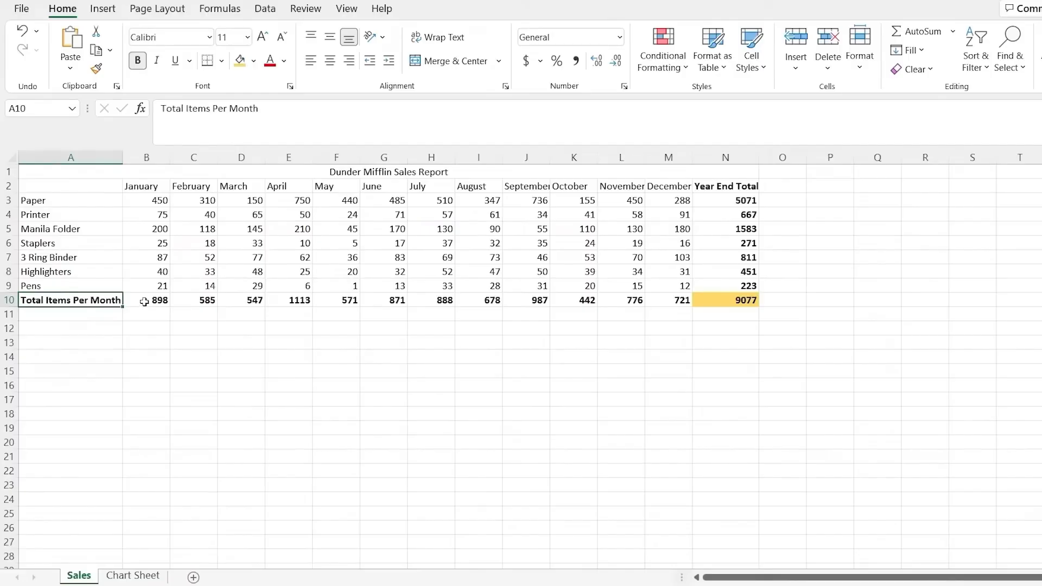
click(727, 204)
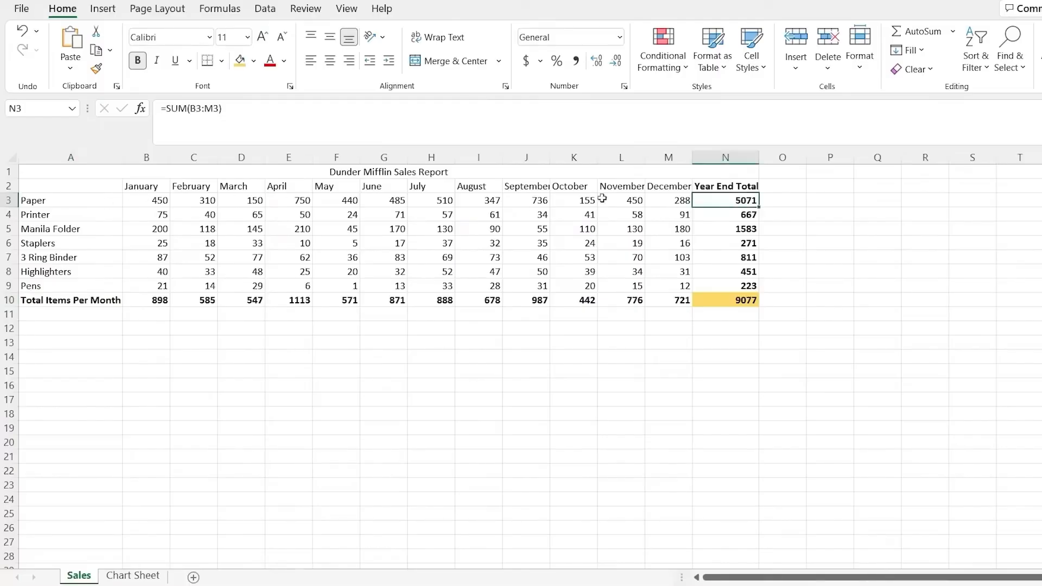
click(519, 360)
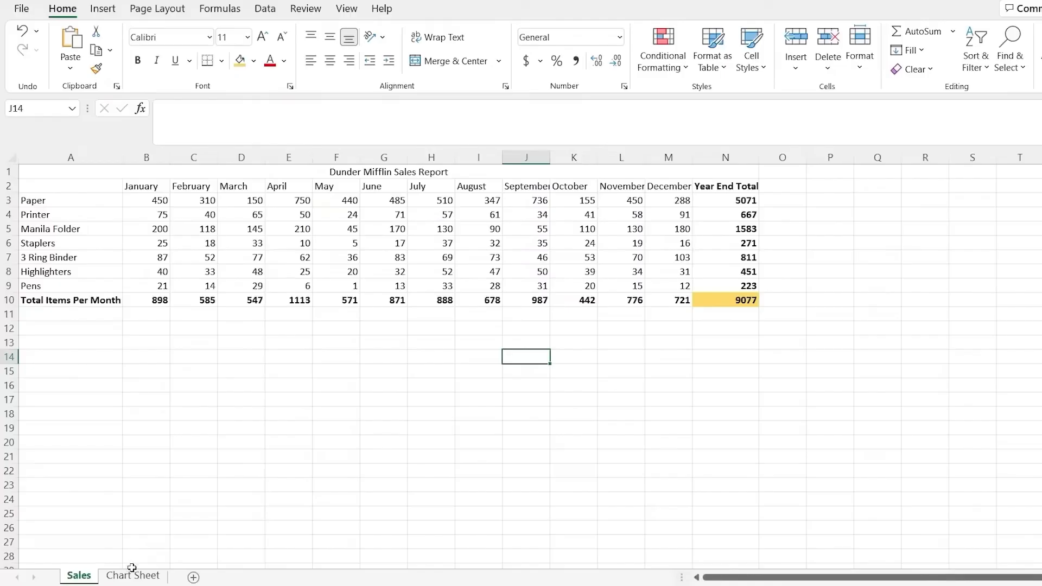
click(133, 576)
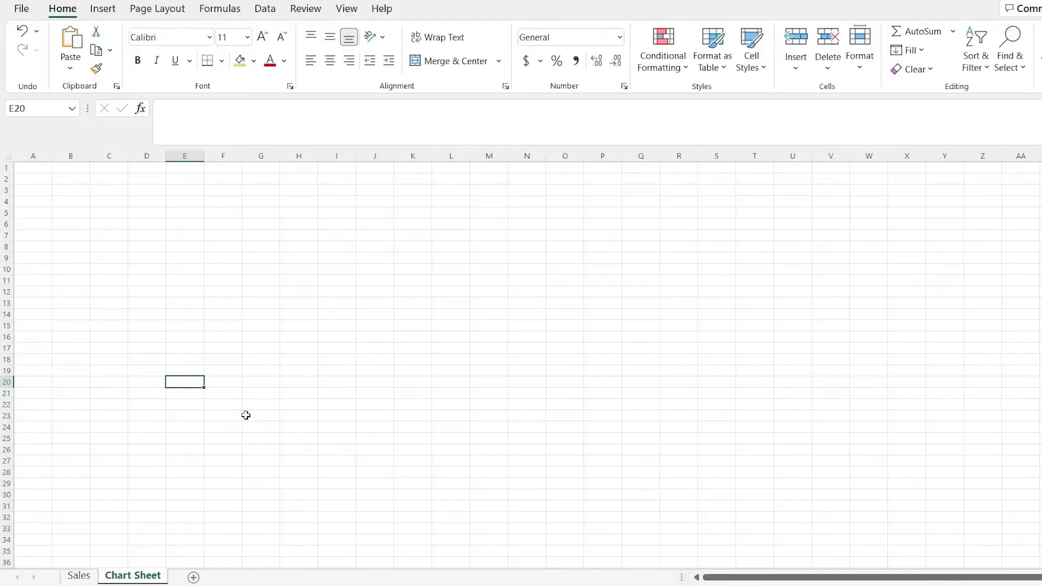
click(80, 576)
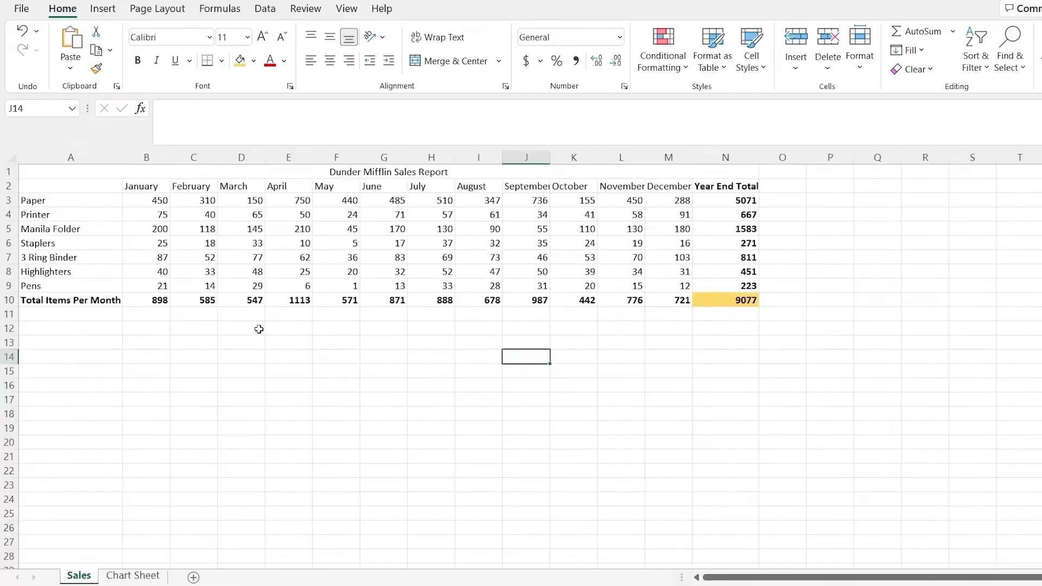
- Insert a clustered column chart from the sales data in A2:N10 and place it below the table
drag(86, 184, 724, 300)
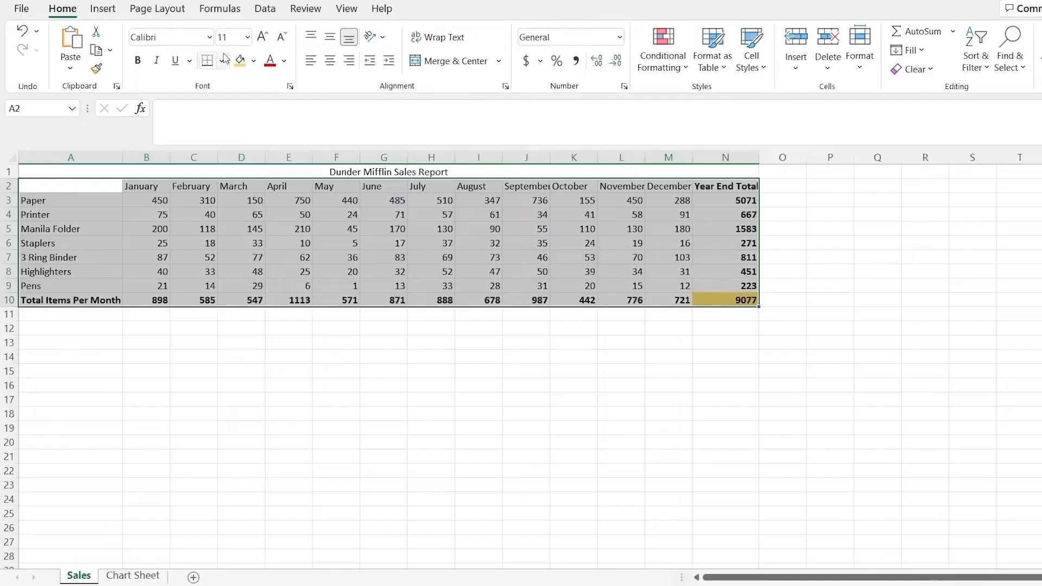
click(107, 12)
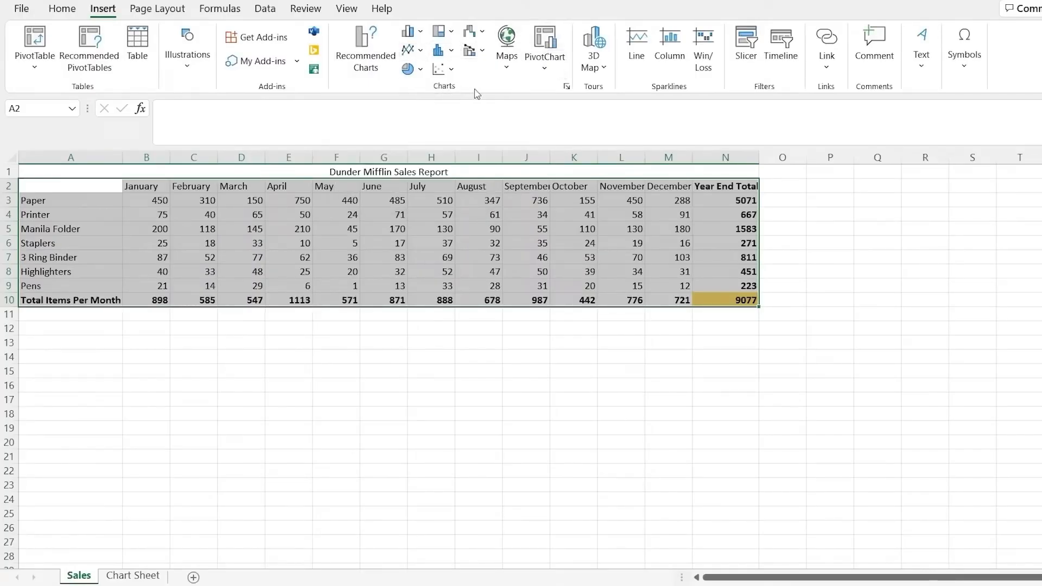
click(422, 33)
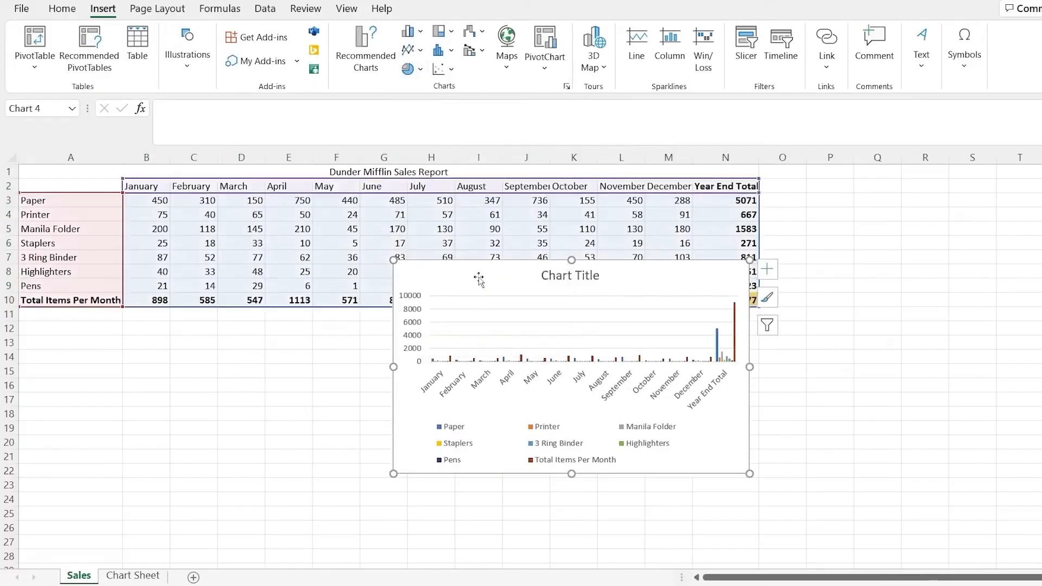
drag(479, 276, 315, 328)
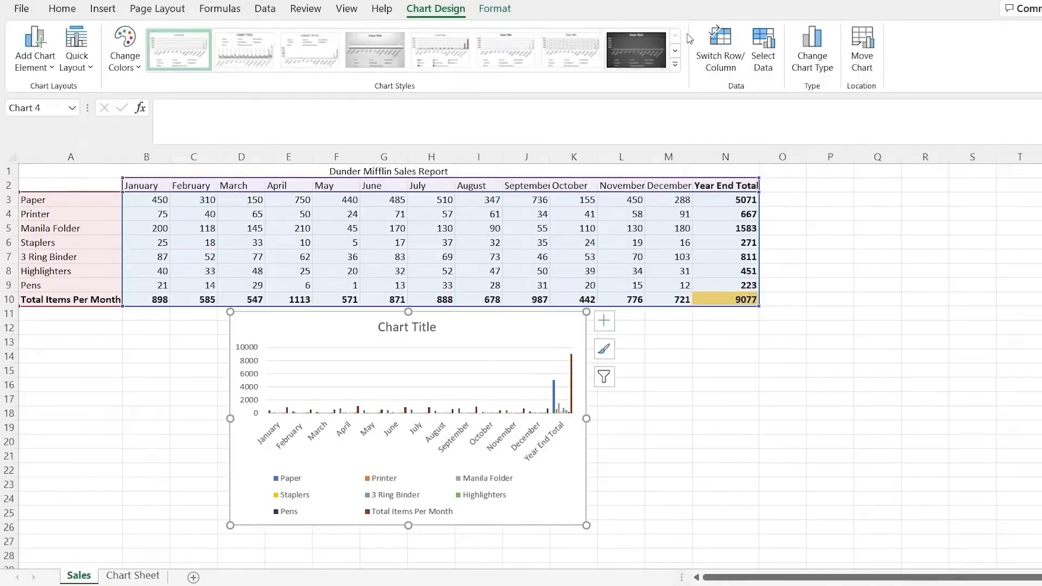
- Swap the chart's rows and columns and back, and view its source data selection without changing it
click(724, 54)
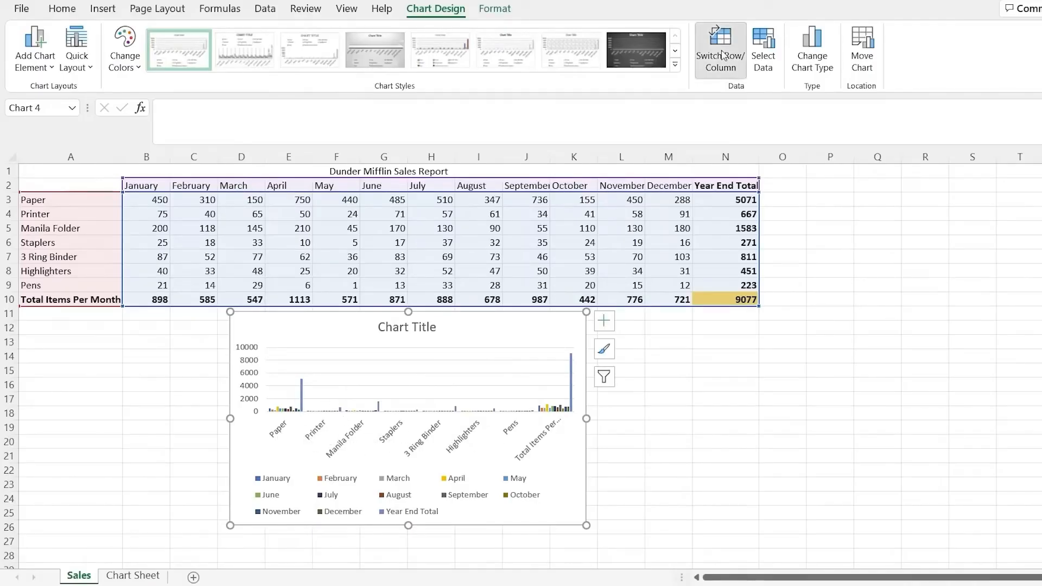
click(722, 55)
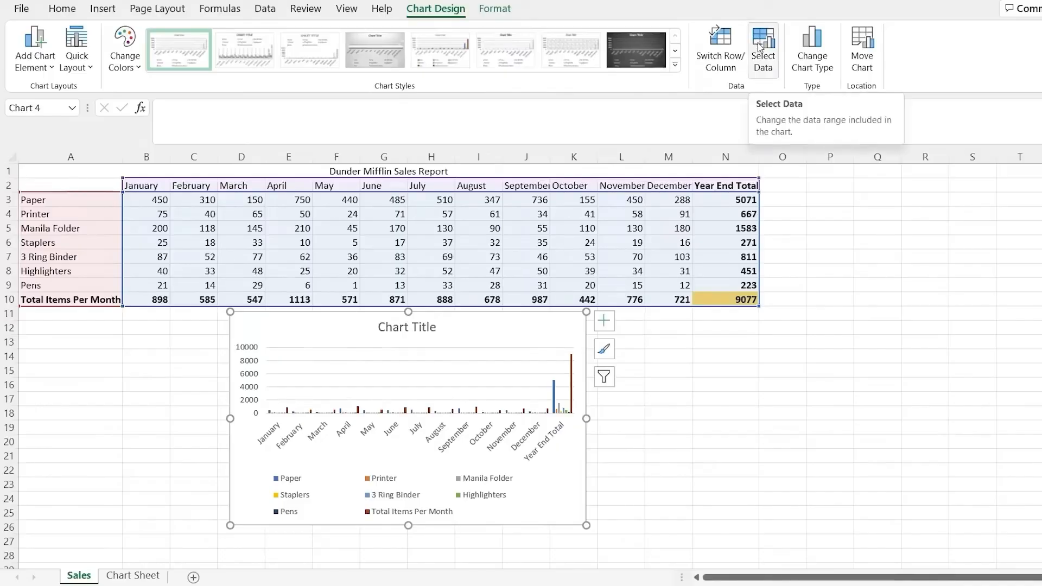
click(760, 46)
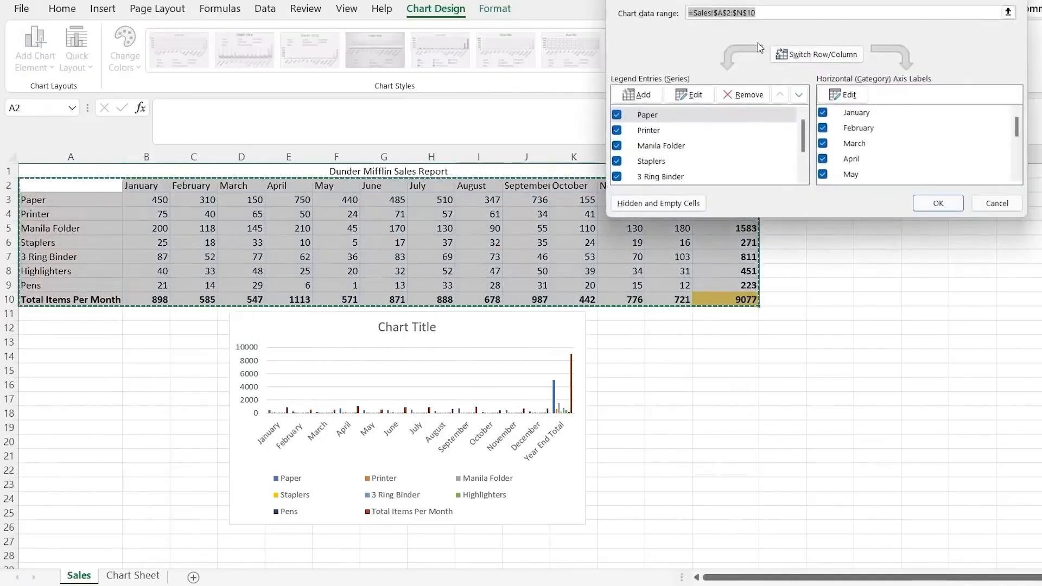
click(1012, 205)
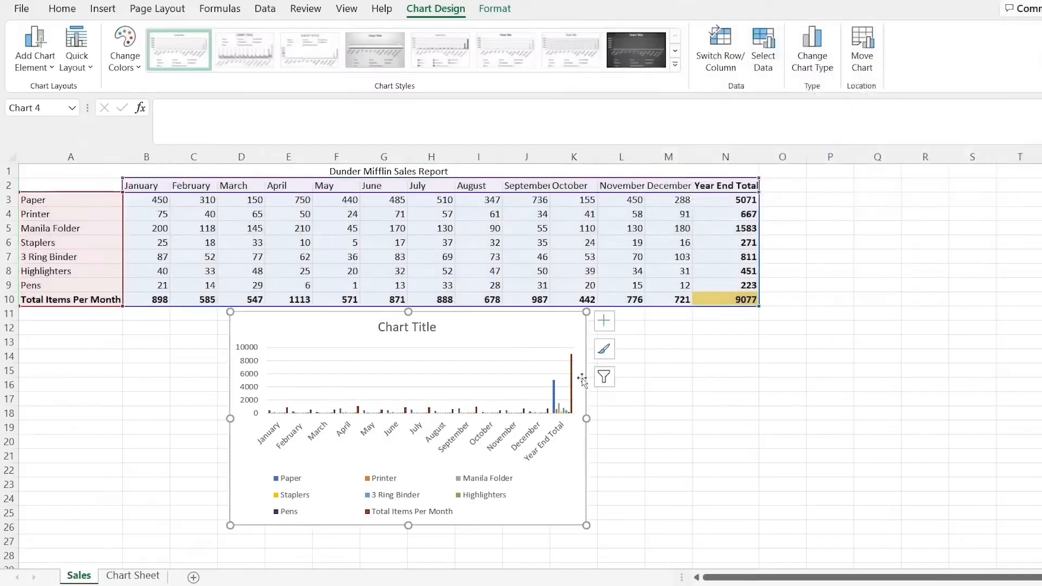
- Filter the Total Items Per Month series and the Year End Total category out of the column chart
click(602, 380)
scroll(695, 467, down, 3)
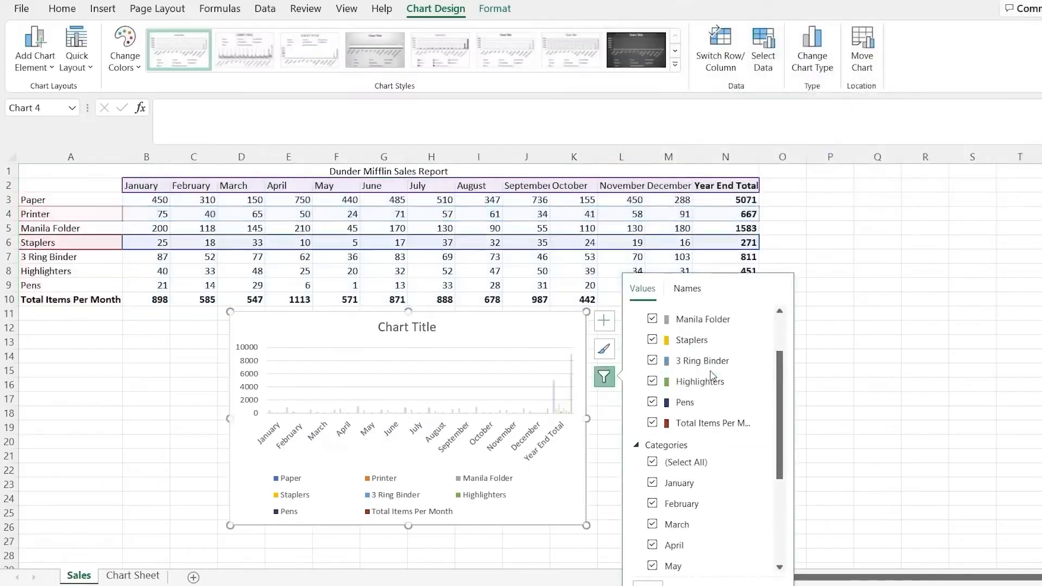
scroll(688, 559, up, 3)
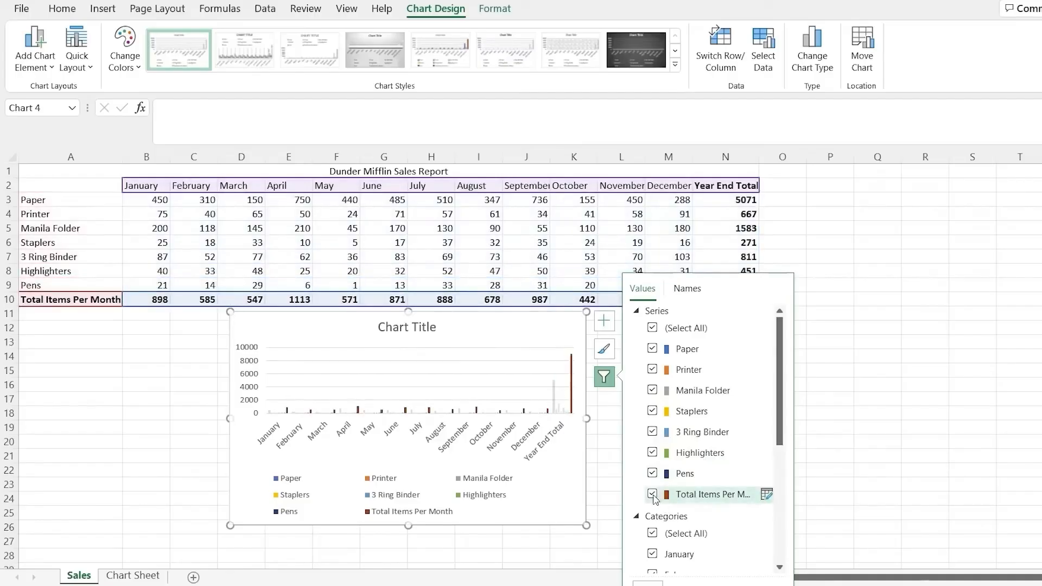
click(653, 495)
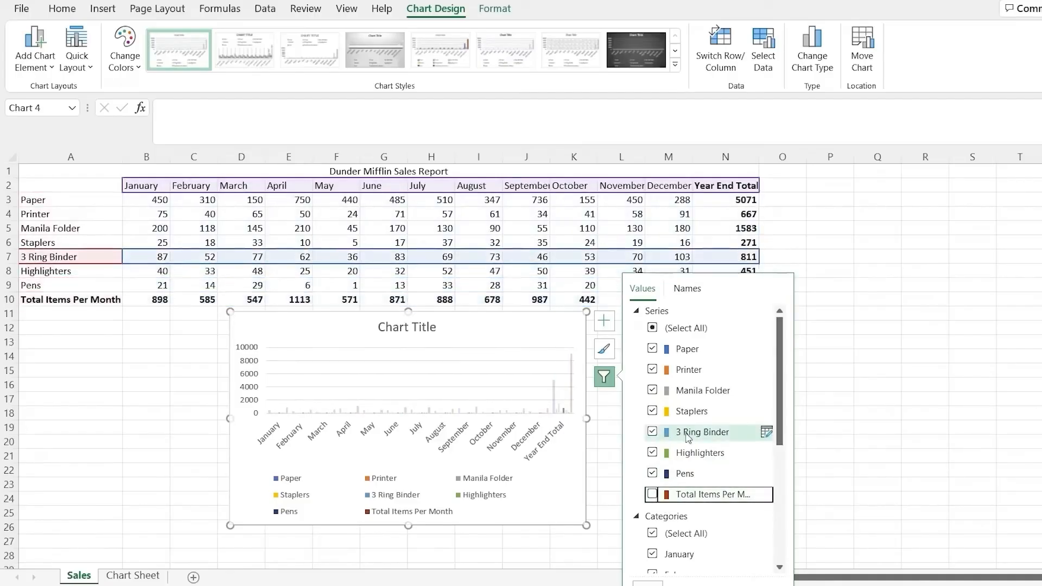
scroll(684, 434, down, 4)
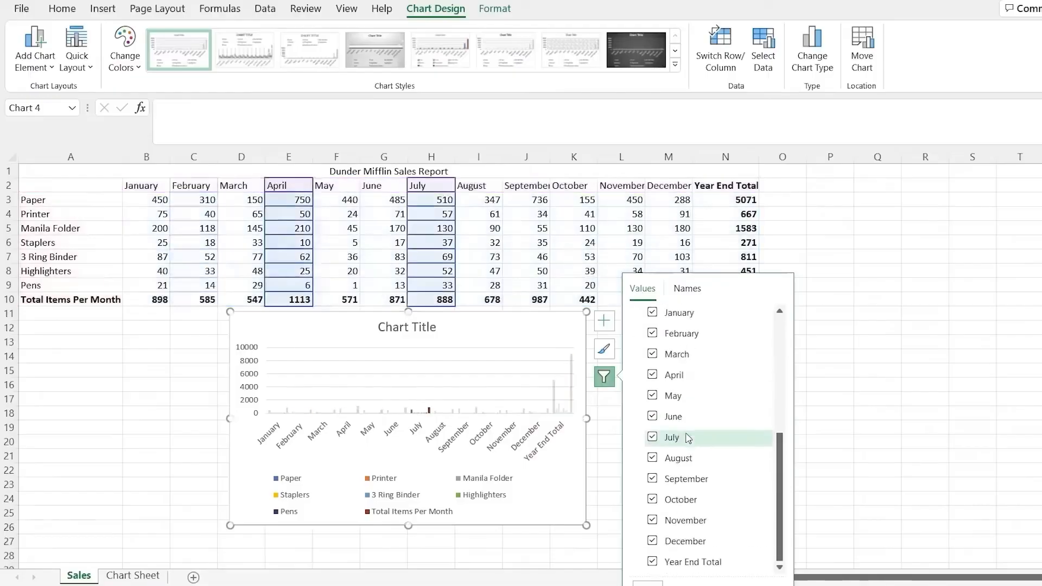
click(653, 562)
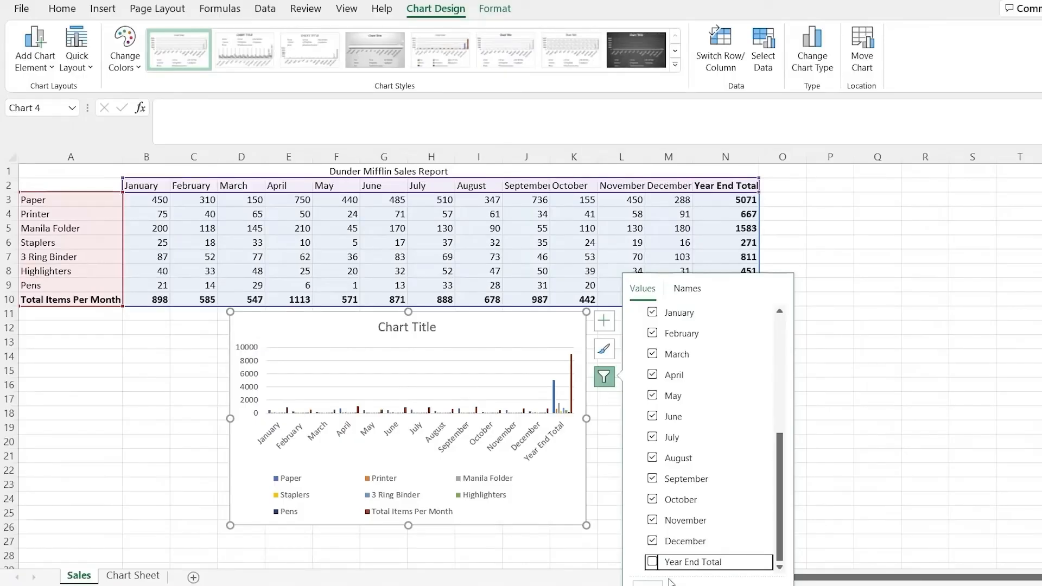
click(647, 584)
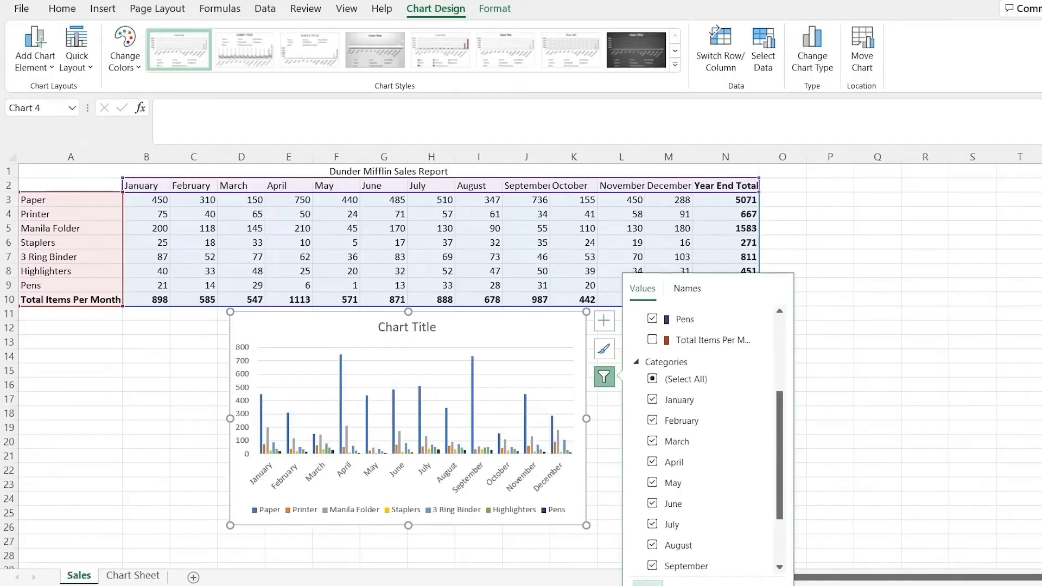
click(605, 377)
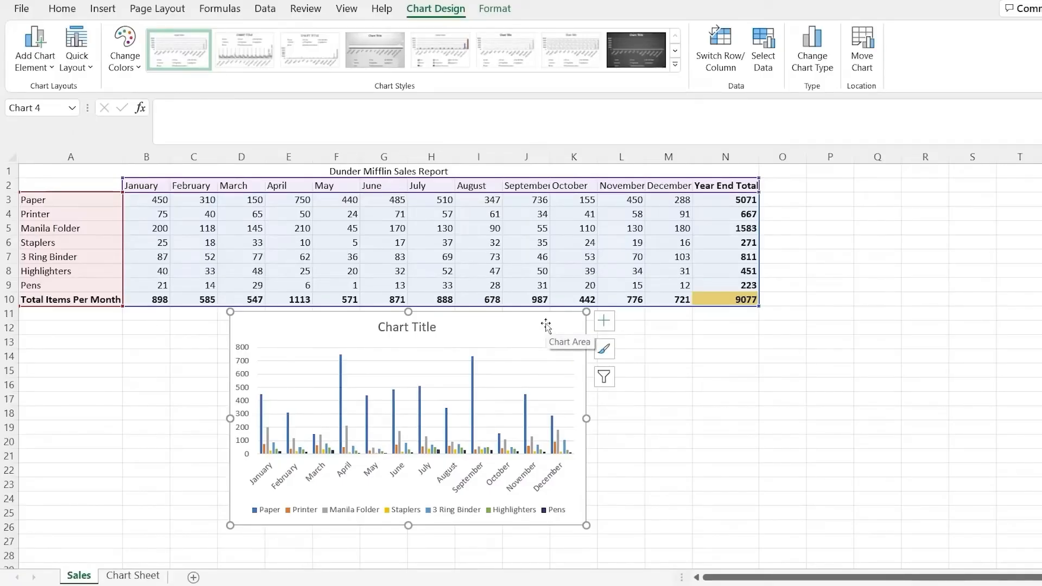
- Change the chart title to "Products Sold Per Month"
double_click(417, 329)
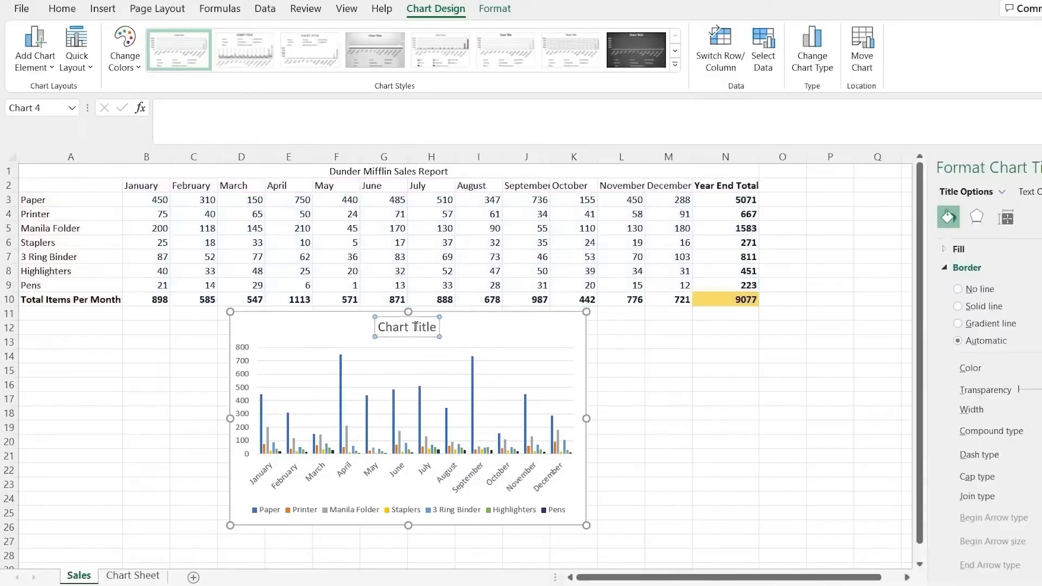
double_click(417, 329)
click(412, 327)
drag(435, 325, 378, 328)
text(Prod)
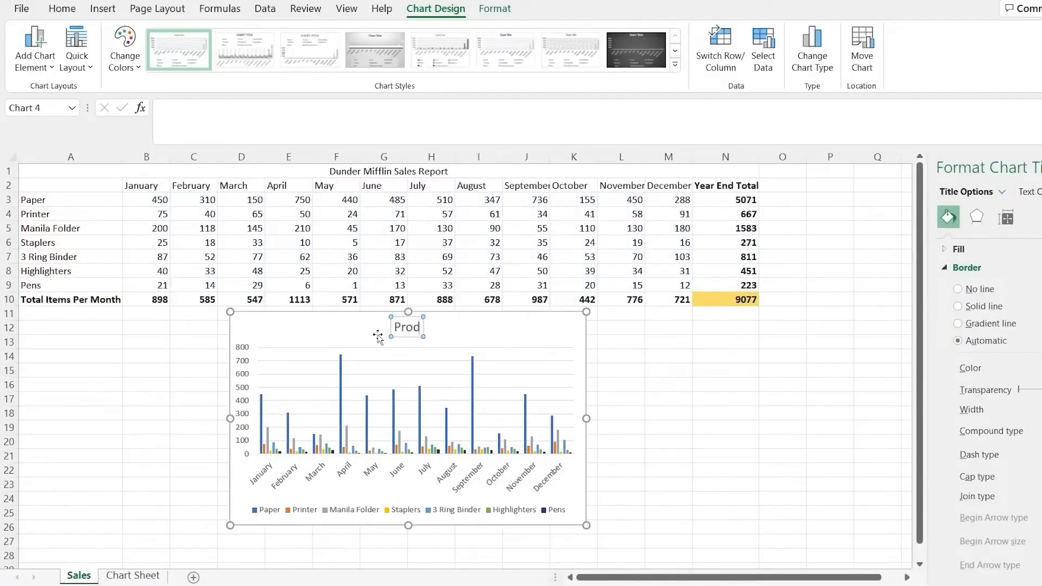
text(ucts Sold)
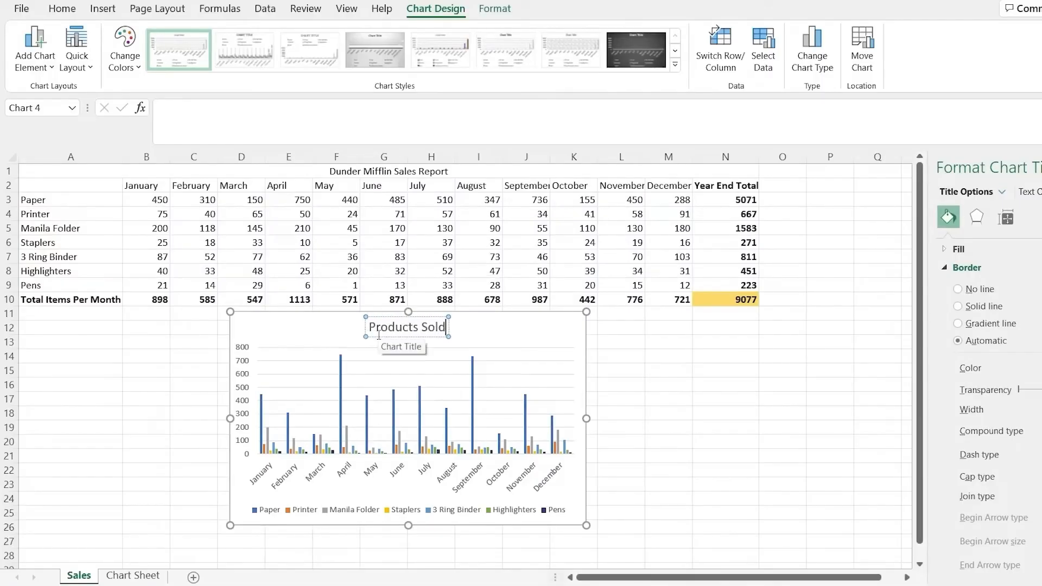
text( Per Month)
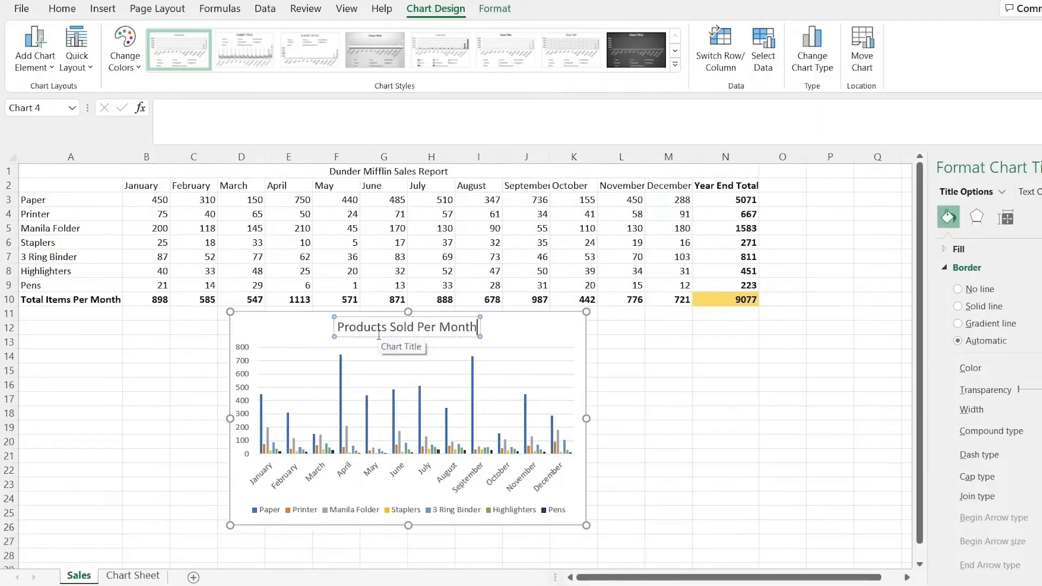
click(512, 327)
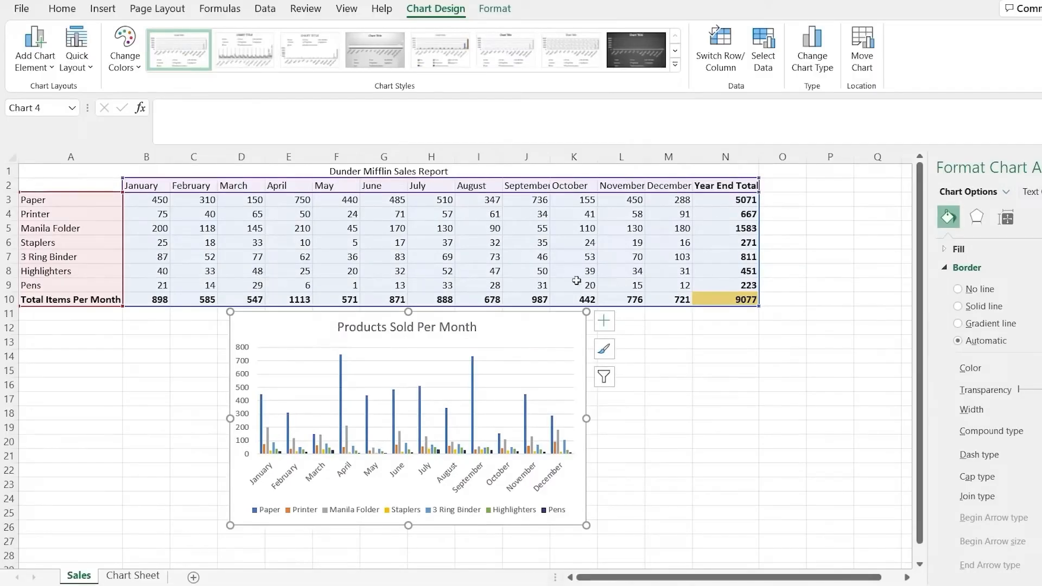
click(868, 54)
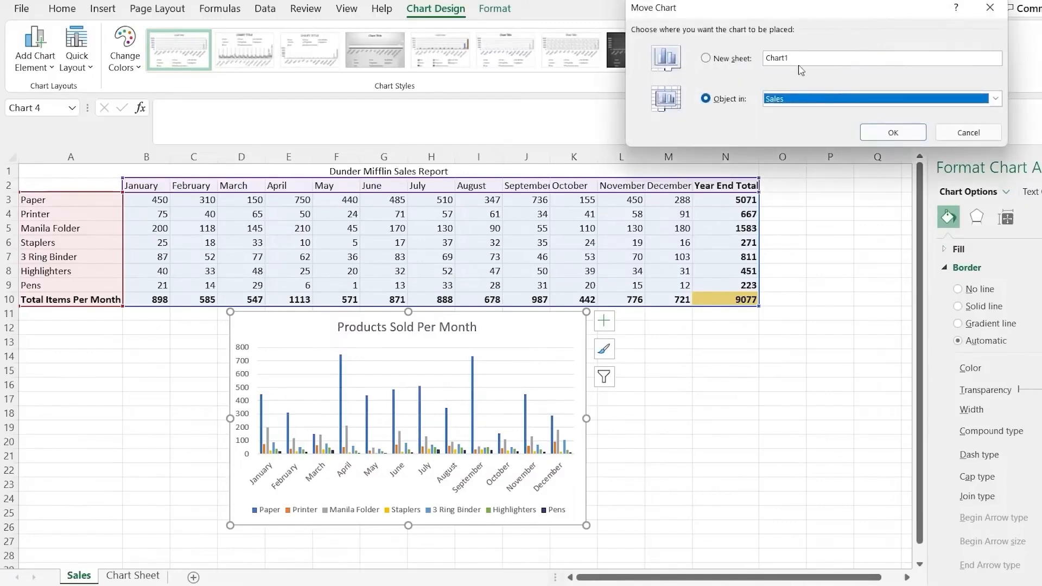
click(999, 103)
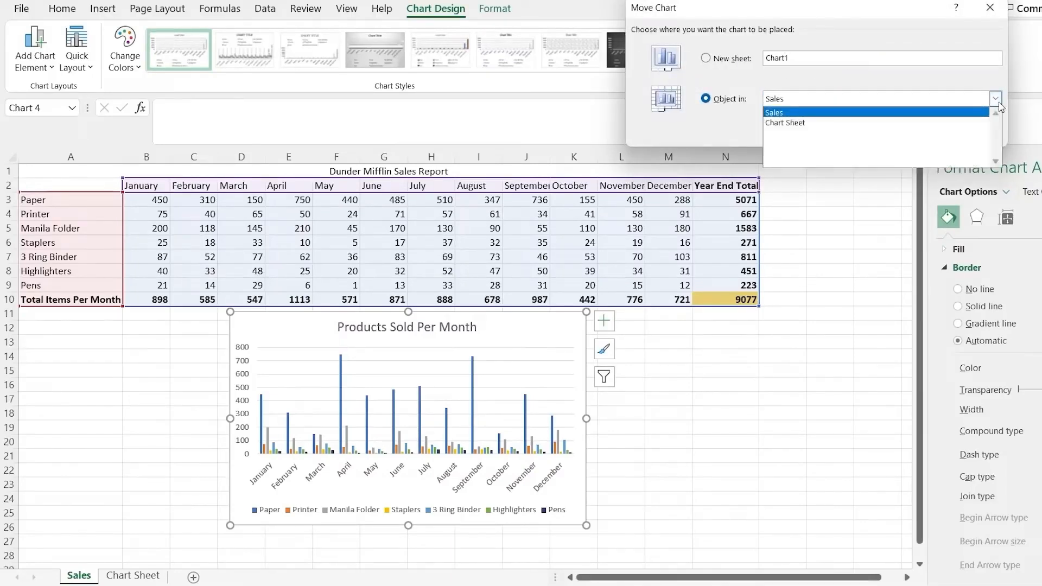
click(974, 112)
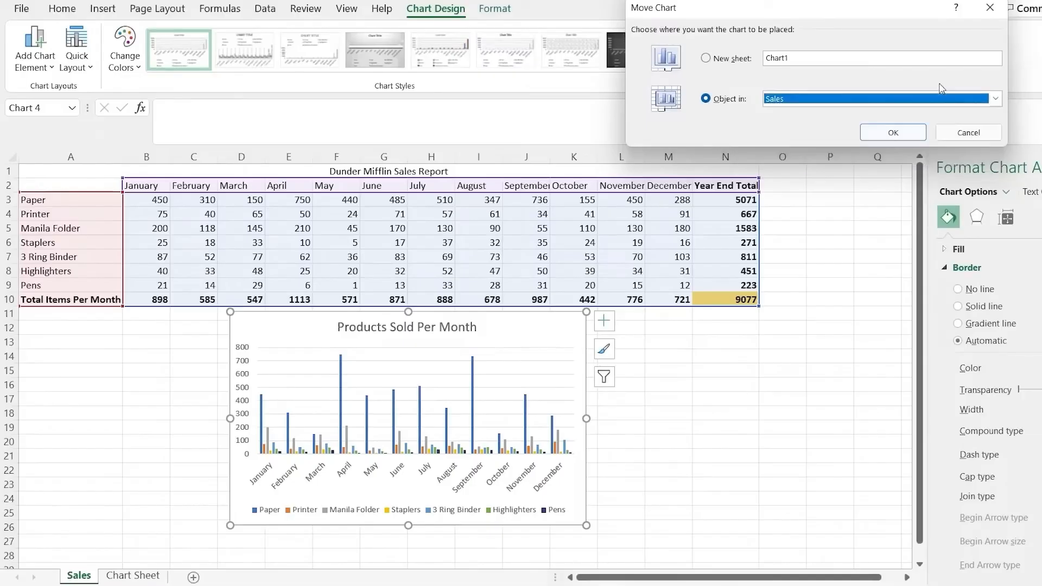
click(951, 129)
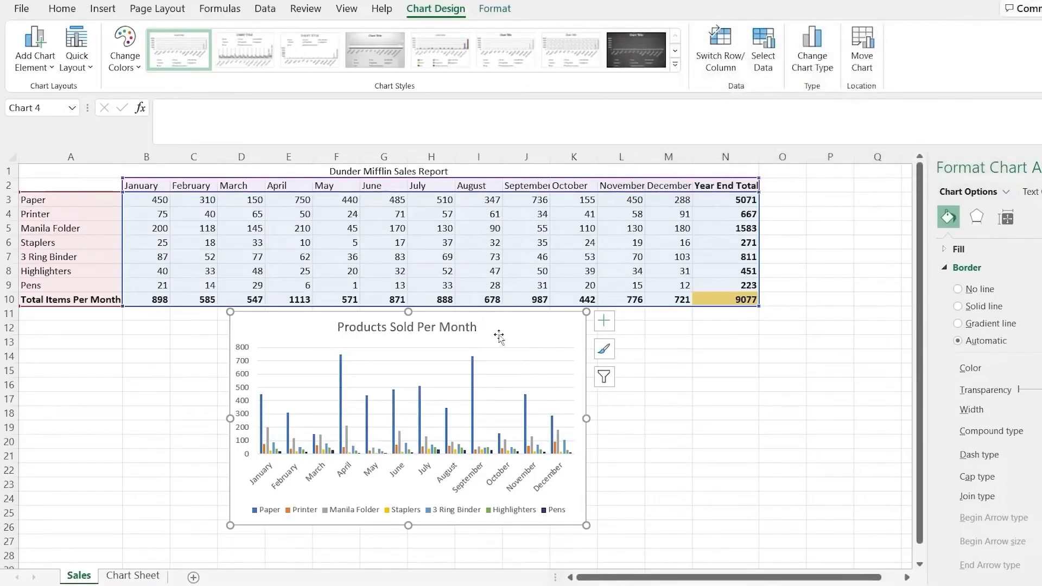
- Paste the Products Sold Per Month chart at cell A1 of the Chart Sheet
click(144, 576)
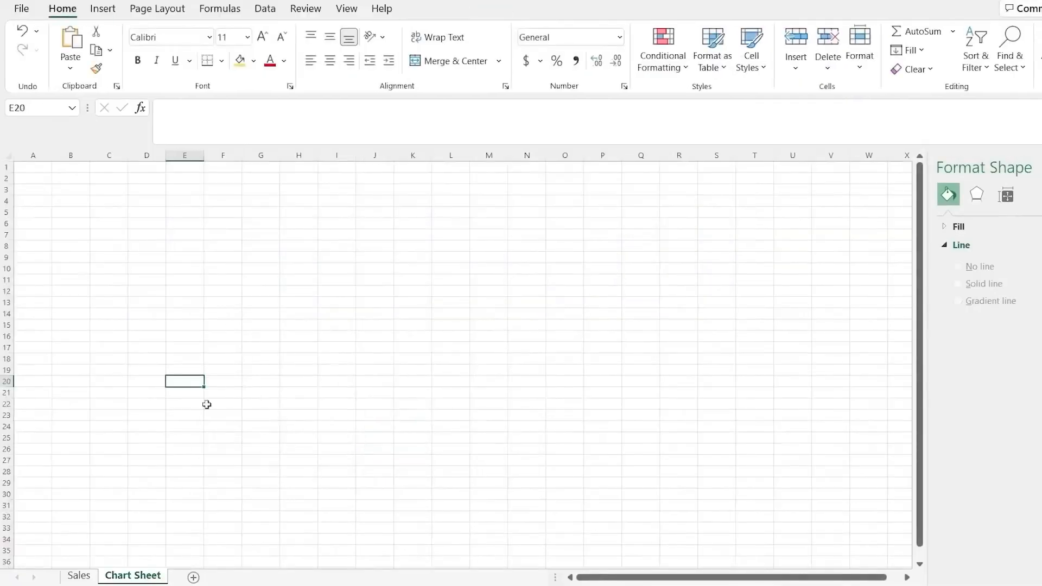
click(39, 165)
key(ctrl+v)
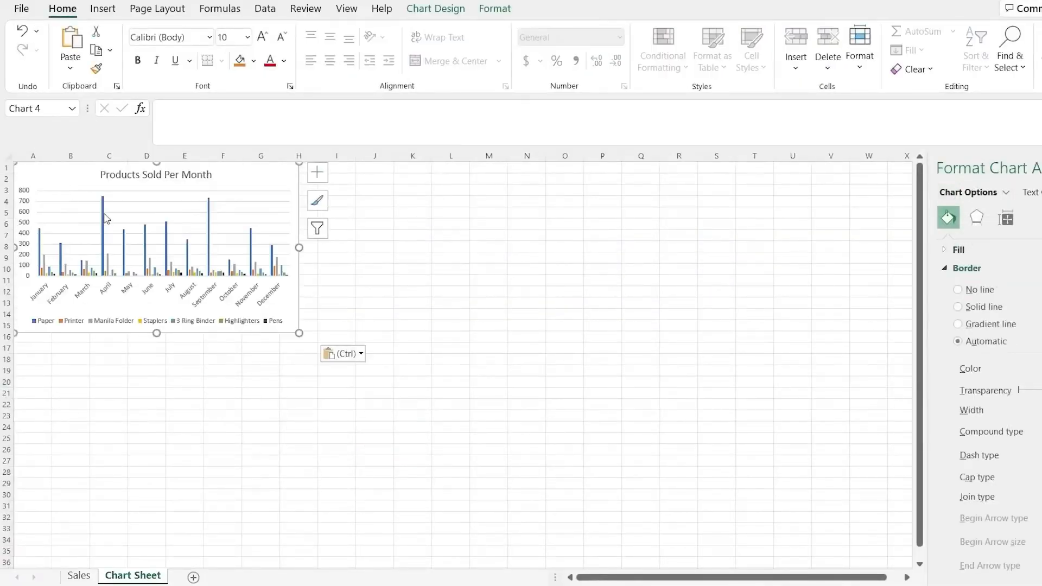
- Move the pasted Products Sold Per Month chart on the Chart Sheet so its corner sits at cell B2
click(103, 217)
drag(76, 179, 116, 189)
click(114, 496)
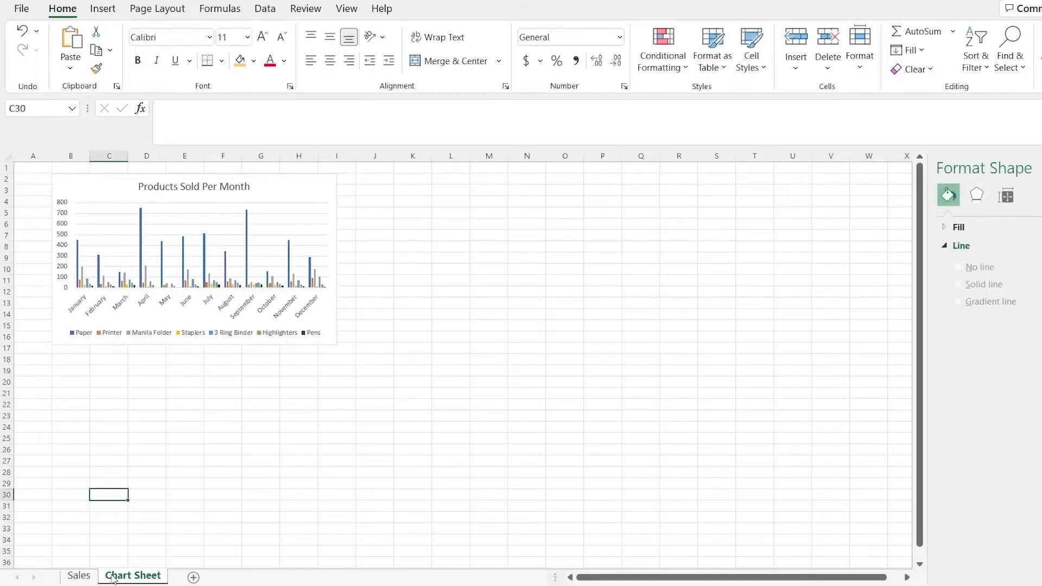
- View the original chart on the Sales sheet and the filter options of its copy on the Chart Sheet
click(87, 578)
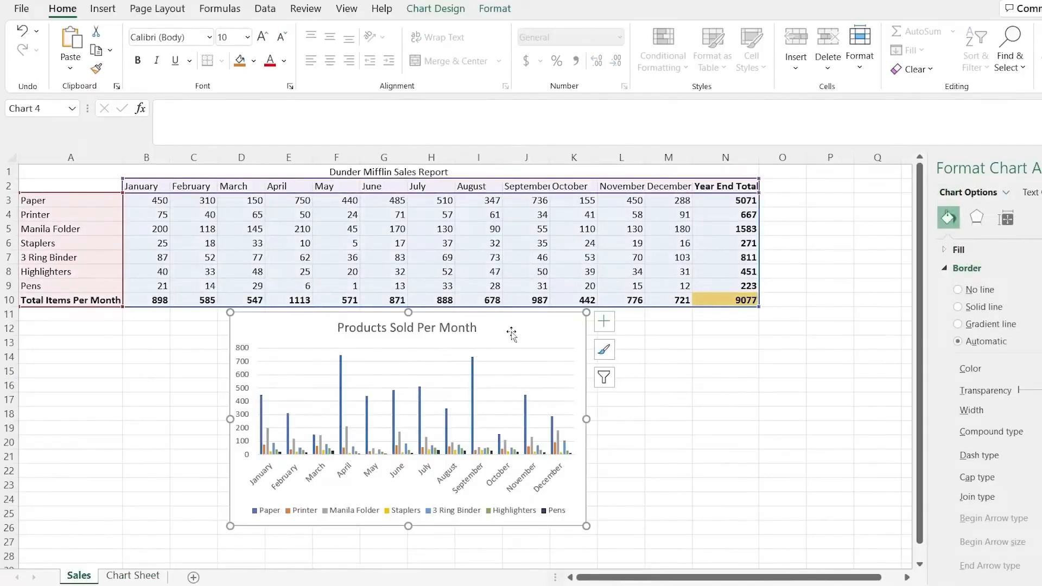
click(133, 576)
click(268, 191)
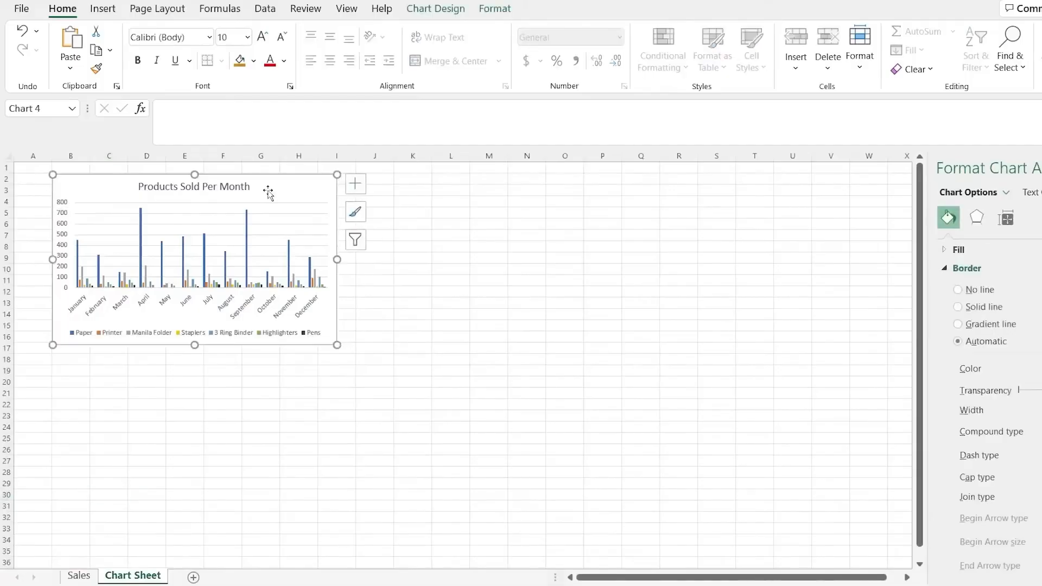
click(356, 240)
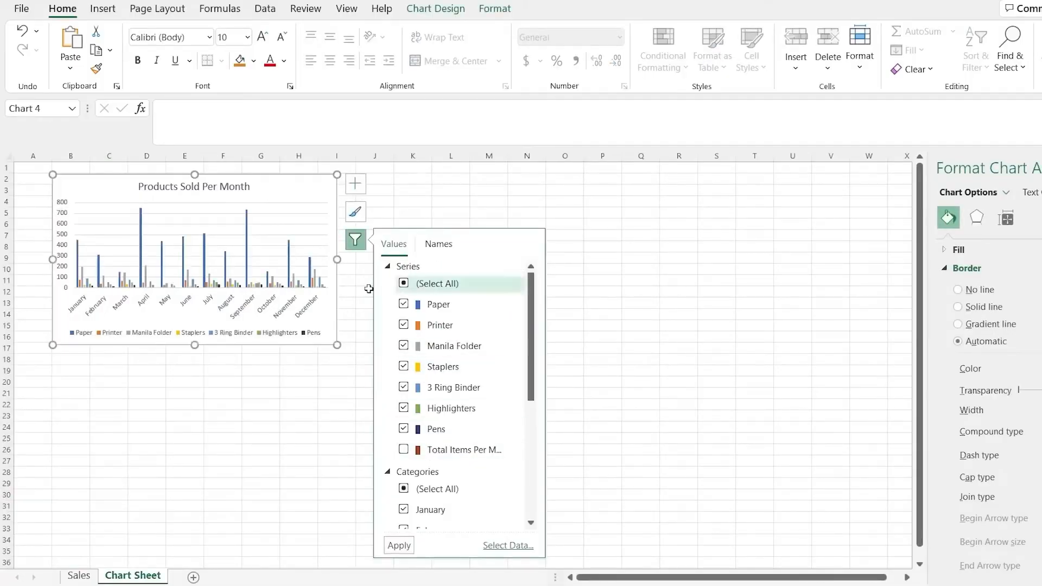
click(306, 380)
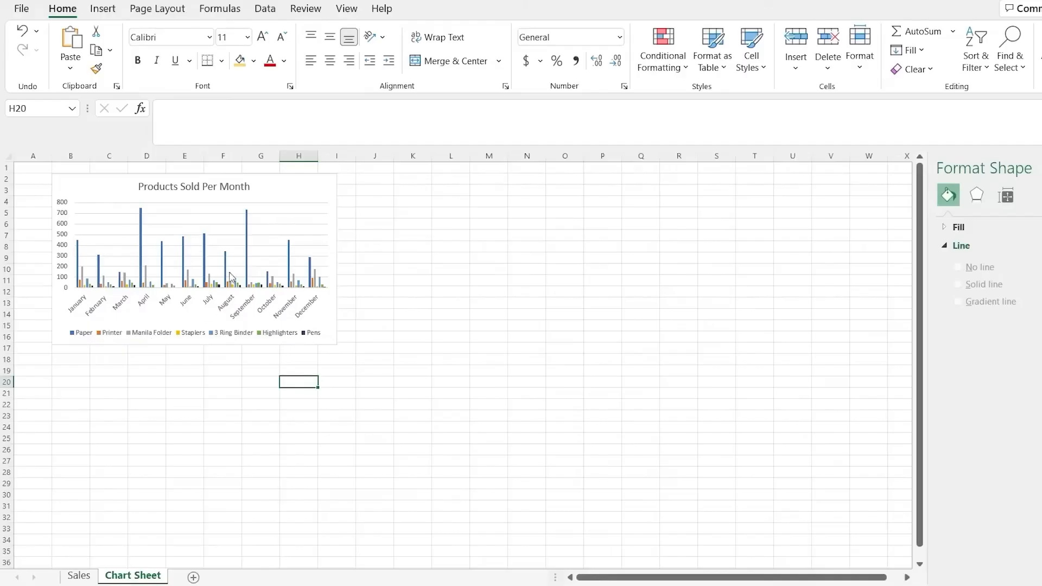
- Preview column chart types for the Sales sheet chart, including Stacked Column and 3-D Clustered Column
click(79, 575)
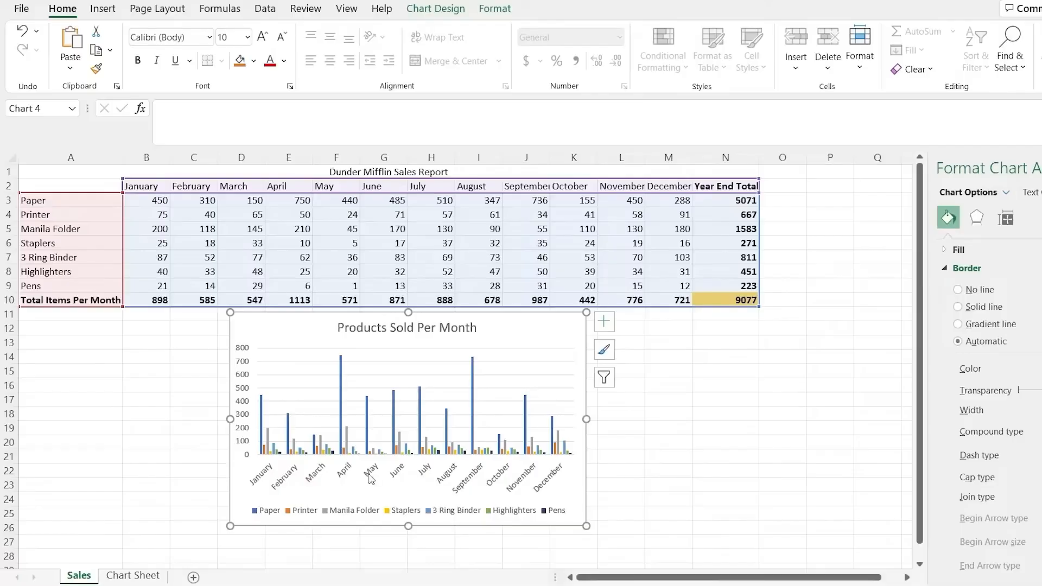
mouse_move(262, 416)
mouse_move(367, 405)
click(436, 10)
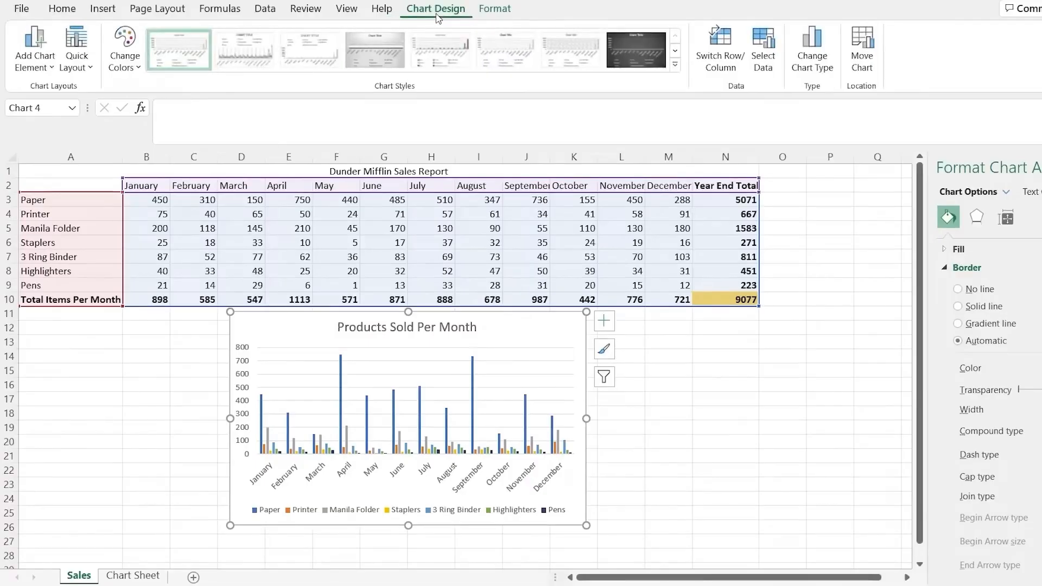
click(828, 74)
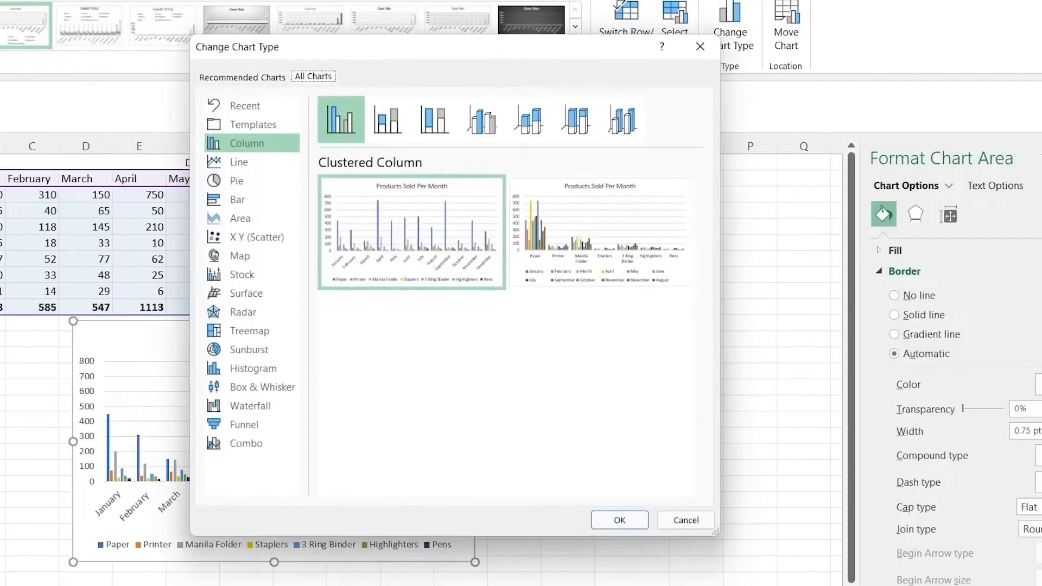
drag(545, 49, 826, 24)
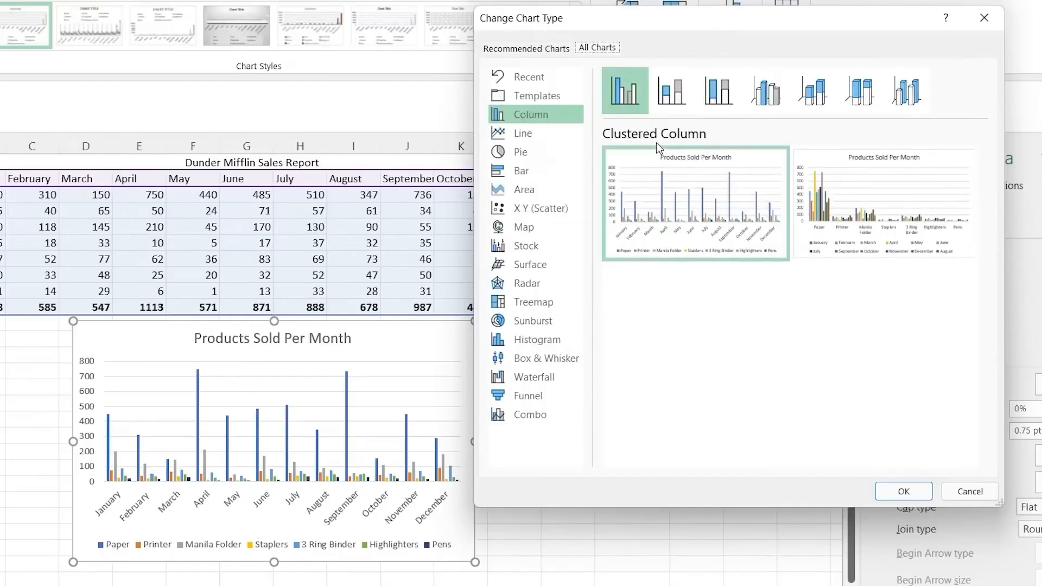
click(677, 98)
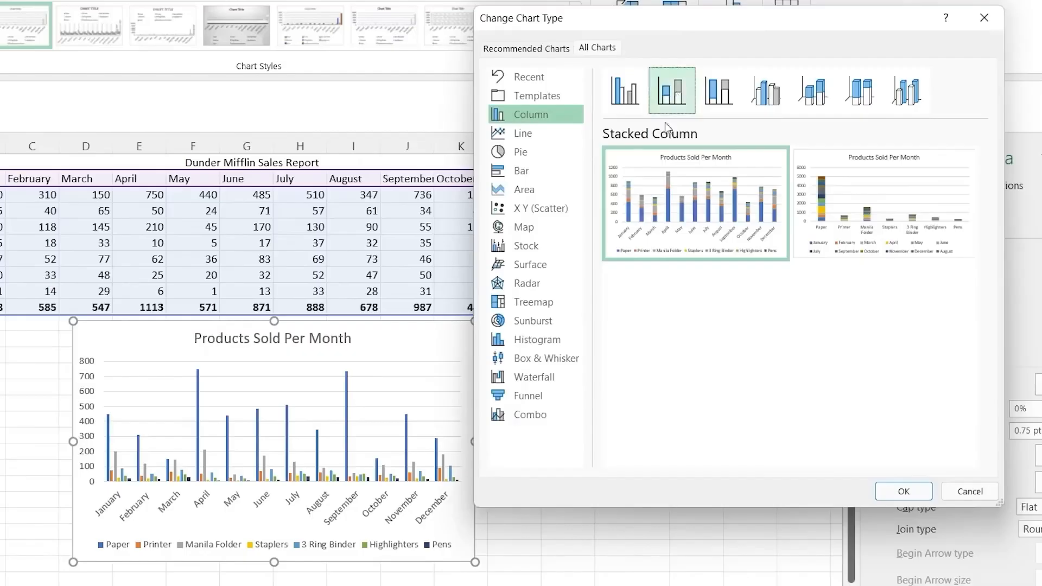
mouse_move(672, 213)
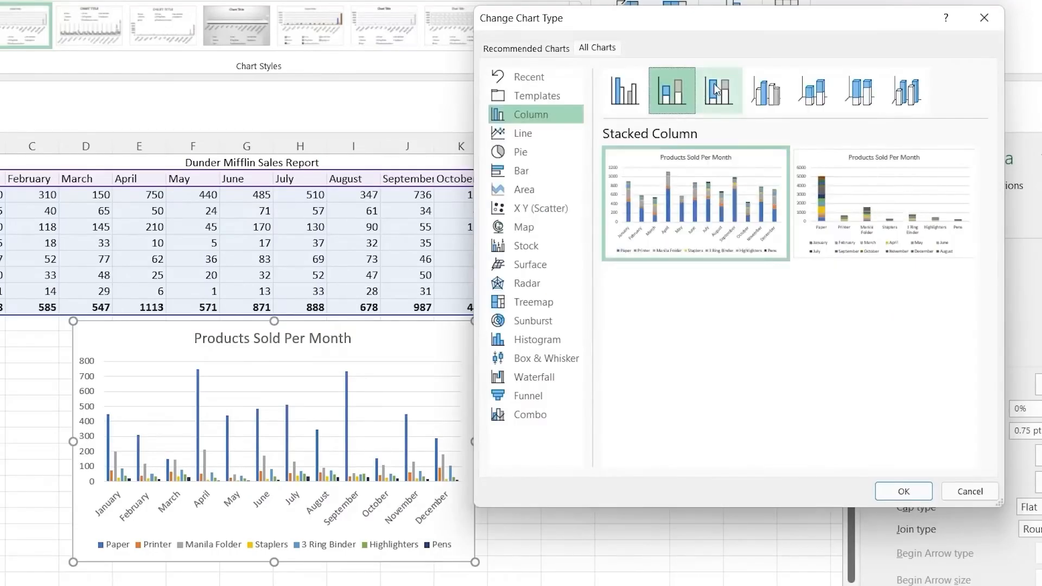
click(716, 88)
click(771, 93)
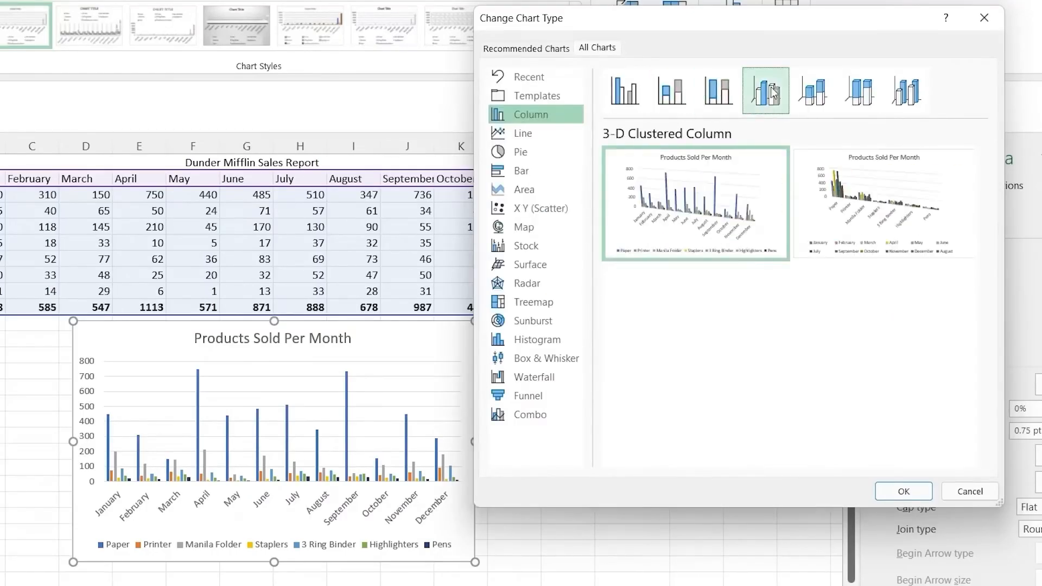
mouse_move(746, 184)
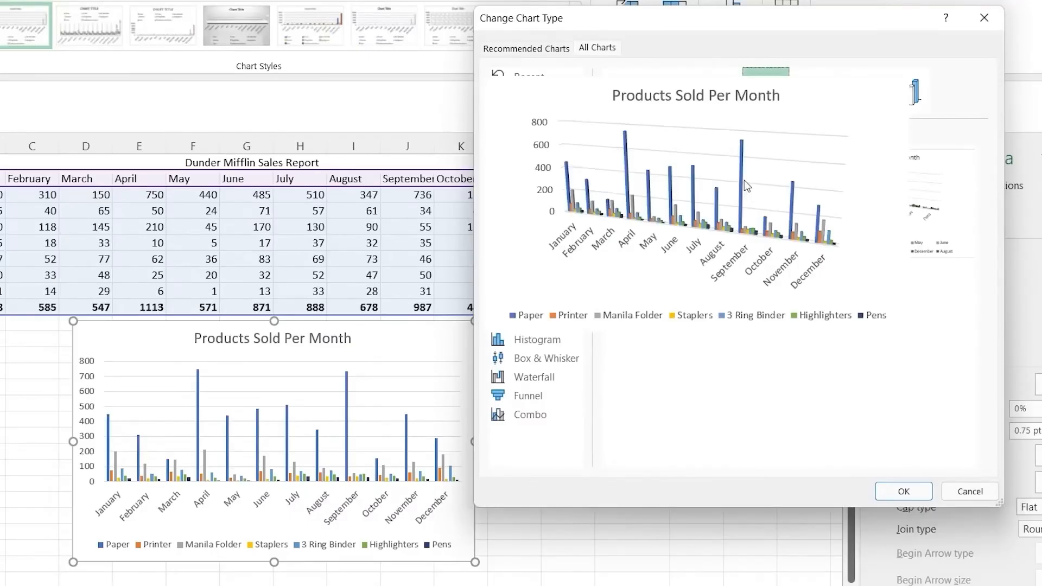
- Change the Sales sheet chart to the 3-D Column type with months along the axis
click(892, 88)
mouse_move(833, 167)
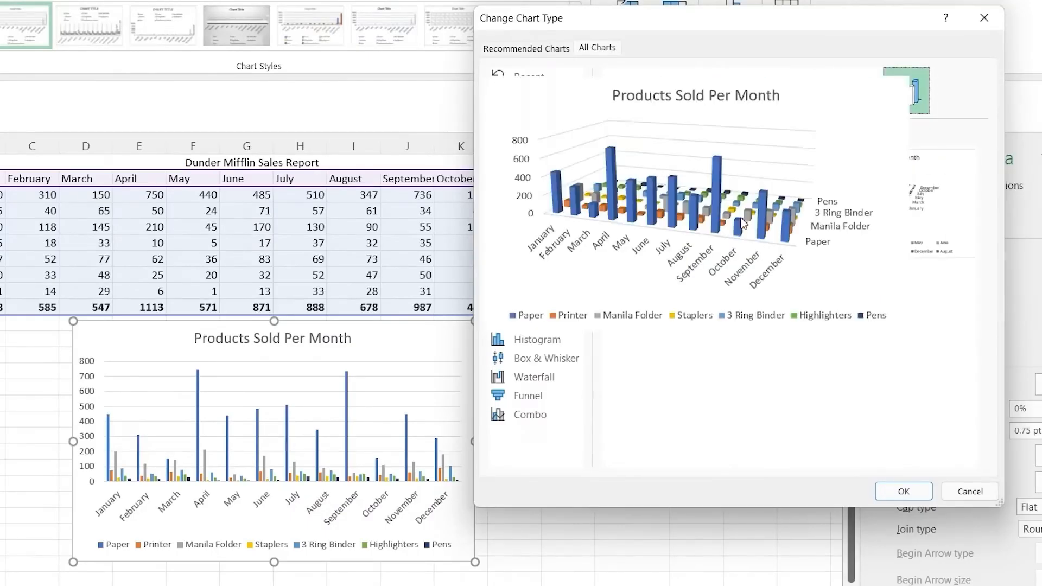
click(902, 492)
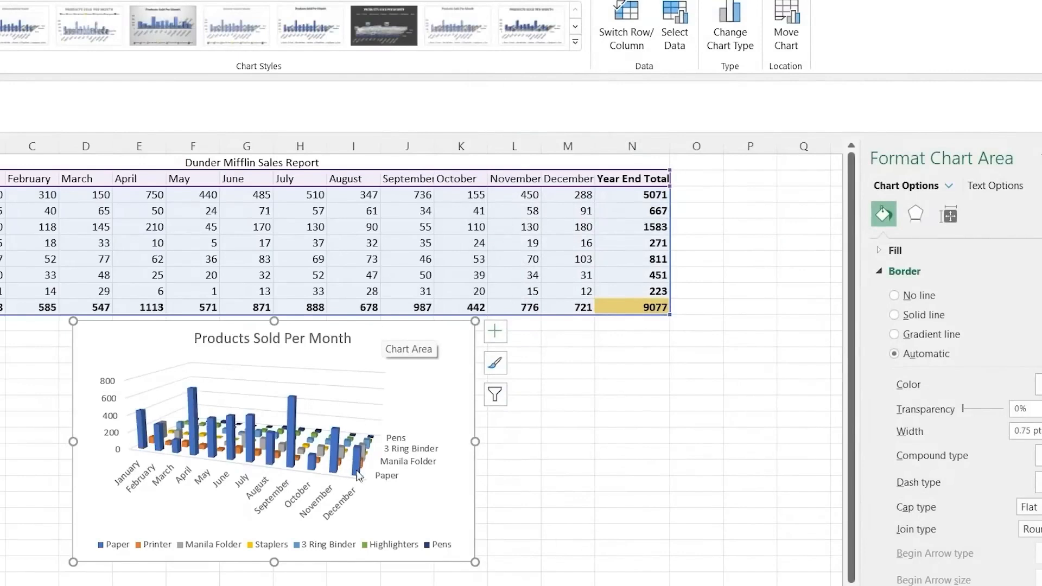
- Copy the 3-D column chart to cell J2 of the Chart Sheet, beside the first chart
mouse_move(317, 460)
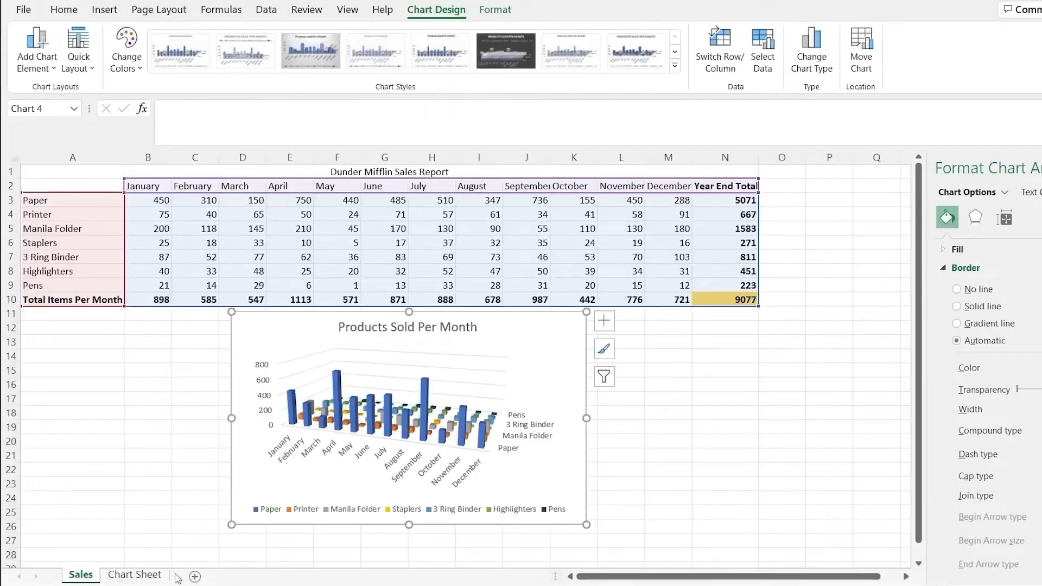
click(148, 577)
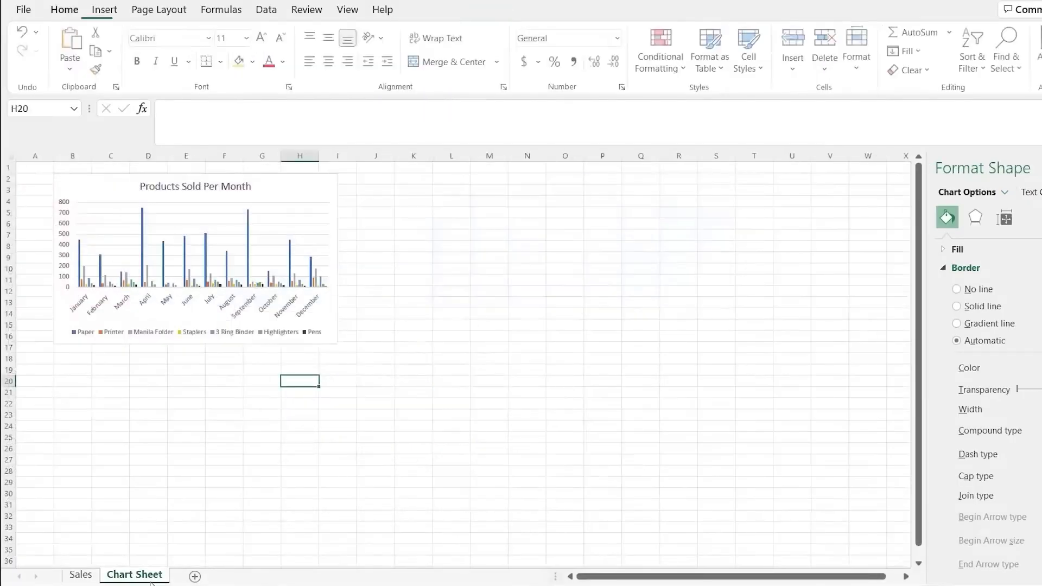
click(368, 181)
key(ctrl+v)
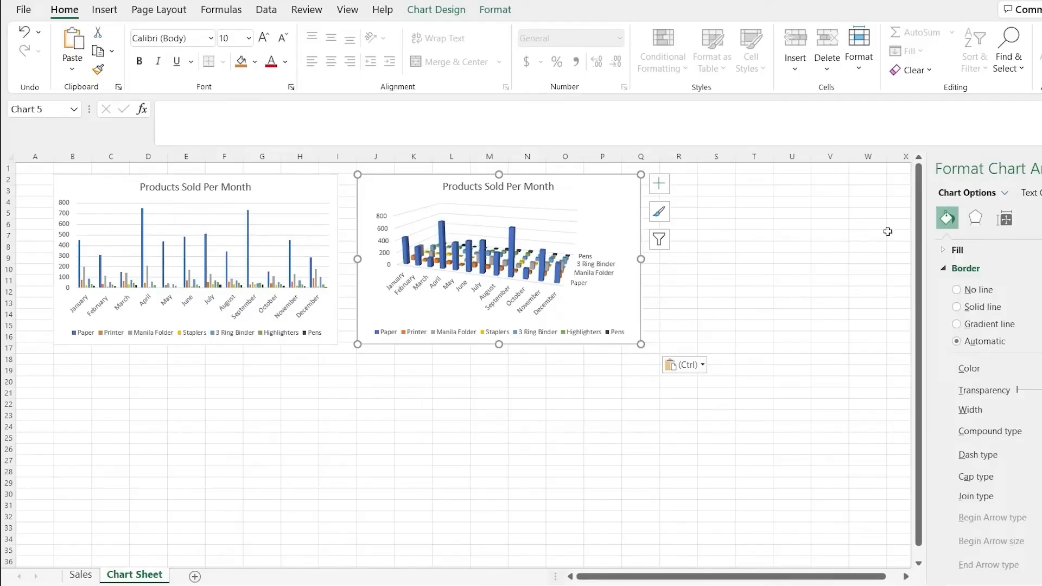
- Preview the line chart types for the Sales sheet chart, from Line and Stacked Line through the marker variants to 3-D Line
click(86, 580)
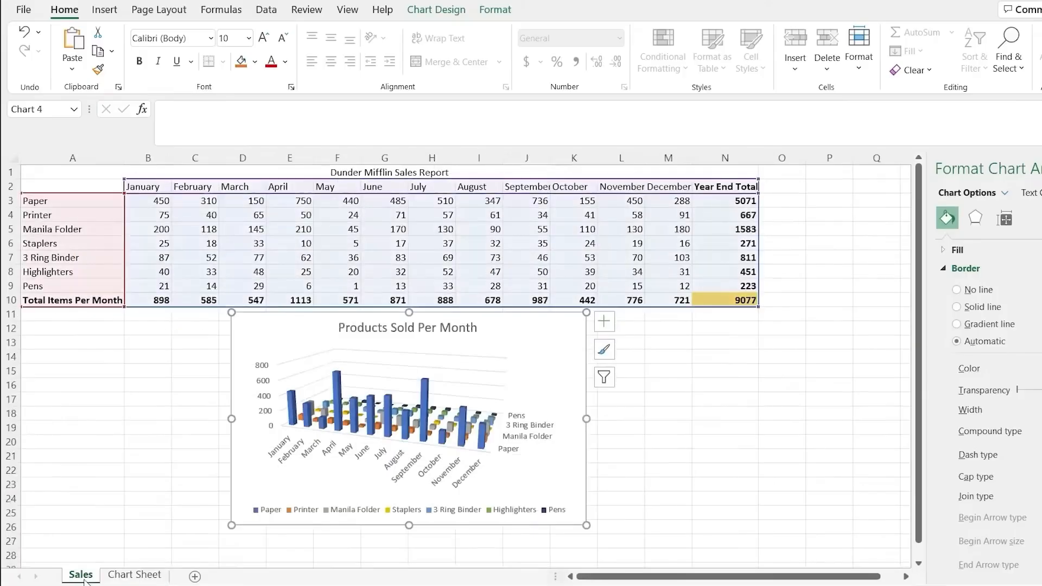
click(558, 351)
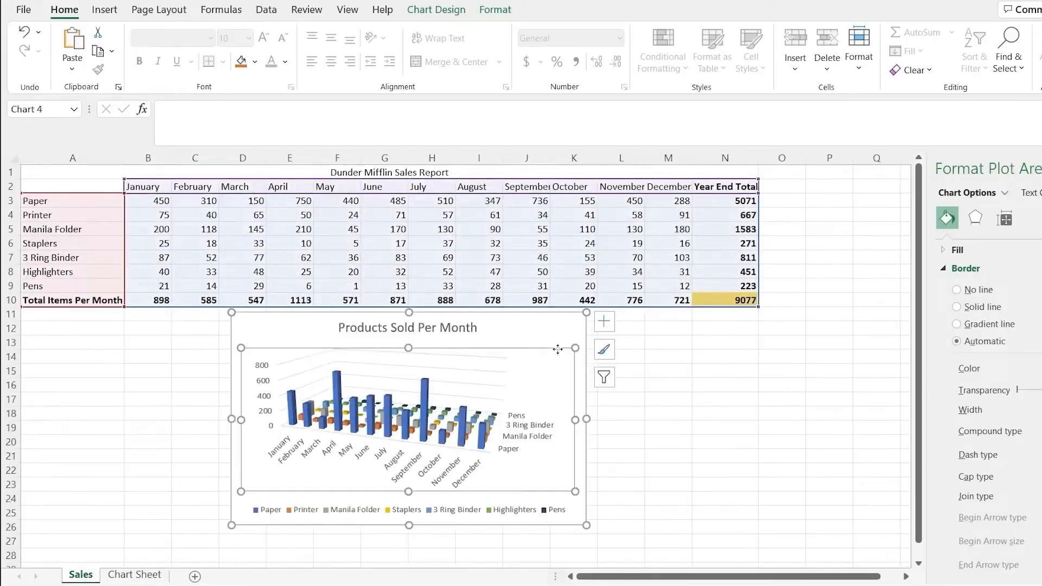
click(444, 12)
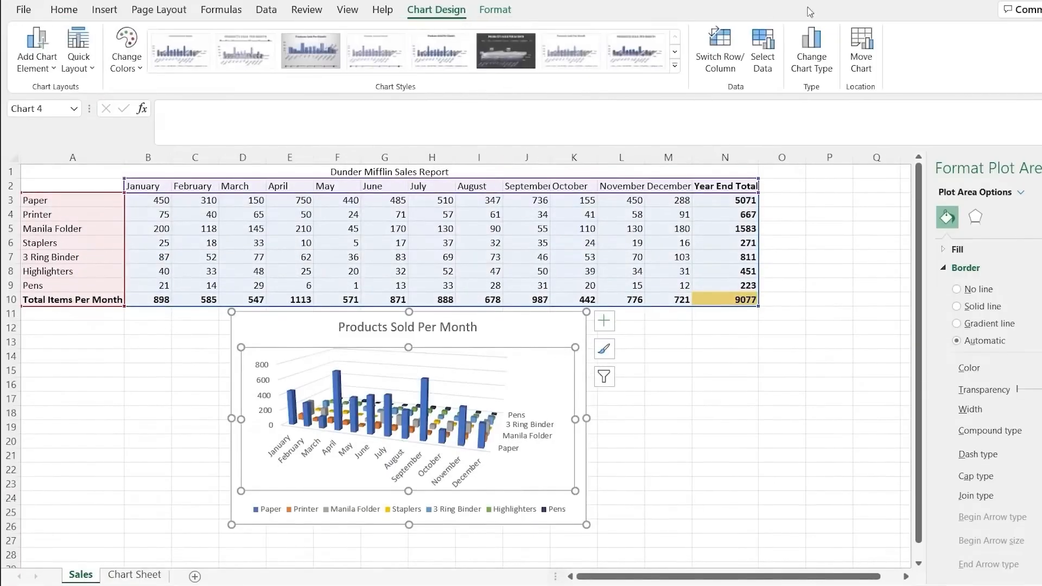
click(823, 57)
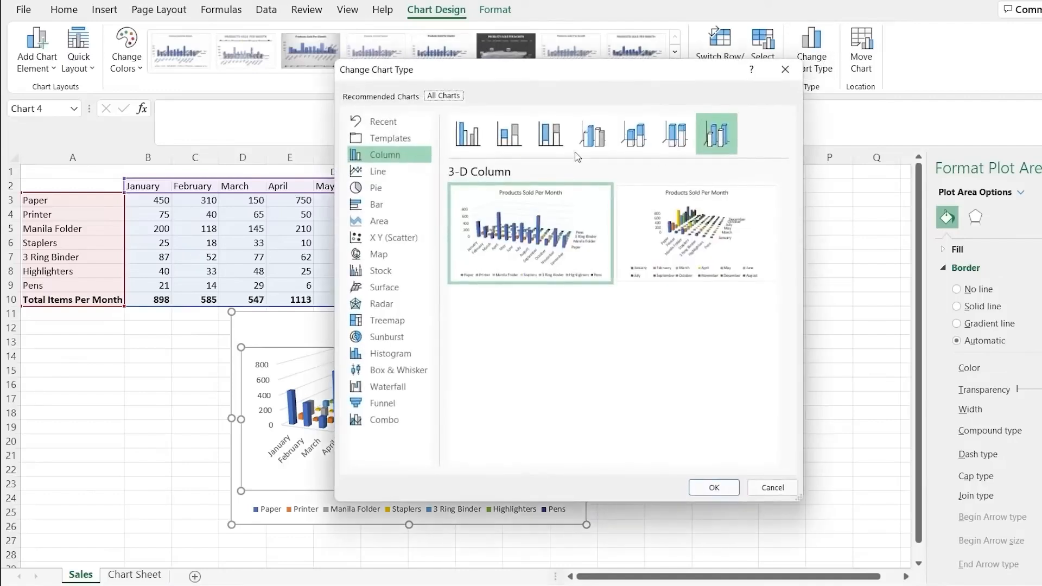
click(395, 175)
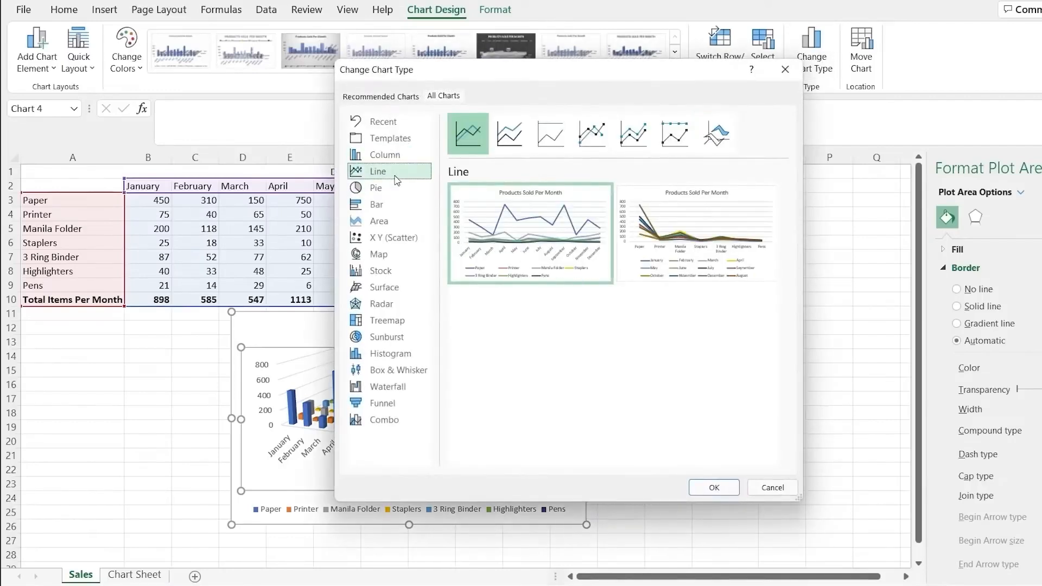
mouse_move(496, 220)
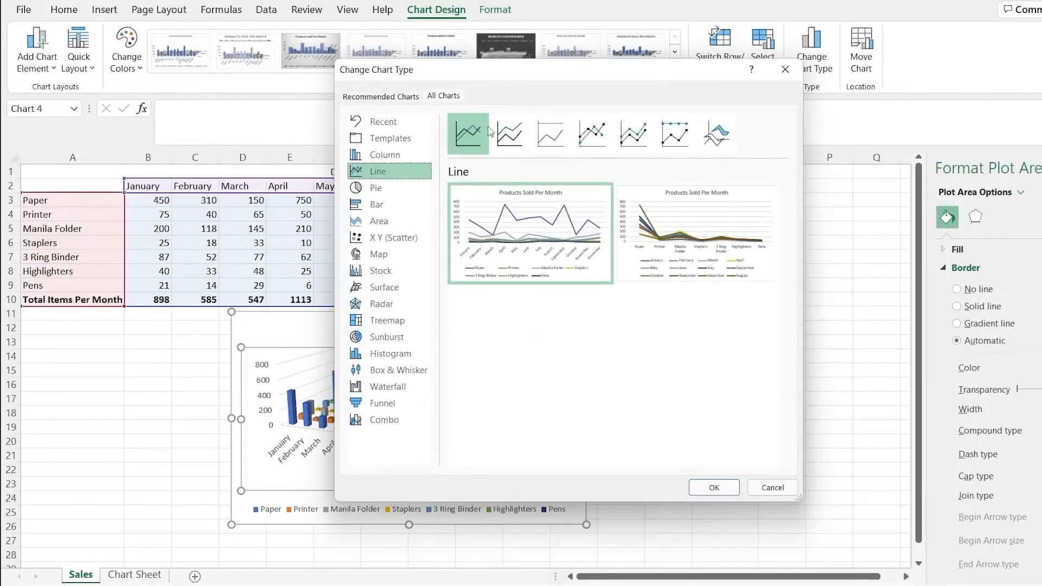
click(511, 140)
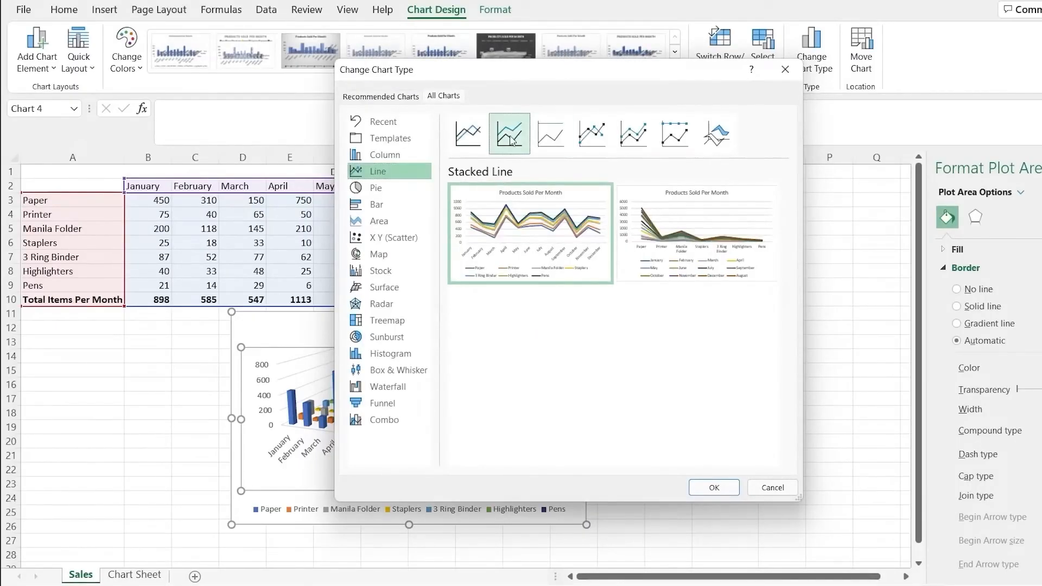
click(551, 135)
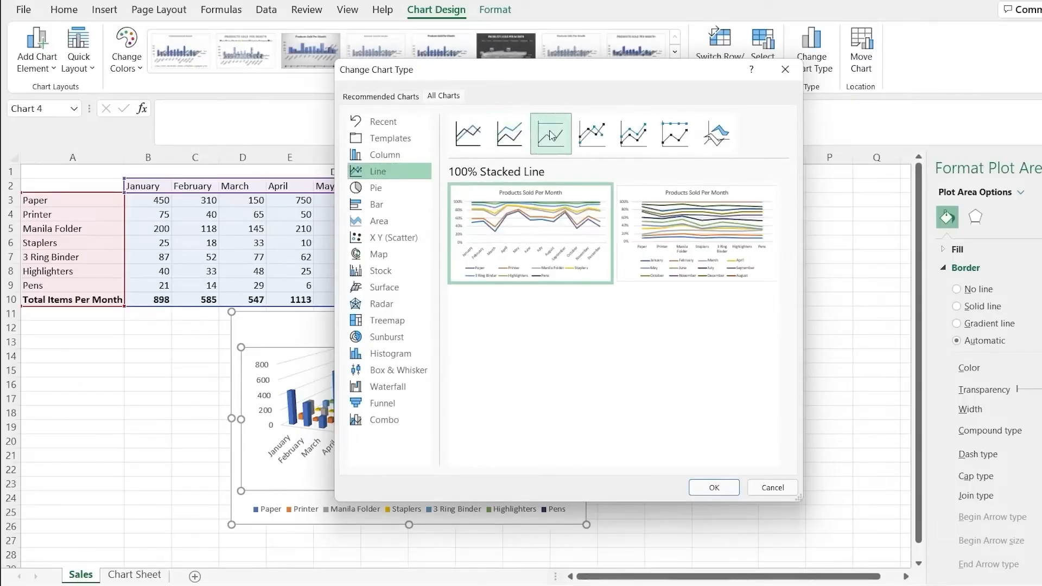
click(592, 136)
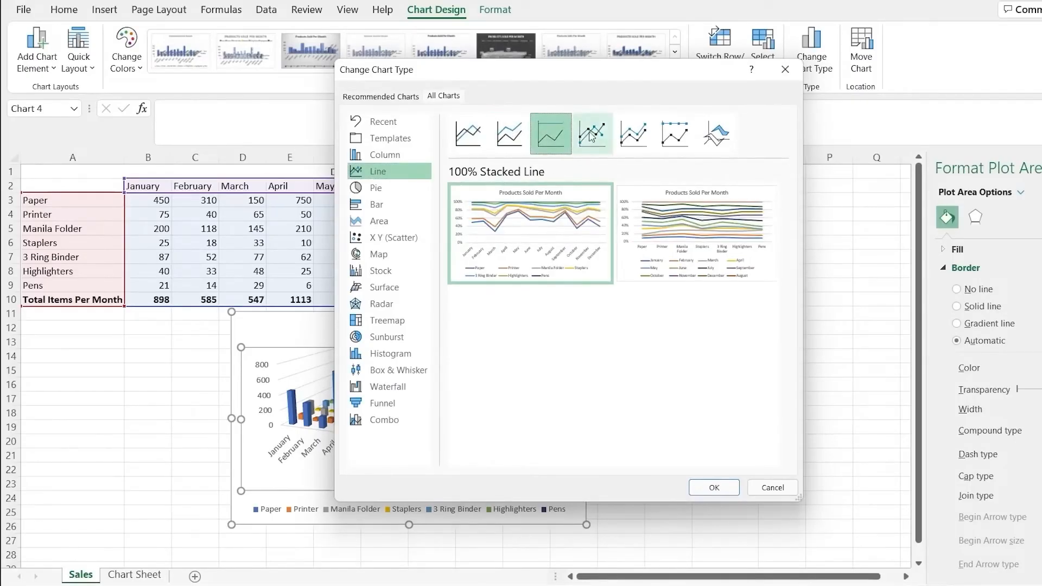
click(626, 137)
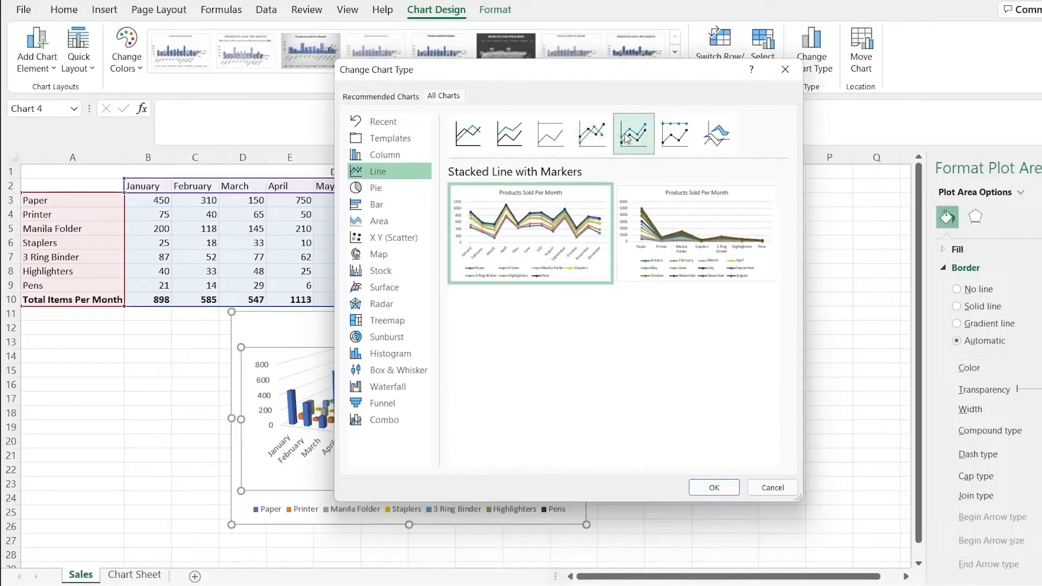
click(675, 134)
click(715, 130)
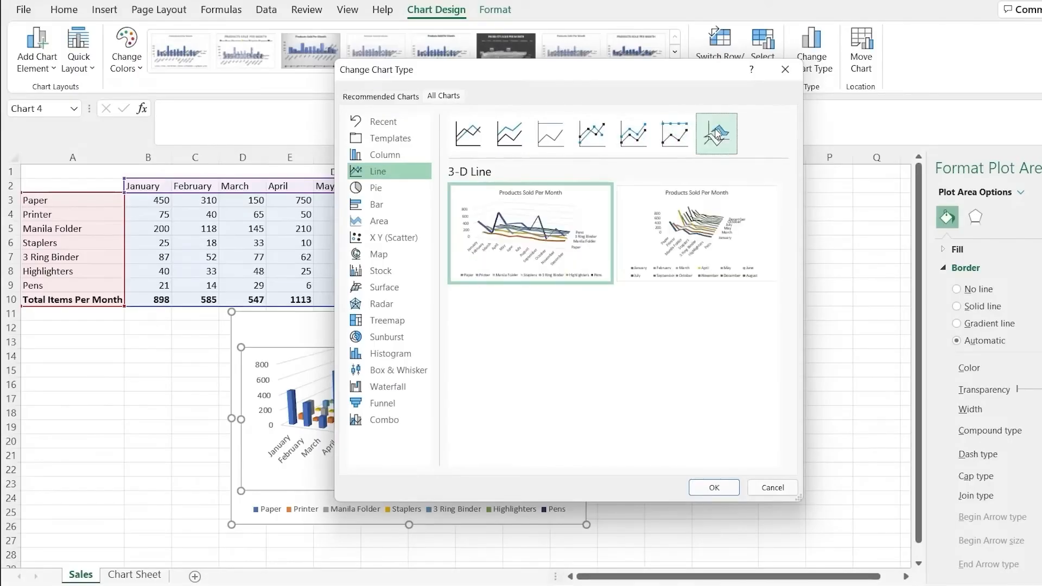
mouse_move(688, 213)
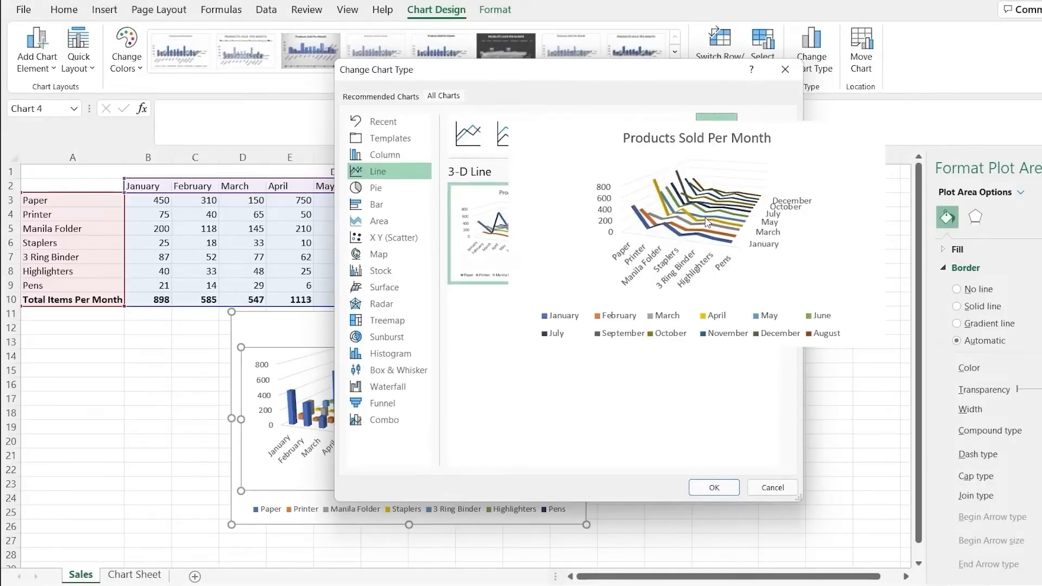
- Change the Sales sheet chart to the basic Line type with months along the axis
click(470, 136)
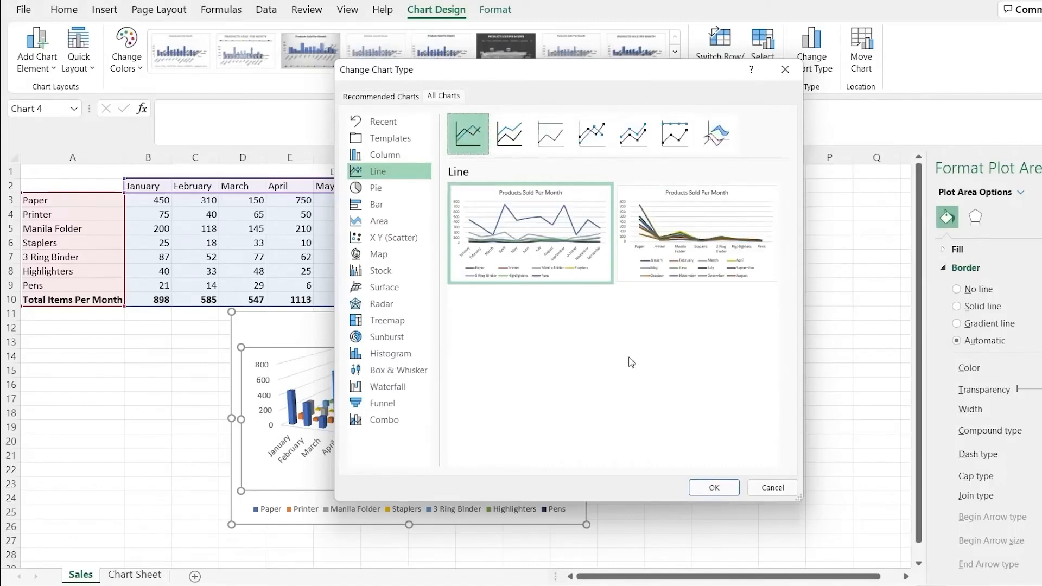
click(722, 487)
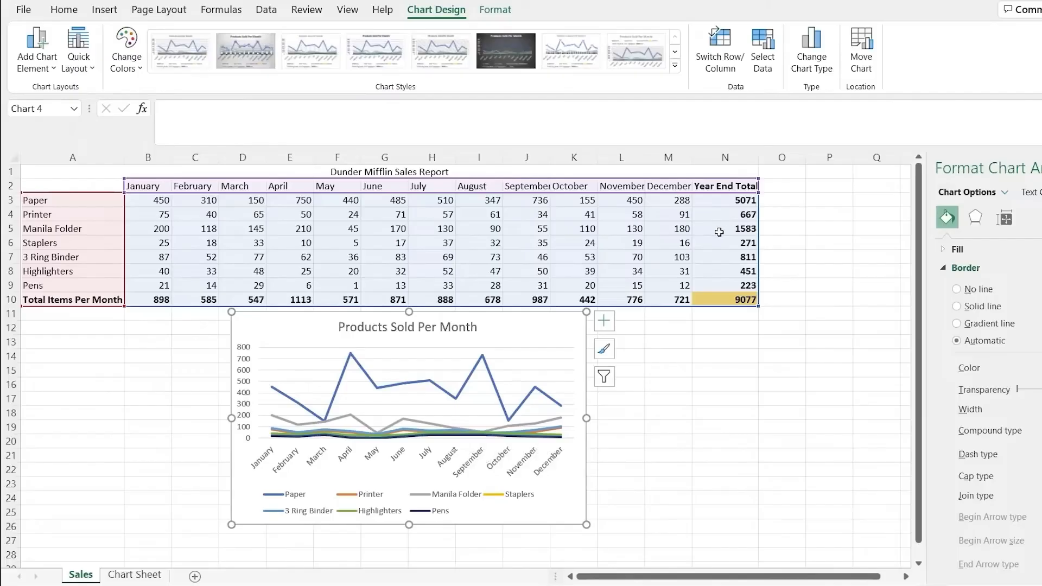
- Filter the Printer, Staplers, Highlighters and Pens series out of the Sales sheet line chart, keeping Paper, Manila Folder and 3 Ring Binder
click(550, 369)
click(579, 342)
click(604, 377)
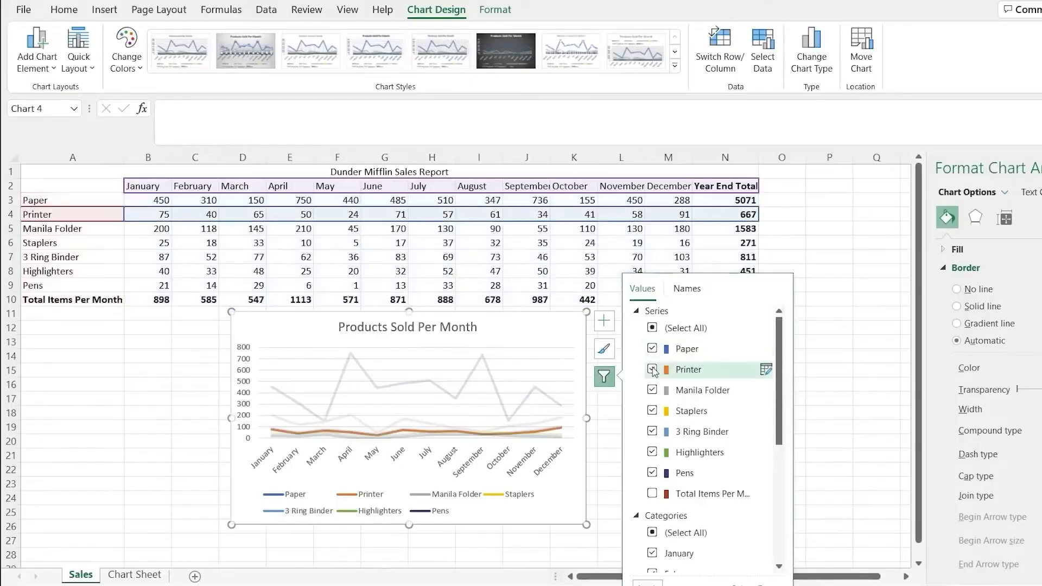
click(653, 370)
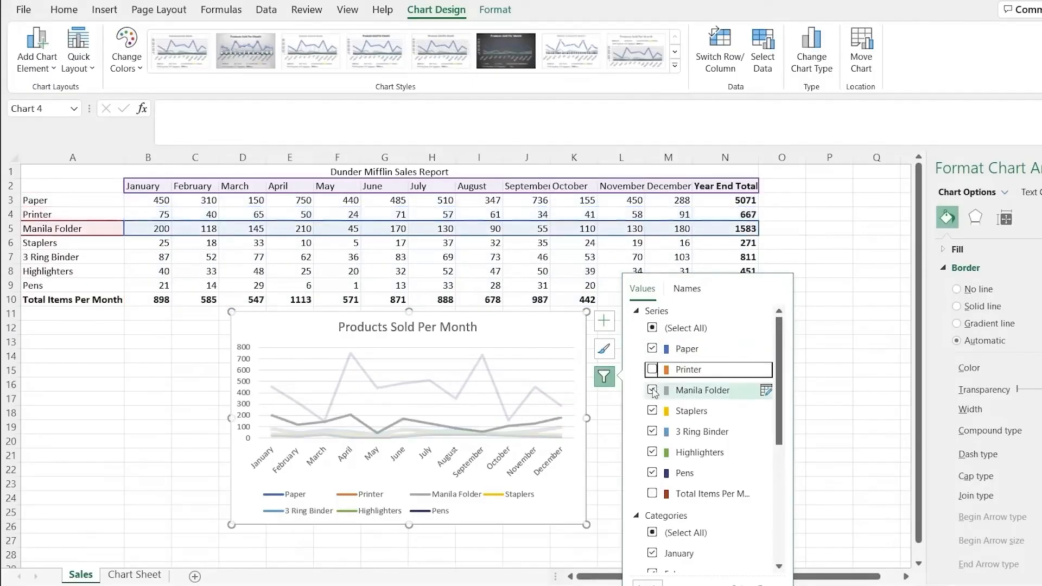
click(653, 411)
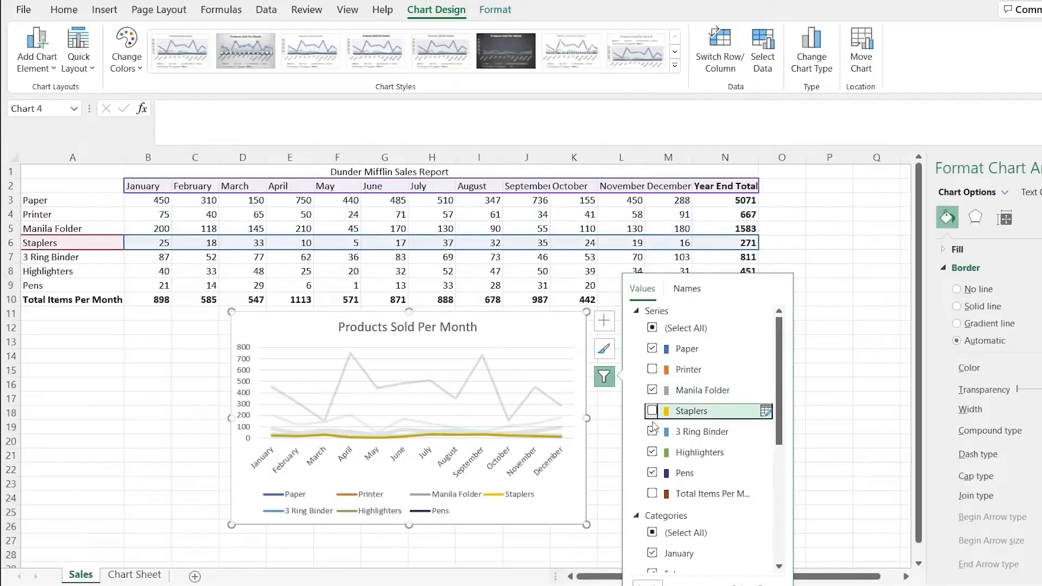
click(652, 452)
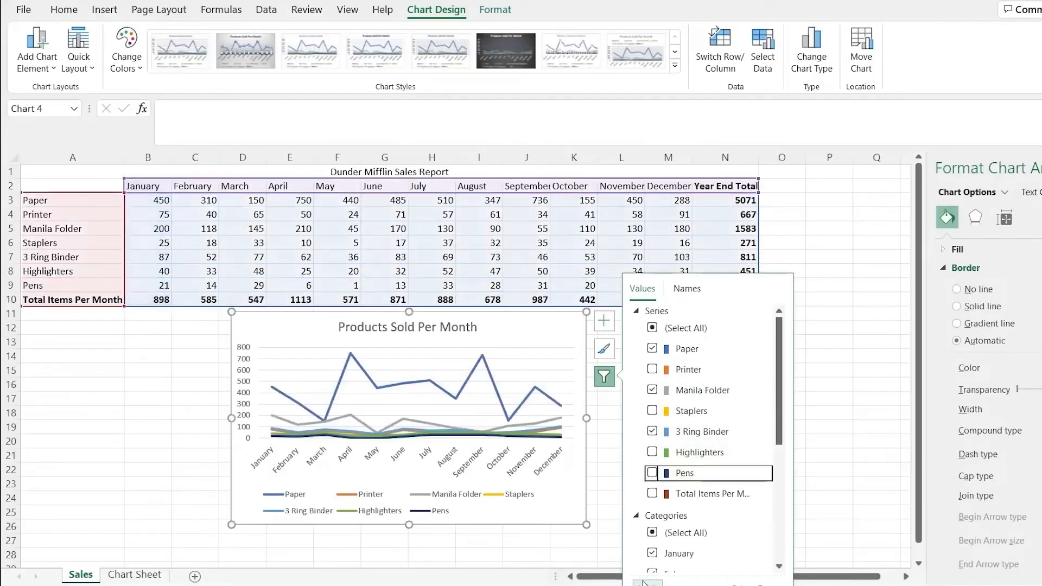
click(652, 473)
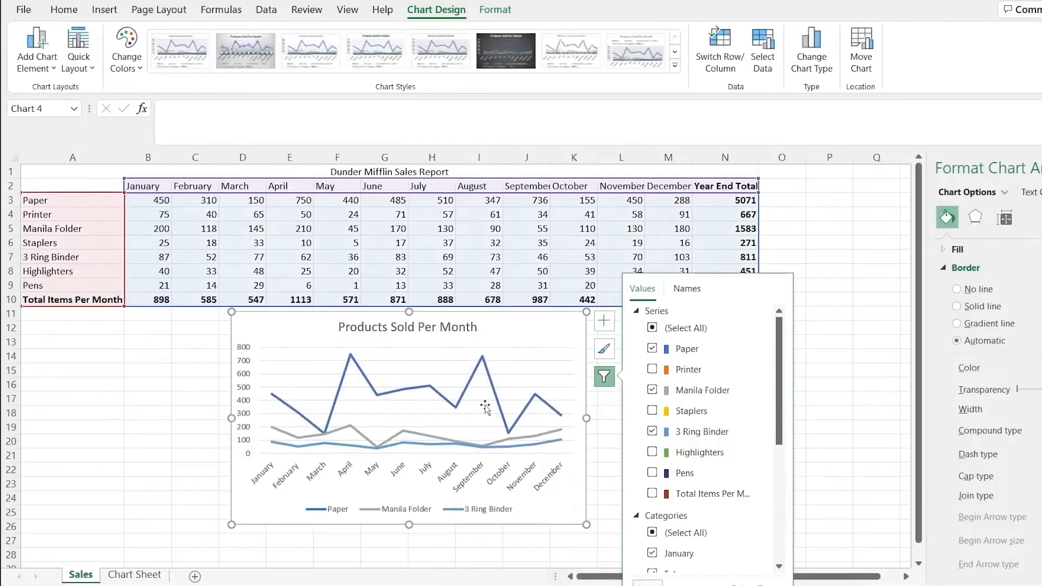
- Copy the filtered line chart to the Chart Sheet, below the first column chart, and return to the Sales sheet
click(526, 332)
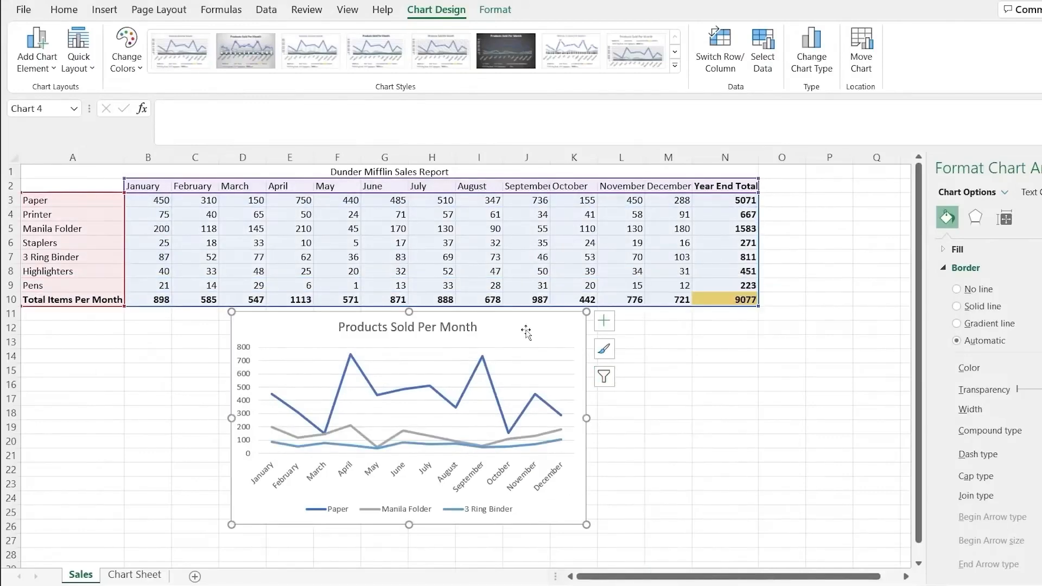
click(135, 575)
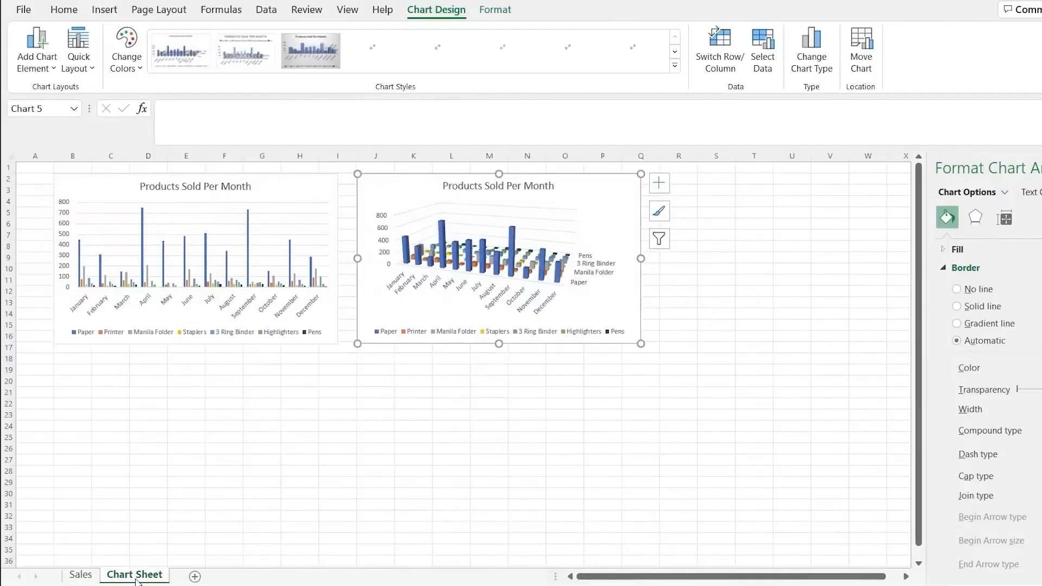
click(103, 356)
key(ctrl+v)
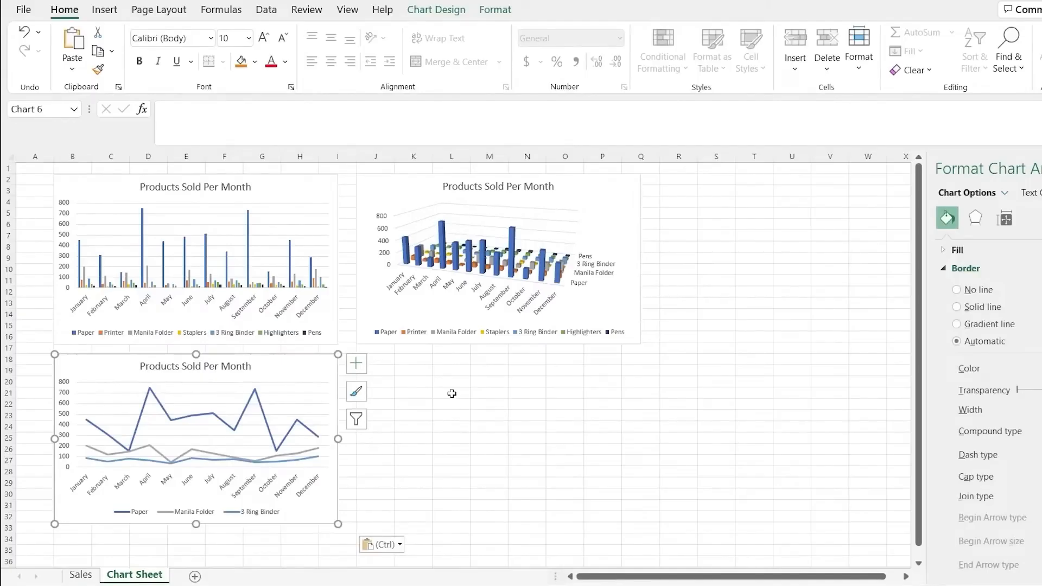
click(81, 576)
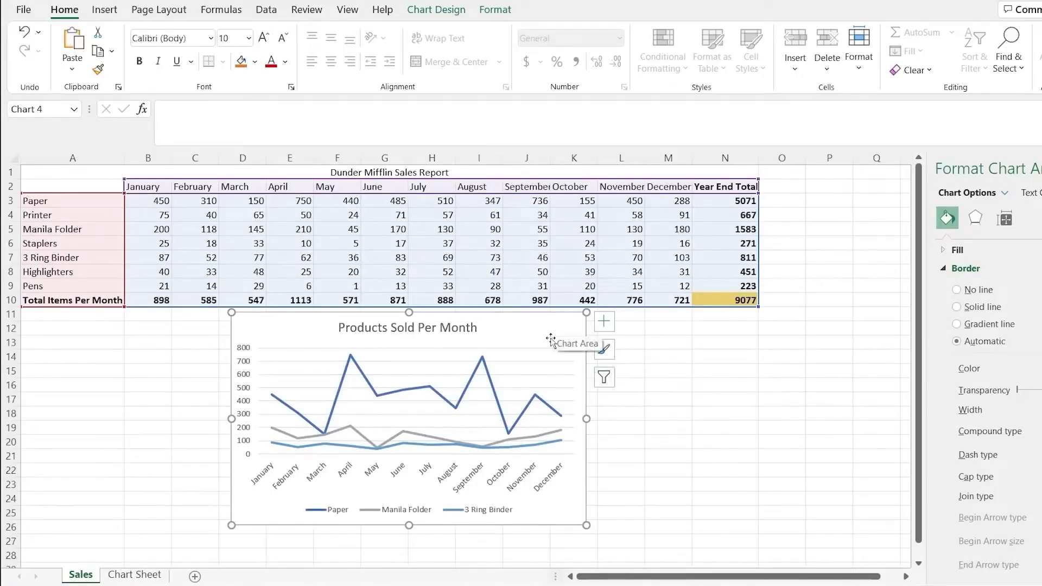
- Recolor the Sales sheet line chart with the blue and then the orange monochromatic palette
click(604, 350)
click(679, 321)
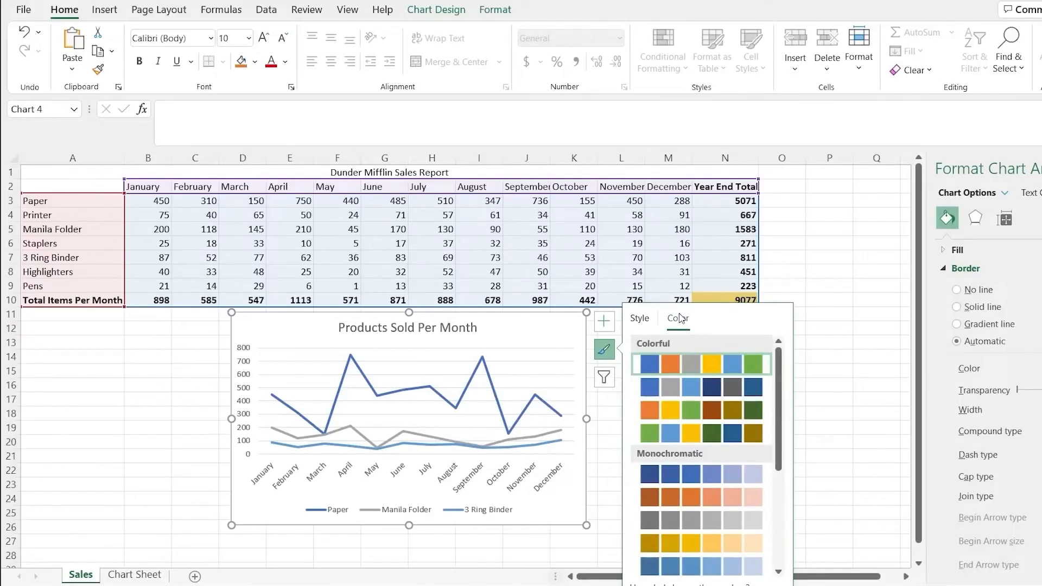
click(701, 476)
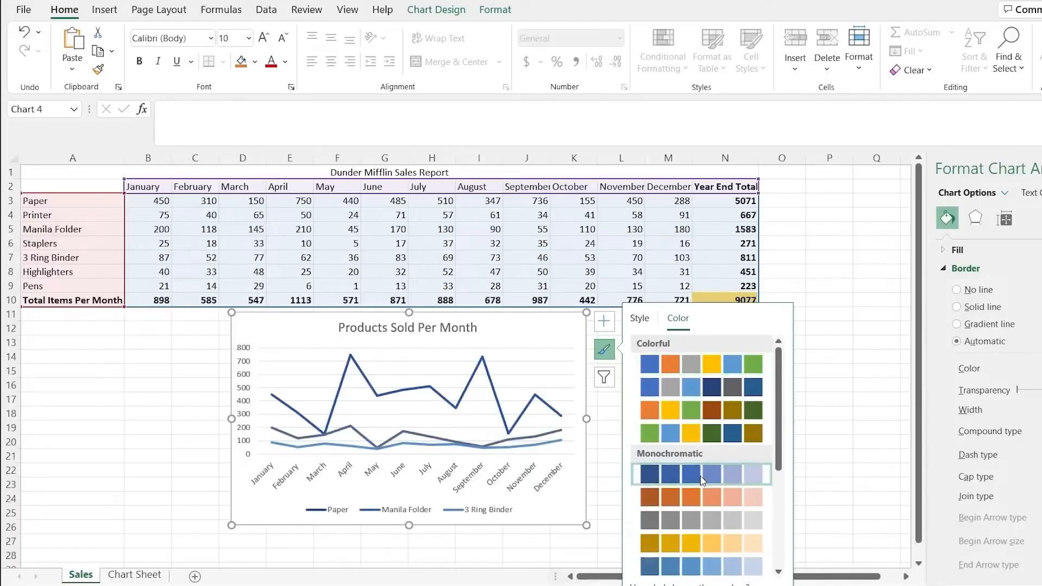
click(701, 497)
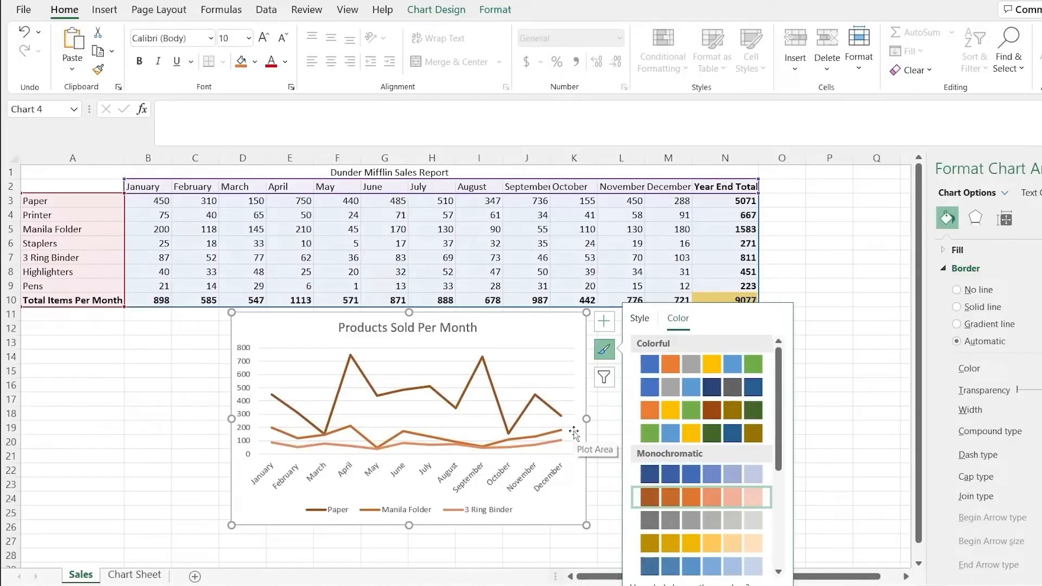
- Show all series in the line chart by adding Printer, Staplers, Highlighters, Pens and Total Items Per Month
click(605, 378)
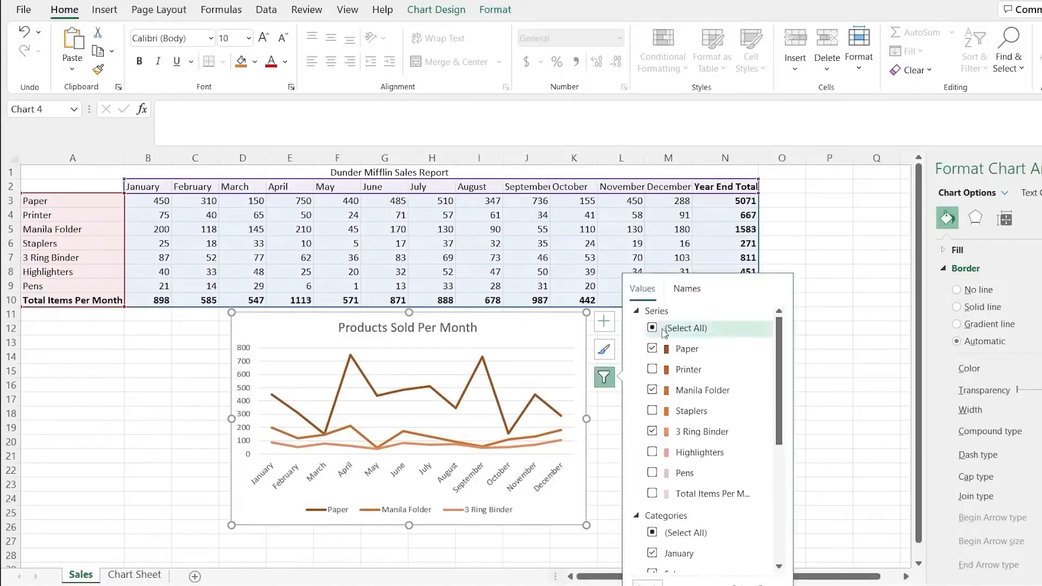
click(671, 494)
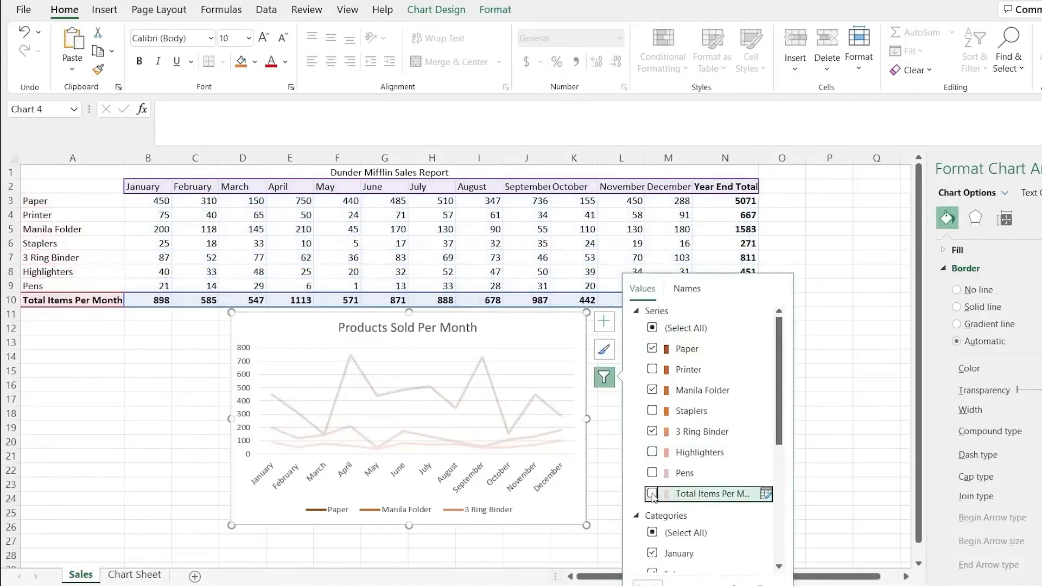
click(664, 473)
click(658, 452)
click(652, 410)
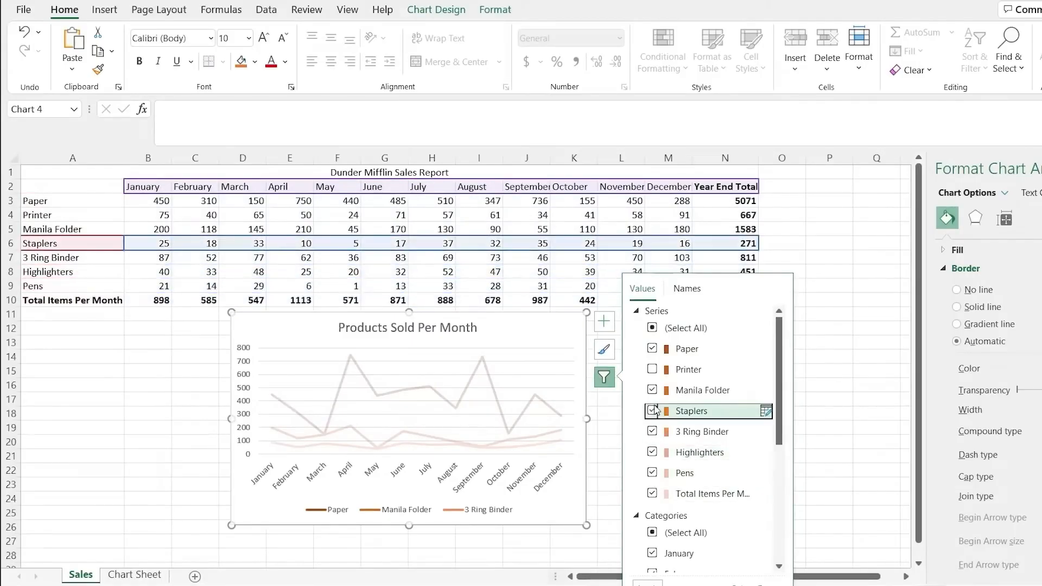
click(653, 370)
click(647, 583)
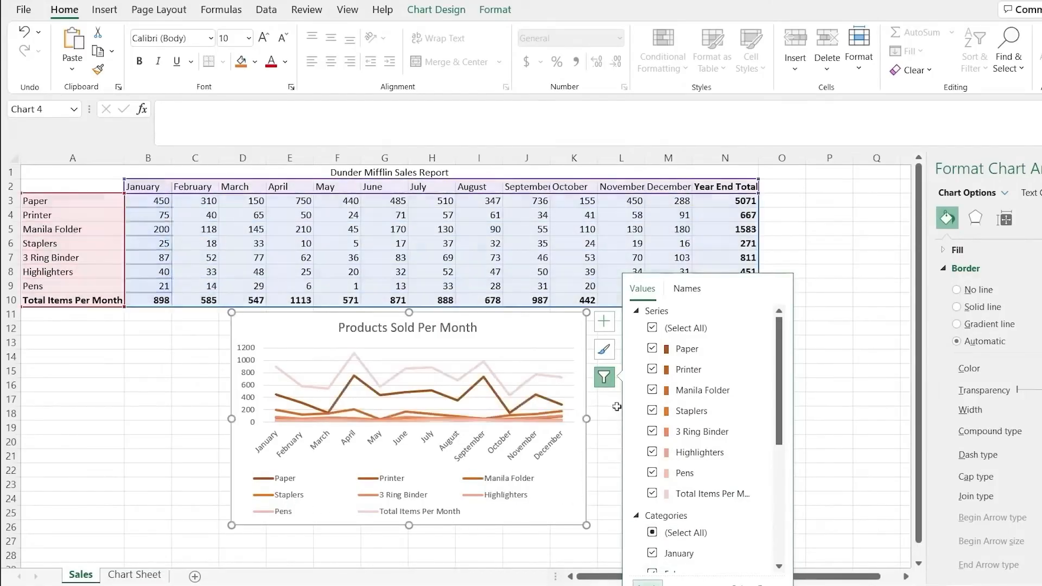
- Try the first colorful, gray monochromatic and third colorful palettes on the line chart, settling on the fourth colorful palette that starts with green
click(605, 350)
click(663, 319)
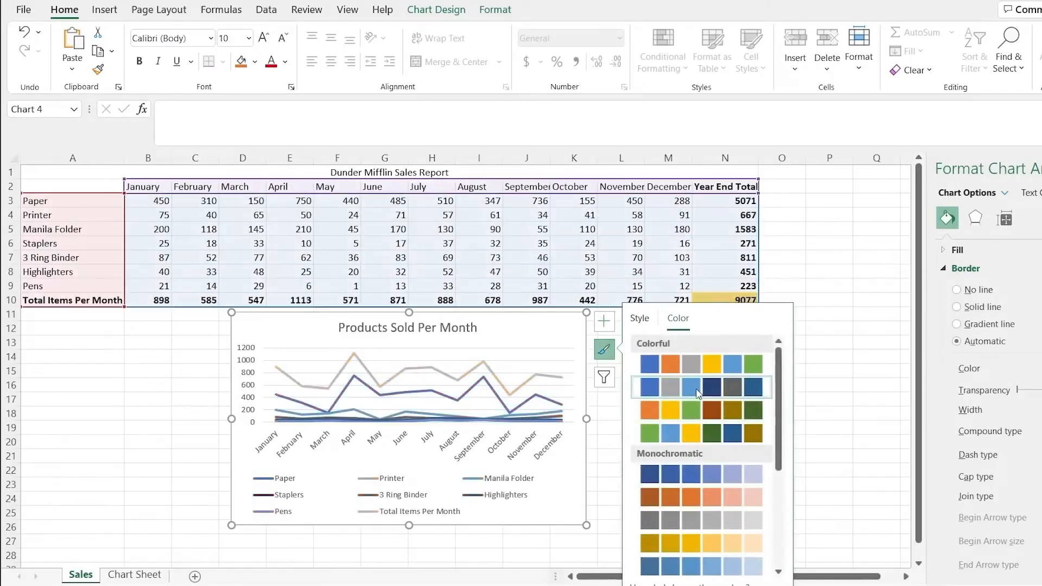
click(695, 366)
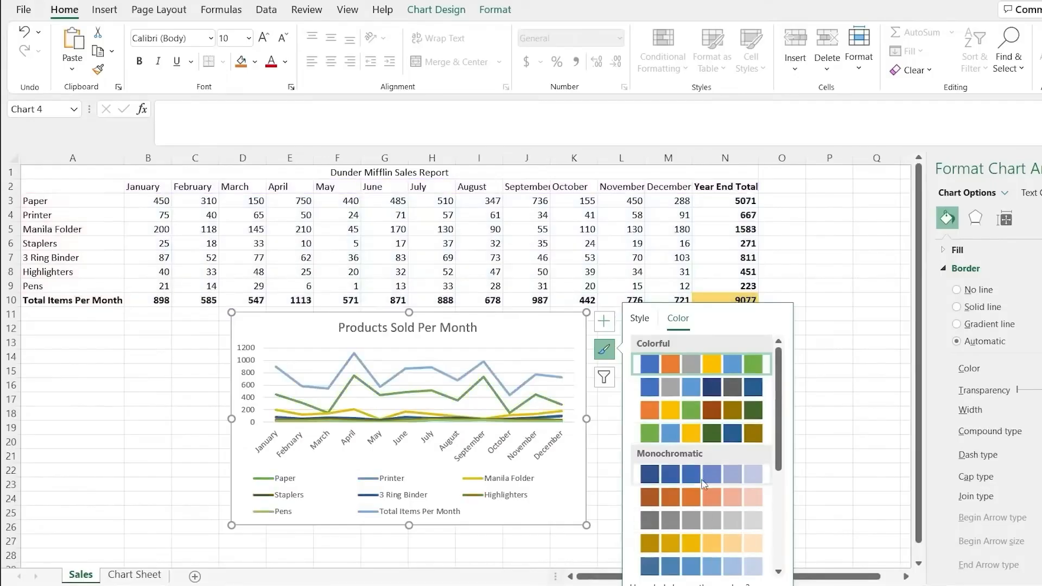
click(702, 526)
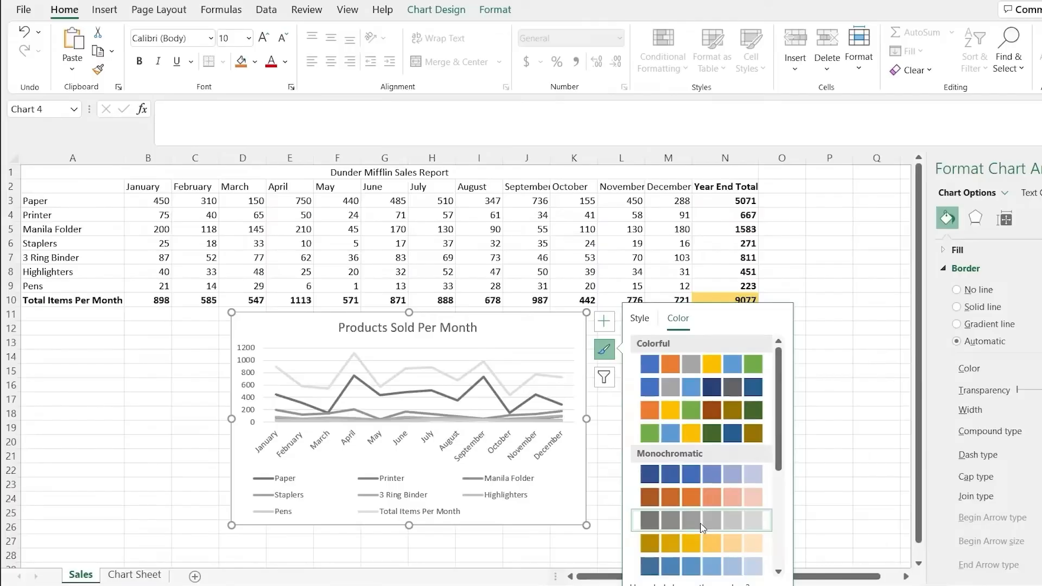
click(709, 373)
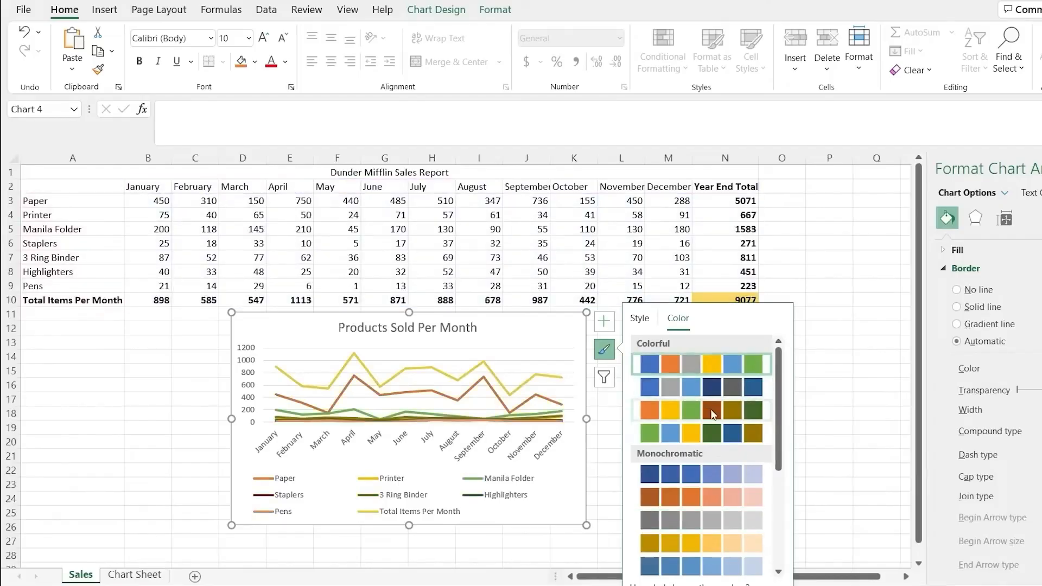
click(712, 411)
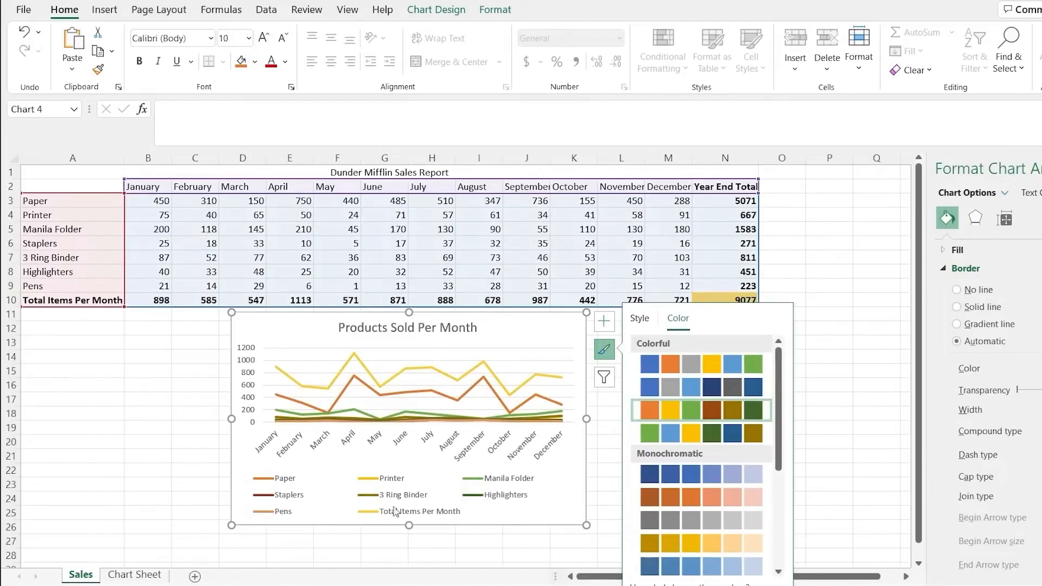
click(738, 434)
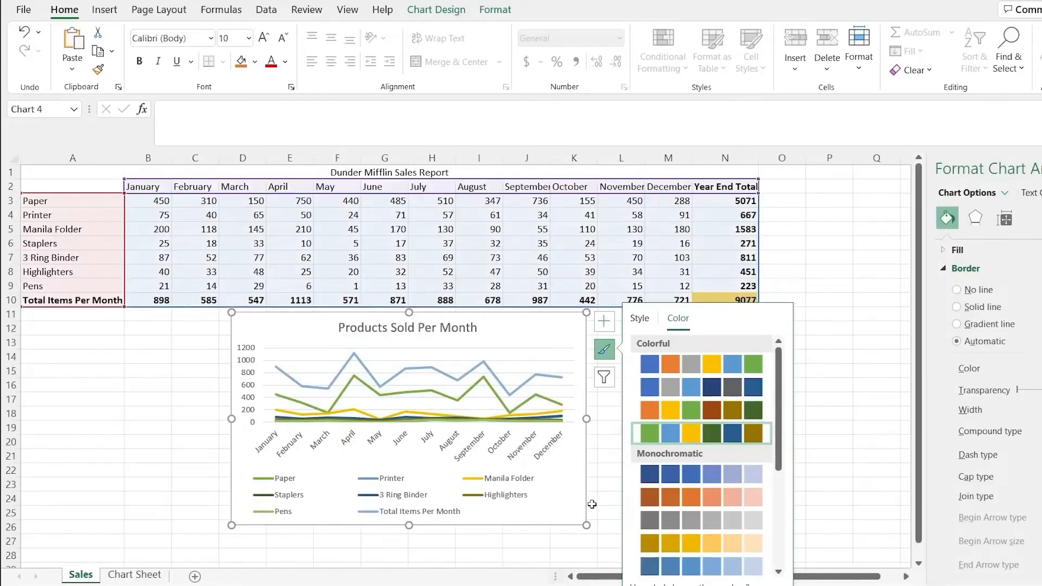
click(605, 352)
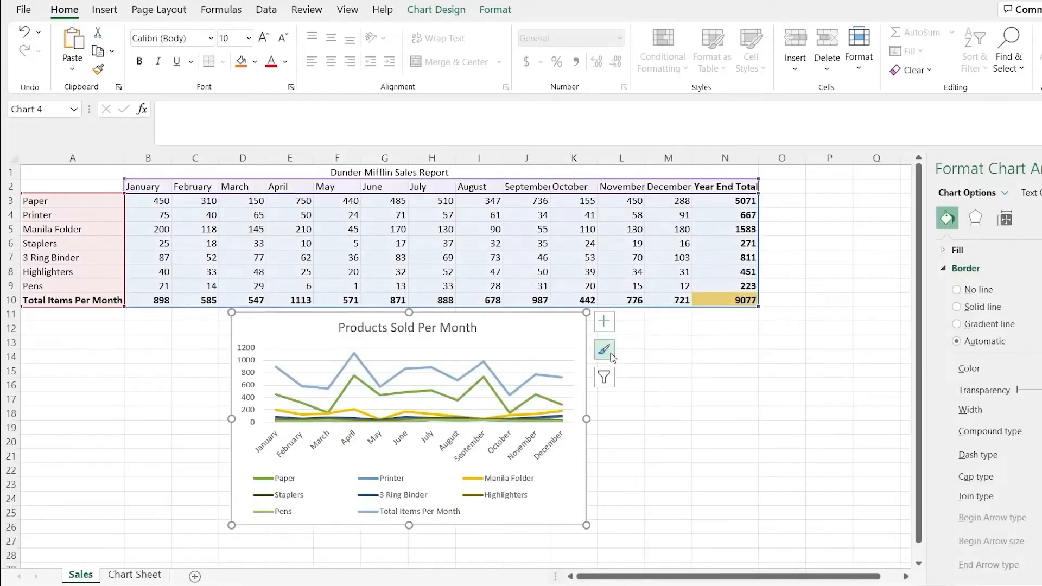
- Add data labels to the line chart and filter out Printer, Staplers, Highlighters, Pens and Total Items Per Month
click(608, 327)
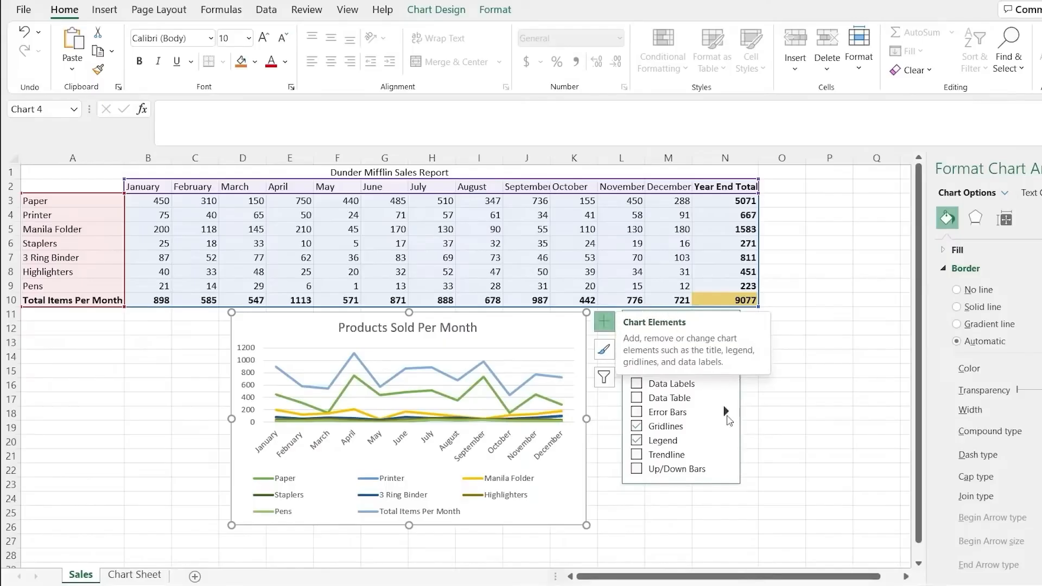
click(637, 384)
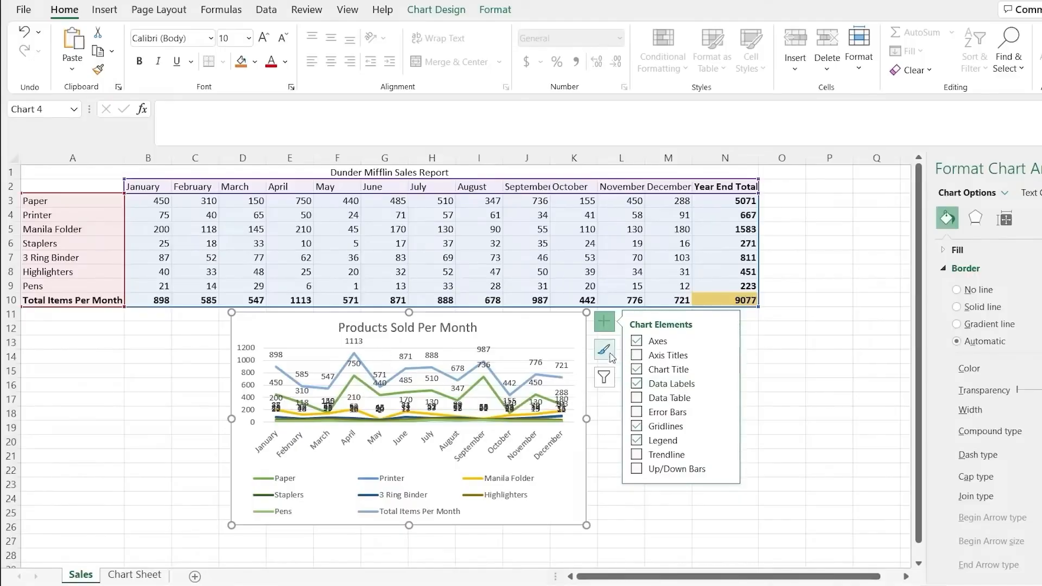
click(605, 377)
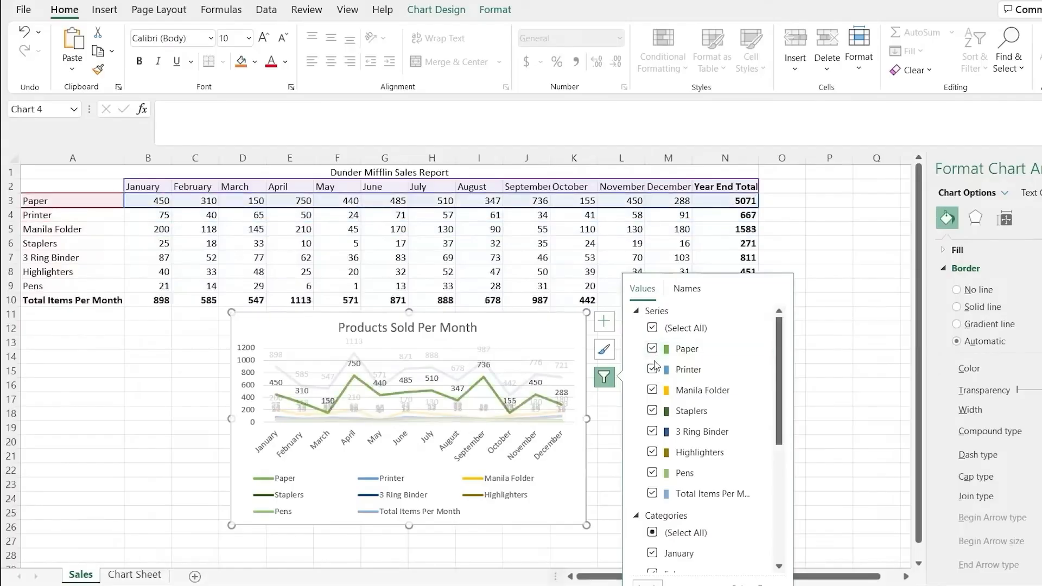
click(653, 369)
click(653, 411)
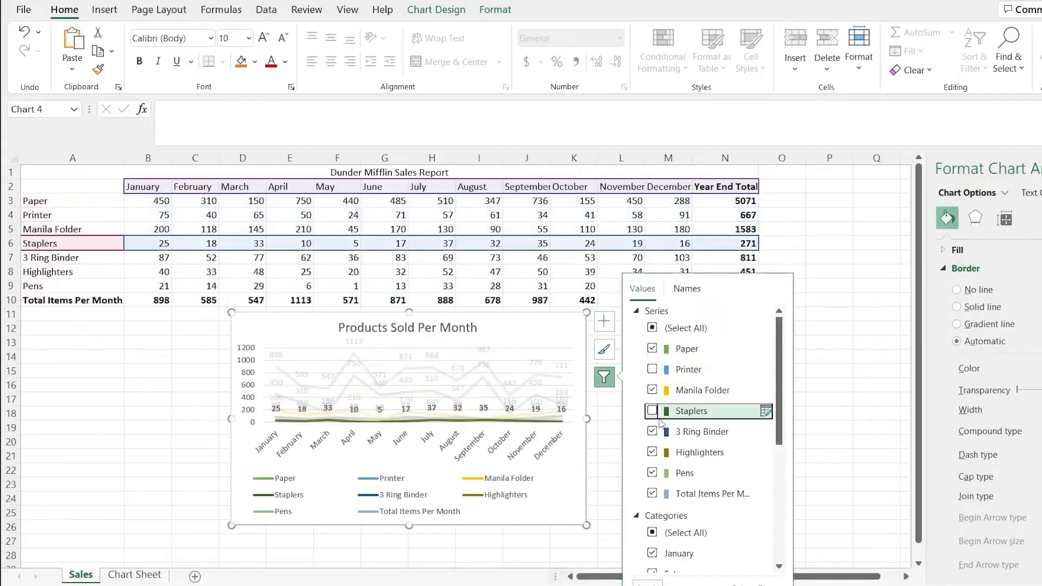
click(653, 453)
click(654, 474)
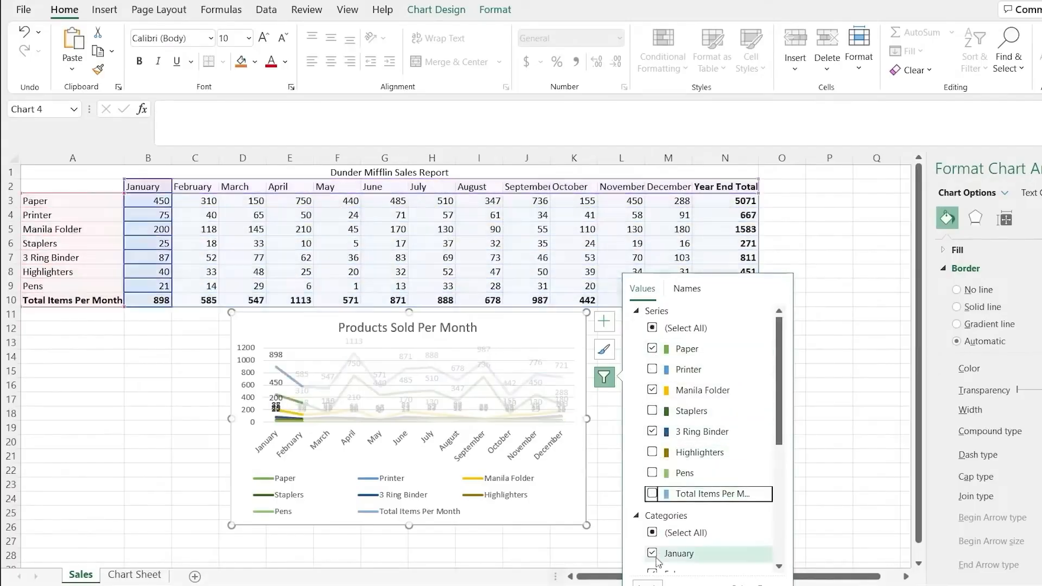
click(652, 493)
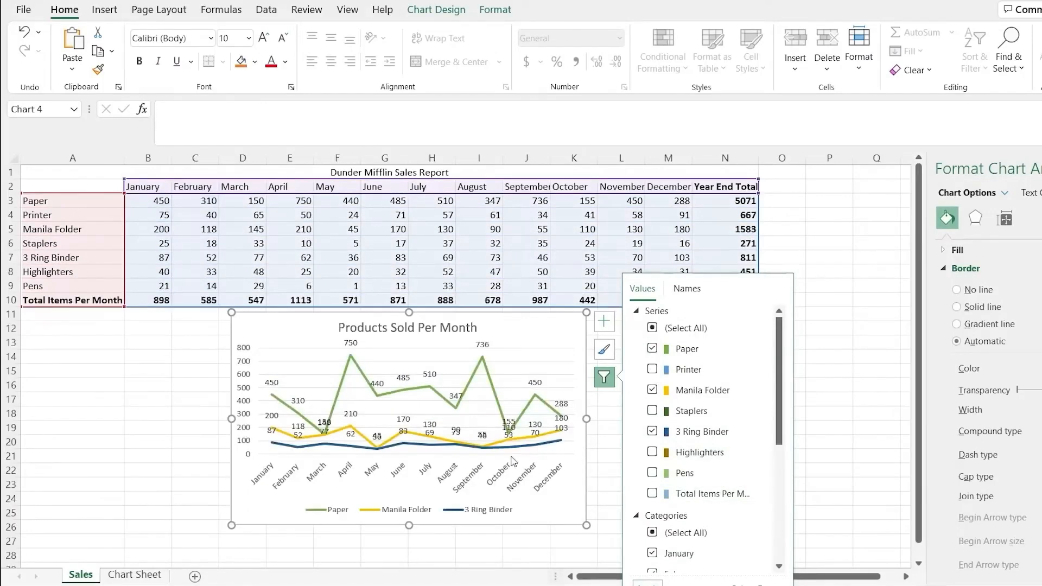
click(687, 293)
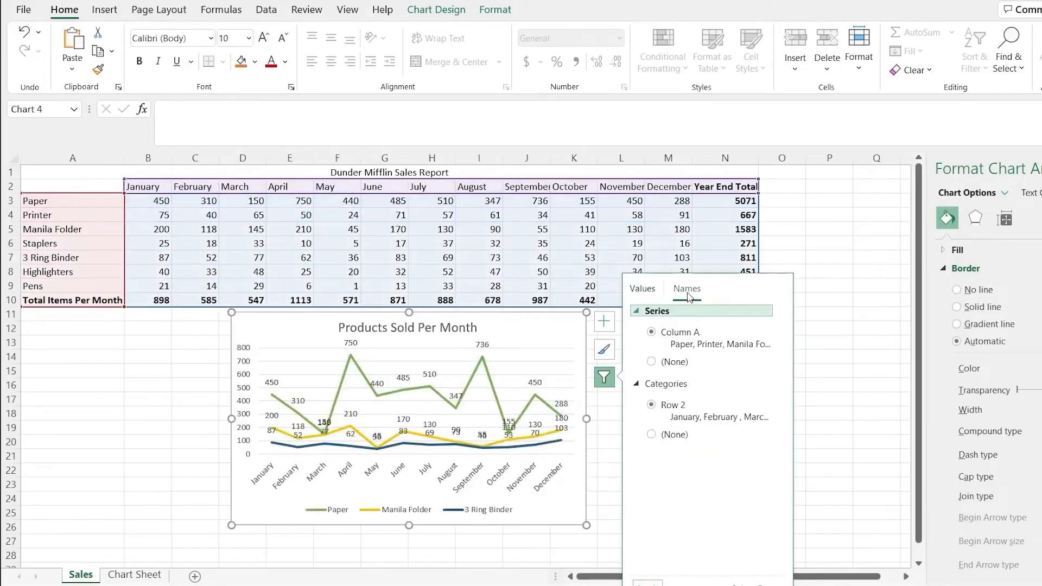
click(642, 288)
- Add a data table to the line chart and enlarge the chart so its upper corner reaches cell A1
click(604, 321)
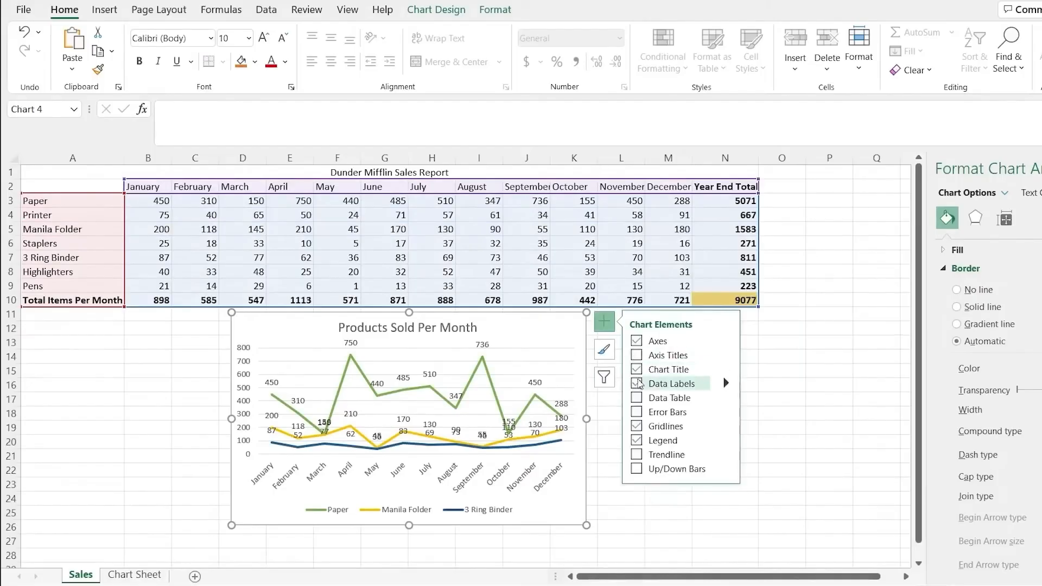
click(636, 399)
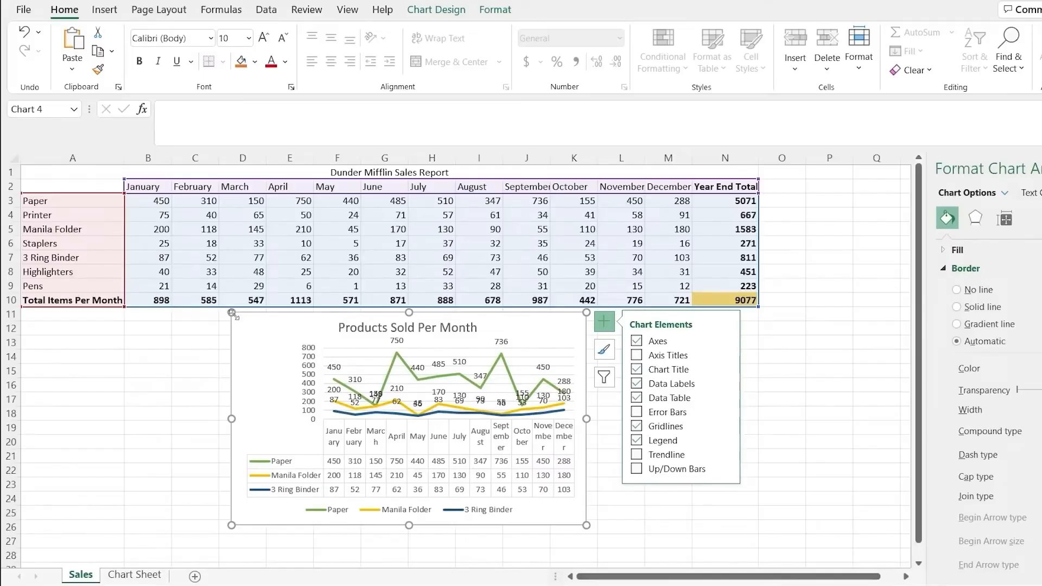
drag(233, 313, 28, 170)
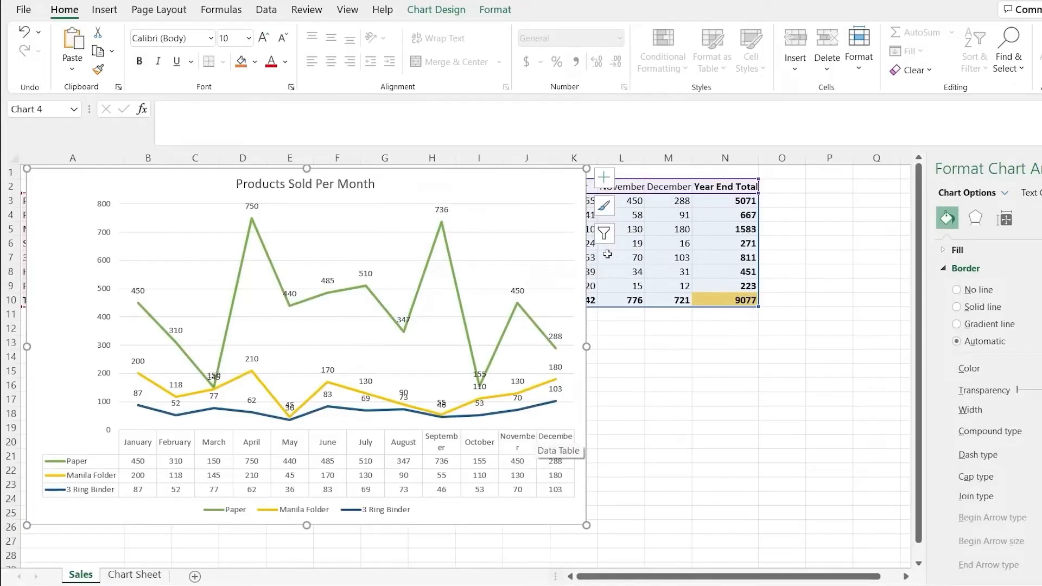
- Remove the data labels from the enlarged line chart
click(605, 183)
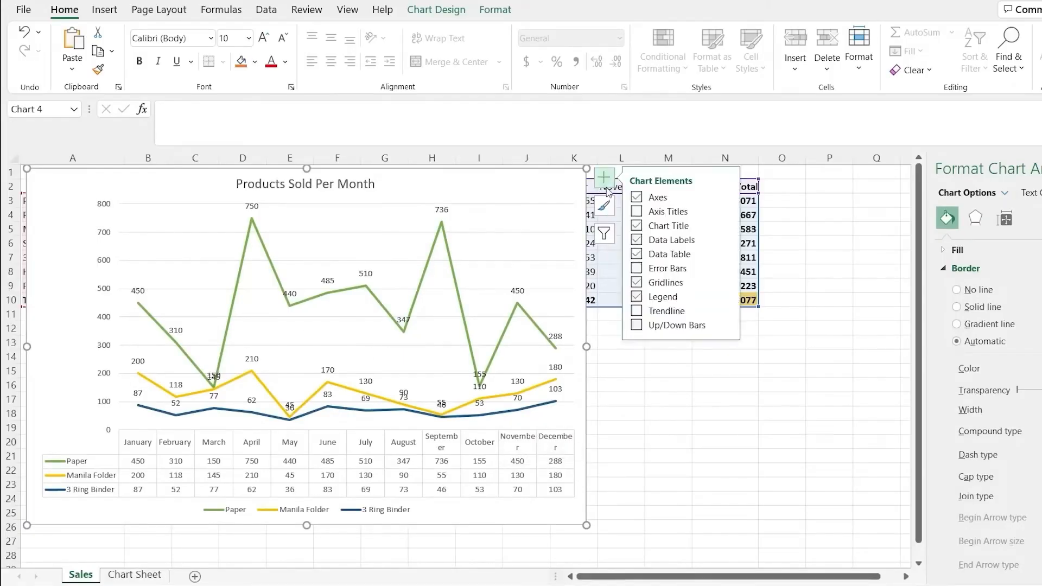
click(637, 241)
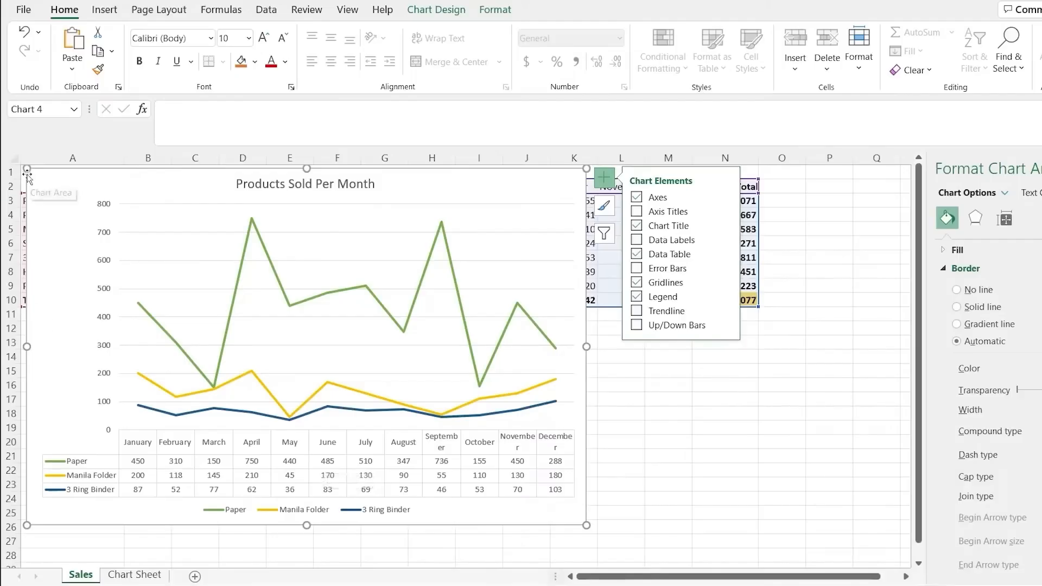
- Resize the line chart to span columns E to M from about row 12 below the data, and move its legend beneath the title
drag(27, 171, 283, 321)
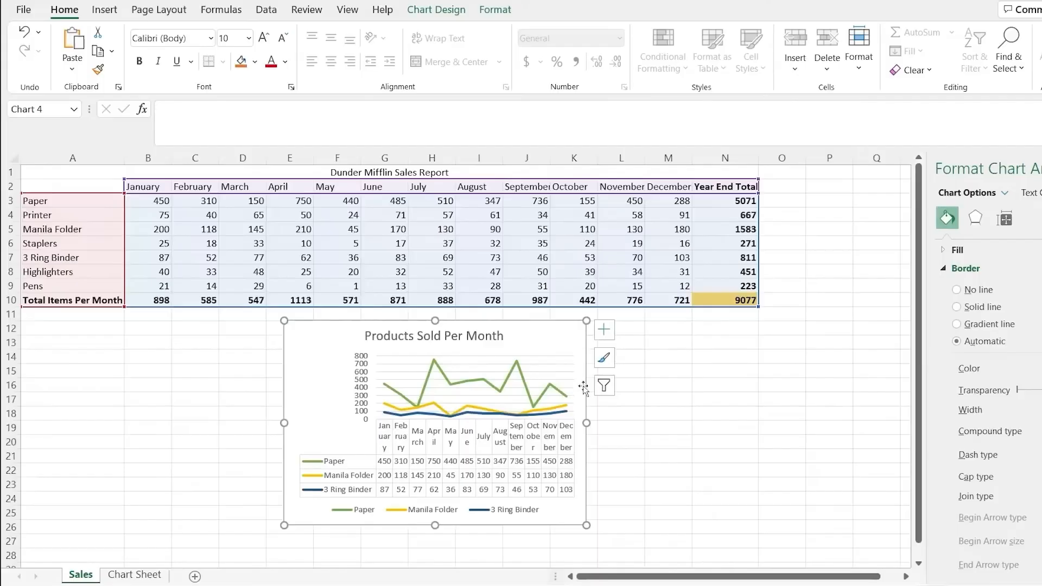
drag(586, 423, 686, 416)
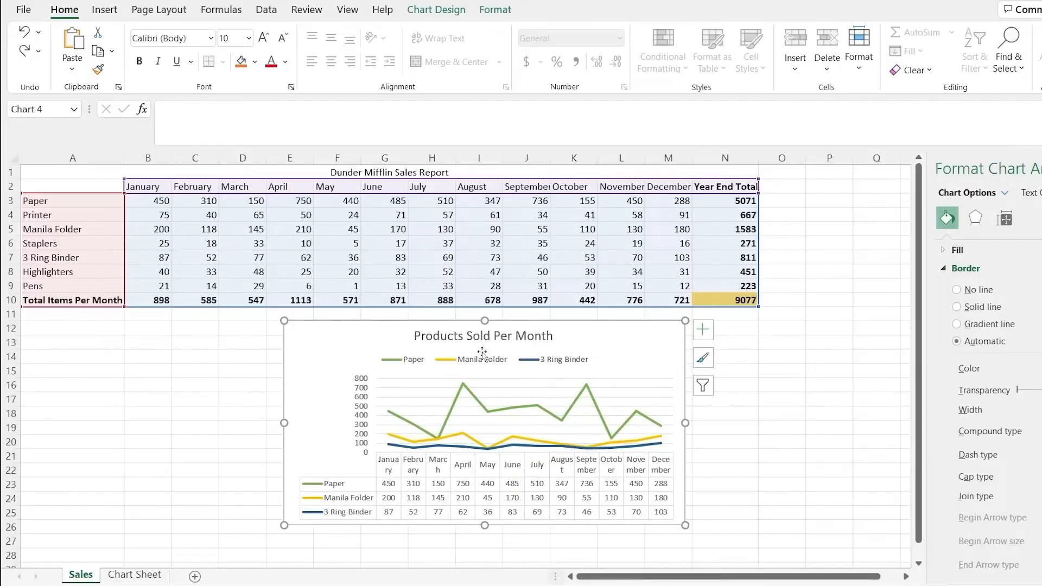
click(704, 331)
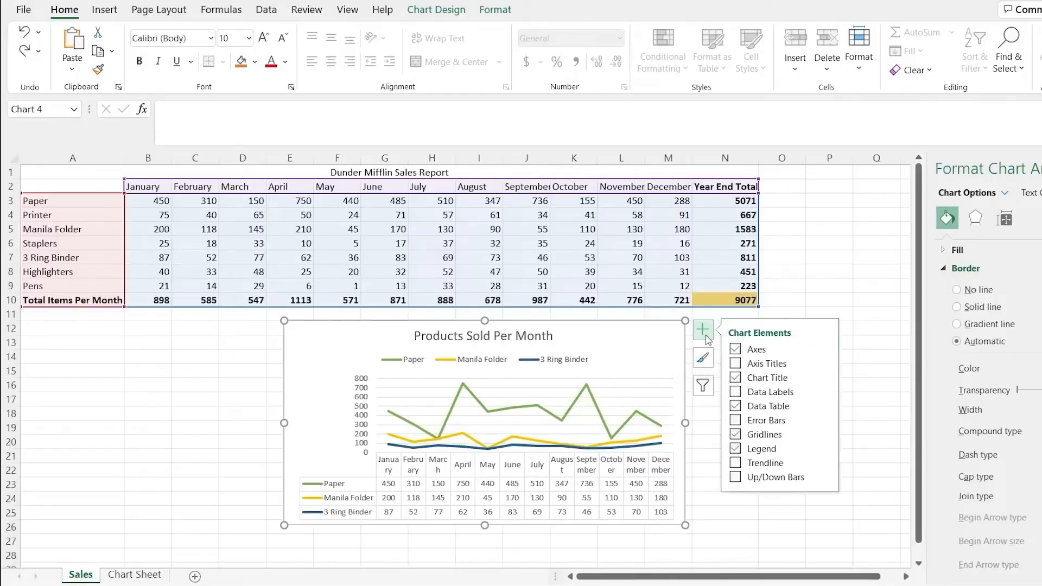
click(594, 357)
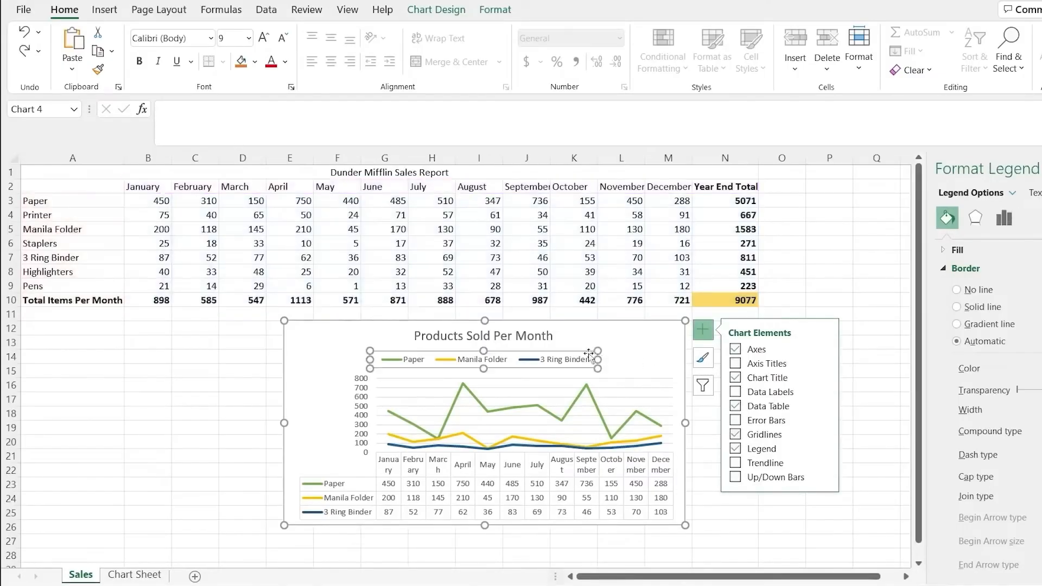
mouse_move(583, 351)
mouse_down()
mouse_move(631, 321)
mouse_move(584, 374)
mouse_move(483, 388)
mouse_move(583, 365)
mouse_up()
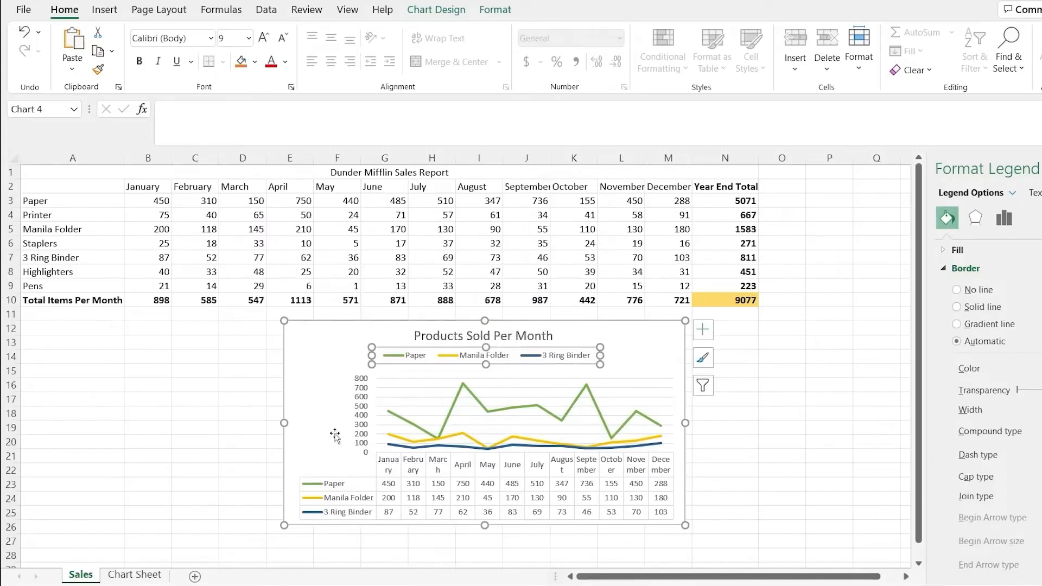
- Set the legend position to Right and move the legend down beside the chart's data table
click(703, 330)
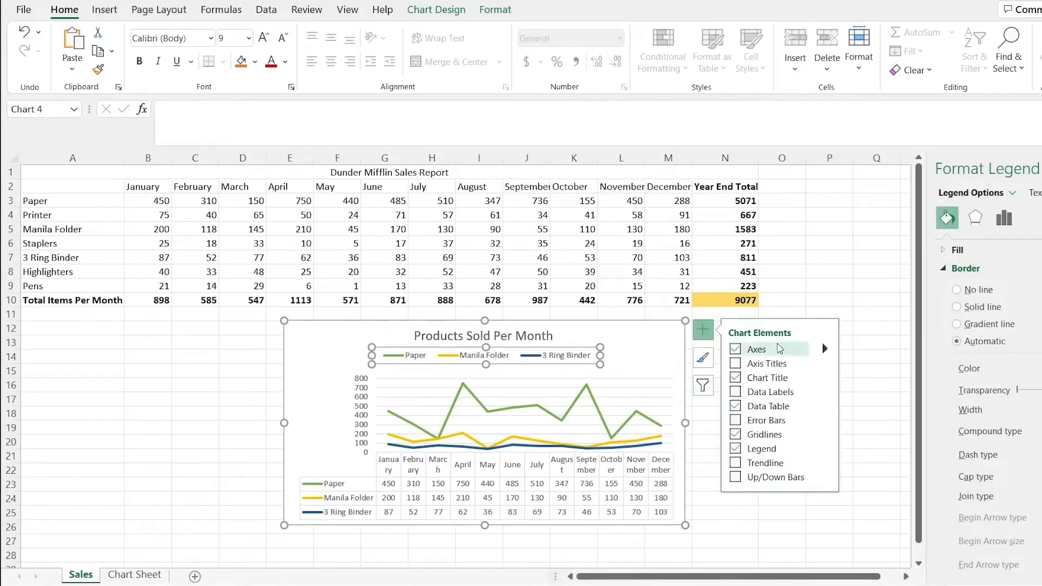
click(825, 450)
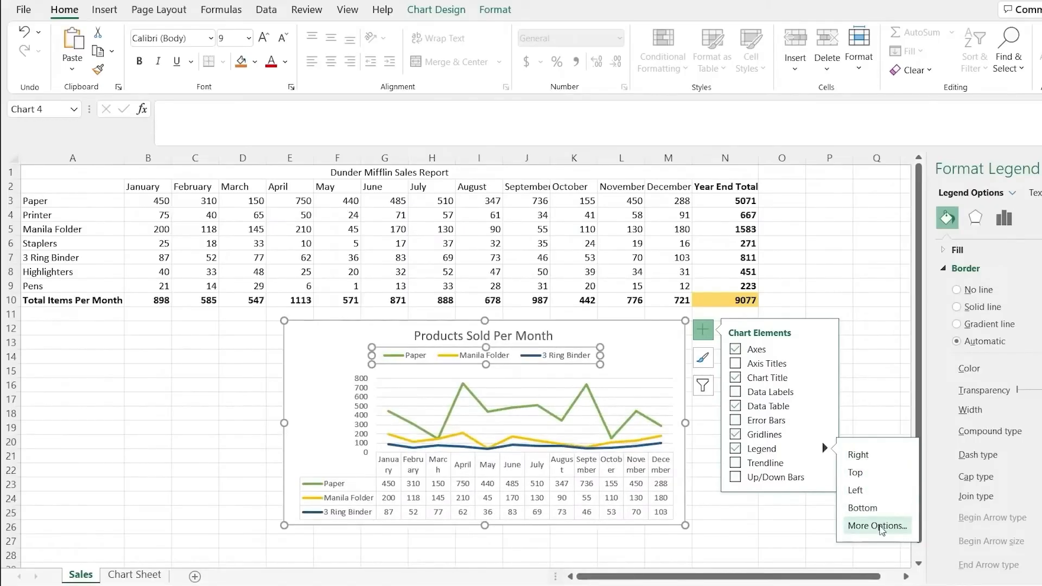
click(877, 527)
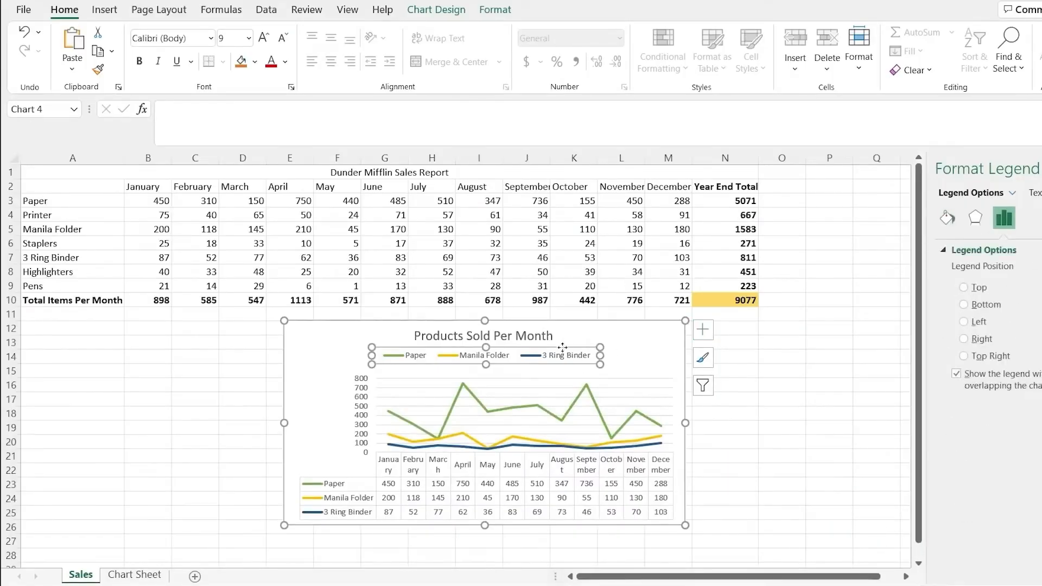
click(703, 329)
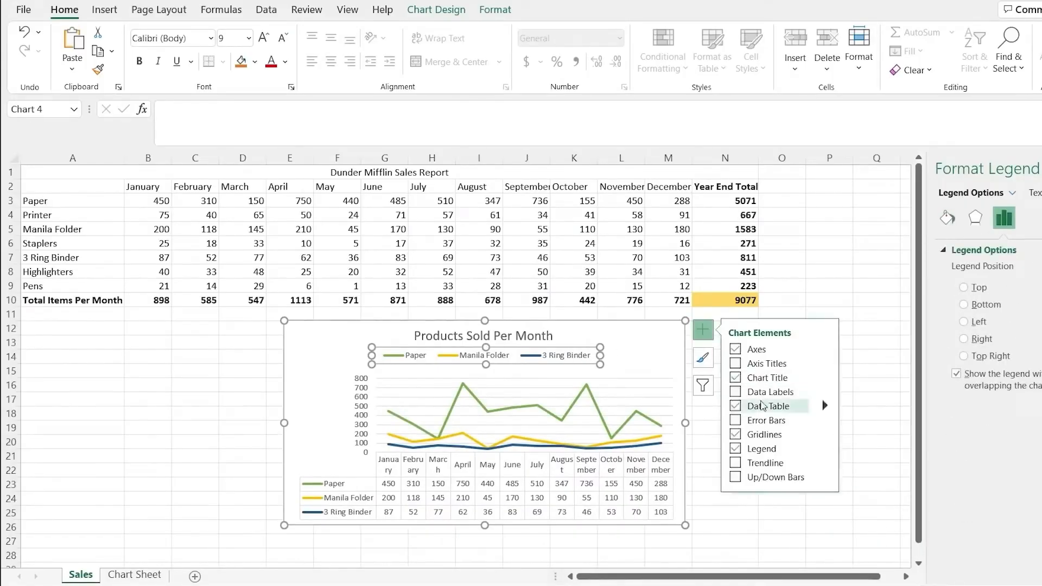
click(825, 449)
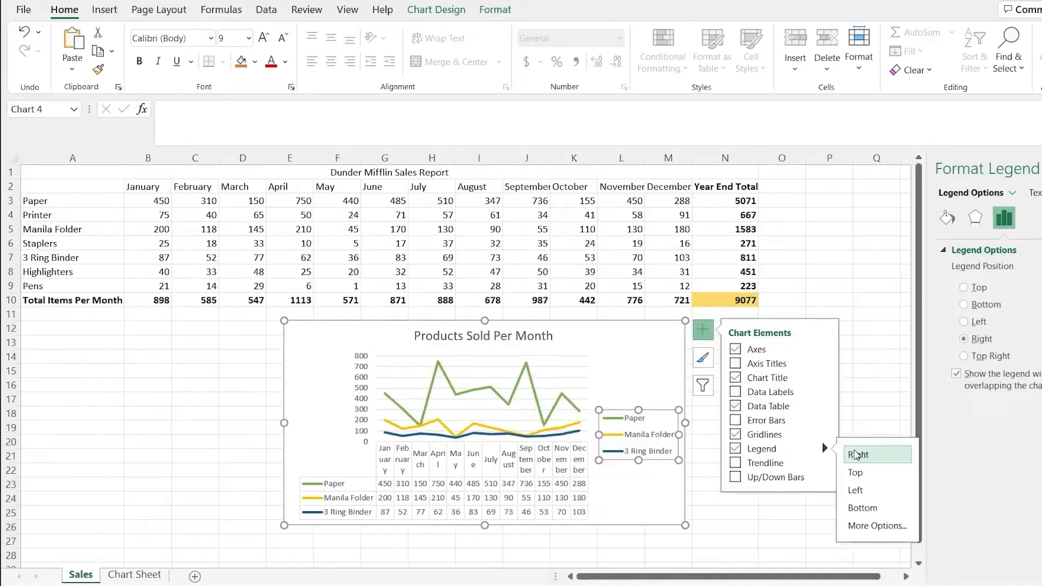
drag(665, 412, 664, 466)
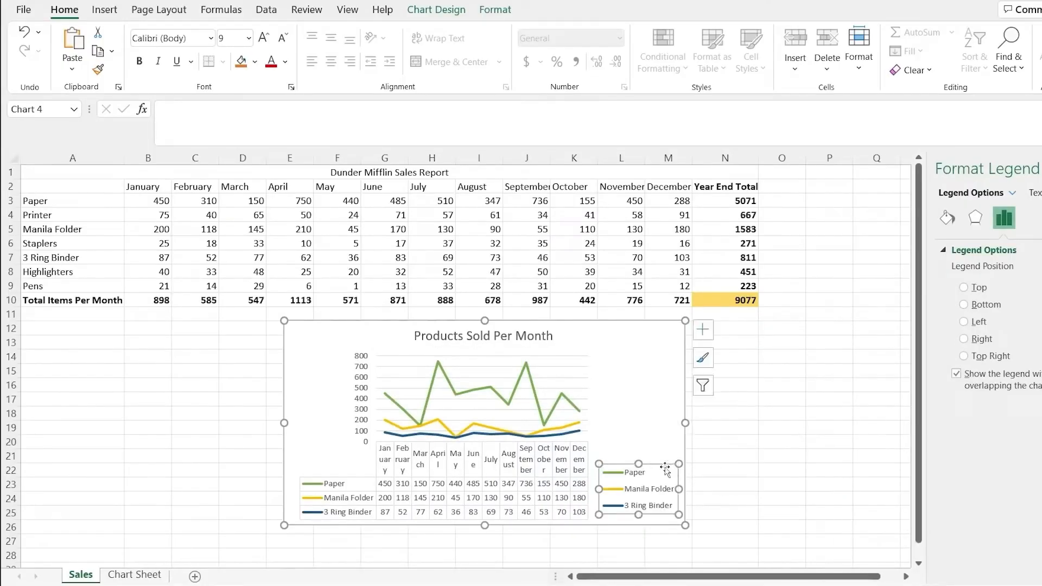
click(633, 391)
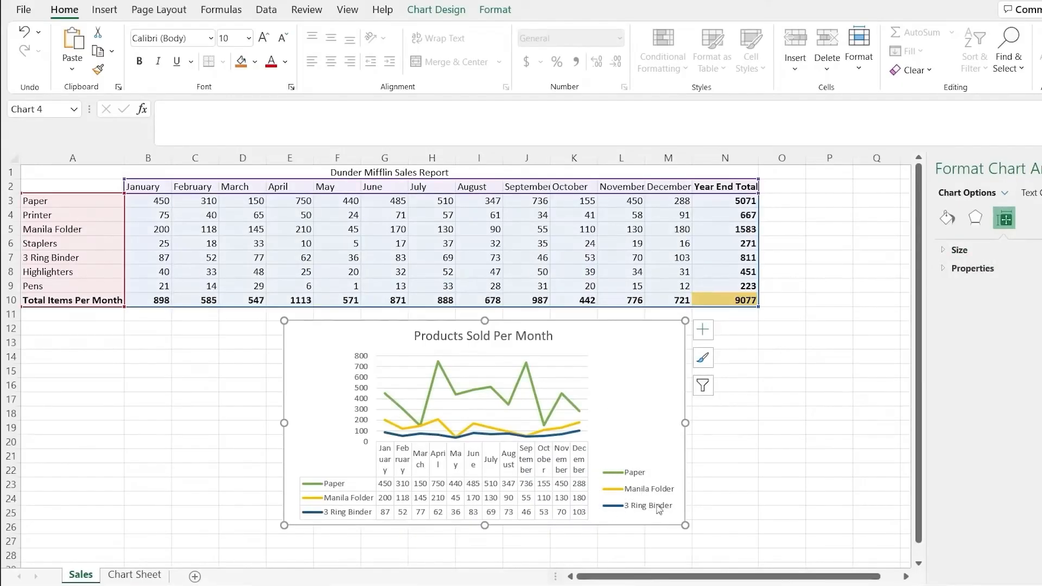
click(541, 387)
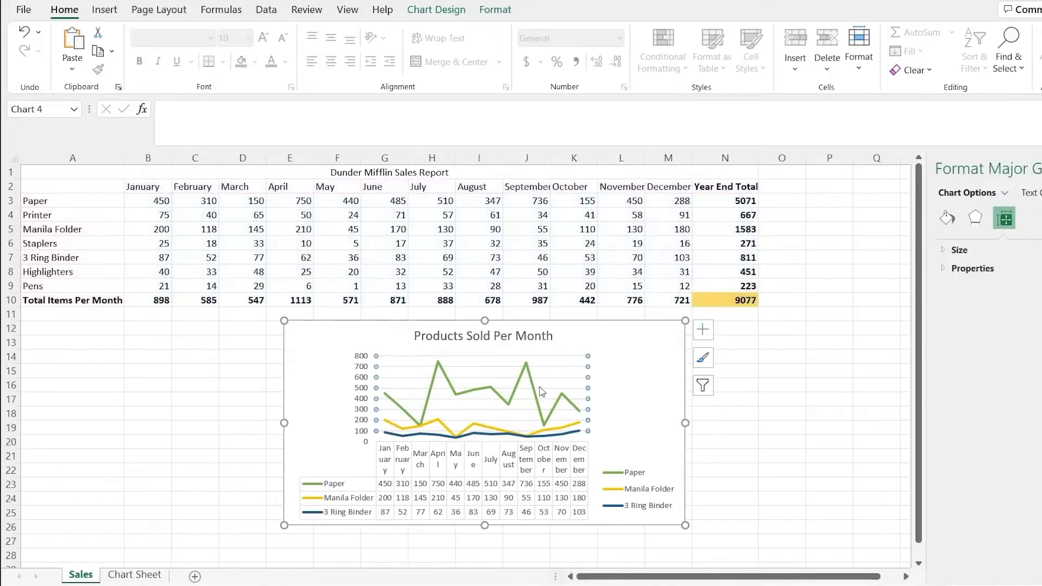
click(545, 361)
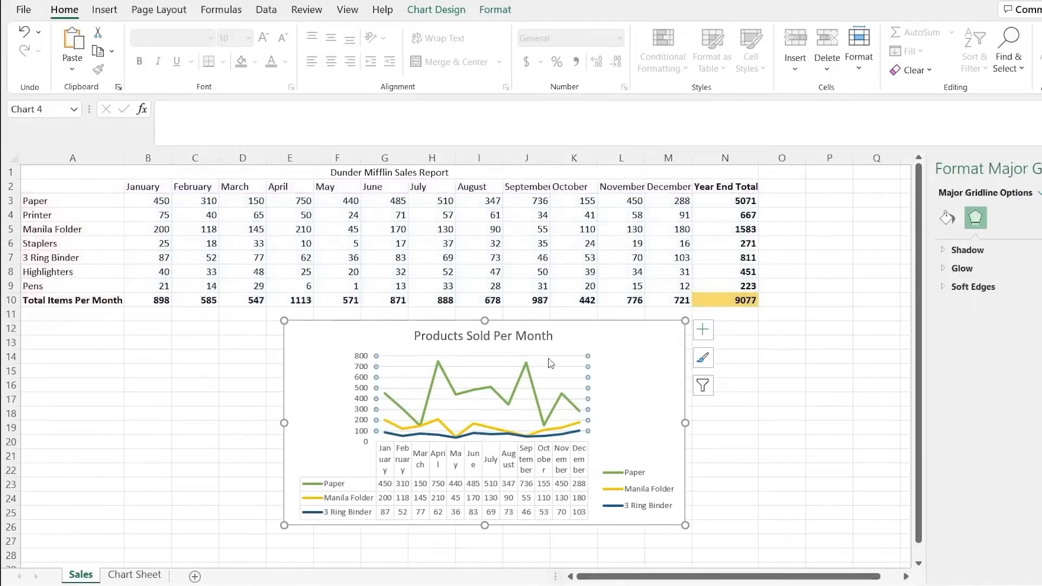
click(549, 367)
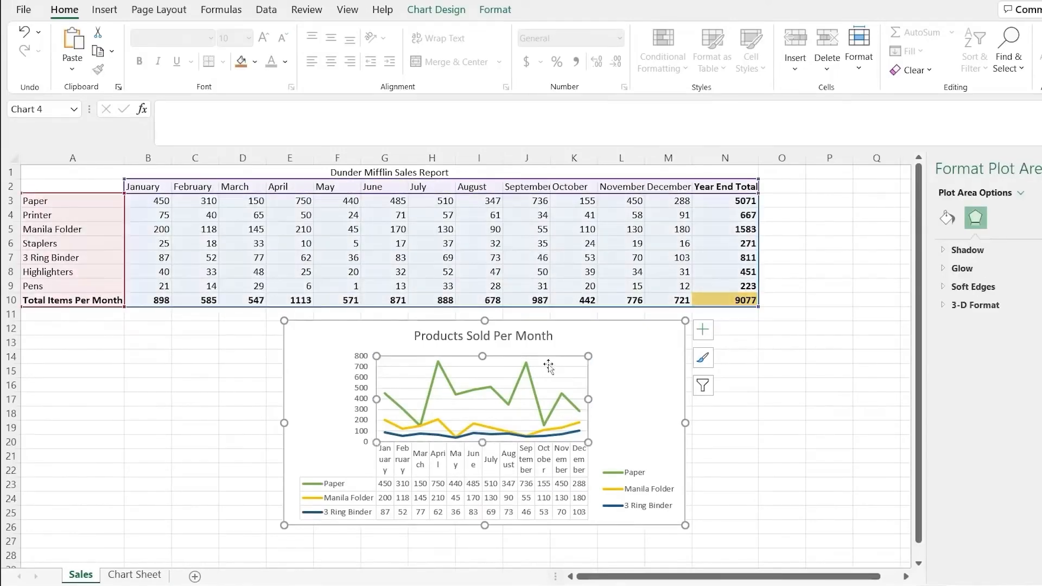
mouse_move(550, 356)
mouse_down()
mouse_move(621, 345)
mouse_move(645, 362)
mouse_move(552, 362)
mouse_move(582, 339)
mouse_move(567, 357)
mouse_up()
- Copy the whole styled line chart and paste it at cell J18 of the Chart Sheet
click(646, 336)
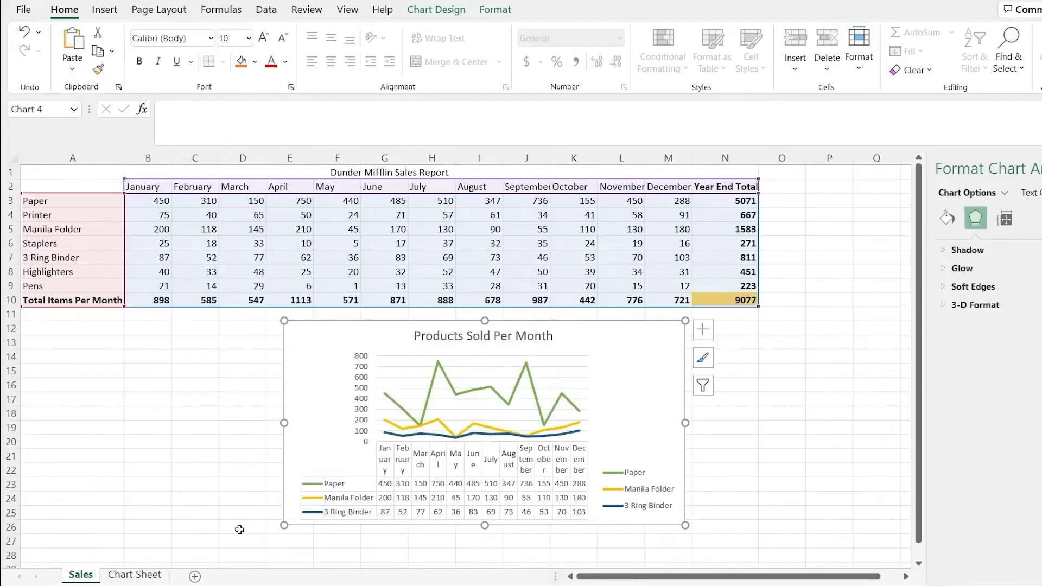
click(142, 577)
click(372, 354)
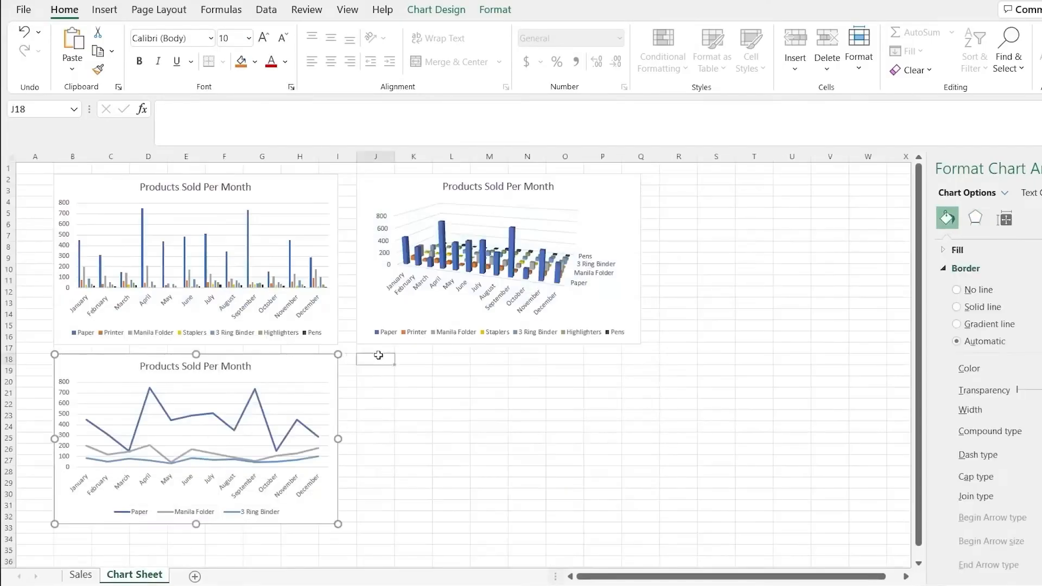
key(ctrl+v)
click(688, 304)
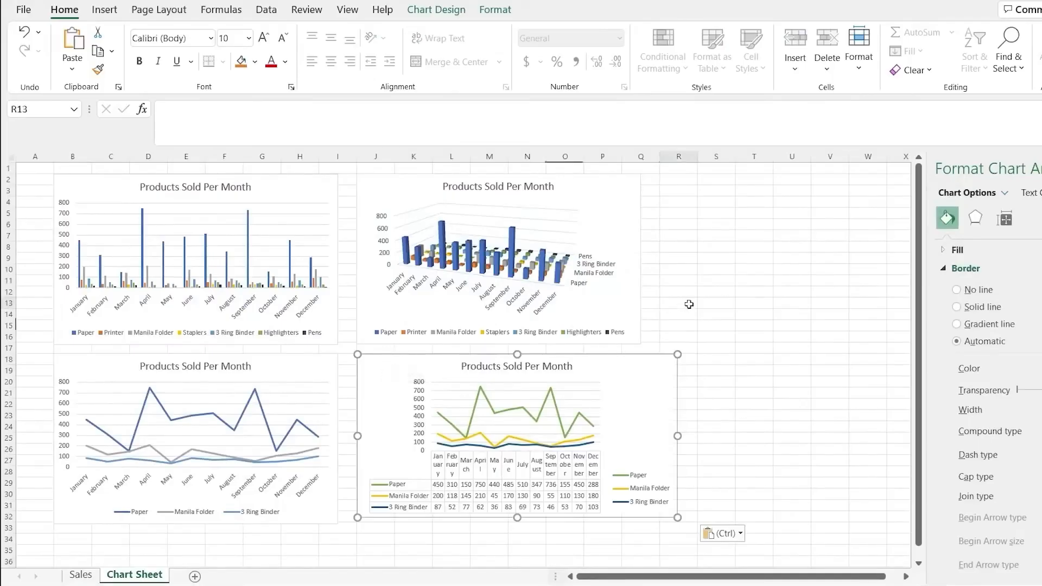
- Examine the border, fill, shadow and glow formatting options of the line chart on the Sales sheet
click(84, 577)
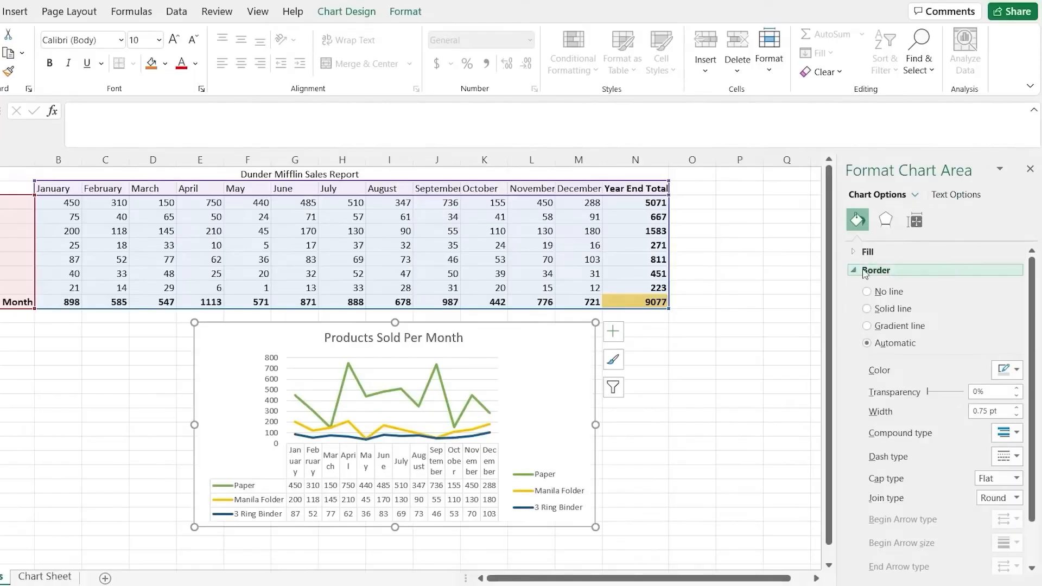
scroll(856, 356, down, 2)
scroll(857, 356, up, 2)
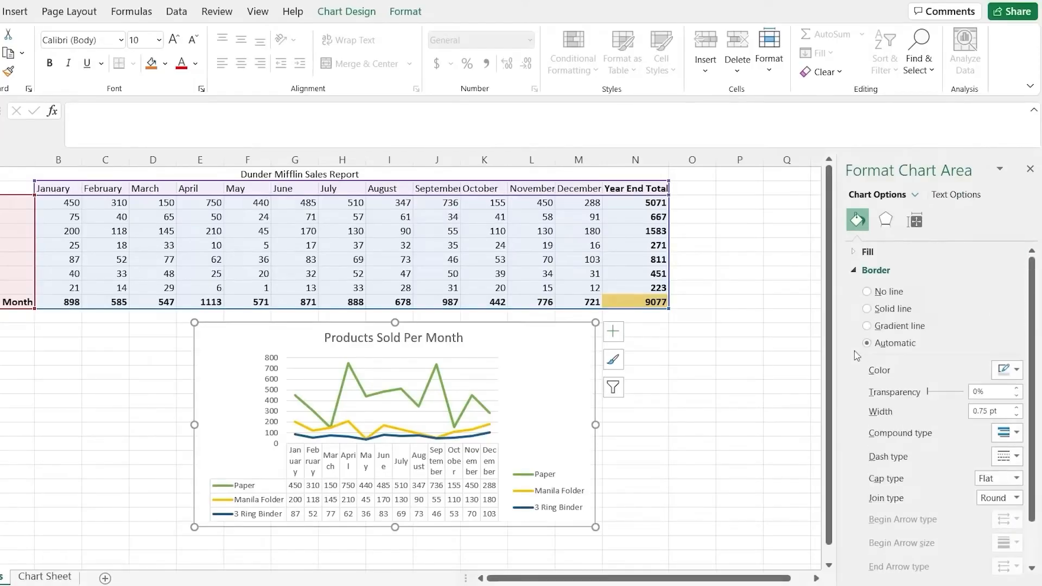
click(857, 273)
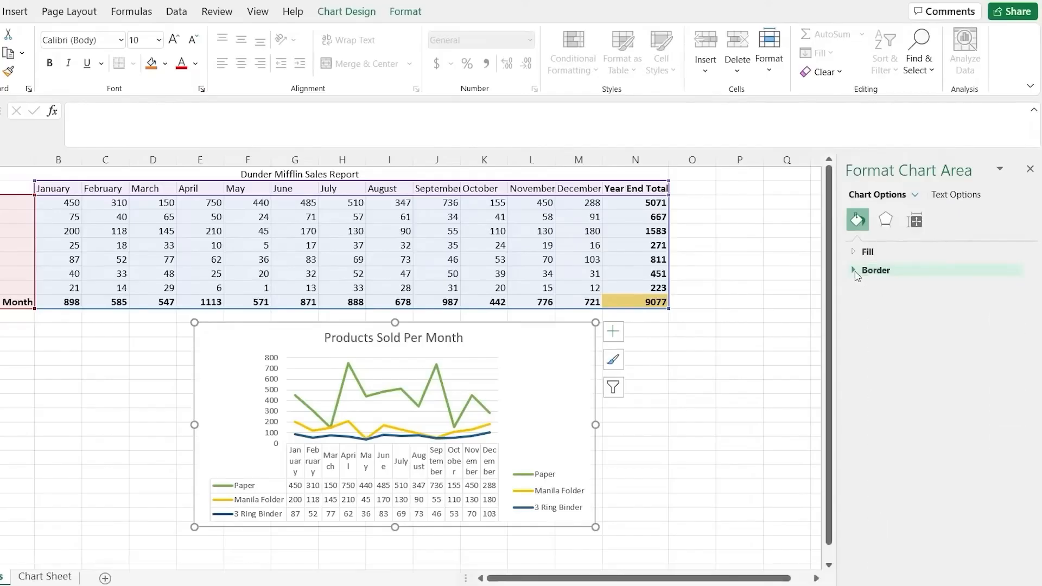
click(856, 252)
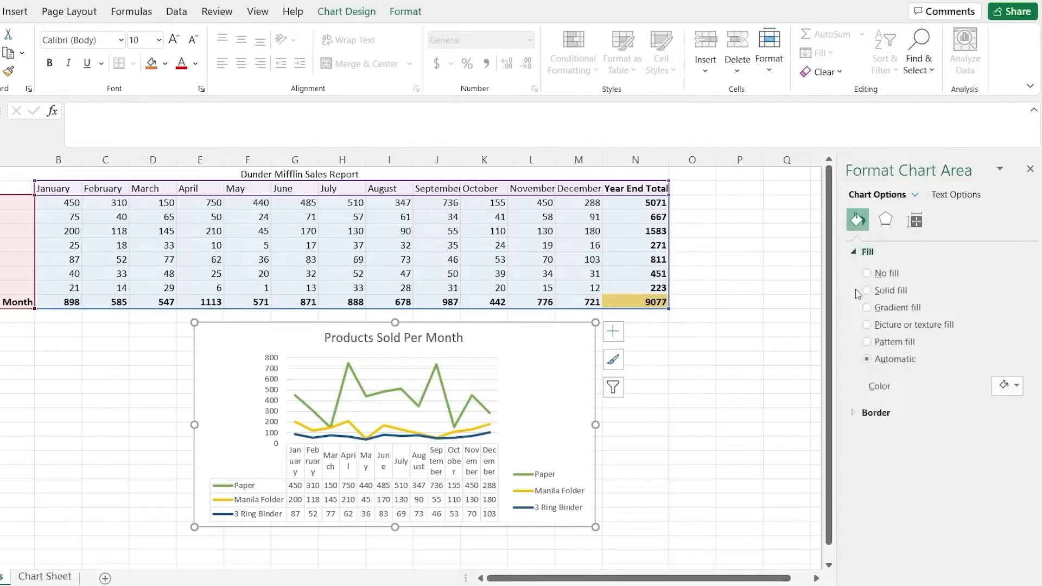
click(886, 219)
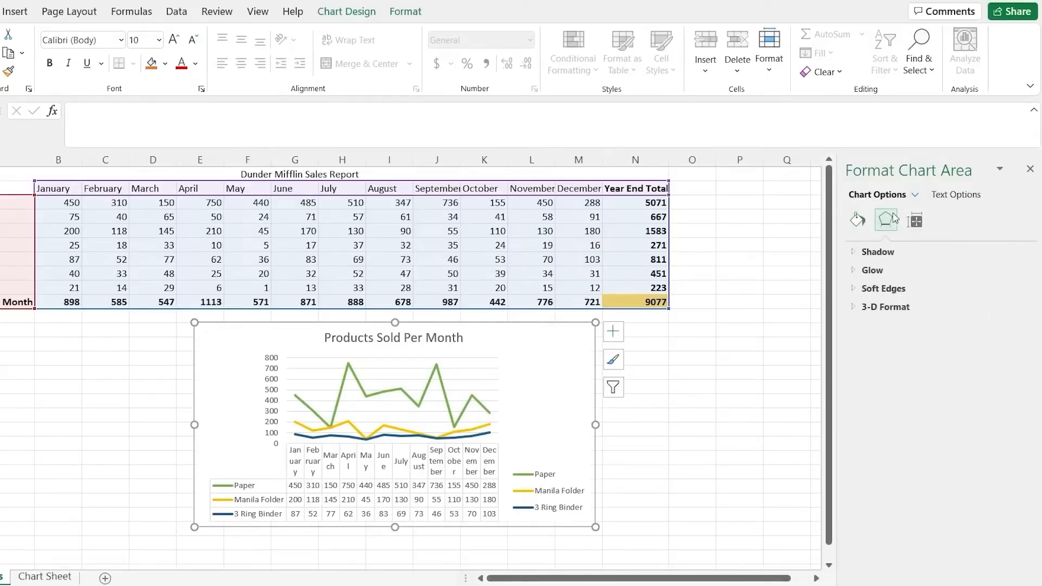
click(857, 253)
click(855, 420)
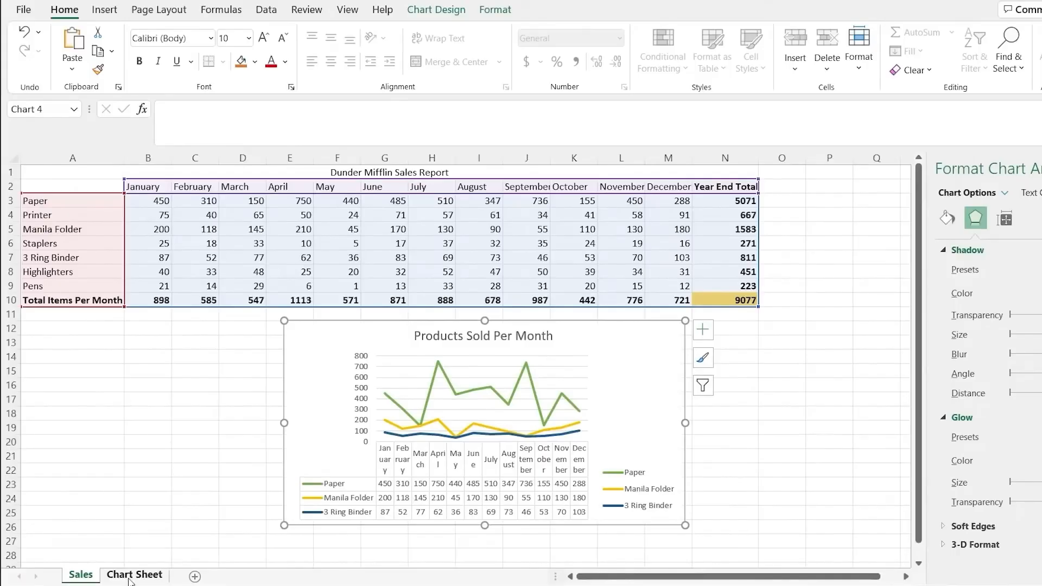
- Review the collected charts on the Chart Sheet and return to the Sales sheet
click(128, 578)
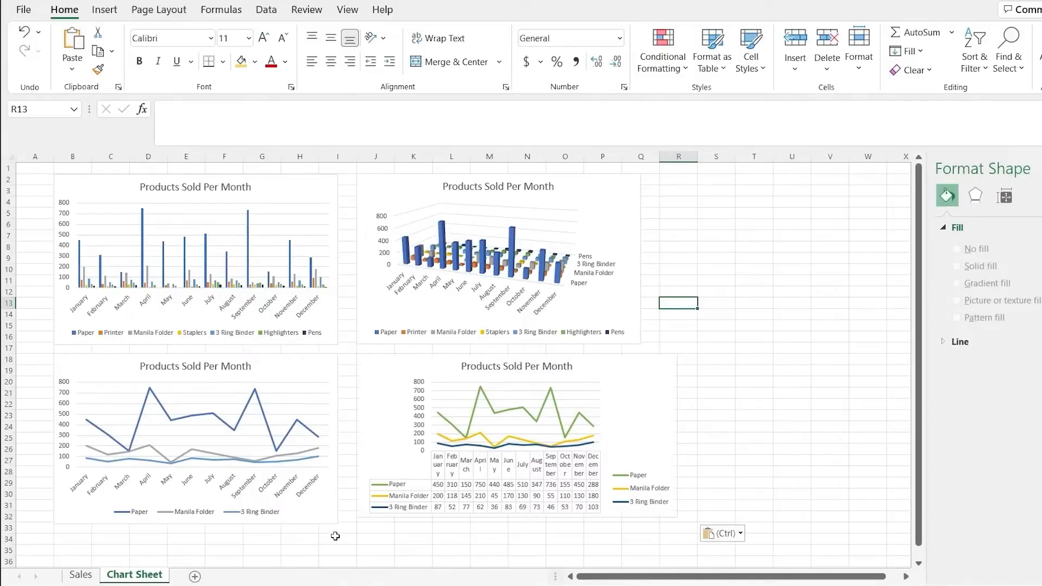
click(80, 575)
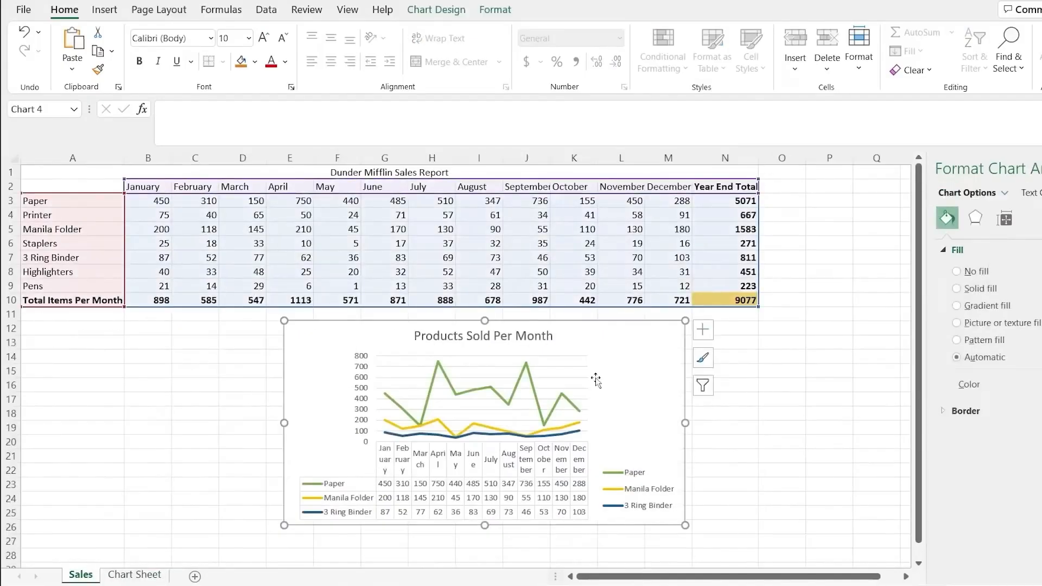
- Preview the Pie, Doughnut, Bar, Box & Whisker, Waterfall and Column types for the Products Sold Per Month chart, and return to the Chart Sheet
click(446, 15)
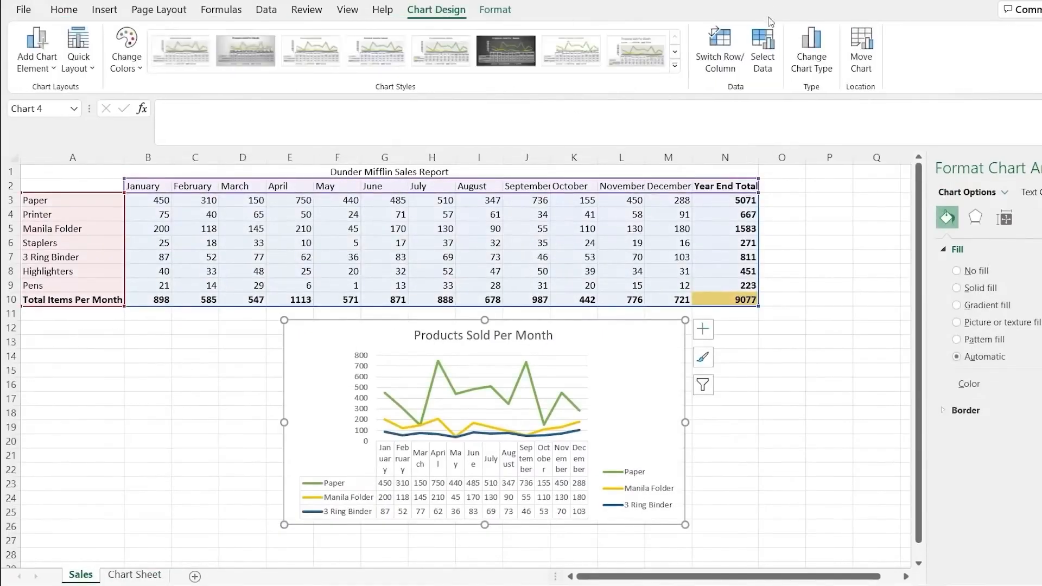
click(811, 48)
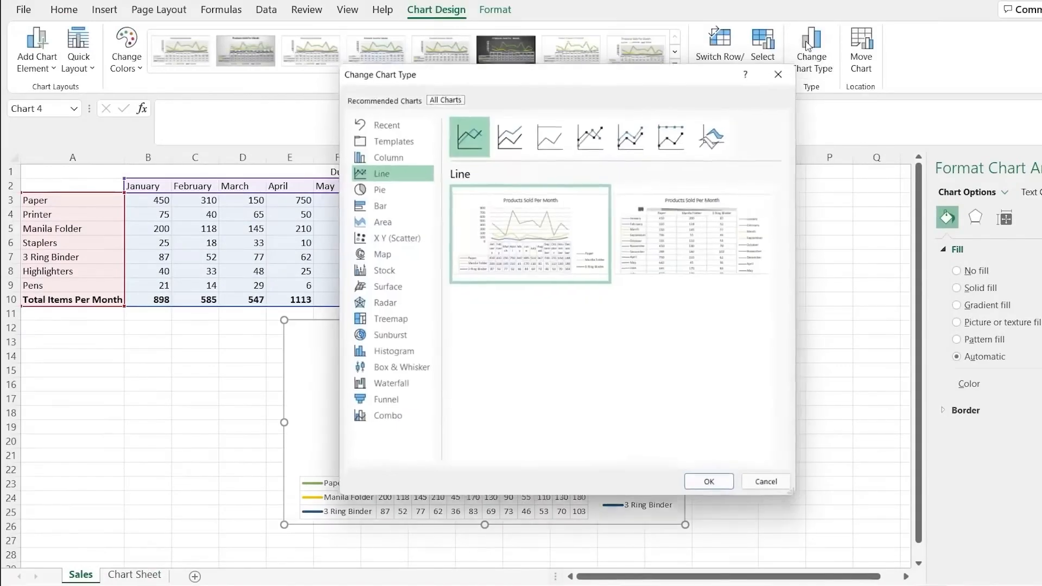
click(404, 190)
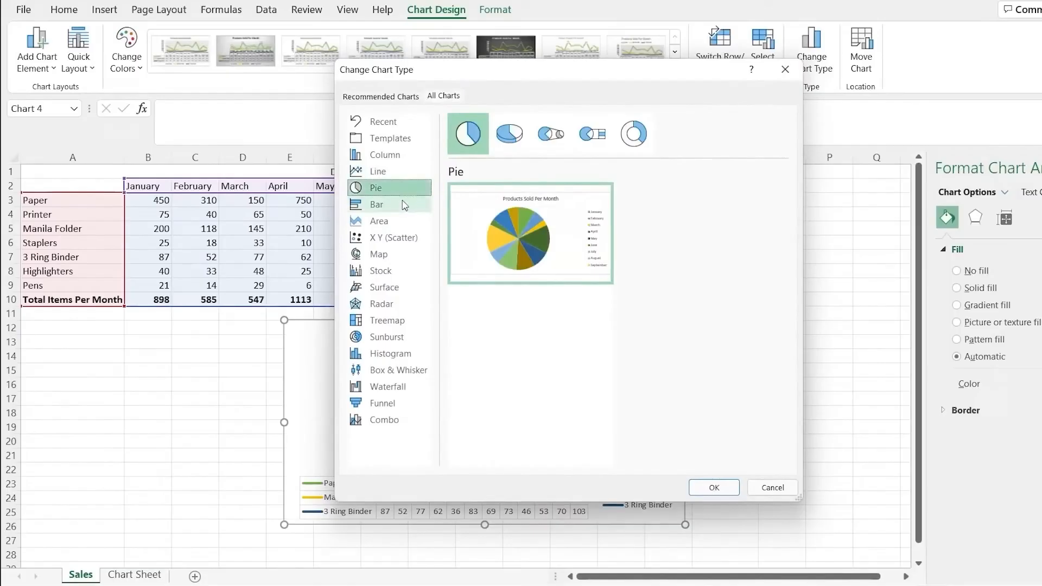
click(631, 142)
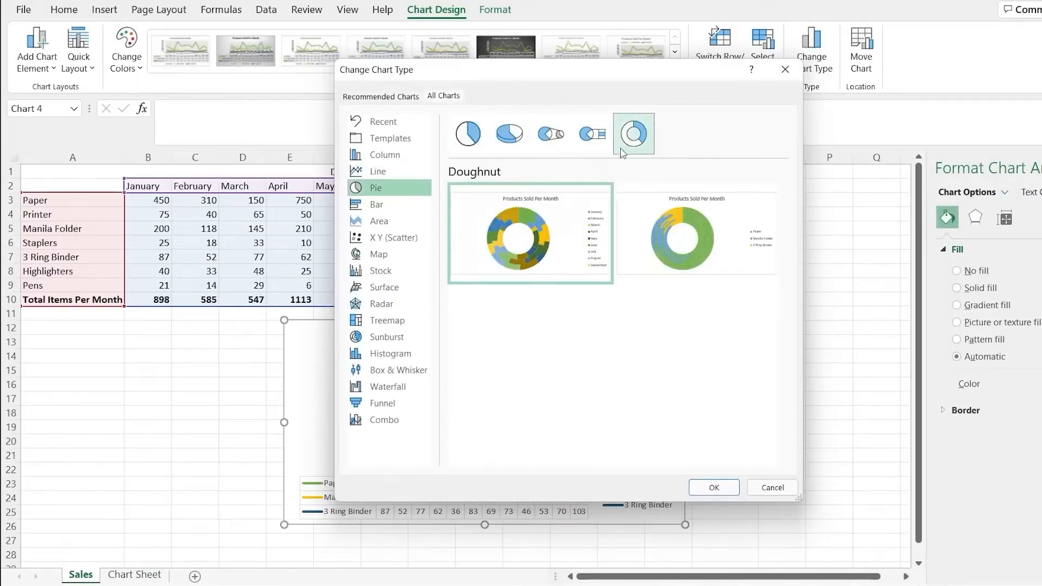
mouse_move(652, 214)
click(468, 134)
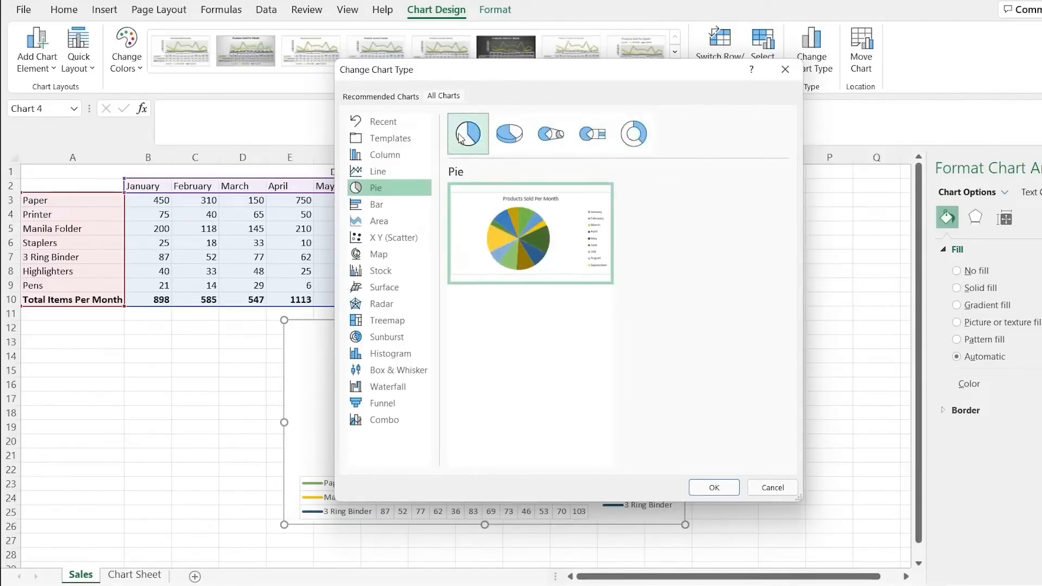
click(393, 208)
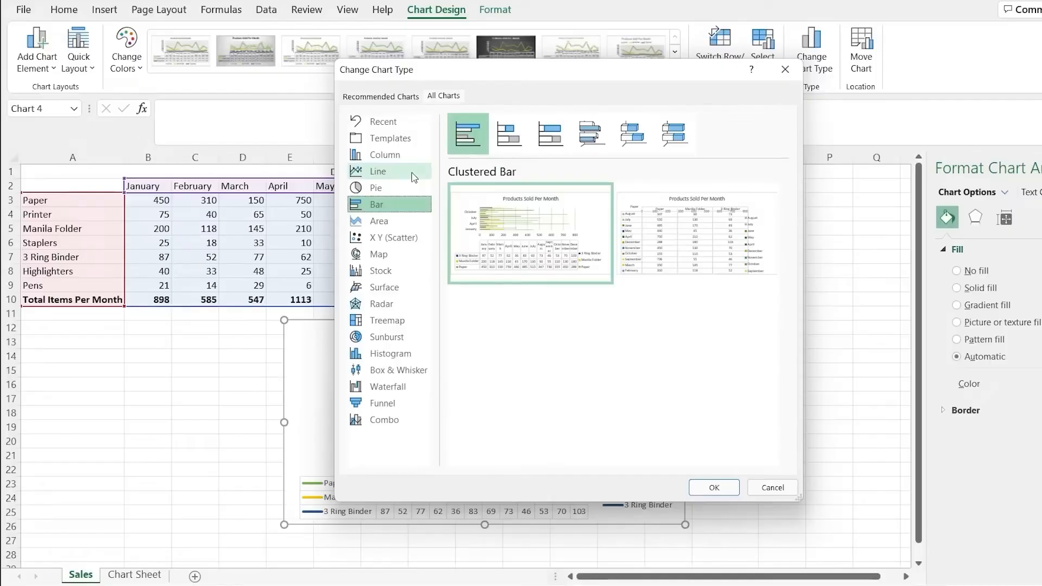
mouse_move(505, 227)
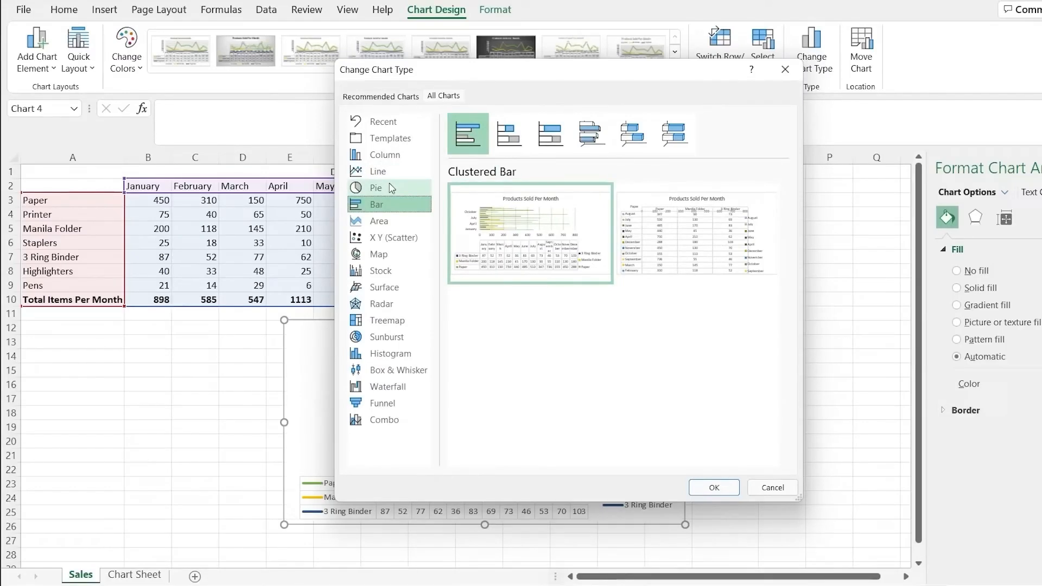
click(404, 370)
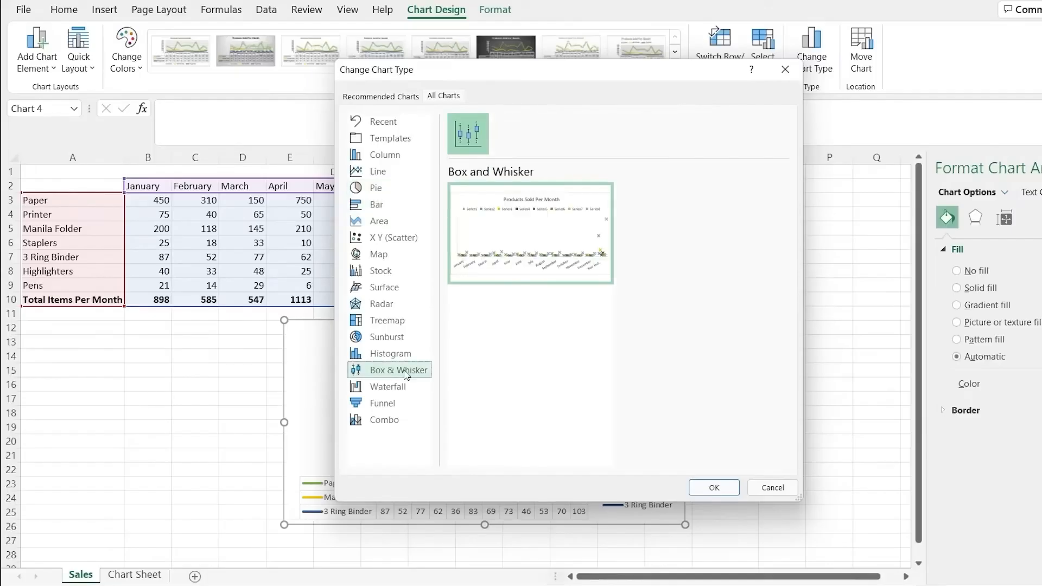
click(407, 389)
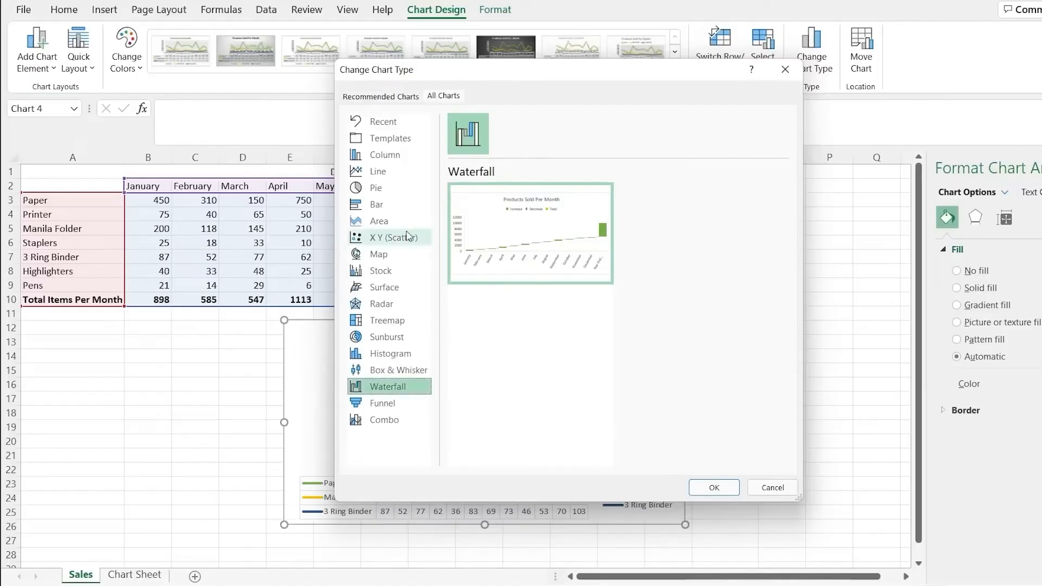
click(416, 162)
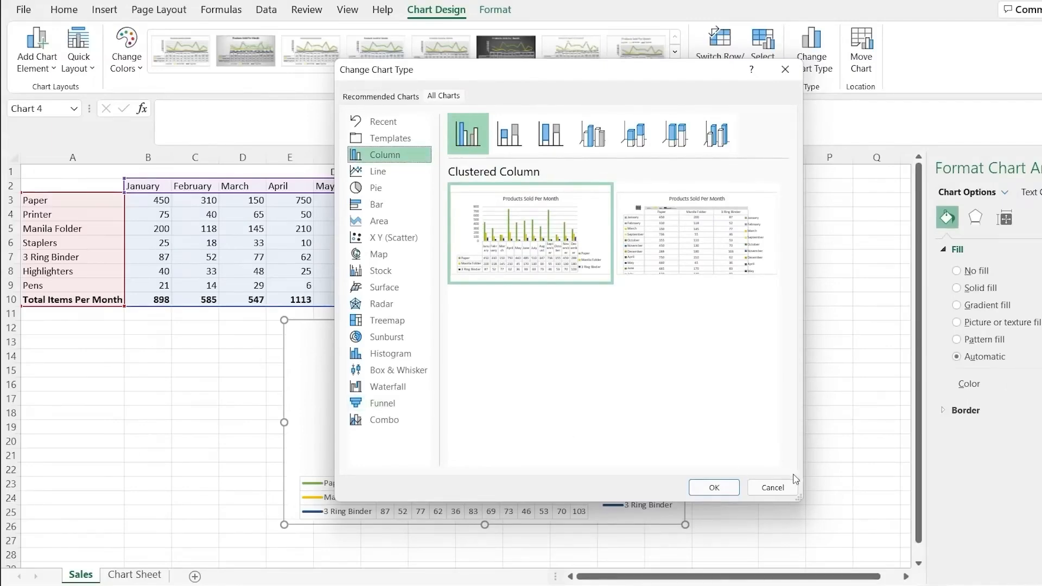
click(771, 487)
click(134, 575)
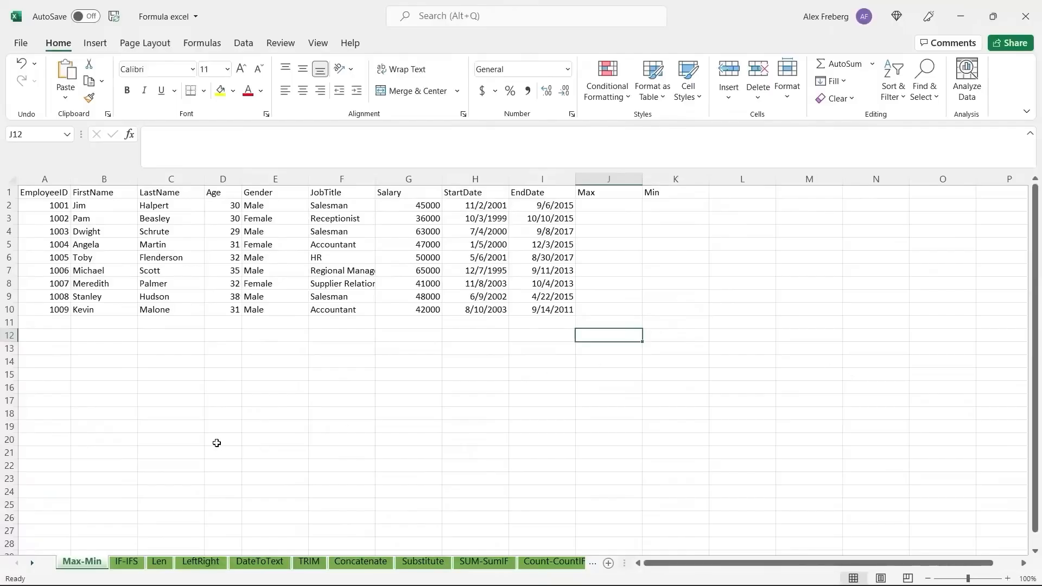
- Look through the worksheets of the Formula excel workbook, including Len and LeftRight, and the full range of sheet names
click(134, 565)
click(159, 564)
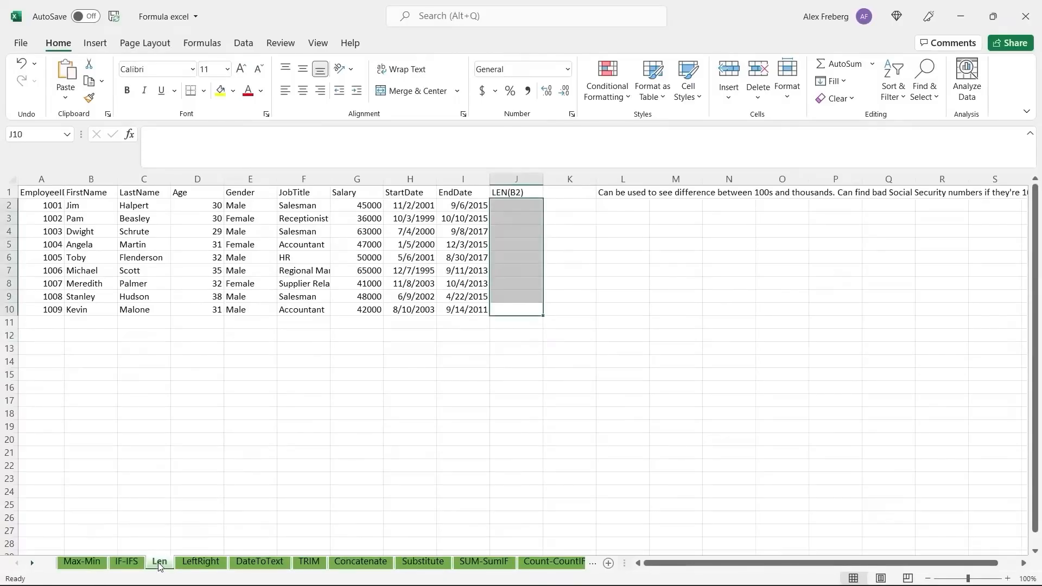
click(323, 468)
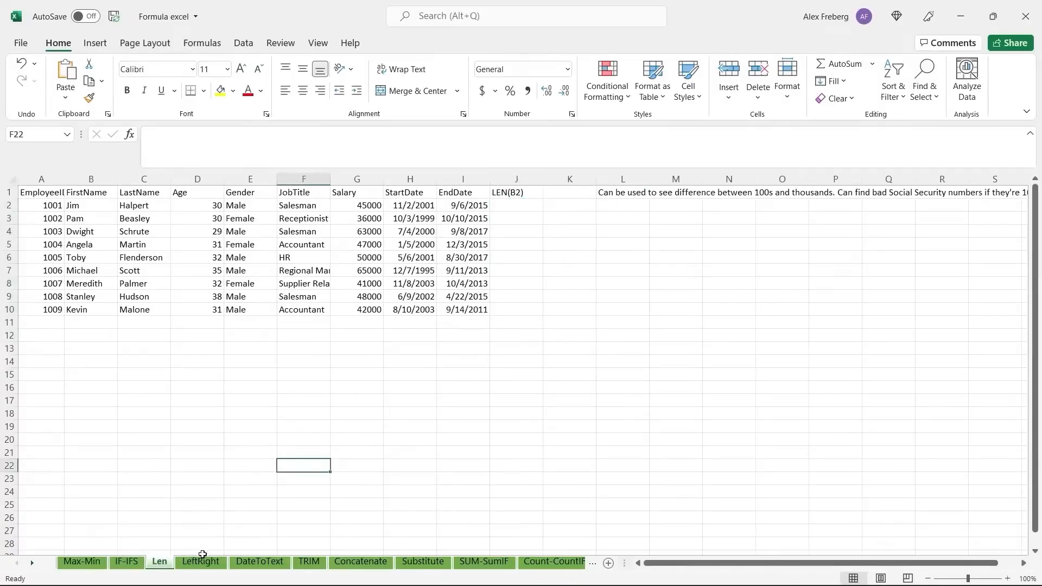
click(202, 555)
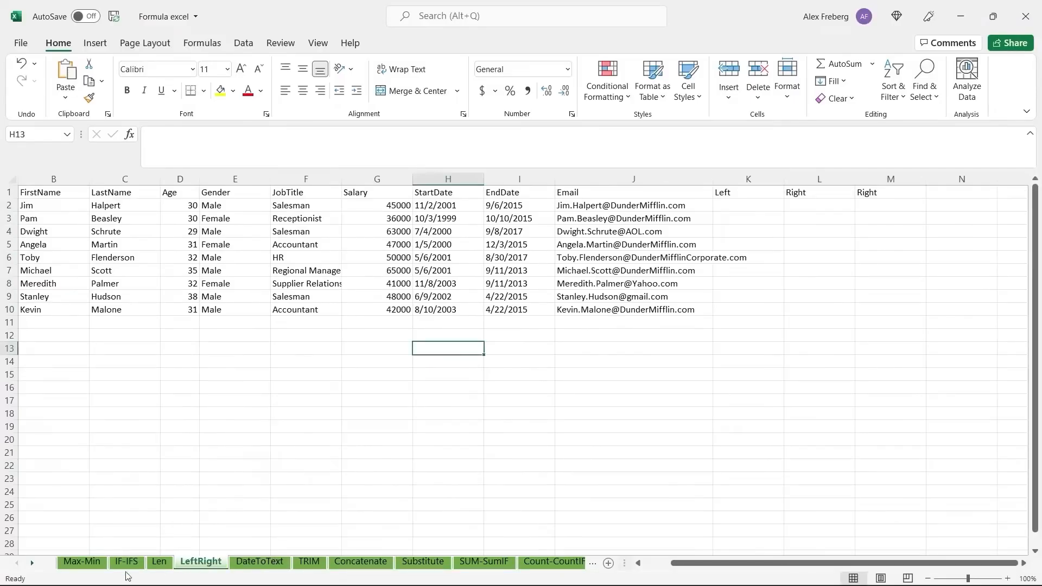
click(31, 563)
click(31, 563)
click(31, 563)
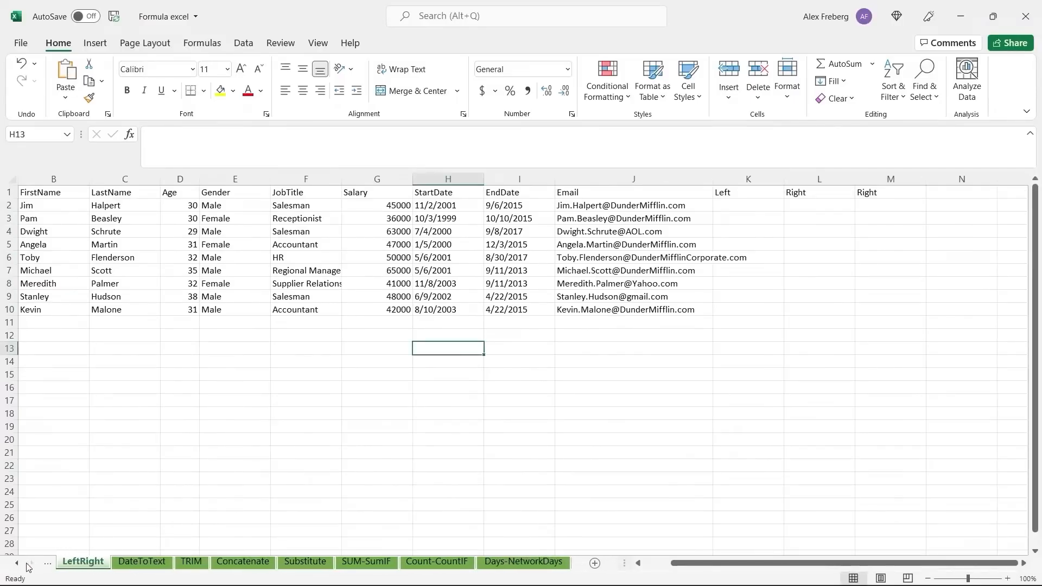
click(17, 564)
click(17, 564)
click(17, 564)
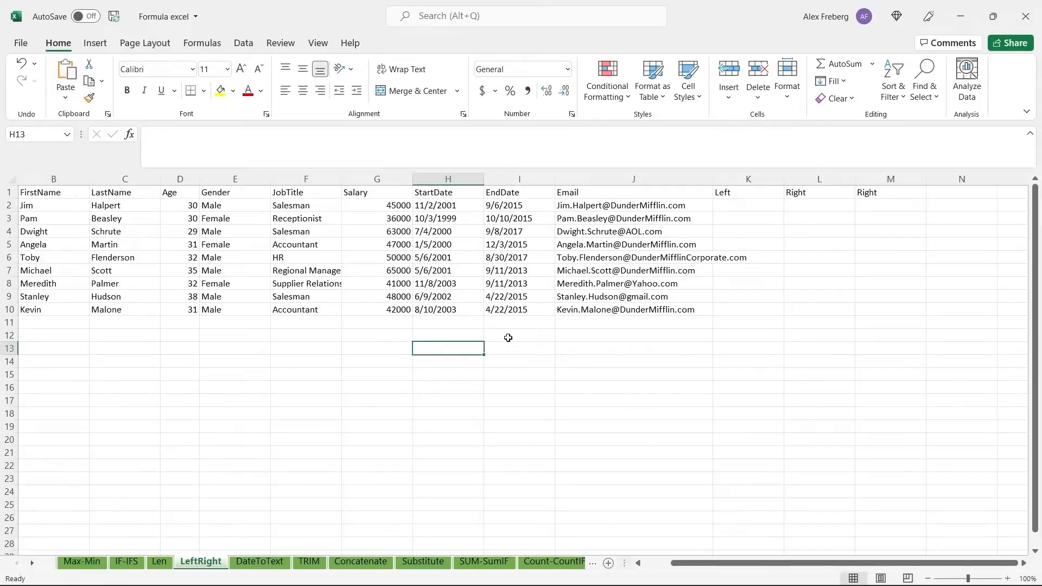
click(508, 338)
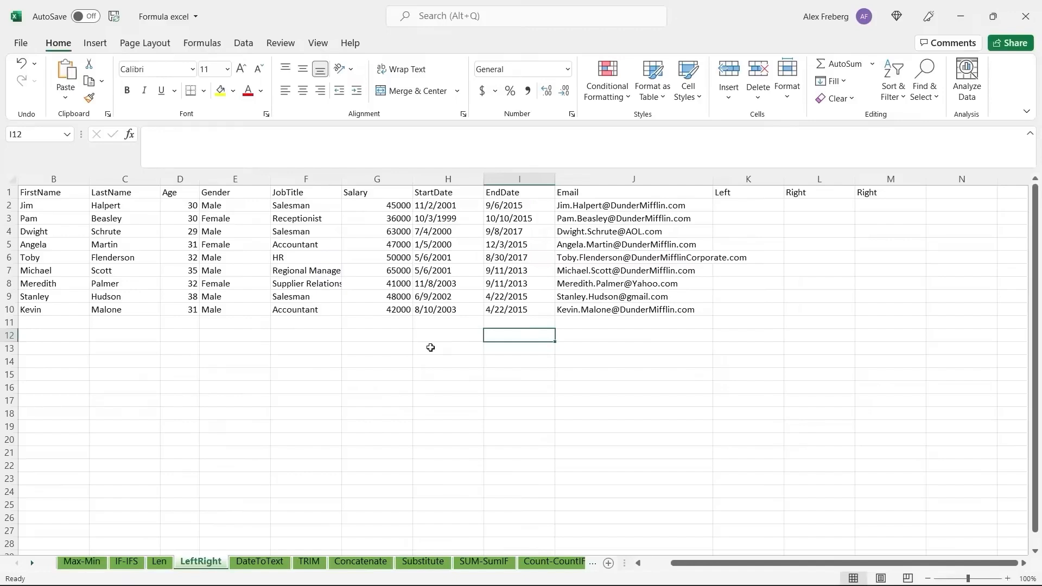
- On the Max-Min sheet, find the latest StartDate in cell J2 with the formula =MAX(H2:H10)
click(81, 562)
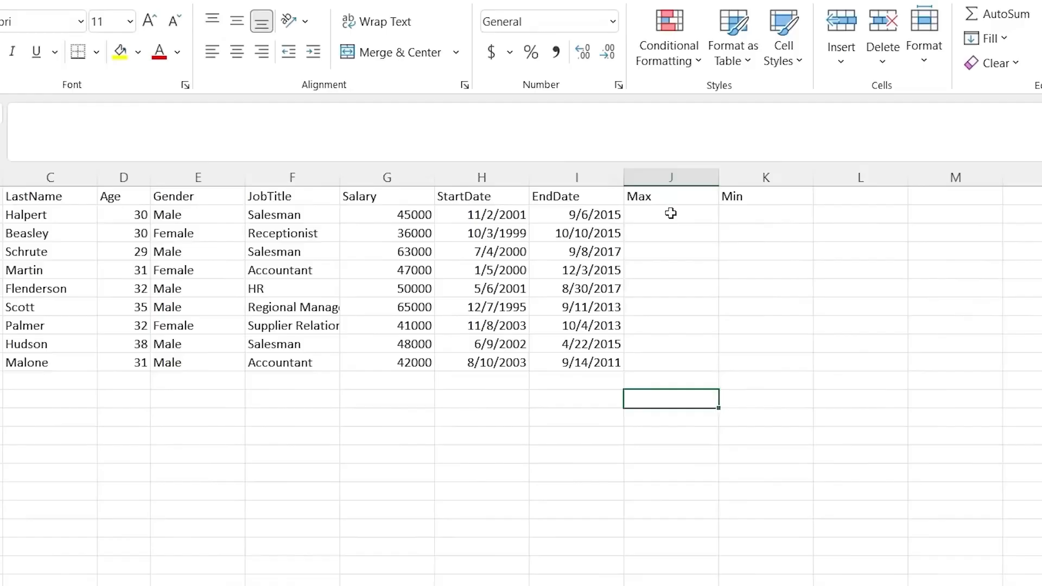
click(608, 204)
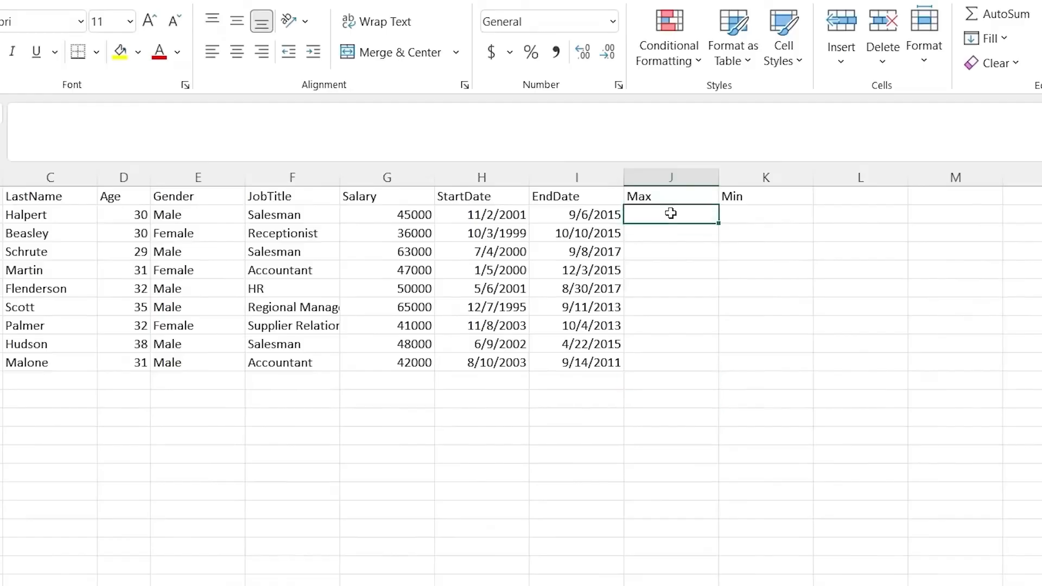
text(=)
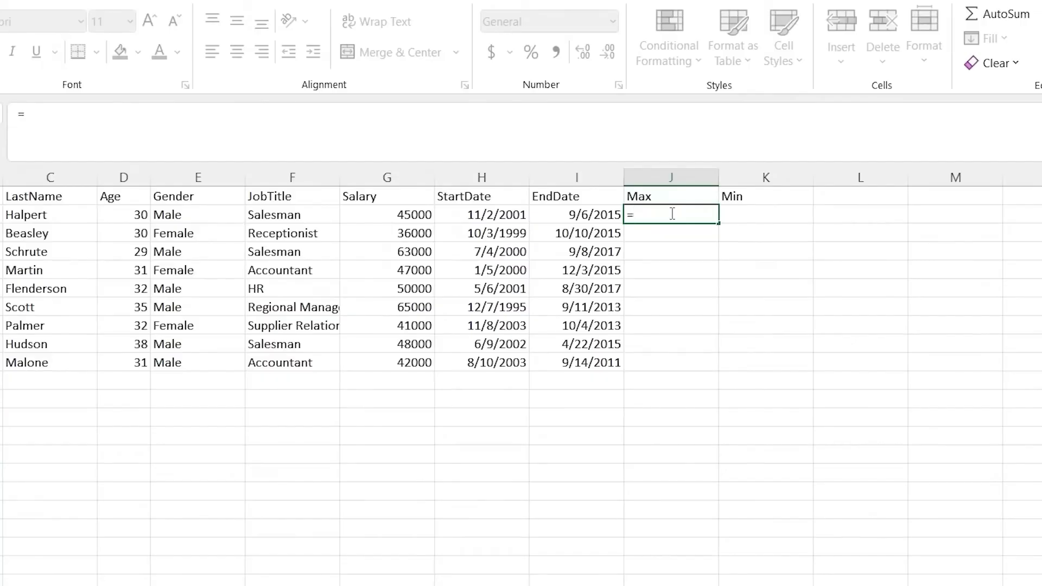
text(Max)
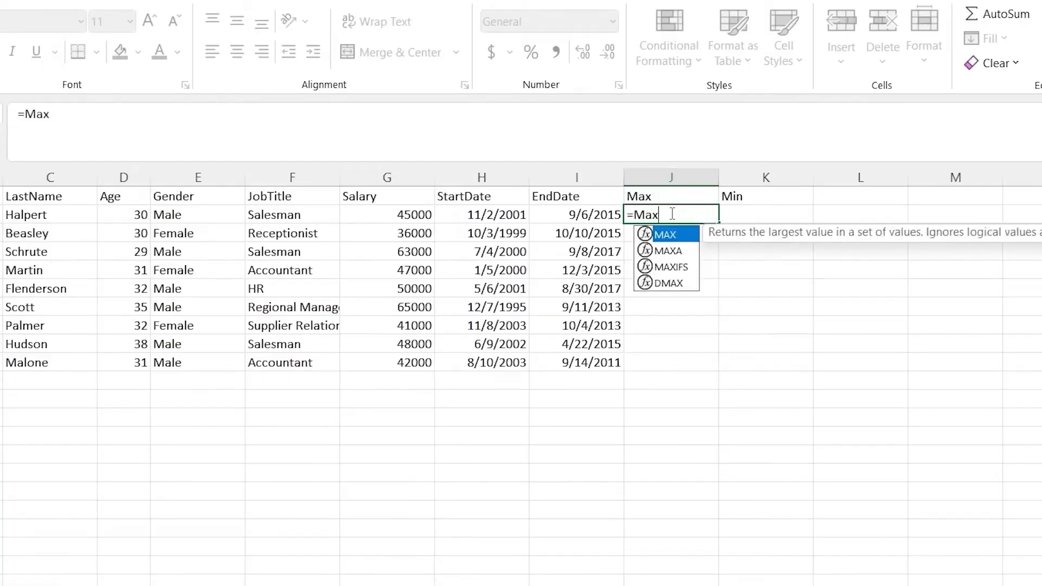
key(Tab)
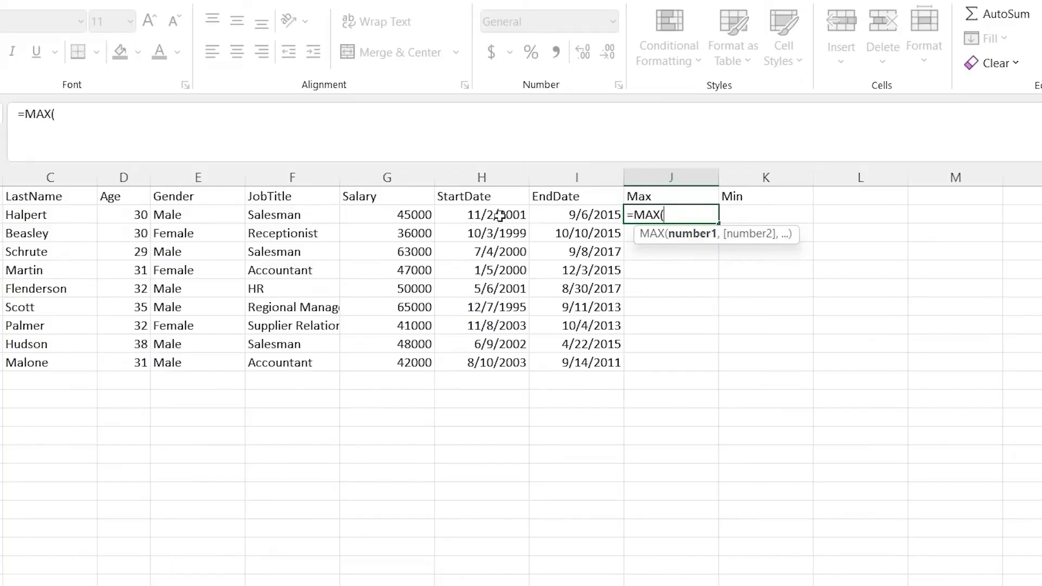
drag(499, 216, 475, 362)
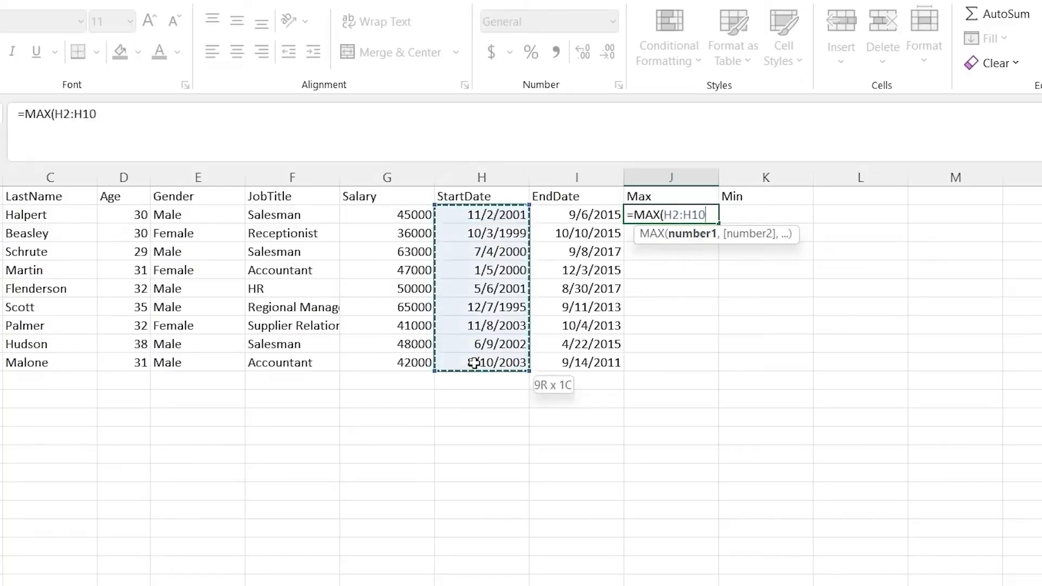
text())
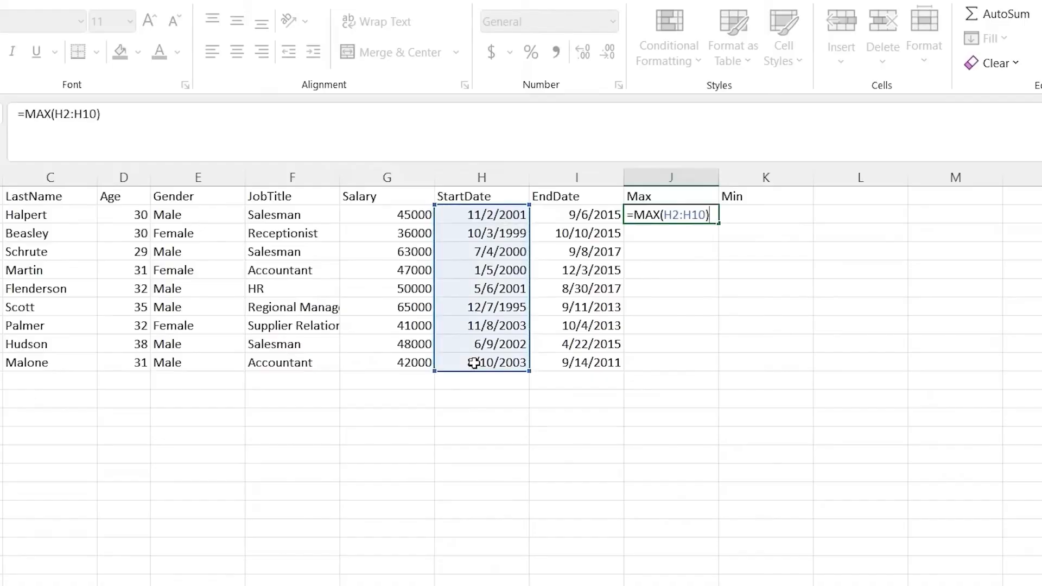
key(Return)
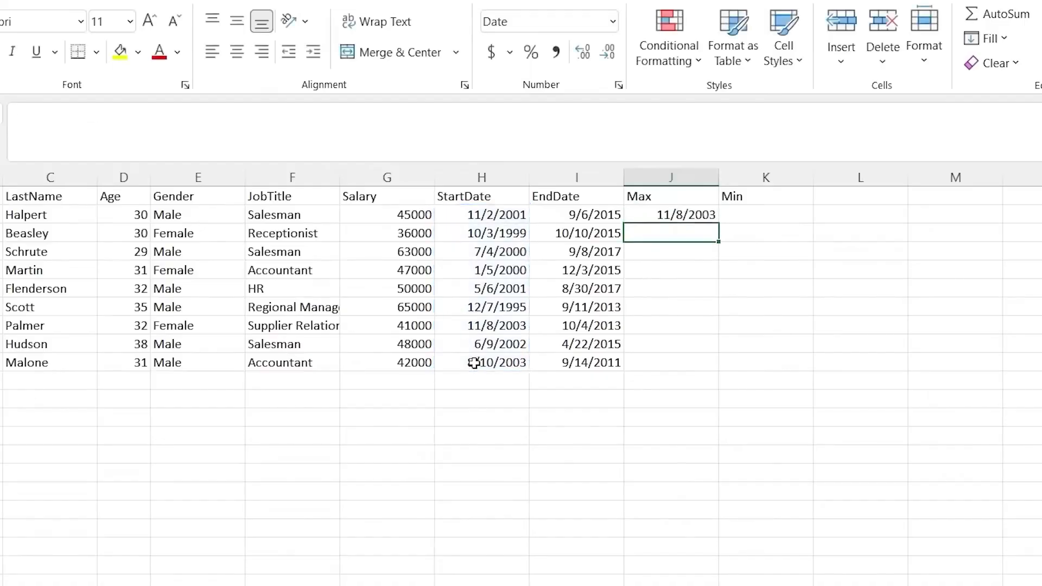
- Compare the Max result in J2 with the dates in the StartDate column
click(665, 215)
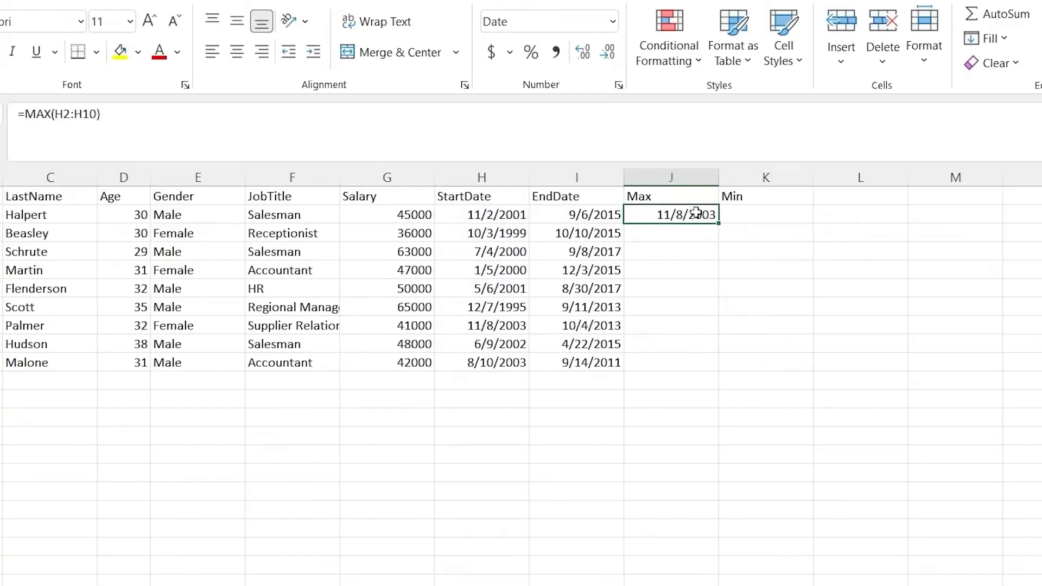
click(502, 198)
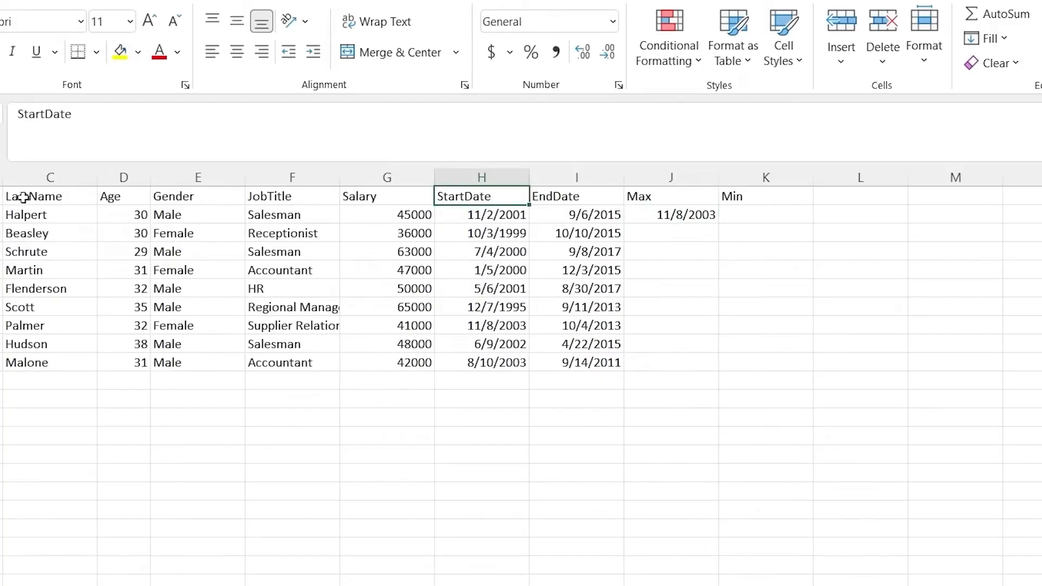
drag(510, 213, 508, 363)
click(511, 363)
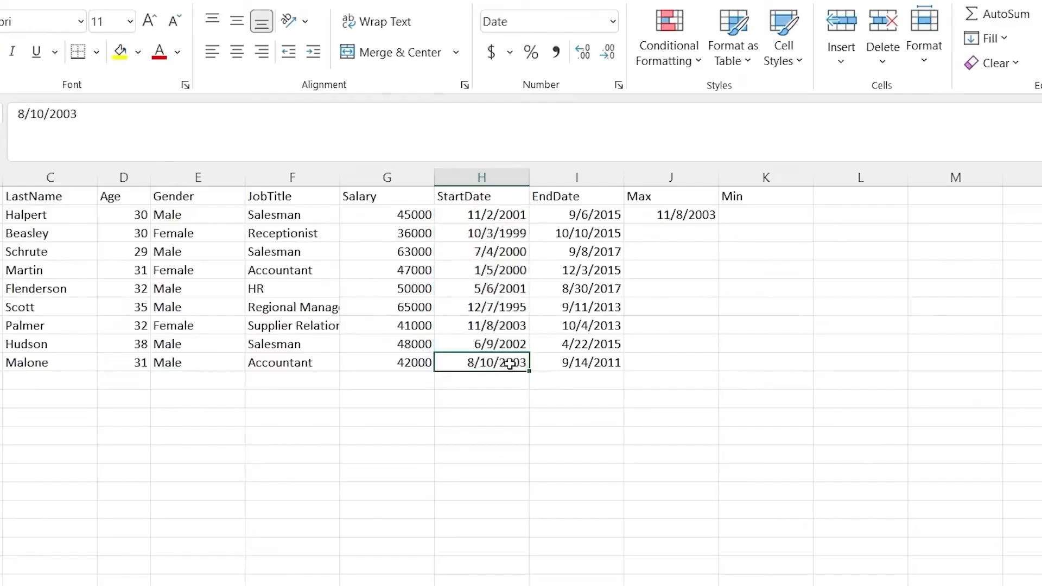
click(498, 327)
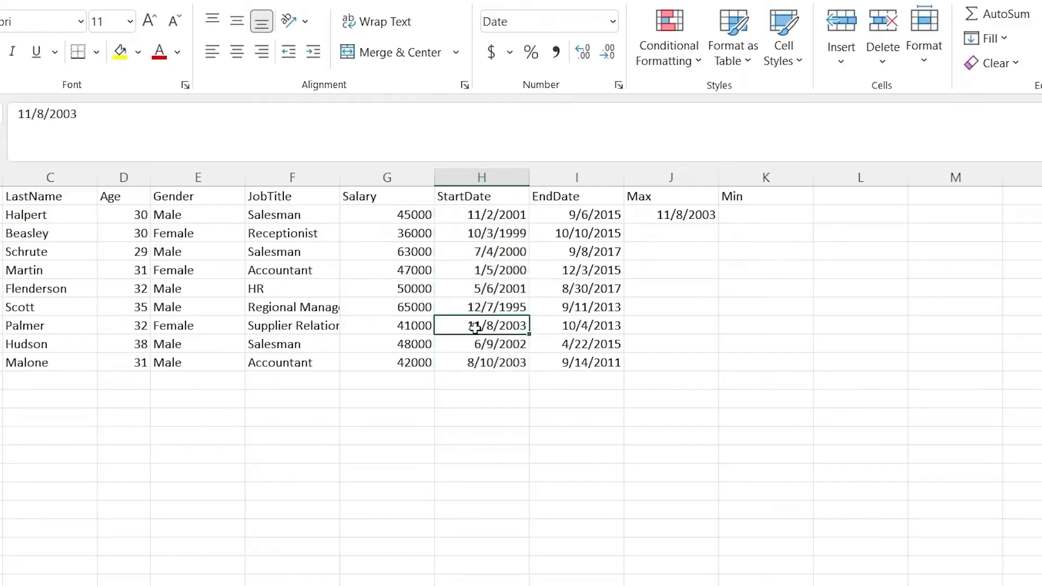
click(687, 214)
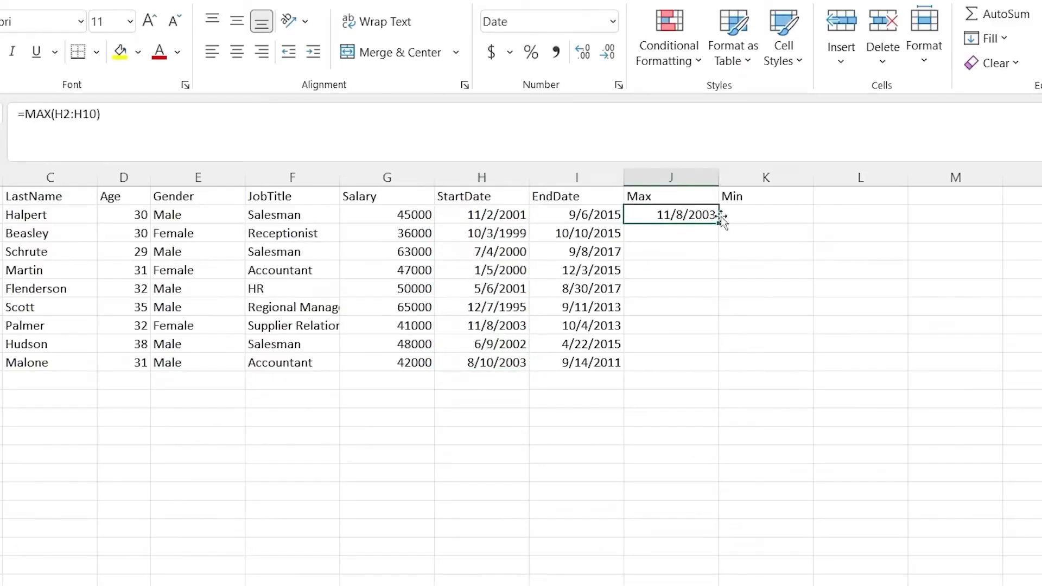
- Find the earliest StartDate in cell K2 with the formula =MIN(H2:H10) and check the matching employee's row
click(770, 216)
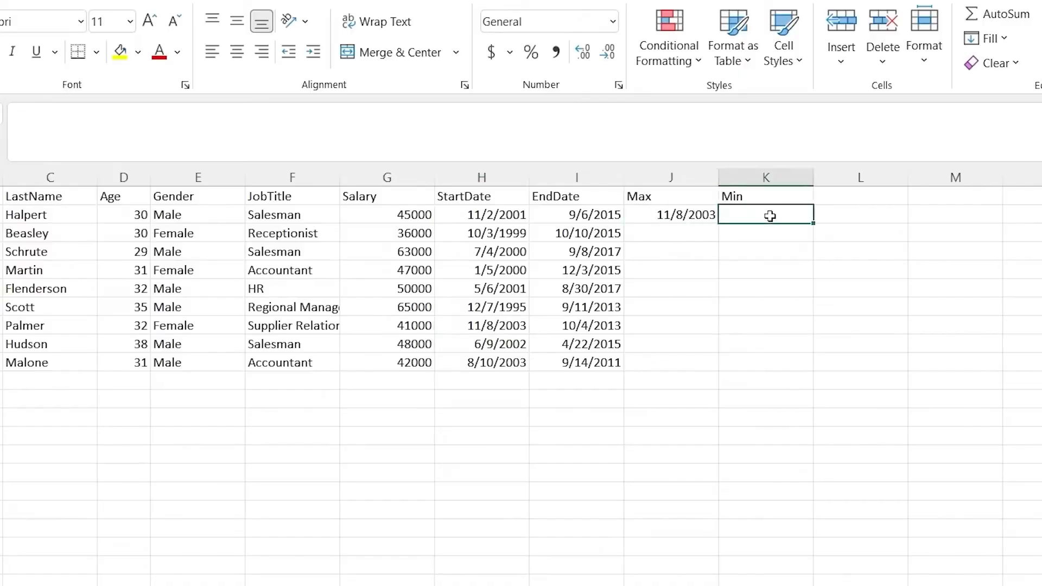
text(=MIN()
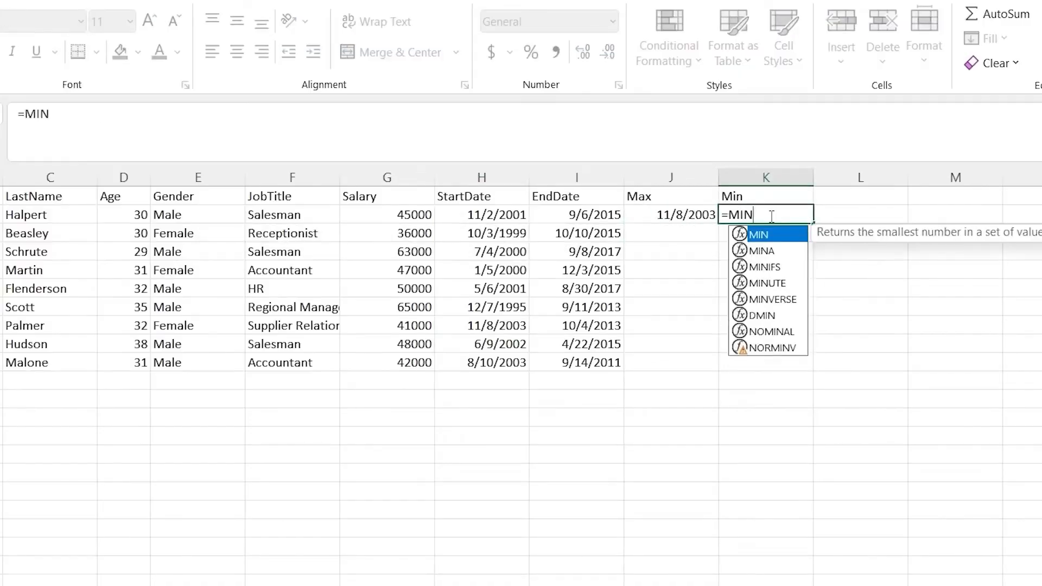
click(495, 215)
shift+click(480, 362)
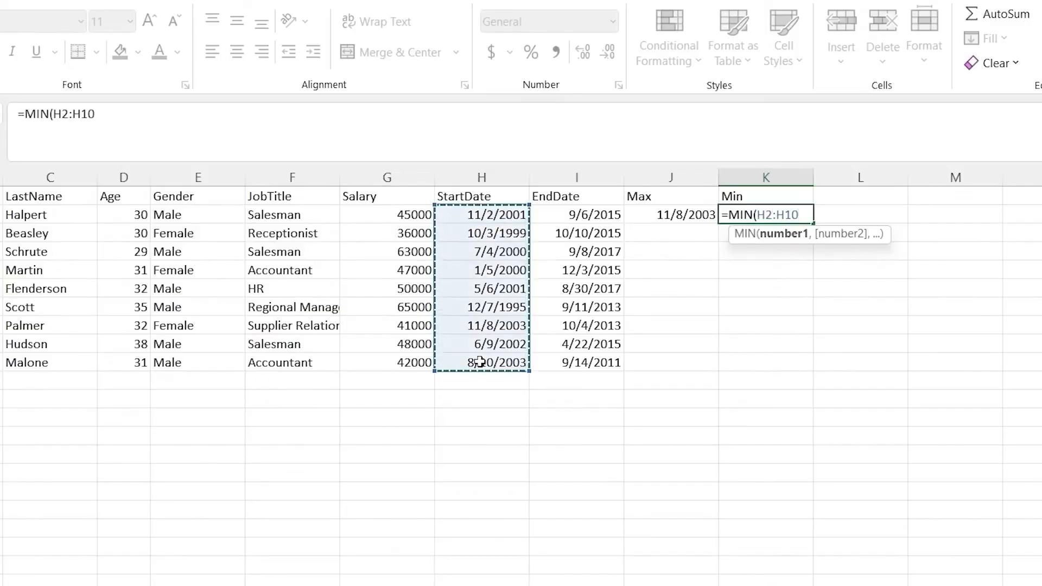
text())
key(Return)
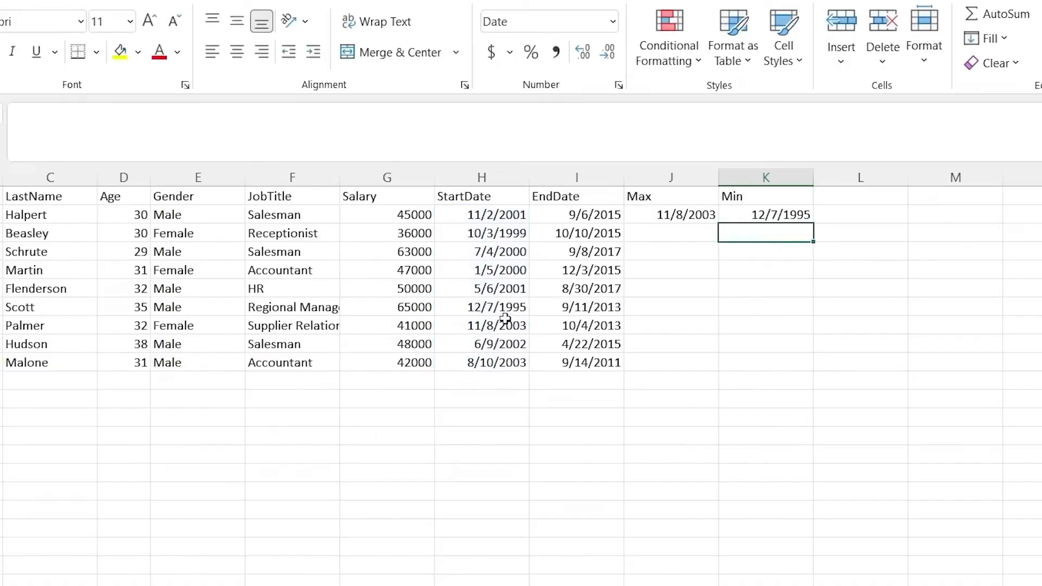
click(507, 307)
click(38, 304)
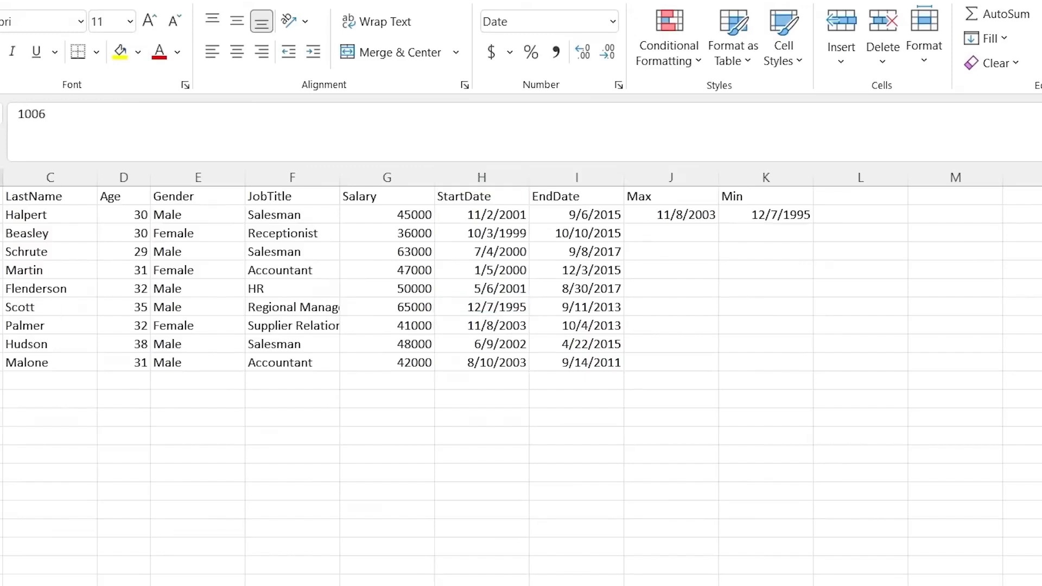
- Find the highest salary in cell J3 with the formula =MAX(G2:G10)
click(481, 313)
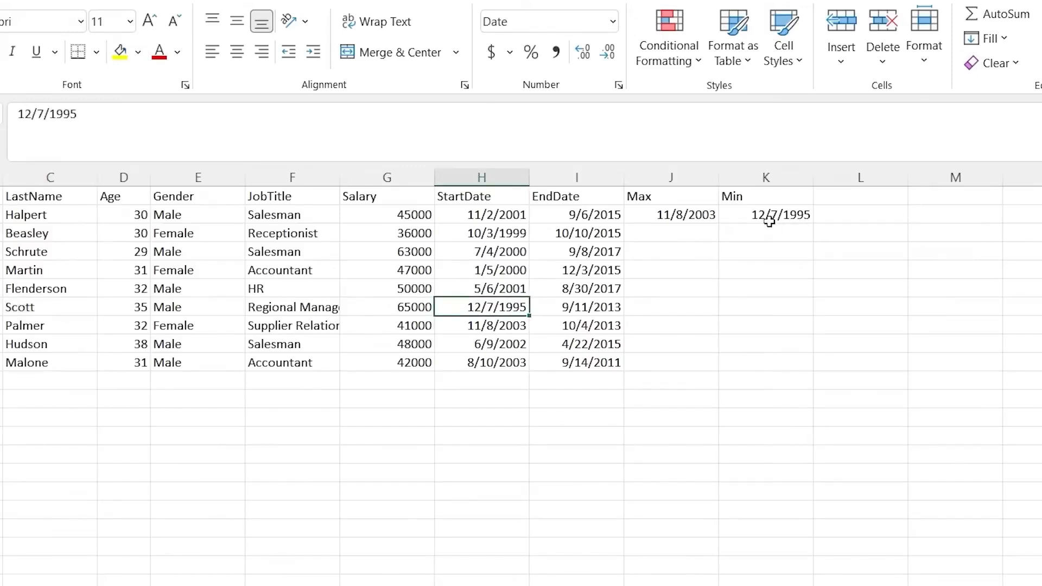
click(680, 232)
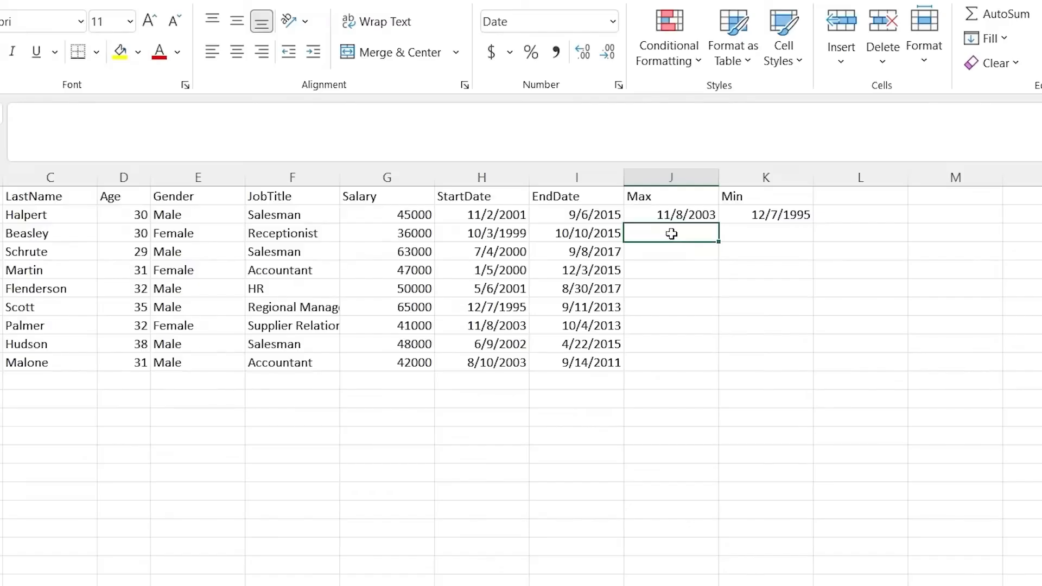
text(=MAx)
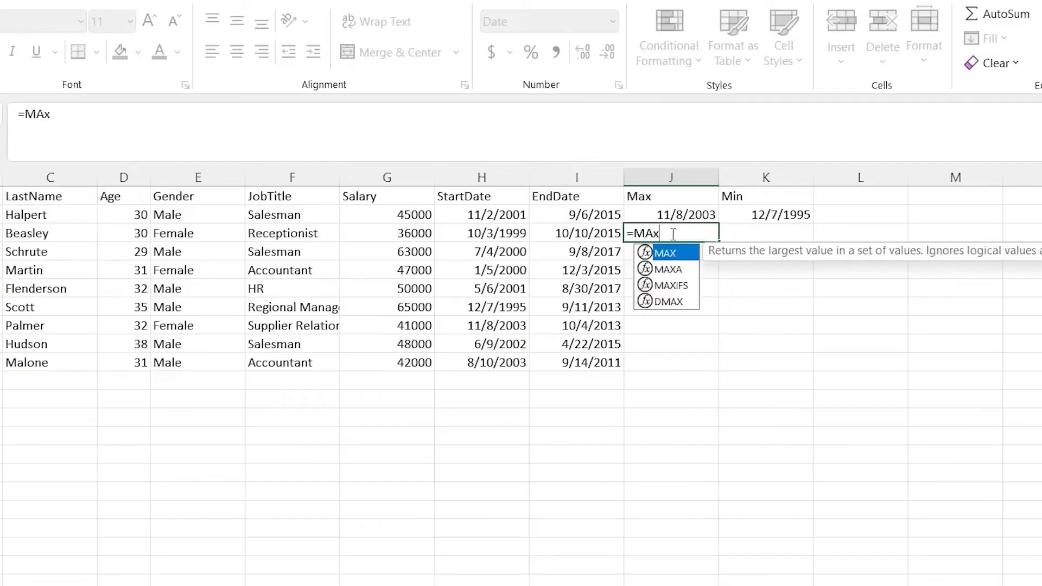
key(Tab)
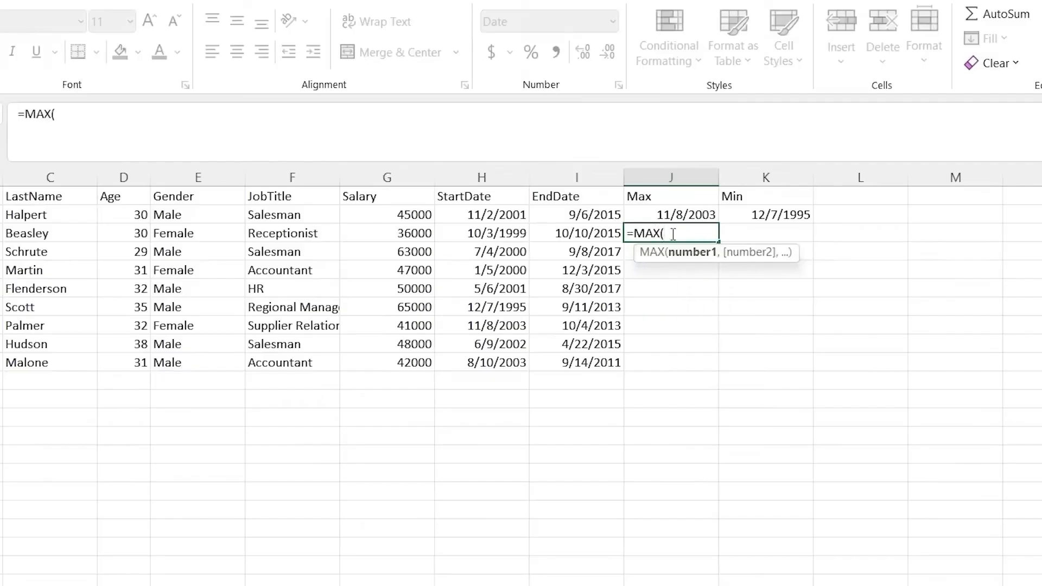
drag(402, 215, 401, 364)
key(Return)
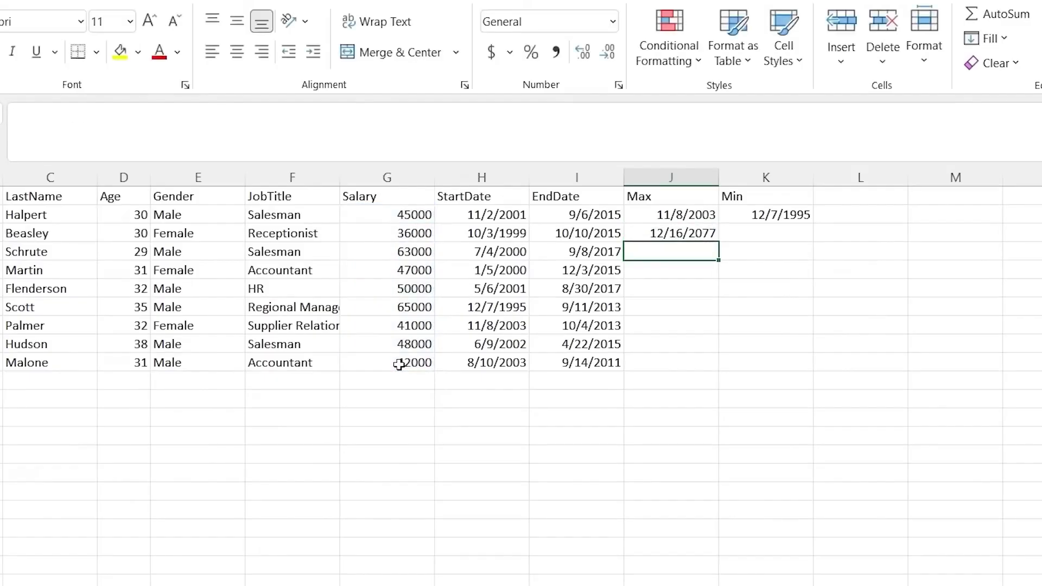
- Change the number format of the Max salary result in J3 to General
click(672, 235)
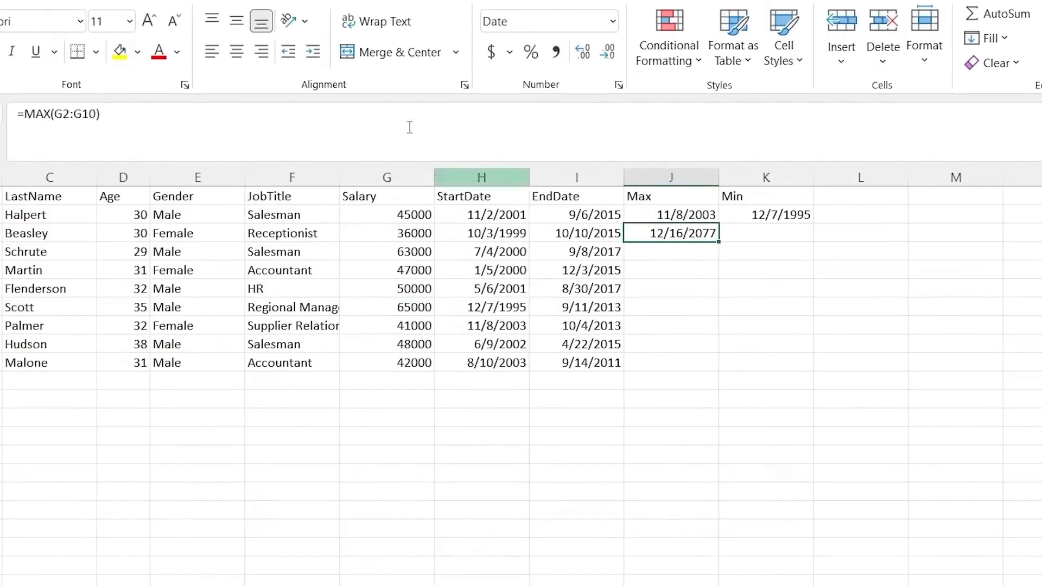
click(612, 23)
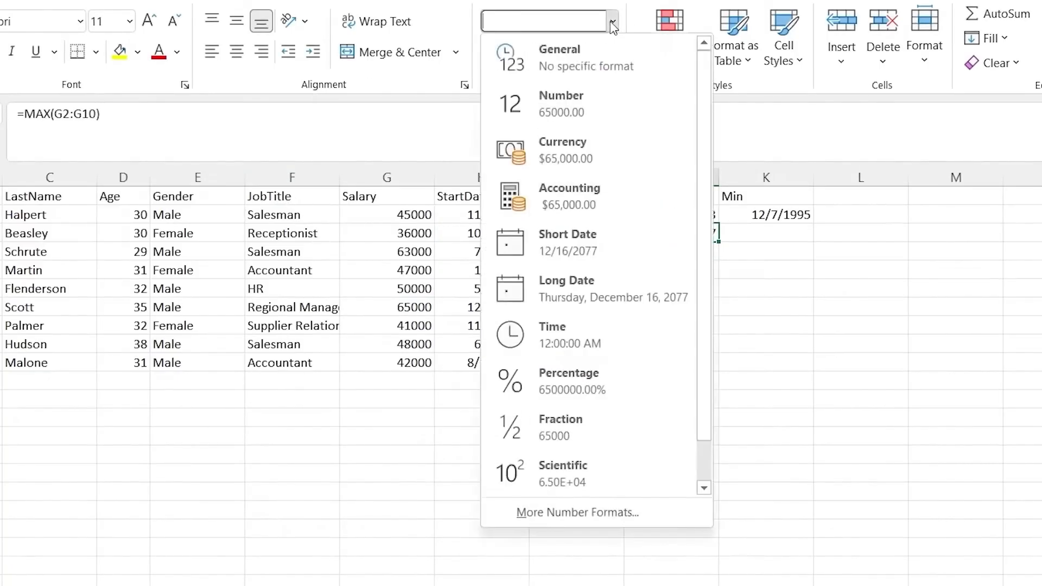
click(611, 51)
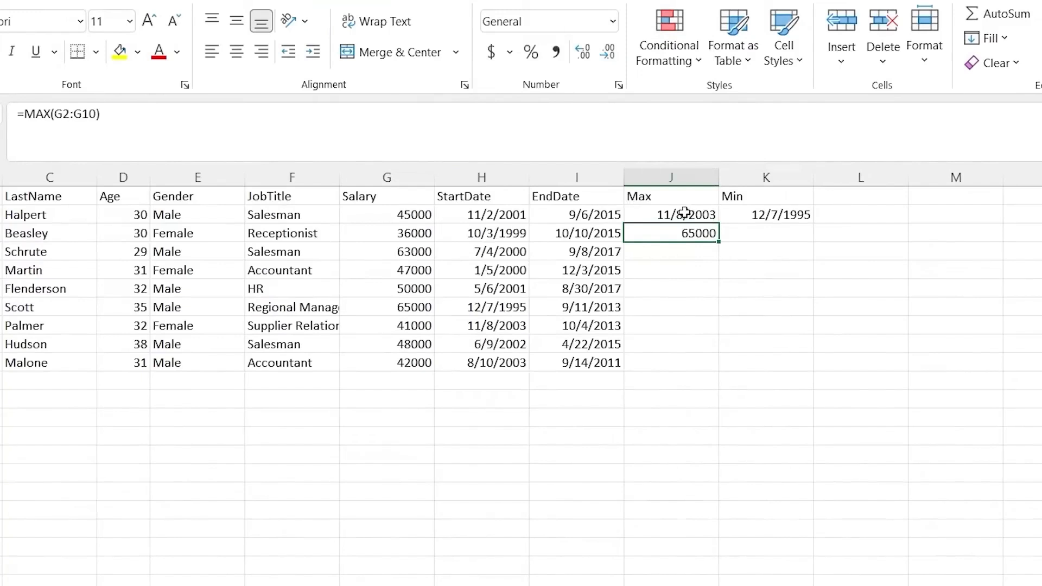
click(687, 264)
click(700, 252)
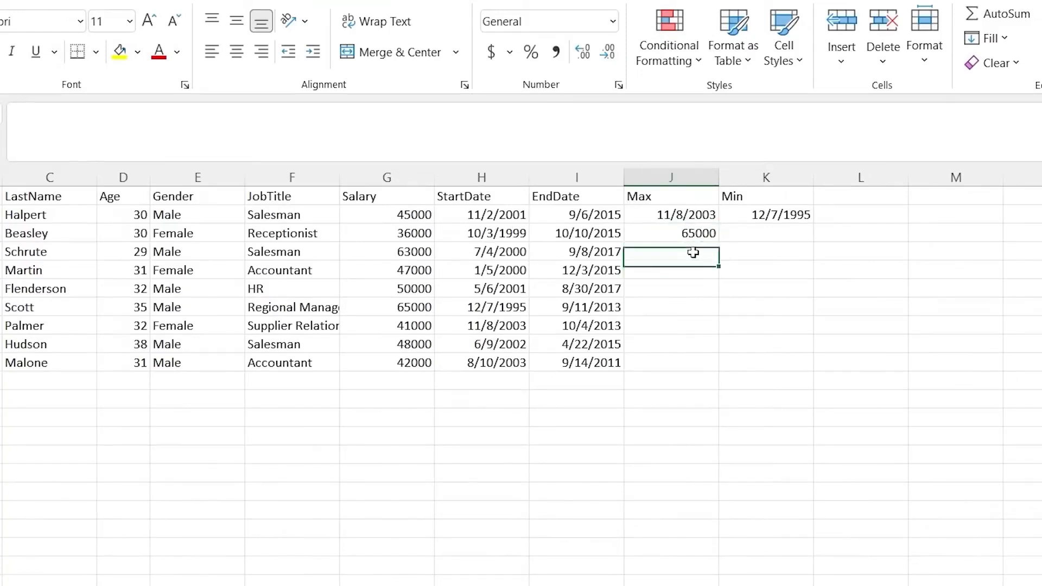
- Format cell K3 as General and find the lowest salary in it with the formula =MIN(G2:G10)
click(738, 235)
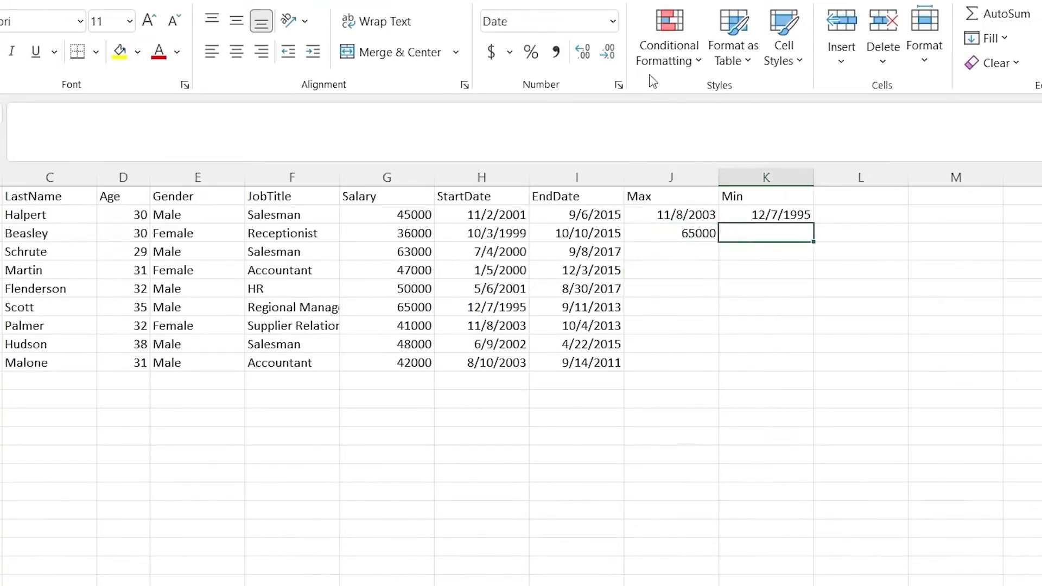
click(613, 22)
click(598, 53)
text(=MIN()
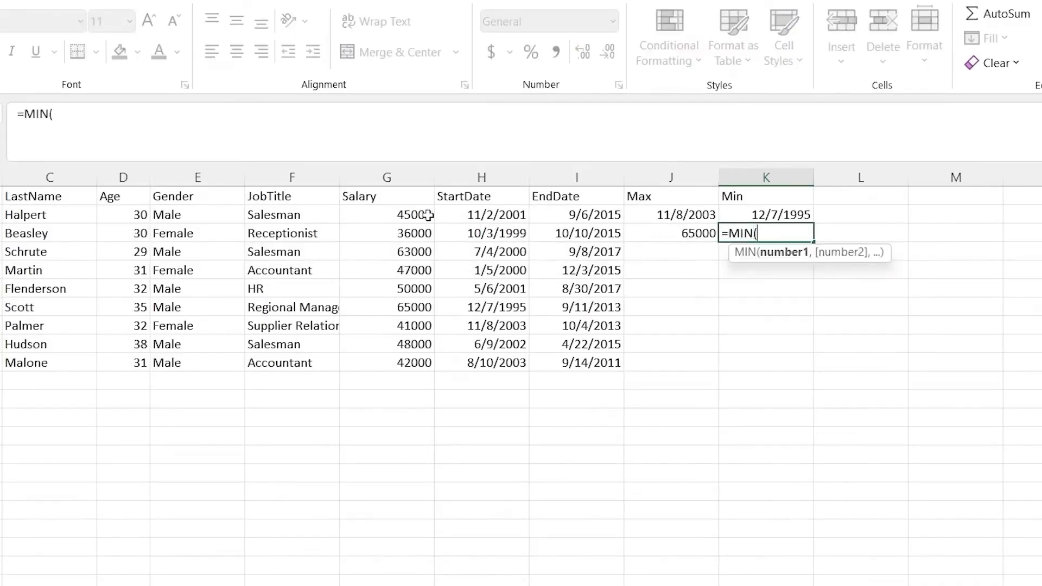
drag(419, 215, 401, 363)
key(Return)
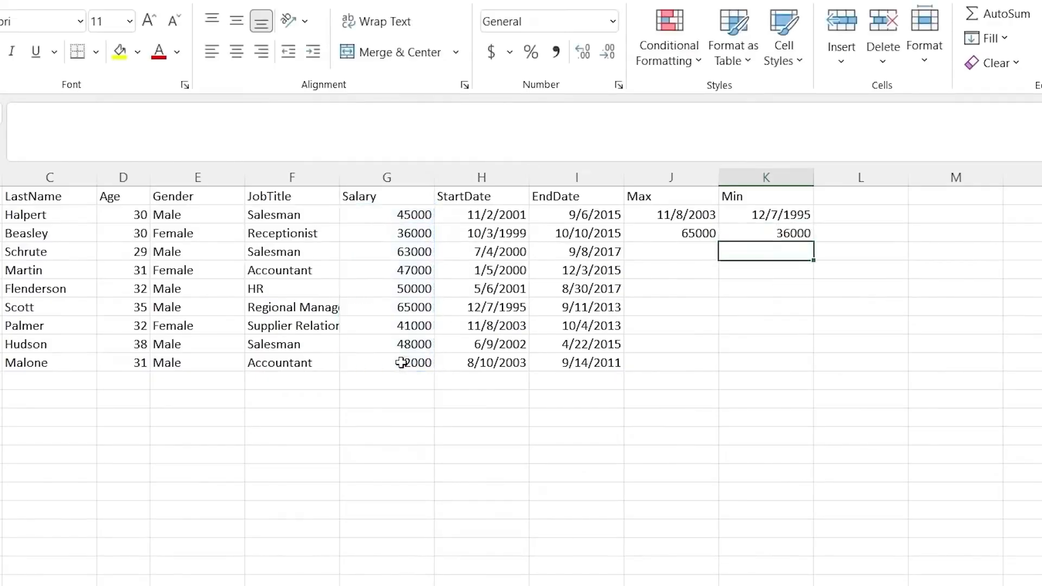
- Check the employee rows that match the lowest and highest salary results
click(412, 238)
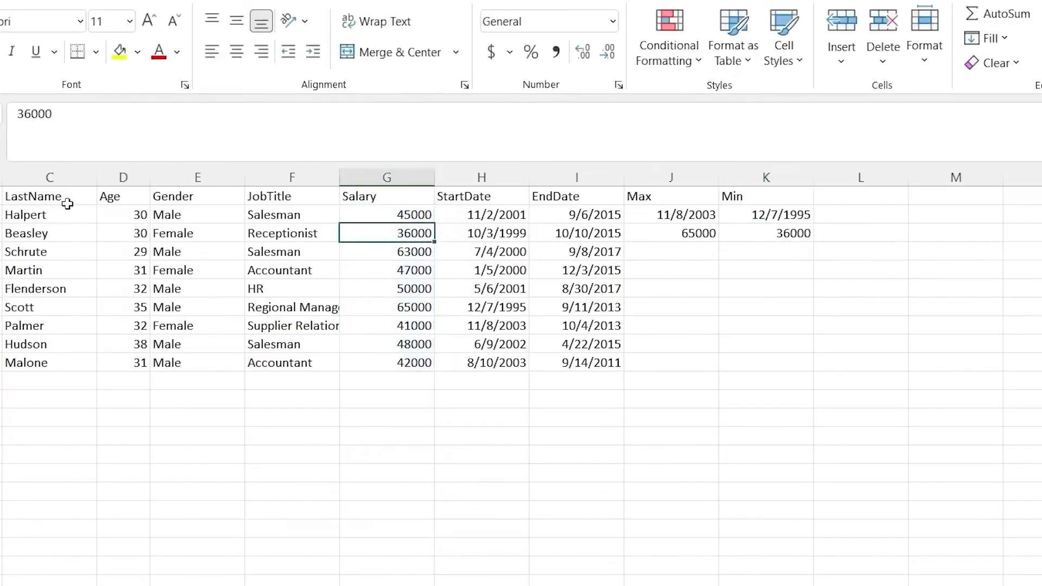
drag(1, 233, 412, 233)
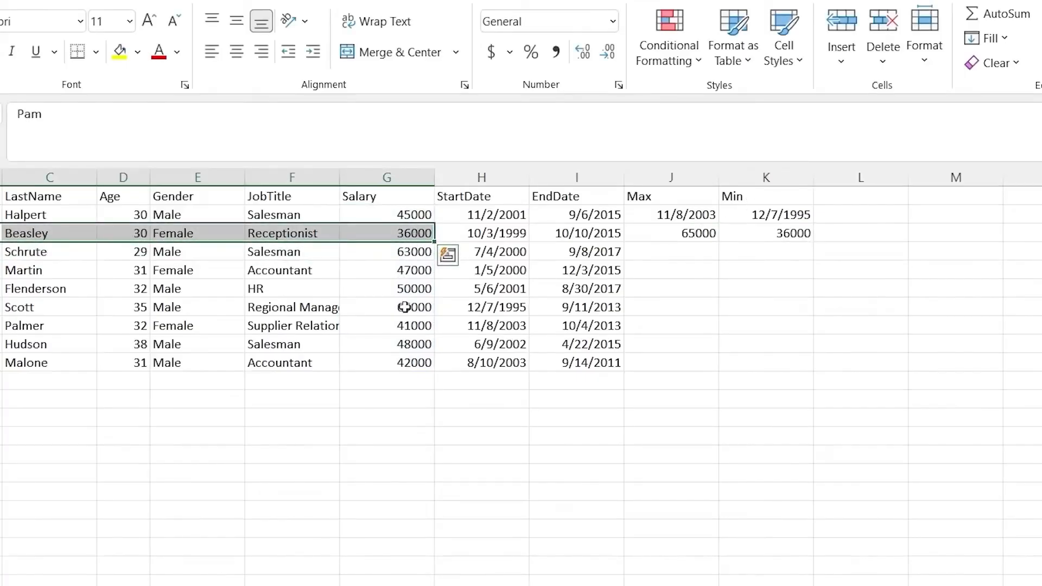
drag(405, 306, 9, 307)
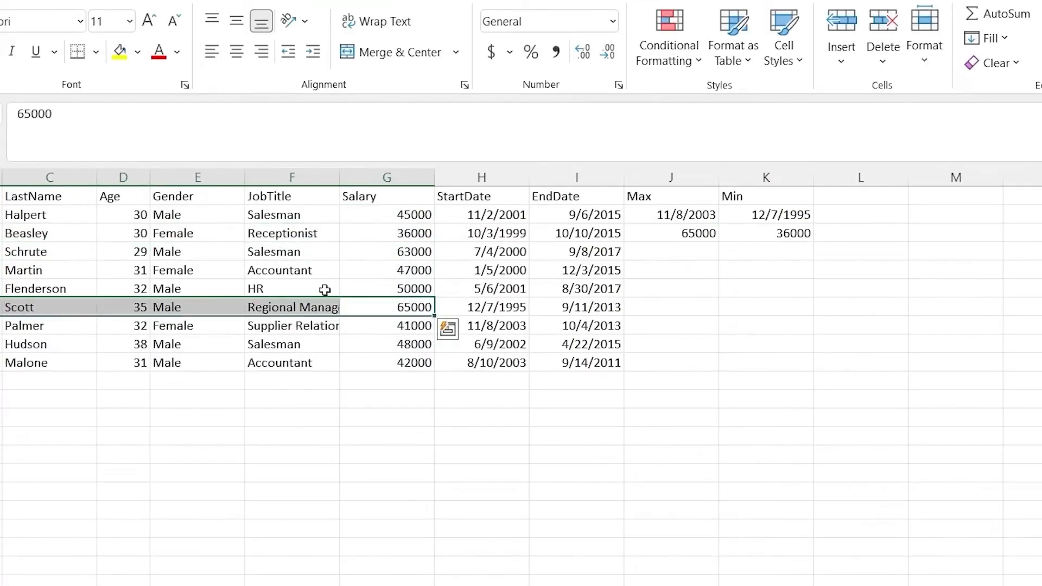
click(717, 290)
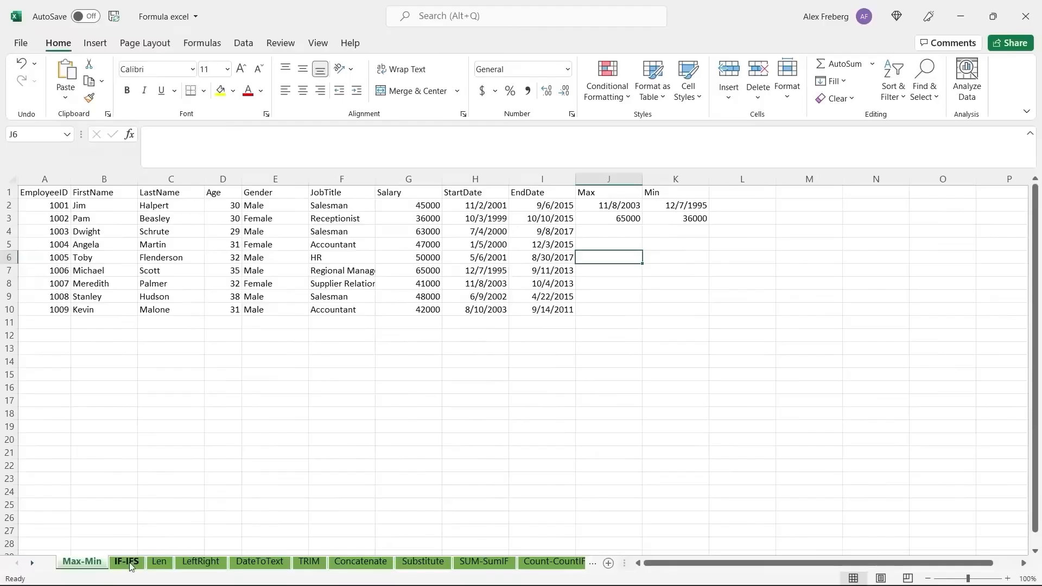
- On the IF-IFS sheet, label each employee's age in column J by entering =IF(D2:D10 > 30, "Old", "Young") in J2
click(130, 562)
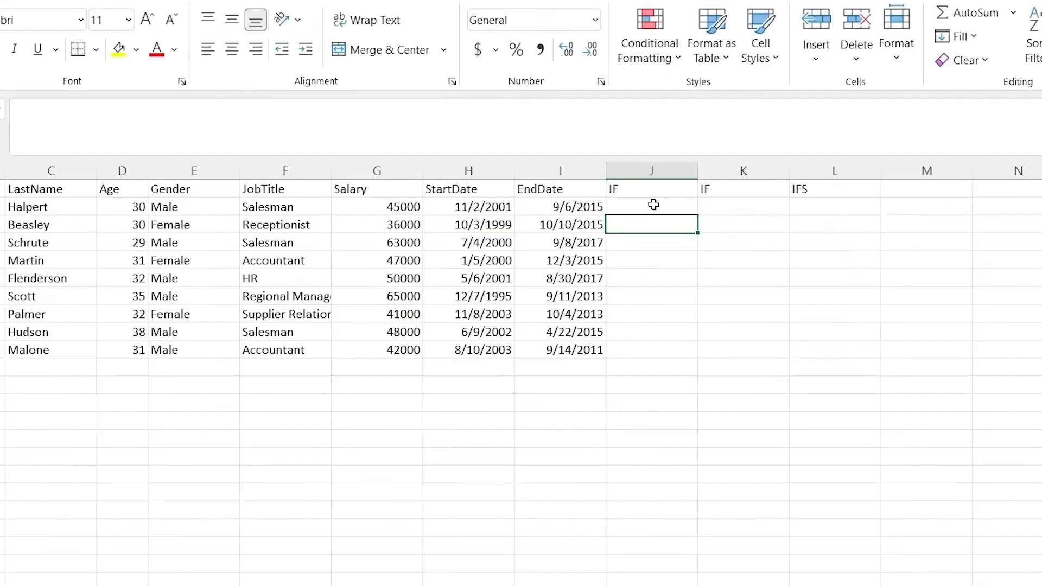
double_click(609, 205)
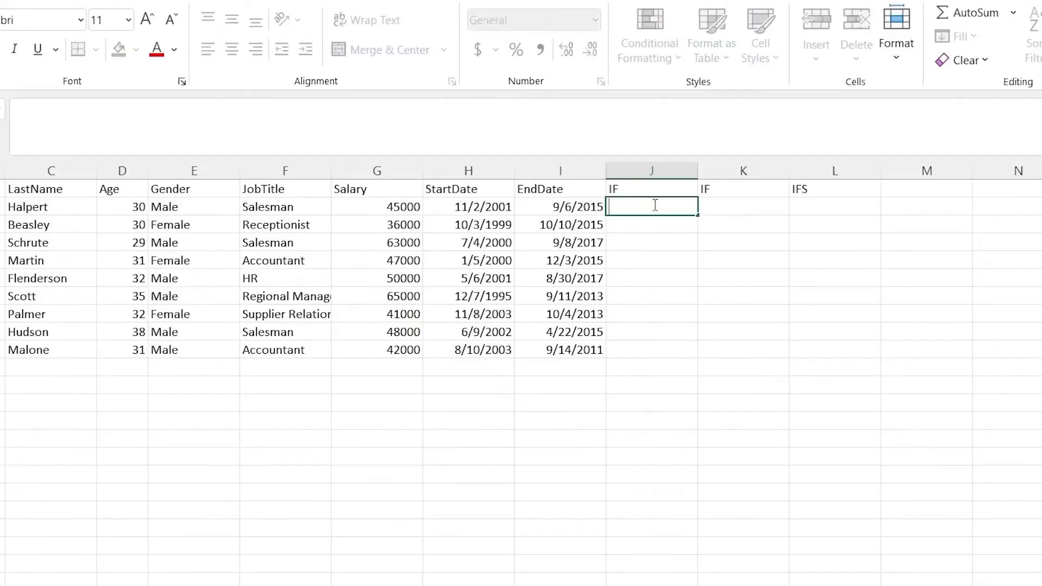
text(=IF()
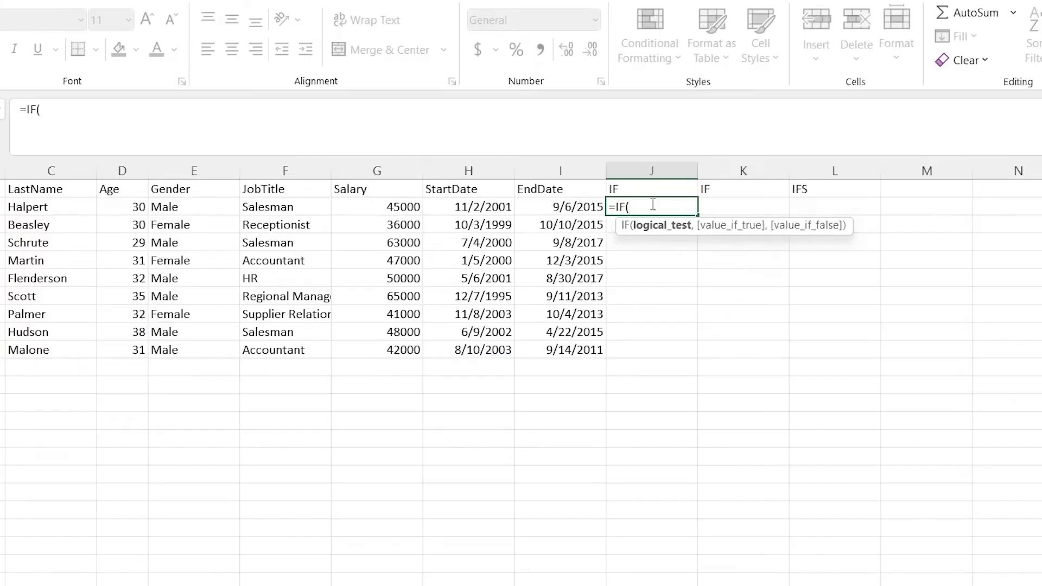
click(184, 206)
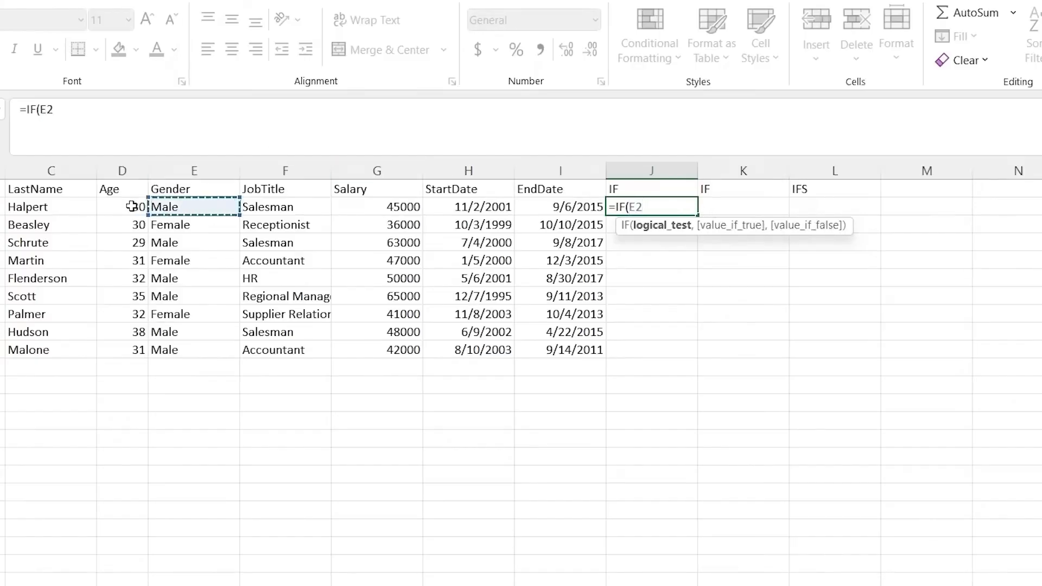
drag(132, 207, 131, 350)
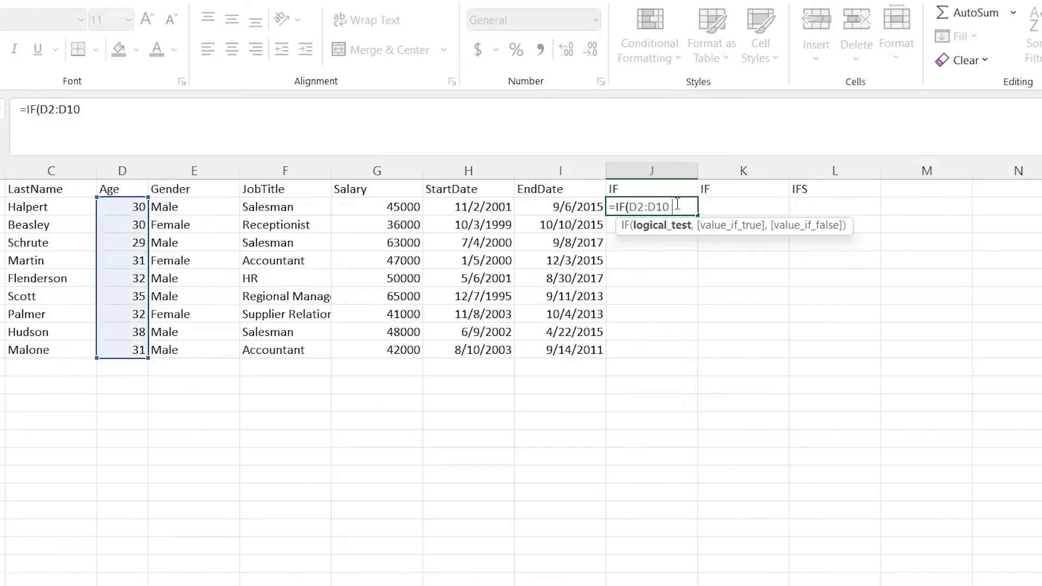
text(> 30,)
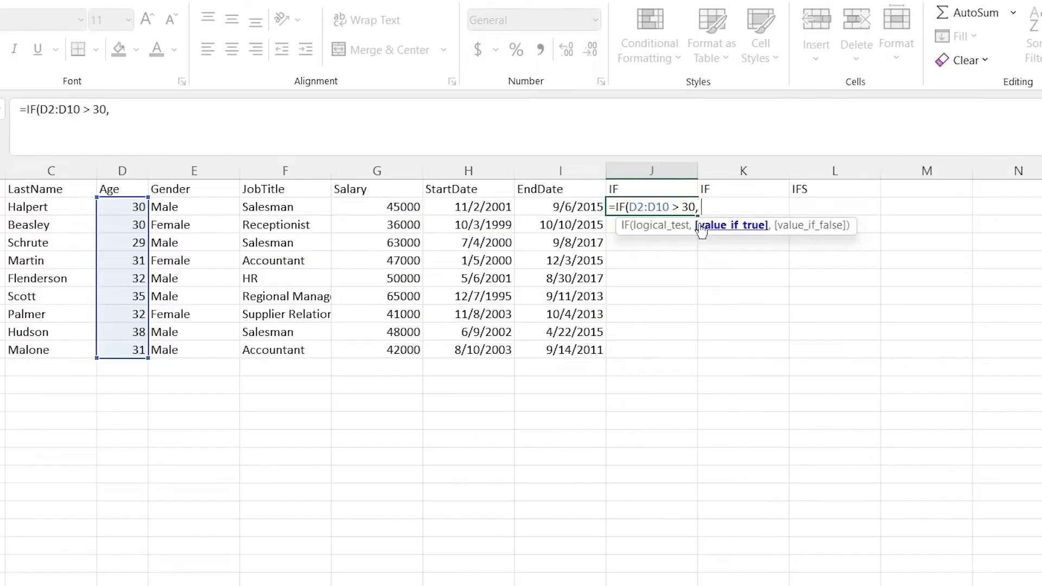
text( "Old",)
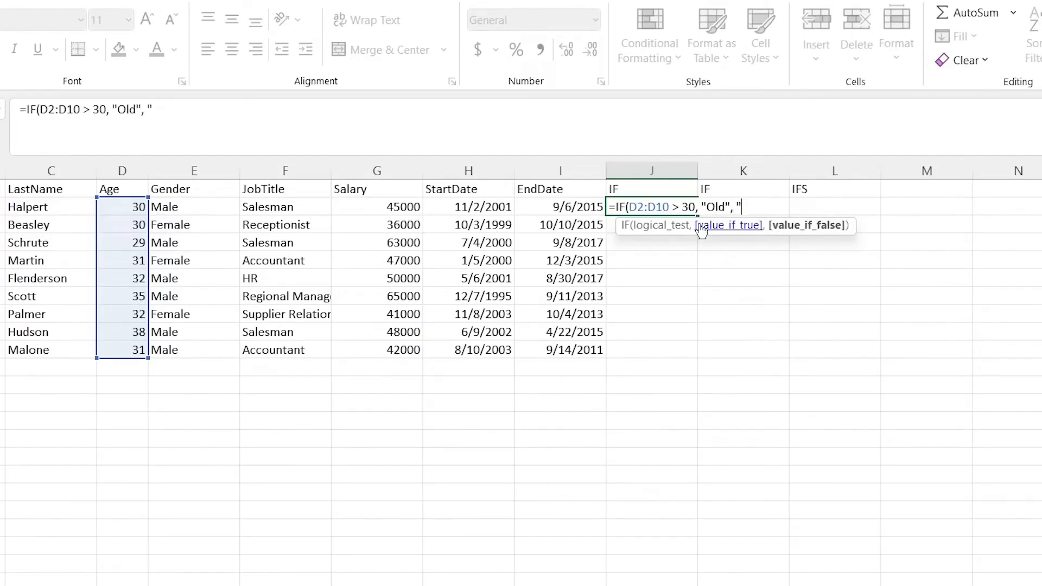
text("Young"))
key(Return)
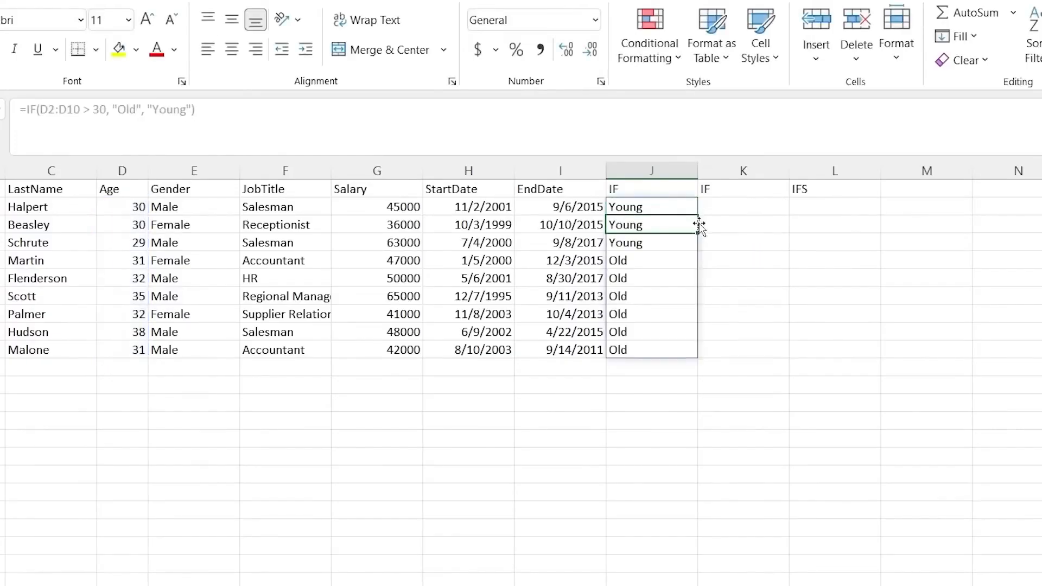
- Compare the "Young" results in column J with the matching ages and review the IF formula in J2
click(655, 397)
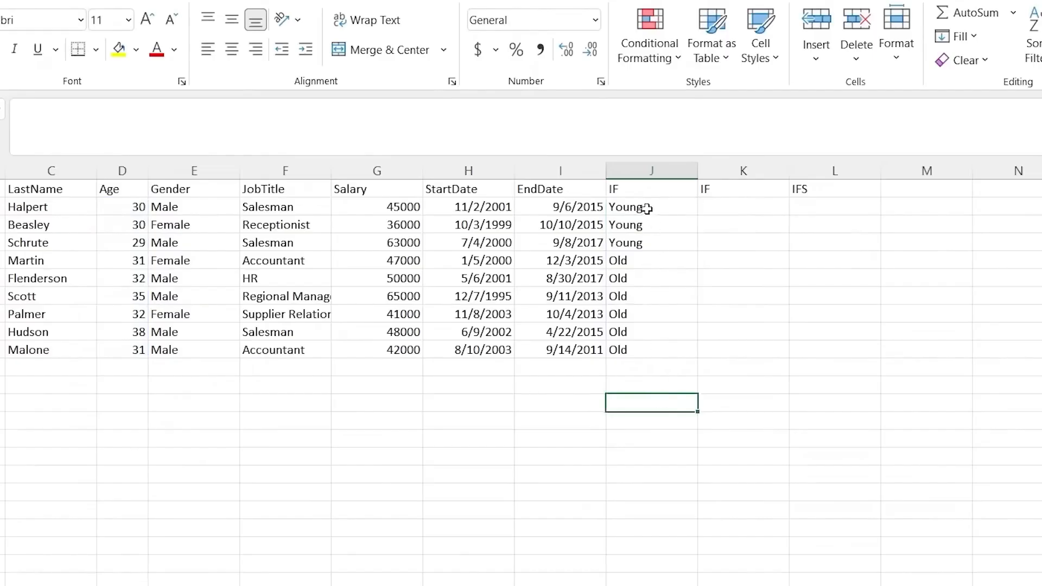
drag(647, 209, 653, 239)
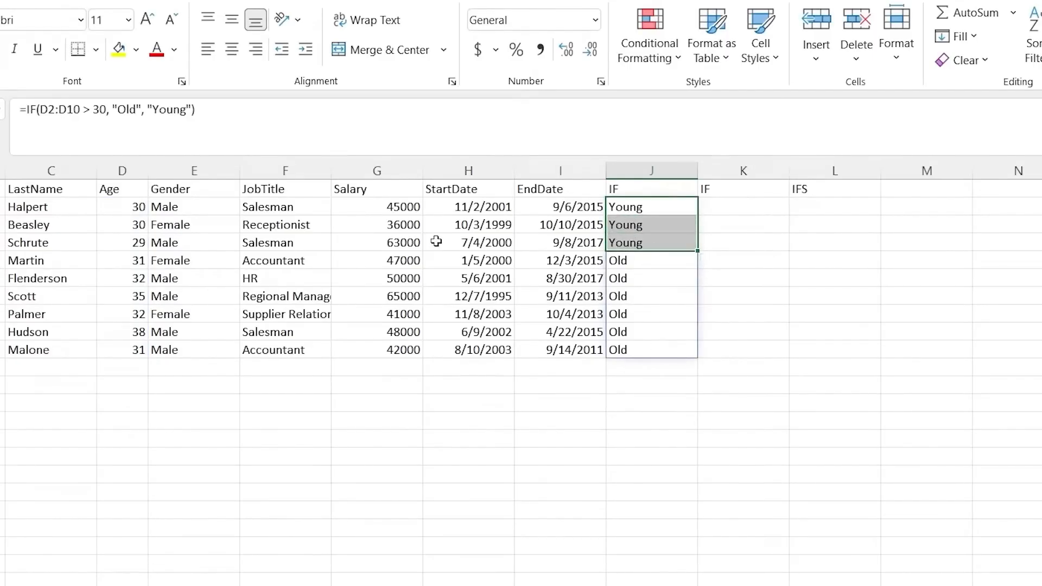
drag(115, 209, 117, 244)
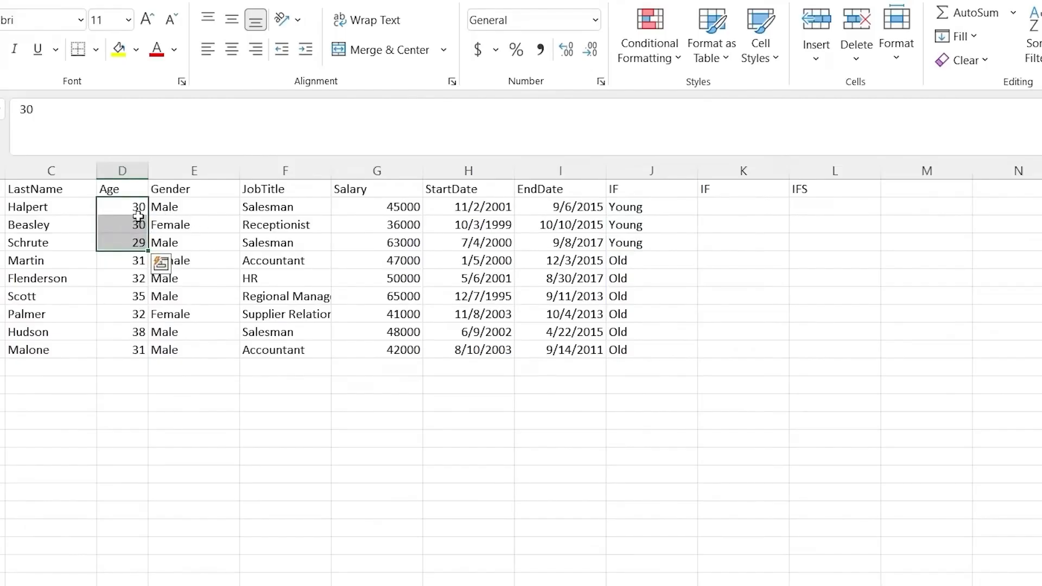
double_click(633, 207)
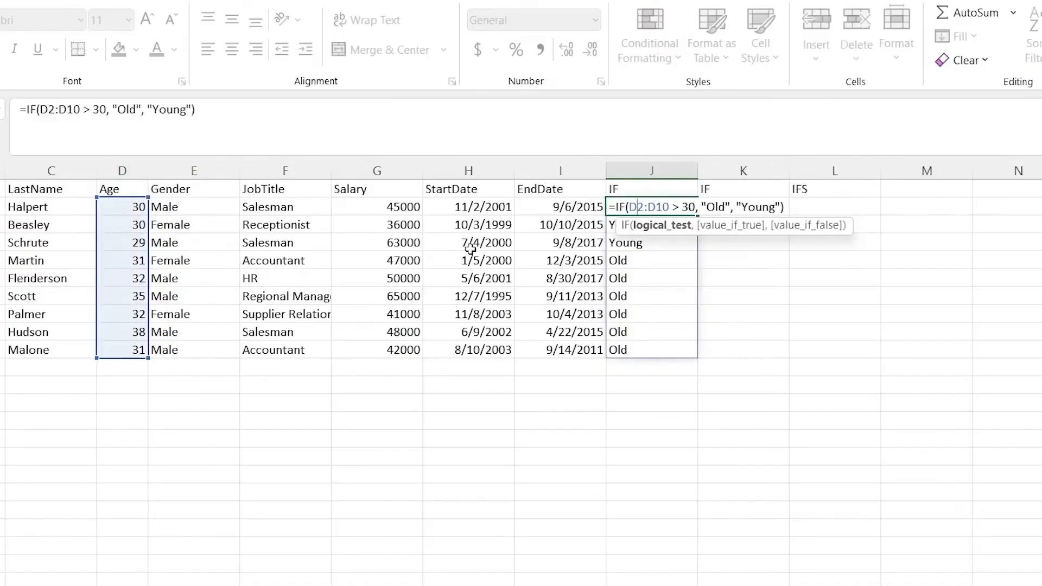
key(Escape)
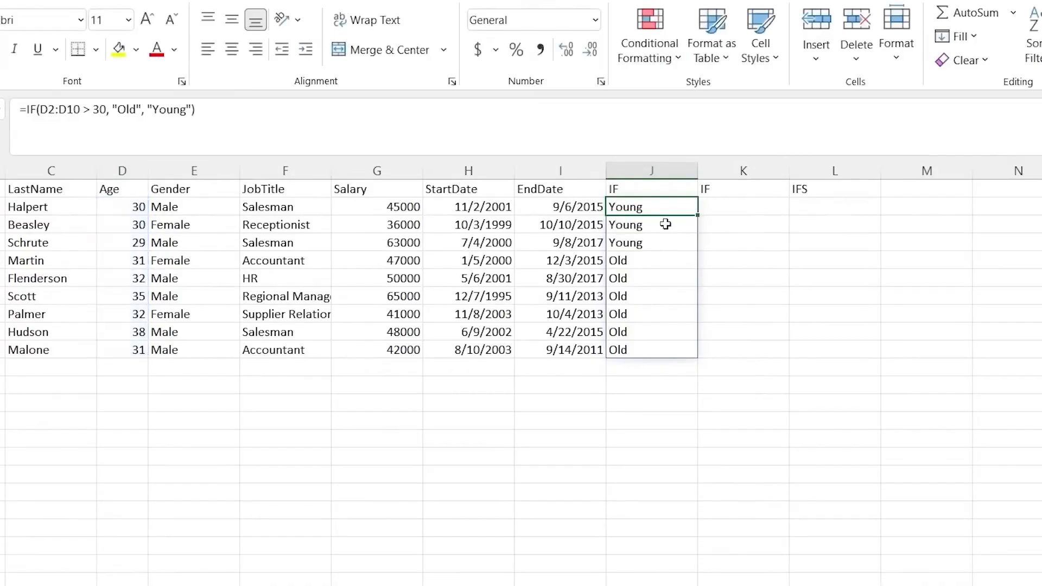
- Delete the empty second IF column, column K
click(741, 207)
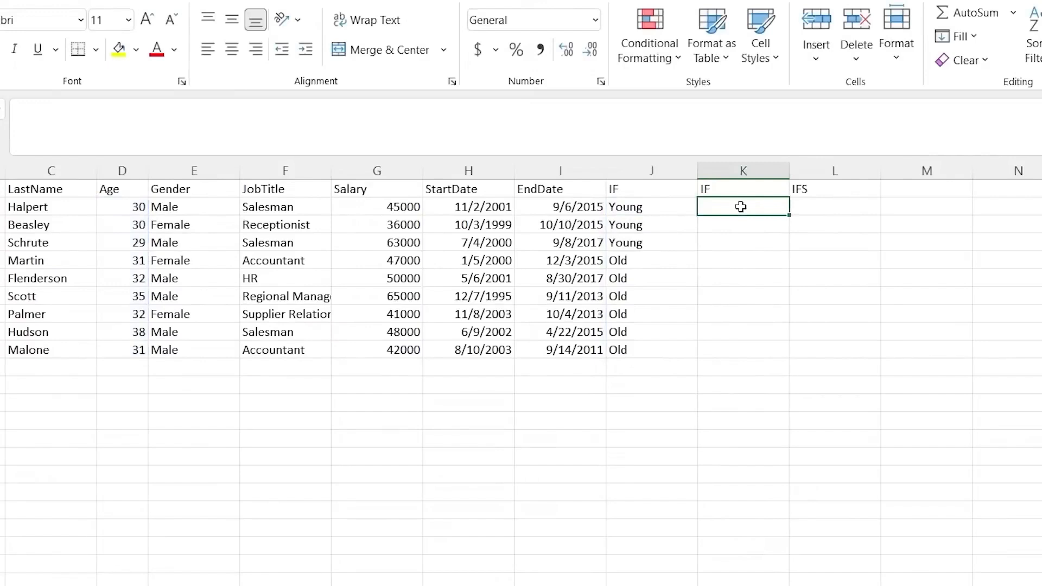
click(752, 170)
right_click(751, 171)
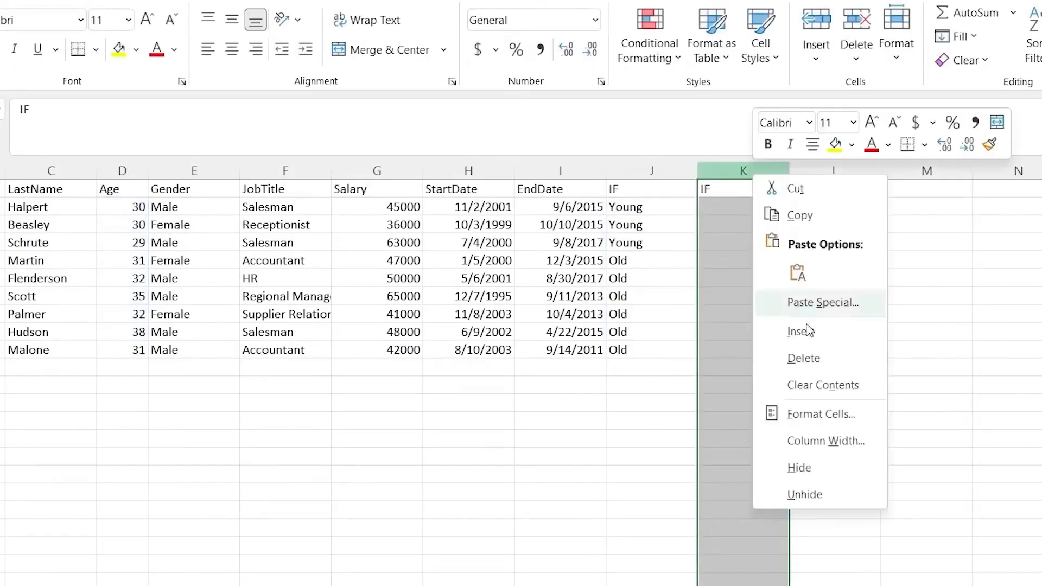
click(813, 355)
click(727, 203)
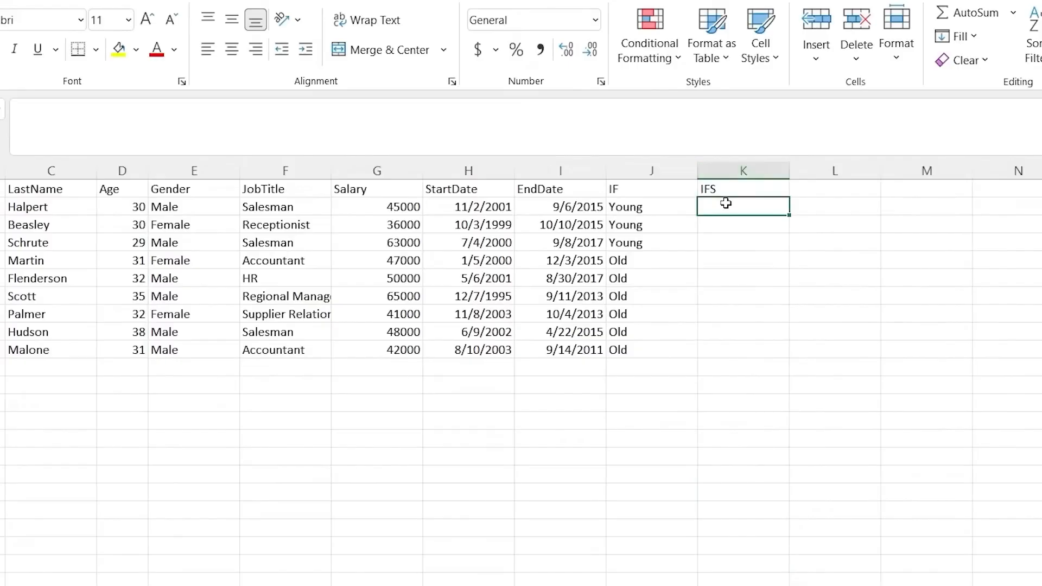
text(=)
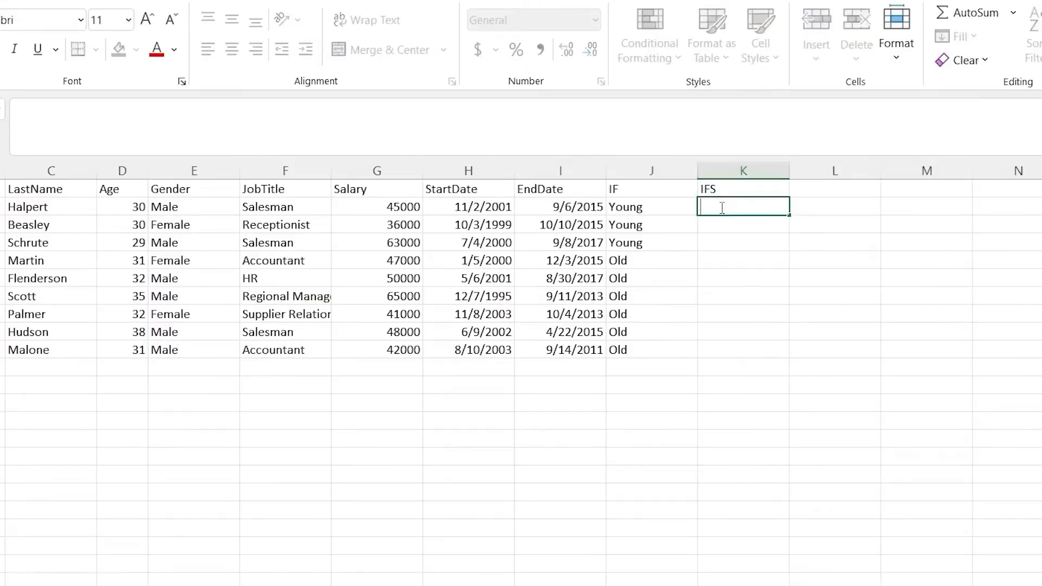
text(IFS()
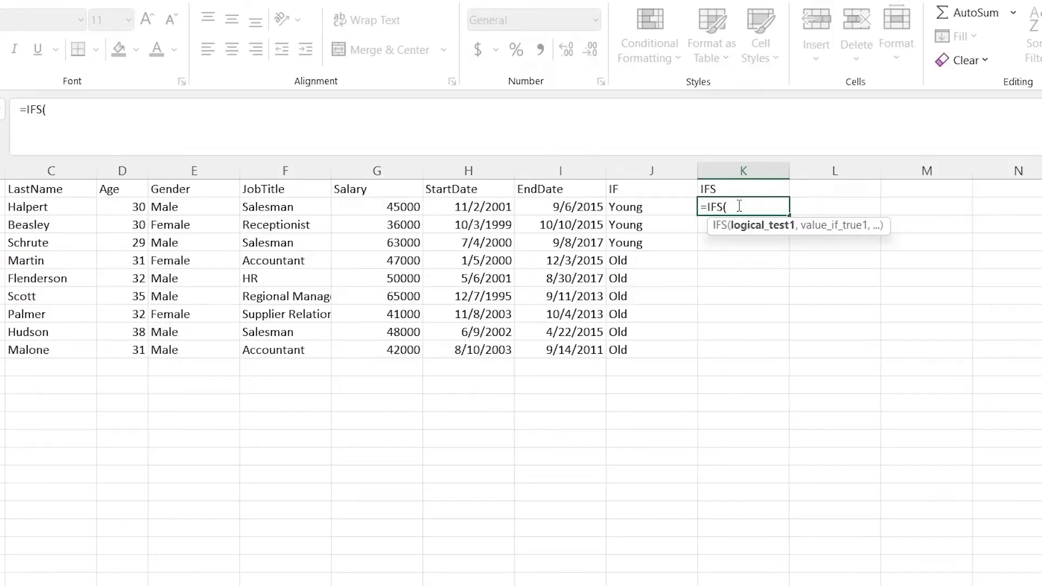
click(651, 204)
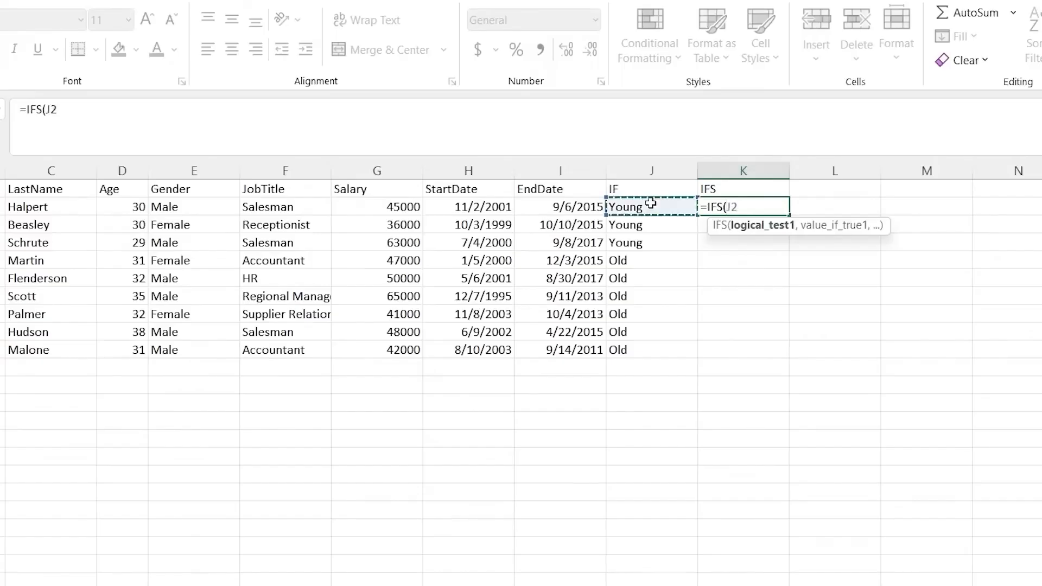
key(Escape)
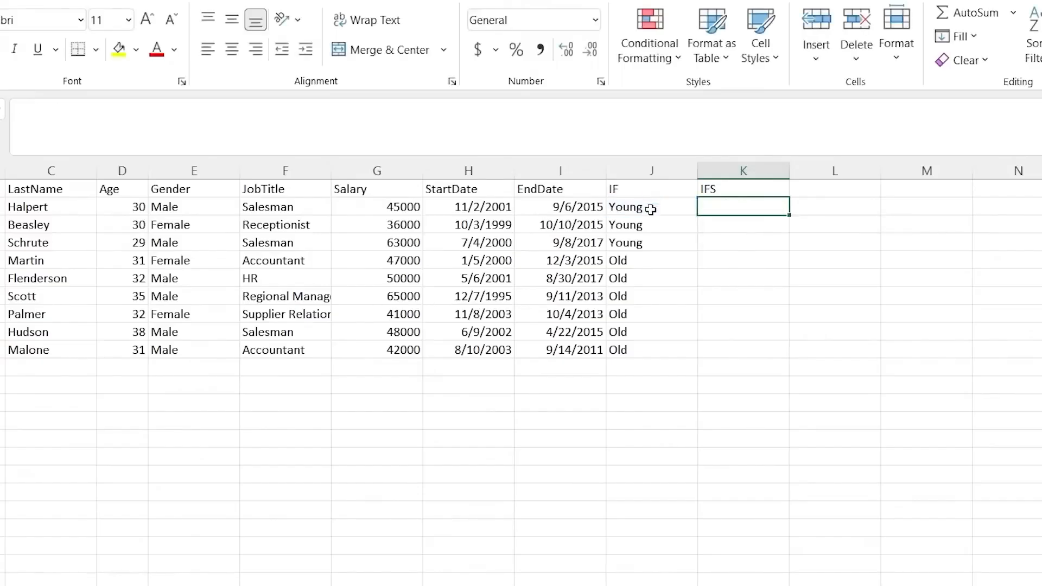
- Review the arguments of the IF formula in J2 without changing it
double_click(650, 207)
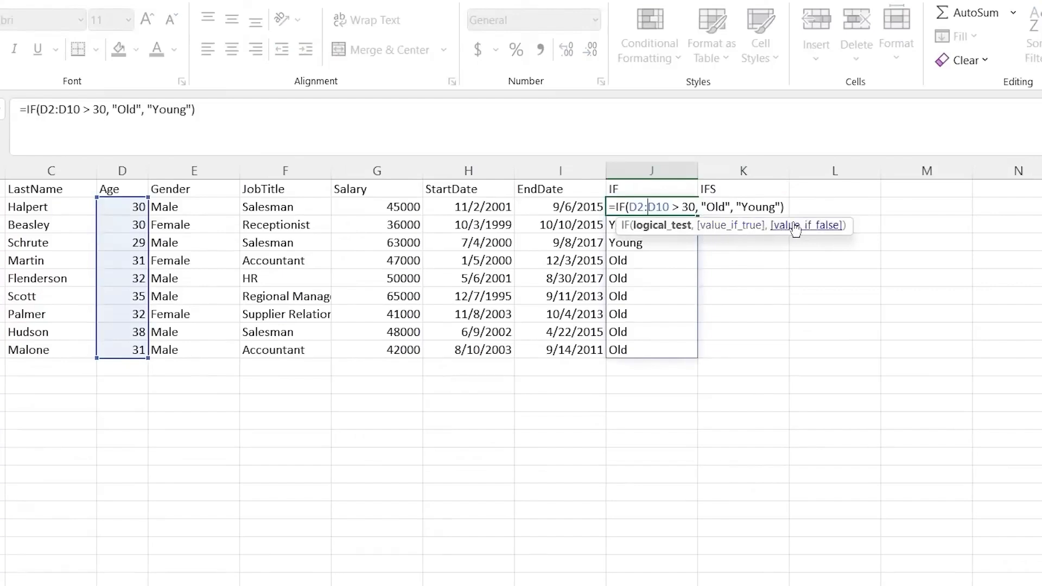
key(Escape)
click(742, 208)
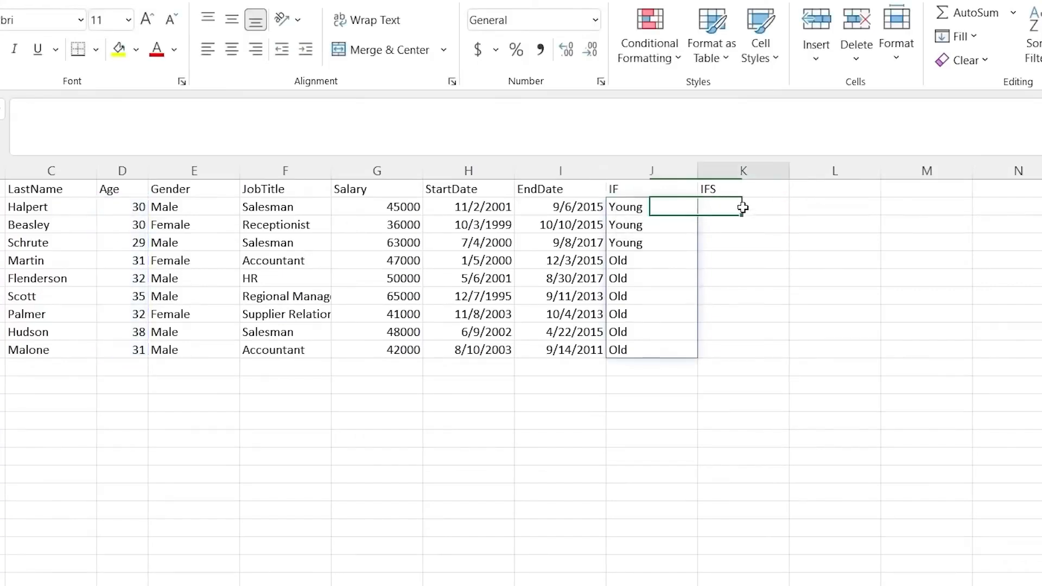
- Begin an IFS formula in K2 that returns "Sales" where the job titles in F2:F10 equal "Salesman"
double_click(743, 207)
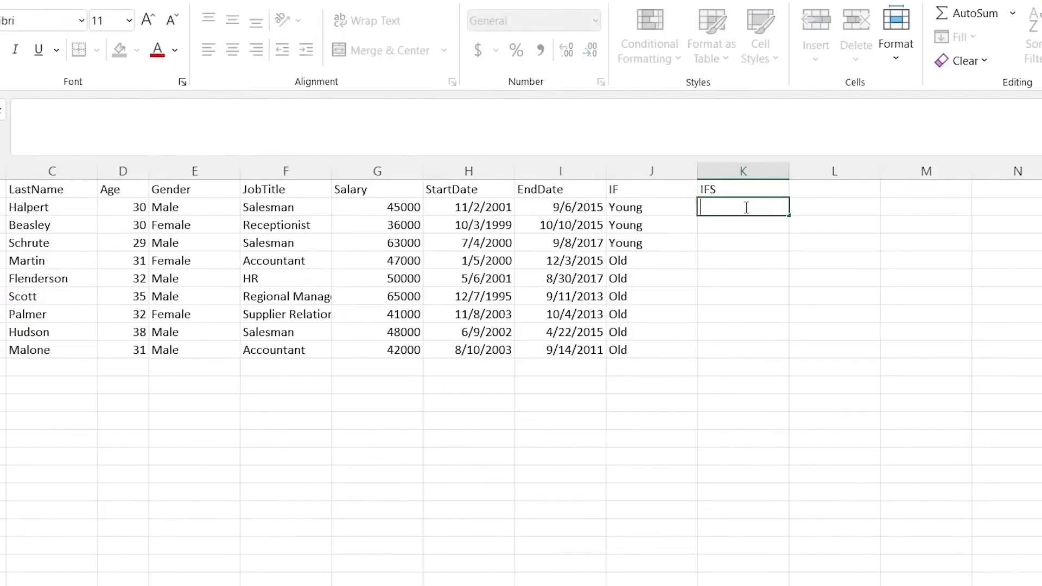
text(=IFS()
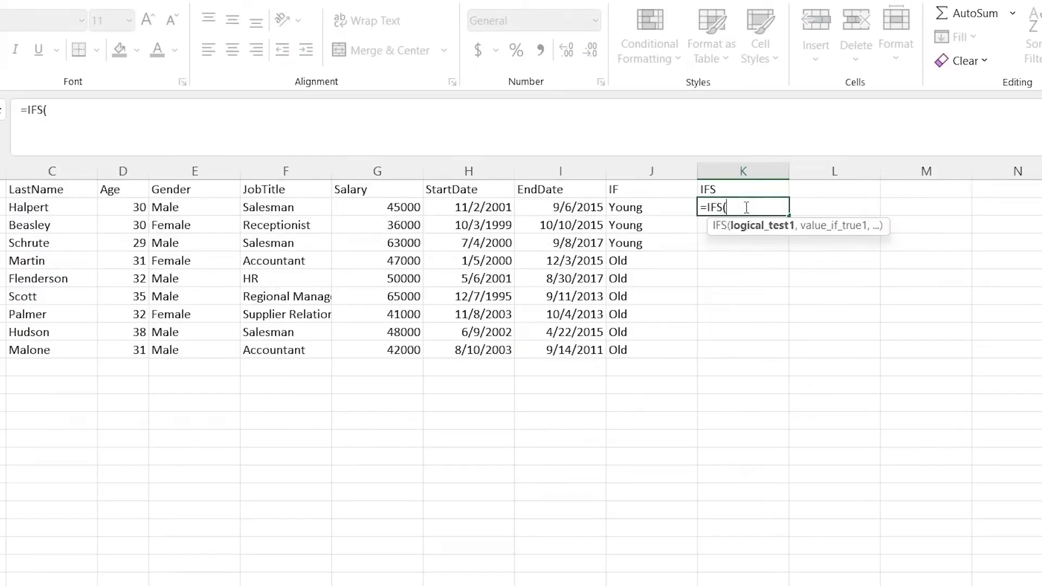
click(292, 208)
shift+click(285, 350)
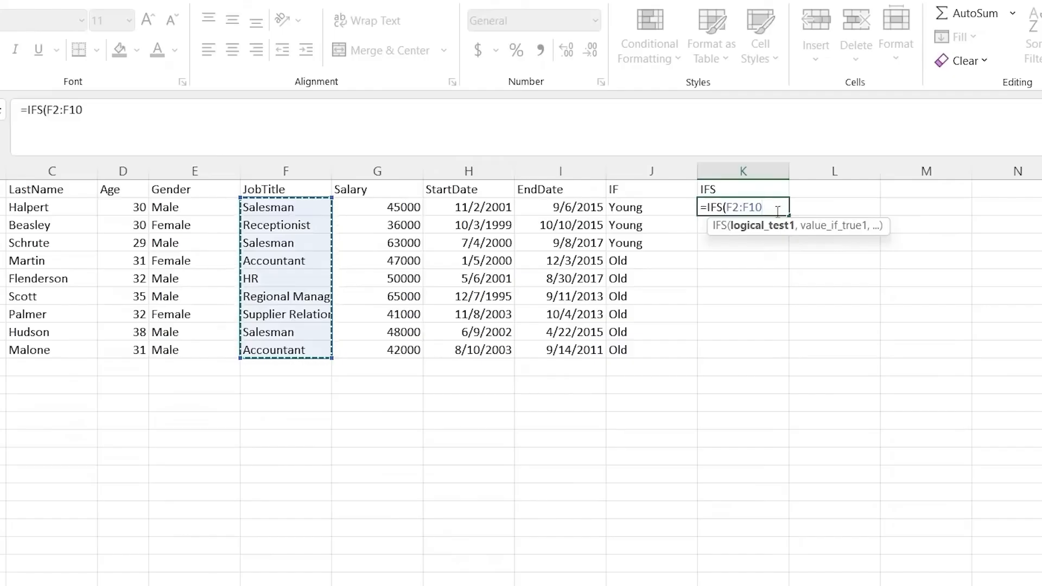
text(= )
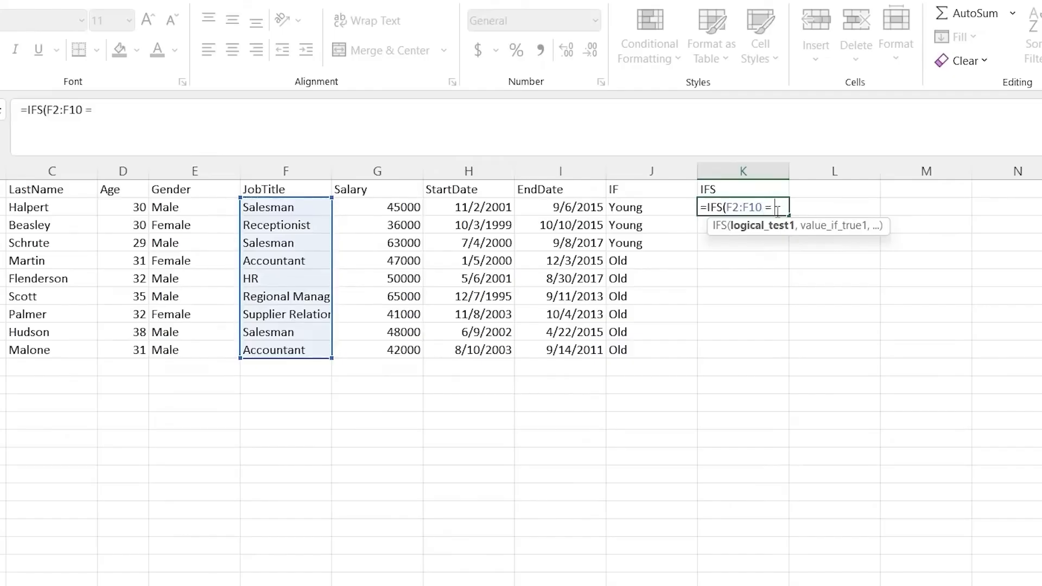
text("Salesman)
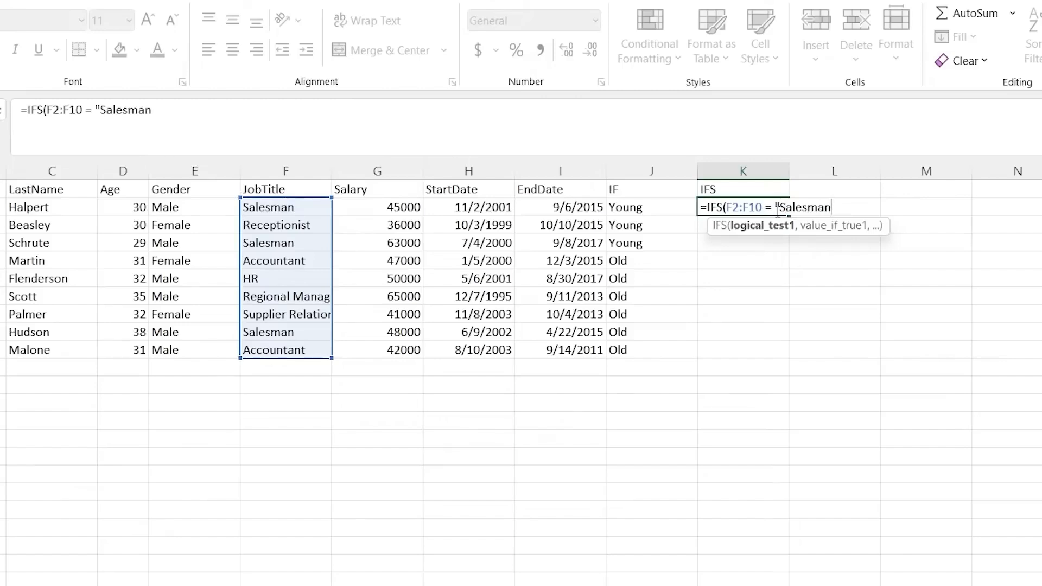
text(", "Sales)
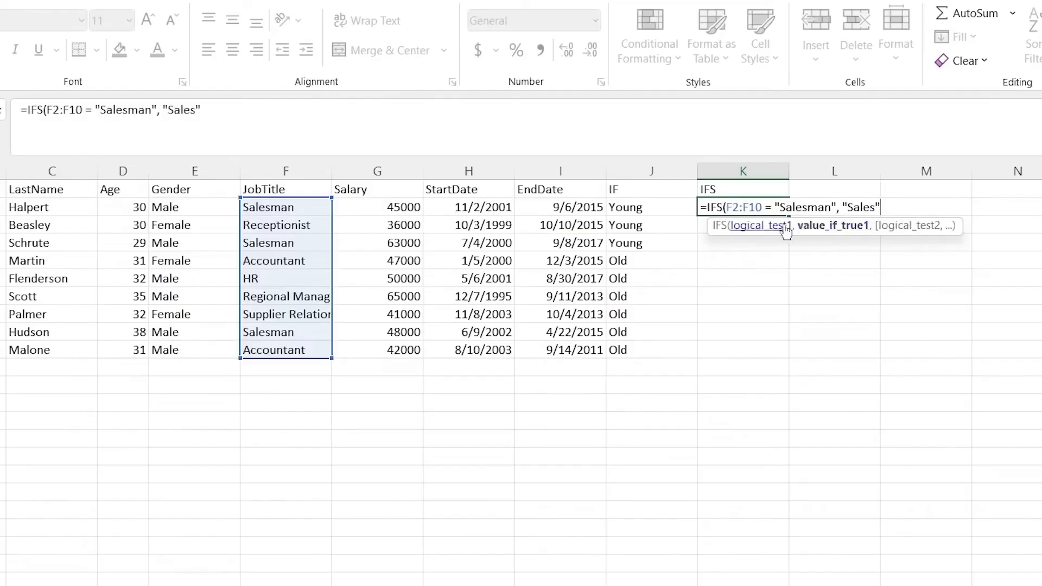
drag(727, 207, 837, 208)
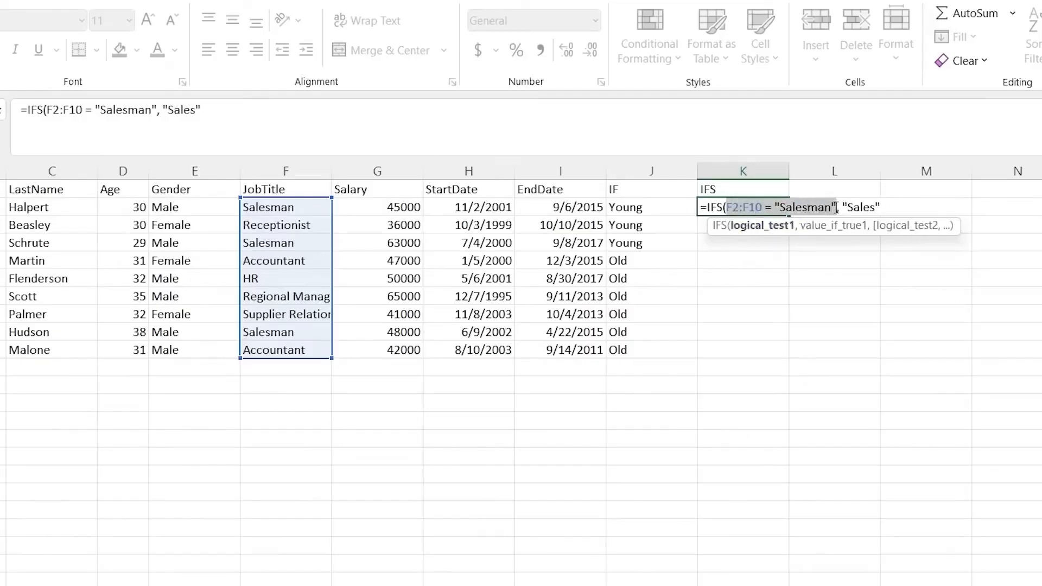
click(880, 207)
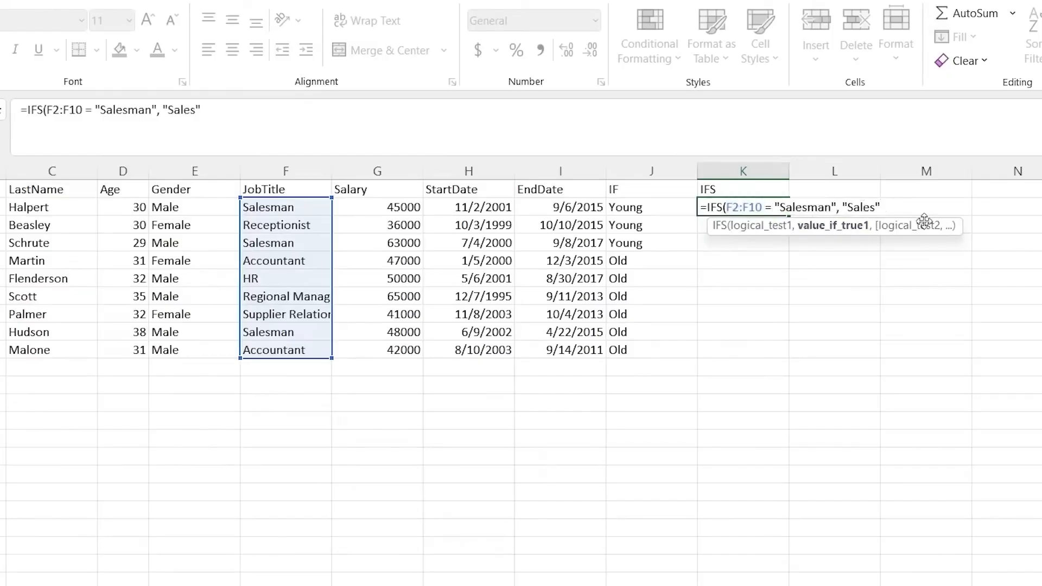
text(,)
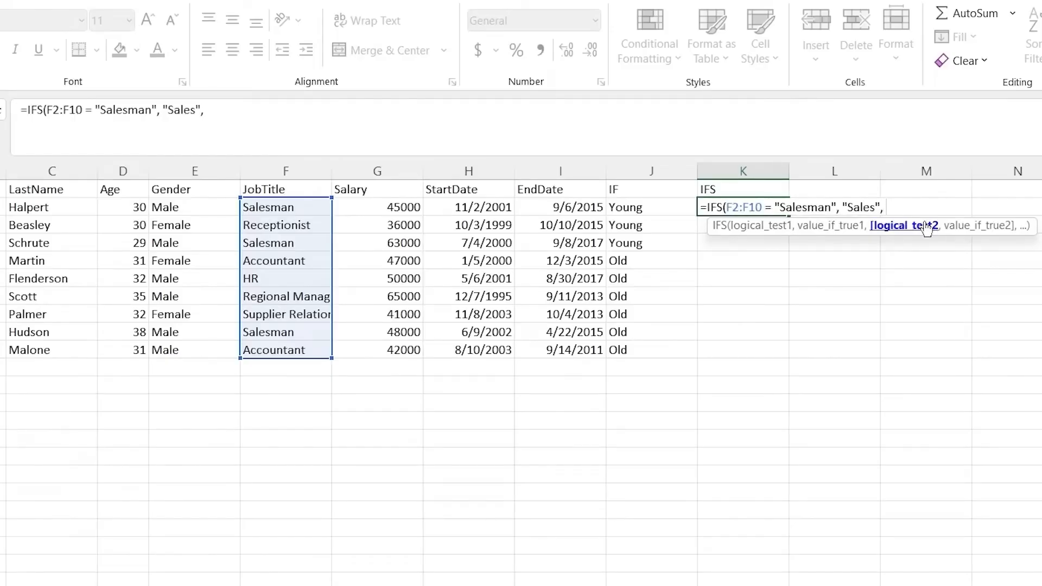
- Add a second IFS condition that returns "Fire Immediately" where F2:F10 equals "HR"
click(300, 207)
drag(300, 208, 297, 349)
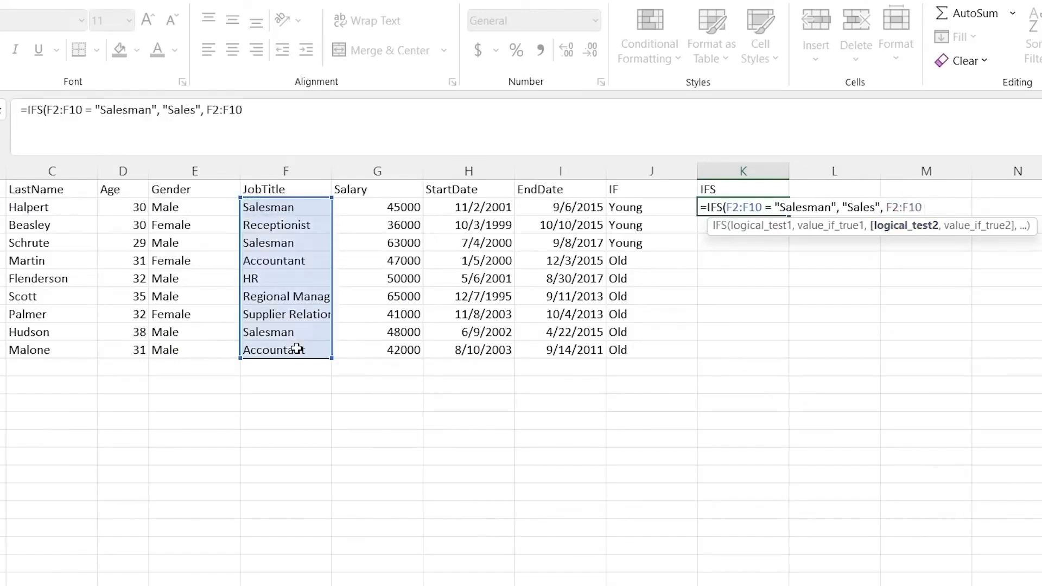
text(= "HR", "Fire )
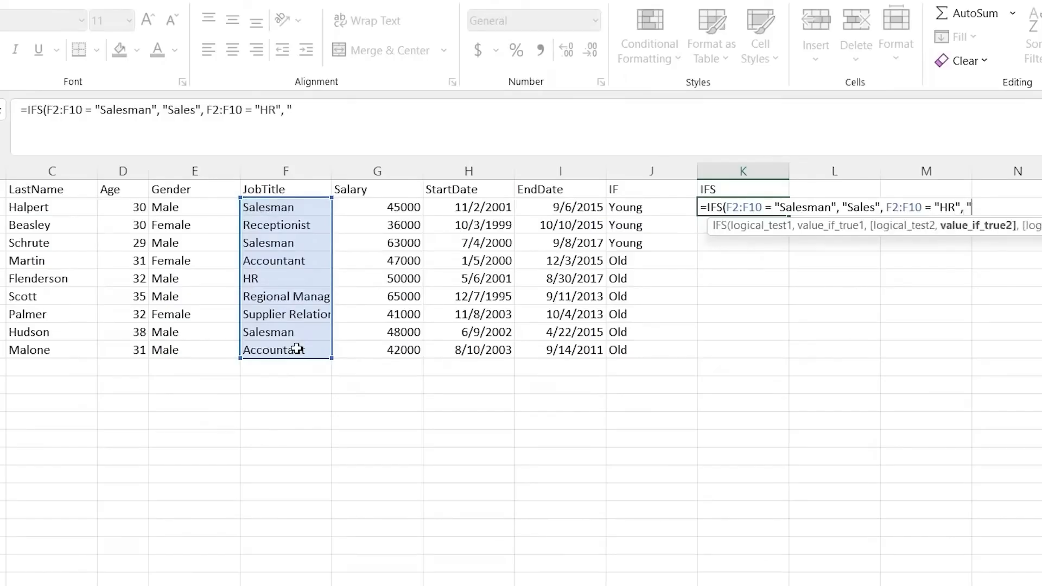
text(Immediately")
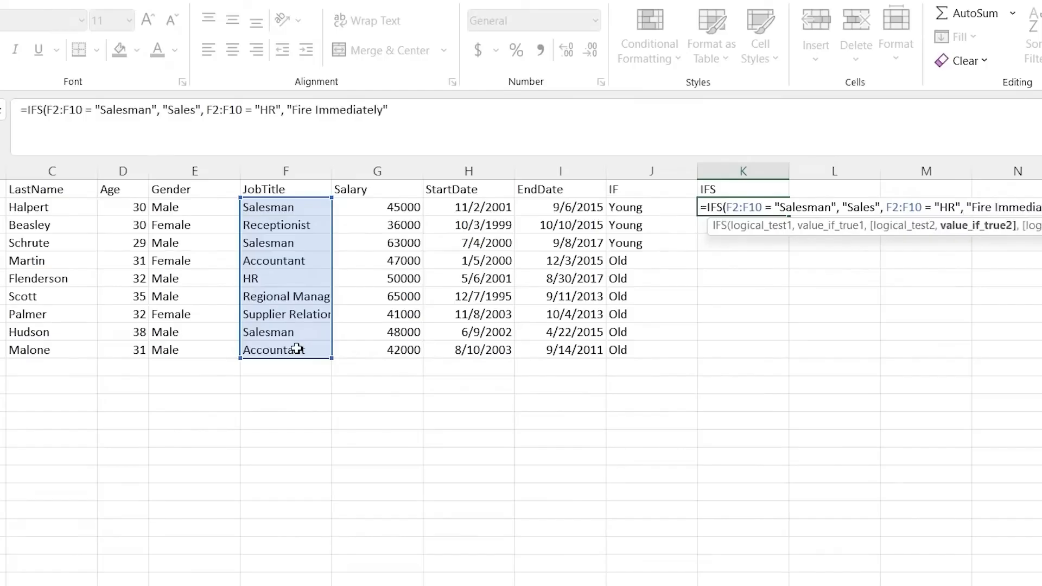
text(,)
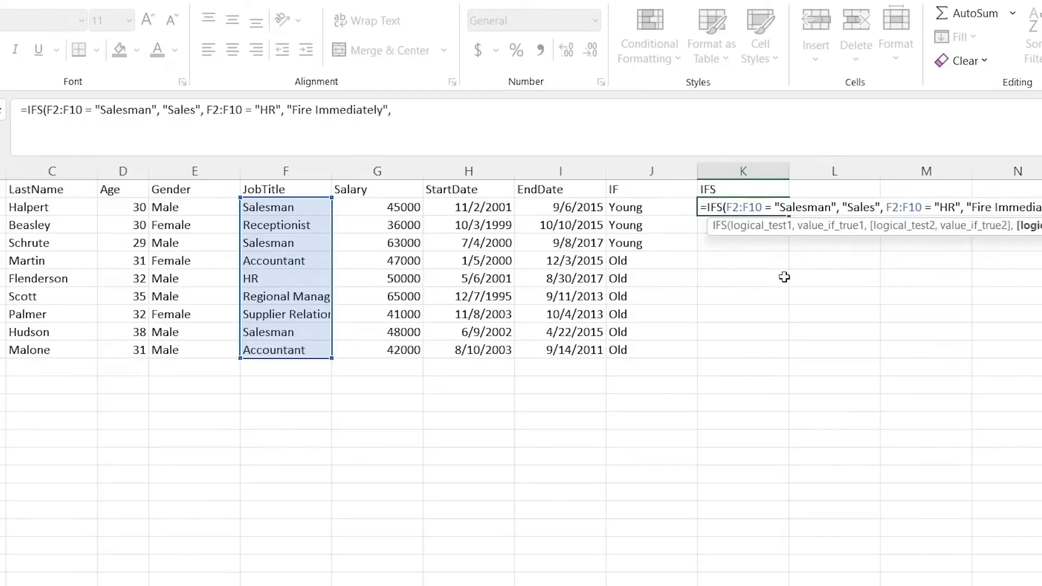
- Complete the IFS formula with a third condition returning "Give Christmas Bonus" where F2:F10 equals "Regional Manager", and widen column K to fit the results
click(289, 207)
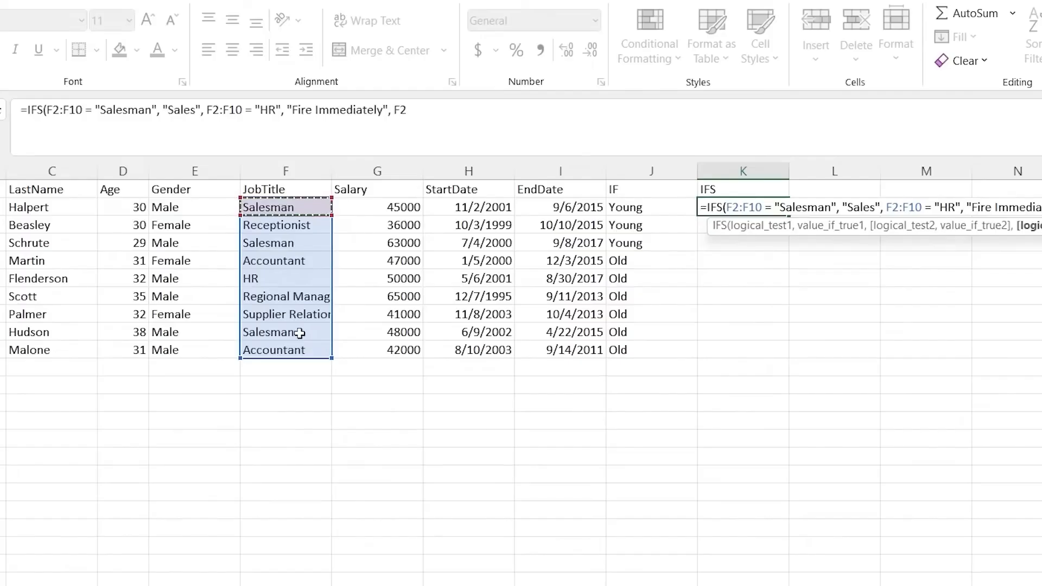
drag(300, 358, 298, 351)
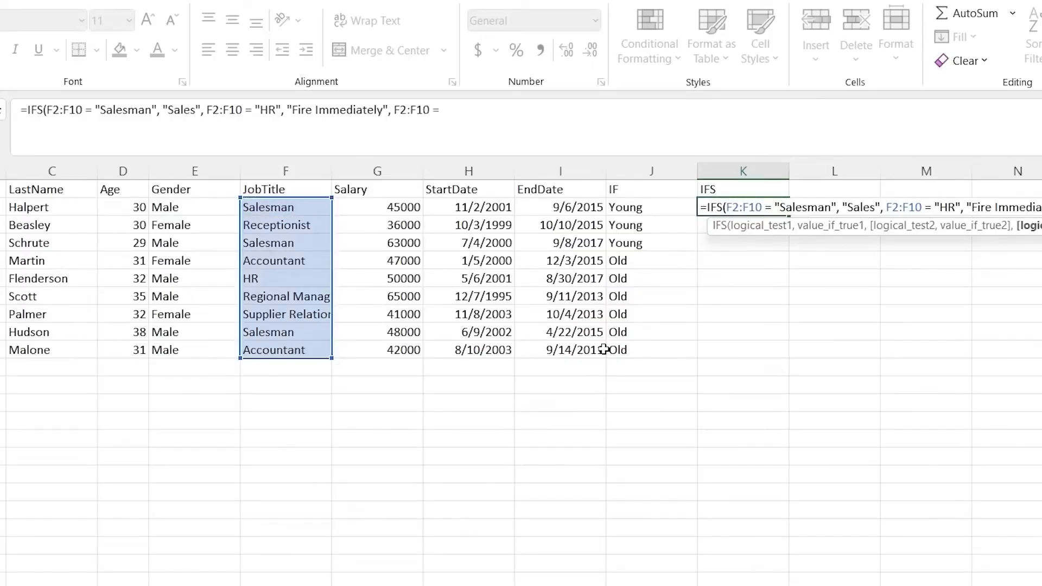
text(= "Re)
text(gio)
key(BackSpace)
text(ional Manager", )
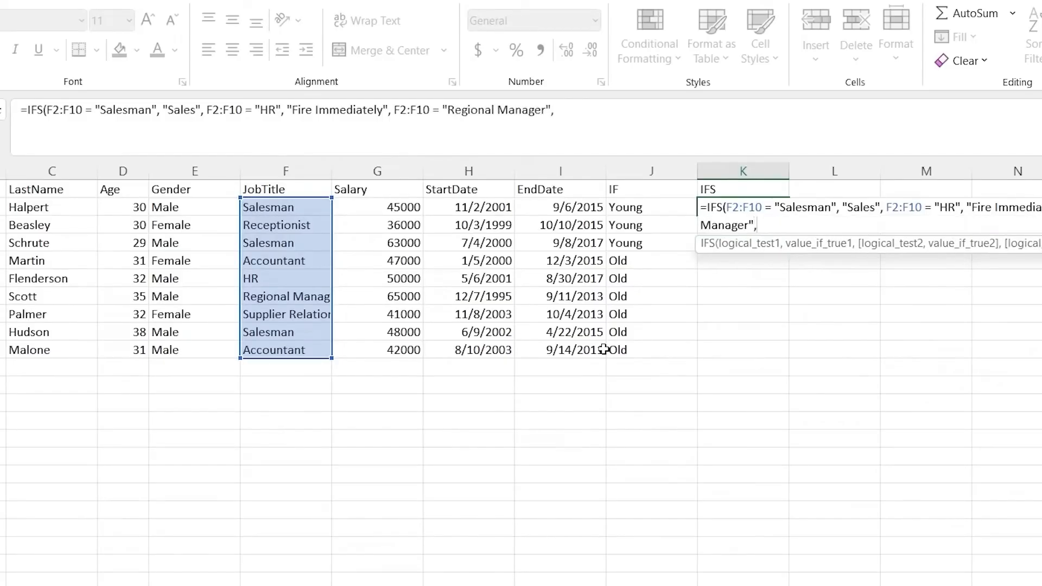
text("Give Christmas)
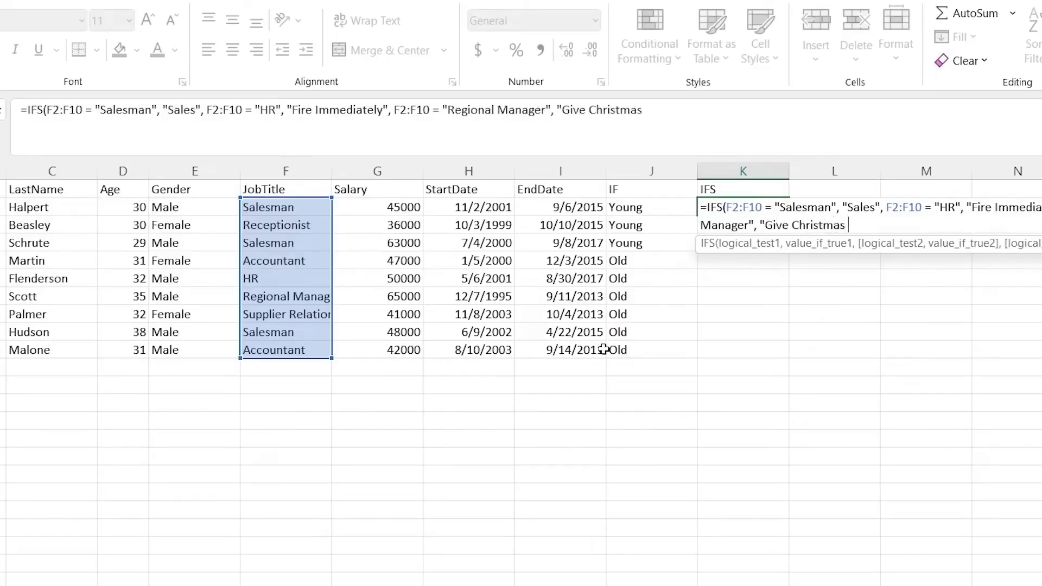
text( Bonus")
key(Return)
click(852, 280)
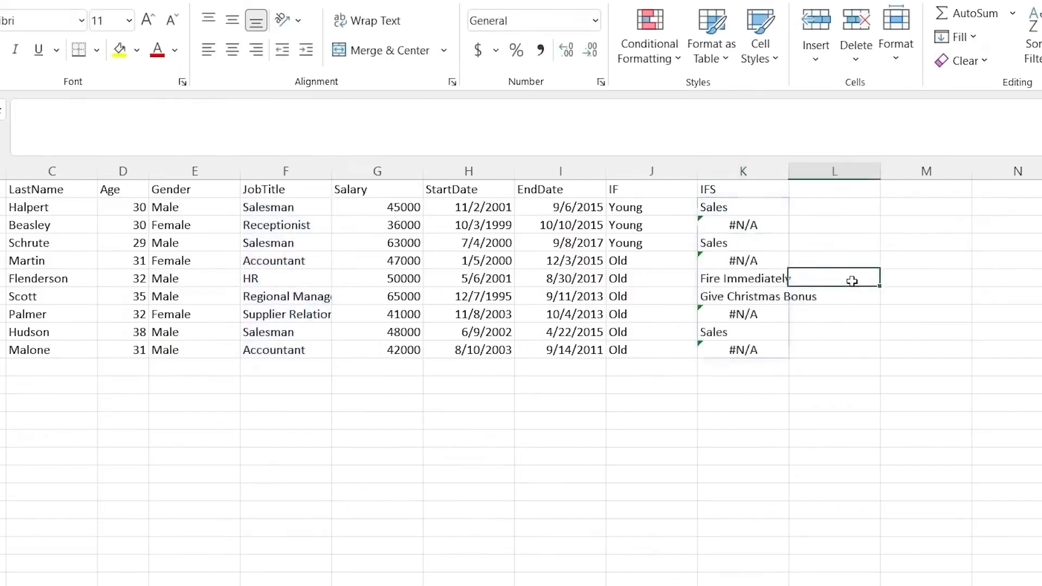
drag(788, 173, 828, 174)
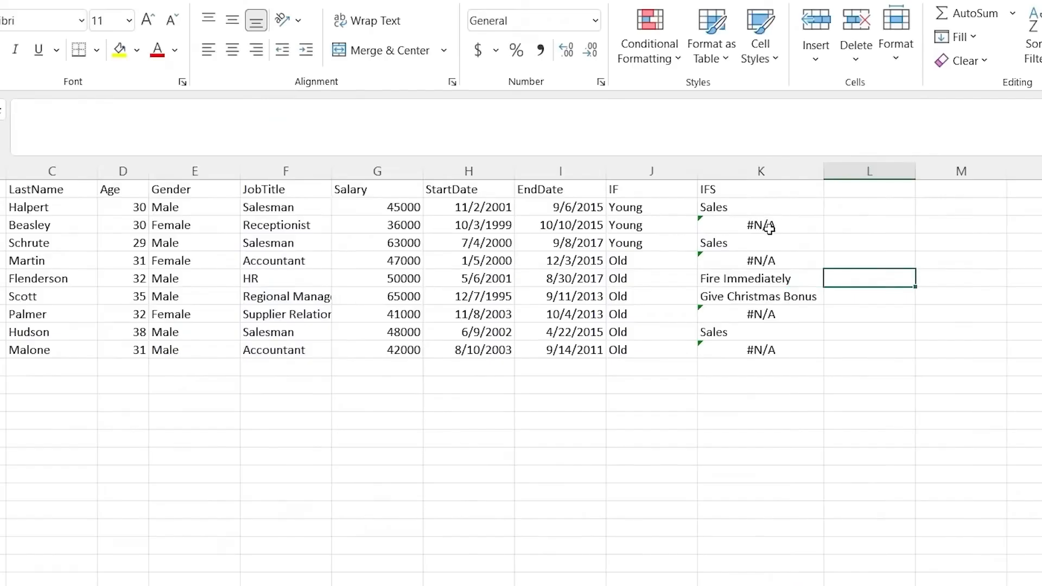
- Compare the IF formula in J2 with the IFS results in column K and the corresponding job titles
double_click(647, 226)
click(656, 205)
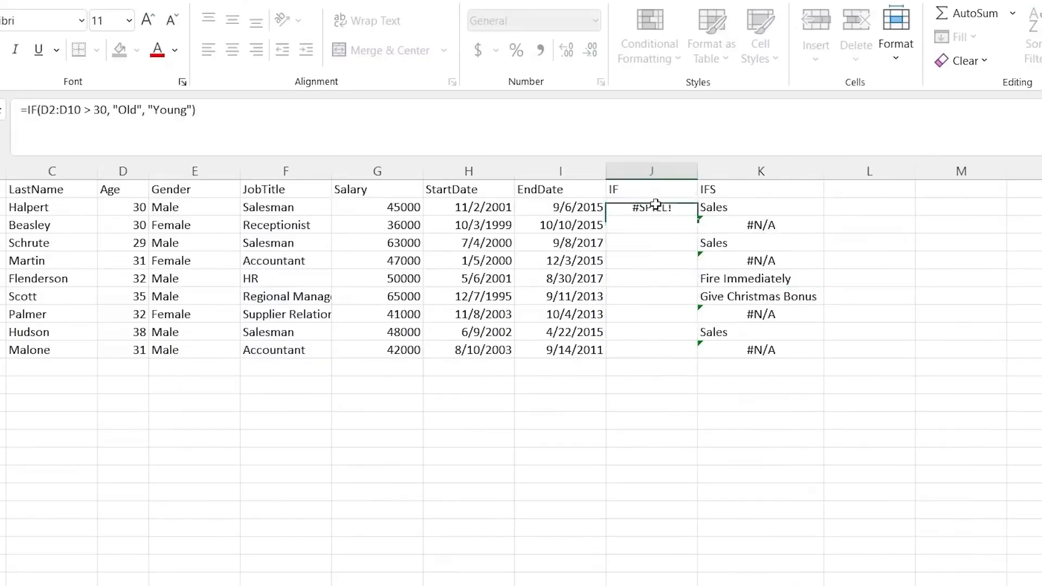
double_click(656, 205)
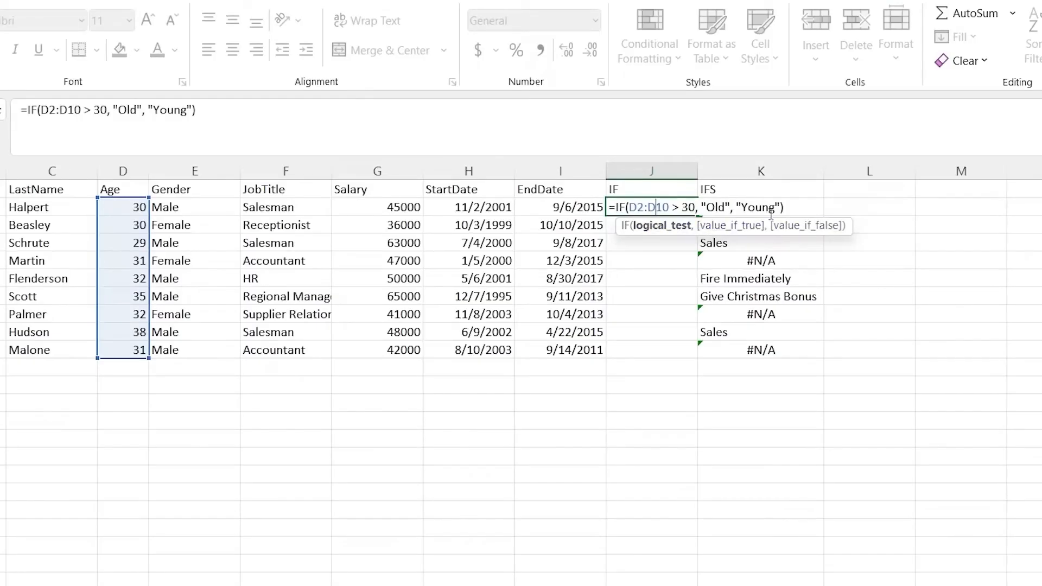
click(874, 204)
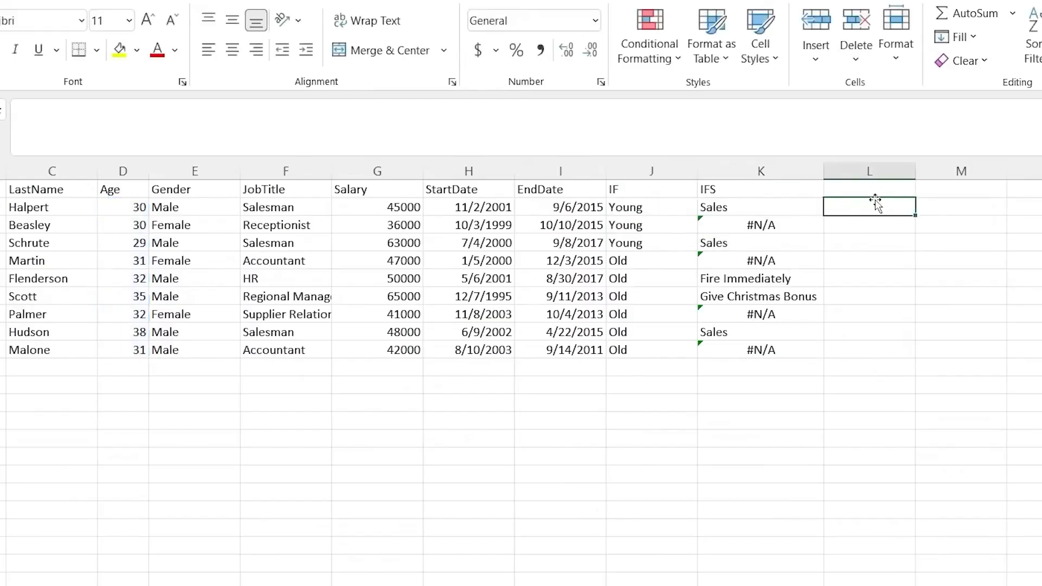
click(771, 224)
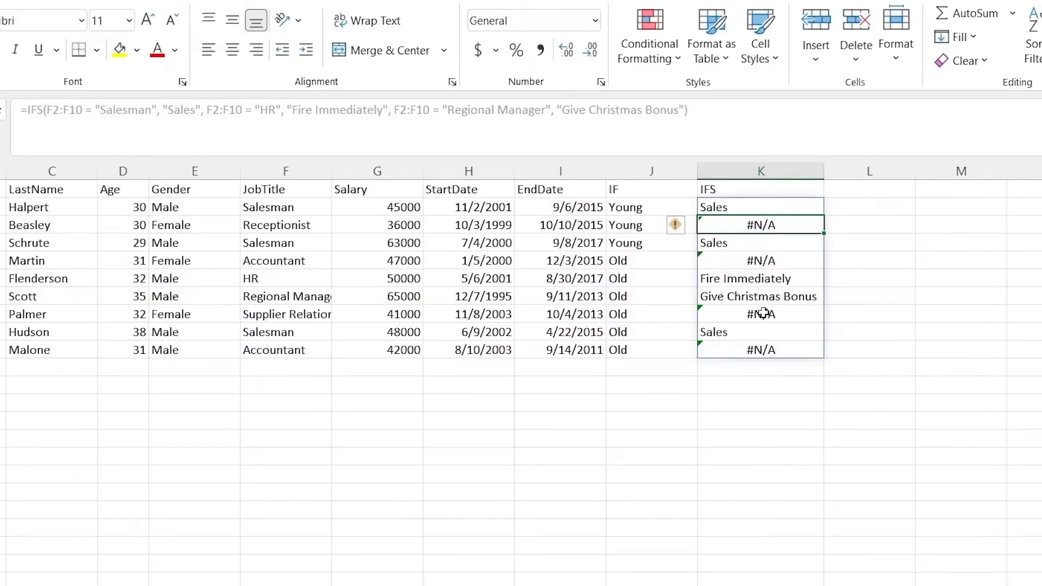
drag(764, 313, 319, 329)
click(576, 380)
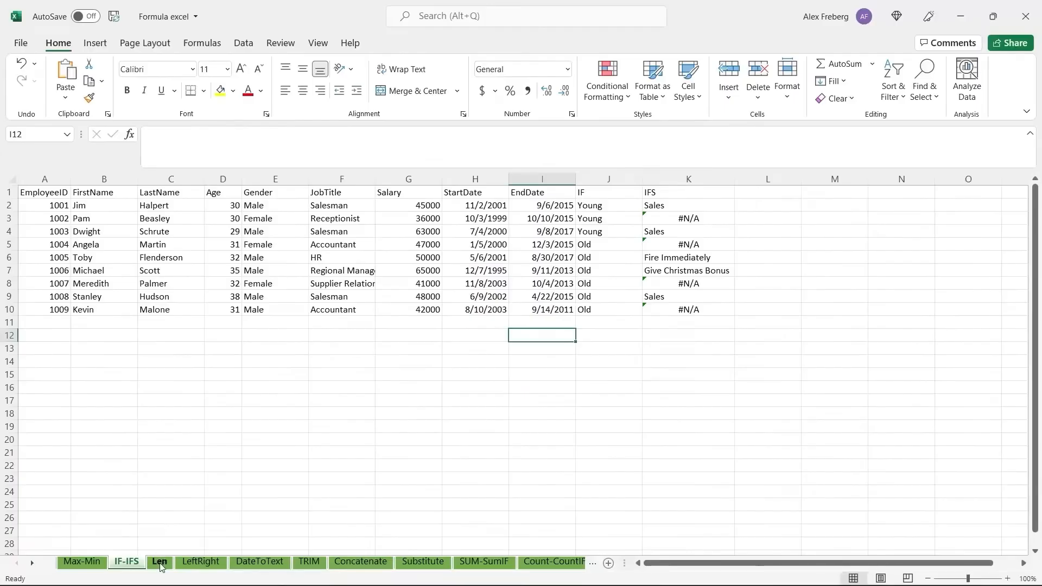
- Open the Len sheet and fit column A to the width of its EmployeeID header
click(159, 562)
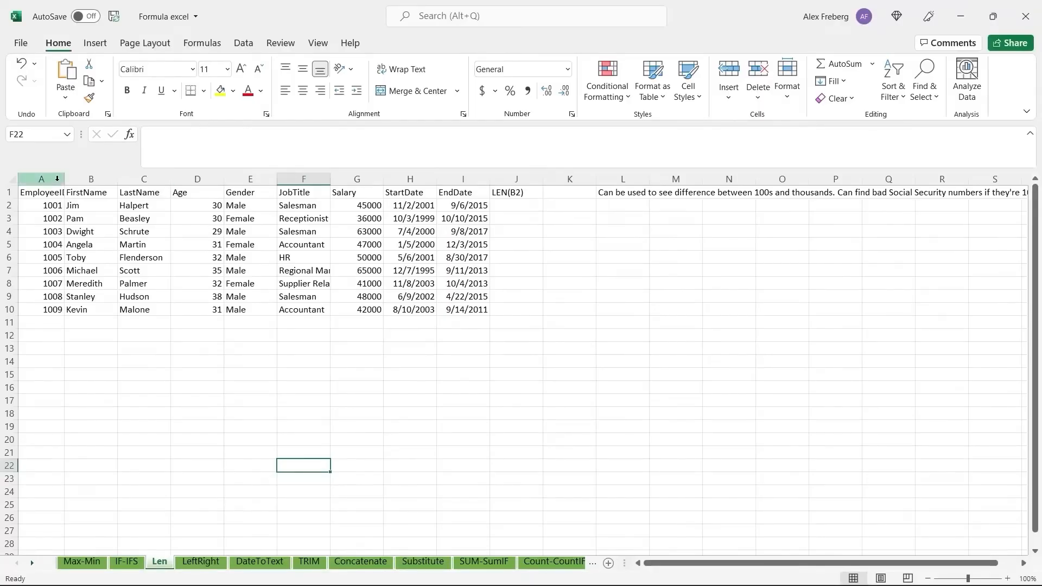
double_click(63, 179)
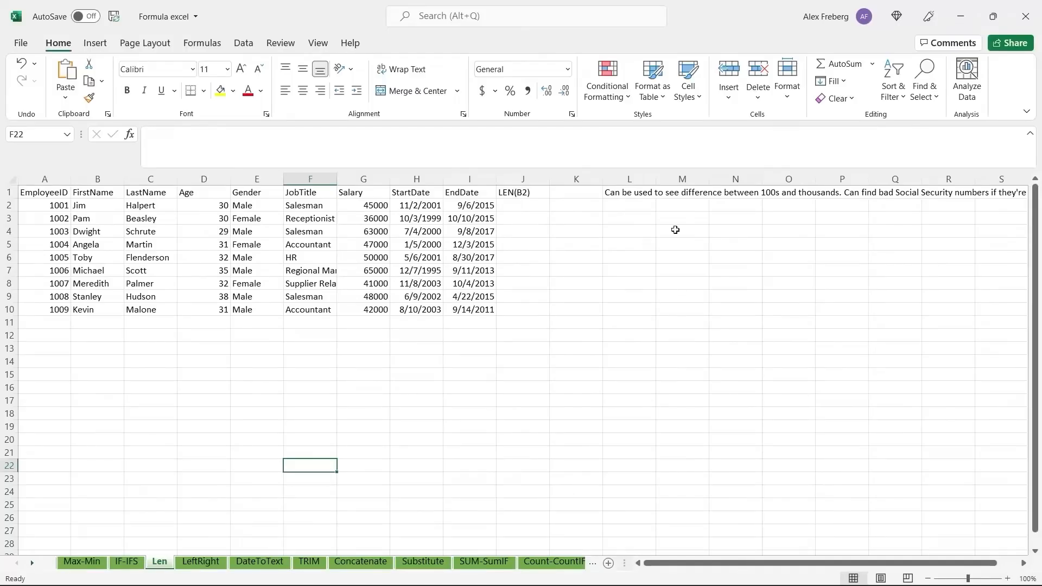
- Replace the note in cell L1 of the Len sheet with "="
click(627, 193)
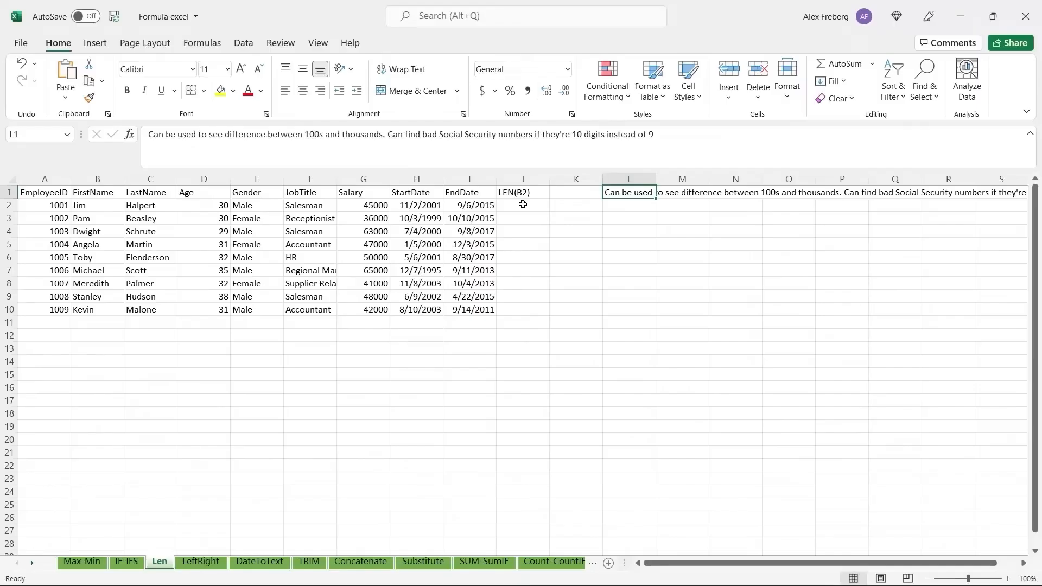
text(=)
key(Tab)
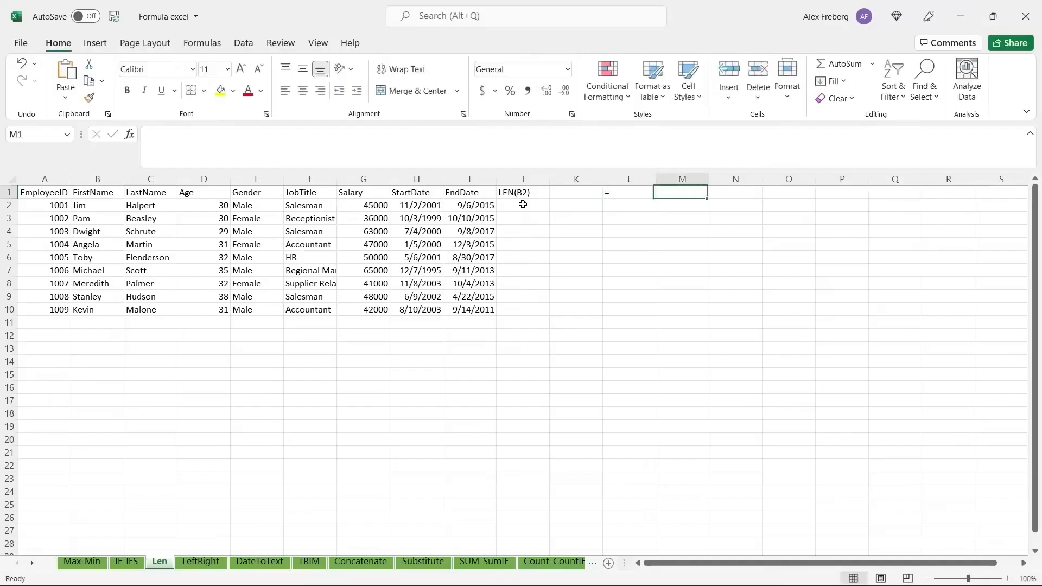
- Undo the replacement of the note in L1, and enter =LEN(C2:C10) in J2 to count the characters of each last name
key(ctrl+z)
click(521, 206)
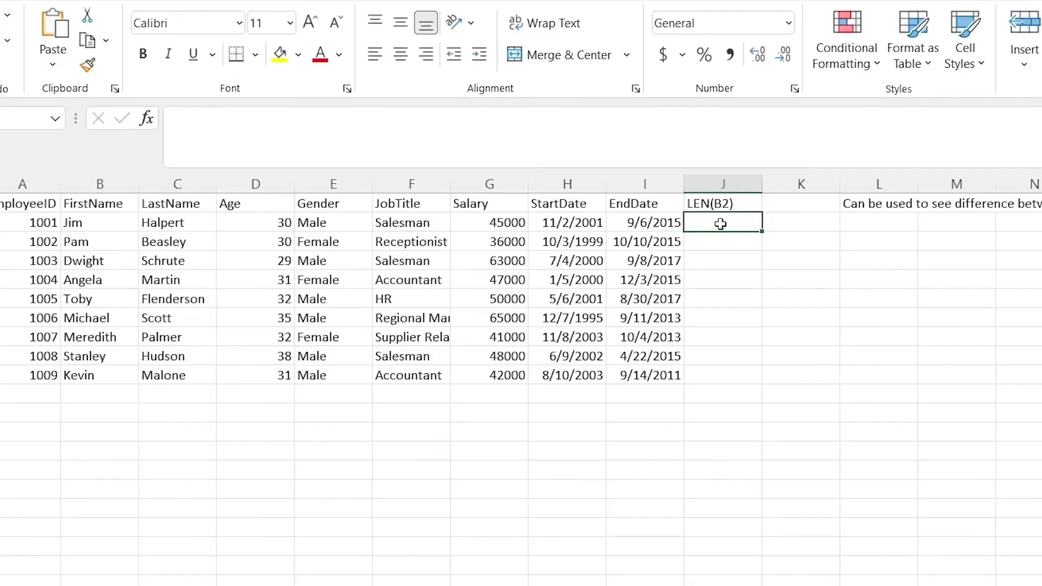
text(=)
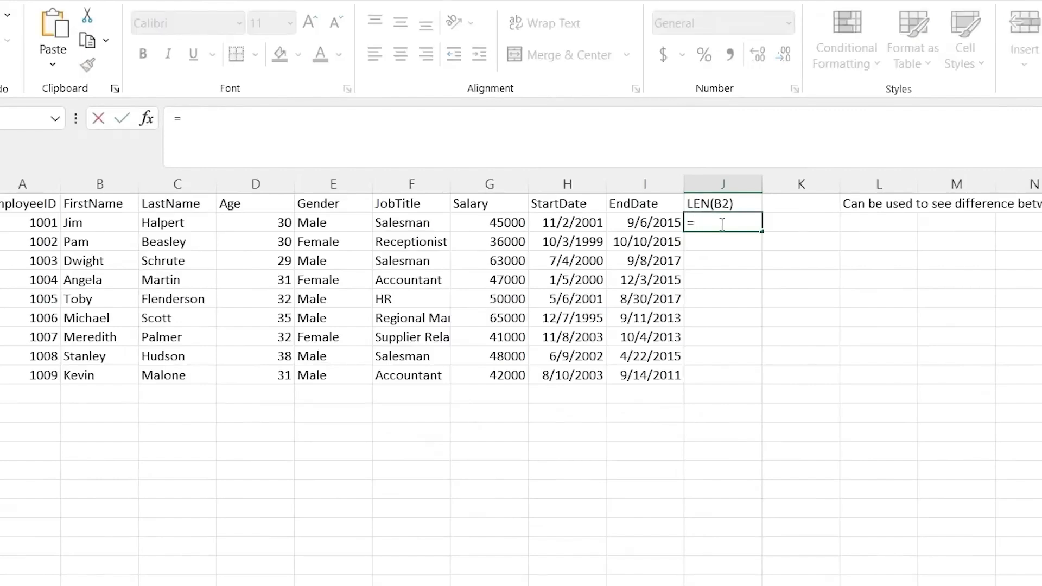
text(LEN)
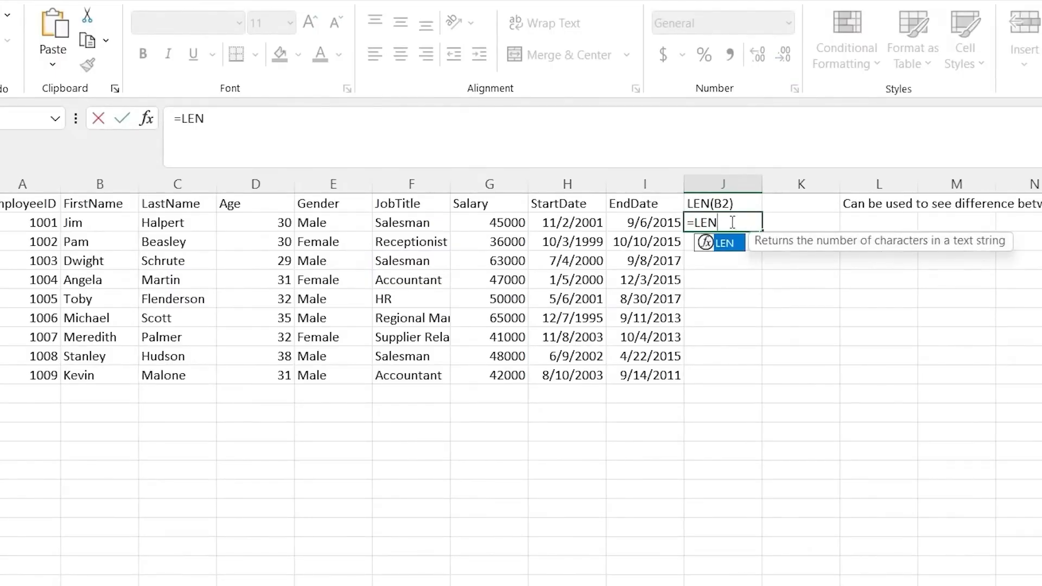
text(()
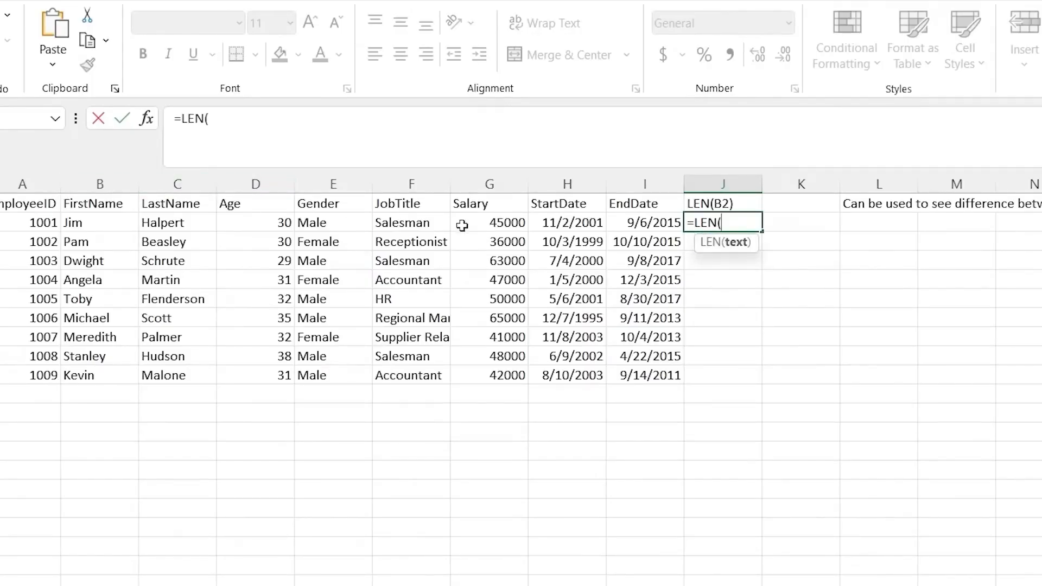
click(208, 223)
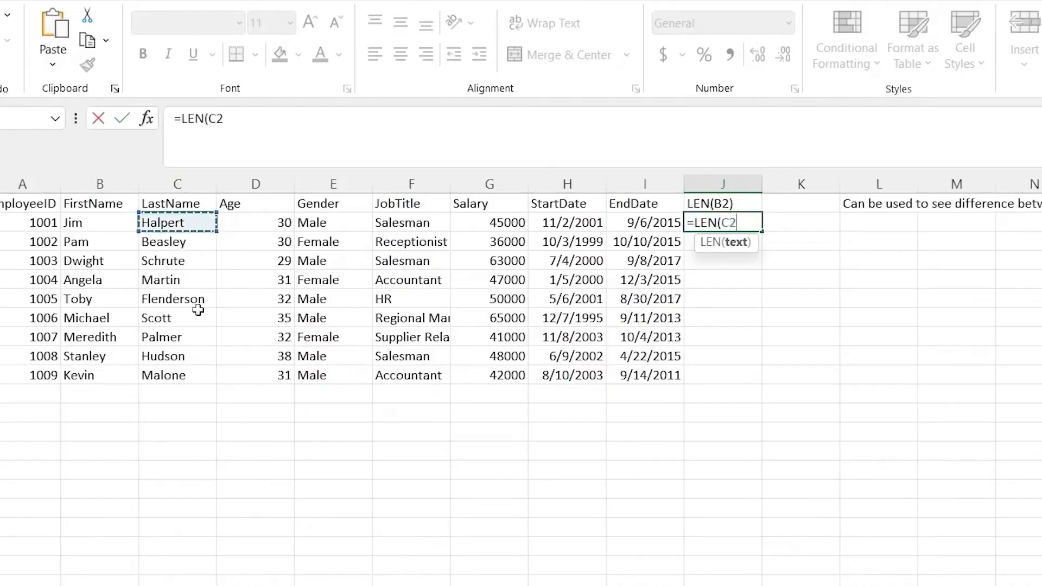
shift+click(196, 374)
text())
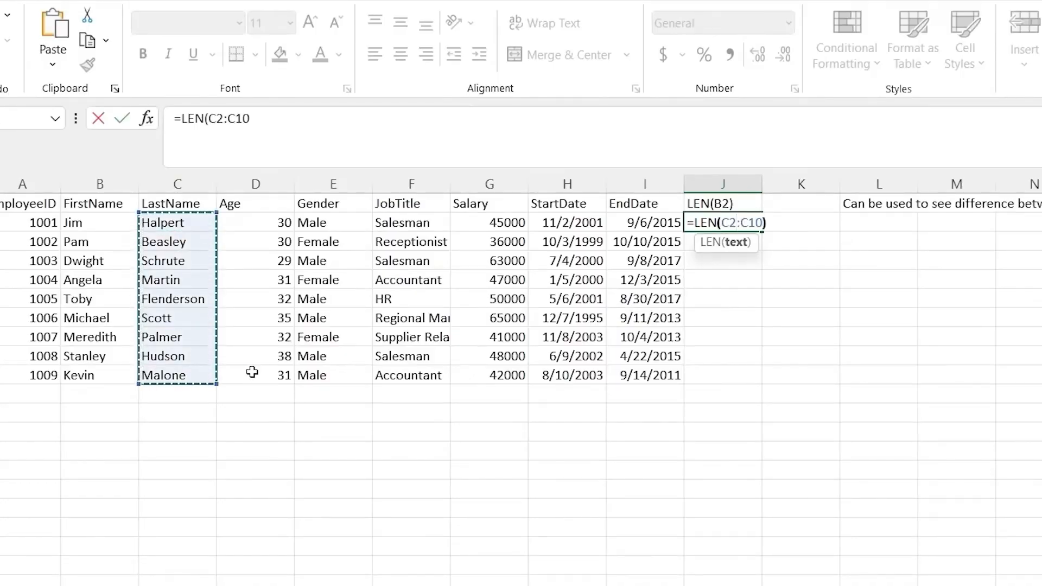
key(ctrl+Return)
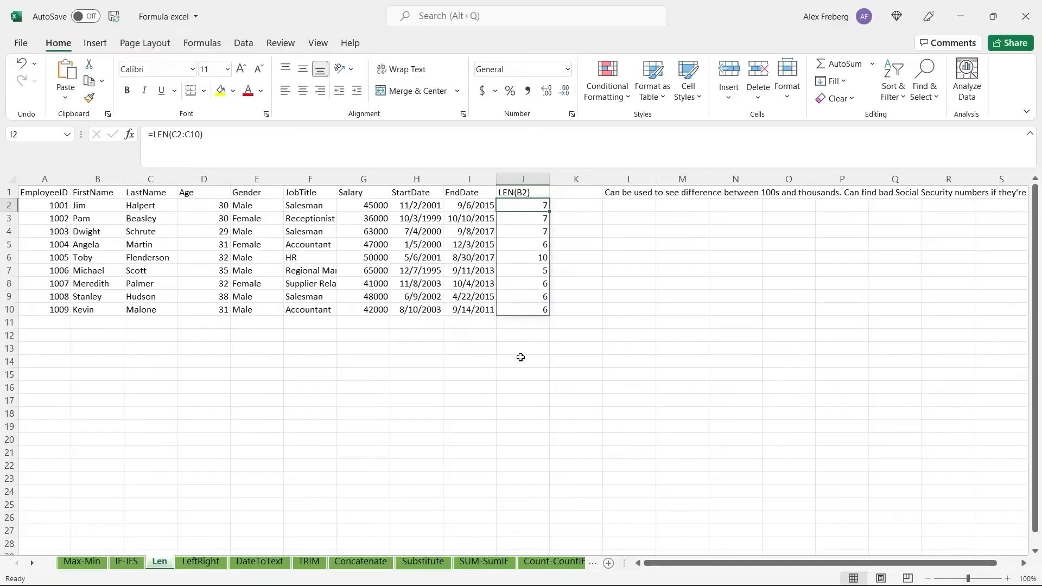
click(720, 445)
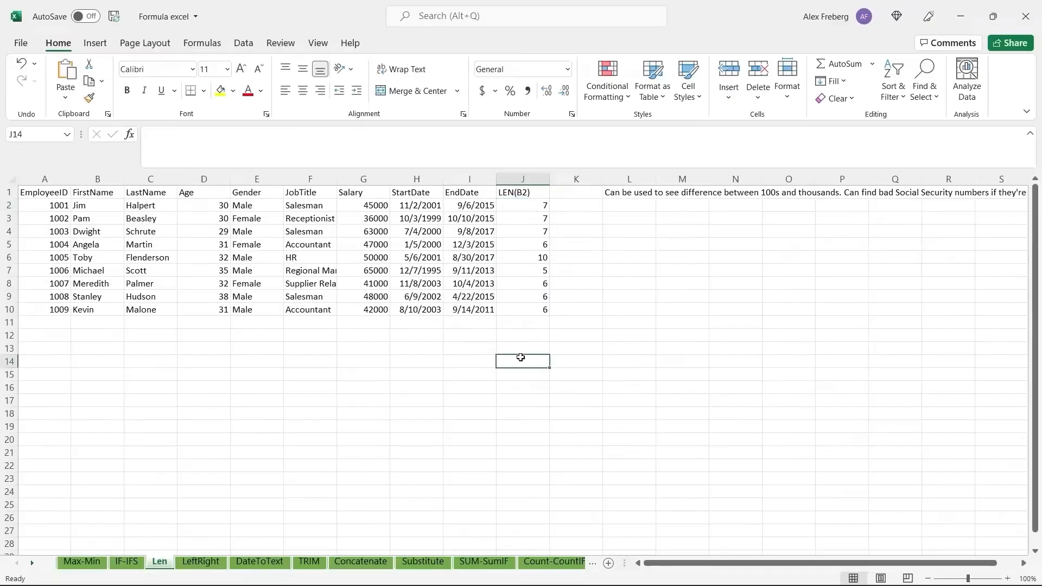
- Open the LeftRight sheet and select cell K2 under the Left header
click(201, 562)
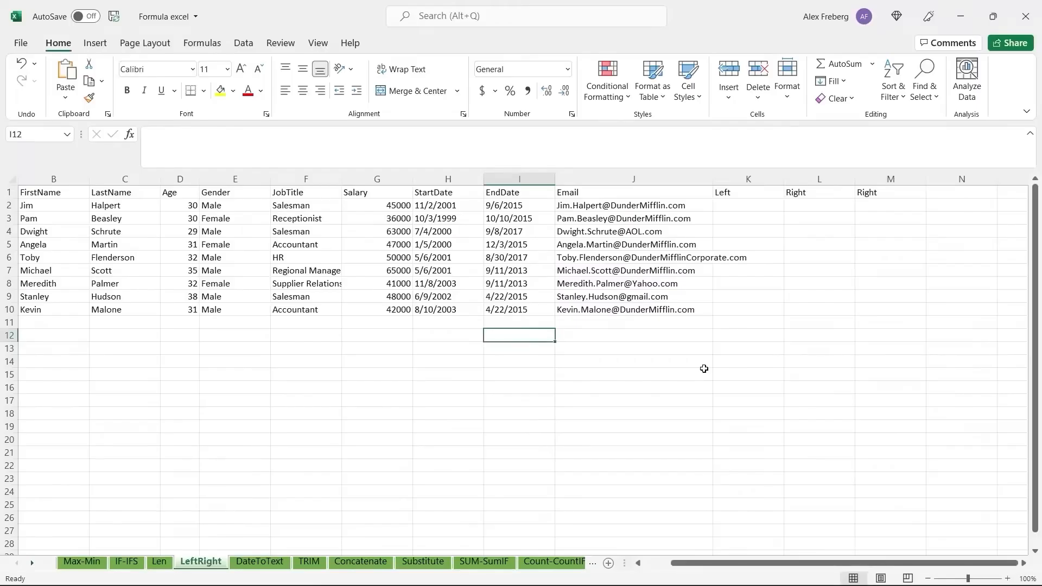
click(750, 205)
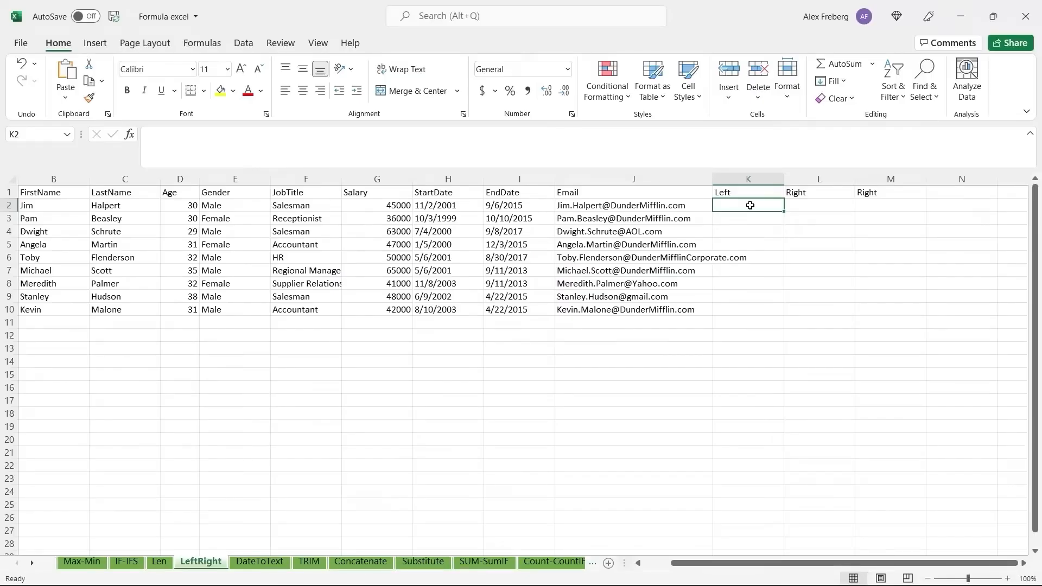
text(=subs)
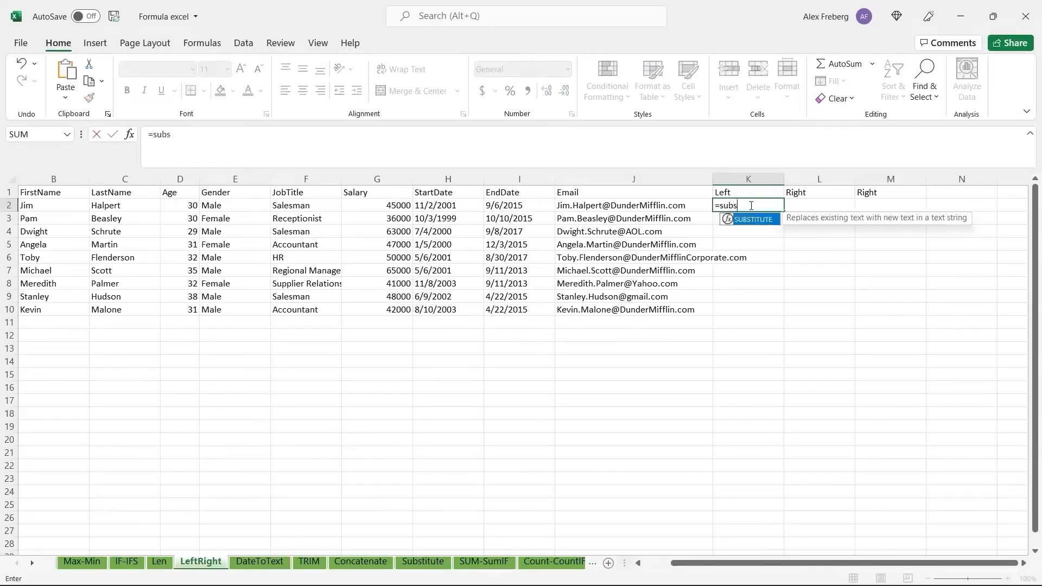
key(BackSpace)
key(BackSpace)
key(BackSpace)
key(BackSpace)
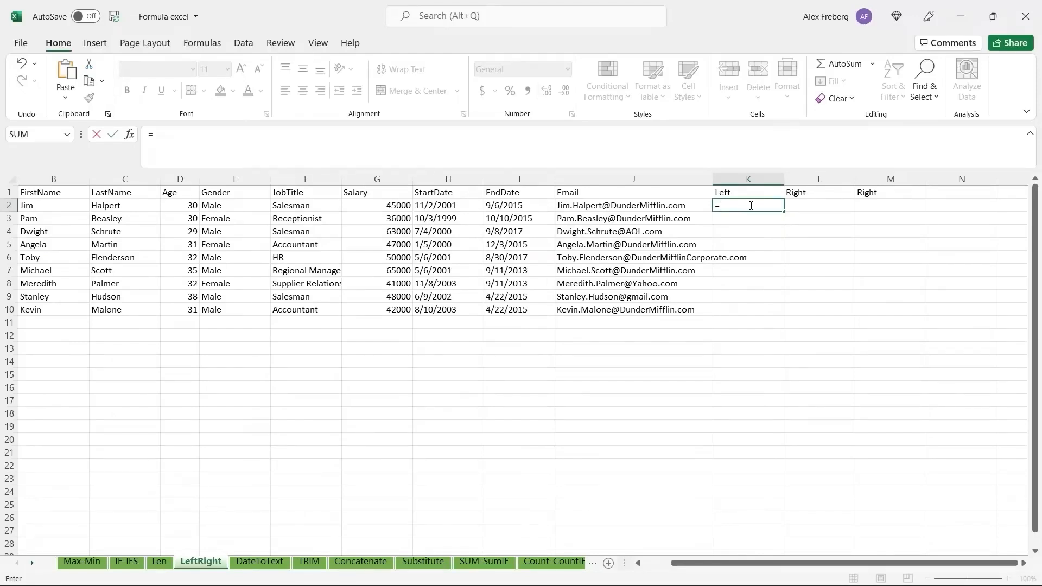
- Enter =LEFT(B2:B10, 3) in K2 to extract the first three characters of each first name, and check the results down column K
text(LE)
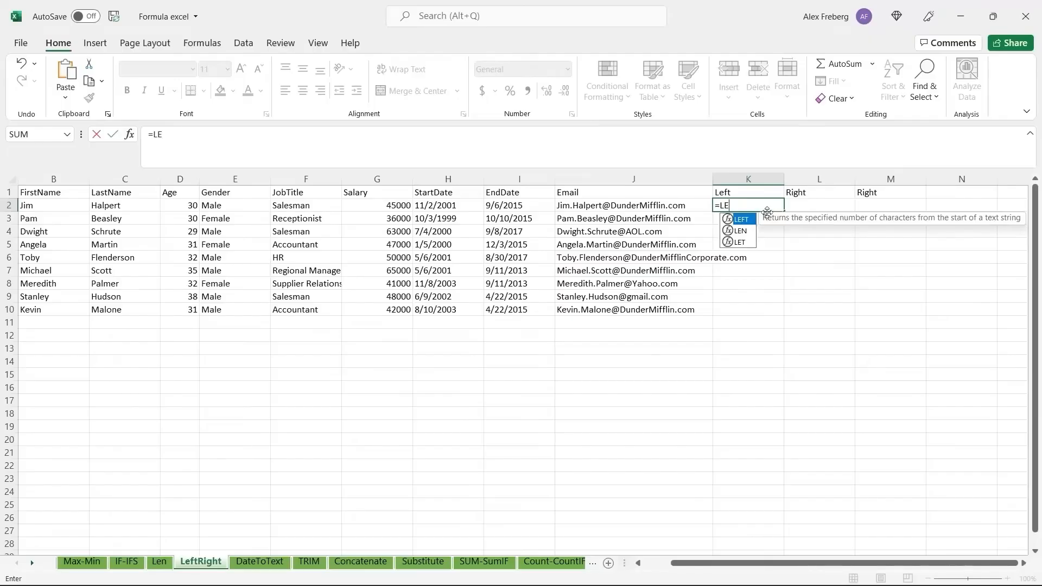
key(Tab)
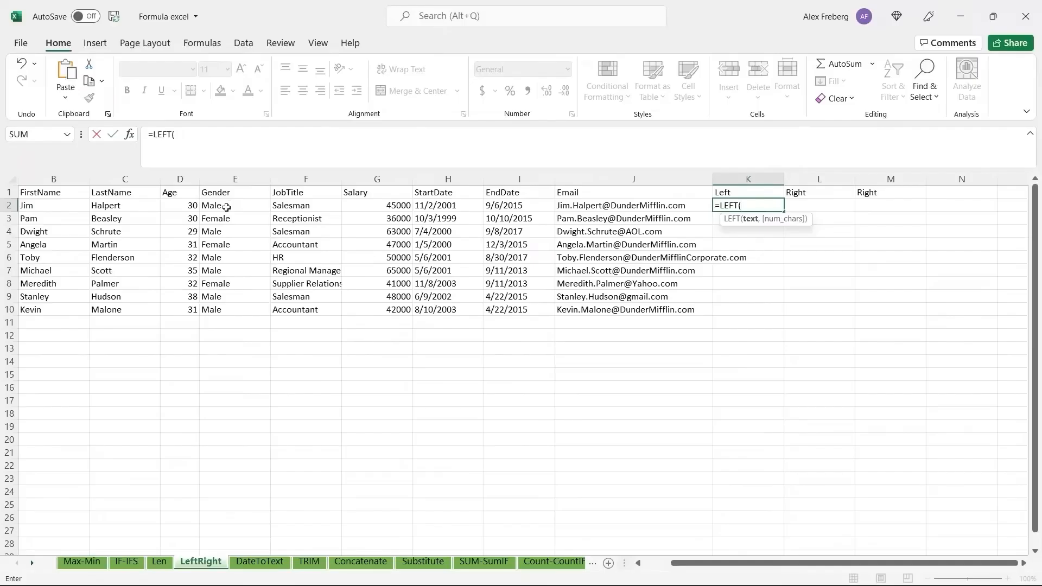
click(65, 208)
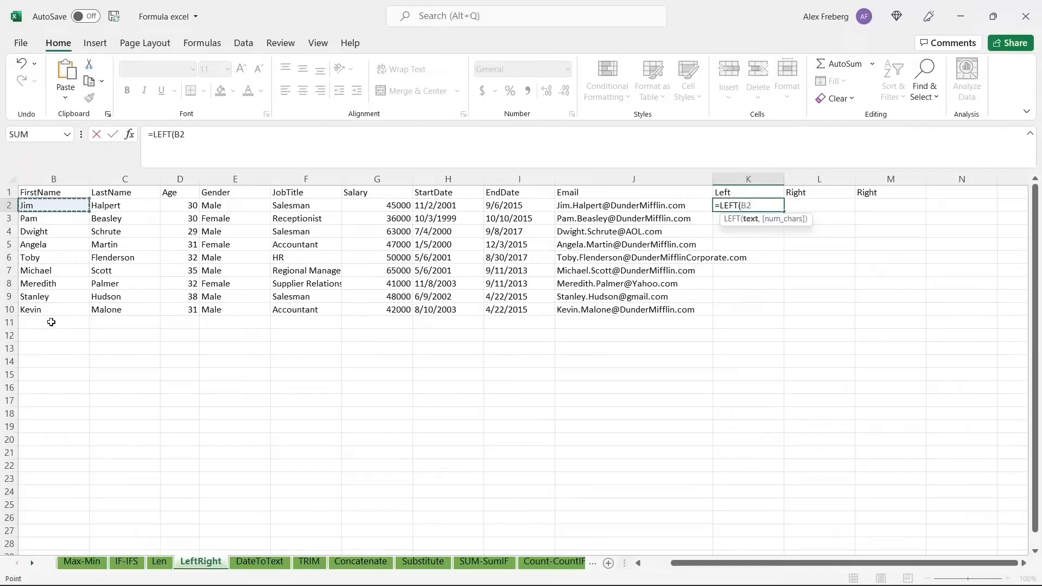
drag(54, 206, 60, 309)
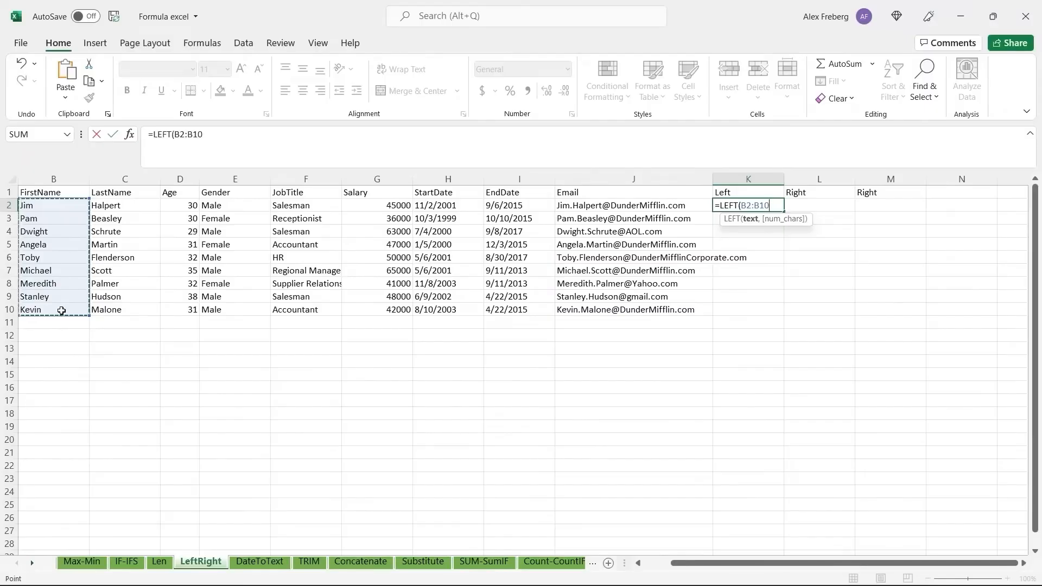
text(,)
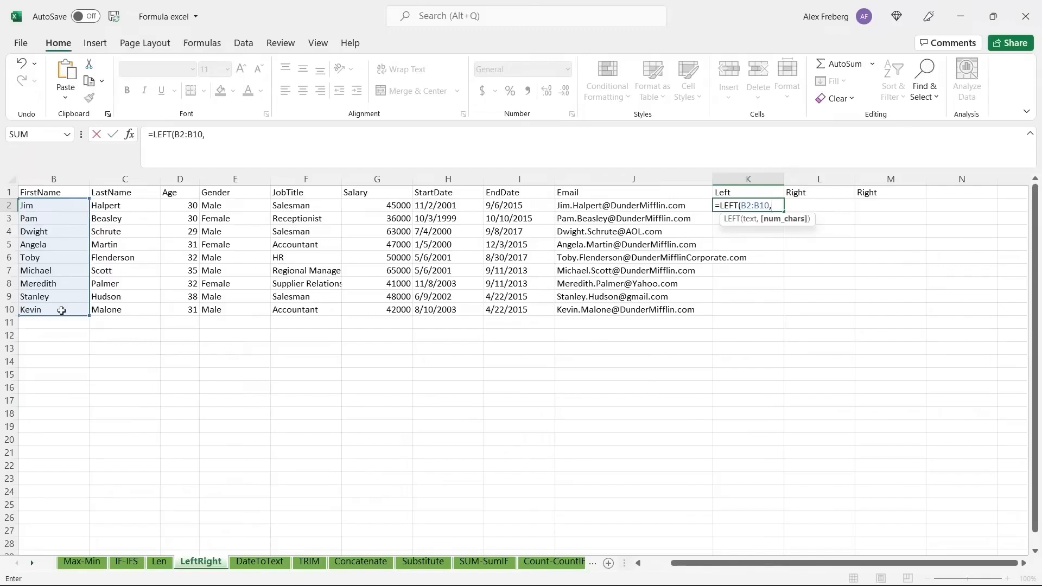
text( 3))
key(Return)
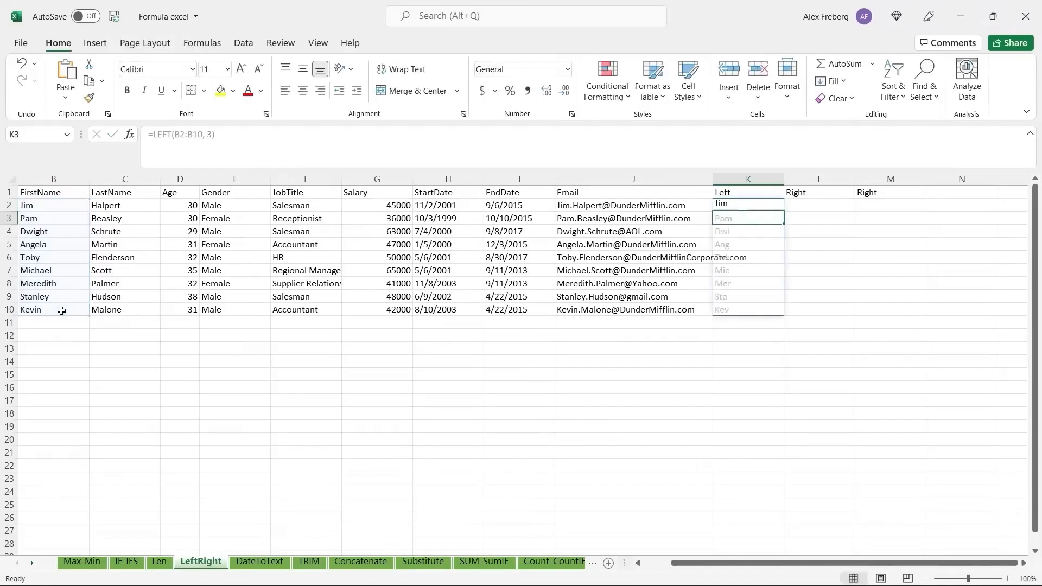
click(743, 206)
click(743, 216)
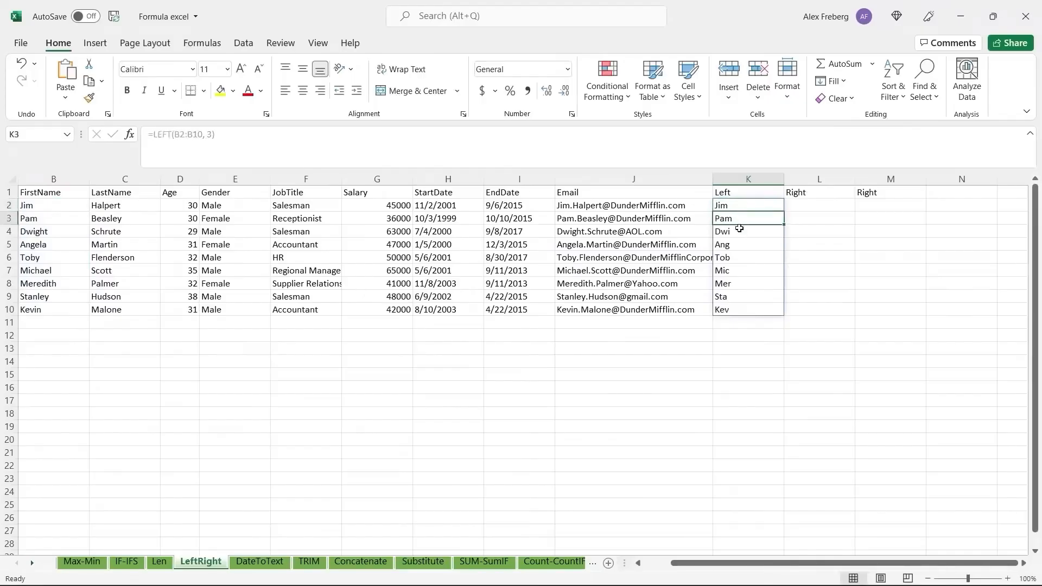
click(741, 229)
click(741, 242)
click(741, 255)
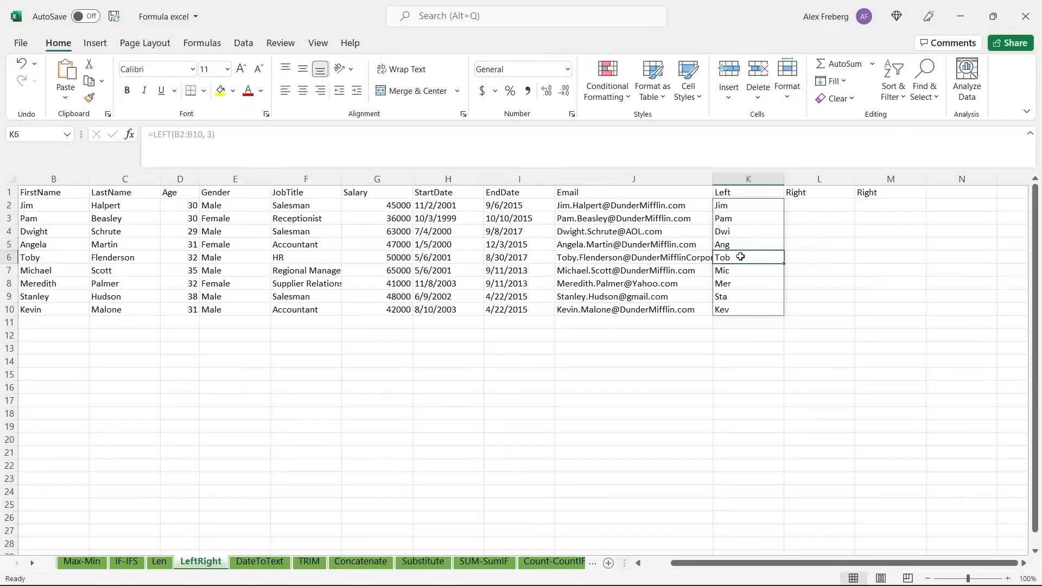
- Enter =RIGHT(A2:A10,1) in L2 to extract the last digit of each EmployeeID, and review the formula
click(811, 204)
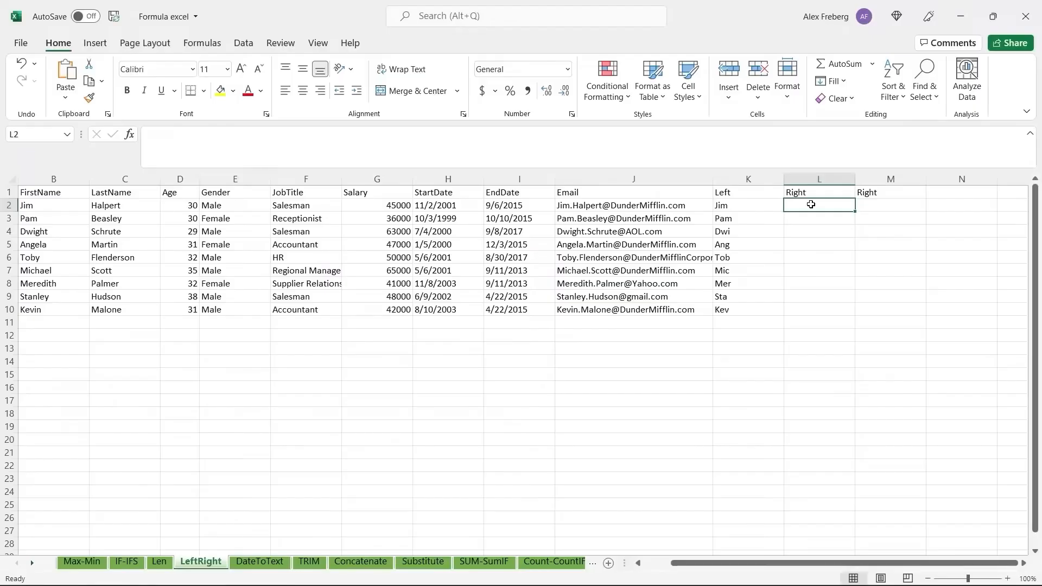
text(=RI)
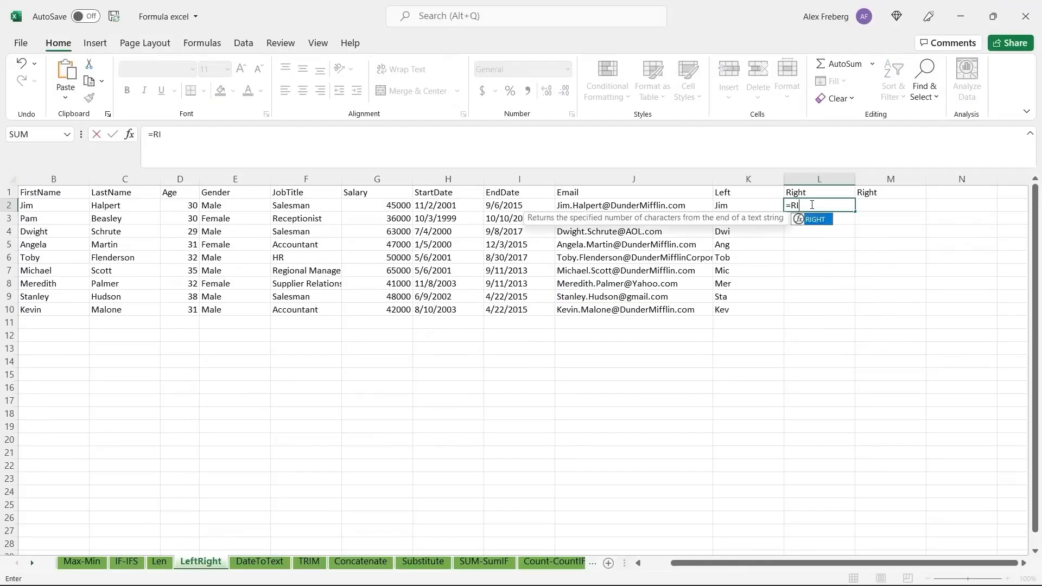
text(GHT()
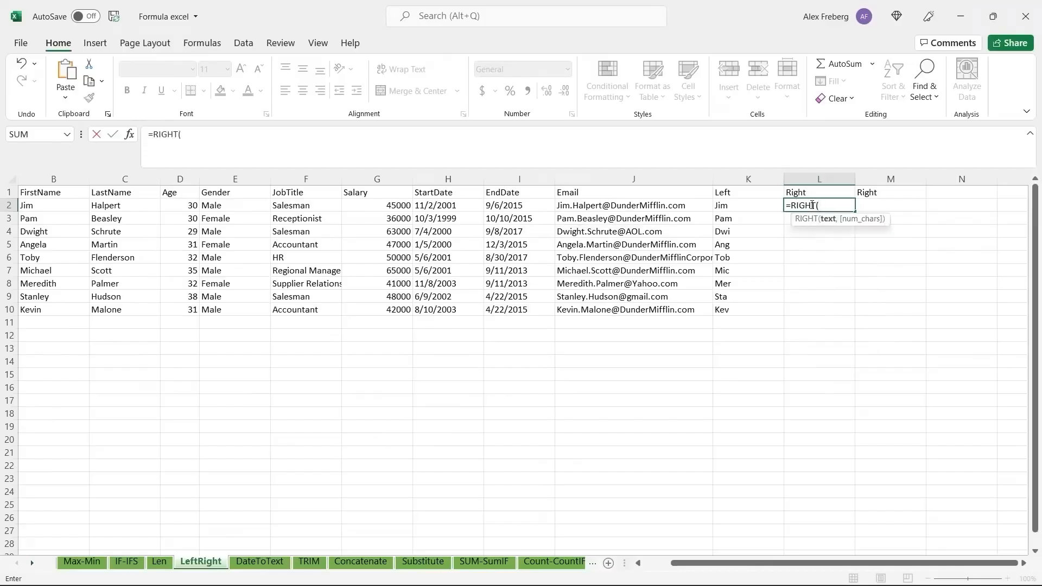
scroll(607, 281, left, 1)
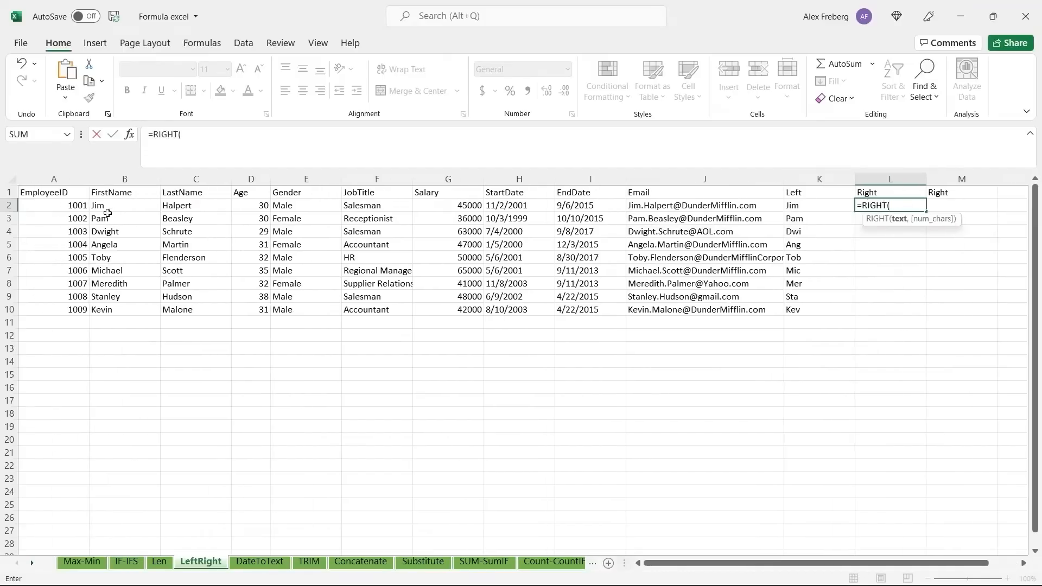
click(76, 200)
shift+click(77, 308)
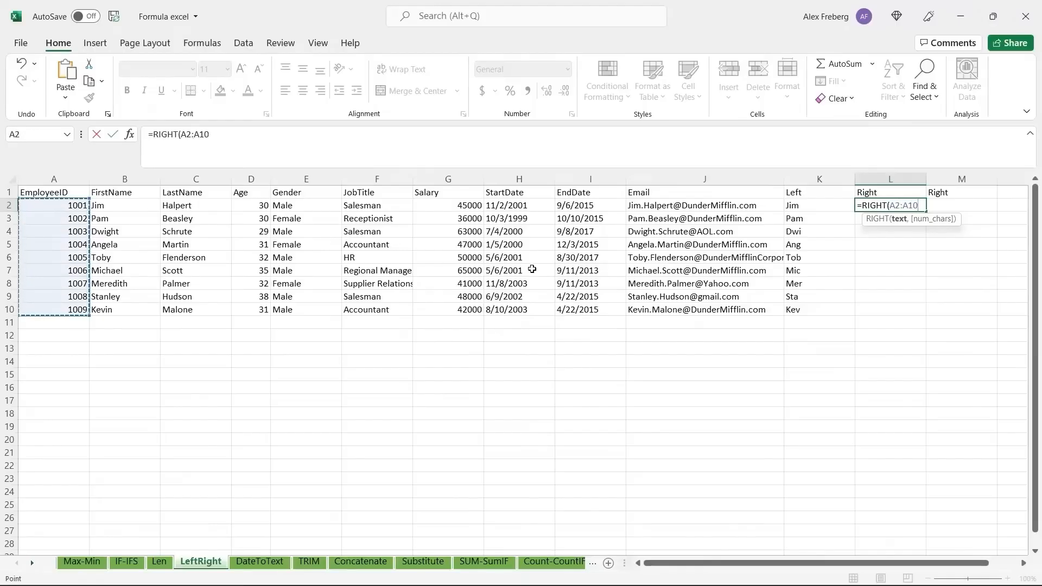
text(,1)
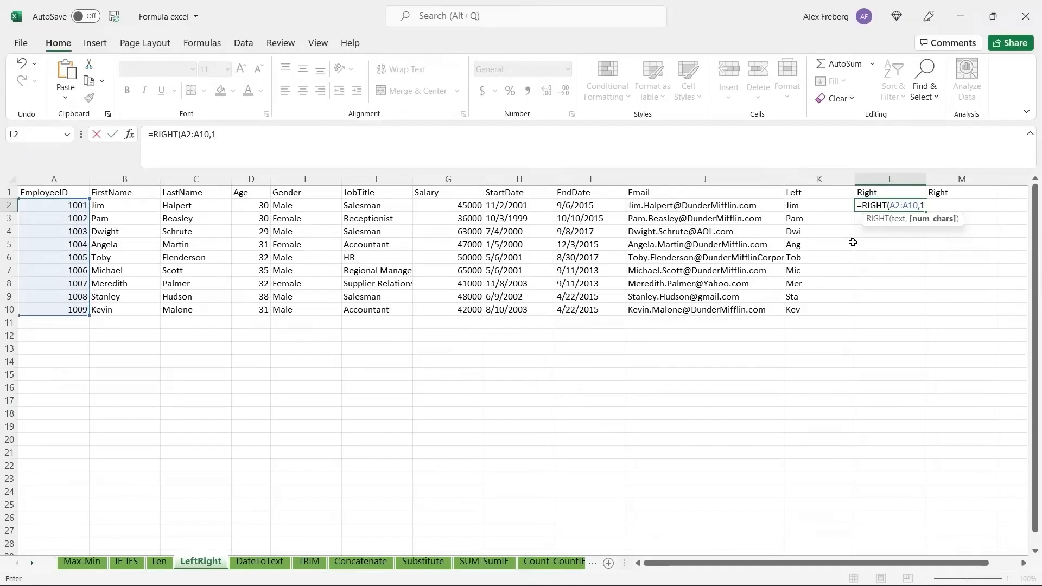
key(Return)
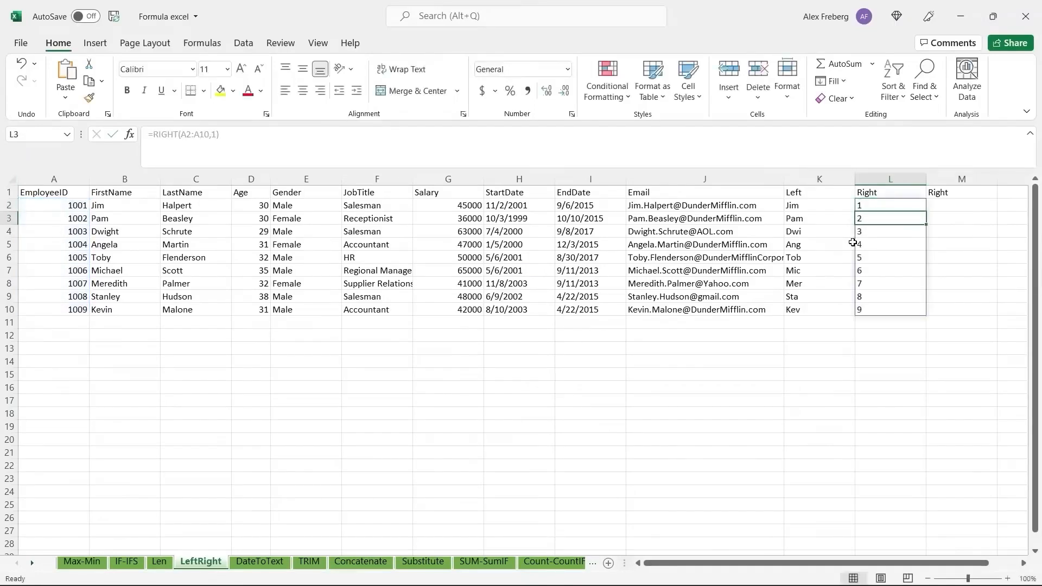
click(904, 203)
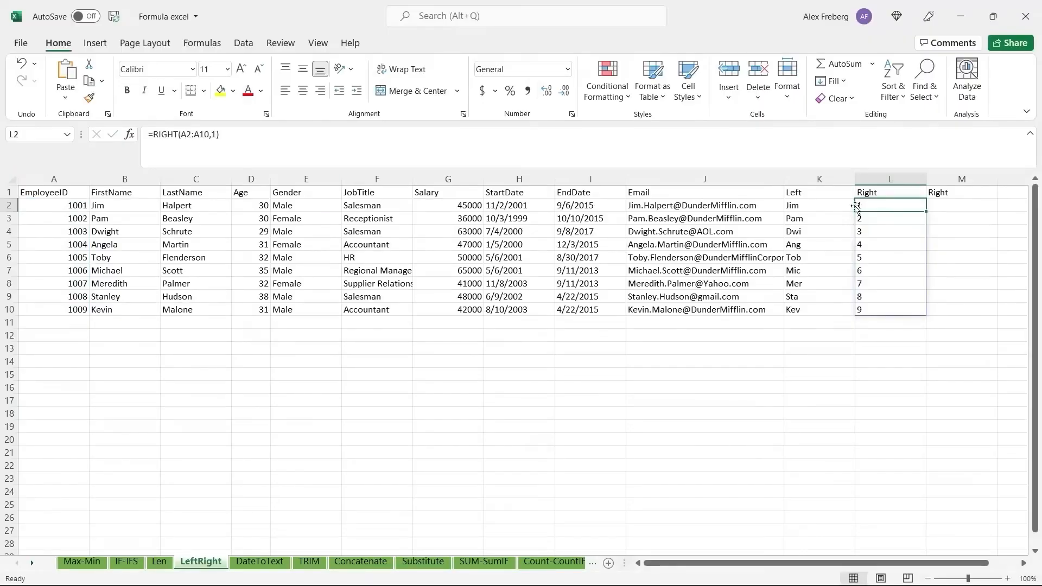
double_click(894, 204)
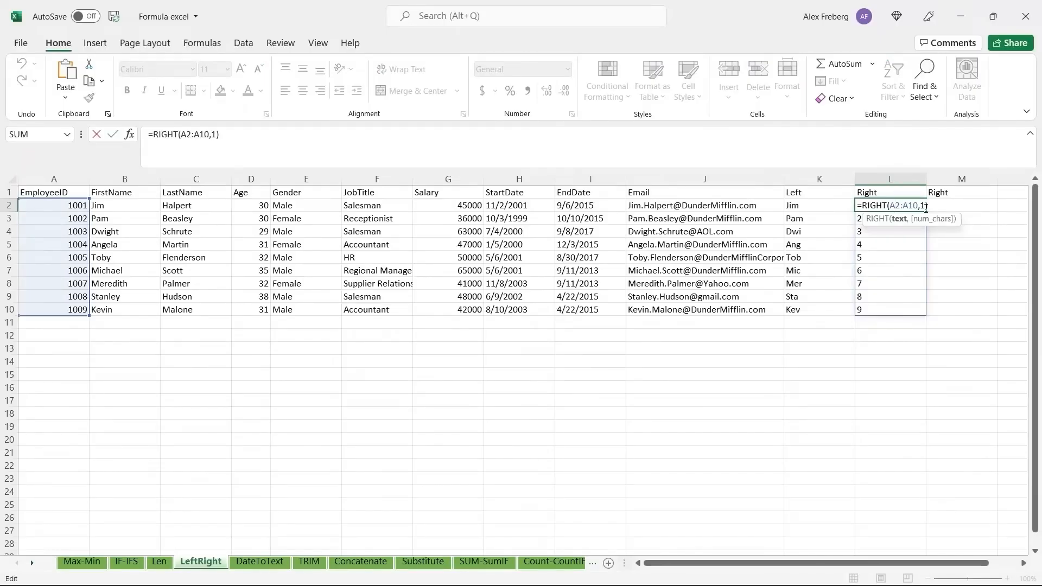
key(Escape)
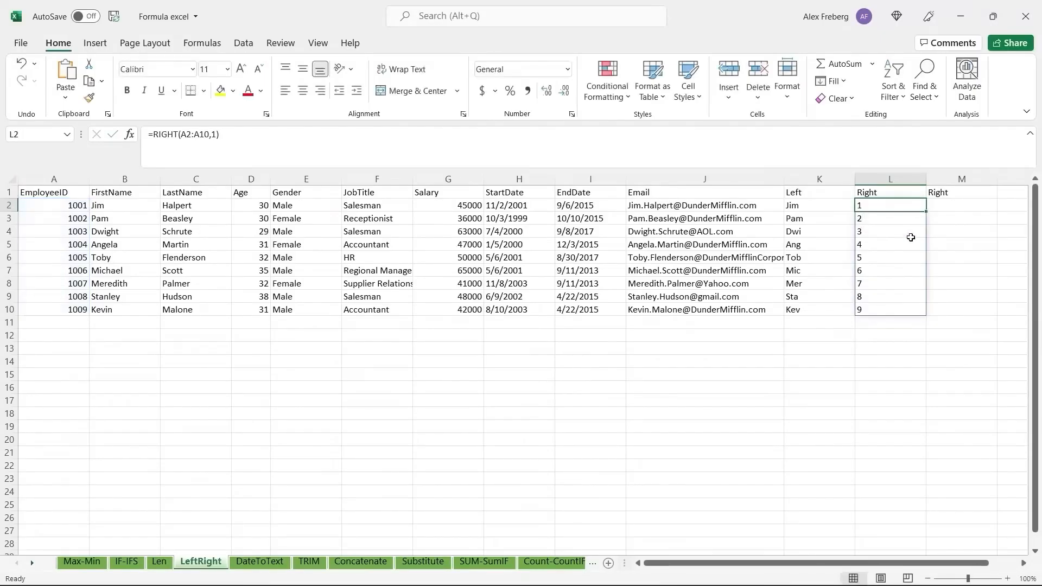
- Enter =RIGHT(H2:H10, 4) in M2 to extract the year from each start date
double_click(964, 204)
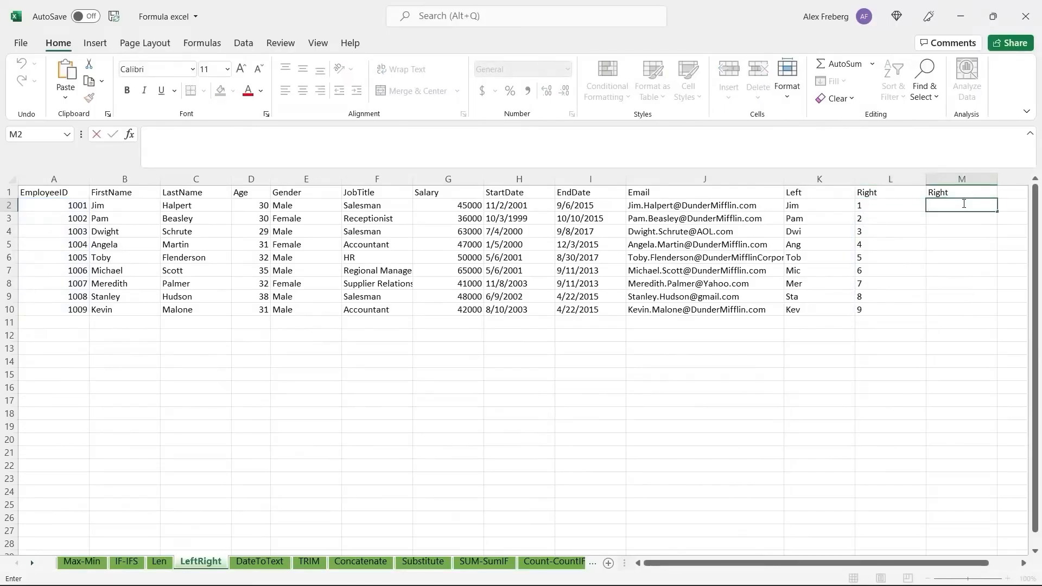
text(=)
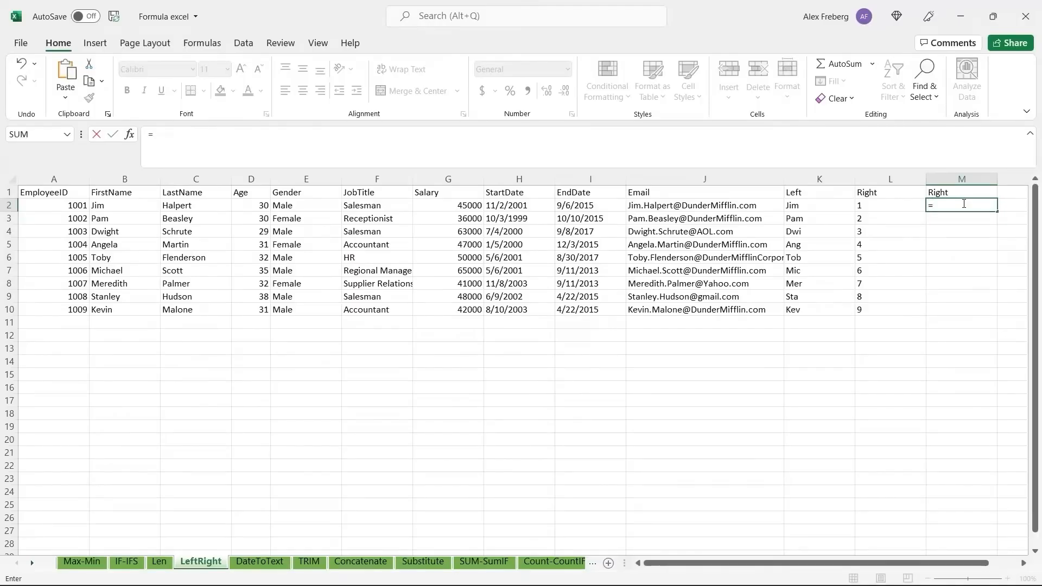
text(RIGHT)
text(()
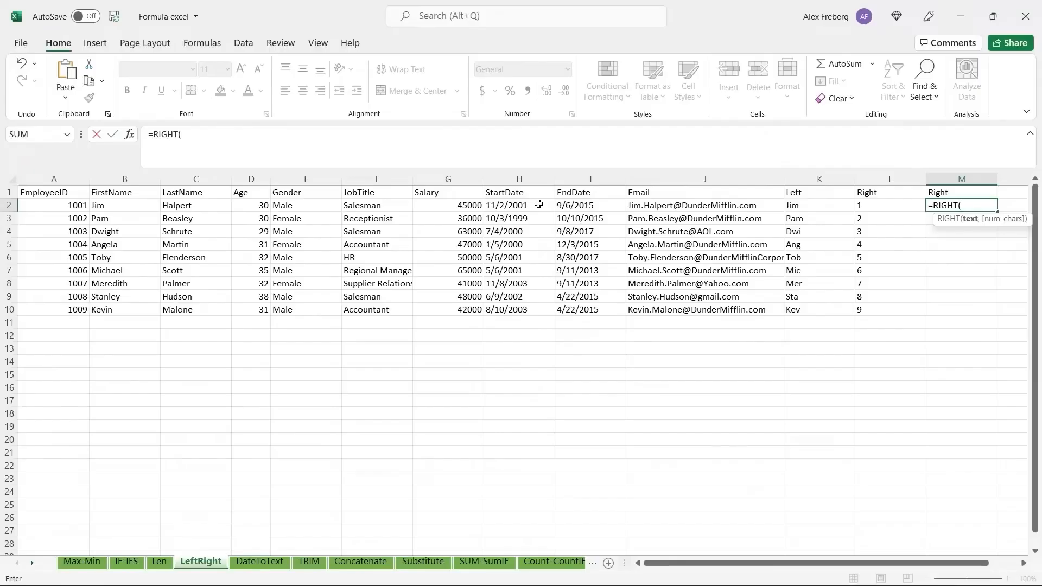
click(539, 204)
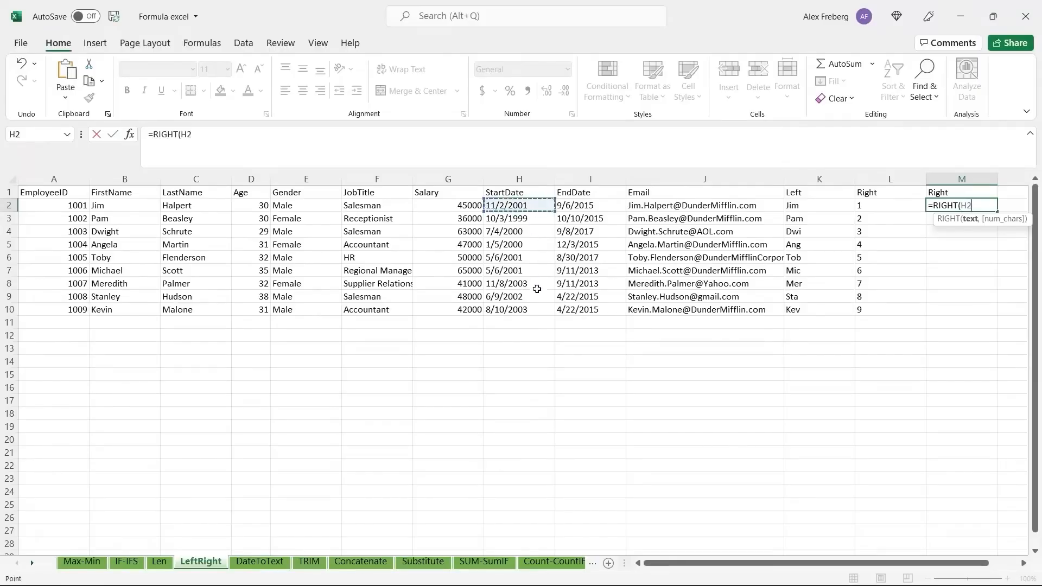
click(528, 310)
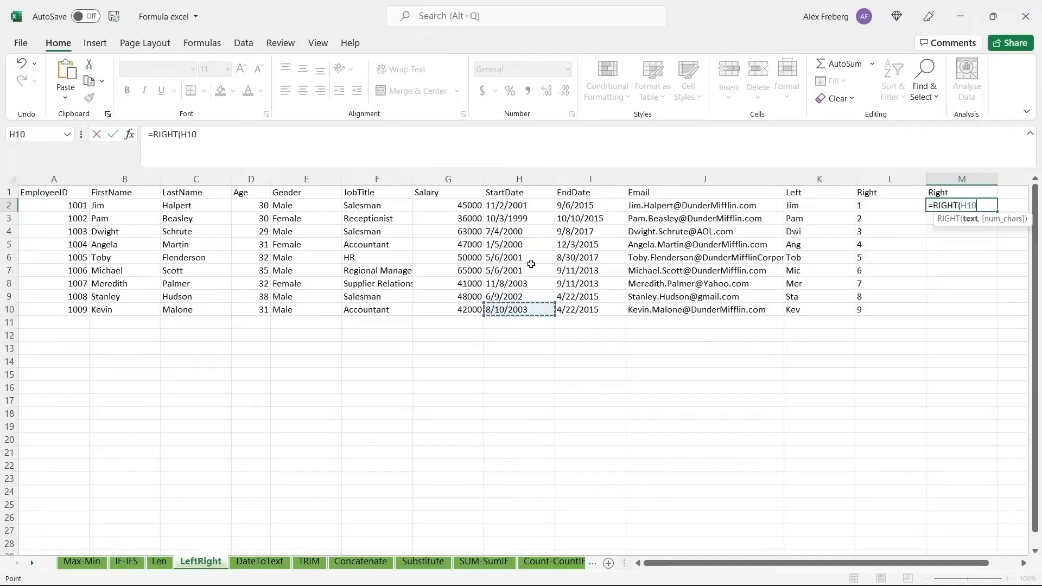
shift+click(532, 208)
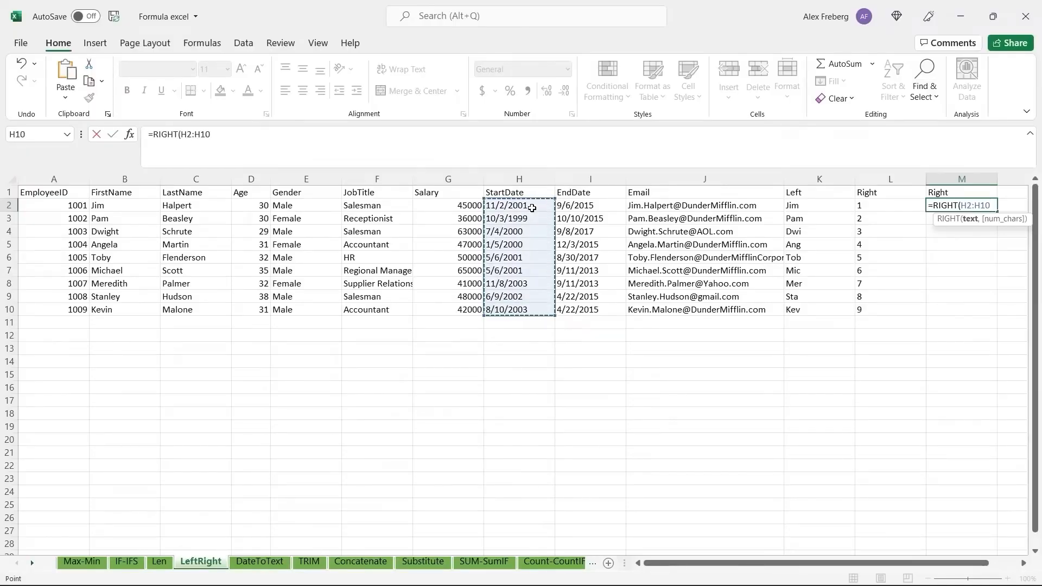
text(, 4)
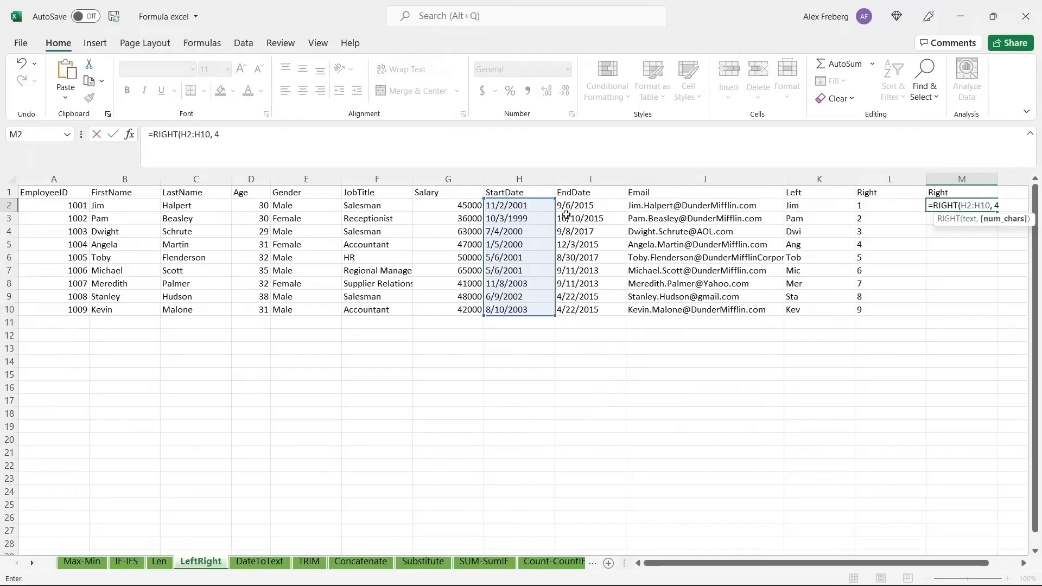
text())
key(Return)
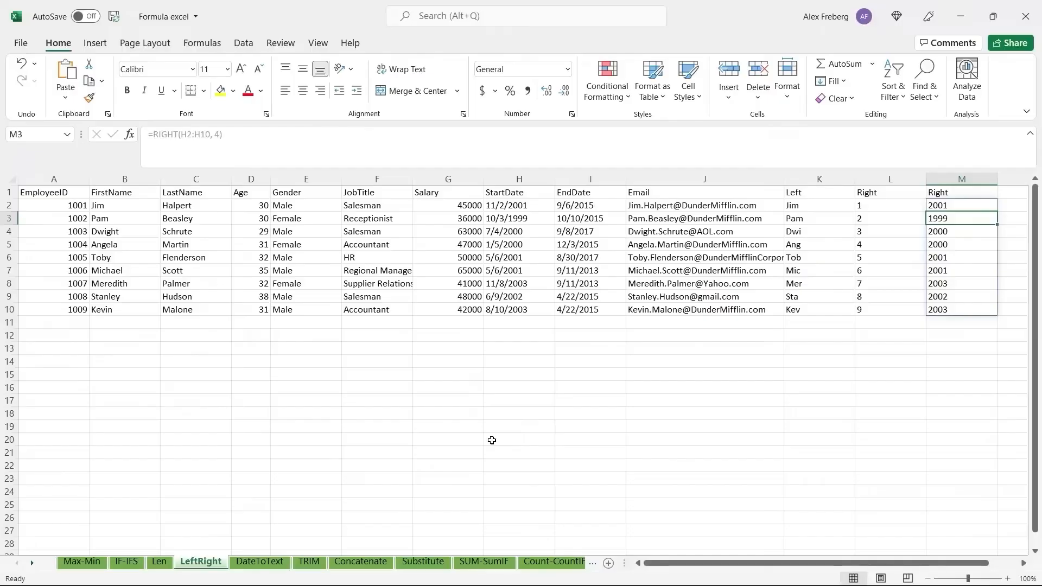
- Compare the number format of the StartDate and EndDate cells on the DateToText sheet with those on the LeftRight sheet
click(261, 562)
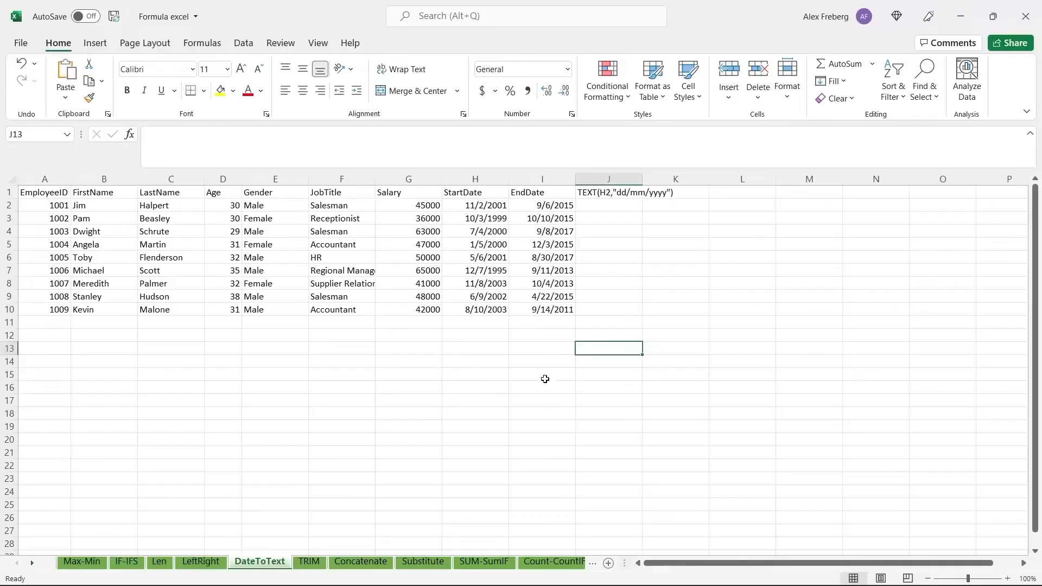
click(458, 253)
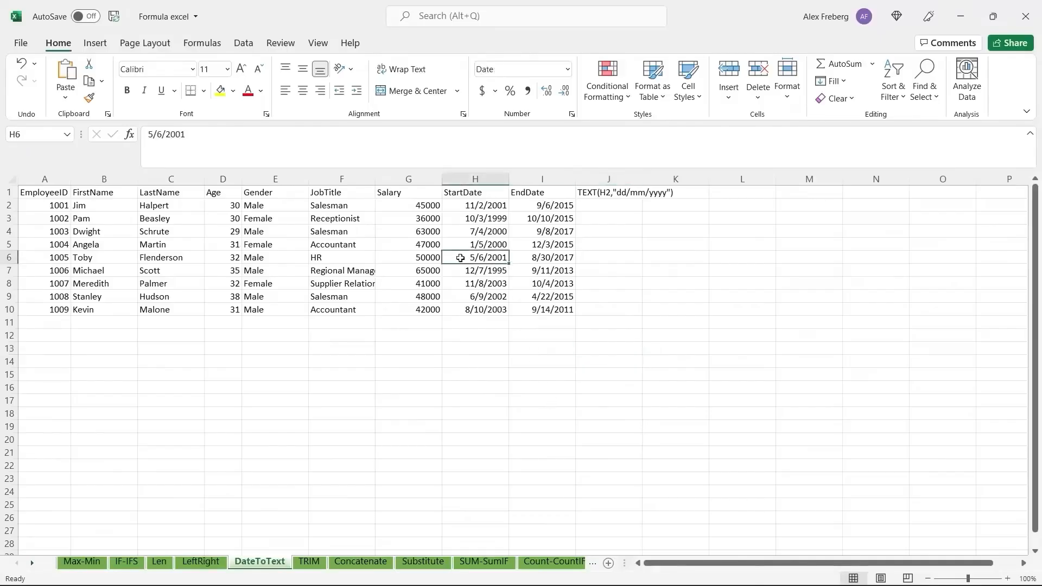
click(201, 561)
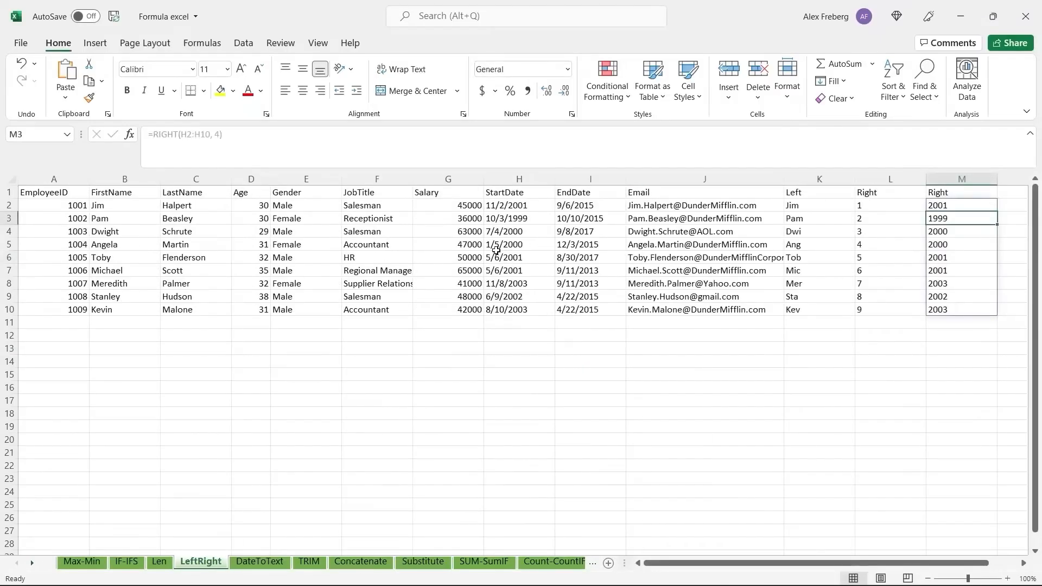
click(495, 249)
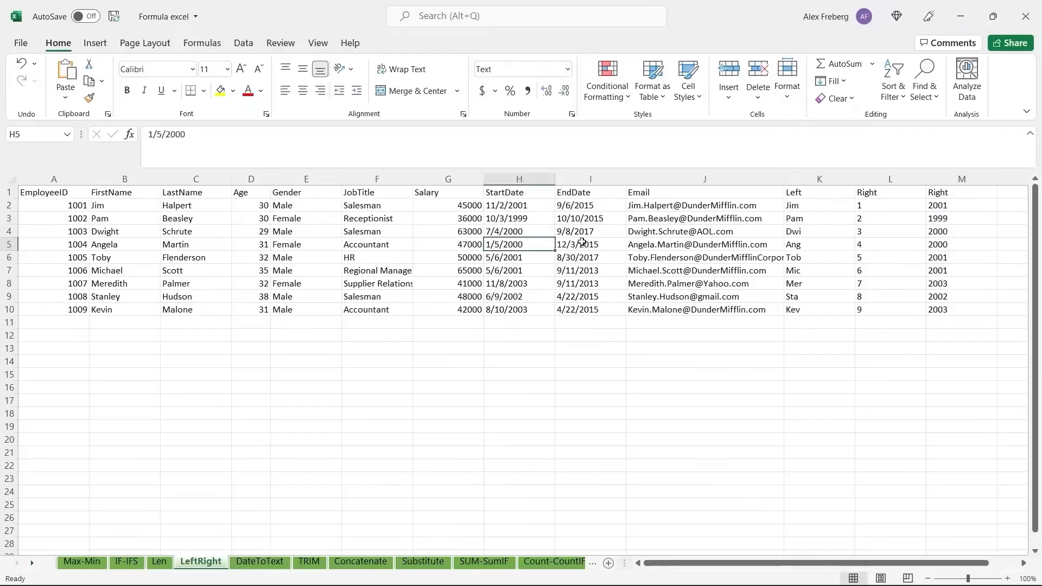
click(582, 242)
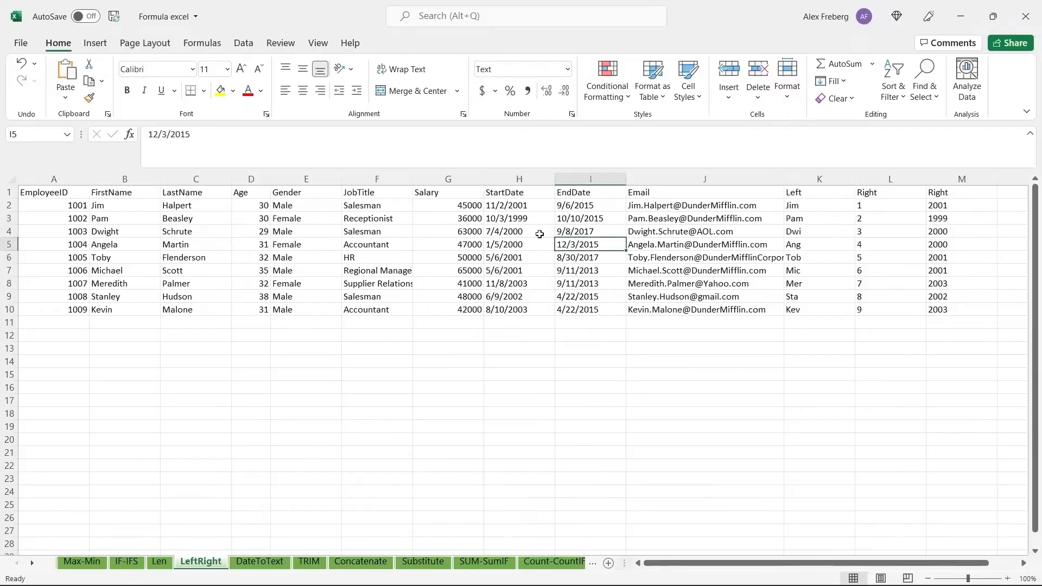
click(539, 234)
click(582, 232)
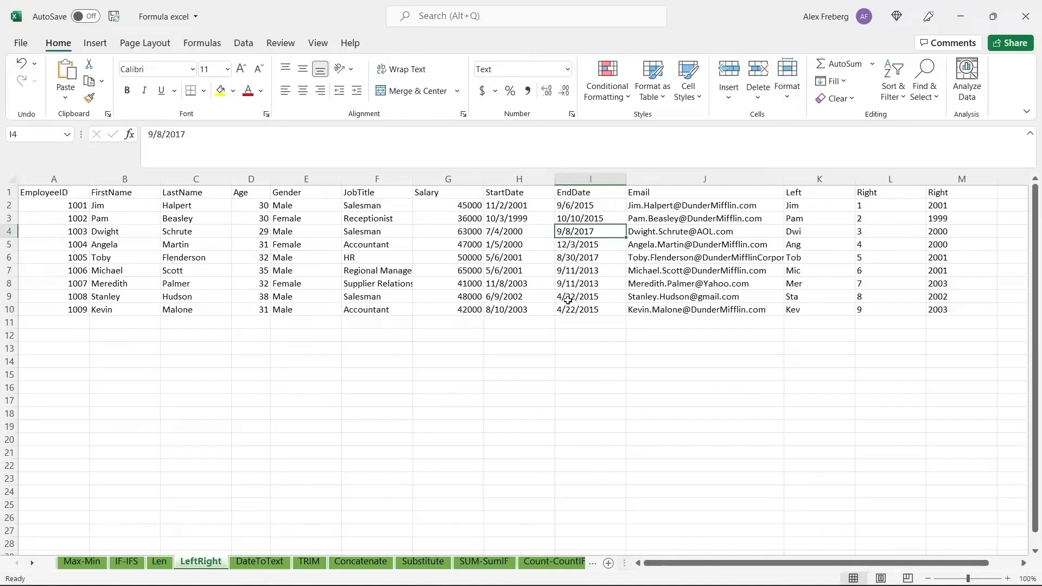
click(540, 243)
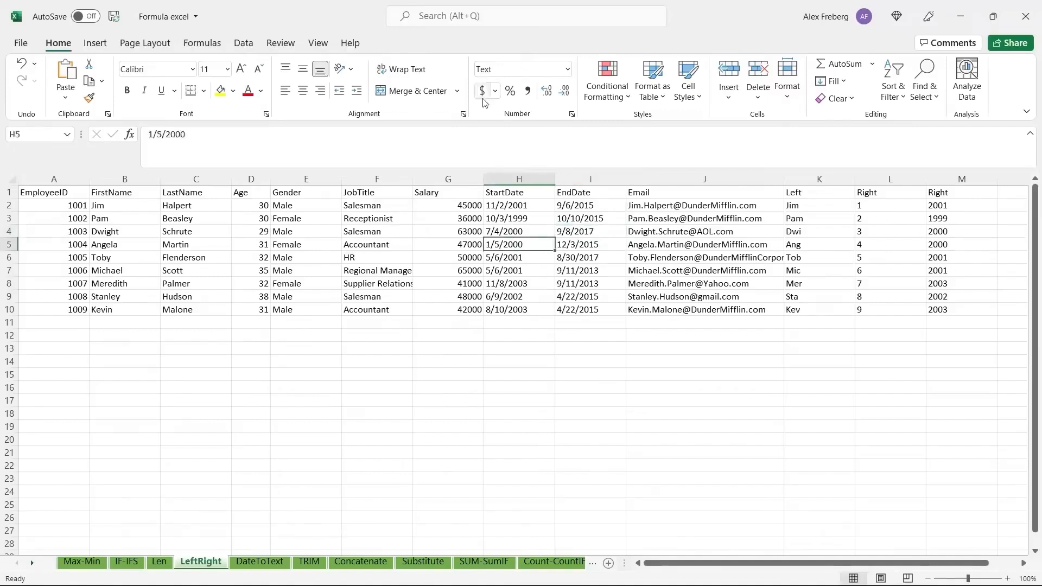
- On the DateToText sheet, enter =RIGHT(I2:I10,4) in J2 to take the last four characters of each end date
click(272, 565)
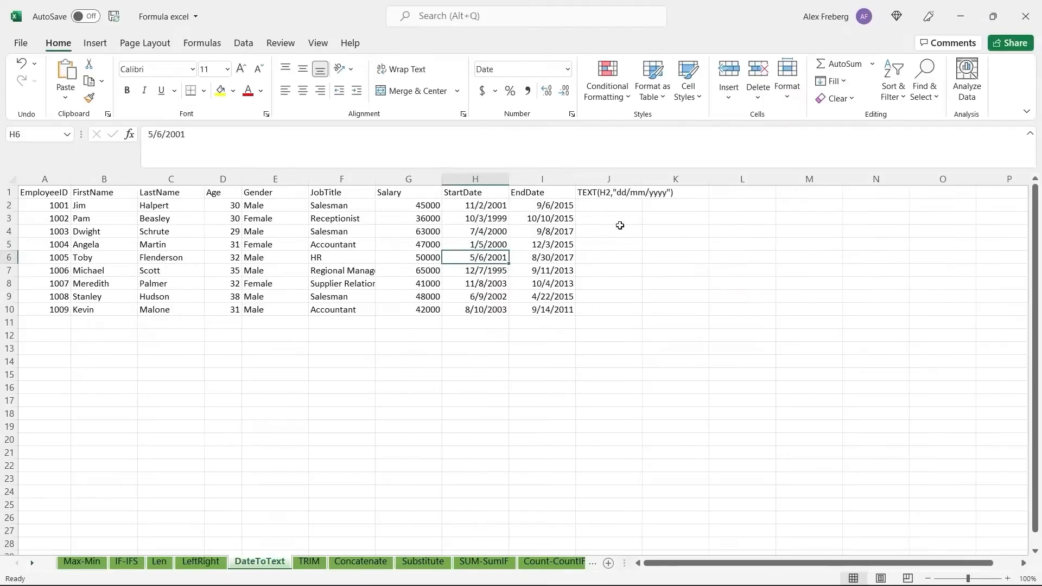
click(601, 208)
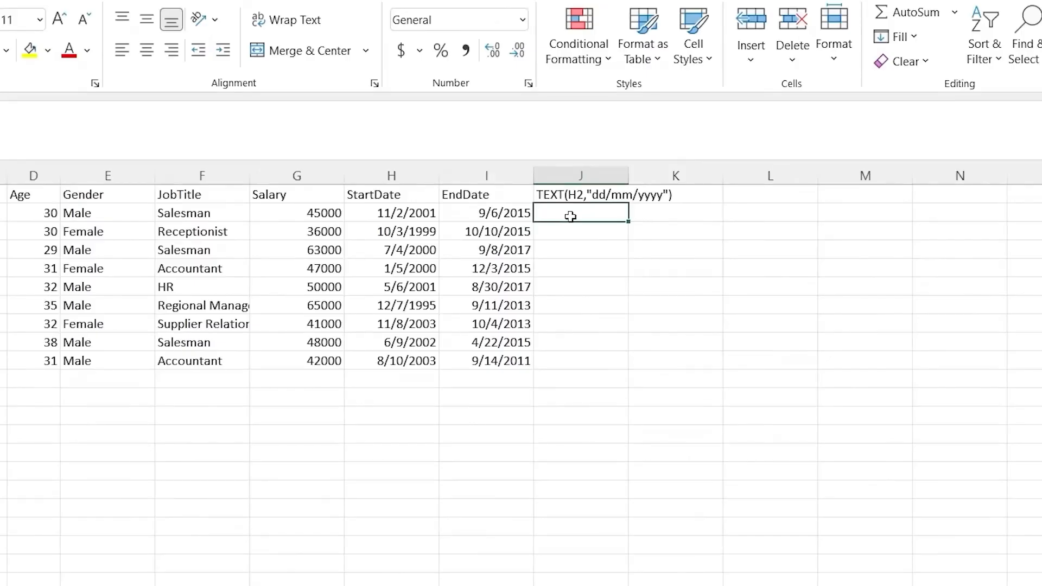
text(=RIGHT()
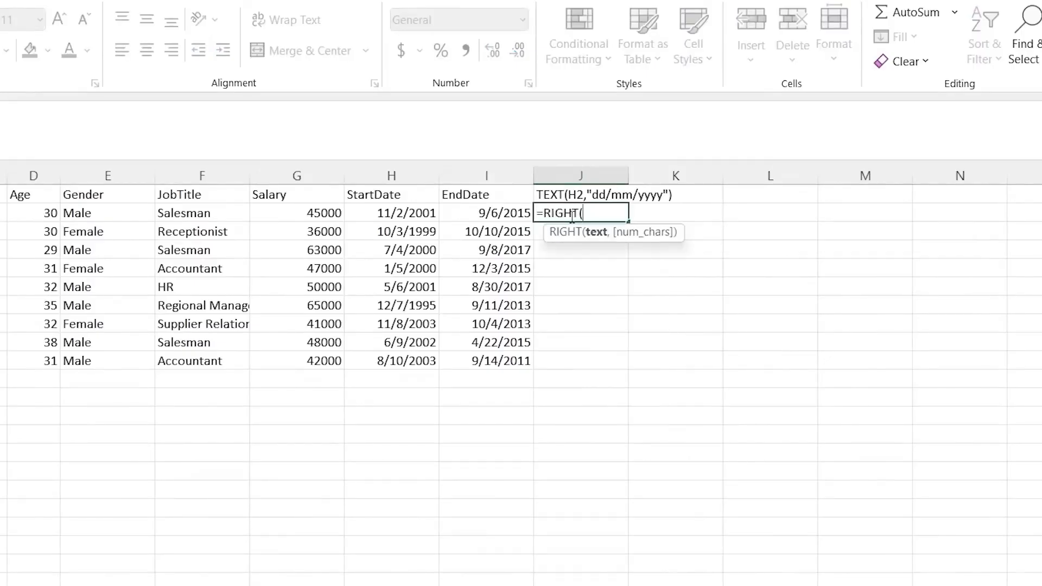
click(505, 215)
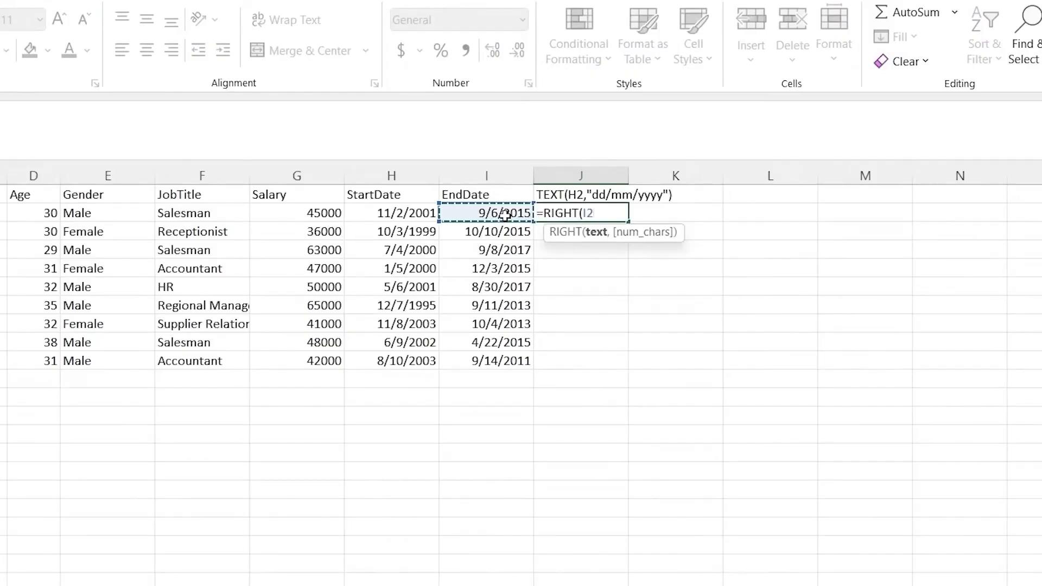
shift+click(488, 362)
text(,4)
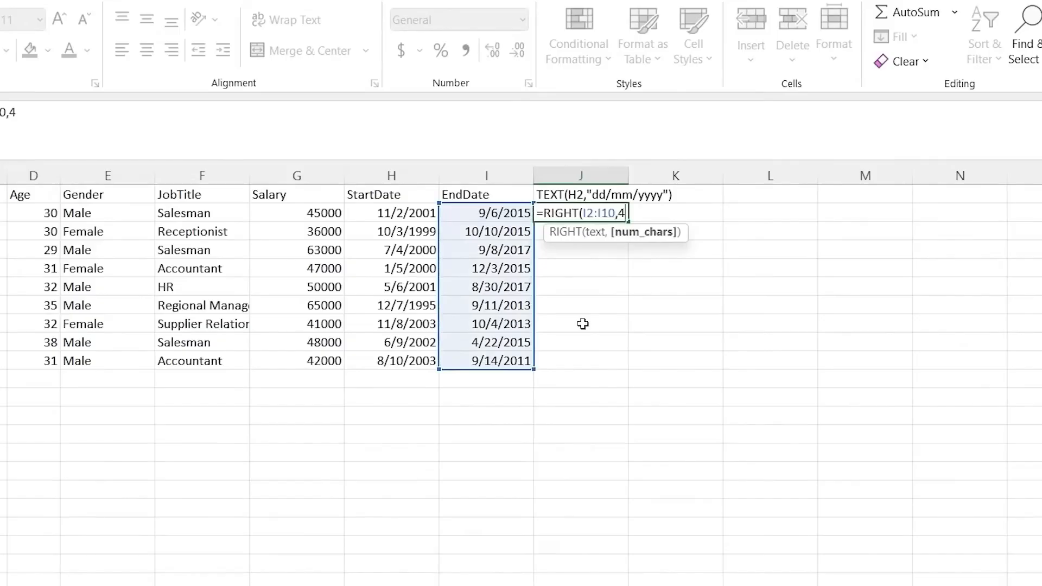
text())
key(Return)
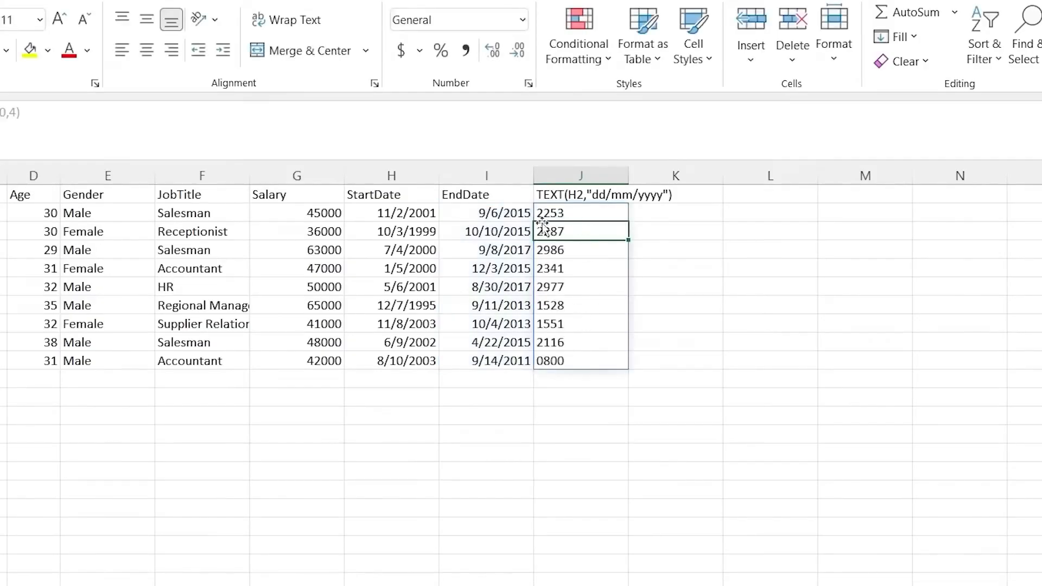
- Check the content and number format of the EndDate cells I2, I3 and I5
double_click(503, 213)
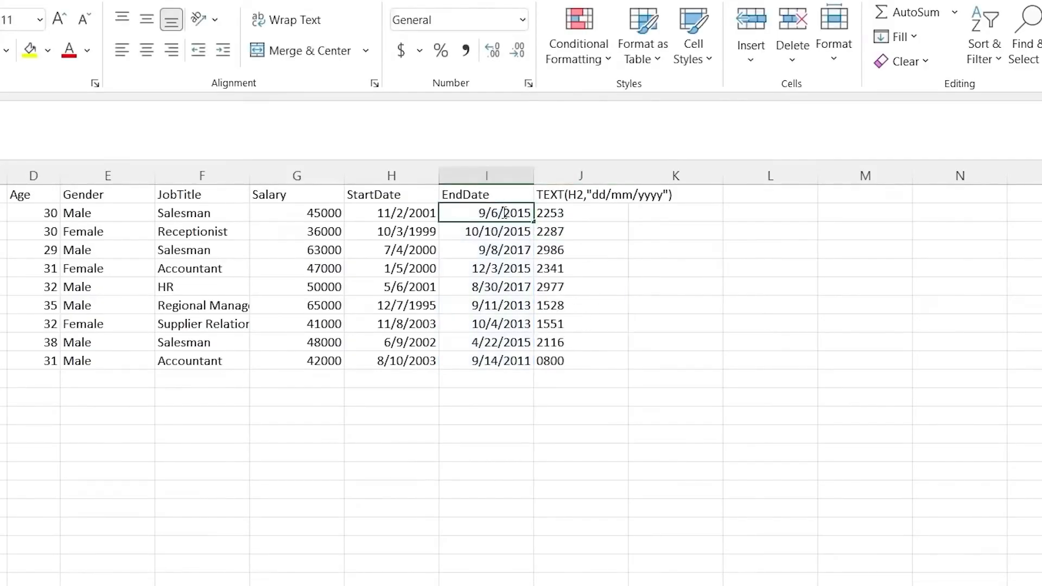
click(494, 266)
click(496, 230)
click(500, 214)
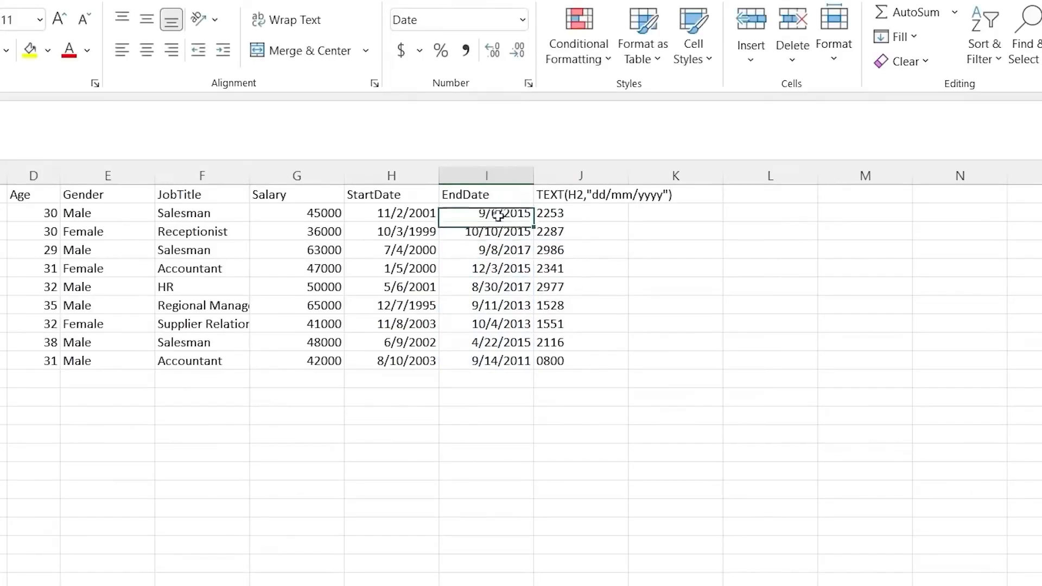
- Set the number format of H2:I10 to General and compare the digits in I2 with the RIGHT result in J2
drag(398, 217, 472, 361)
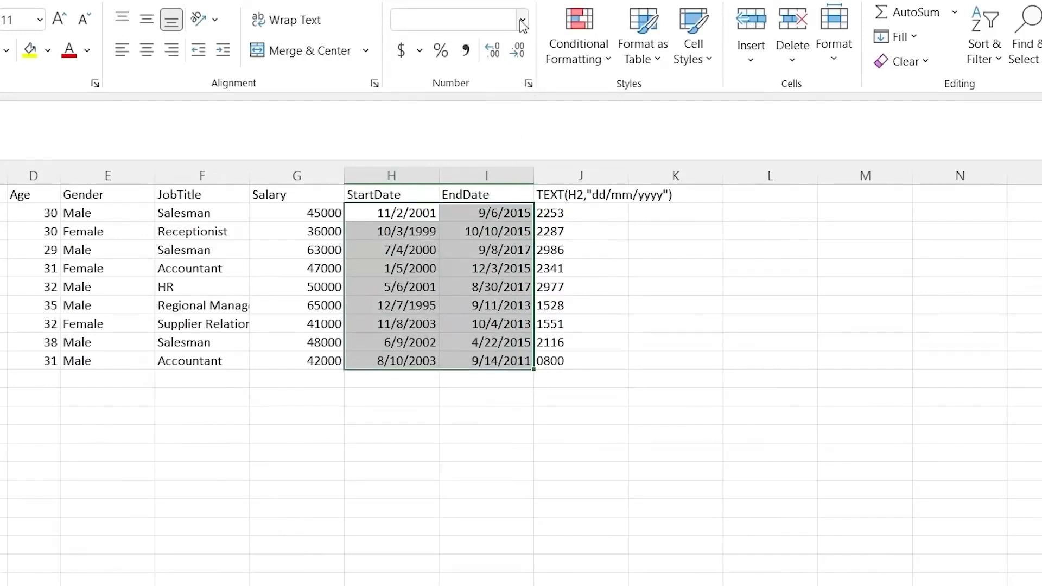
click(523, 20)
click(478, 55)
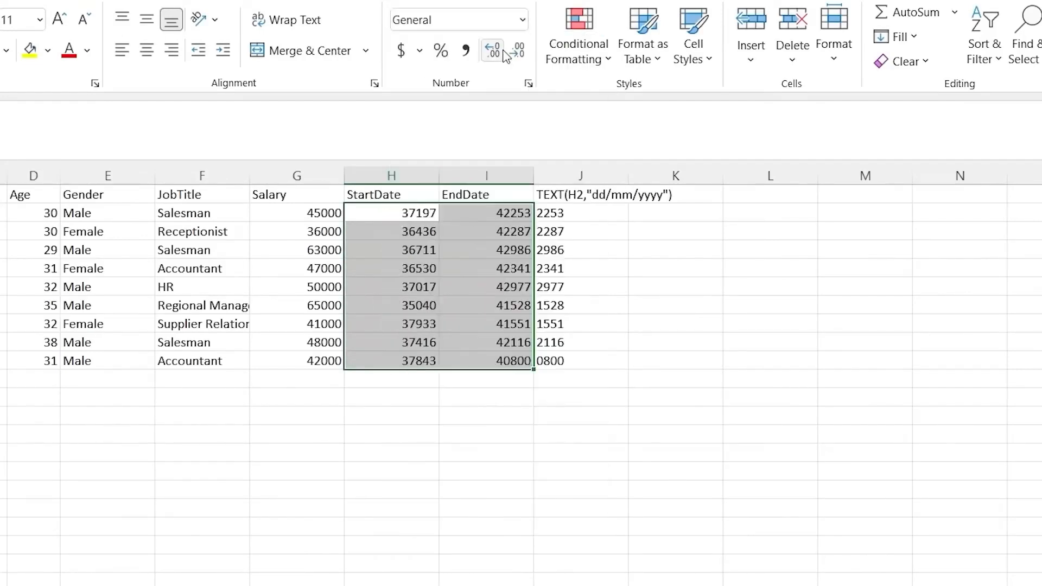
click(579, 220)
click(502, 214)
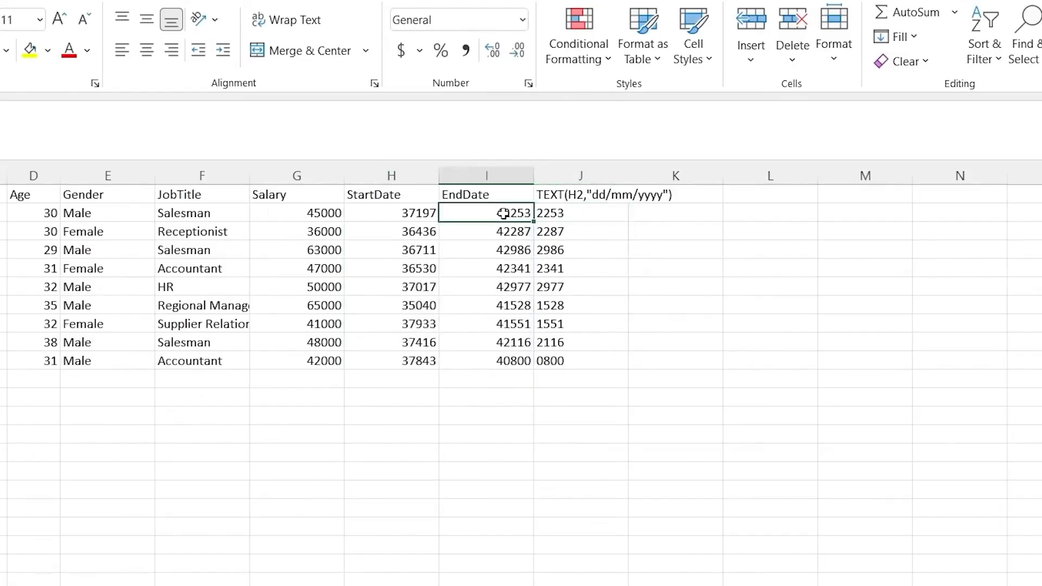
double_click(503, 213)
double_click(488, 215)
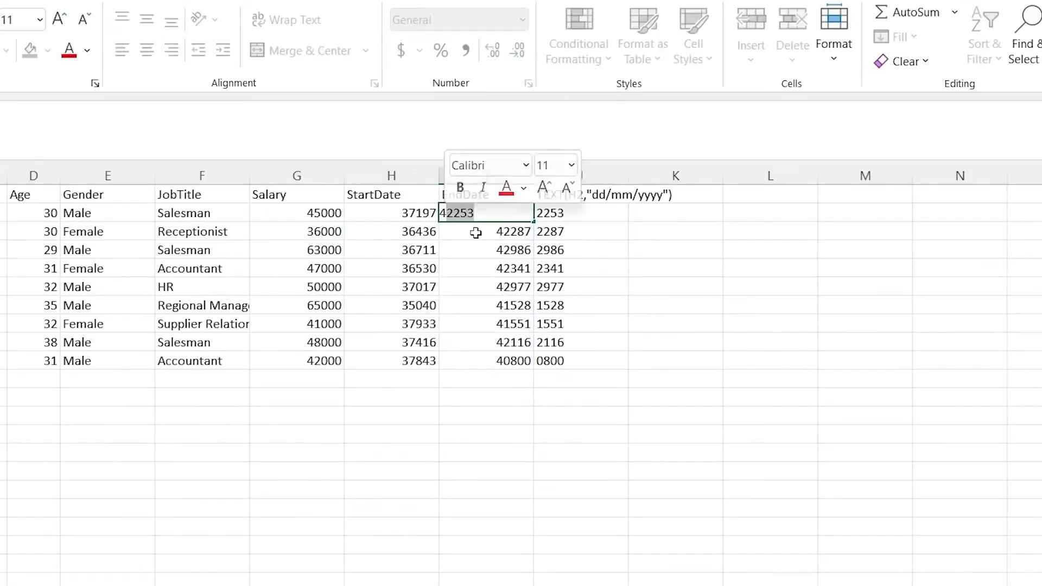
key(Return)
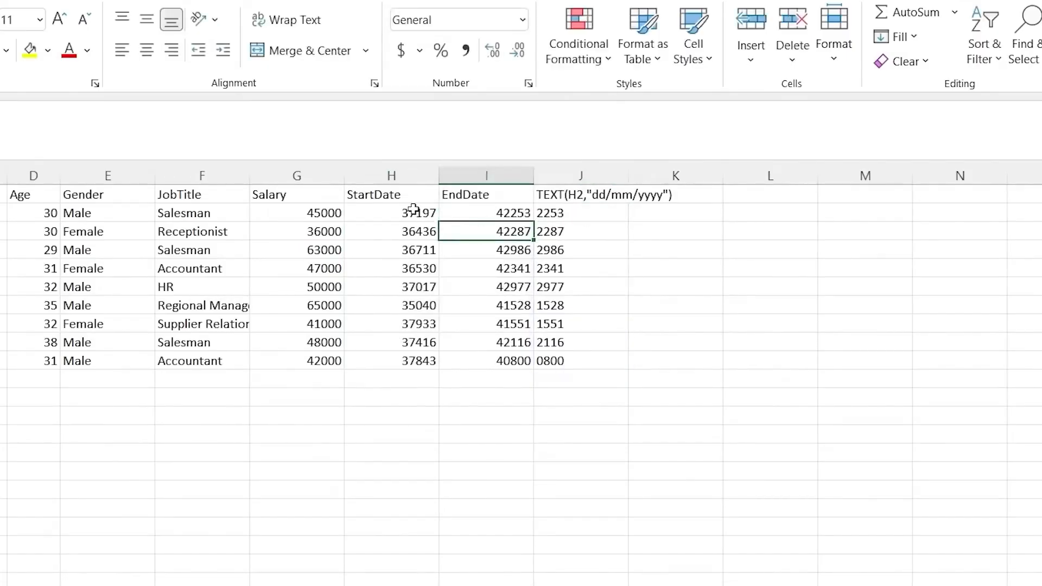
key(Up)
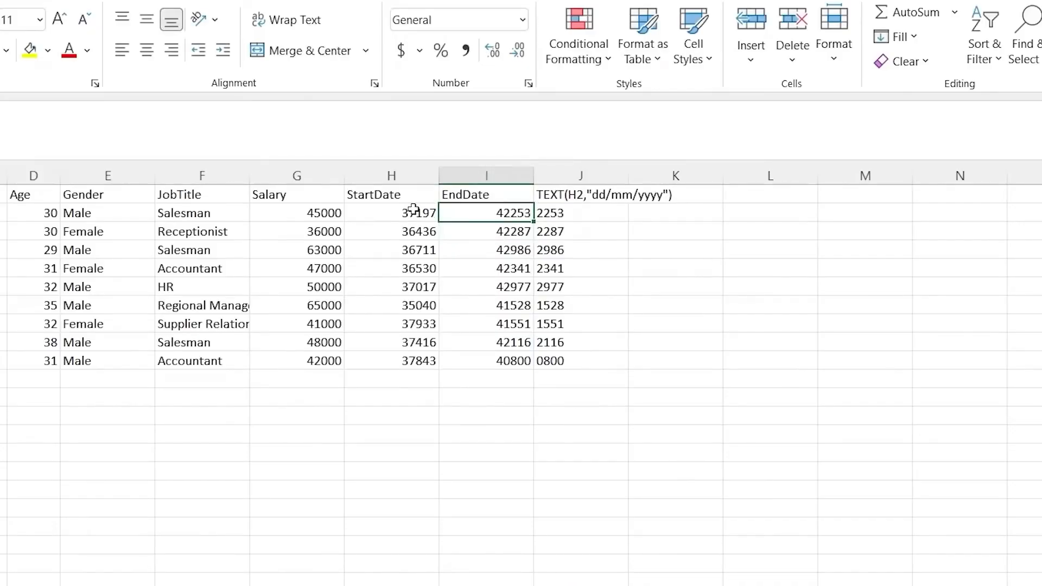
- Undo the General number format on H2:I10 and review the RIGHT formula in J2
key(ctrl+z)
click(646, 244)
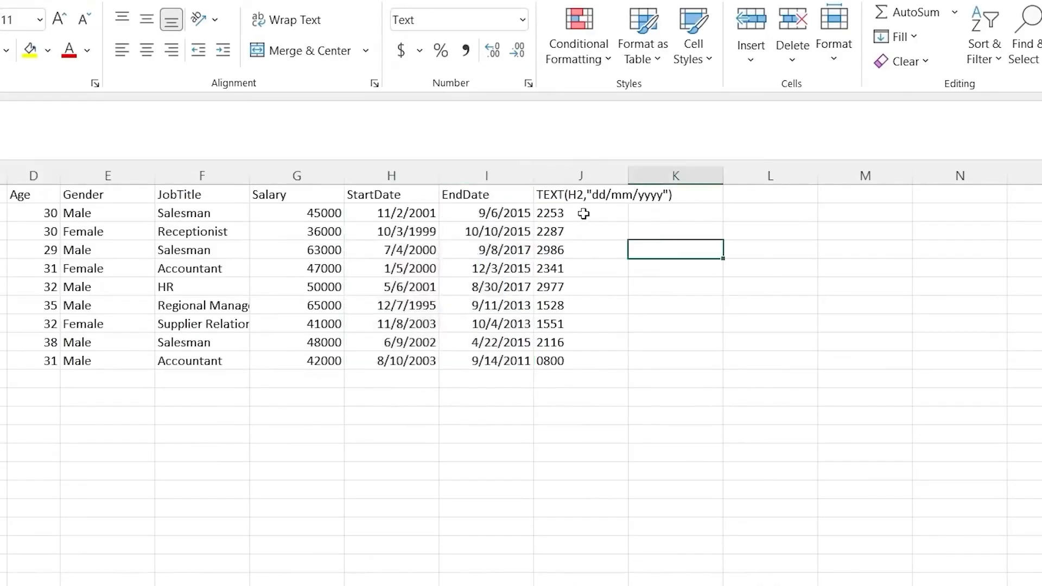
click(584, 214)
key(ctrl+shift+Down)
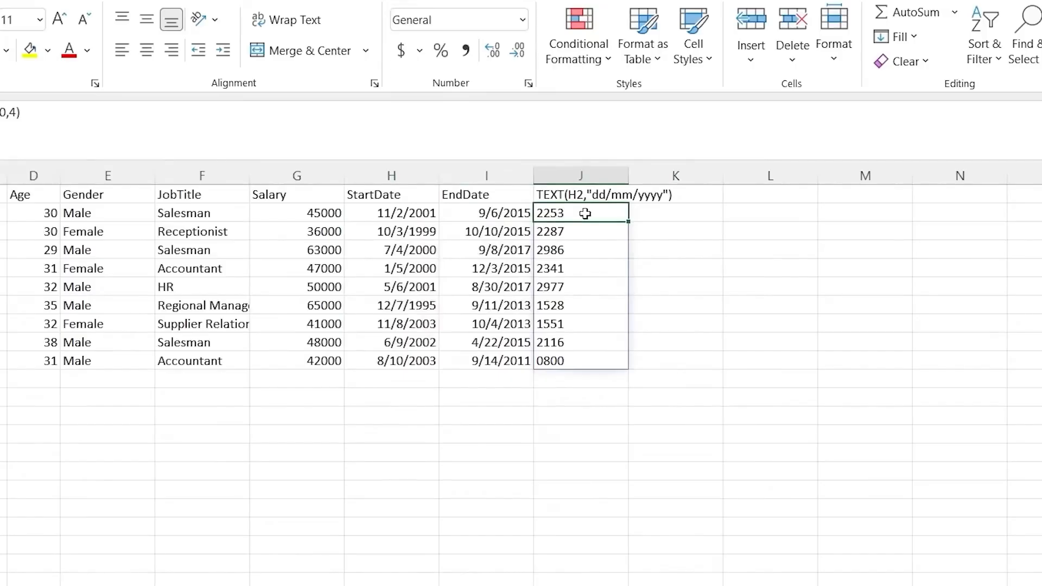
- Enter 11/2/2001 in H12 below the StartDate column and check the cell's number format
click(386, 396)
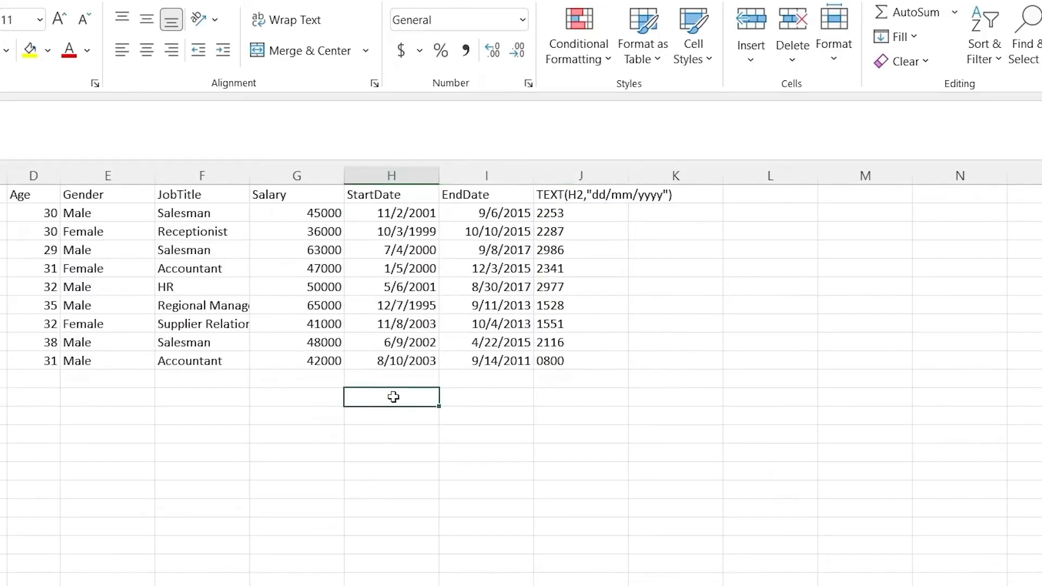
double_click(393, 397)
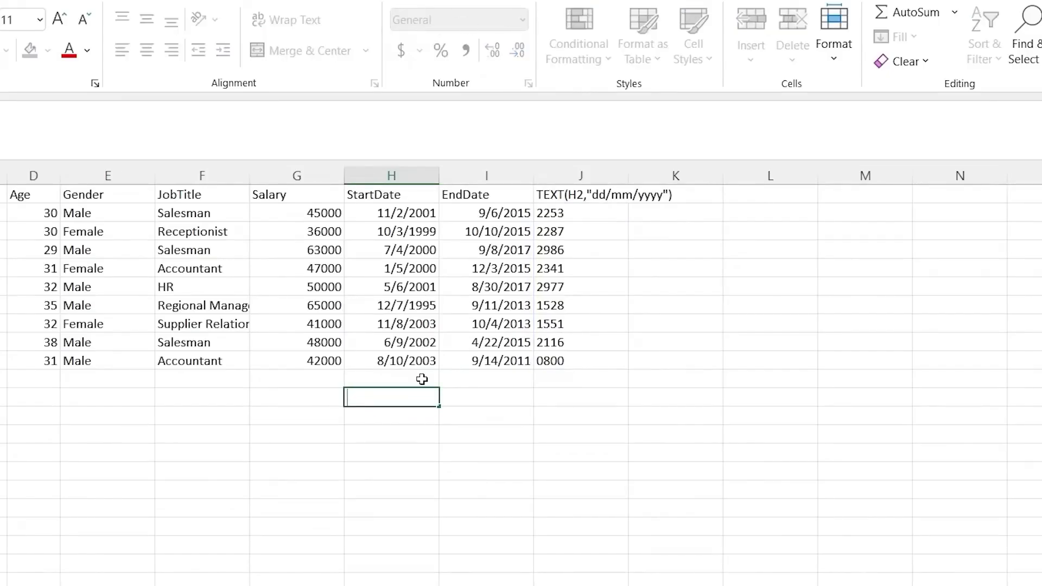
text(11/2/2001)
key(Return)
click(414, 399)
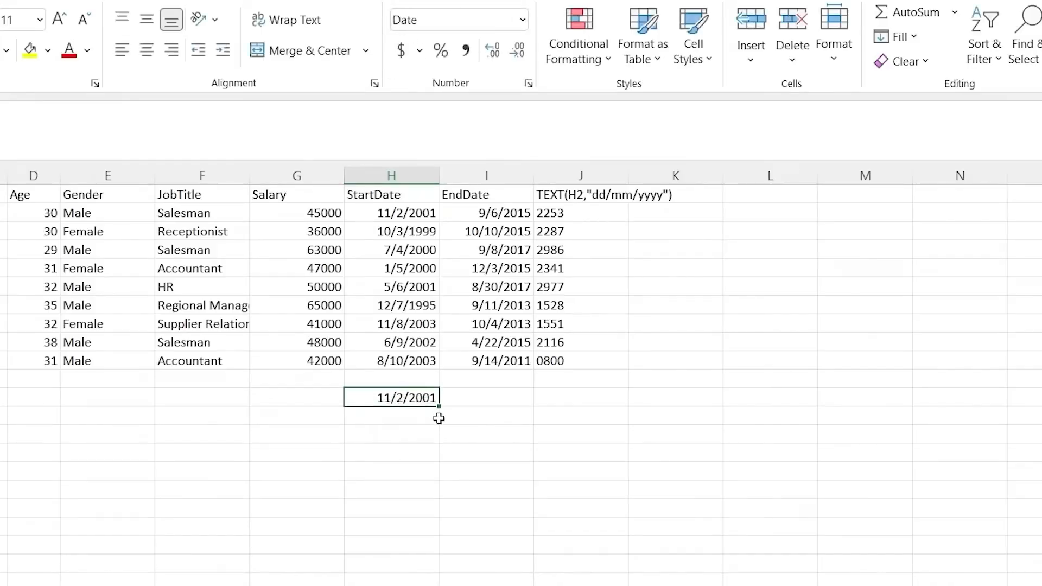
click(410, 419)
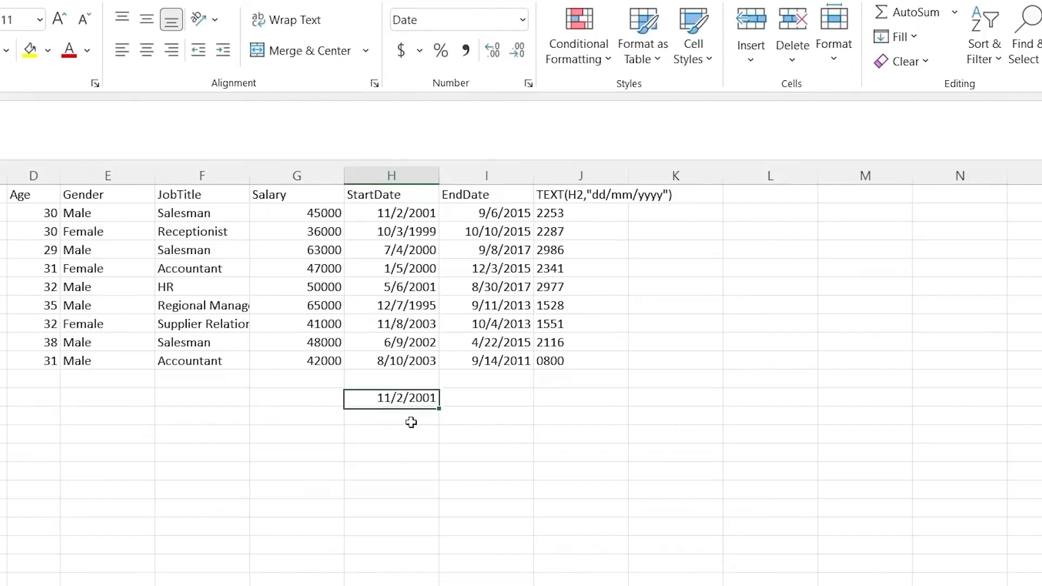
- Format H13 as Text, enter 11/2/2001 in it, and compare it with the date-formatted cell H12
click(523, 22)
scroll(482, 264, down, 1)
click(479, 488)
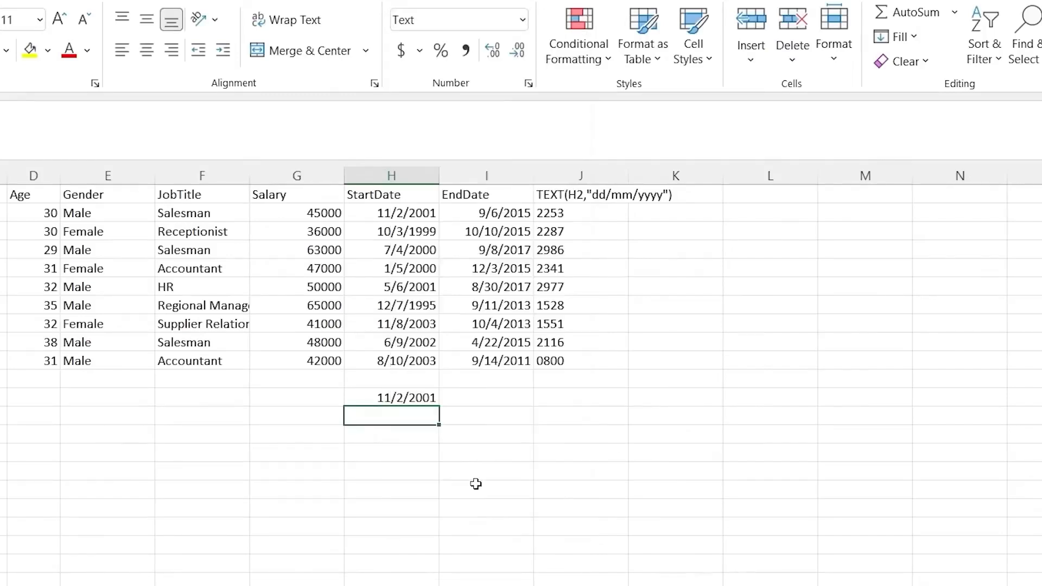
double_click(395, 415)
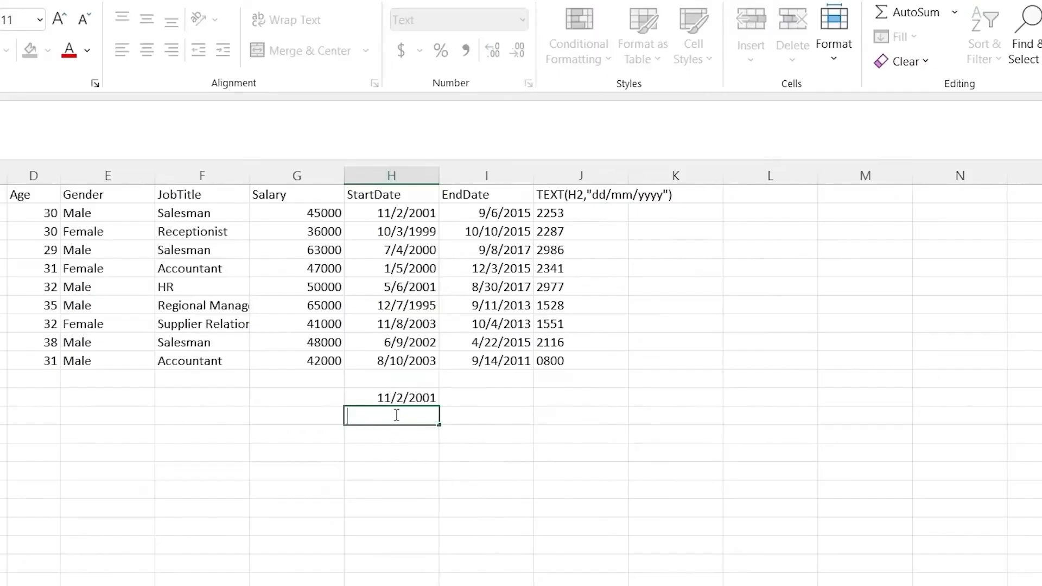
text(11/2/2001)
key(Return)
click(395, 415)
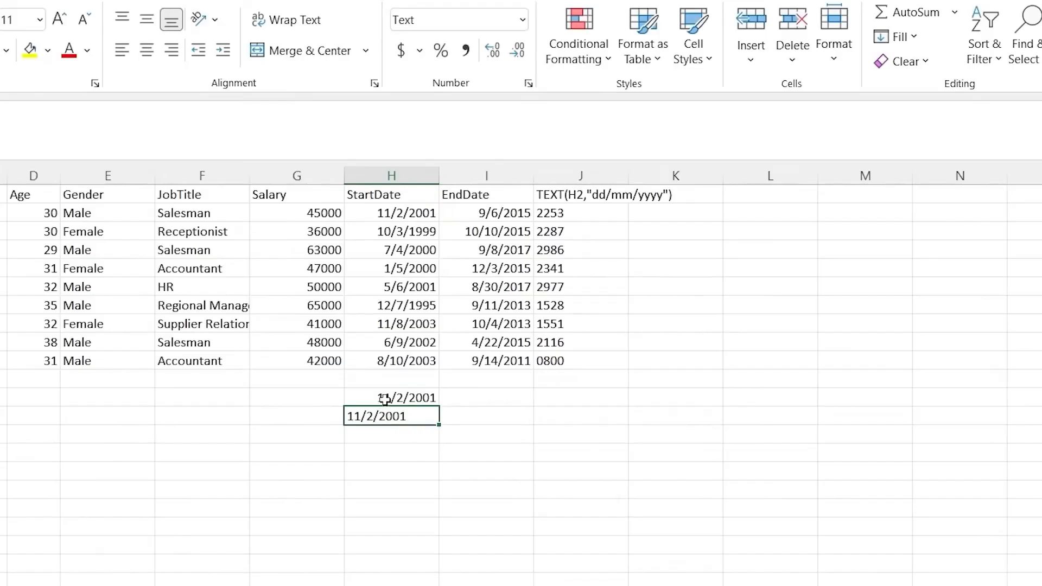
drag(386, 398, 386, 416)
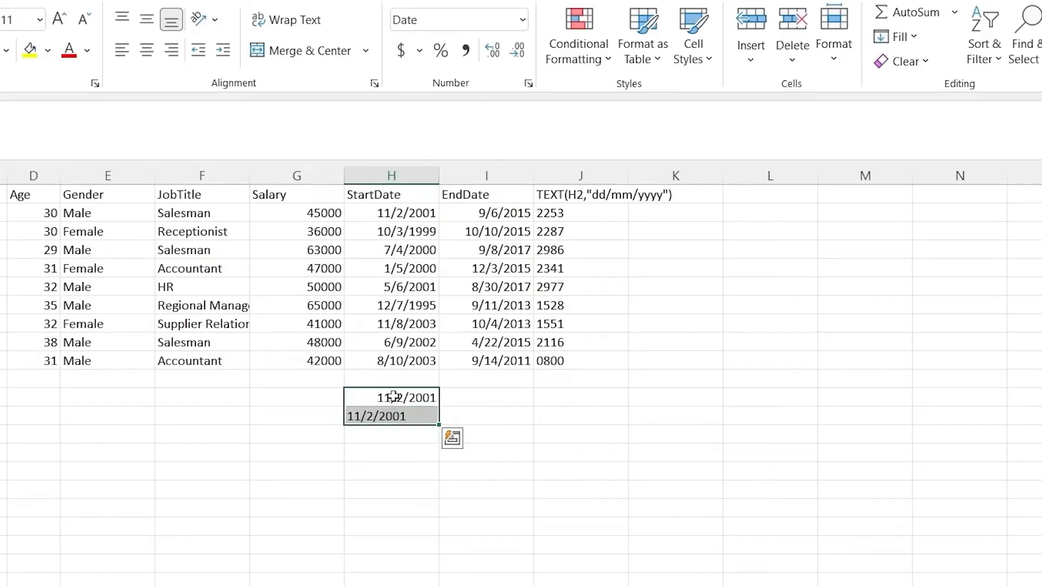
click(389, 398)
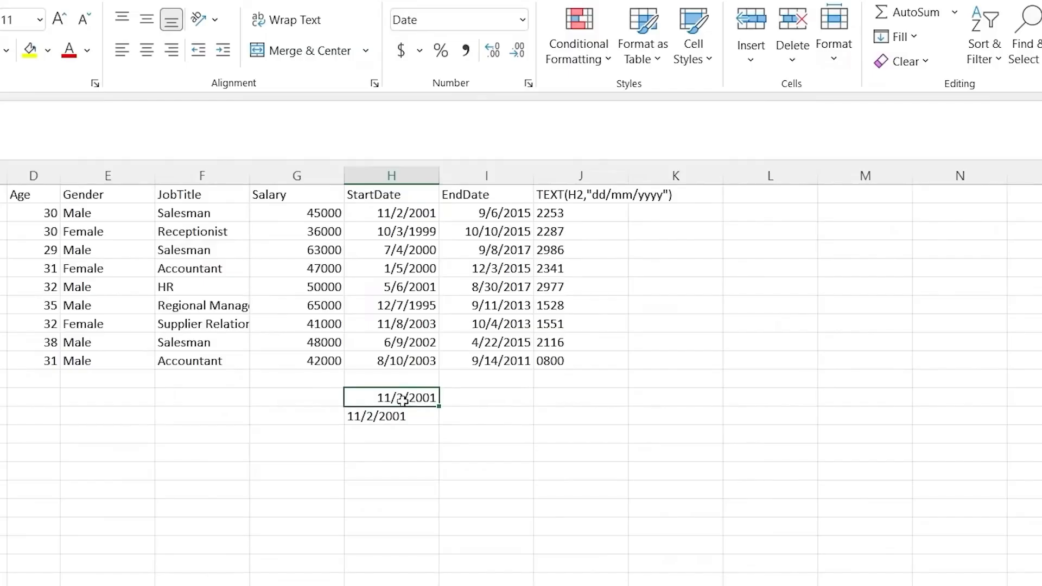
click(383, 417)
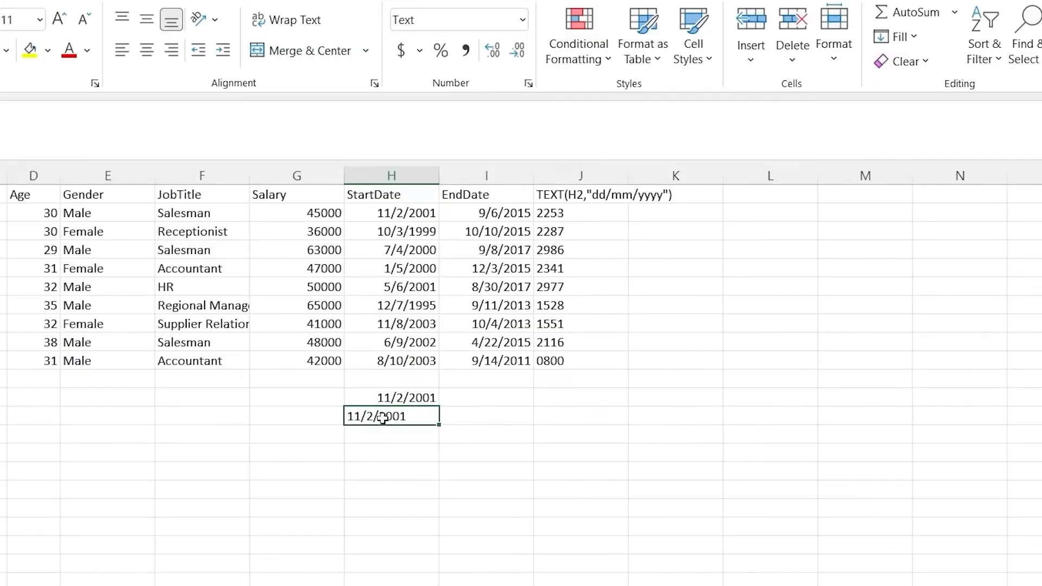
- Clear the two test dates from H12 and H13 below the StartDate column
drag(421, 395, 417, 438)
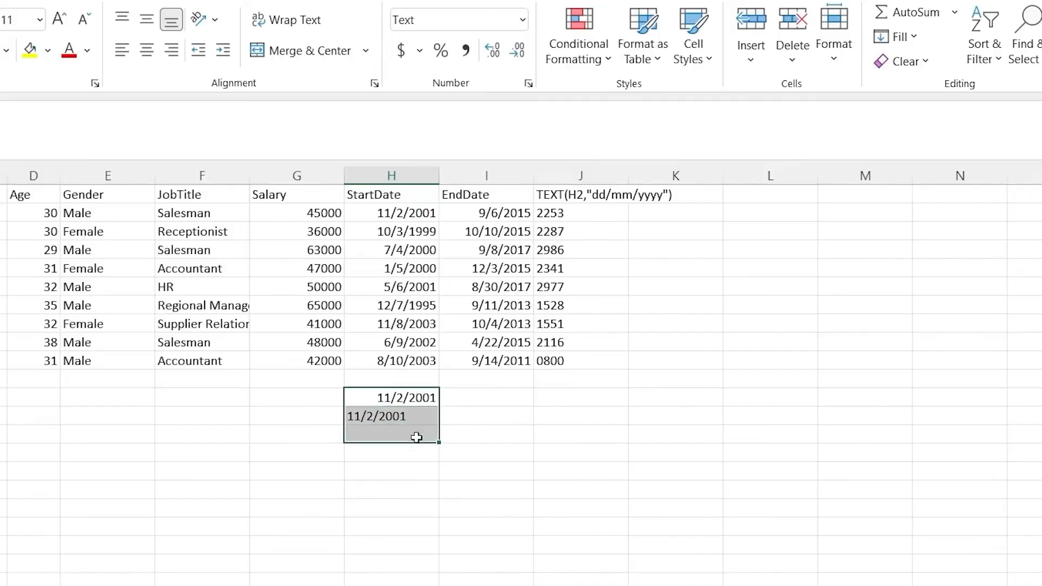
key(BackSpace)
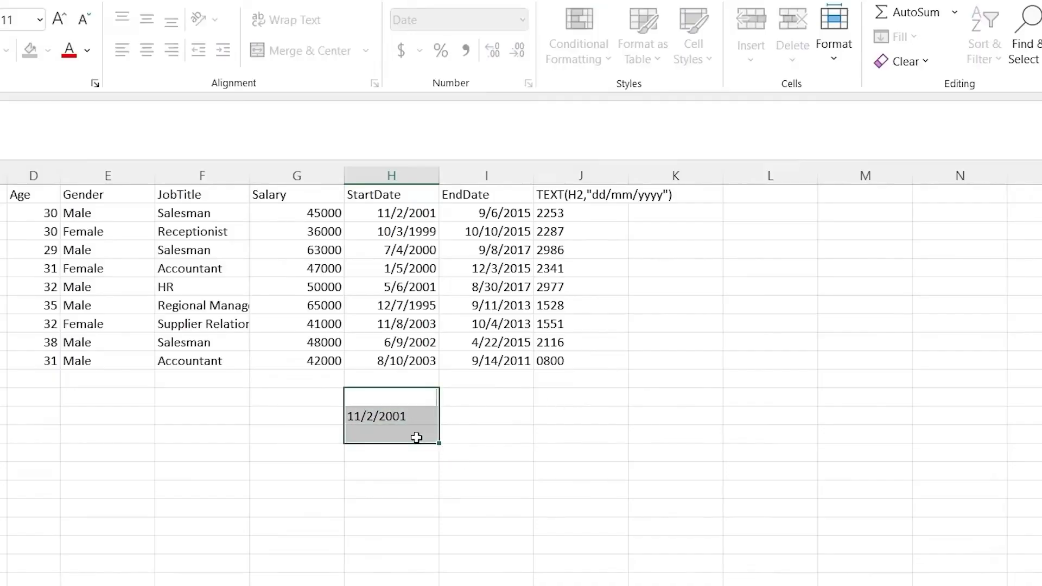
click(407, 418)
key(Delete)
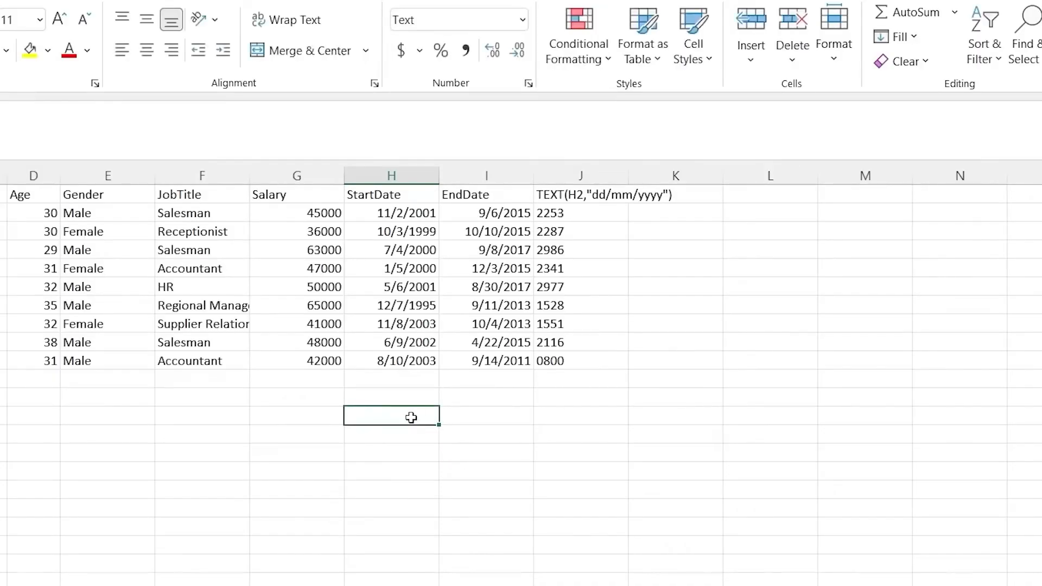
click(459, 415)
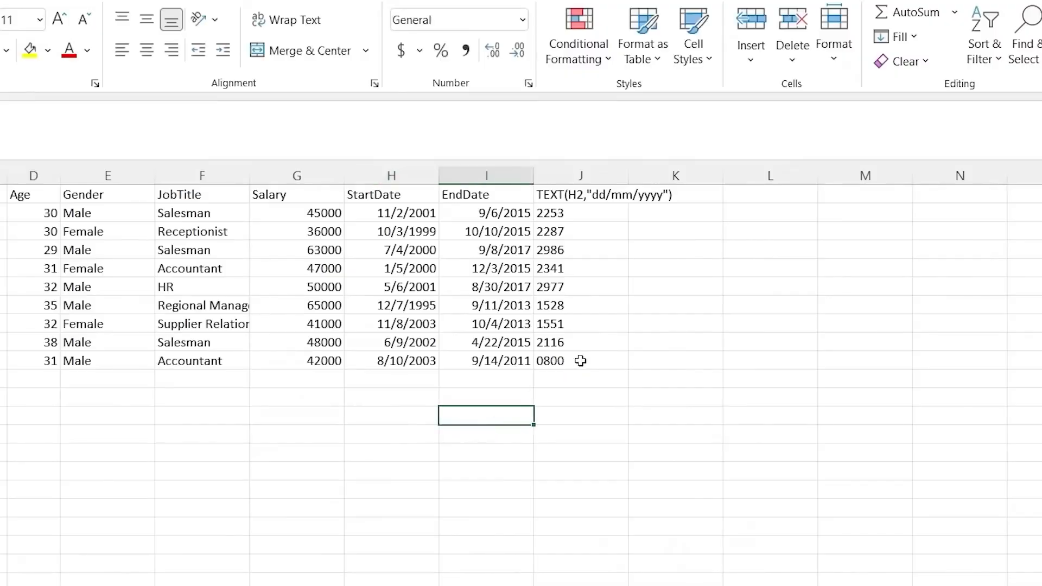
- Clear the spilled RIGHT formula from J2 so that column J is free below its header
click(586, 214)
key(ctrl+shift+Down)
double_click(587, 214)
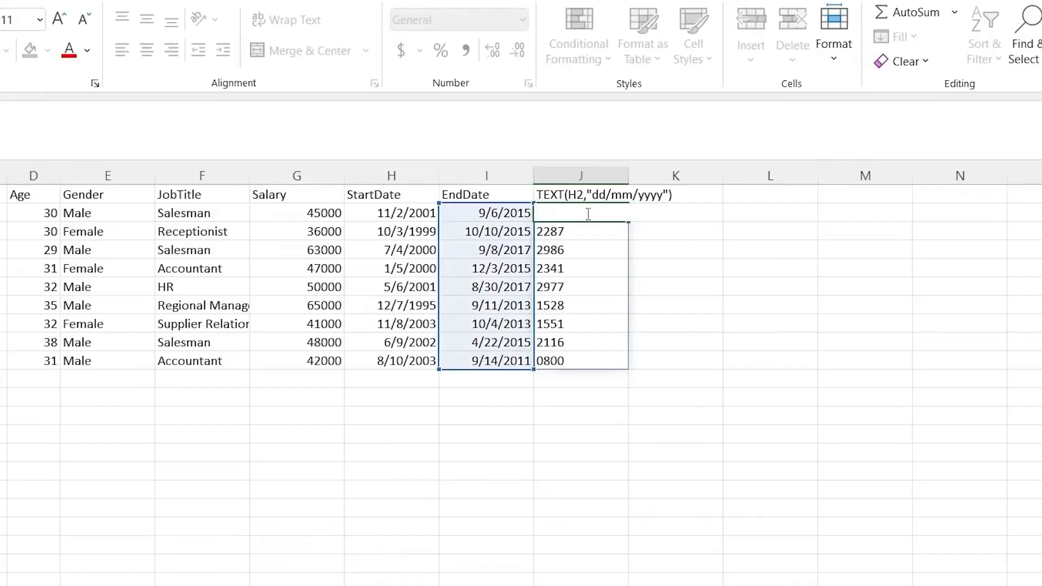
click(623, 346)
click(578, 228)
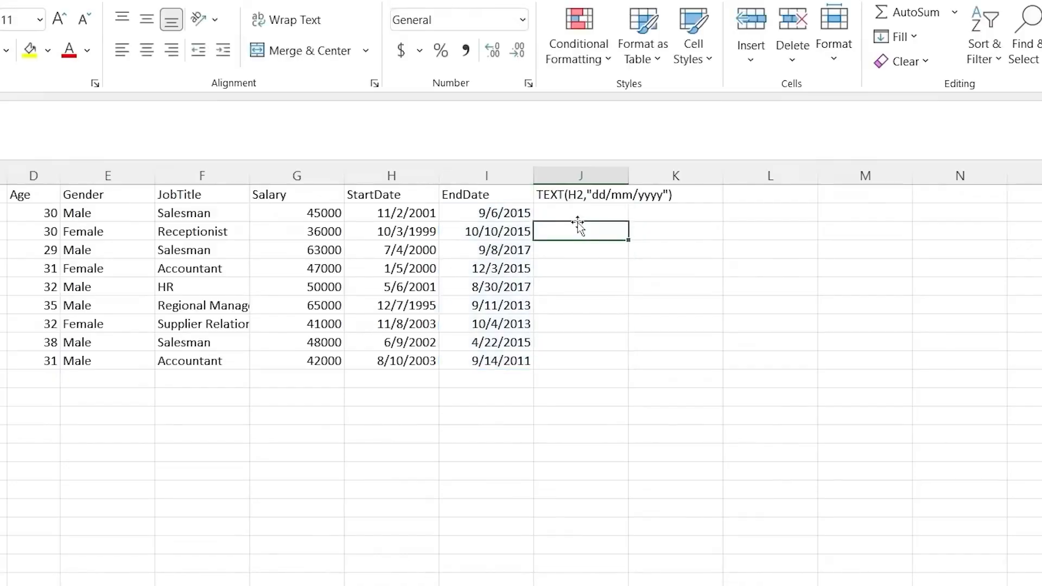
- Enter =TEXT(H2:H10, "dd/mm/yyyy") in J2 to convert all the StartDate values to text
click(578, 212)
text(=)
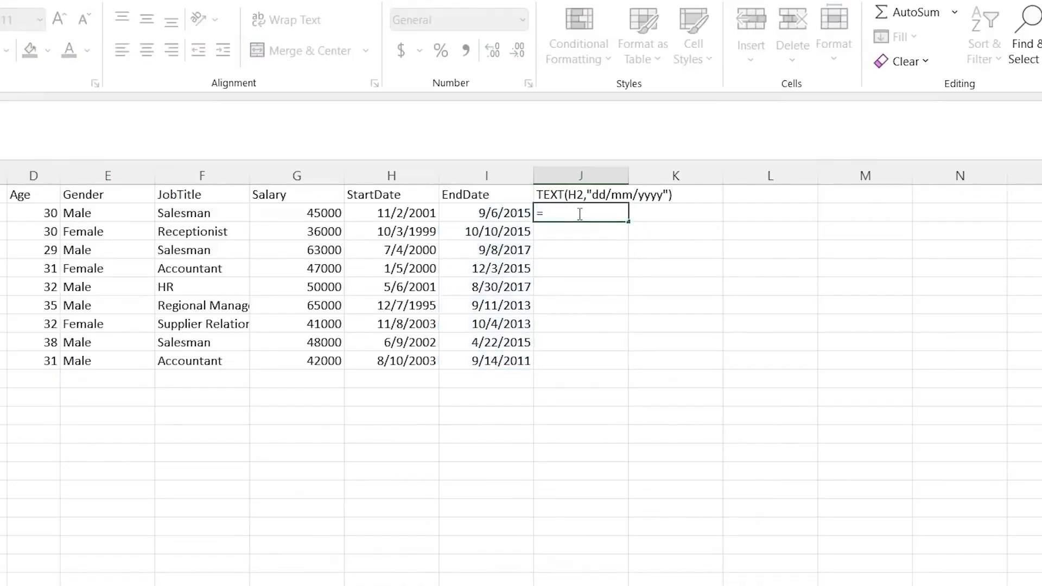
text(TEST)
key(BackSpace)
key(BackSpace)
text(XT)
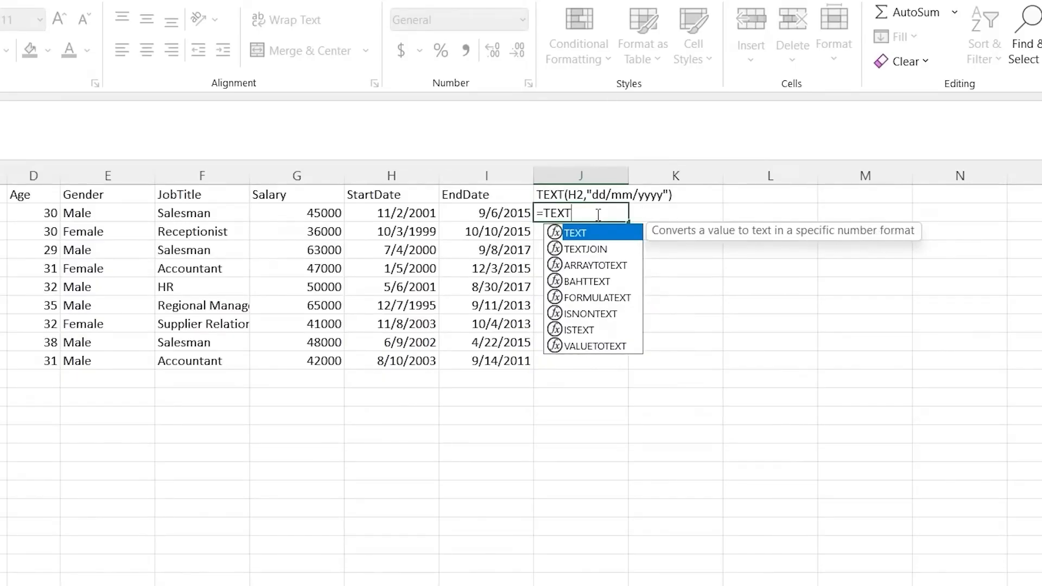
text(()
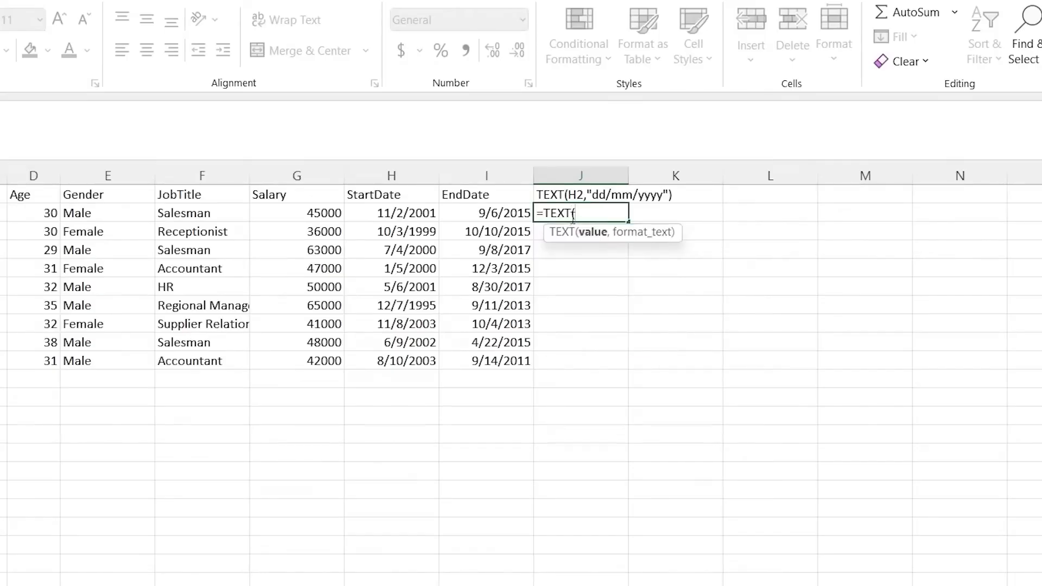
click(406, 215)
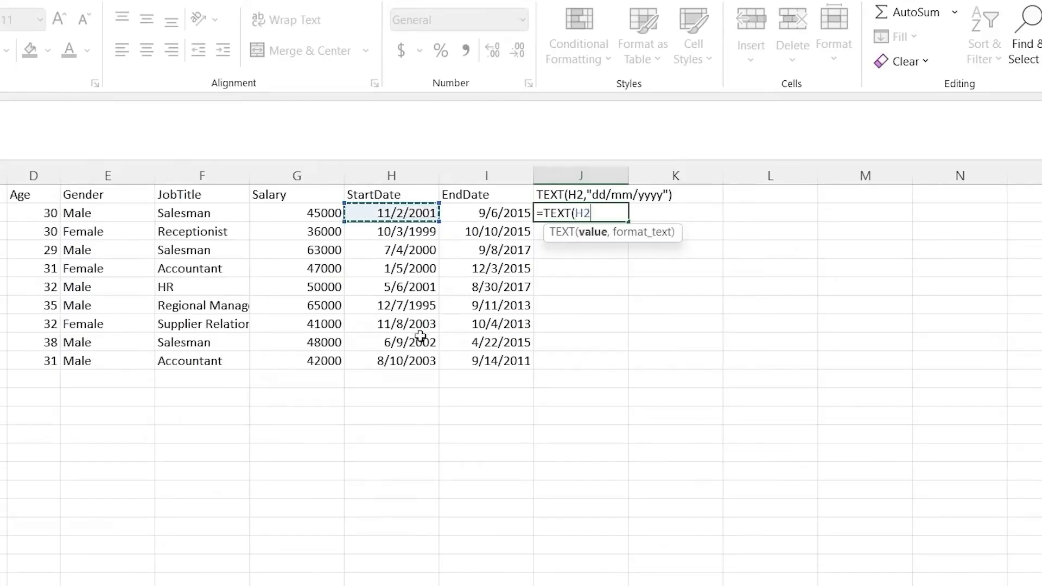
shift+click(420, 356)
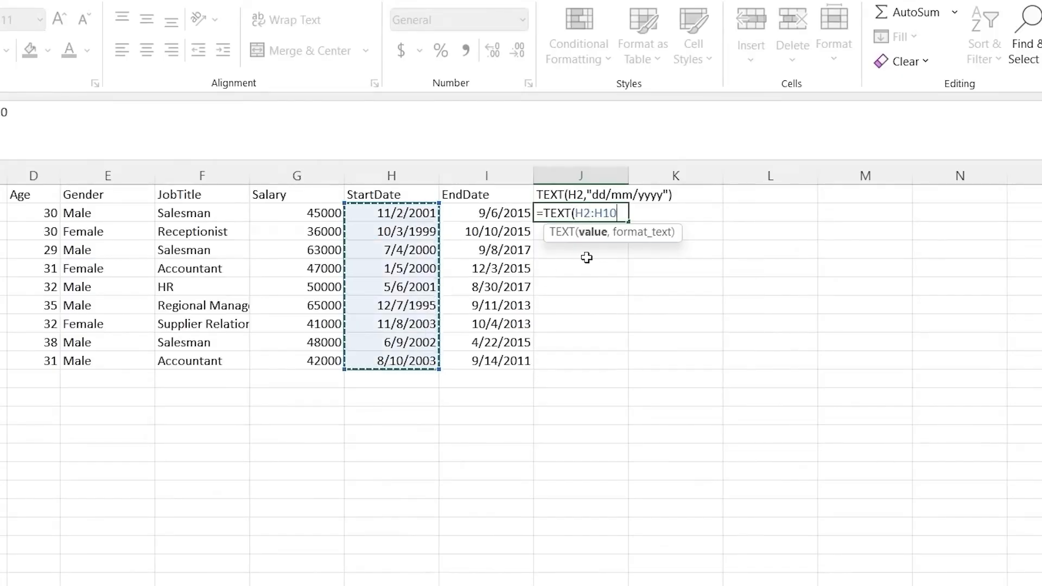
text(,)
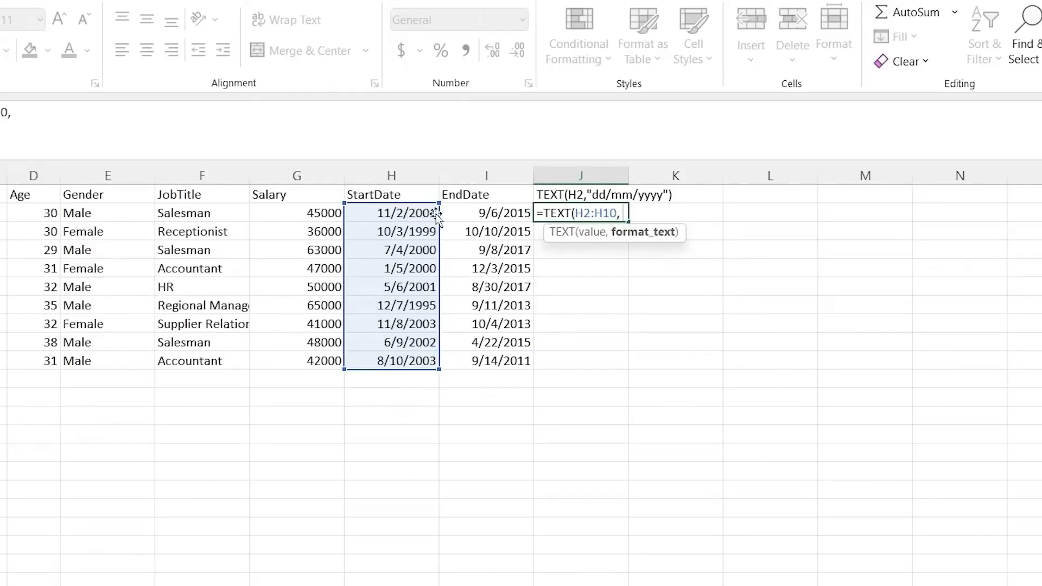
text("dd/)
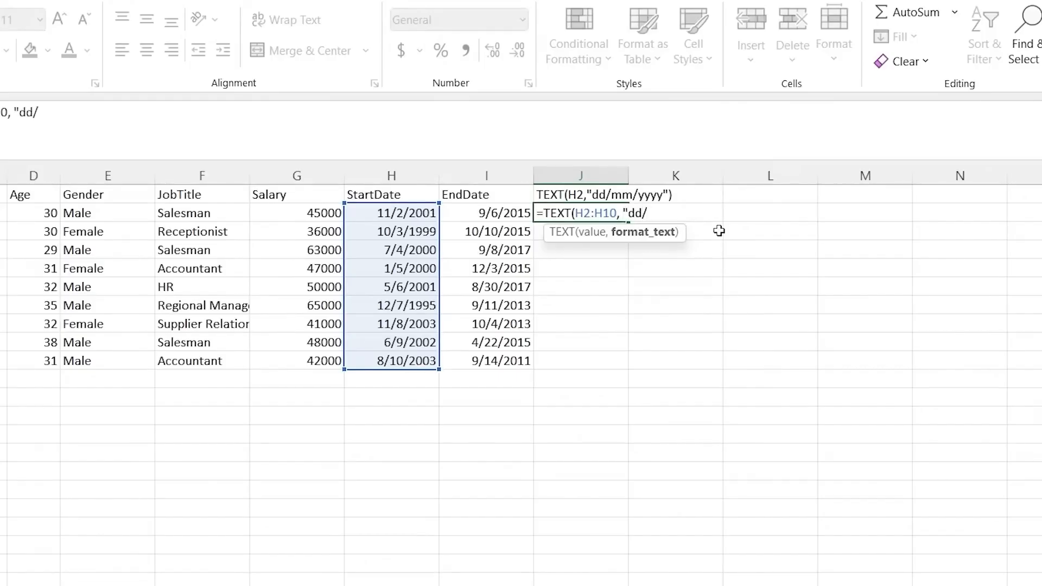
text(mm/yyyy)
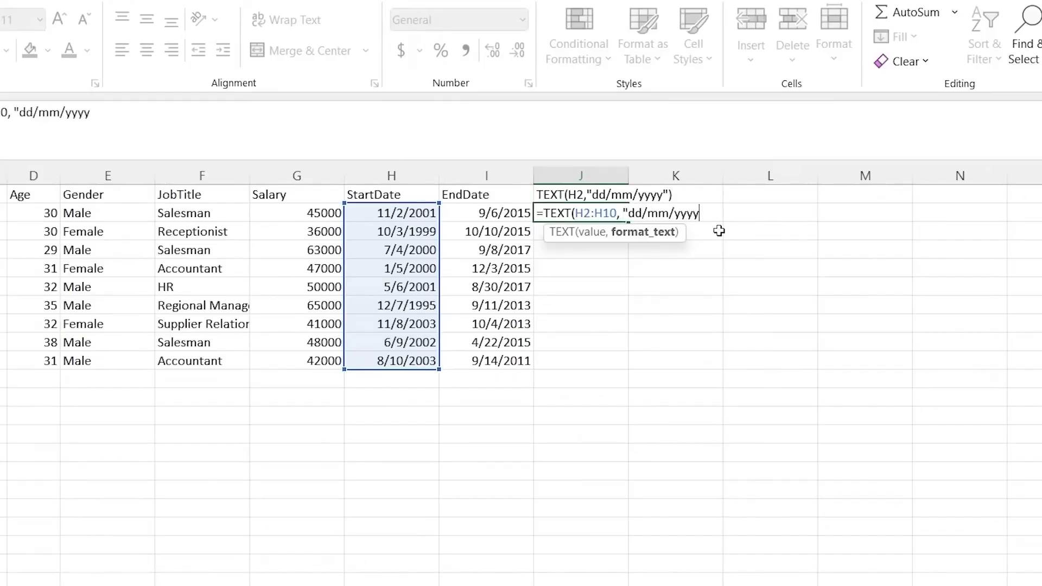
text("))
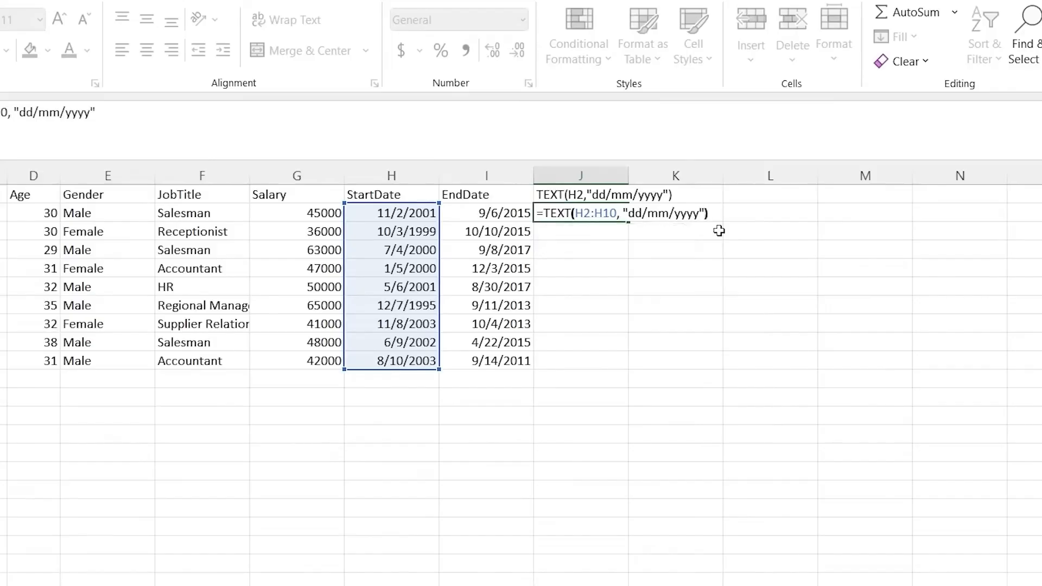
key(Return)
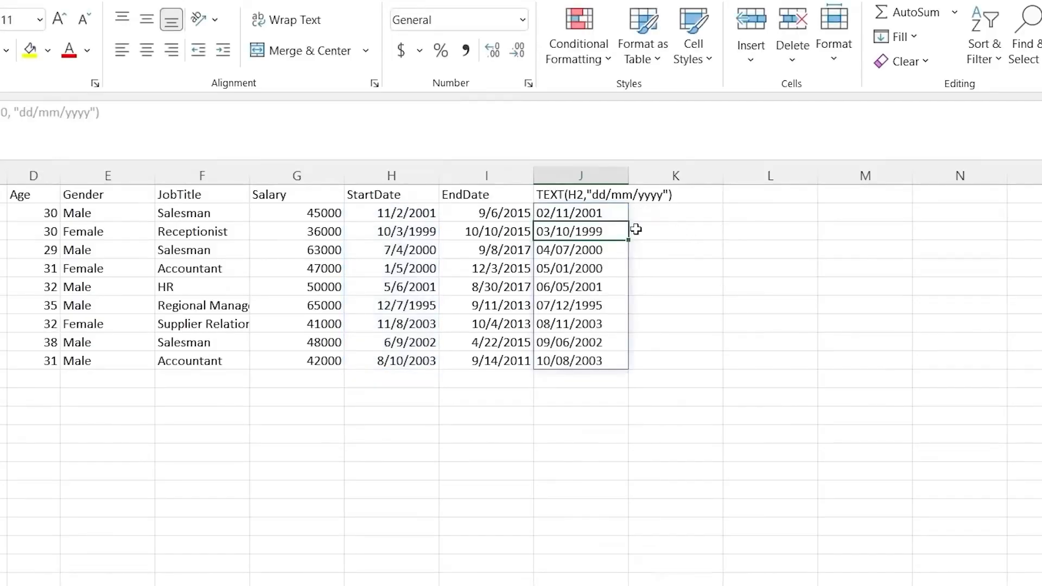
- Copy the TEXT results in J2:J10, paste them with their formula at L2, and check the pasted cells
click(665, 249)
drag(602, 213, 596, 361)
key(ctrl+q)
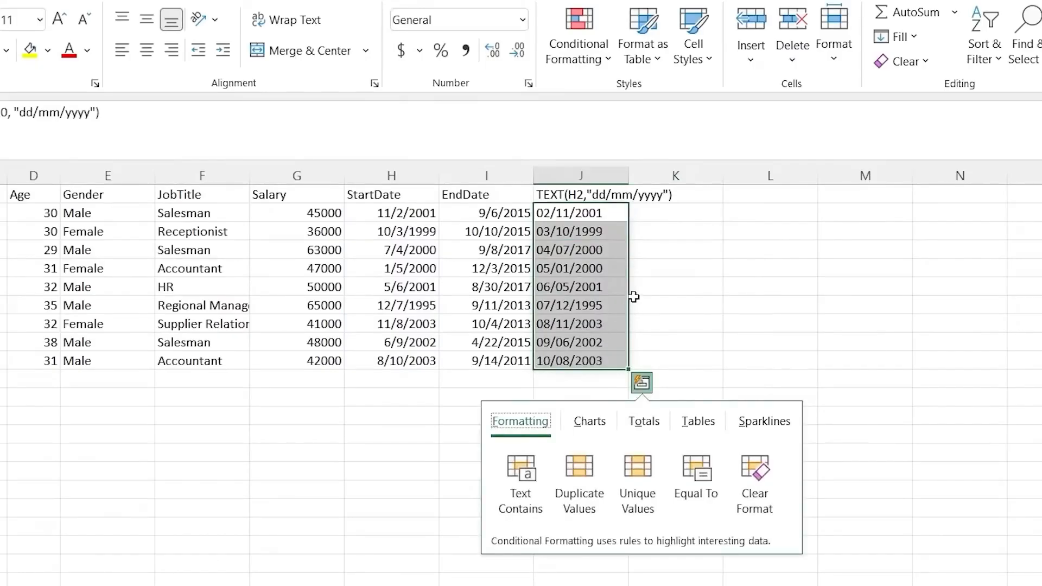
click(609, 286)
drag(616, 220, 609, 361)
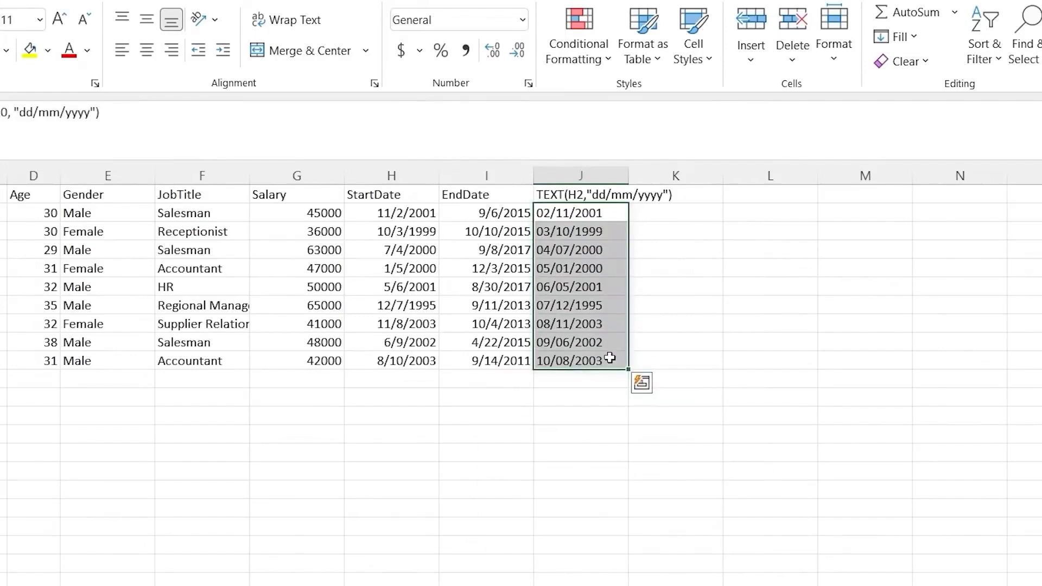
key(ctrl+c)
right_click(761, 208)
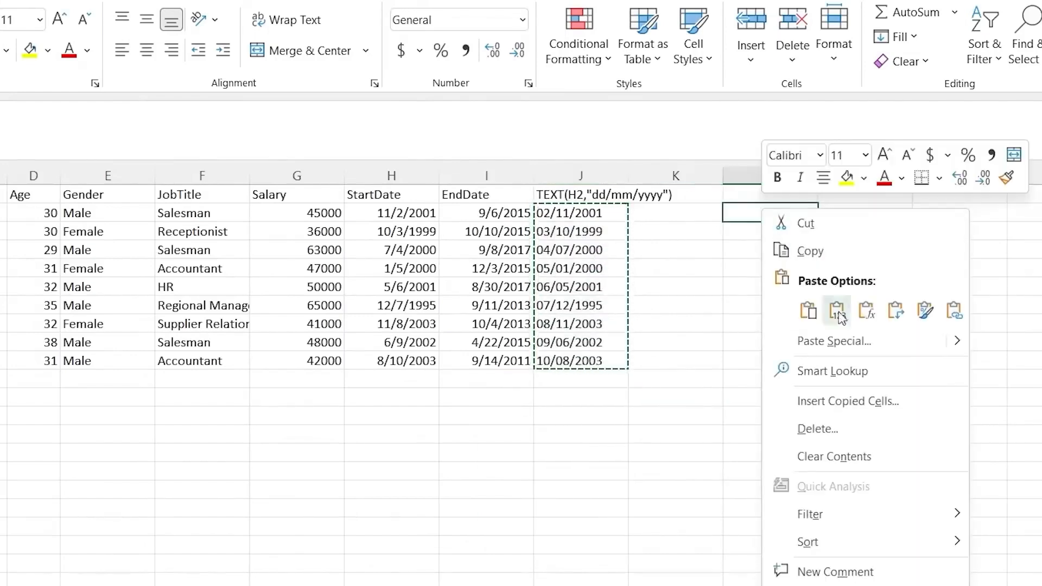
click(812, 309)
click(778, 253)
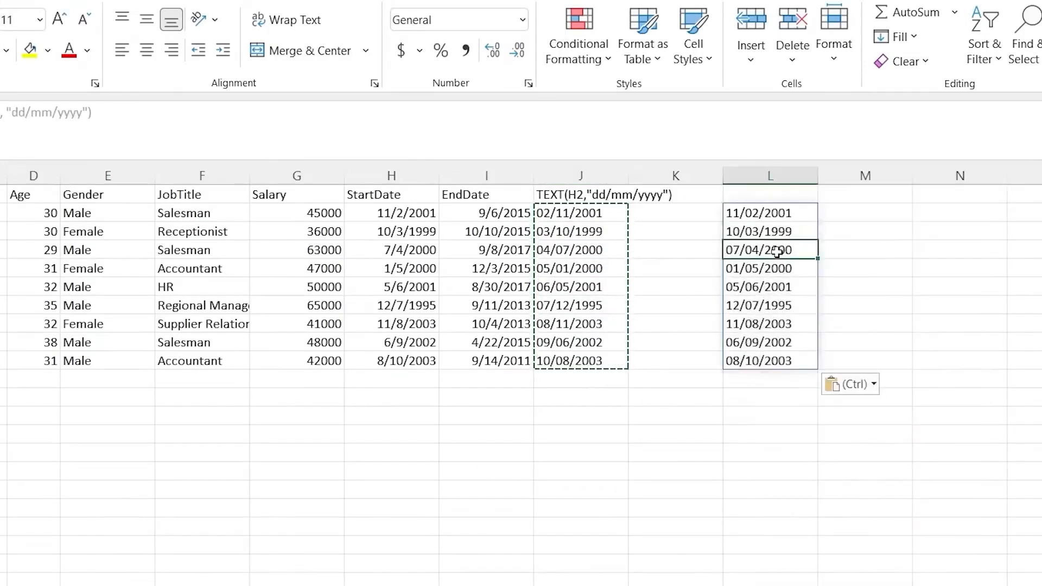
double_click(773, 219)
click(811, 210)
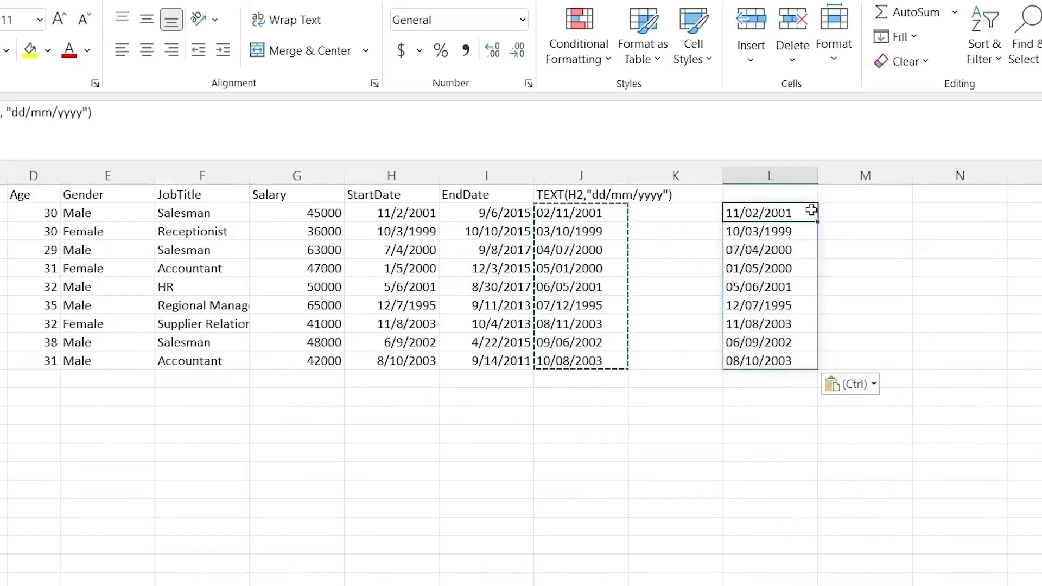
click(782, 272)
- Enter =RIGHT(L2#,4) in M2 to extract the year from each text date in column L
click(863, 211)
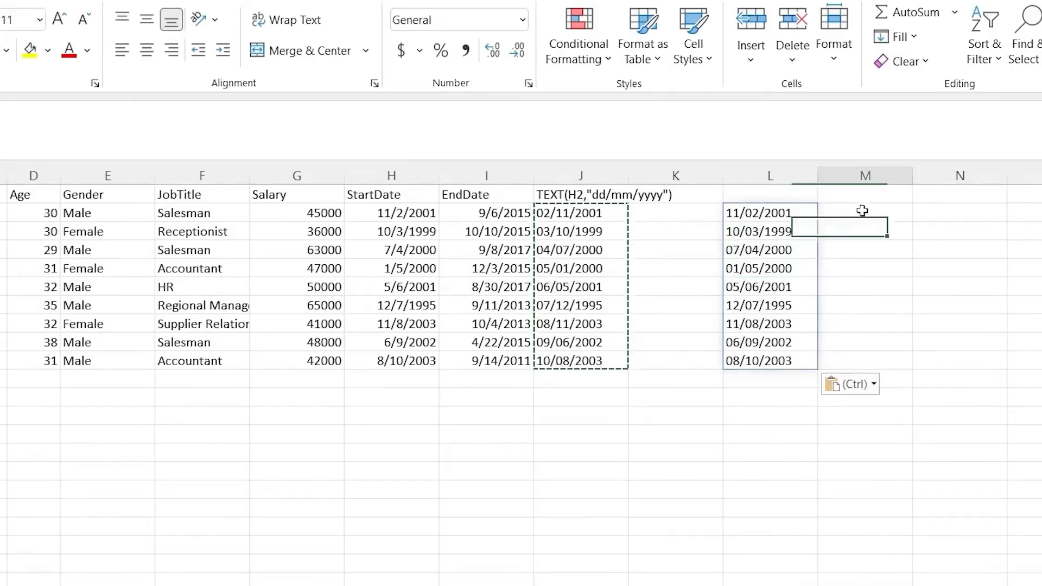
text(=RIGHT()
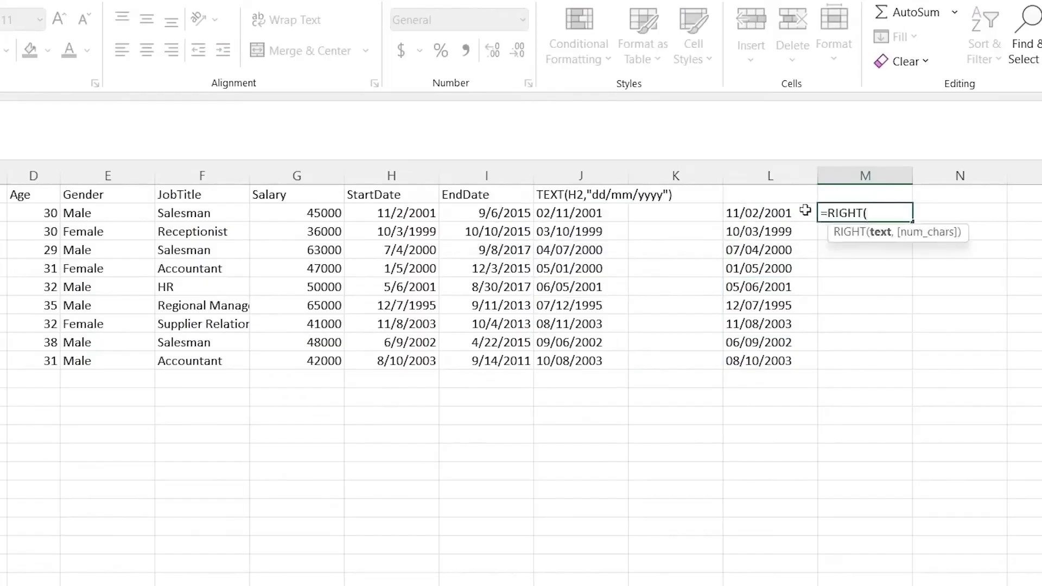
click(778, 212)
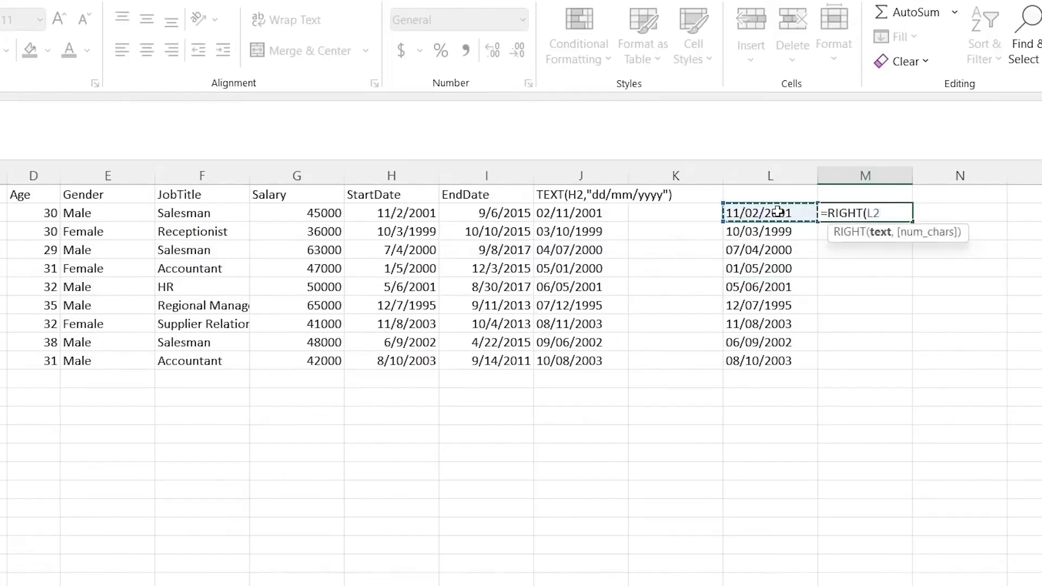
drag(779, 211, 767, 361)
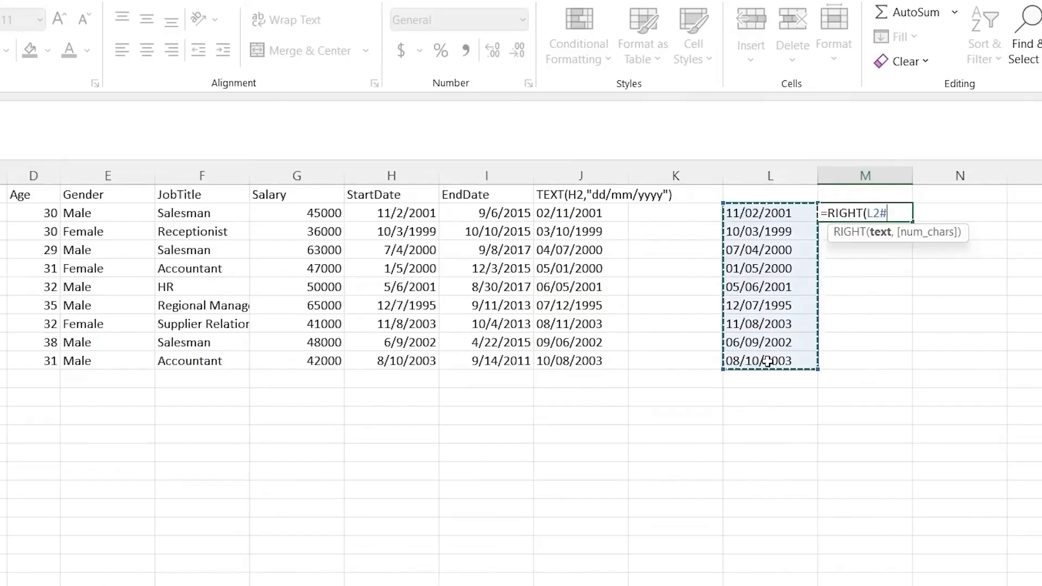
text(,4)
key(Return)
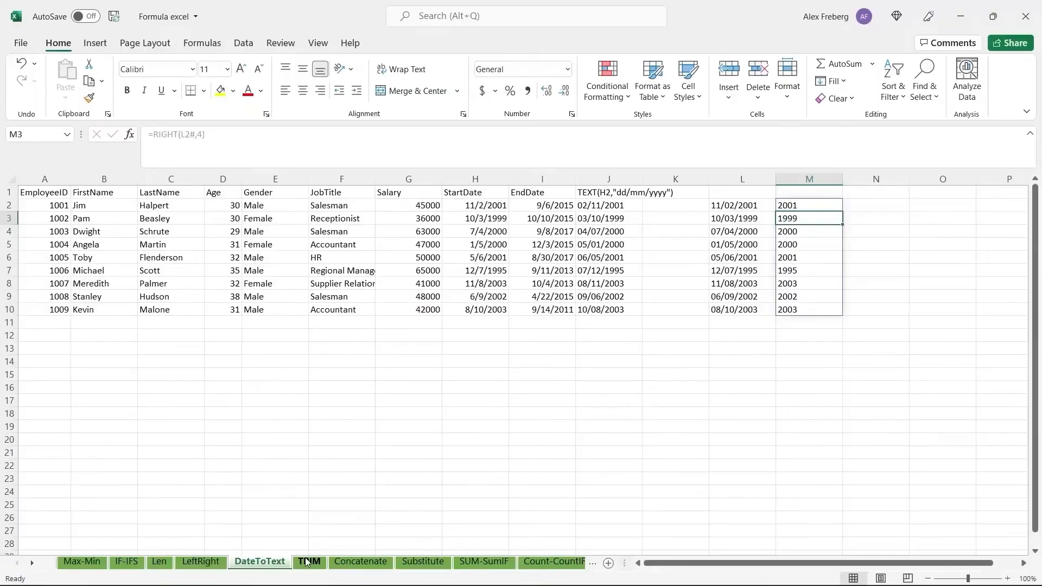
- Open the TRIM sheet and examine the LastName values in C2:C10 for unwanted spaces
click(308, 562)
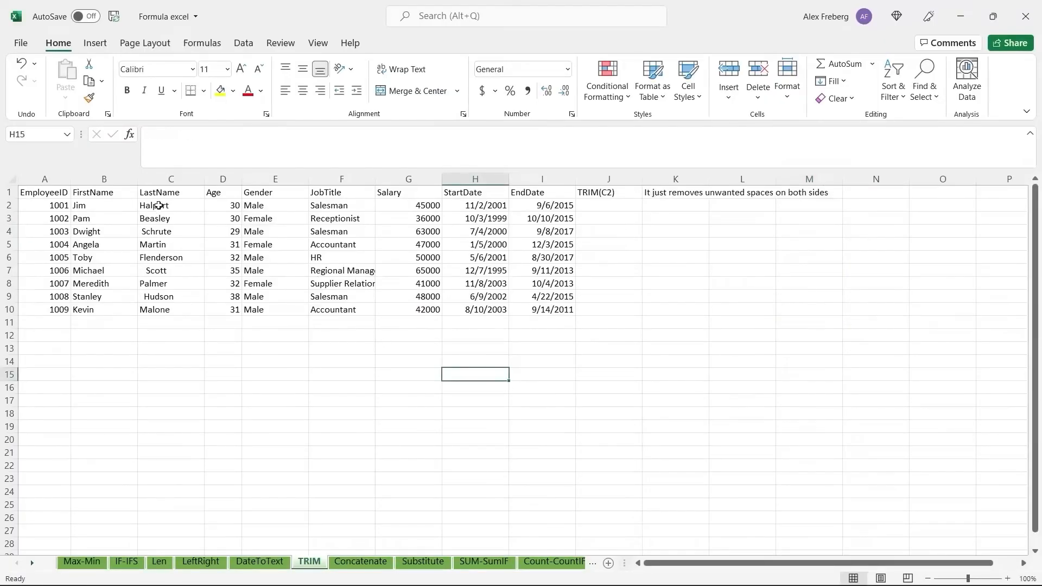
drag(154, 206, 170, 319)
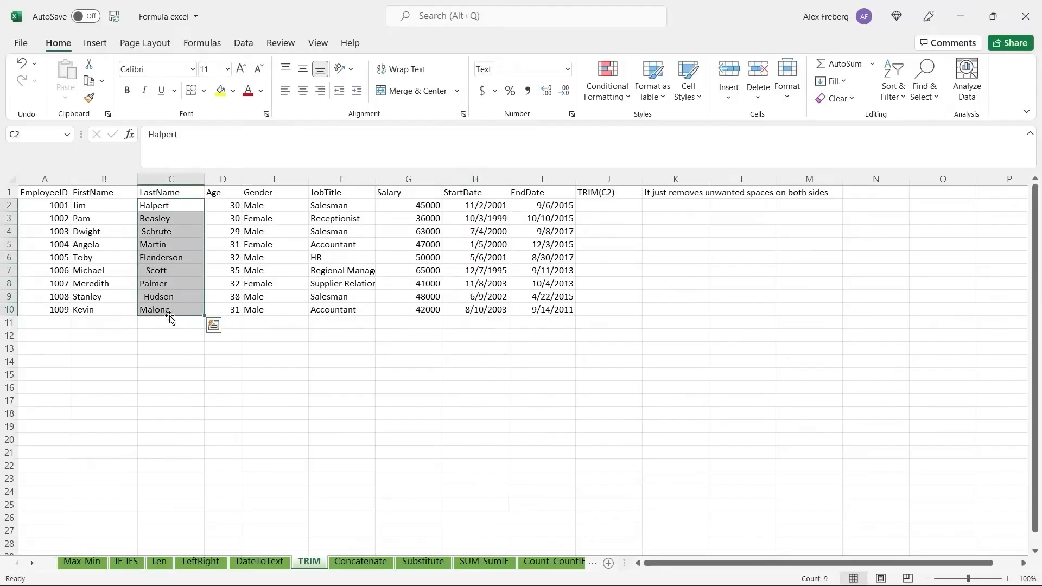
click(174, 325)
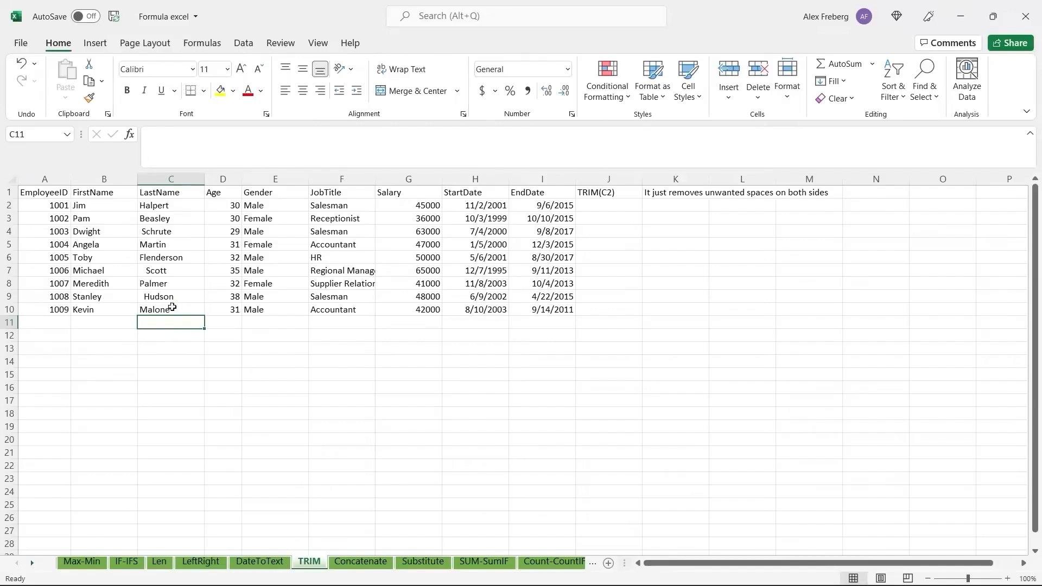
- Check the LastName entry in C10 for trailing spaces and review the LastName values in C2:C10
double_click(171, 309)
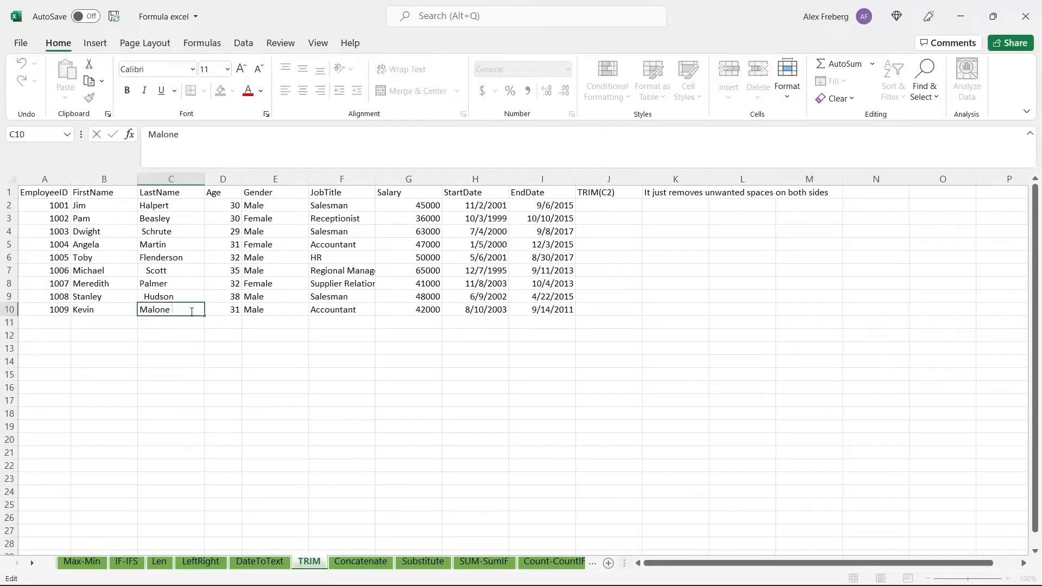
click(180, 336)
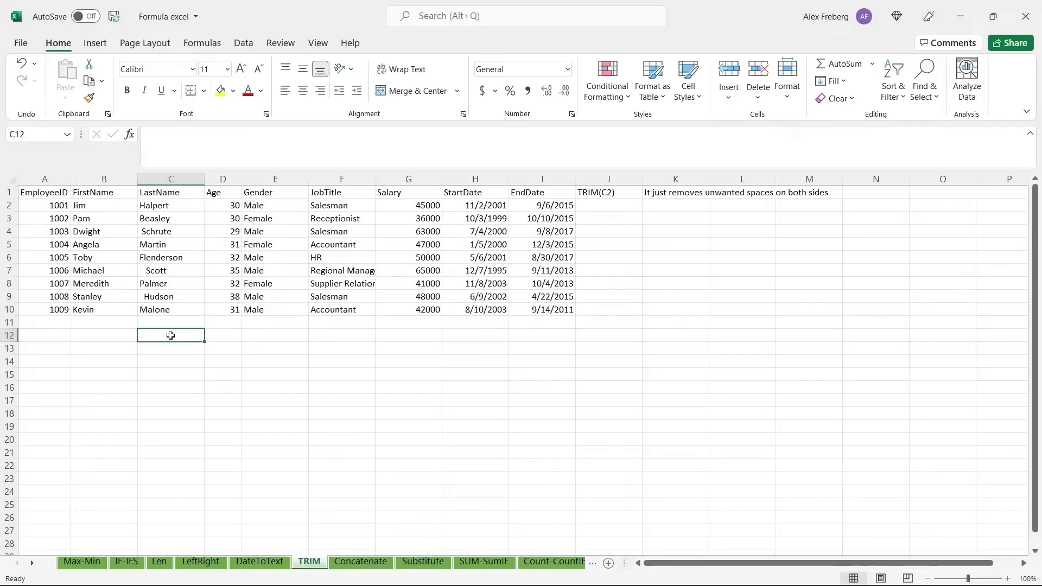
drag(182, 205, 182, 310)
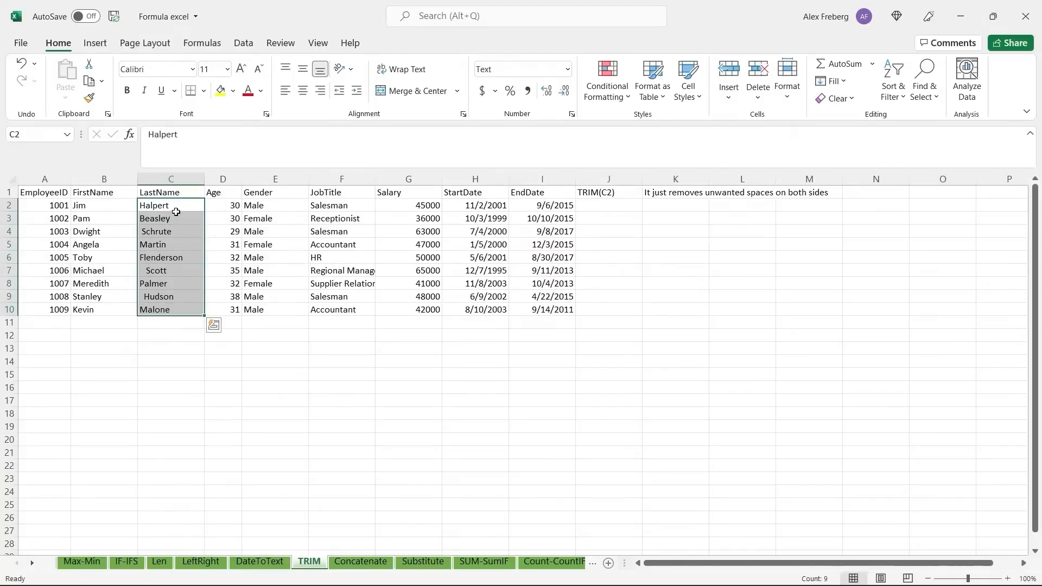
click(175, 205)
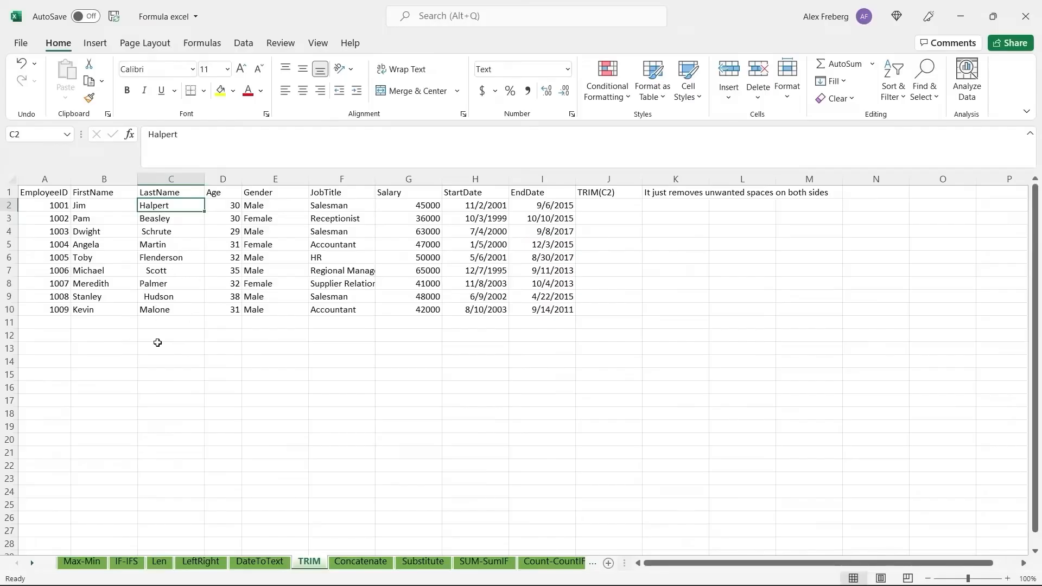
- Enter =TRIM(C2:C10) in J2 to remove the unwanted spaces from all the LastName values
click(621, 205)
text(=T)
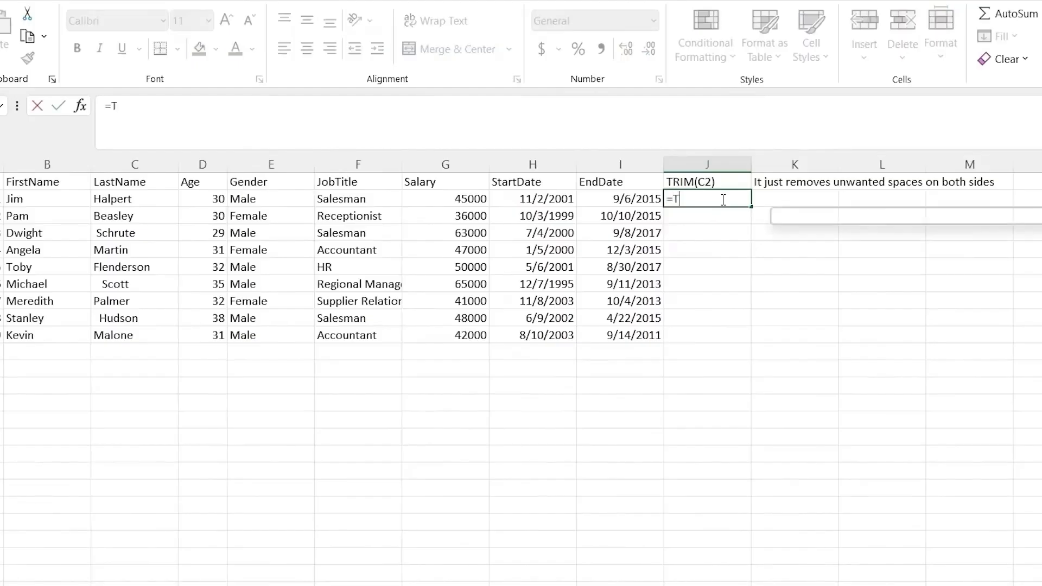
text(RIM()
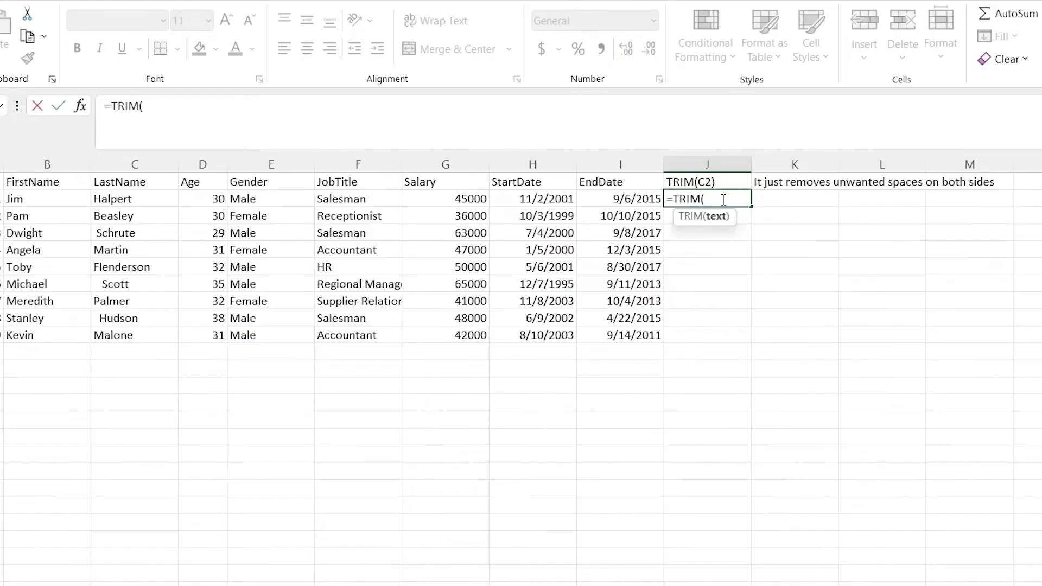
key(BackSpace)
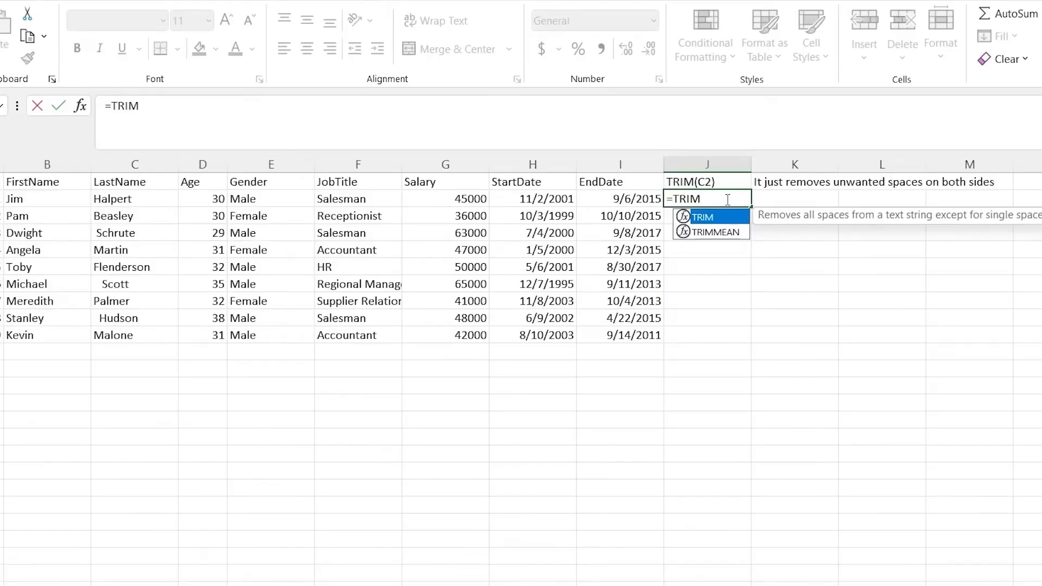
text(()
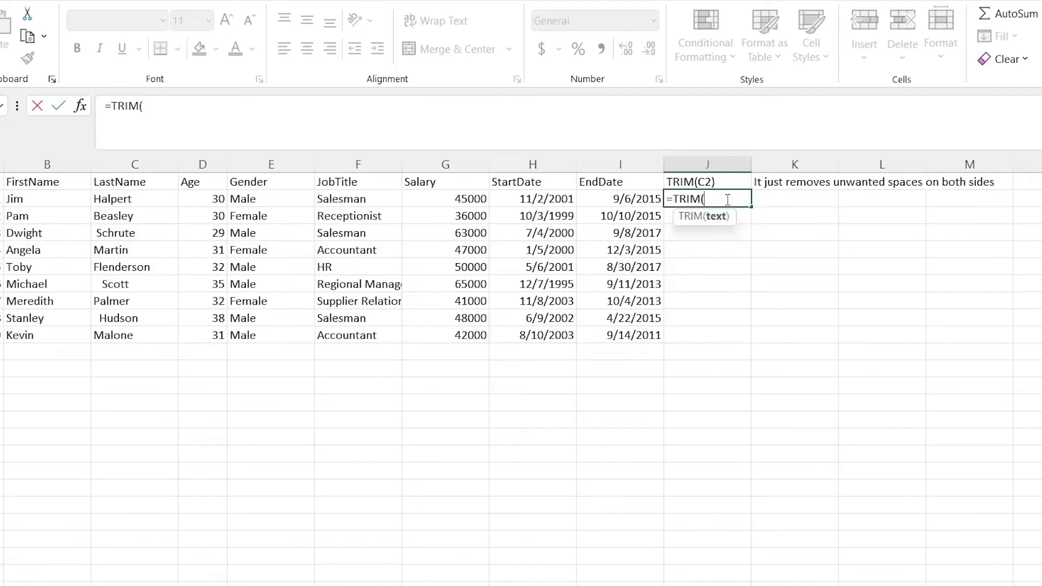
click(141, 198)
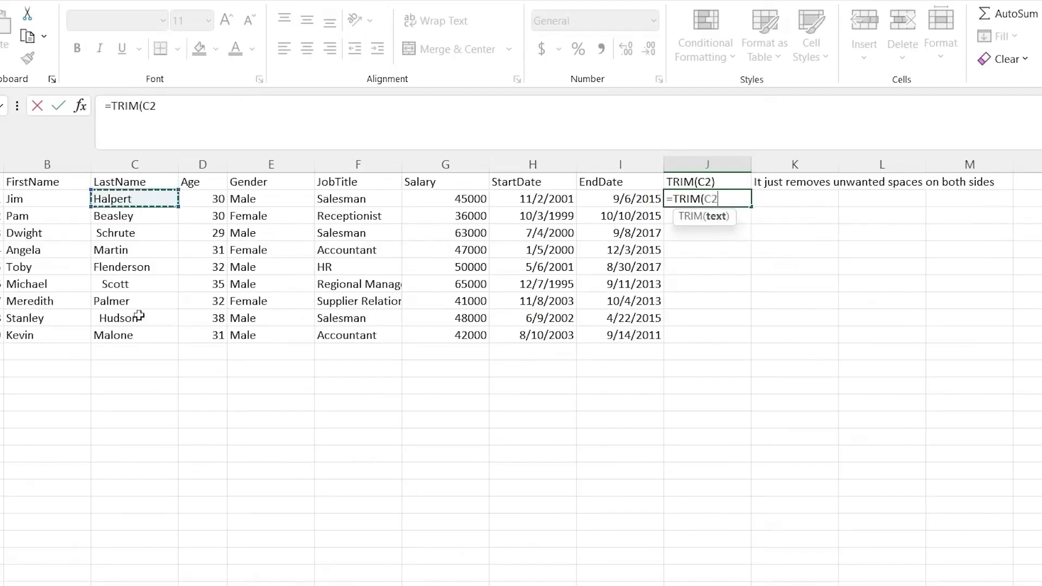
shift+click(143, 335)
text())
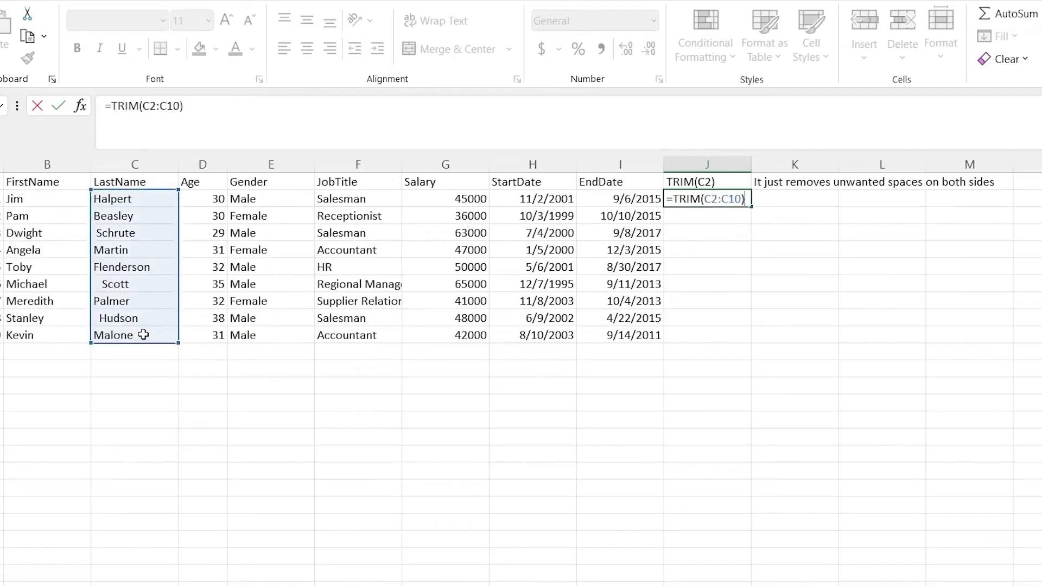
key(Return)
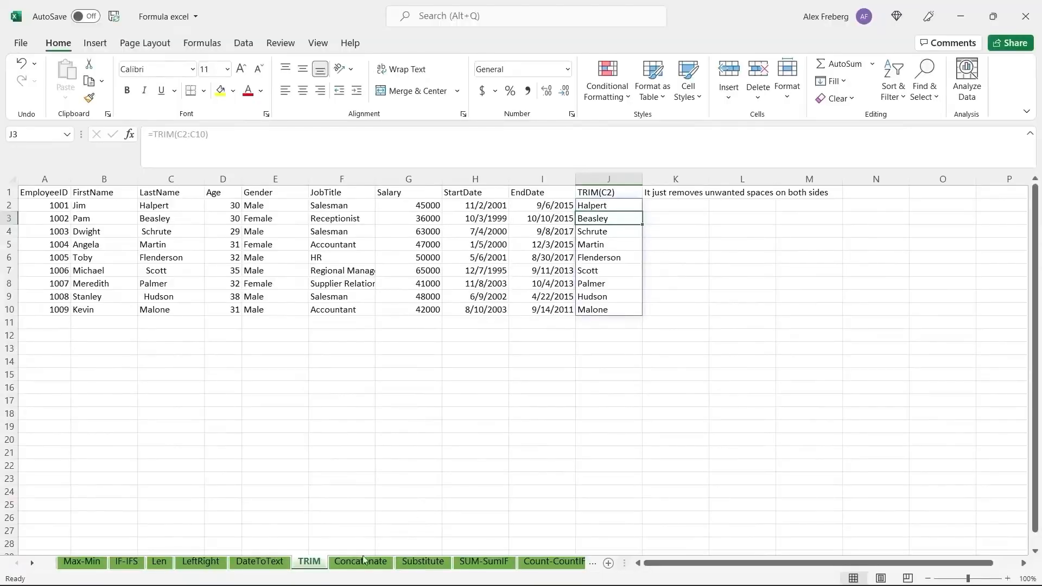
- On the Concatenate sheet, start a CONCATENATE formula in J2 and consult the function's help article
click(359, 562)
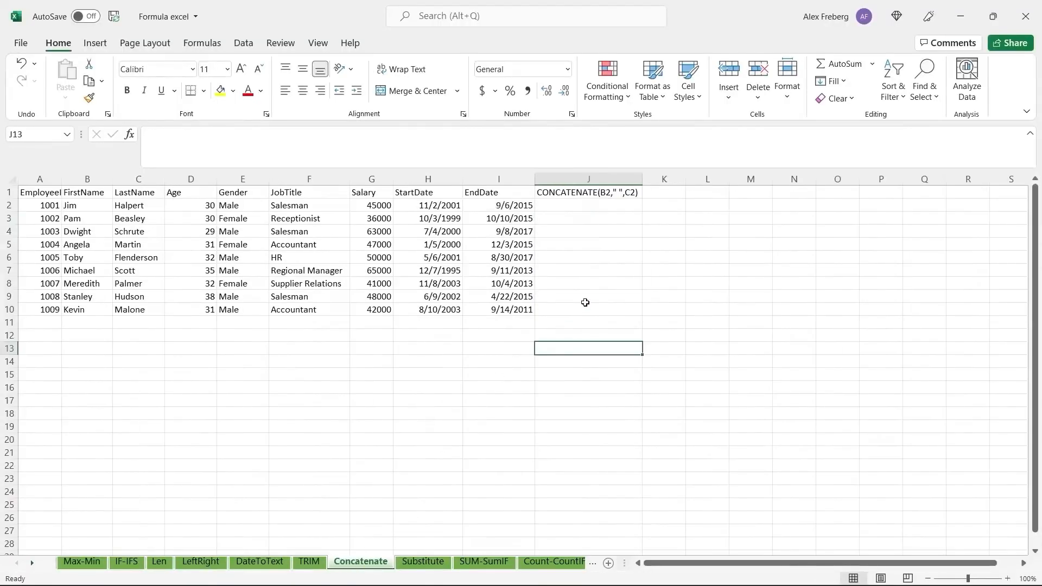
click(589, 321)
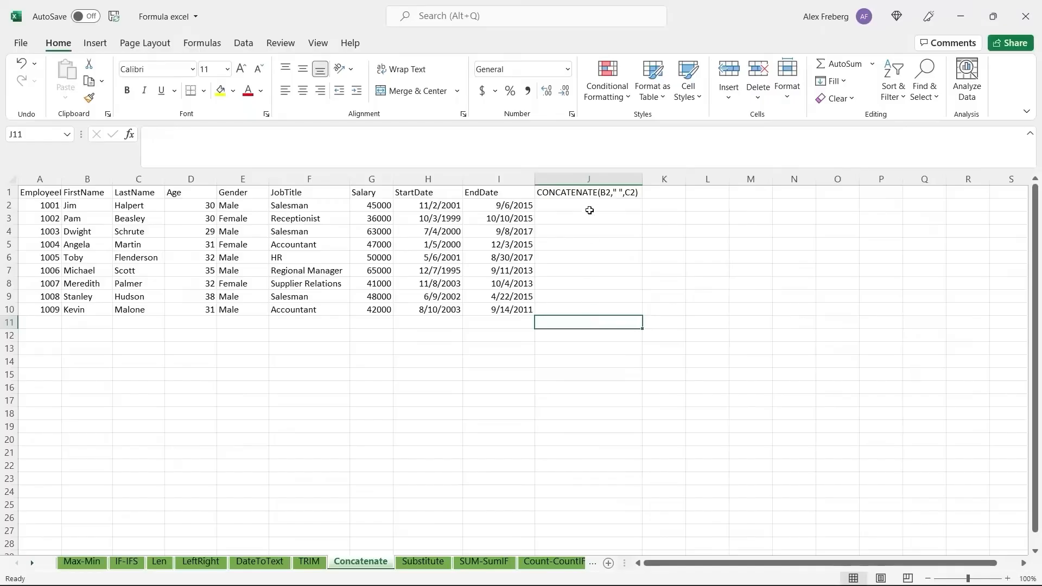
click(591, 204)
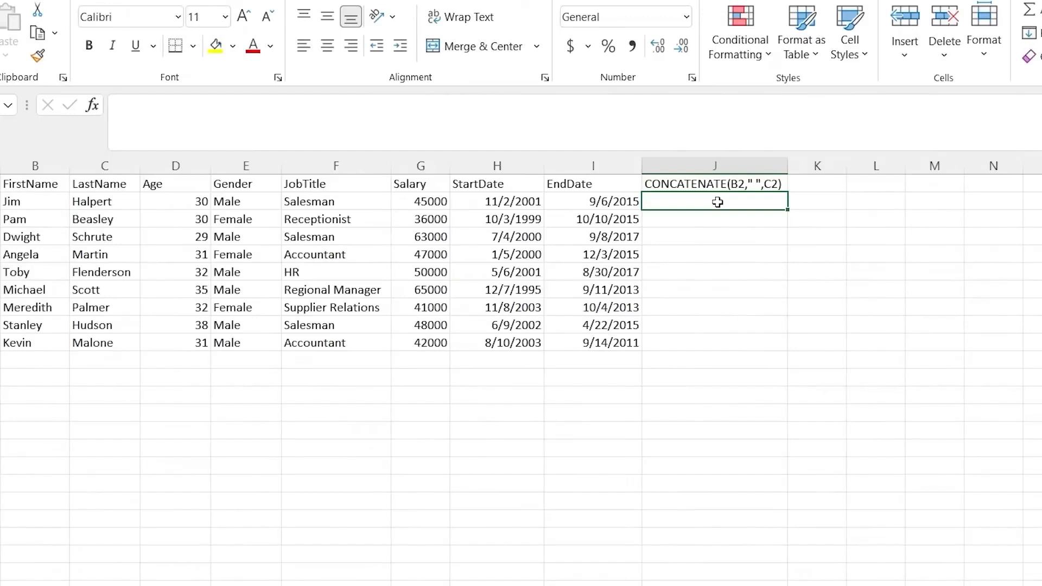
text(=CON)
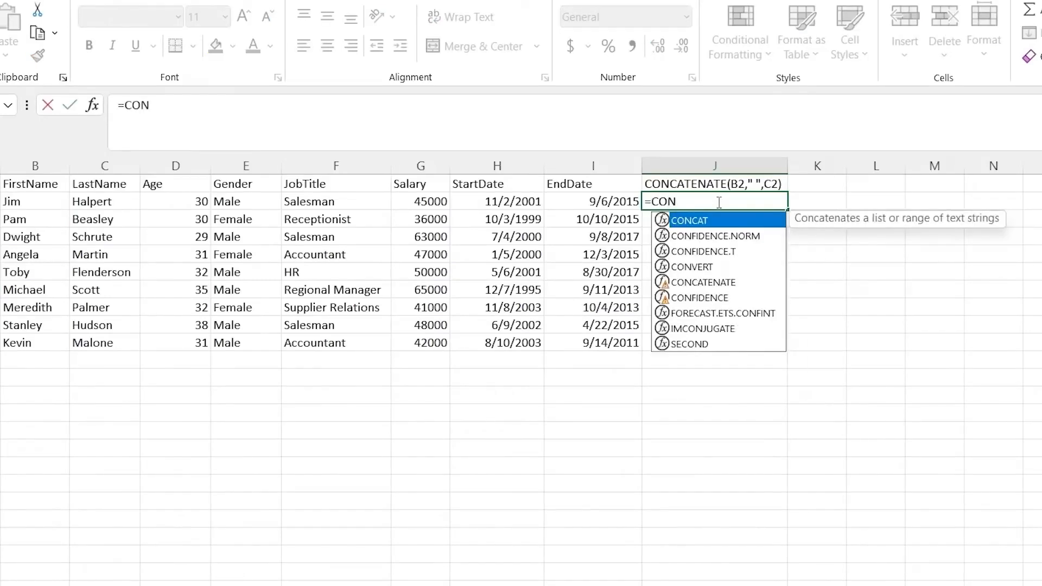
double_click(712, 283)
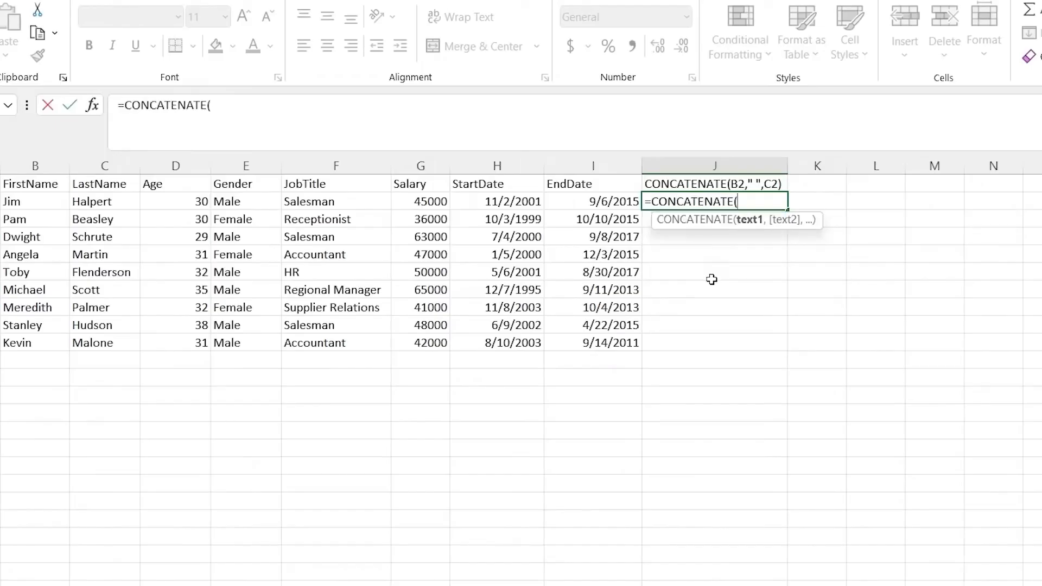
click(719, 222)
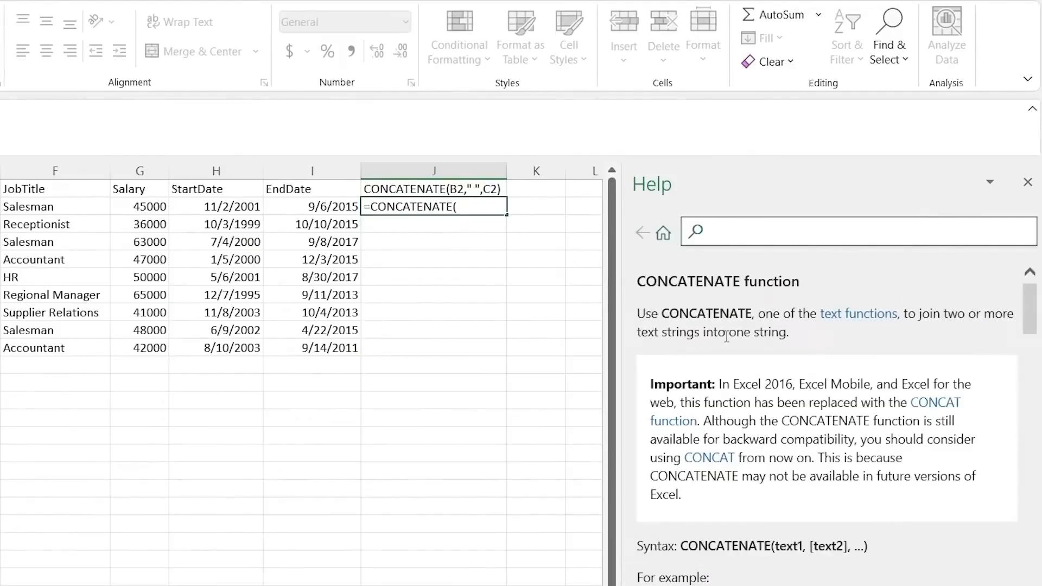
click(1028, 182)
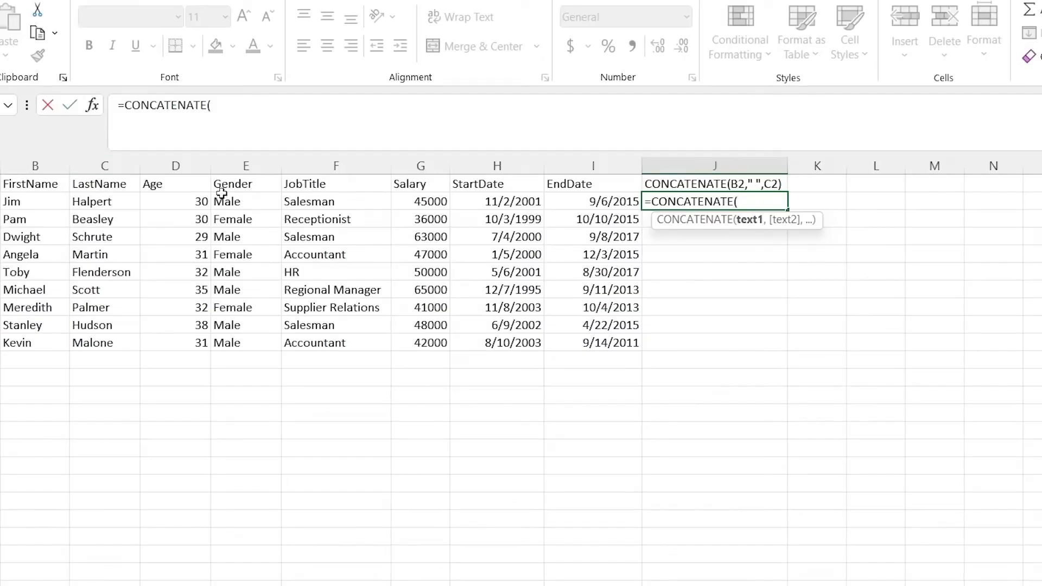
- Complete the J2 formula as =CONCATENATE(B2,C2) to join the first and last name
click(47, 202)
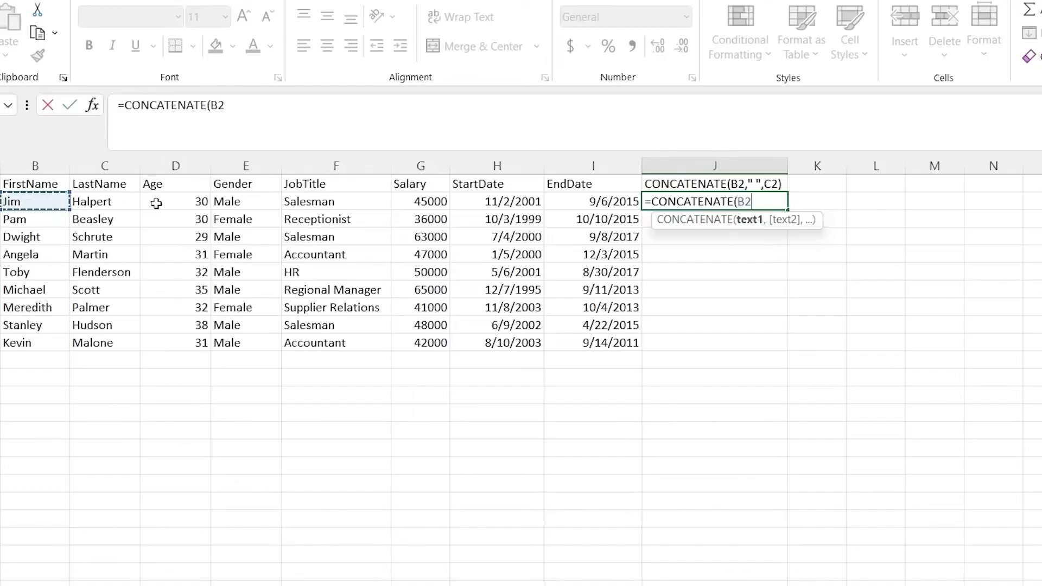
text(,)
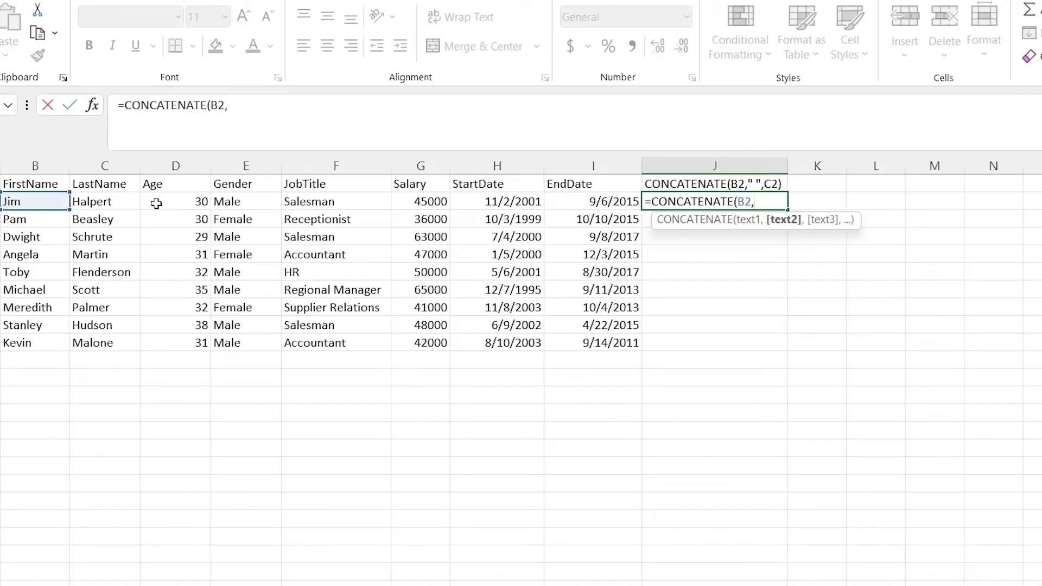
click(117, 202)
text())
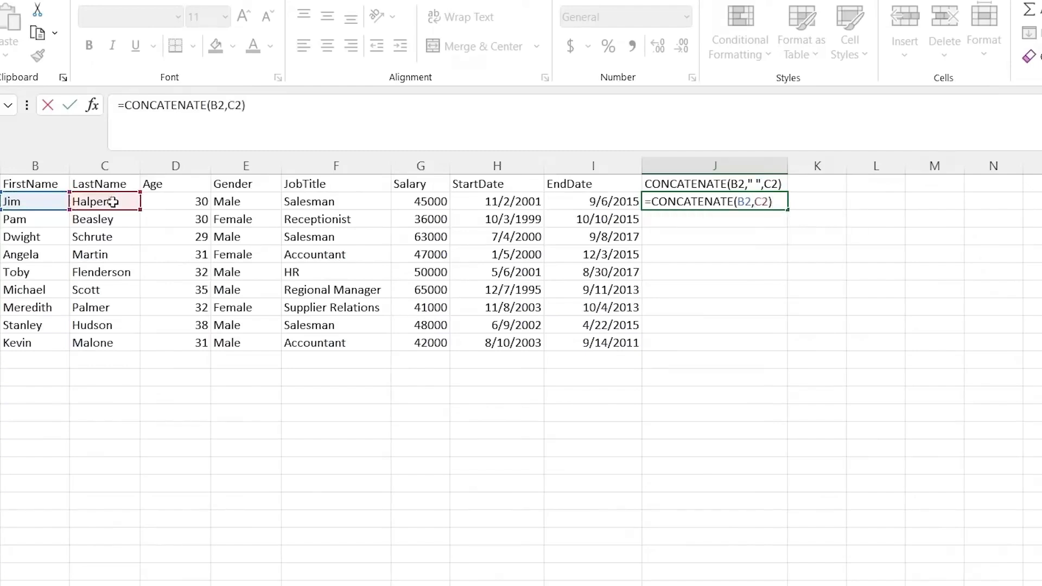
key(Return)
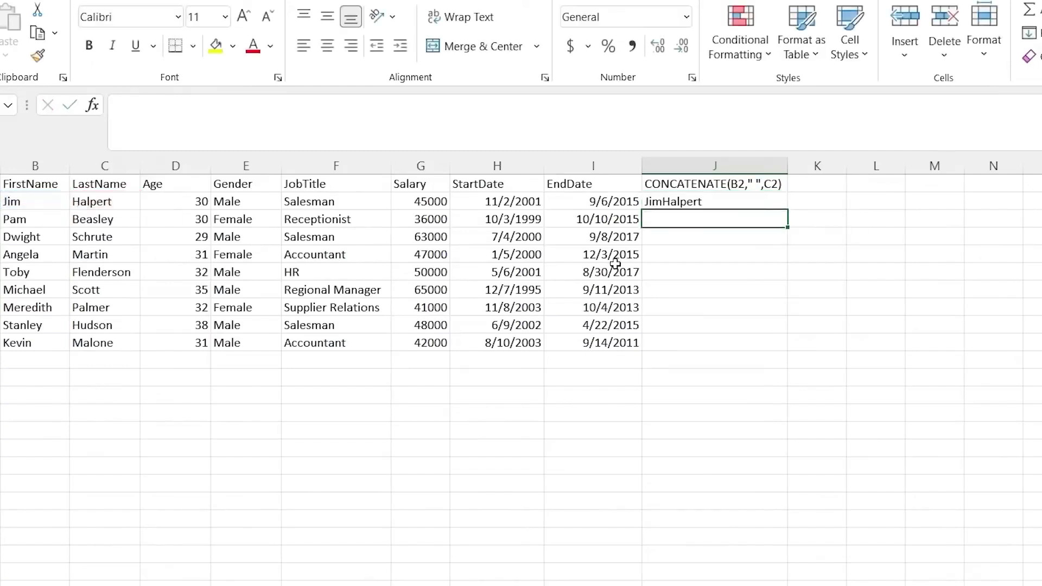
- Add a space argument between the names in J2, making the formula =CONCATENATE(B2," ",C2)
click(712, 201)
double_click(711, 202)
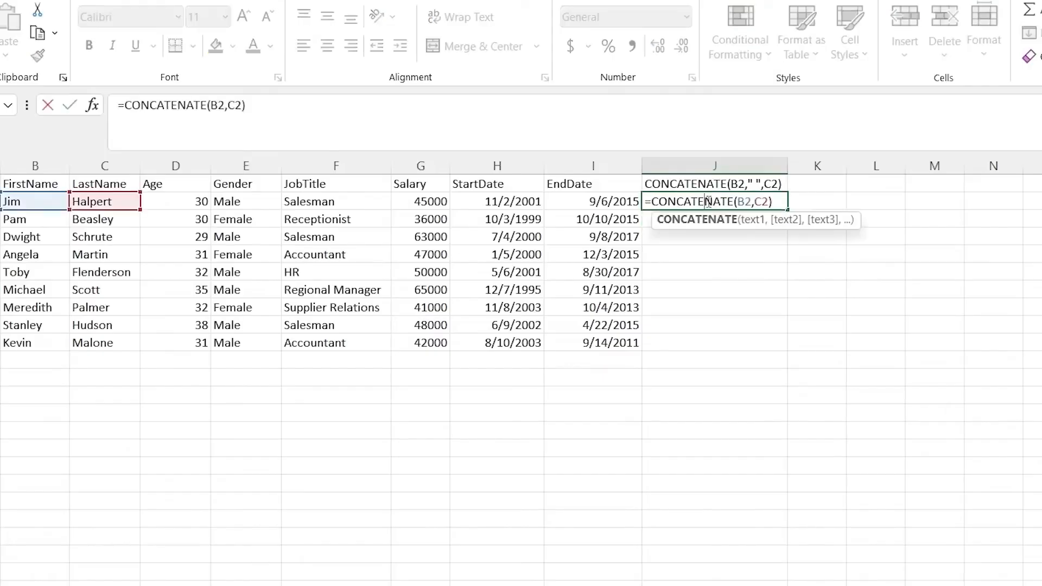
click(754, 202)
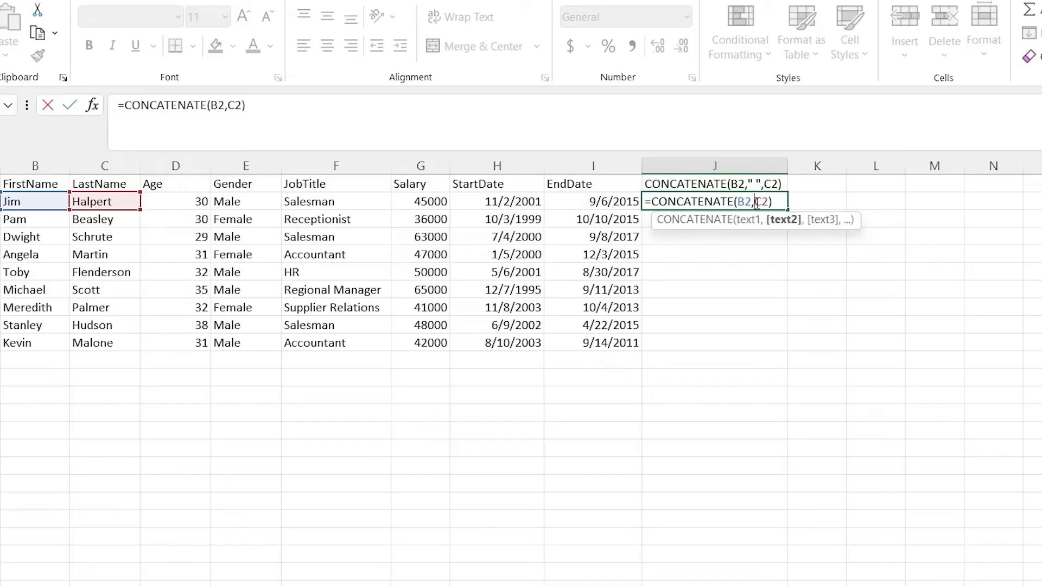
text(,)
key(Left)
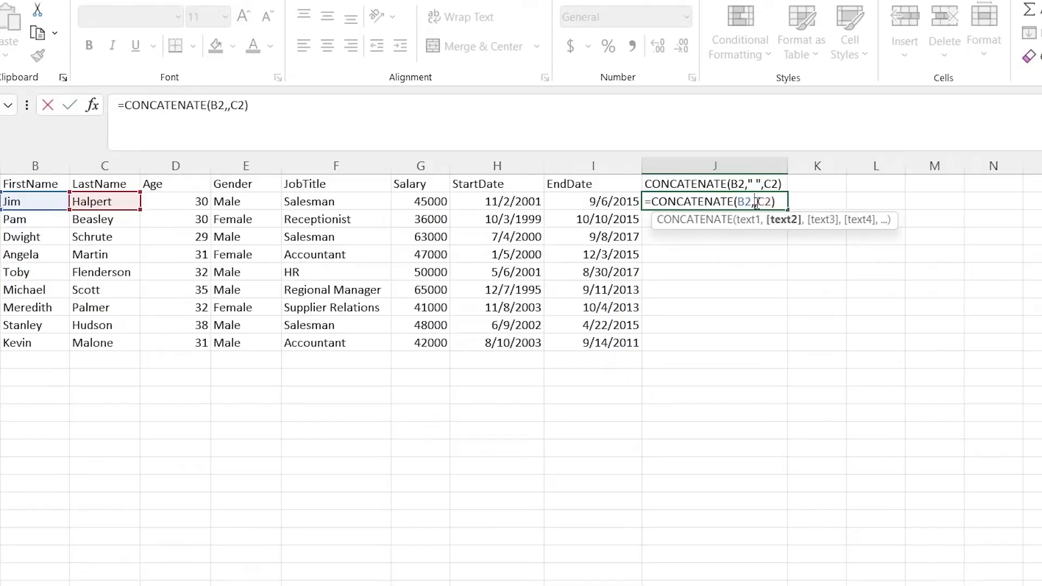
text("")
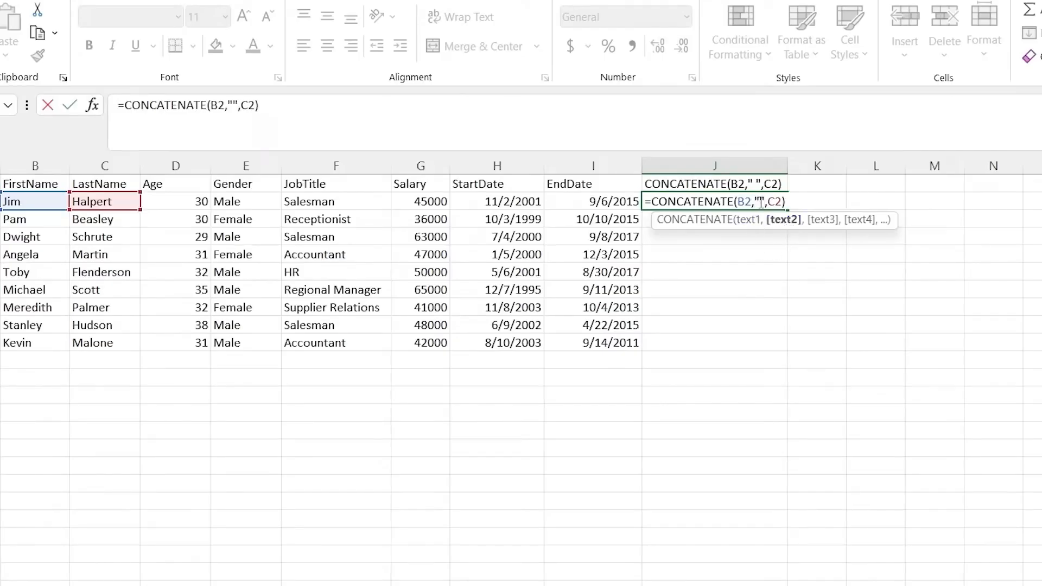
click(761, 203)
text(-)
key(BackSpace)
key(Return)
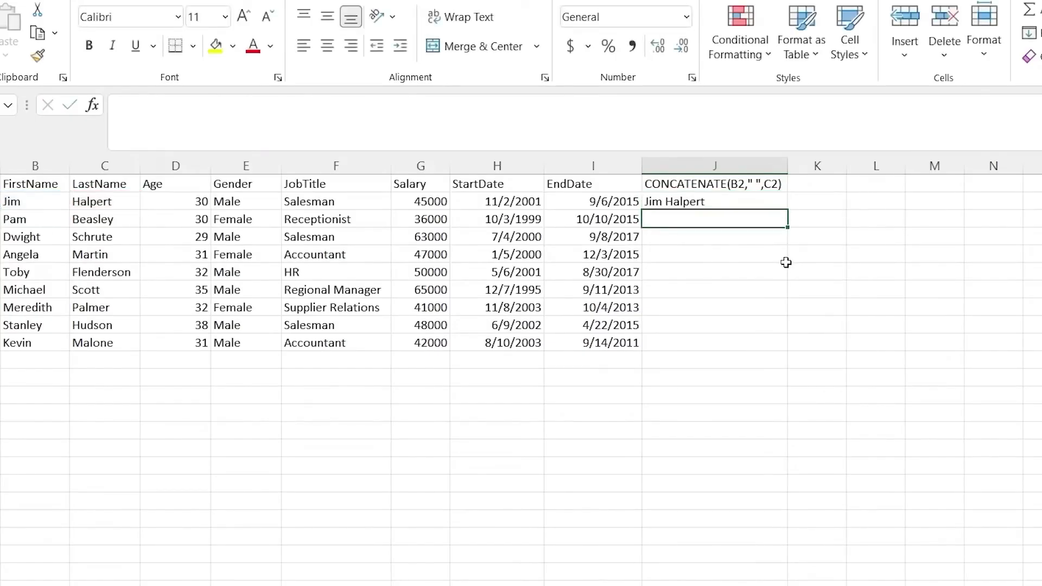
- Fill the CONCATENATE formula from J2 down to J10 and check the combined names
click(722, 199)
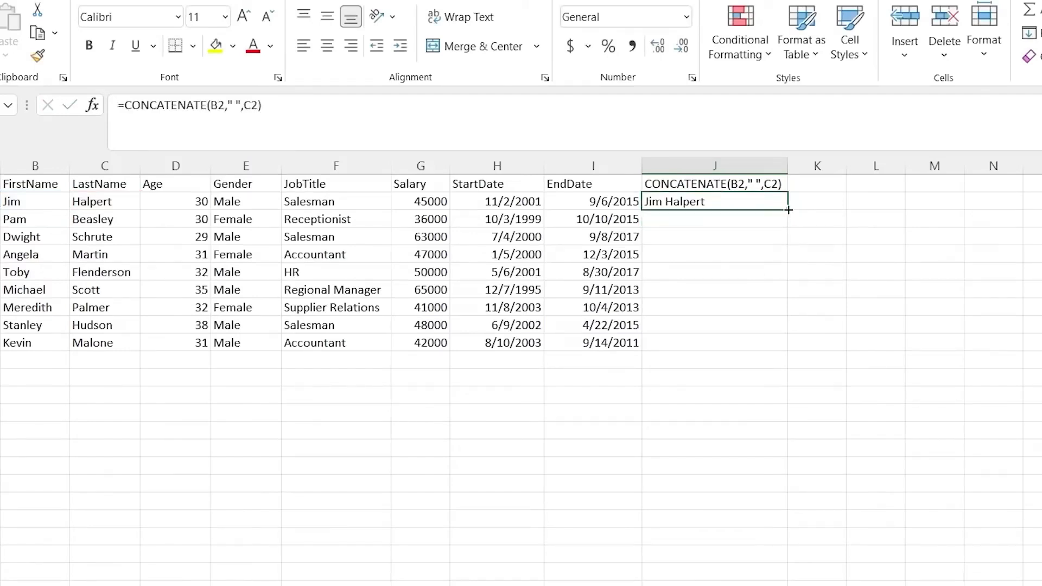
drag(788, 210, 785, 352)
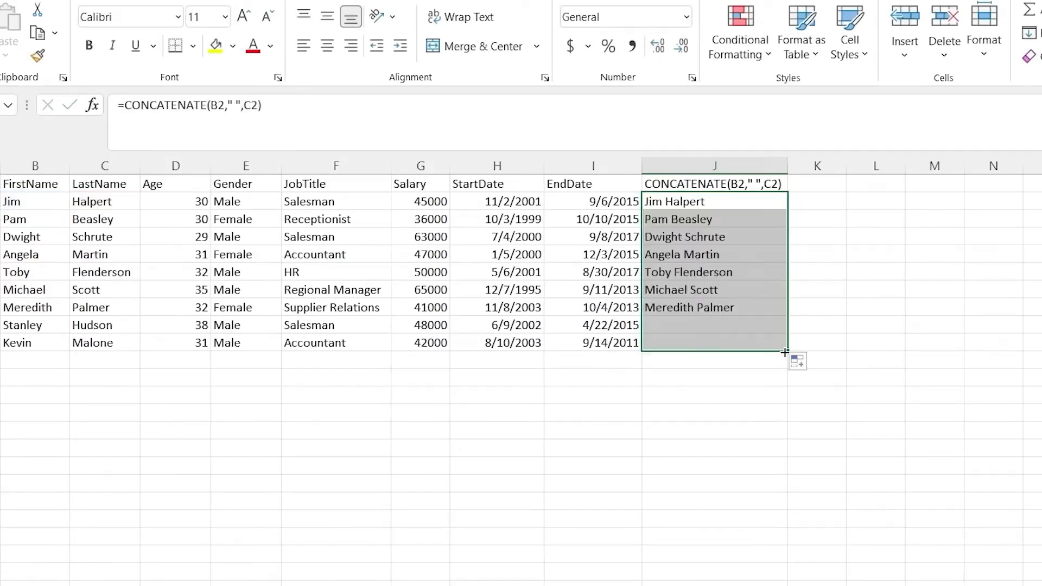
click(708, 240)
click(714, 204)
drag(714, 204, 731, 346)
click(741, 343)
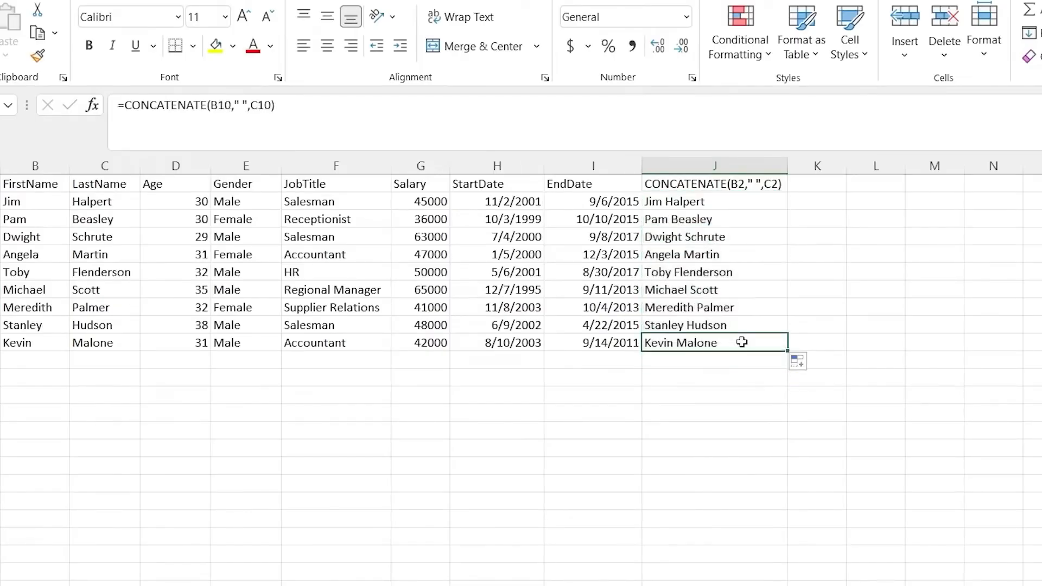
click(738, 196)
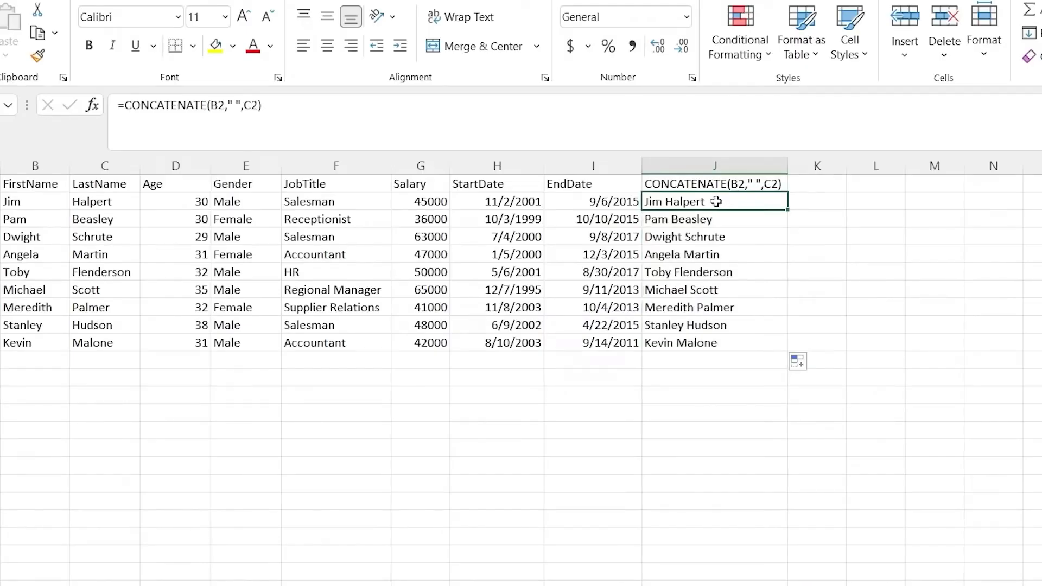
- Copy the full CONCATENATE formula text from cell J2
click(816, 203)
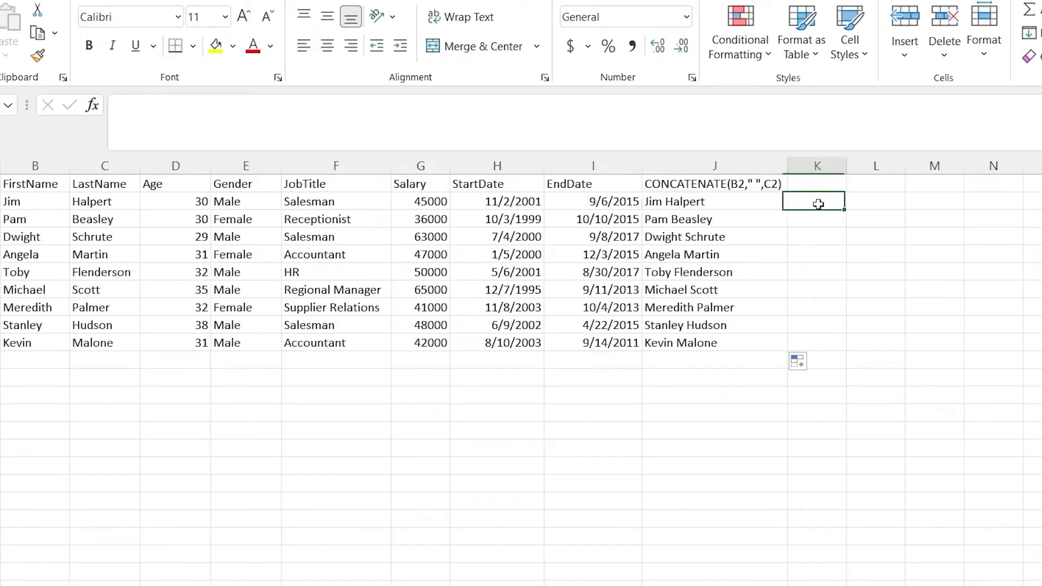
click(766, 202)
click(633, 109)
drag(633, 109, 109, 107)
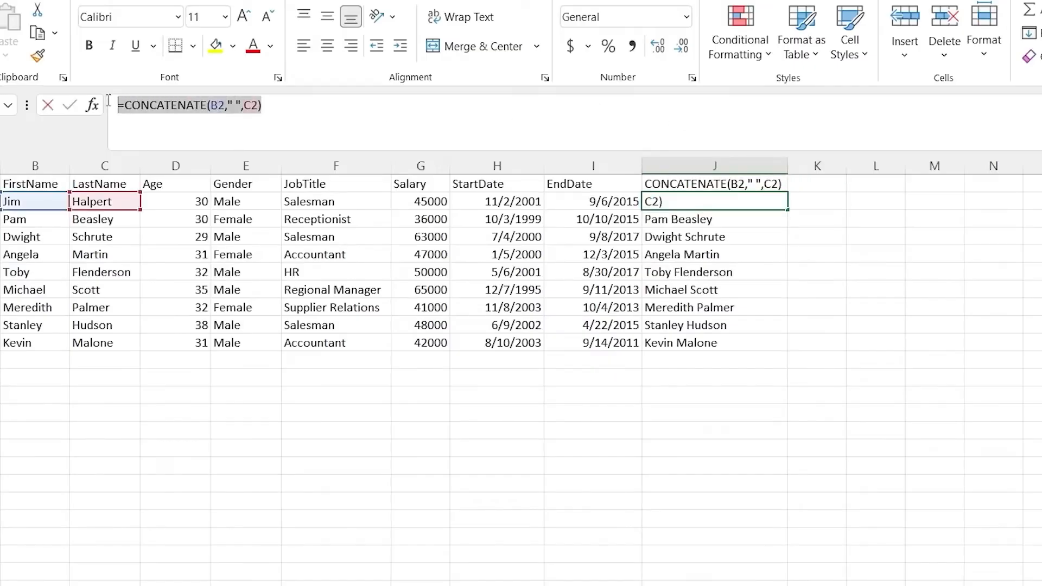
key(ctrl+x)
text(=)
click(817, 203)
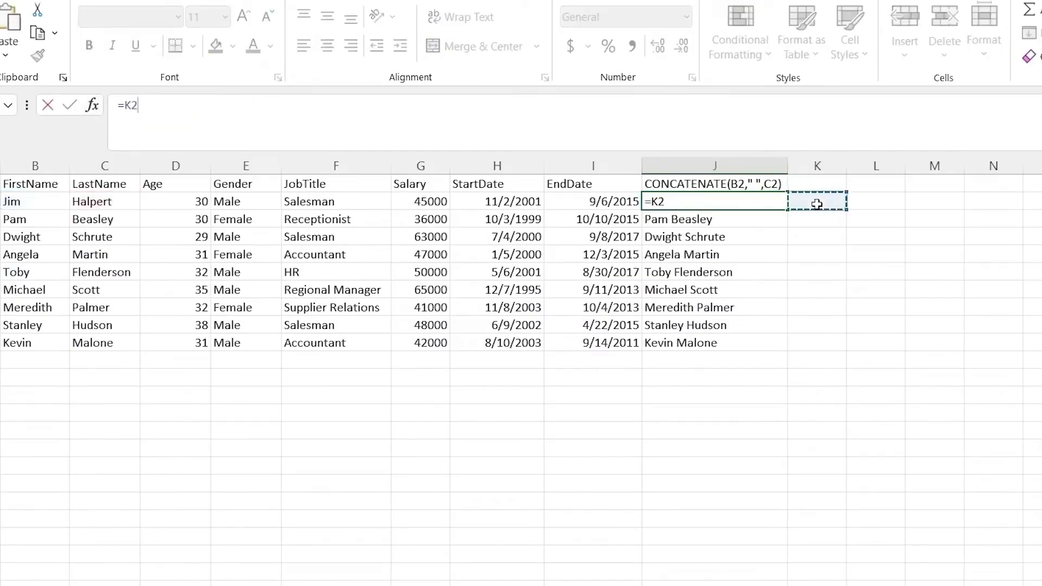
key(ctrl+v)
key(Escape)
- Paste the CONCATENATE formula into K2 and change the space between B2 and C2 to a period
click(817, 203)
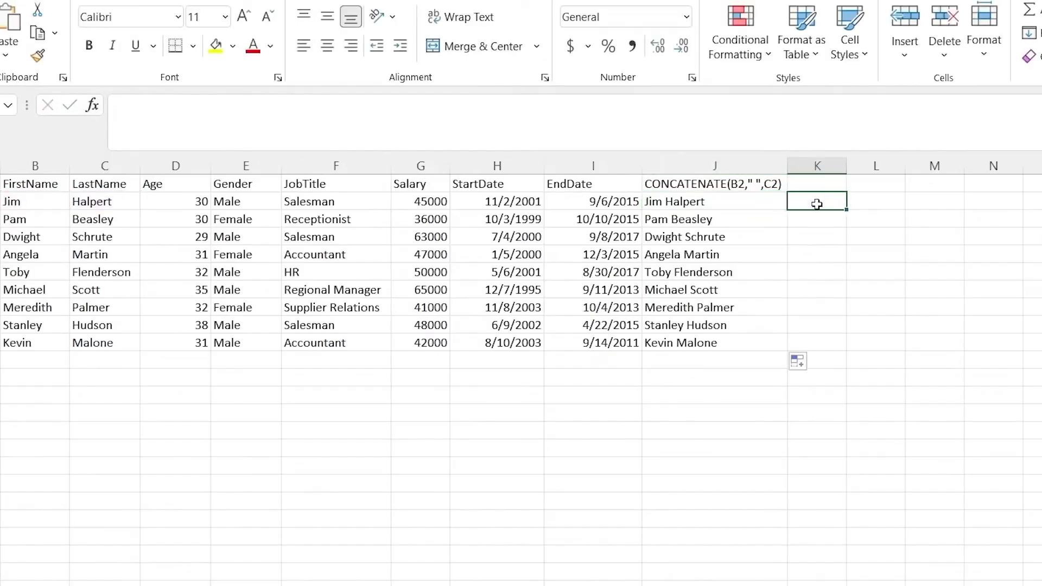
key(ctrl+v)
click(234, 104)
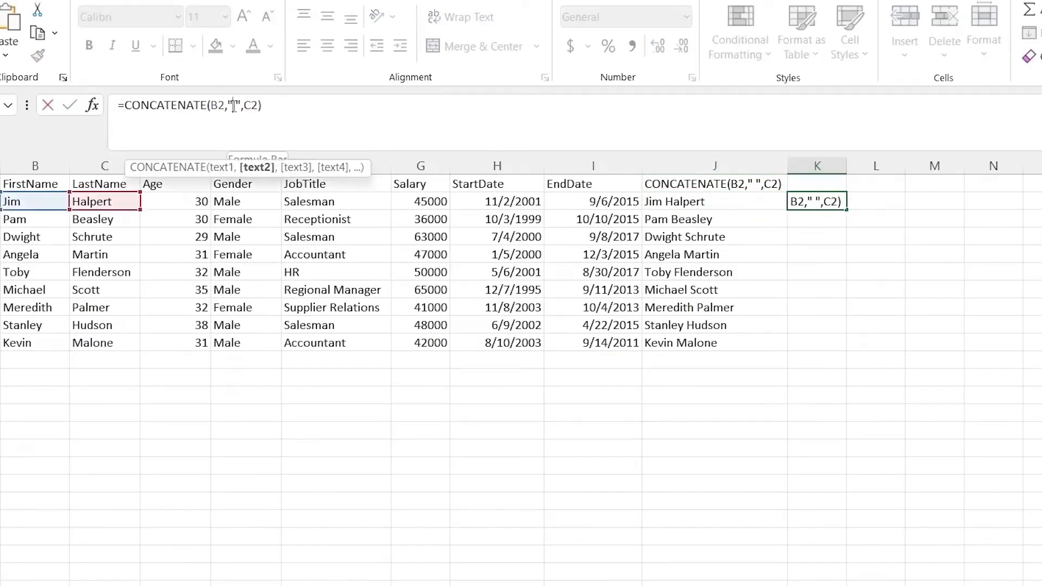
key(BackSpace)
text(.)
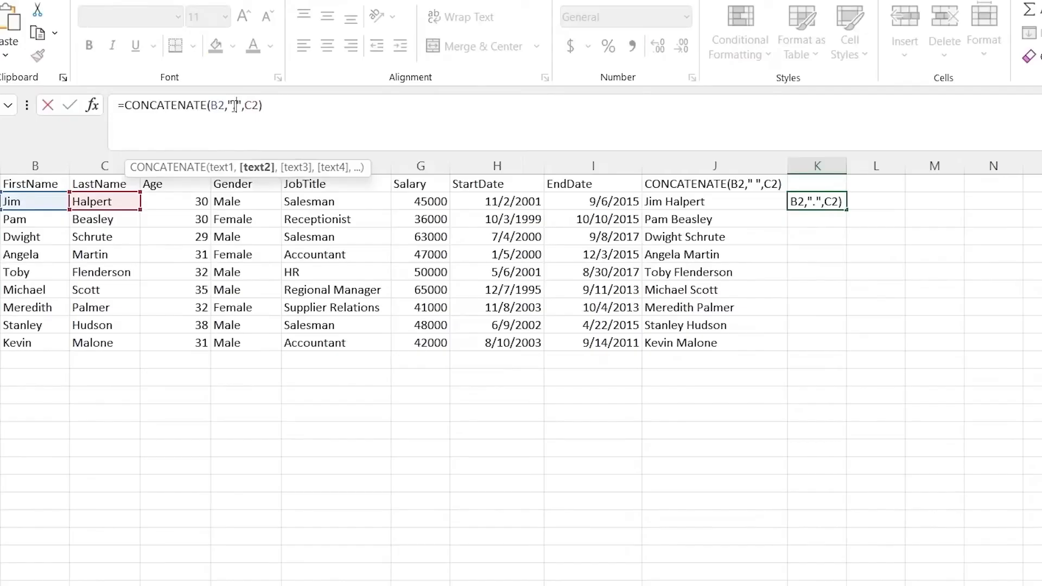
click(261, 105)
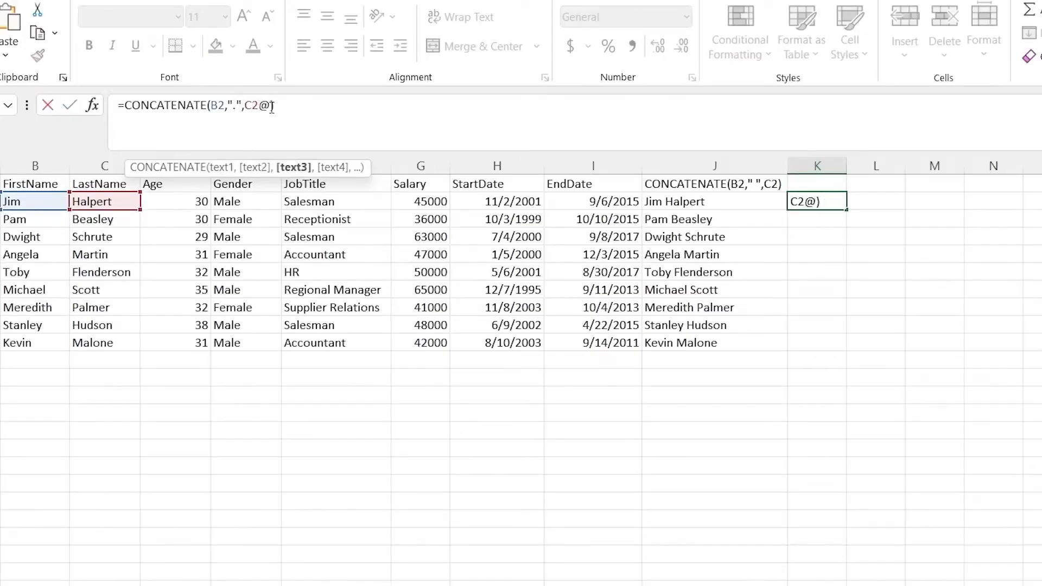
text(,")
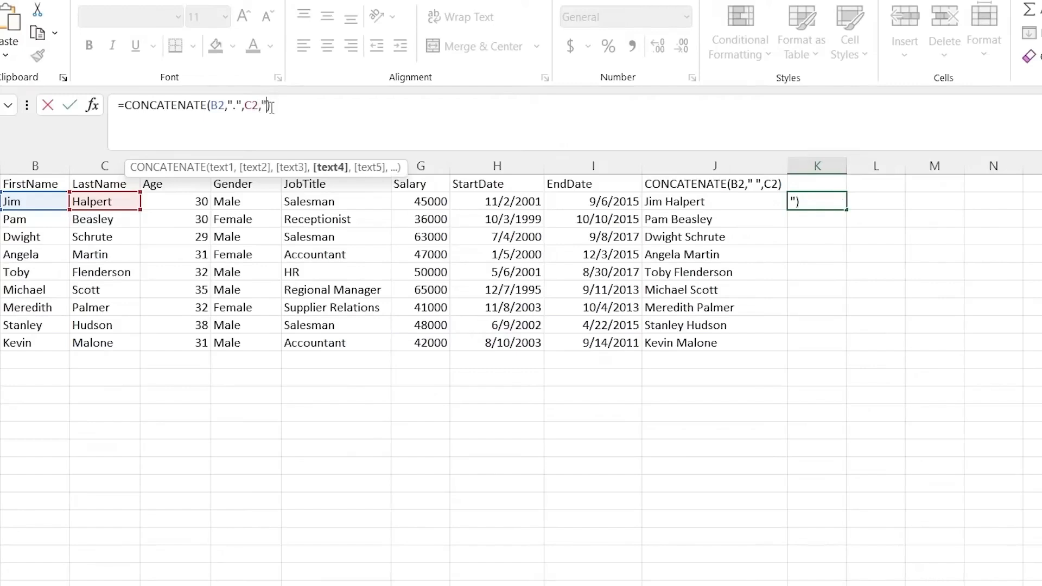
text(@gmail.com")
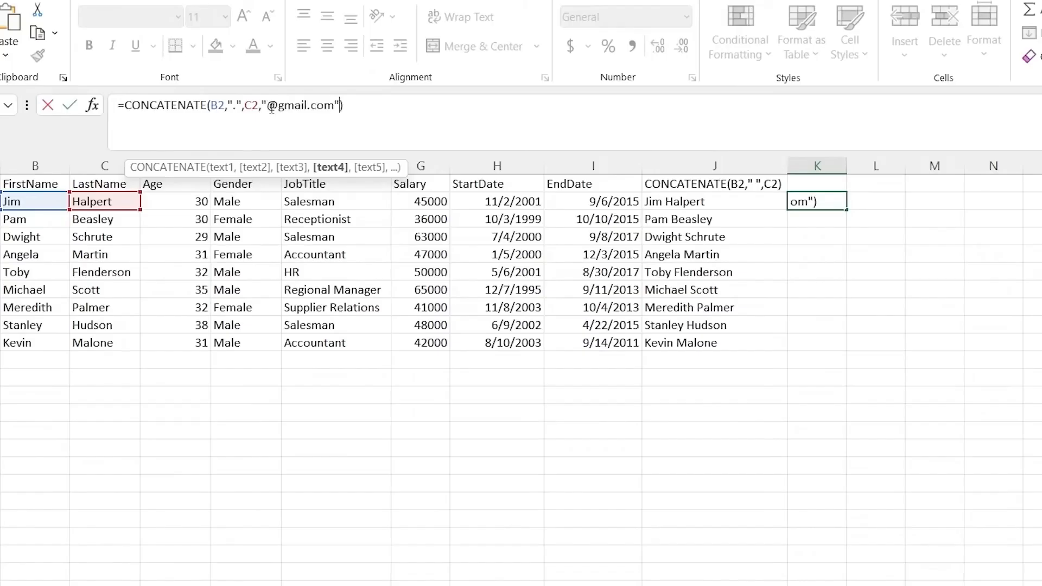
key(Return)
- Fill the K2 formula down column K and clear the surplus entries in K11:K12 below the last employee
click(811, 204)
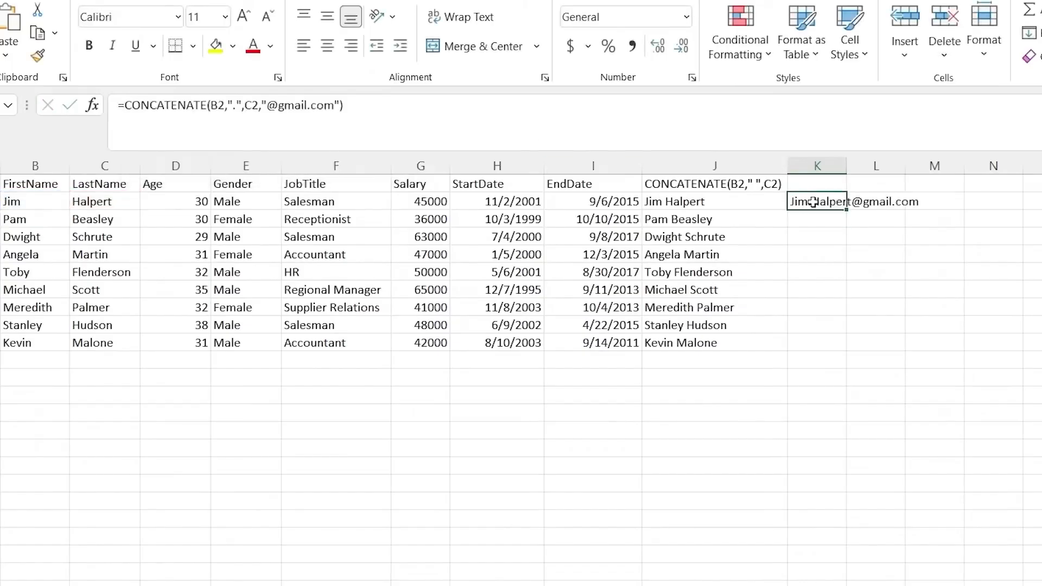
double_click(846, 210)
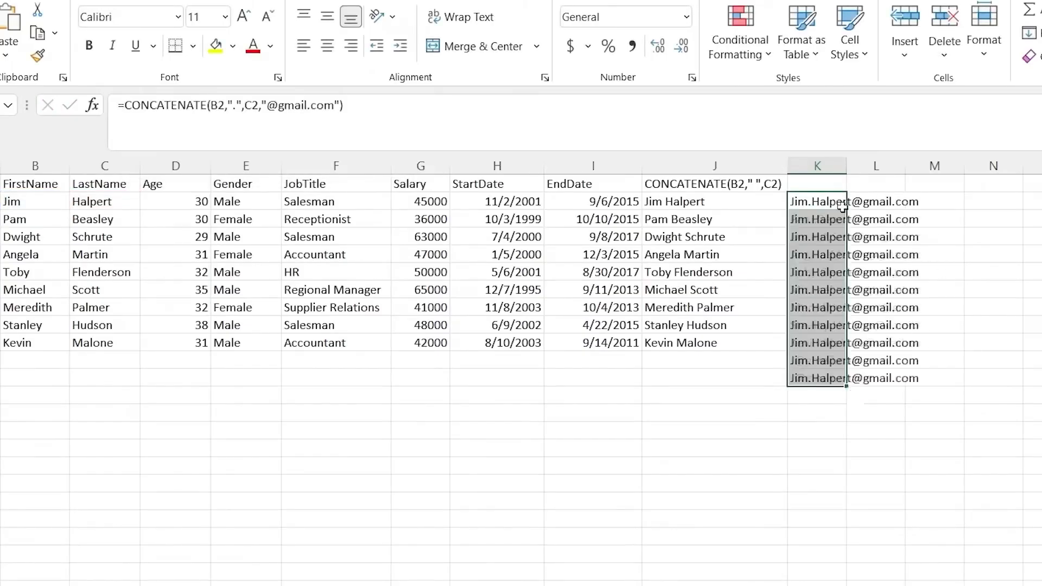
click(827, 359)
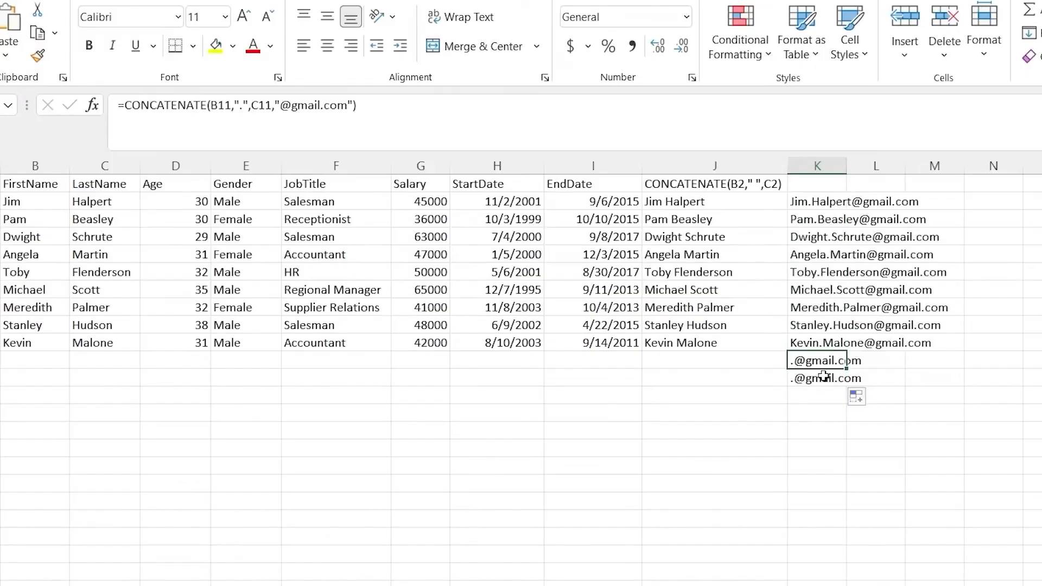
drag(825, 377, 825, 376)
key(Delete)
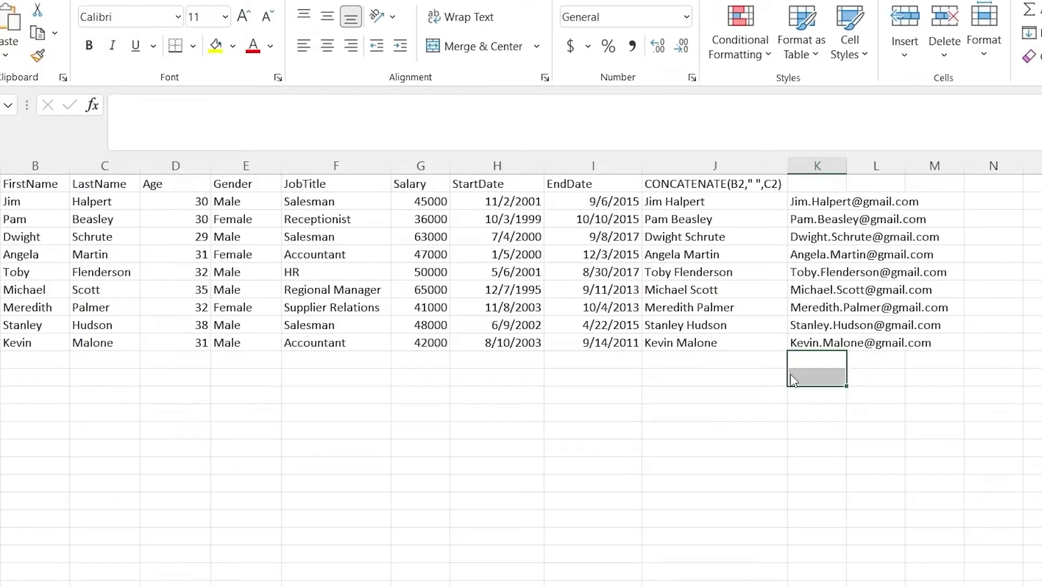
click(751, 378)
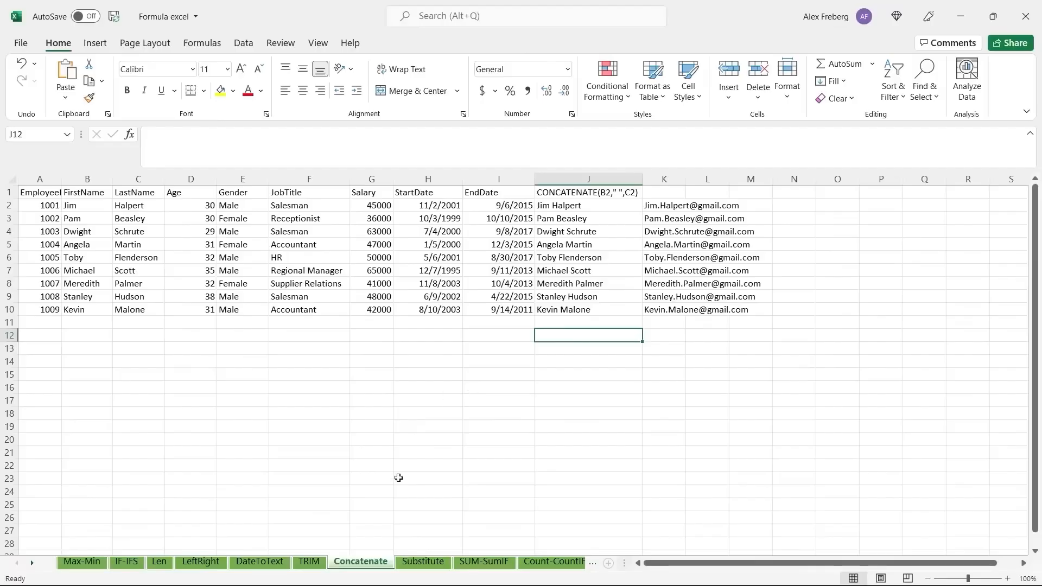
- Switch to the Substitute worksheet
click(32, 564)
click(32, 563)
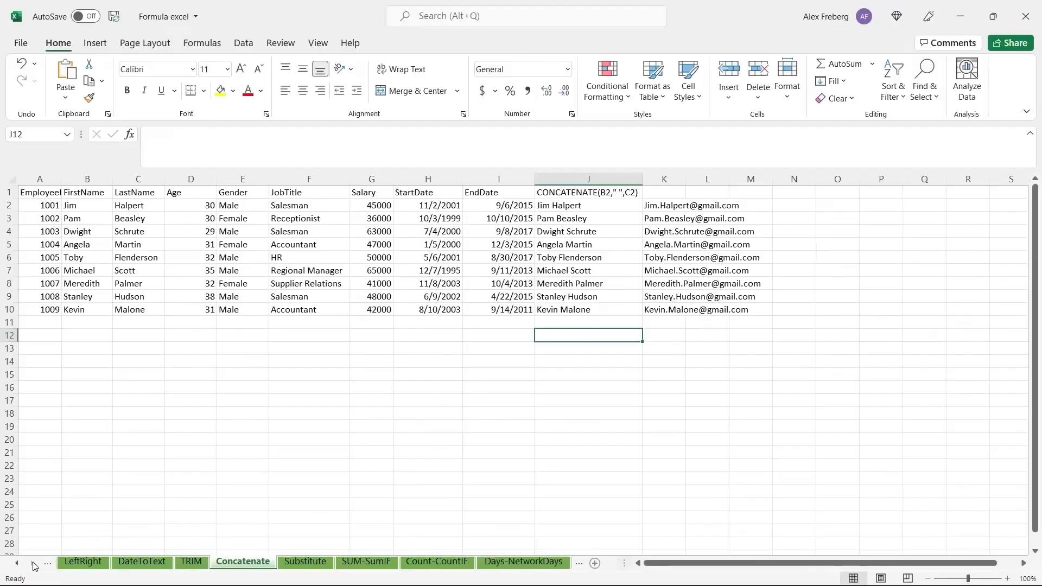
click(323, 567)
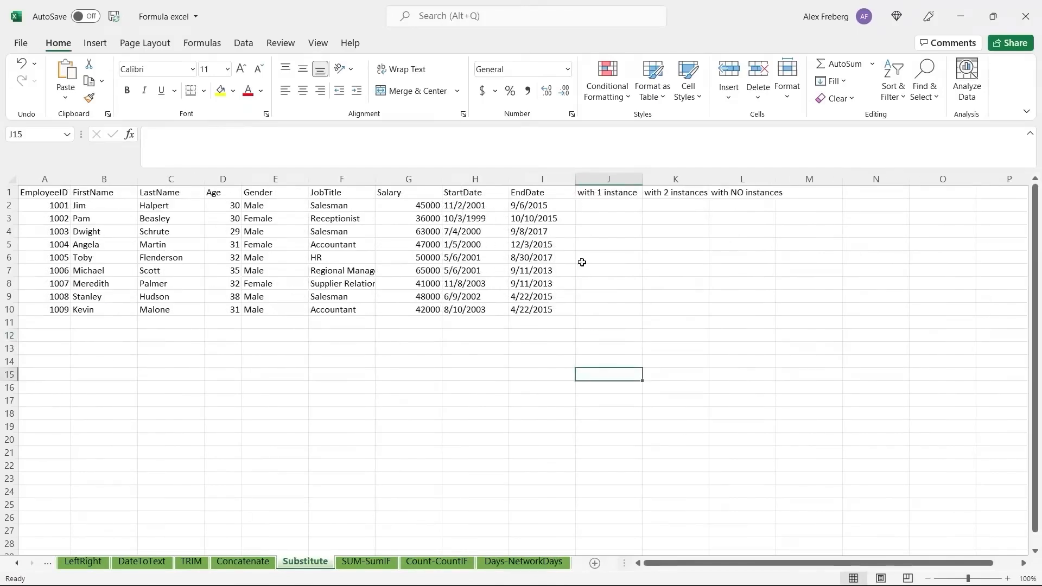
click(611, 205)
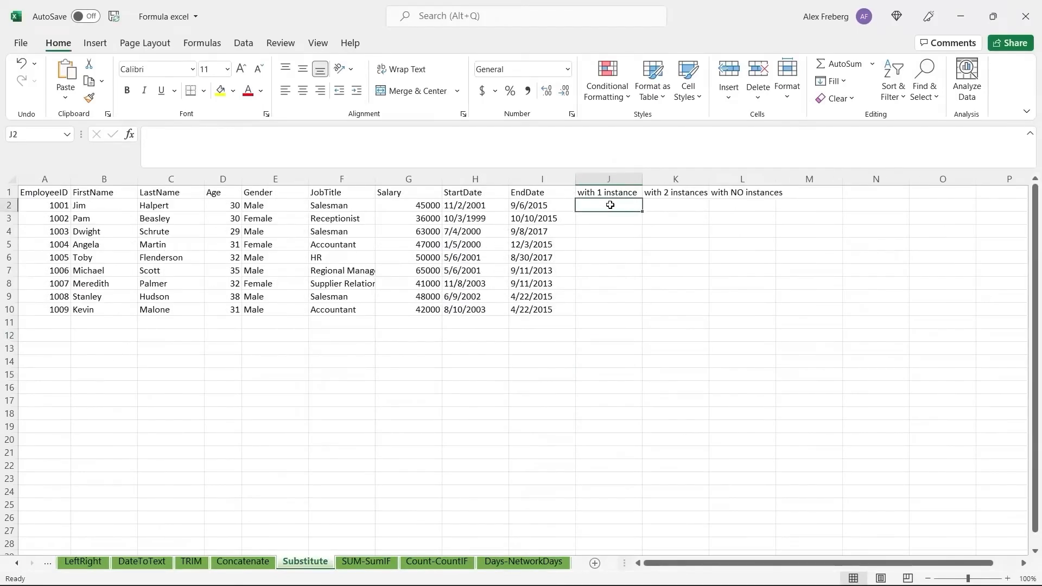
click(743, 205)
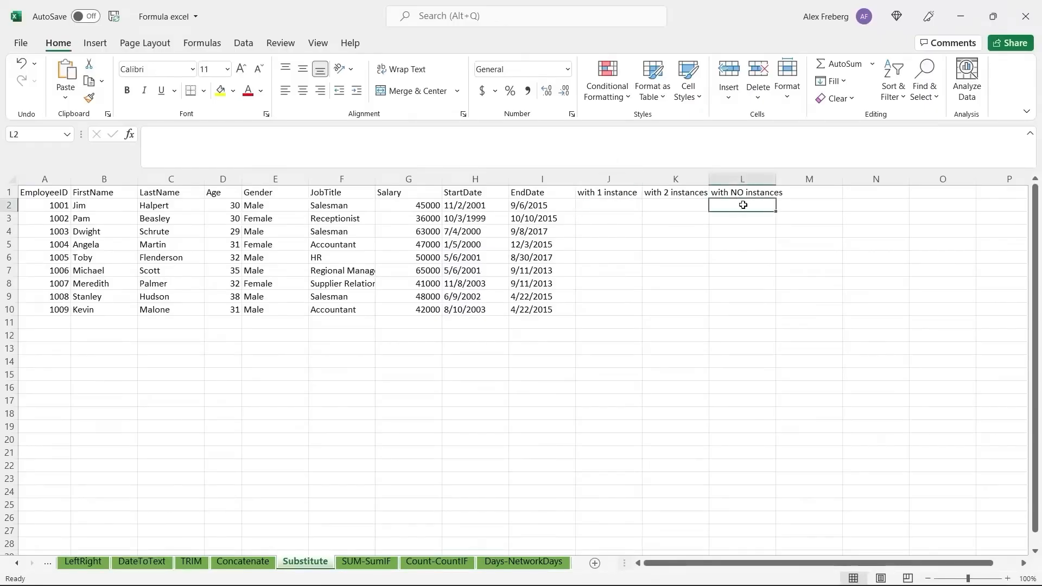
click(468, 210)
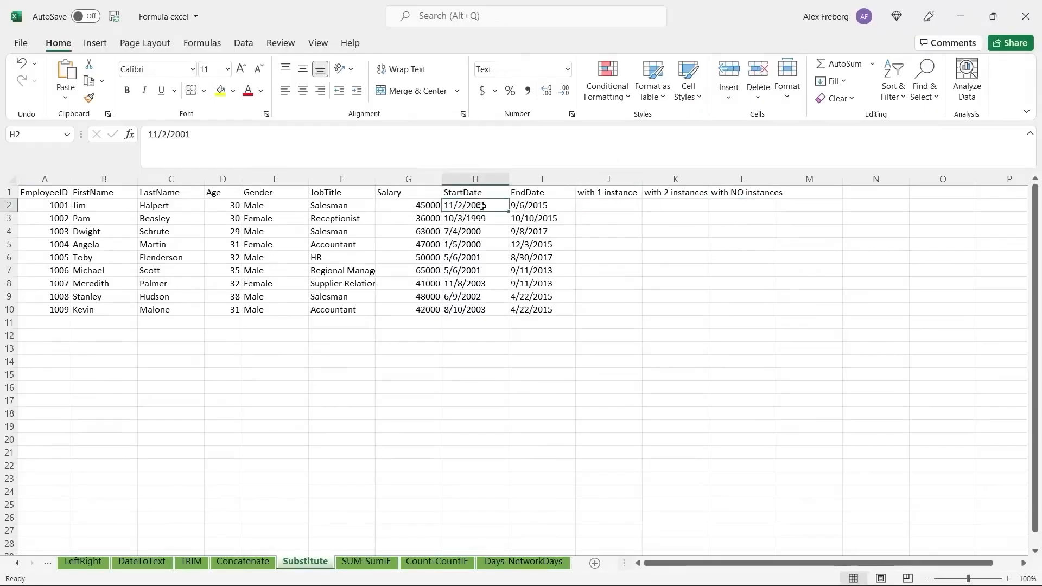
click(537, 205)
click(483, 203)
- Replace the slashes with hyphens in the start date in H5 so it reads 1-5-2000
click(453, 246)
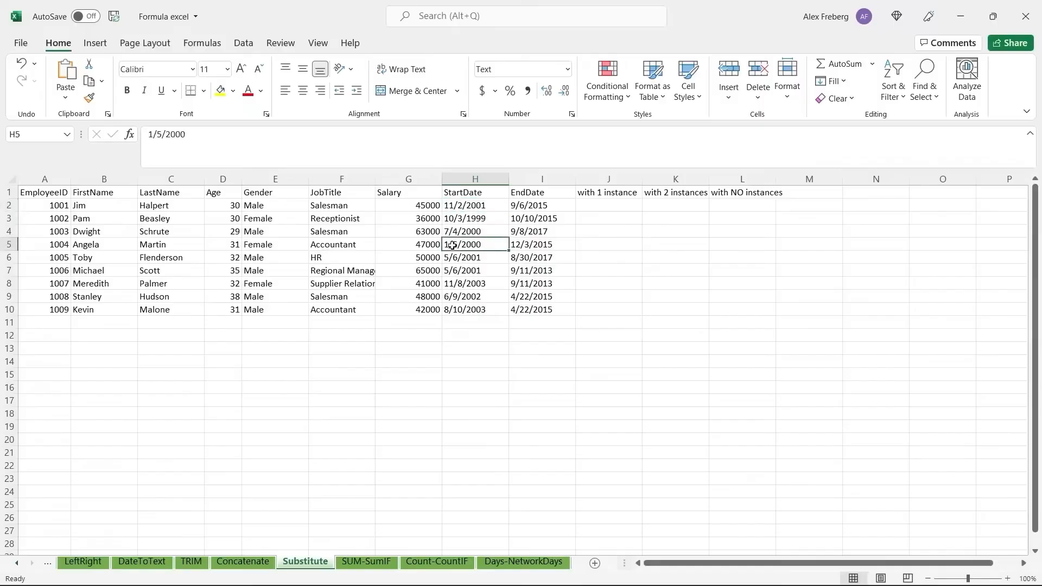
double_click(453, 246)
key(BackSpace)
text(-)
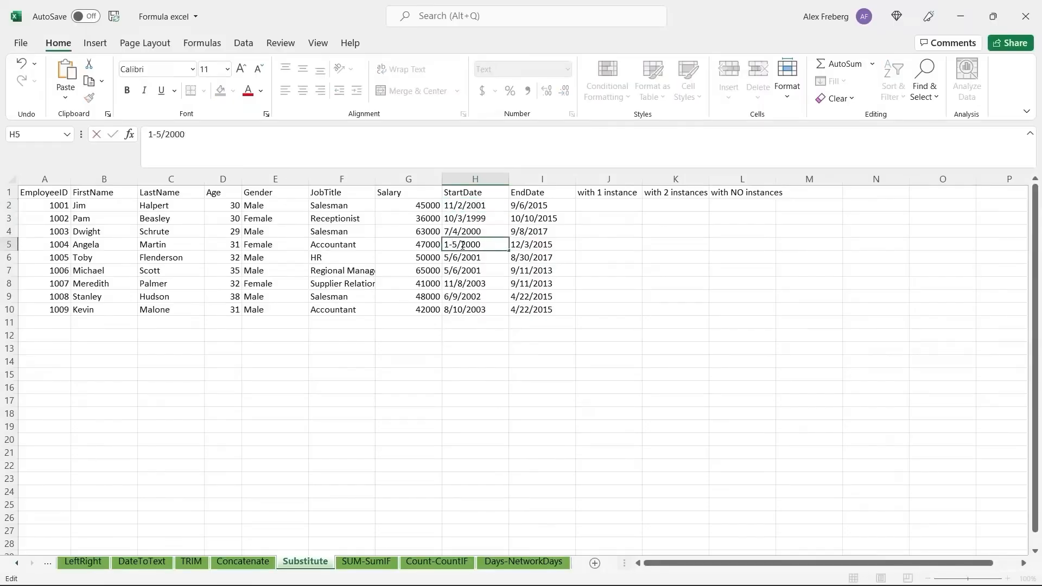
click(462, 245)
key(BackSpace)
text(-)
- Replace the slashes with hyphens in the end date in I5 so it reads 12-3-2015
click(524, 245)
double_click(525, 244)
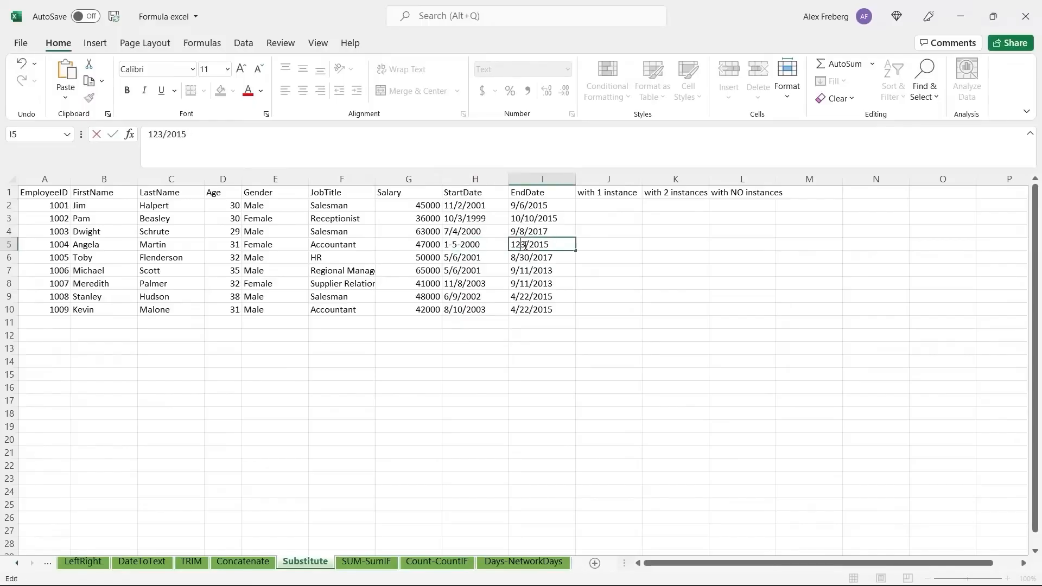
key(BackSpace)
text(-)
click(534, 243)
key(BackSpace)
text(-3-)
click(475, 266)
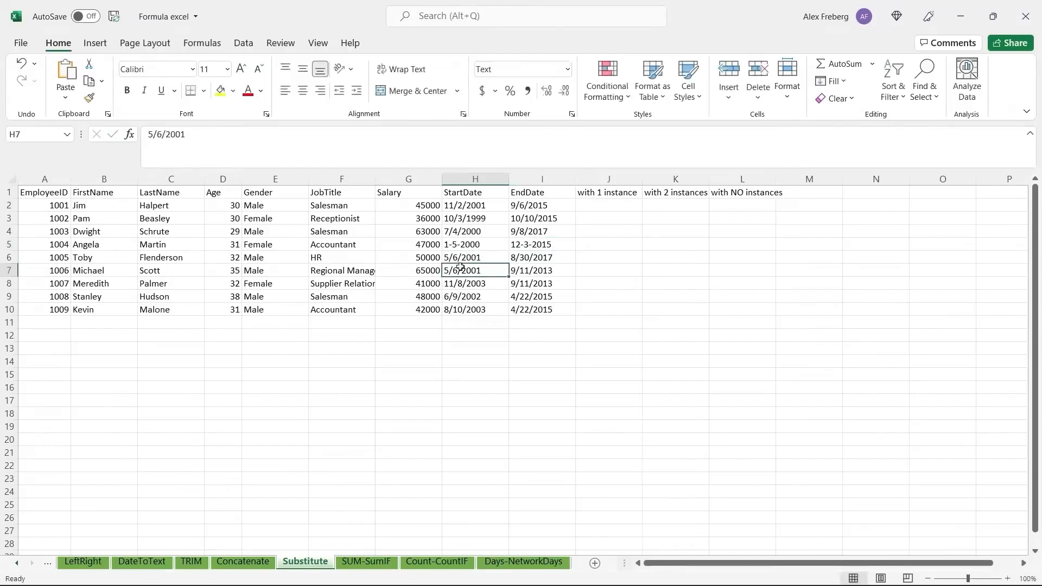
double_click(461, 246)
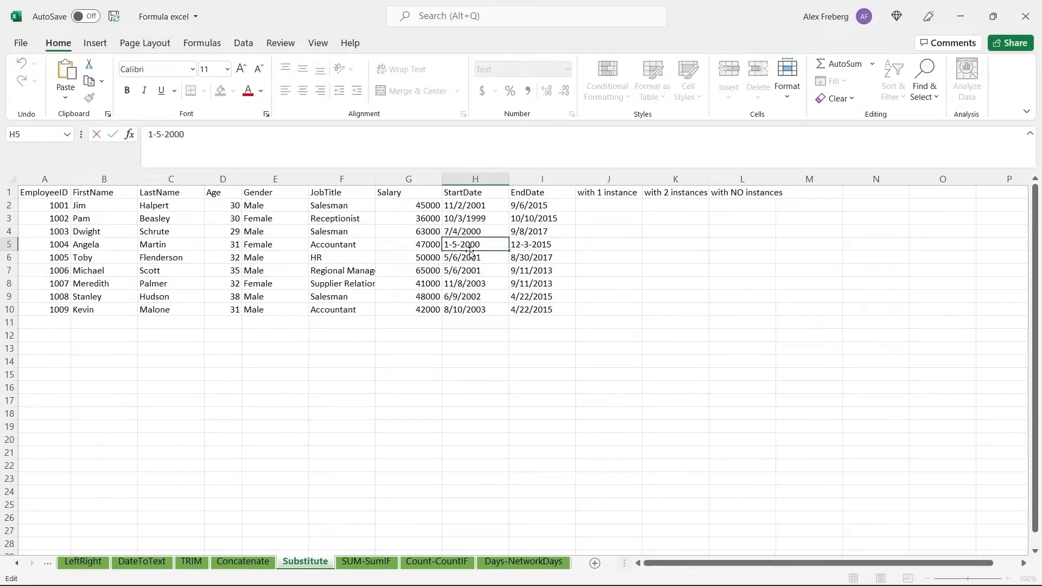
click(562, 234)
click(604, 206)
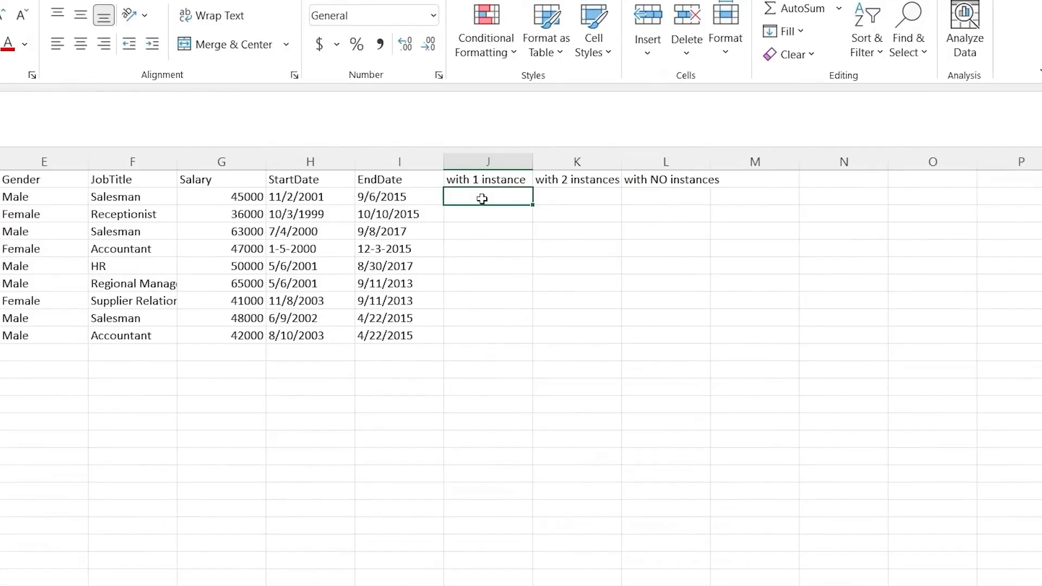
- Start a SUBSTITUTE formula in L2 under "with NO instances", using the StartDate range H2:H10 as its text
click(650, 195)
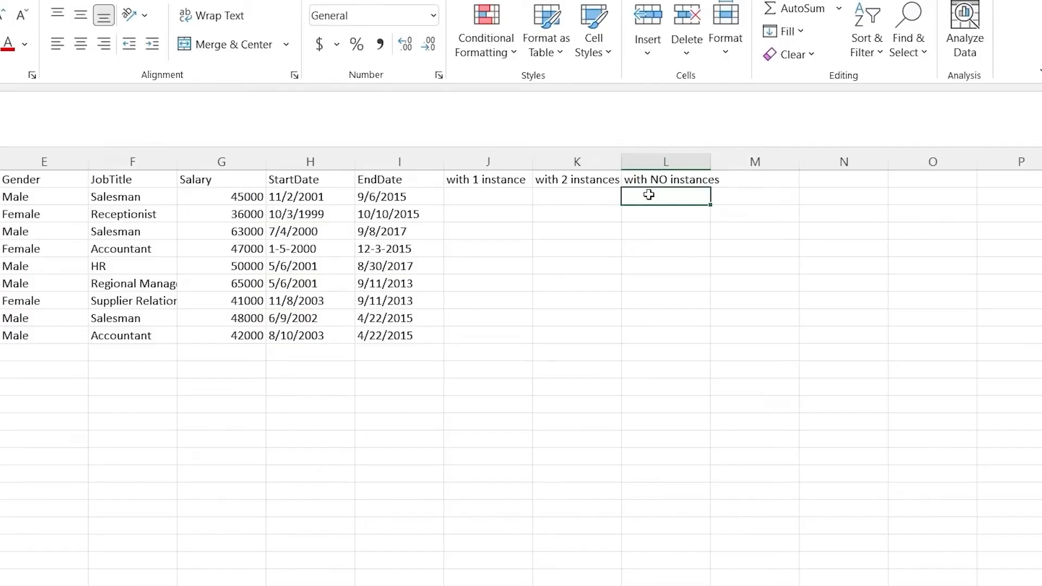
text(=)
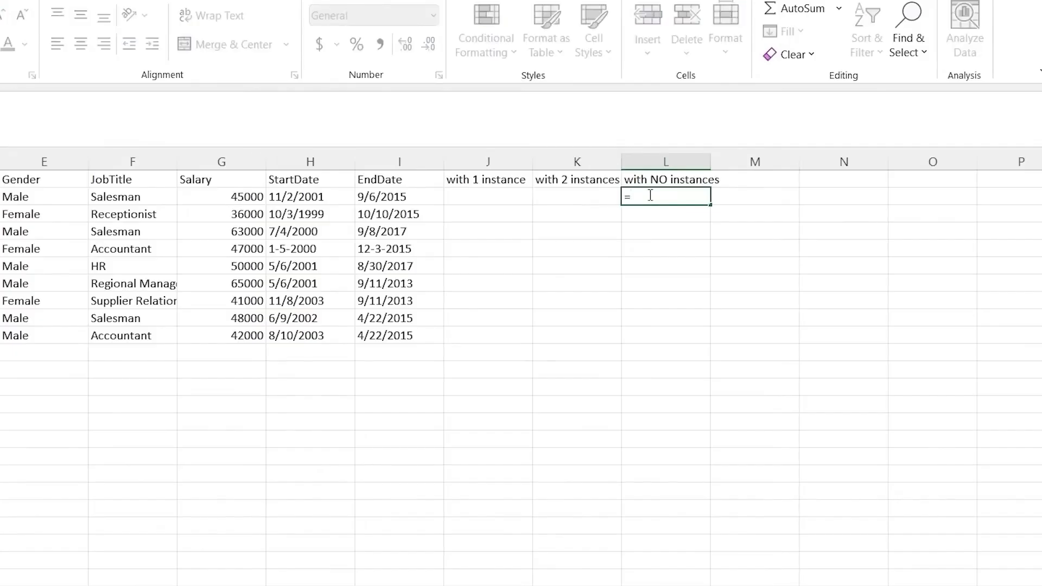
text(subs)
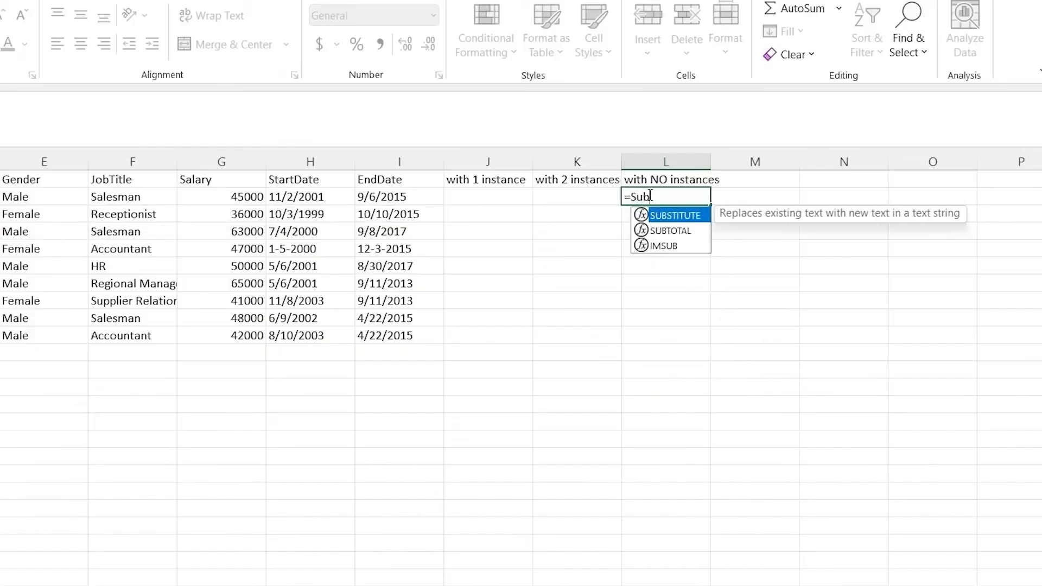
key(Tab)
key(BackSpace)
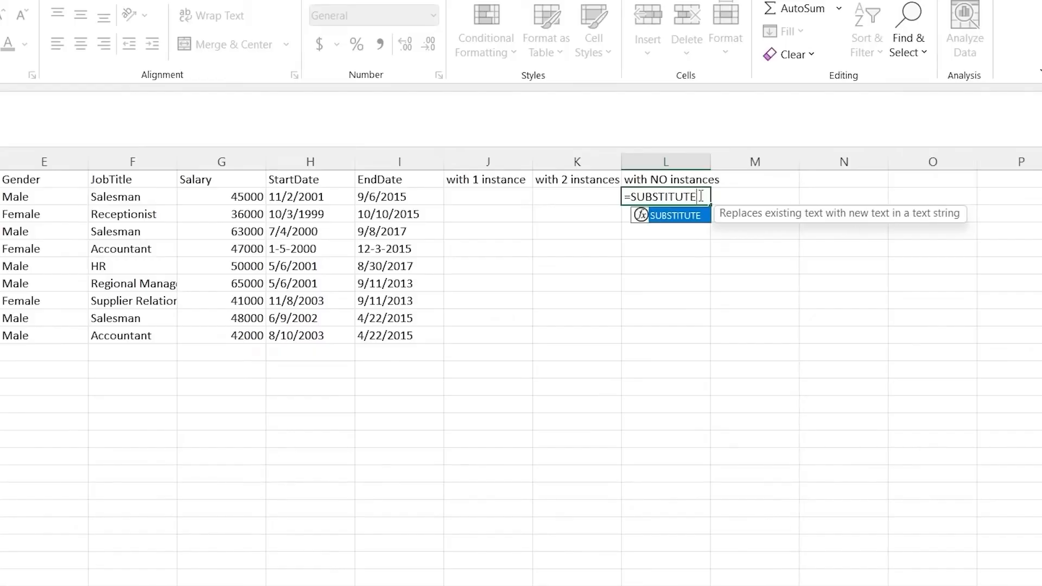
text(()
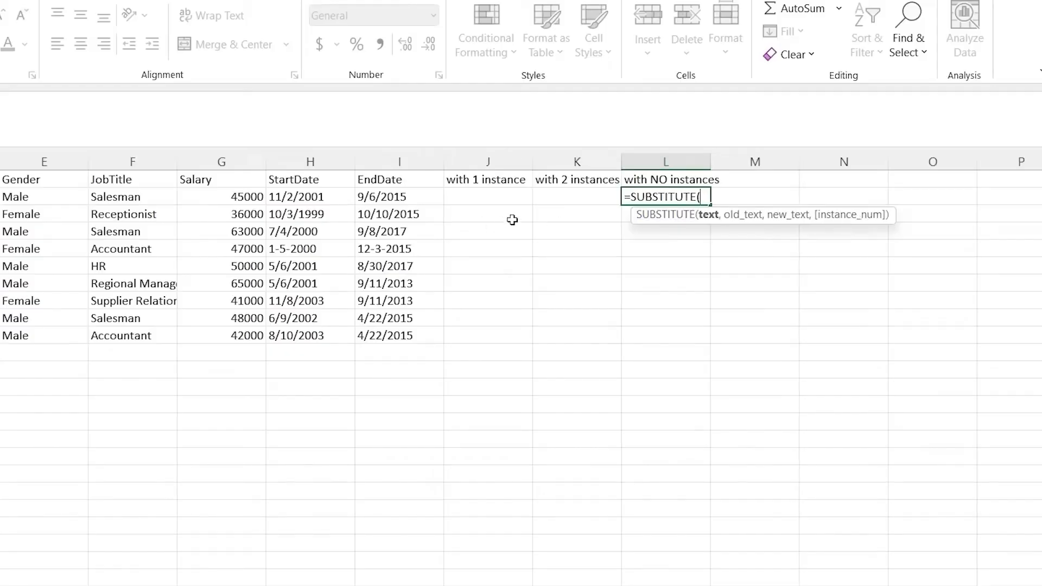
click(311, 197)
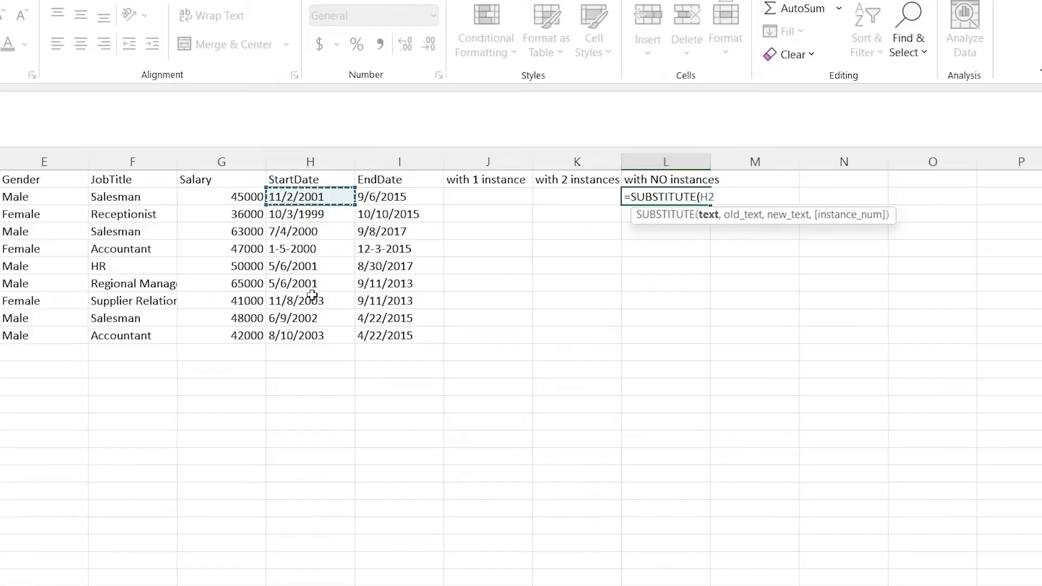
shift+click(313, 335)
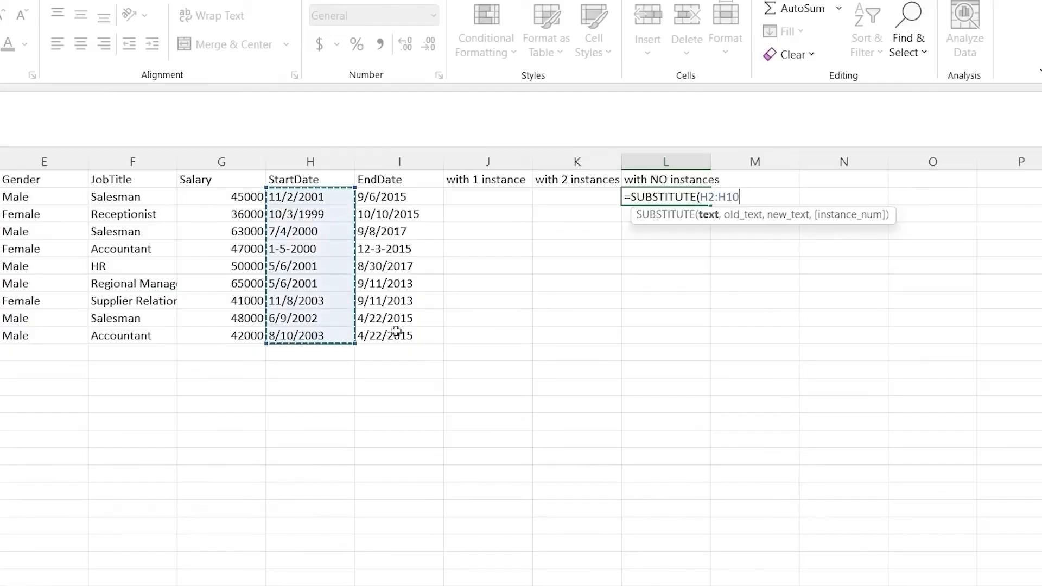
- Complete the L2 SUBSTITUTE formula with "-" as old text and "/" as new text, and commit it
text(,)
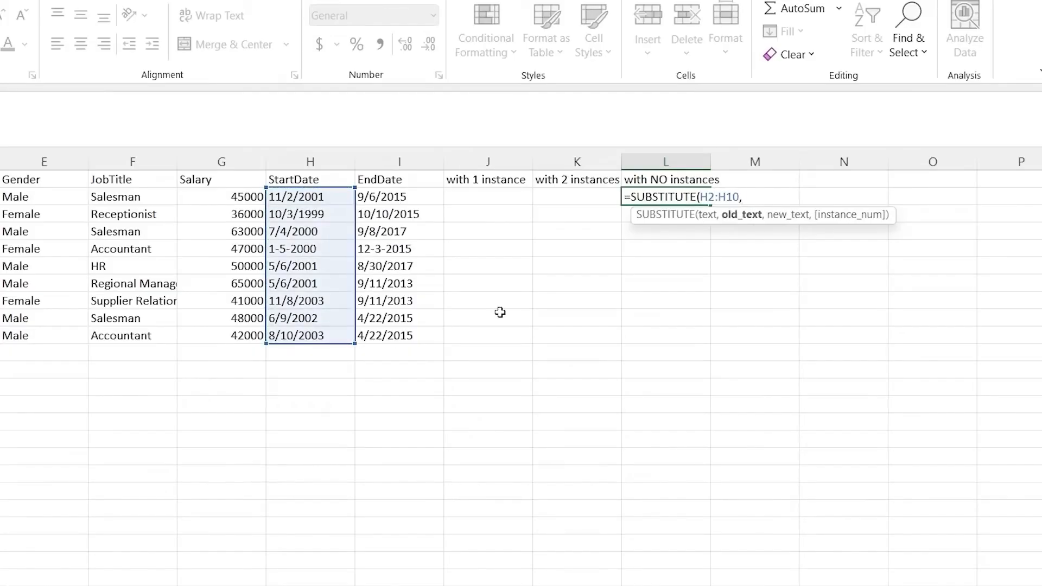
text("-)
text(",")
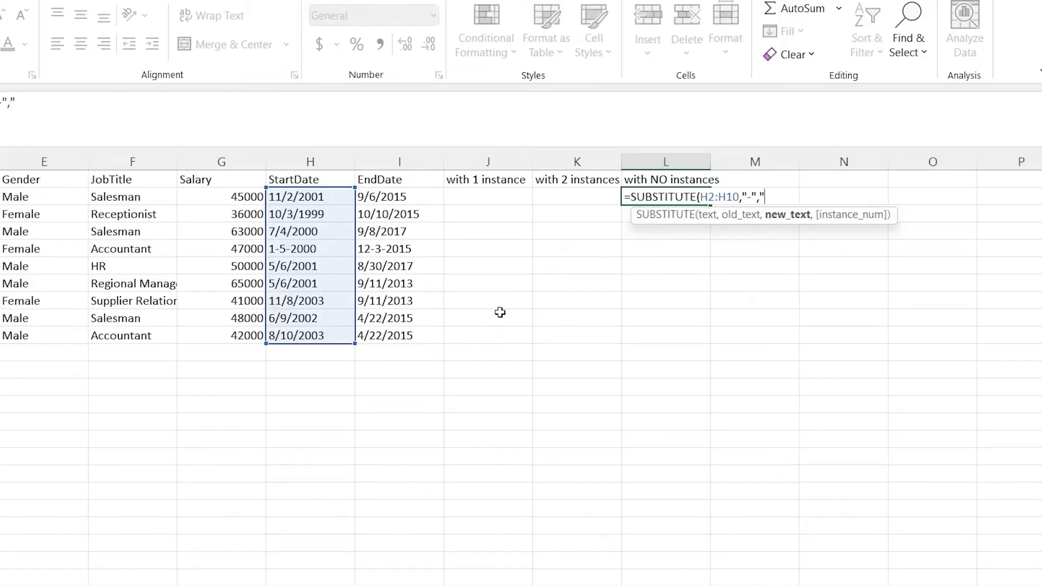
text(/)
text())
key(Return)
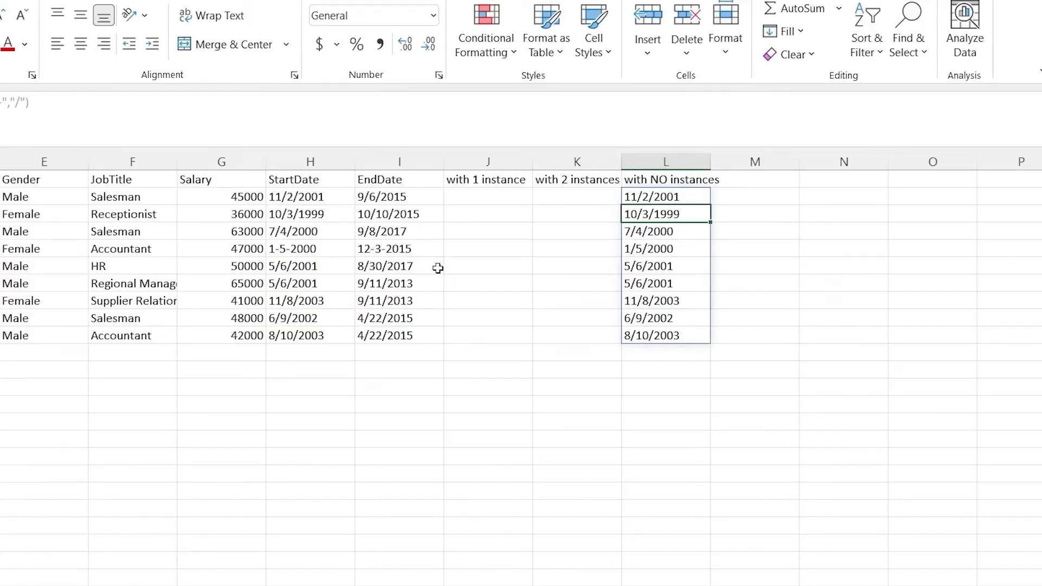
- Undo the L2 SUBSTITUTE formula and the hyphen edits to the dates in I5 and H5
click(570, 270)
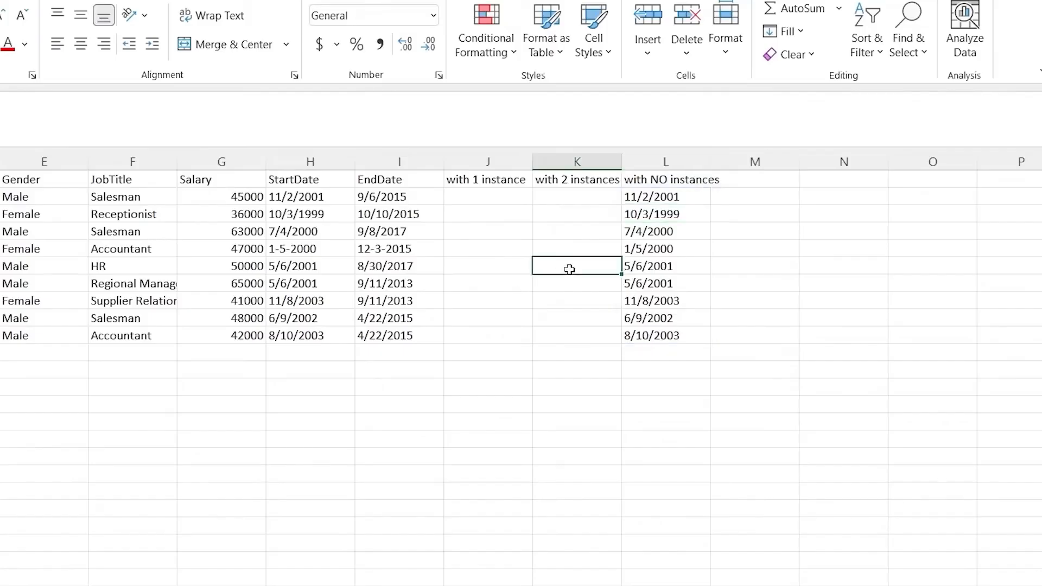
key(ctrl+z)
key(ctrl+z)
key(ctrl+z)
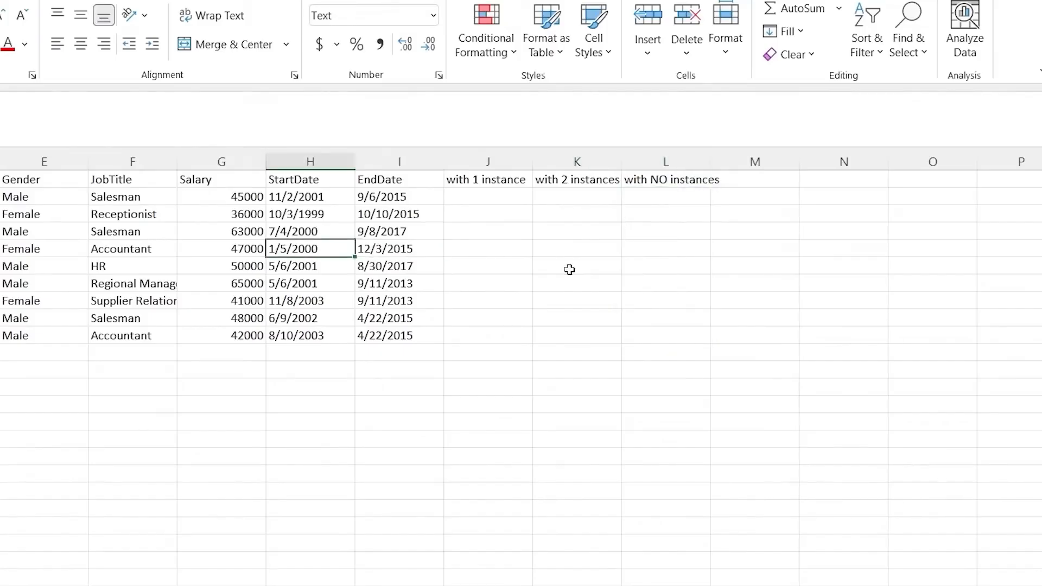
- Enter =SUBSTITUTE(H2:H10,"/","-") in L2 under "with NO instances" to replace every slash in the start dates
click(673, 196)
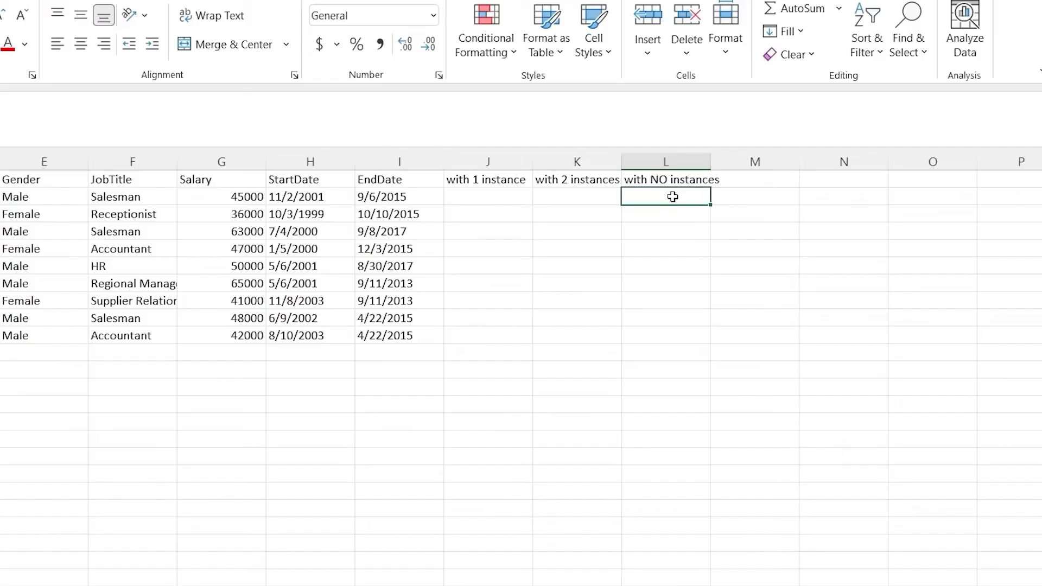
text(=)
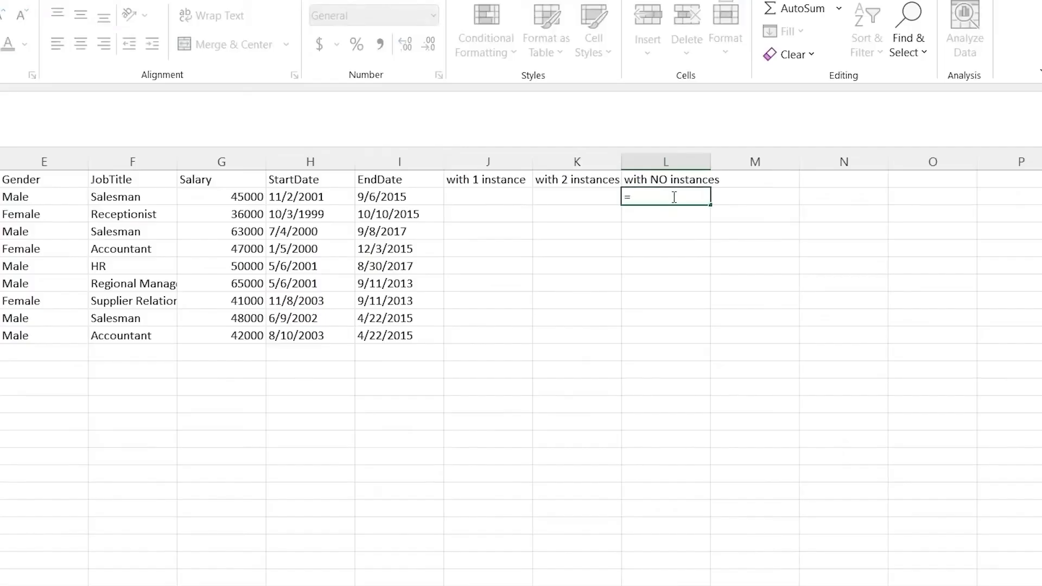
text(subst)
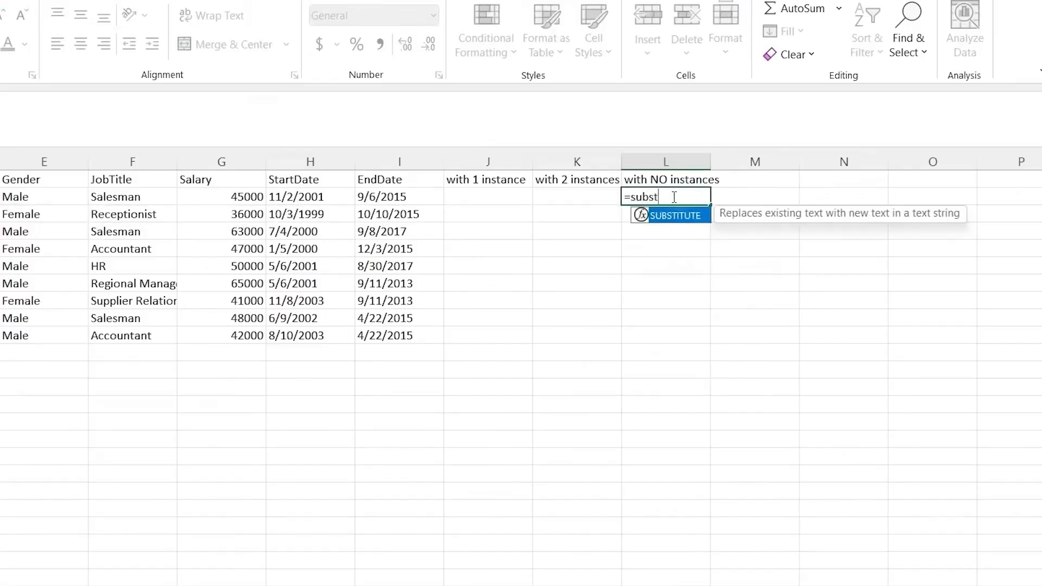
key(Tab)
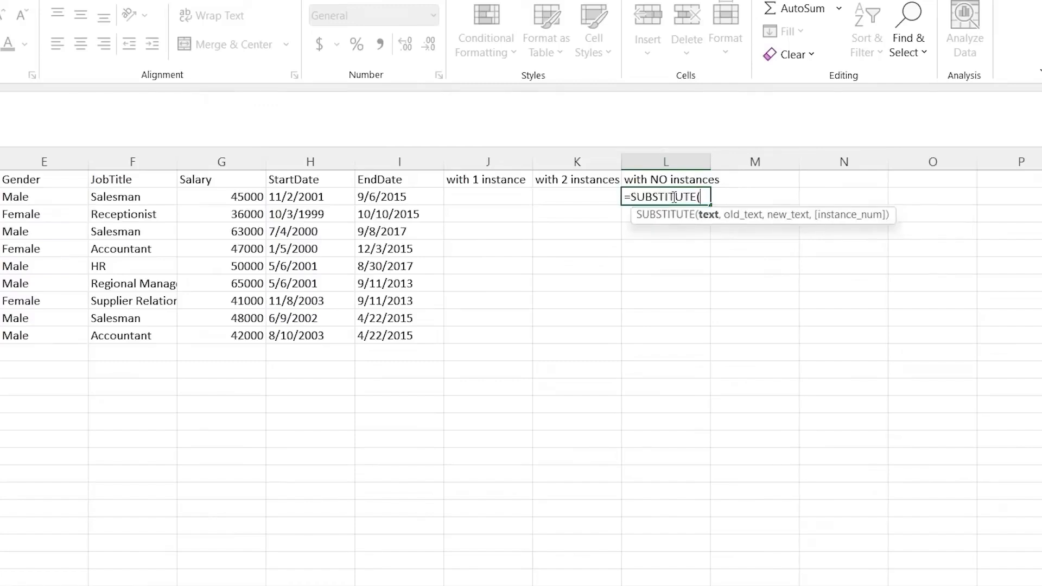
click(296, 198)
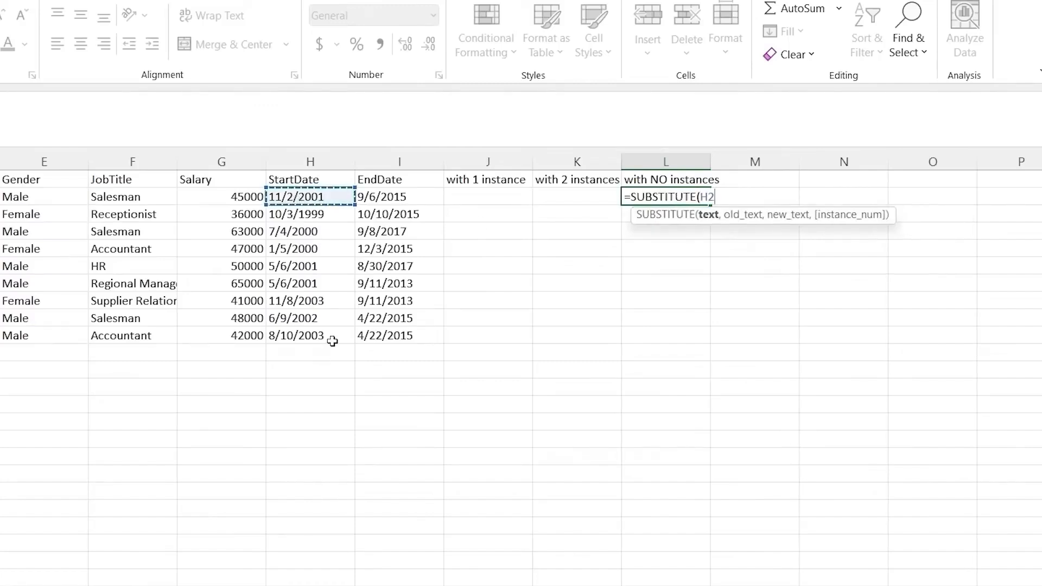
drag(332, 341, 334, 338)
text(,")
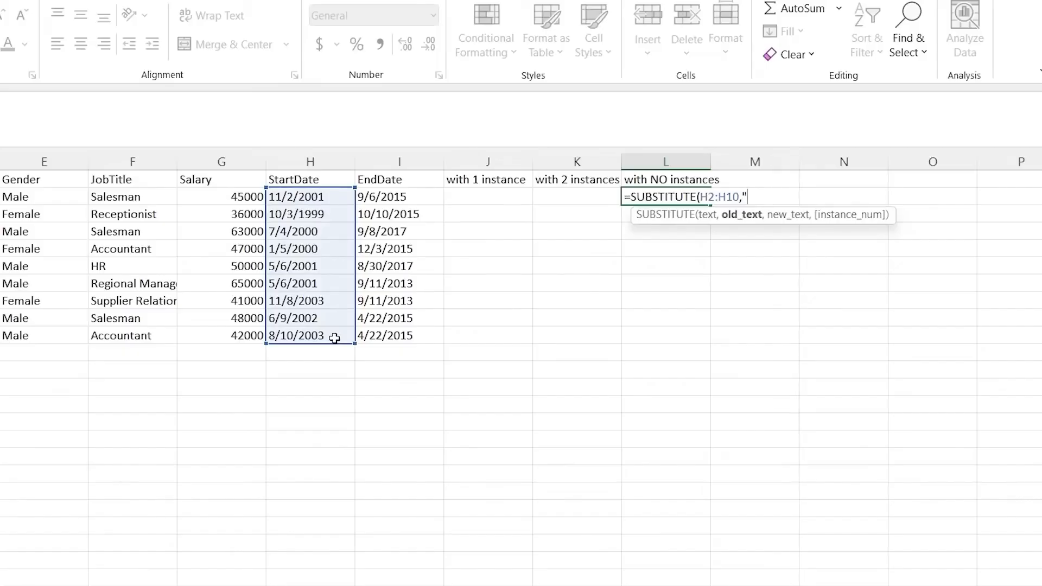
text(/","-)
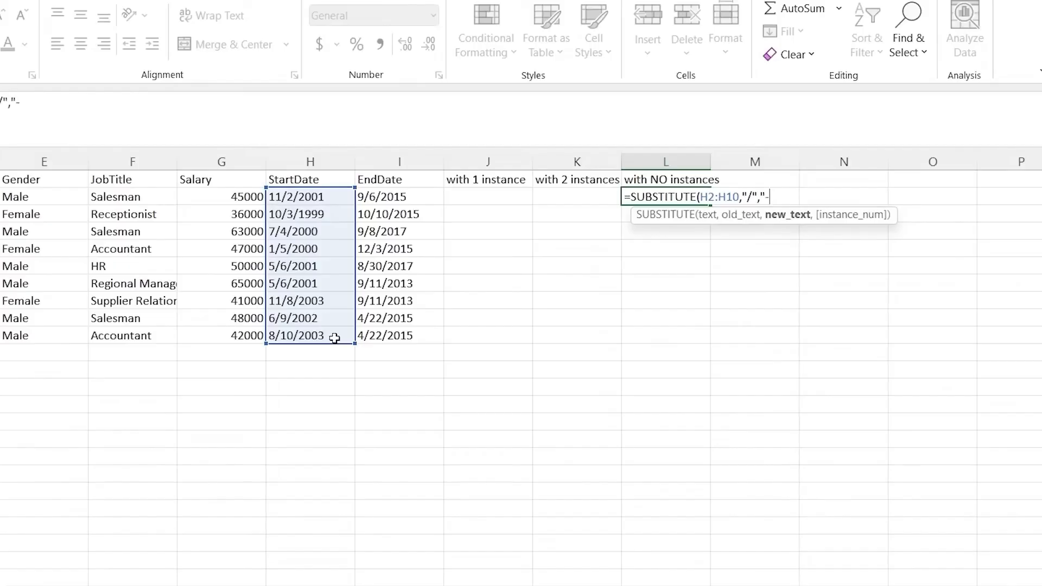
text("))
key(Return)
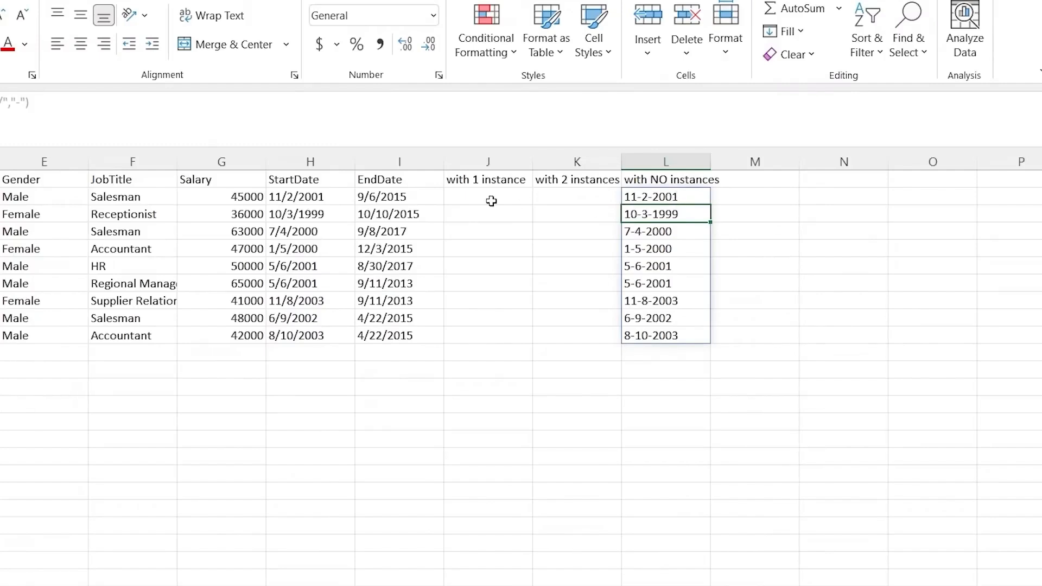
- Enter =SUBSTITUTE(H2:H10,"/","-",1) in J2 under "with 1 instance" to replace only the first slash
click(489, 201)
text(=)
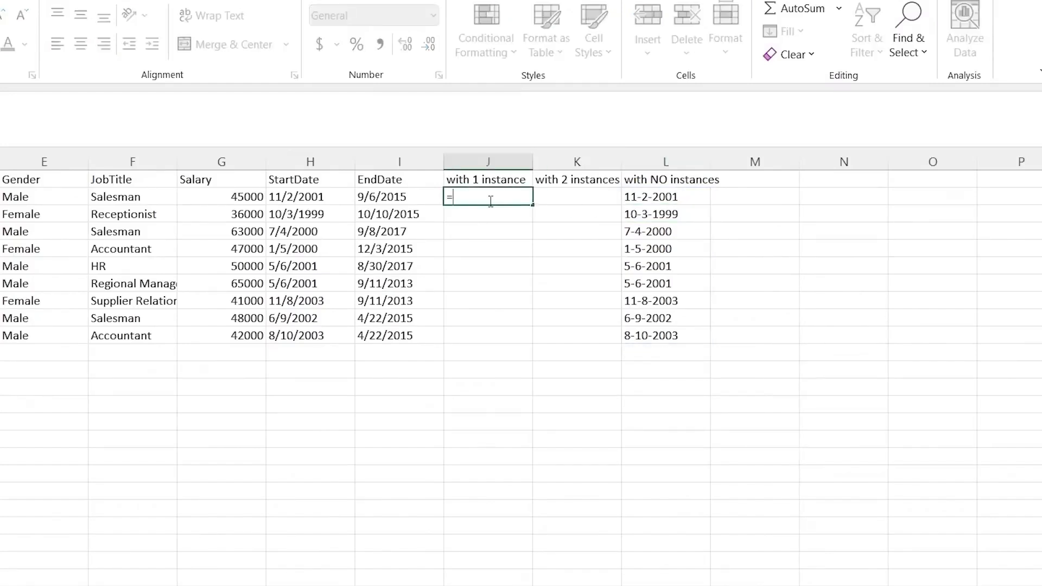
text(subs)
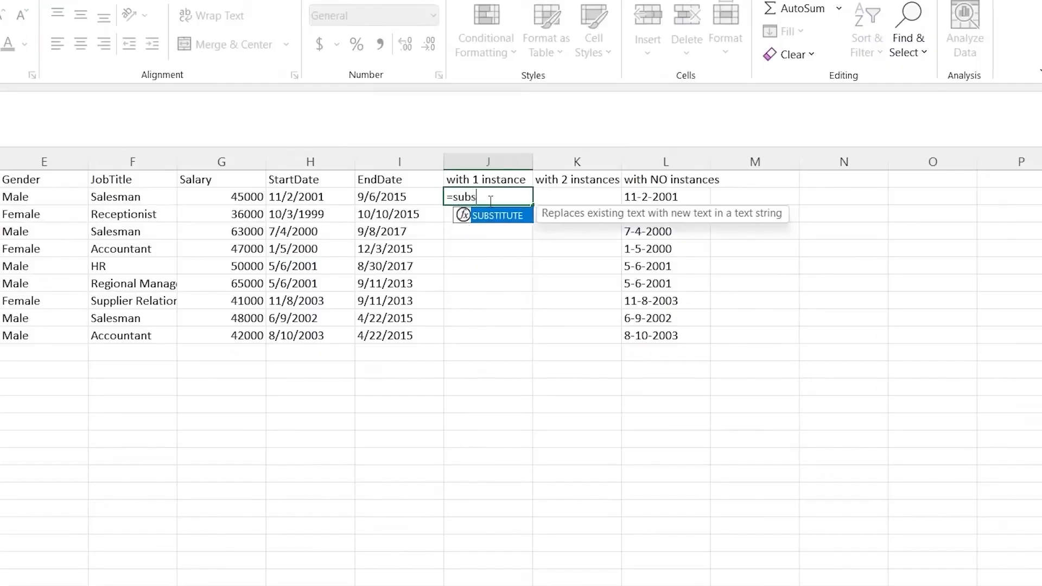
key(Tab)
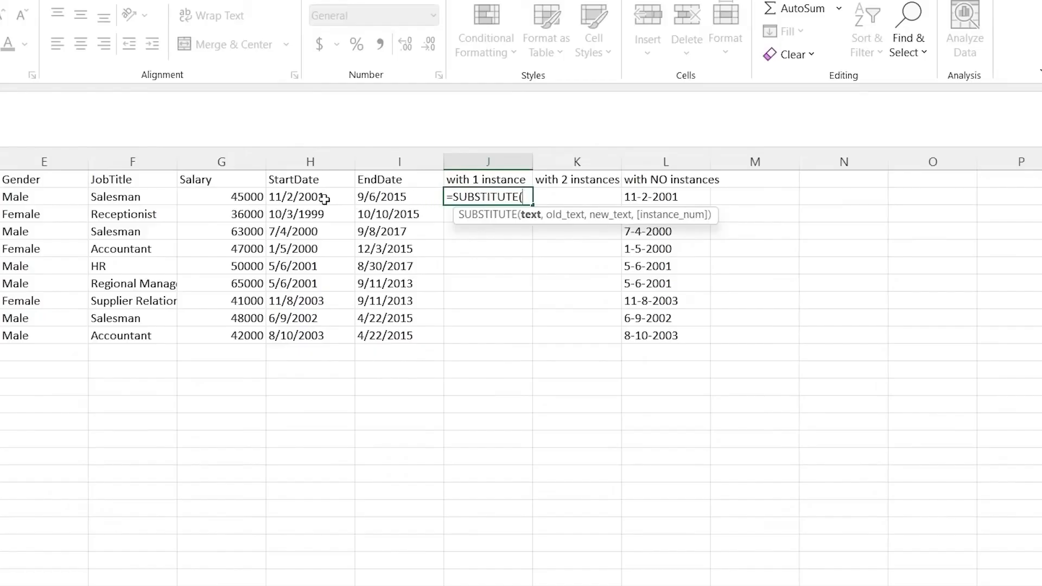
click(324, 200)
shift+click(325, 342)
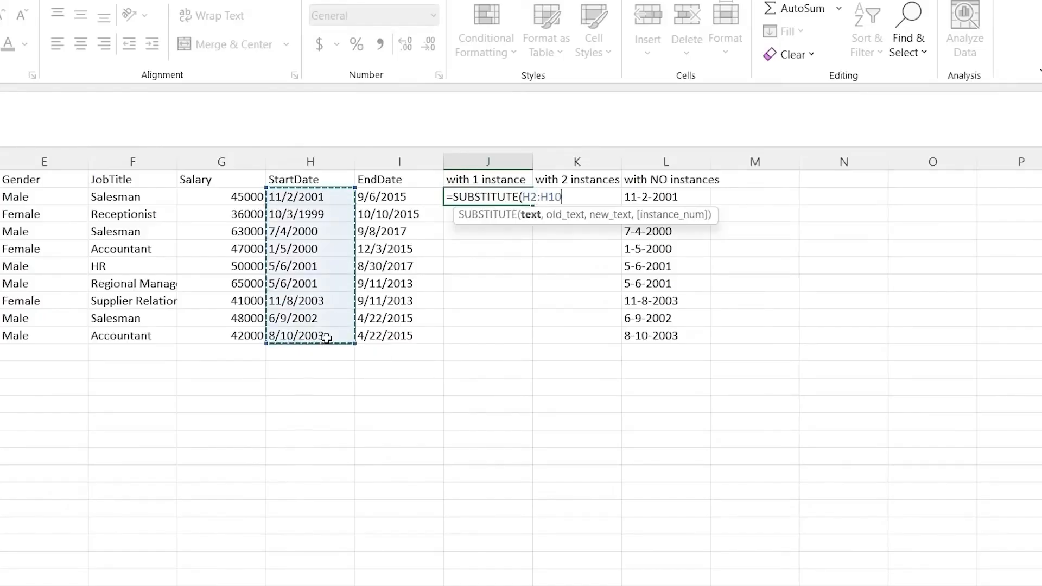
text(,"/")
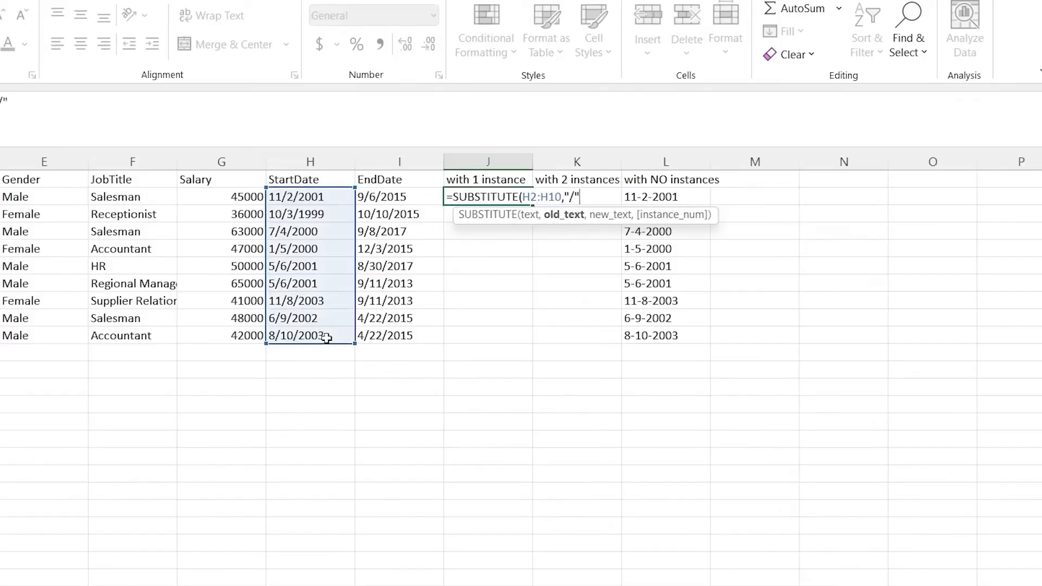
text(,)
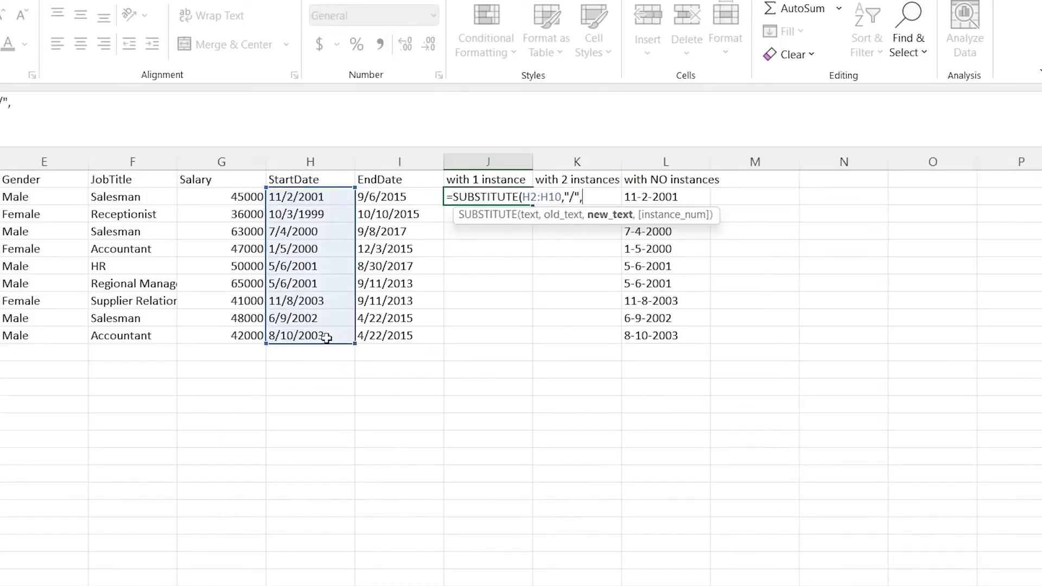
text(-"-",1)
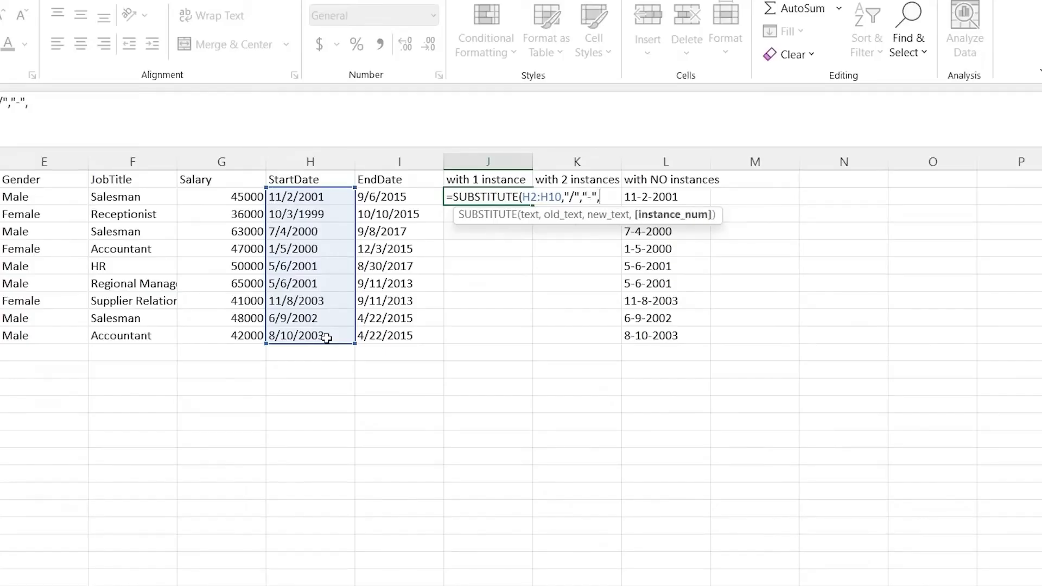
text())
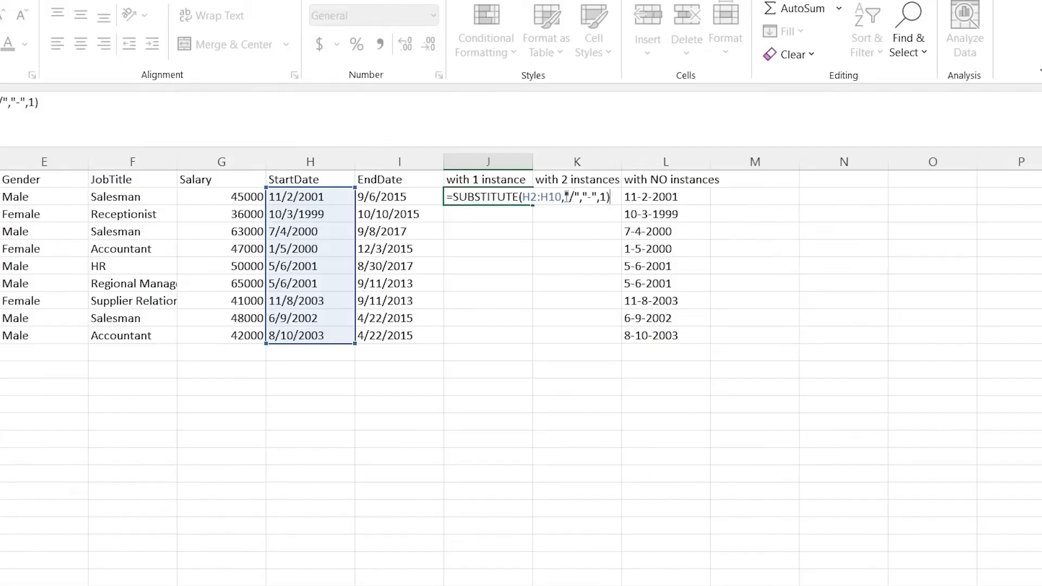
key(Return)
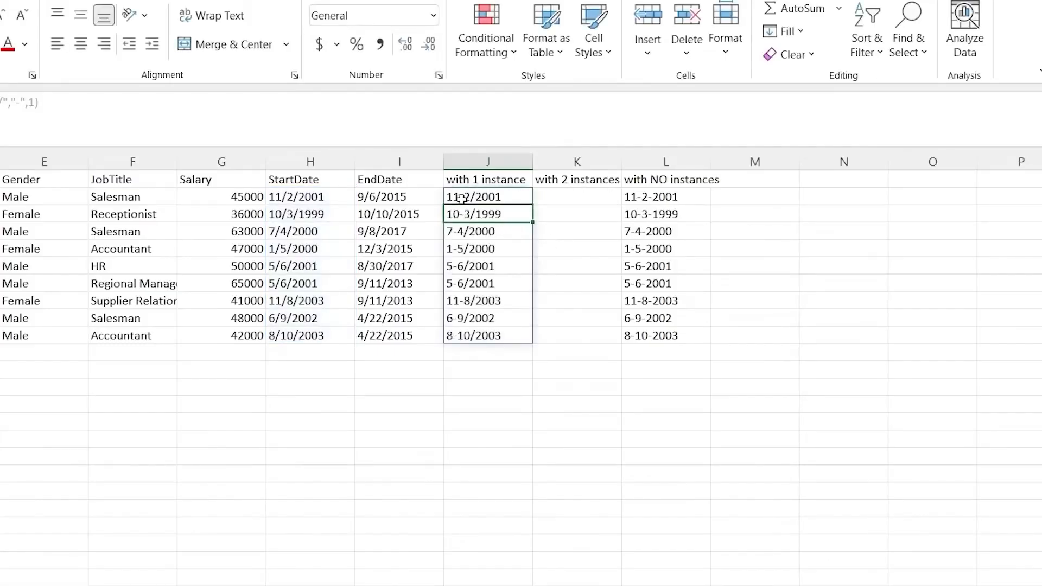
- Copy the SUBSTITUTE formula text from J2 and paste it into K2 under "with 2 instances"
click(461, 199)
click(460, 216)
click(510, 197)
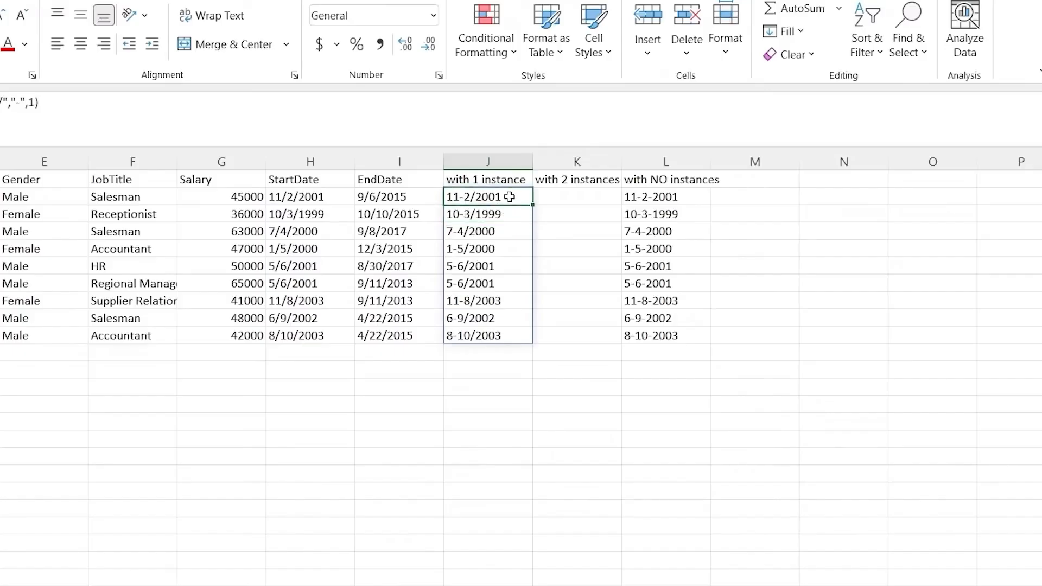
drag(50, 98, 0, 103)
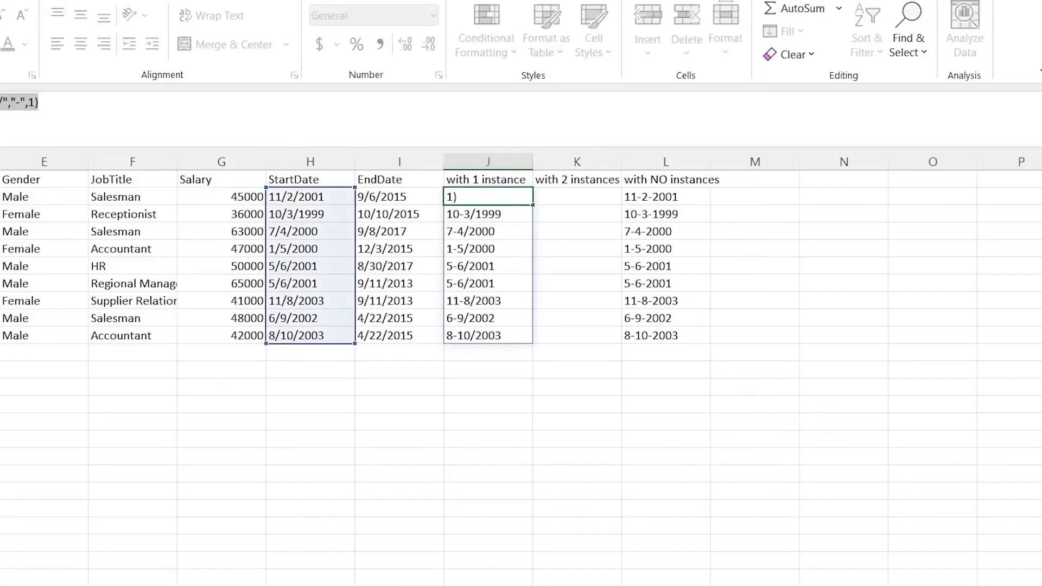
key(Escape)
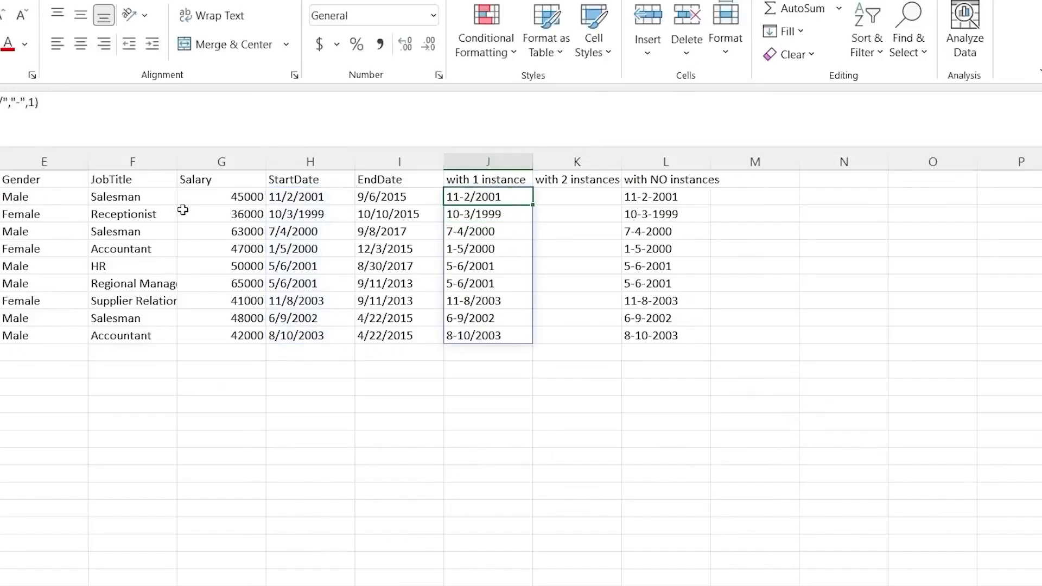
click(569, 200)
key(ctrl+v)
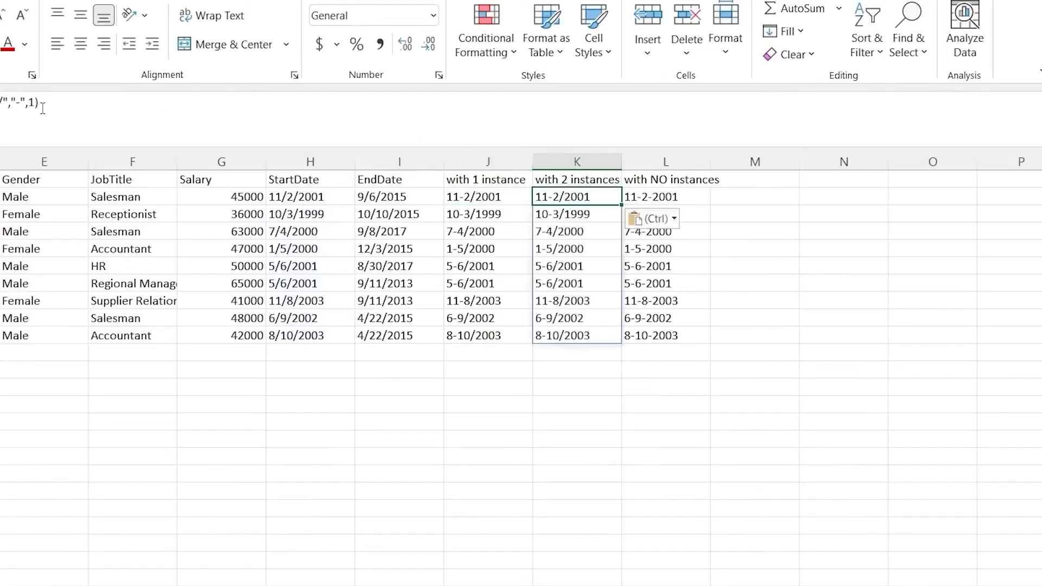
- Set the instance number in the K2 SUBSTITUTE formula to 2 and commit it
double_click(33, 103)
text(2)
key(Return)
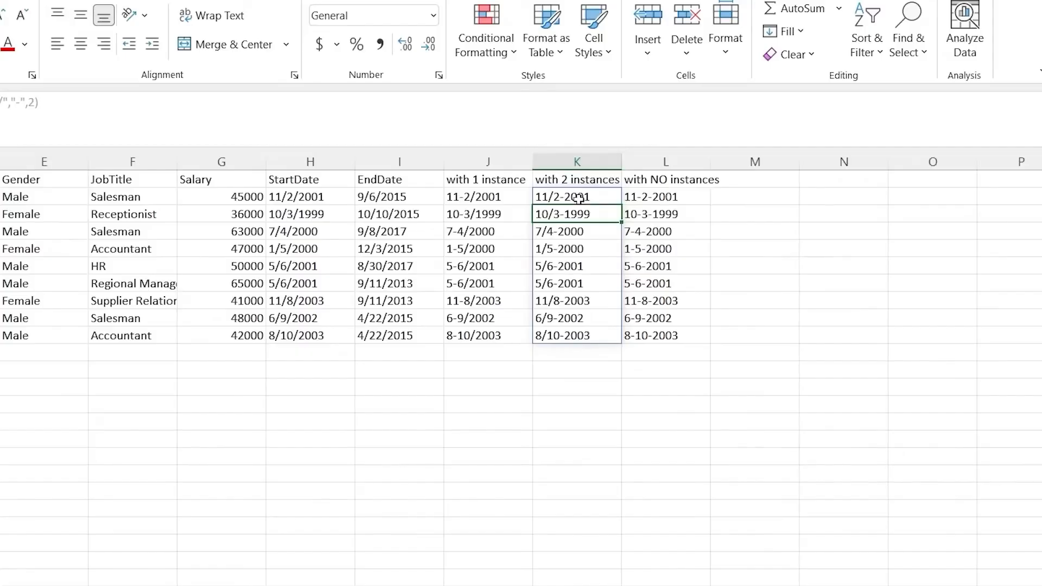
- Switch to the SUM-SumIF sheet and look over the empty cells under SUM, SUMIF and SUMIFS
click(684, 198)
key(ctrl+shift+Down)
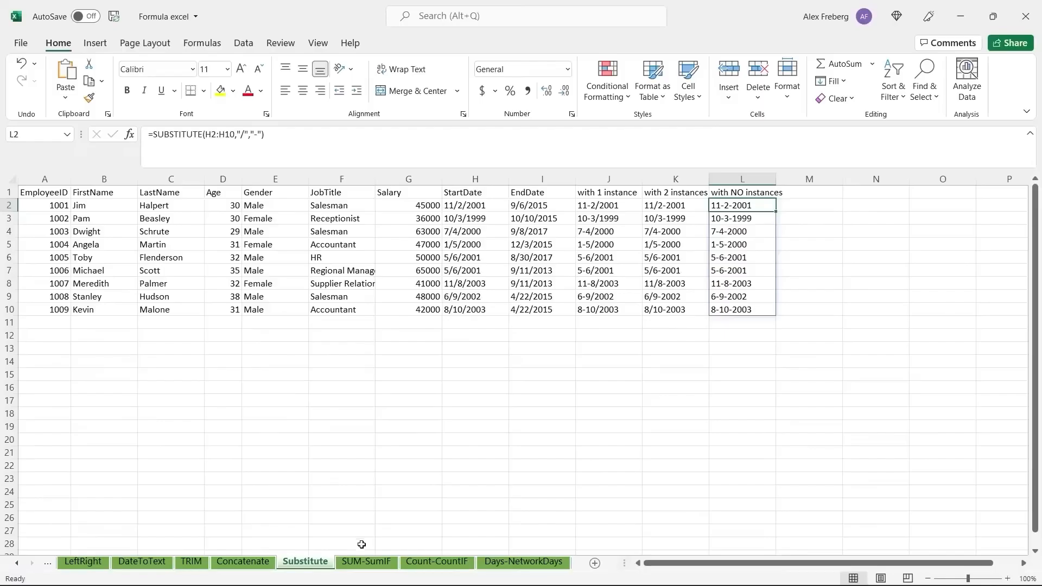
click(367, 562)
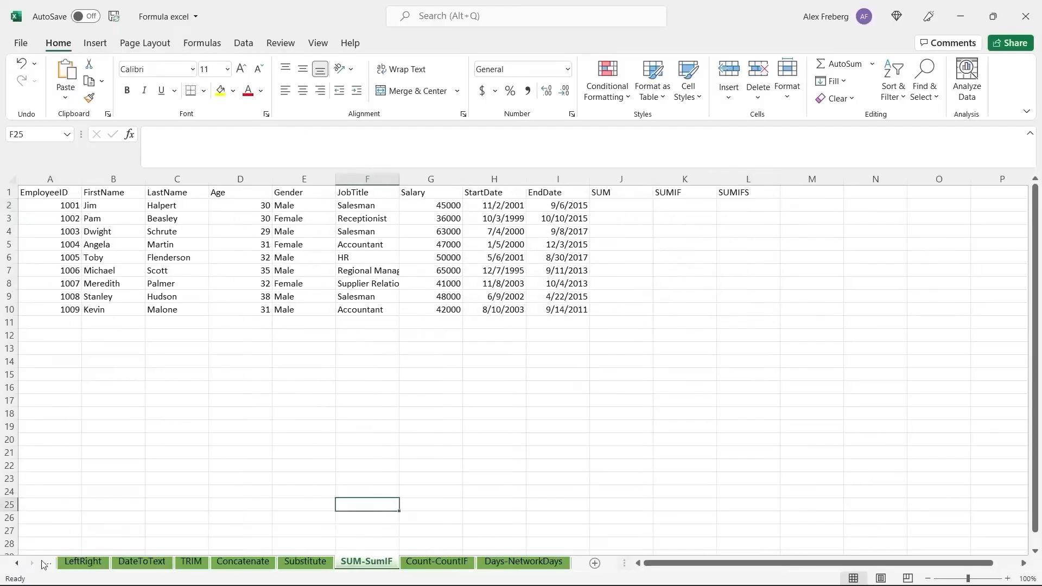
click(625, 204)
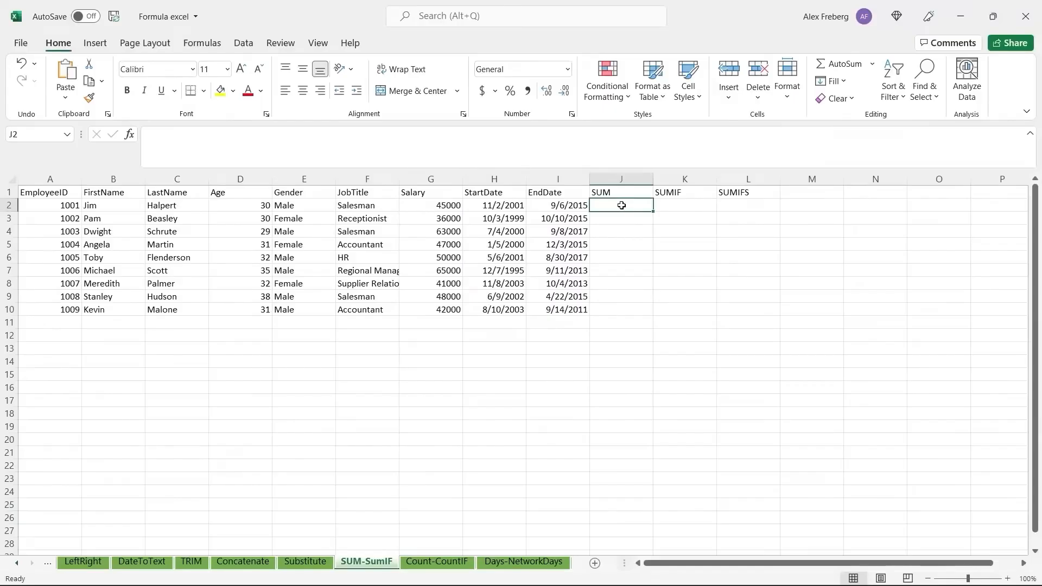
click(688, 201)
click(736, 203)
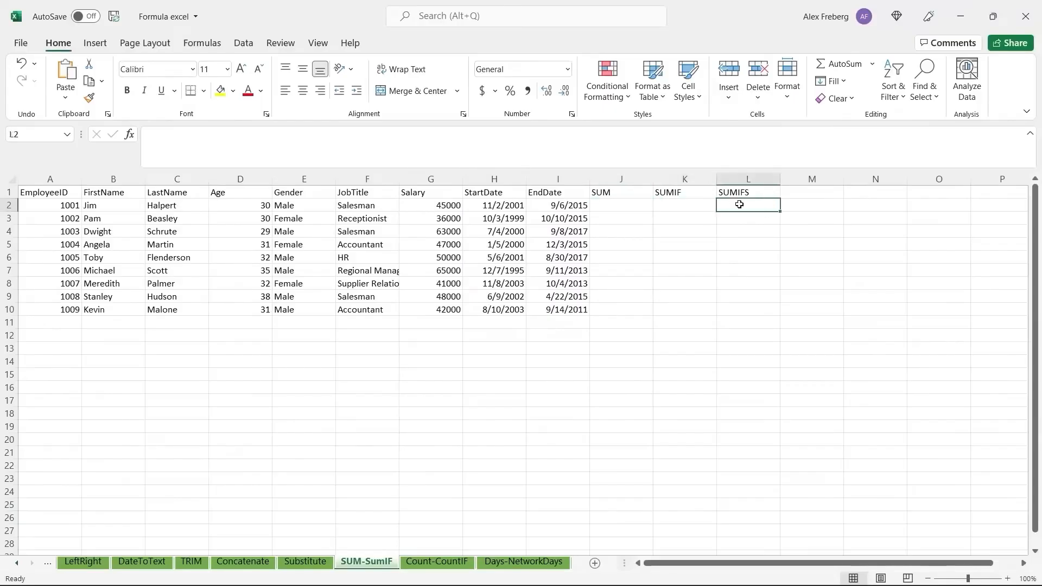
- Total the salaries in J2 under SUM with =SUM(G2:G10)
click(607, 203)
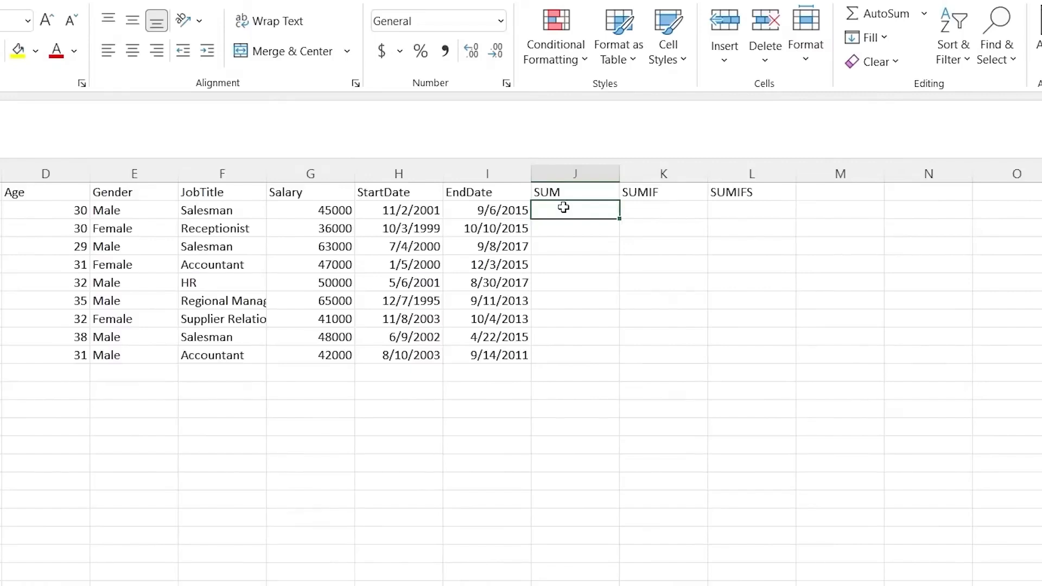
text(=SUM)
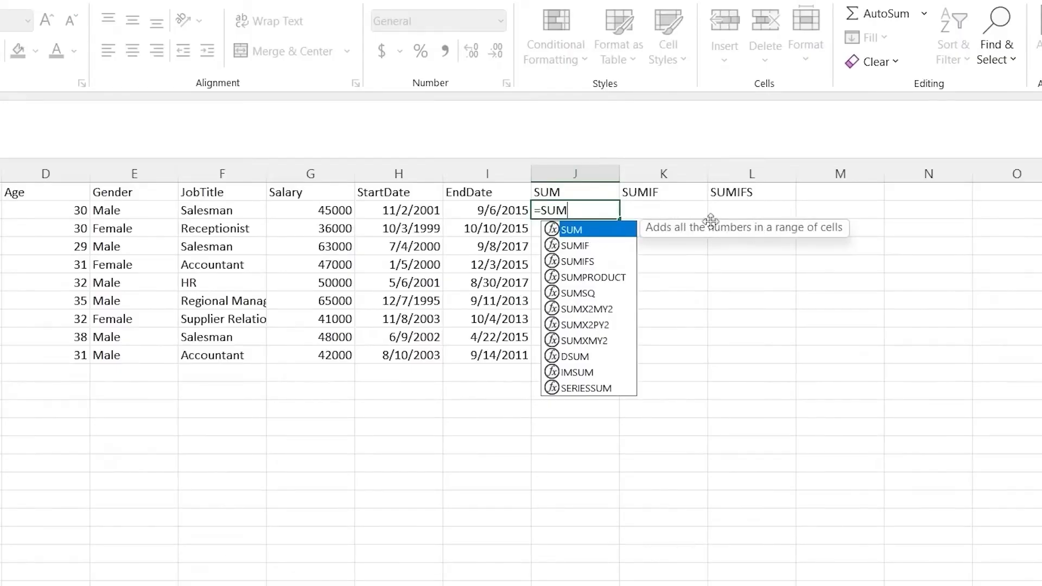
text(()
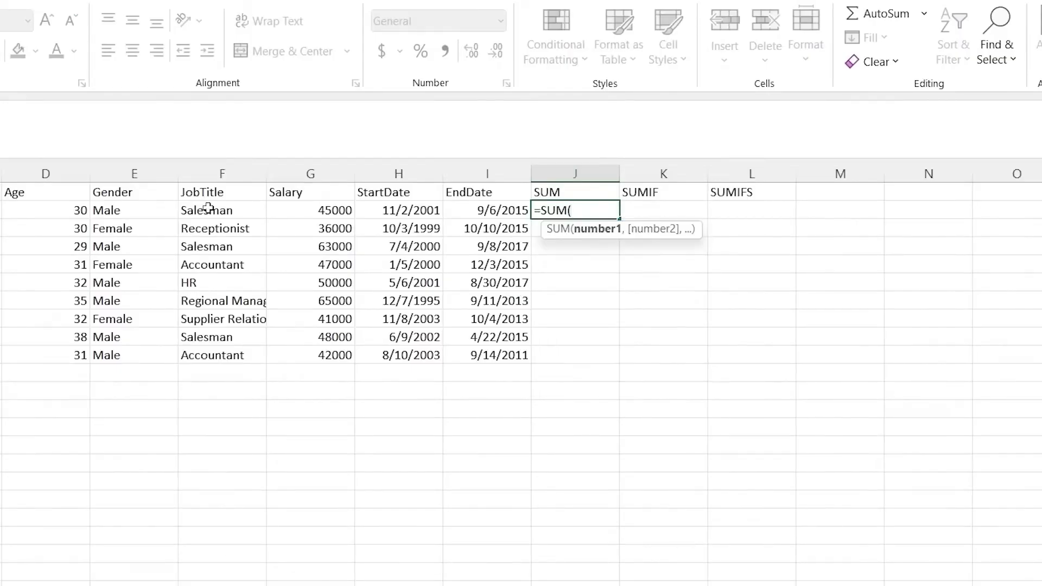
click(317, 204)
drag(317, 204, 329, 350)
text())
key(Return)
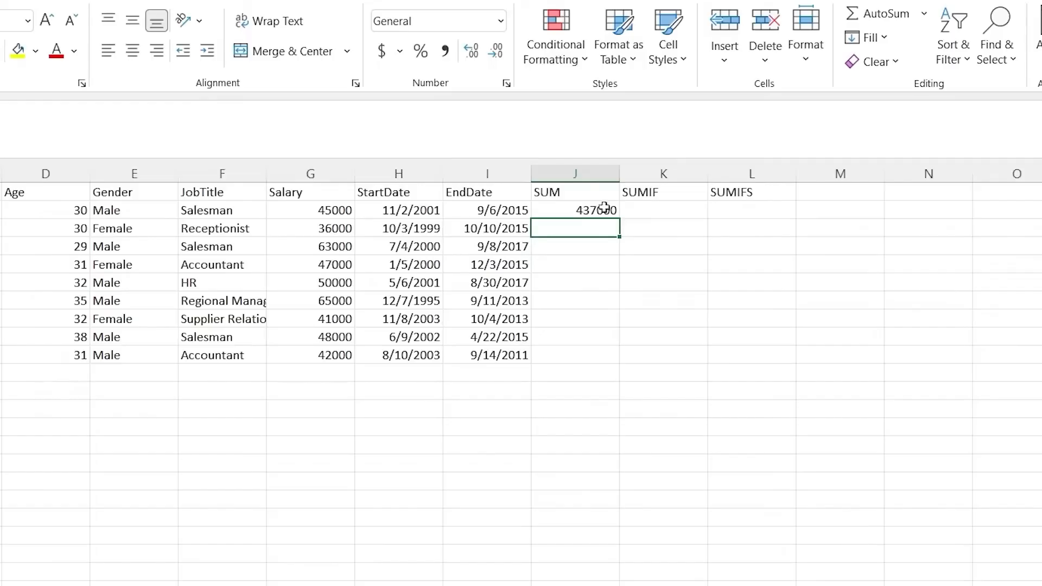
- Total the salaries above 50000 in K2 under SUMIF with =SUMIF(G2:G10,">50000")
click(657, 210)
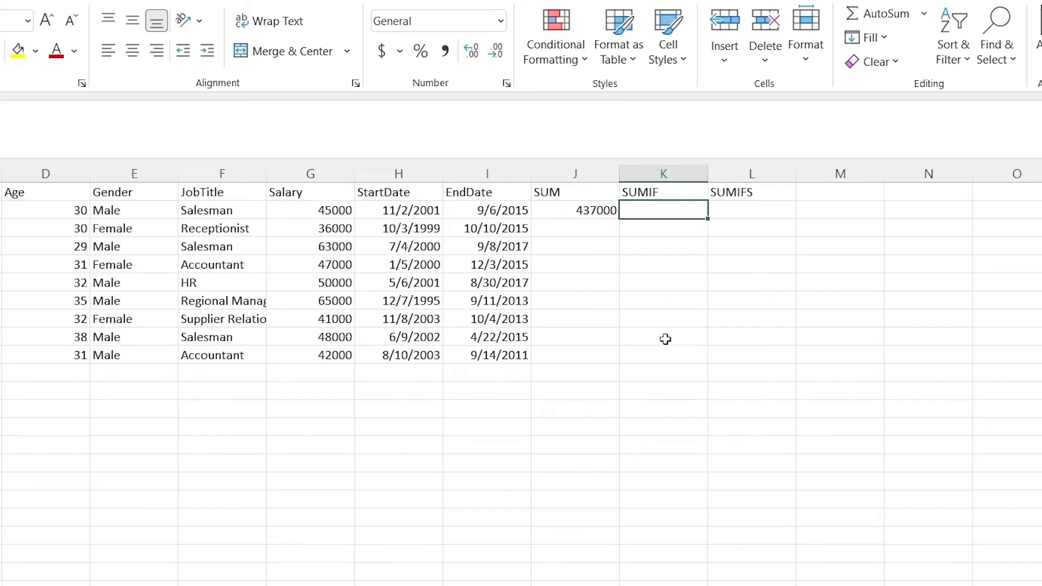
double_click(662, 212)
text(=)
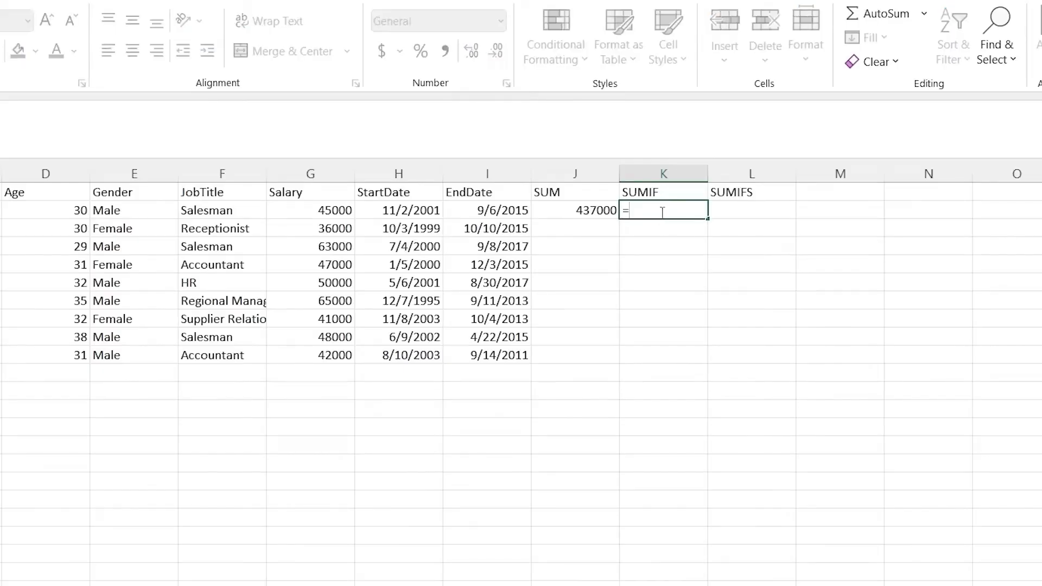
text(SUMIF()
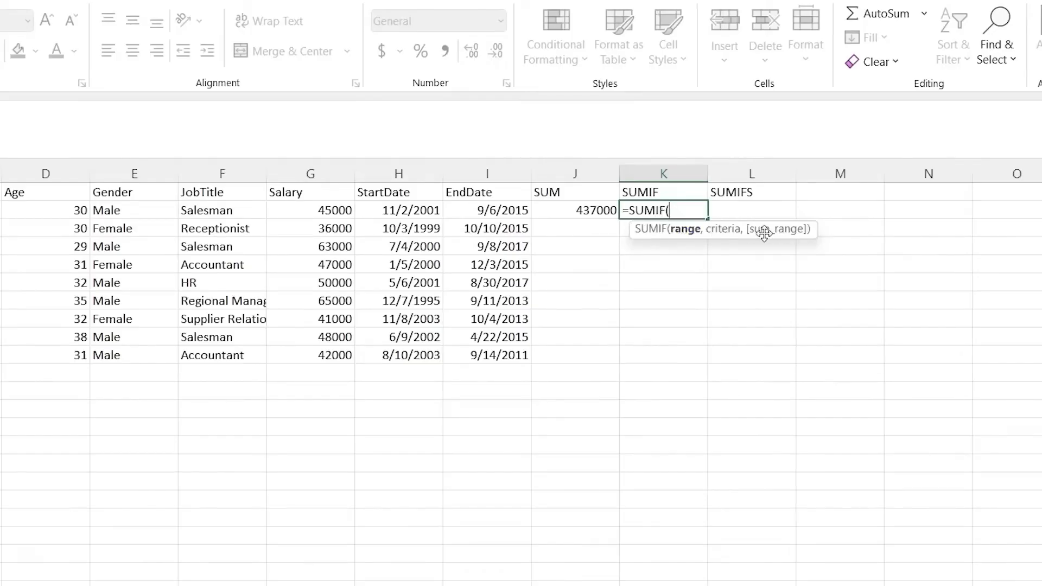
click(316, 207)
drag(317, 208, 323, 351)
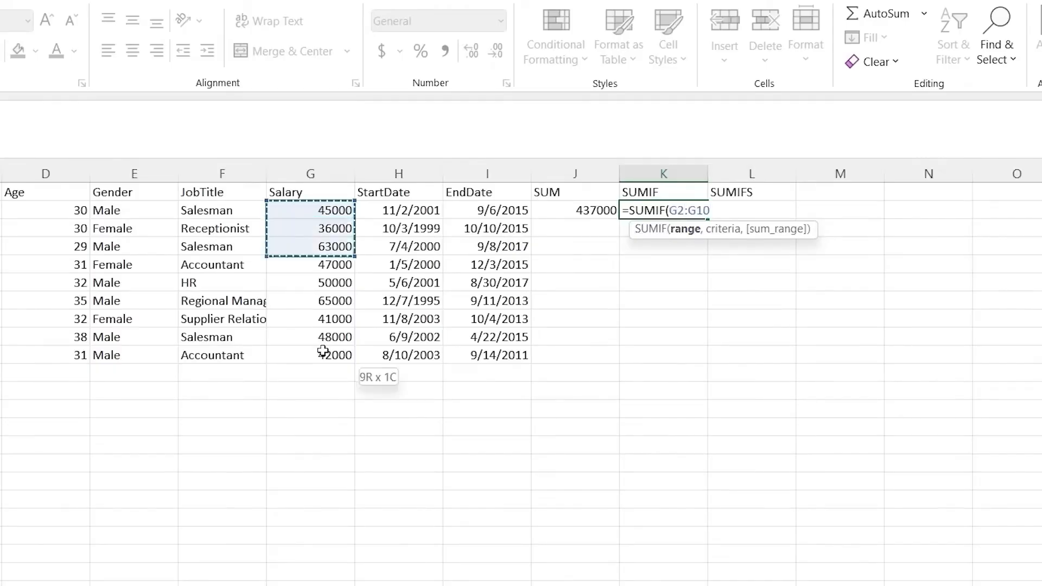
text(,)
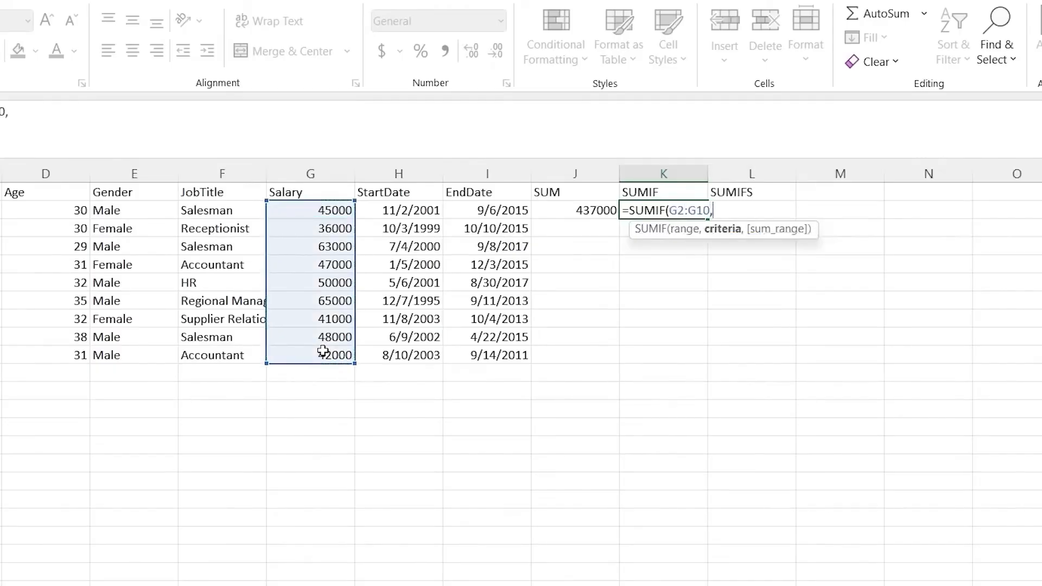
text(">50000)
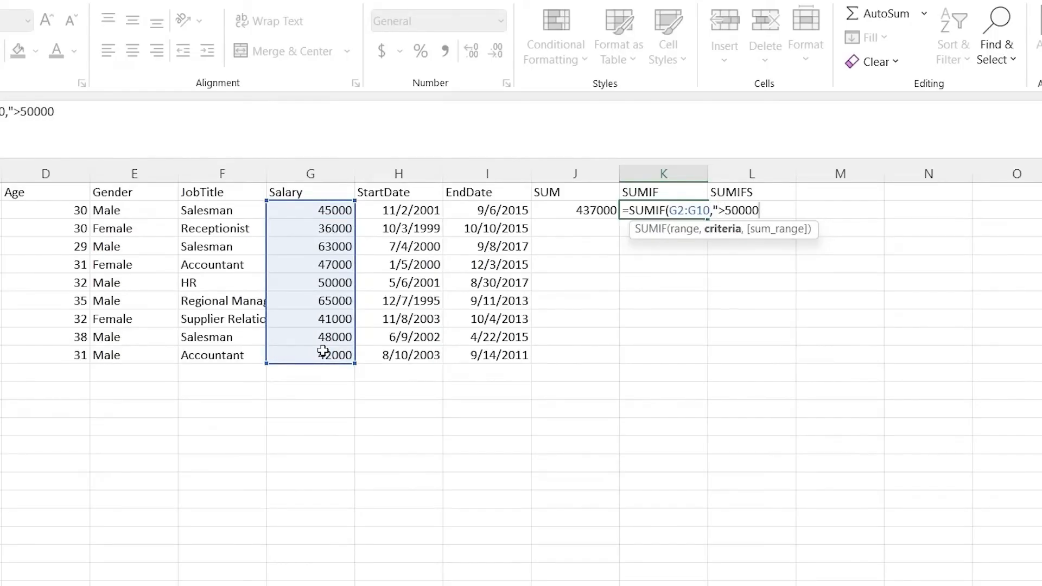
text("))
key(Return)
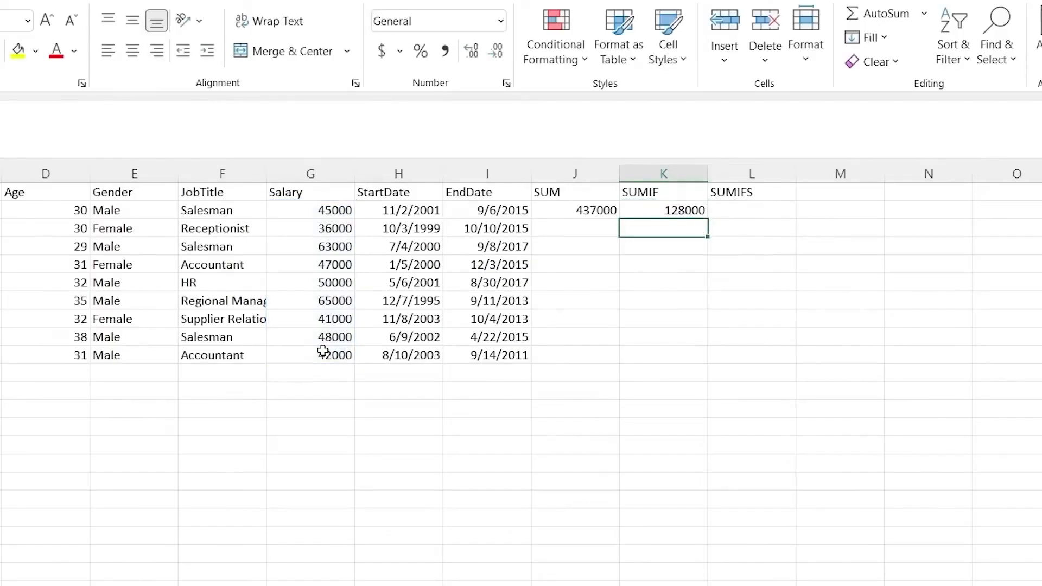
- Check the SUMIF total in K2 against the individual salaries above 50000 in the Salary column
click(668, 210)
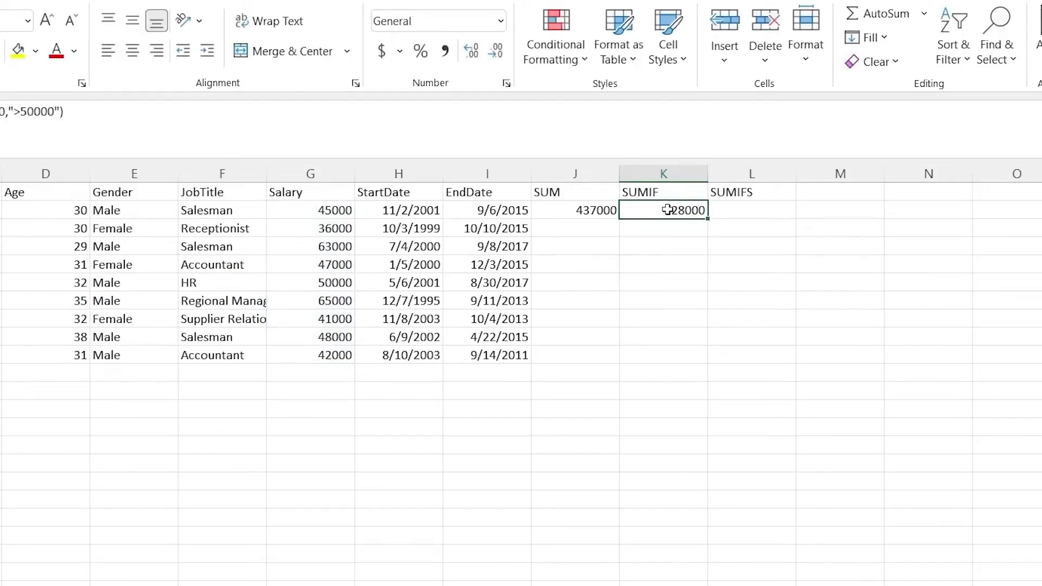
click(321, 281)
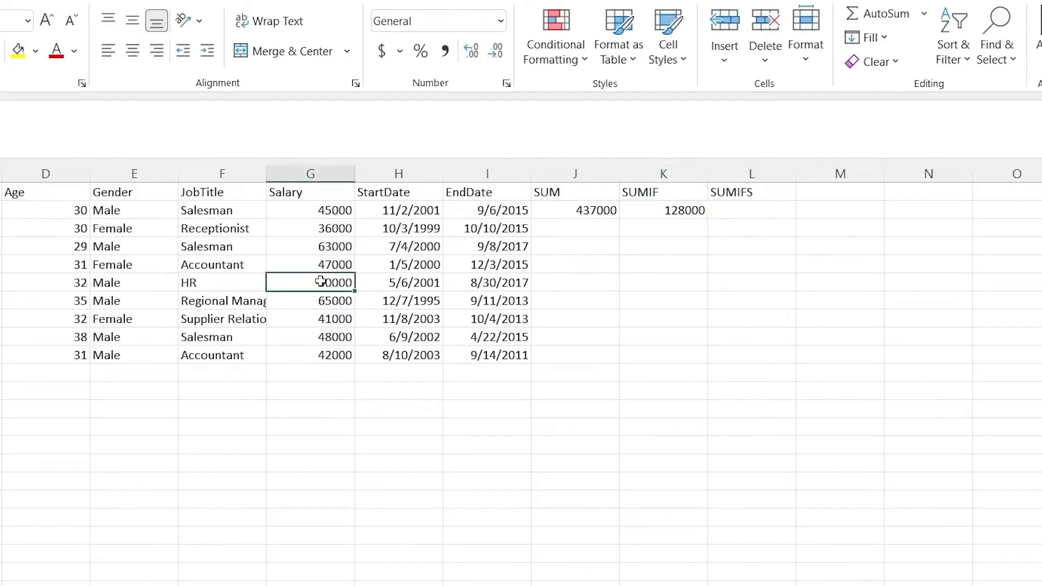
click(326, 246)
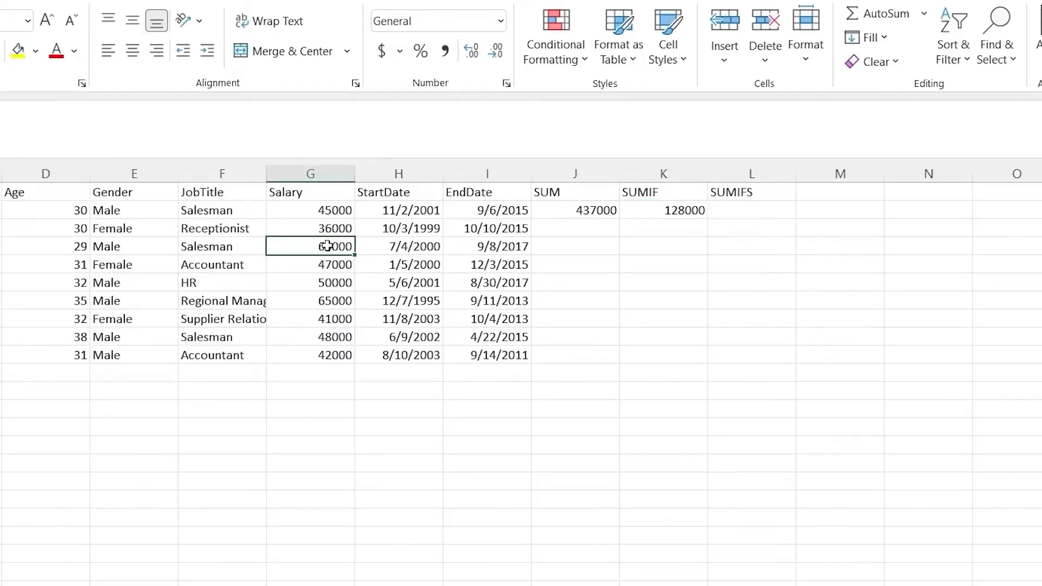
click(327, 299)
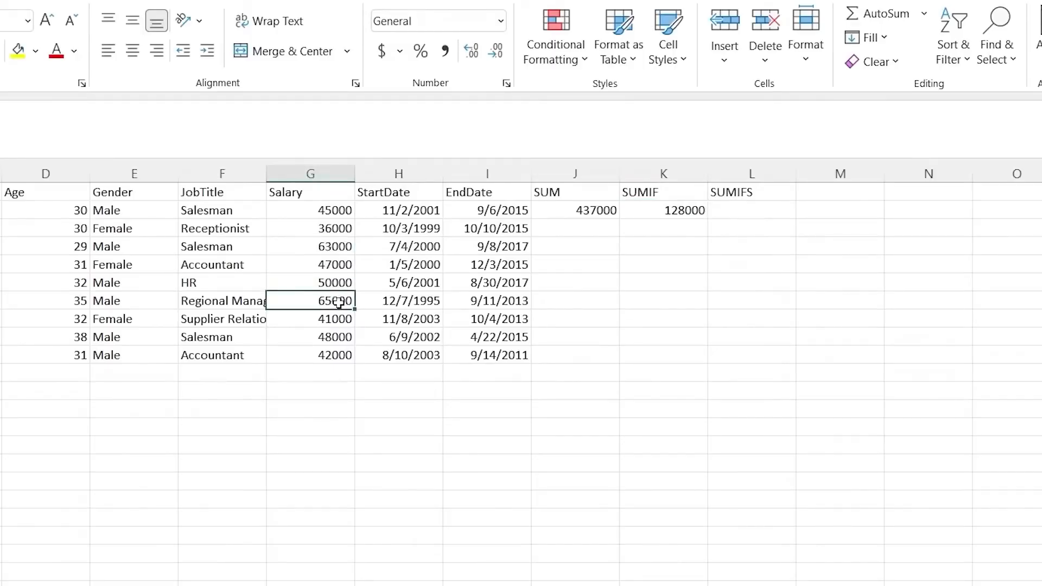
click(676, 212)
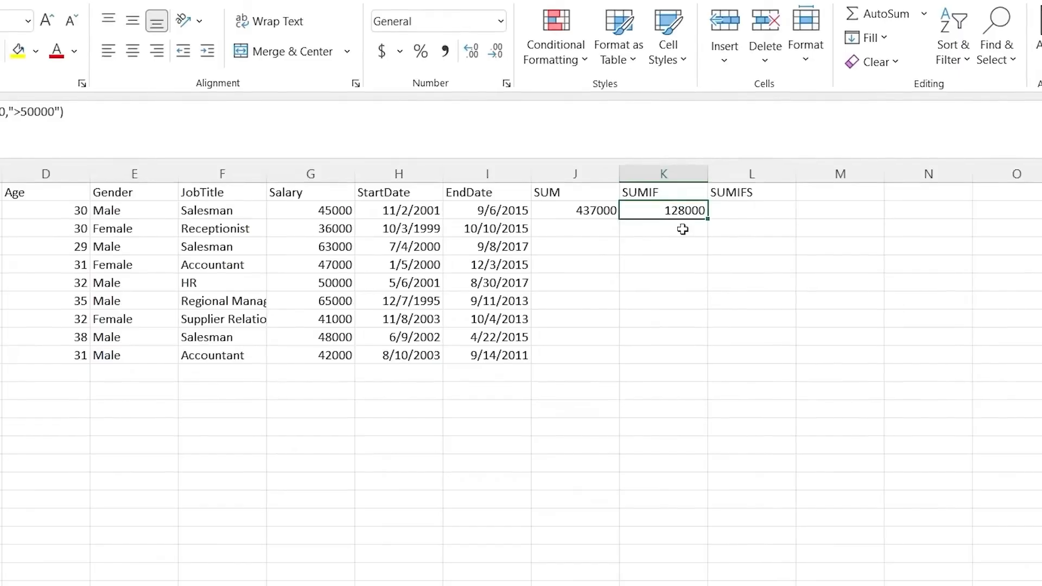
- Begin a SUMIFS formula in L2 with the salaries G2:G10 as the sum range
double_click(749, 212)
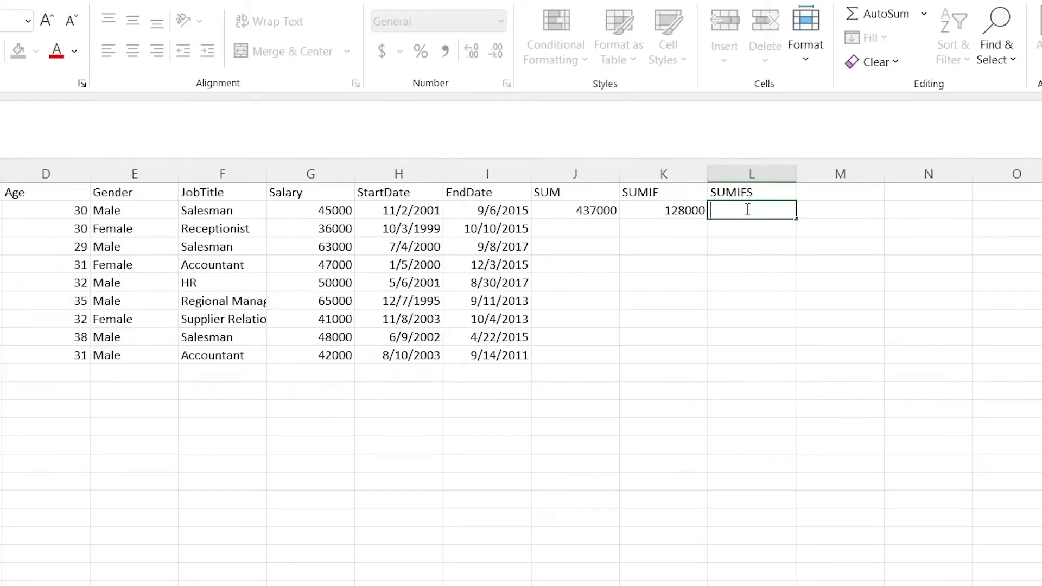
text(=SUMIDS)
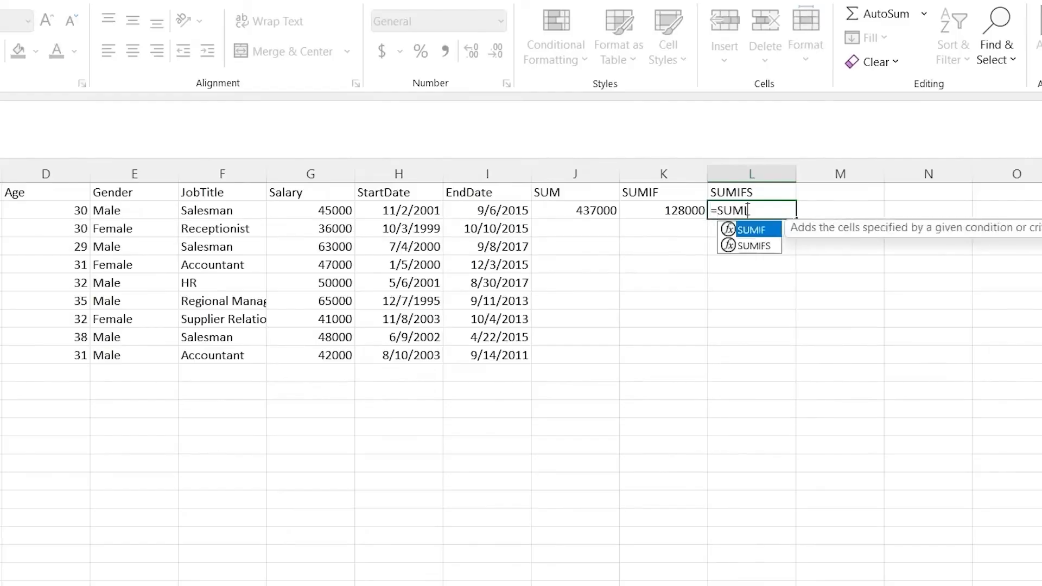
key(BackSpace)
key(BackSpace)
text(FS)
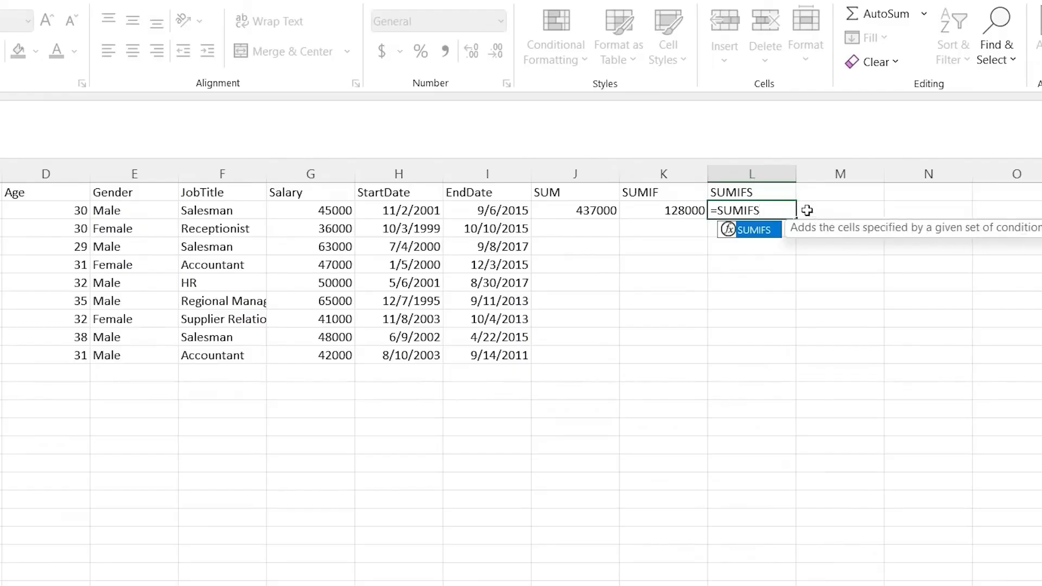
click(782, 210)
text(()
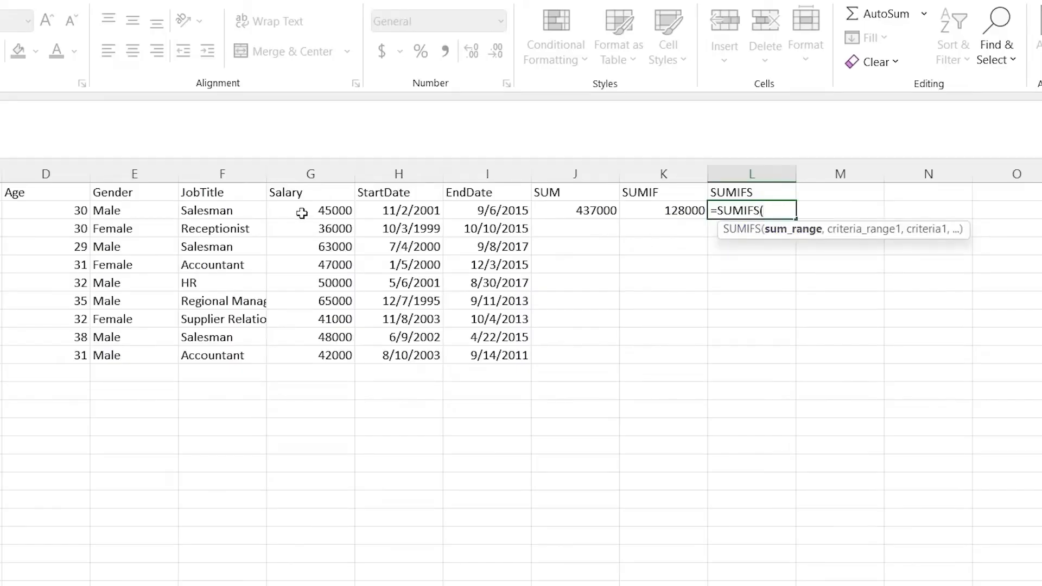
drag(310, 207, 319, 353)
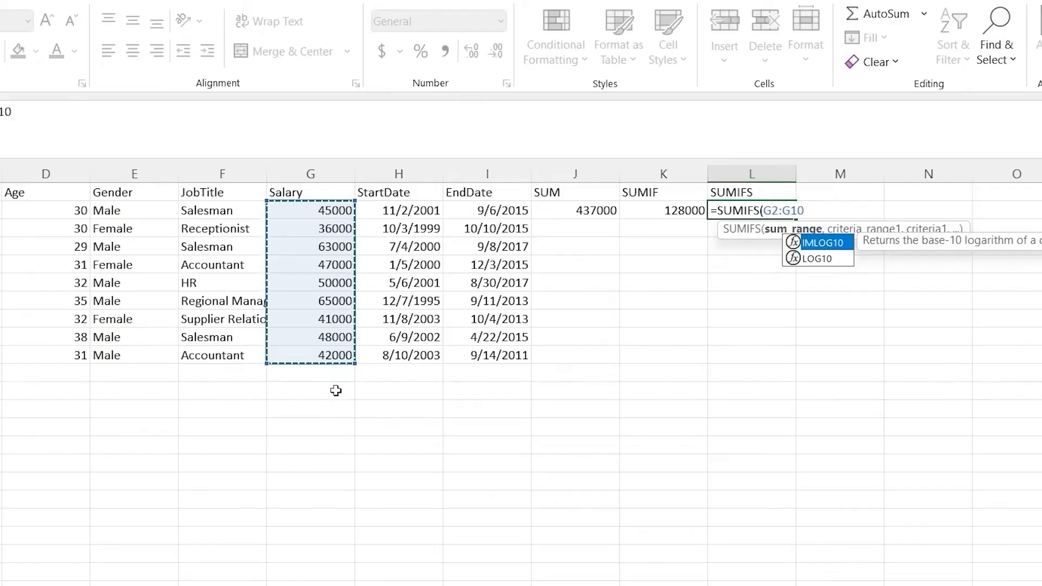
text(,)
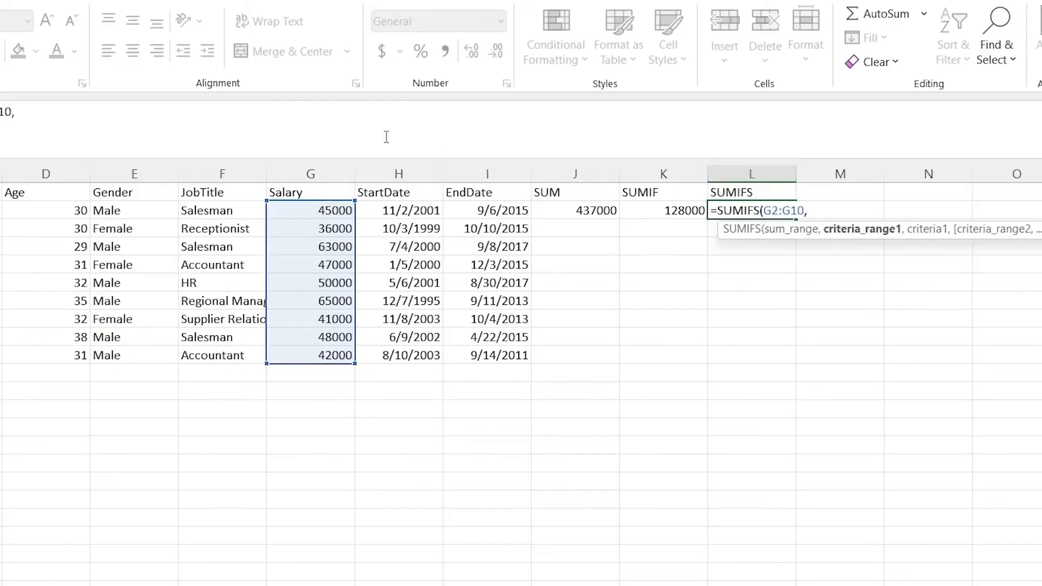
- Add the gender range E2:E10 with the criterion "Female" to the SUMIFS formula in L2
click(128, 213)
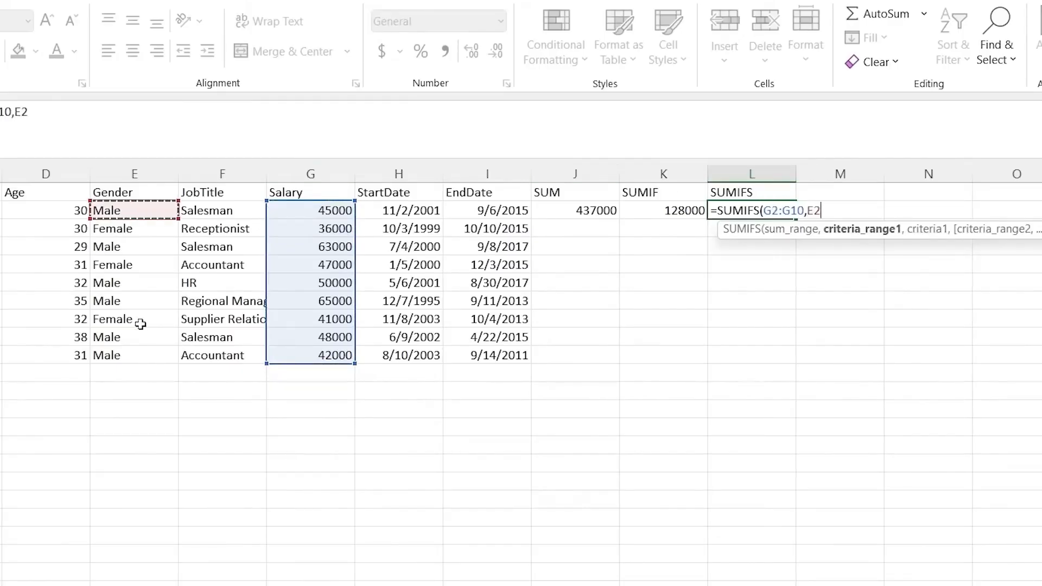
shift+click(139, 352)
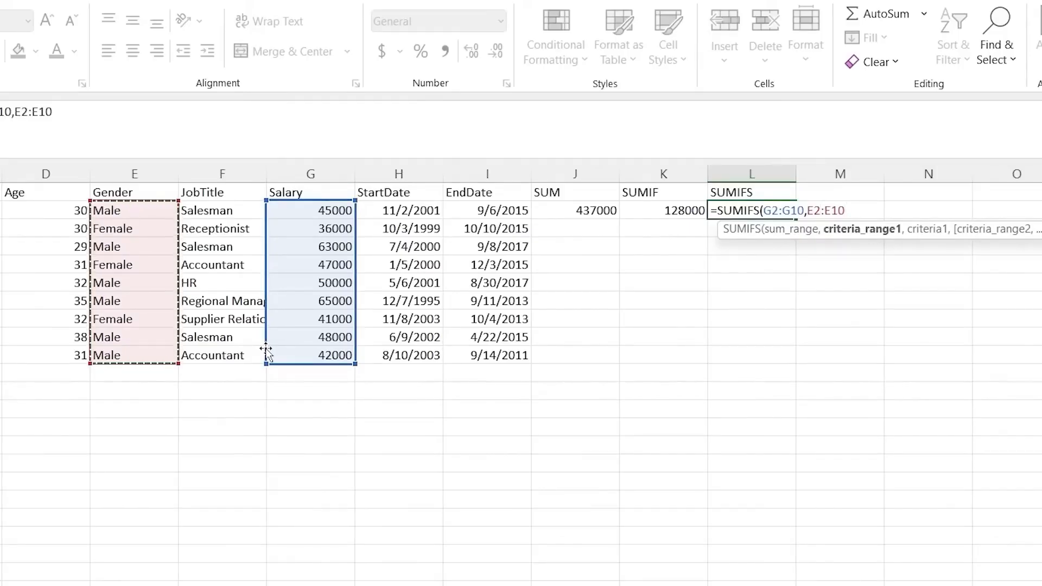
text(,")
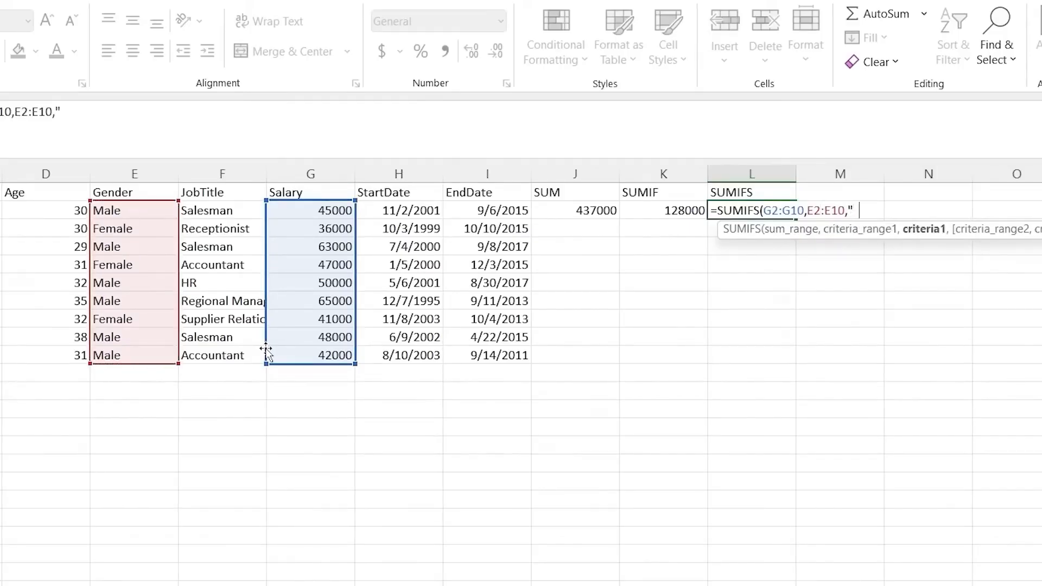
text(Female")
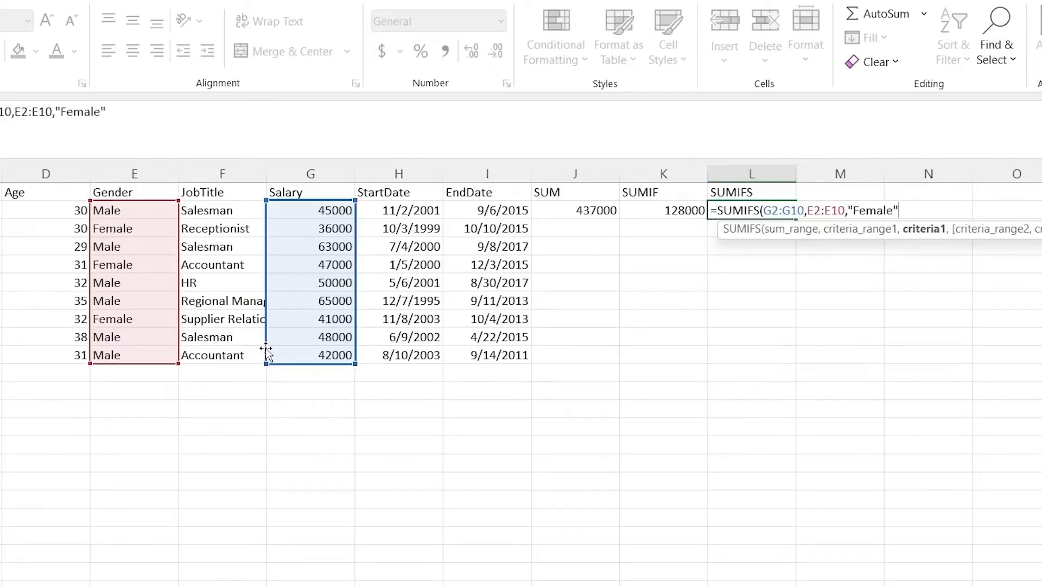
- Add the age range D2:D10 with the criterion ">30" to the L2 SUMIFS formula and commit it
text(,)
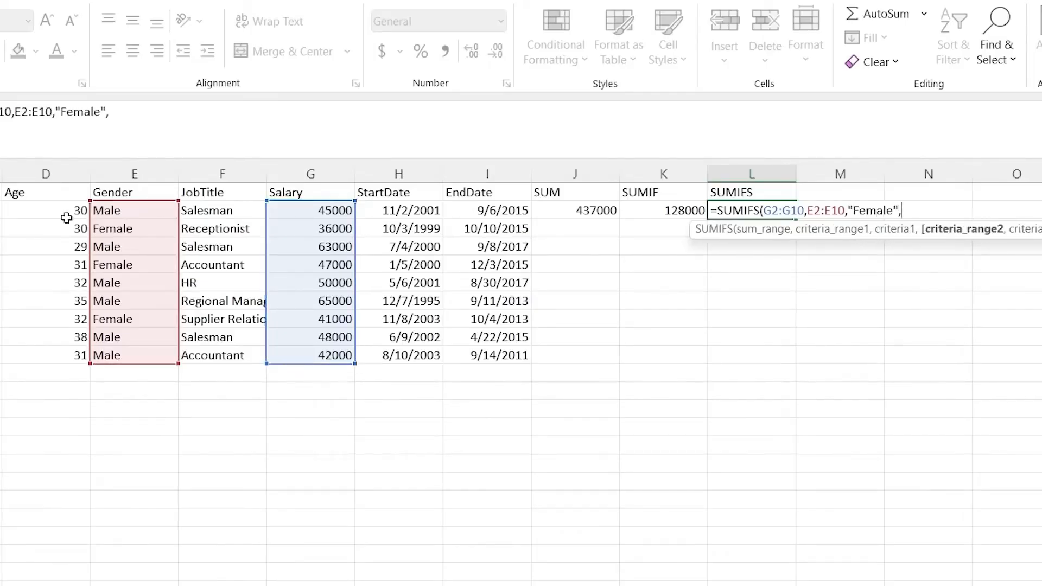
click(70, 213)
drag(63, 353, 63, 353)
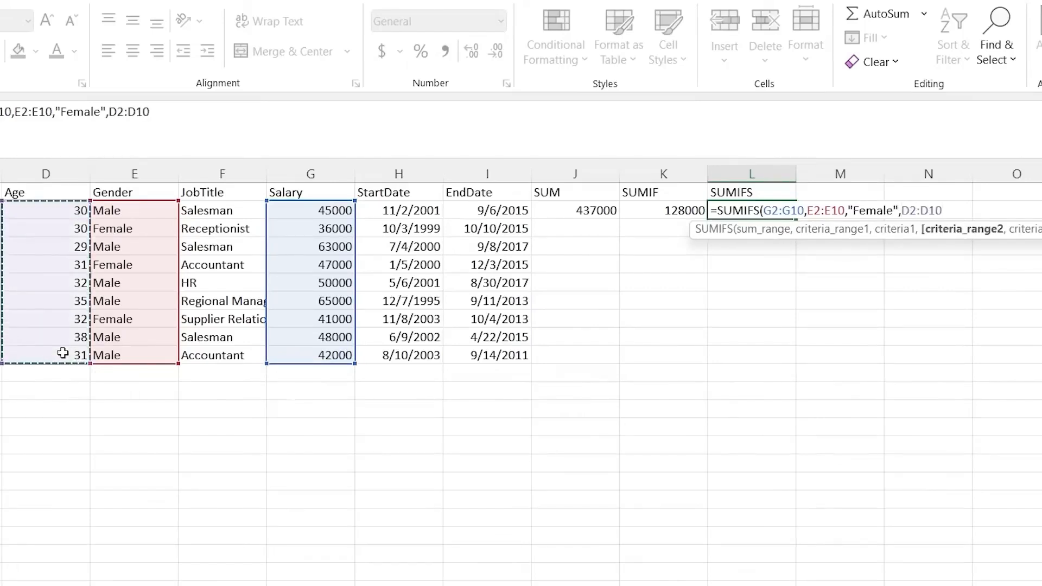
text(,")
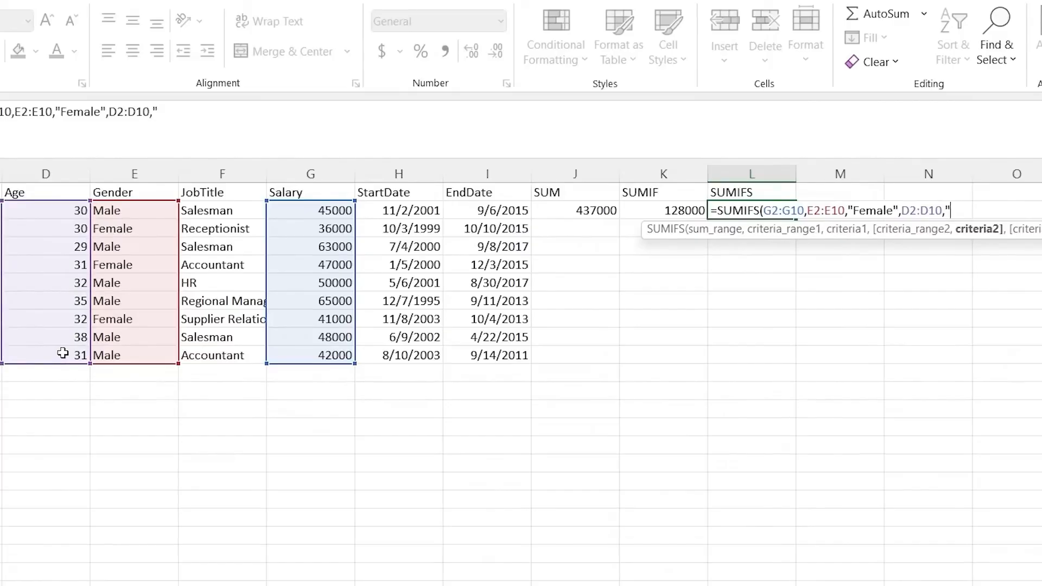
text(>30"))
key(Return)
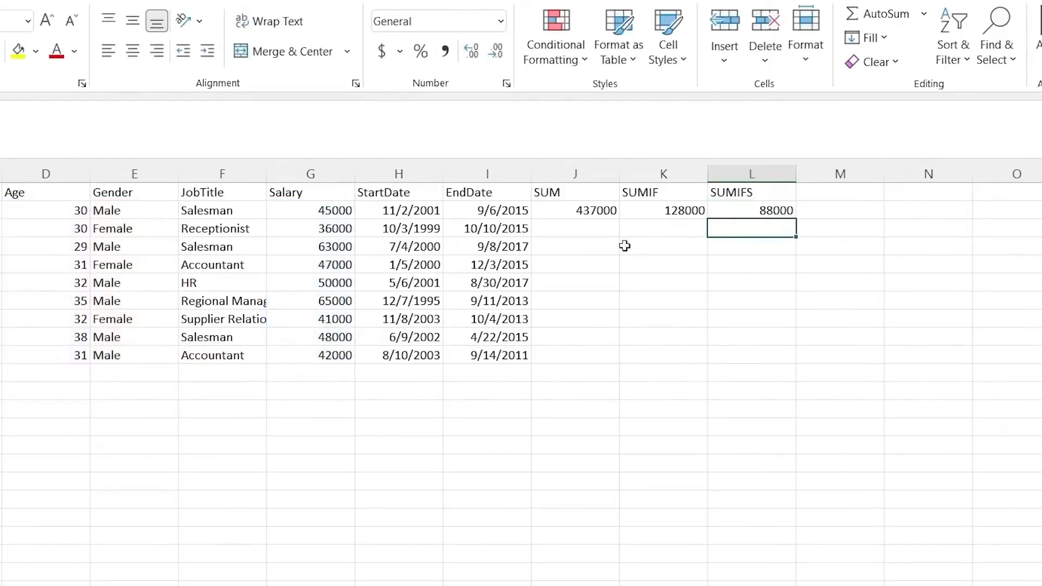
- Check the SUMIFS total in L2 against the ages and salaries of the female employees over 30
click(153, 265)
click(128, 229)
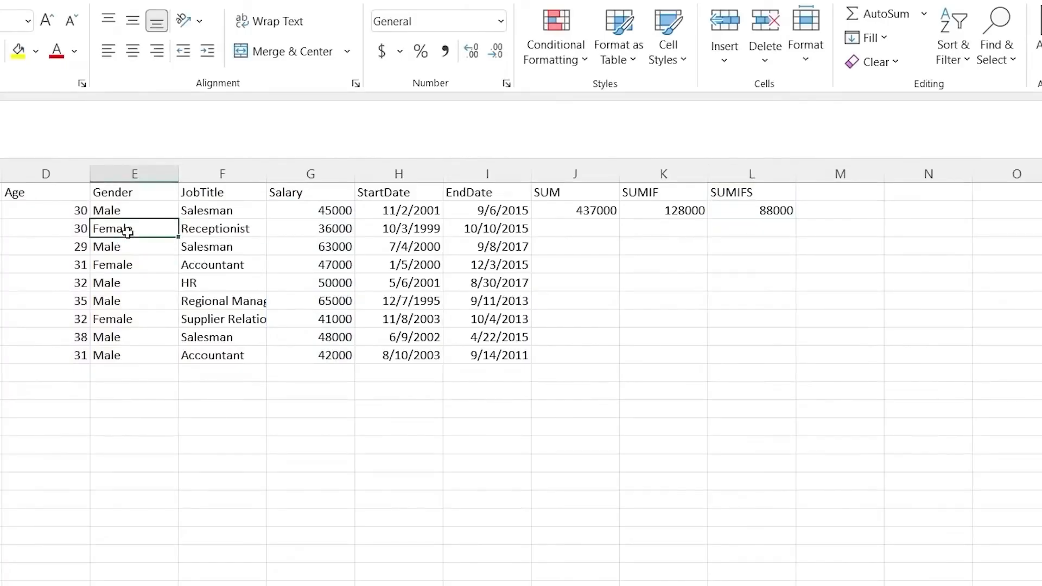
click(70, 266)
click(69, 318)
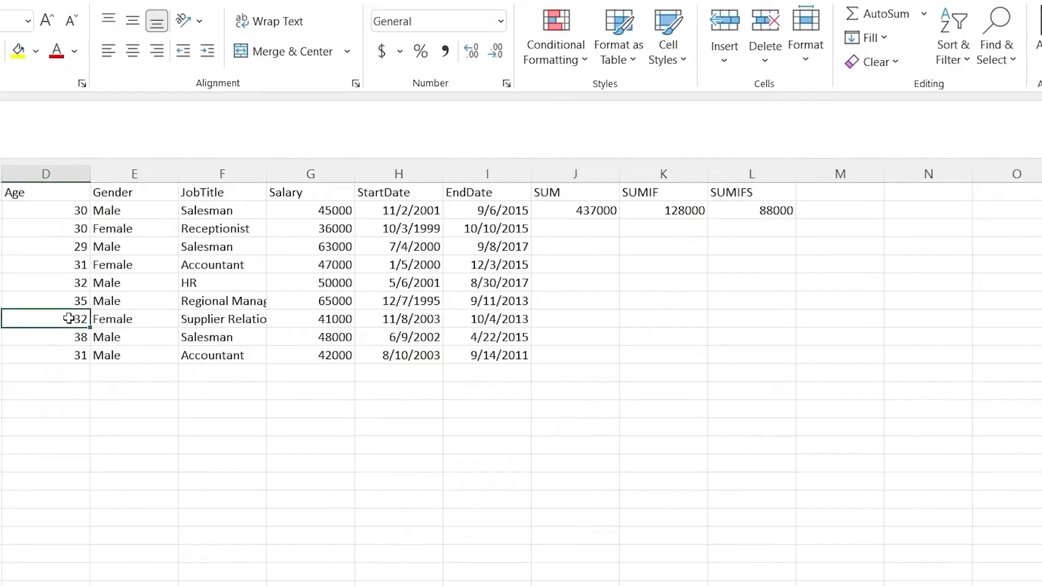
click(338, 320)
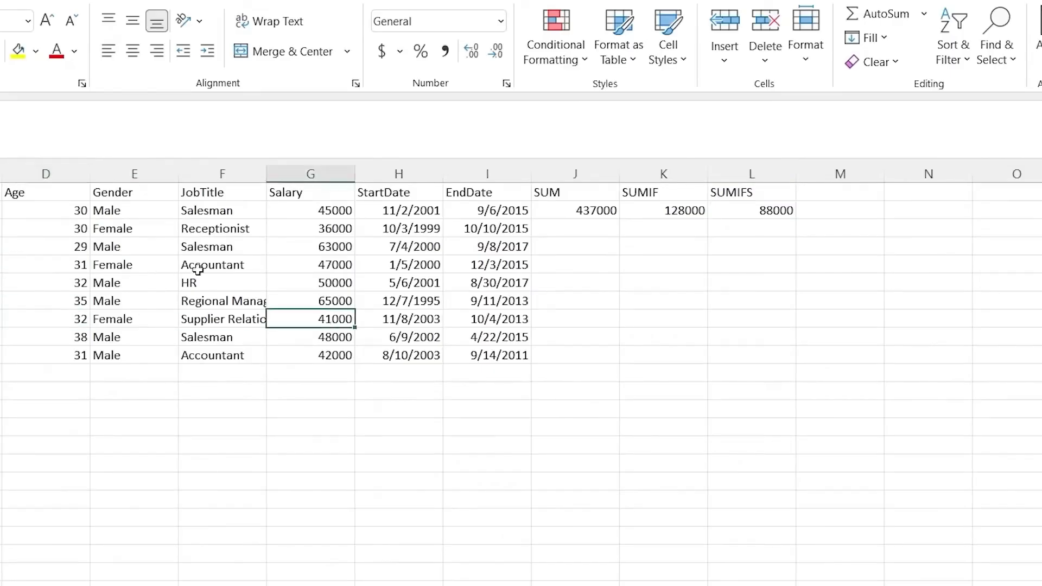
ctrl+click(313, 265)
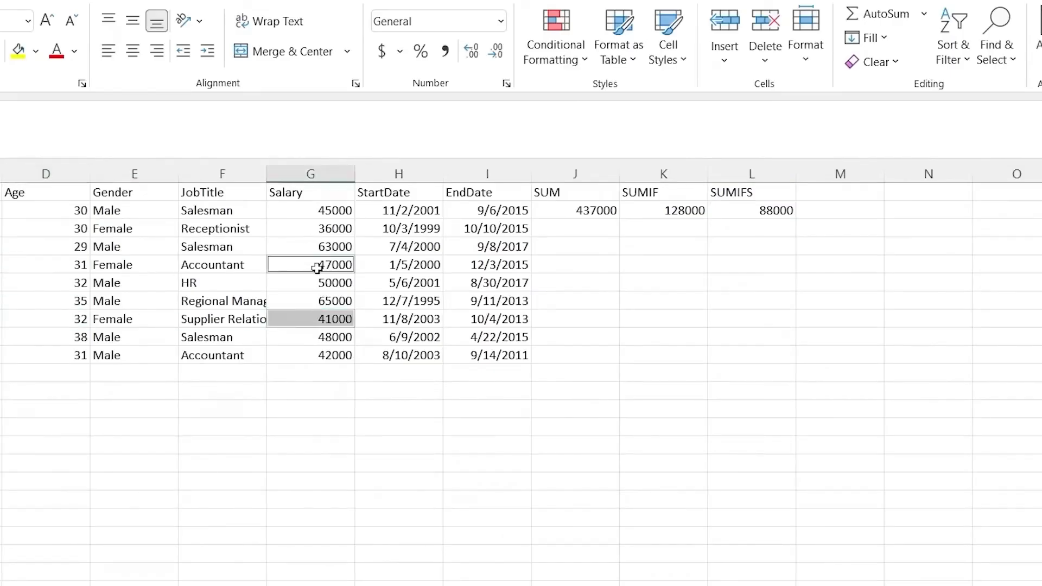
click(748, 212)
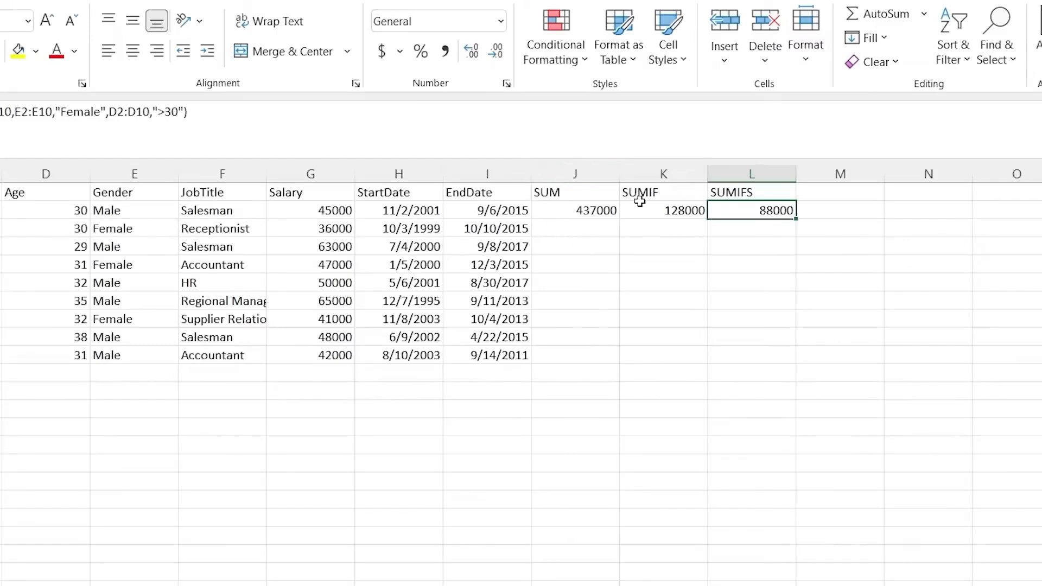
click(666, 192)
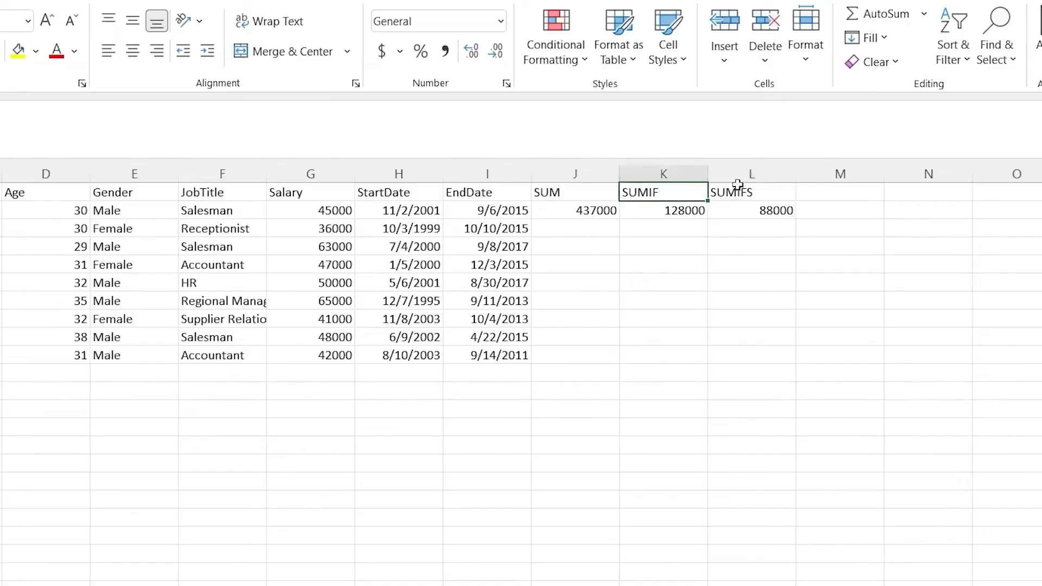
click(763, 190)
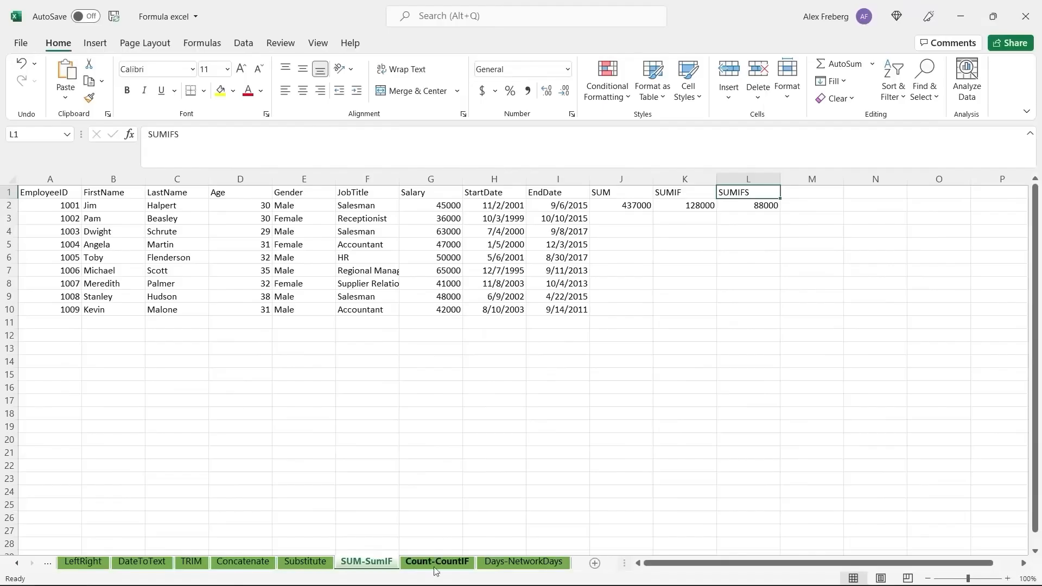
- On the Count-CountIF sheet, count the salaries G2:G10 with a COUNT formula in J2 and check it against the Salary column
click(450, 562)
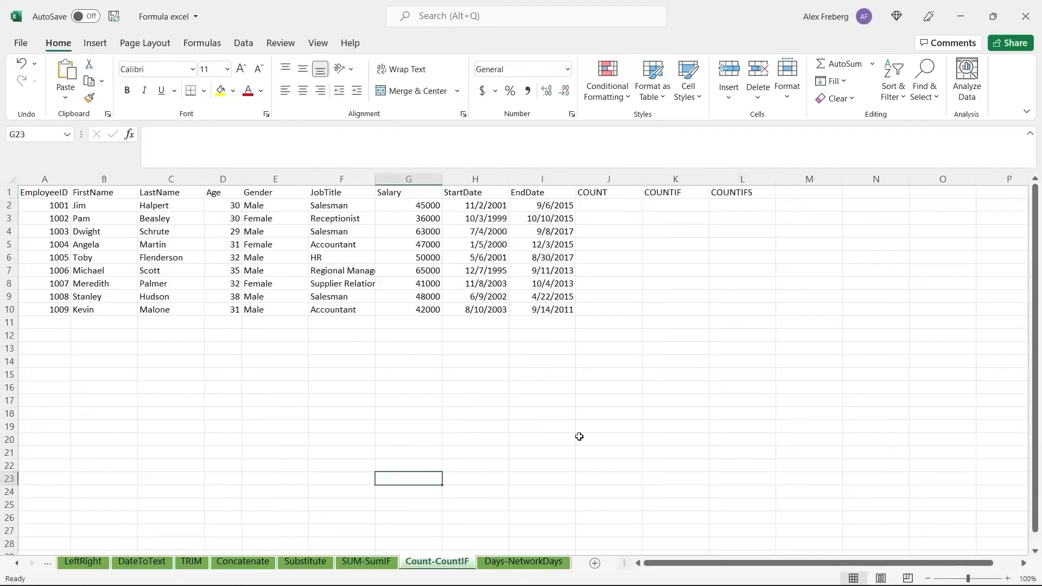
click(606, 205)
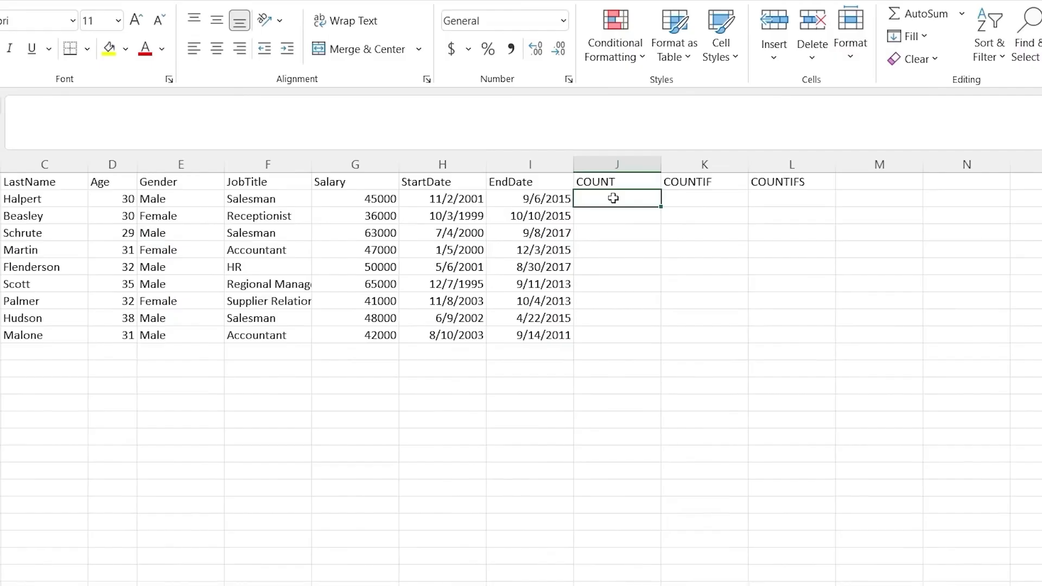
text(=CO)
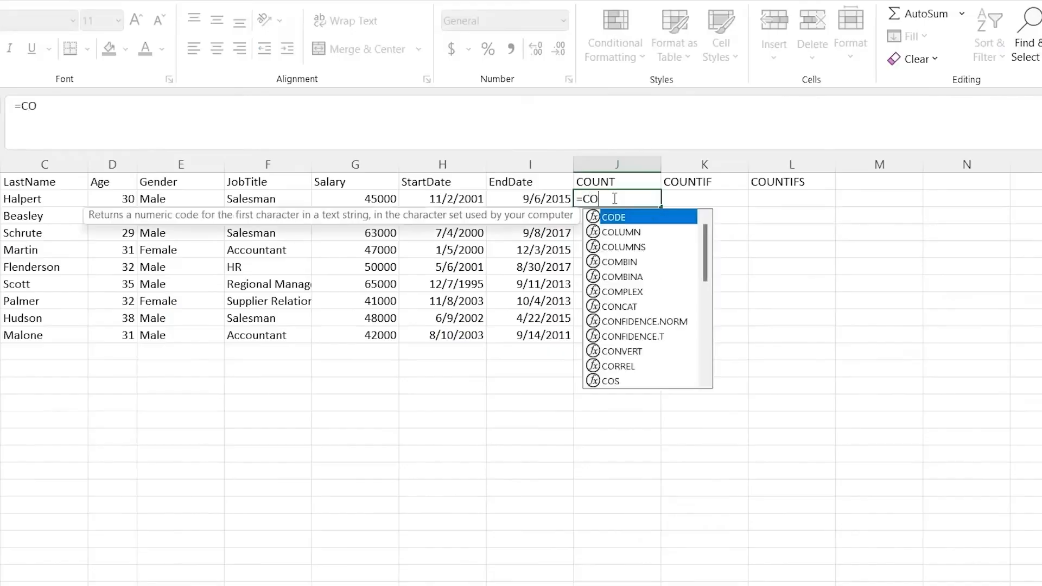
text(UNT()
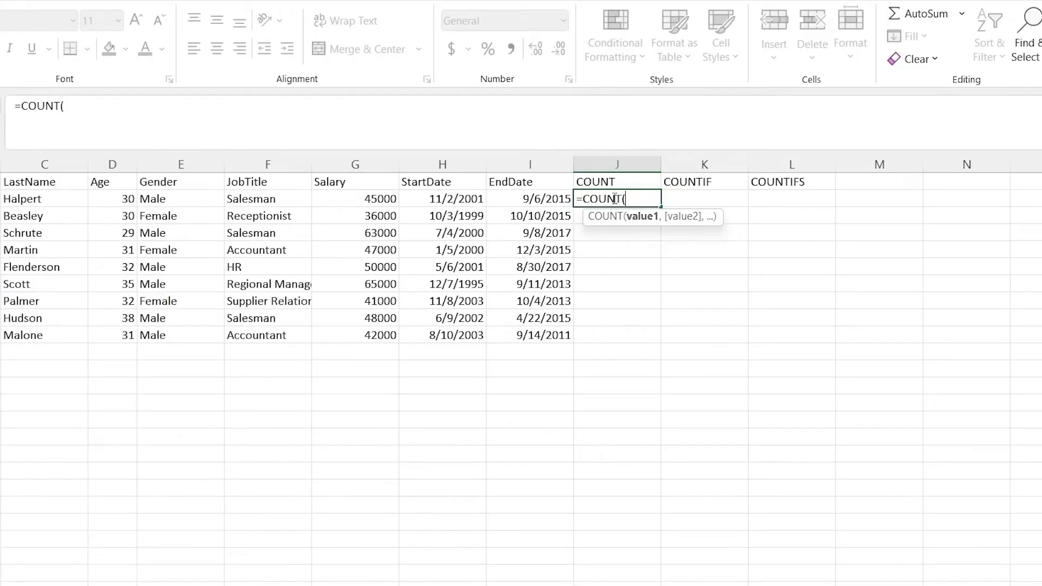
click(118, 200)
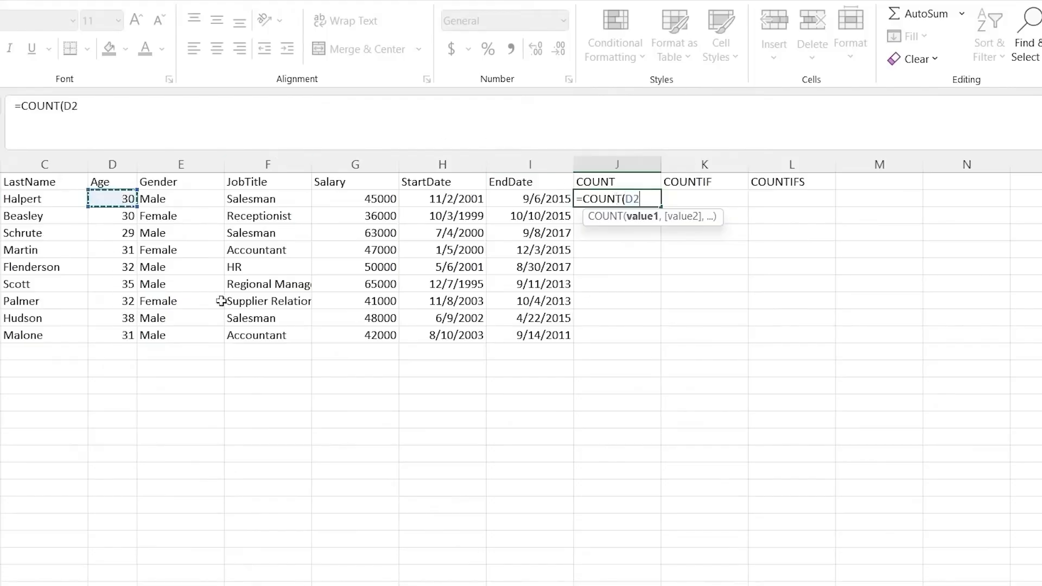
click(371, 198)
shift+click(361, 337)
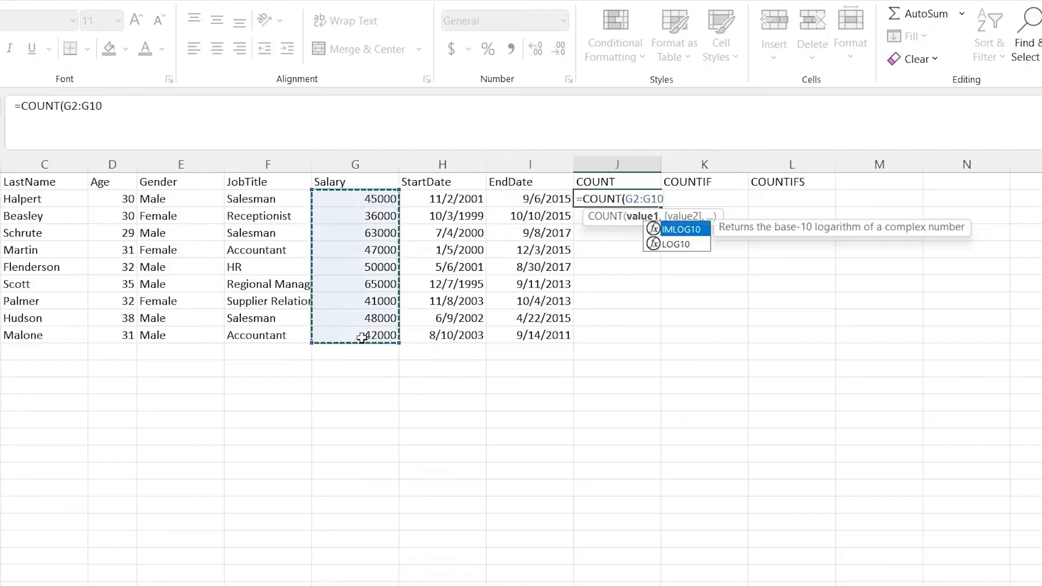
text())
key(Return)
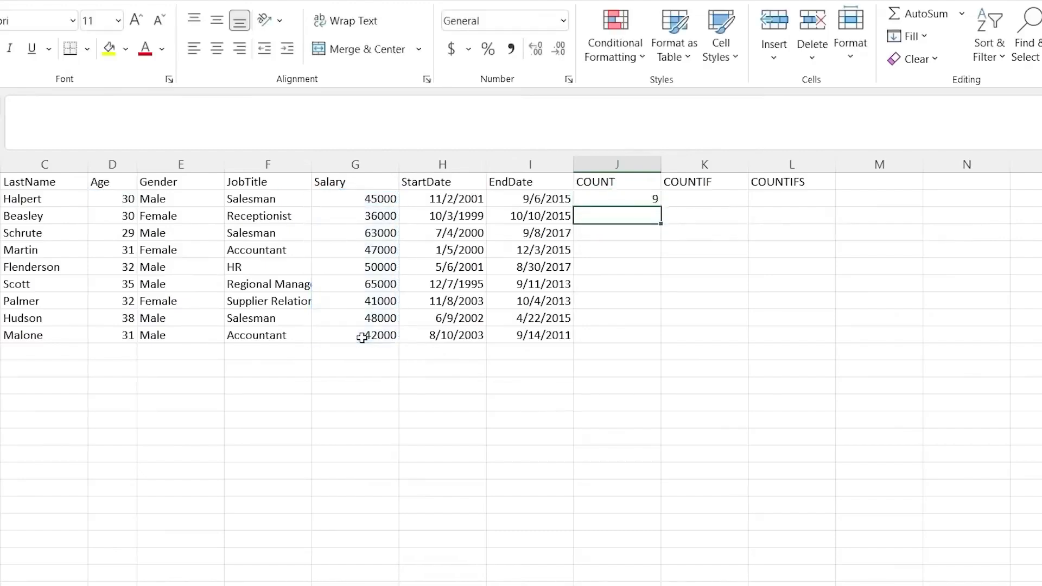
drag(376, 198, 367, 334)
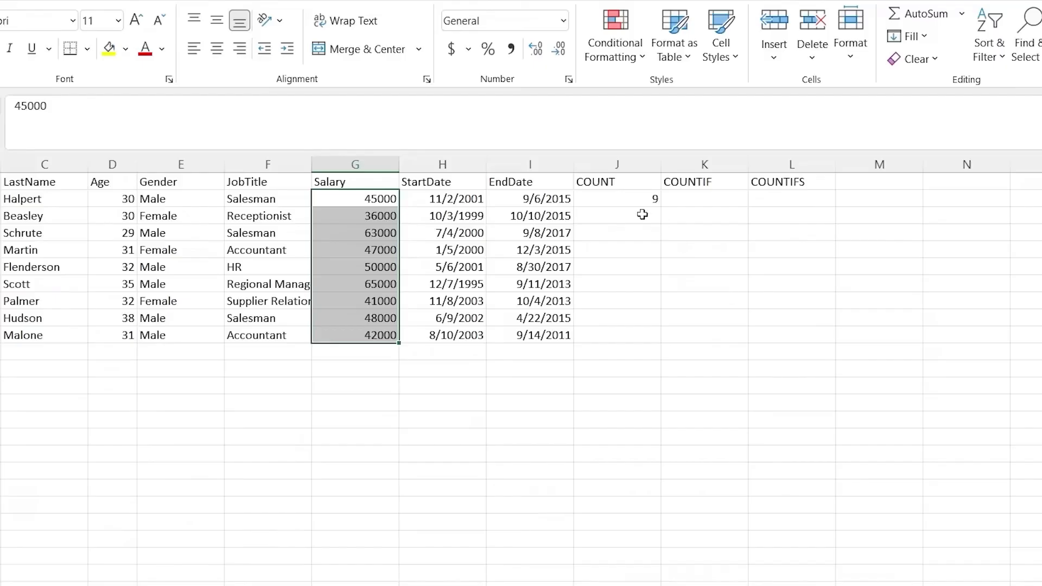
click(614, 196)
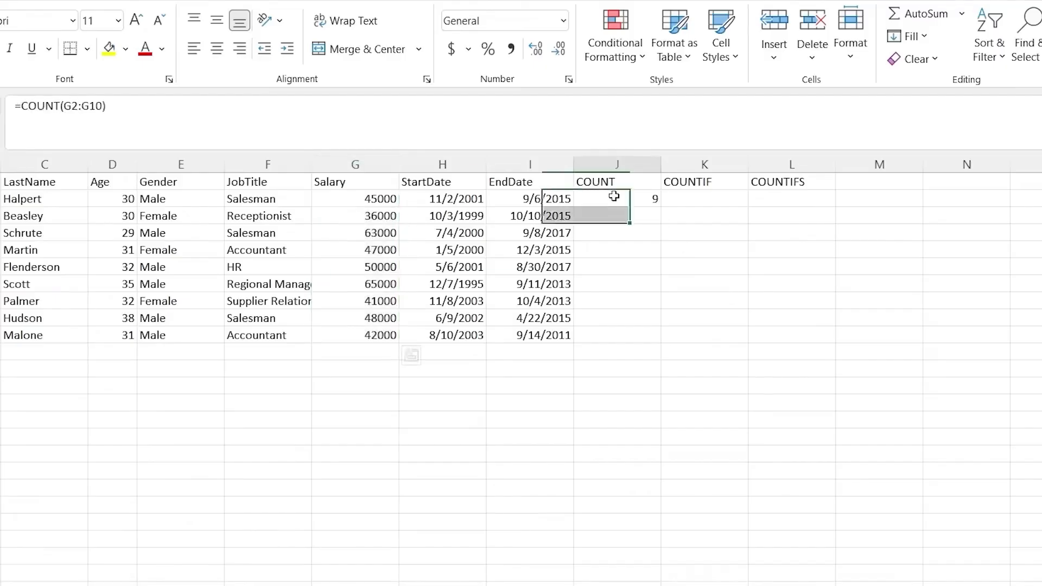
- Begin a COUNTIF formula in K2 with the salaries G2:G10 as the range
click(706, 200)
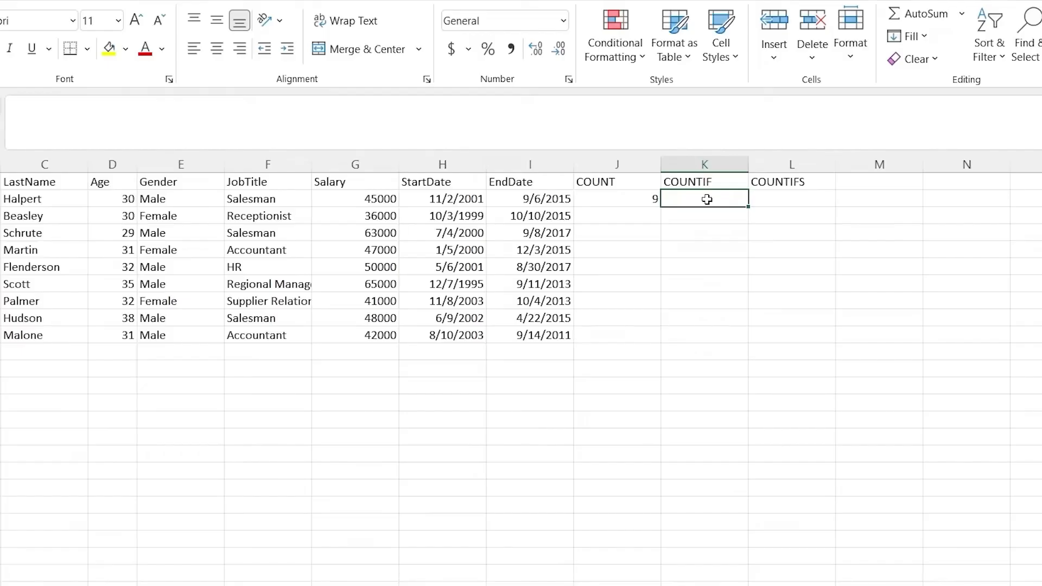
text(=SOUNTIF)
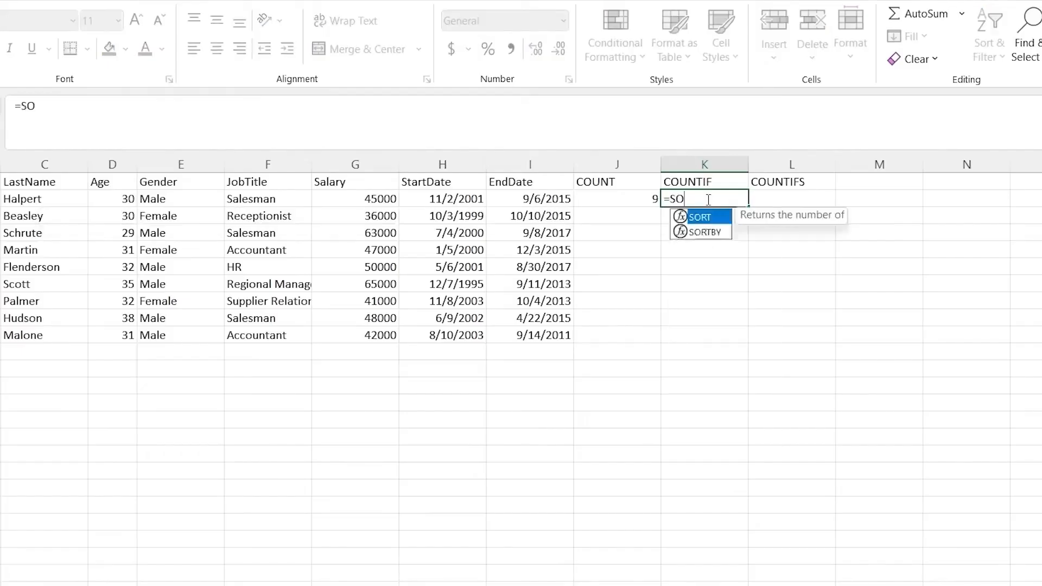
key(BackSpace)
key(BackSpace)
key(BackSpace)
key(BackSpace)
key(BackSpace)
key(BackSpace)
key(BackSpace)
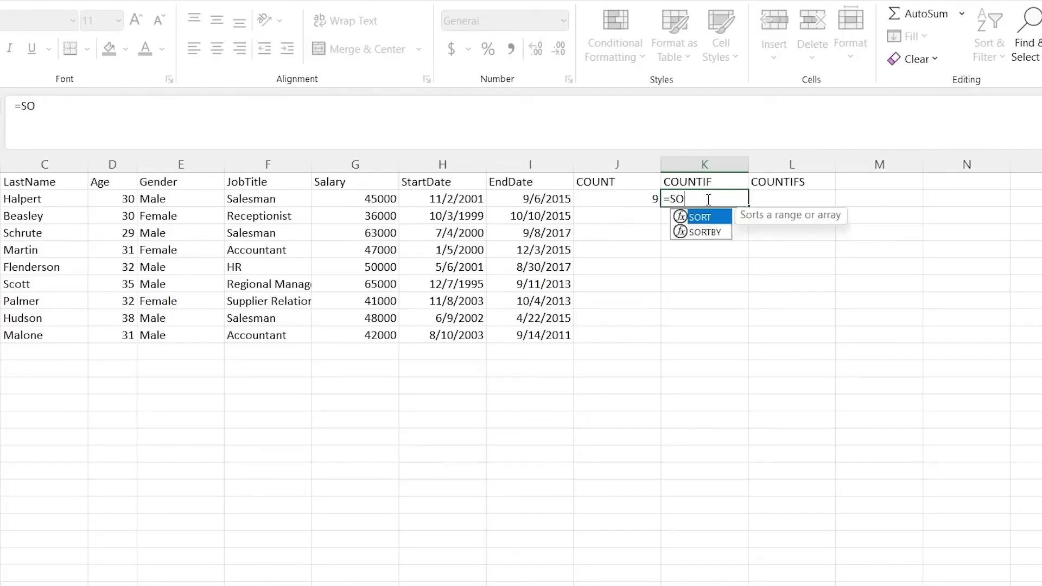
text(COUNTIF()
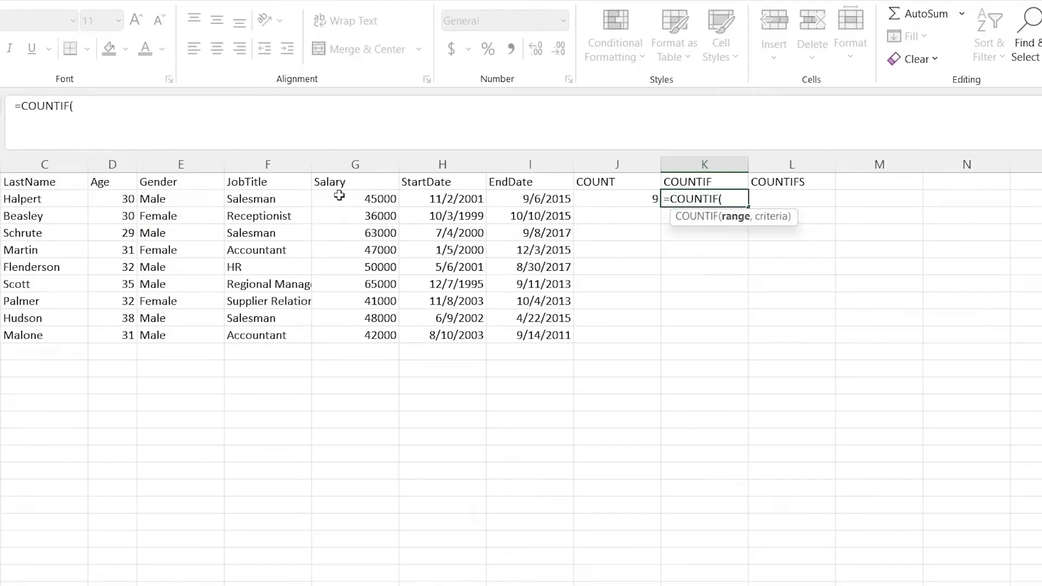
drag(342, 198, 378, 337)
click(379, 336)
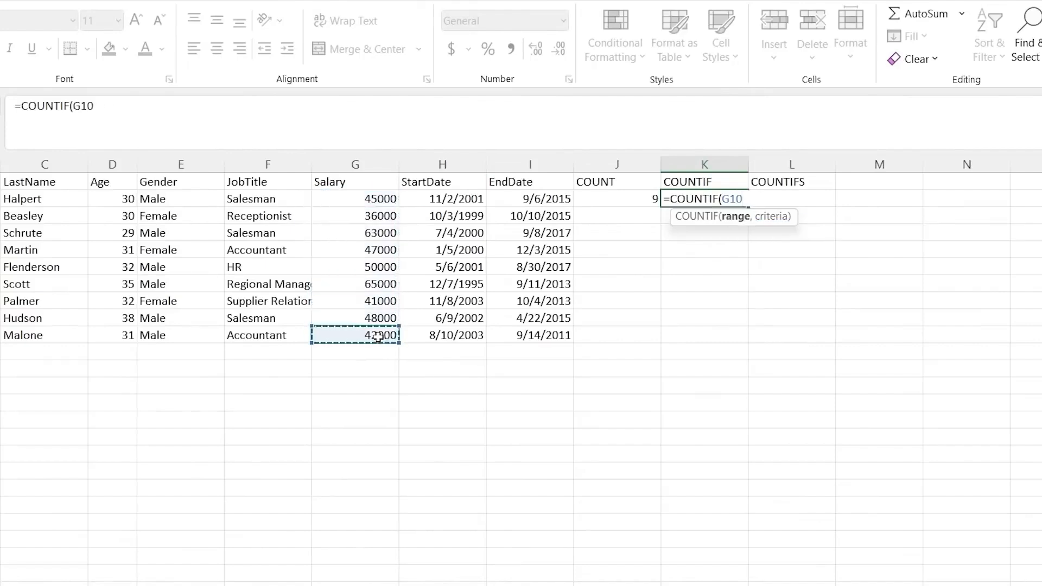
shift+click(375, 201)
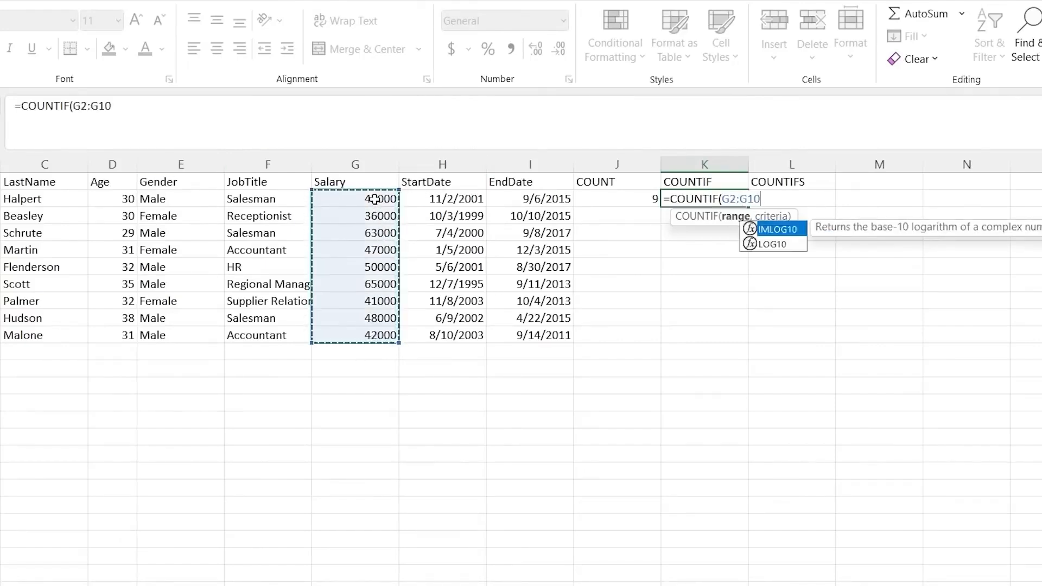
- Complete the COUNTIF formula in K2 with the criterion ">45000", commit it and review the cell
text(,")
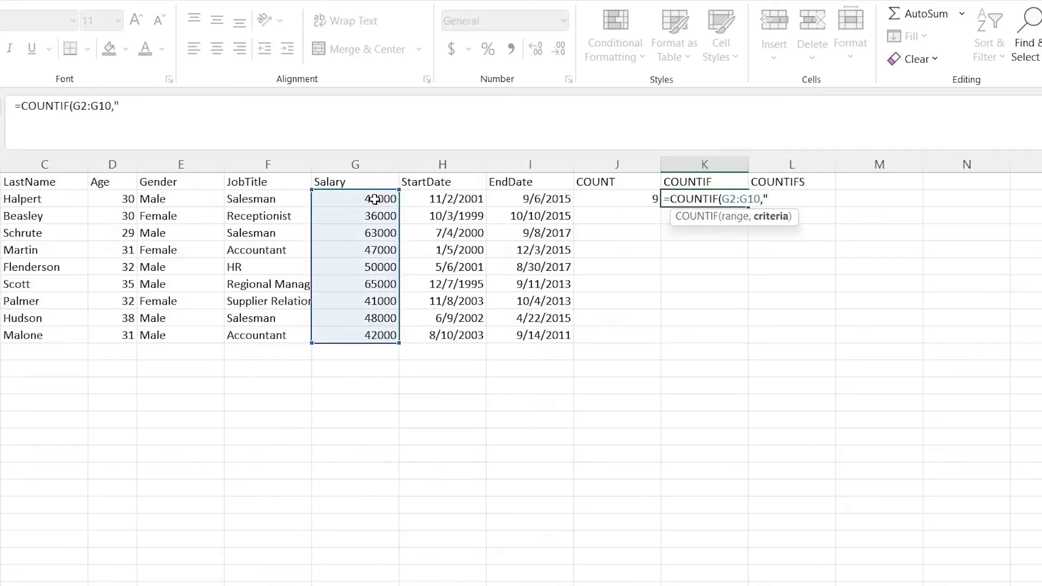
text(>45000"))
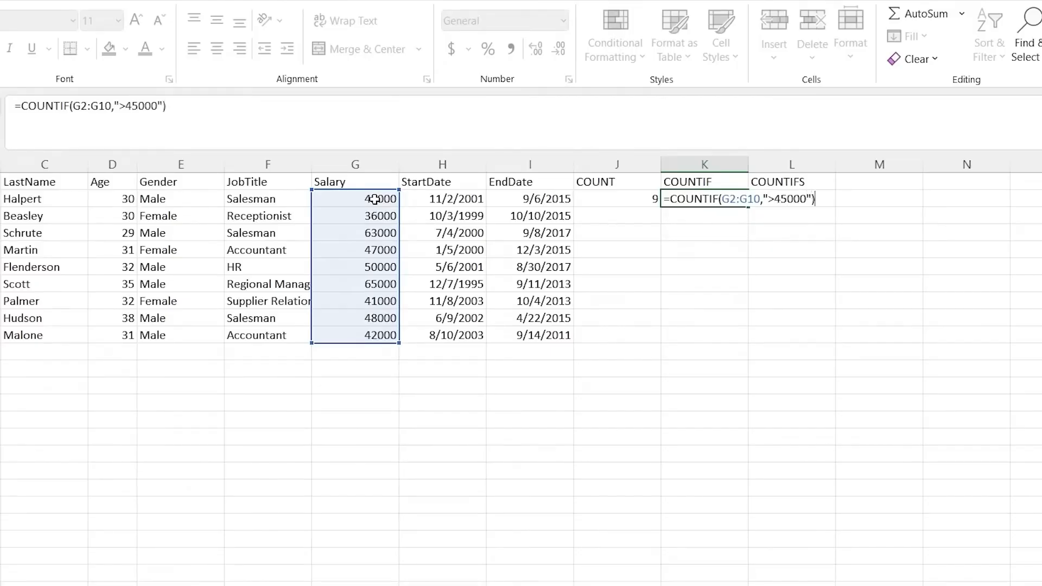
key(Return)
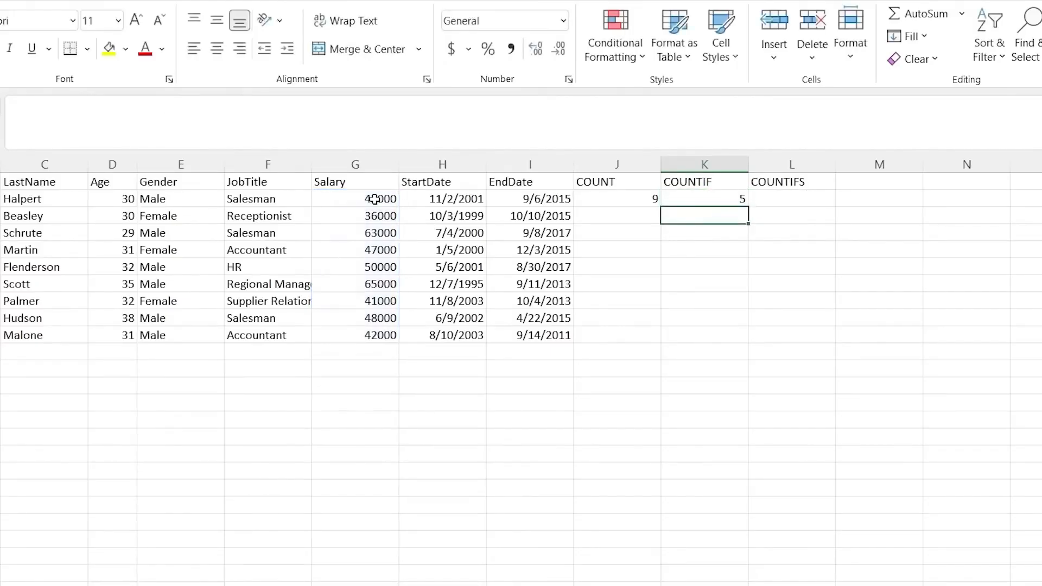
click(728, 199)
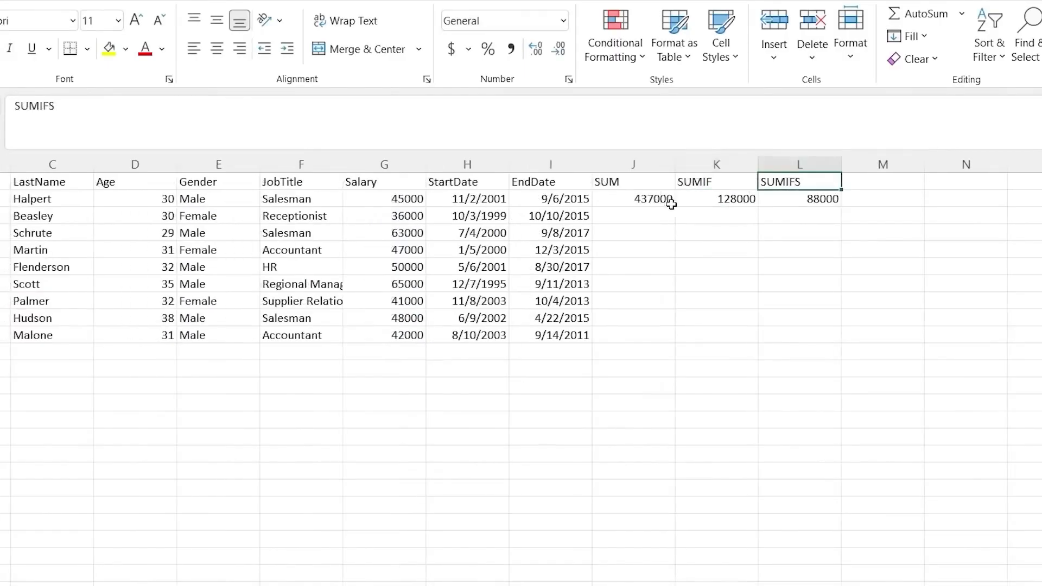
click(708, 198)
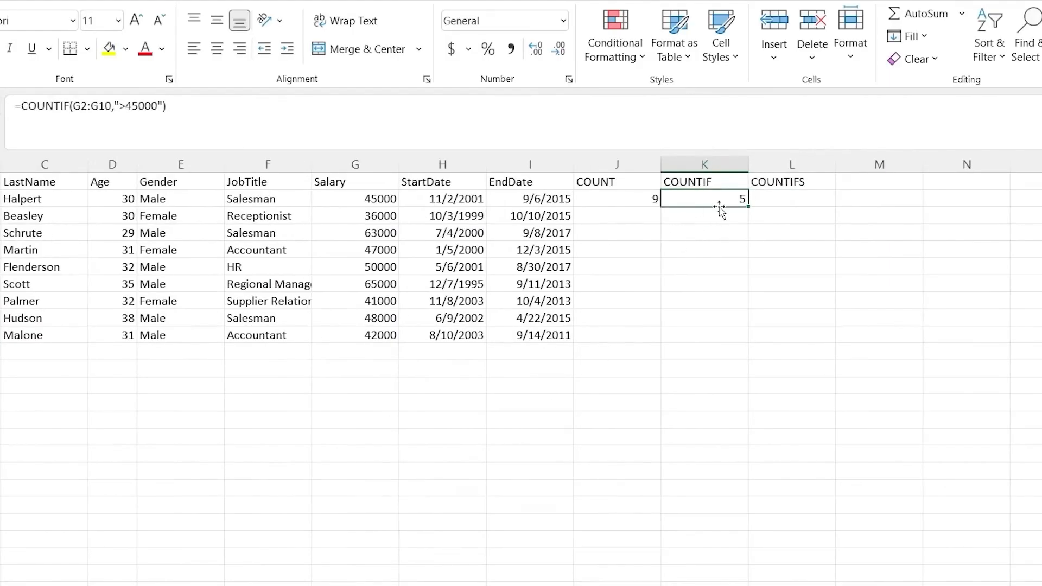
- Begin a COUNTIFS formula in L2 with the employee ID range A2:A10 and the criterion ">1005"
click(777, 200)
text(=COUNTIF)
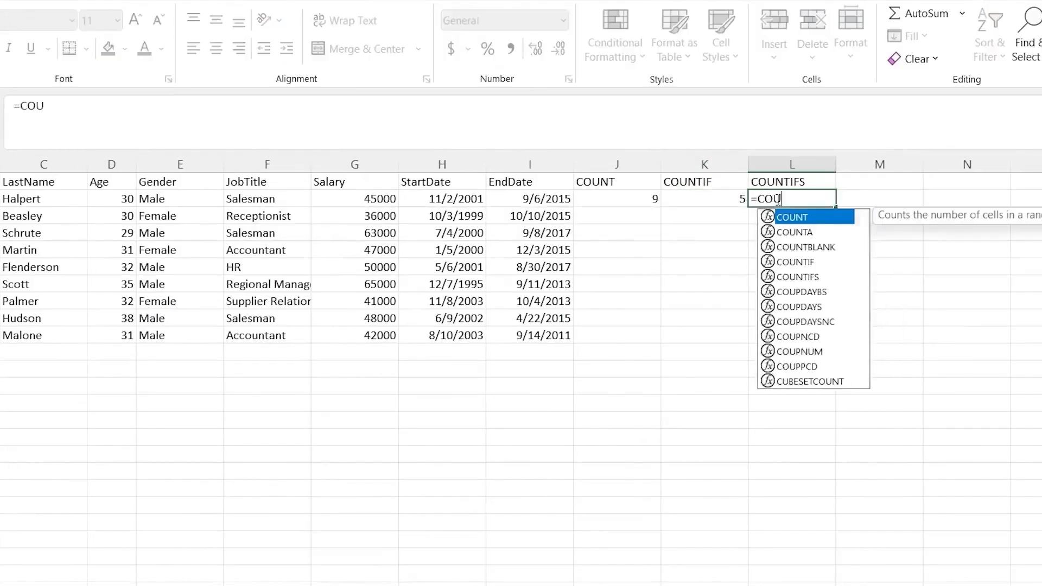
text(S()
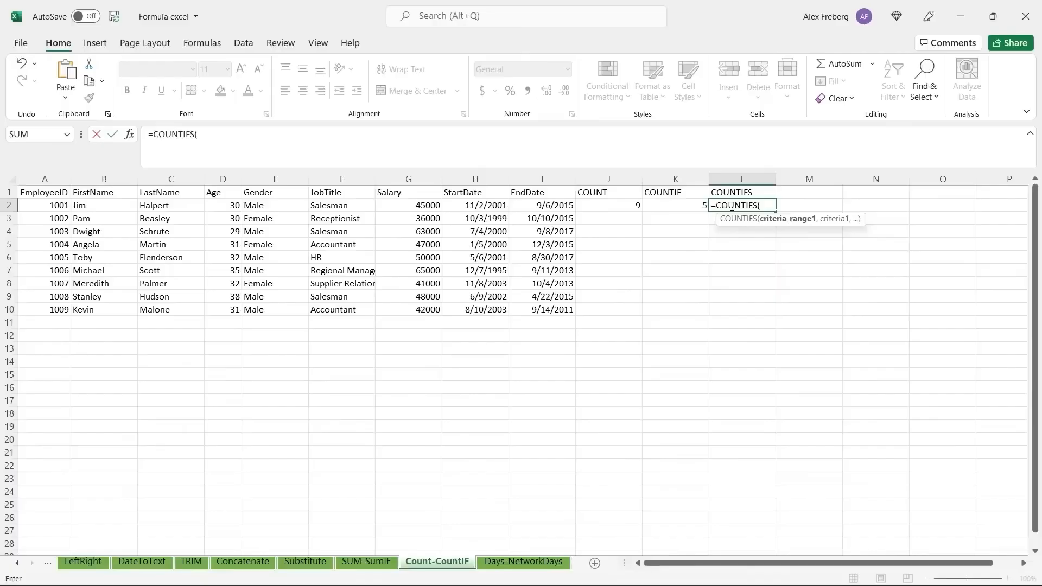
click(433, 203)
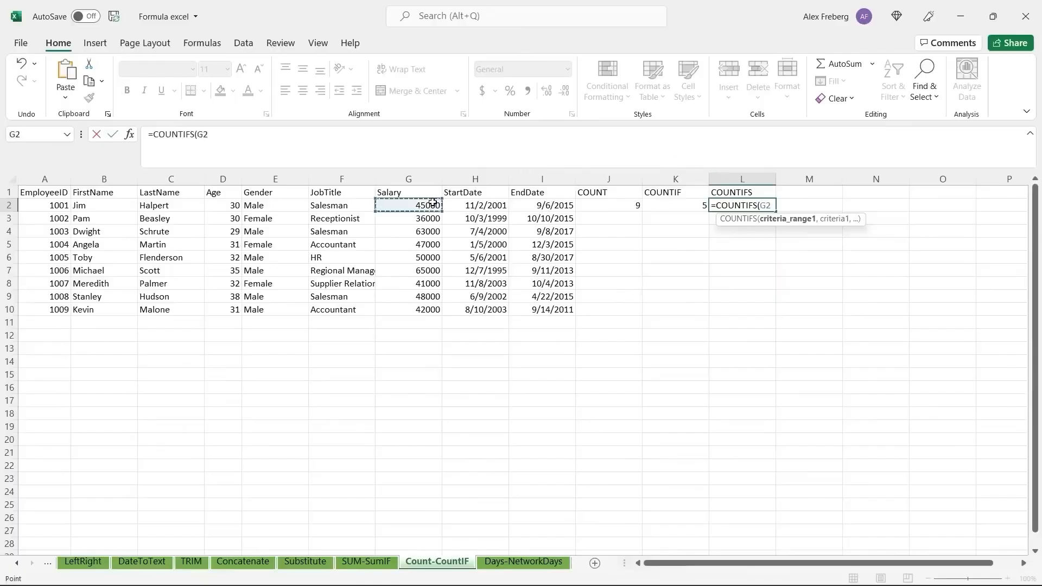
click(47, 209)
drag(49, 214, 57, 312)
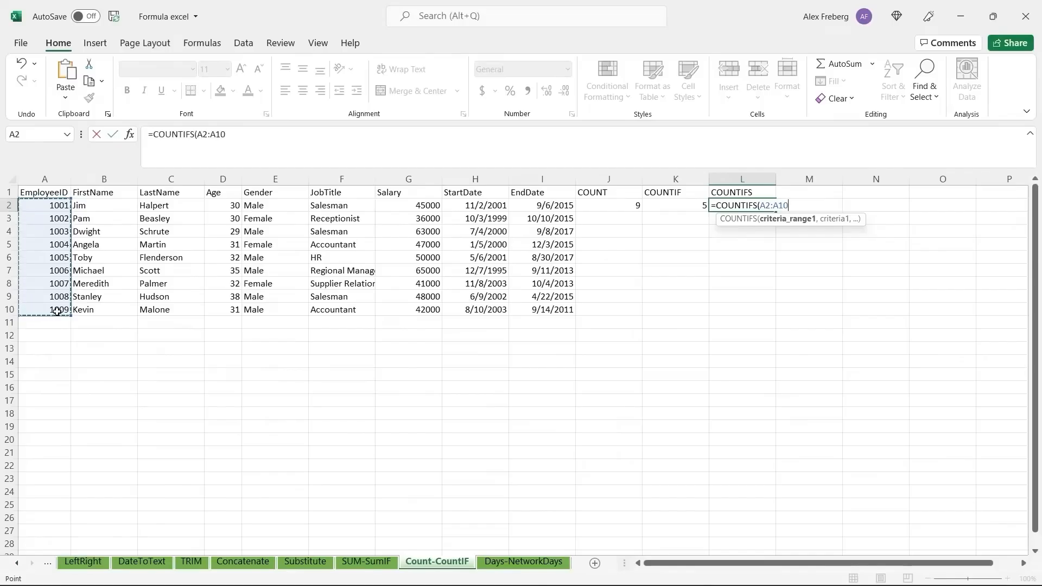
text(,)
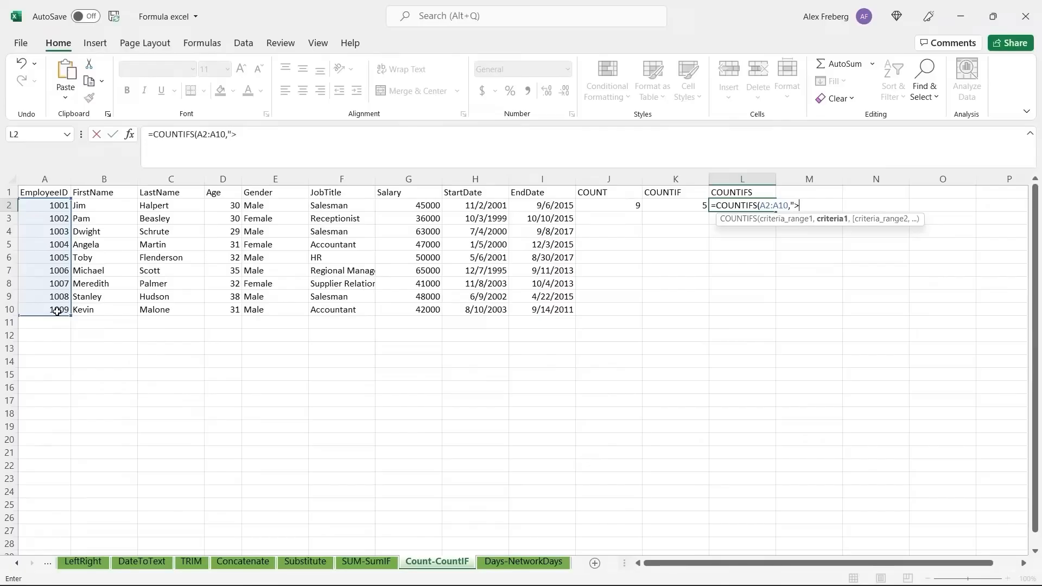
text(>1005",)
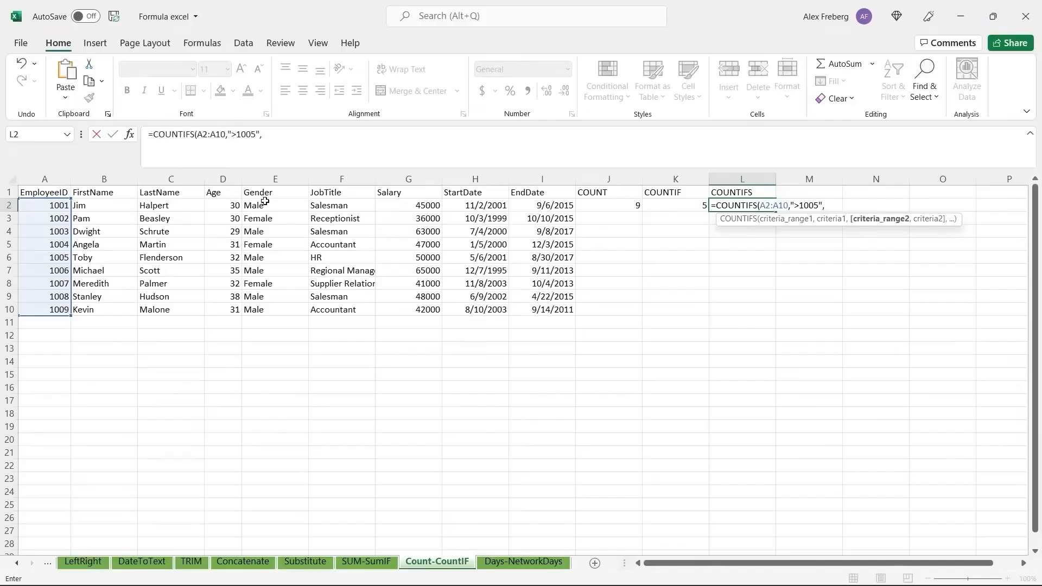
- Add the gender range E2:E10 with the criterion "Male" to the L2 COUNTIFS formula, commit it and check the matching employee rows
click(263, 204)
mouse_move(284, 299)
mouse_down()
mouse_move(278, 323)
mouse_move(281, 309)
mouse_up()
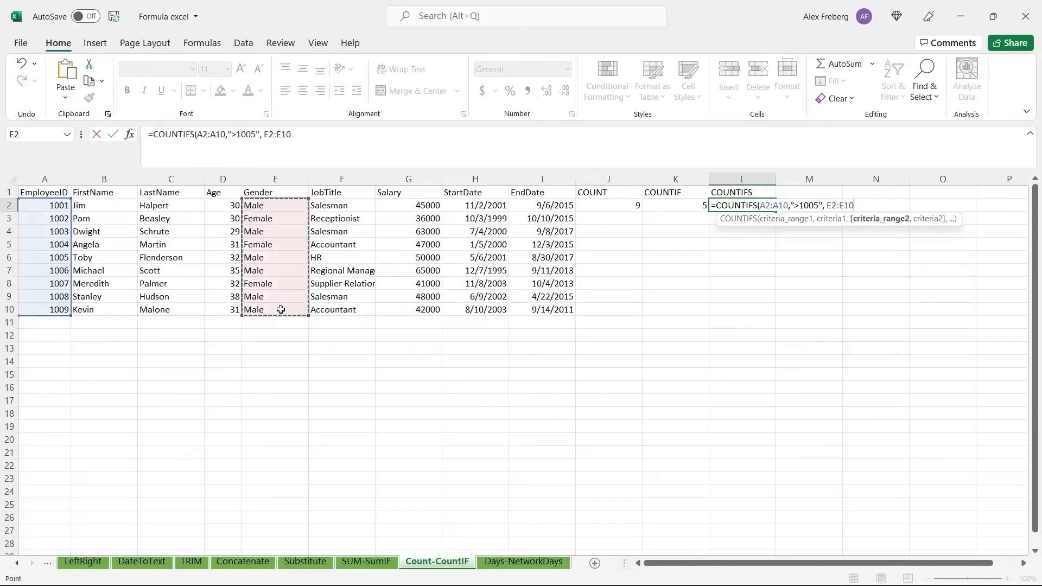
text(,"Male)
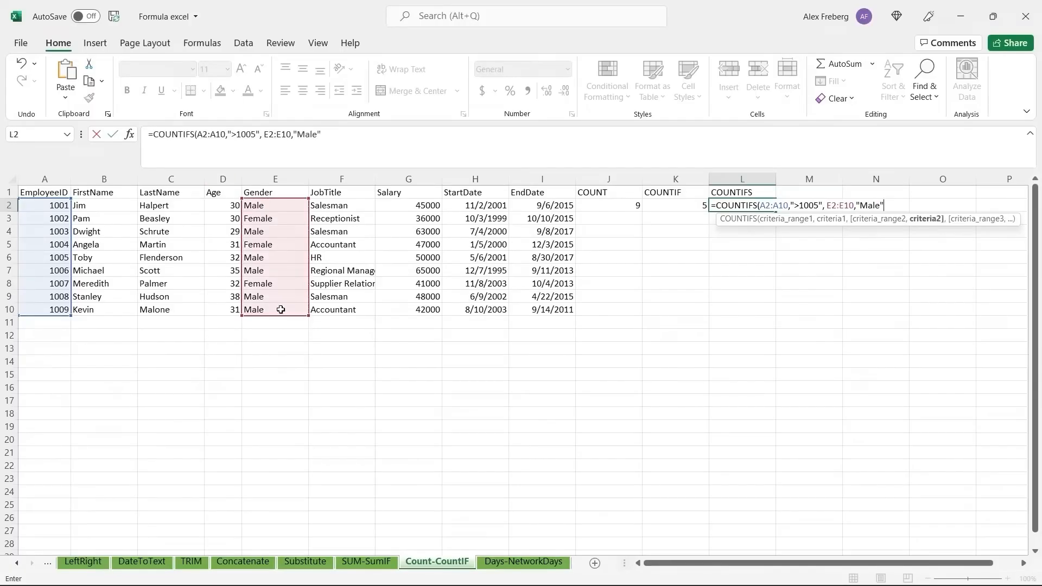
text("))
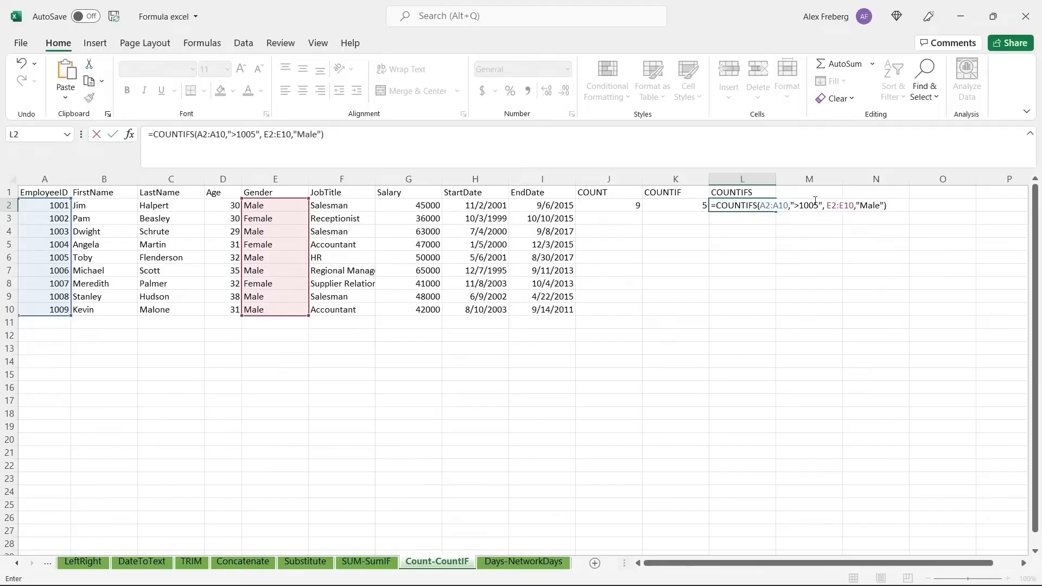
key(ctrl+Return)
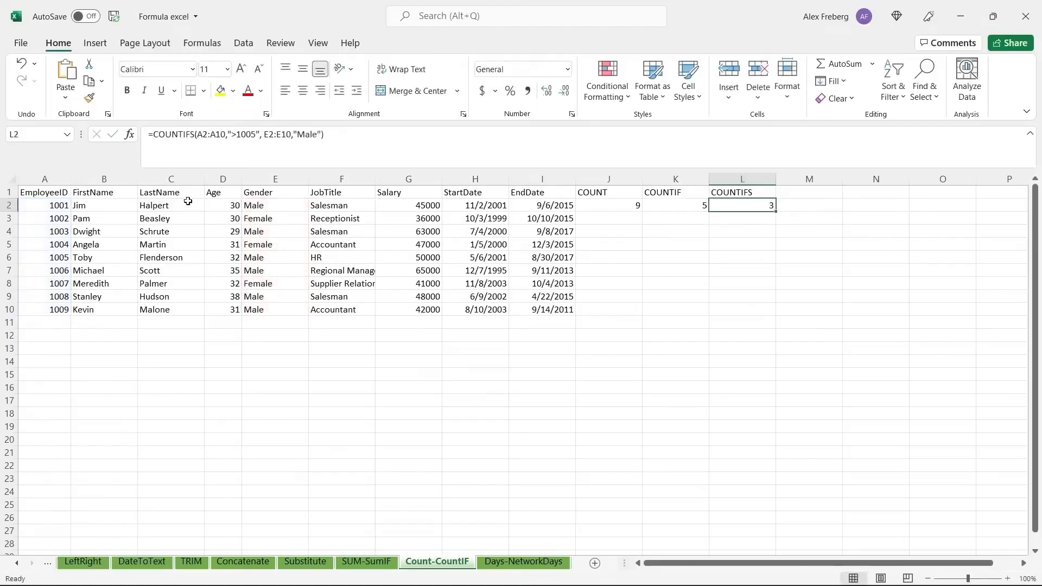
drag(57, 274, 147, 308)
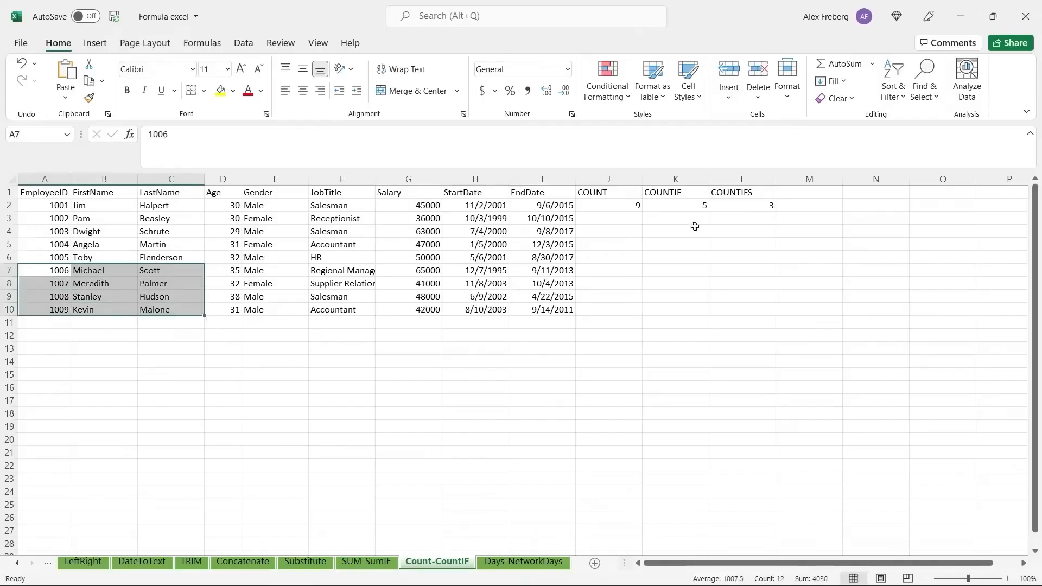
click(726, 219)
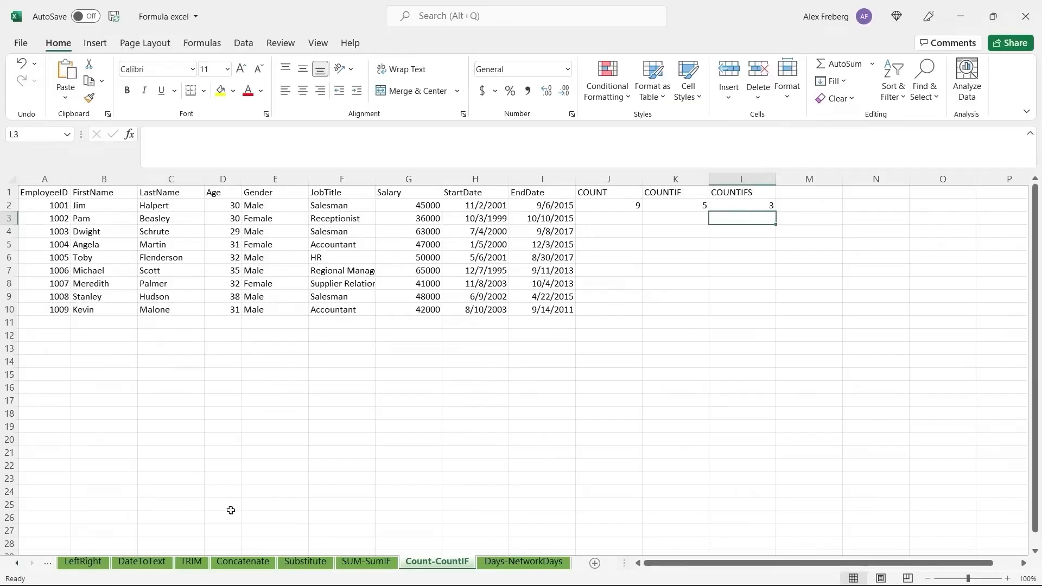
- On the Days-NetworkDays sheet, widen the EndDate and StartDate columns
click(531, 563)
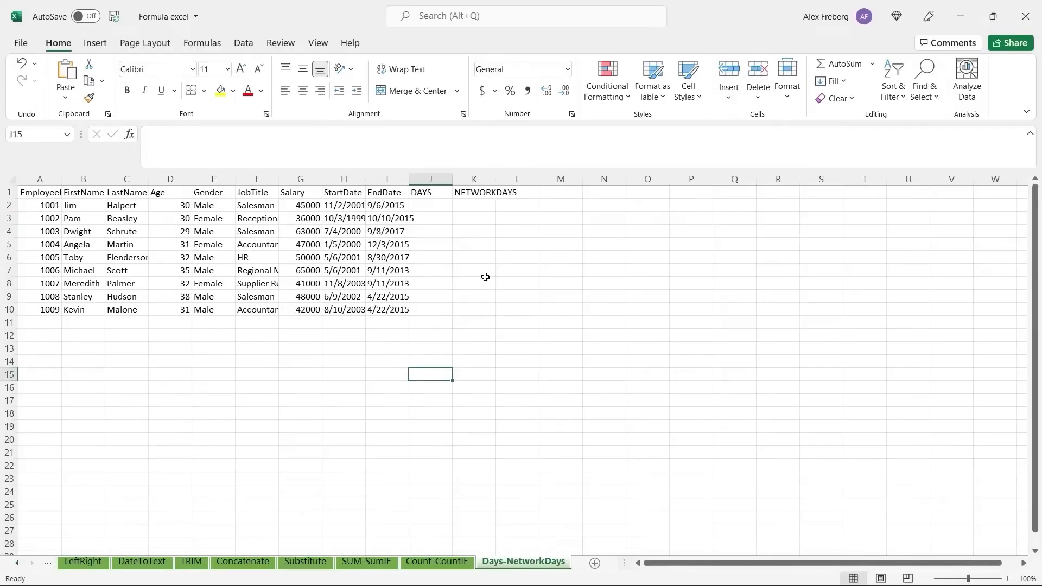
drag(409, 180, 429, 182)
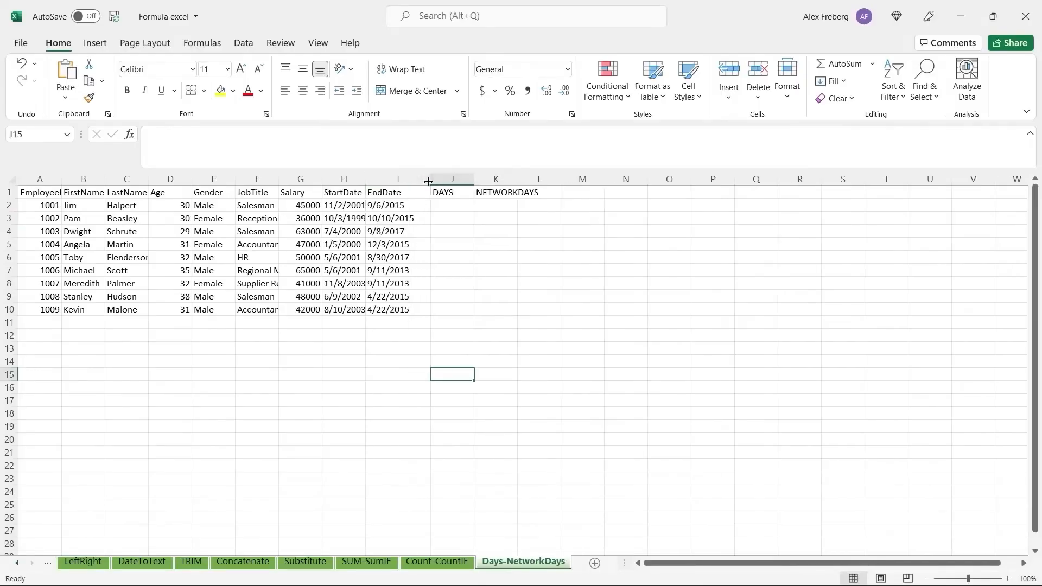
drag(366, 180, 389, 182)
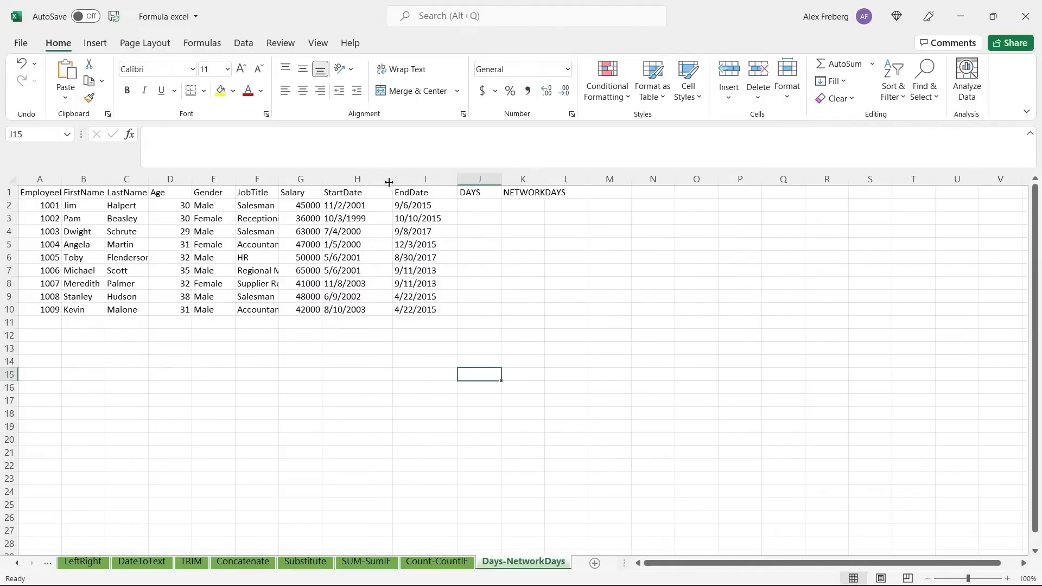
- Check the StartDate and EndDate cells and begin a formula in J2 under the DAYS header
click(371, 211)
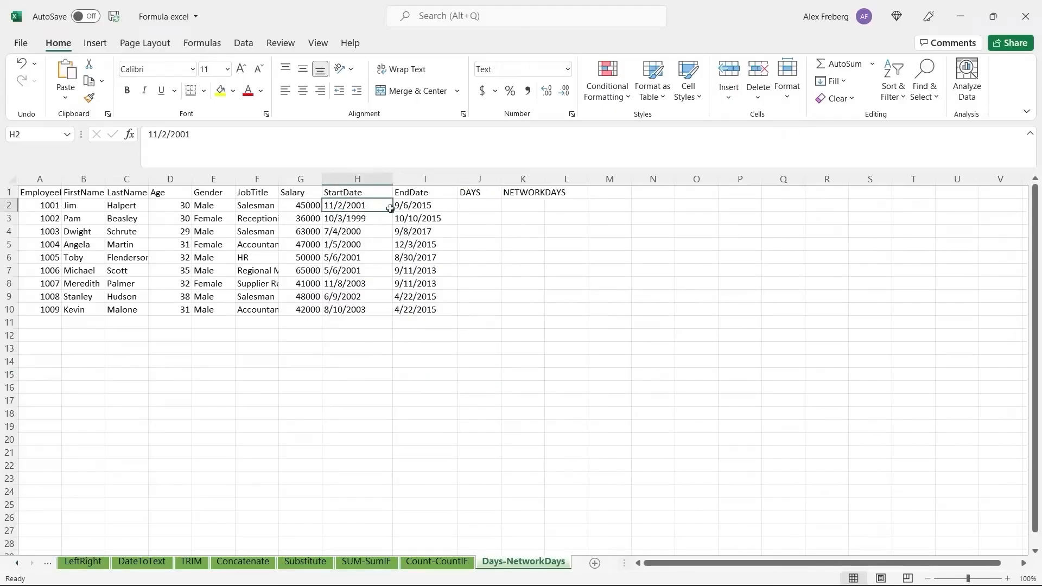
click(479, 204)
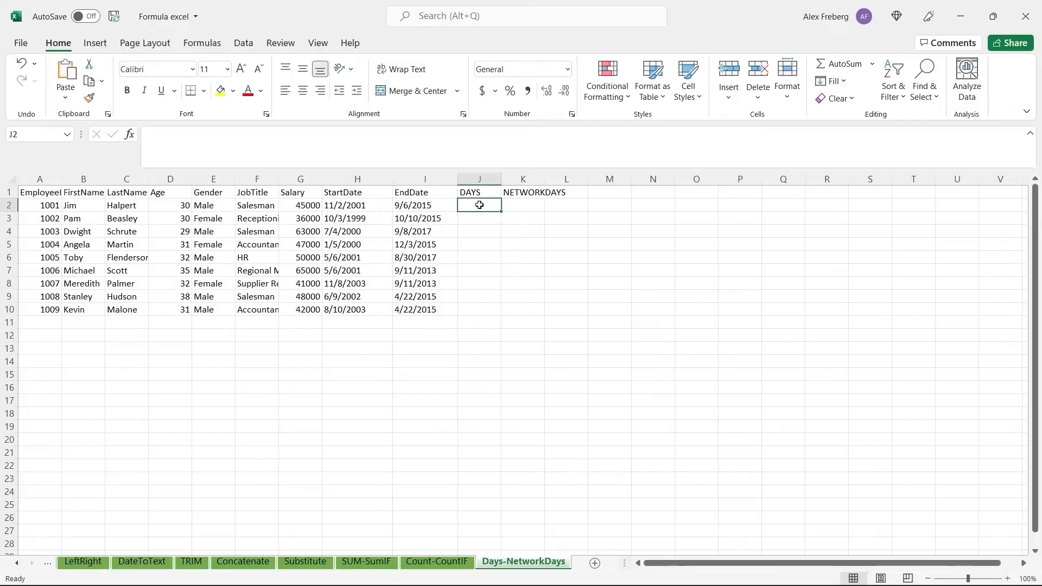
click(421, 215)
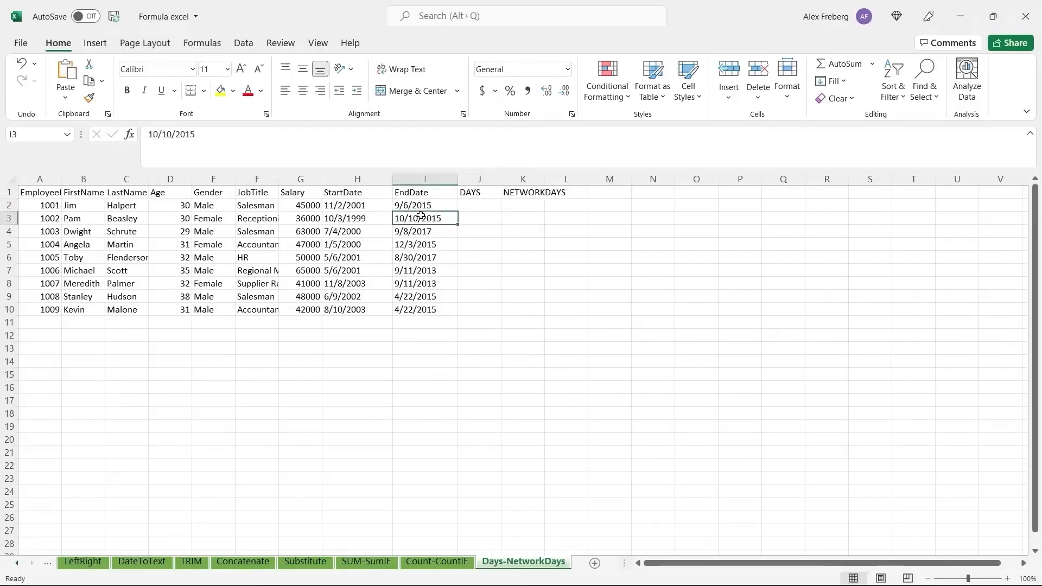
click(477, 206)
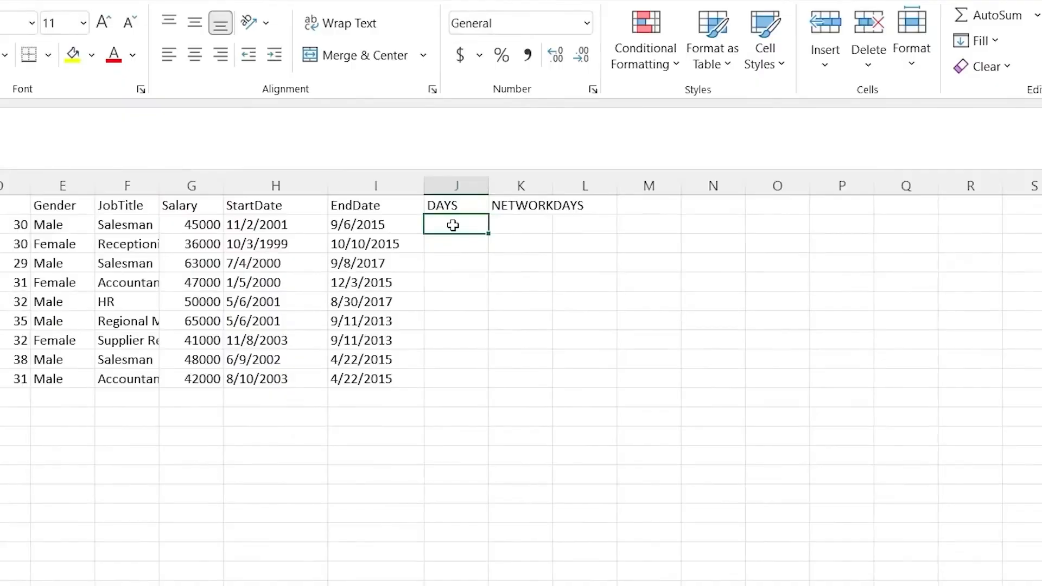
text(=)
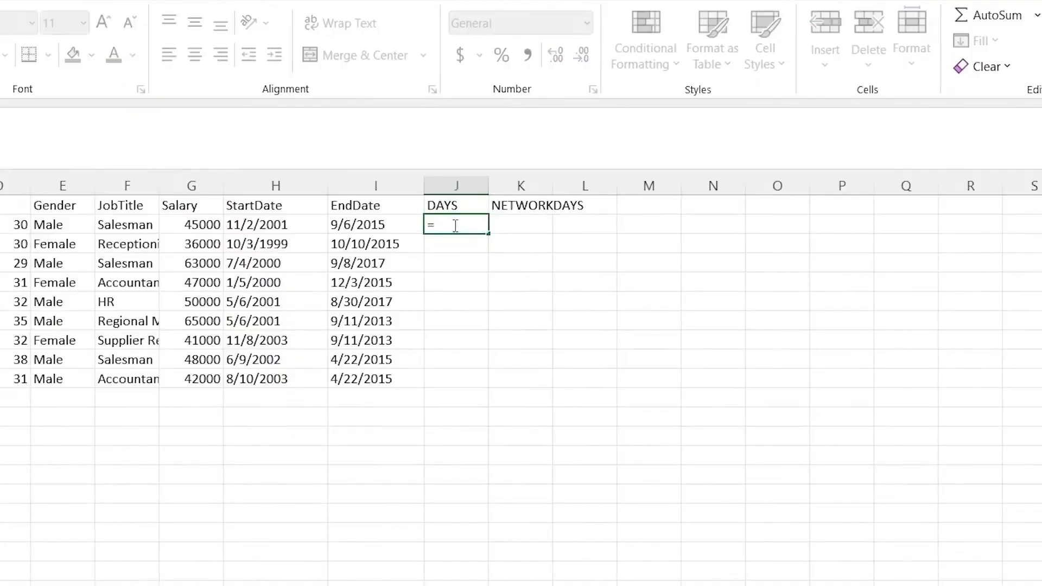
click(263, 225)
click(364, 223)
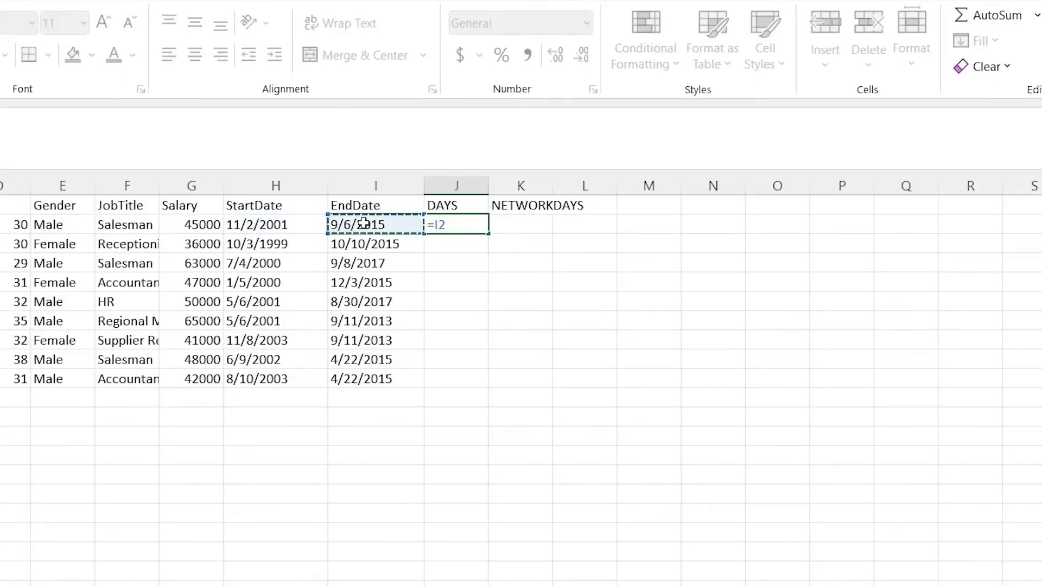
key(BackSpace)
key(BackSpace)
- Complete the J2 formula with DAYS, using I2 as the end date and H2 as the start date, and commit it
text(D)
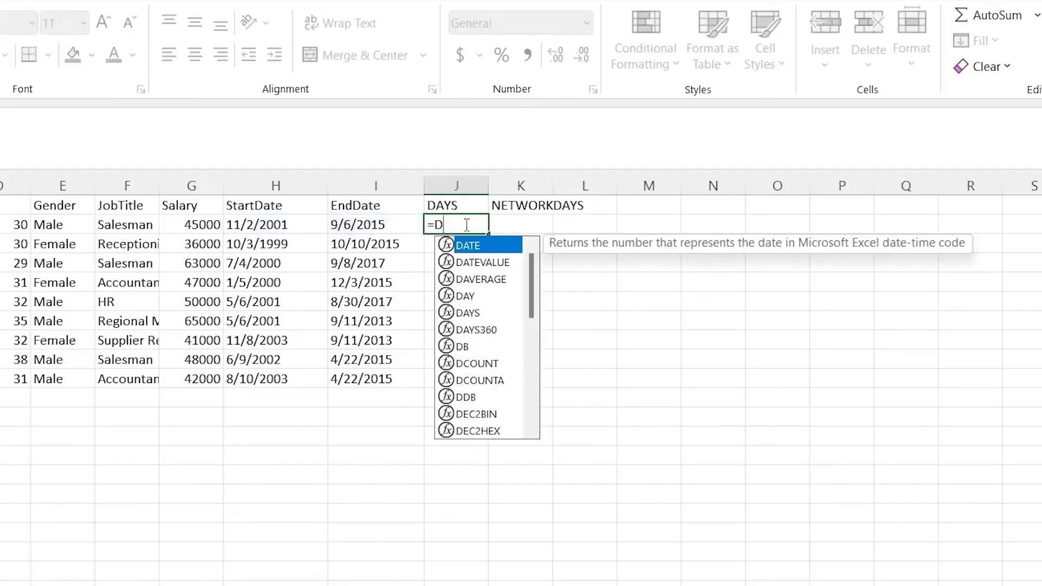
text(AYS()
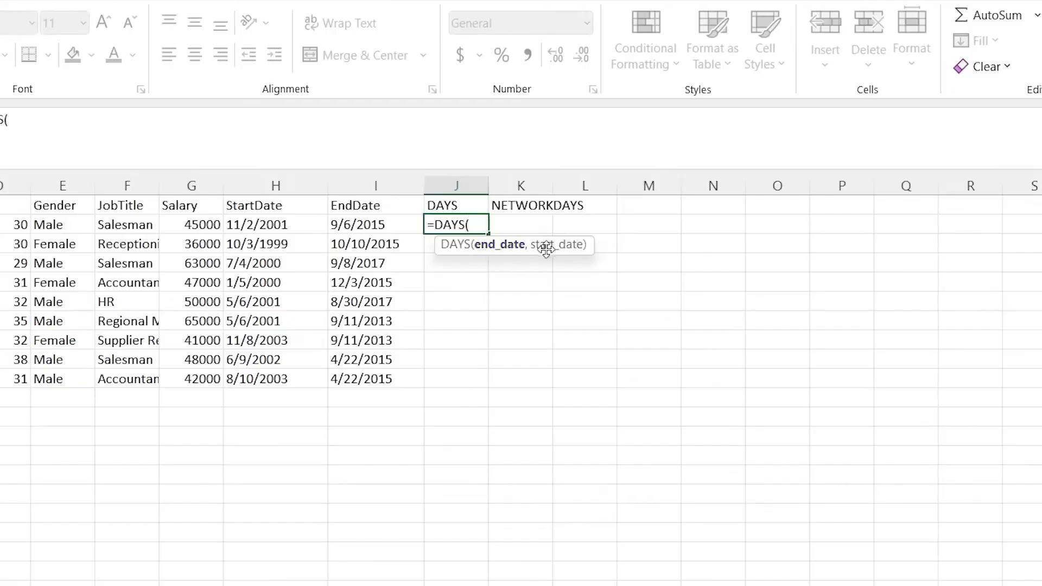
click(366, 222)
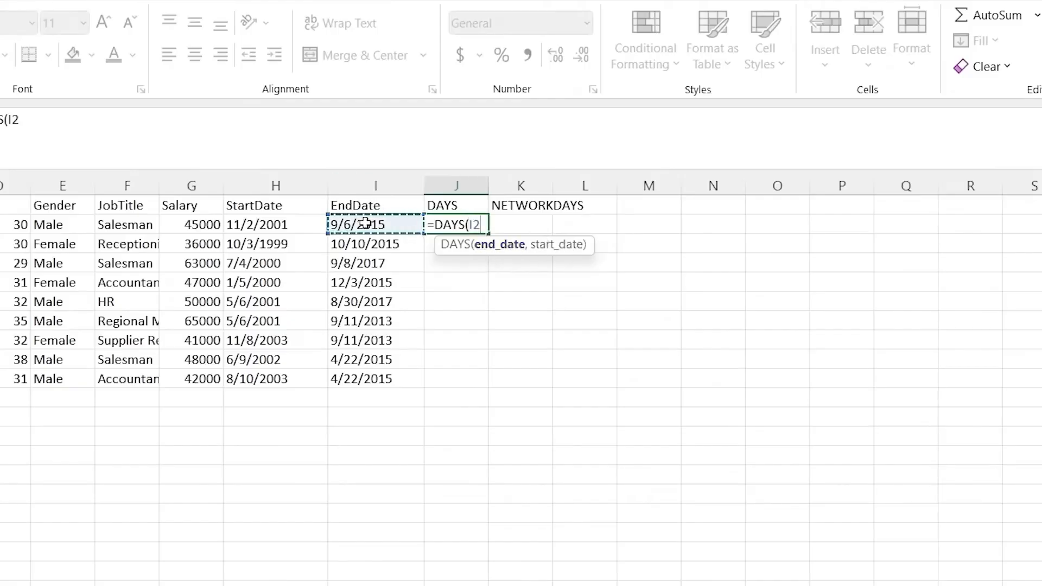
text(,)
click(288, 224)
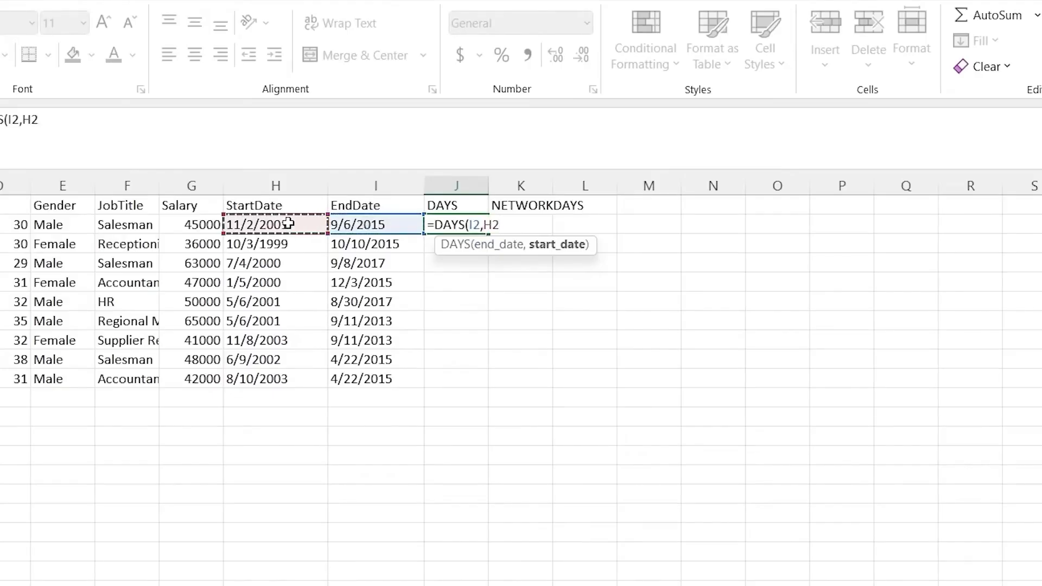
key(Return)
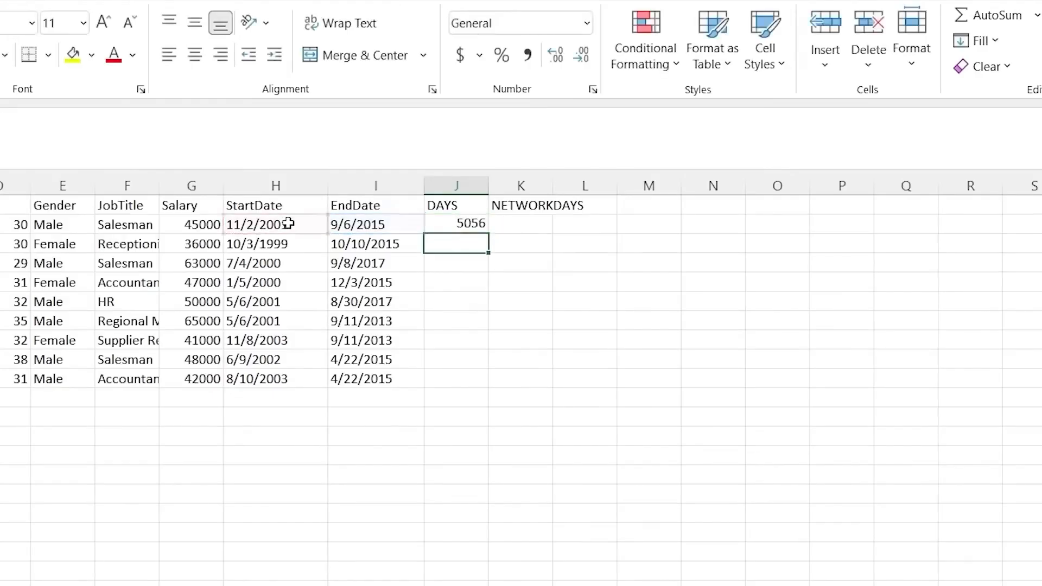
- Fill the DAYS formula from J2 down to J10 and review the start date, end date and day count in row 2
click(482, 227)
drag(489, 232, 483, 384)
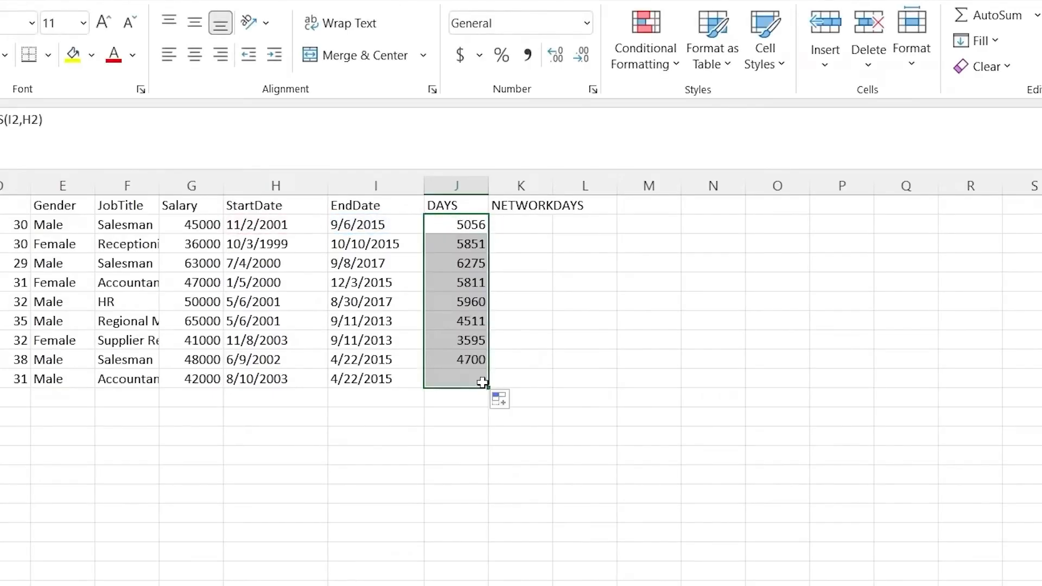
click(535, 247)
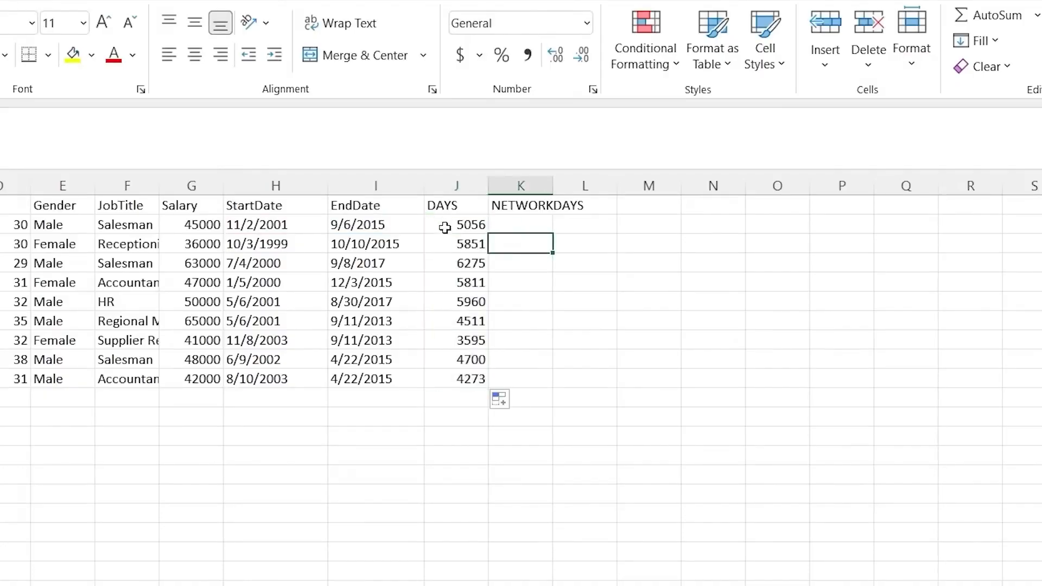
click(291, 223)
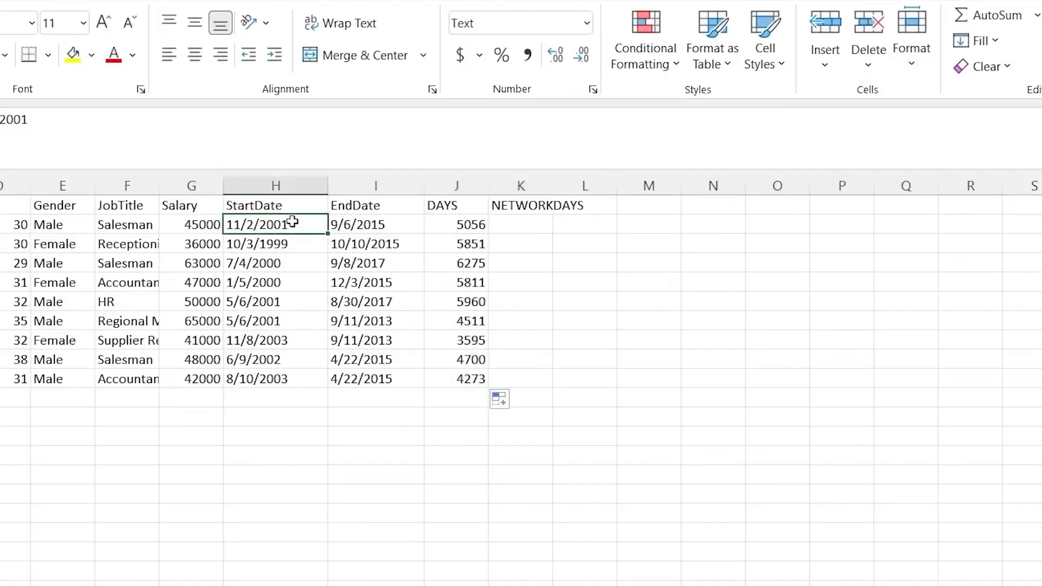
click(357, 228)
click(462, 221)
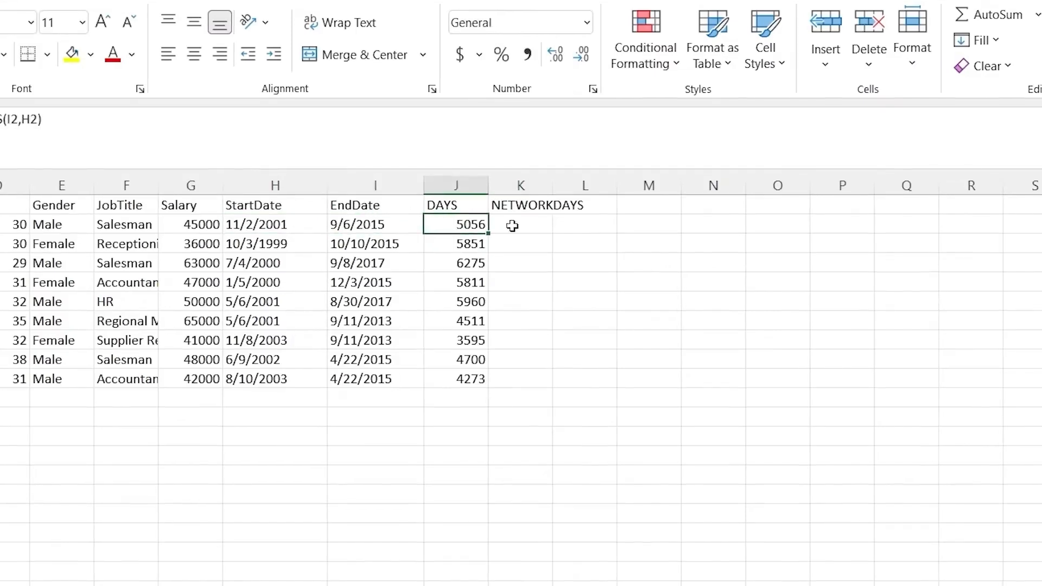
- Enter a NETWORKDAYS formula in K2 with H2 as the start date and I2 as the end date
double_click(513, 225)
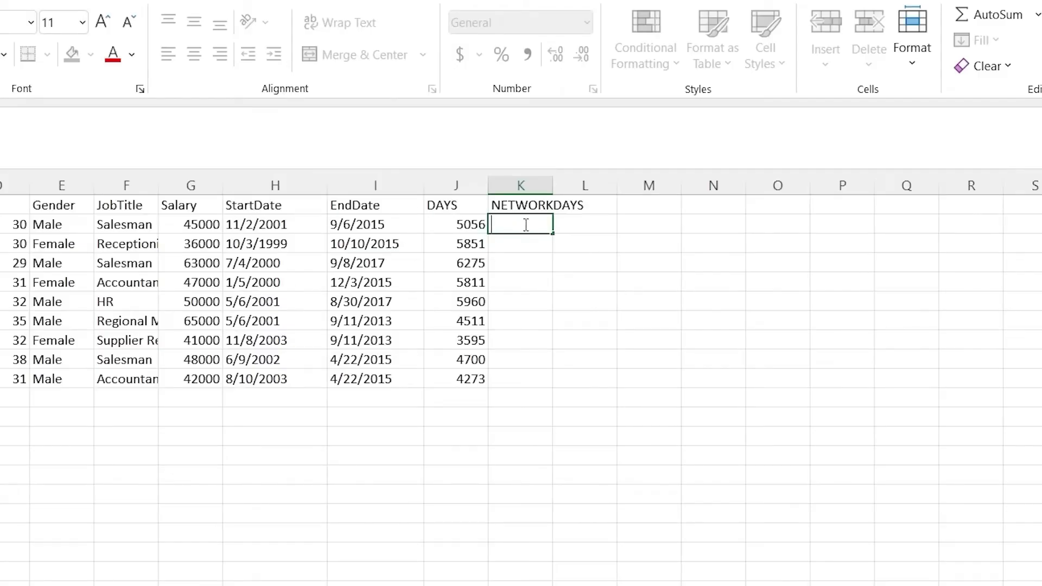
text(=NET)
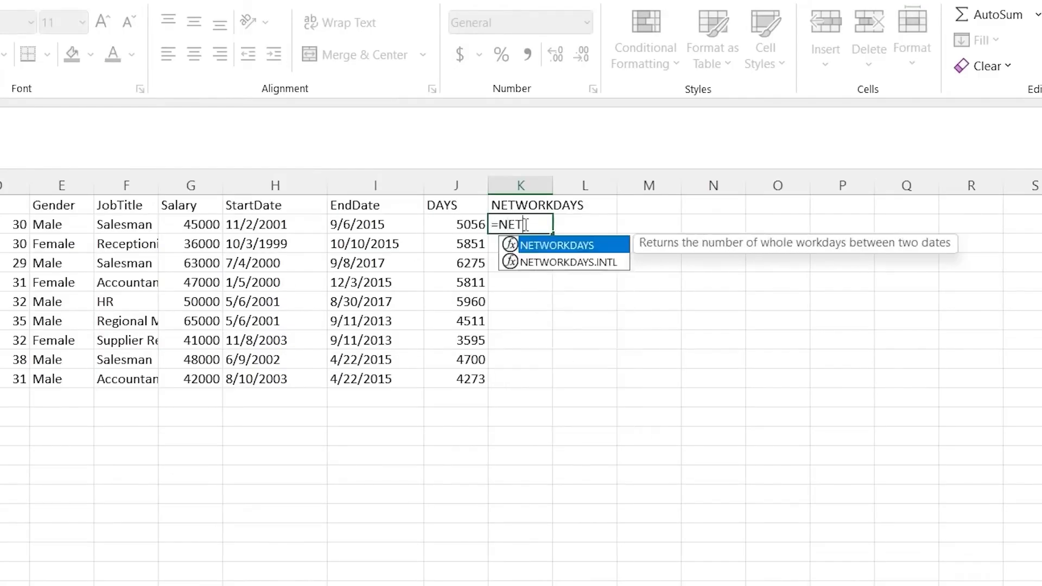
key(Tab)
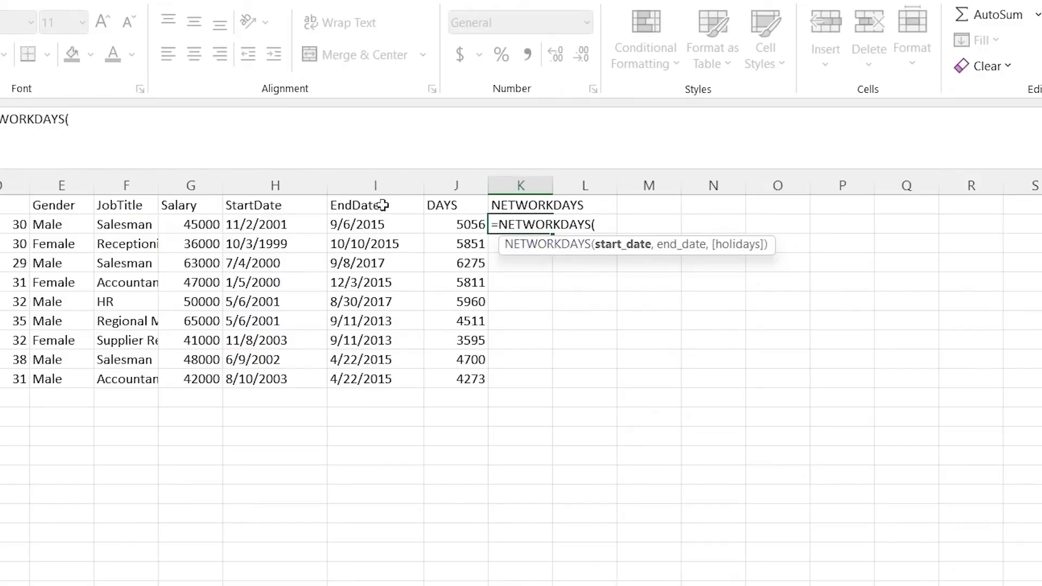
click(293, 225)
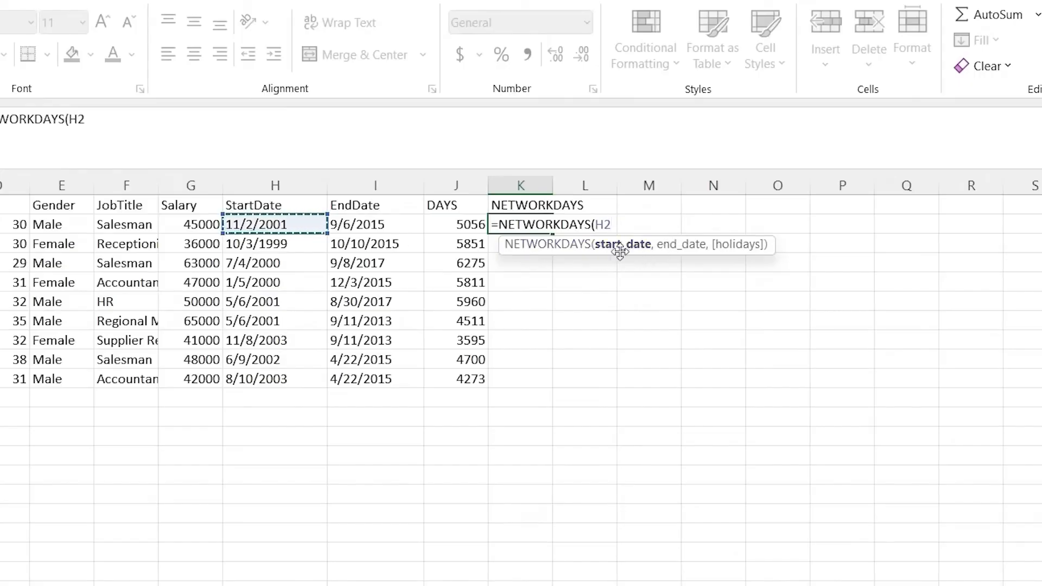
text(,)
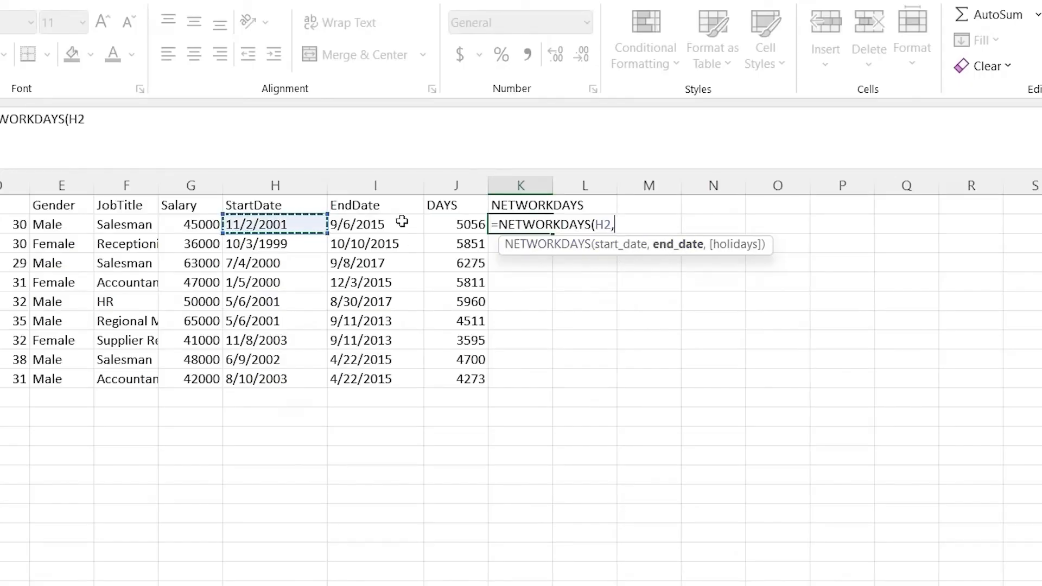
click(395, 225)
key(Return)
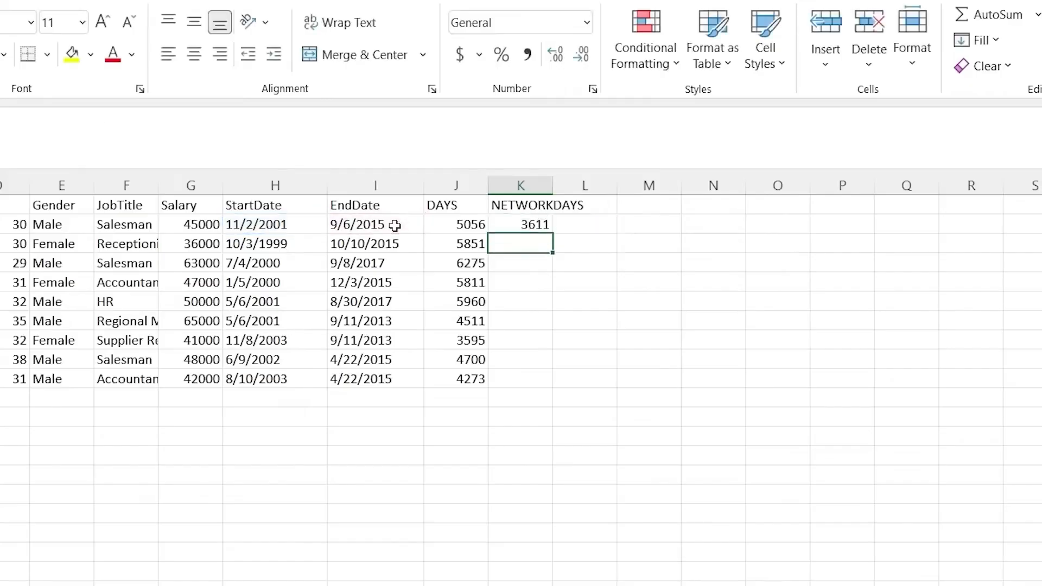
- Fill the NETWORKDAYS formula from K2 down to K10 and compare the row 2 result with the DAYS result
click(538, 224)
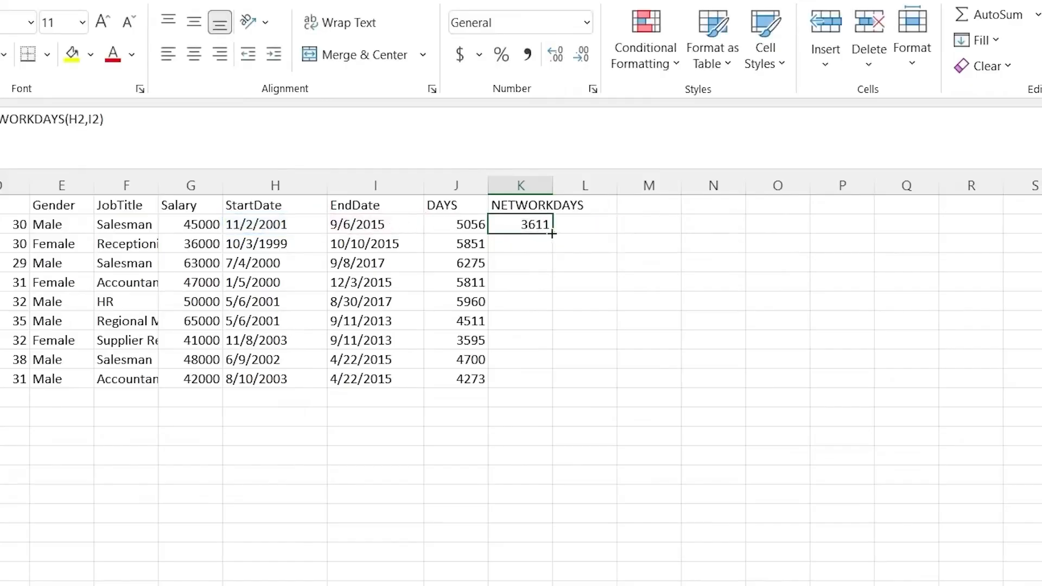
drag(553, 234, 555, 387)
click(610, 260)
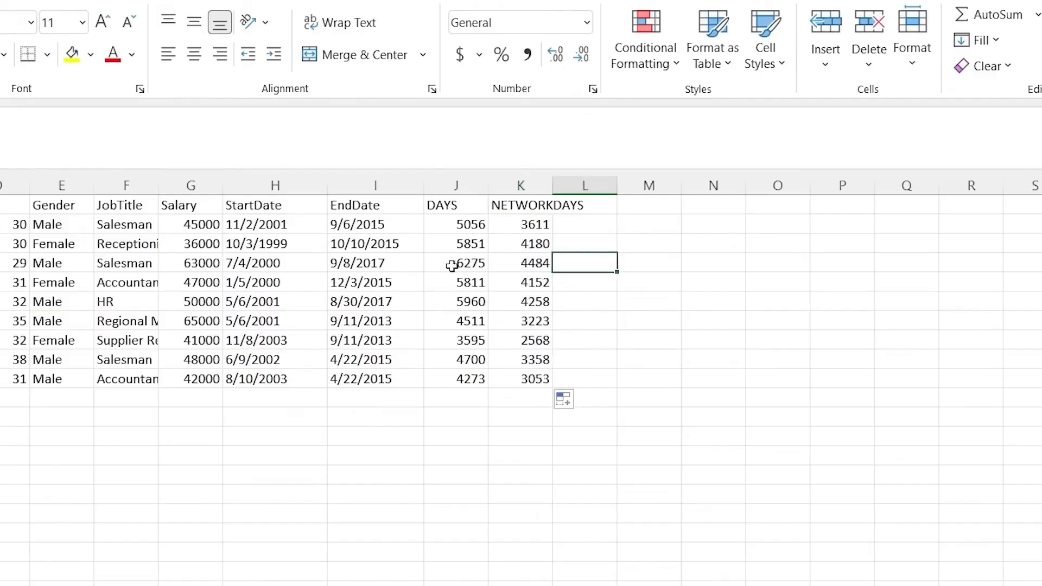
click(472, 227)
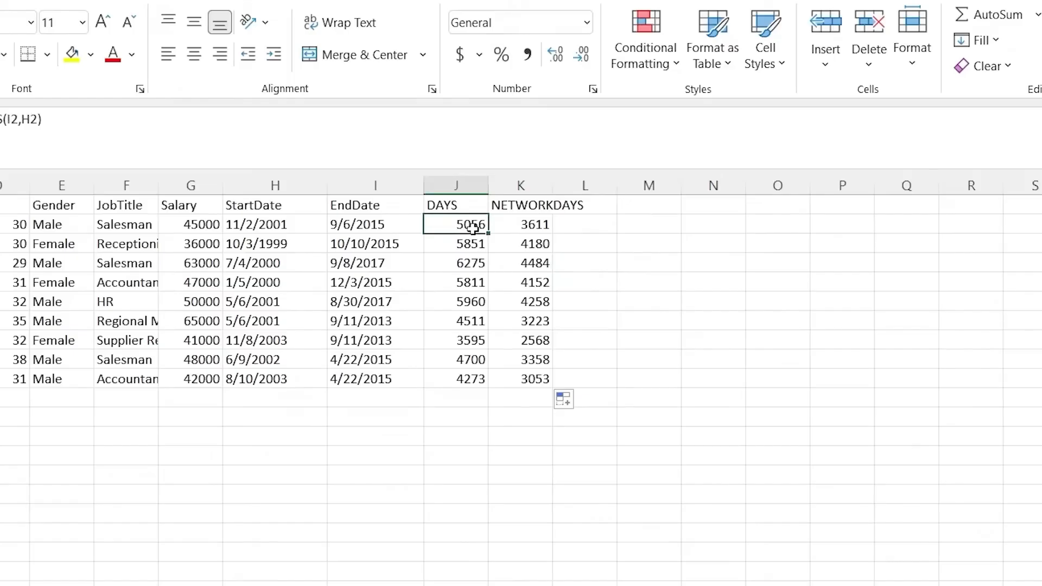
click(509, 224)
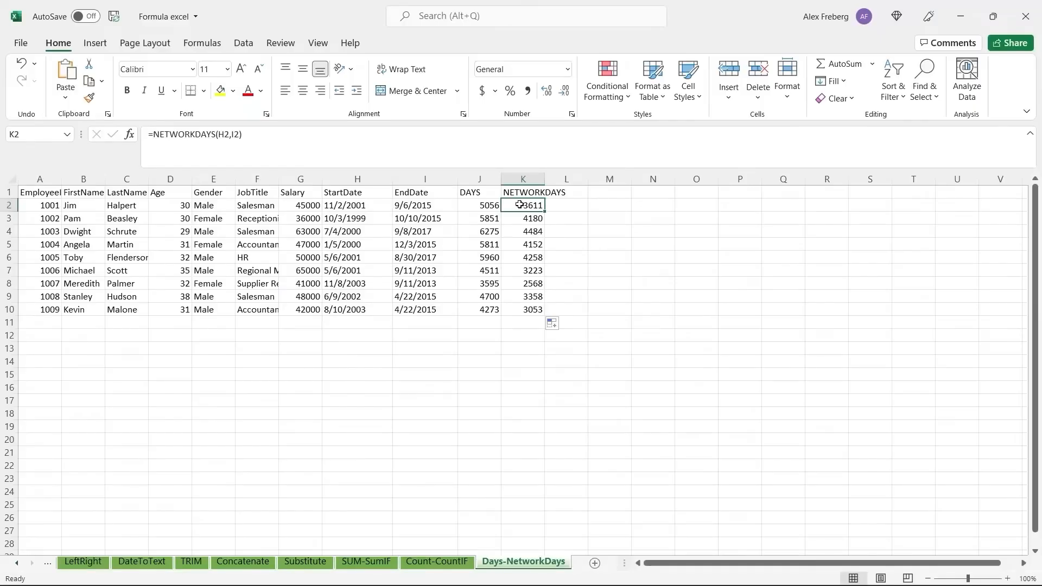
click(567, 205)
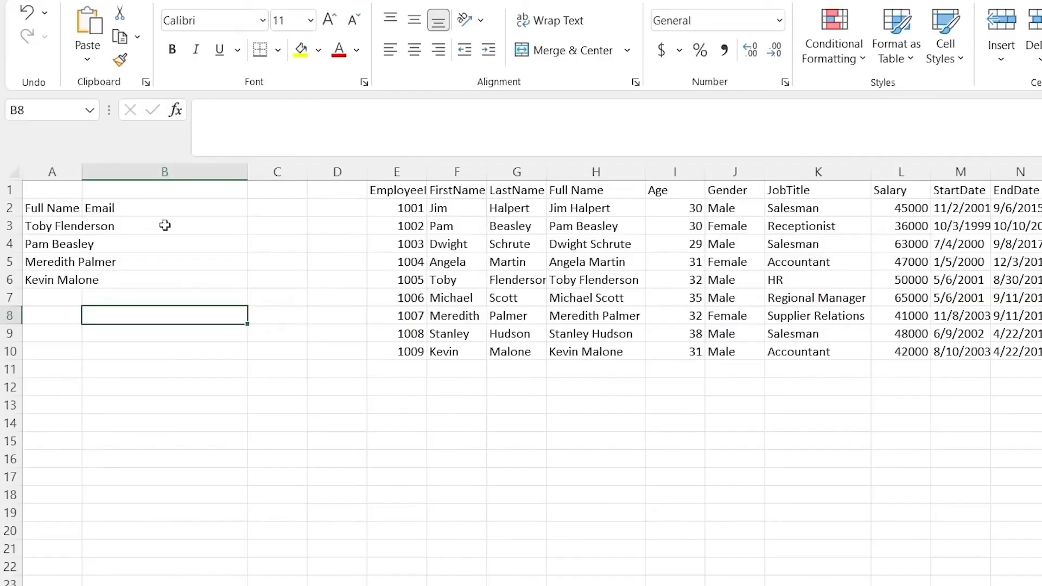
- On the XLookUp sheet of the Xlookup vs Vlookup workbook, begin an XLOOKUP formula in B3 with A3 as the lookup value
double_click(165, 225)
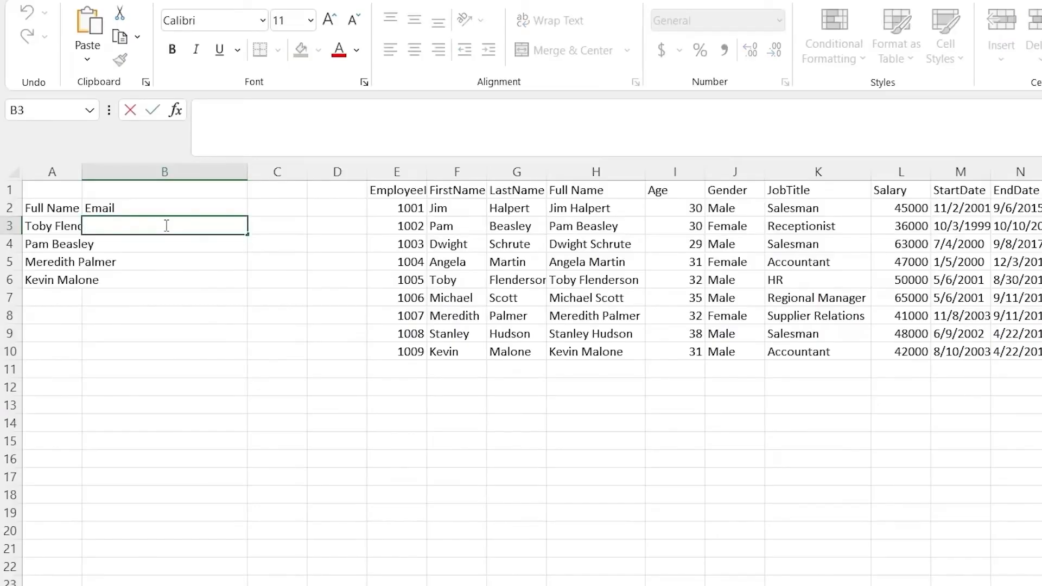
text(=)
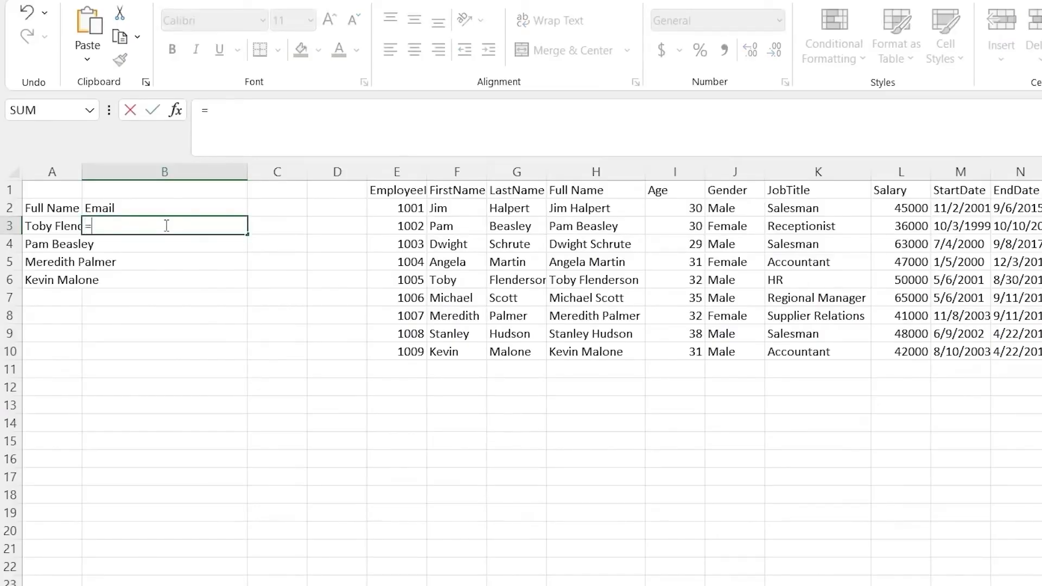
text(Xlook)
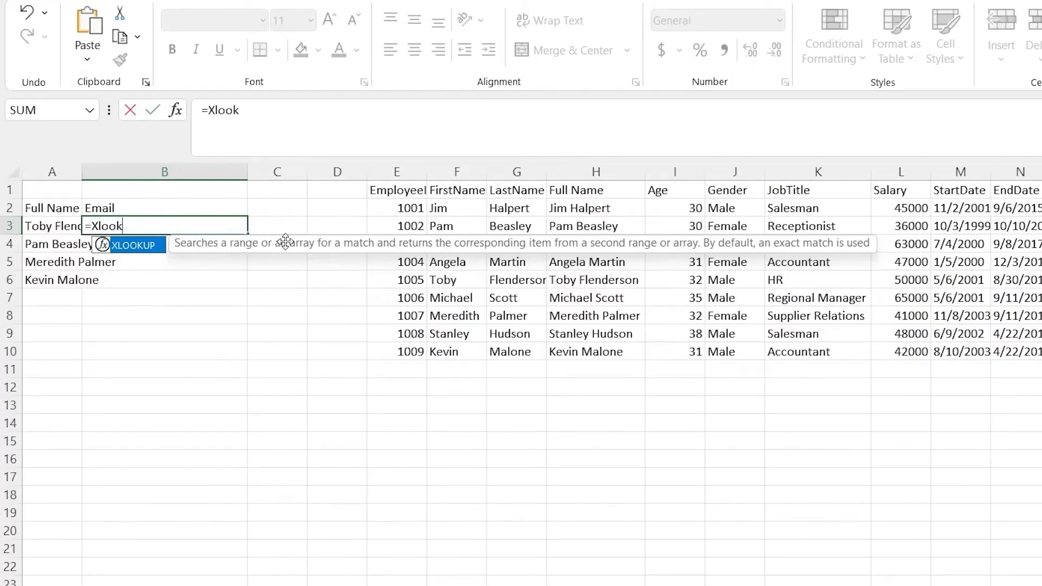
double_click(140, 251)
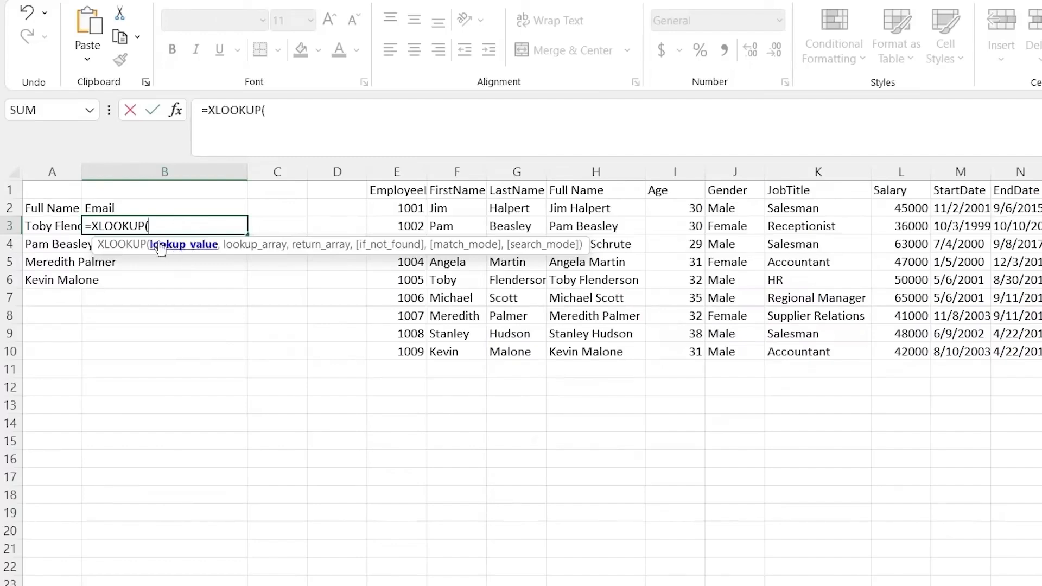
click(56, 223)
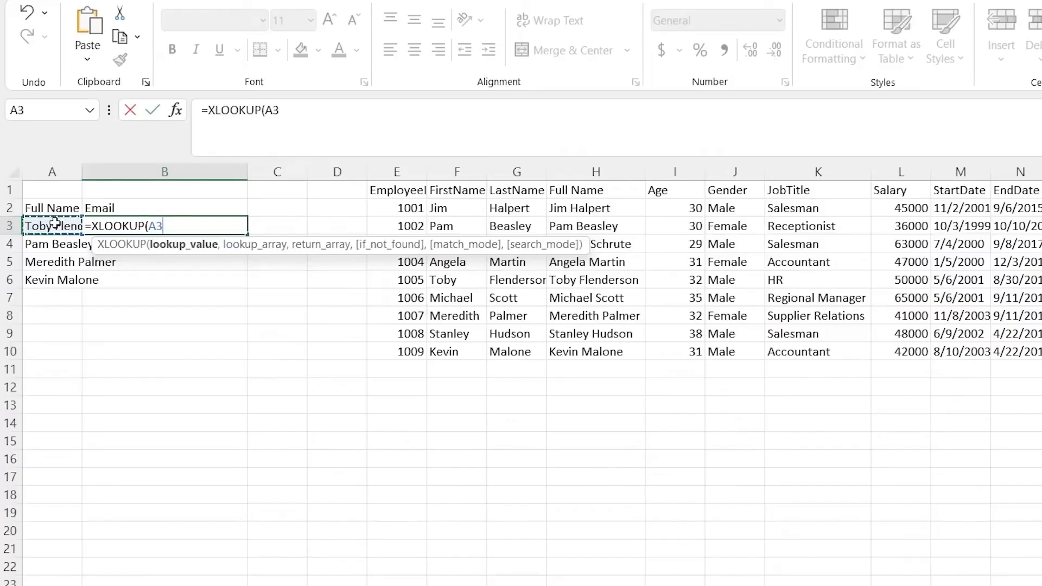
text(,)
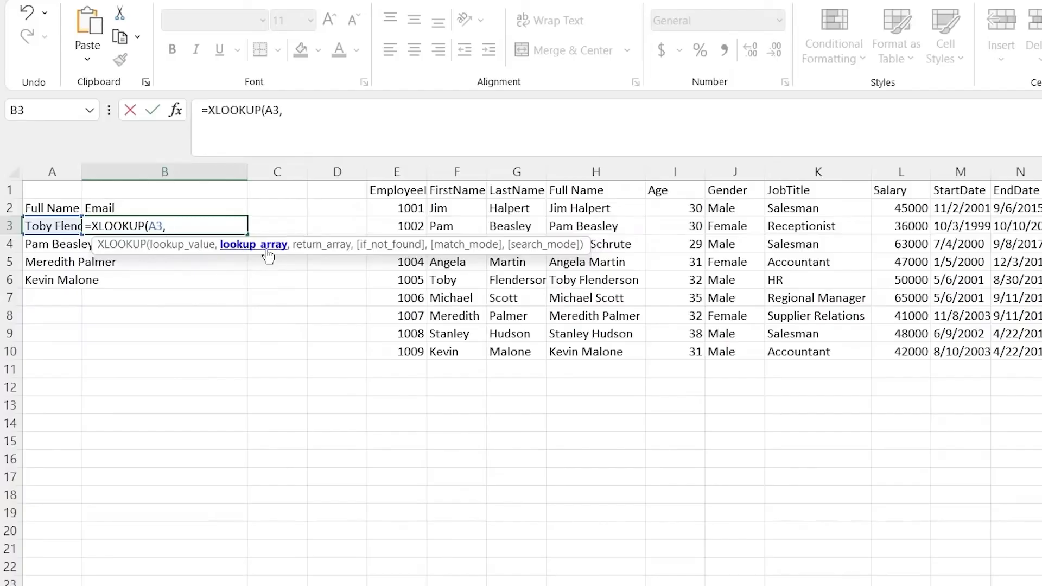
- Add the Full Name range H2:H10 as the lookup array of the B3 XLOOKUP formula and proceed to the return array
click(580, 209)
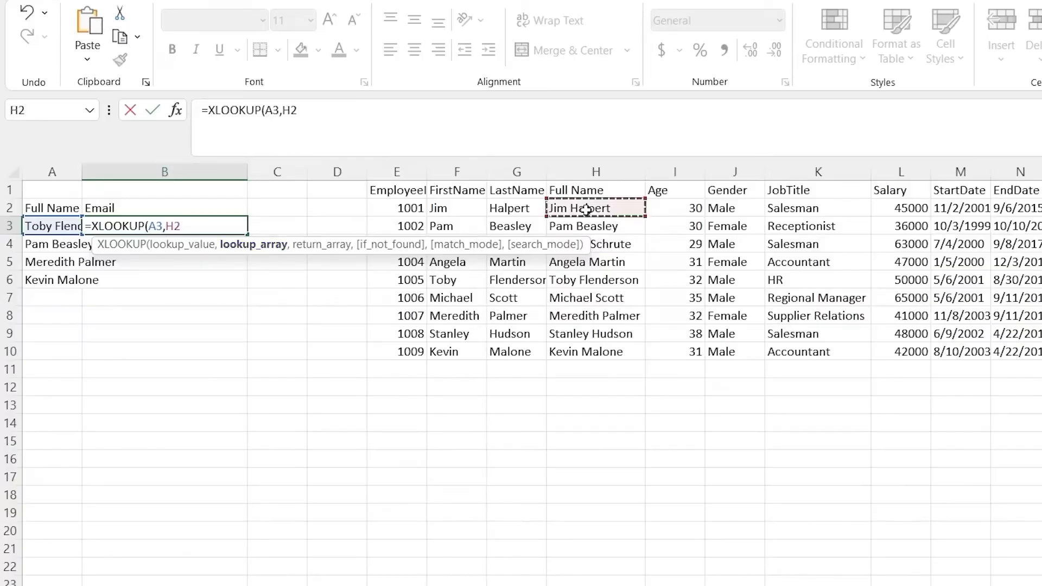
shift+click(585, 353)
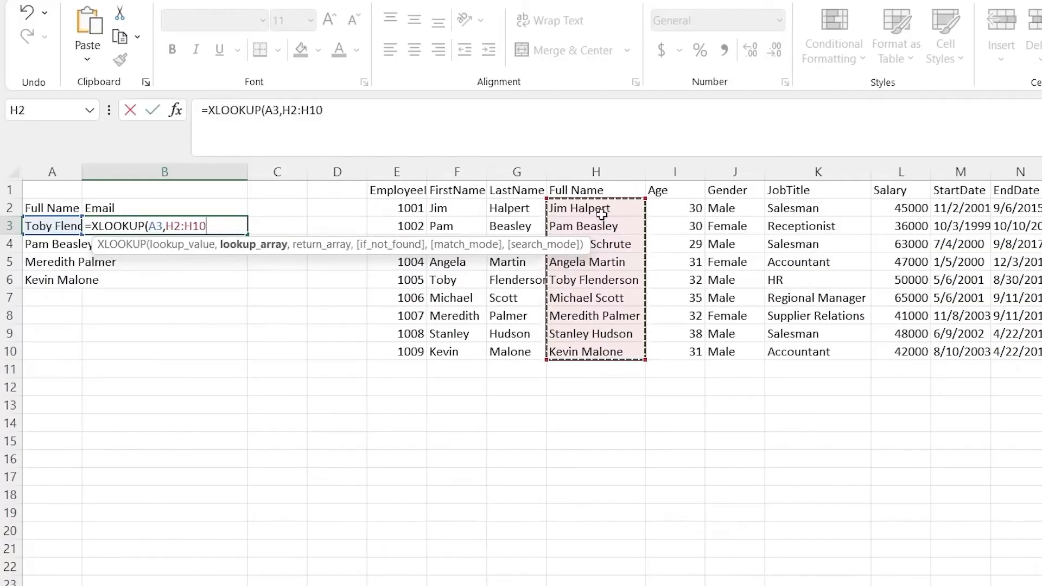
text(,)
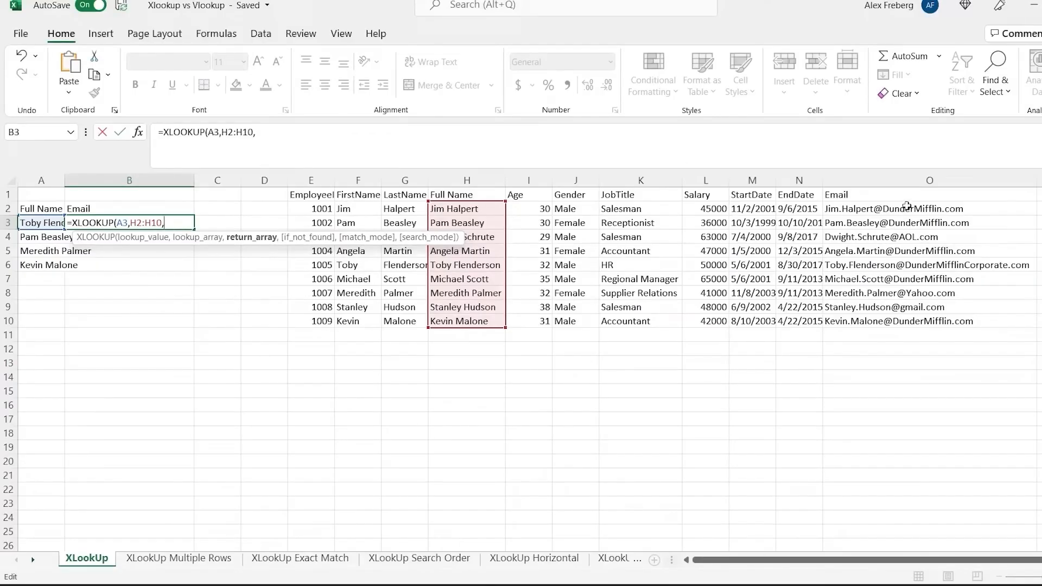
- Complete the B3 XLOOKUP formula with the Email range O2:O10 as the return array
drag(907, 209, 898, 321)
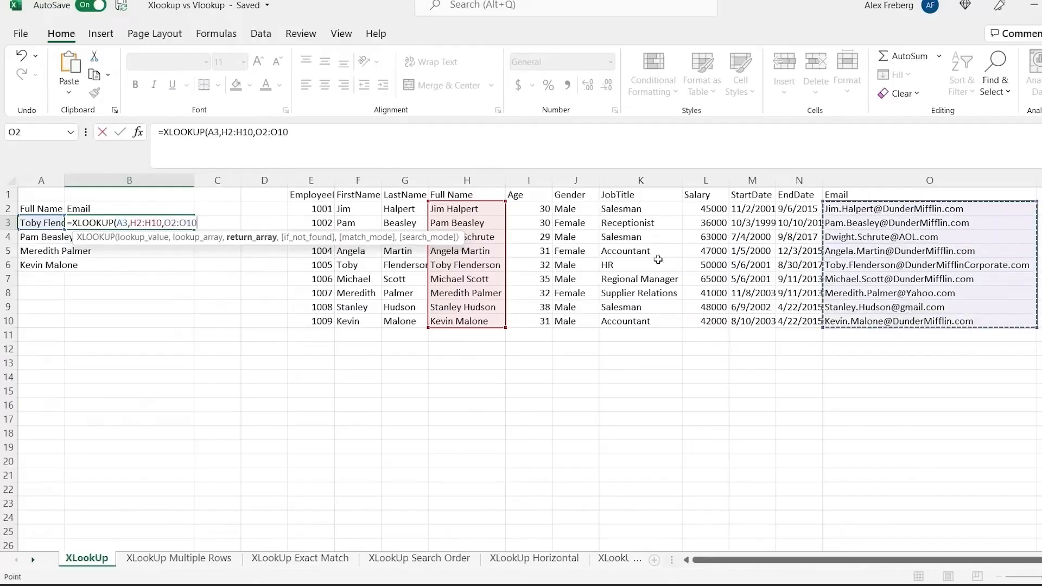
text())
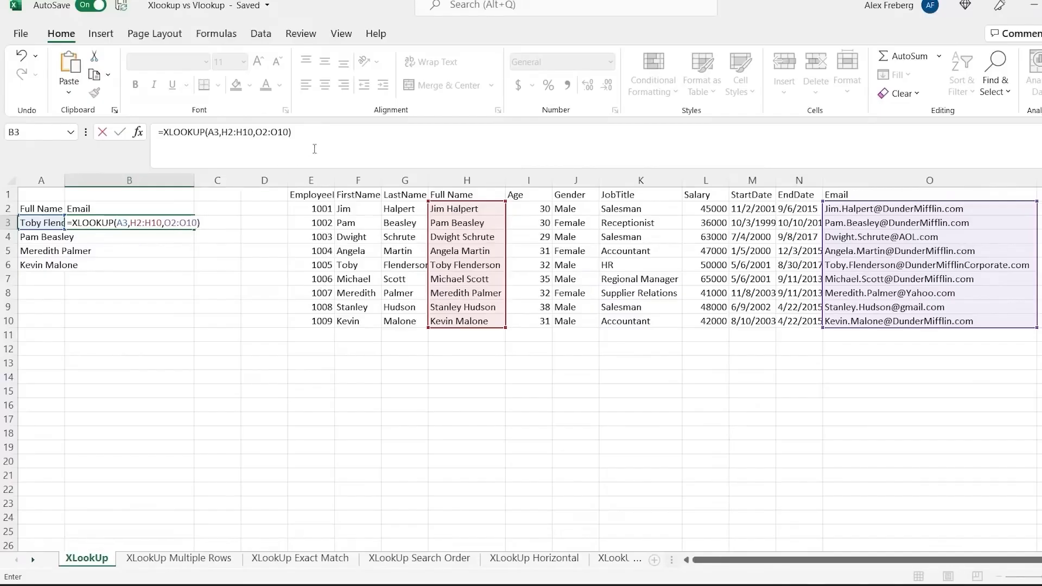
key(Return)
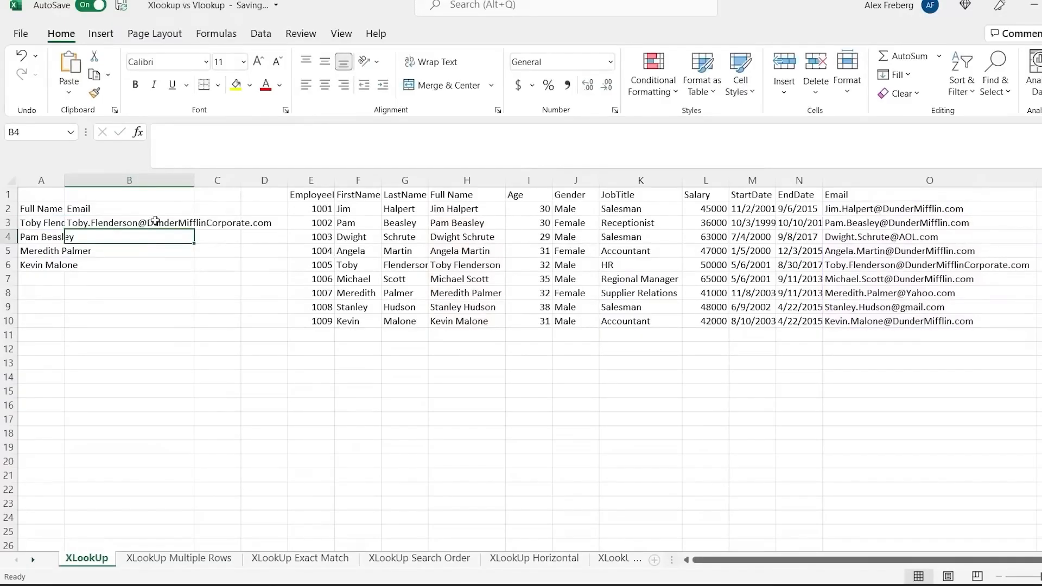
- Fill the XLOOKUP formula from B3 down to B6 and check the copied formula in B4
click(155, 220)
drag(194, 229, 195, 270)
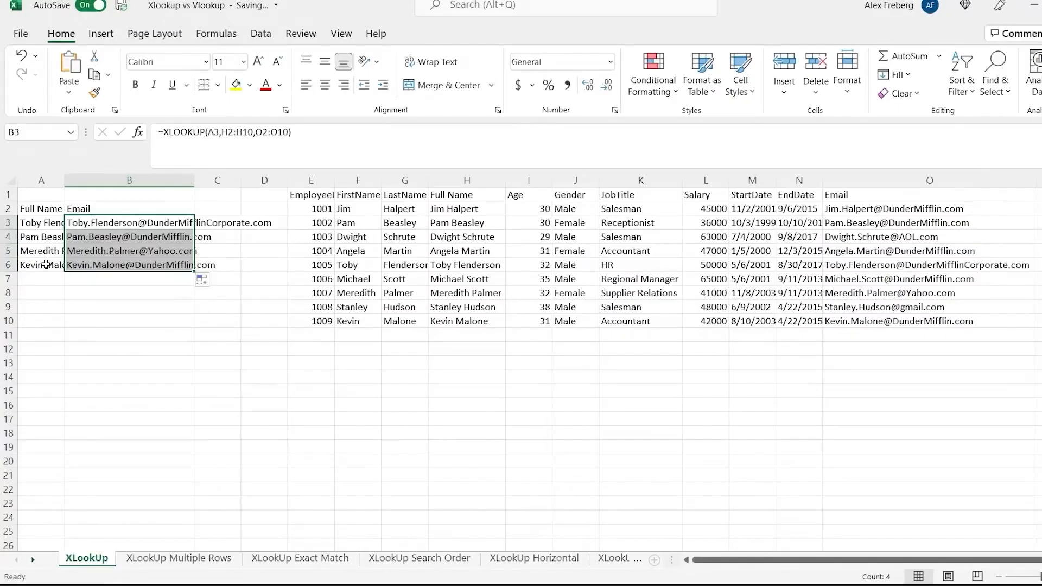
click(104, 236)
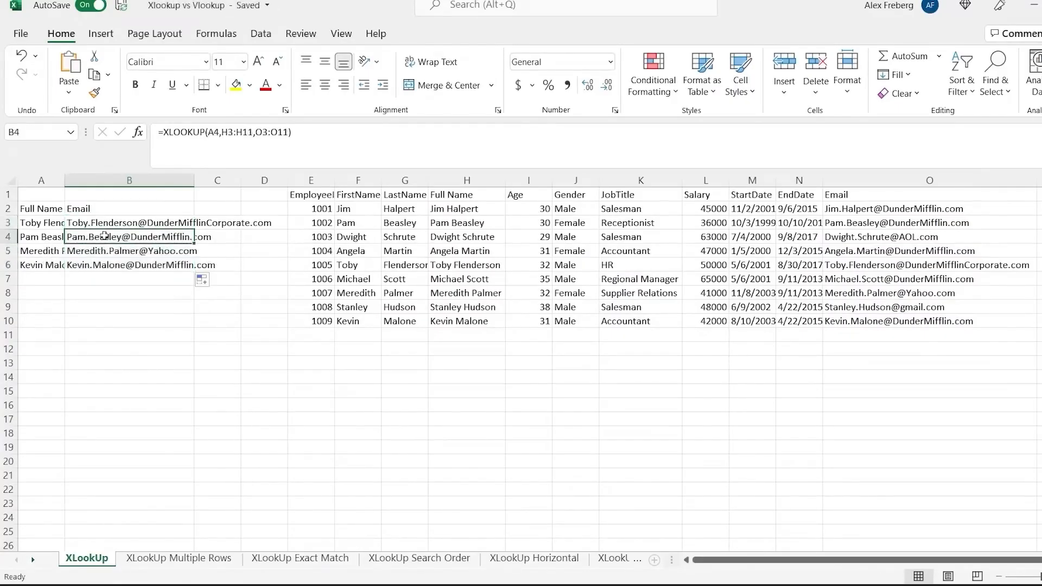
click(131, 278)
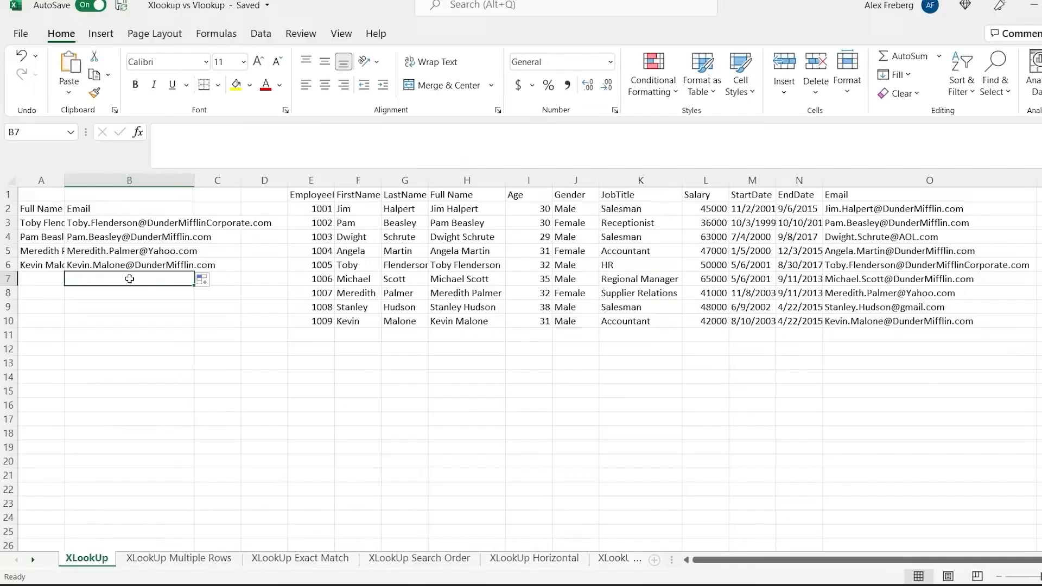
- On the XLookUp Multiple Rows sheet, begin an XLOOKUP formula in B3 with A3 as the lookup value
click(179, 565)
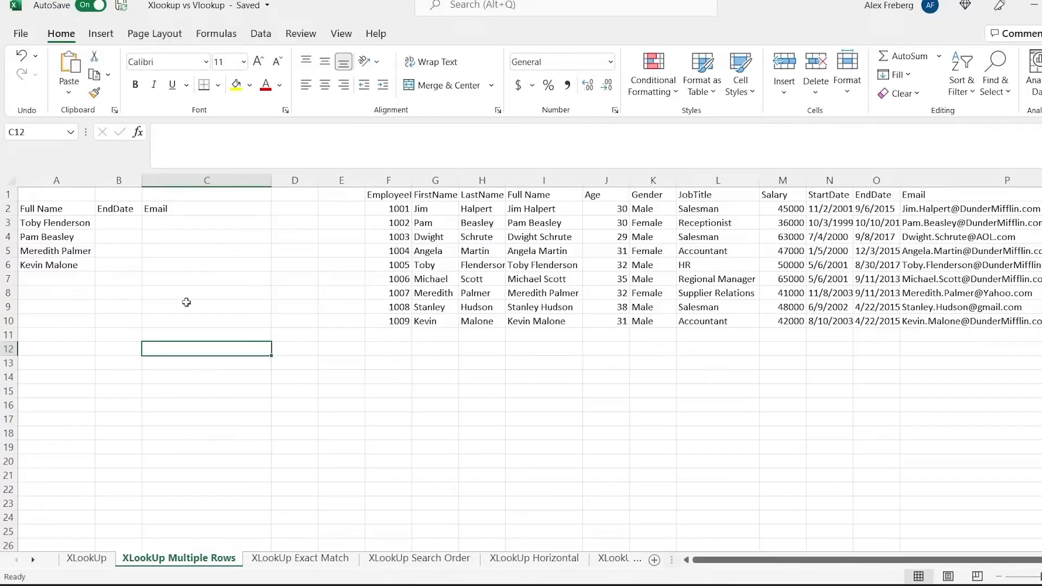
double_click(117, 222)
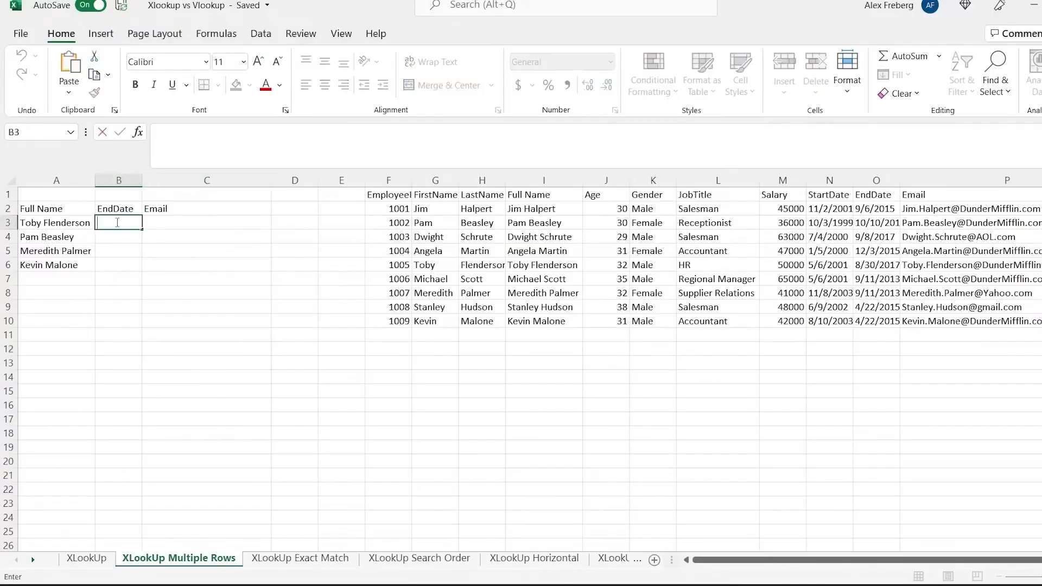
text(=)
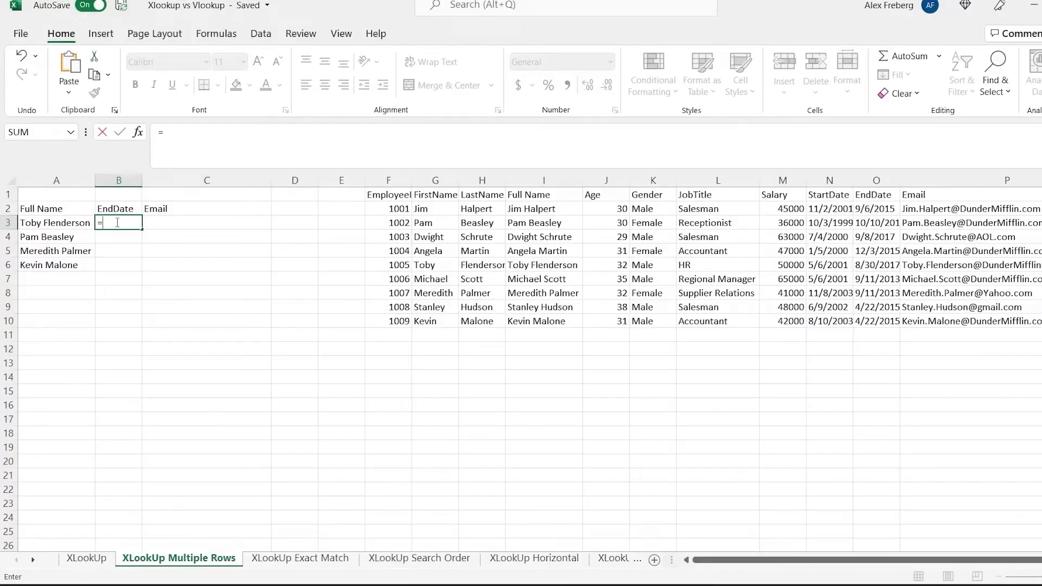
text(xlook)
key(Tab)
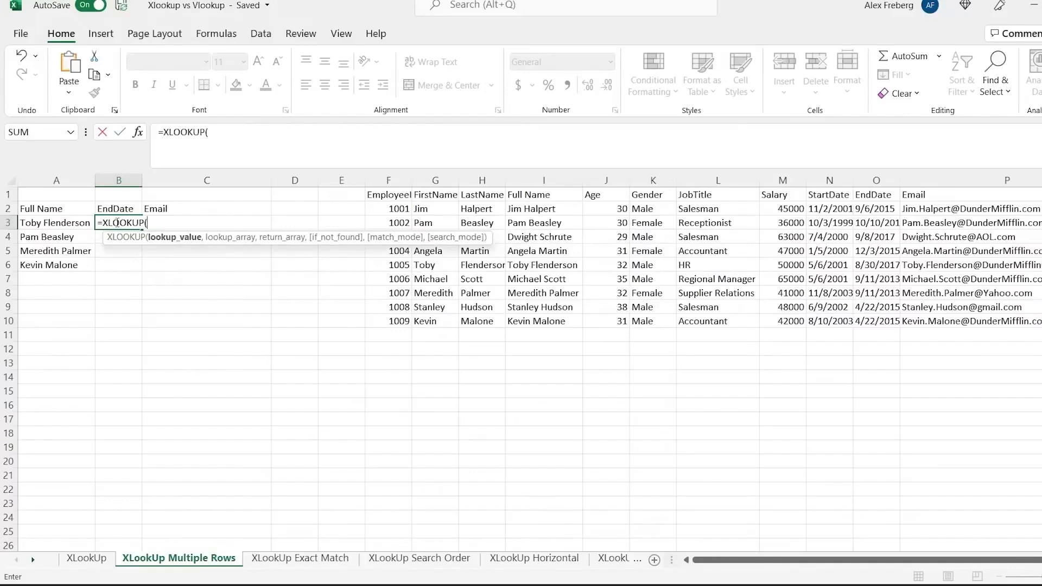
click(73, 224)
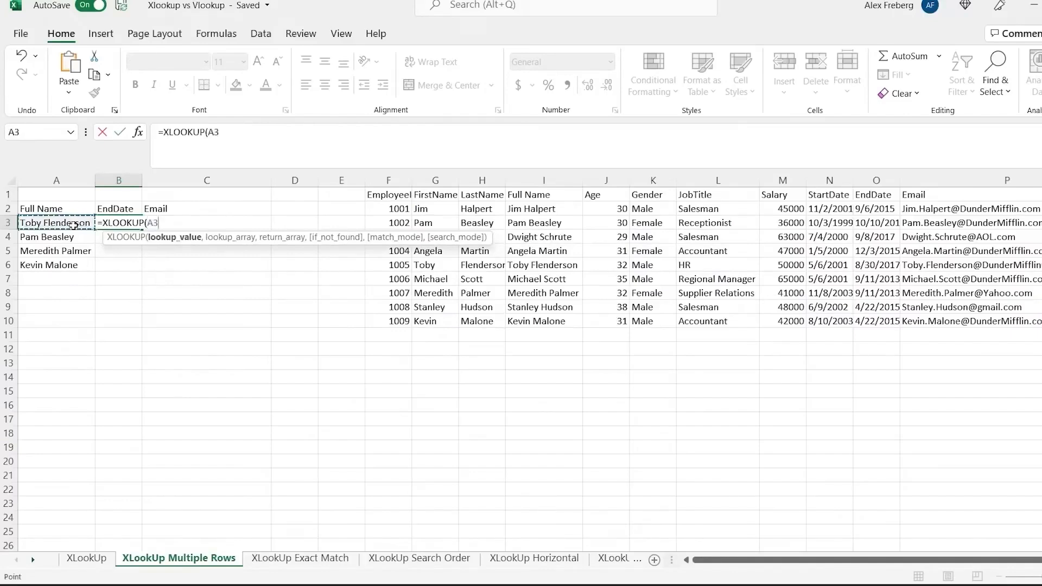
- Complete the B3 XLOOKUP with Full Name range I2:I10 as lookup array and the EndDate and Email range O2:P10 as return array
text(,)
drag(568, 210, 560, 321)
text(,)
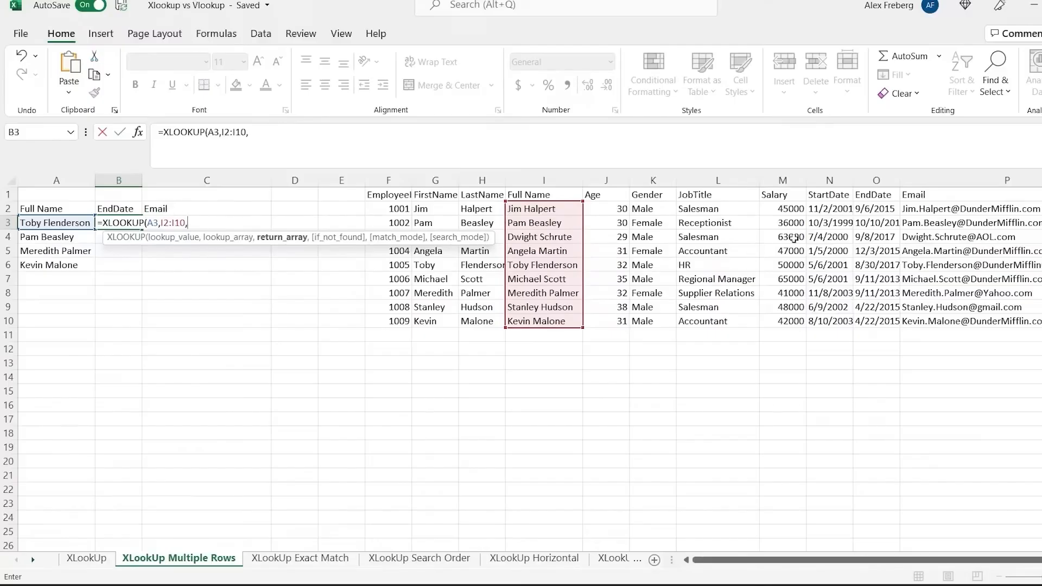
drag(867, 208, 910, 322)
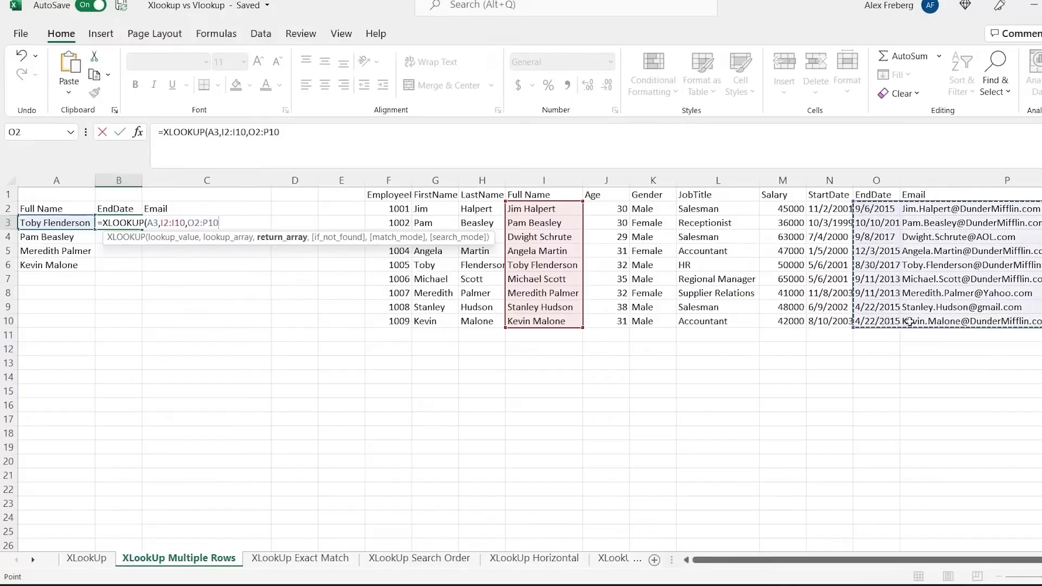
text())
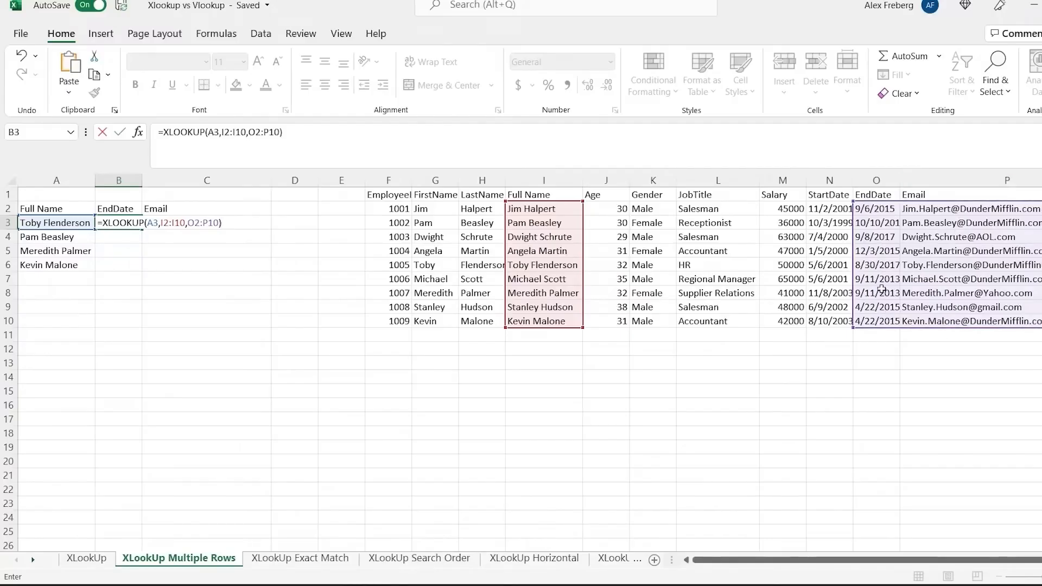
key(Return)
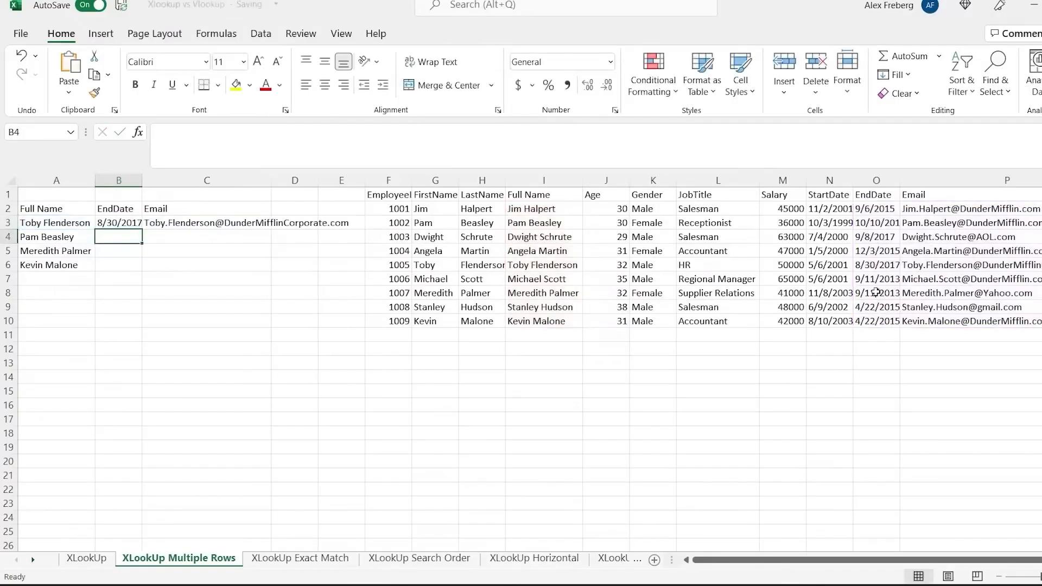
- Inspect the XLOOKUP formula in B3 and its spilled Email cell C3, and highlight the source range L2:P10
click(126, 222)
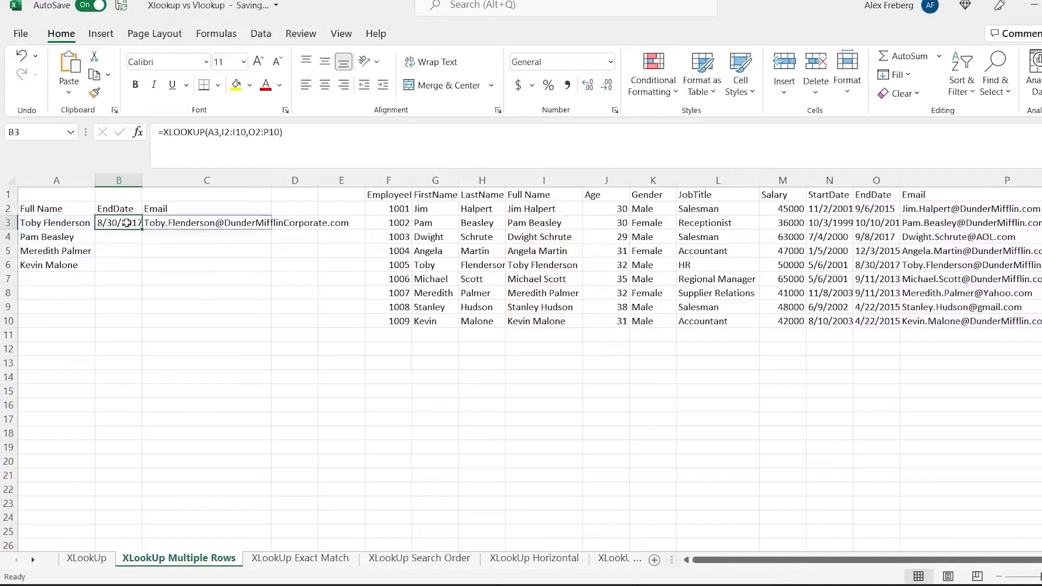
click(182, 225)
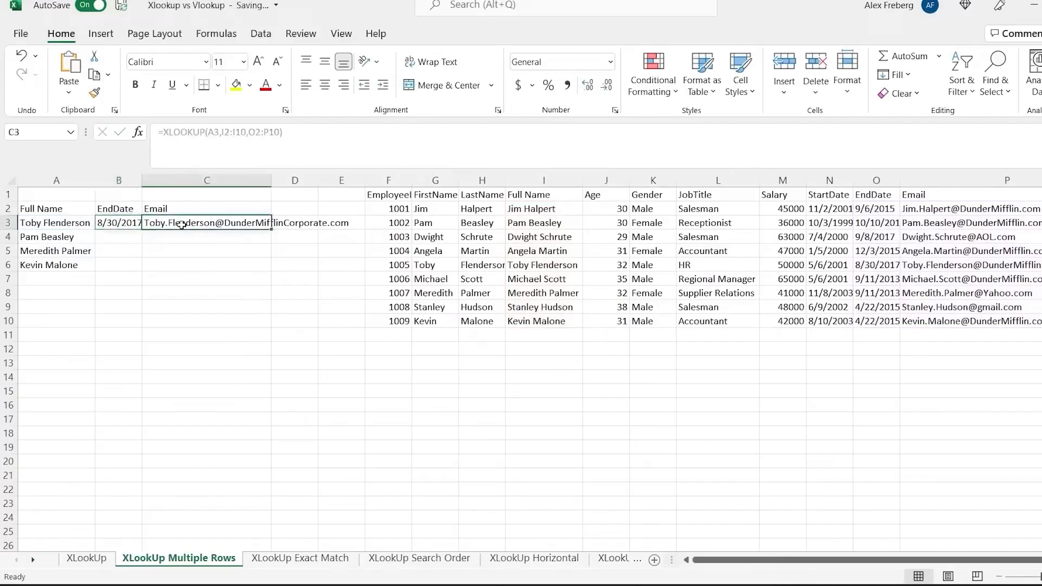
click(130, 224)
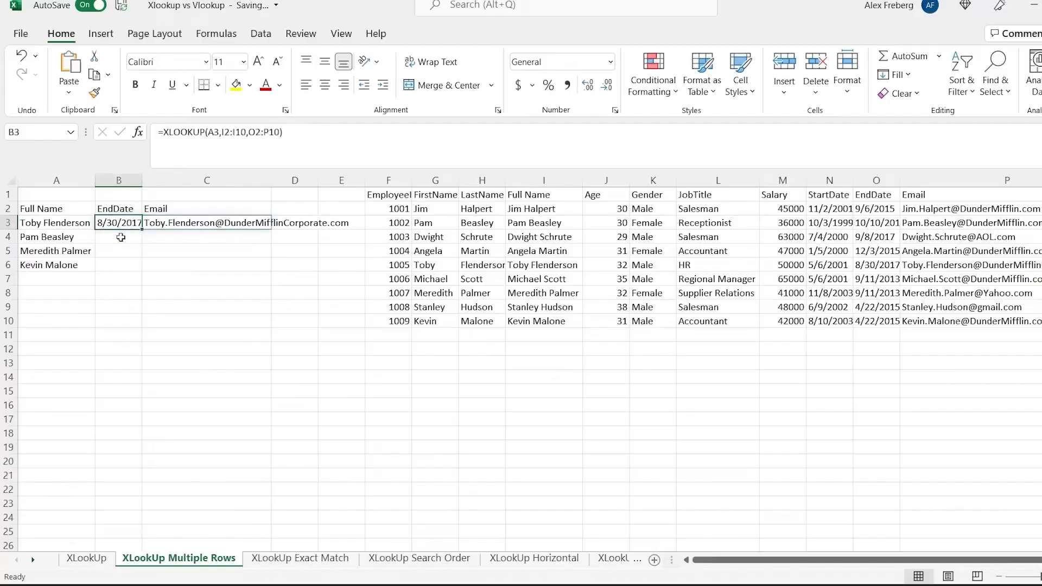
click(120, 237)
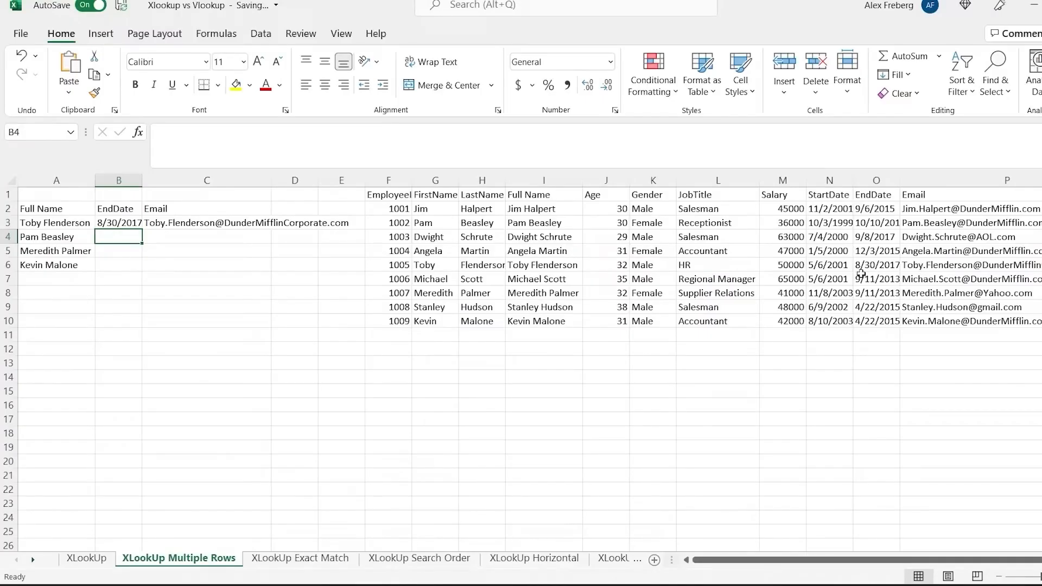
drag(755, 209, 1009, 324)
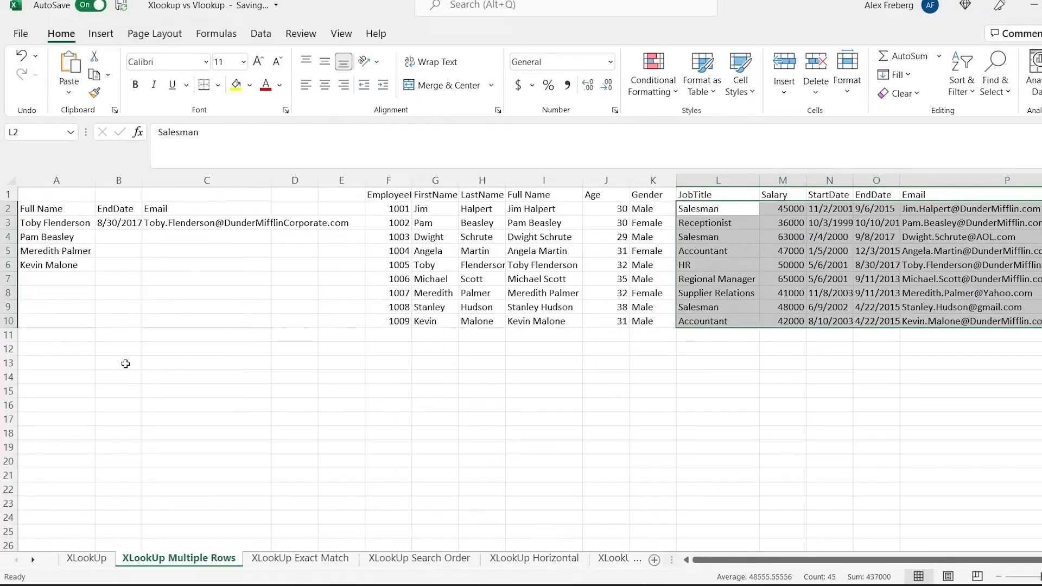
- Copy the XLOOKUP formula text from B3 and paste it unchanged into B13
click(127, 221)
drag(291, 133, 154, 133)
key(ctrl+c)
key(Escape)
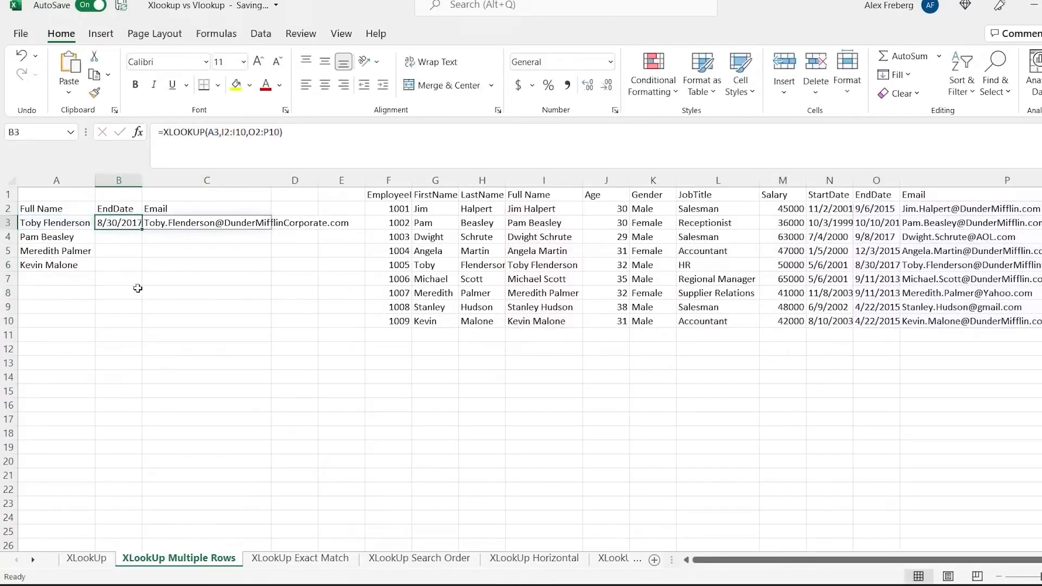
click(115, 363)
key(ctrl+v)
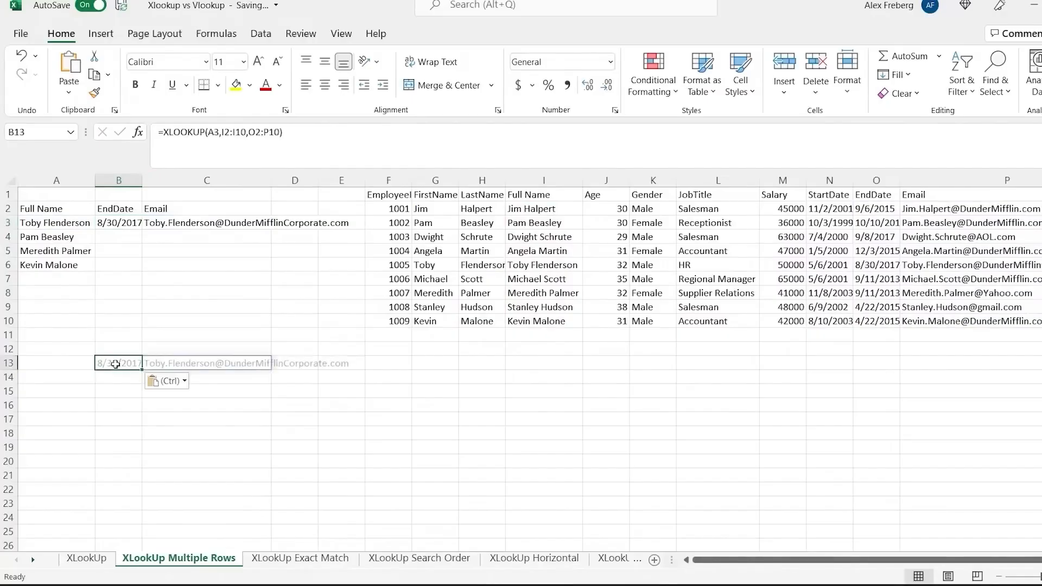
- Replace the return array of the B13 XLOOKUP formula with J2:P10, spanning Age through Email
double_click(125, 363)
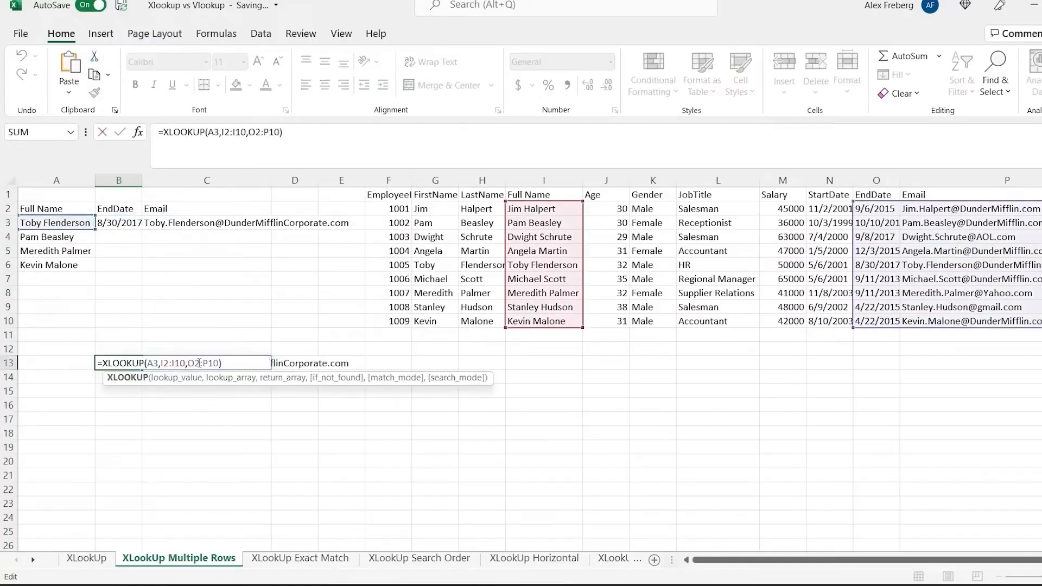
double_click(220, 363)
drag(206, 363, 196, 365)
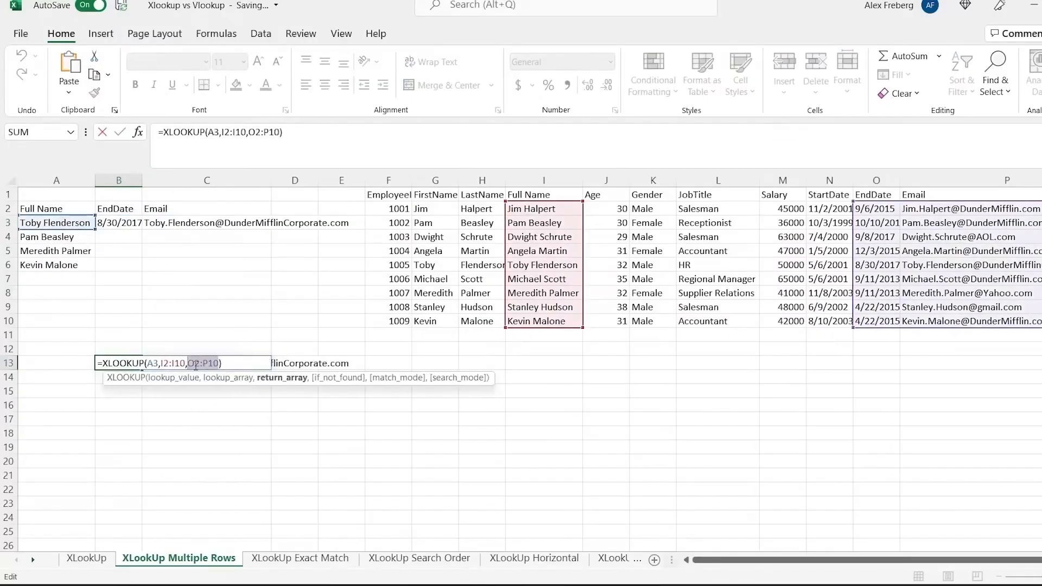
key(BackSpace)
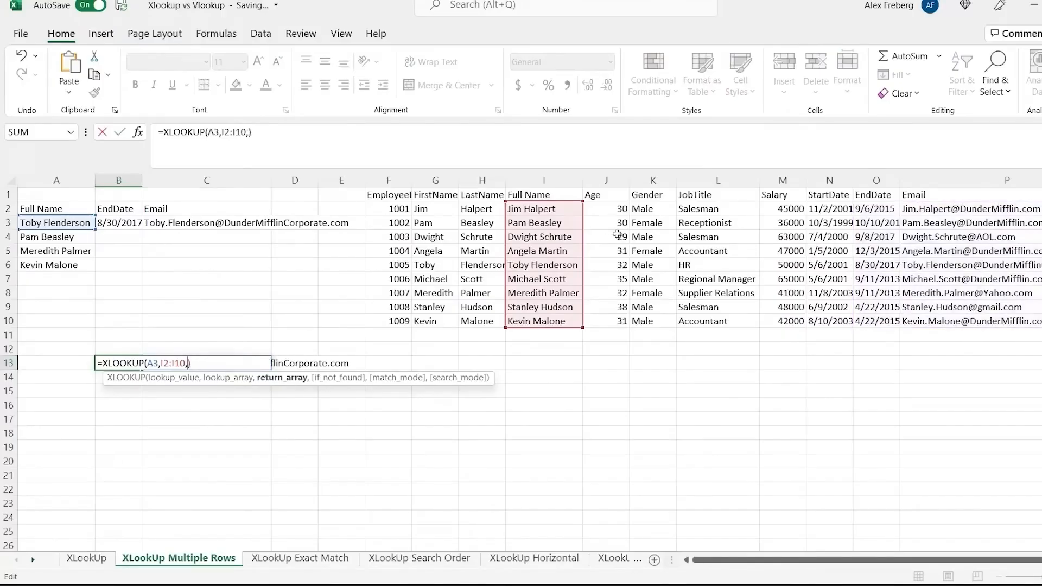
drag(604, 209, 918, 318)
key(Return)
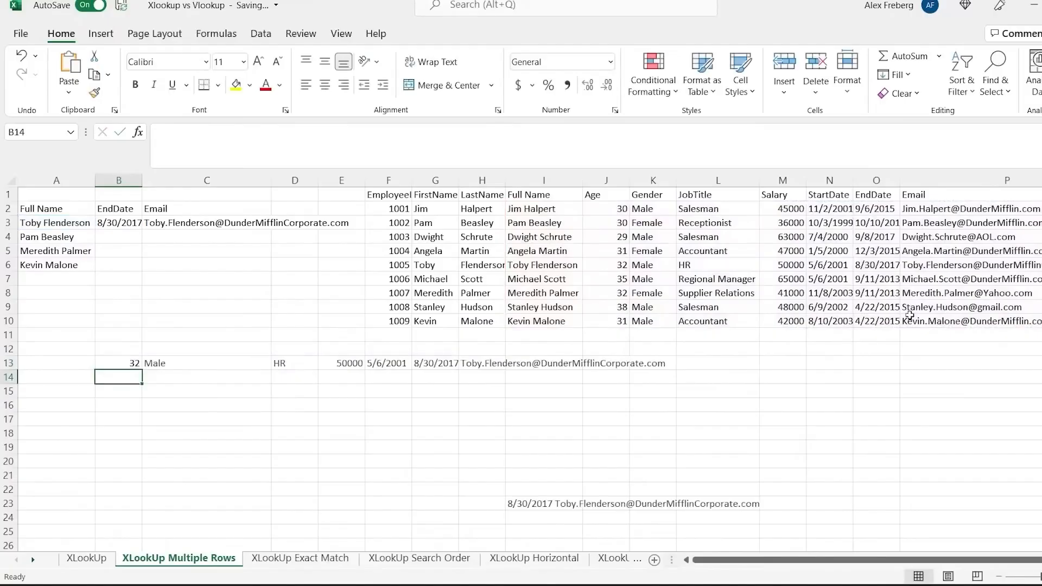
- Delete the test XLOOKUP formula and its spilled results in B13:H13
drag(133, 363, 480, 362)
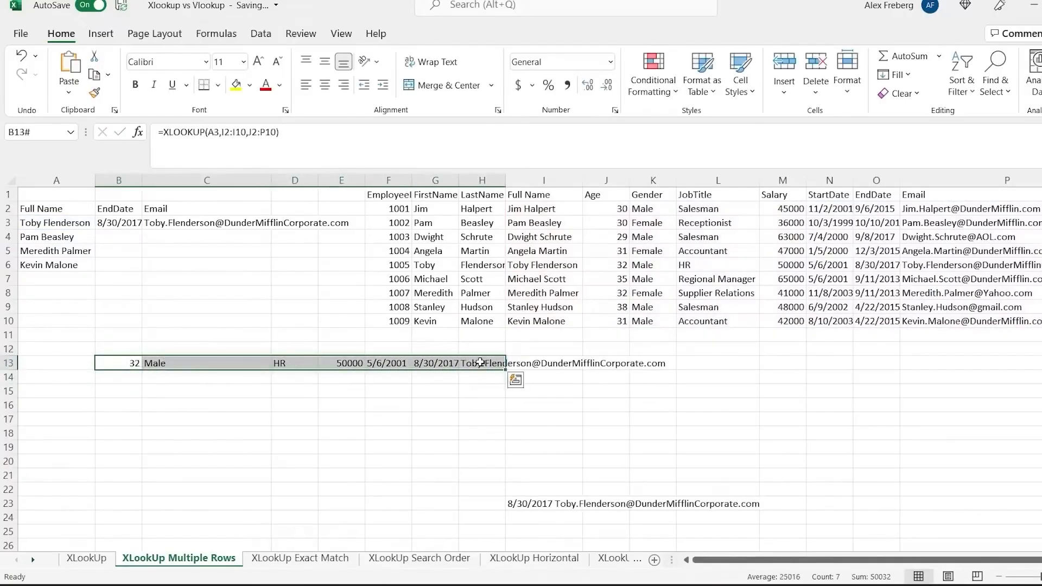
key(Delete)
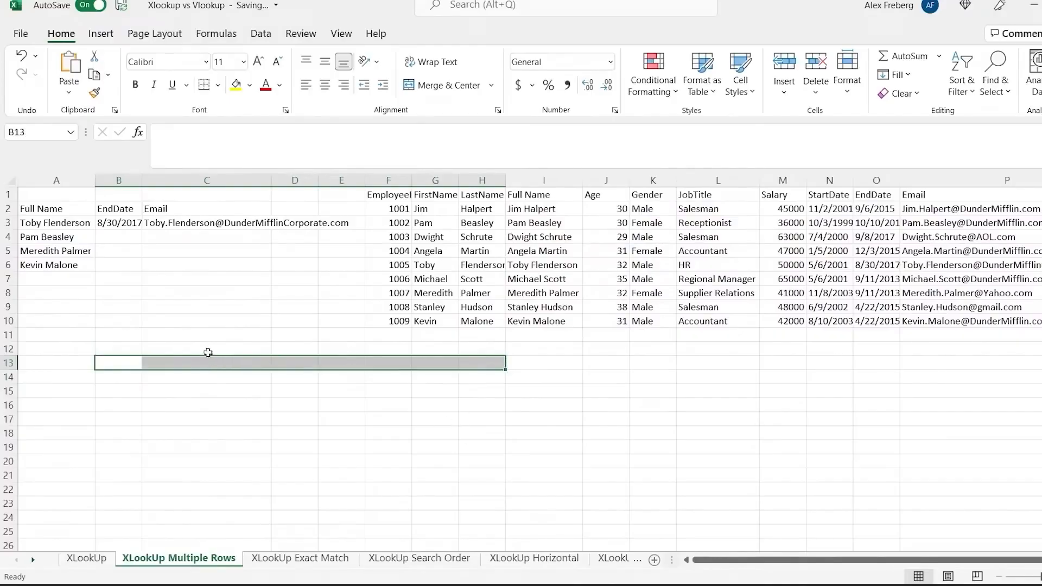
click(205, 348)
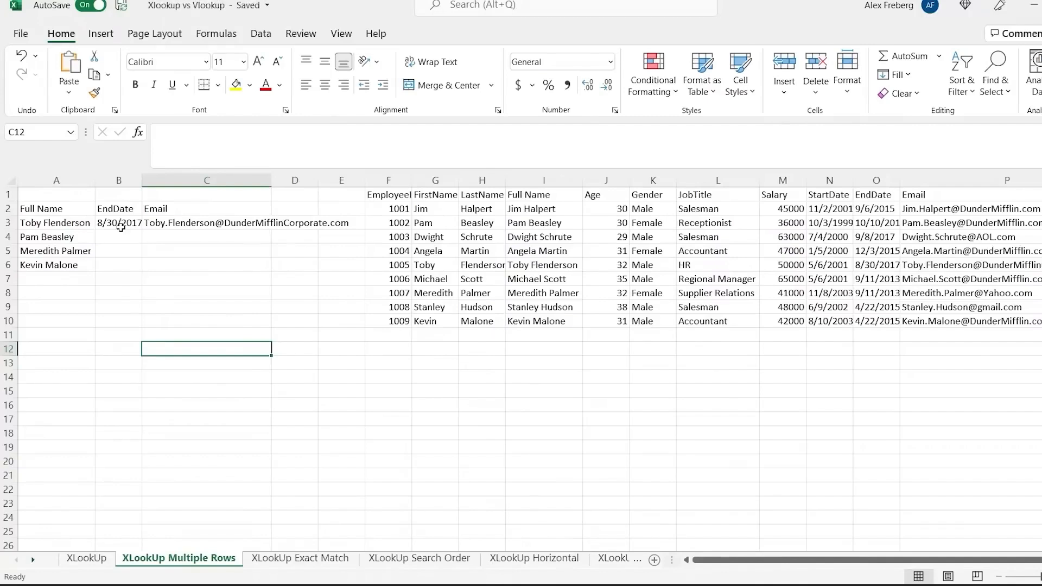
- Review the Salary, StartDate, EndDate and Email columns M to P and the first Full Name entry in I2
click(787, 180)
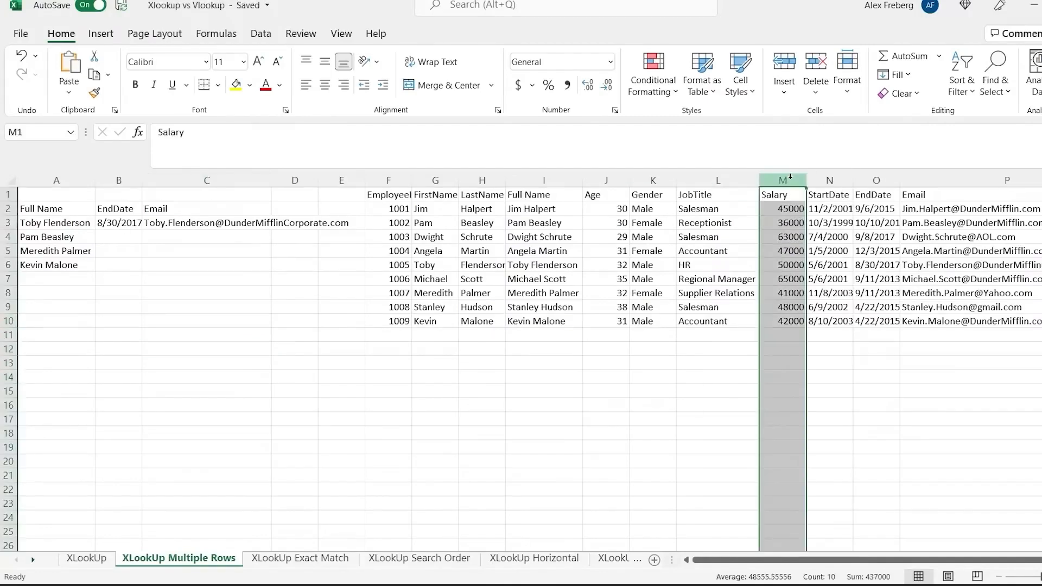
click(820, 180)
click(876, 180)
click(940, 179)
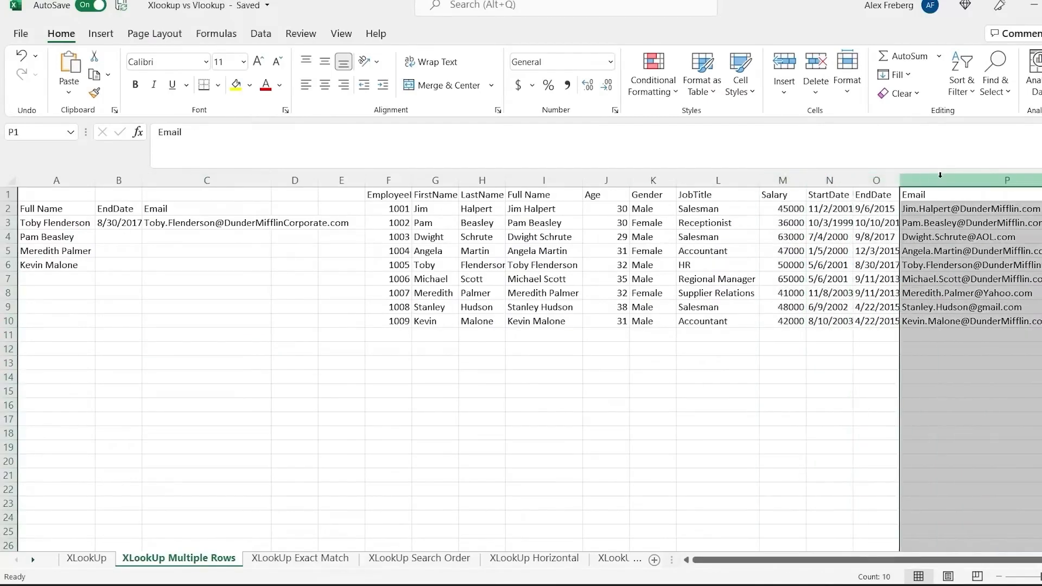
click(565, 210)
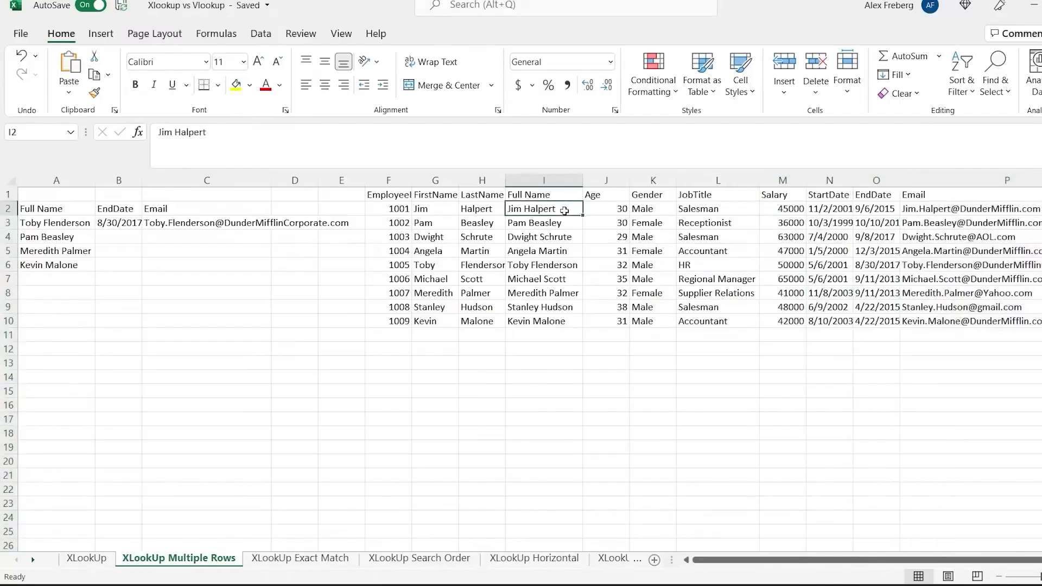
- Fill the two-column XLOOKUP formula from B3 down to B6 for the remaining employees
click(111, 223)
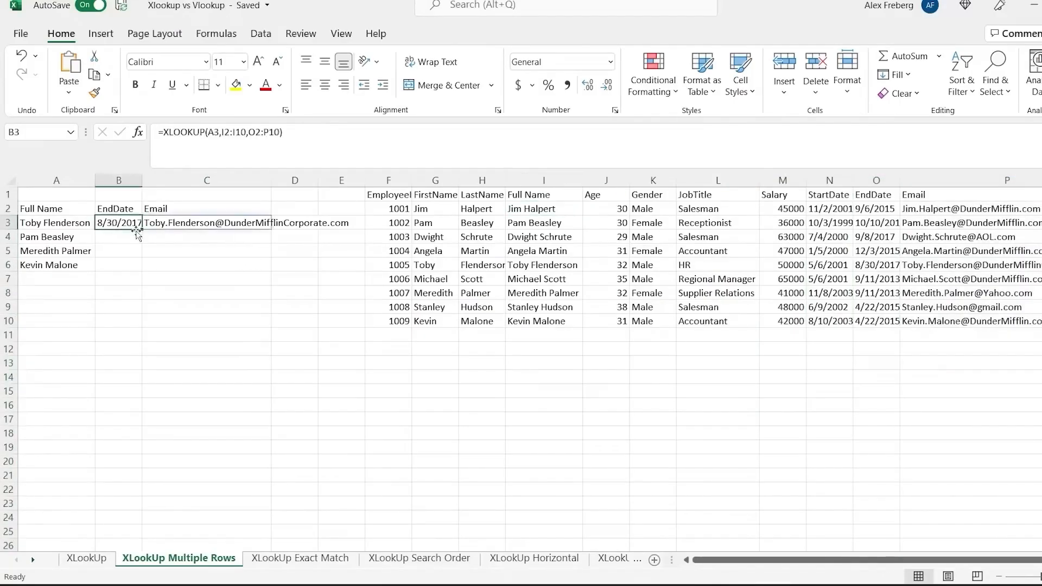
drag(143, 229, 142, 270)
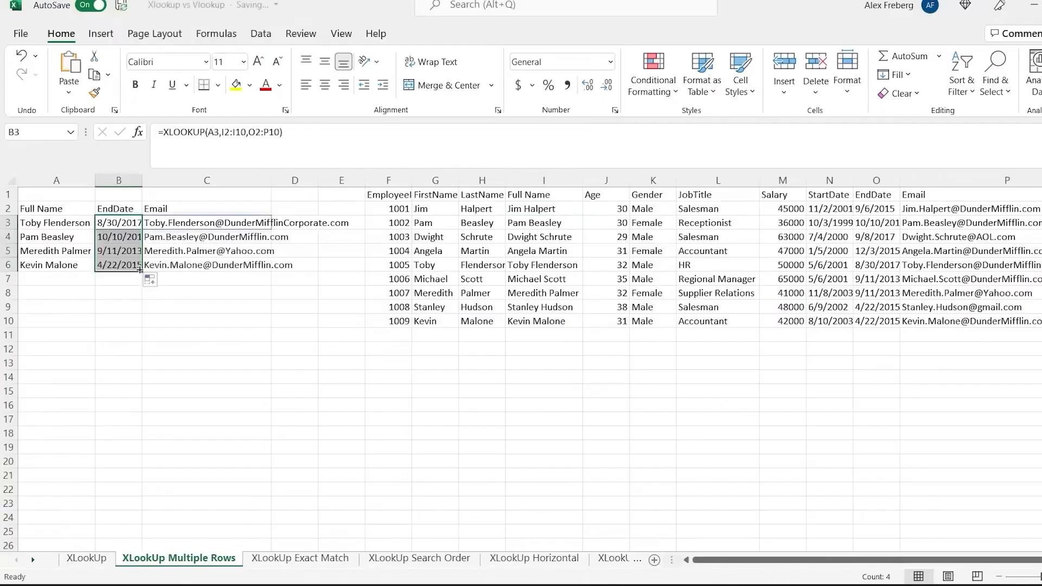
click(129, 295)
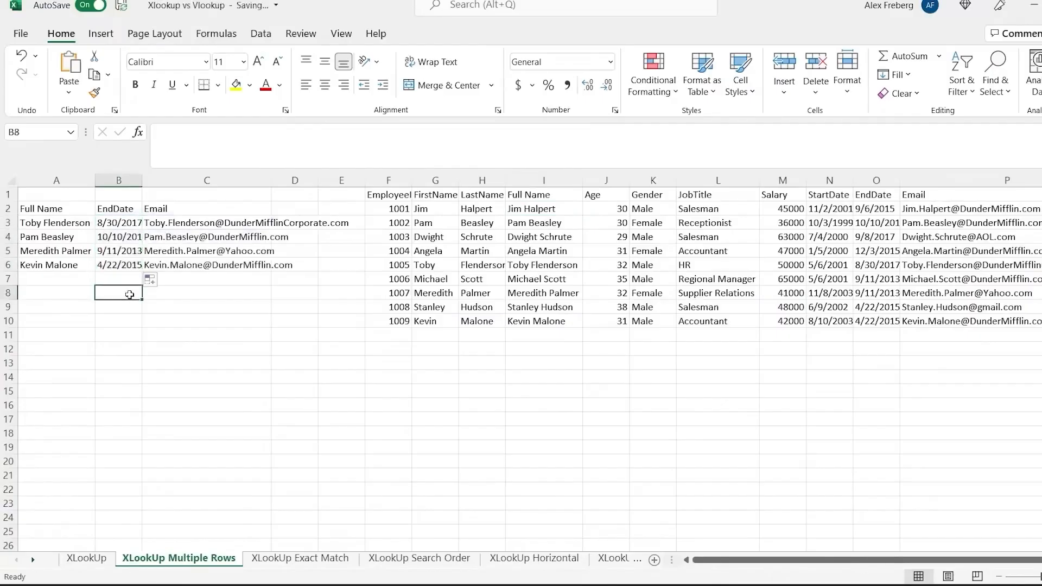
- On the XLookUp Exact Match sheet, begin an XLOOKUP formula in B3 with lookup value A3 and lookup array H2:H10
click(315, 563)
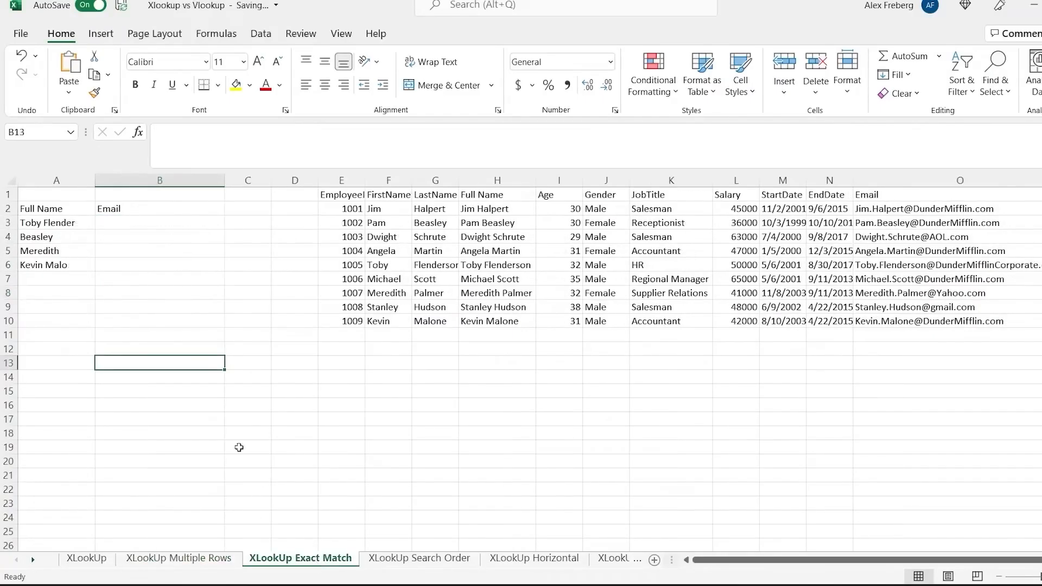
double_click(161, 223)
text(=xl)
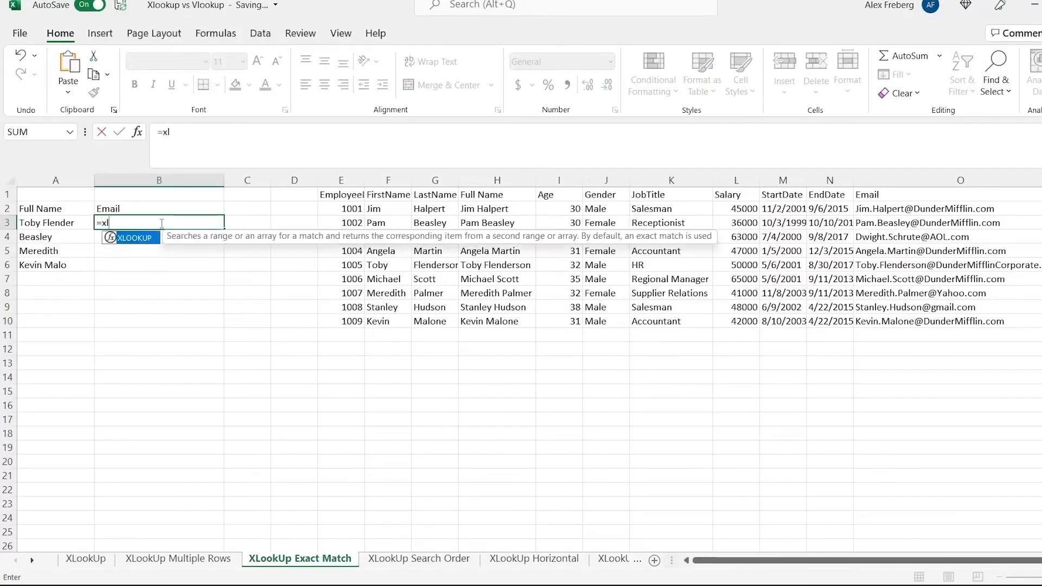
key(Tab)
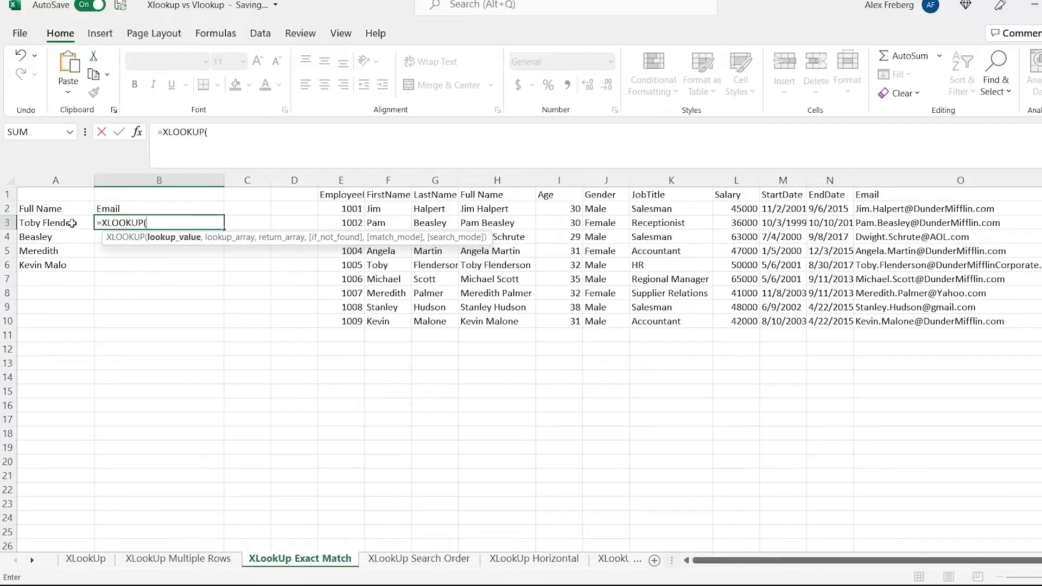
click(72, 223)
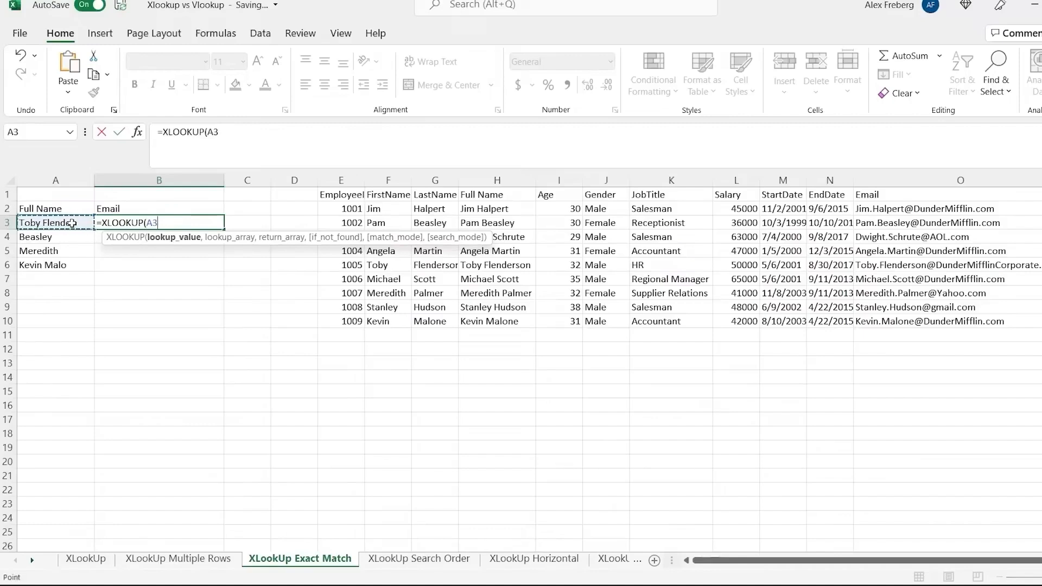
text(,)
click(517, 206)
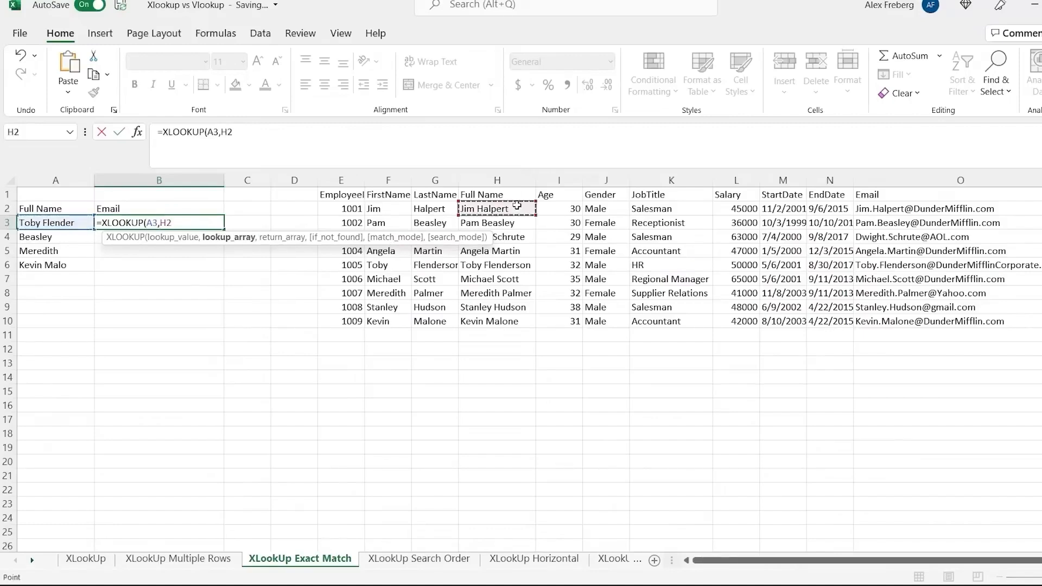
drag(517, 206, 505, 324)
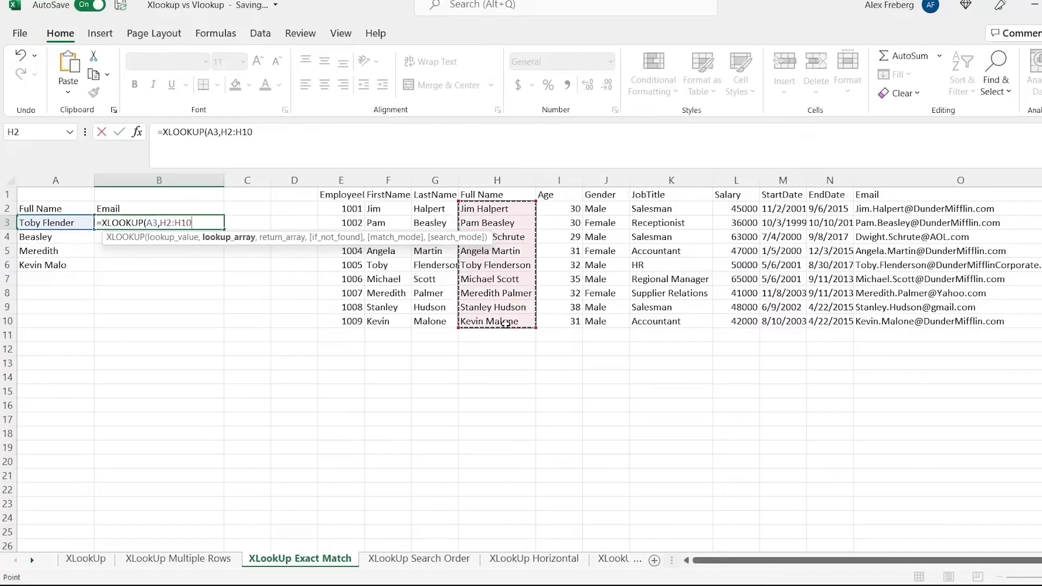
- Complete the B3 XLOOKUP with return array O2:O10 and "Not Found" as the if_not_found text
text(,)
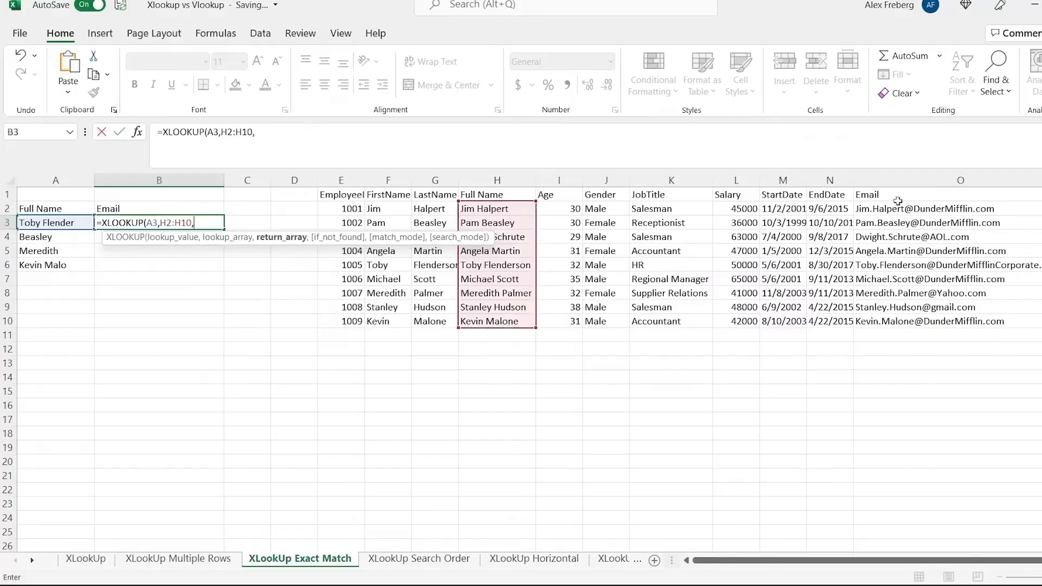
drag(898, 209, 897, 321)
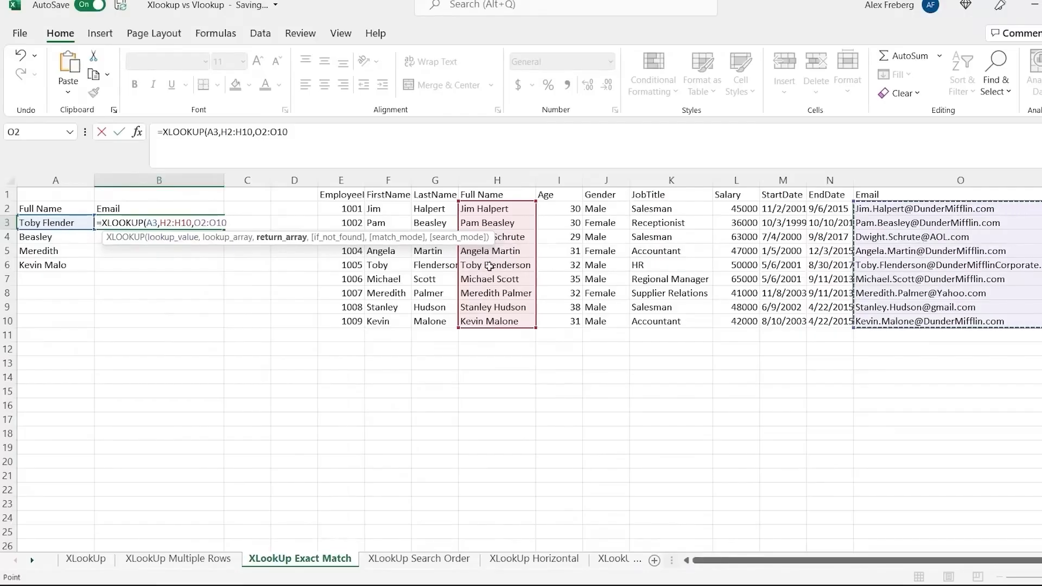
text(,"Not Foun)
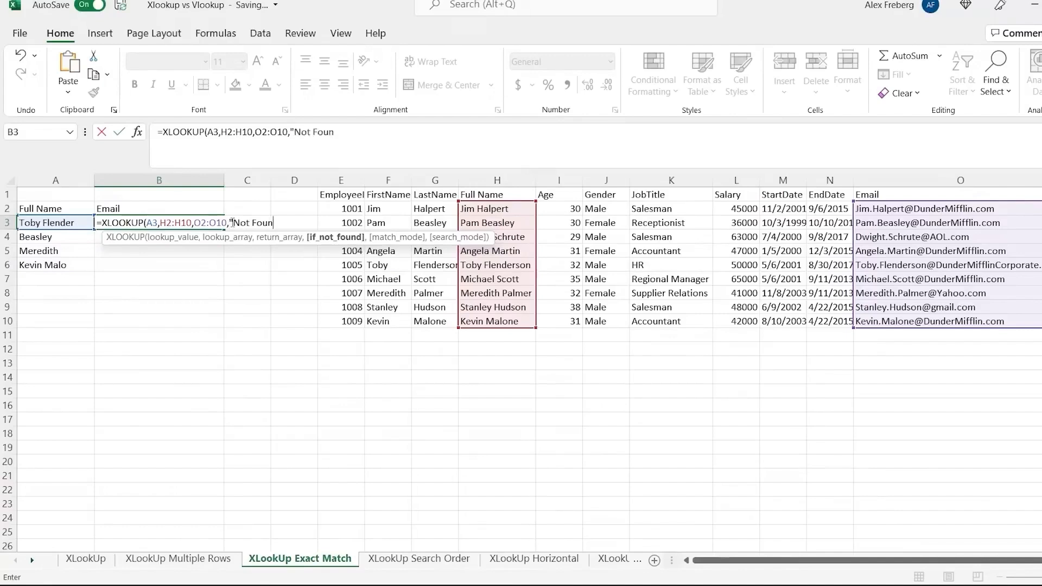
text(d"))
key(Return)
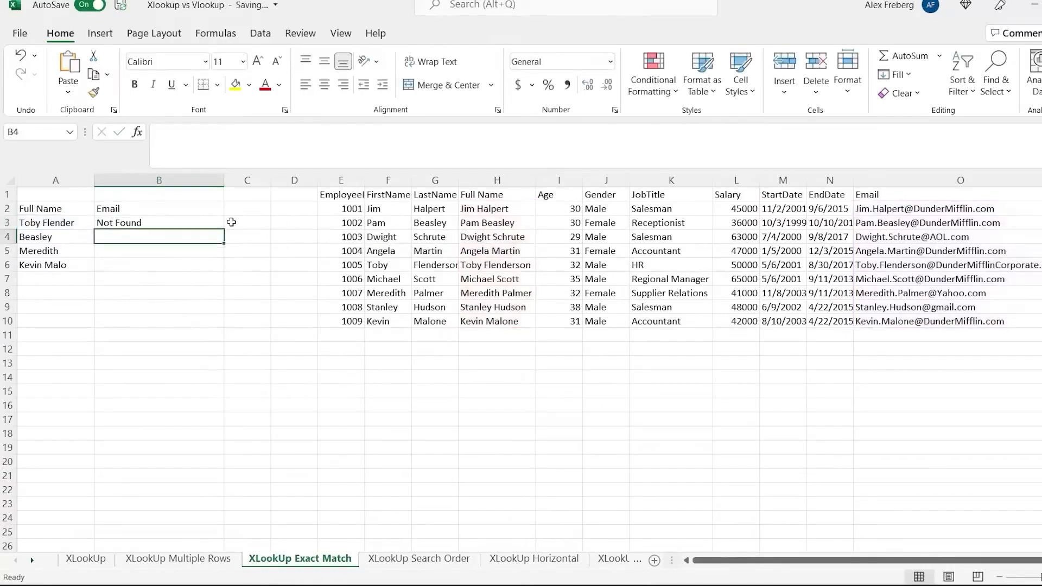
- Copy the text of the B3 XLOOKUP formula into B4, keeping its references identical
click(63, 226)
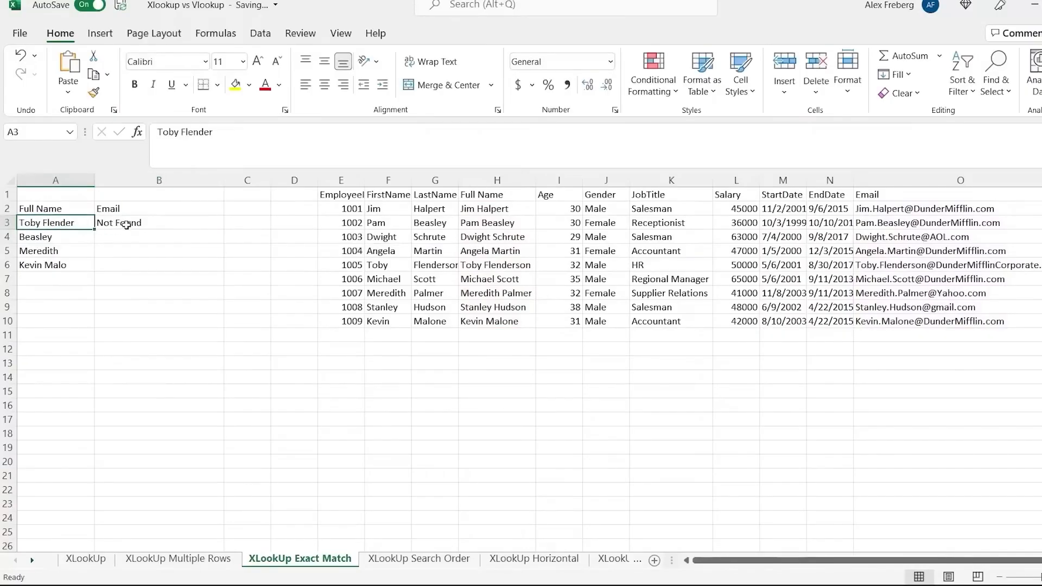
click(126, 225)
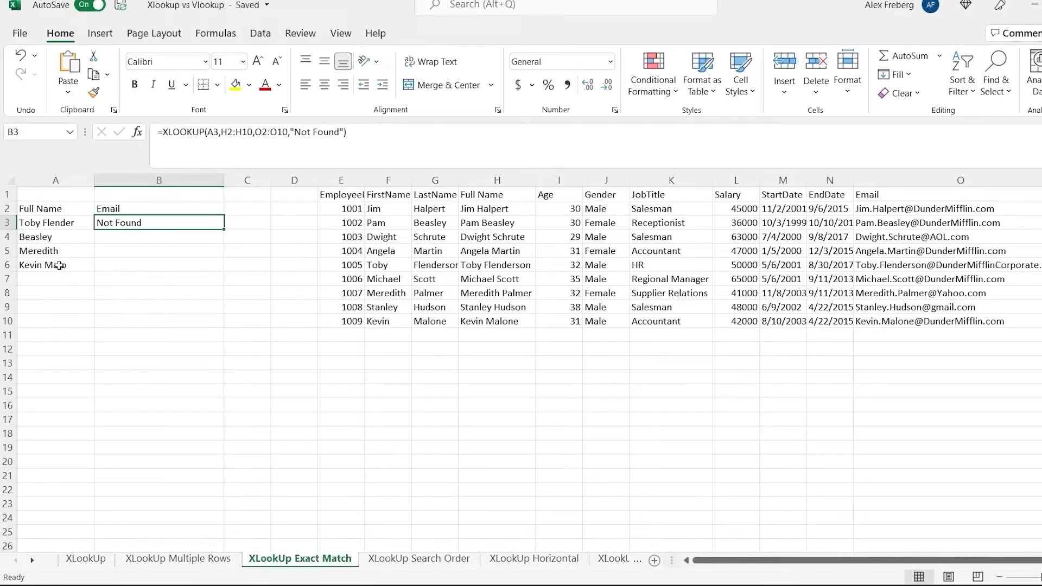
click(161, 235)
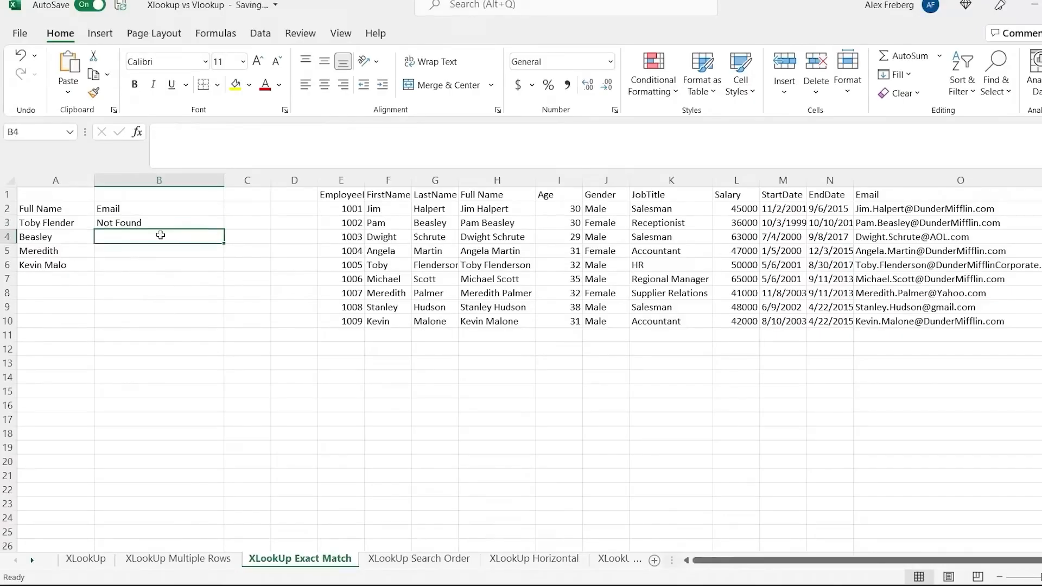
click(161, 220)
click(356, 140)
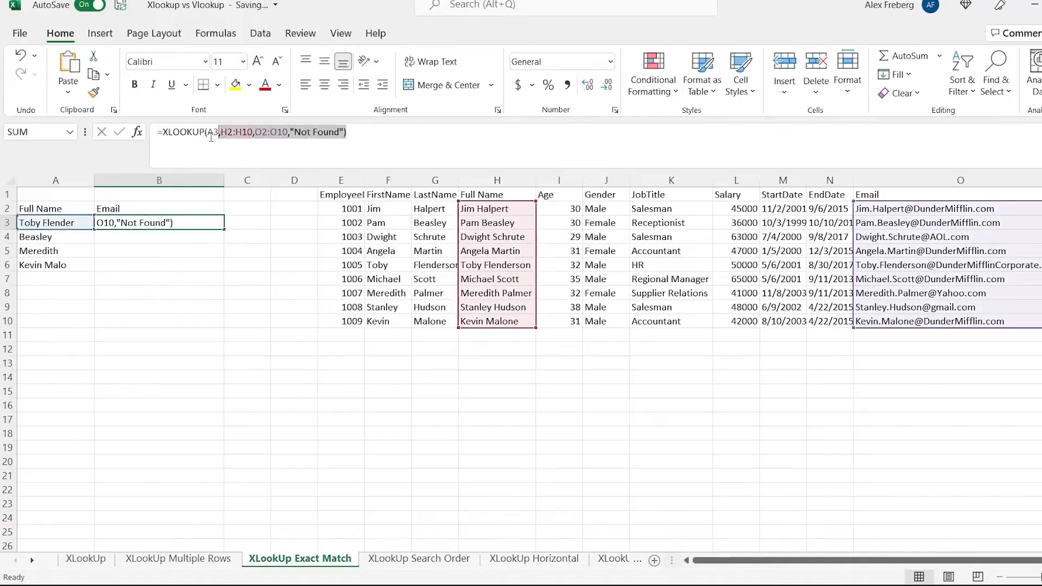
key(Escape)
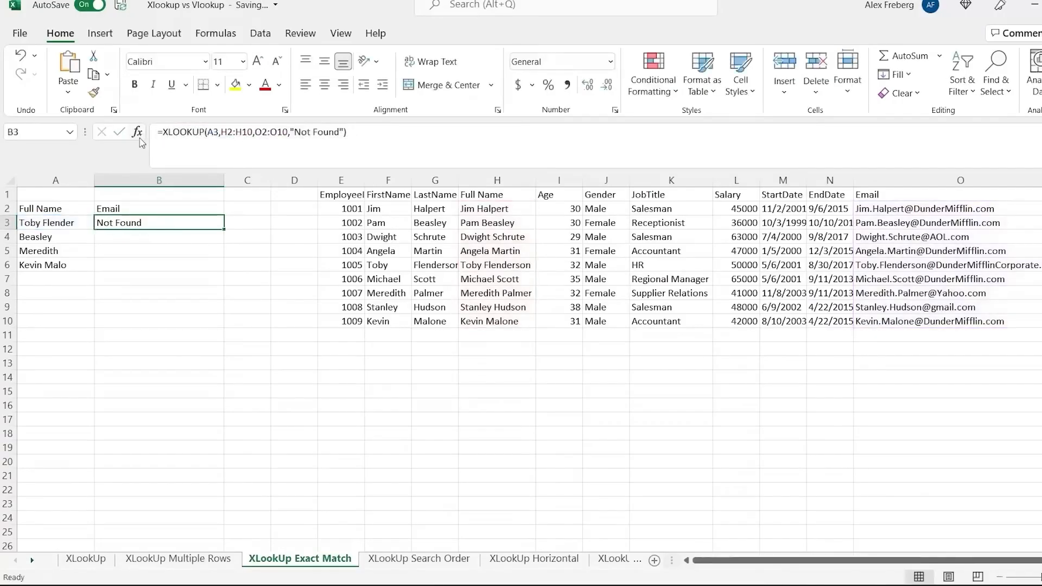
click(138, 232)
click(207, 146)
key(ctrl+v)
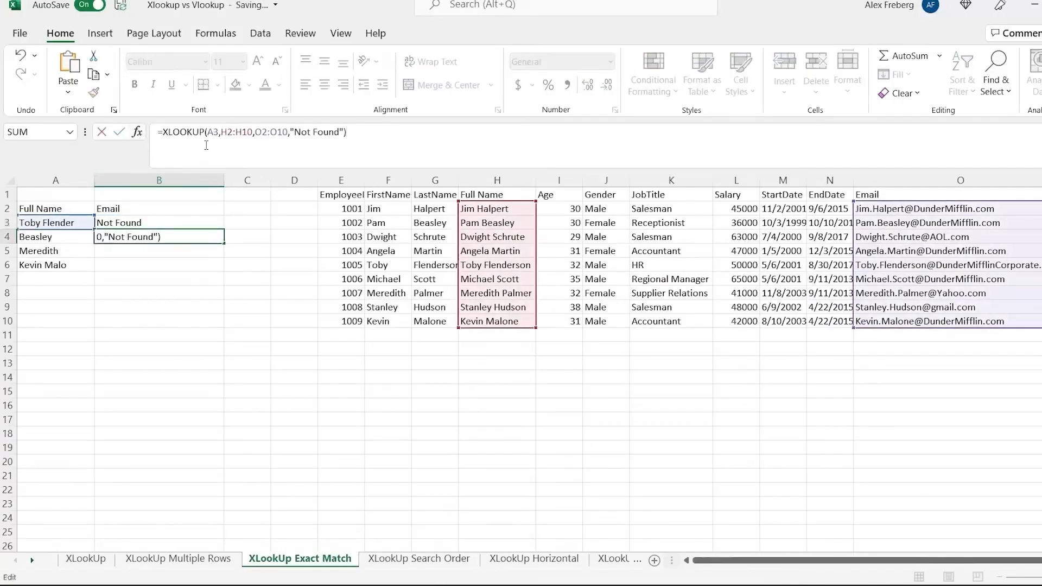
- Add match mode 2, wildcard character match, to the XLOOKUP formula in B4
key(BackSpace)
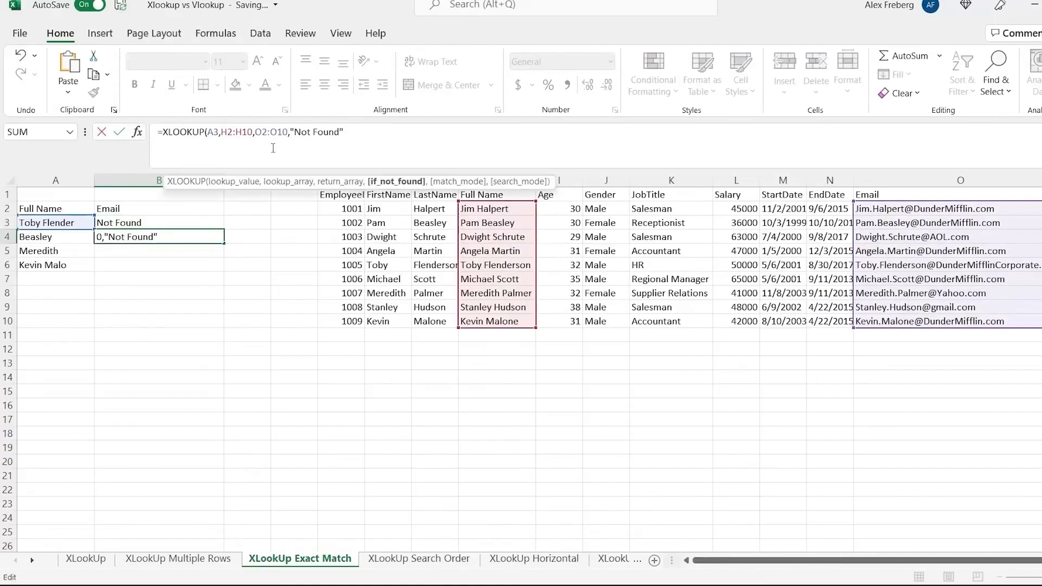
text(,)
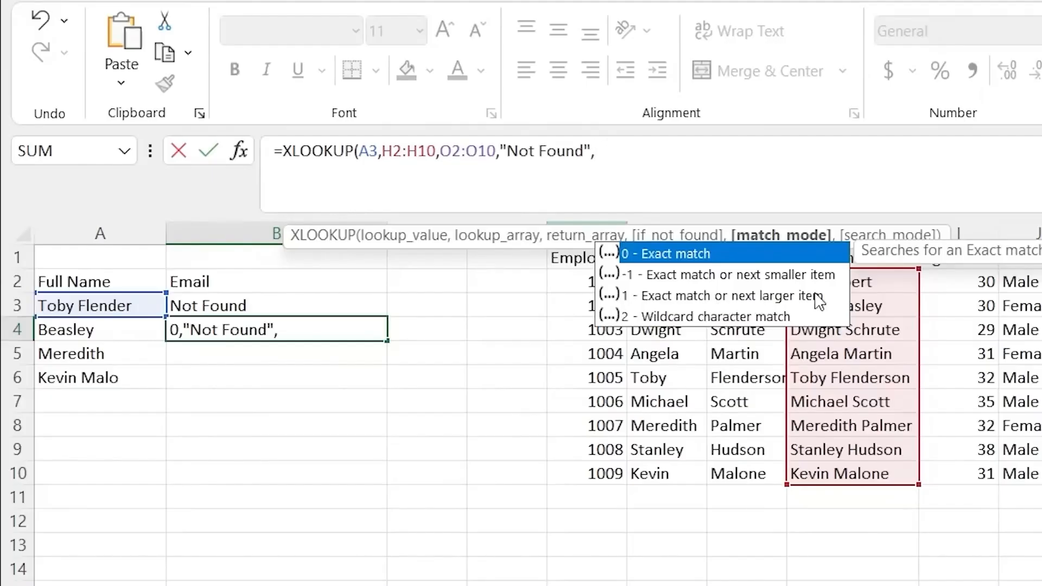
double_click(681, 318)
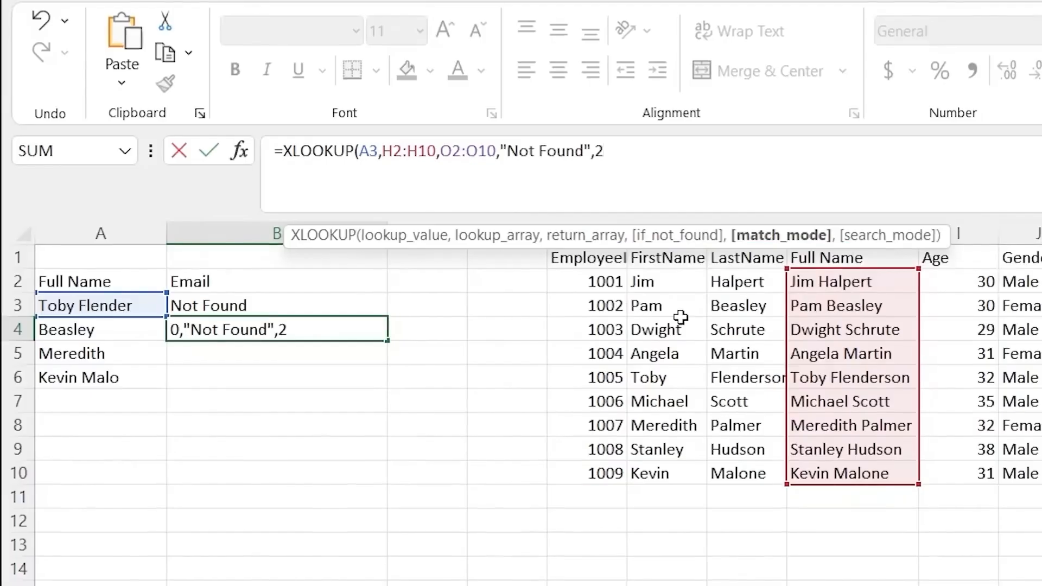
text())
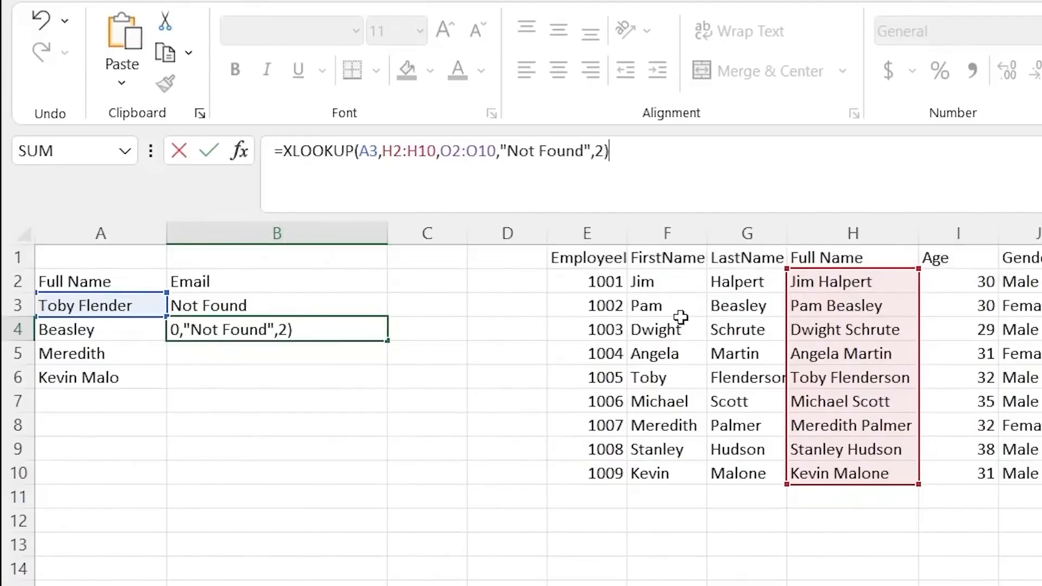
key(Return)
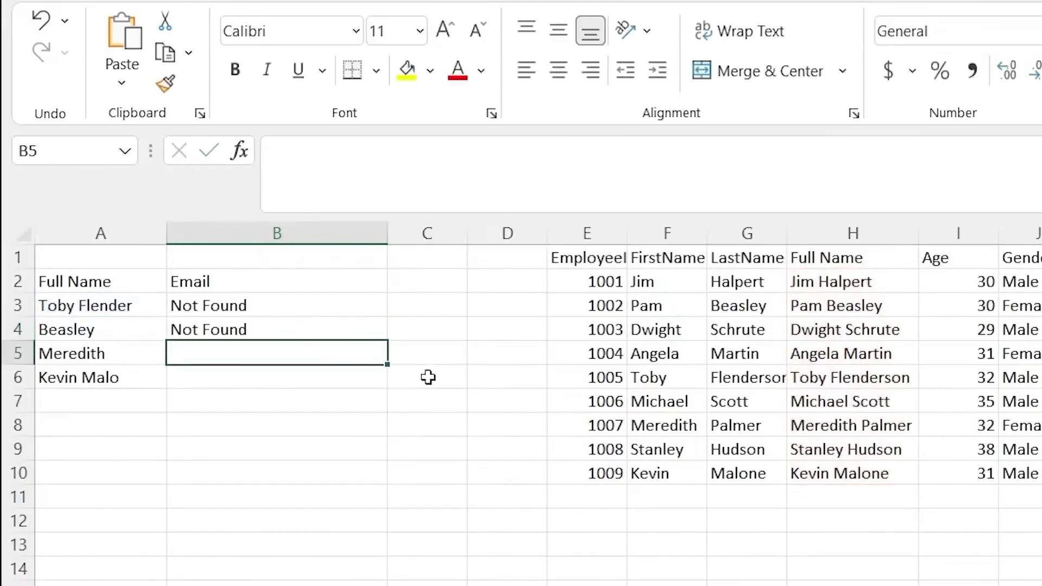
- Change the lookup value of the B4 XLOOKUP formula to A4
click(372, 326)
click(380, 151)
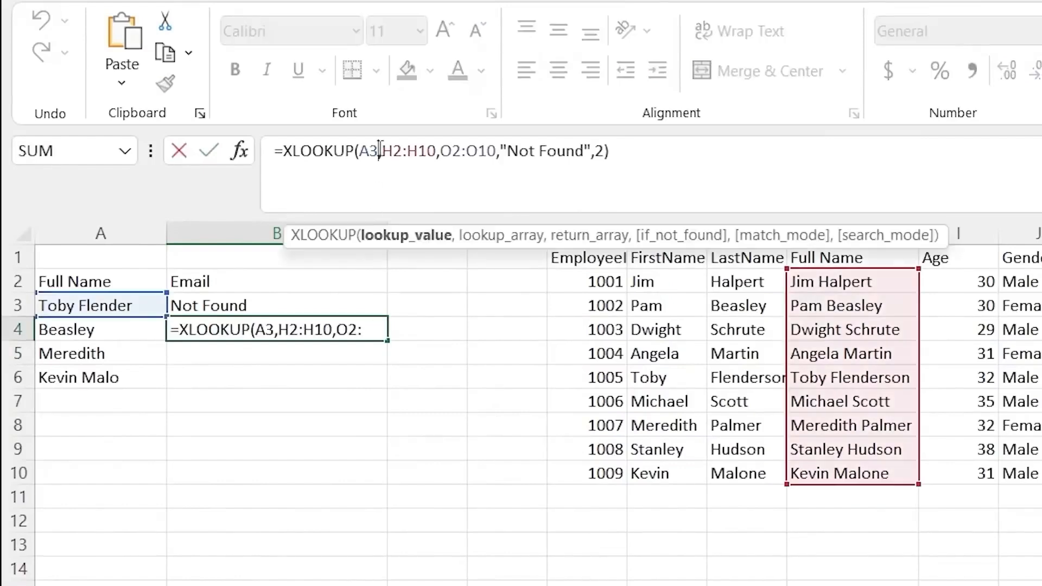
key(BackSpace)
text(4)
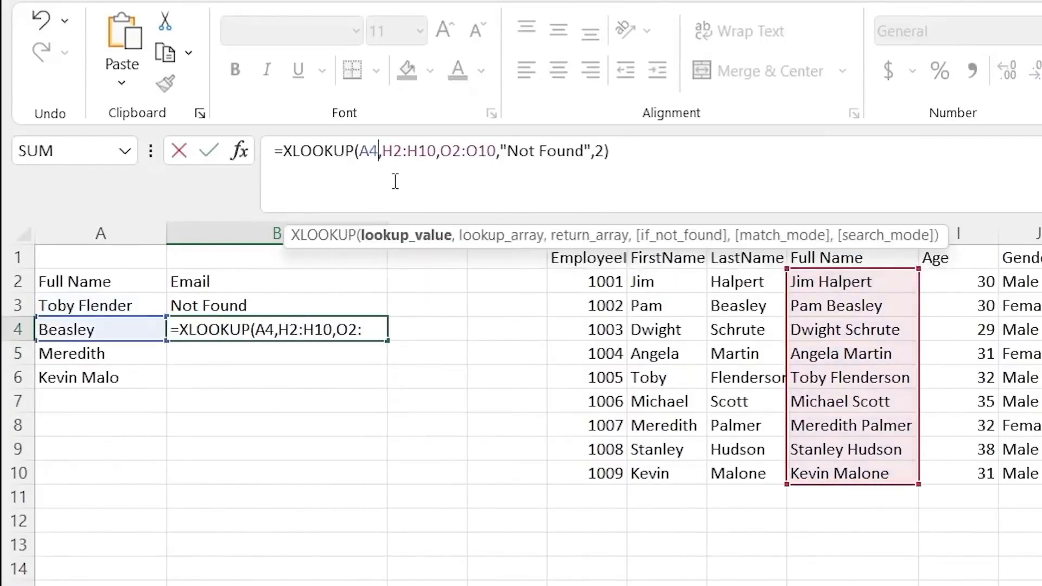
key(Return)
- Prefix the lookup value in the B4 XLOOKUP with a leading wildcard so that it reads "*"&A4
click(273, 325)
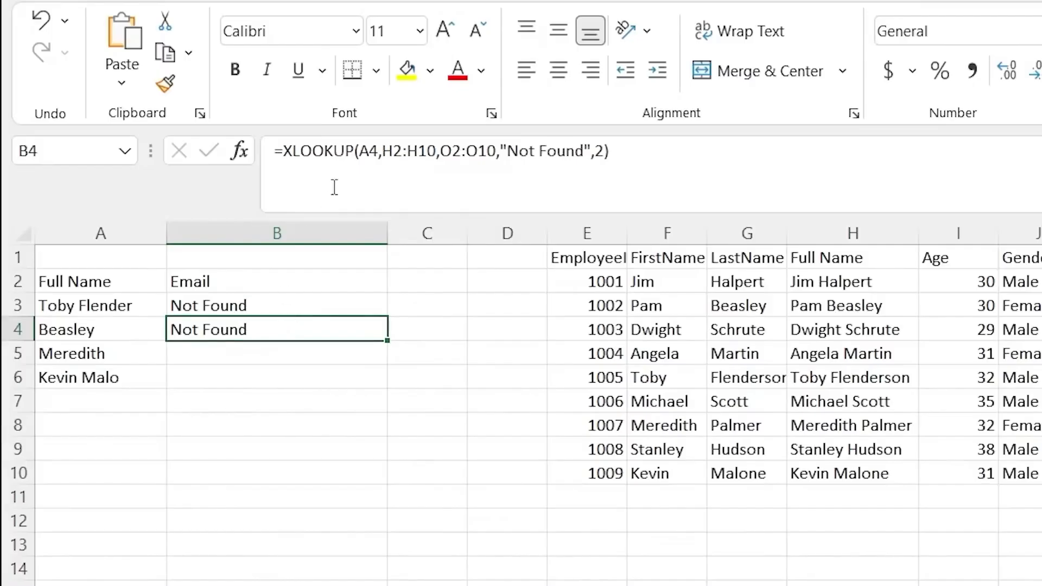
click(364, 158)
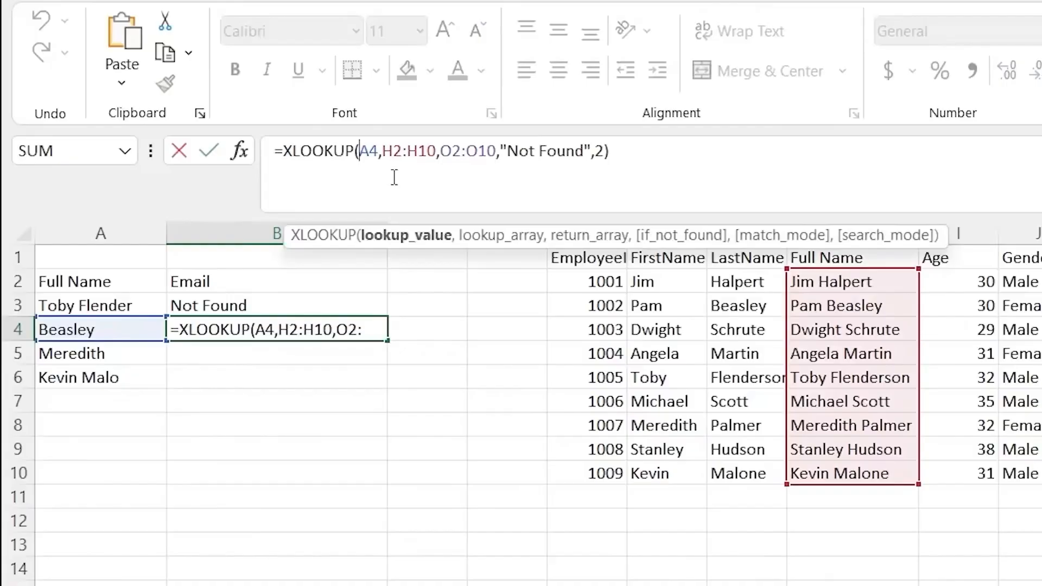
click(361, 151)
text(")
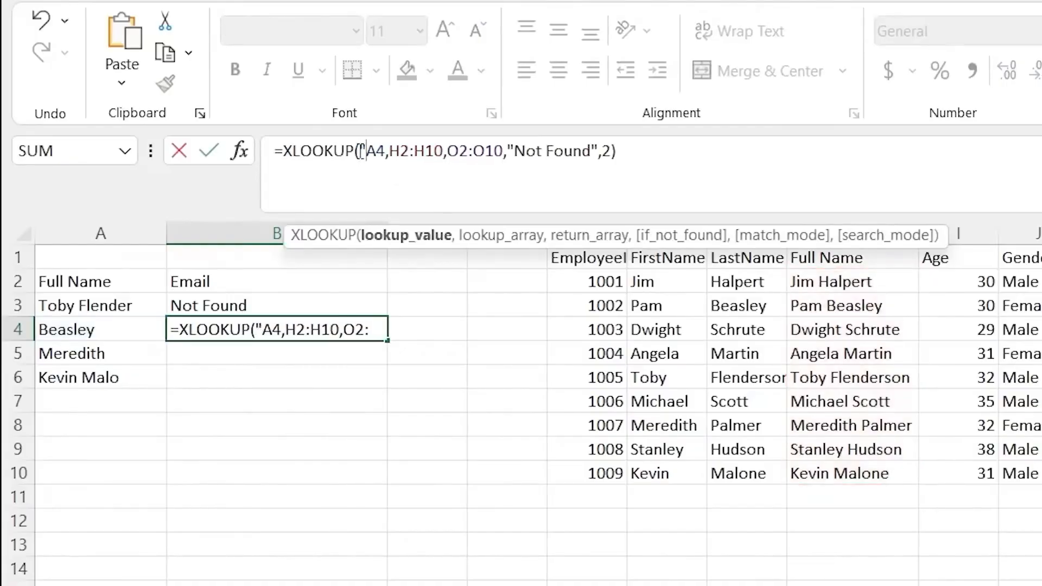
text(*)
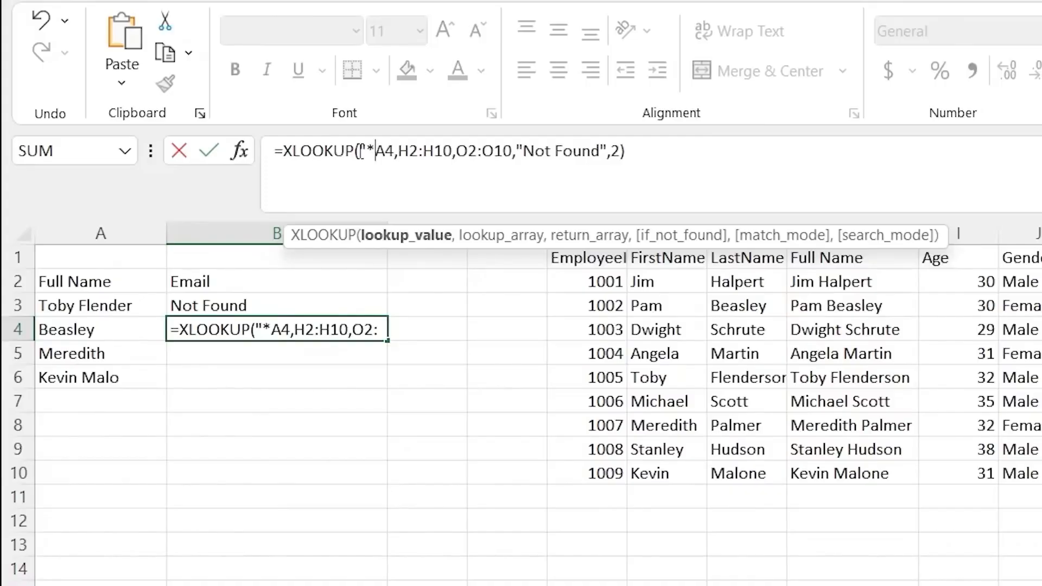
text(")
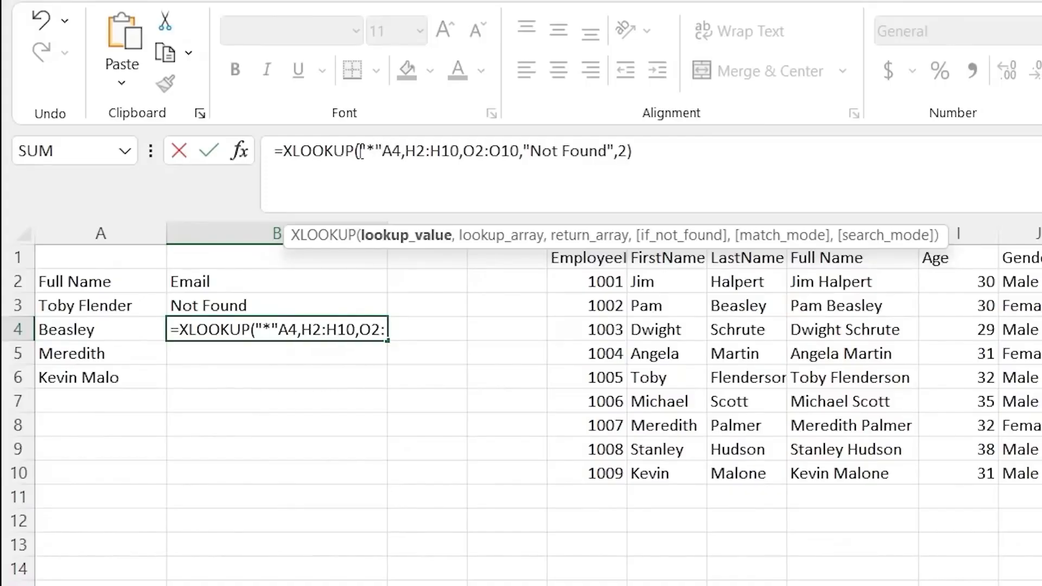
text(&)
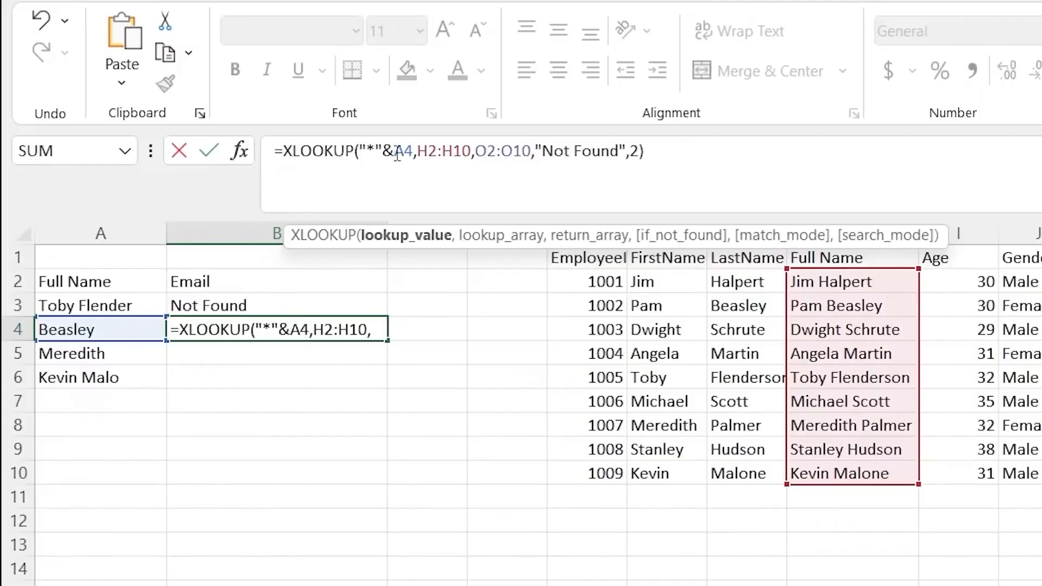
drag(395, 154, 361, 154)
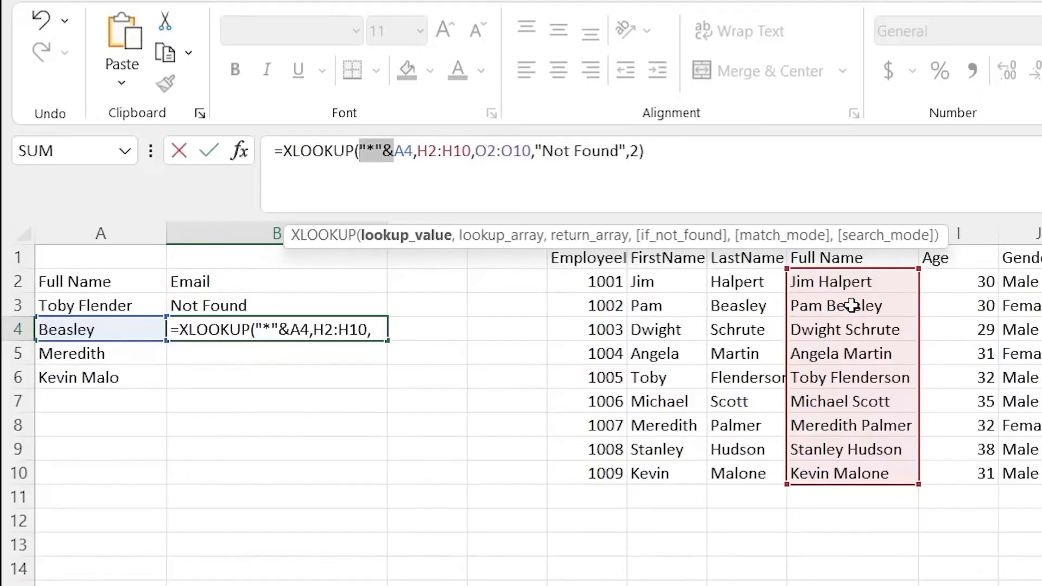
click(662, 154)
key(Return)
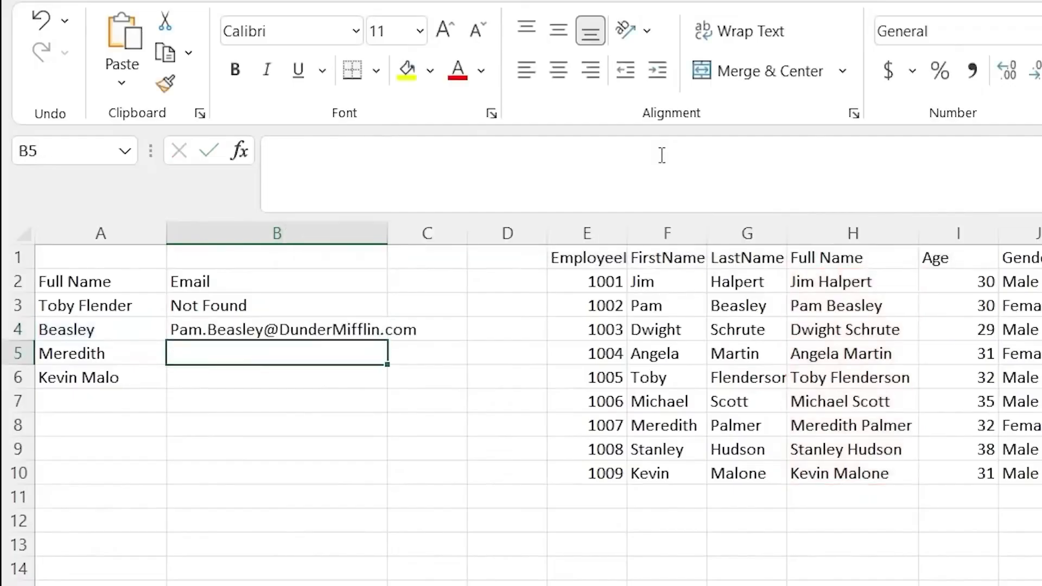
- Fill the wildcard XLOOKUP formula from B4 down to B6
click(322, 331)
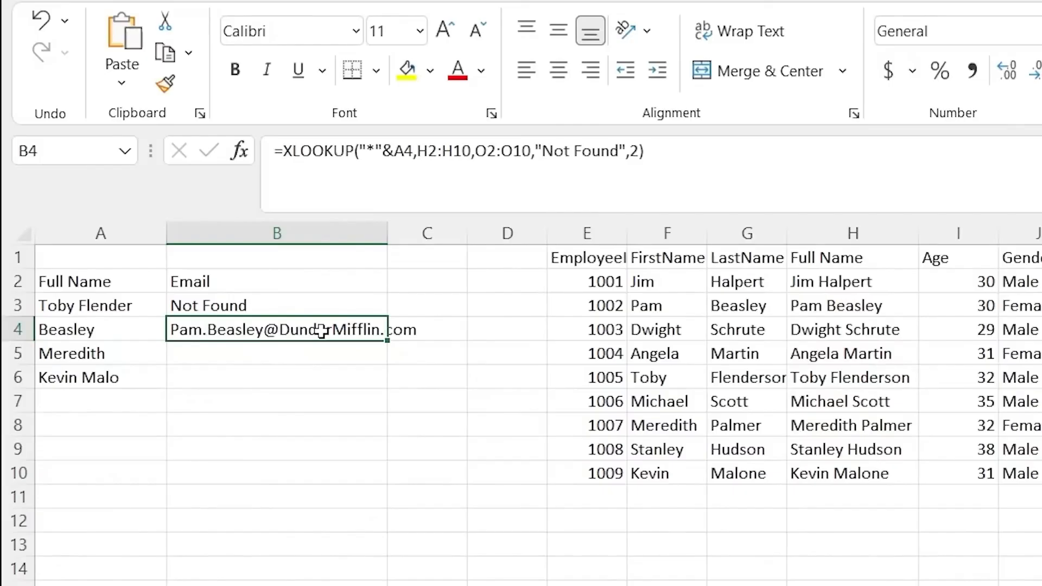
drag(387, 341, 384, 381)
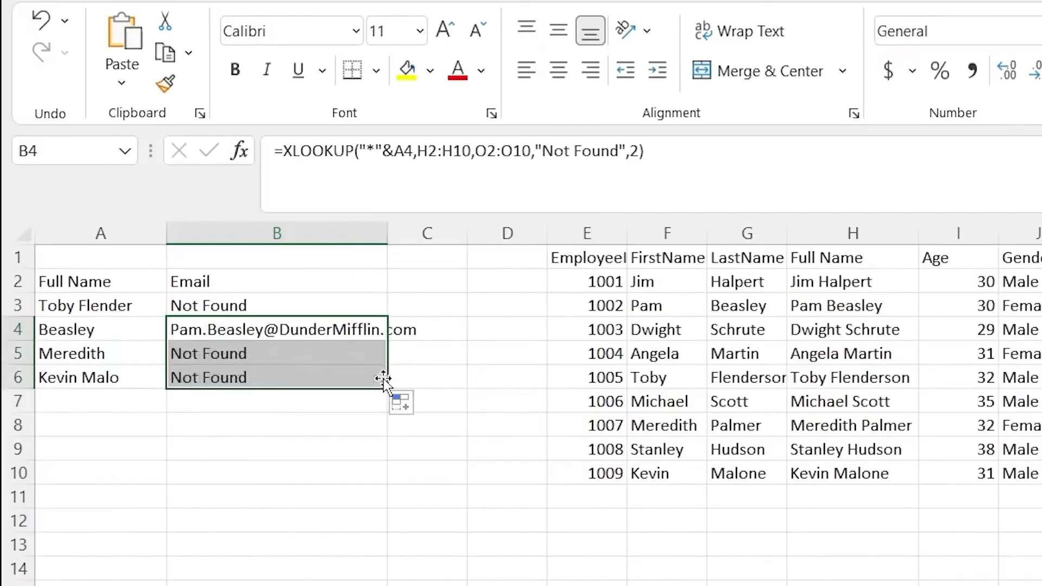
- Change the lookup value of the XLOOKUP in B5 to use a trailing wildcard instead of a leading one, A5&"*"
click(235, 355)
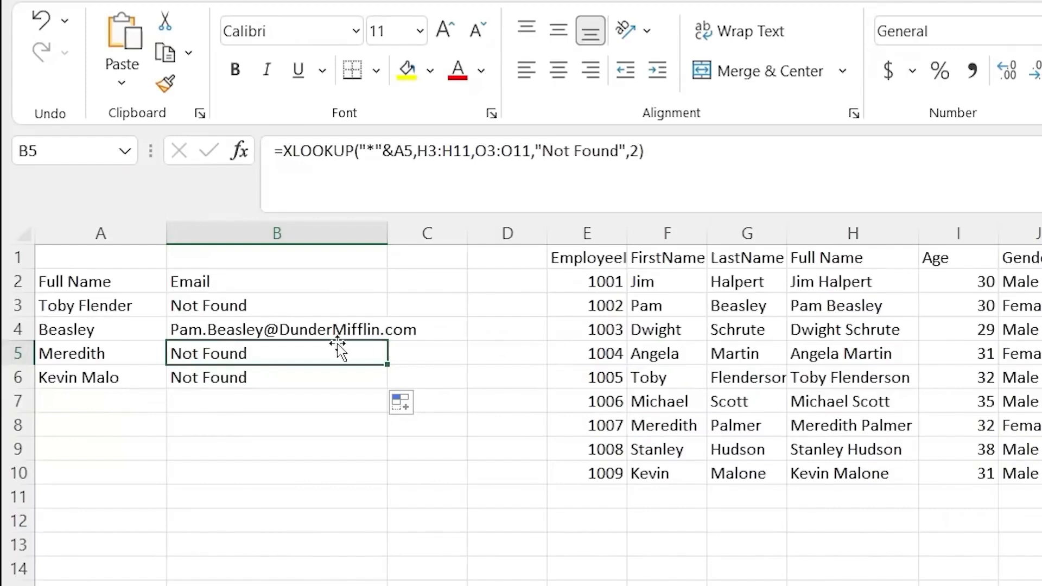
drag(395, 151, 360, 151)
key(ctrl+c)
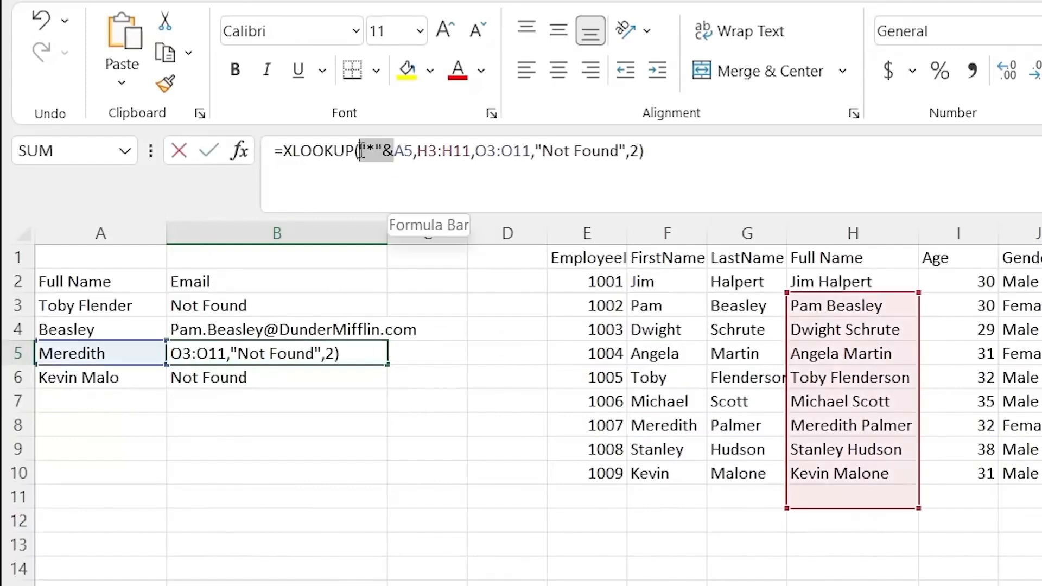
key(BackSpace)
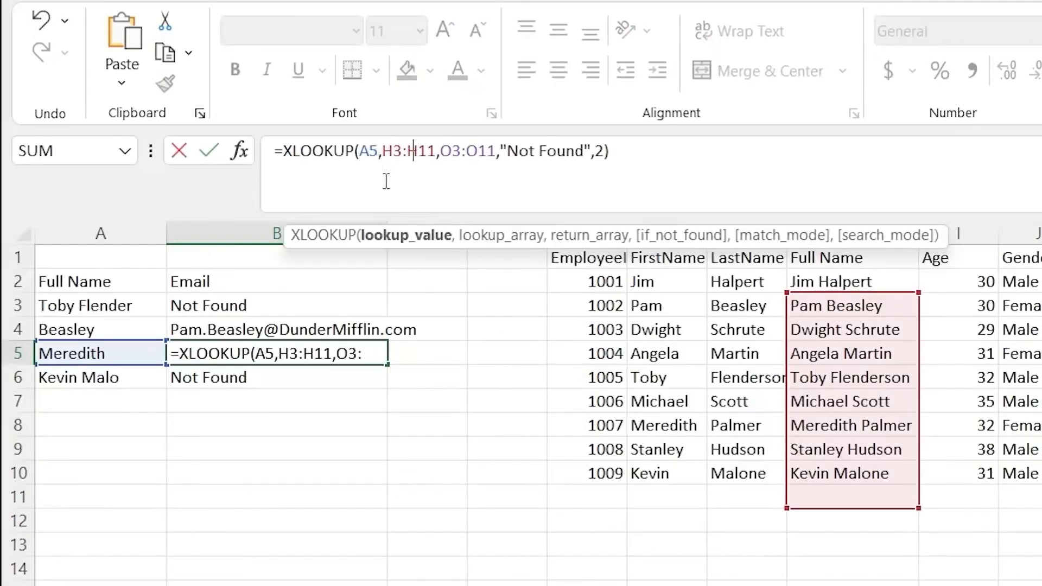
key(ctrl+v)
key(BackSpace)
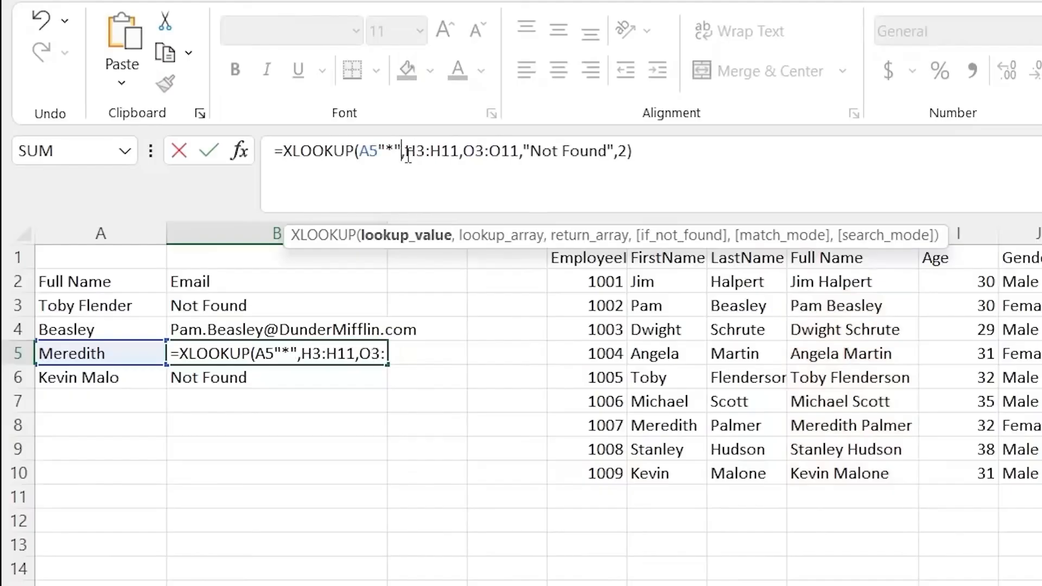
click(378, 156)
text(&)
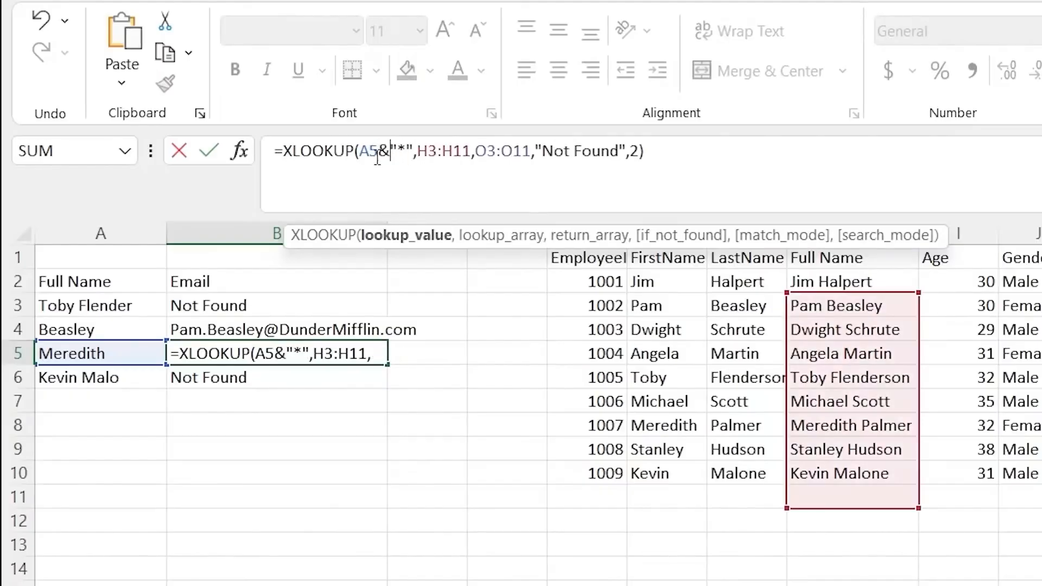
key(Return)
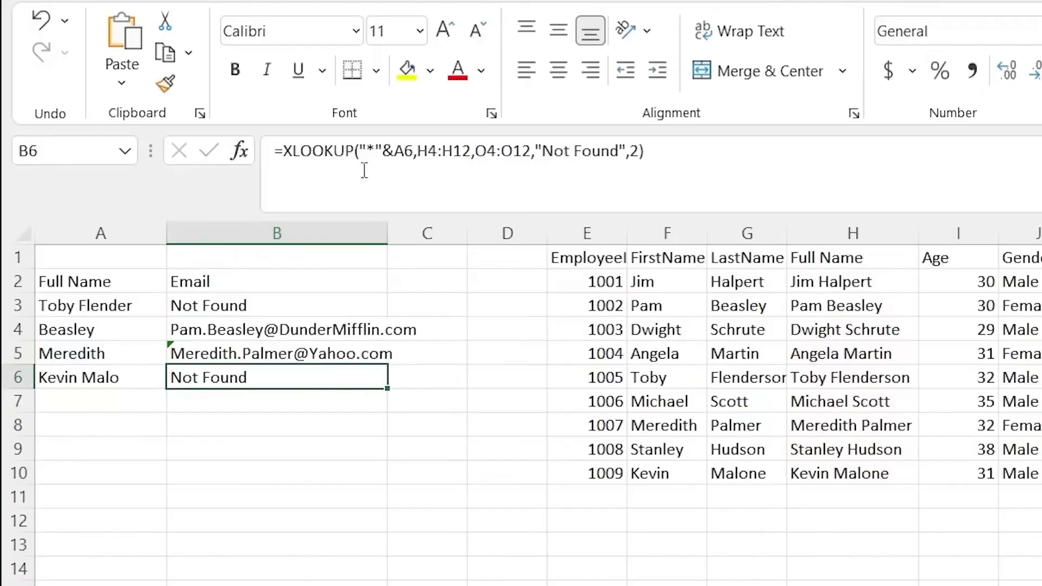
- Fill the trailing-wildcard XLOOKUP formula from B5 down to B6
click(302, 353)
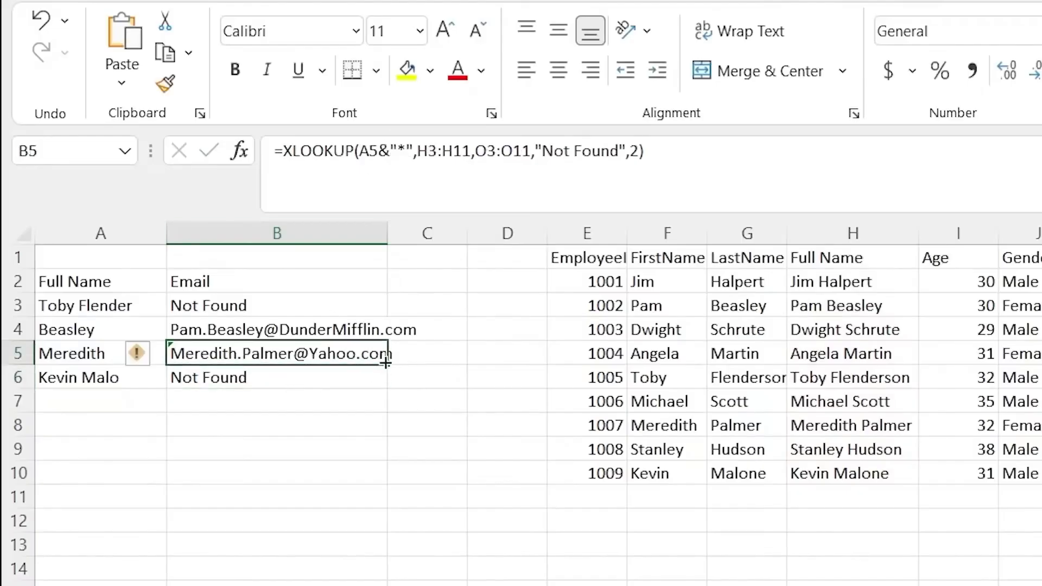
drag(386, 362, 386, 382)
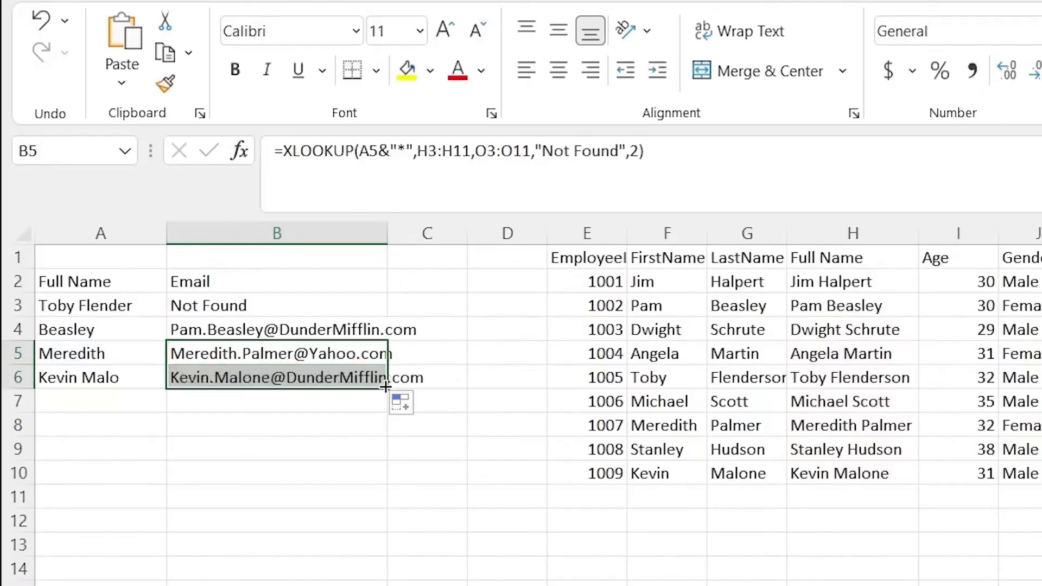
double_click(126, 378)
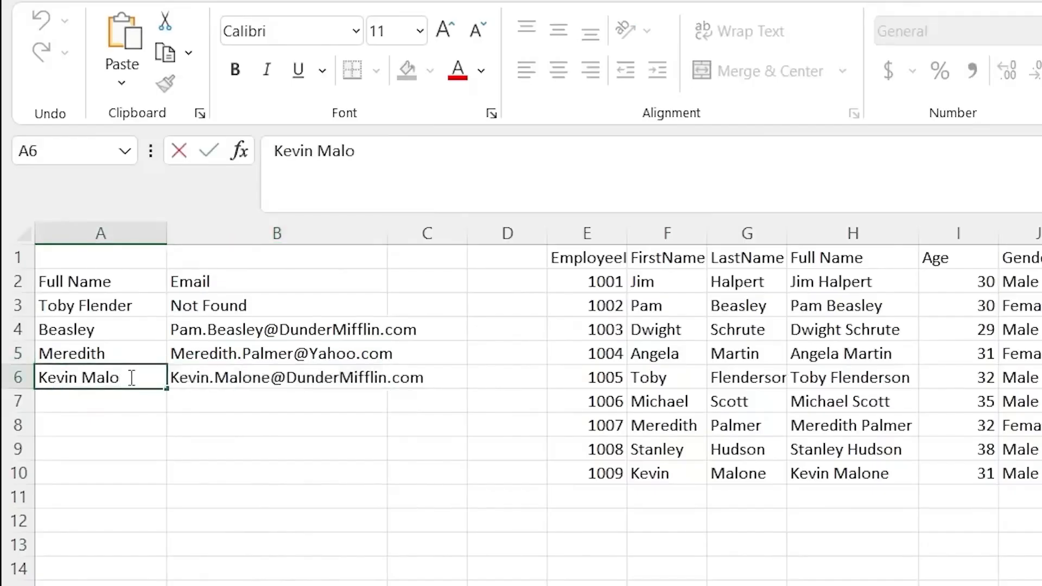
click(130, 409)
click(134, 377)
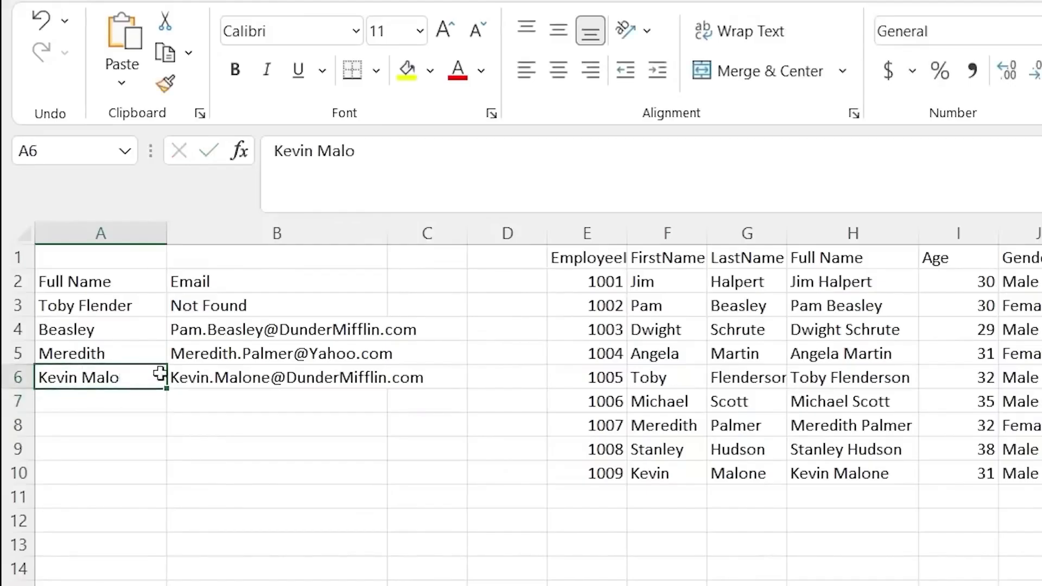
click(196, 373)
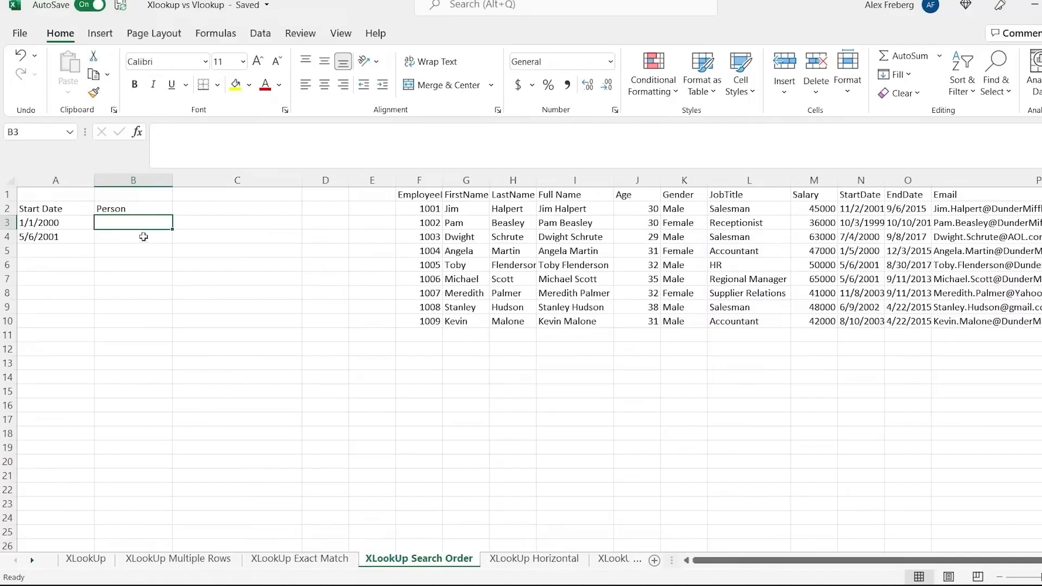
- On the XLookUp Search Order sheet, write an XLOOKUP in B3 that finds A3 in N2:N10 and returns the full name from I2:I10
double_click(132, 221)
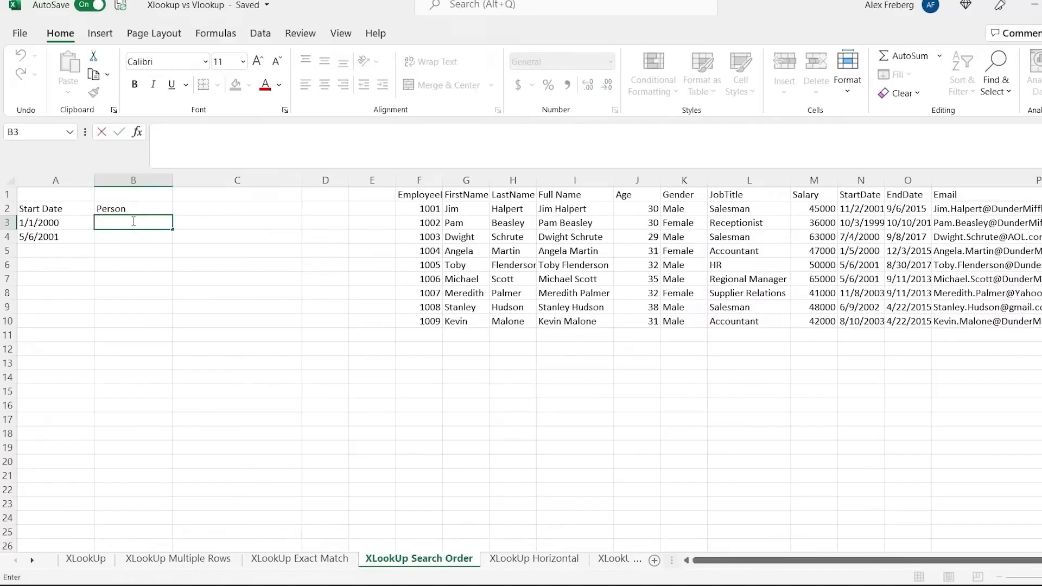
text(=xloo)
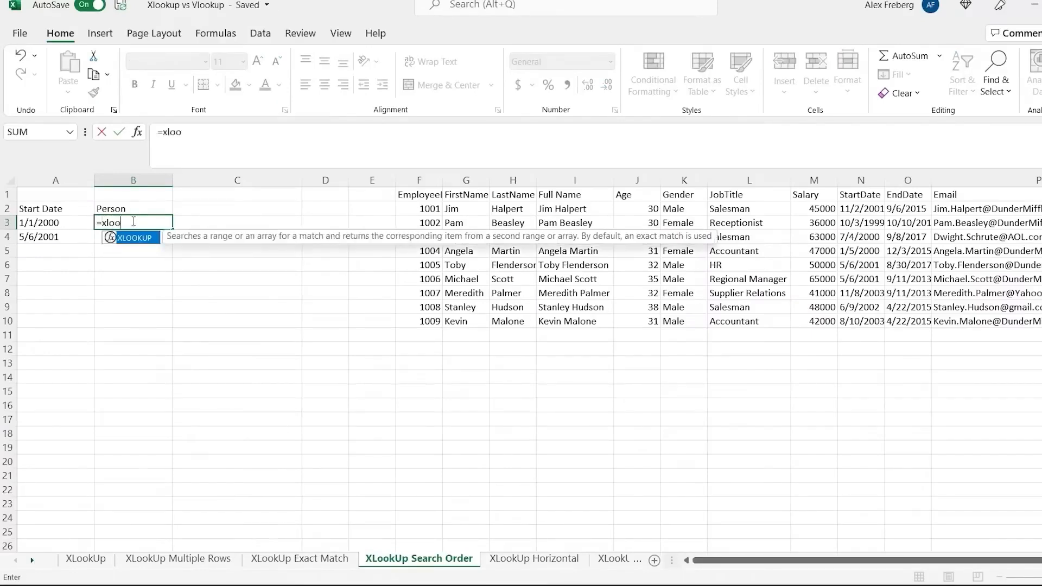
key(Tab)
click(62, 223)
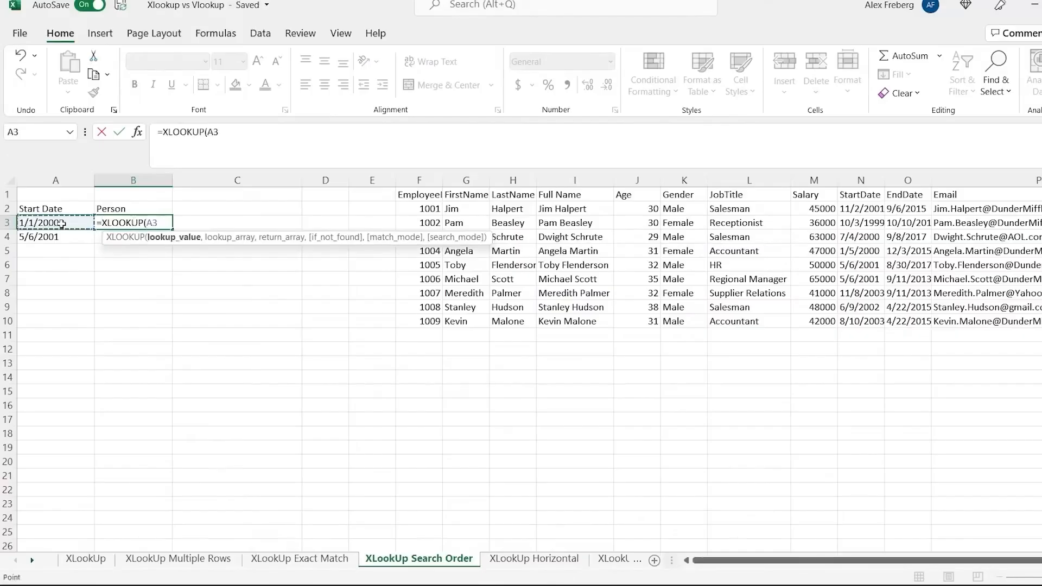
text(,)
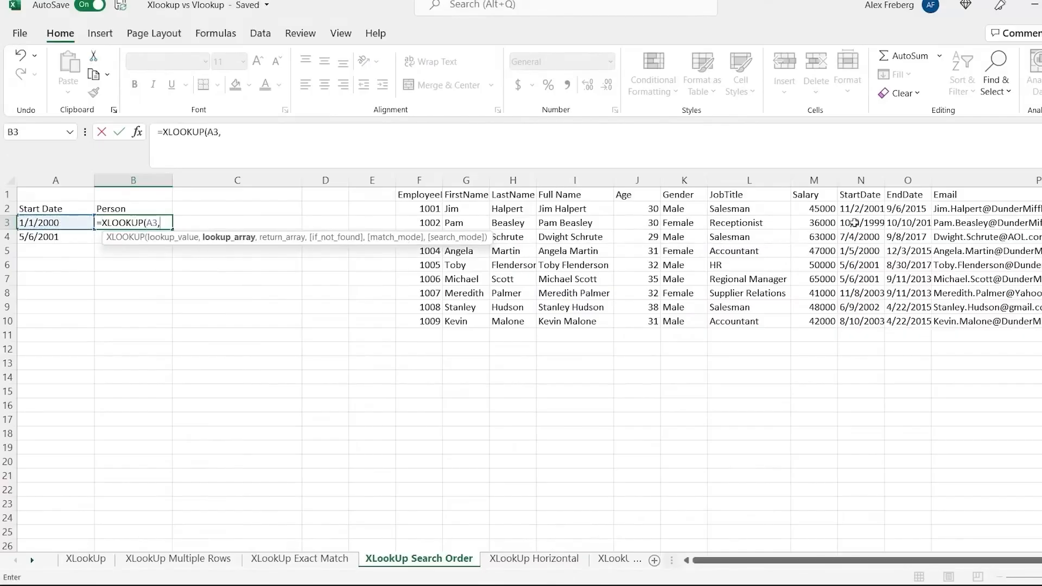
drag(861, 211, 861, 319)
text(,)
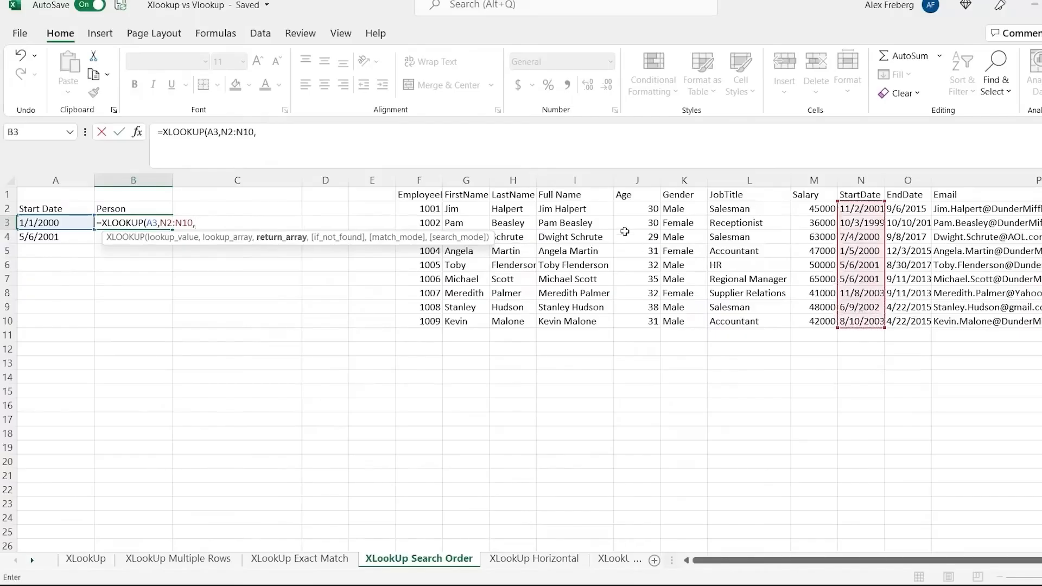
drag(593, 209, 591, 322)
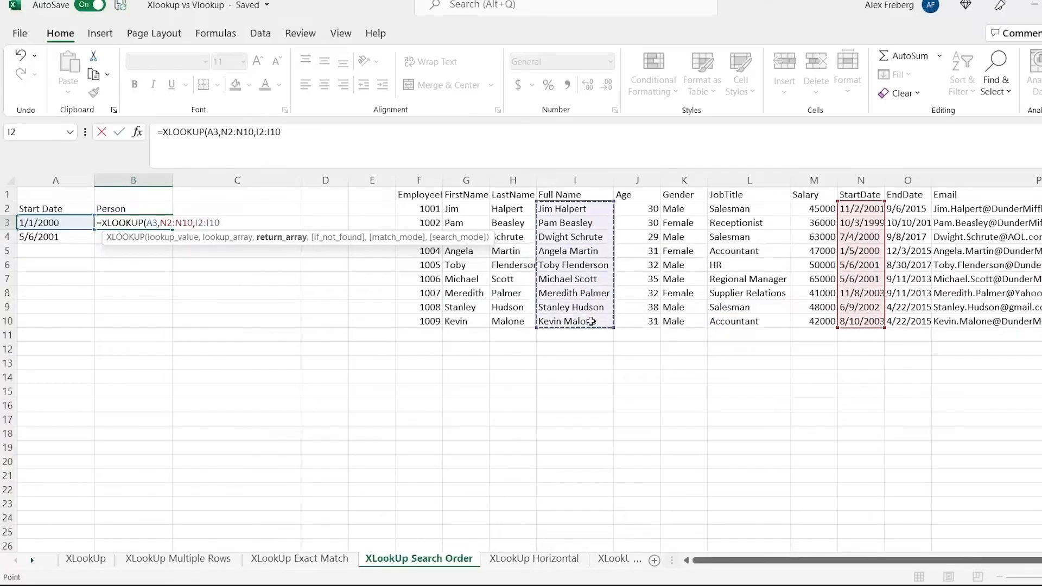
text())
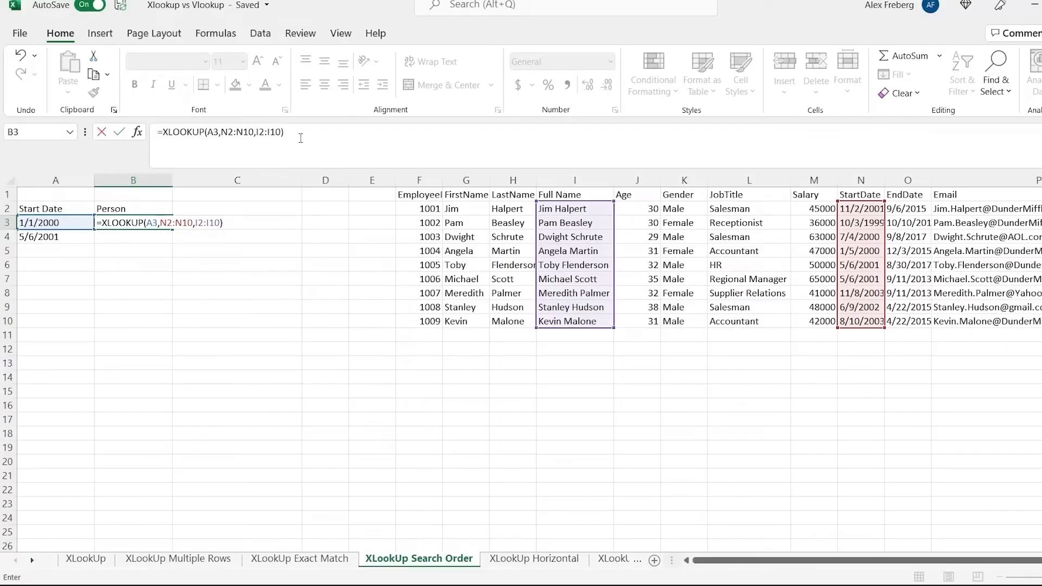
- Add match mode 1, exact match or next larger item, to the B3 XLOOKUP, leaving if_not_found empty, and enter the formula
click(281, 133)
text(,,)
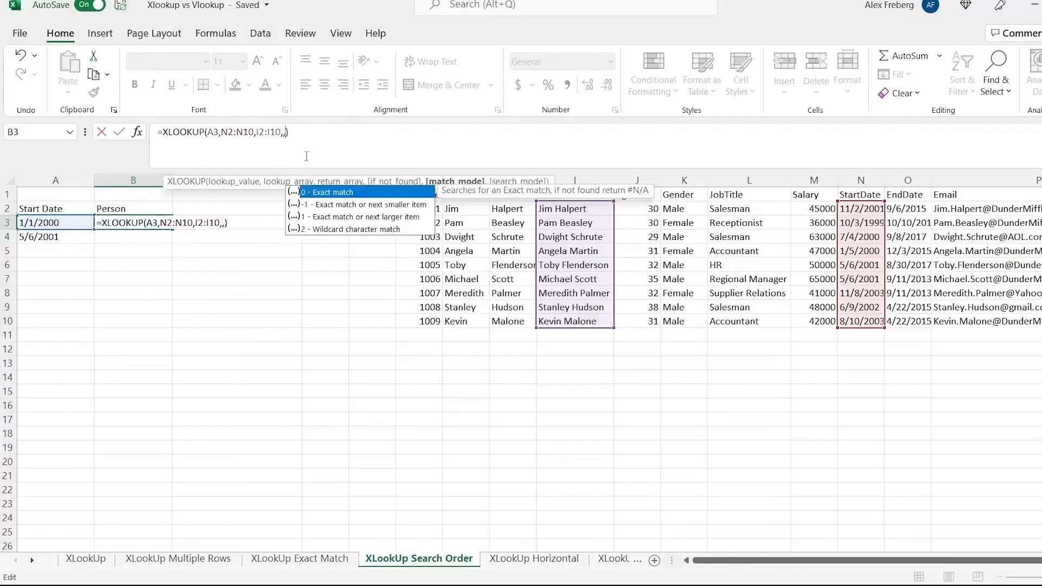
double_click(338, 217)
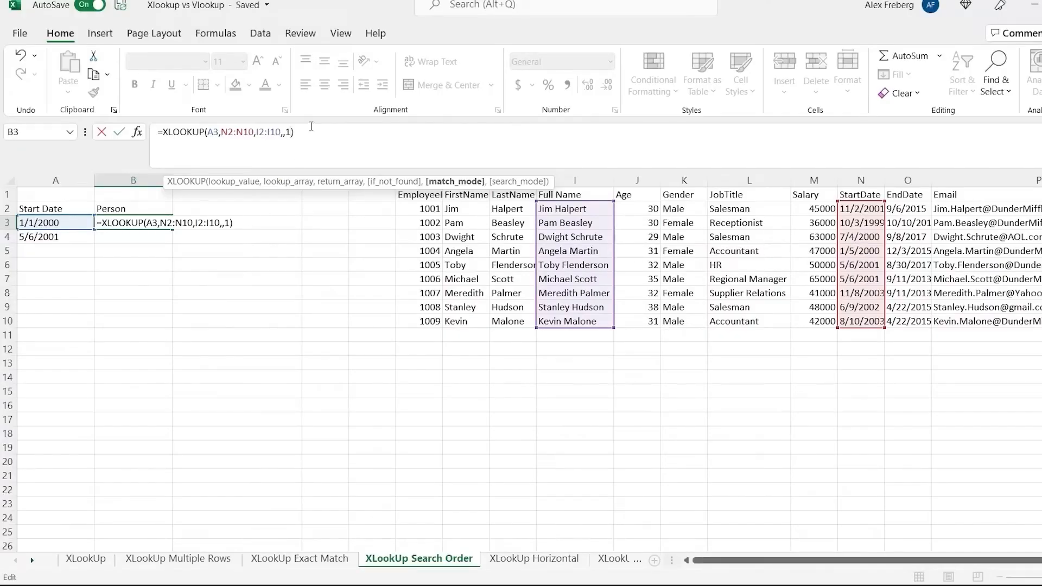
key(Return)
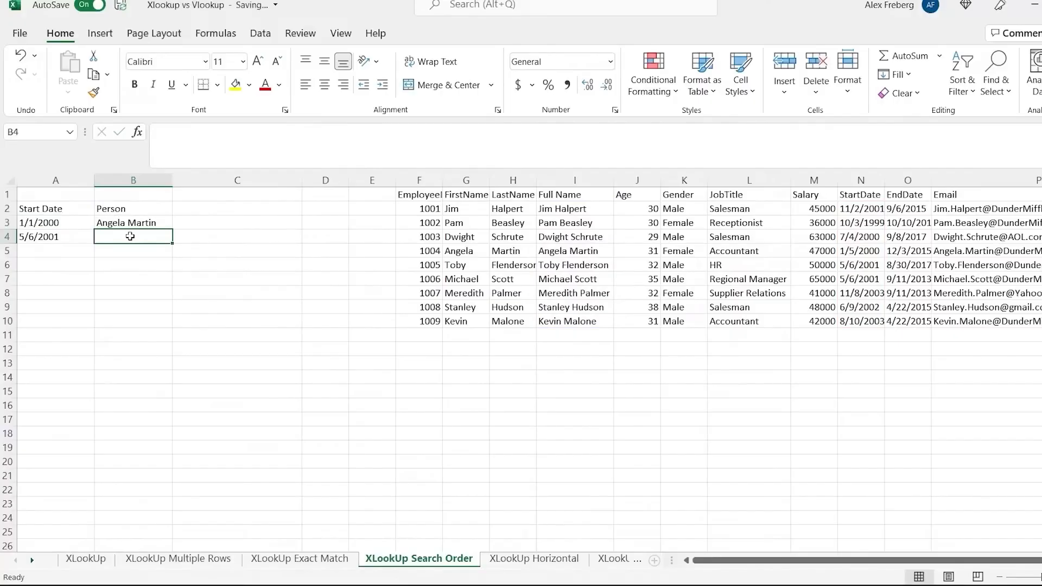
- Begin an XLOOKUP in B4 with lookup value A4, lookup array N2:N10 and return array I2:I10
text(=xlook)
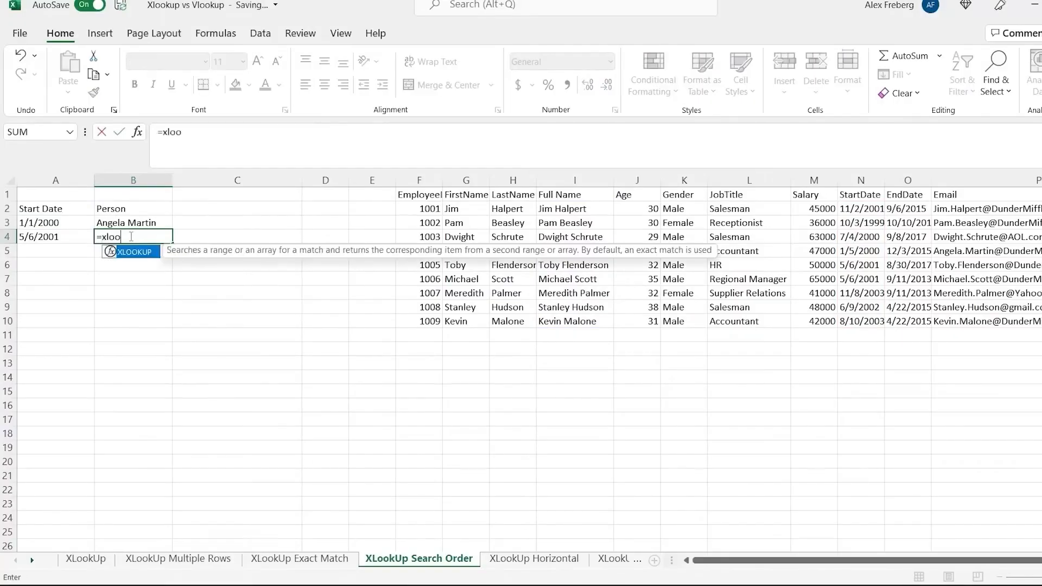
key(Tab)
click(46, 235)
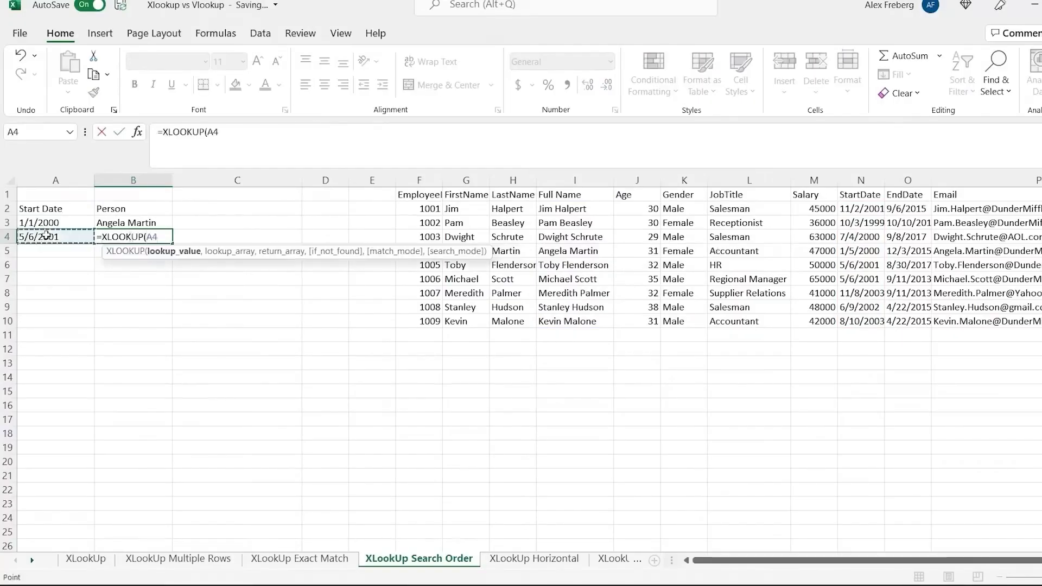
text(,)
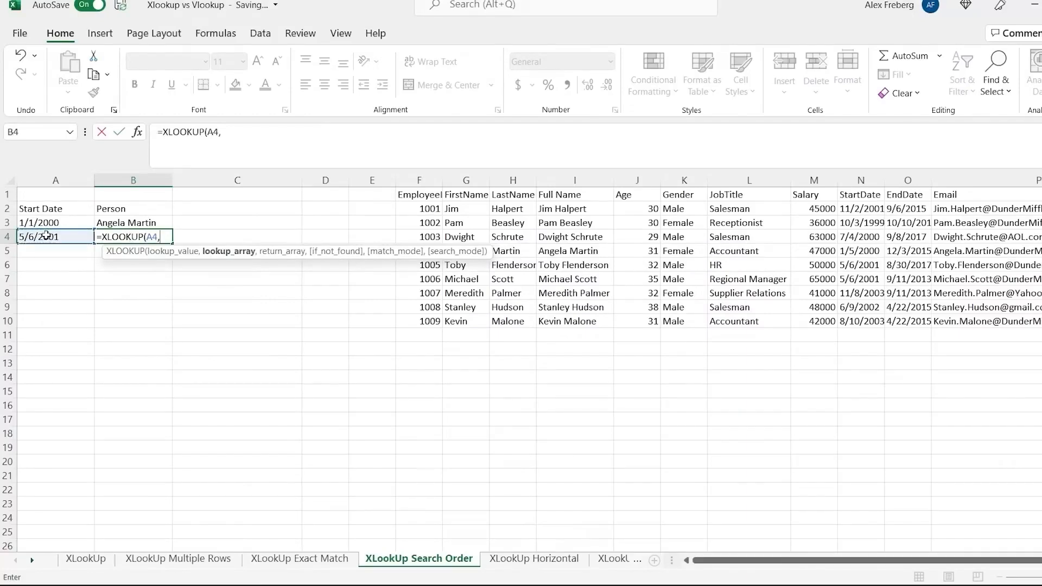
drag(863, 208, 863, 323)
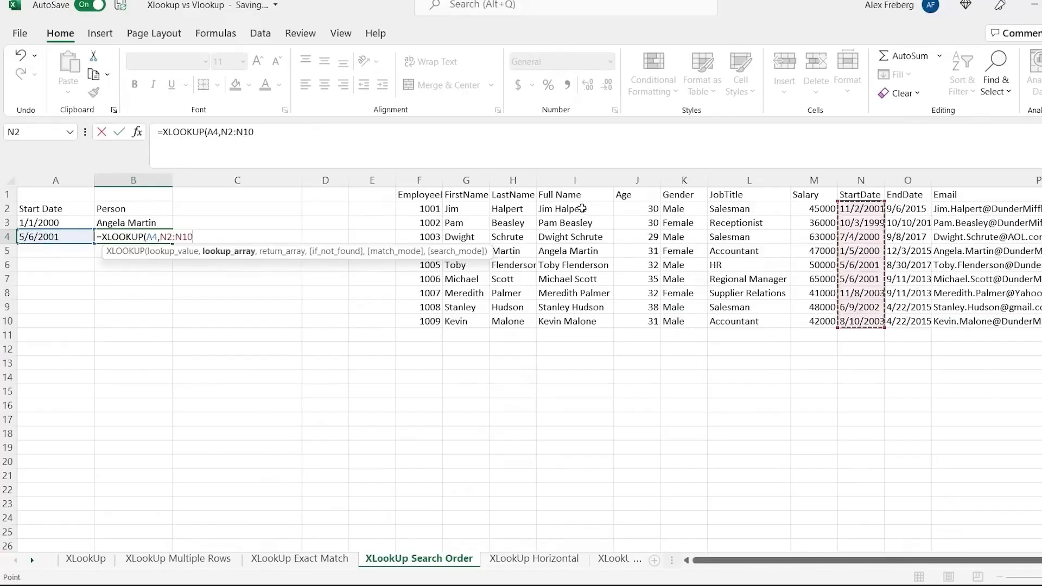
text(,)
drag(582, 207, 583, 319)
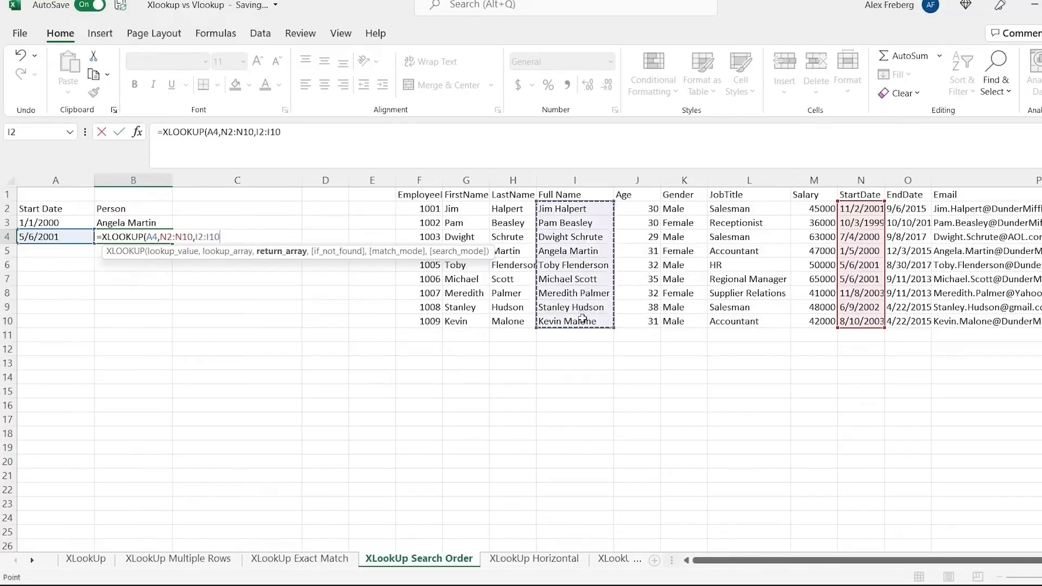
- Complete the B4 XLOOKUP with if_not_found and match mode left empty and search mode 1, search first-to-last
text(,,,)
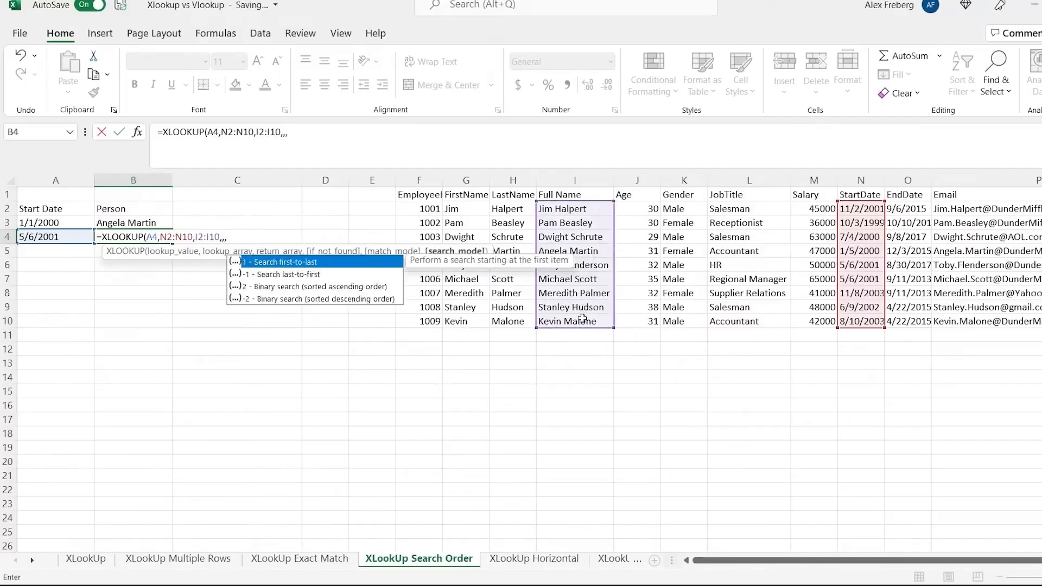
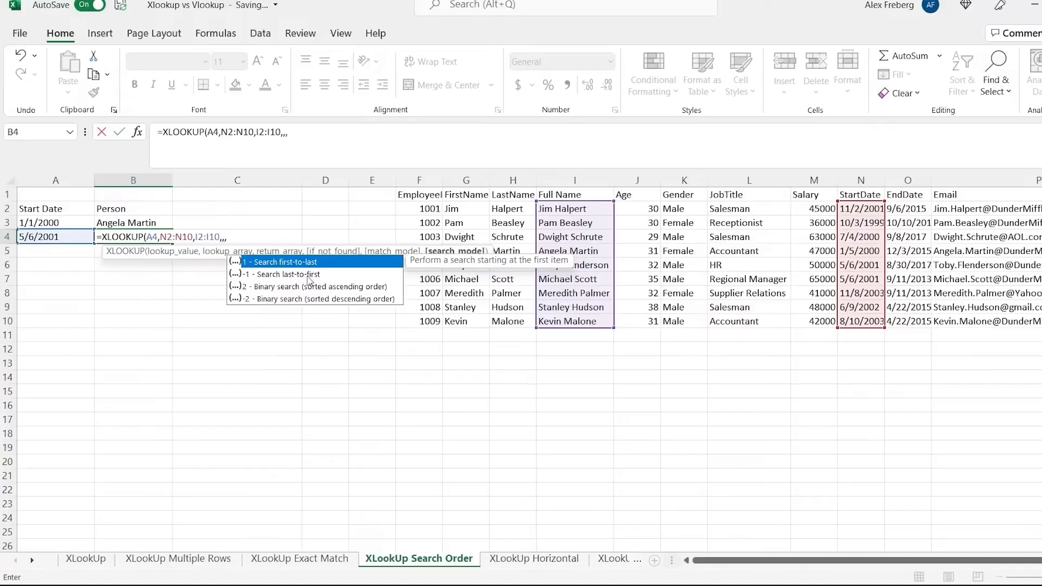
click(295, 132)
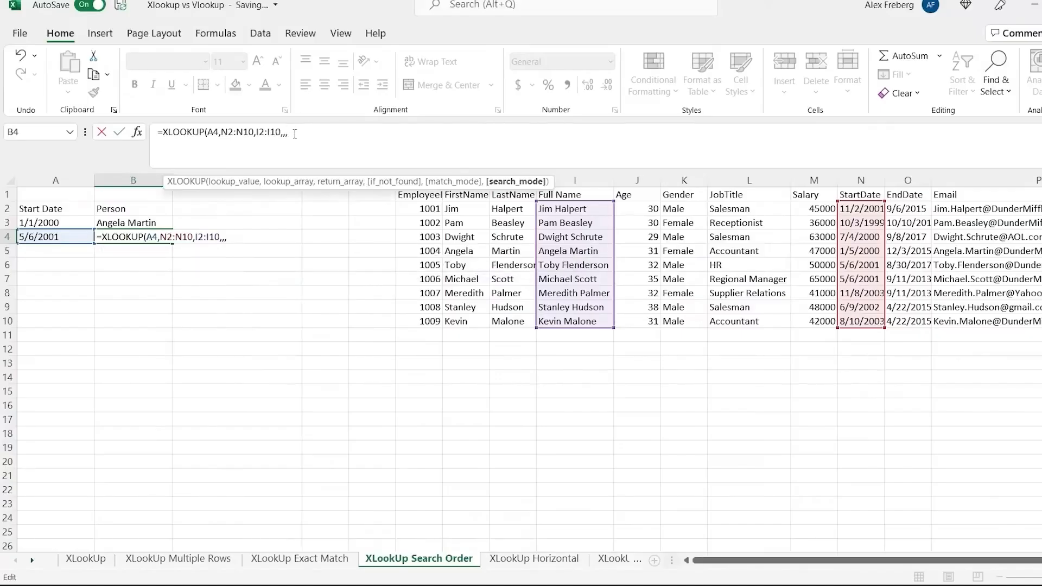
text(1)
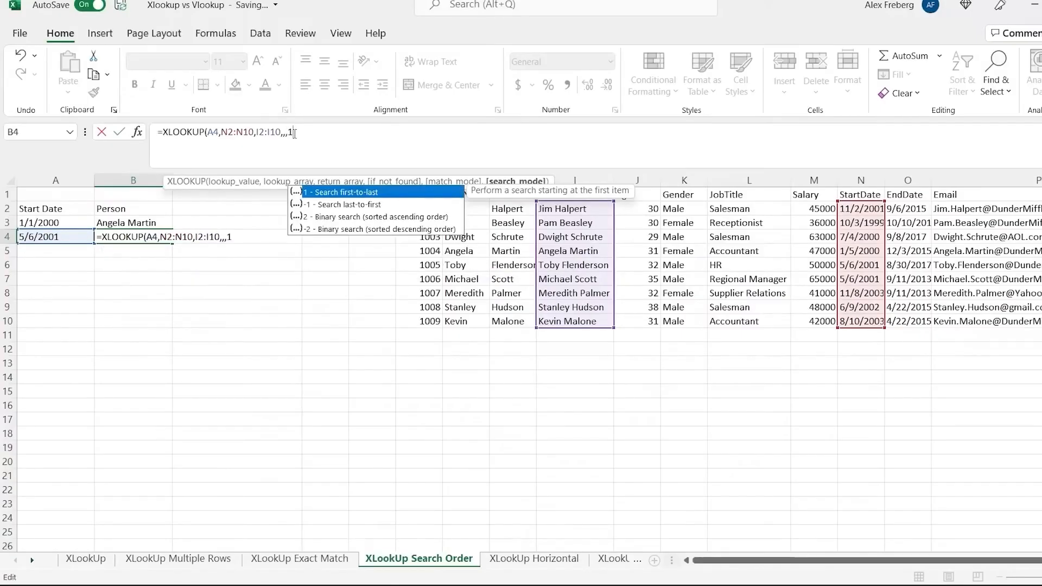
text())
key(Return)
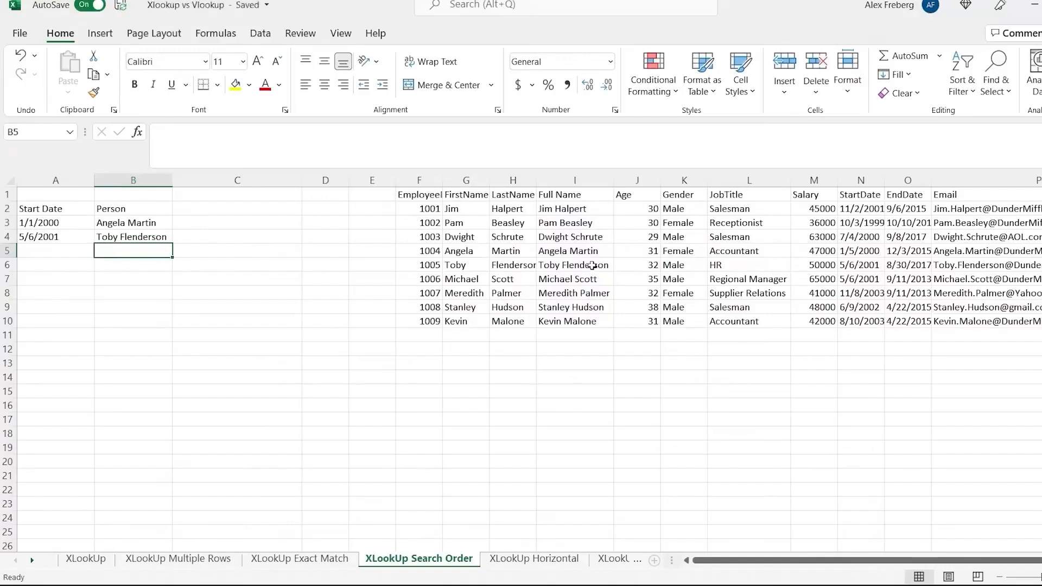
- Change the search mode of the B4 XLOOKUP to -1, search last-to-first
click(158, 234)
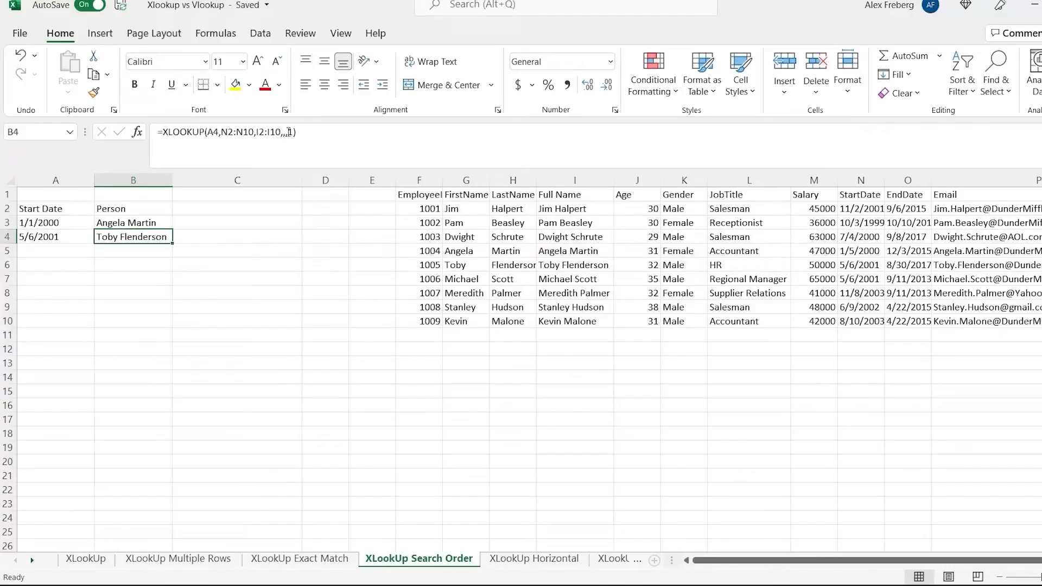
click(290, 132)
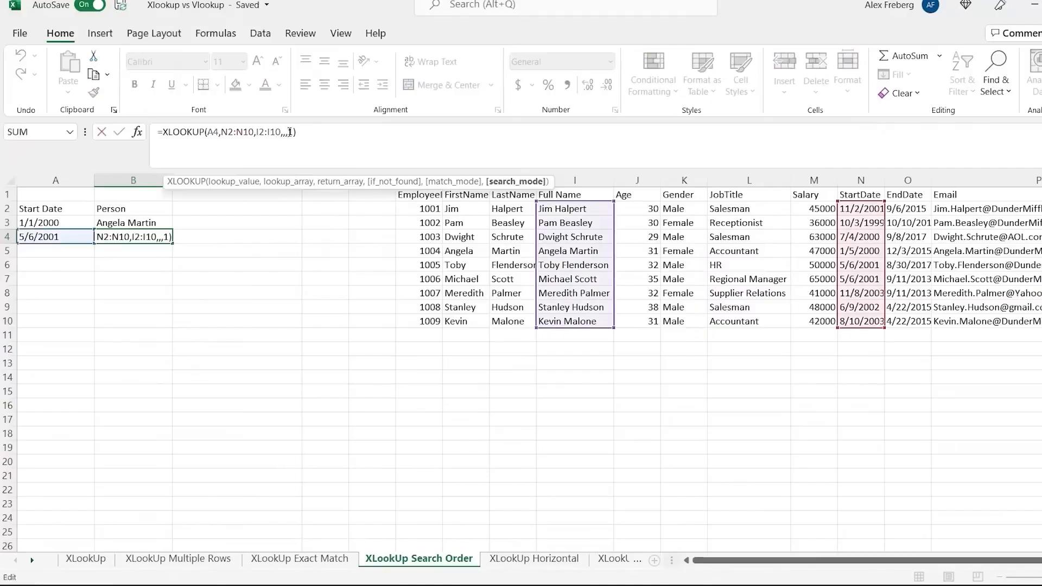
text(-)
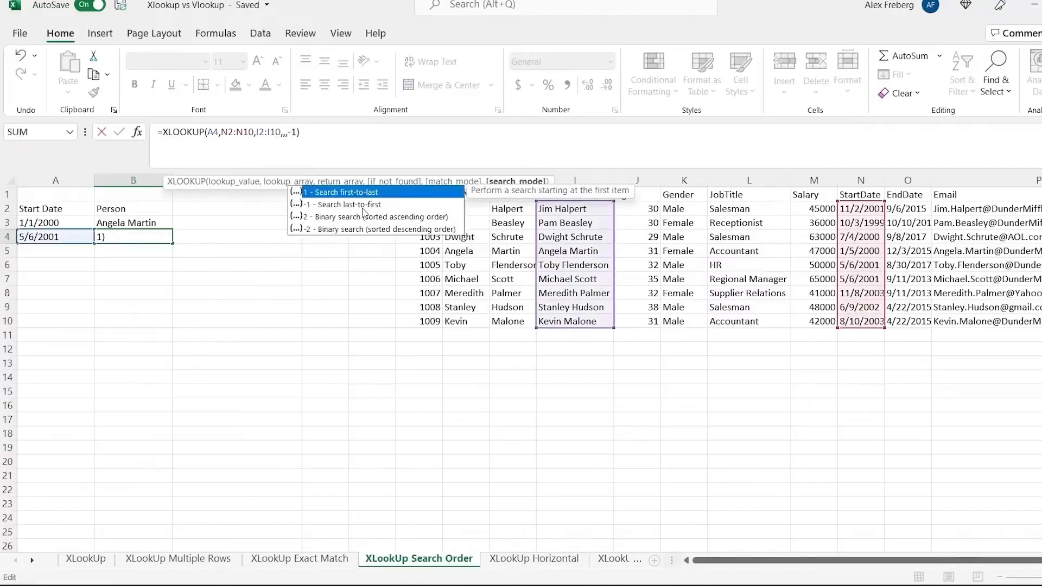
key(Return)
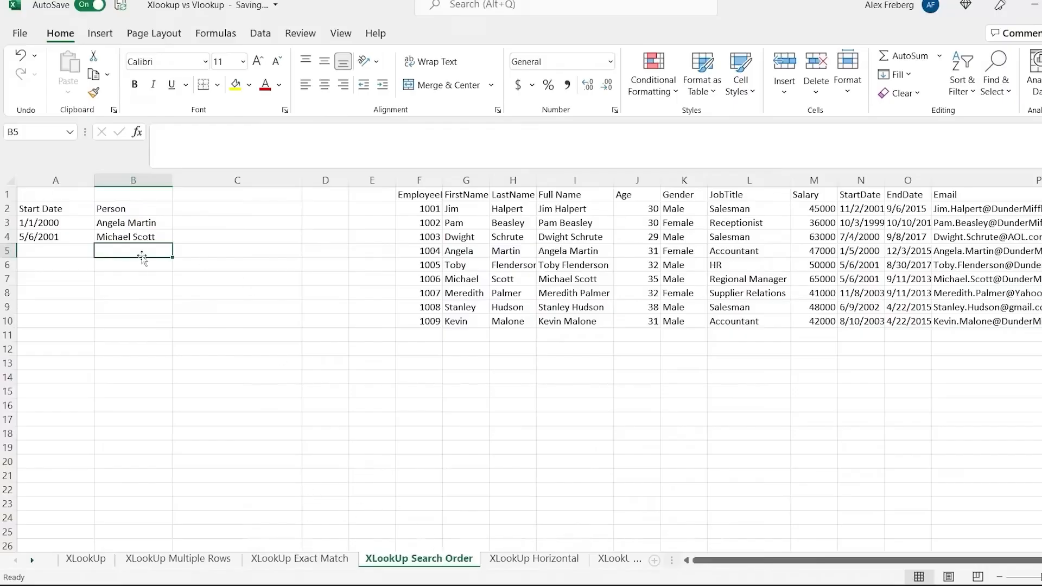
- Try removing match mode 1 from the B3 XLOOKUP to bring up its match mode options
click(131, 222)
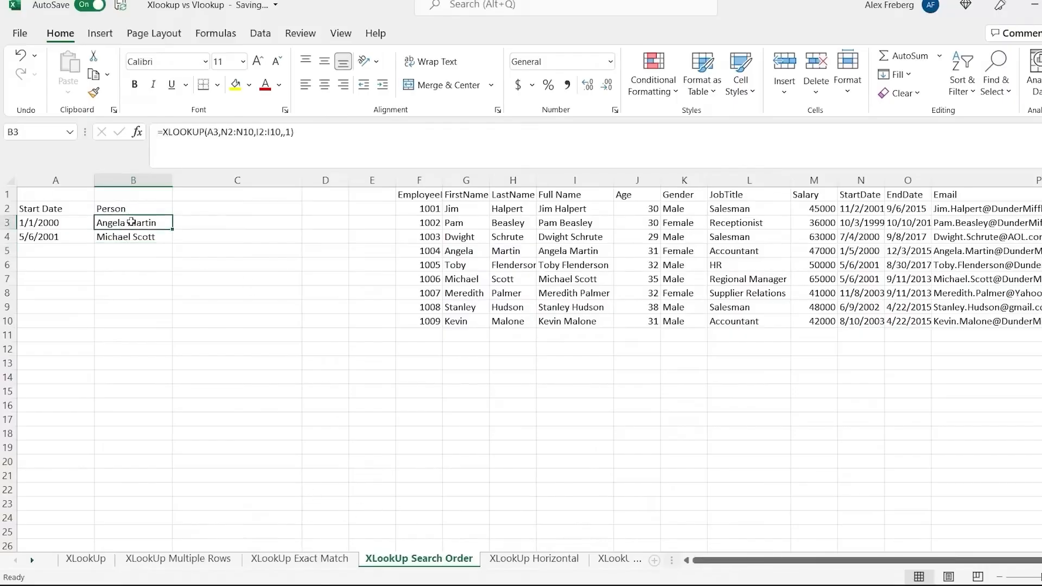
click(291, 138)
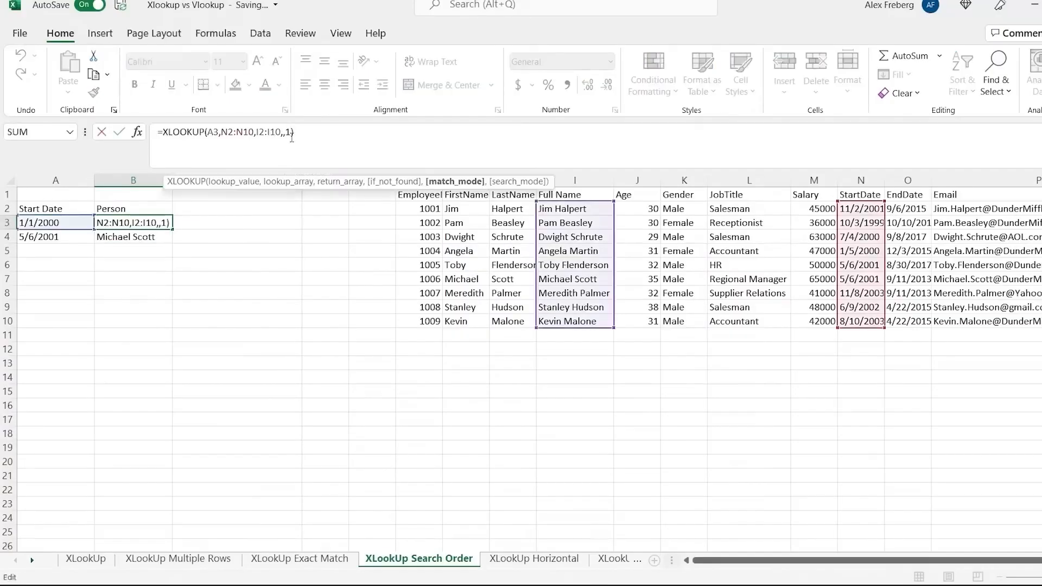
key(BackSpace)
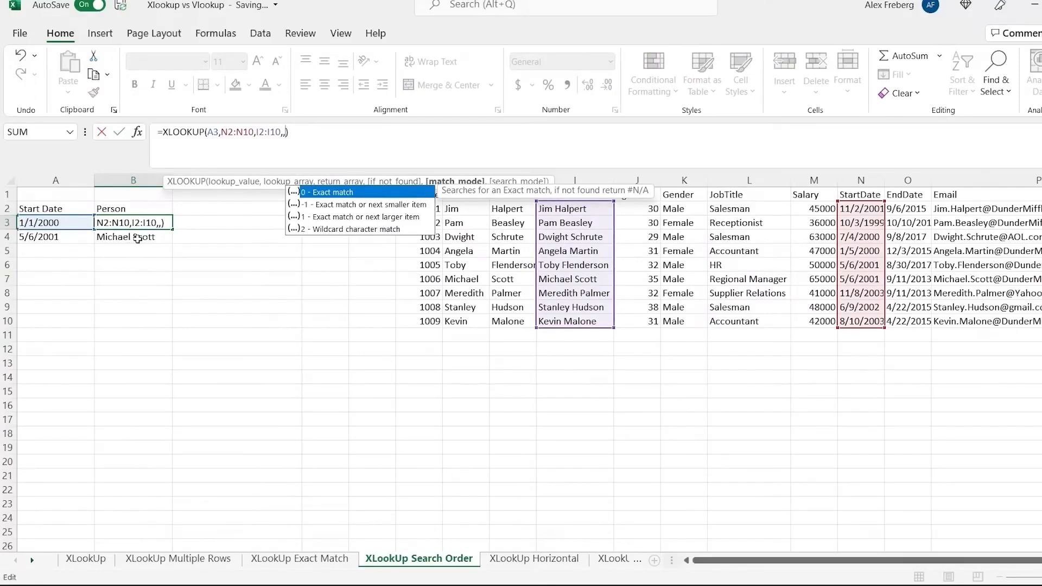
- On the XLookUp Horizontal sheet, begin an XLOOKUP in B2 with the February header in I1 as lookup value
click(559, 562)
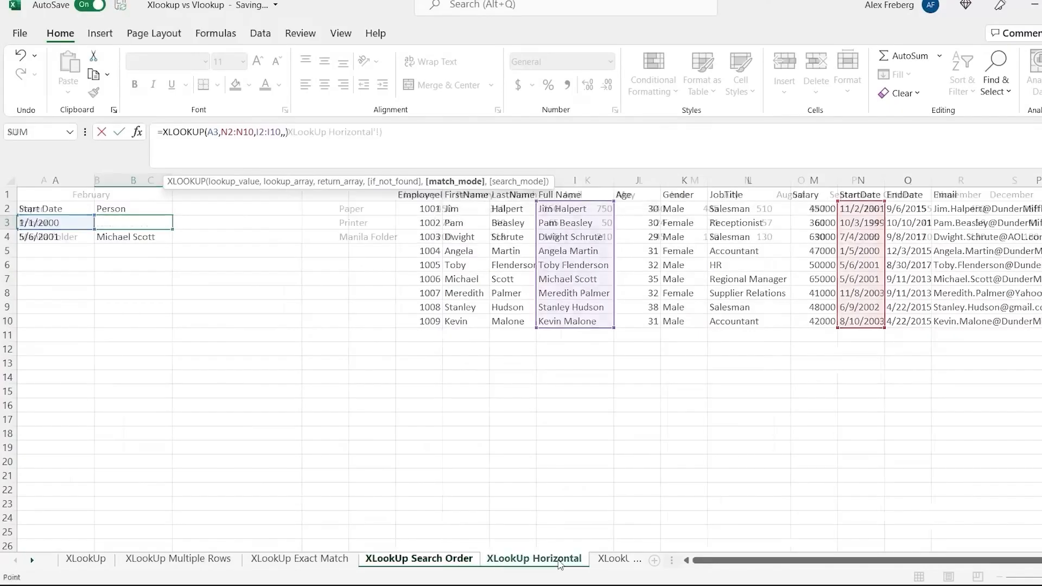
click(32, 560)
click(32, 560)
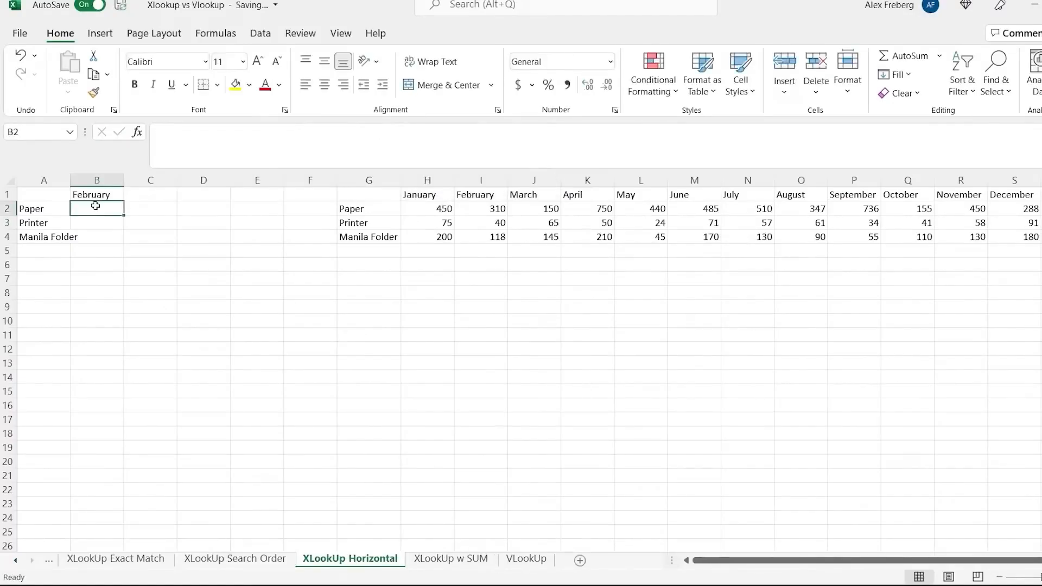
text(=xl)
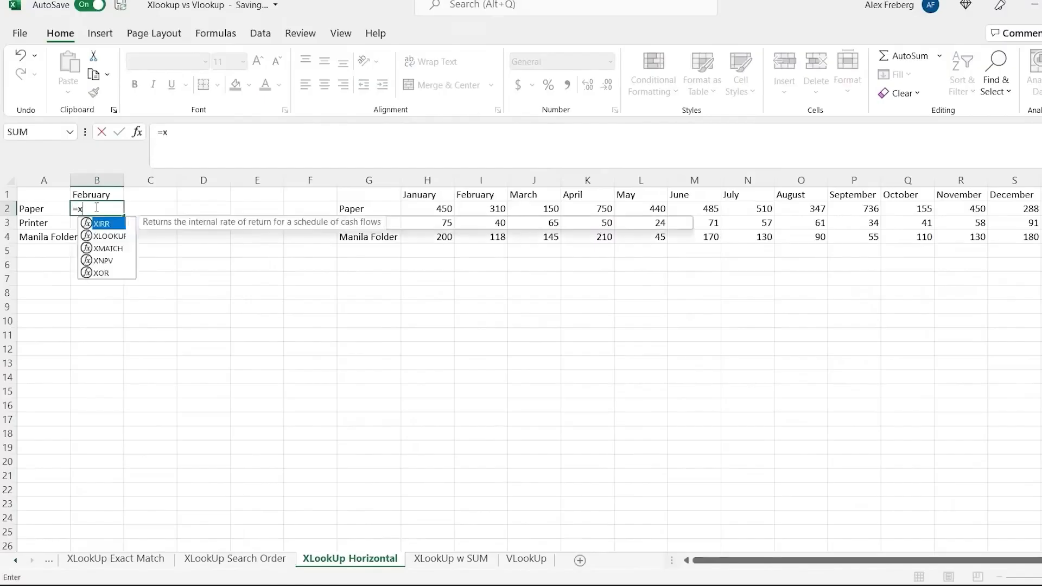
key(Tab)
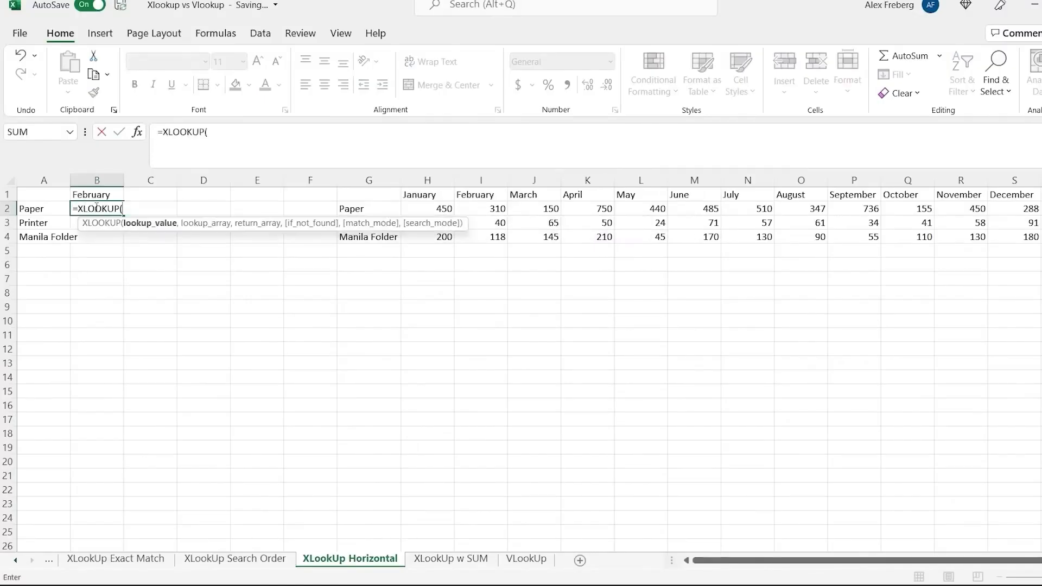
click(483, 195)
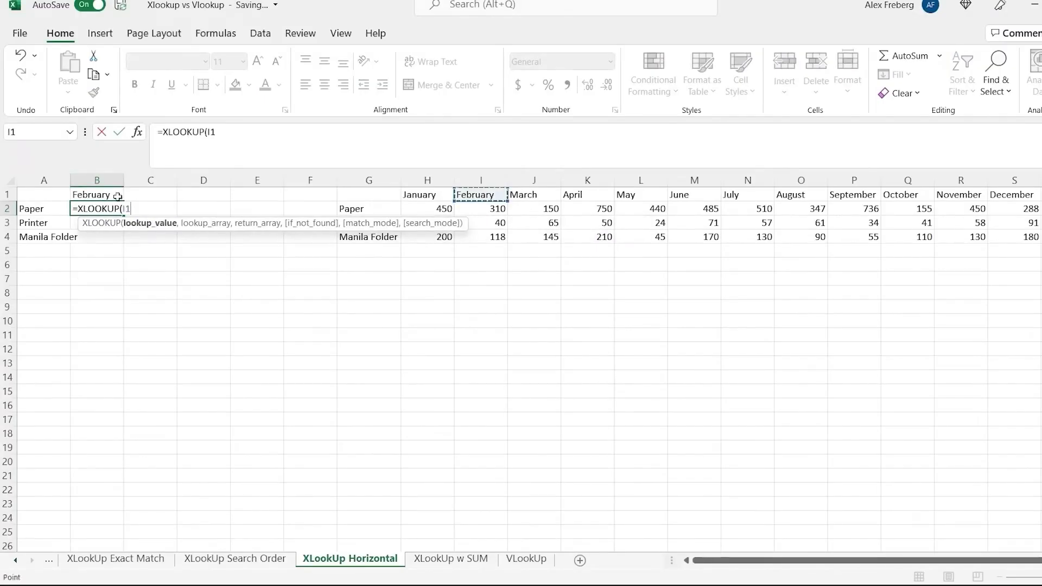
text(,)
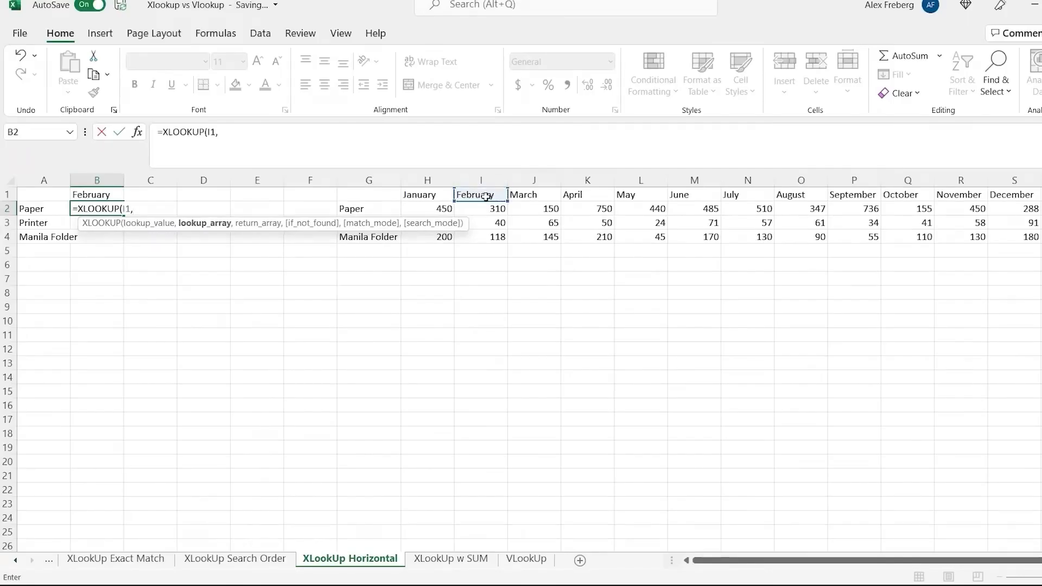
- Complete the B2 XLOOKUP with lookup array H1:S1 and return array H2:S2, and enter the formula
click(426, 196)
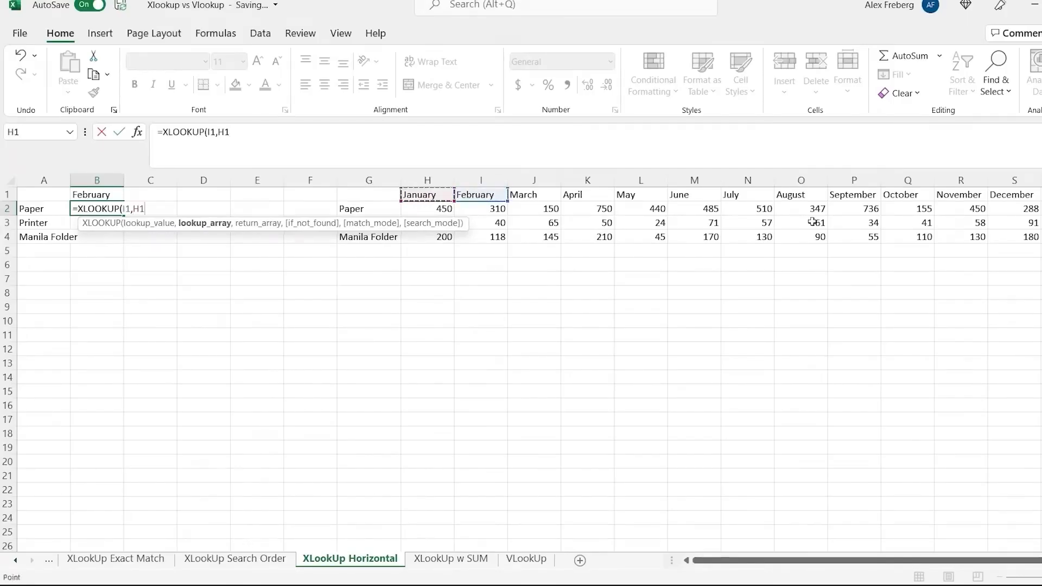
shift+click(1011, 196)
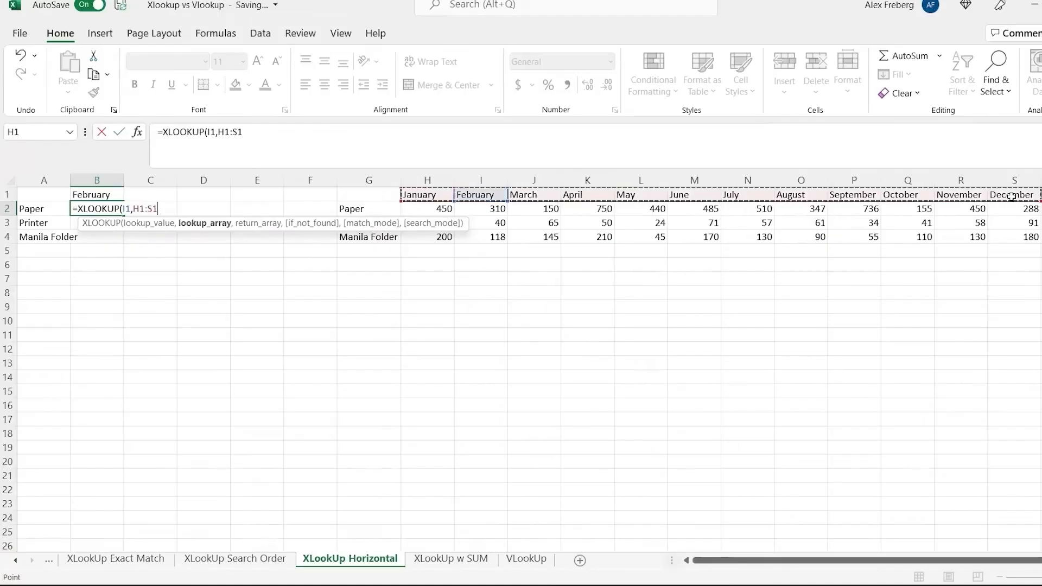
text(,)
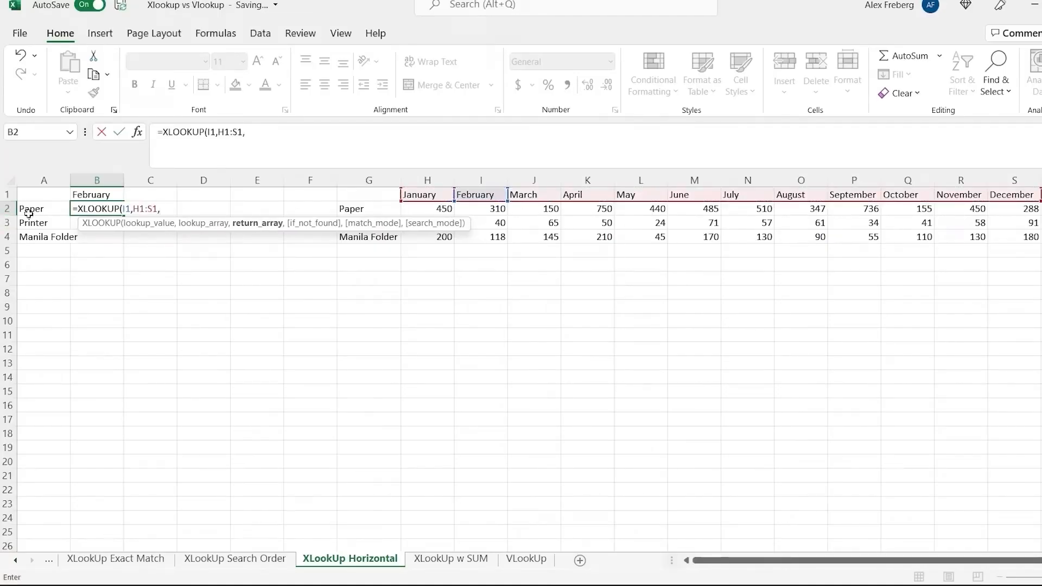
click(425, 210)
drag(636, 216, 1022, 210)
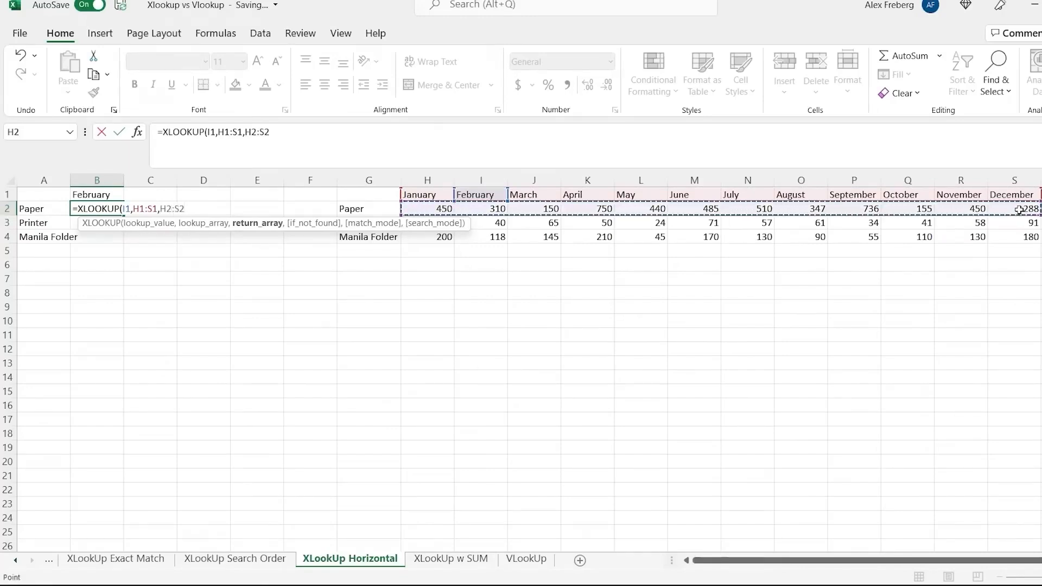
key(Return)
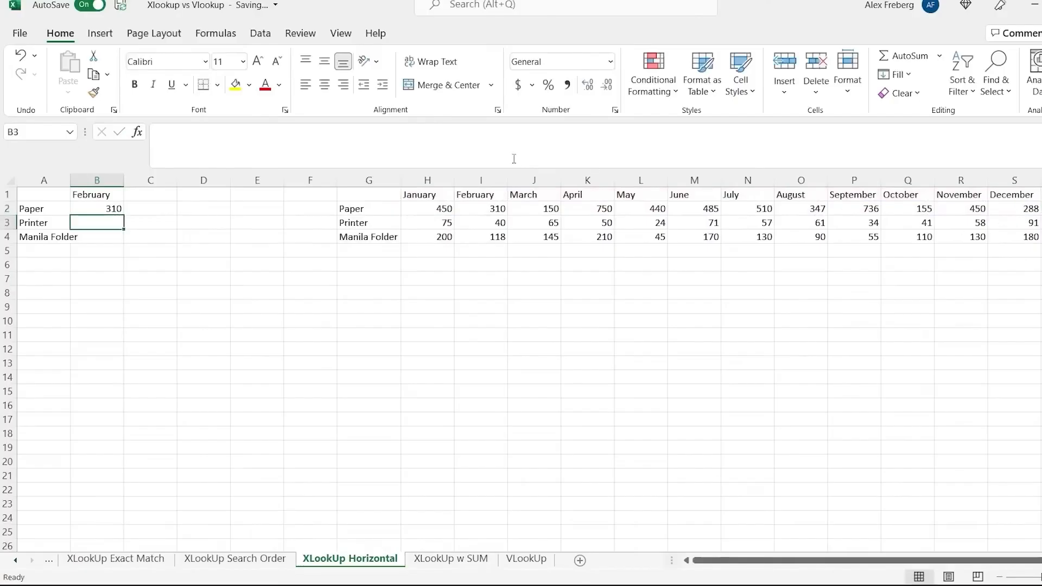
- Fill the B2 XLOOKUP down to B4 and check the results against the February column of the source table
click(483, 210)
click(98, 208)
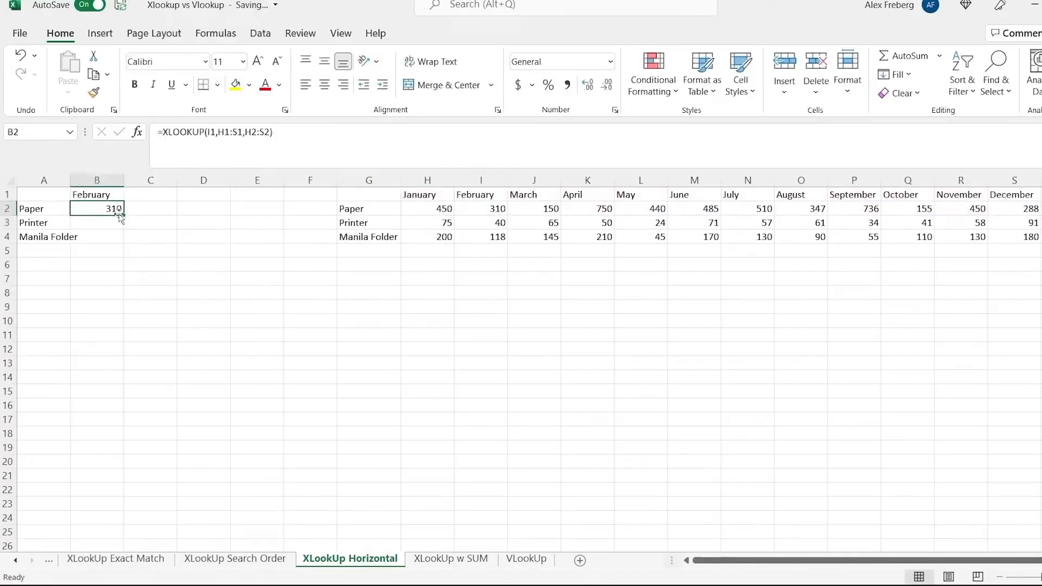
drag(123, 215, 121, 242)
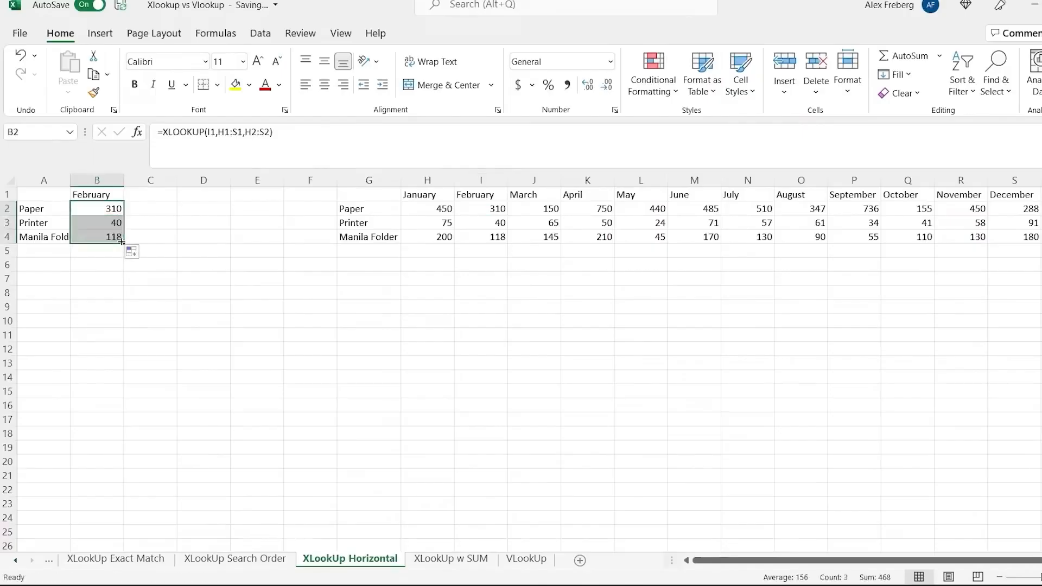
click(488, 209)
click(488, 222)
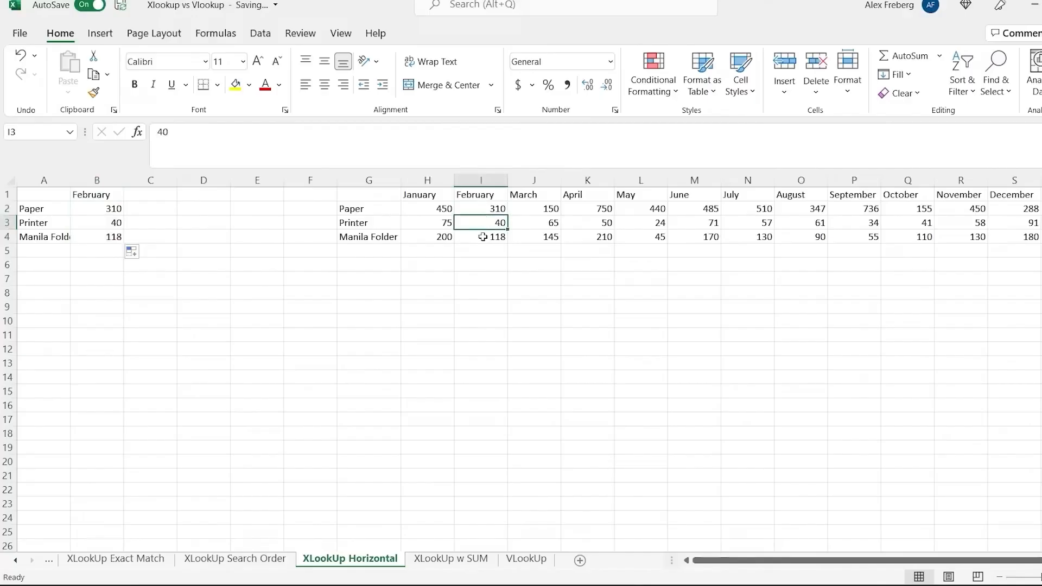
click(483, 237)
click(489, 196)
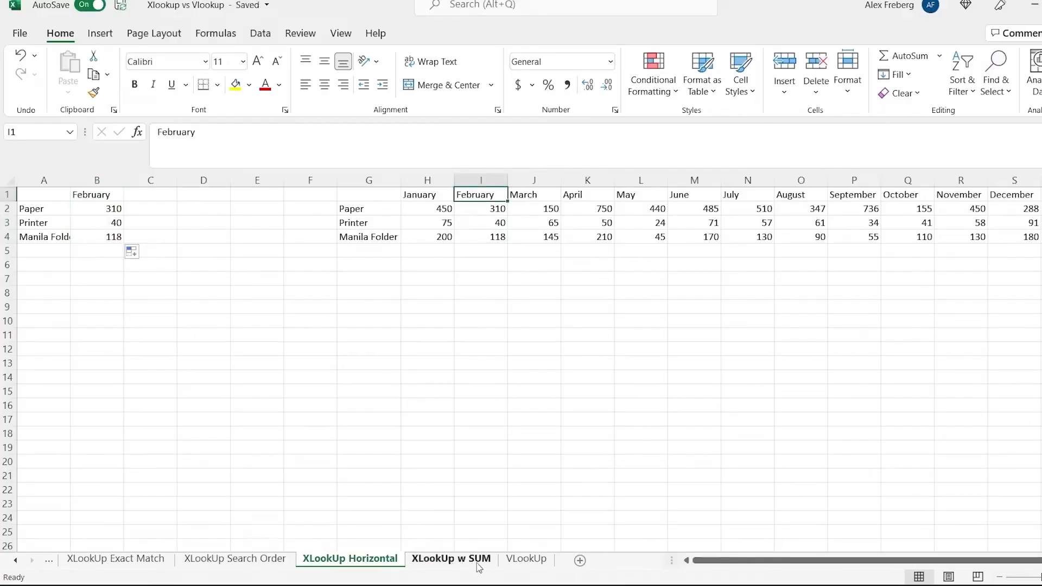
- Copy the full XLOOKUP formula text from B2 on the XLookUp Horizontal sheet
click(452, 559)
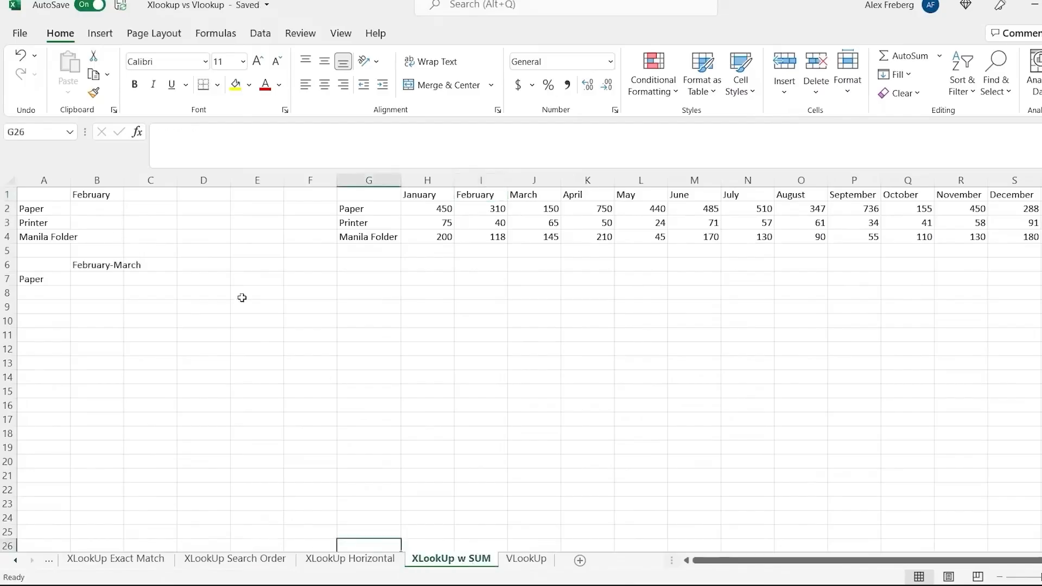
click(350, 559)
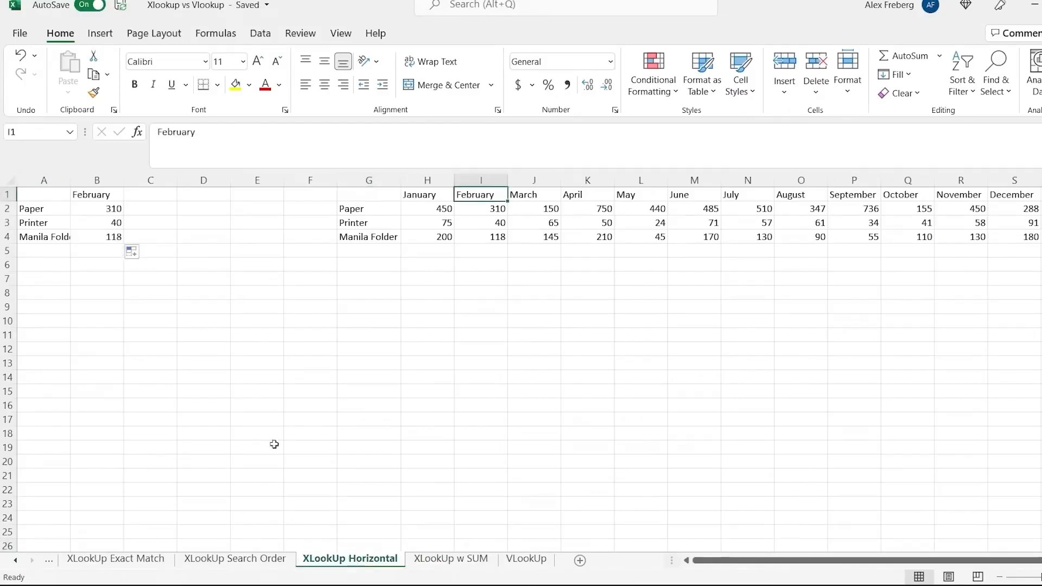
click(103, 213)
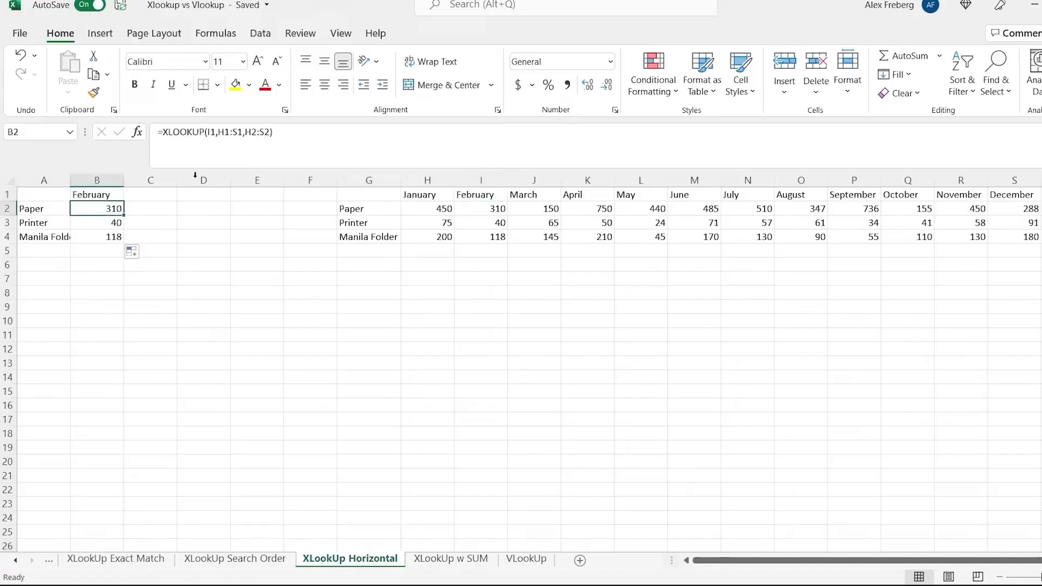
drag(261, 148, 154, 135)
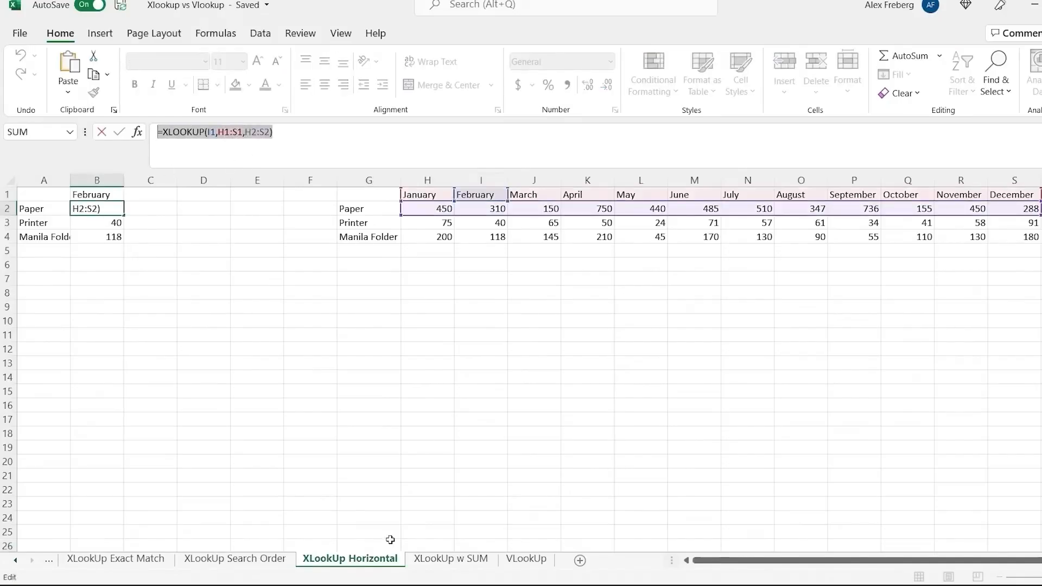
key(Escape)
- Paste the copied XLOOKUP formula into B2 of the XLookUp w SUM sheet and fill it down to B4
click(460, 567)
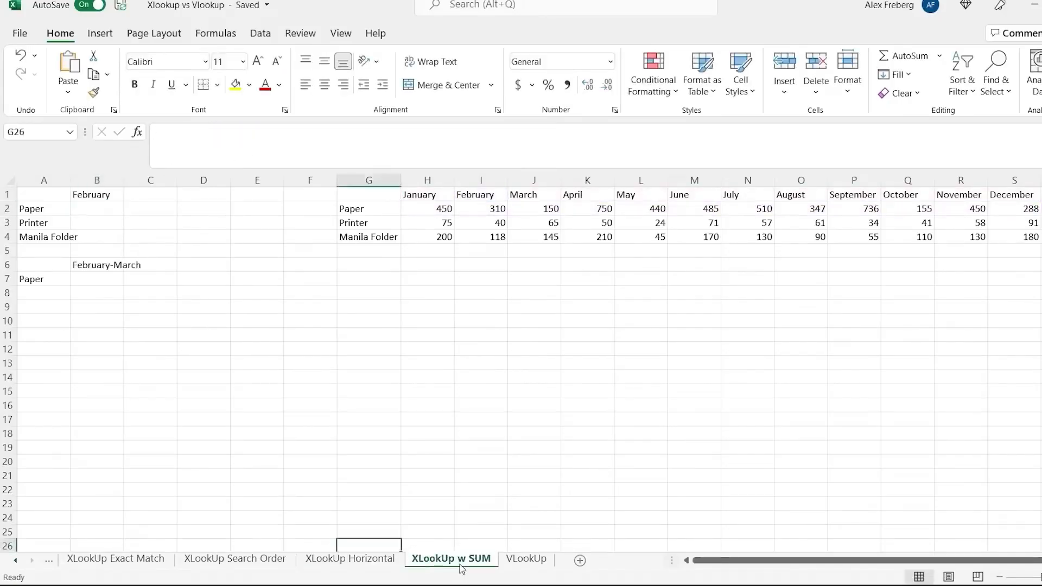
click(107, 211)
key(ctrl+v)
drag(124, 215, 124, 244)
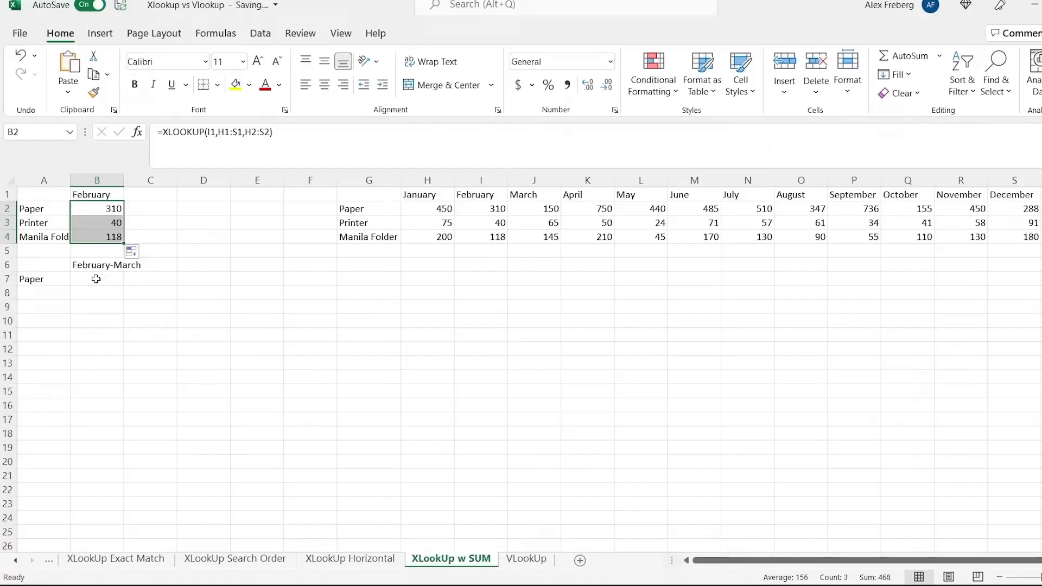
- Begin a SUM formula in B7 with a nested XLOOKUP that uses the February header in I1 as lookup value
click(96, 279)
text(=)
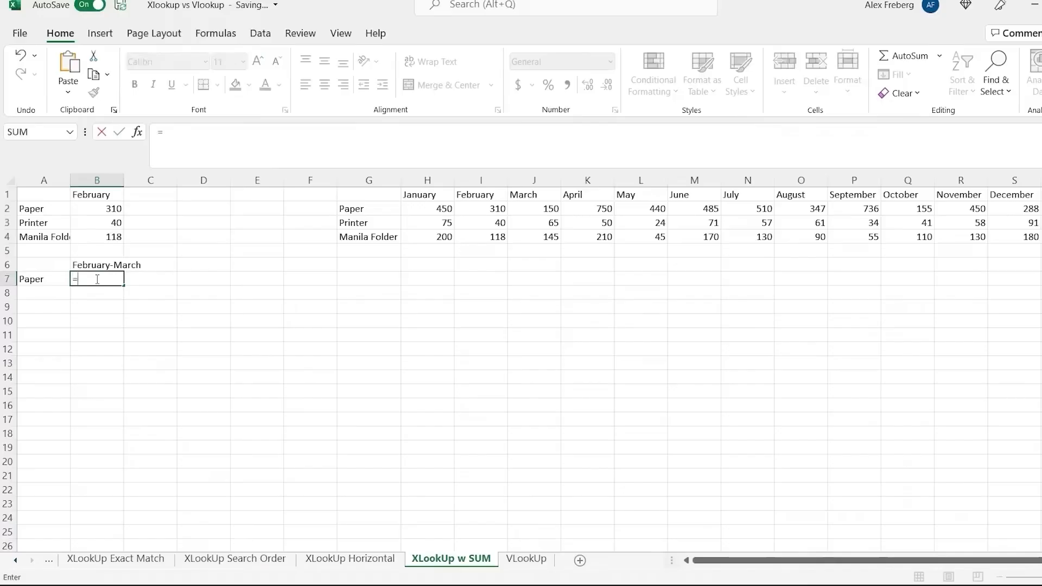
text(SUM)
text(()
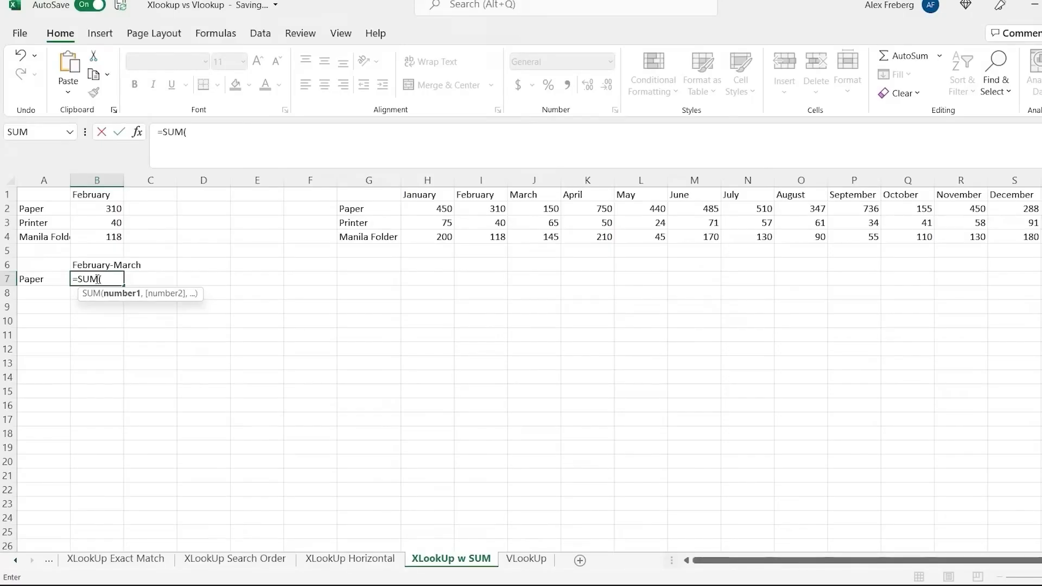
text(XLOOKUP()
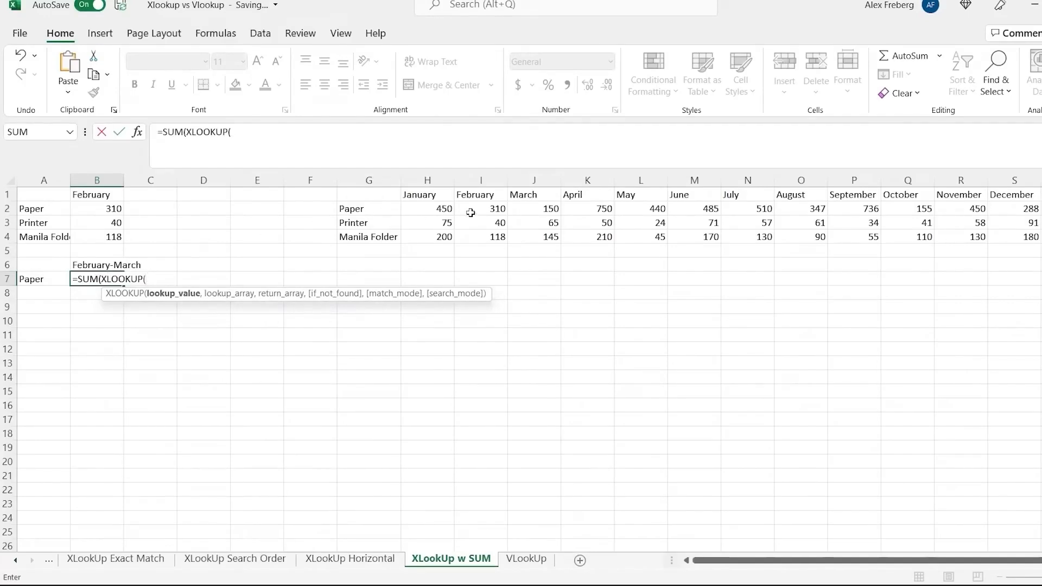
click(481, 195)
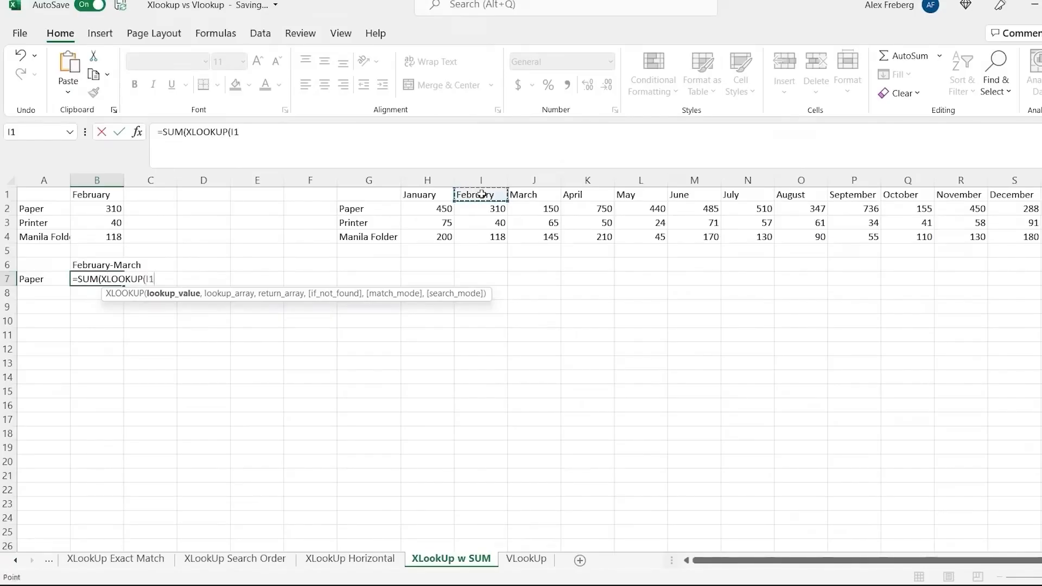
text(,)
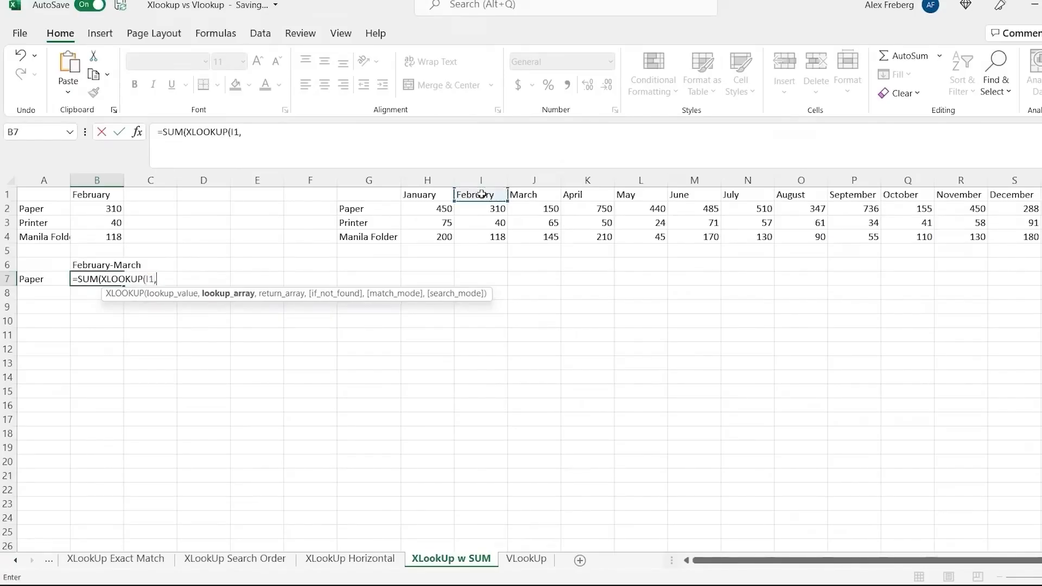
- Give the nested XLOOKUP in B7 lookup array H1:S1 and return array H2:S2, and close its parenthesis
click(424, 196)
shift+click(1013, 194)
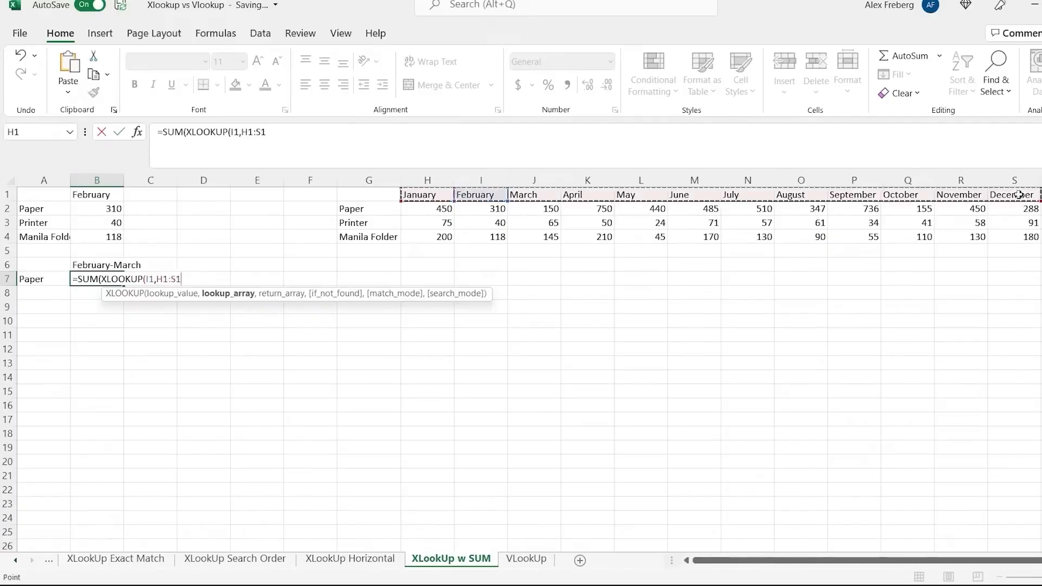
text(,)
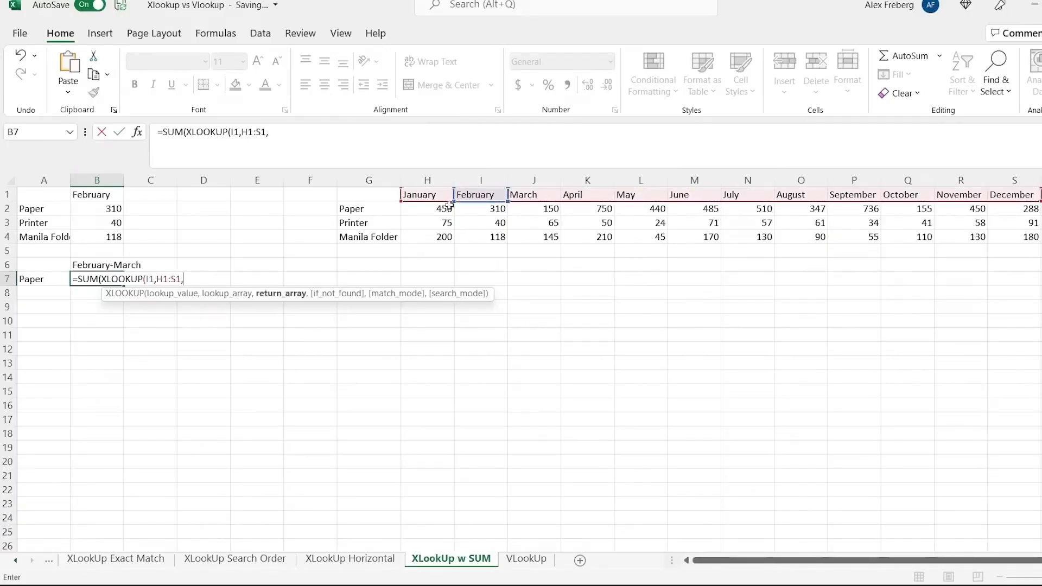
drag(434, 210, 1013, 206)
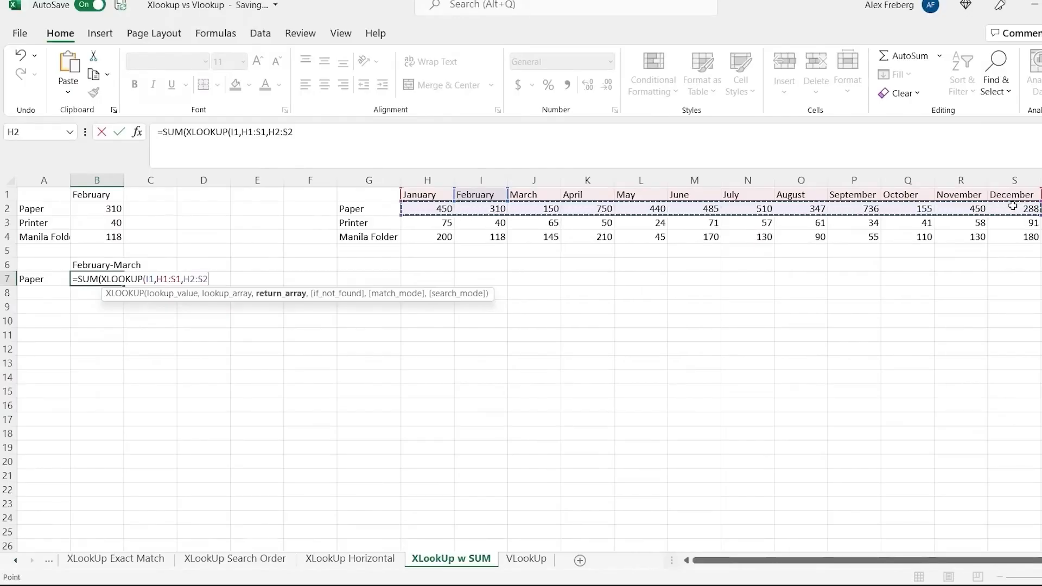
text())
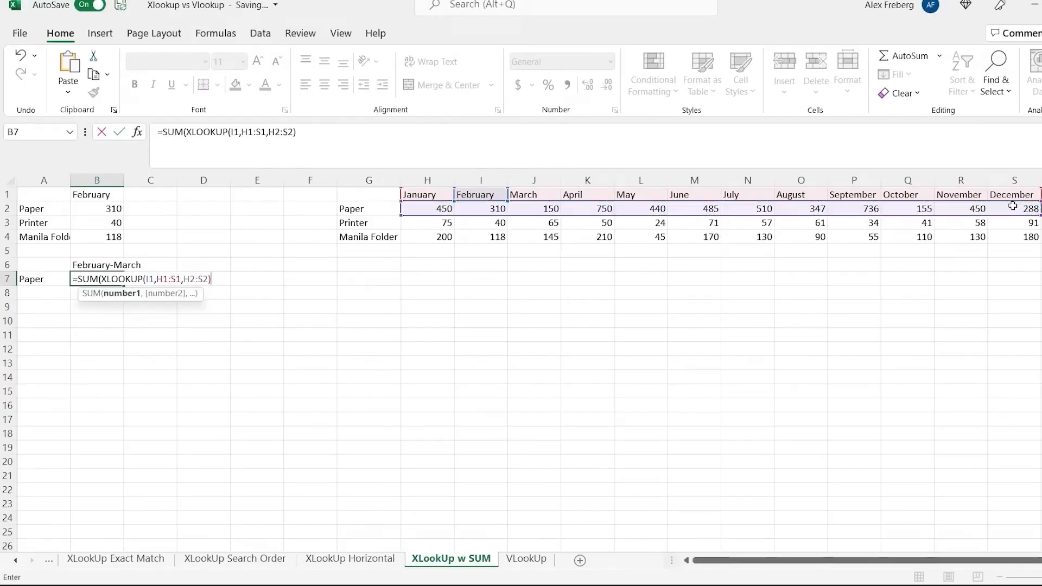
- Extend the SUM formula in B7 with a colon and a second XLOOKUP that uses the March header in J1 as lookup value
text(:xloo)
key(Tab)
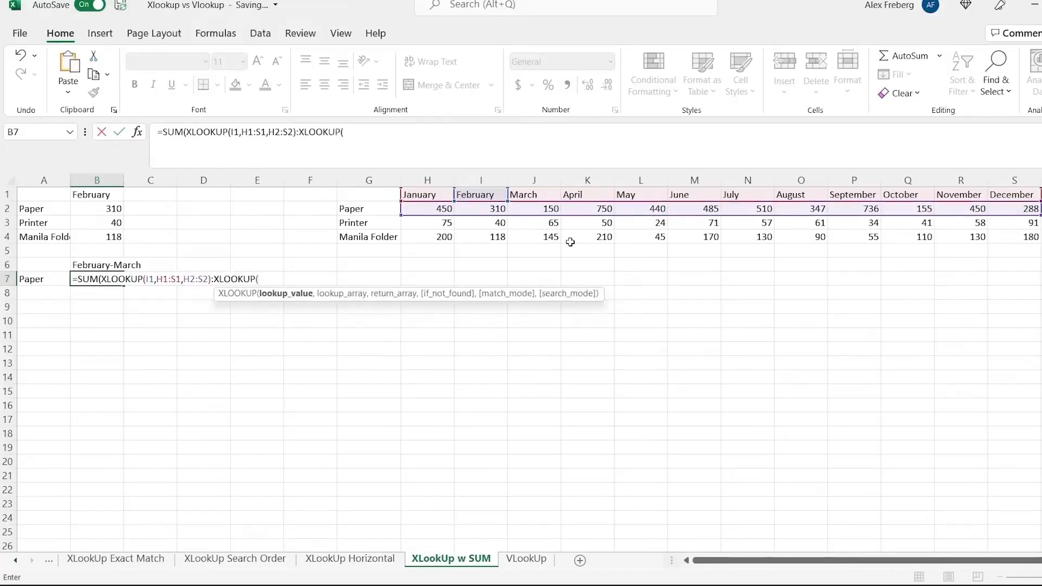
click(530, 195)
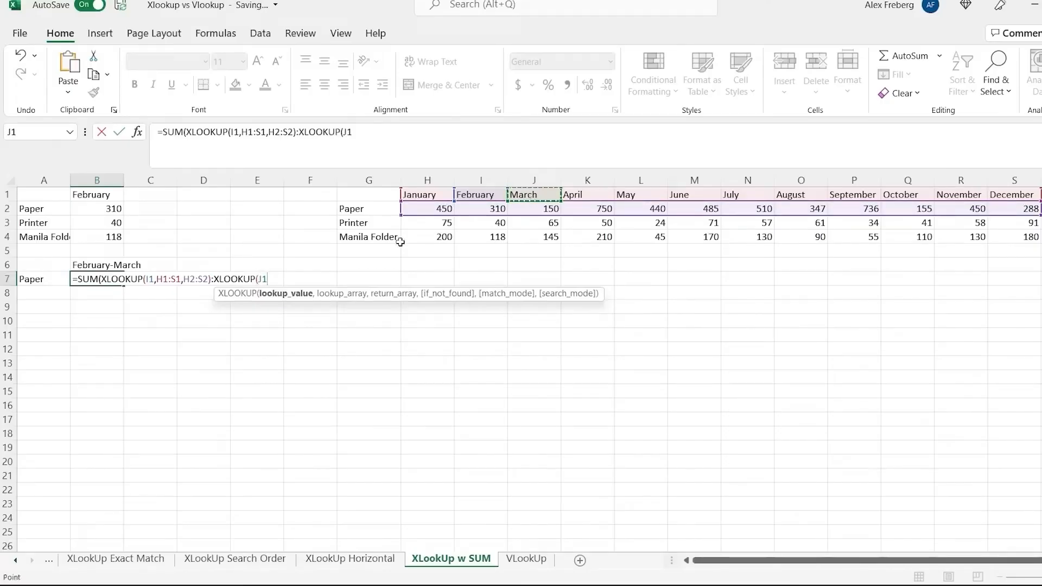
text(,)
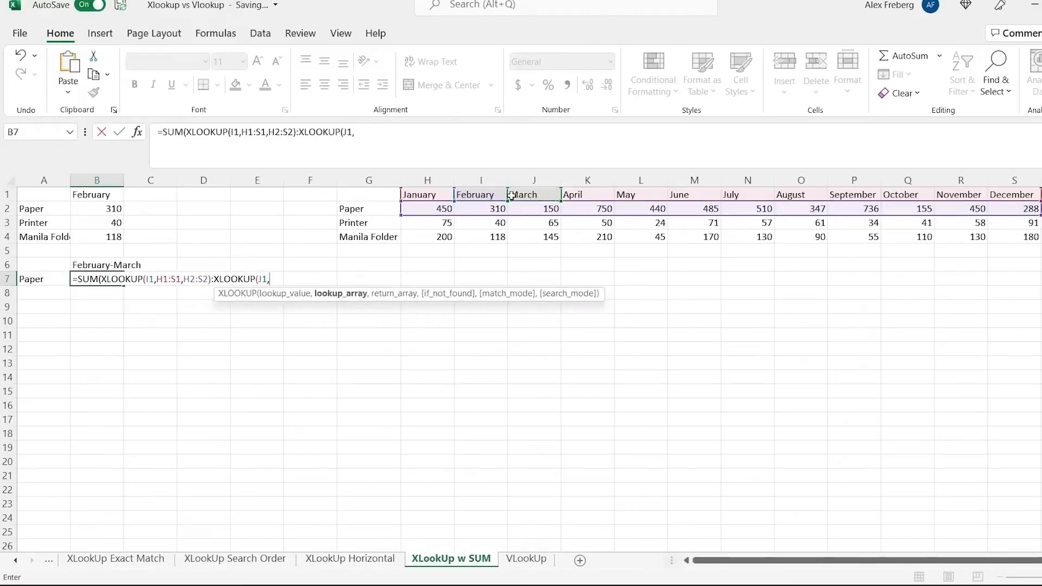
- Complete the second XLOOKUP in B7 with lookup array H1:S1 and return array H2:S2, and enter the finished SUM formula
click(432, 194)
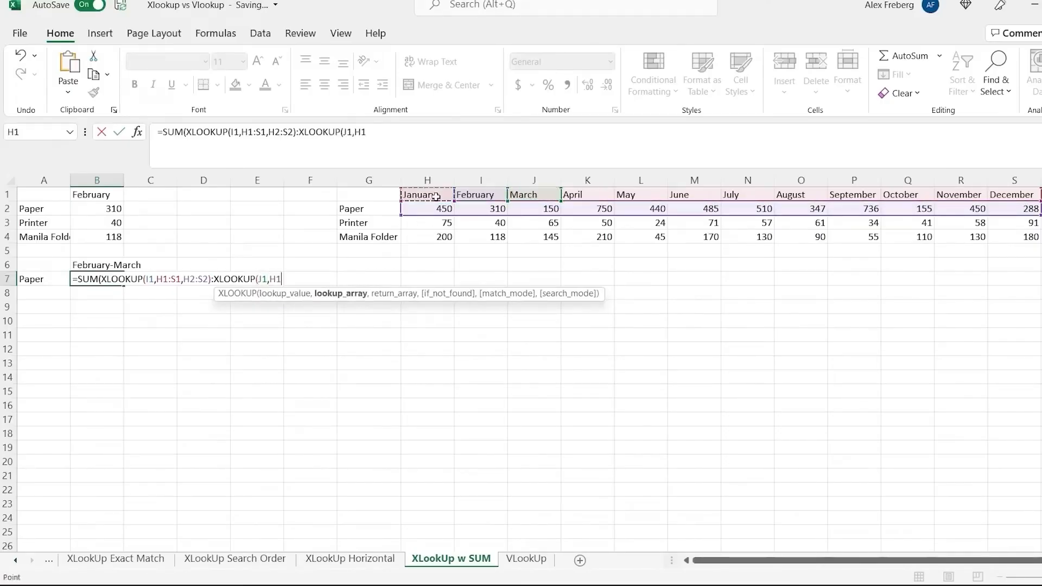
shift+click(1025, 193)
text(,)
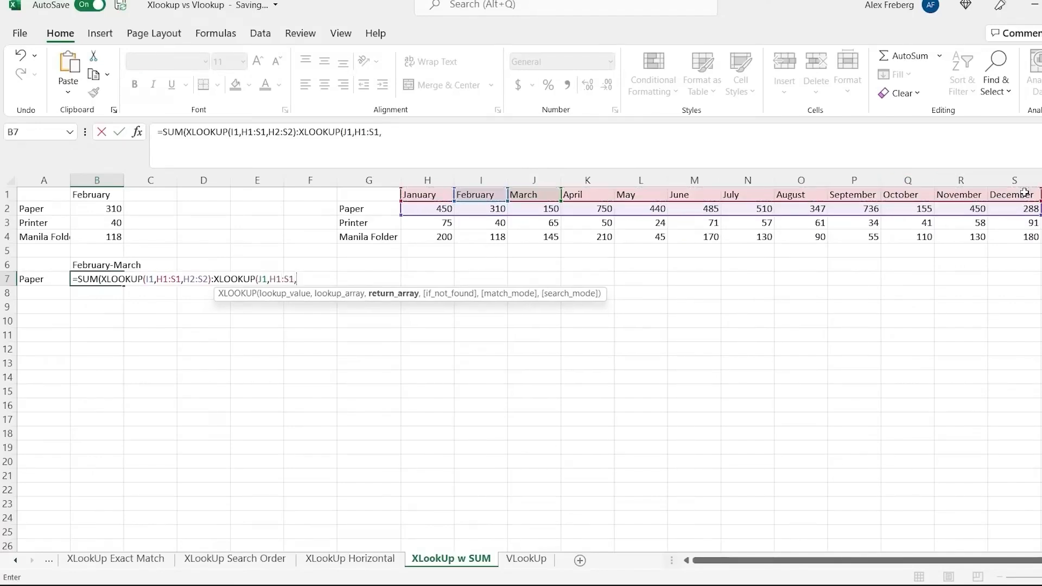
click(426, 208)
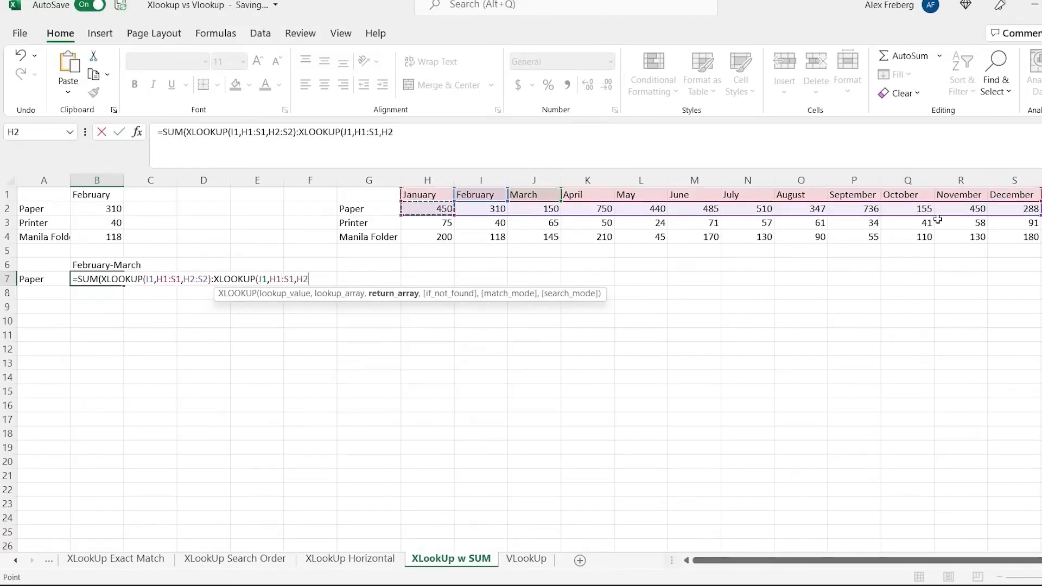
shift+click(1021, 208)
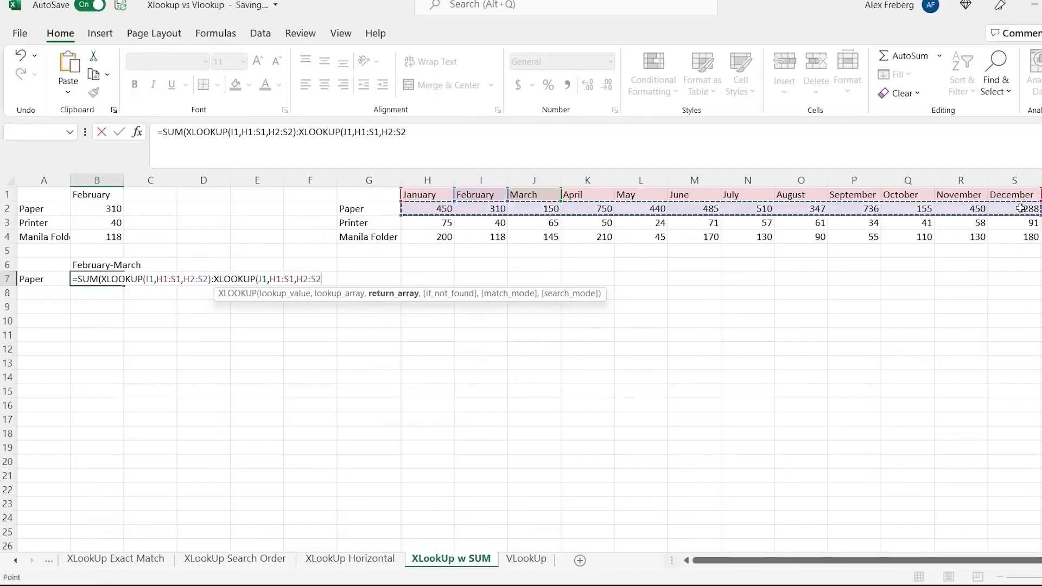
text())
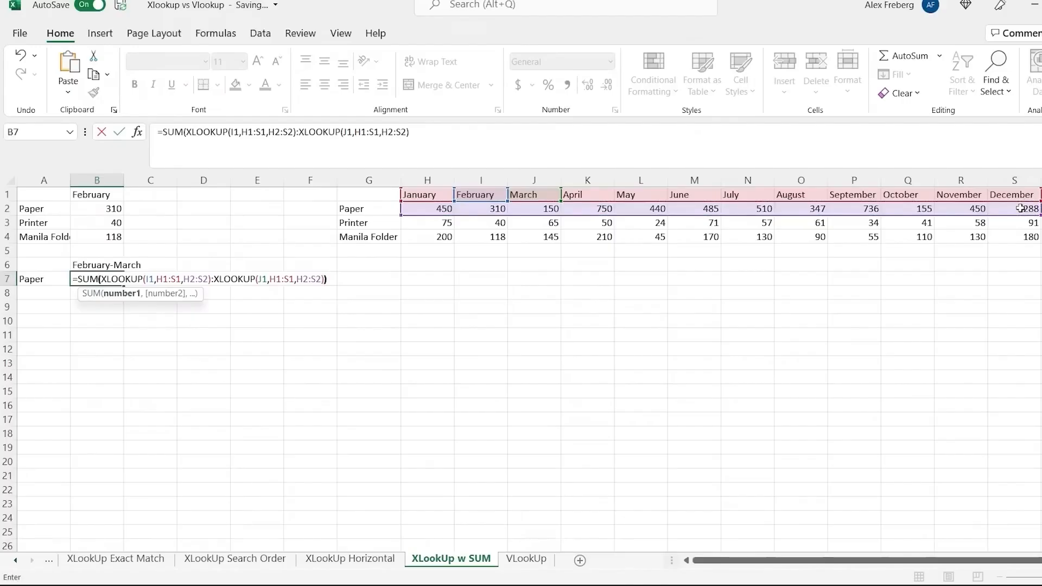
text())
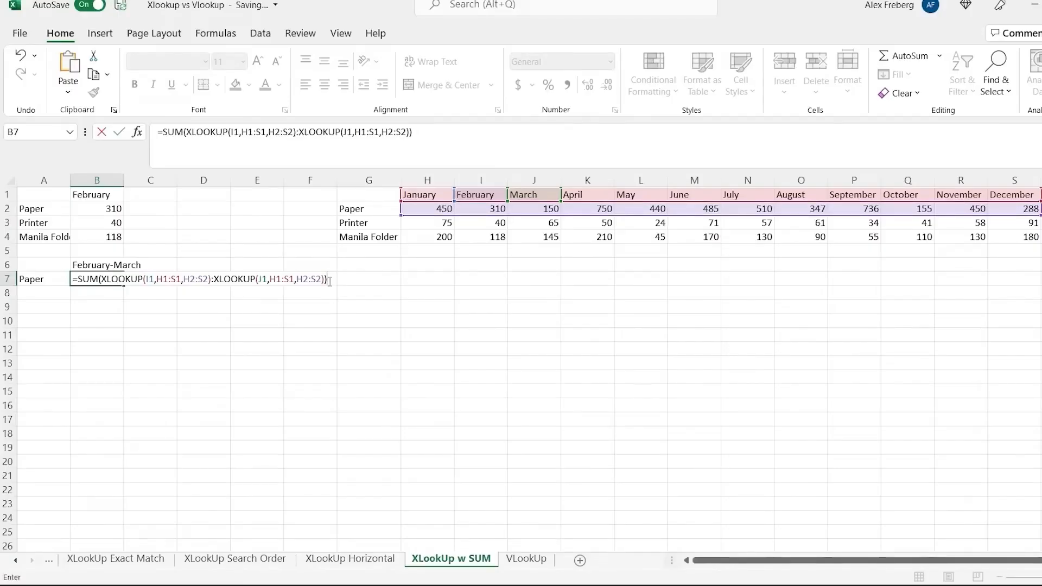
key(Return)
click(97, 277)
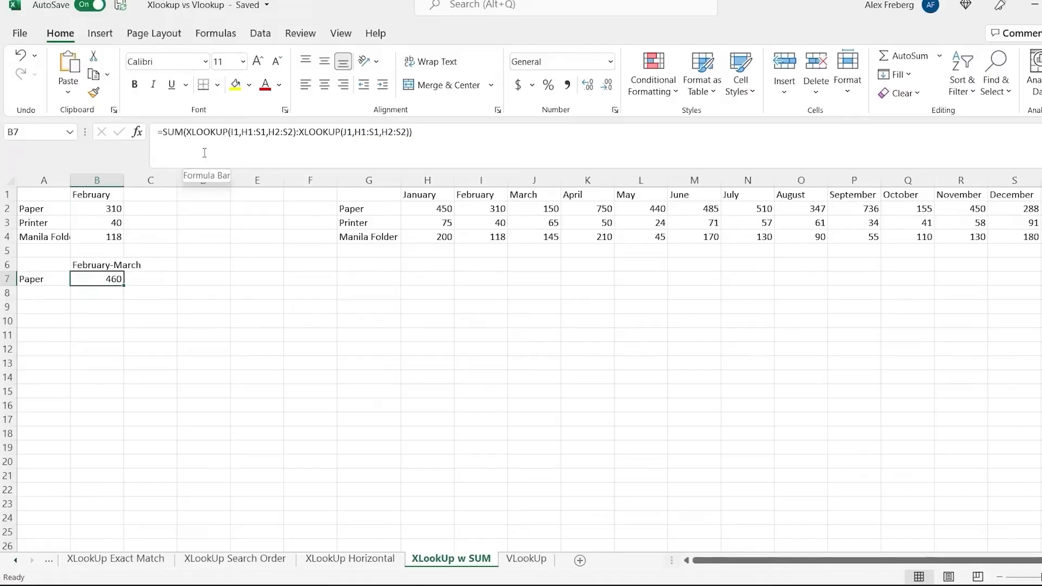
- On the VLookUp sheet, begin a VLOOKUP formula in B3 with A3 as the lookup value
click(530, 560)
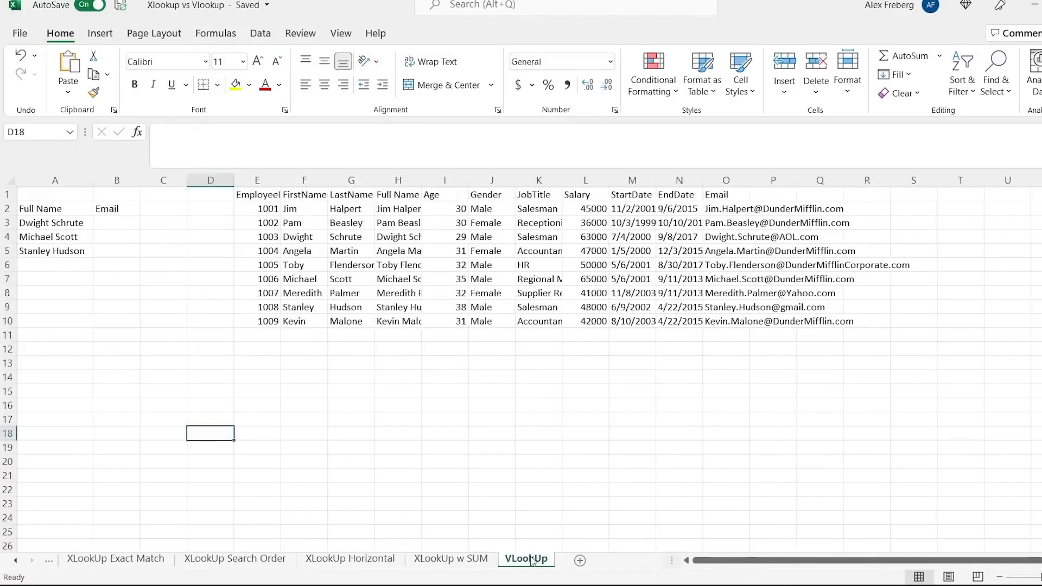
double_click(117, 222)
text(=)
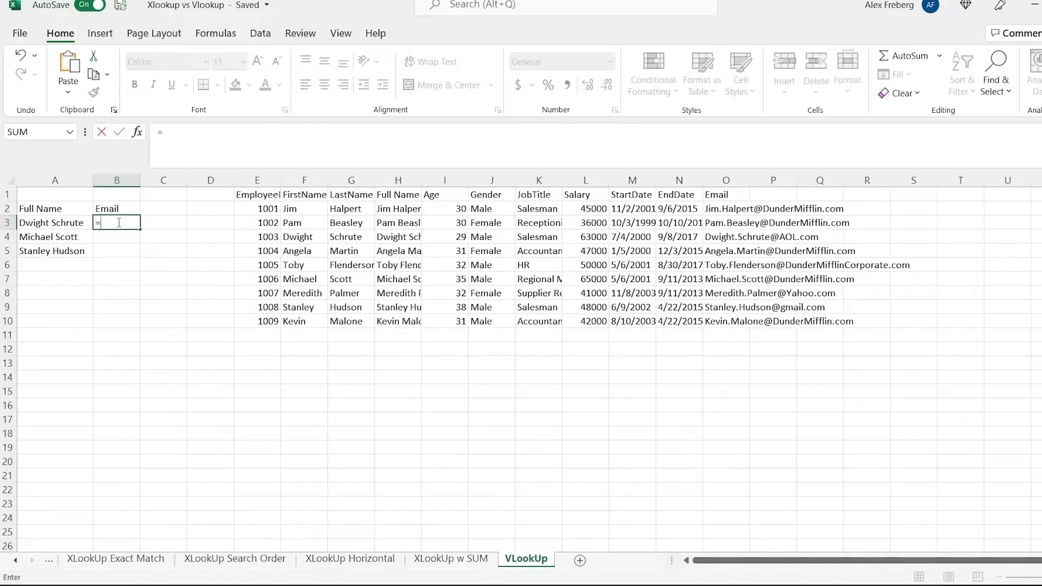
text(vlook)
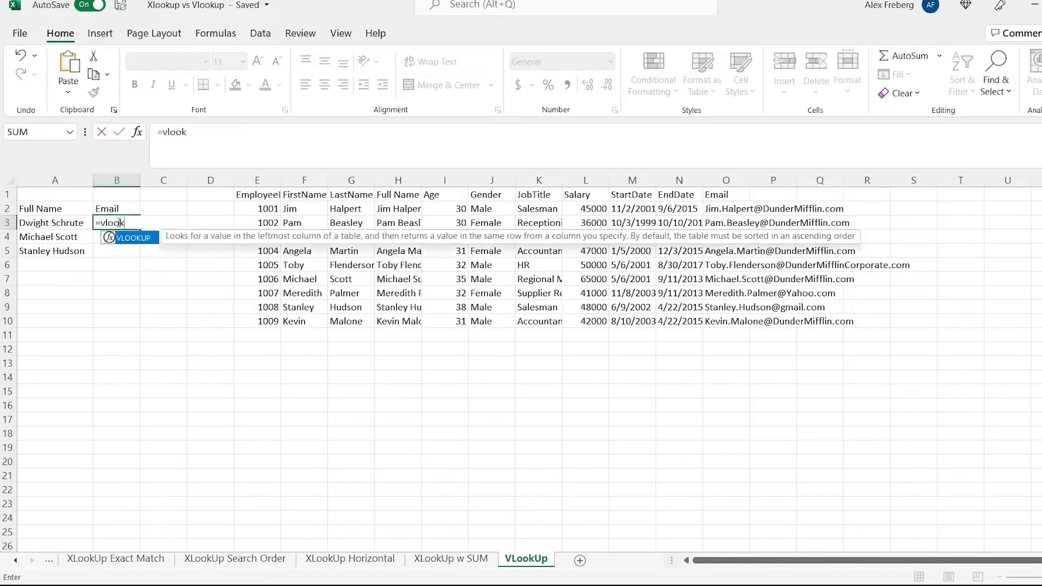
key(Tab)
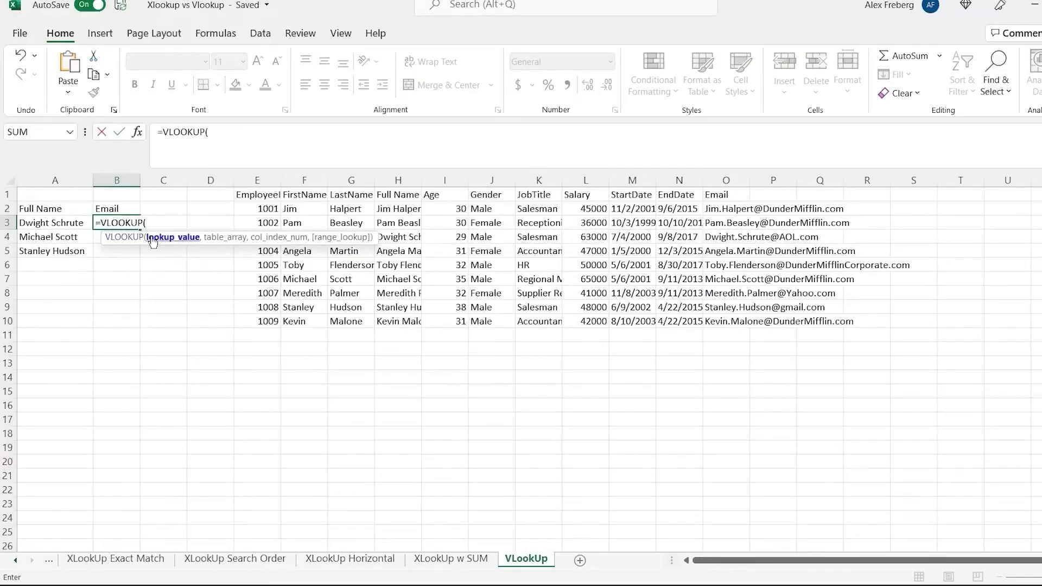
click(65, 222)
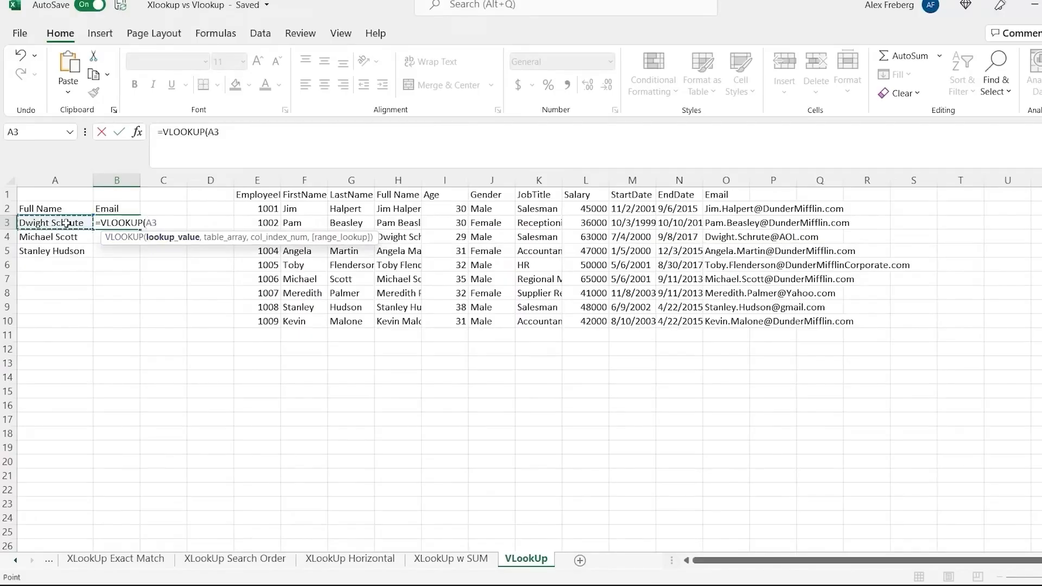
text(,)
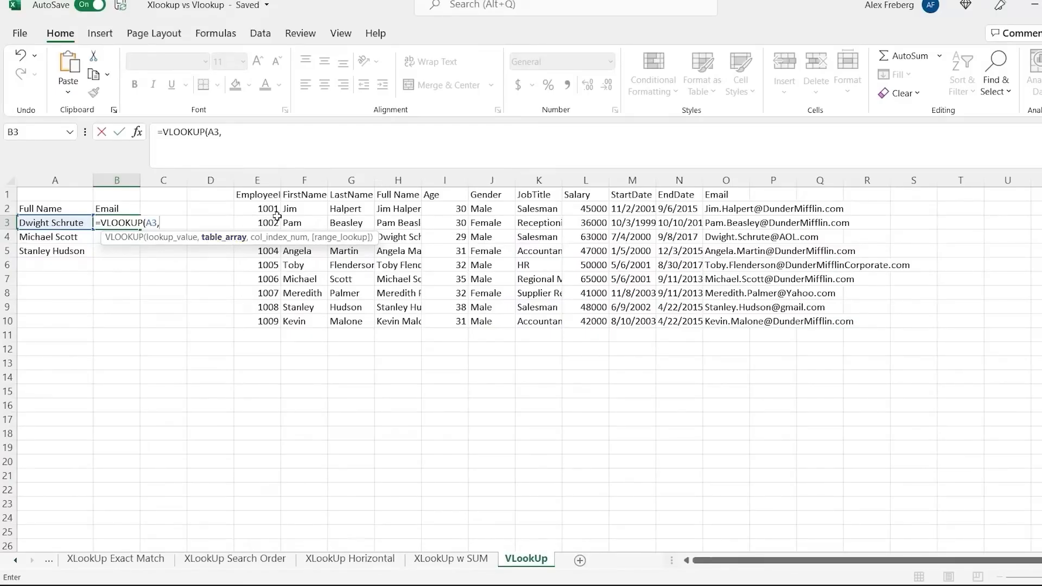
- Complete the VLOOKUP in B3 with table array H2:O10, column index 8 and False for an exact match
click(390, 212)
drag(390, 211, 745, 323)
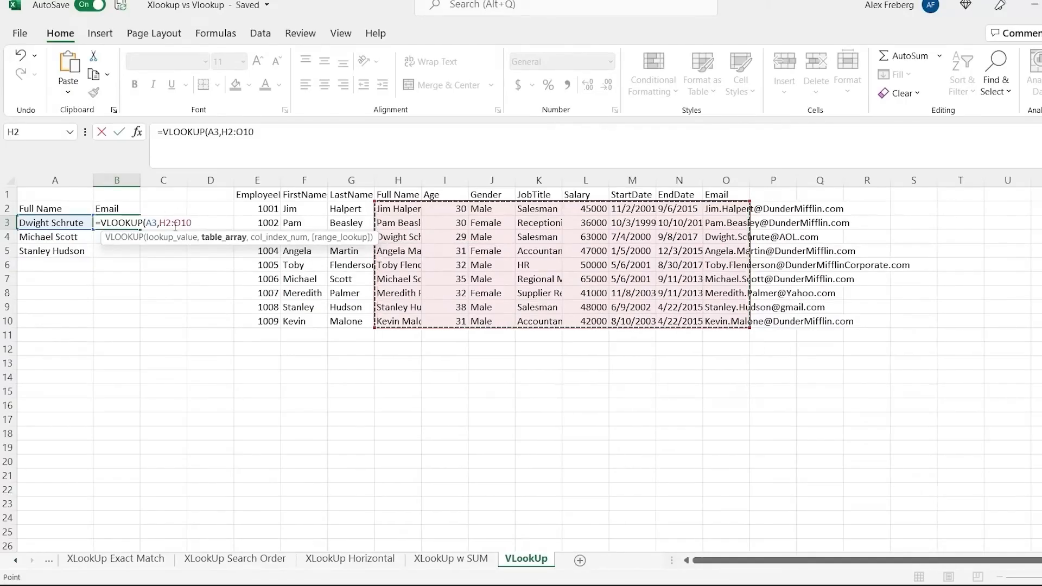
text(,)
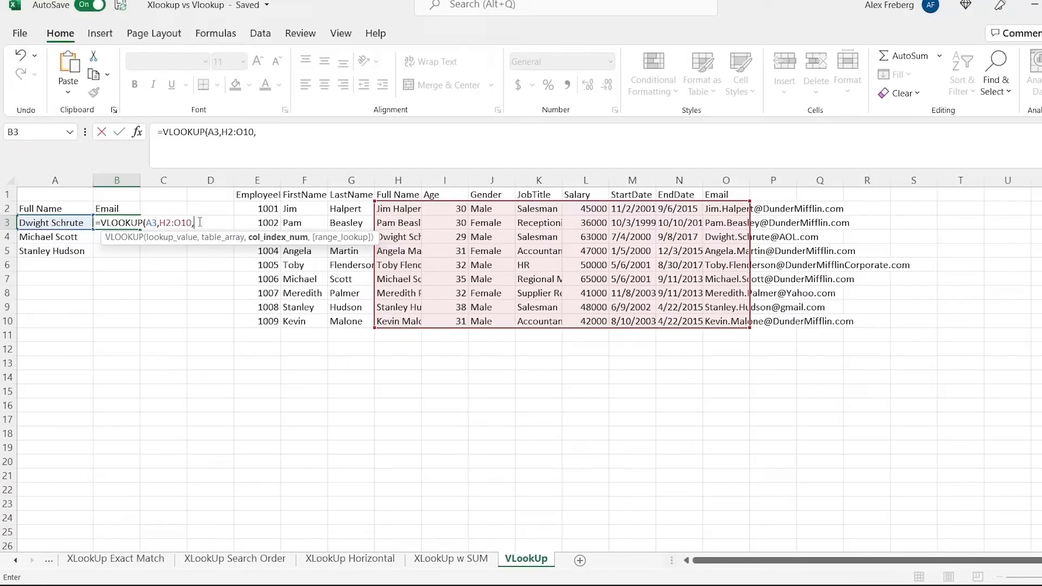
text(8,)
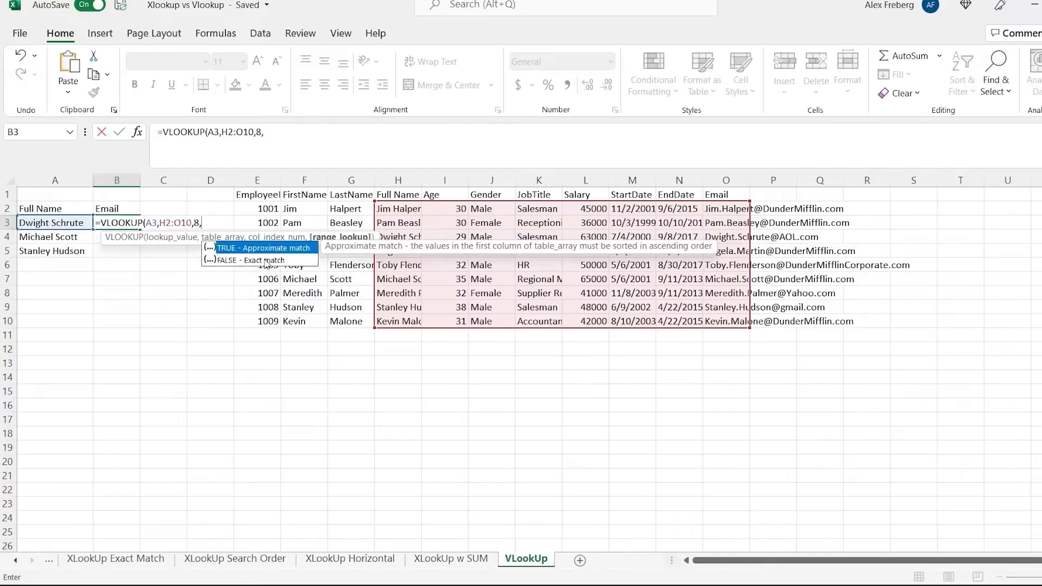
text(F)
text(ale)
text(se)
text())
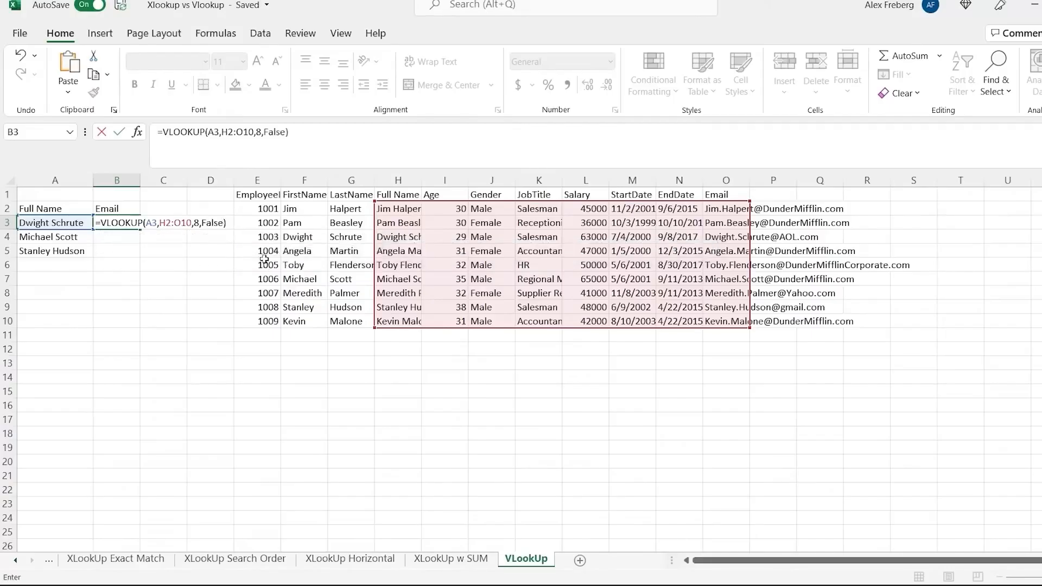
key(Return)
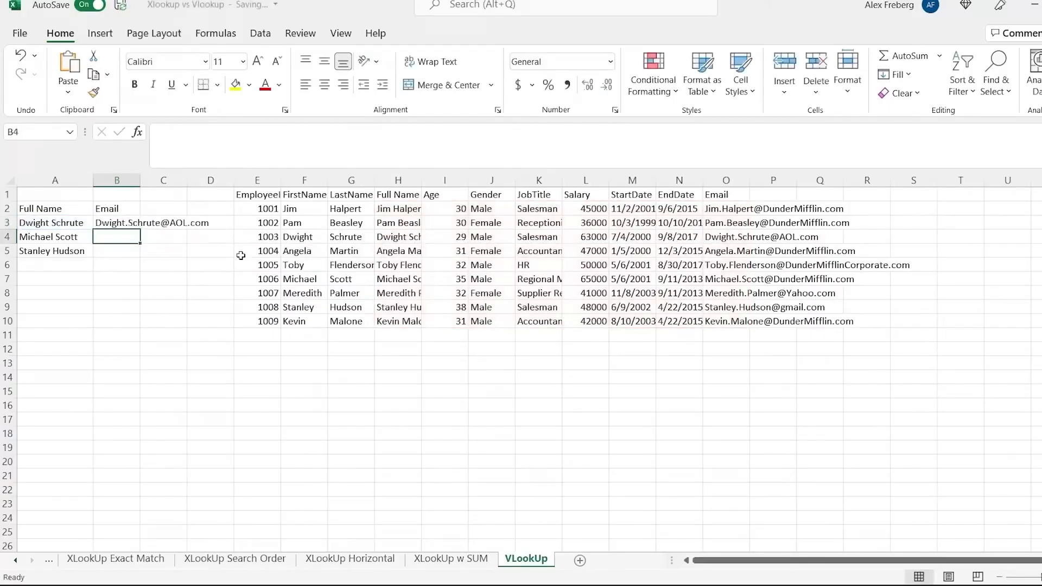
- Fill the VLOOKUP formula from B3 down to B5
click(125, 225)
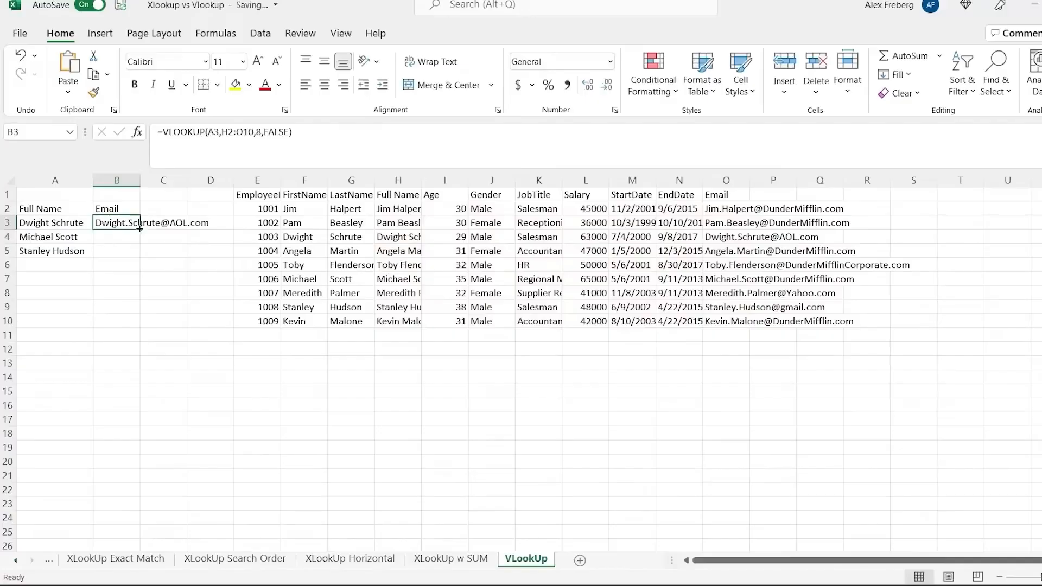
drag(140, 230, 139, 262)
click(117, 264)
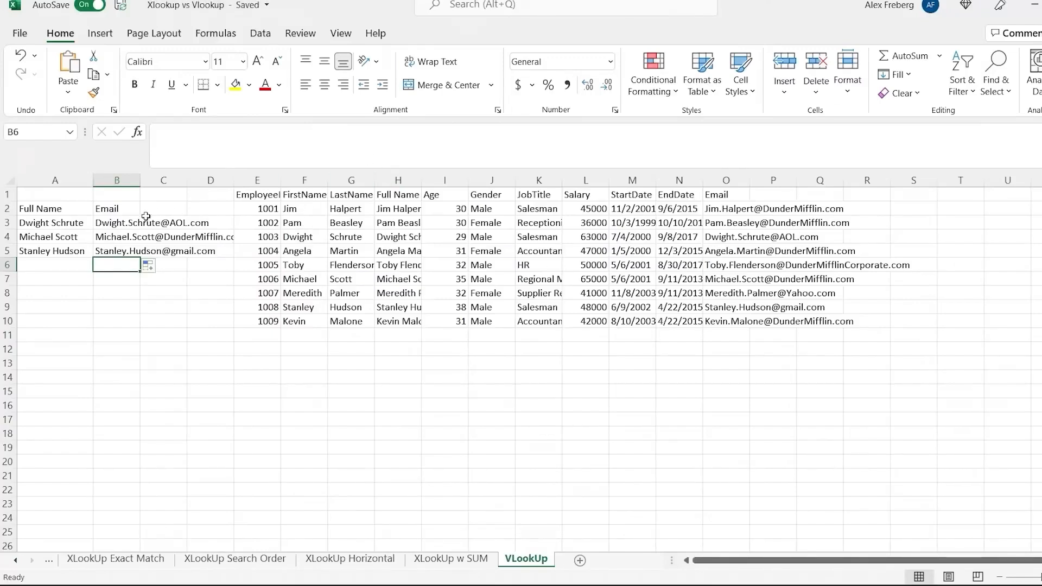
- Insert a blank column before the JobTitle column K on the VLookUp sheet
click(117, 224)
click(398, 180)
click(542, 180)
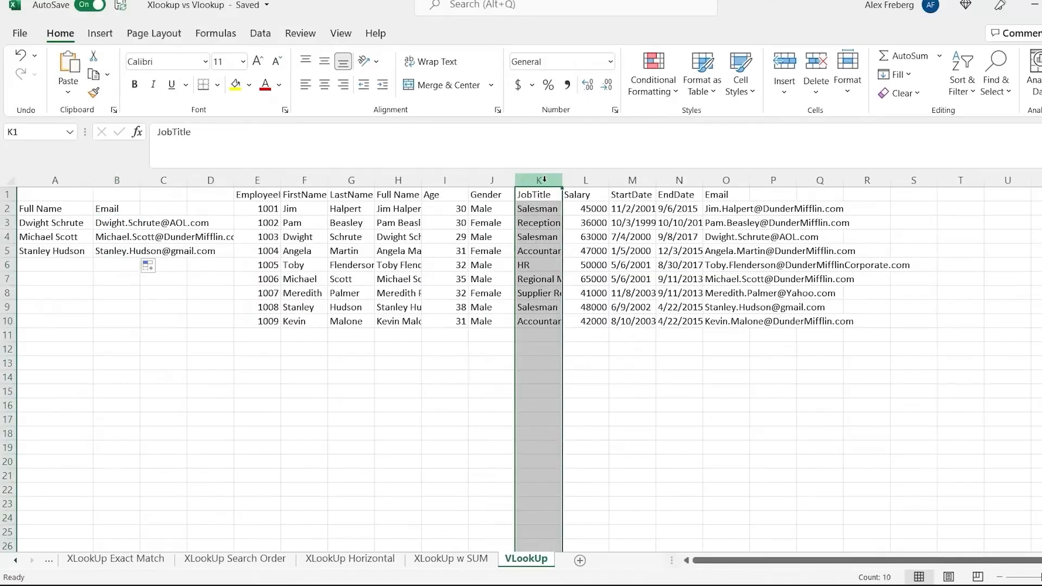
right_click(550, 180)
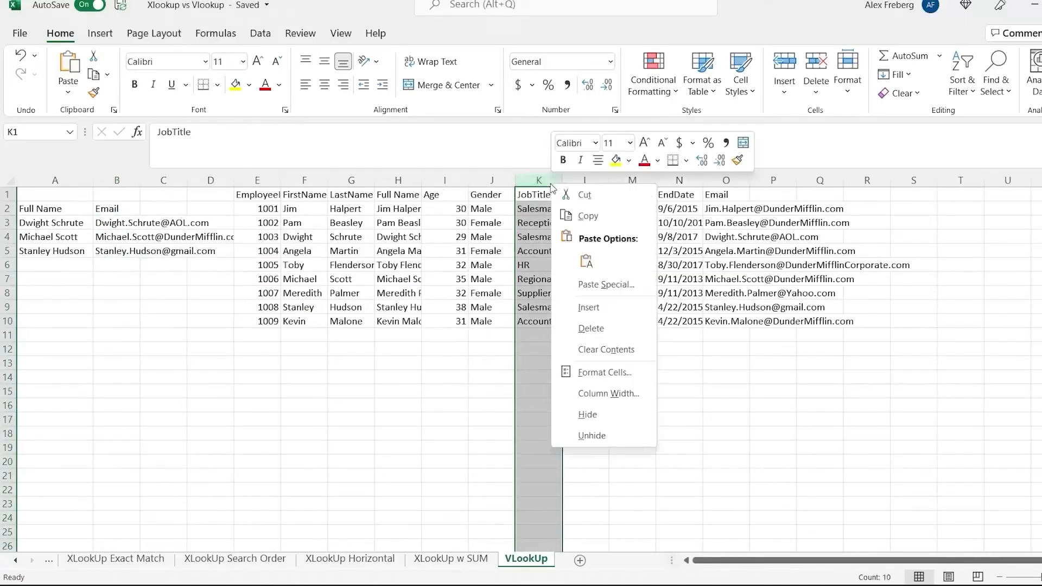
click(614, 307)
- Check the lookup results in B3:B5 and enter the header Address in K1 of the inserted column
click(540, 194)
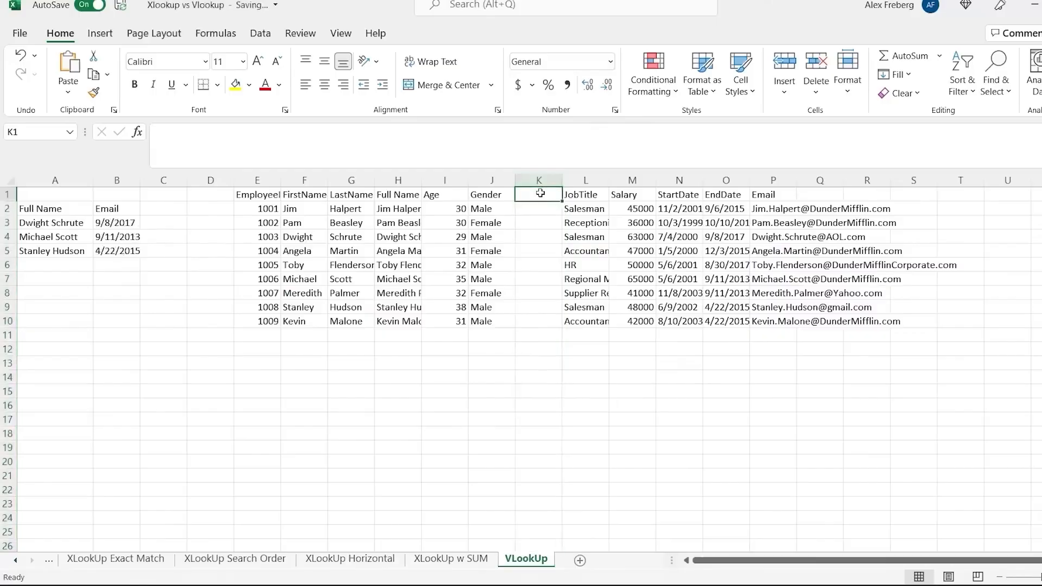
drag(111, 223, 111, 250)
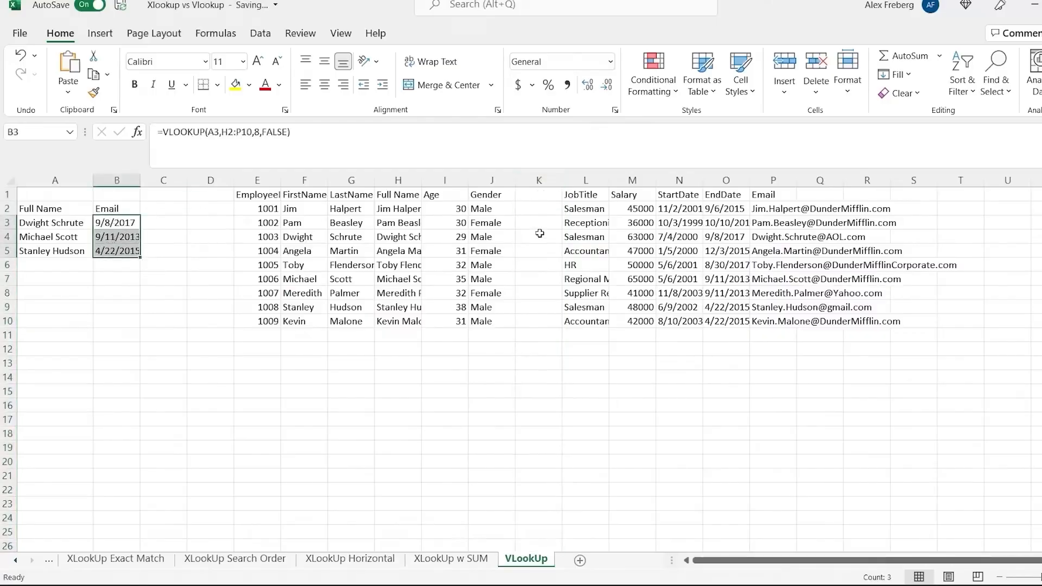
click(536, 195)
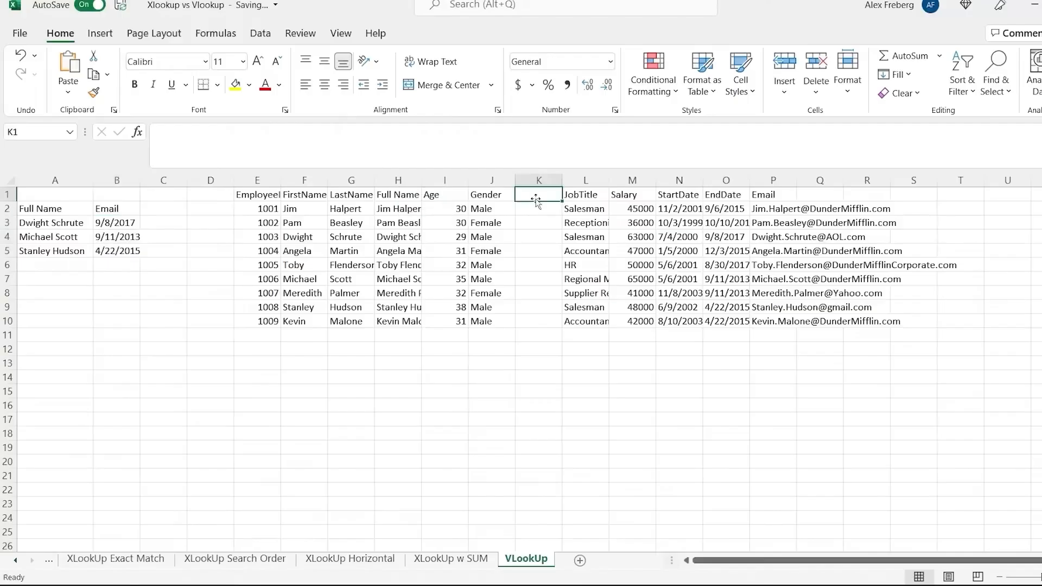
text(Address)
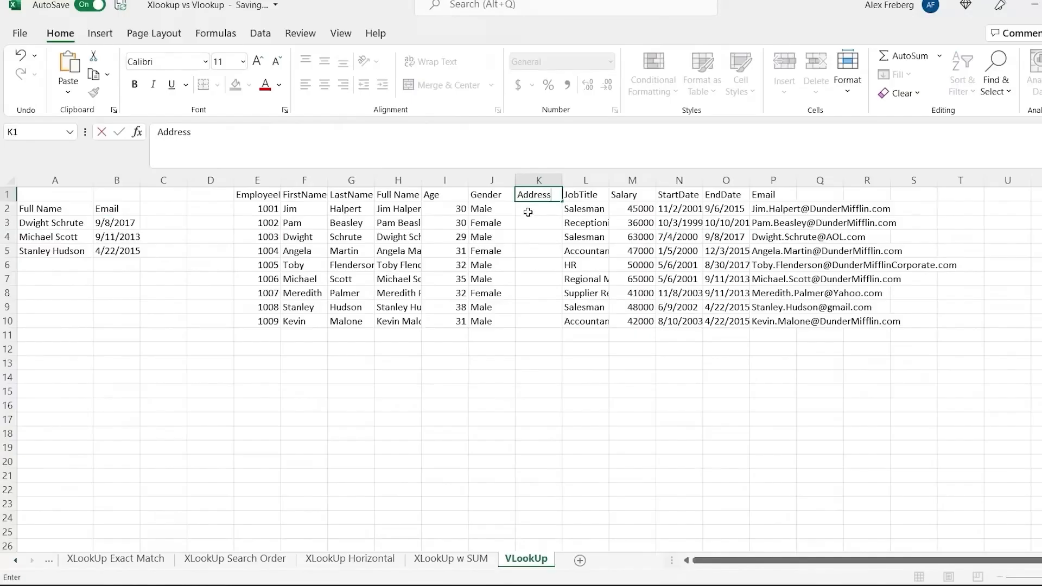
drag(535, 211, 551, 318)
drag(722, 212, 727, 320)
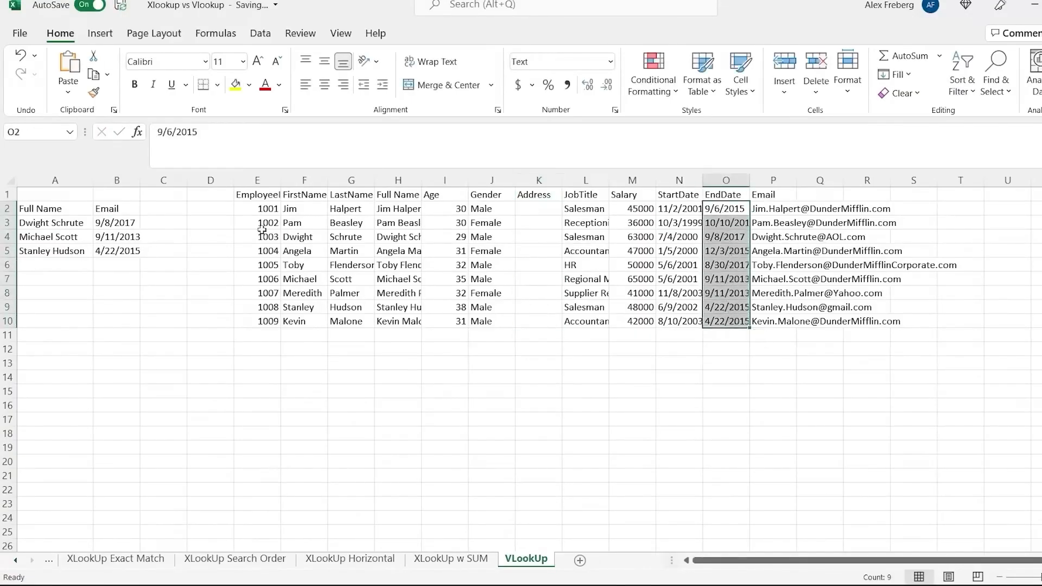
- Set the column index of the VLOOKUP formula in B3 to 9
double_click(108, 225)
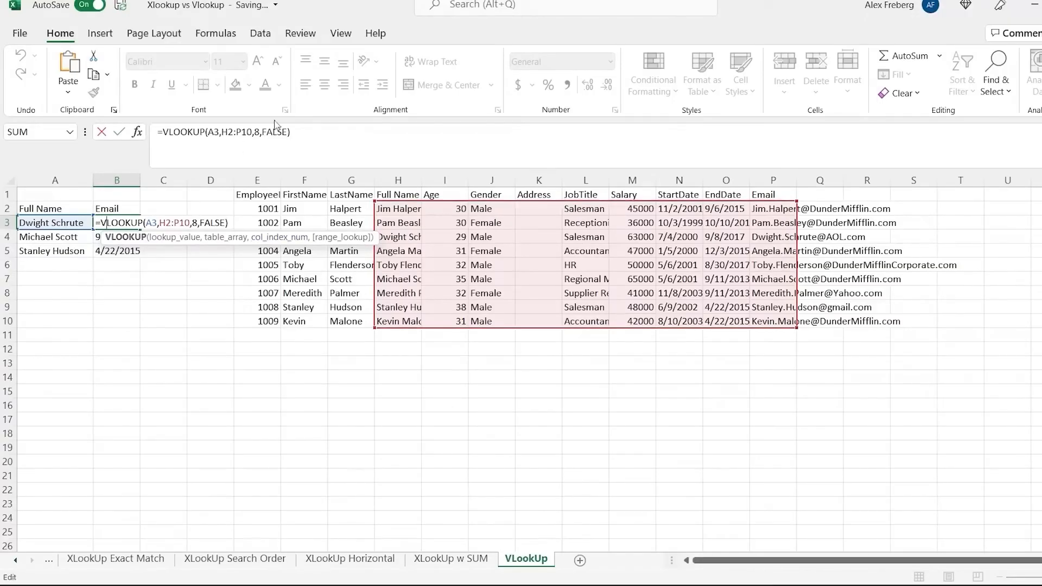
click(261, 132)
key(BackSpace)
text(9)
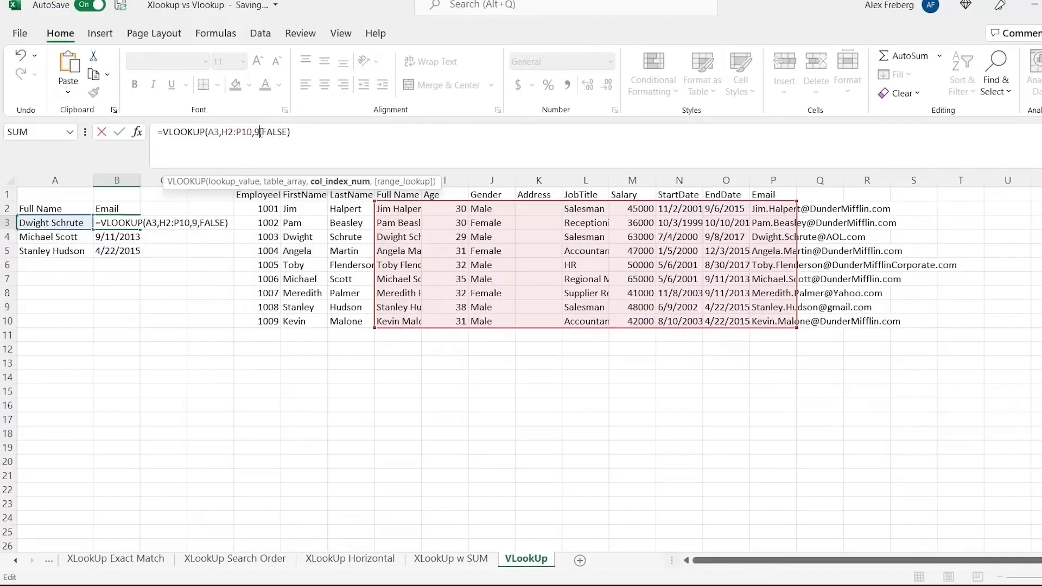
key(Return)
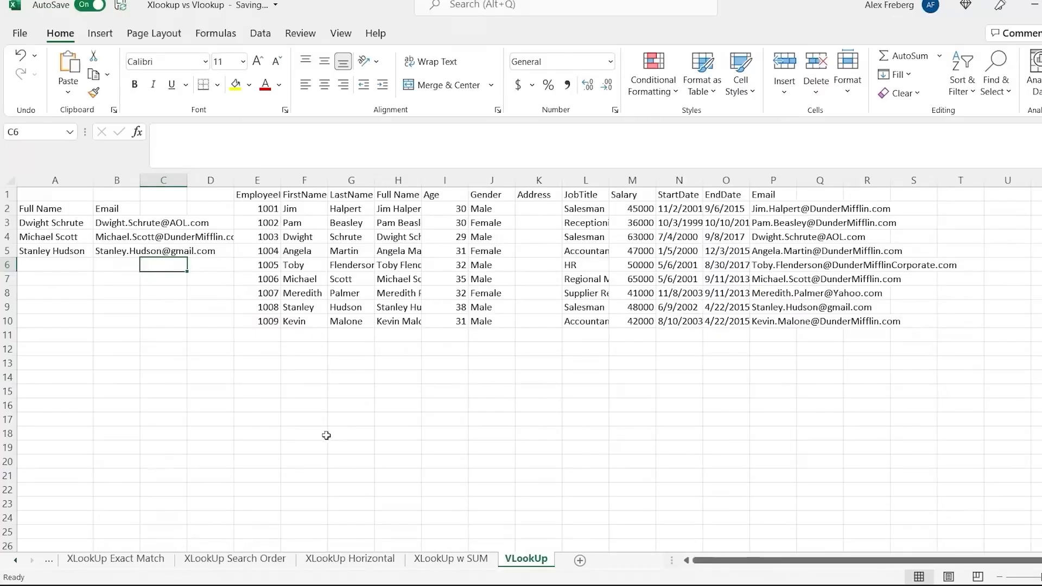
- Return to the first XLookUp sheet and open the XLOOKUP formula in B3 to examine its lookup and return ranges
click(16, 563)
click(16, 562)
click(100, 563)
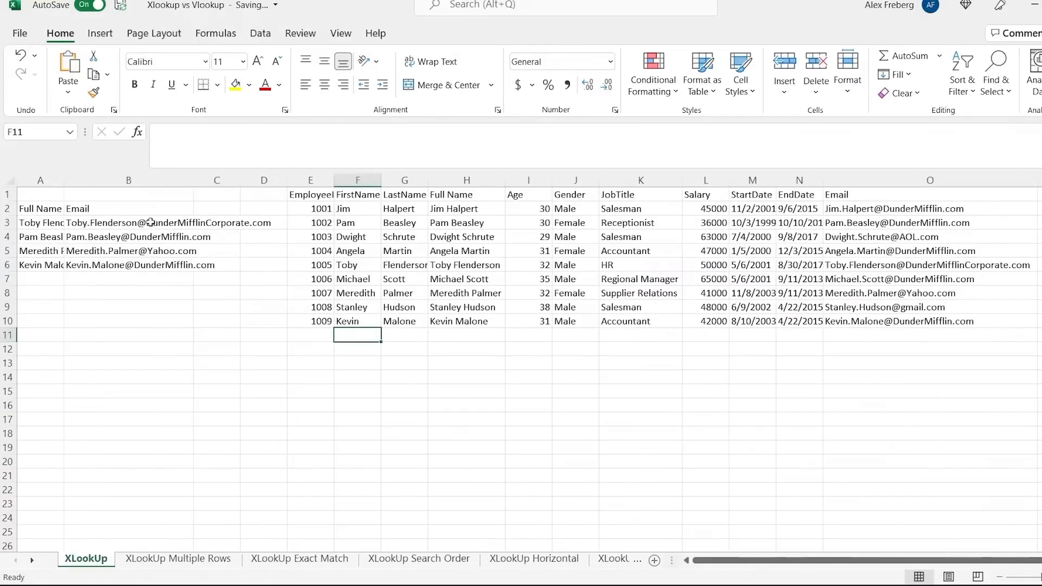
click(149, 223)
click(274, 132)
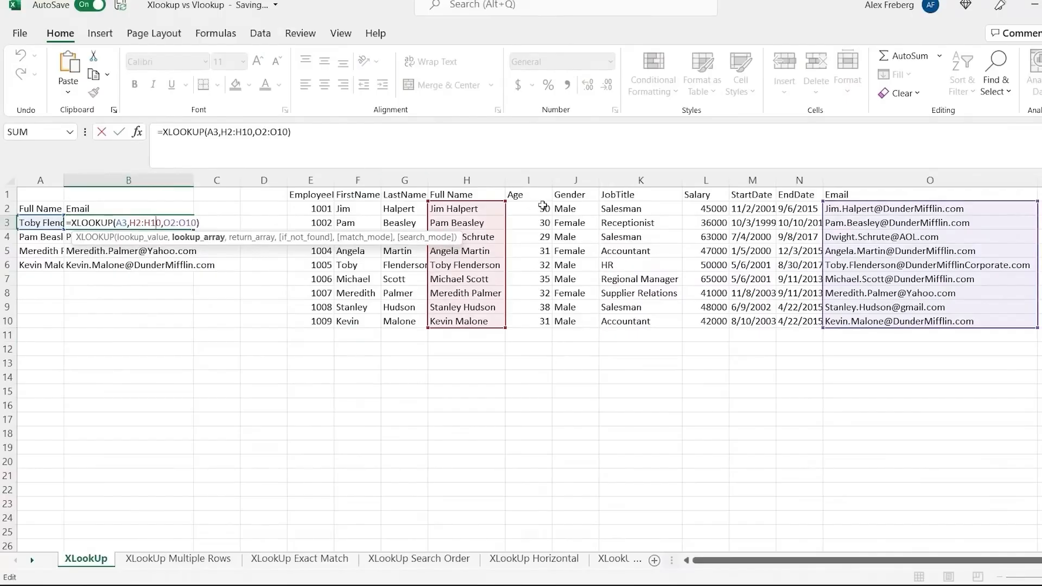
- Insert a blank column before the Gender column J on the XLookUp sheet and enter the header Address in J1
click(577, 181)
right_click(587, 186)
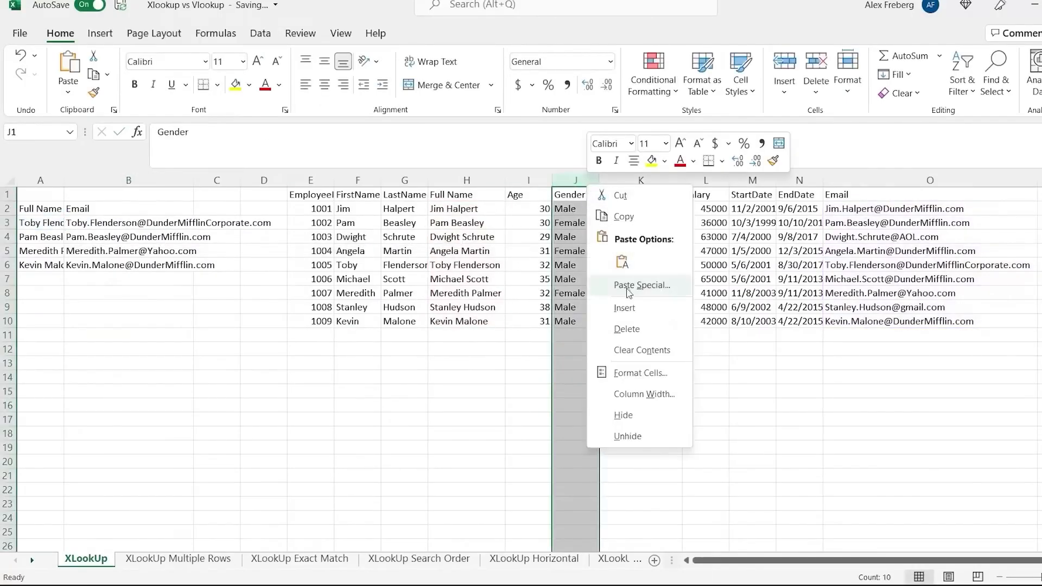
click(624, 308)
click(578, 195)
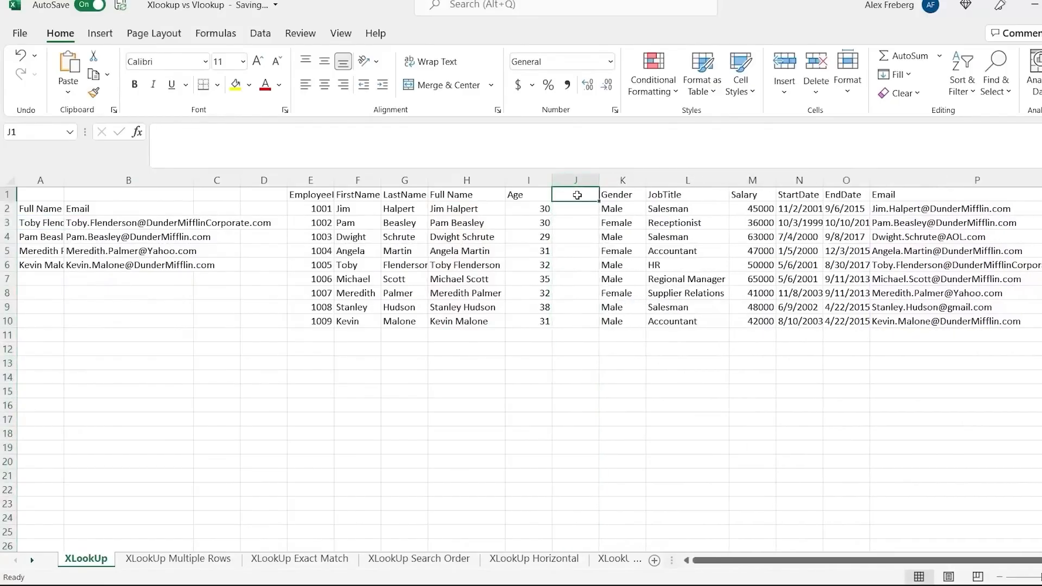
text(Adress)
key(BackSpace)
key(BackSpace)
key(BackSpace)
key(BackSpace)
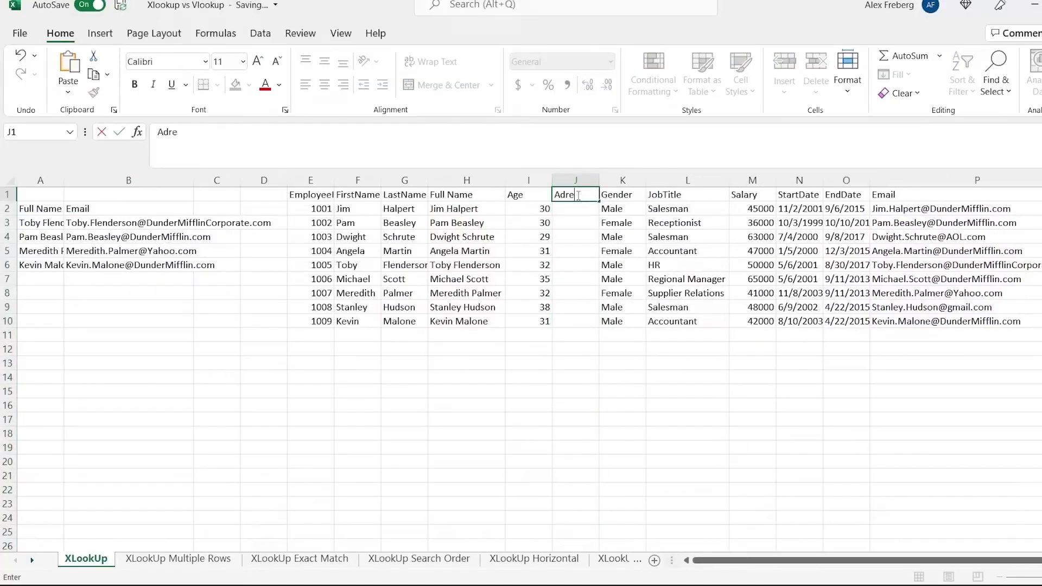
text(dress)
- Open the XLOOKUP formula in B3 to examine its return range with the new column in place
click(158, 223)
double_click(157, 224)
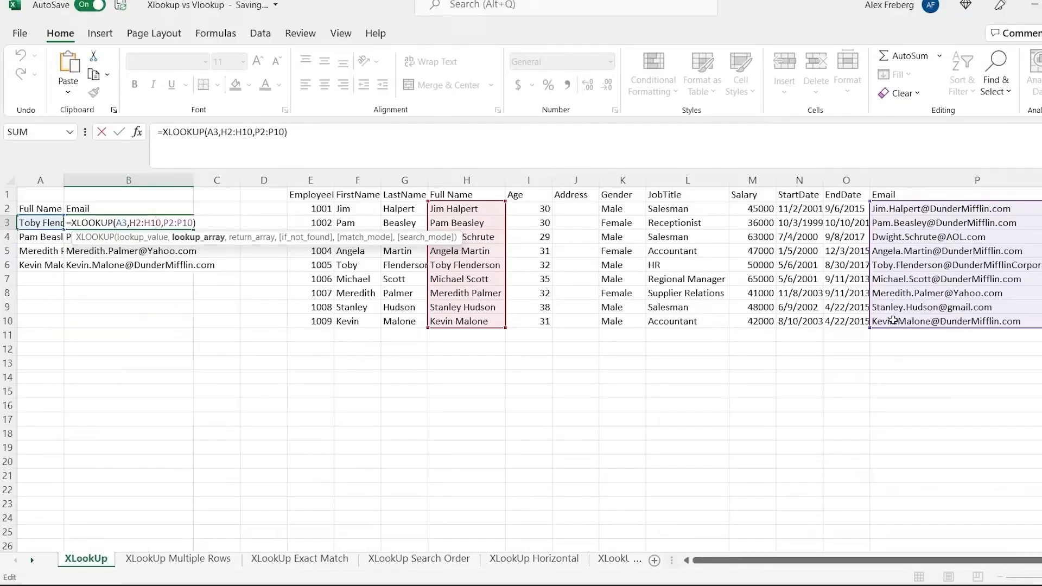
key(ctrl+Return)
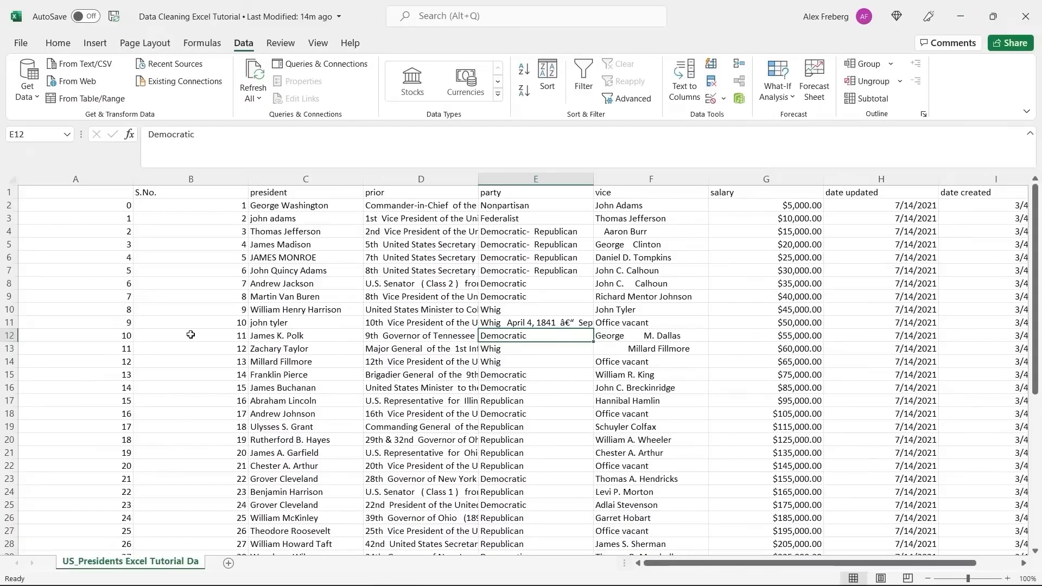
- Examine the capitalization of the names in the president column, C3:C7, of the US_Presidents sheet in the data cleaning workbook
click(311, 217)
drag(311, 216, 296, 257)
click(292, 259)
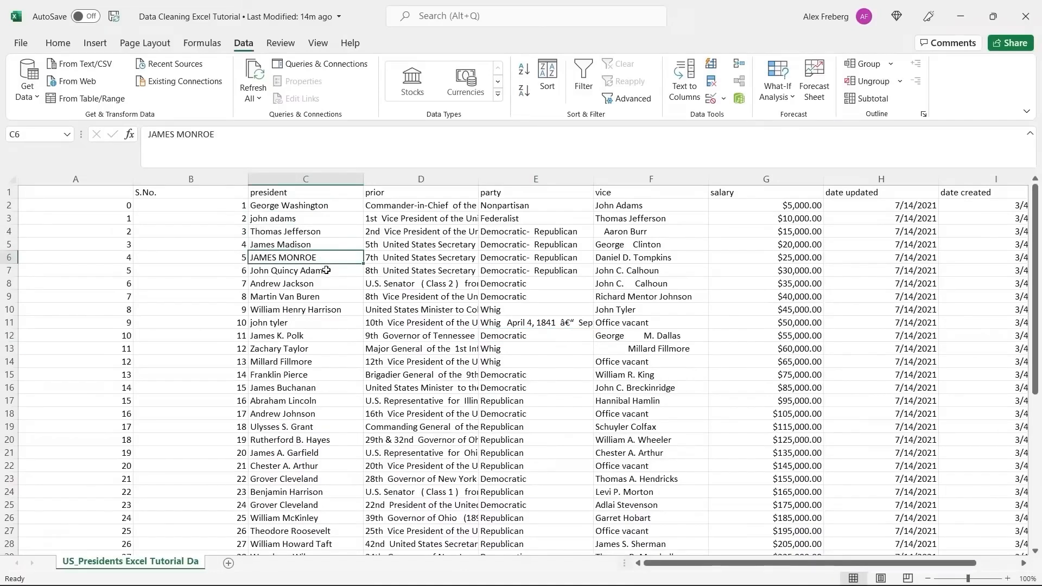
click(326, 270)
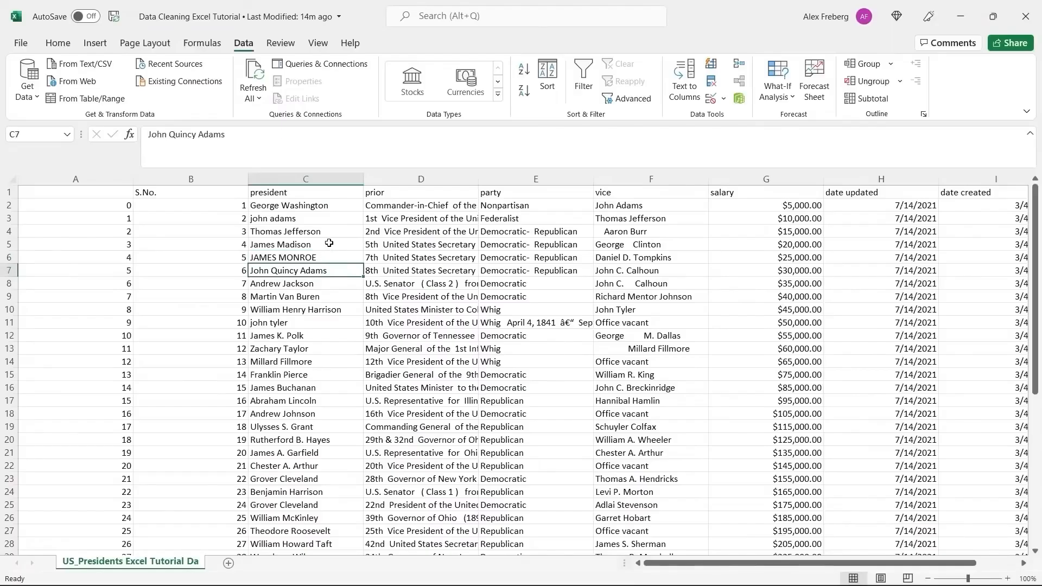
click(307, 222)
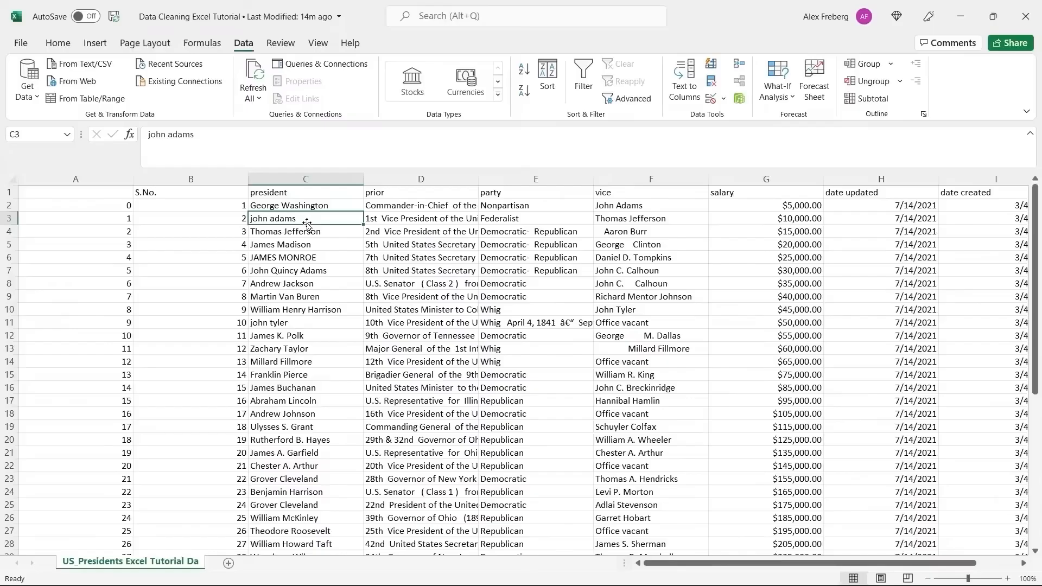
- Review the consistency of the party column entries, checking E8, E10 and E11 and the rest of the list
click(512, 282)
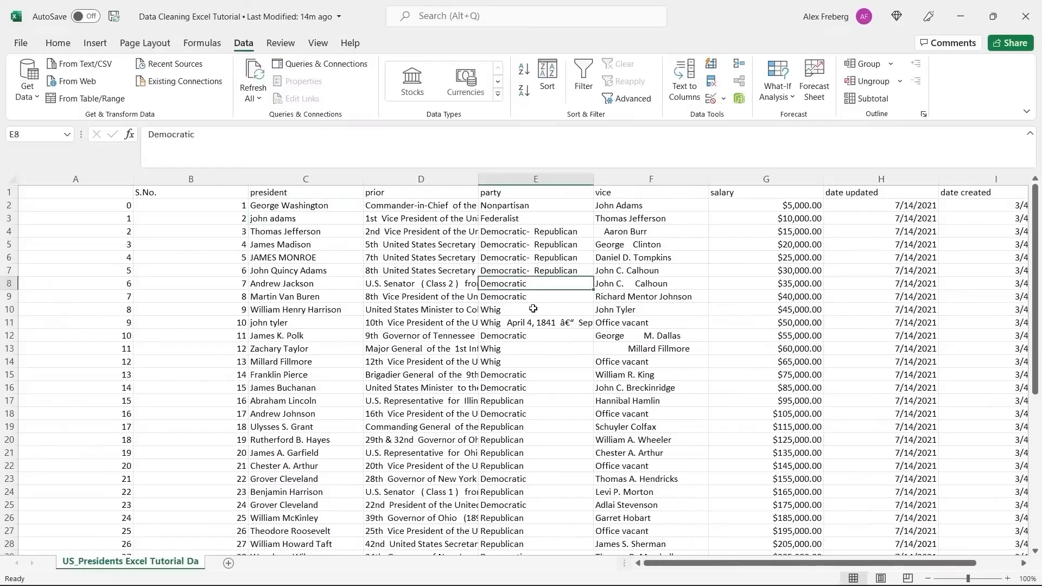
click(533, 309)
click(535, 322)
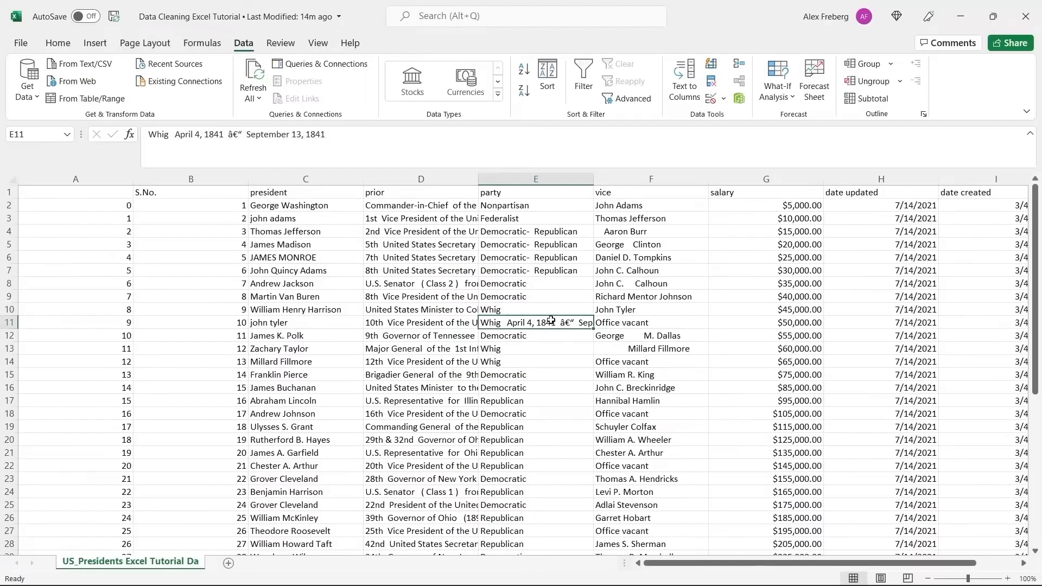
click(539, 307)
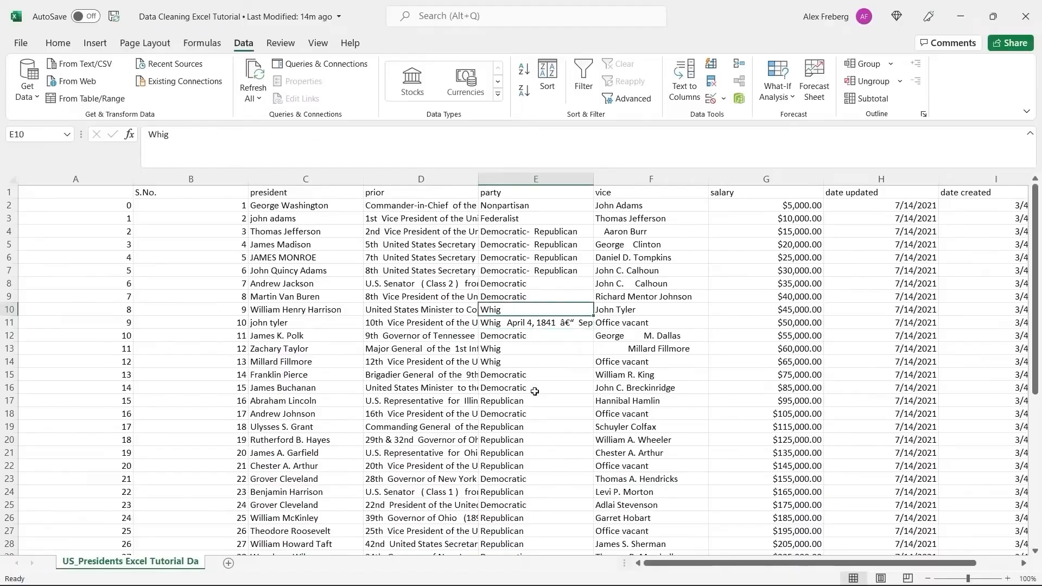
scroll(535, 391, down, 2)
scroll(534, 391, down, 2)
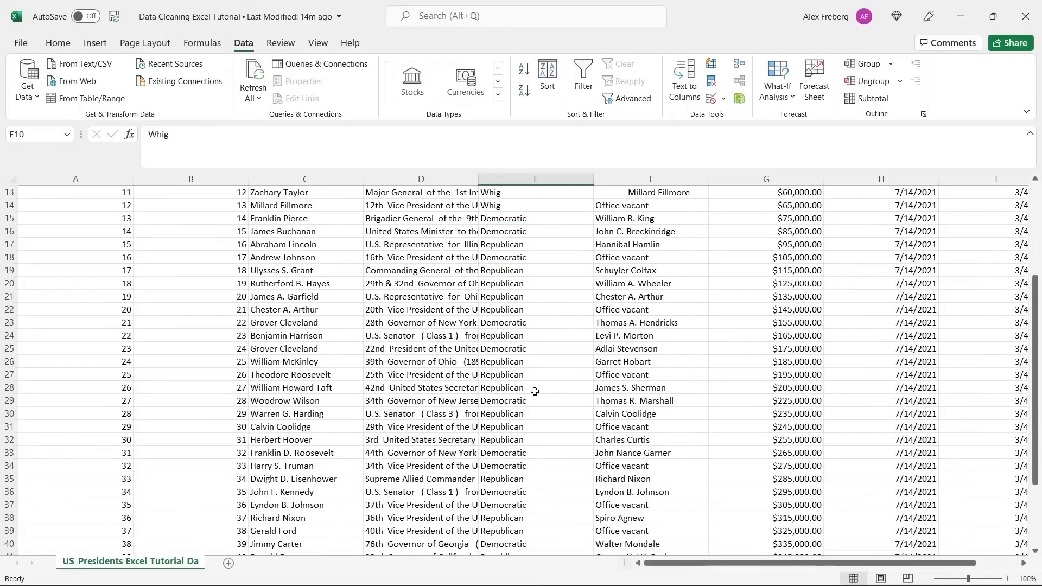
scroll(534, 391, down, 1)
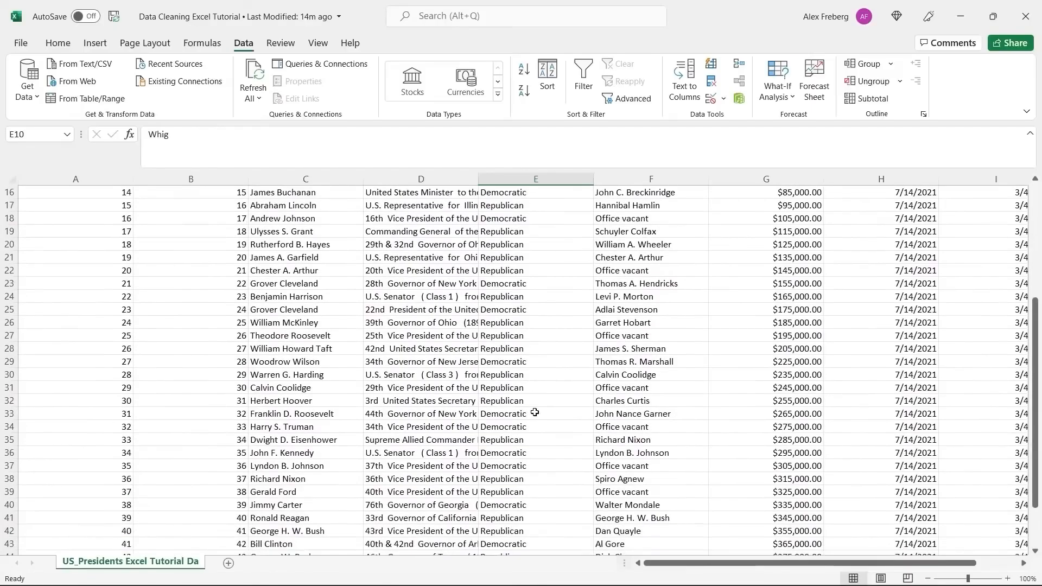
scroll(535, 413, down, 1)
scroll(534, 413, up, 6)
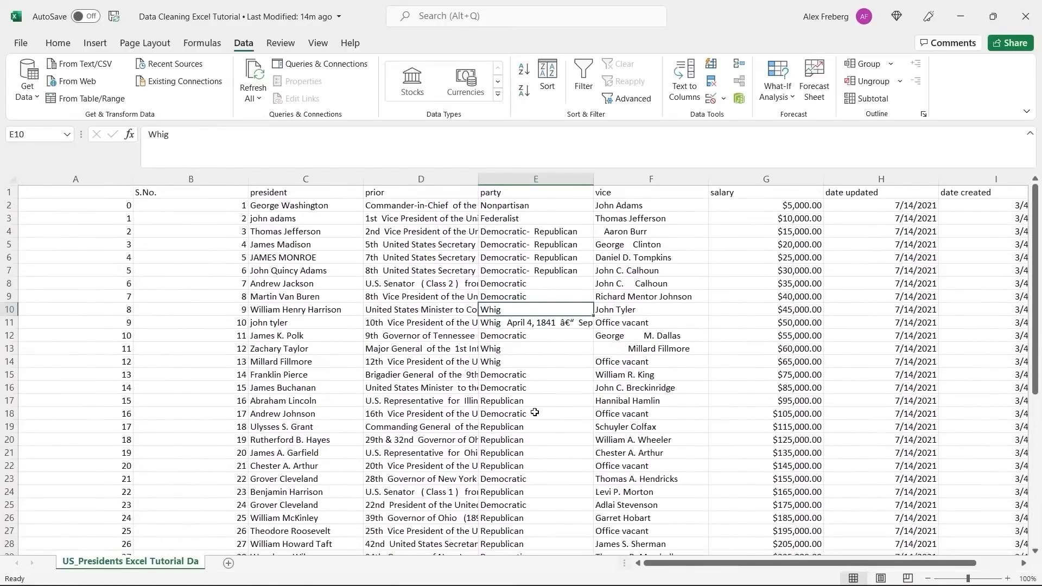
- Inspect the spacing before the name in cell F4 of the vice column
double_click(650, 230)
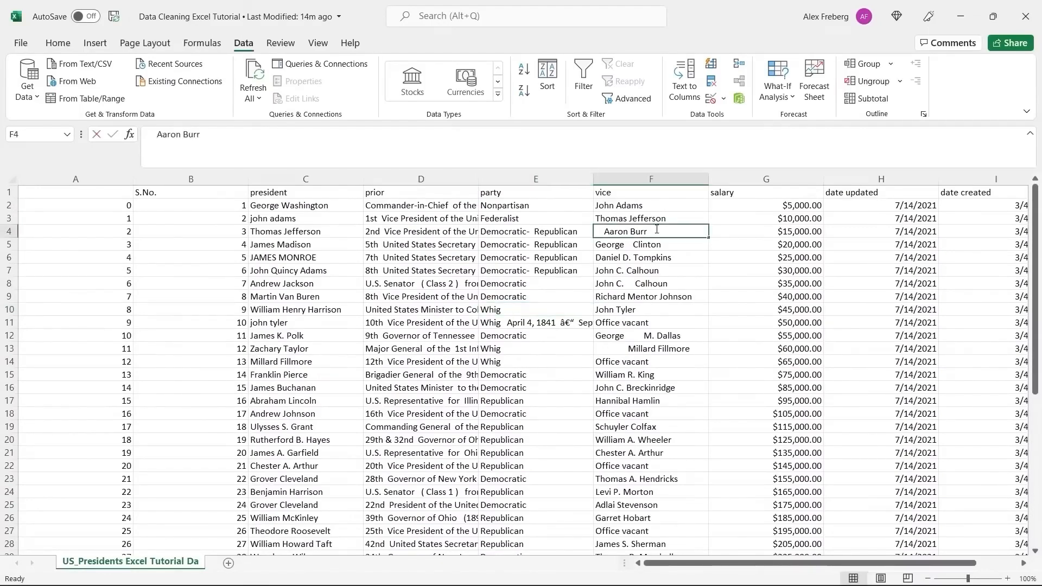
drag(604, 231, 596, 231)
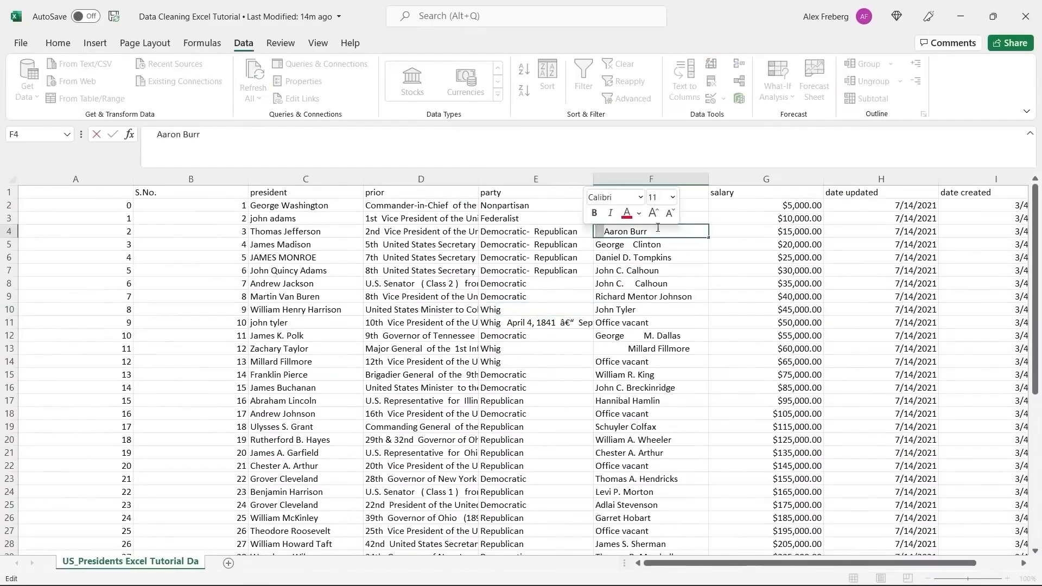
click(675, 261)
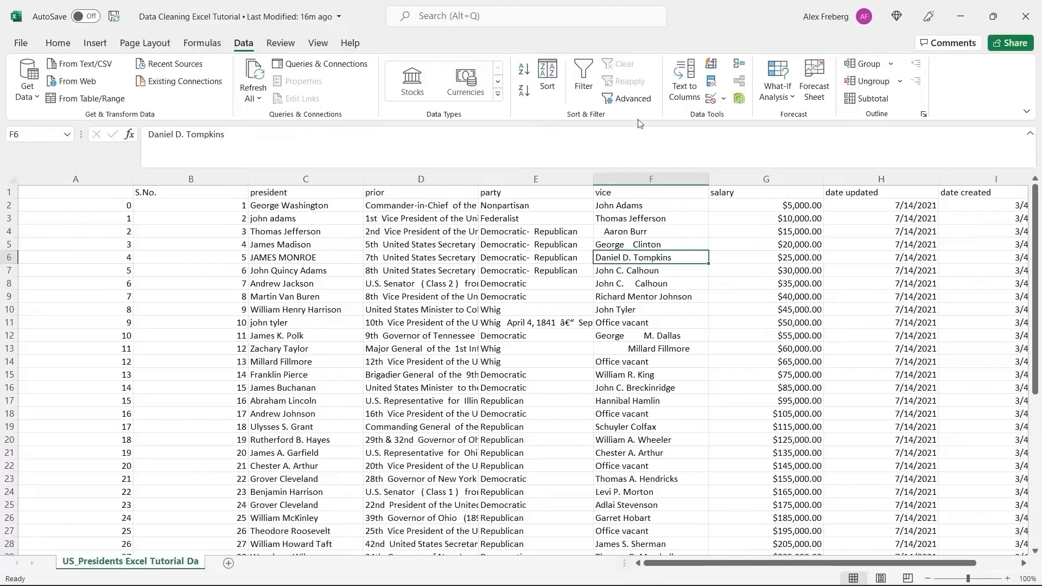
- Open Remove Duplicates for the whole presidents table and review the columns included in the comparison
click(711, 81)
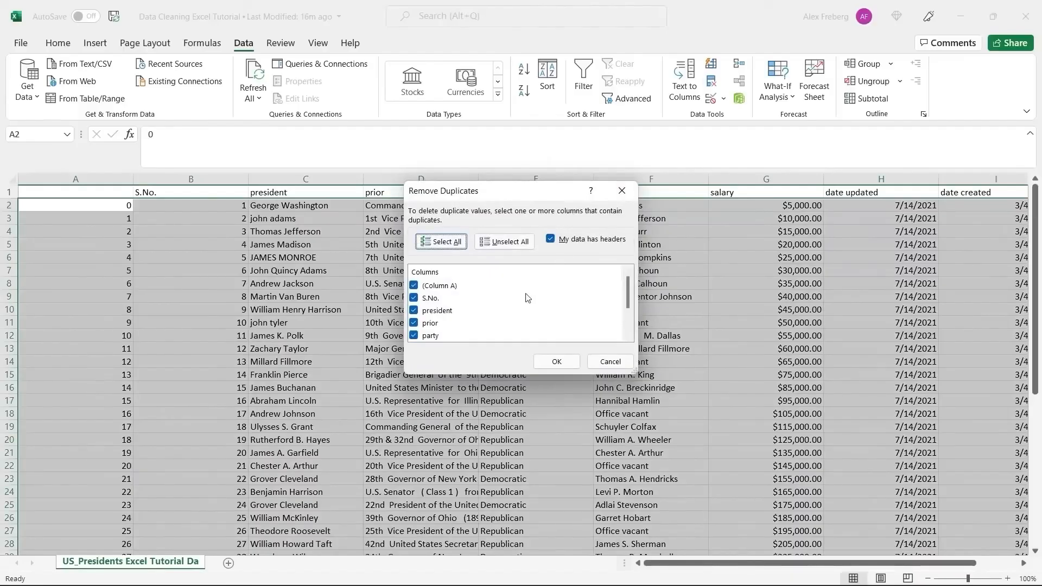
scroll(526, 298, down, 2)
scroll(504, 319, up, 1)
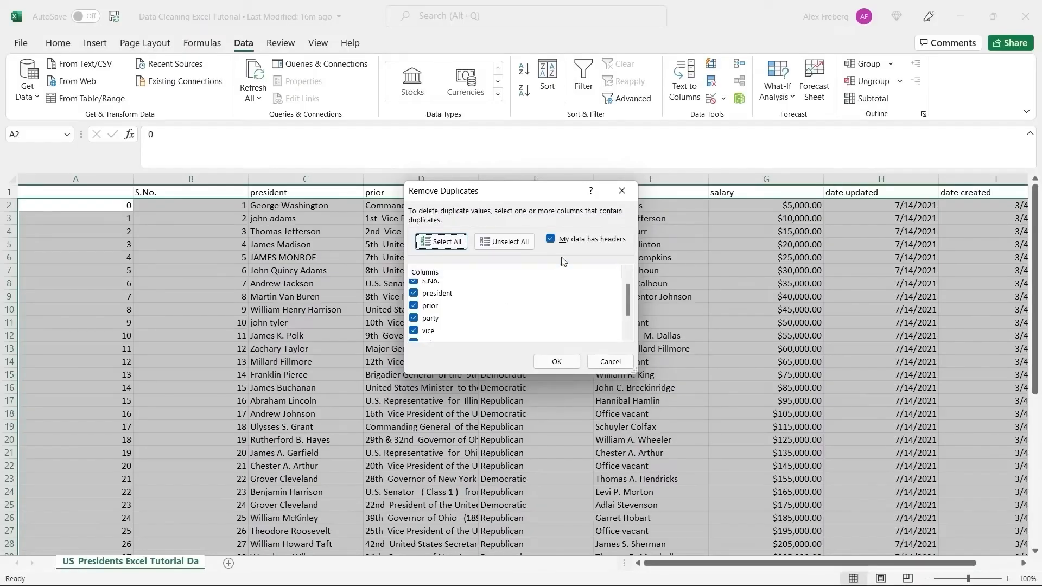
- Remove the duplicate rows from the presidents table, comparing all columns and treating the first row as headers
click(557, 362)
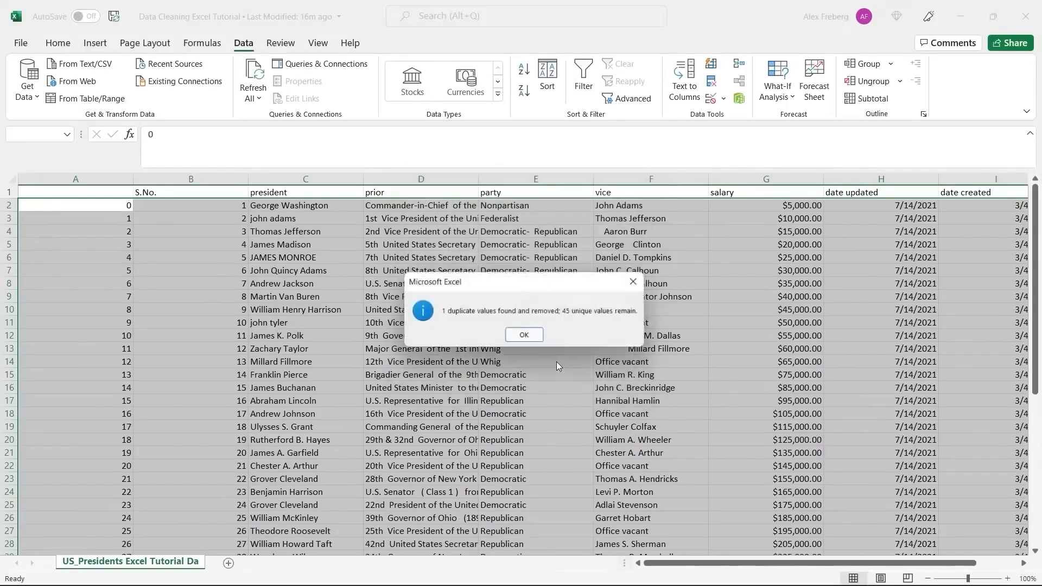
click(526, 337)
click(361, 340)
scroll(361, 340, down, 6)
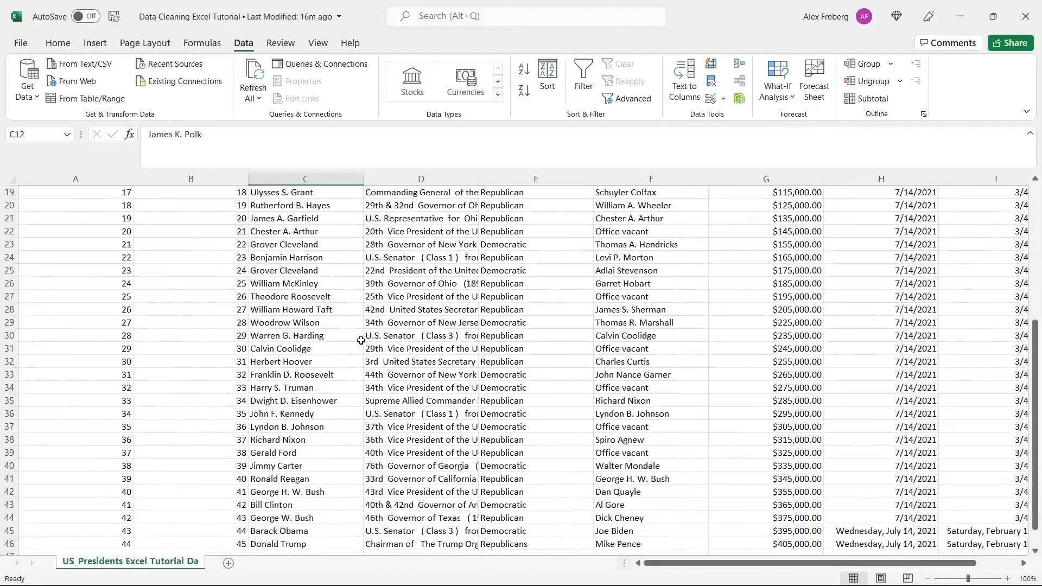
scroll(361, 340, down, 3)
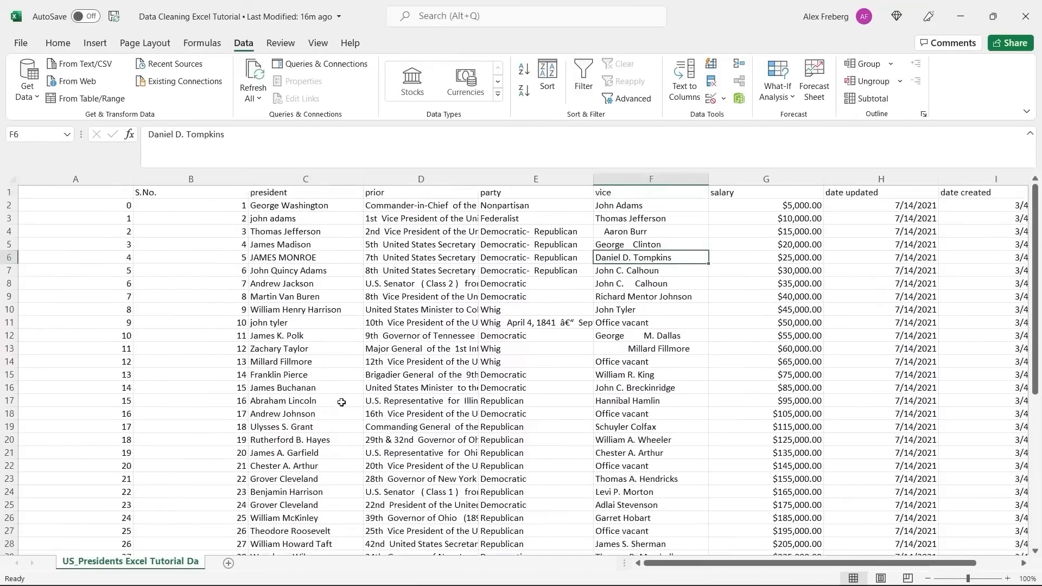
- Compare the repeated president entries in C45 and C46 and check the end of the list with the duplicate removed
scroll(341, 402, down, 10)
click(294, 377)
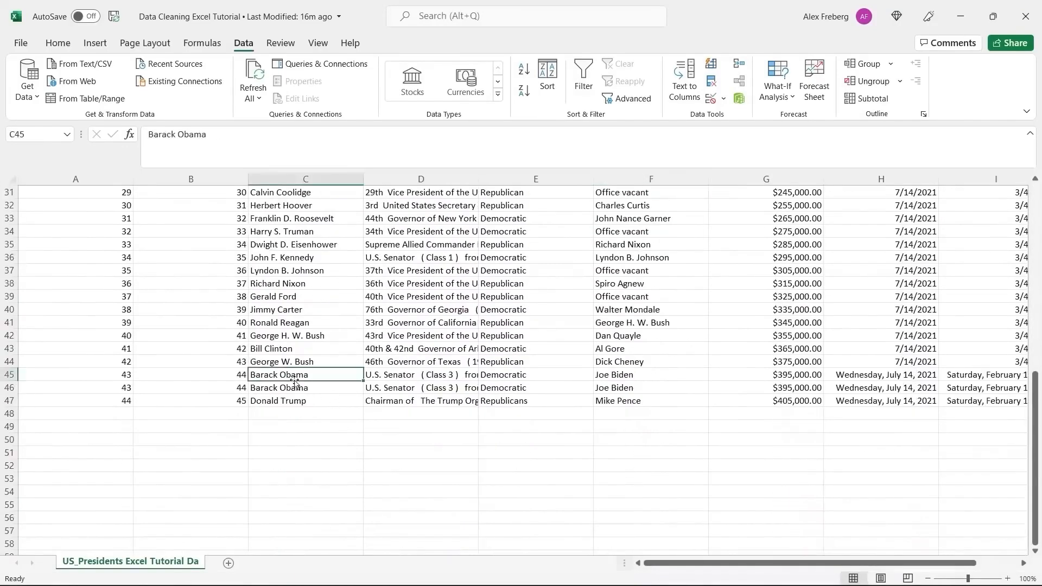
click(295, 388)
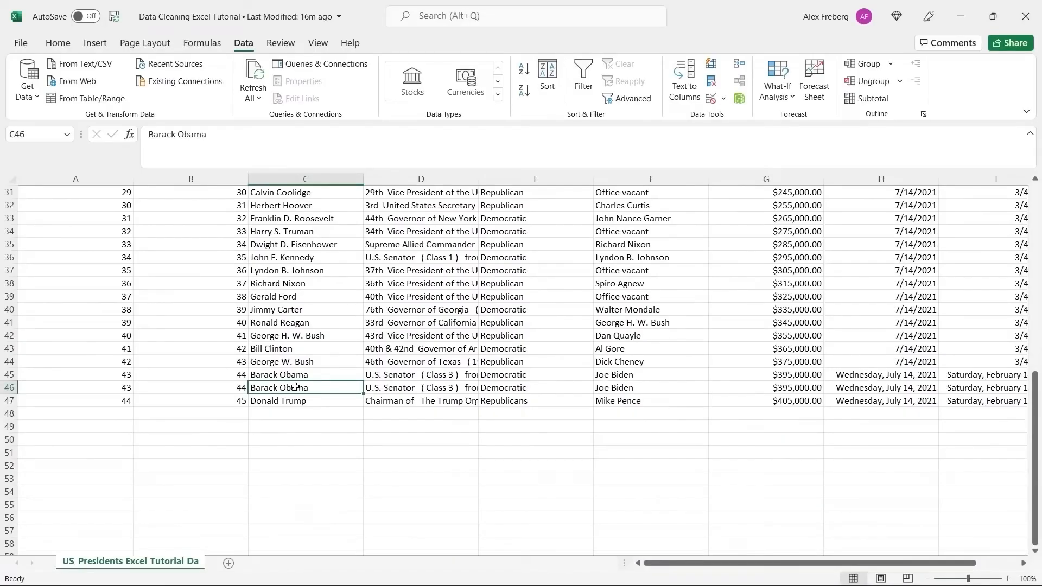
key(ctrl+z)
scroll(296, 387, down, 8)
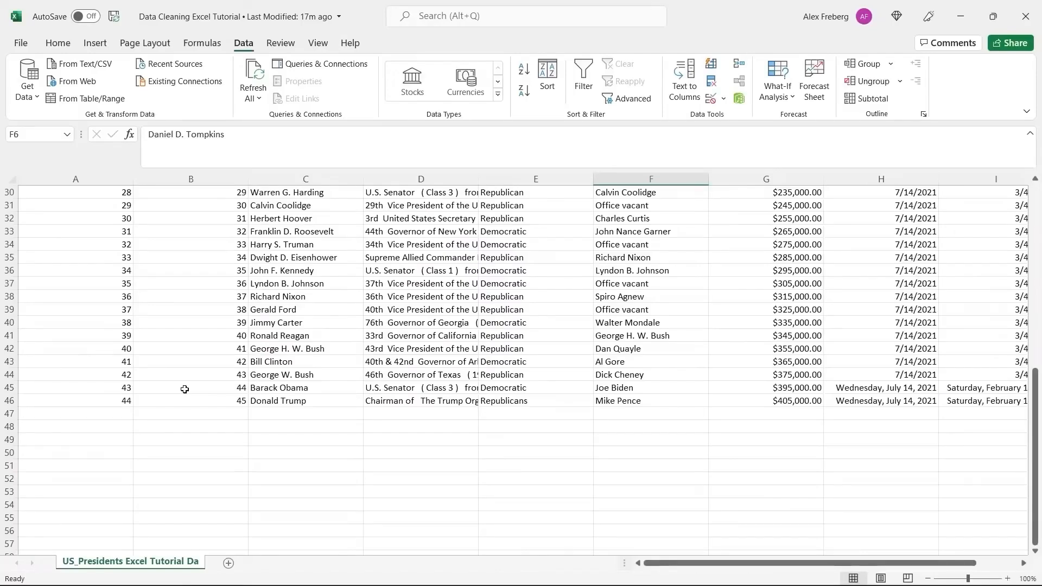
scroll(184, 389, up, 10)
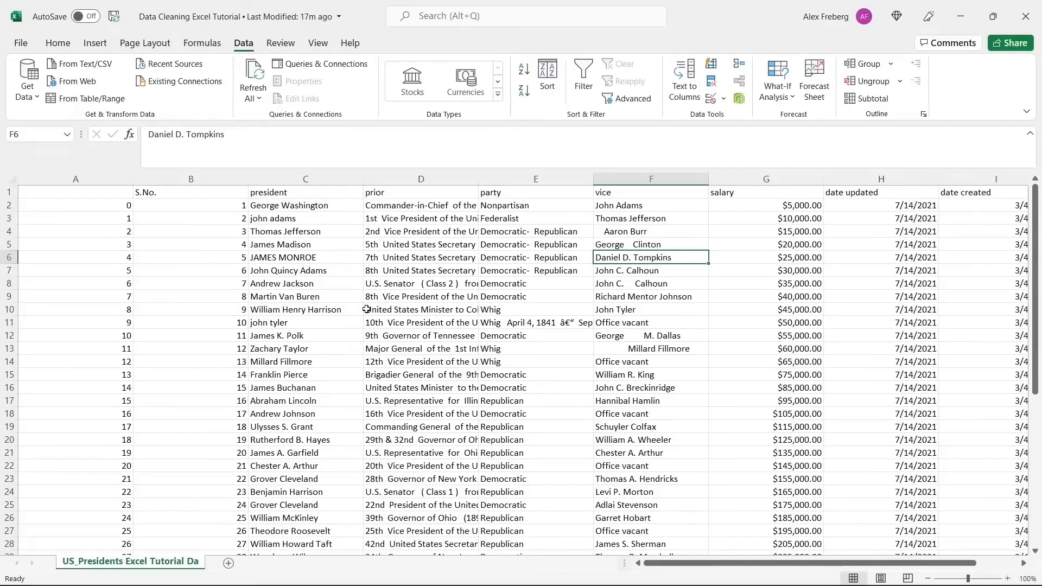
- Insert a blank column between the president and prior columns
click(399, 176)
right_click(399, 177)
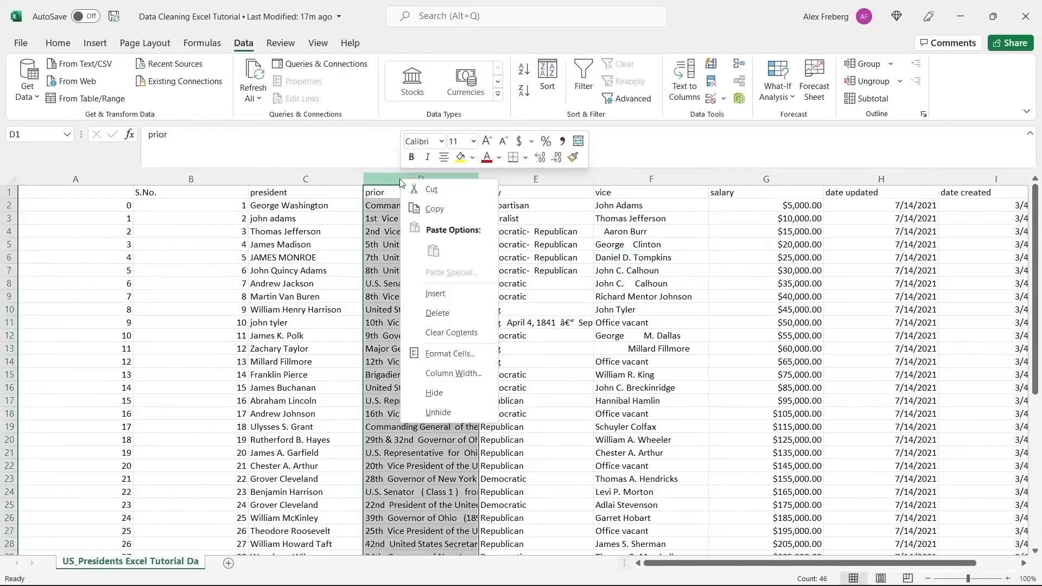
click(435, 293)
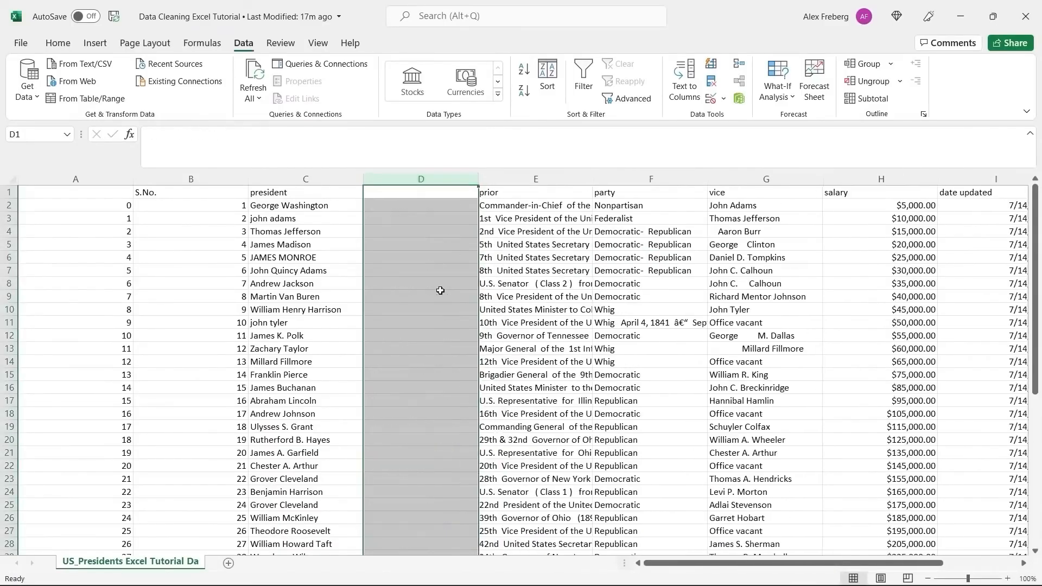
- Enter the formula =UPPER(C2) in D2 to convert the first president name to upper case
click(423, 207)
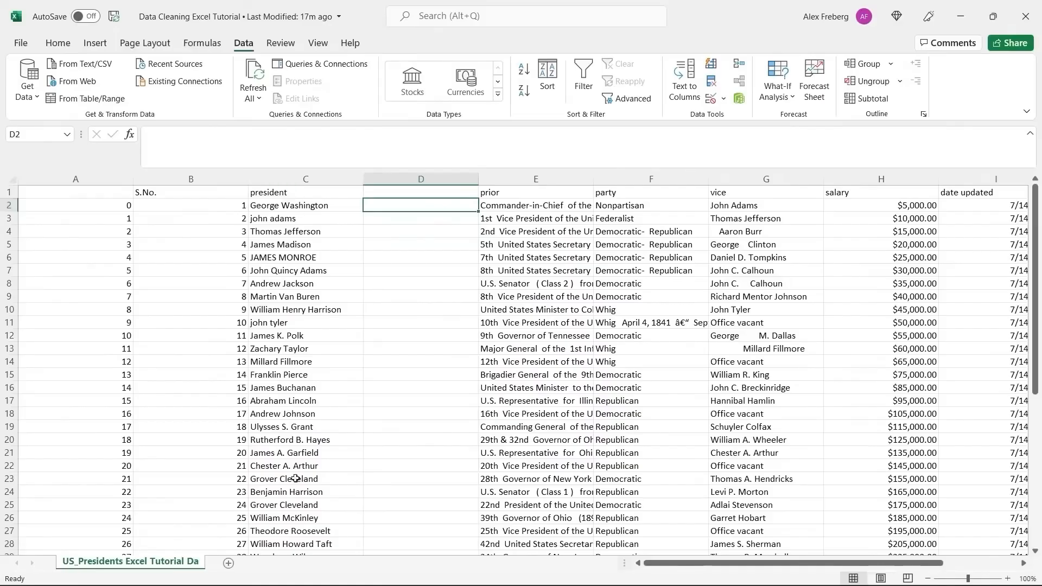
click(303, 217)
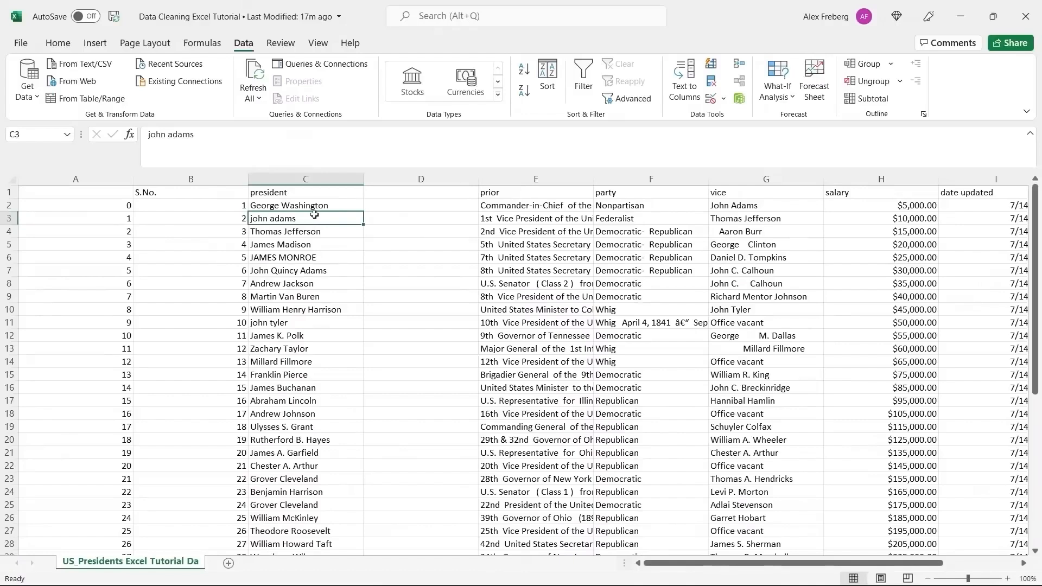
click(401, 204)
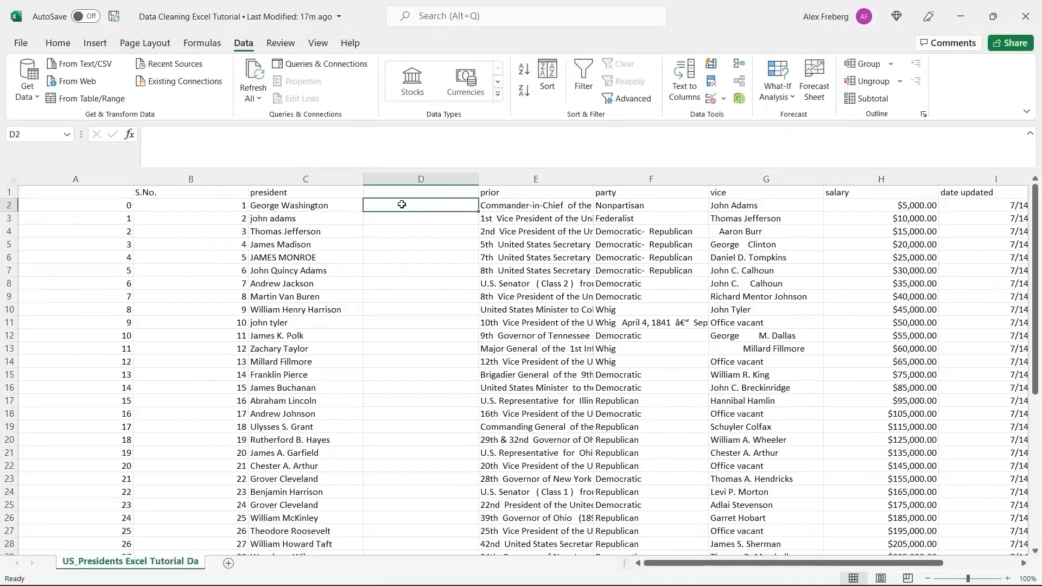
drag(329, 205, 323, 332)
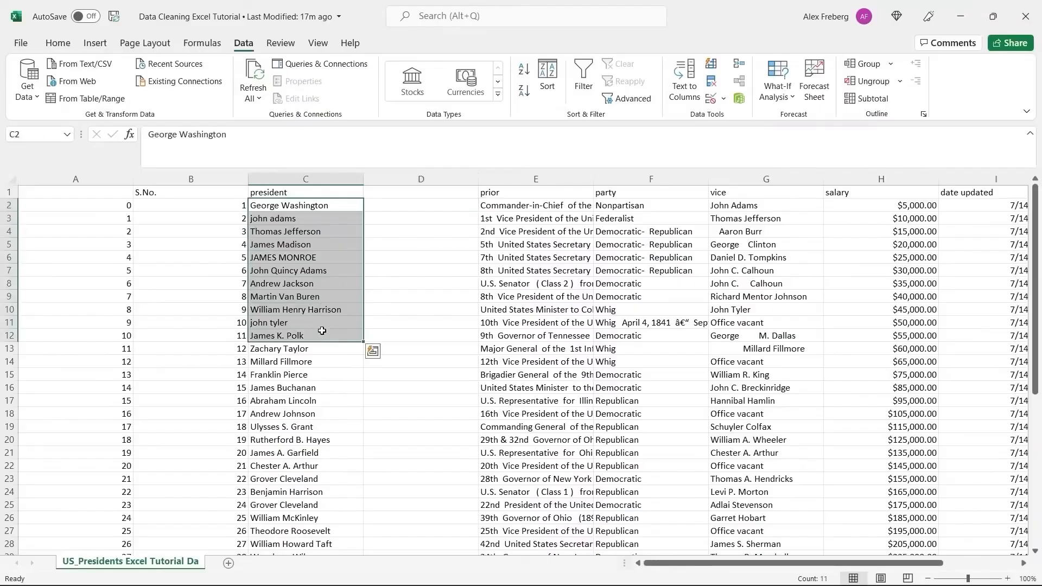
click(421, 205)
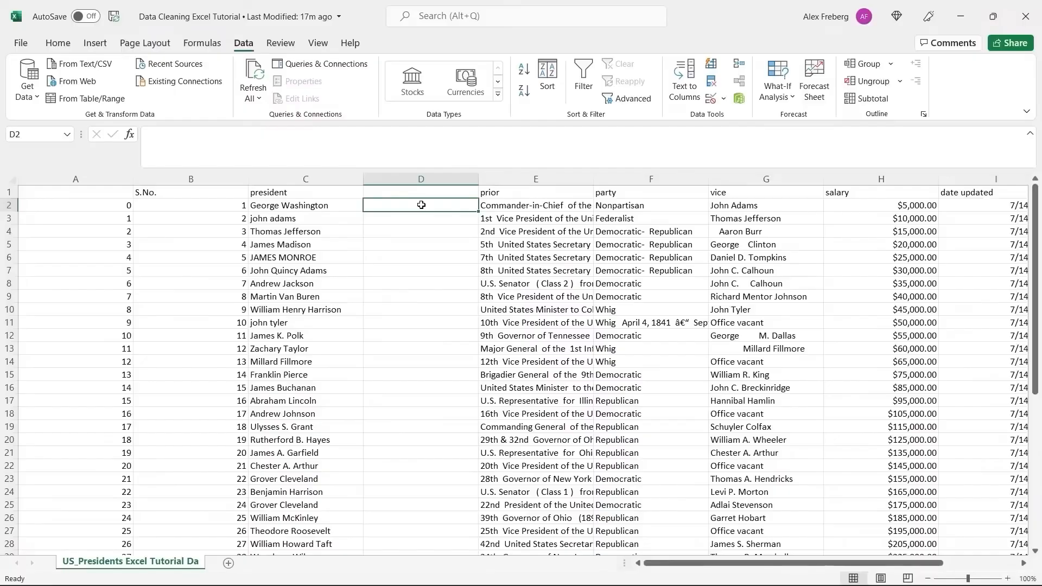
text(=)
text(UPPER()
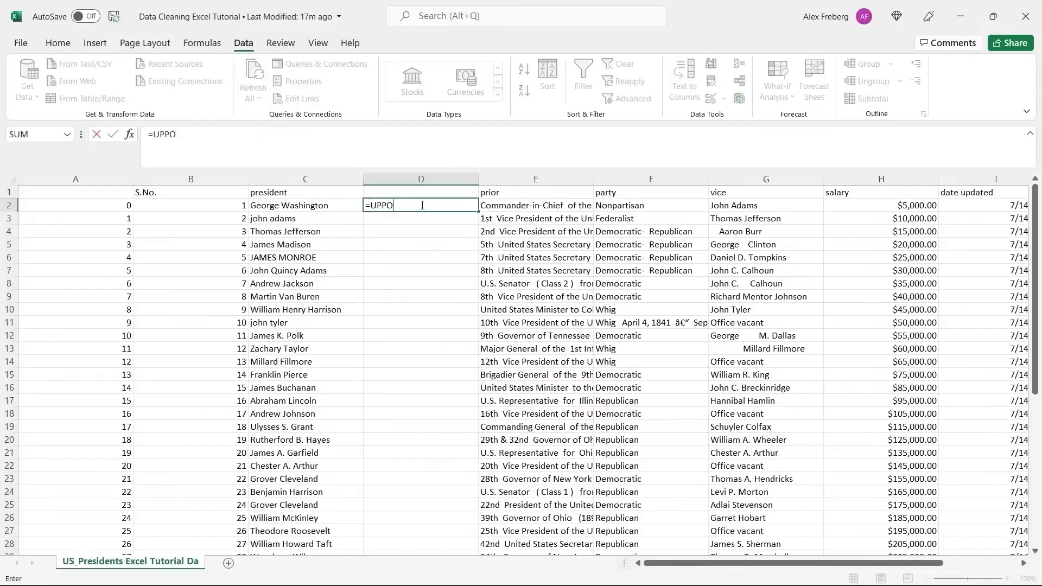
click(352, 205)
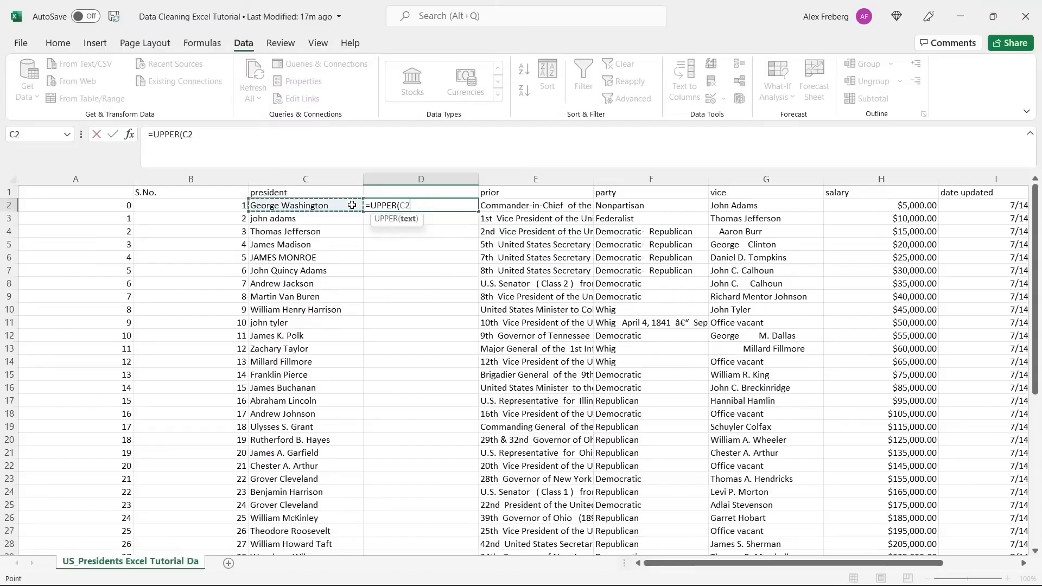
text())
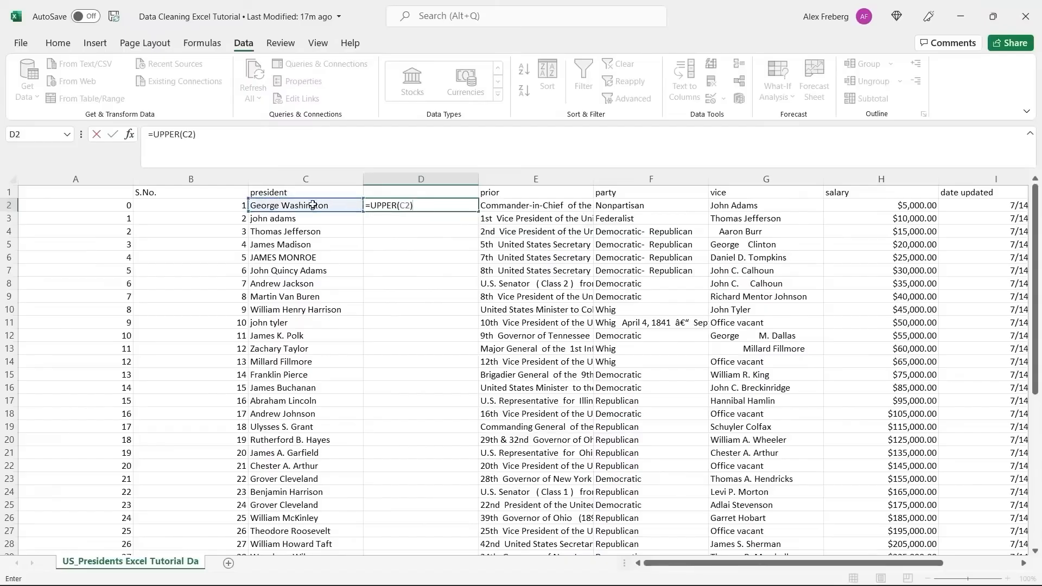
key(Return)
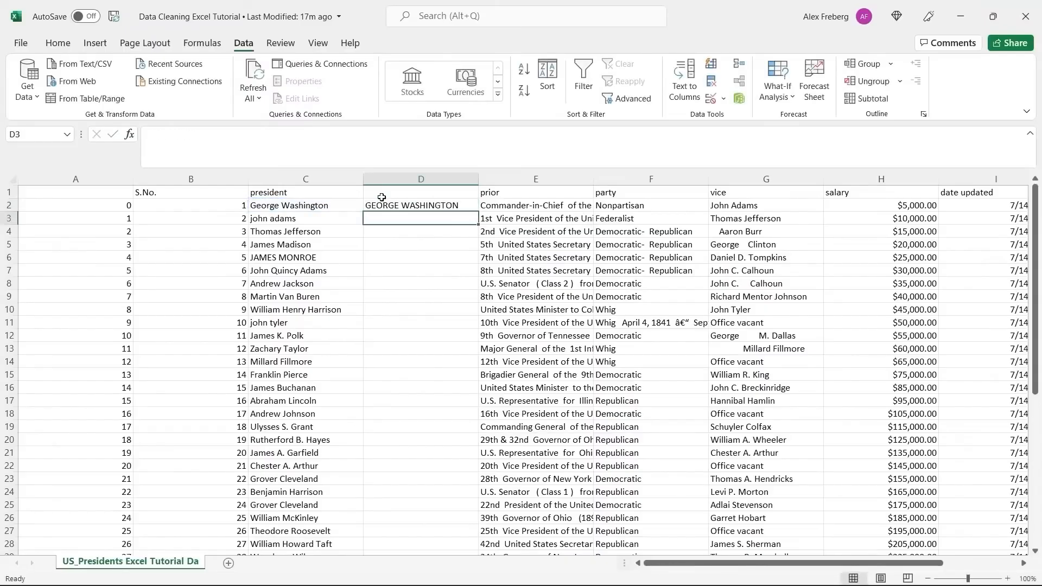
- Fill the UPPER formula from D2 down to the last data row
click(462, 203)
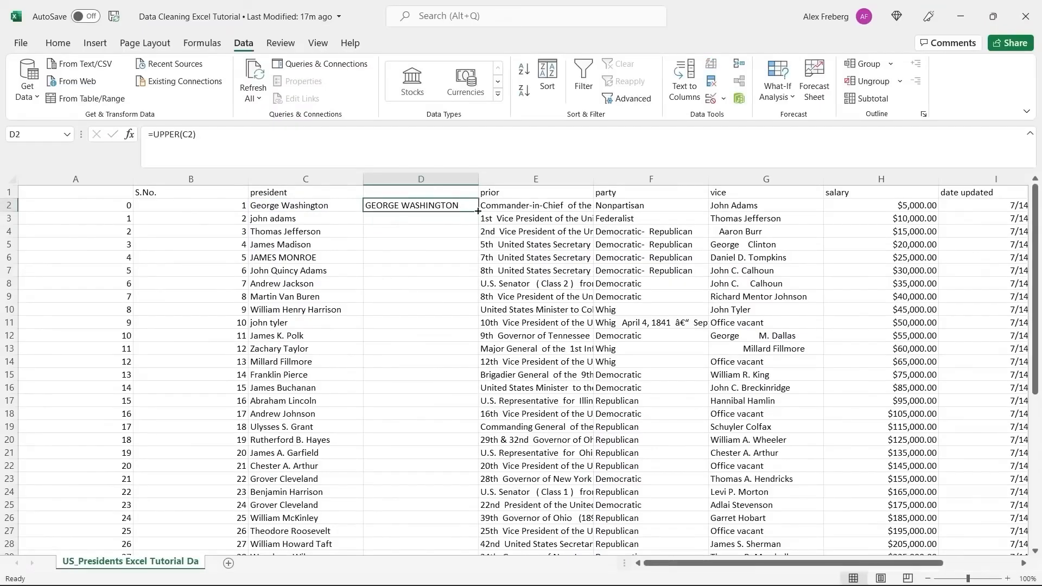
double_click(479, 211)
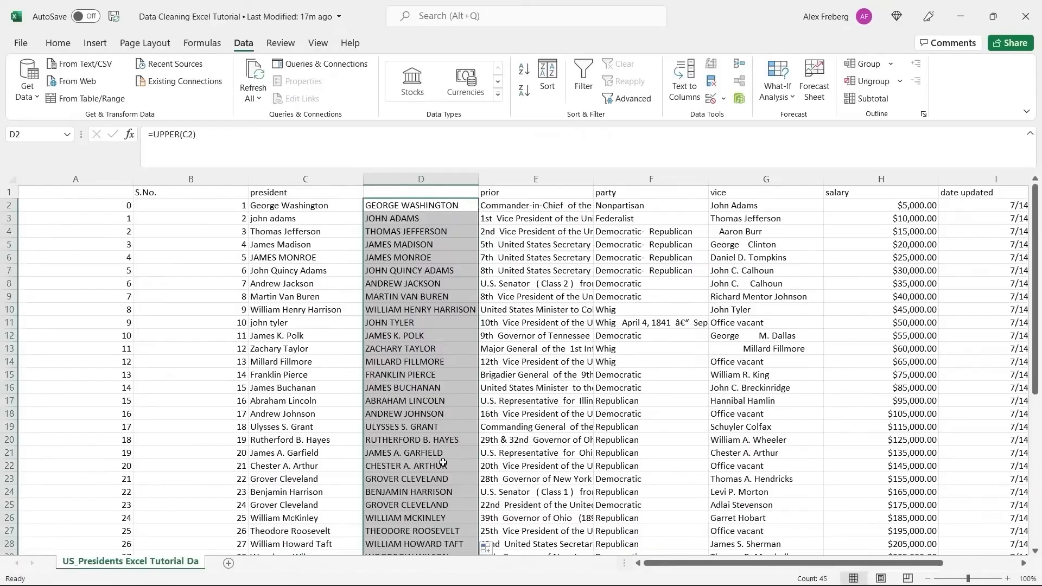
click(452, 237)
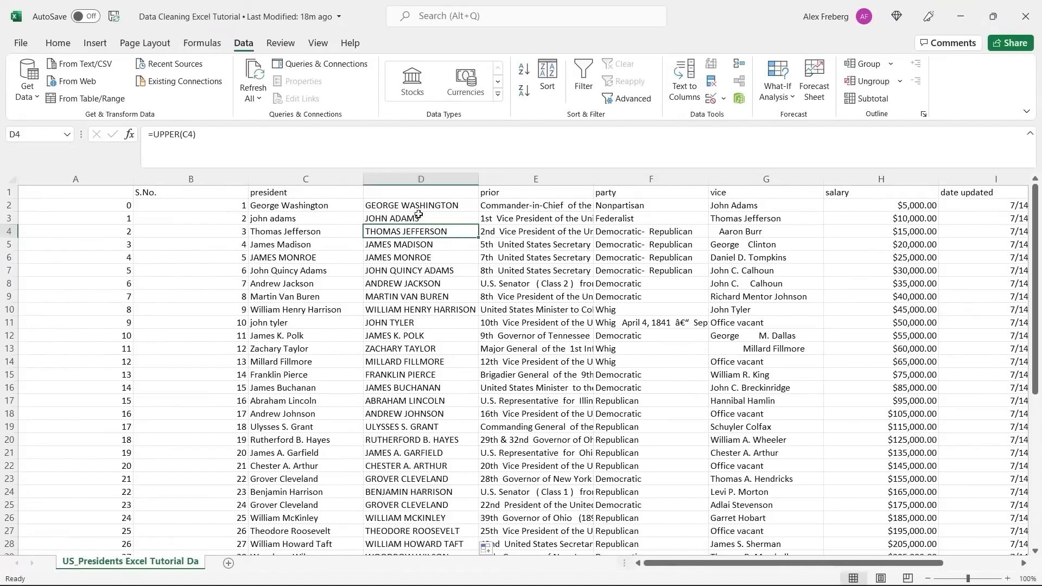
- Replace the function in D2's formula so that it reads =PROPER(C2)
click(441, 205)
double_click(158, 135)
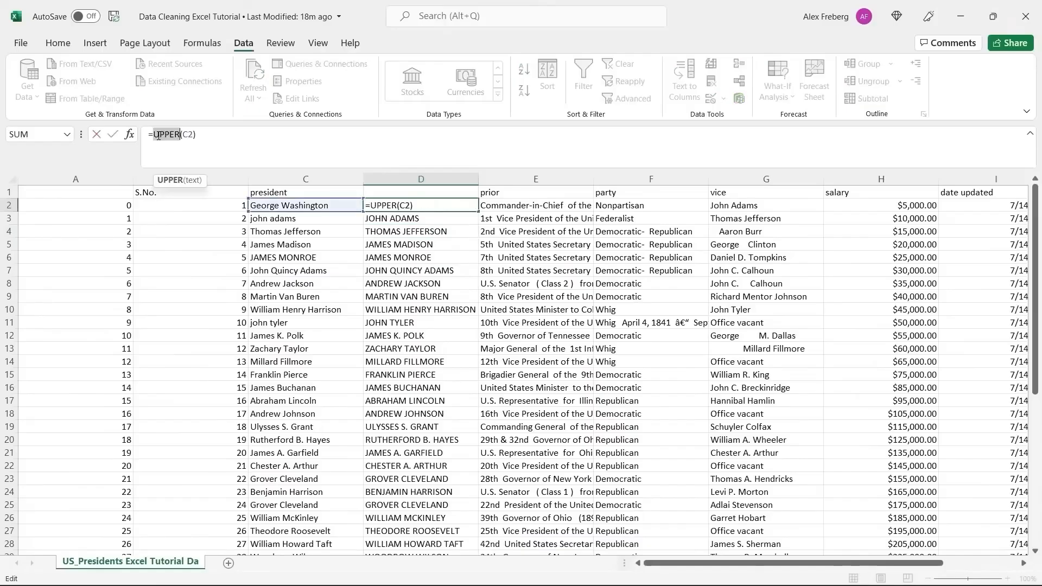
text(p)
key(BackSpace)
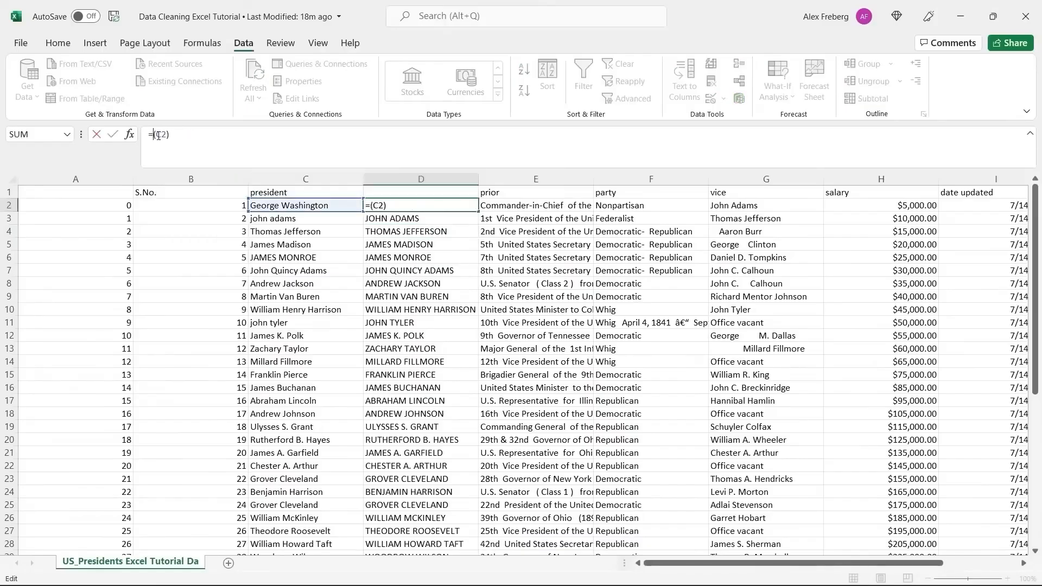
text(PROPER)
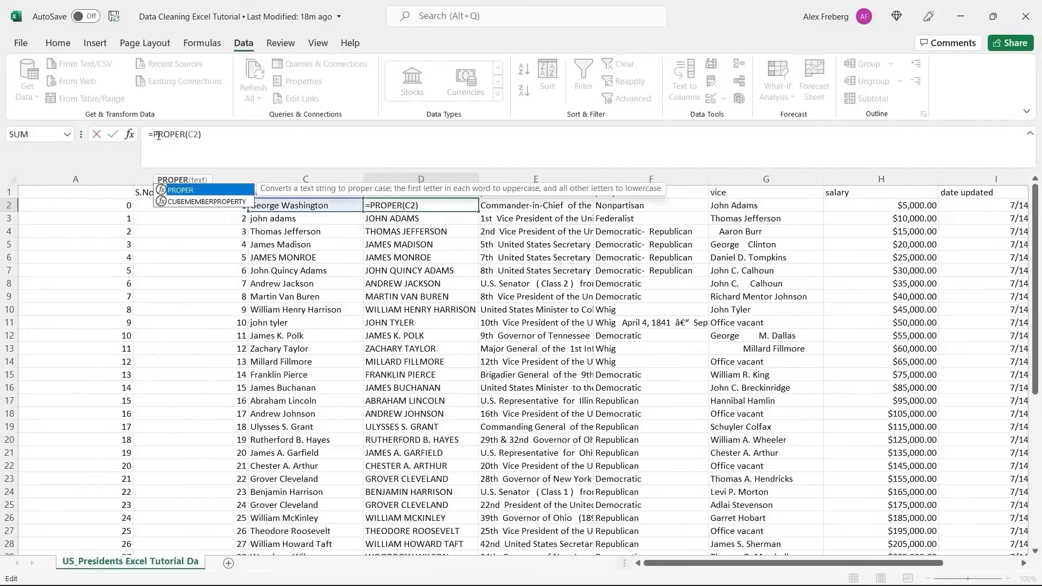
key(Return)
- Fill the PROPER formula from D2 down to the last data row and compare it with the original names
click(402, 206)
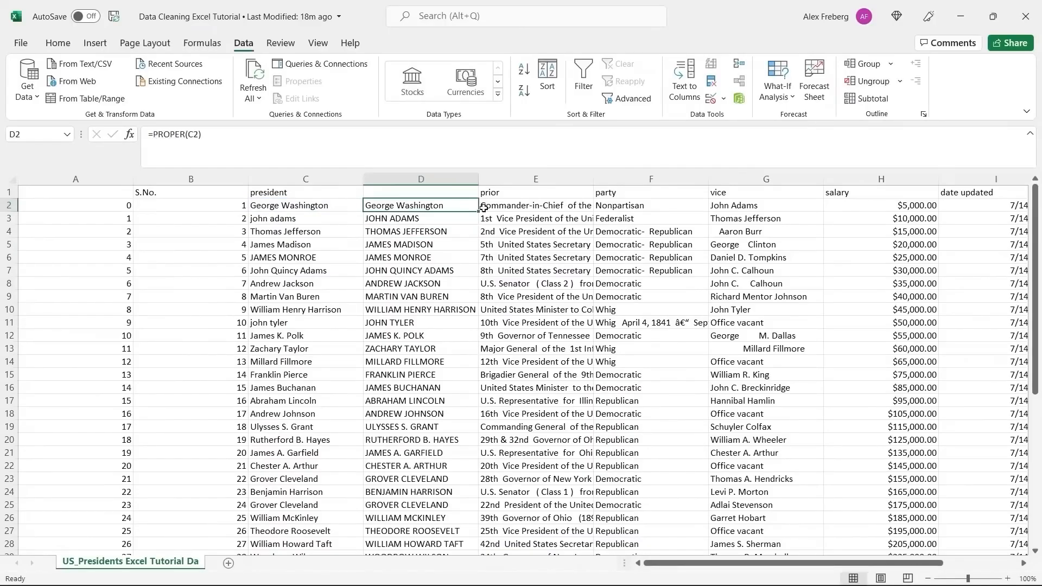
double_click(483, 210)
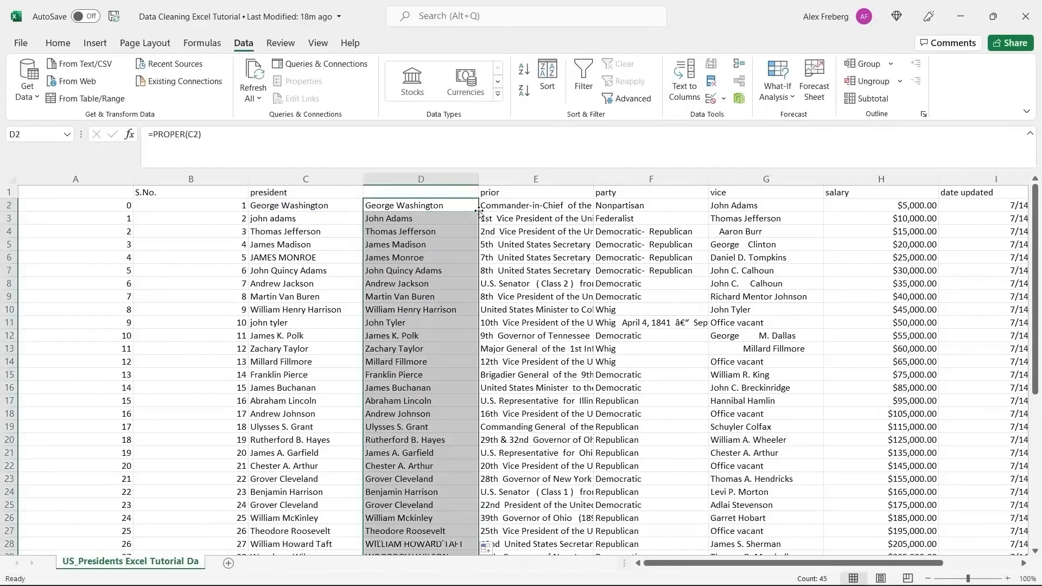
click(423, 219)
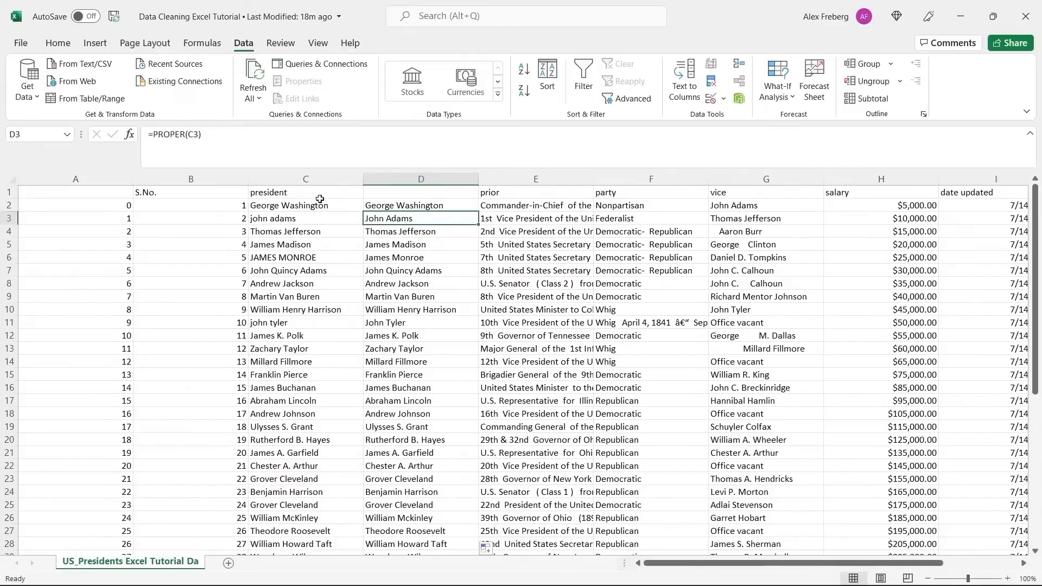
click(291, 255)
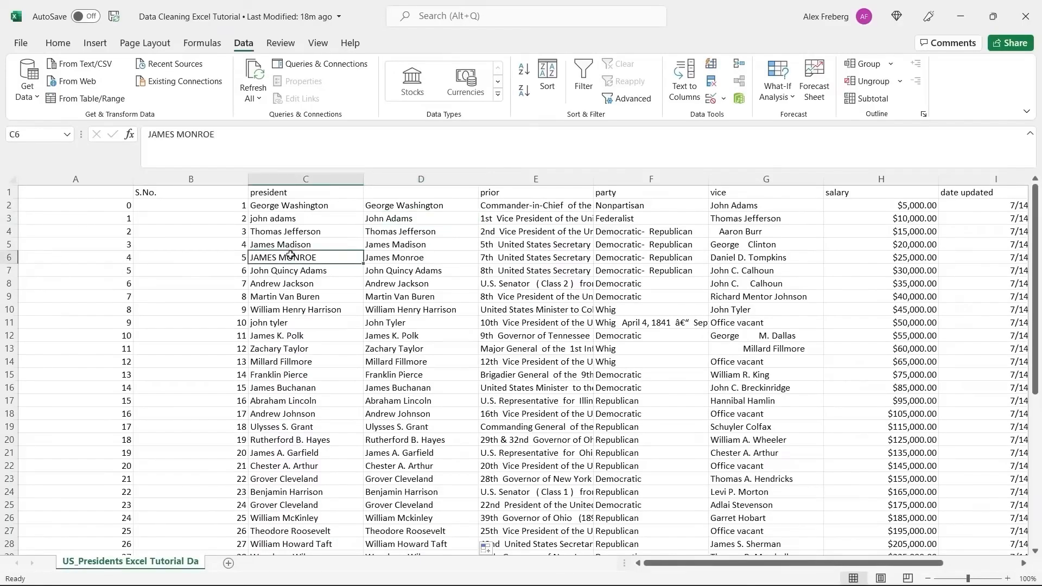
click(299, 219)
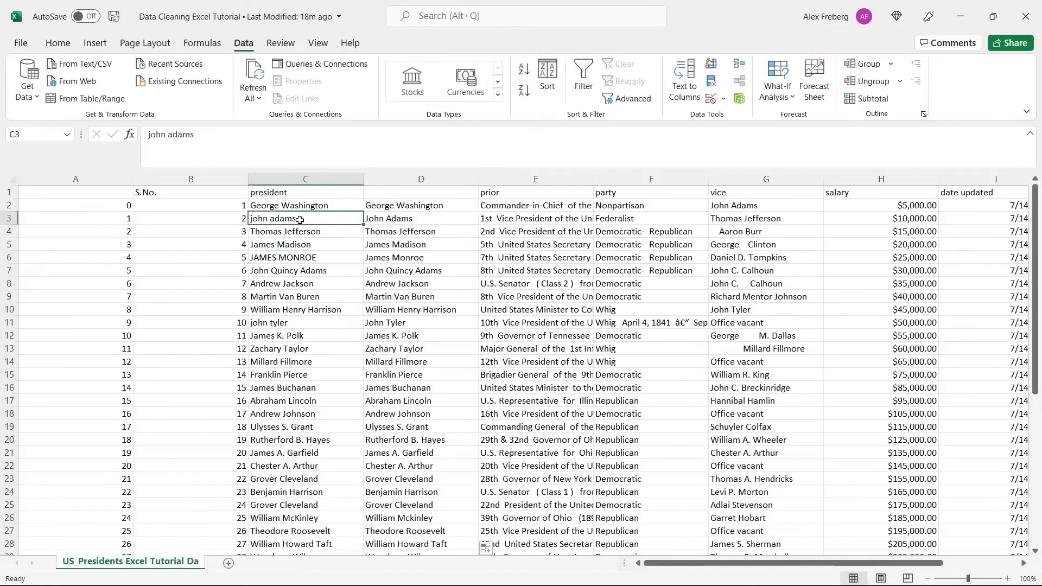
- Try LOWER instead of PROPER in D2's formula, and undo the change
click(390, 207)
double_click(173, 134)
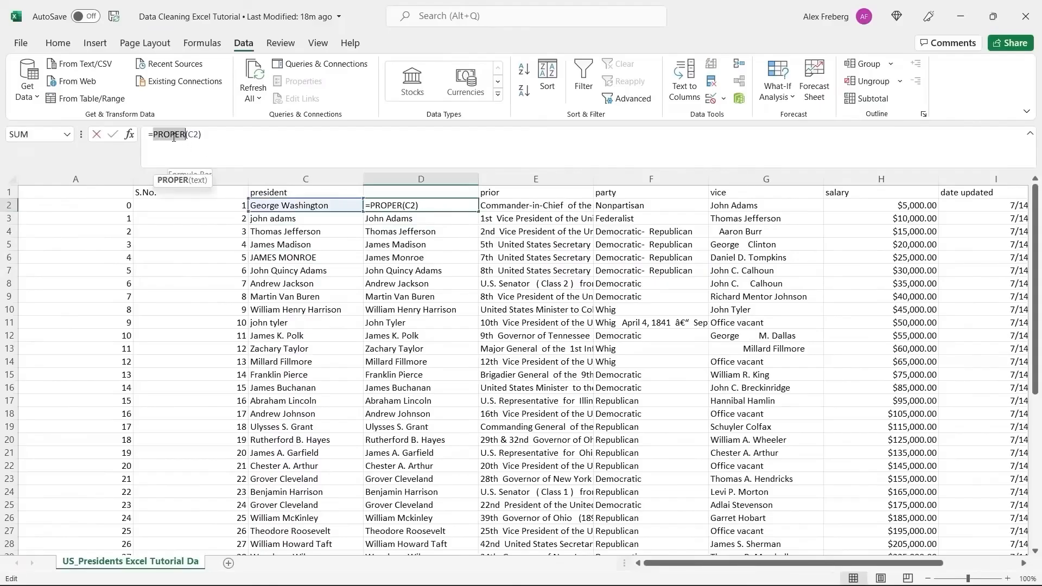
text(LOWER)
key(Return)
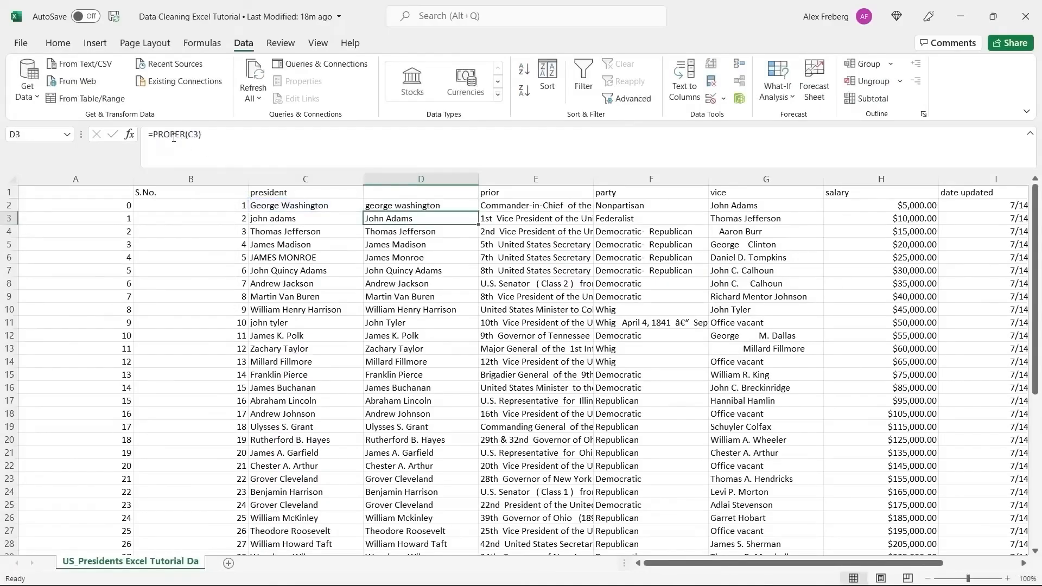
key(ctrl+z)
- Enter the header "president-fixed" in D1 for the column of corrected names
click(424, 245)
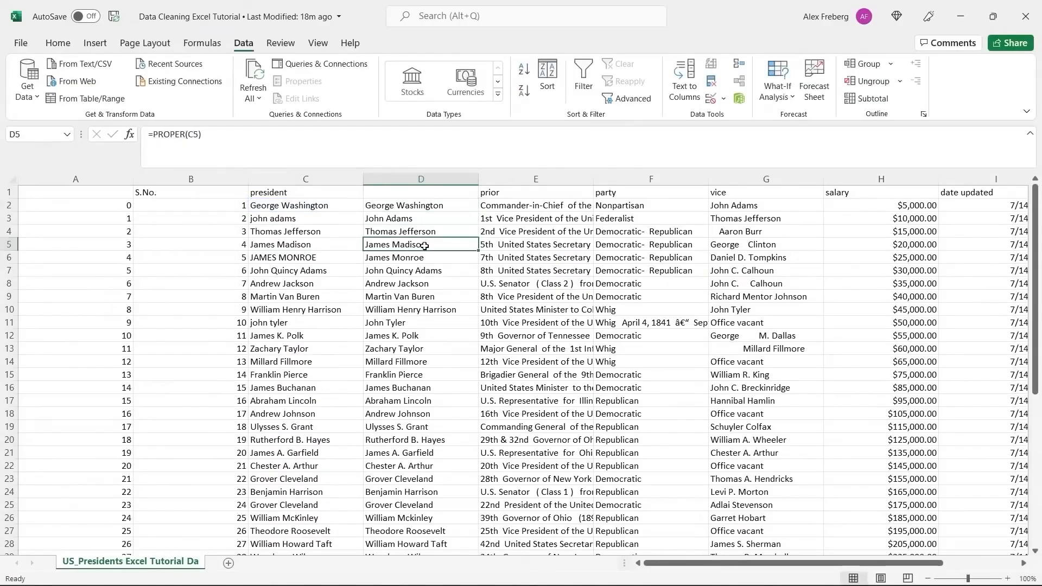
double_click(420, 192)
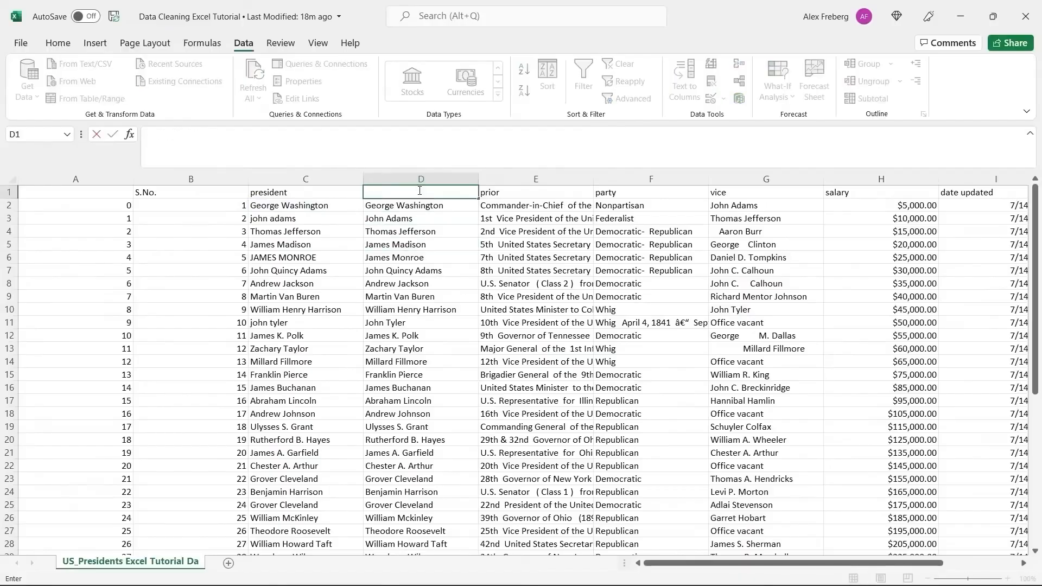
text(president-fixed)
key(Return)
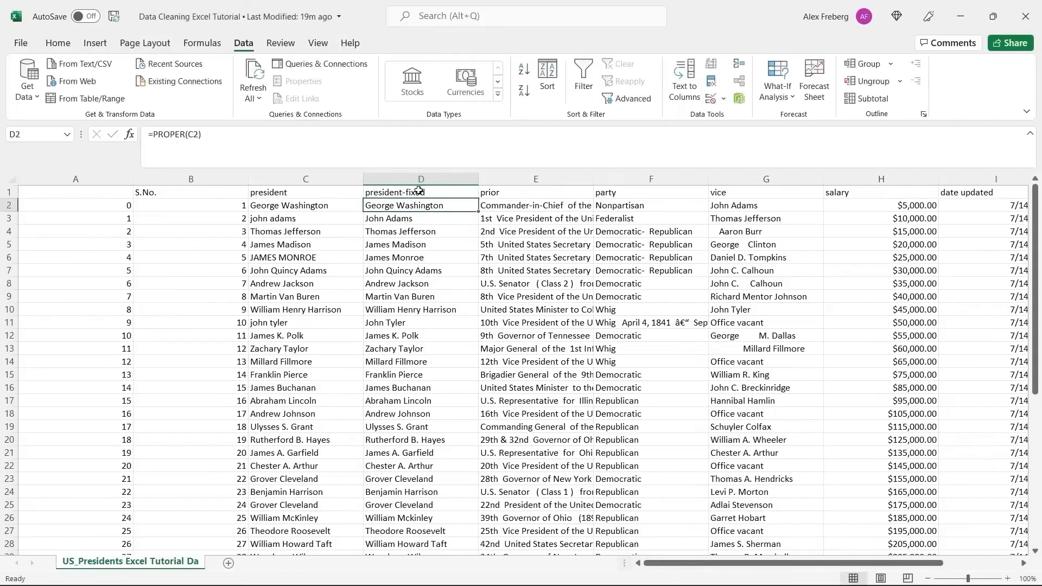
click(312, 258)
click(318, 219)
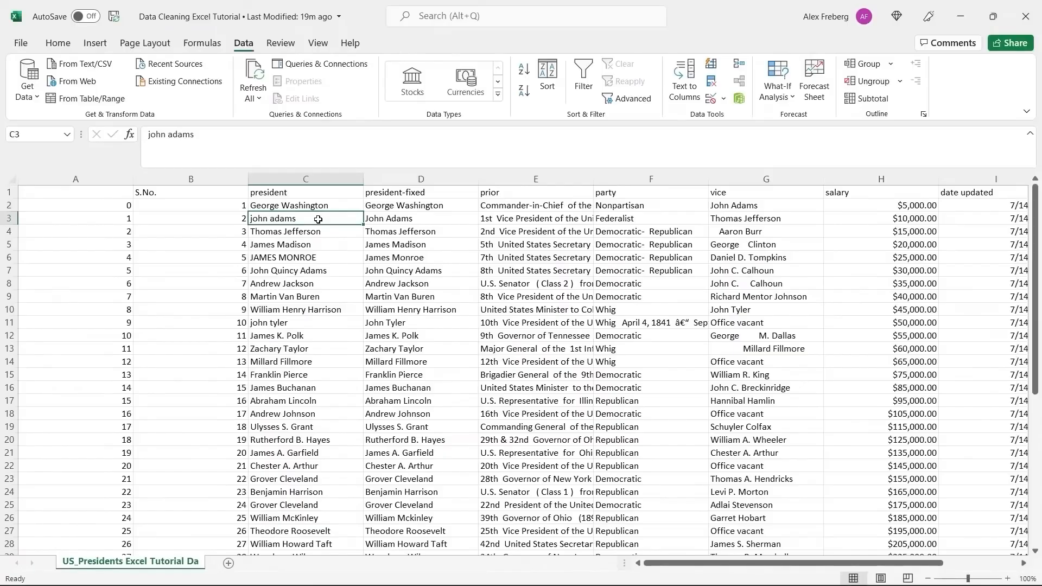
- Widen the prior column to read its entries, and narrow it back to slightly wider than the neighbouring columns
click(311, 257)
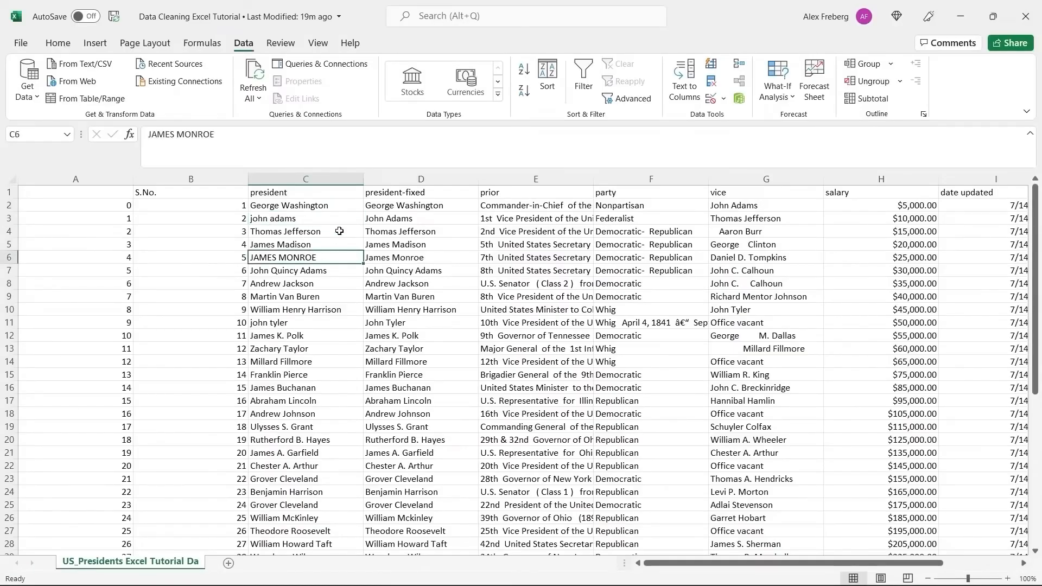
click(349, 214)
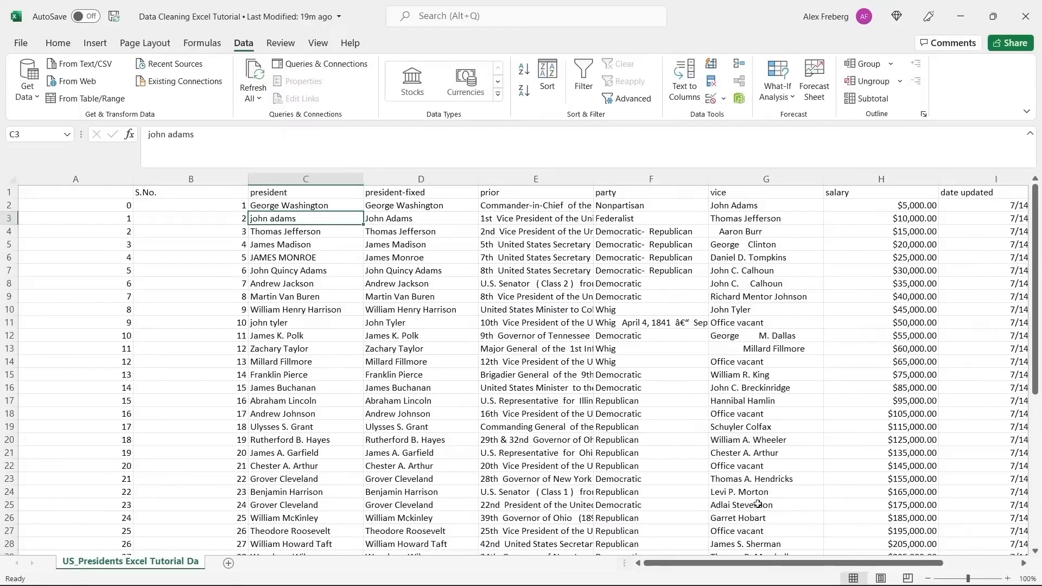
drag(730, 564, 803, 567)
click(337, 192)
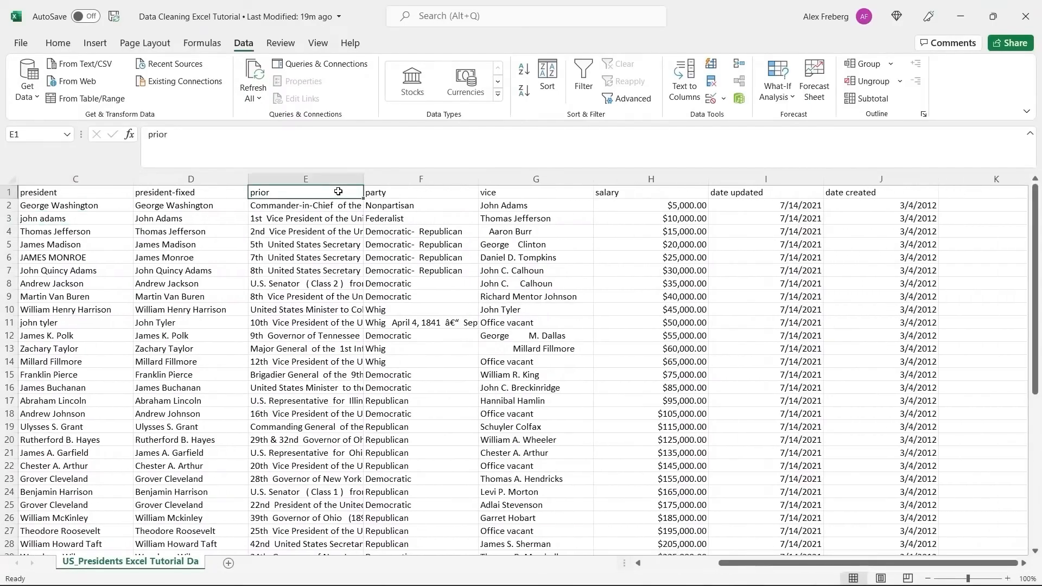
drag(367, 178, 543, 181)
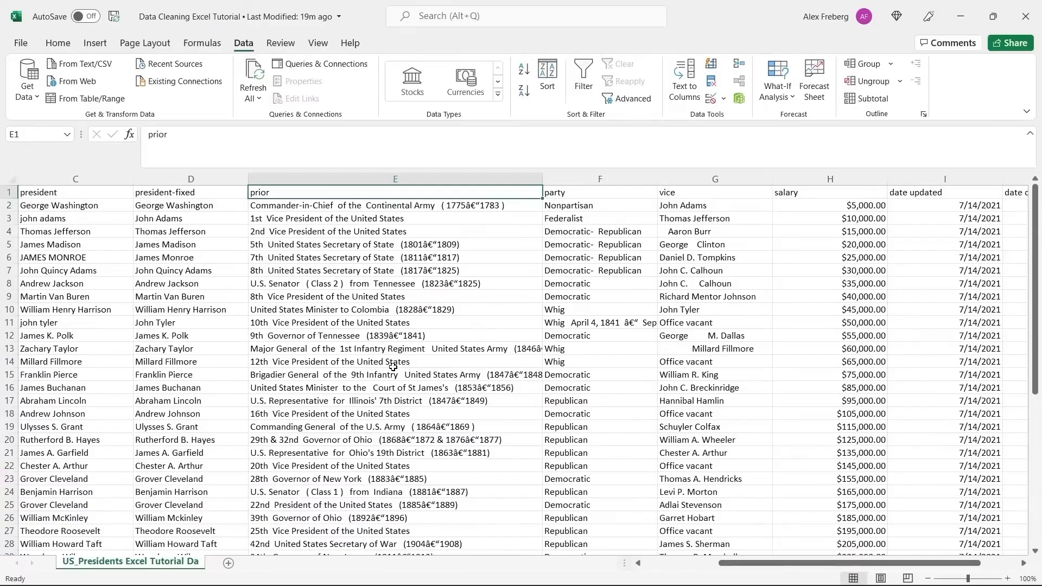
drag(541, 174, 406, 182)
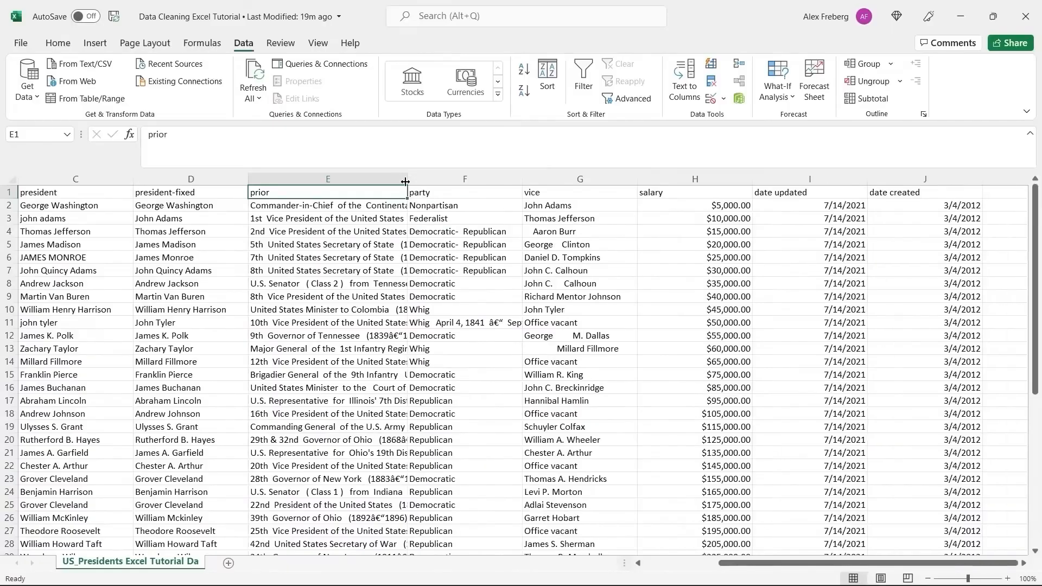
- Turn on filters for the whole sheet and review the distinct values of the party column
click(464, 179)
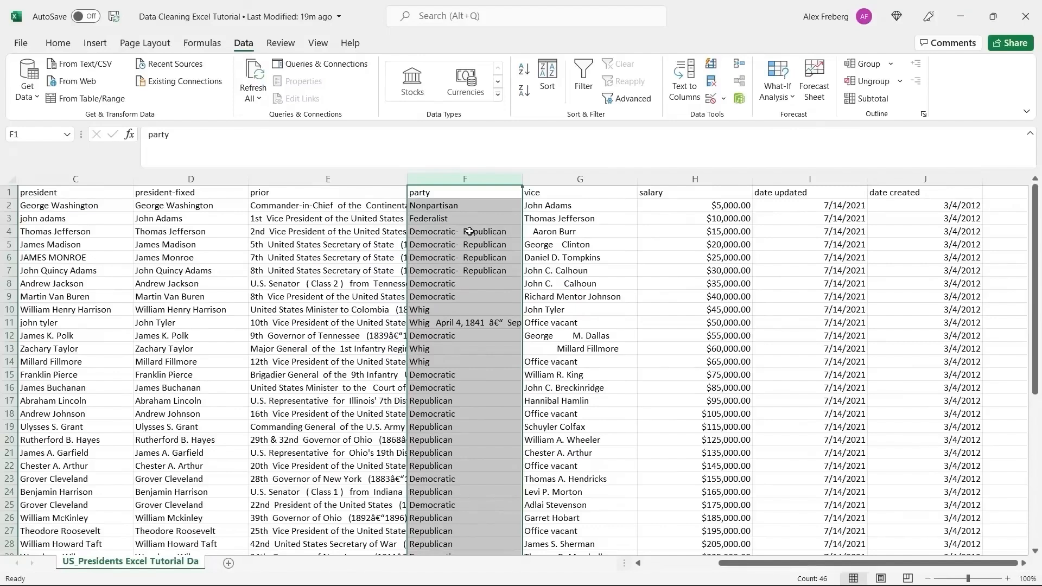
click(485, 306)
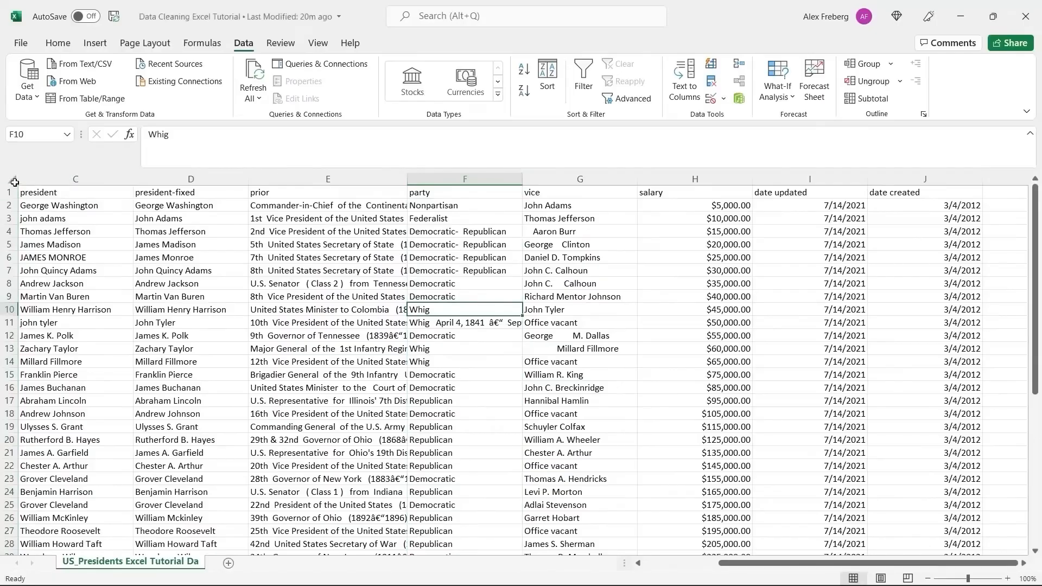
click(14, 183)
click(584, 76)
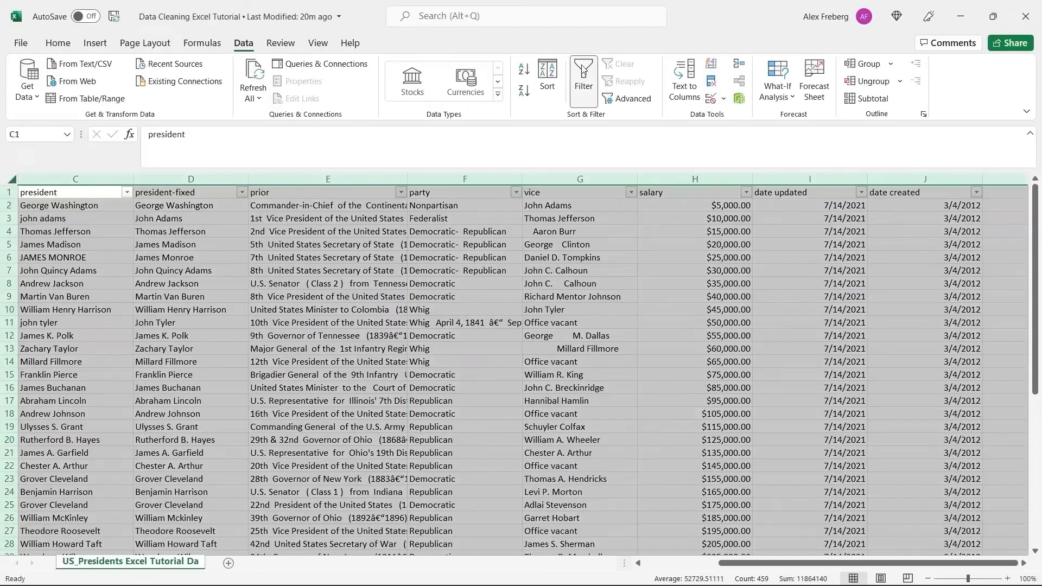
click(505, 193)
click(516, 194)
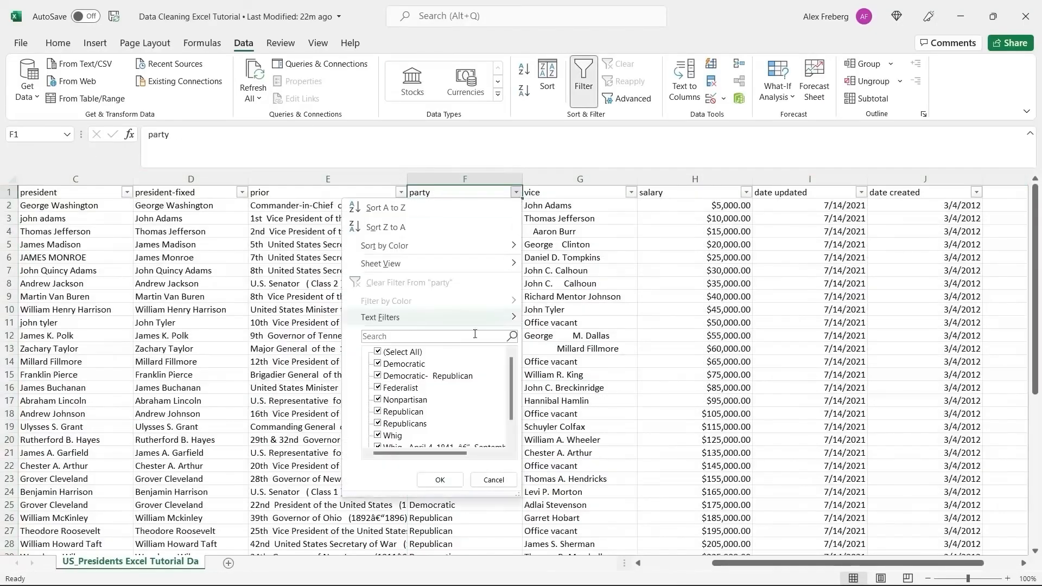
drag(512, 371, 511, 378)
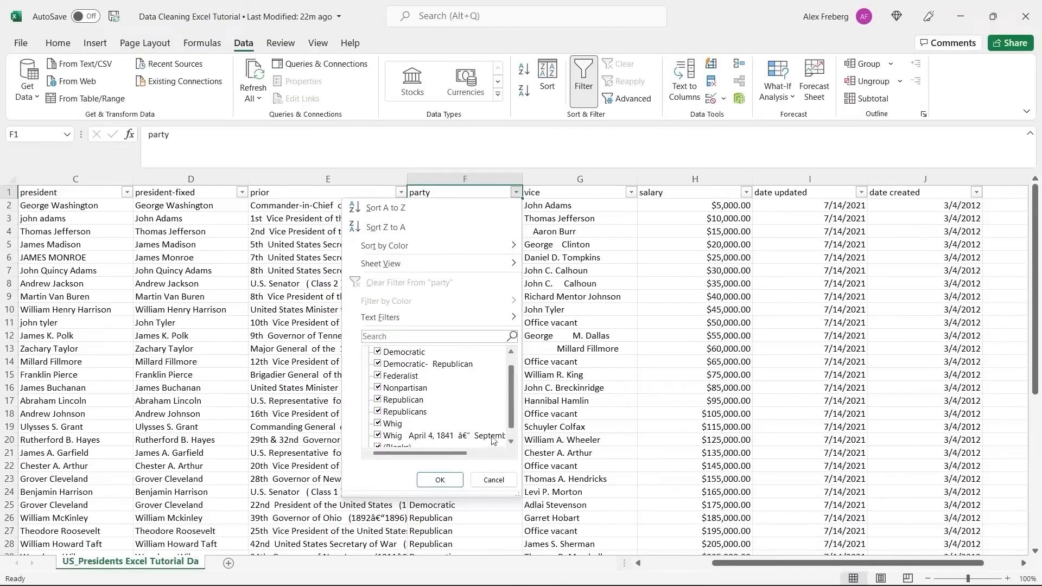
drag(510, 402, 510, 412)
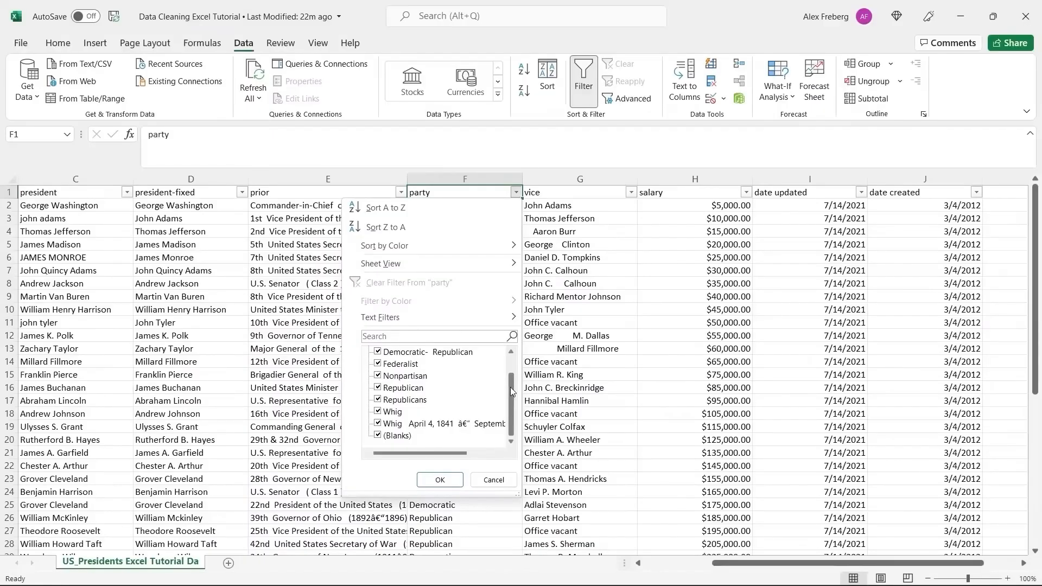
mouse_move(510, 386)
mouse_down()
mouse_move(512, 364)
mouse_move(511, 391)
mouse_up()
- Filter the party column to show only the values Republican and Republicans
click(406, 354)
click(377, 387)
click(378, 399)
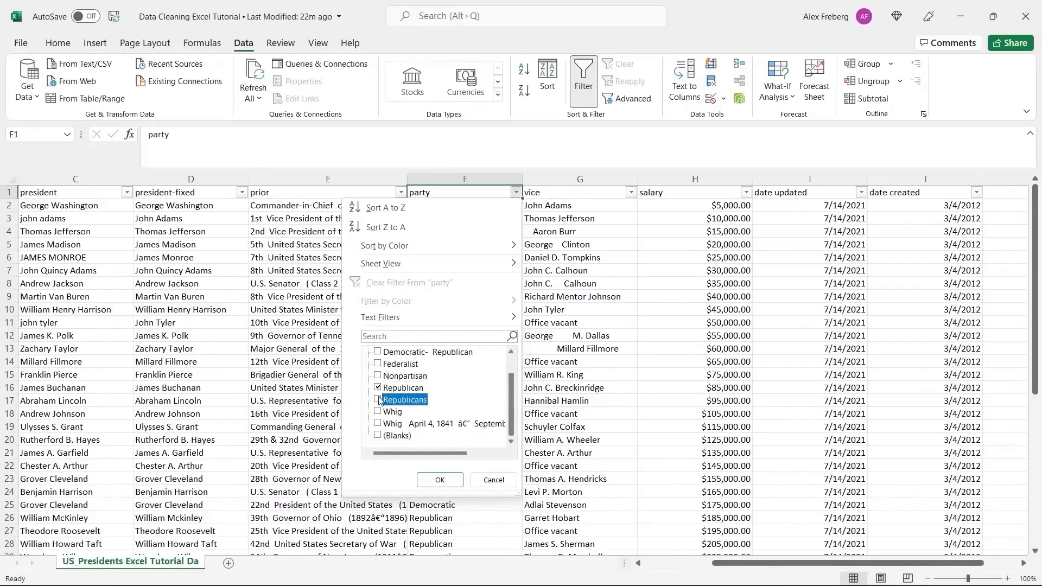
click(439, 478)
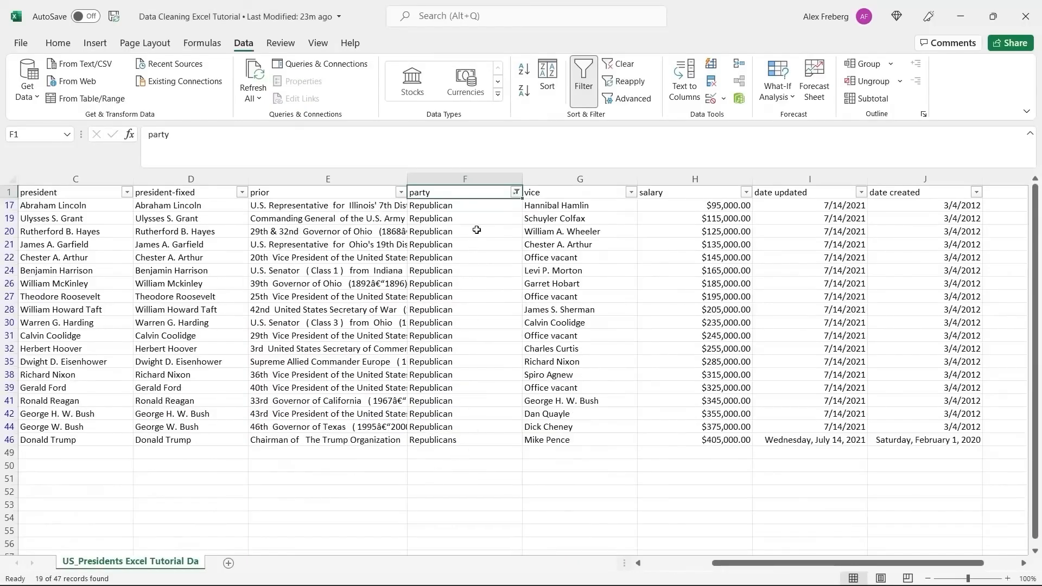
- Replace the entry "Republicans" in F46 with "Republican", copied from F44
drag(474, 205, 475, 447)
click(477, 446)
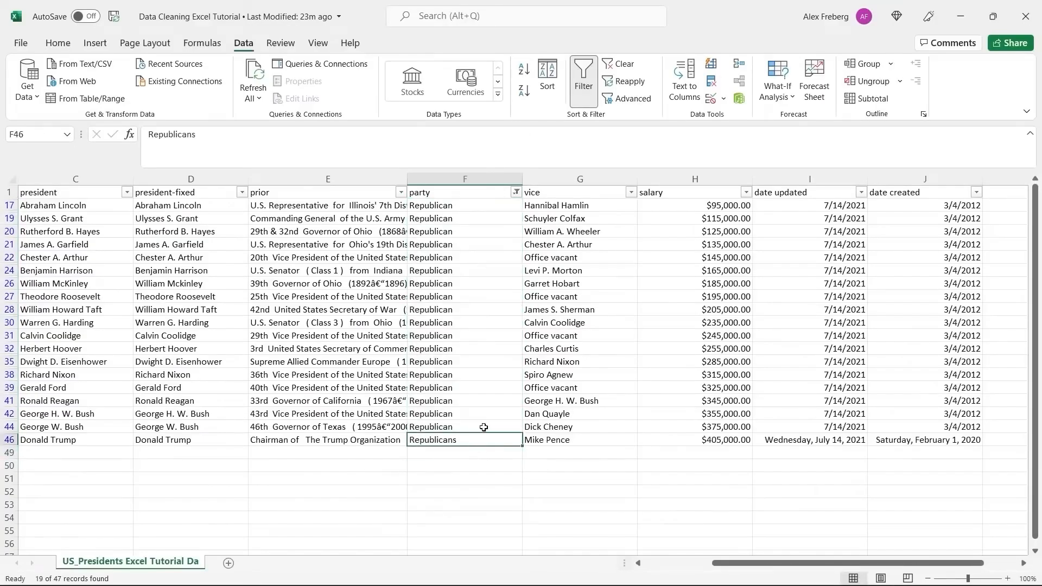
click(483, 427)
key(ctrl+c)
click(473, 440)
key(ctrl+v)
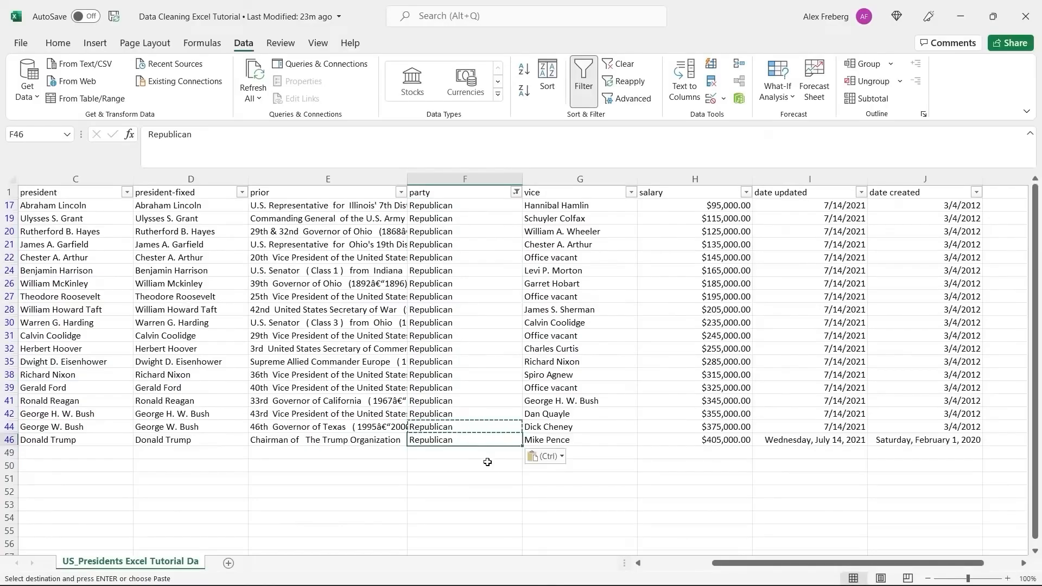
click(471, 458)
double_click(471, 456)
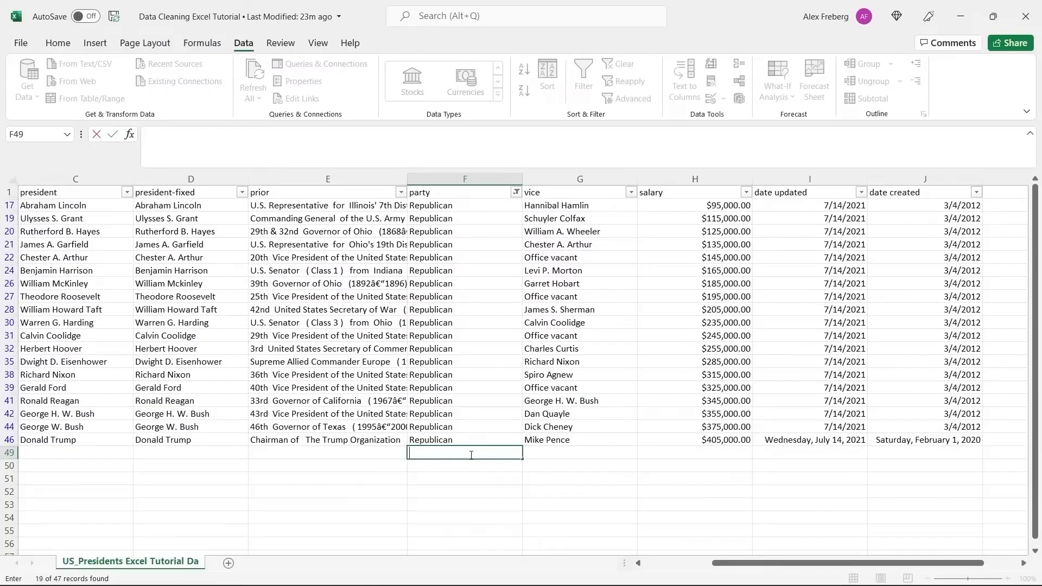
click(462, 469)
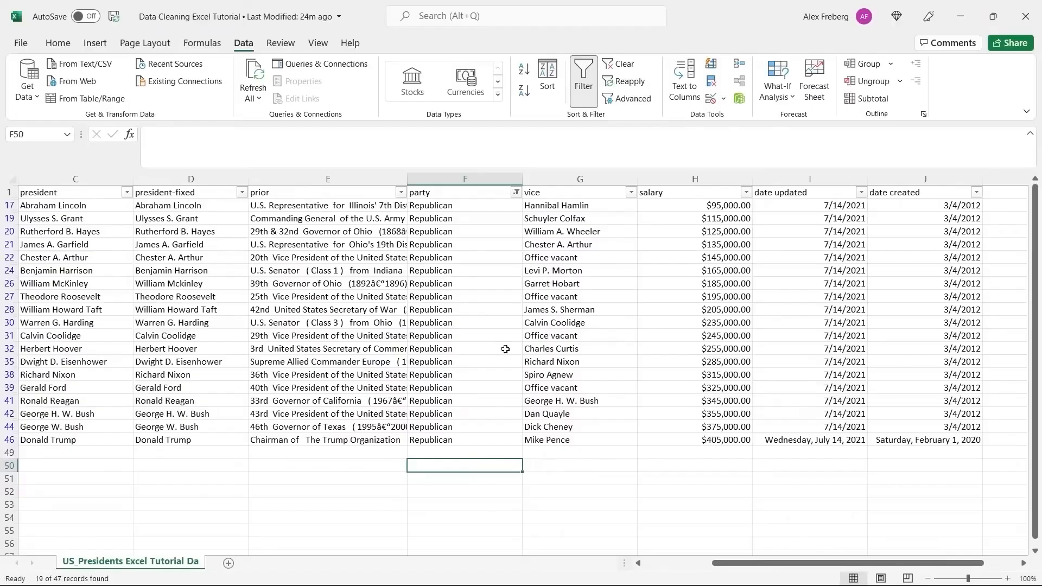
- Filter the party column to show only Whig and the Whig value that has dates appended
click(516, 193)
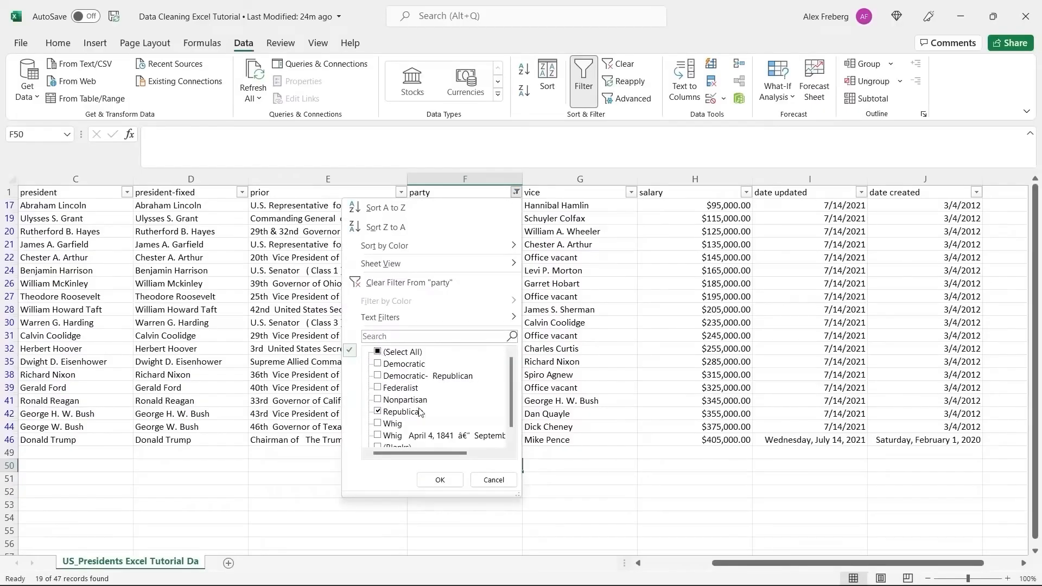
click(379, 413)
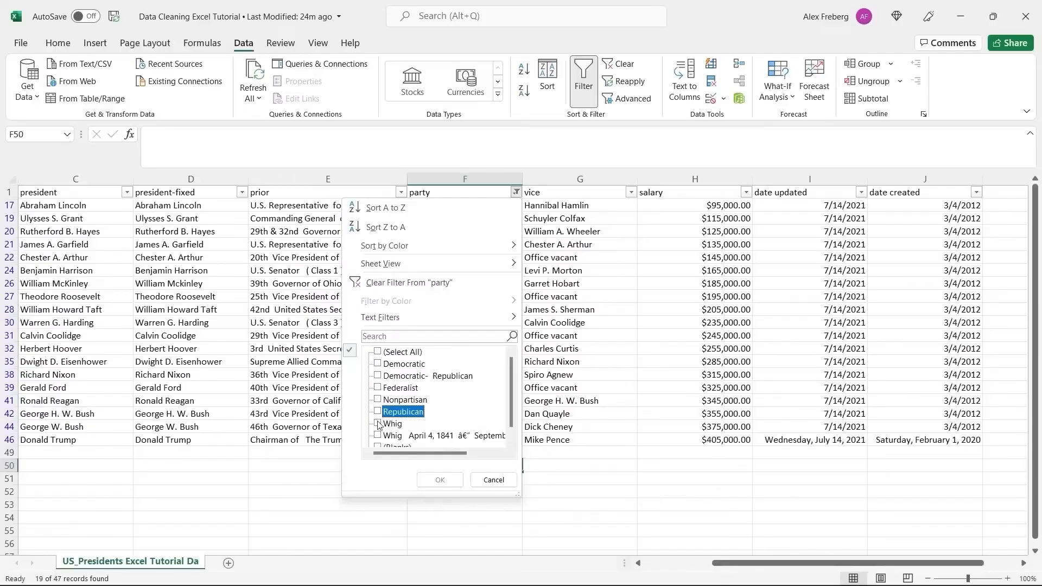
click(379, 424)
click(378, 436)
click(440, 481)
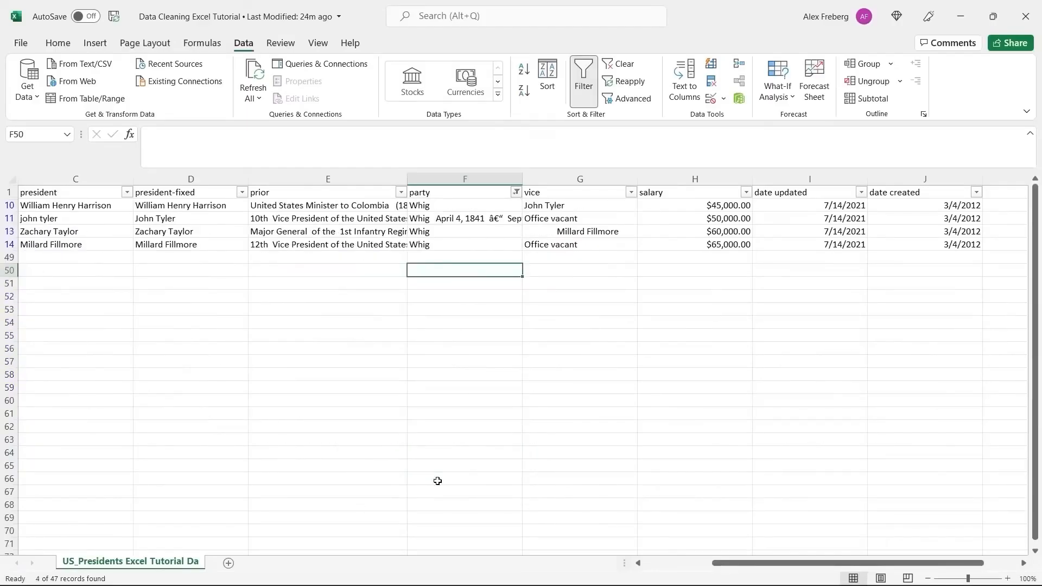
- Replace the Whig entry with appended dates in F11 with plain "Whig", copied from F13
click(437, 217)
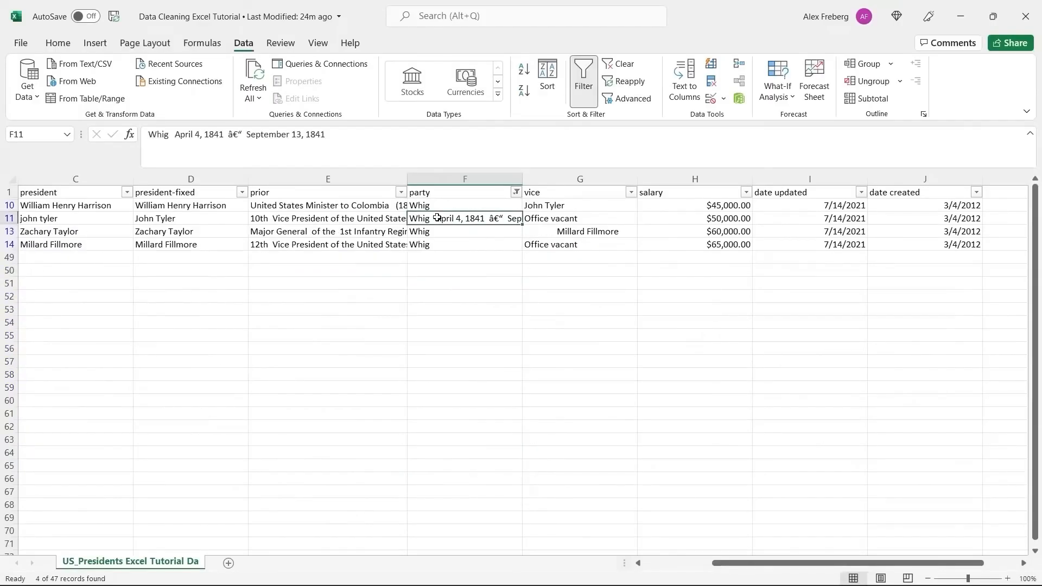
click(463, 234)
key(ctrl+c)
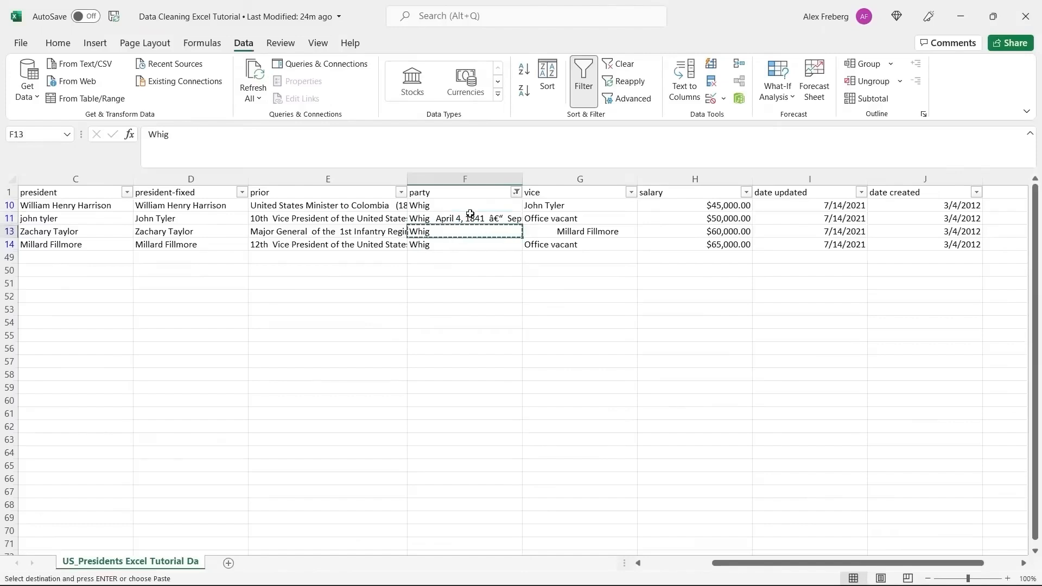
click(468, 214)
key(ctrl+v)
click(465, 244)
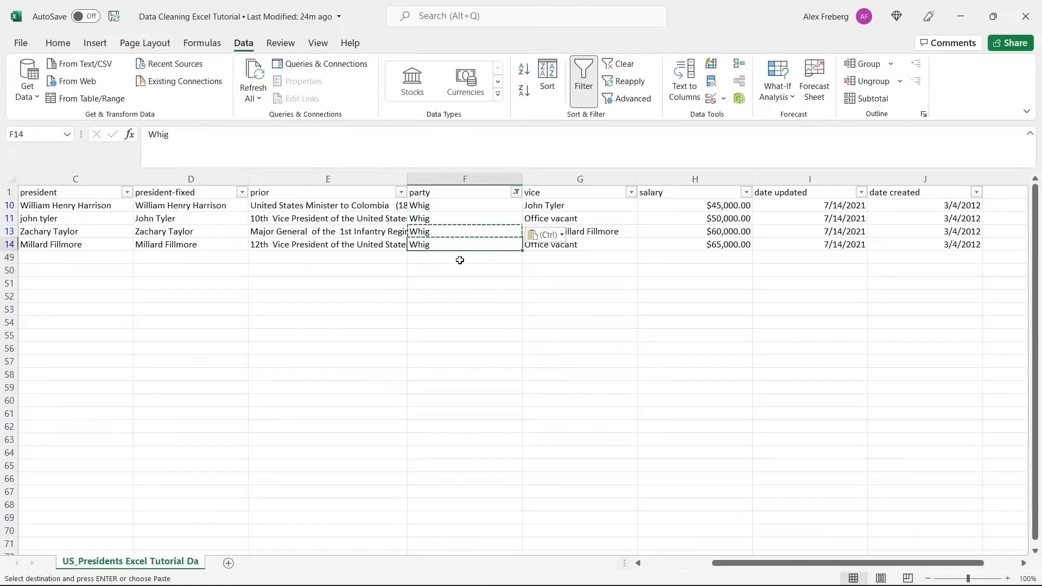
click(464, 259)
- Filter the party column to show only blank entries and inspect the matching rows
click(516, 192)
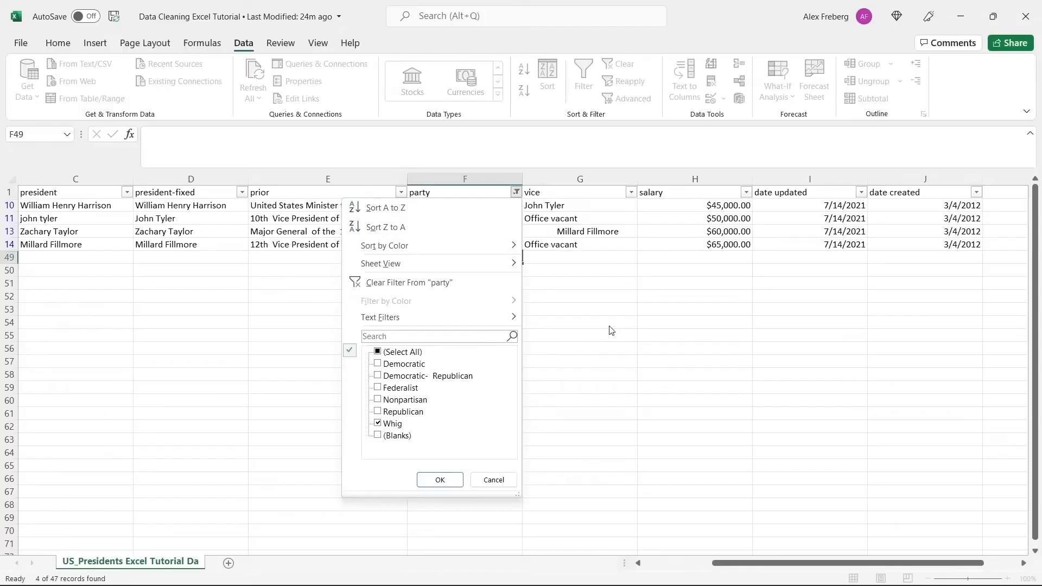
click(415, 356)
click(378, 352)
click(378, 440)
click(440, 479)
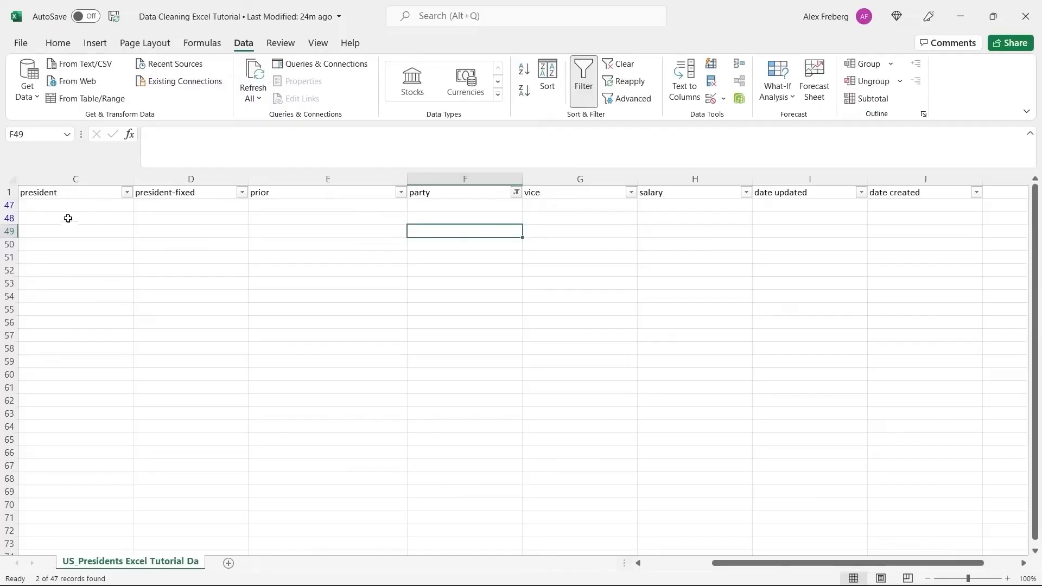
- Show all party values again and check the blank rows 47 and 48 below the data
click(515, 194)
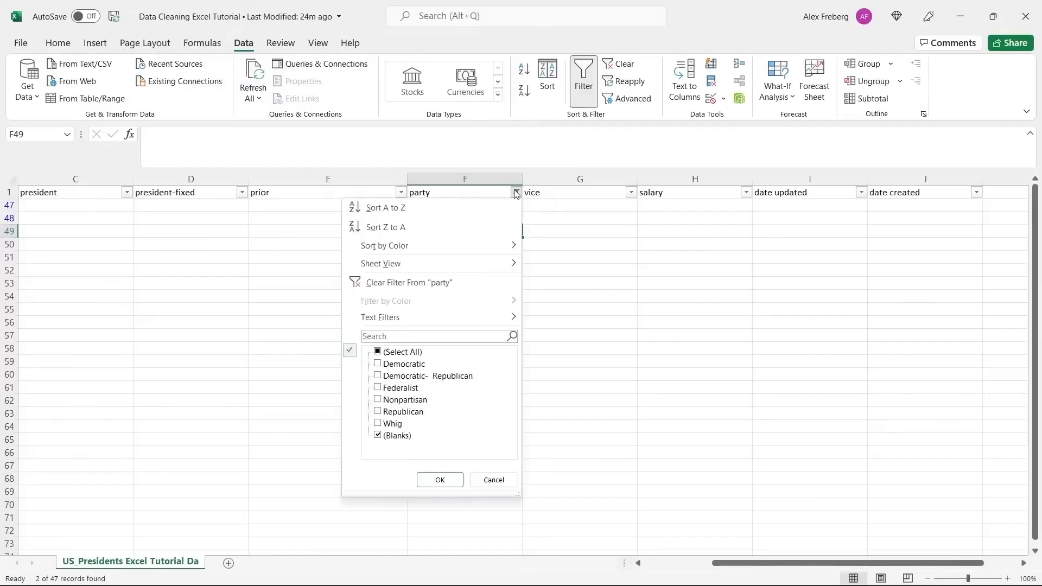
click(406, 351)
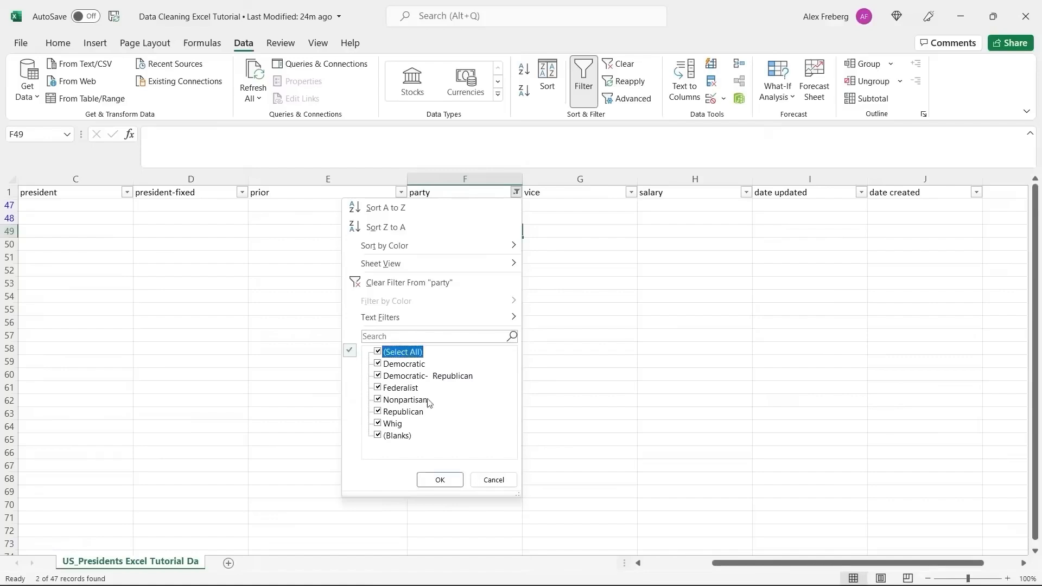
click(441, 480)
scroll(446, 401, down, 8)
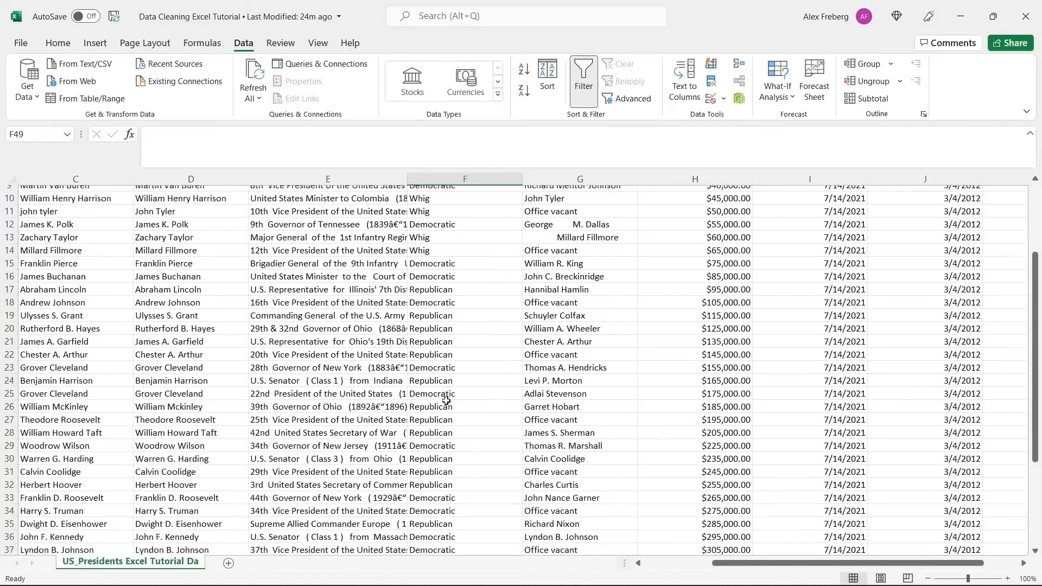
scroll(446, 401, down, 1)
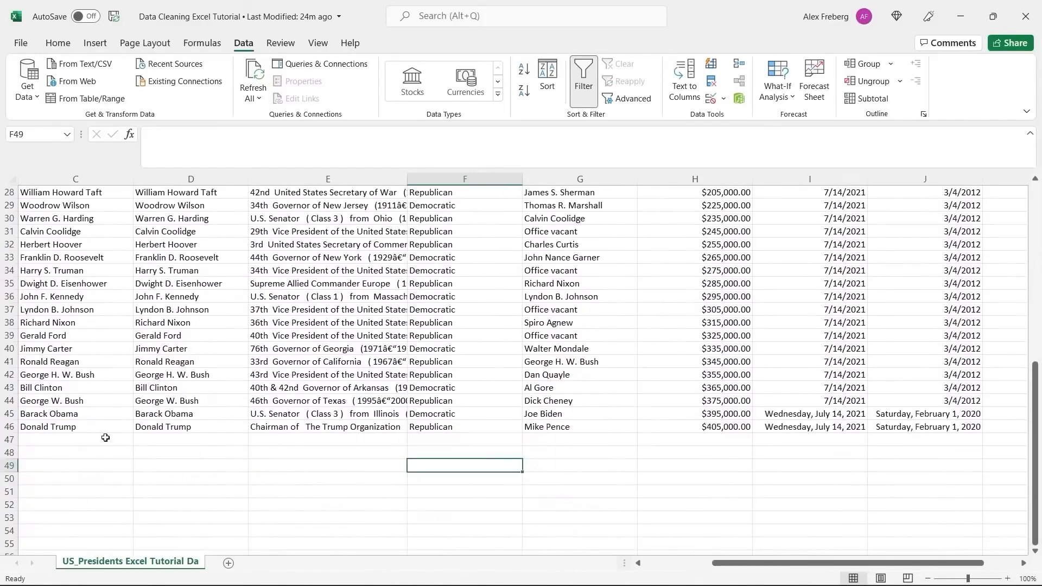
drag(106, 439, 628, 453)
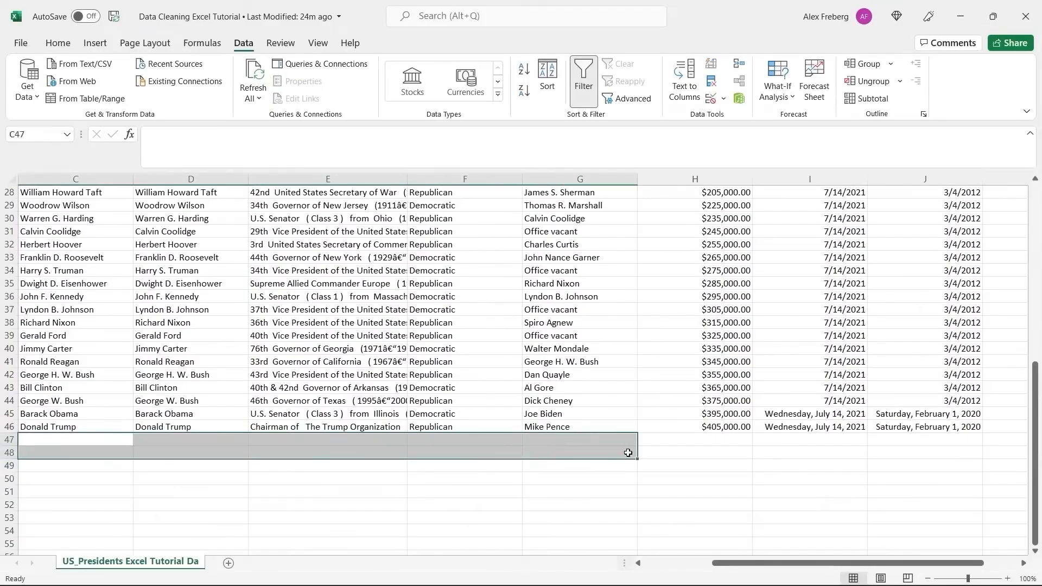
click(671, 452)
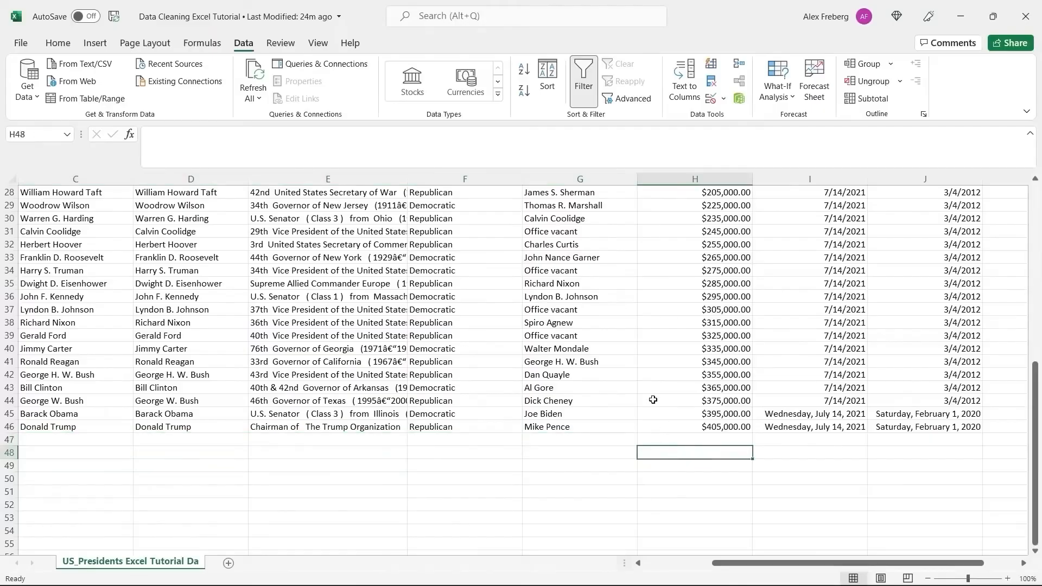
scroll(506, 384, up, 9)
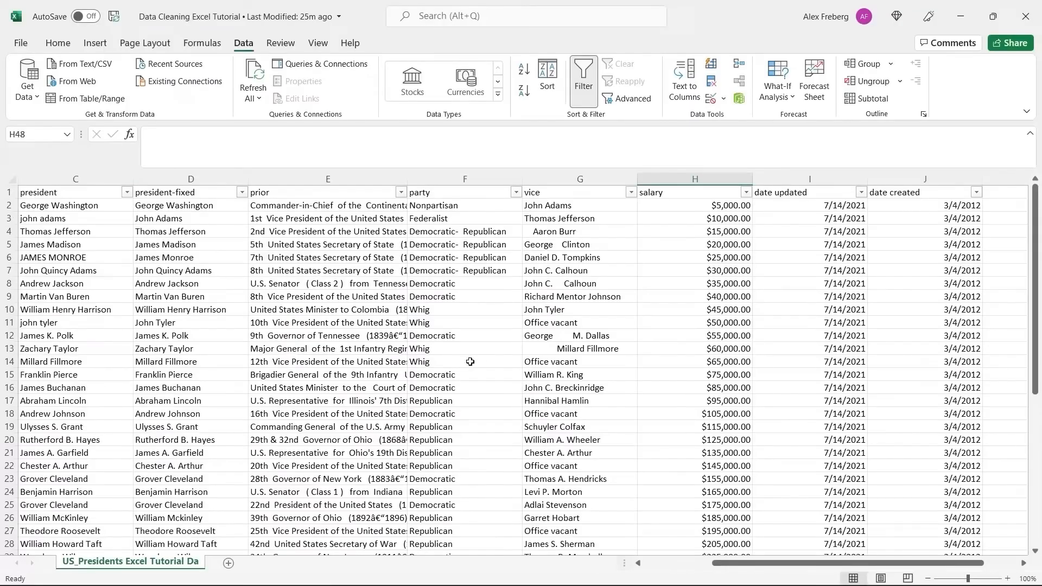
- Examine the "Democratic- Republican" entries in F4:F7 of the party column
click(484, 228)
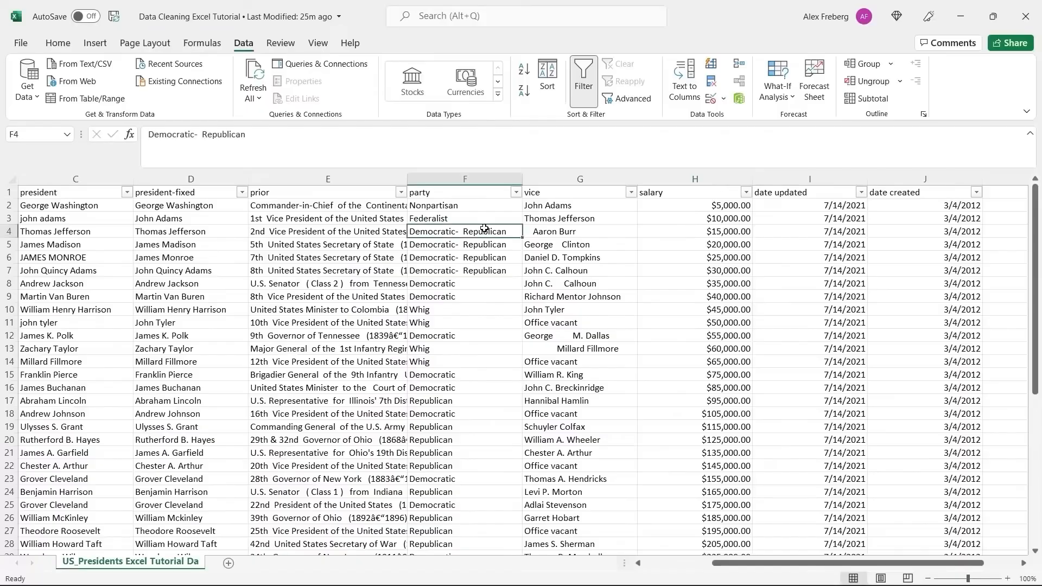
drag(485, 229, 487, 271)
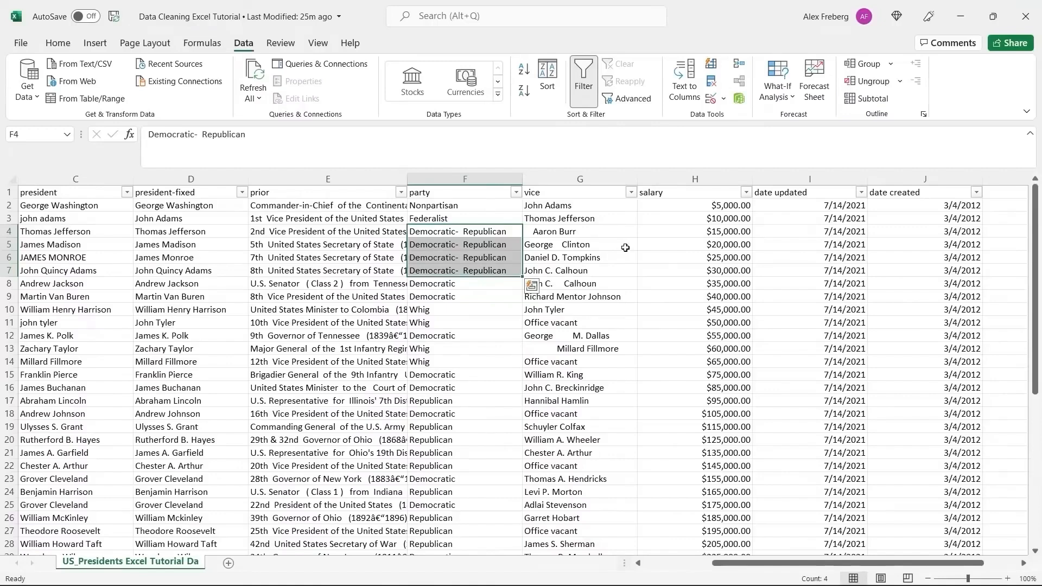
click(625, 248)
- Insert an empty column between the vice and salary columns
click(688, 181)
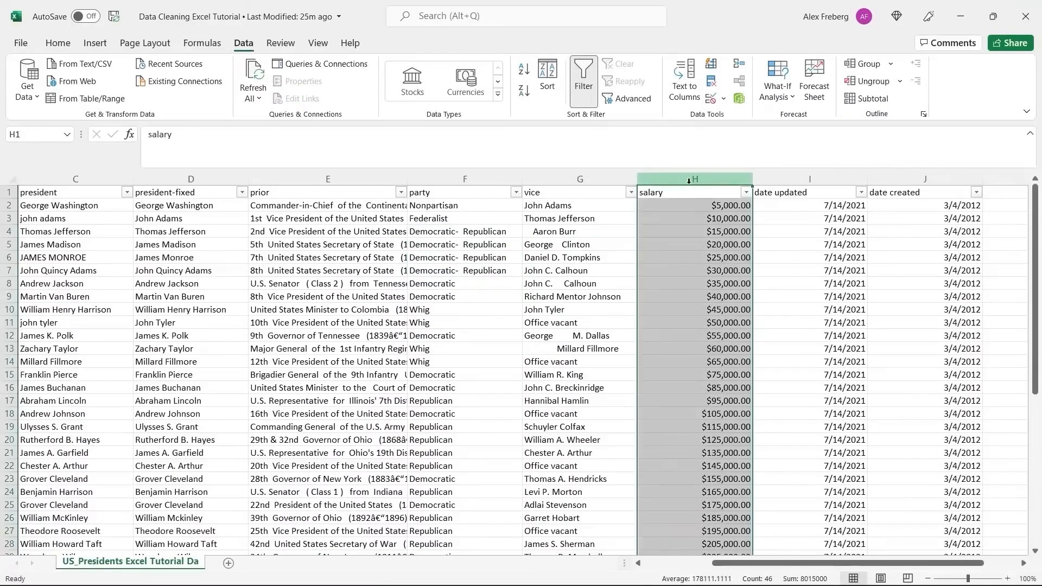
right_click(689, 183)
click(724, 299)
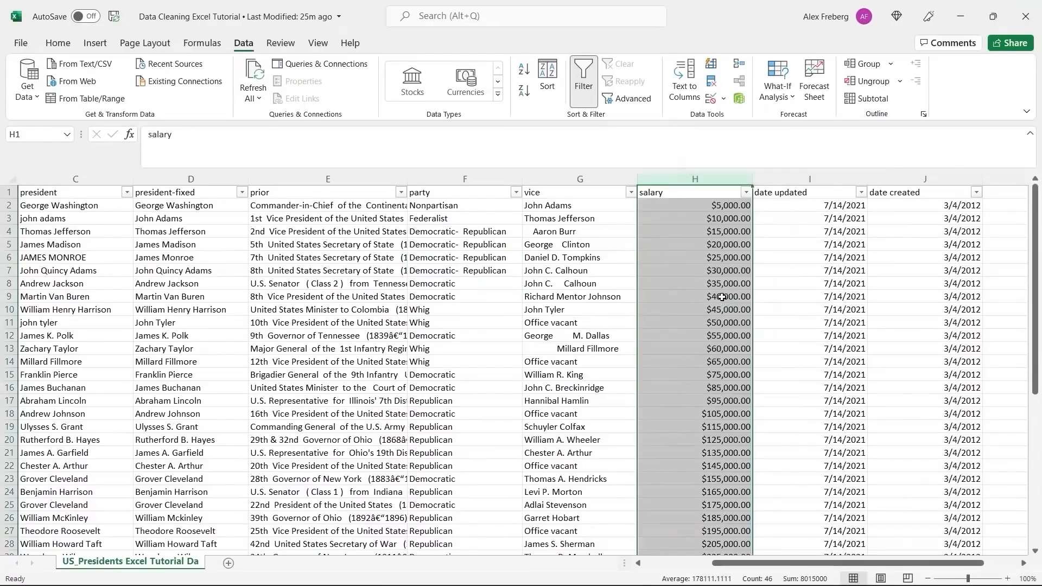
- Enter =TRIM(G2) in H2 and fill the formula down the new column to strip extra spaces from the vice entries
click(654, 207)
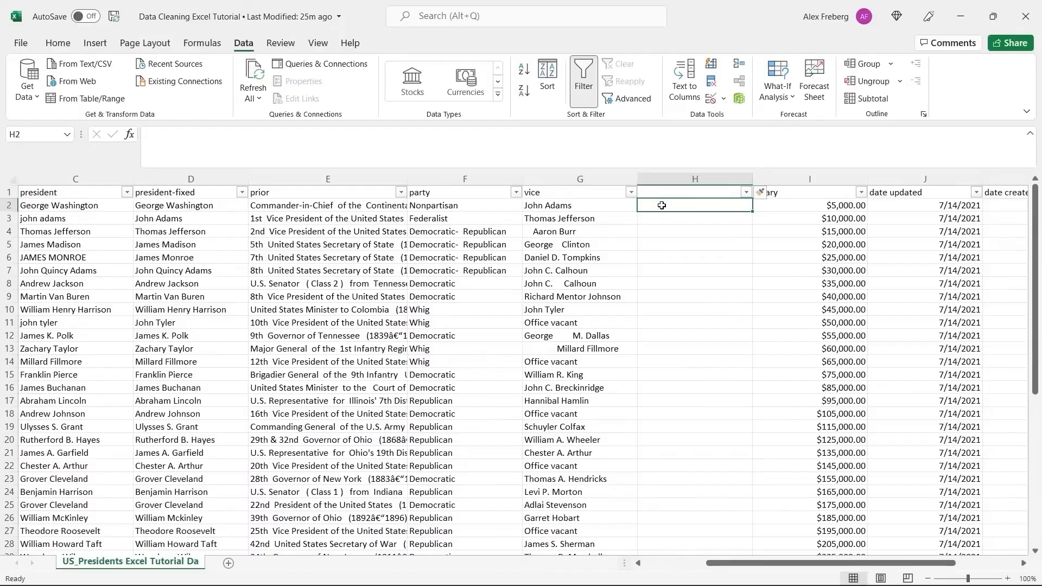
text(=TRIM()
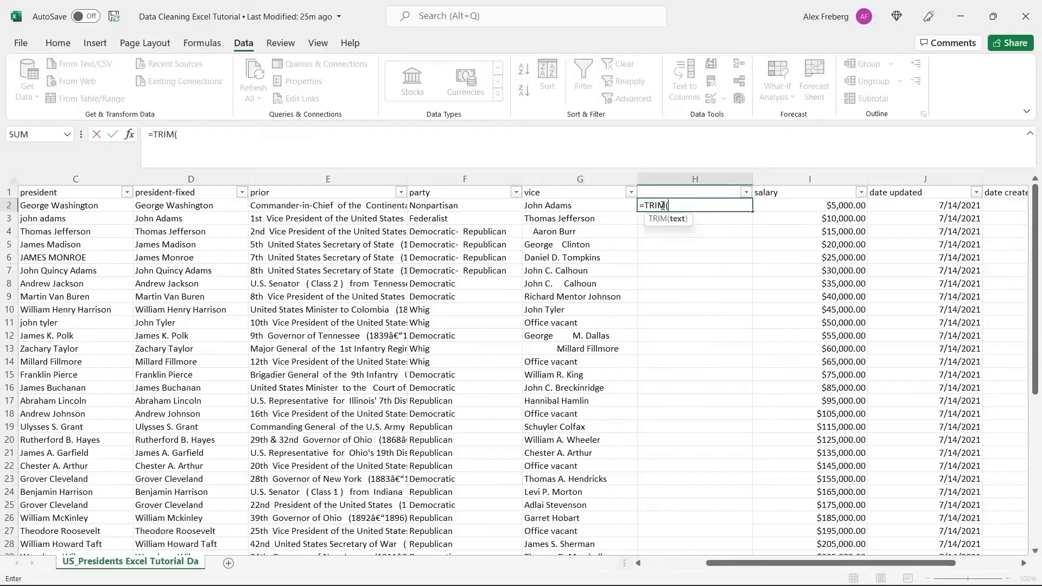
click(591, 207)
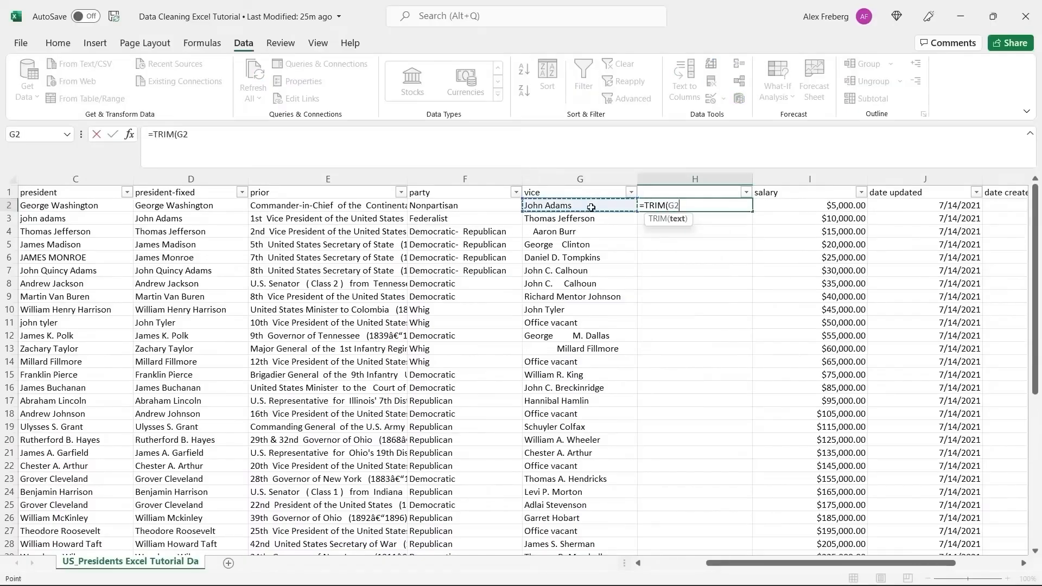
text())
key(Return)
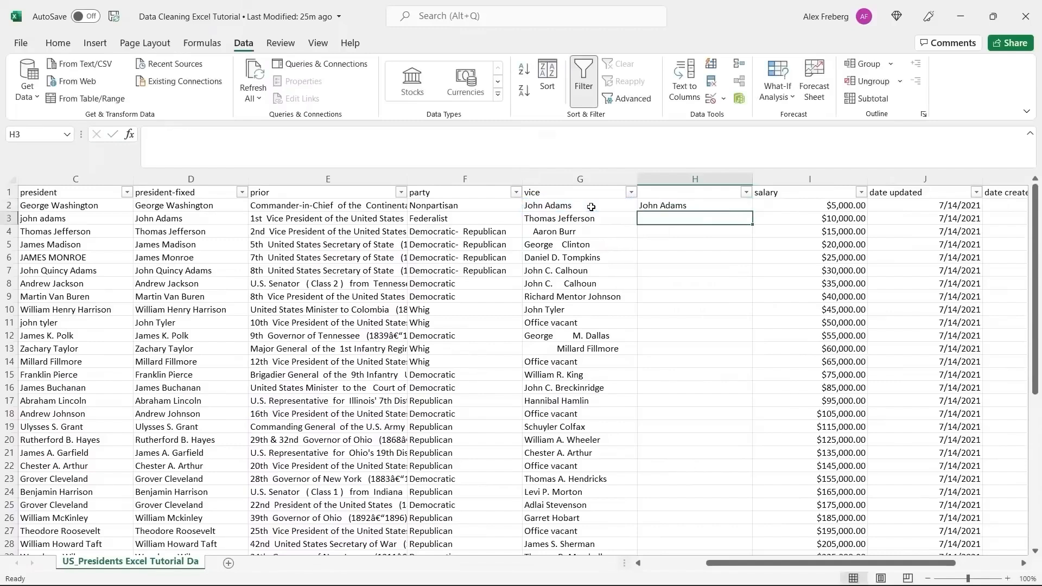
click(709, 207)
double_click(752, 211)
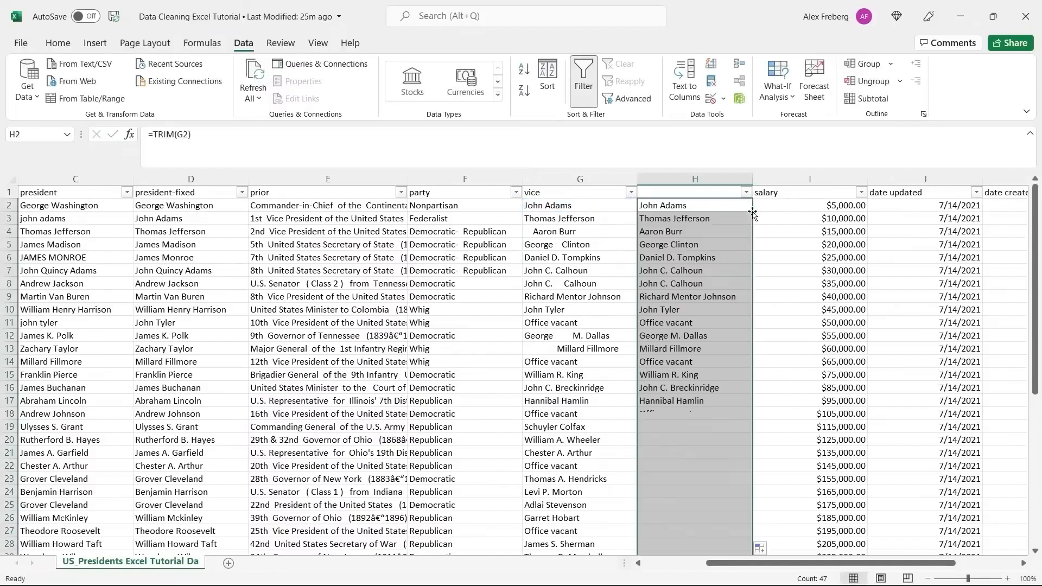
click(723, 254)
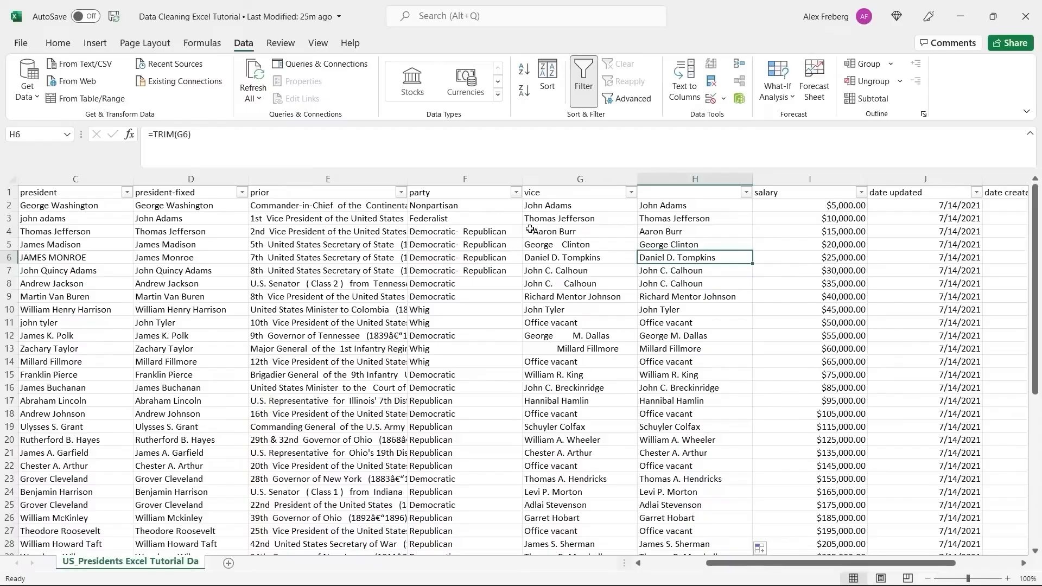
- Examine the spacing inside the vice column entries, comparing cells G5, G7 and G8
click(561, 246)
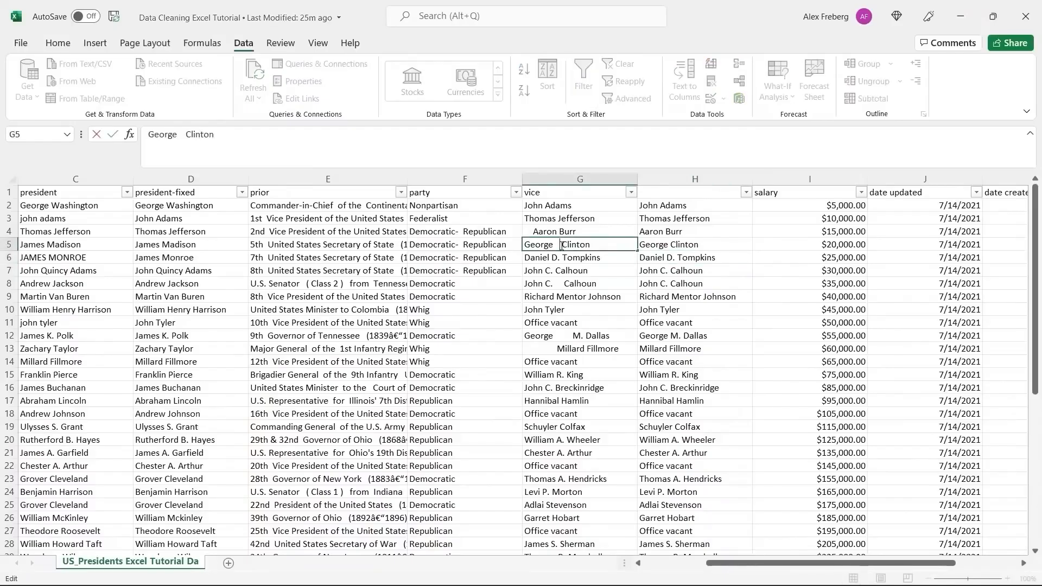
click(566, 282)
double_click(565, 282)
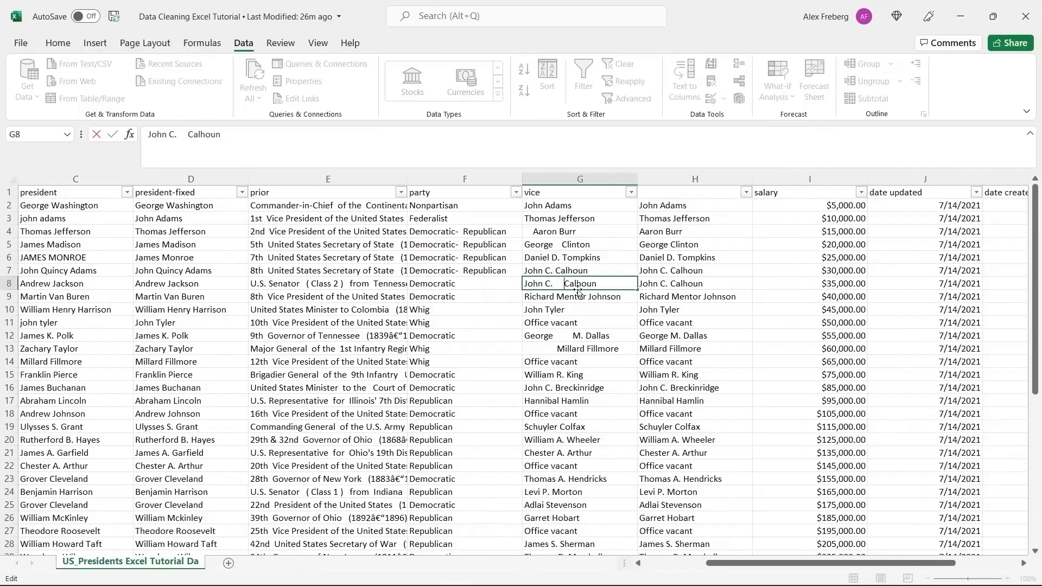
click(594, 326)
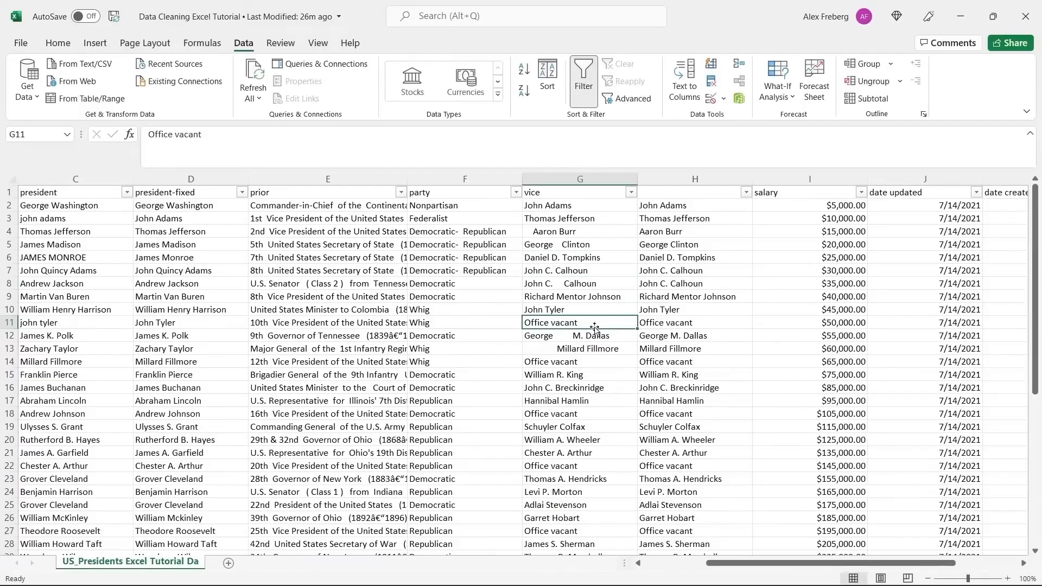
double_click(604, 270)
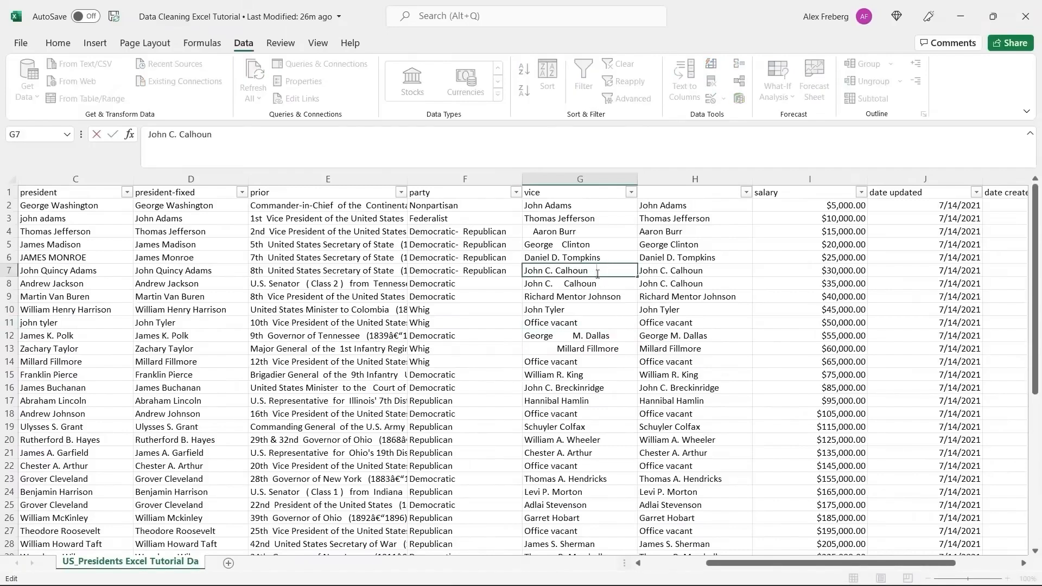
click(592, 321)
click(596, 269)
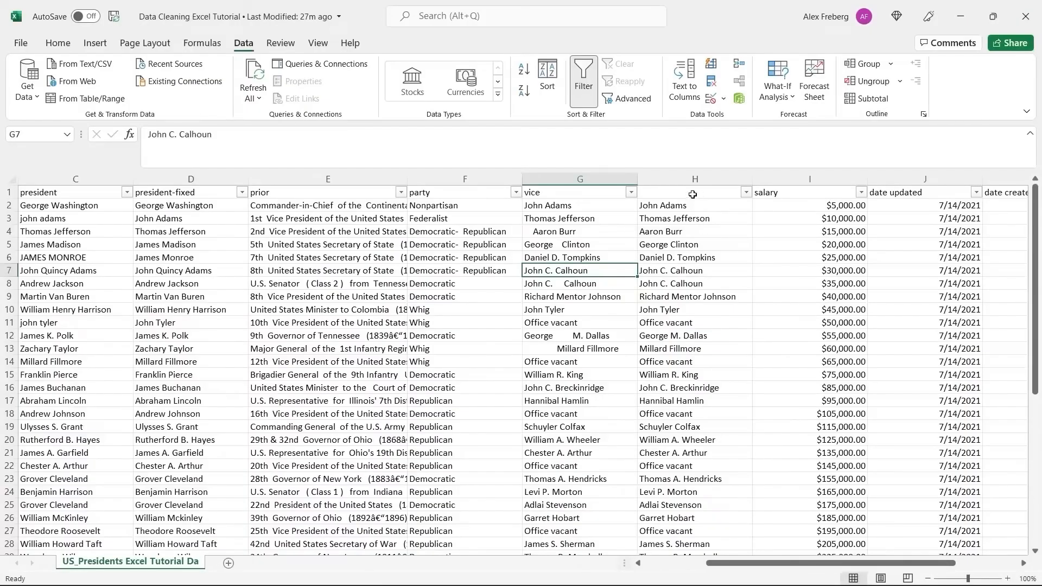
- Enter the header "vice-fixed" in H1 above the trimmed column
double_click(694, 193)
text(vice-)
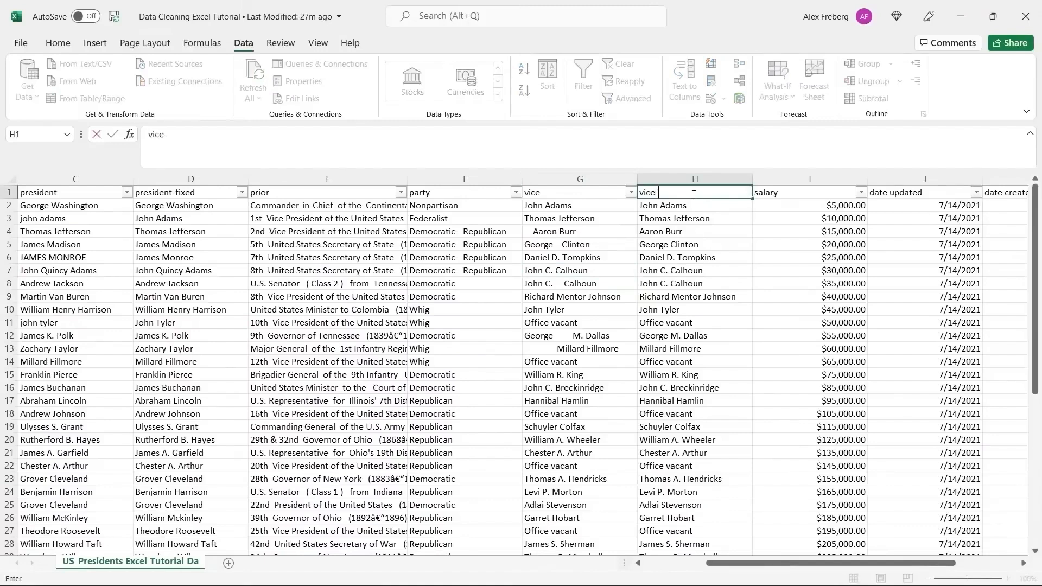
text(fixed)
click(695, 244)
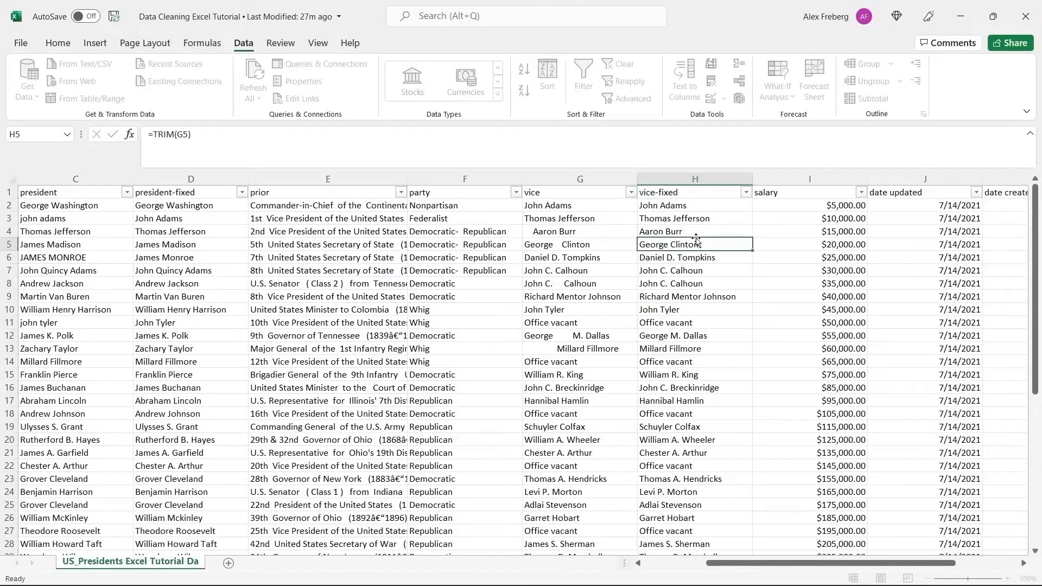
- Apply the Number format to the whole salary column I
drag(765, 564, 841, 552)
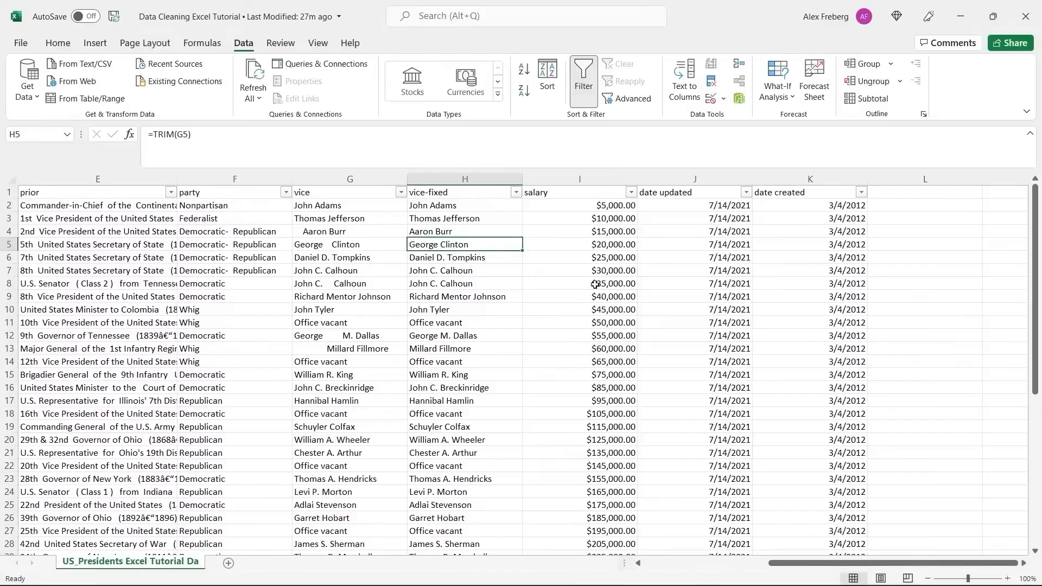
click(907, 222)
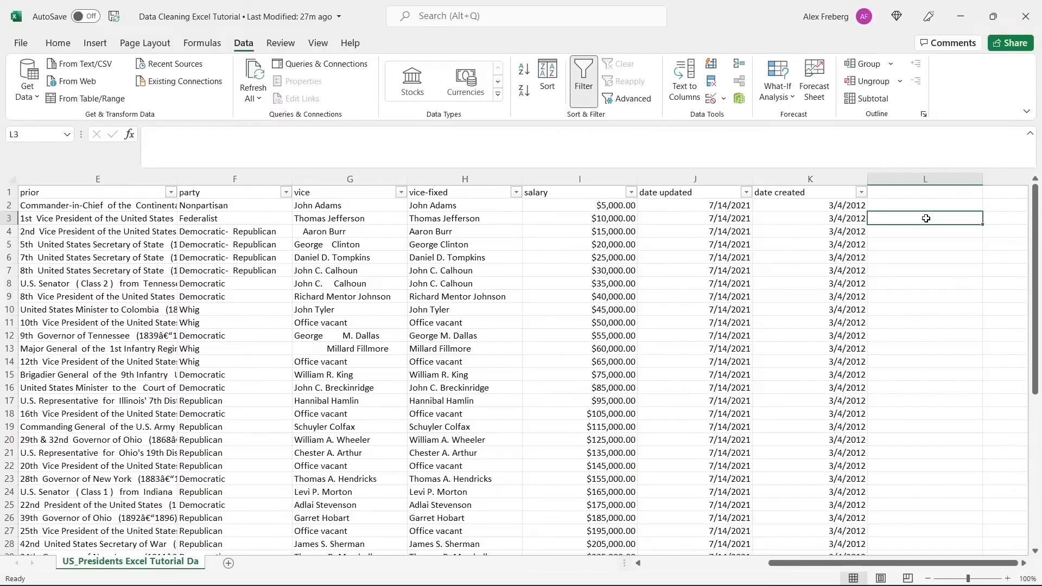
click(579, 179)
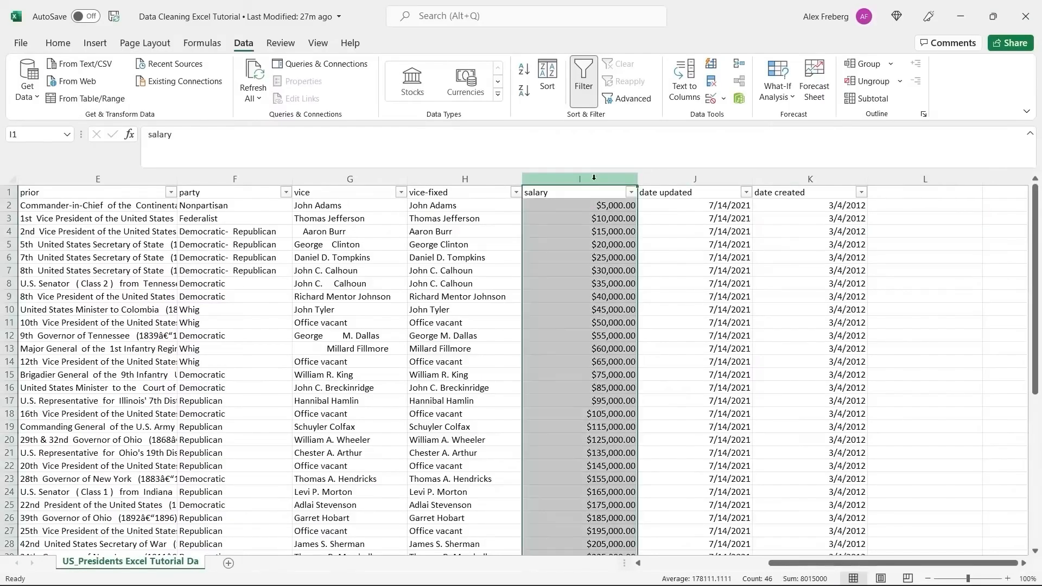
click(58, 43)
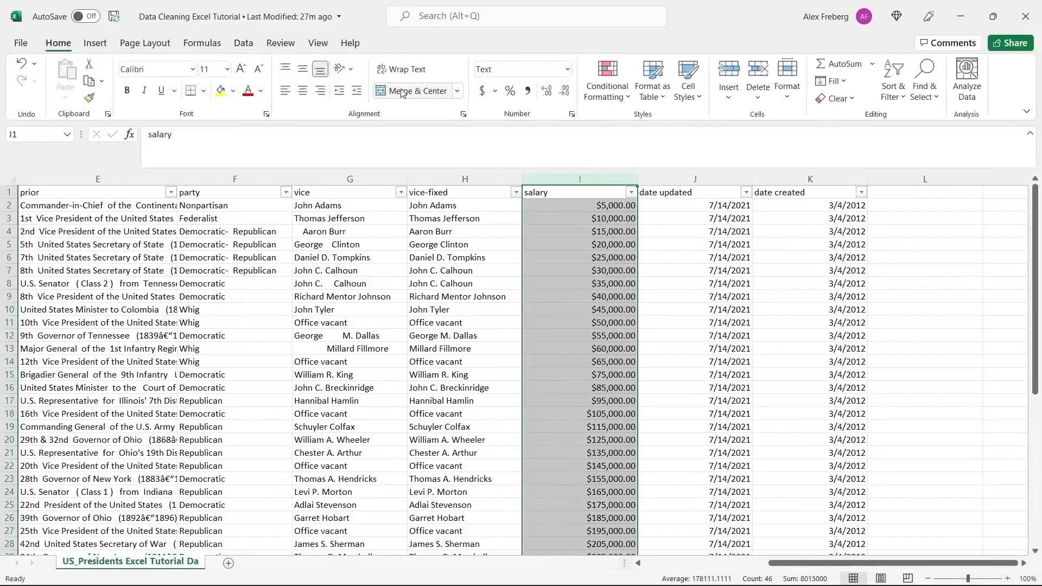
click(589, 217)
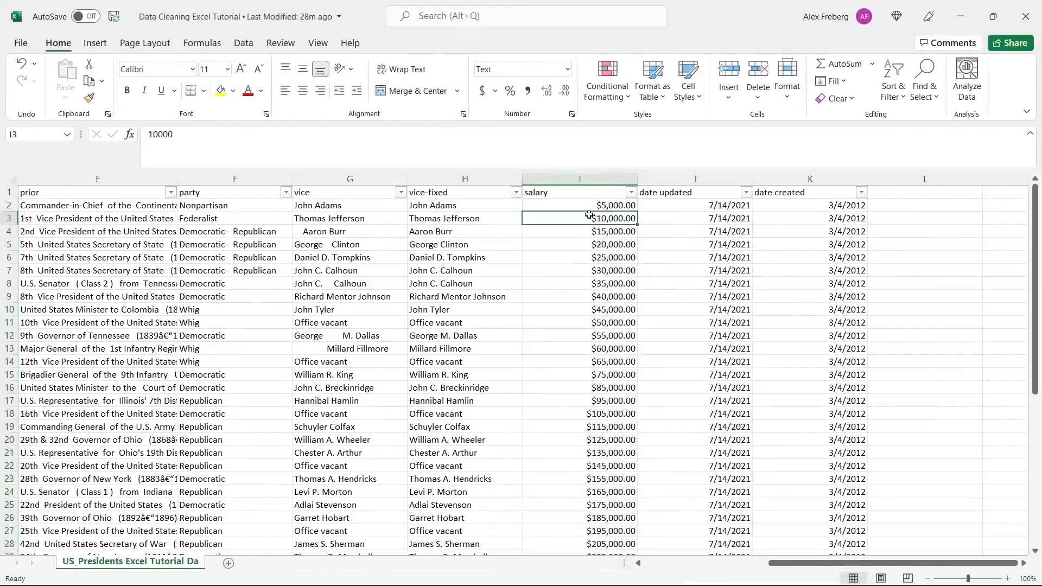
click(591, 183)
click(567, 69)
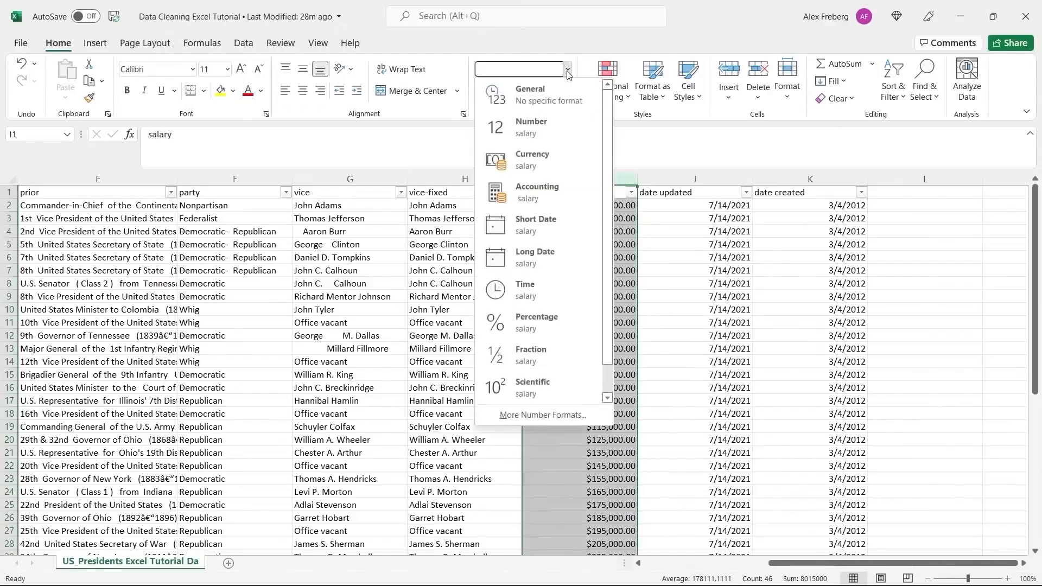
click(558, 120)
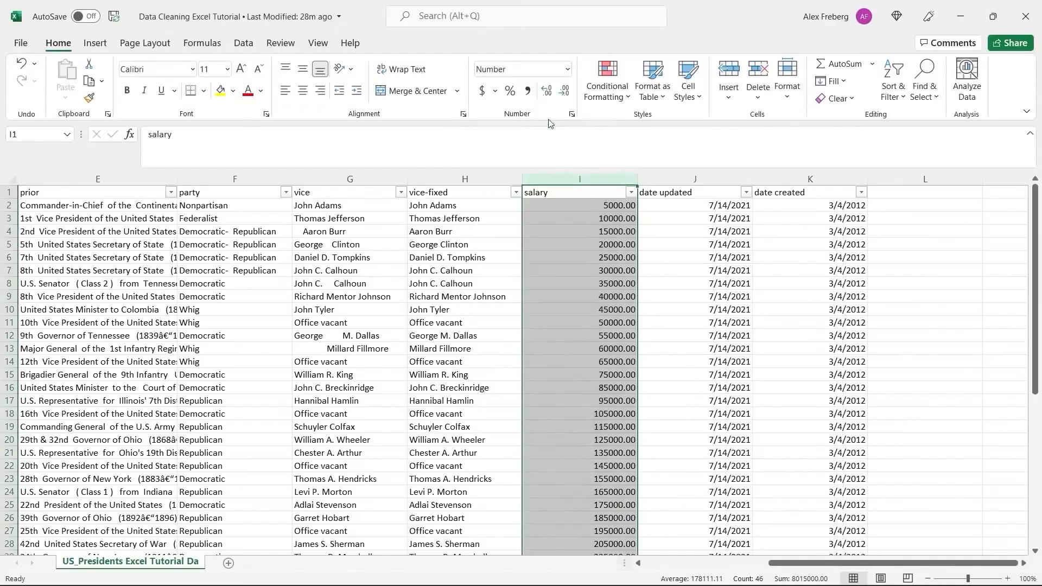
- Reduce the salary column to zero decimal places
click(545, 92)
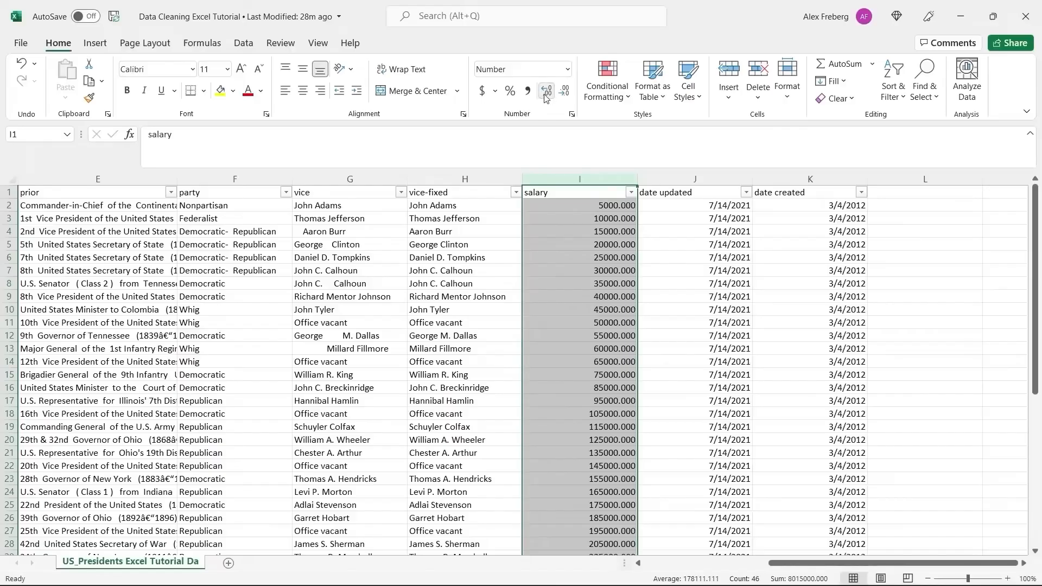
click(564, 91)
click(564, 91)
click(564, 92)
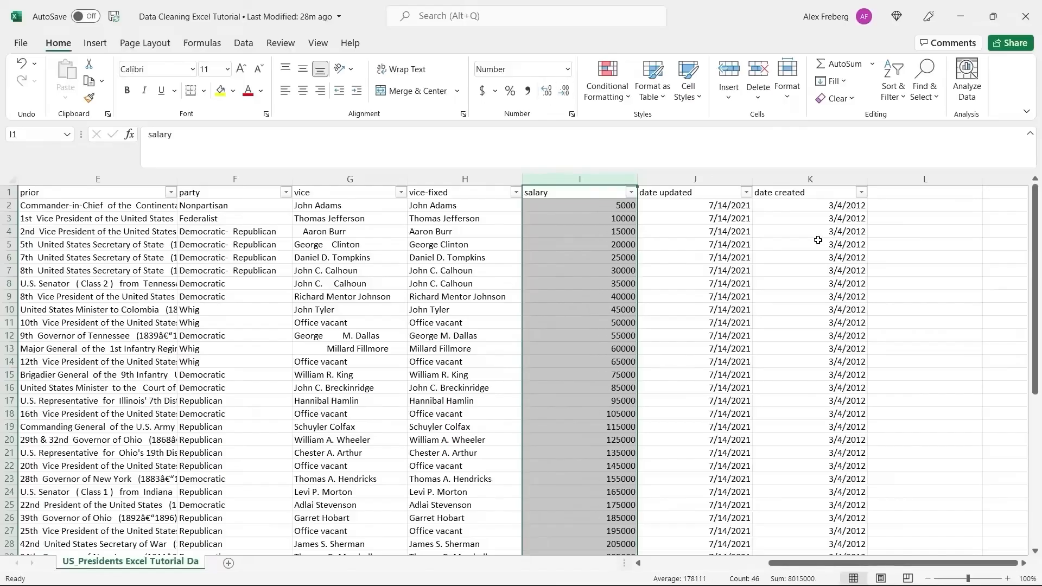
click(908, 226)
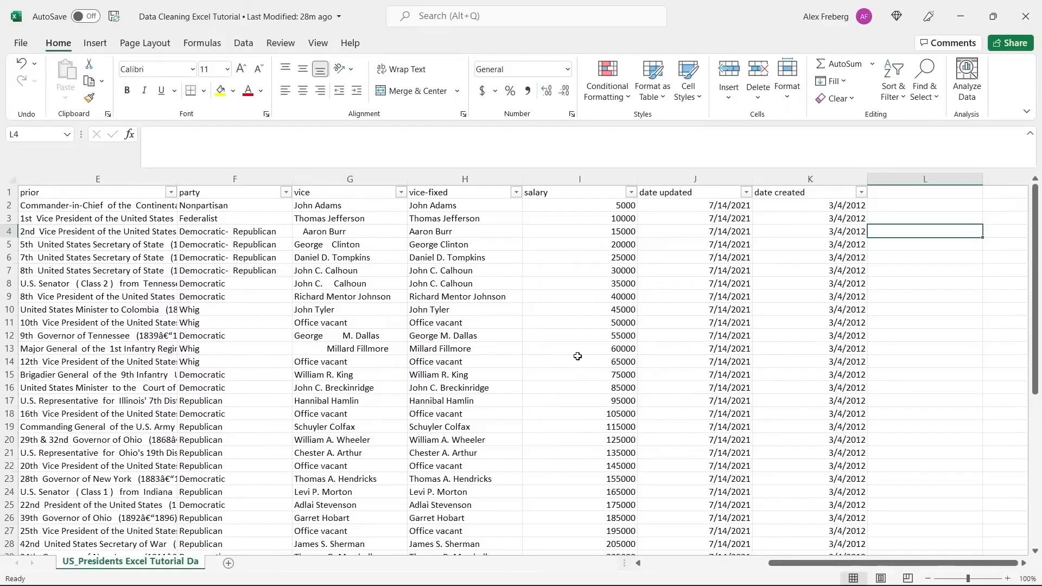
- Look through the salary, date updated and date created columns down to the last data rows
scroll(577, 356, down, 6)
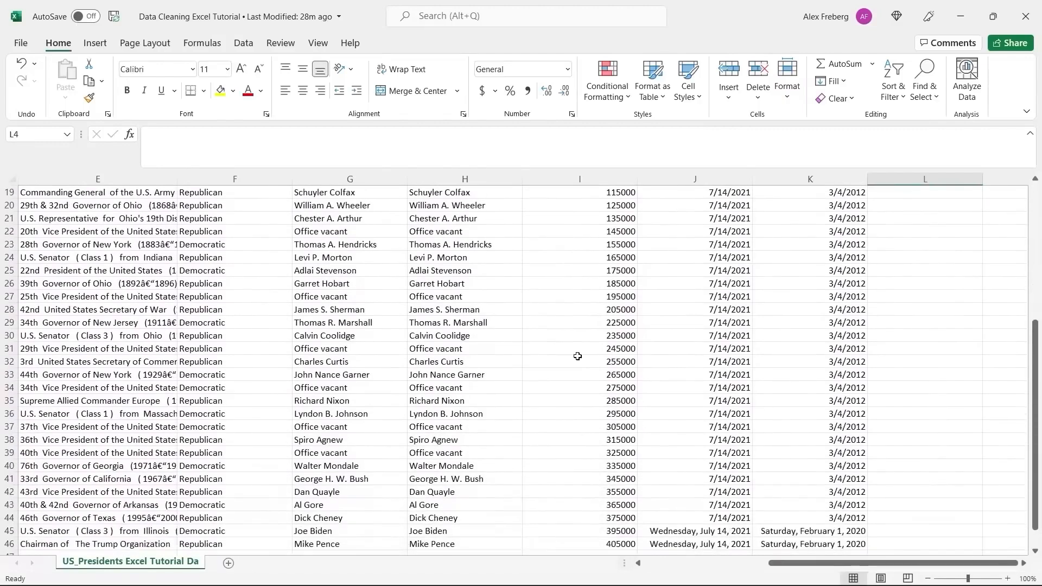
scroll(577, 356, up, 6)
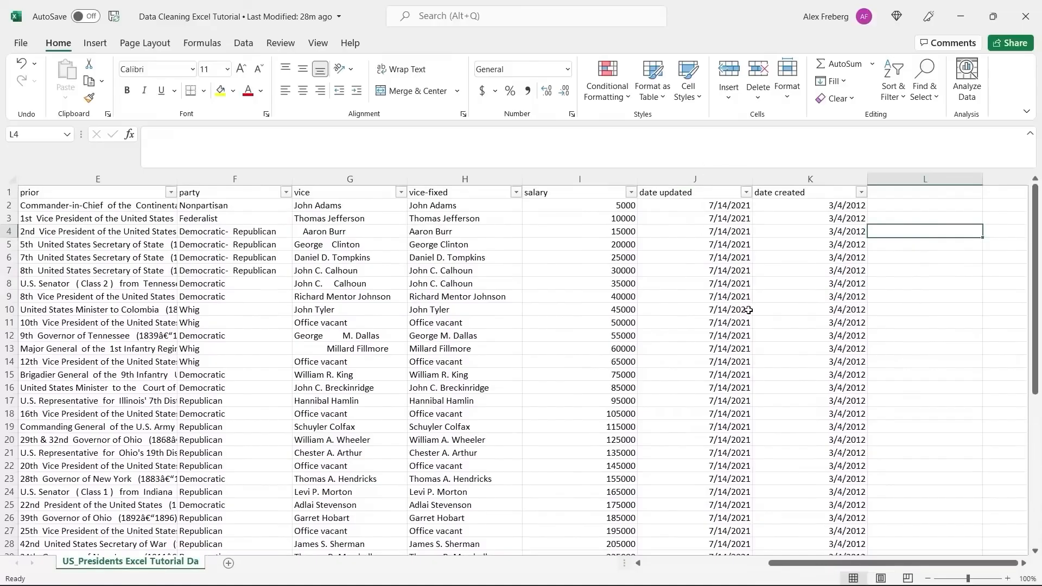
drag(819, 566, 819, 565)
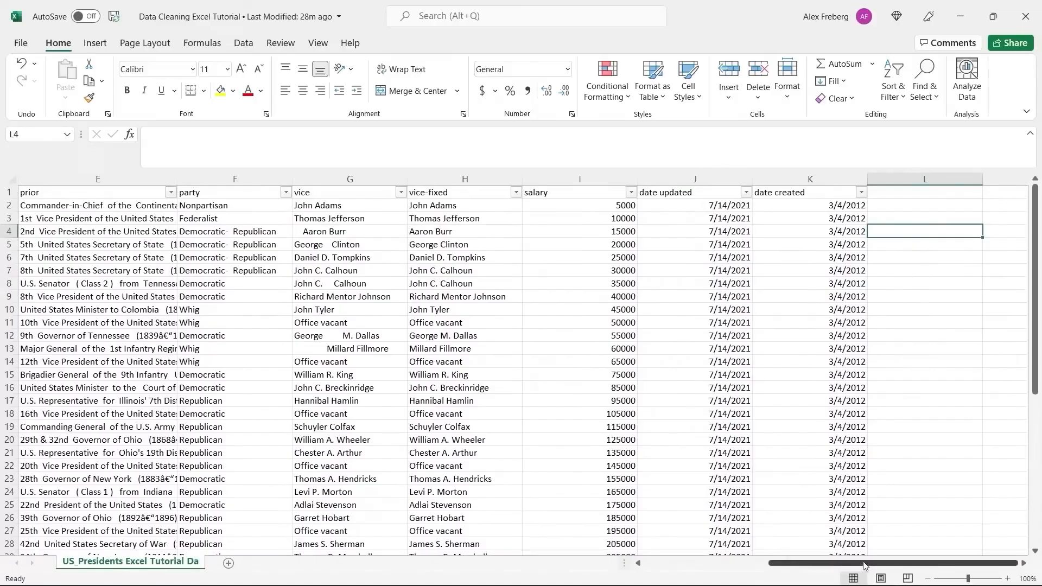
click(1025, 564)
click(1025, 564)
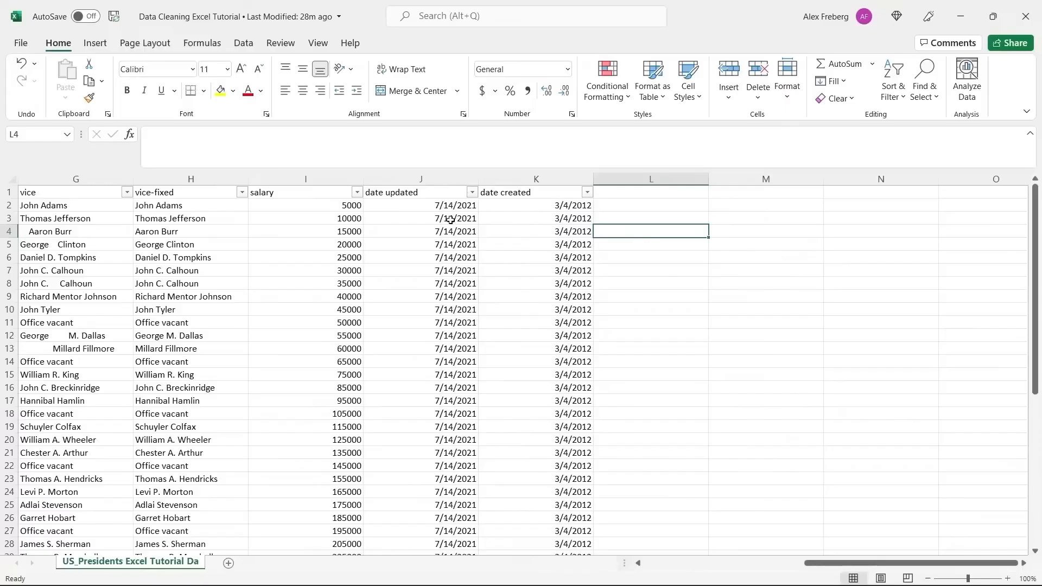
click(419, 217)
scroll(419, 217, down, 2)
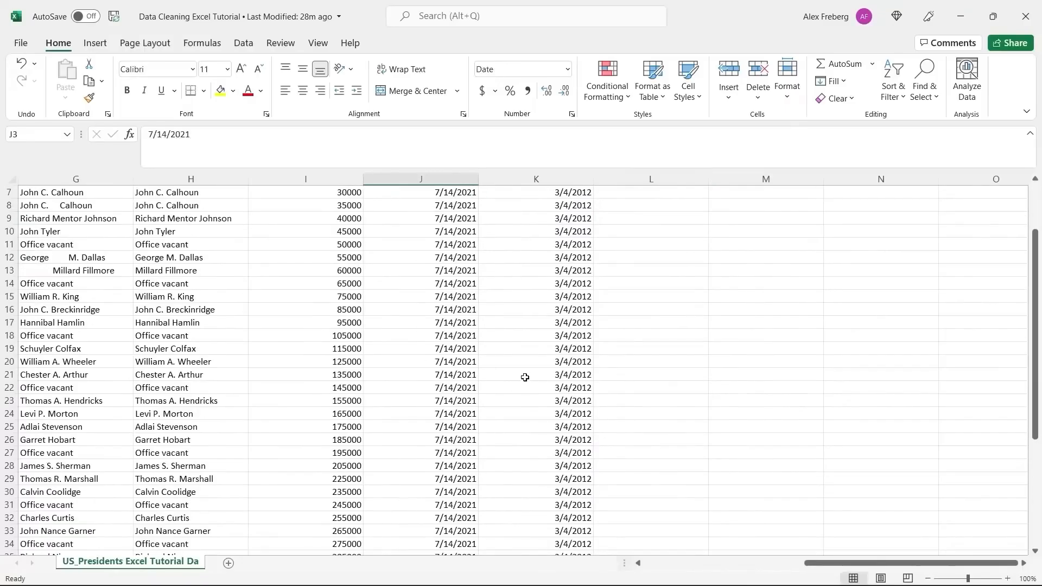
scroll(523, 377, down, 6)
scroll(524, 378, down, 1)
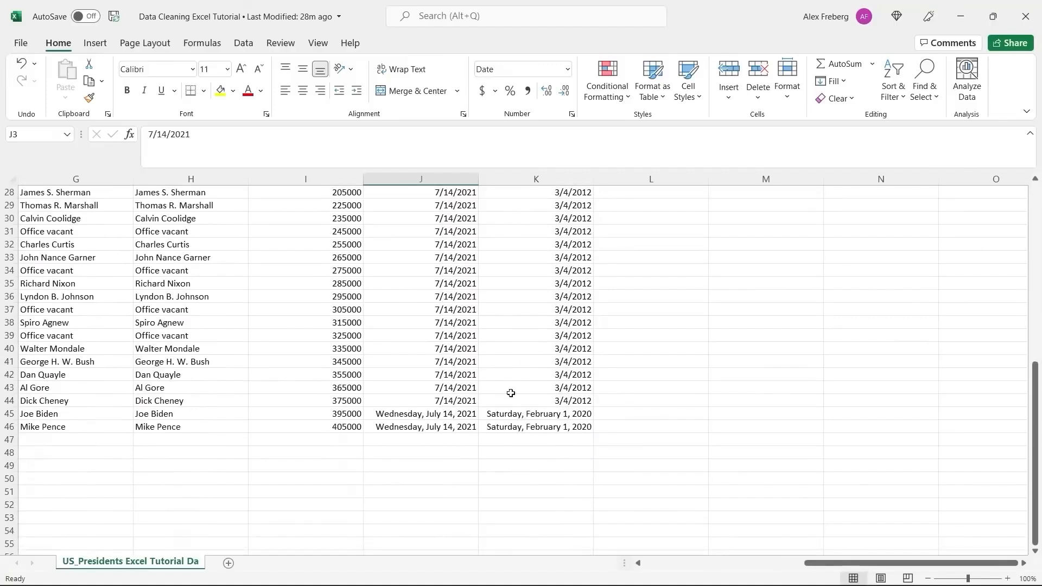
- Compare the stored values of the date updated and date created cells in the last data rows
click(455, 414)
click(454, 385)
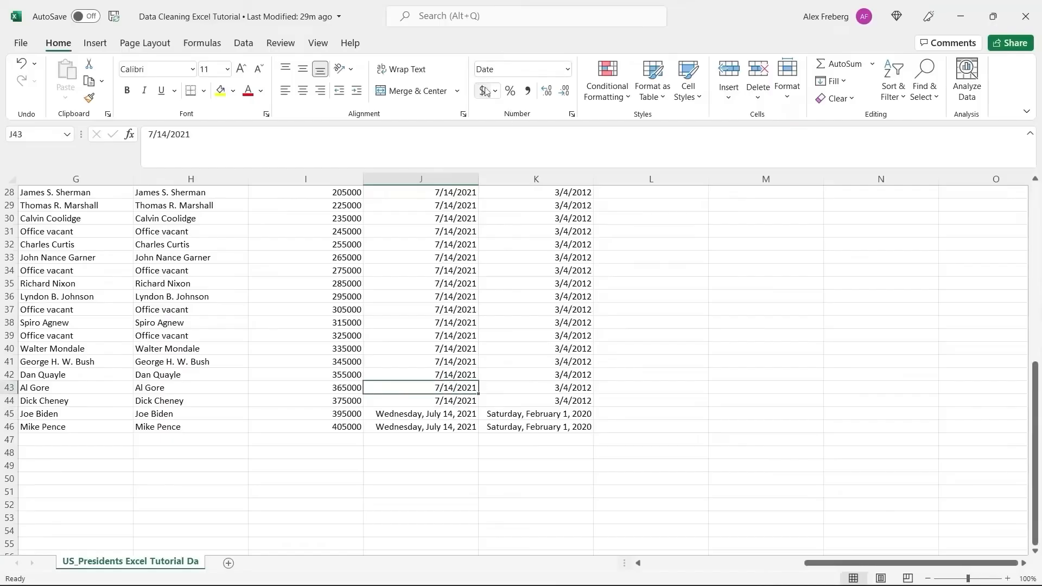
click(447, 417)
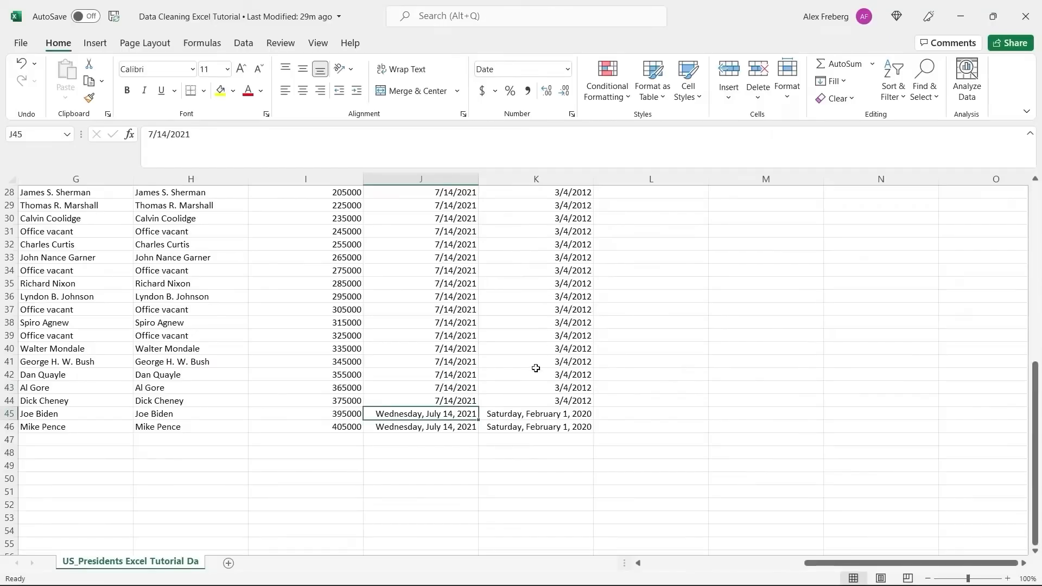
click(517, 399)
scroll(517, 400, up, 9)
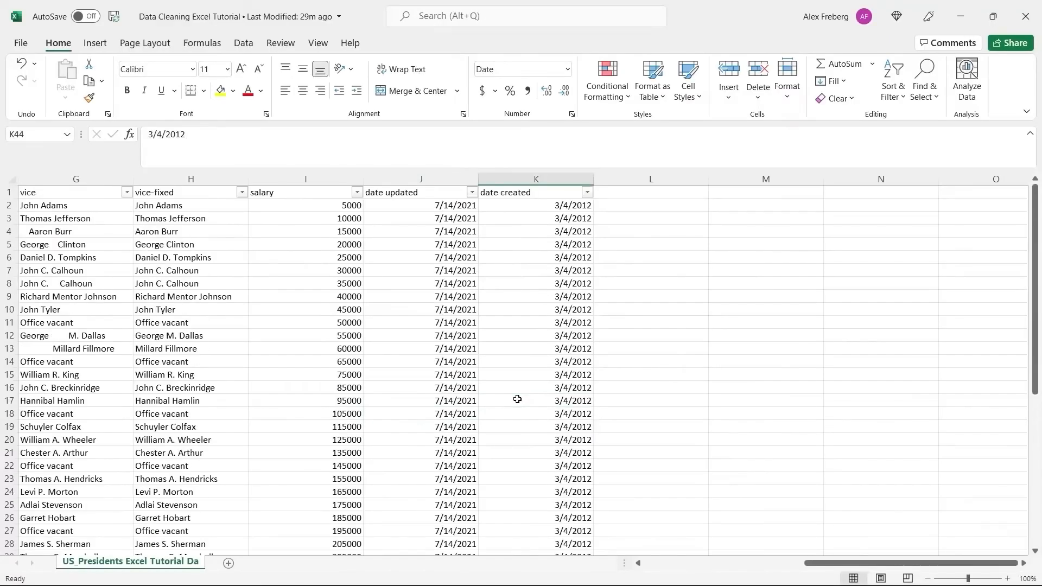
- Examine the date values offered by the date updated column's filter, collapsing and expanding the month and year groups
click(473, 193)
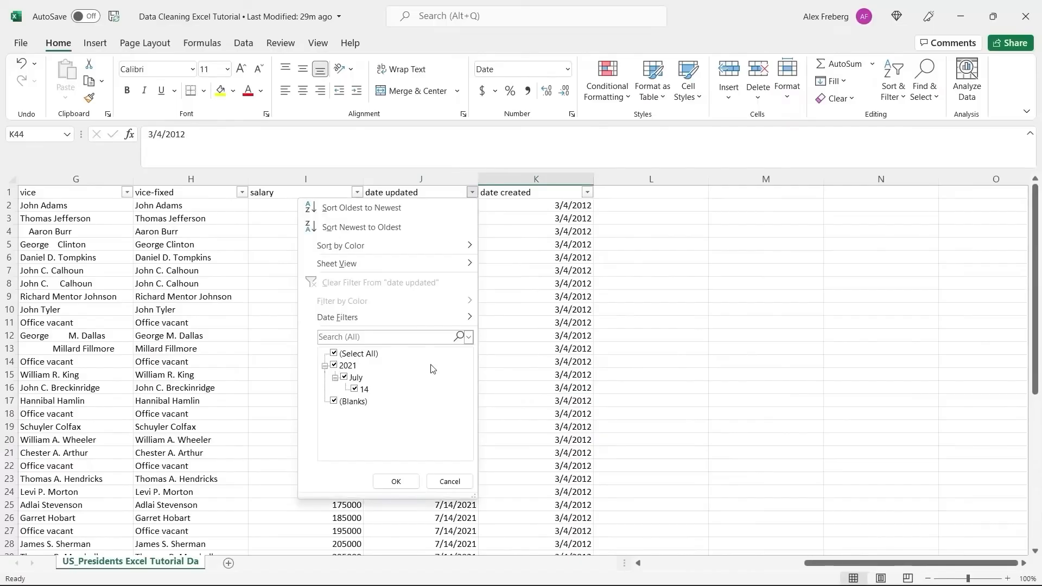
click(335, 378)
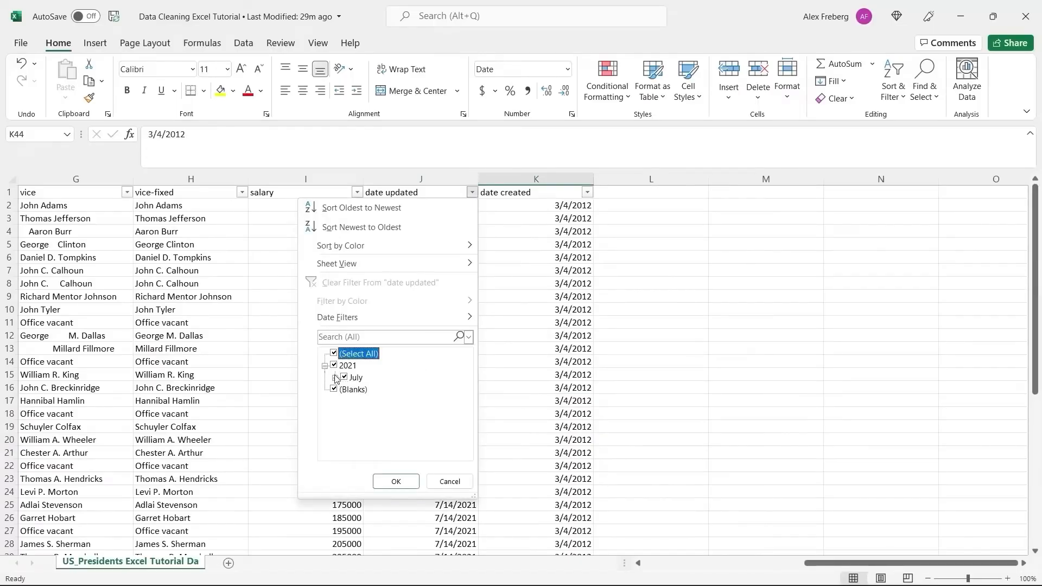
click(324, 365)
click(325, 366)
click(662, 334)
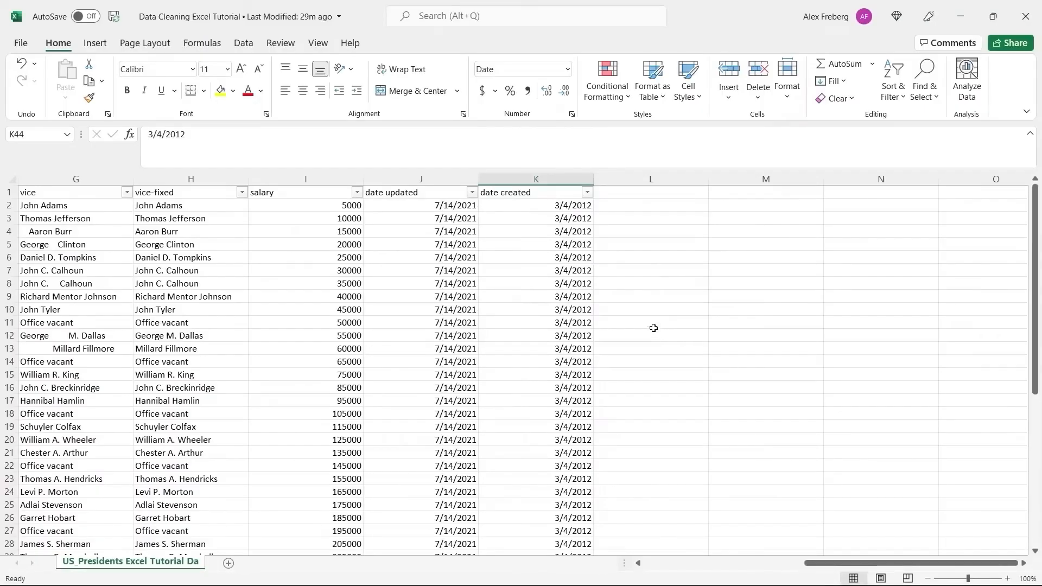
- Inspect the stored date created values in K45 and K44 near the end of the data
scroll(651, 323, down, 9)
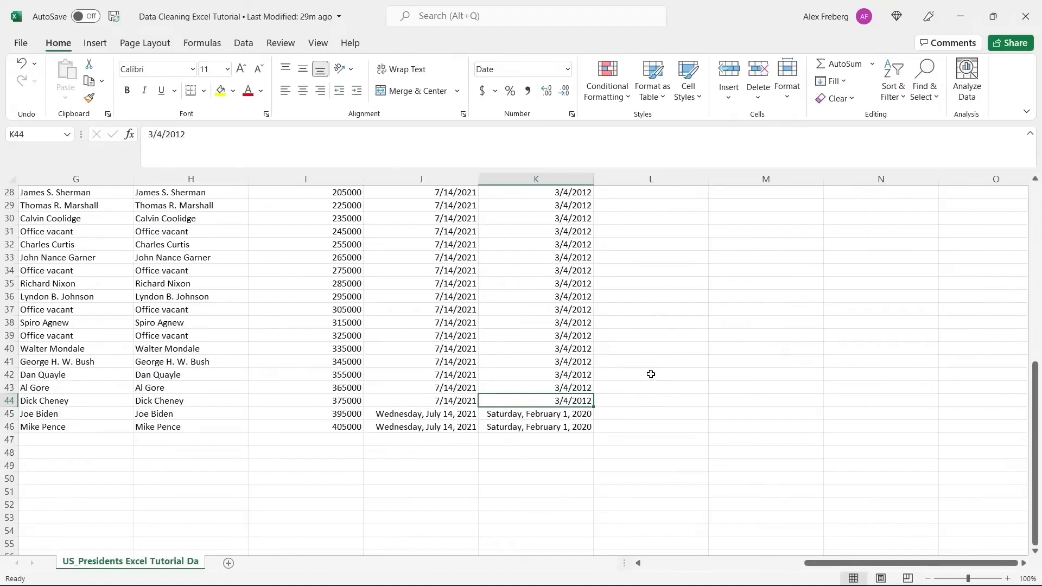
click(544, 414)
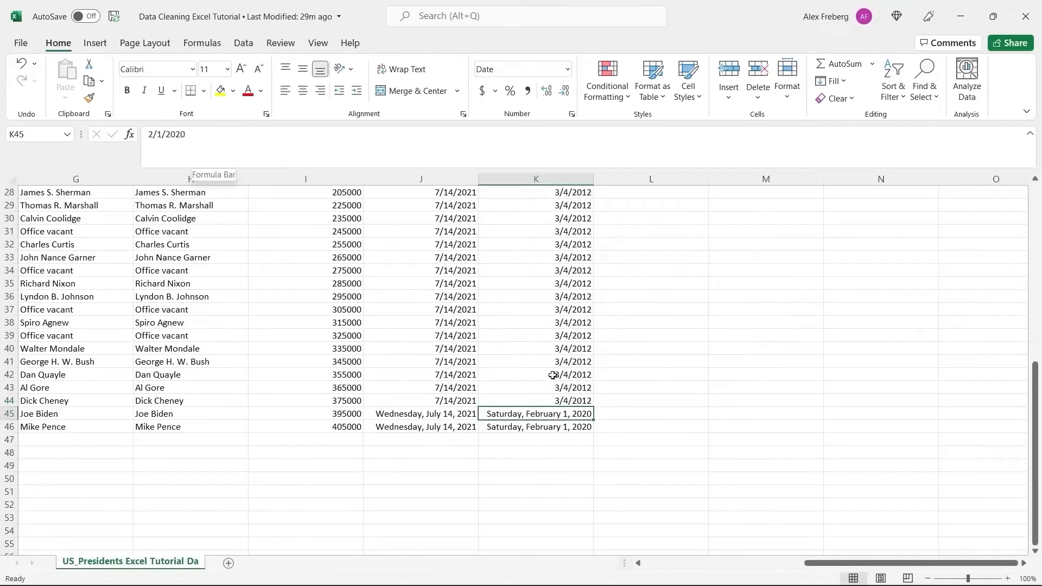
click(560, 403)
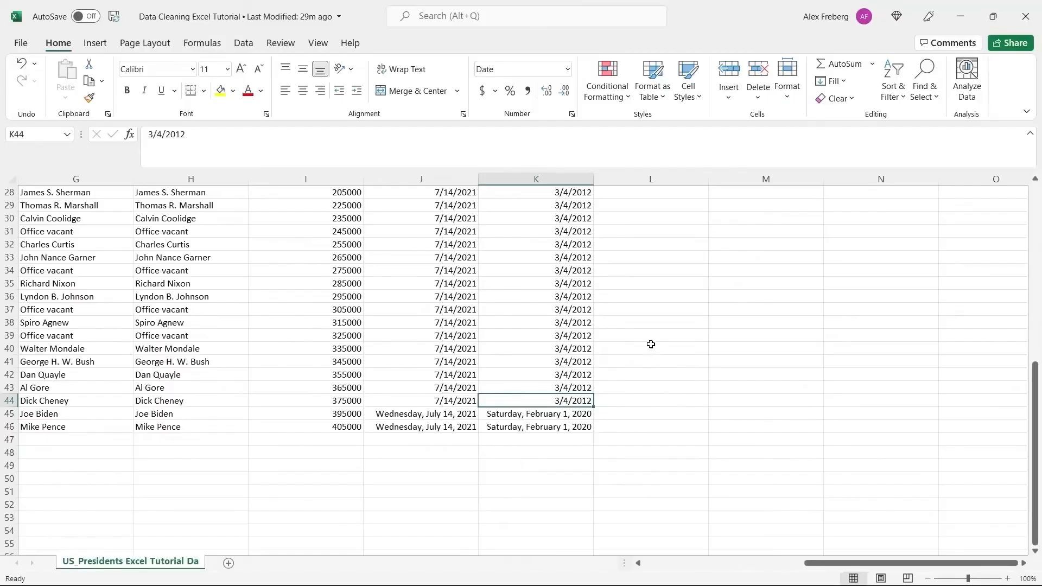
scroll(649, 344, up, 9)
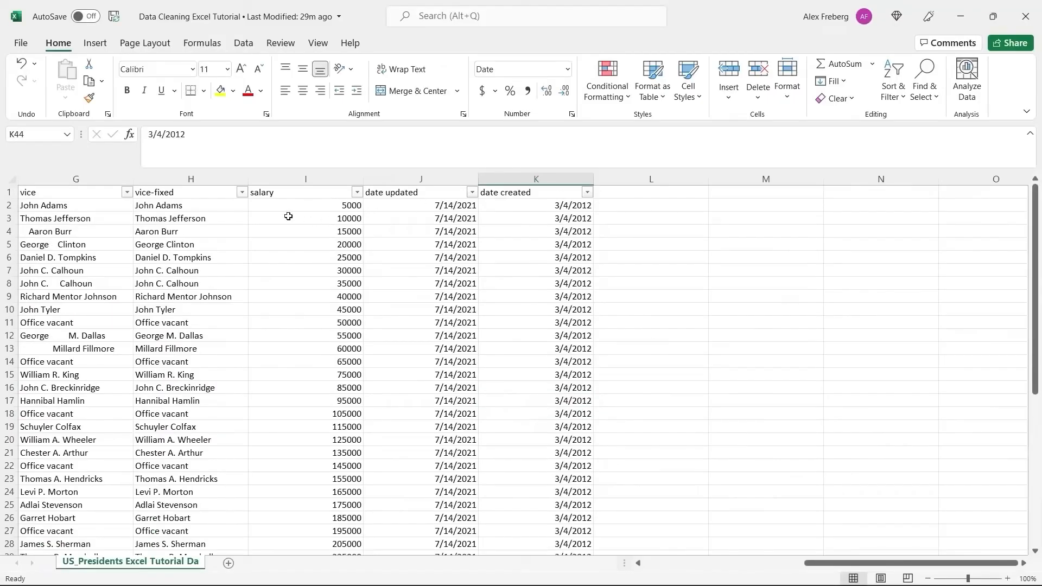
- Review the distinct party names in the party column's filter without applying any filter
scroll(126, 225, left, 5)
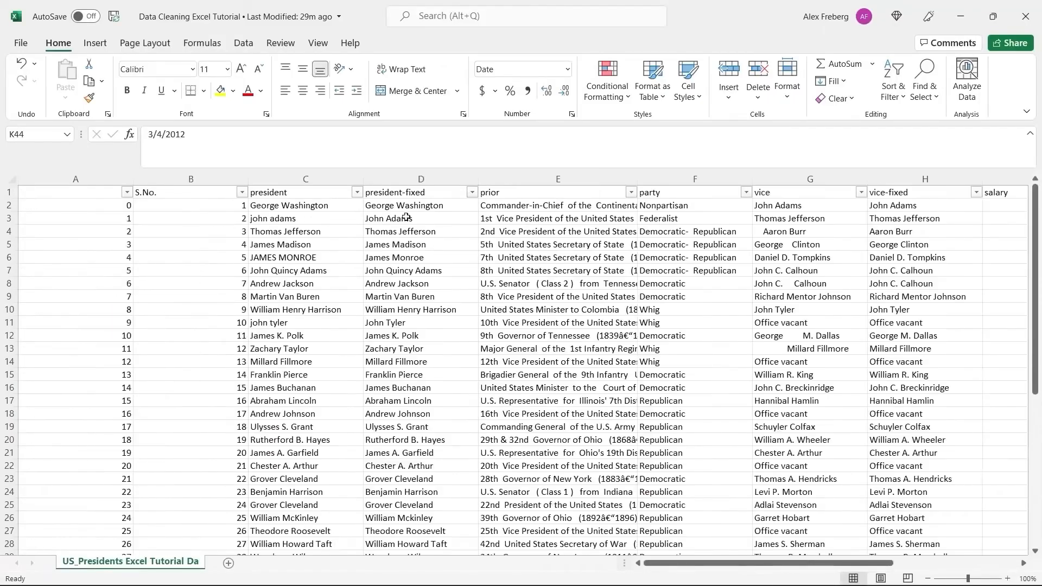
click(745, 193)
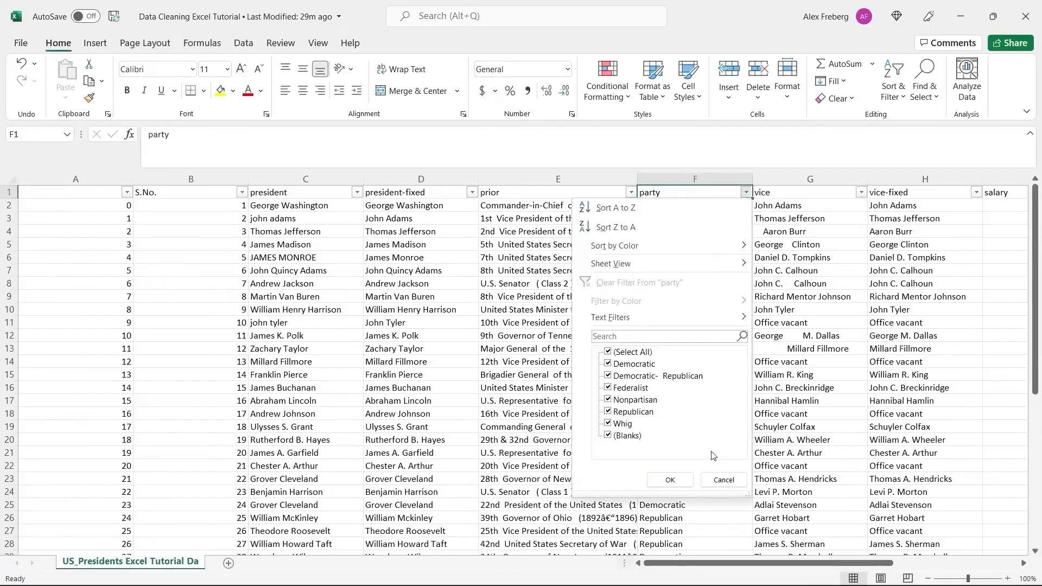
click(716, 481)
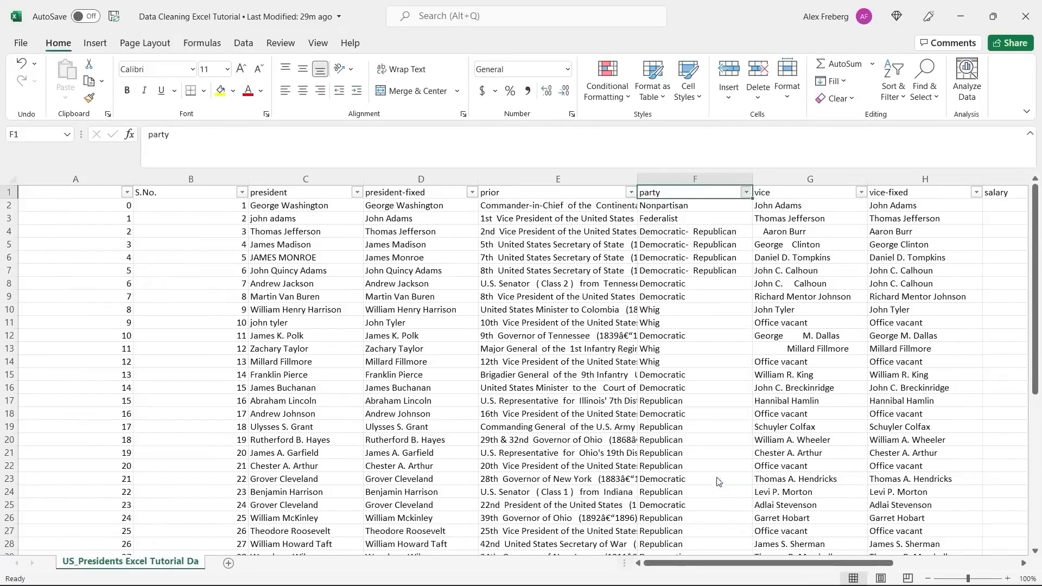
- Apply the General number format to the last date created cell, K46
click(1024, 563)
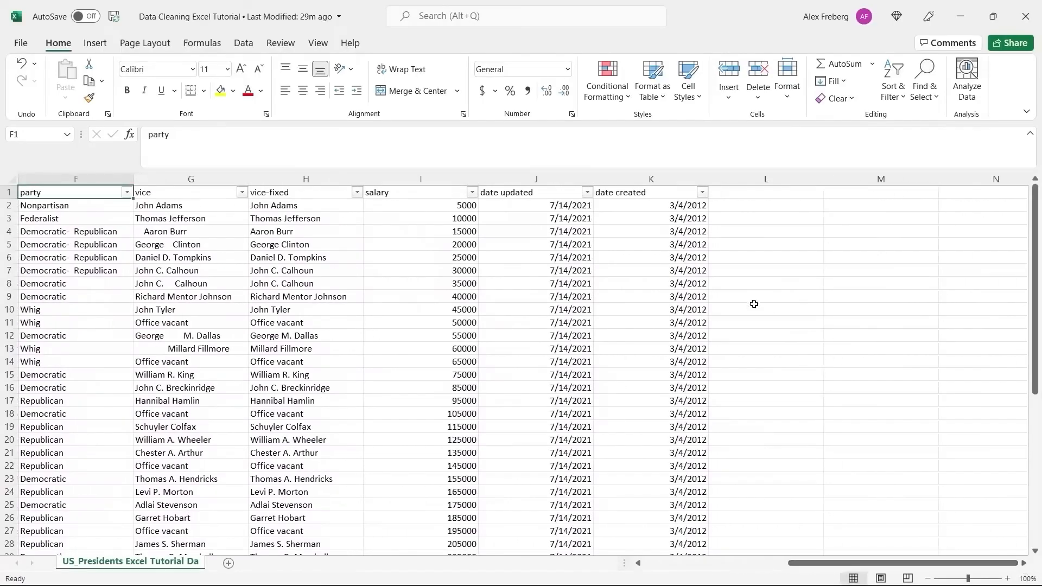
scroll(751, 302, down, 6)
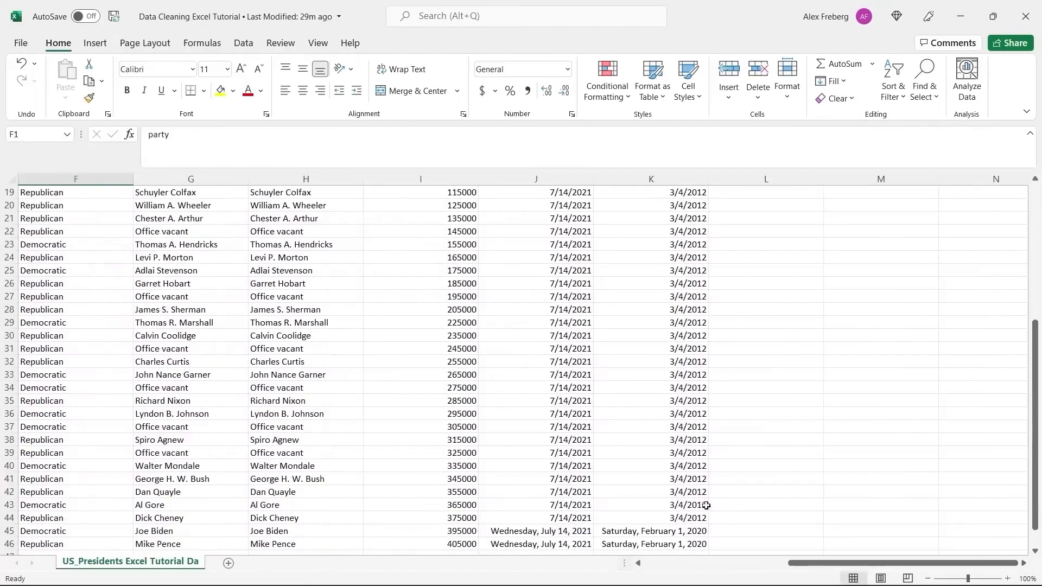
click(682, 544)
click(567, 69)
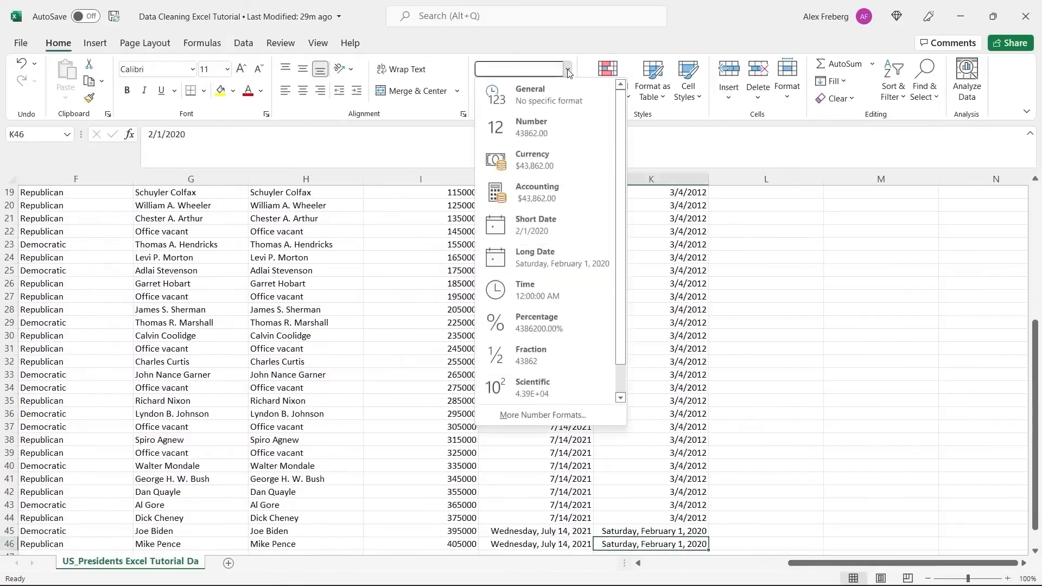
click(554, 93)
click(717, 467)
click(715, 492)
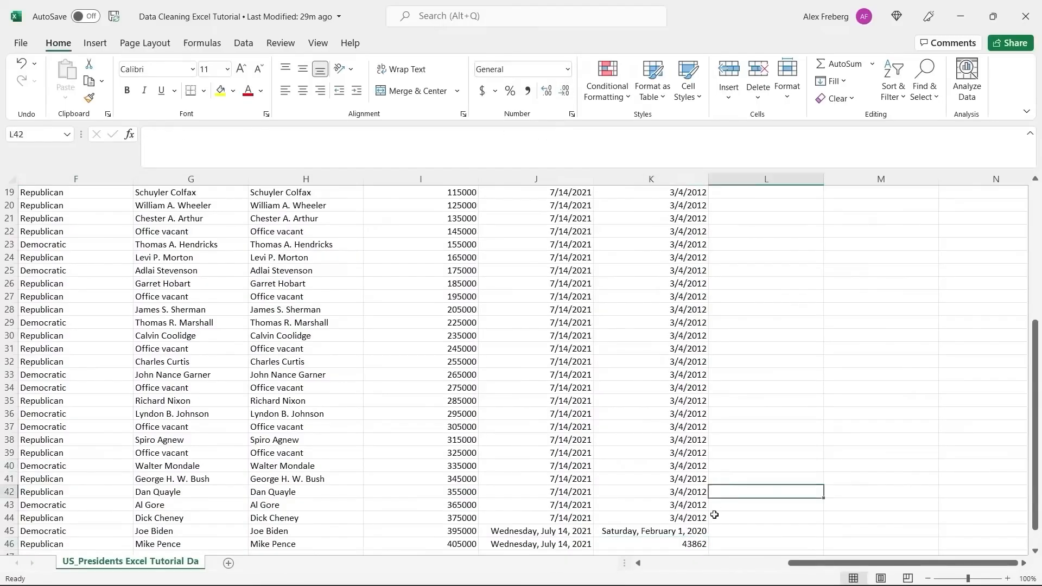
- Examine the values in the date created column's filter without applying any filter
scroll(679, 288, up, 6)
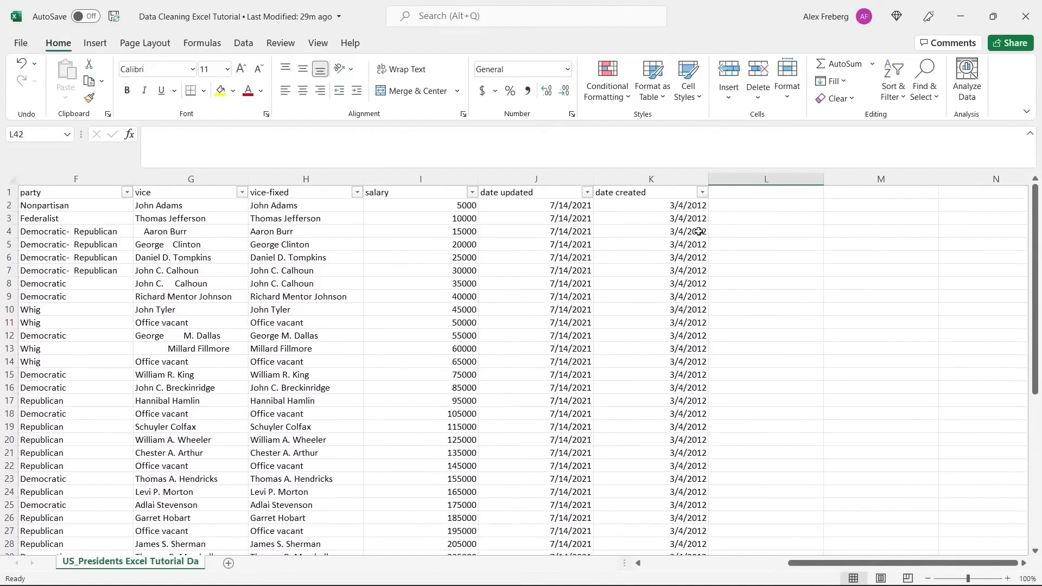
click(703, 192)
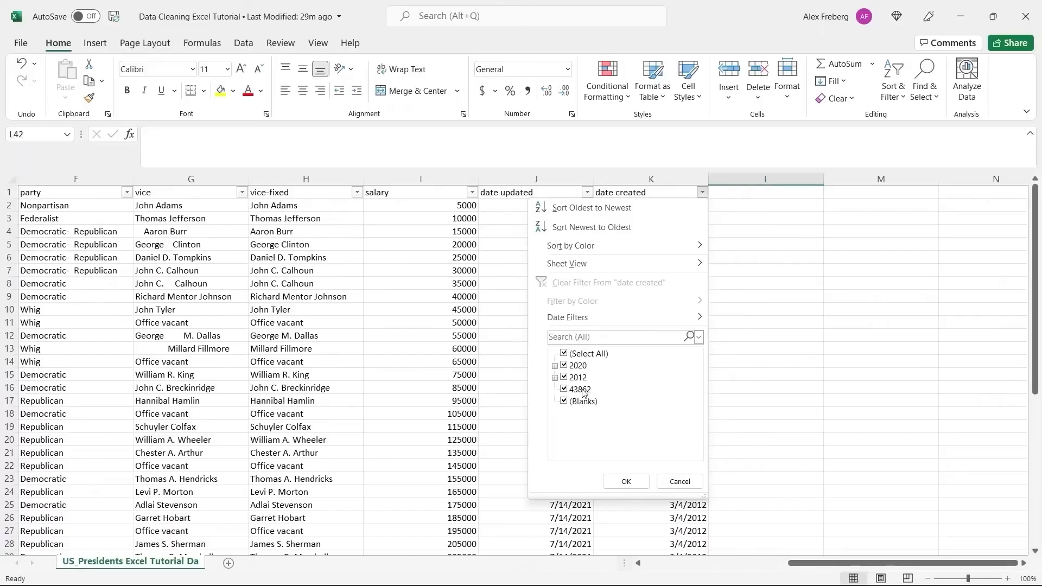
click(674, 478)
- Undo the General format on the last date created cell, K46
scroll(770, 415, down, 6)
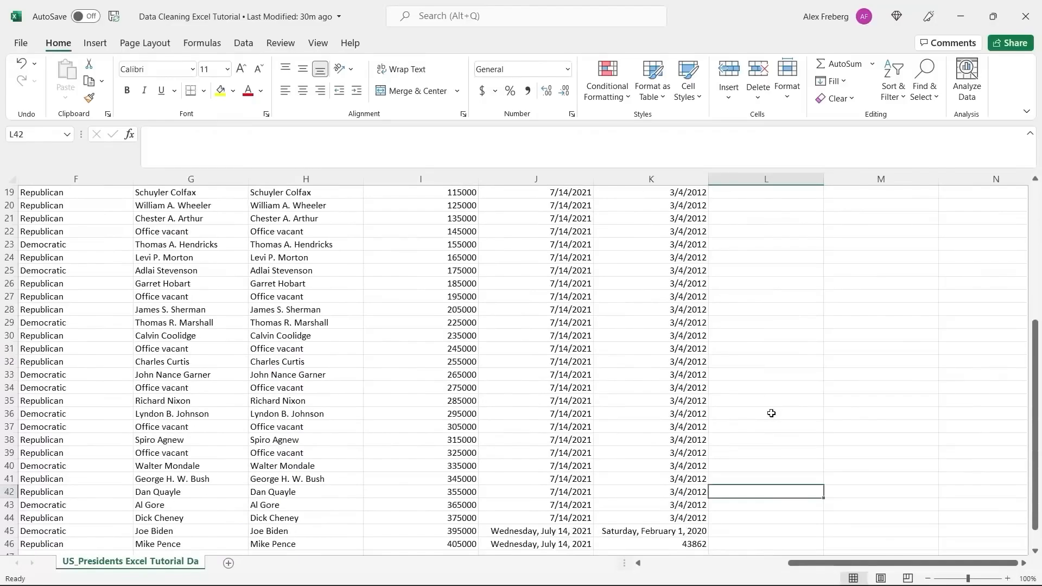
key(ctrl+End)
click(771, 414)
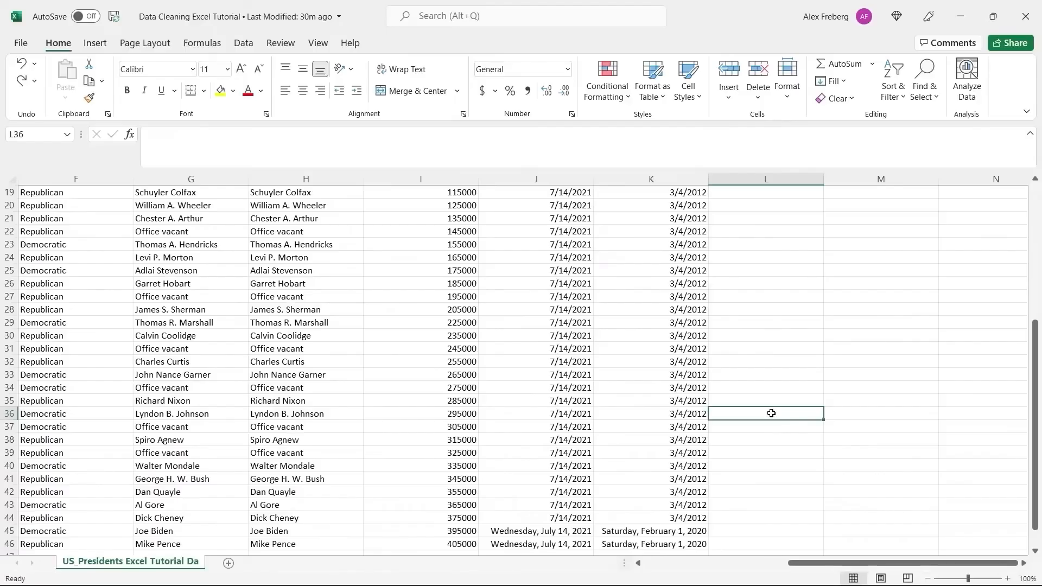
- Apply the Short Date format to the entire date updated and date created columns, J and K, and check the last rows
scroll(771, 414, up, 6)
click(568, 176)
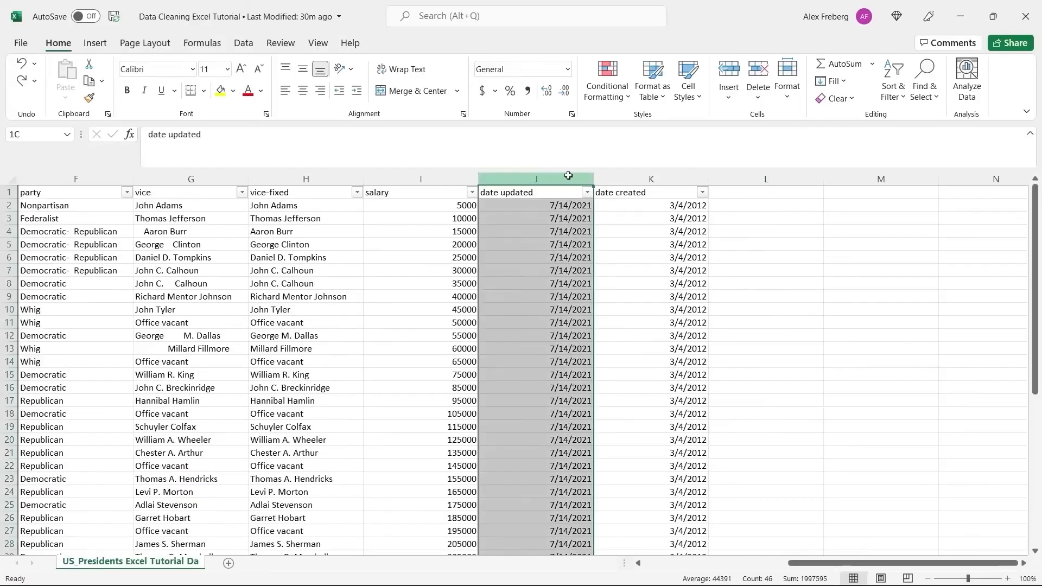
ctrl+click(625, 179)
click(568, 69)
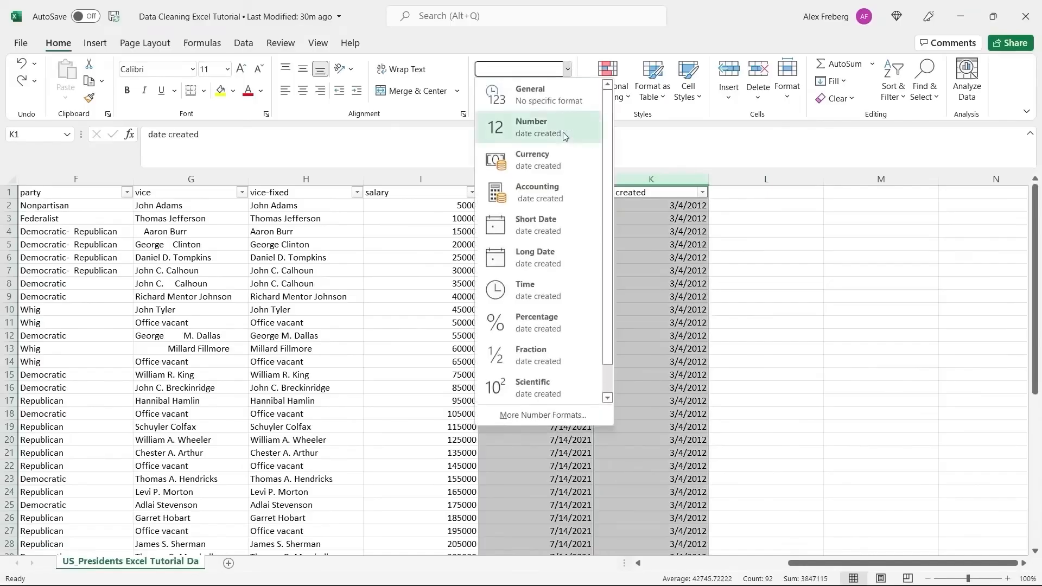
click(562, 213)
click(776, 244)
scroll(775, 245, down, 8)
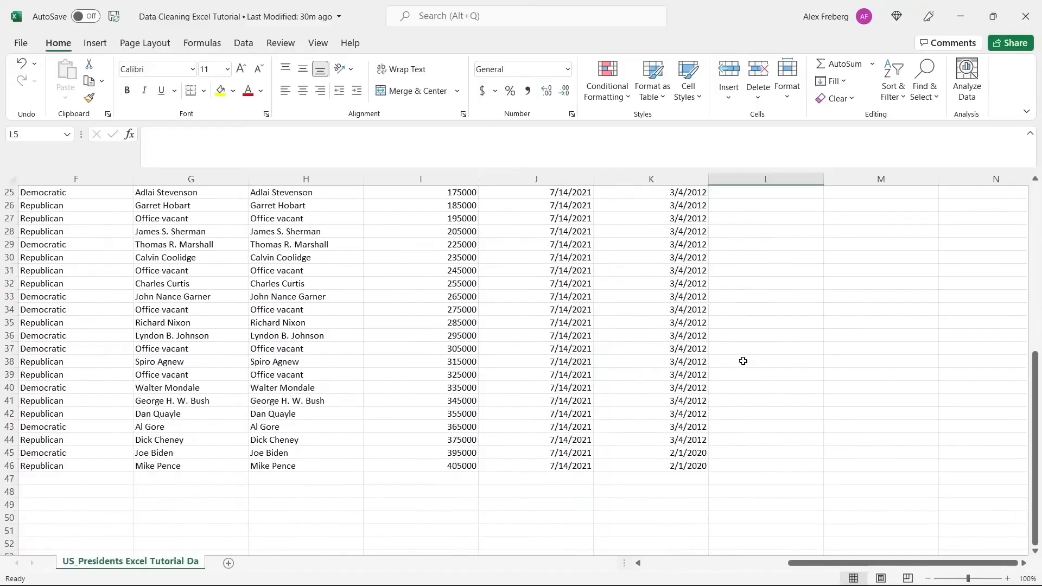
scroll(743, 361, up, 8)
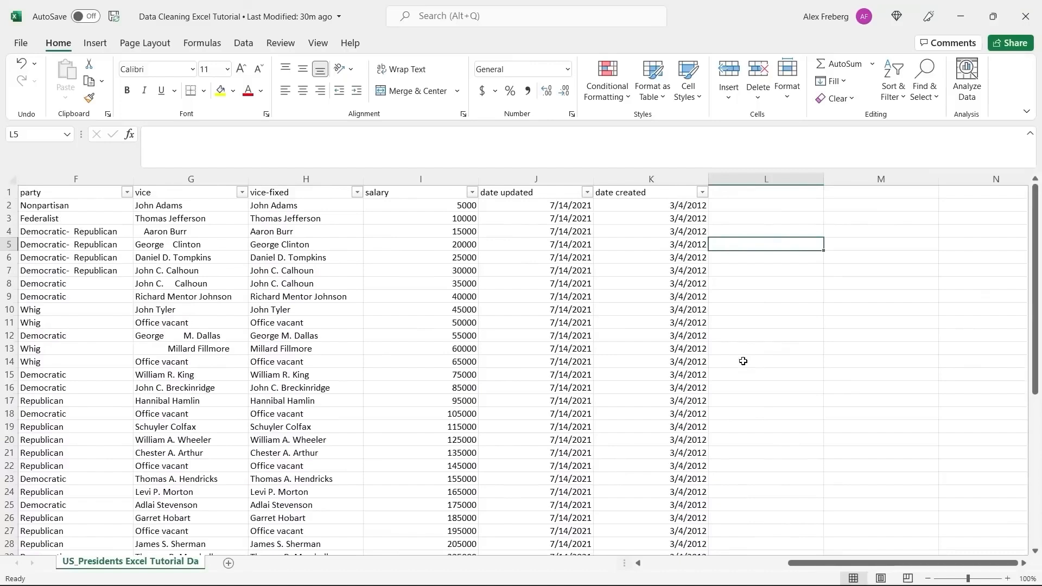
- Try deleting the original vice column G, and undo the deletion
drag(837, 563, 749, 565)
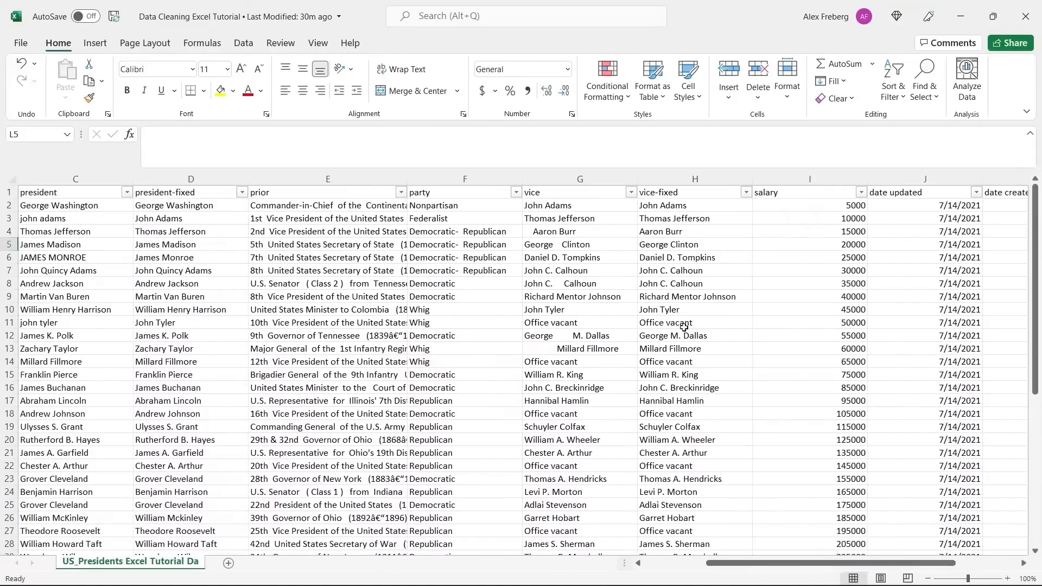
click(581, 178)
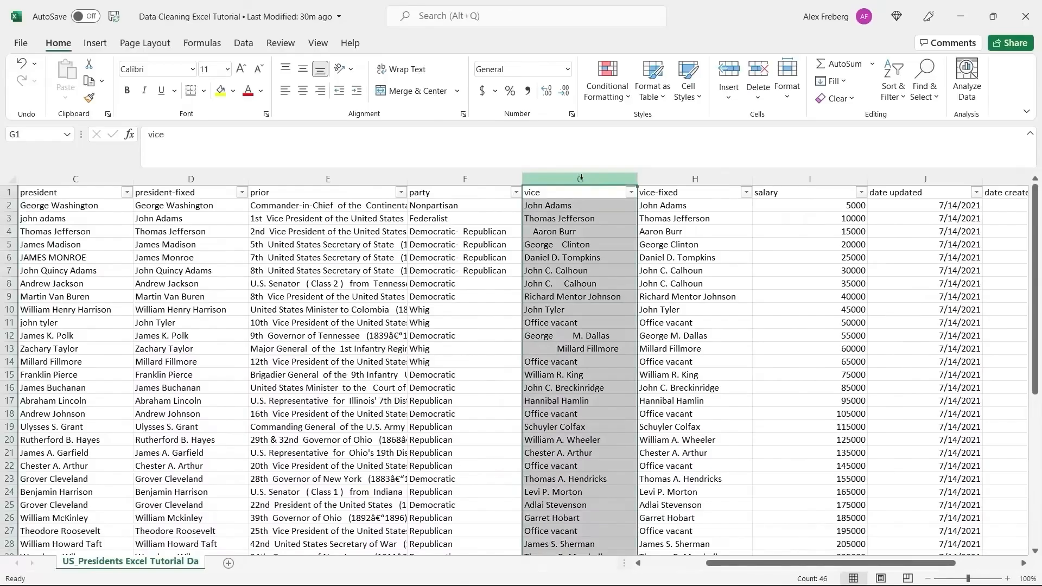
right_click(581, 178)
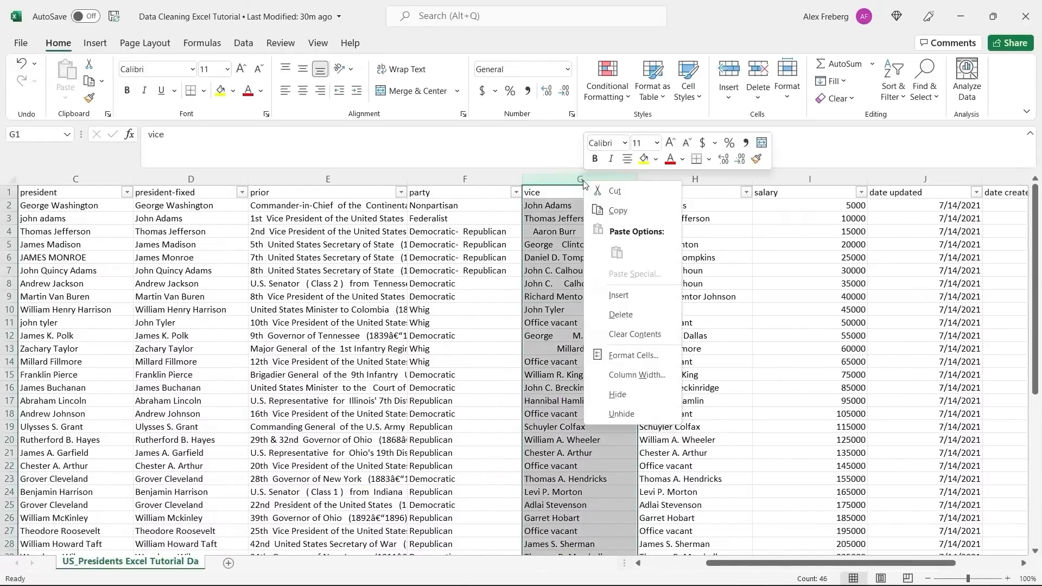
click(646, 321)
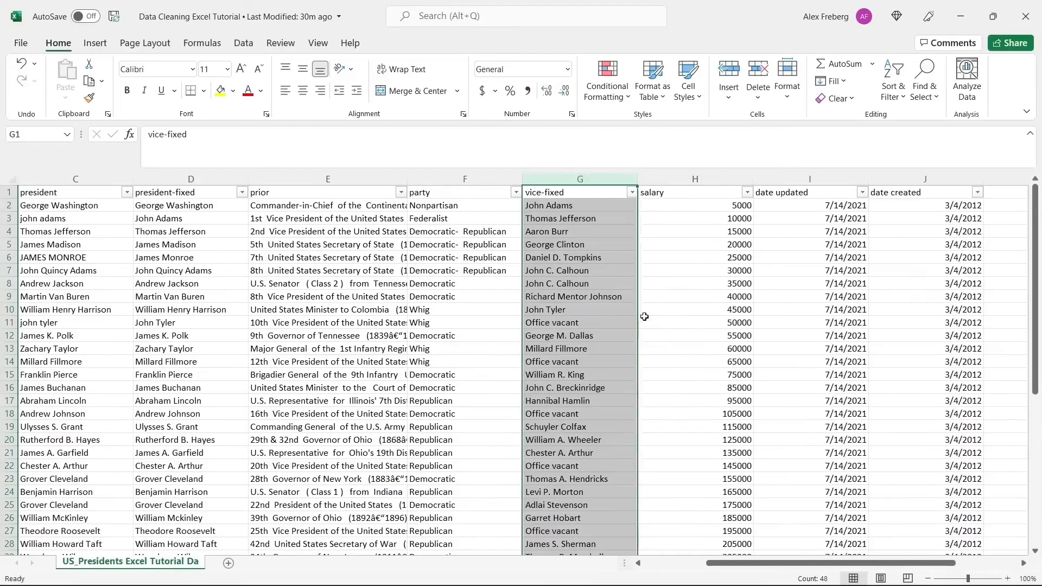
key(ctrl+z)
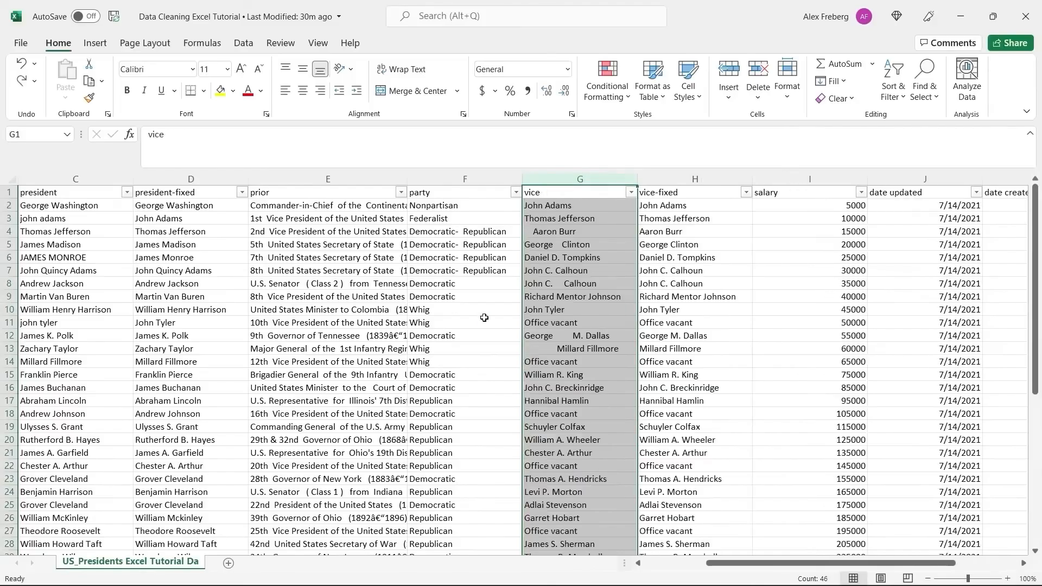
- Copy the trimmed names in the vice-fixed column from H2 downward through the last data row
click(676, 204)
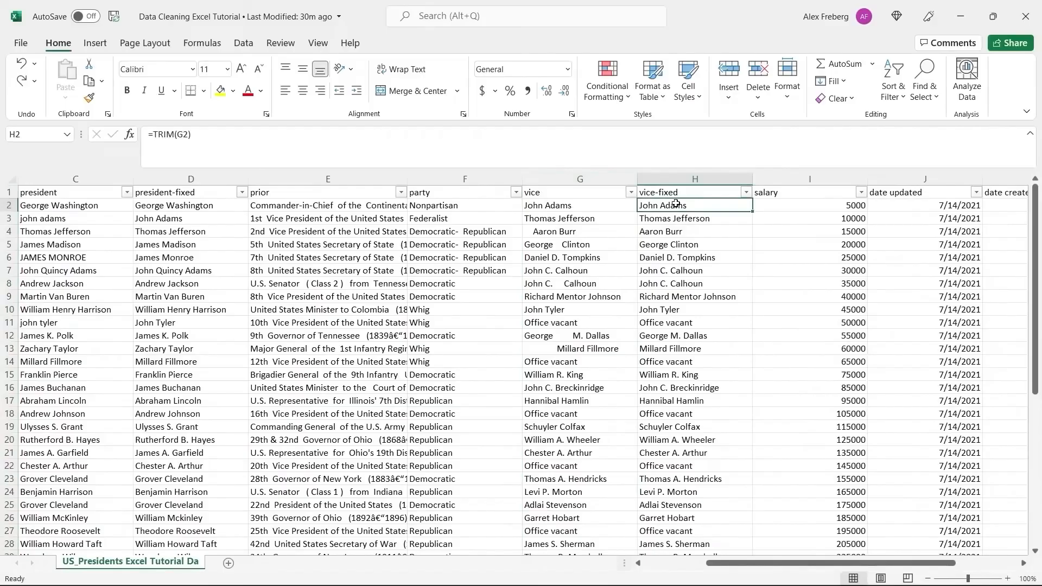
key(ctrl+shift+Down)
click(676, 204)
key(Down)
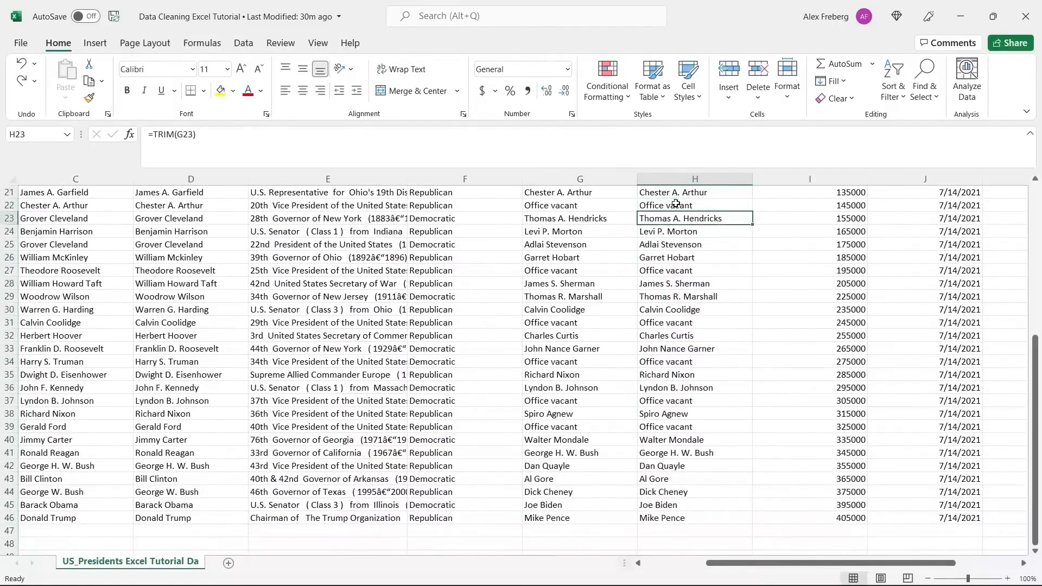
key(ctrl+Up)
click(676, 205)
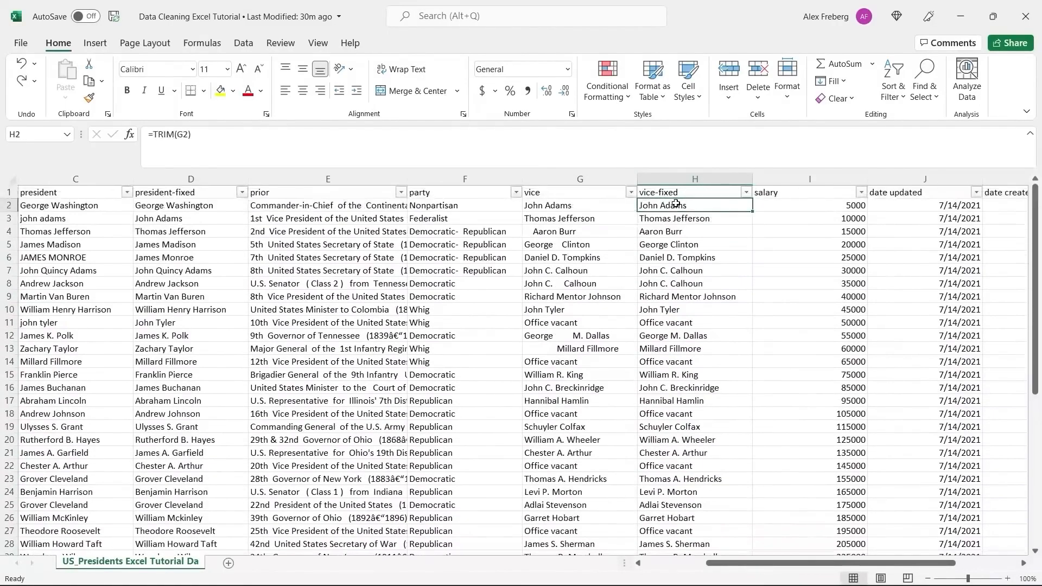
key(ctrl+shift+Down)
key(ctrl+c)
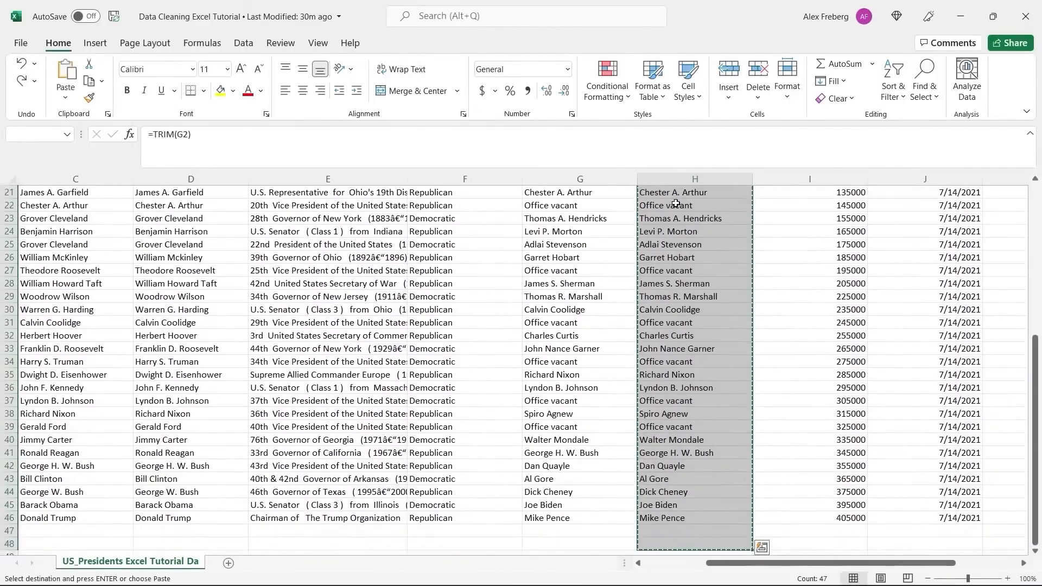
scroll(676, 205, up, 7)
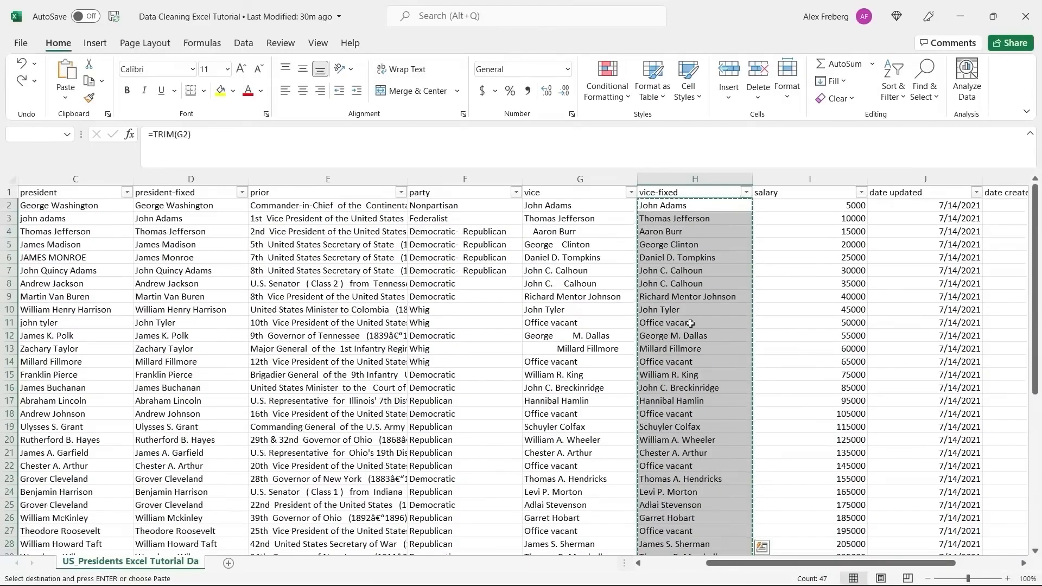
- Paste the copied names as values over the original vice column, starting at G2
right_click(692, 205)
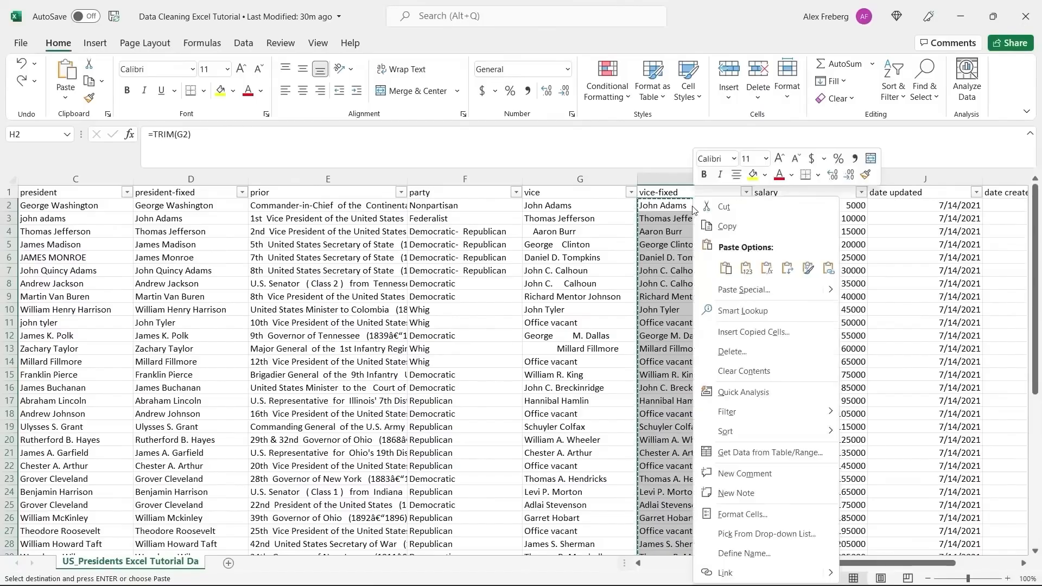
click(572, 205)
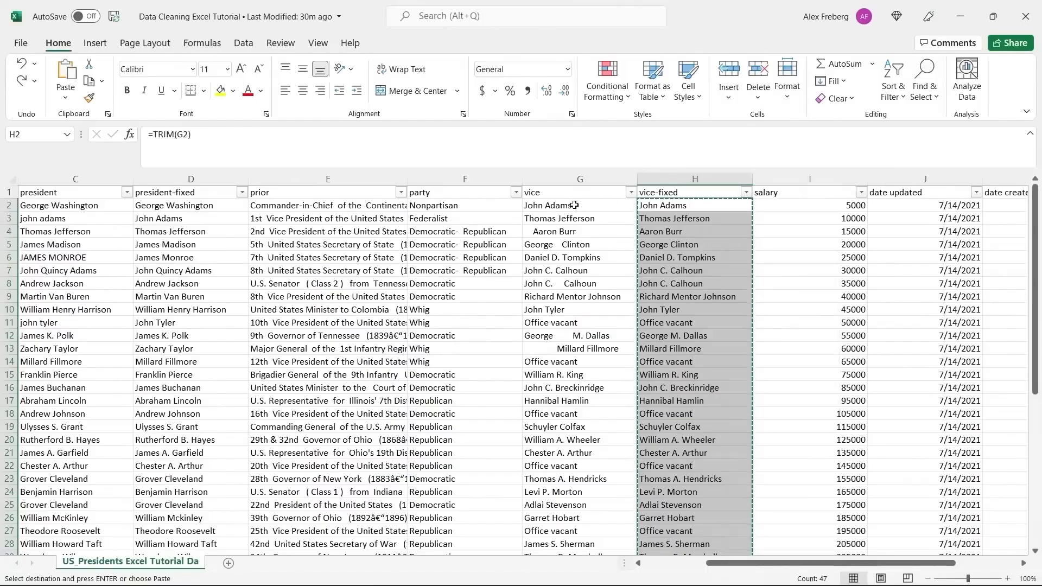
click(578, 204)
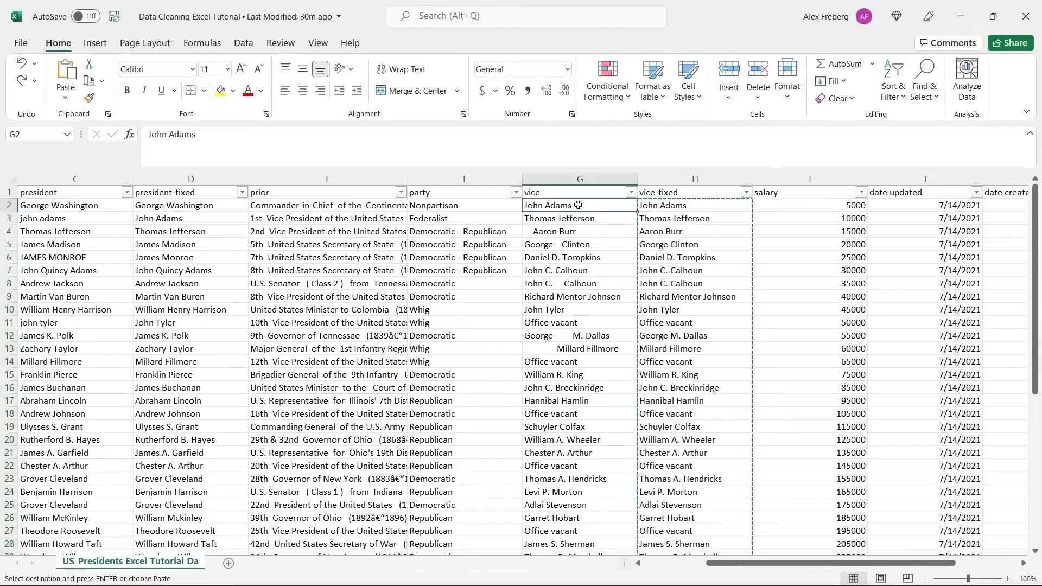
right_click(578, 204)
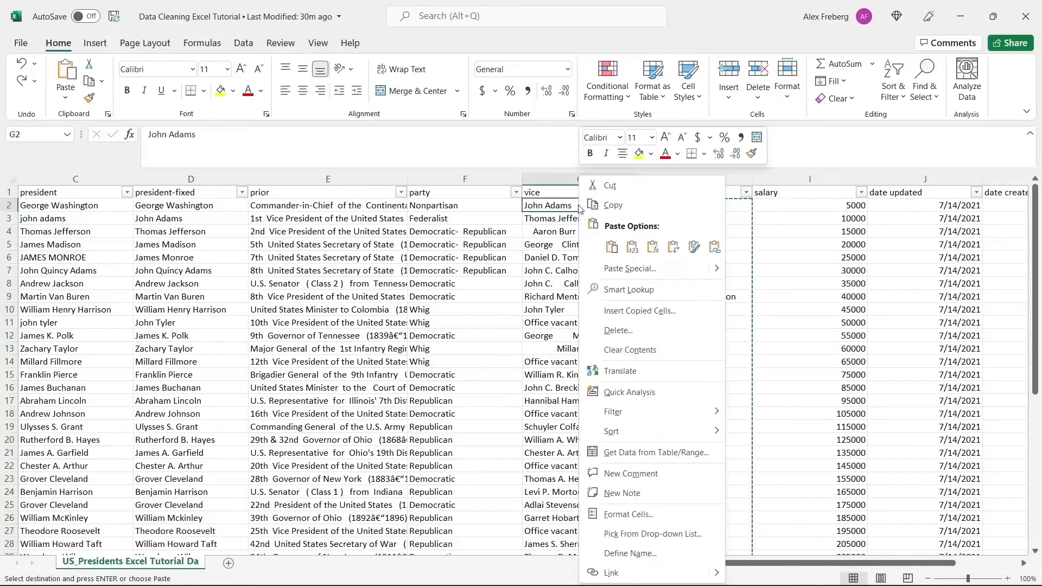
click(632, 248)
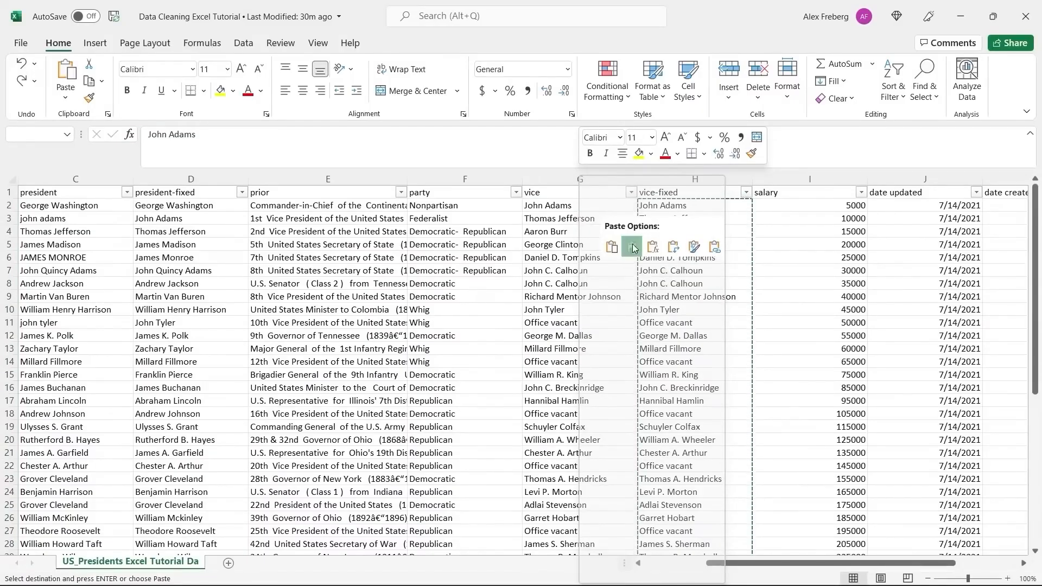
click(633, 247)
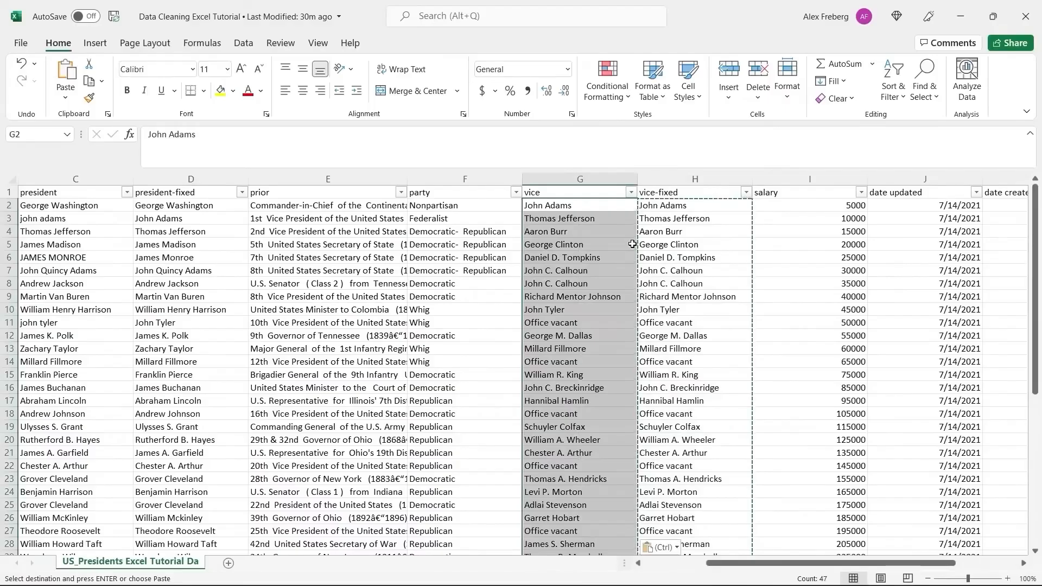
- Compare the contents of G2 and H2, and delete the vice-fixed helper column H
click(574, 206)
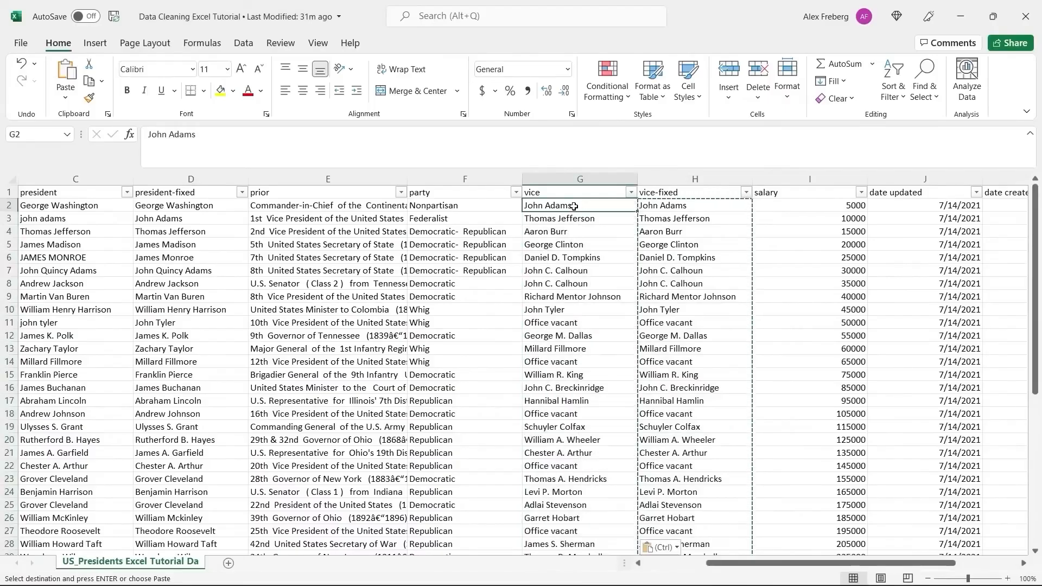
click(689, 208)
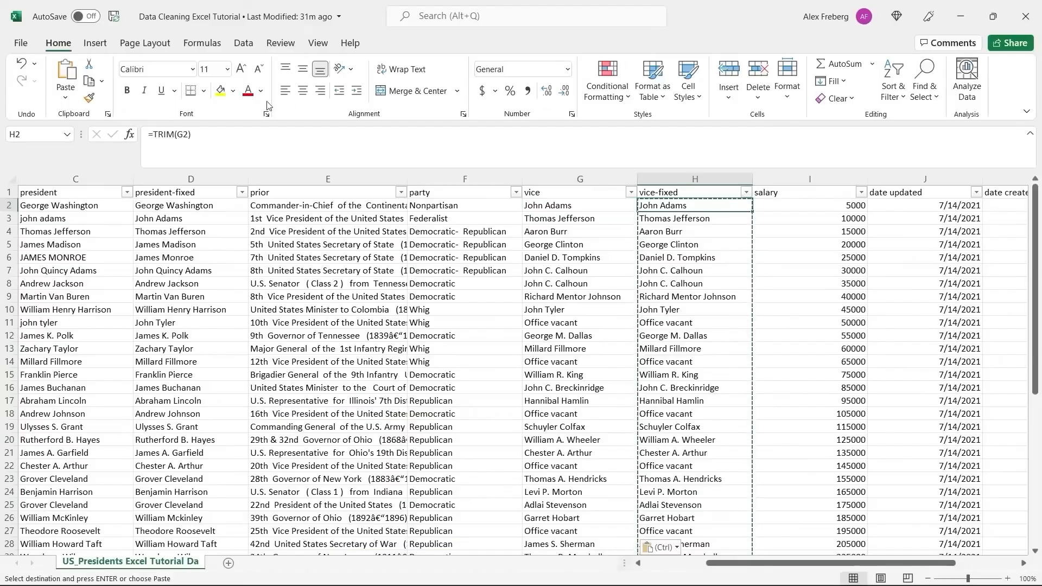
click(580, 207)
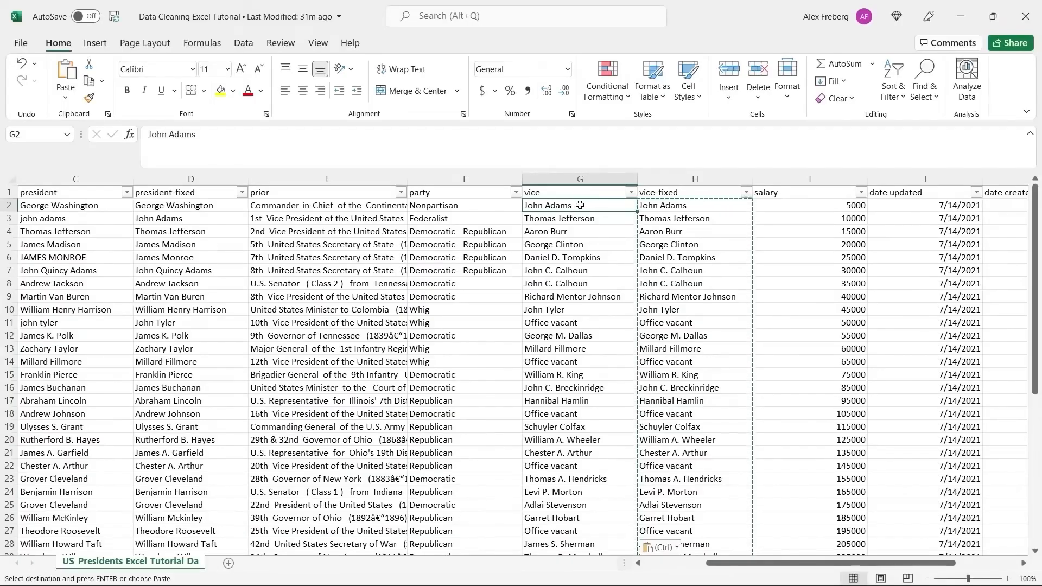
right_click(693, 183)
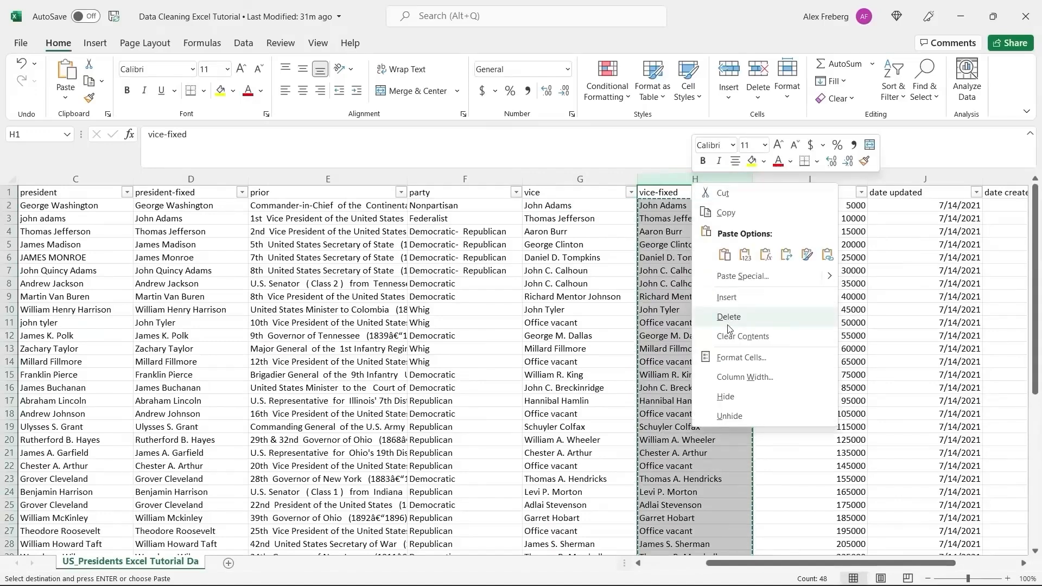
click(728, 317)
- Copy the president-fixed names from D2 downward and paste them as values over the president column, starting at C2
drag(726, 566, 650, 568)
click(440, 206)
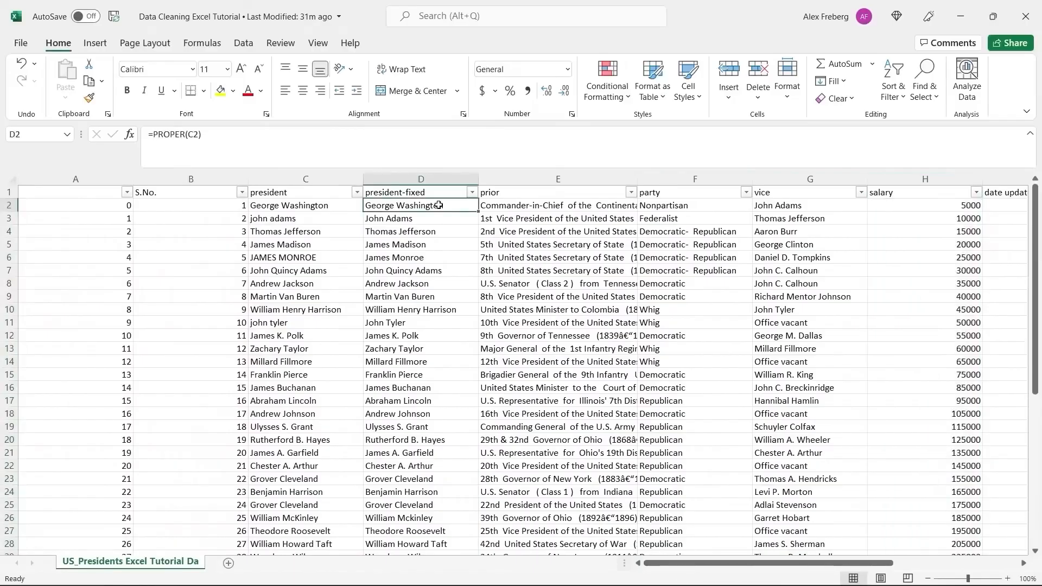
key(ctrl+shift+Down)
key(ctrl+c)
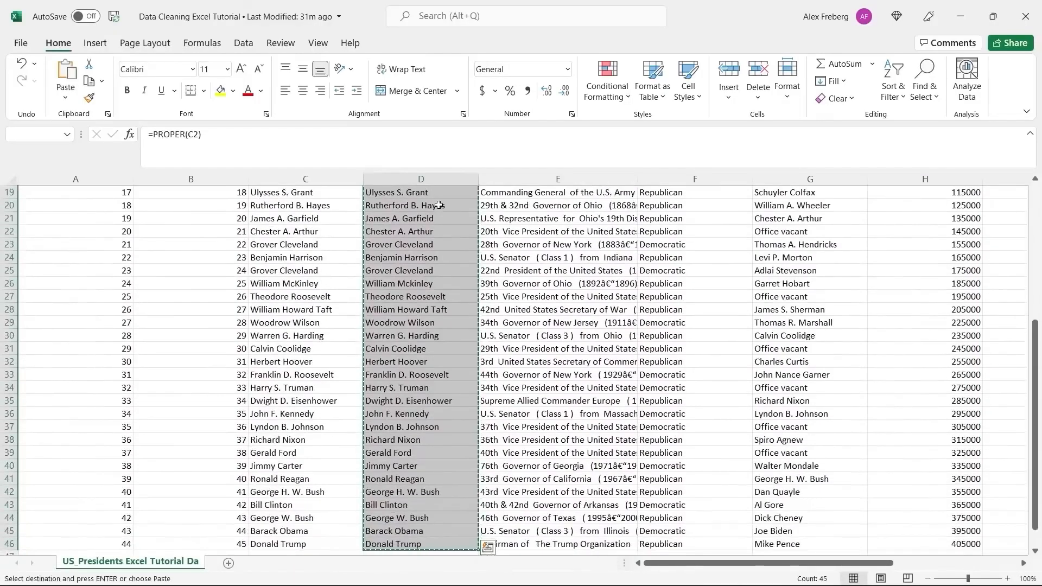
key(Left)
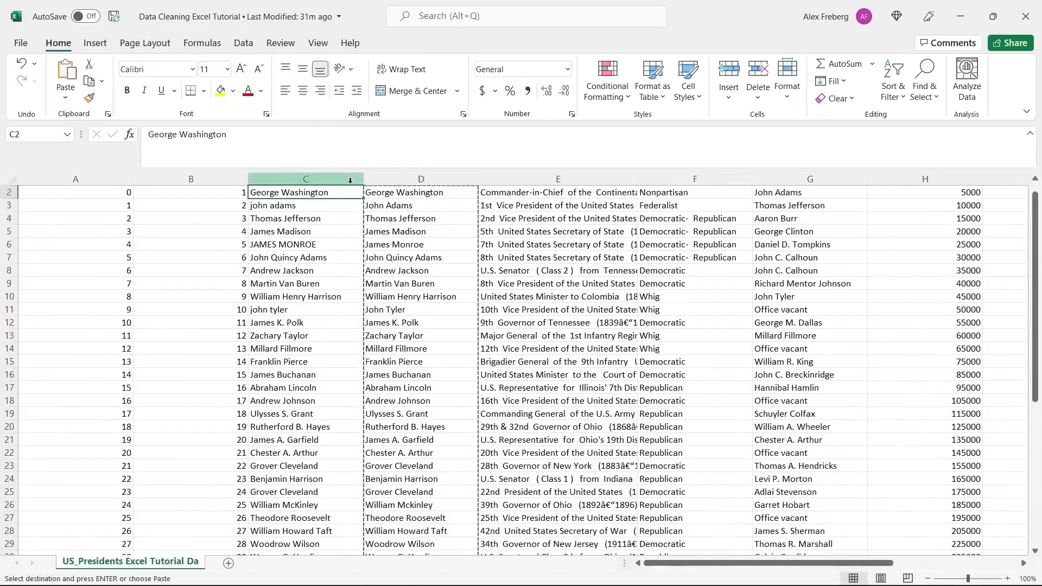
scroll(335, 201, up, 1)
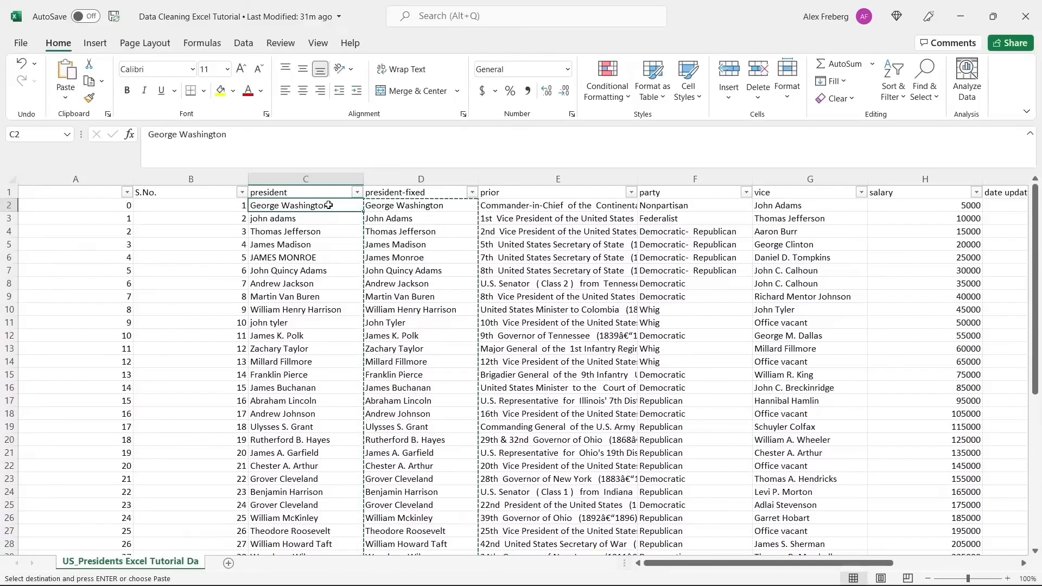
right_click(329, 205)
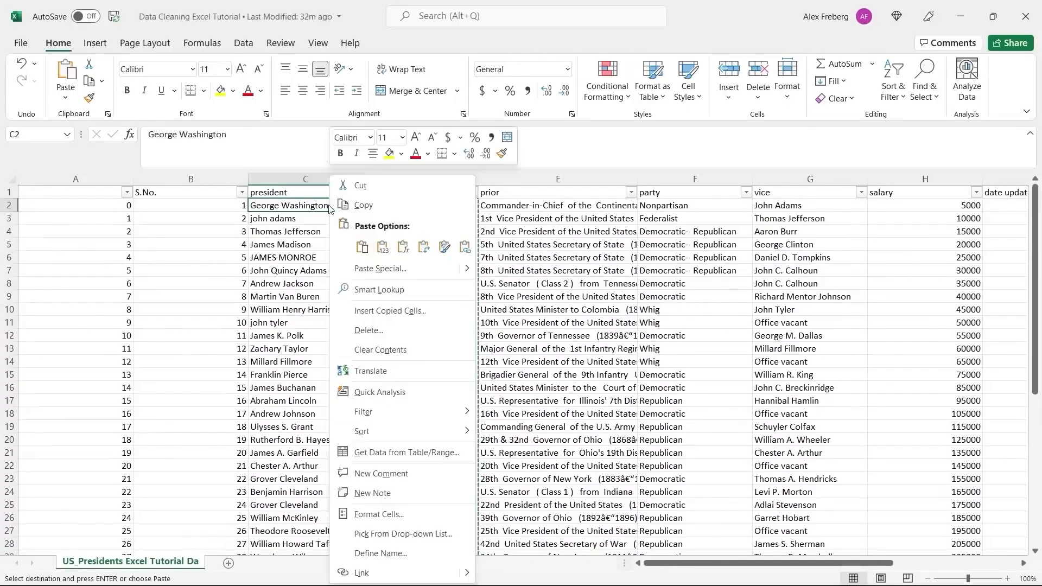
click(378, 251)
- Compare the contents of D3 and C3, and delete the president-fixed helper column D
click(399, 219)
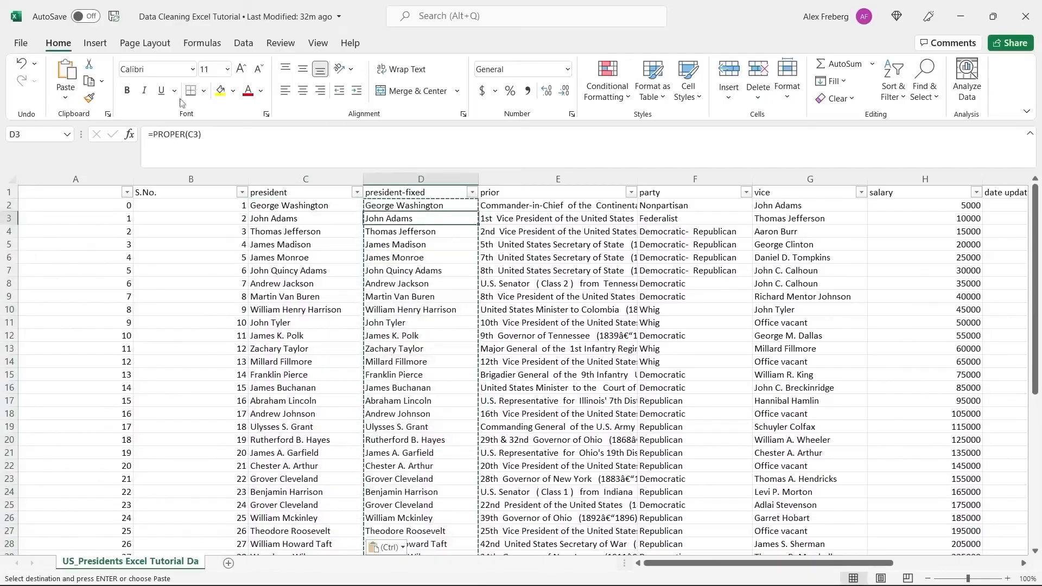
click(334, 218)
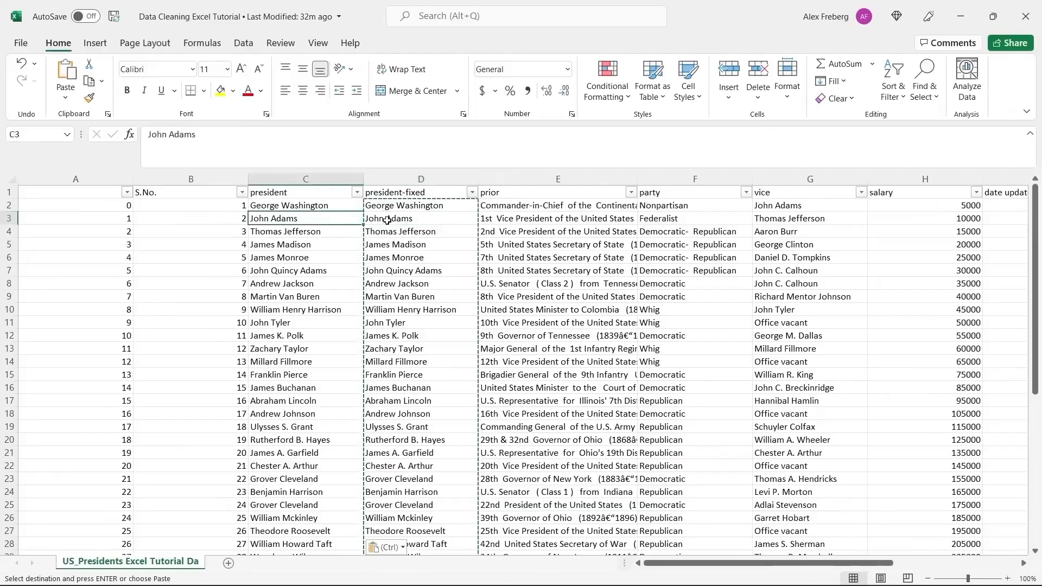
click(418, 184)
right_click(419, 186)
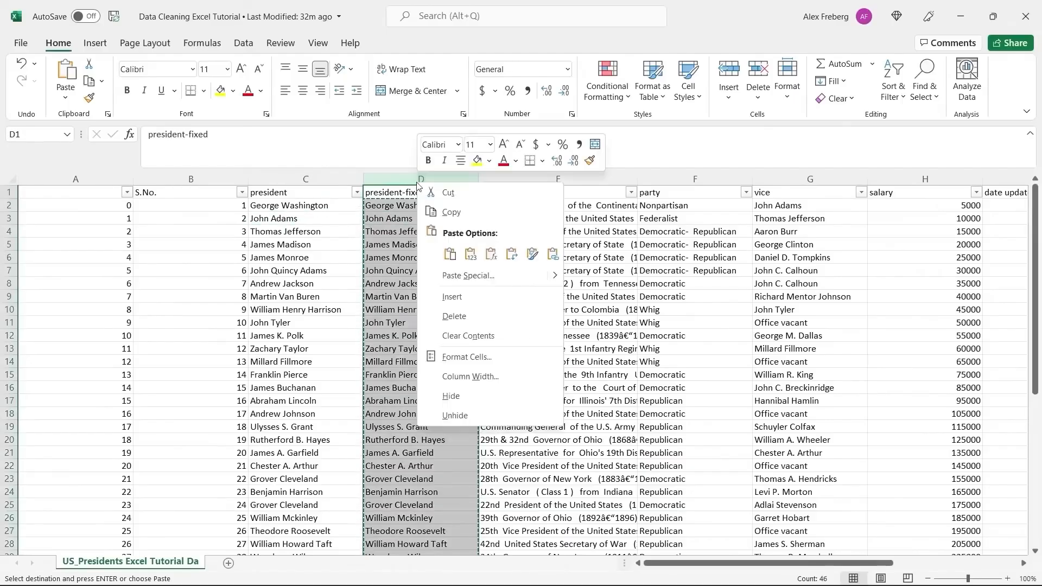
click(481, 317)
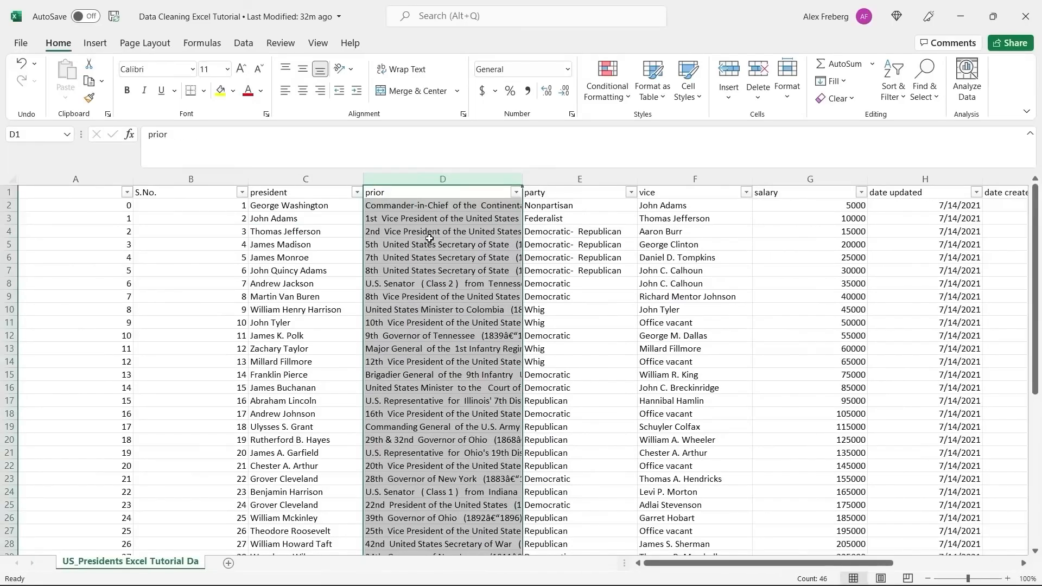
- Widen the prior column D so that its longer entries can be read
click(603, 261)
click(603, 297)
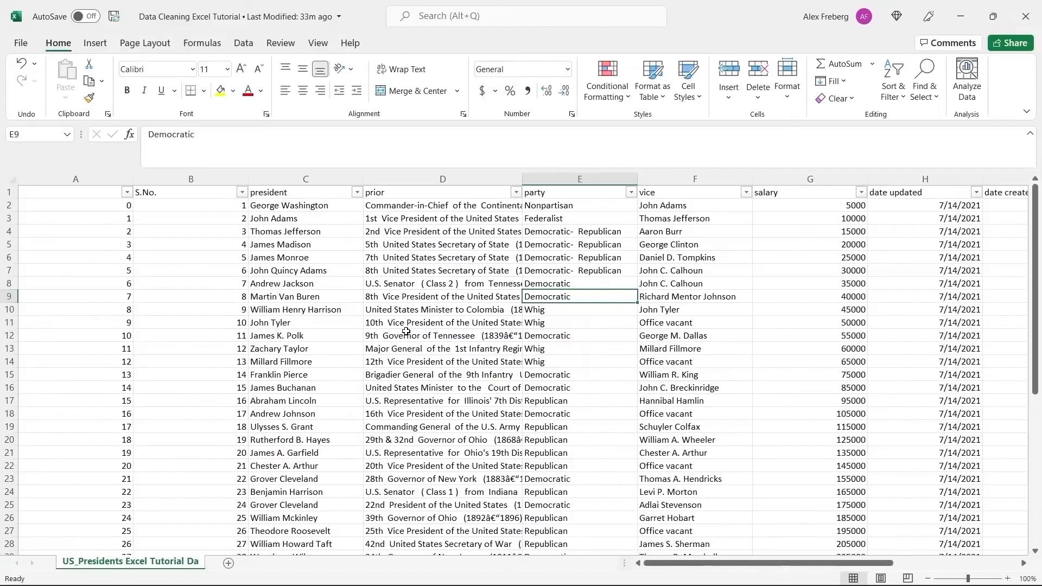
click(442, 179)
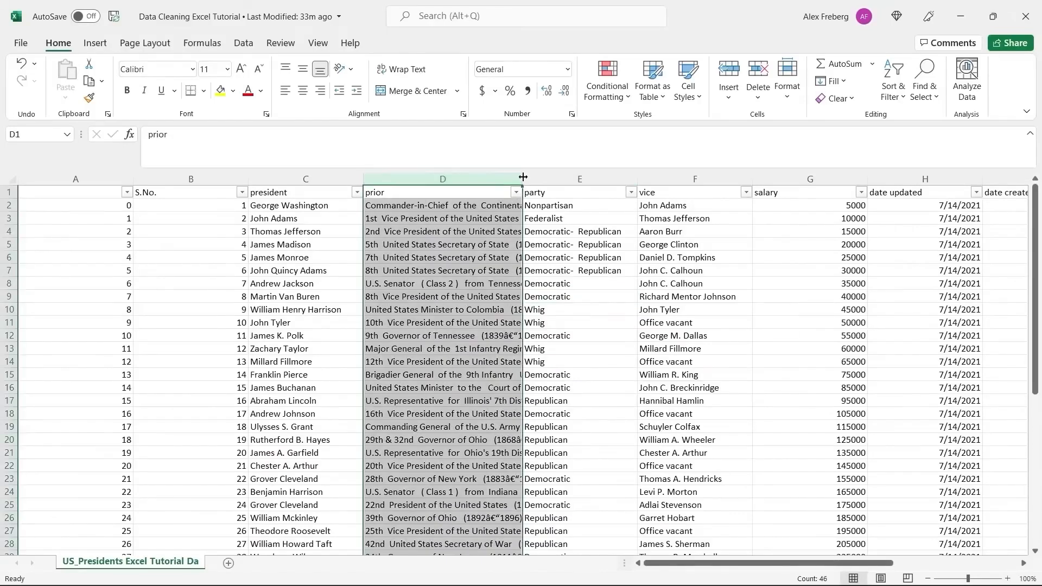
drag(523, 179, 628, 179)
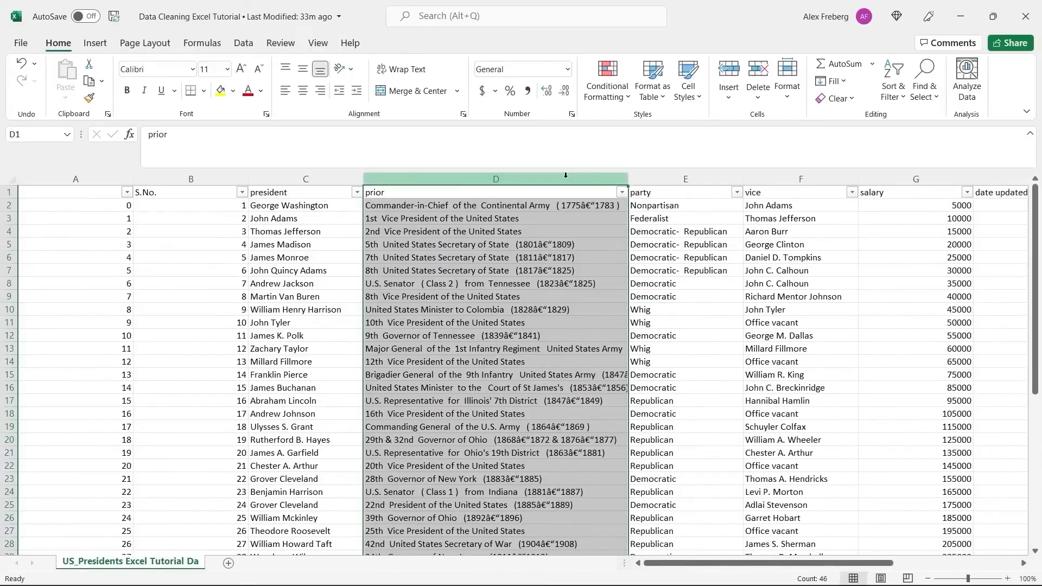
click(580, 232)
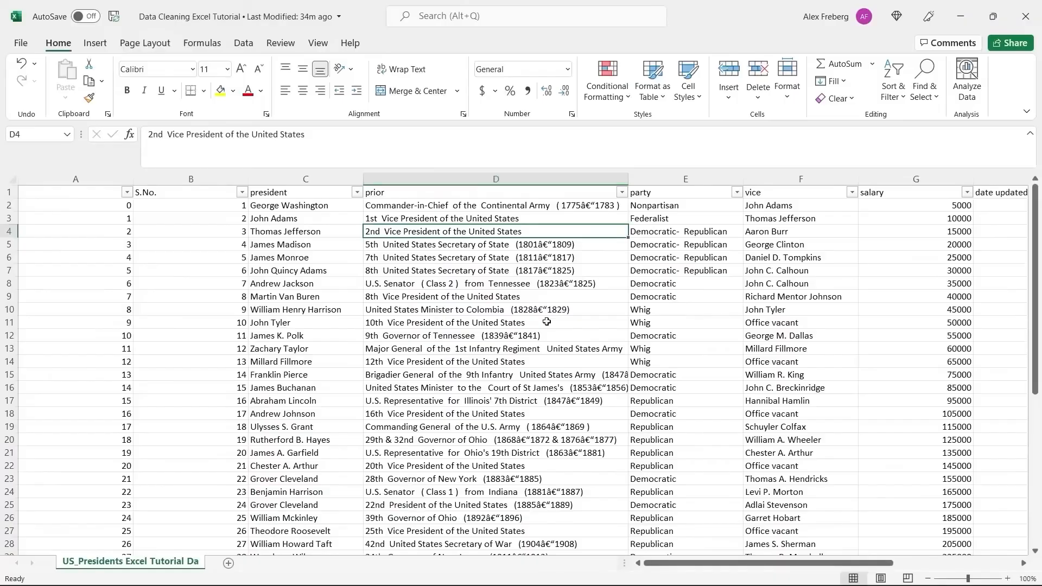
- Delete the prior column D from the dataset
mouse_move(742, 565)
mouse_down()
mouse_move(799, 568)
mouse_move(752, 570)
mouse_up()
click(516, 177)
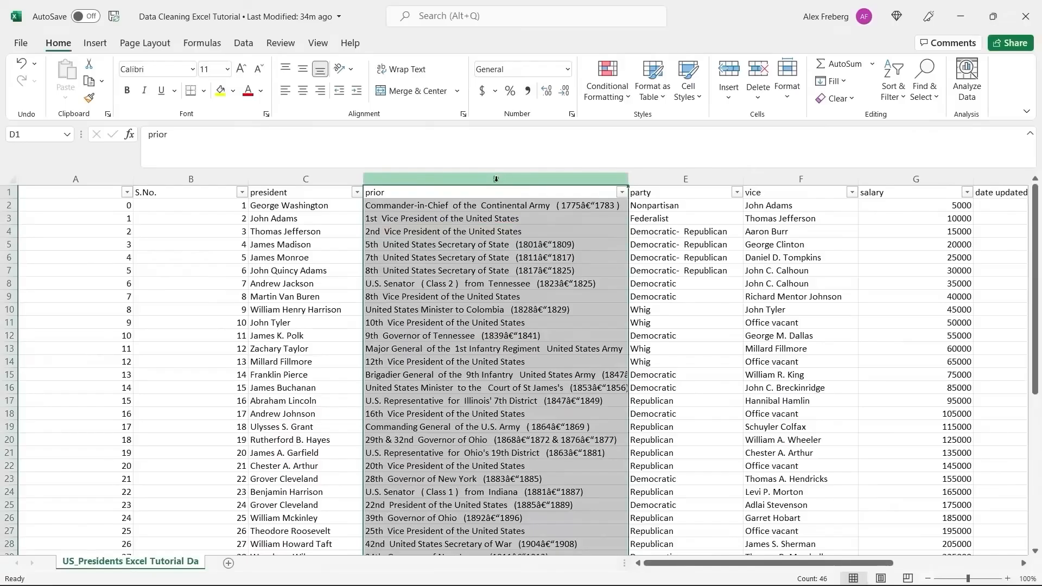
right_click(496, 178)
click(523, 313)
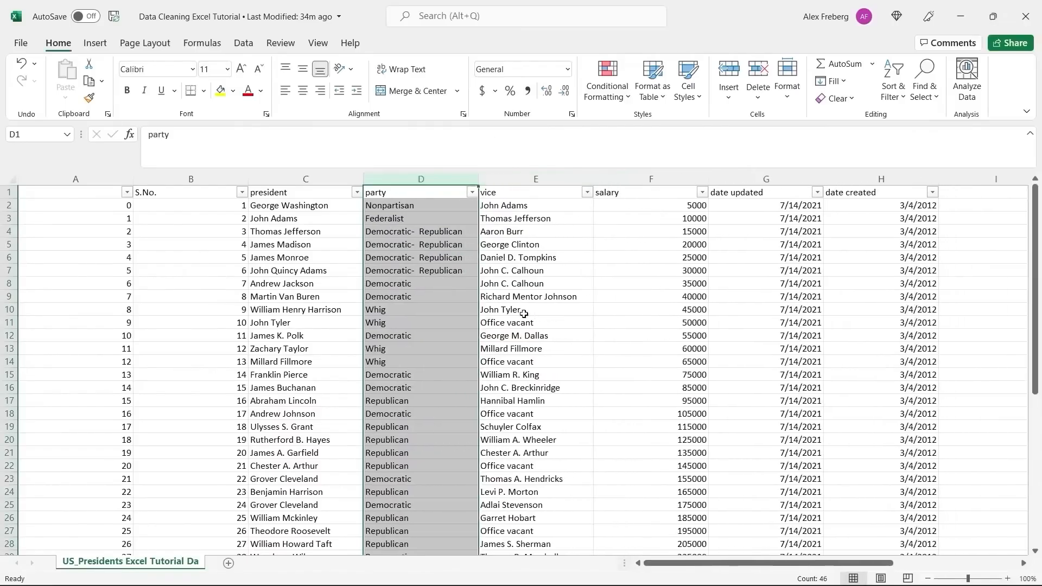
- Examine the unnamed index column A against the S.No. column B, from the first rows to the last
click(265, 271)
click(116, 206)
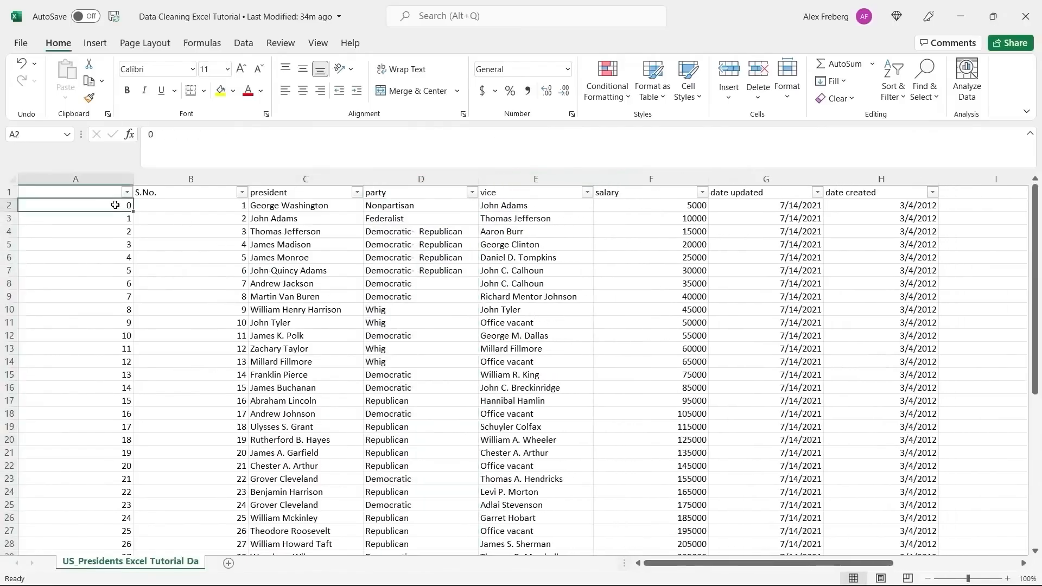
click(153, 209)
click(112, 204)
click(143, 203)
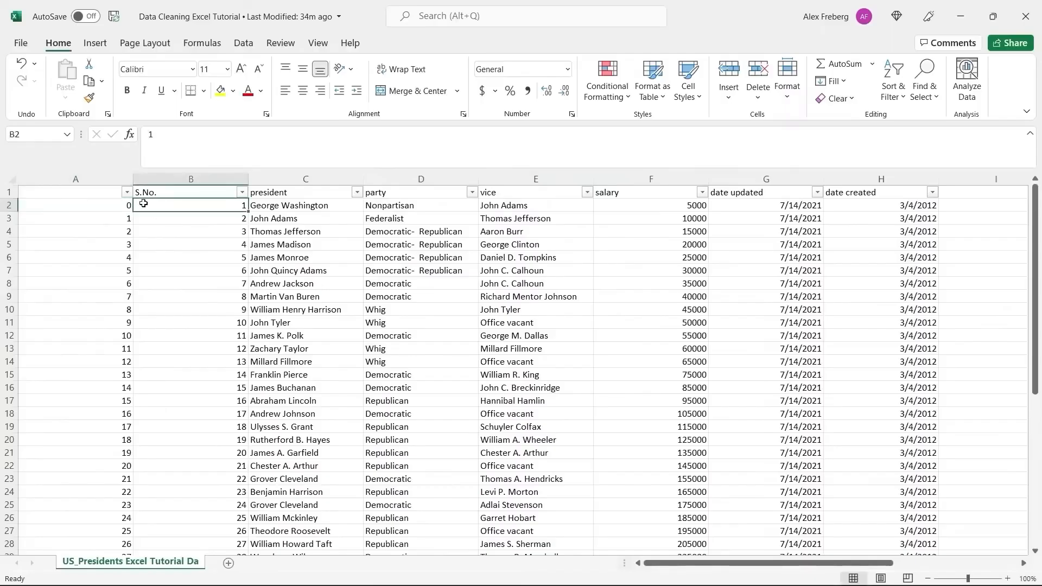
scroll(780, 297, down, 1)
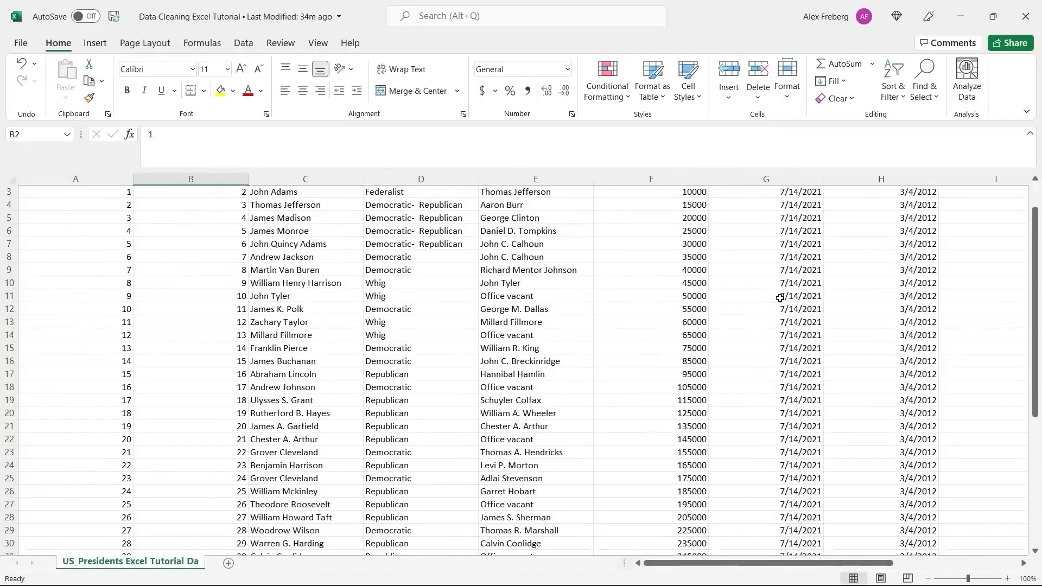
scroll(780, 297, down, 6)
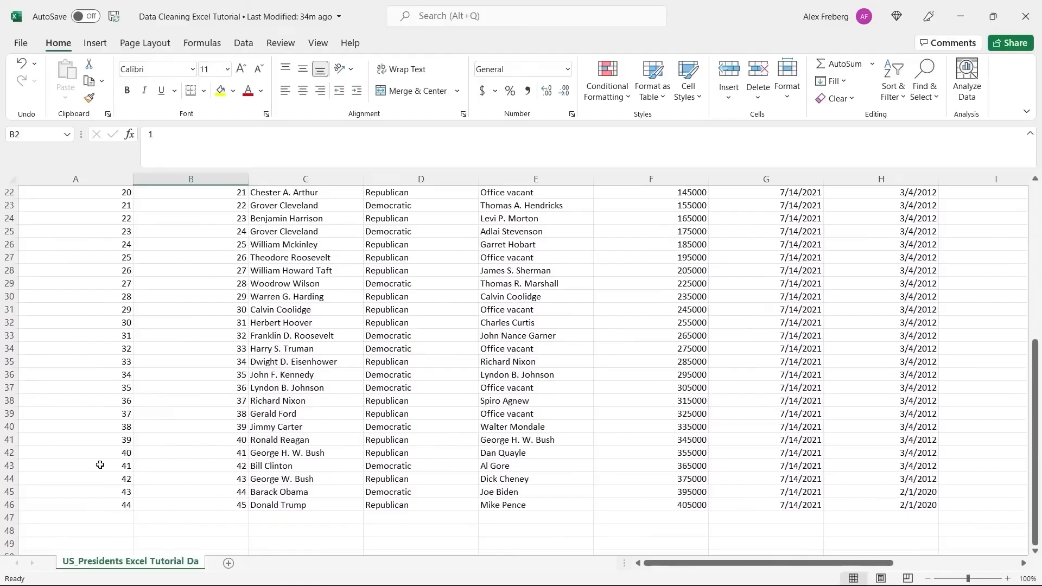
scroll(99, 465, up, 7)
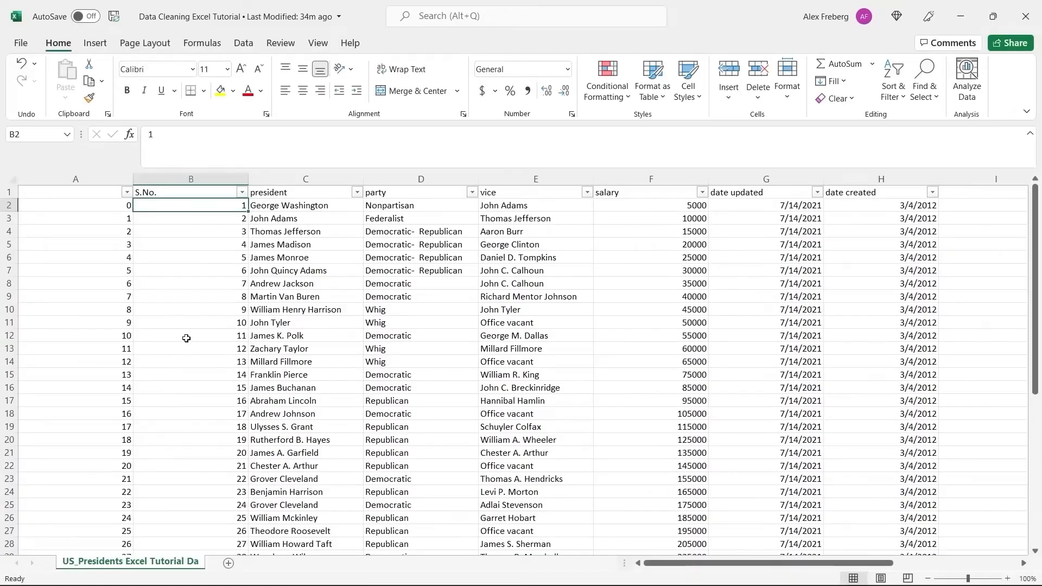
- Delete the unnamed index column A and look over the cleaned presidents dataset down to its last row
click(100, 177)
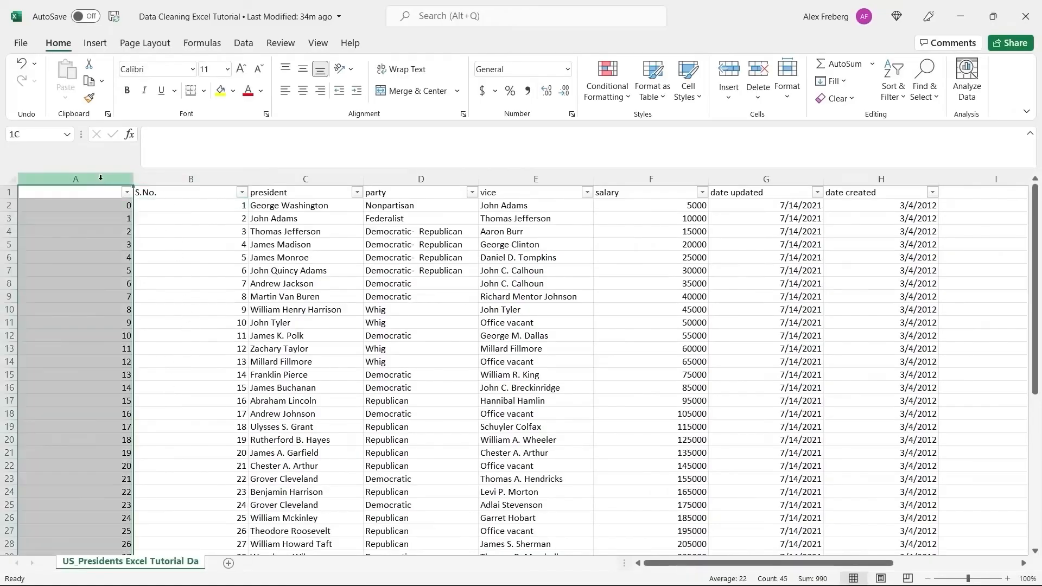
right_click(100, 178)
click(139, 315)
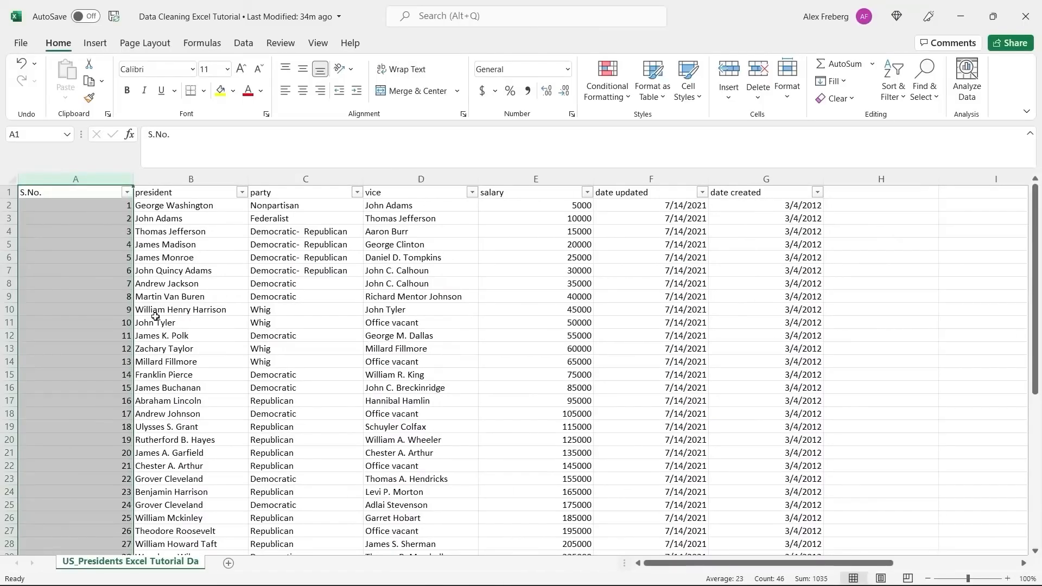
click(305, 257)
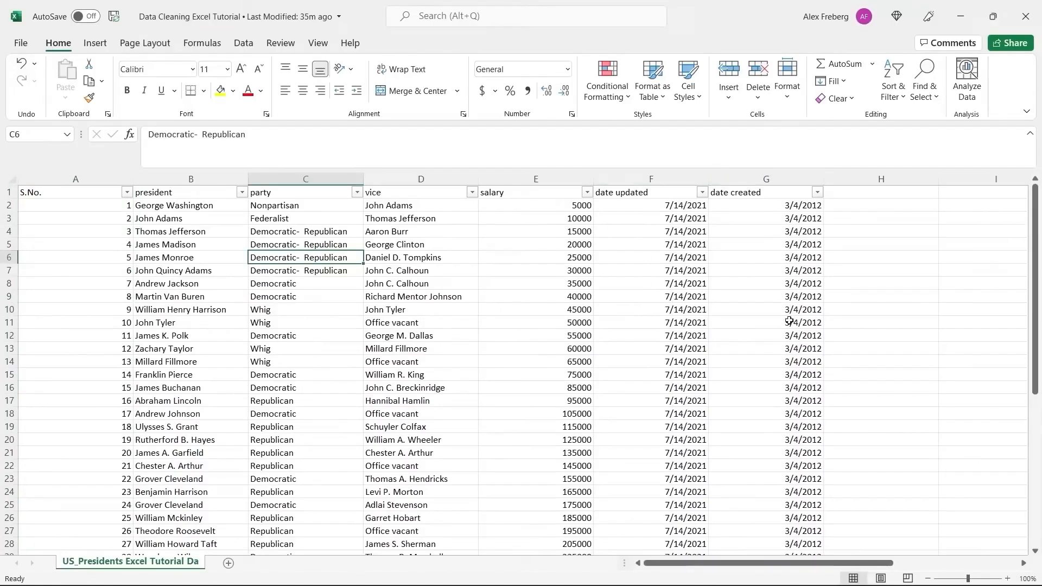
click(876, 300)
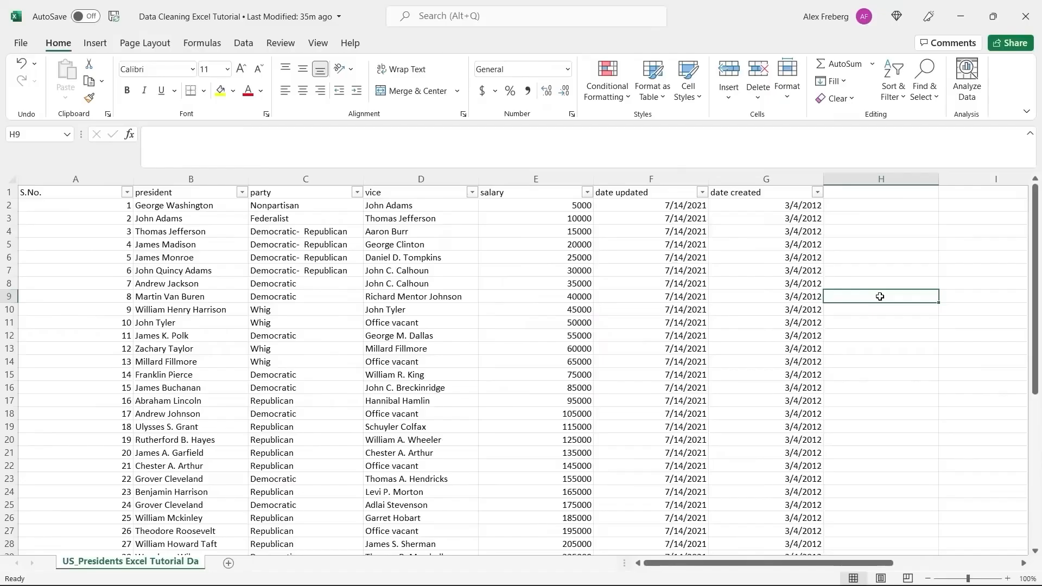
scroll(880, 296, down, 9)
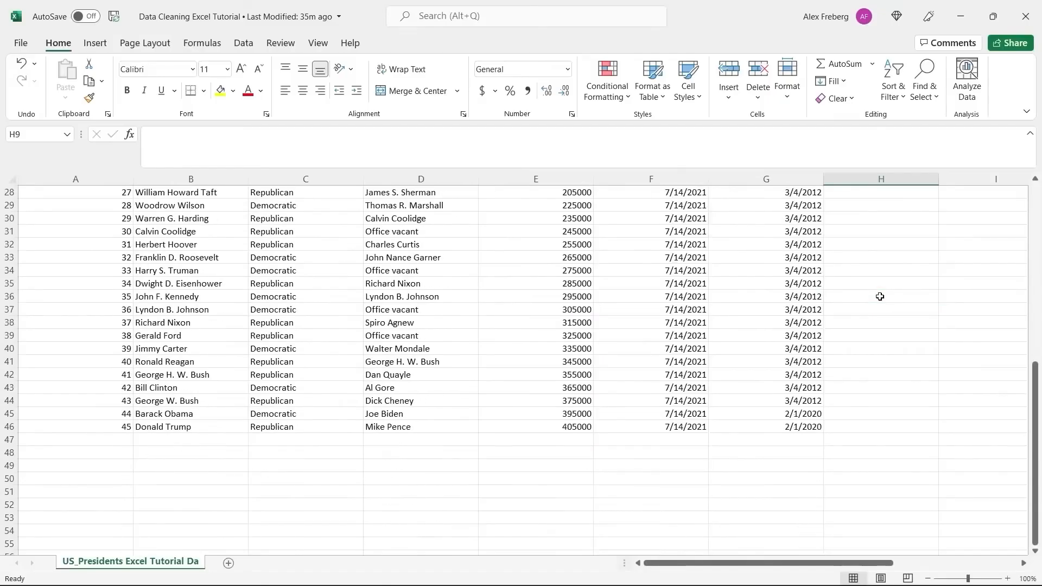
scroll(880, 296, up, 9)
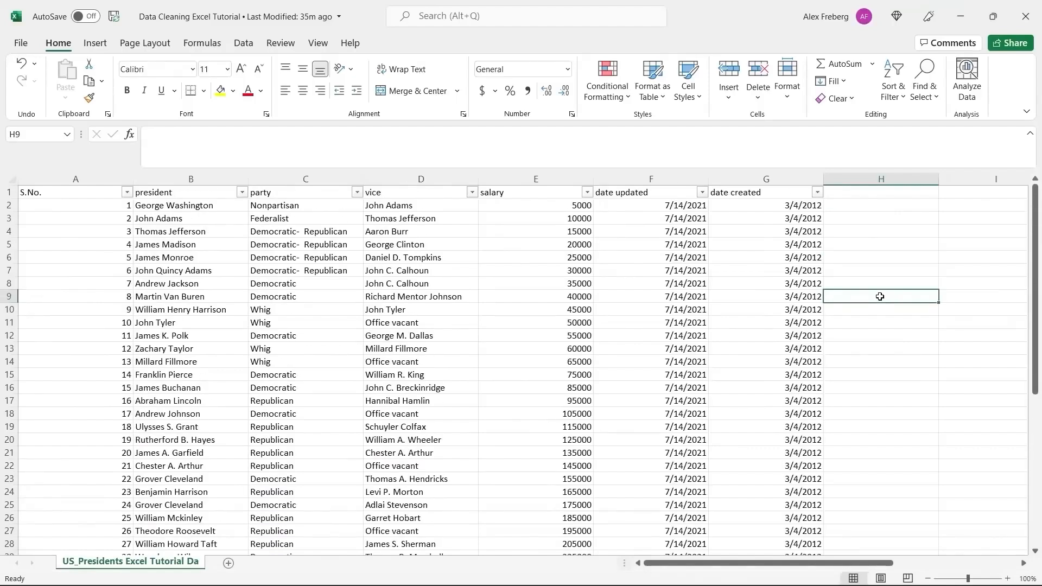
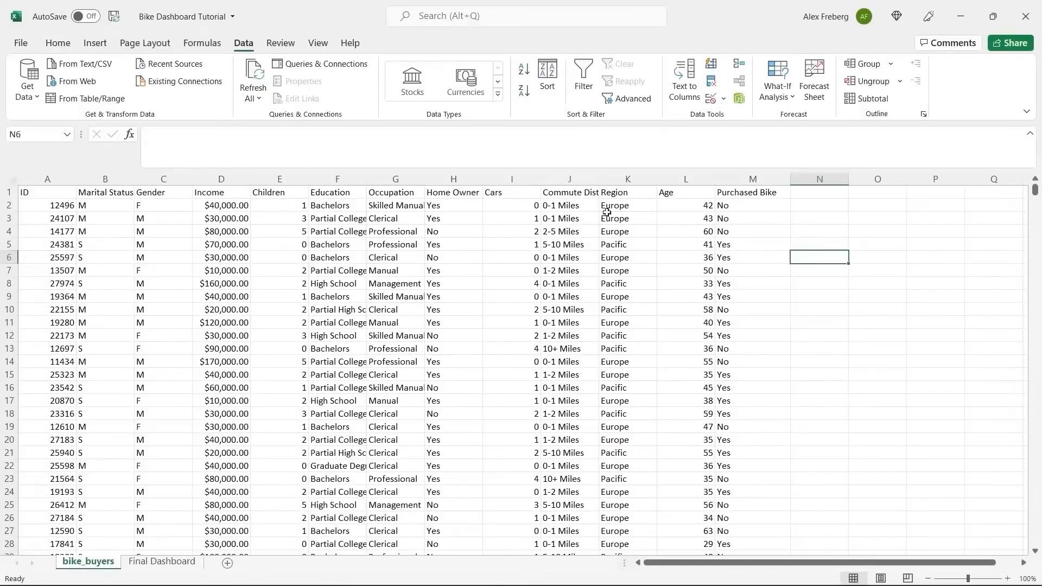
- In the Bike Dashboard Tutorial workbook, view the Final Dashboard sheet filtered by region, first Europe and finally Pacific
click(160, 564)
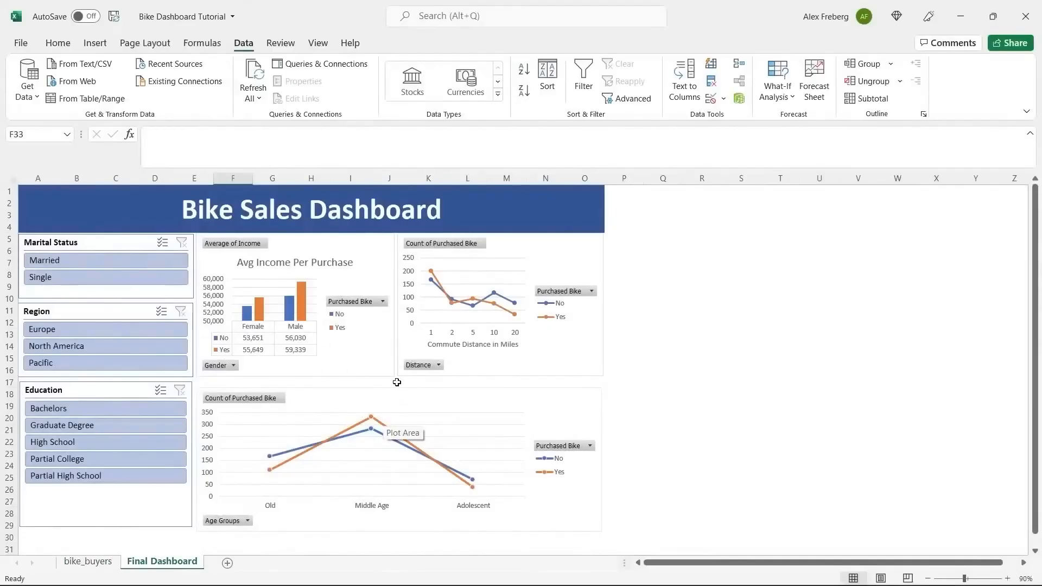
click(142, 342)
click(143, 329)
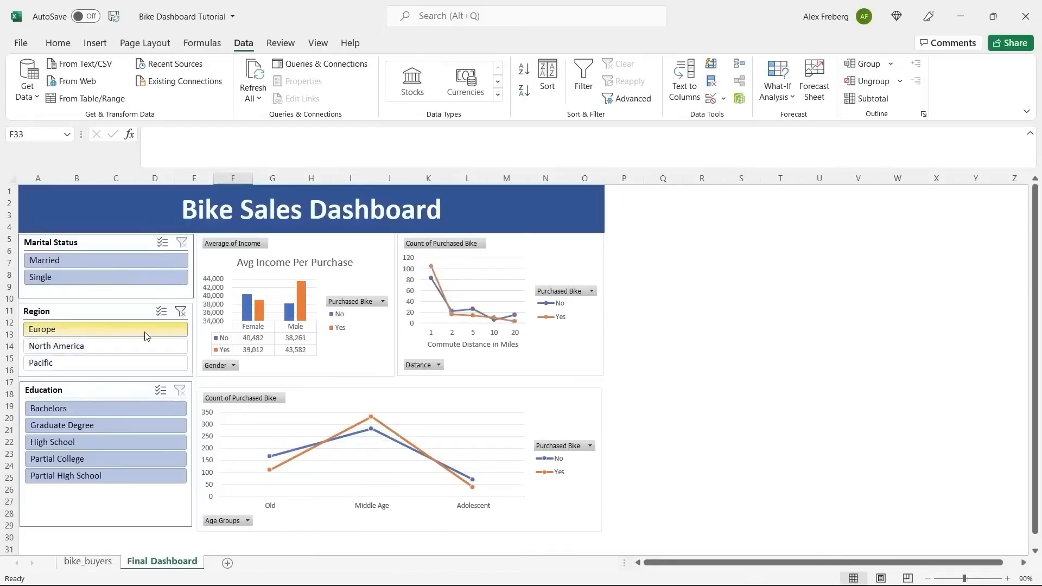
ctrl+click(142, 363)
click(143, 362)
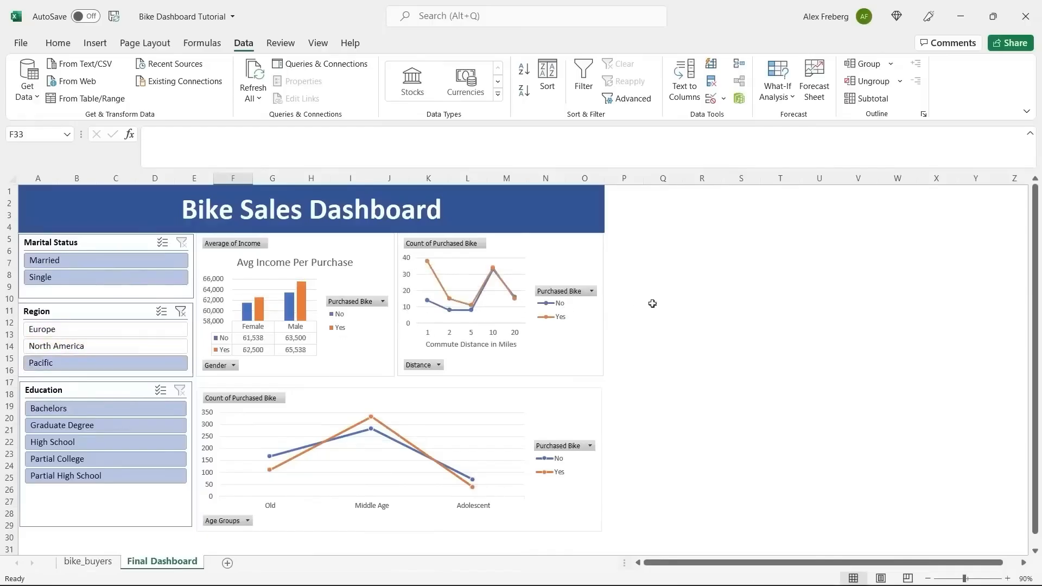
- Hide the Final Dashboard sheet, keeping only the bike_buyers sheet in view
click(90, 561)
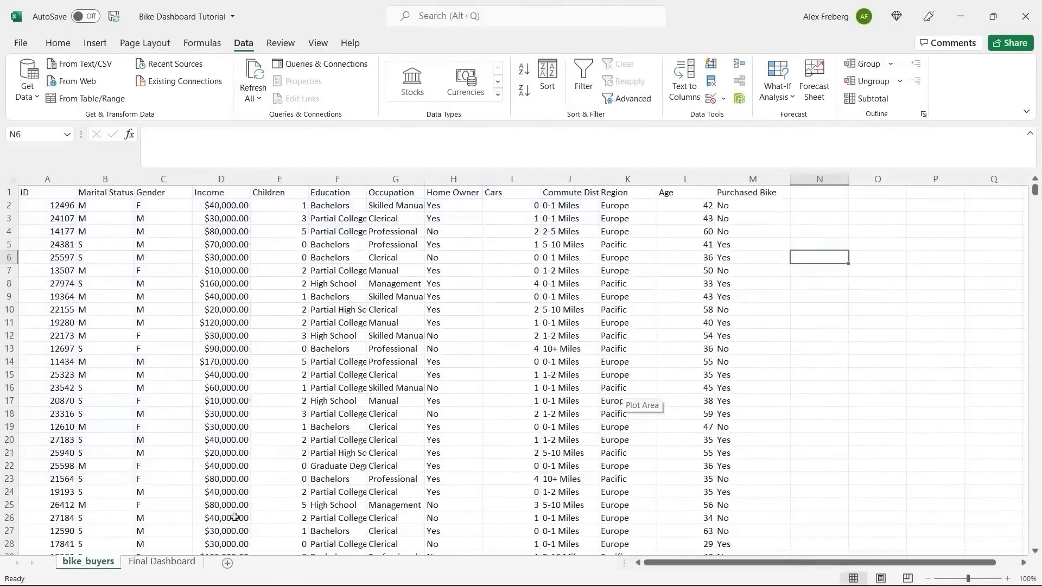
right_click(170, 561)
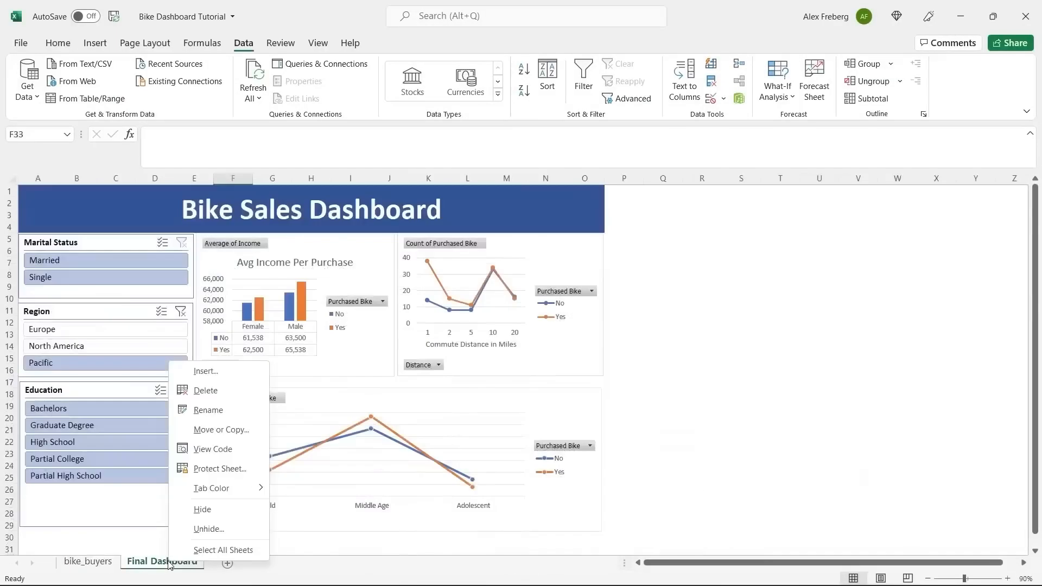
click(208, 509)
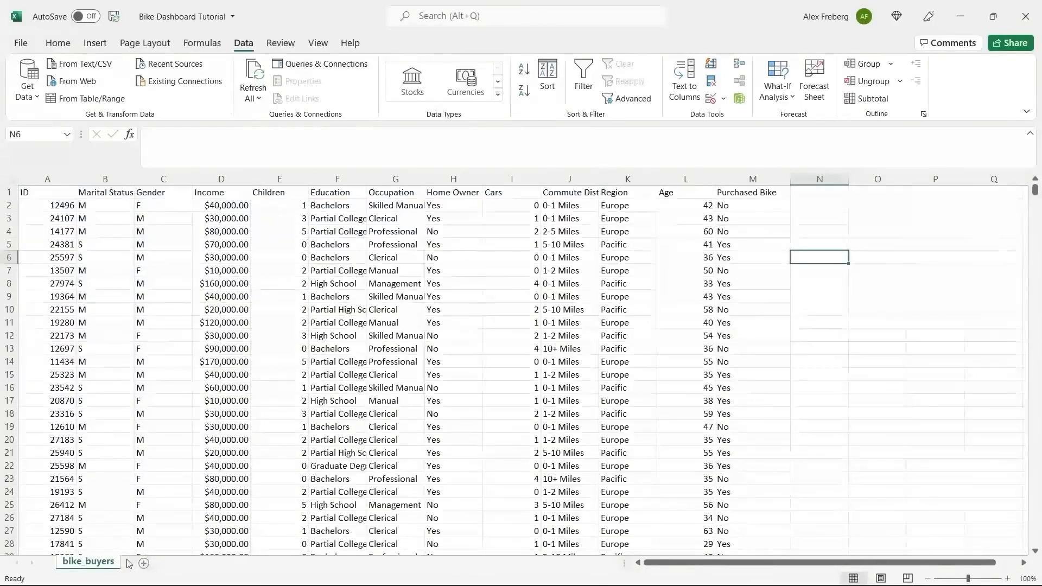
- Add a new worksheet after bike_buyers and name it Dashboard
click(142, 563)
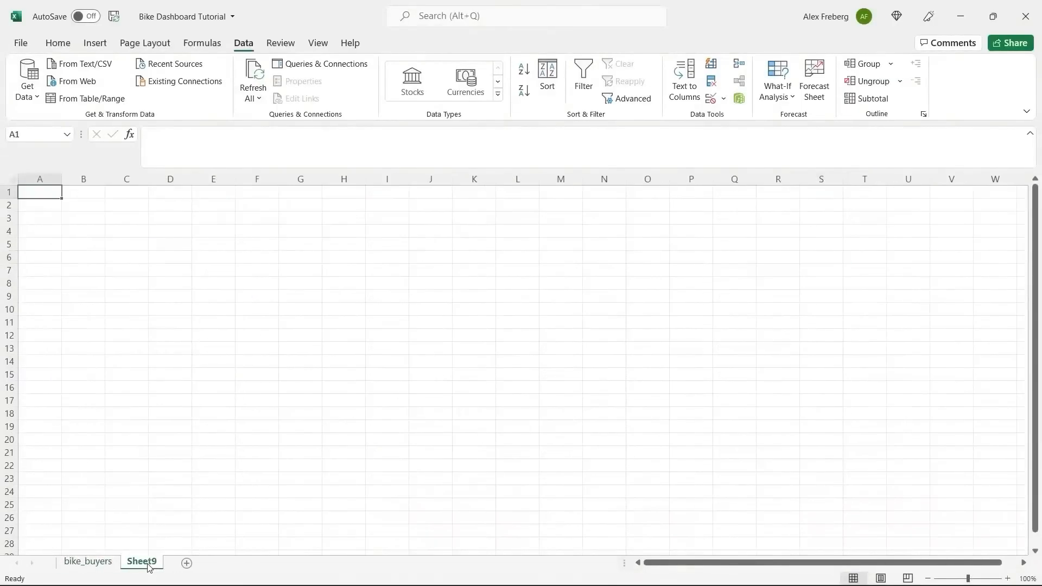
double_click(148, 564)
text(Dashb)
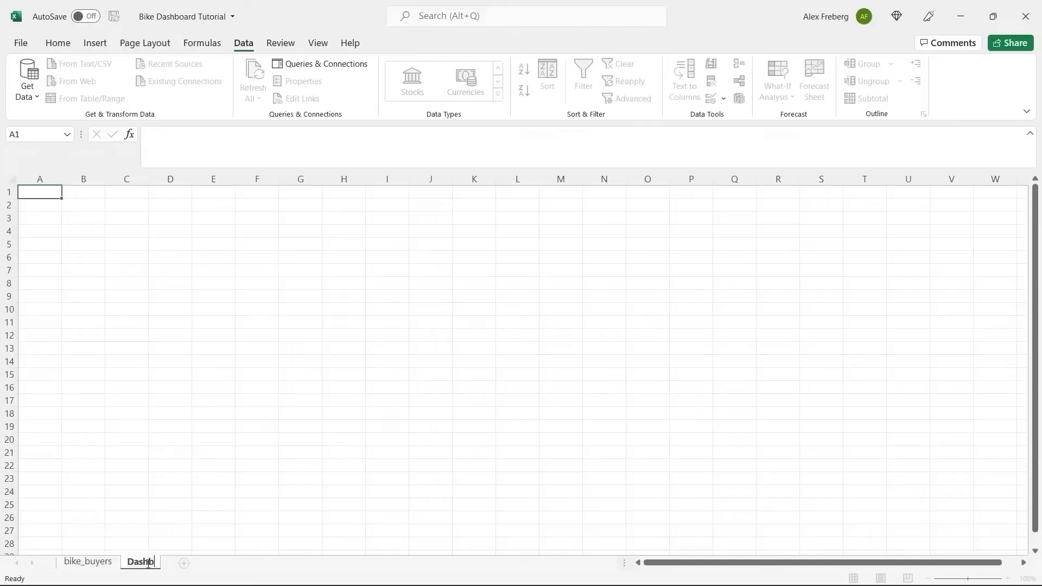
text(oard)
key(Return)
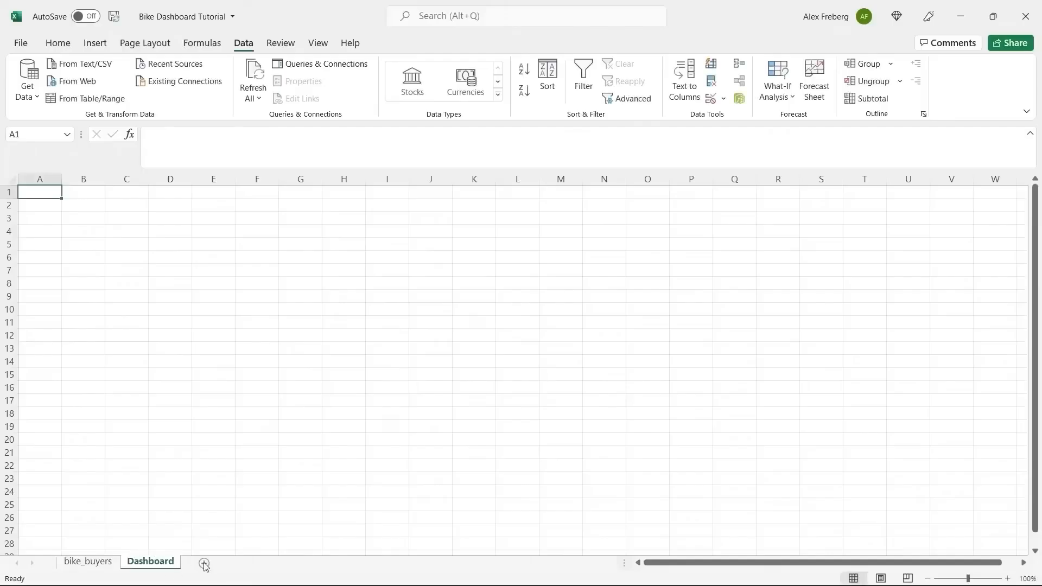
- Add another worksheet after Dashboard and name it Pivot Table
click(204, 563)
text(Pivot)
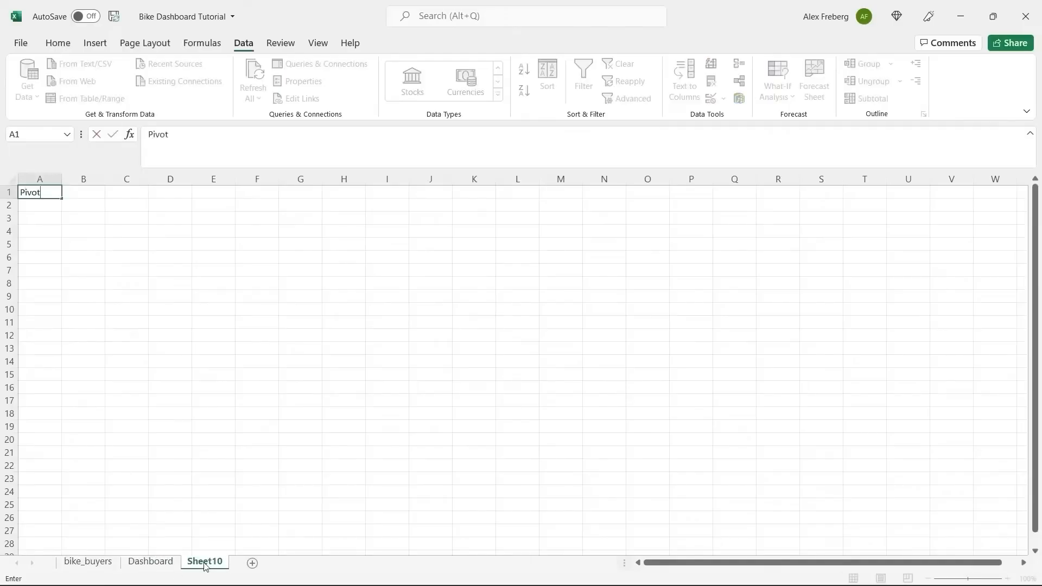
double_click(205, 562)
text(Pivot)
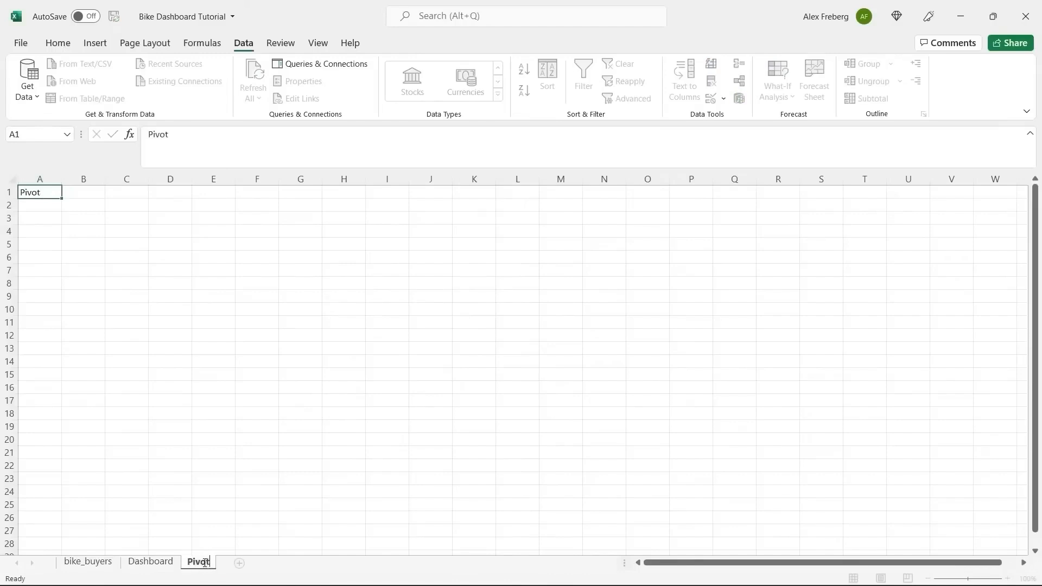
text( Table)
- Add a worksheet named Working Sheet, and reorder the sheets as bike_buyers, Working Sheet, Pivot Table, Dashboard
click(266, 564)
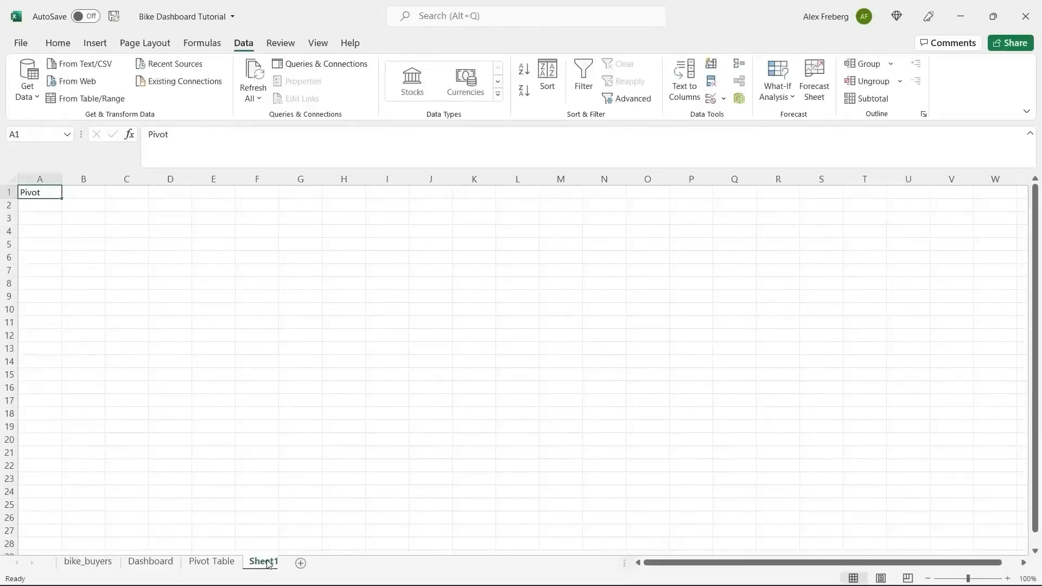
double_click(267, 563)
text(Wo)
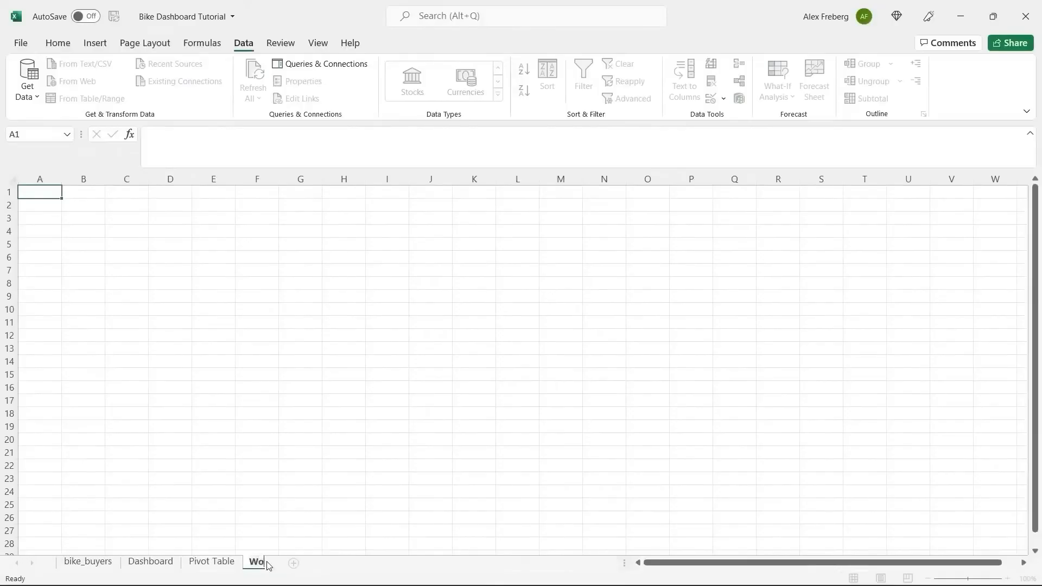
text(rking Sheet)
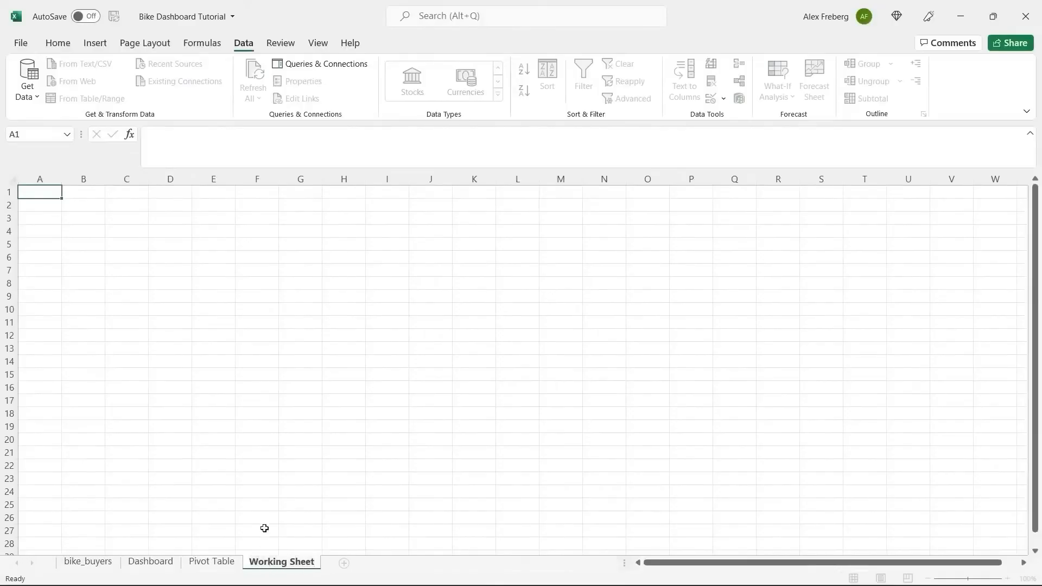
click(265, 505)
drag(269, 565, 161, 566)
drag(297, 566, 233, 565)
- Copy the entire bike_buyers sheet into Working Sheet starting at A1, and clear the copy selection on bike_buyers
click(89, 564)
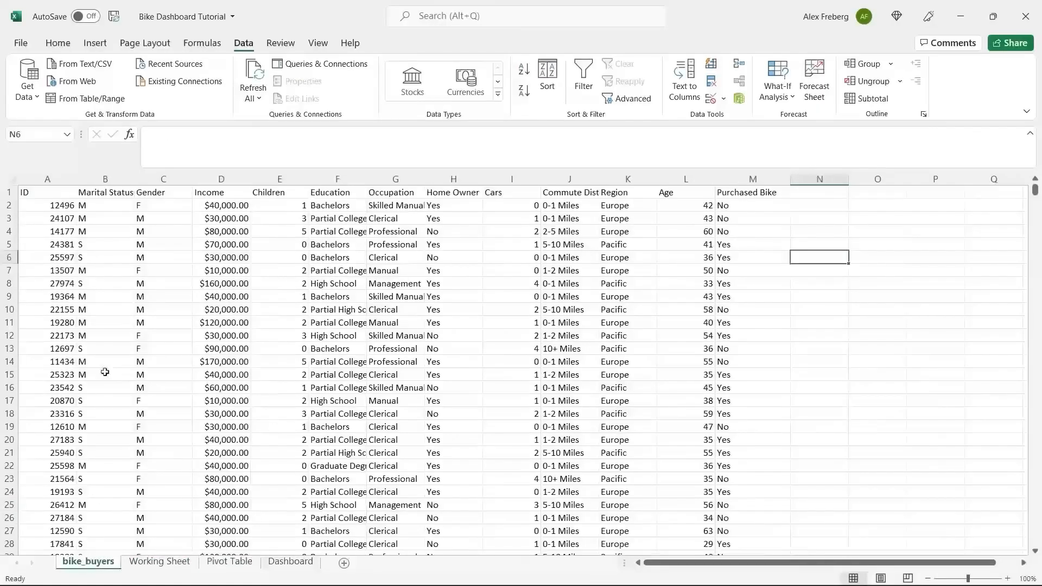
click(10, 178)
key(ctrl+c)
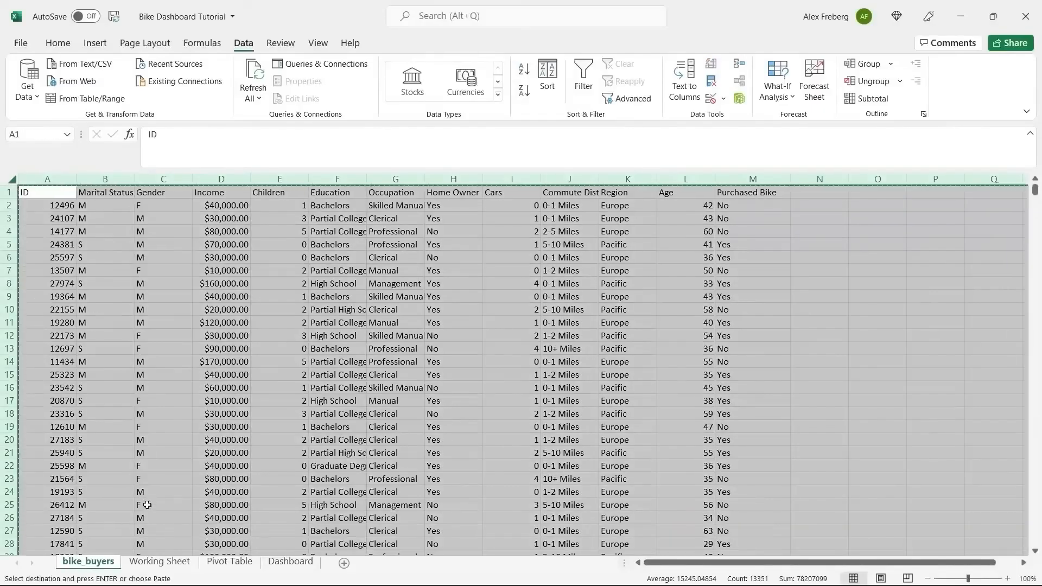
click(159, 562)
click(31, 198)
key(ctrl+v)
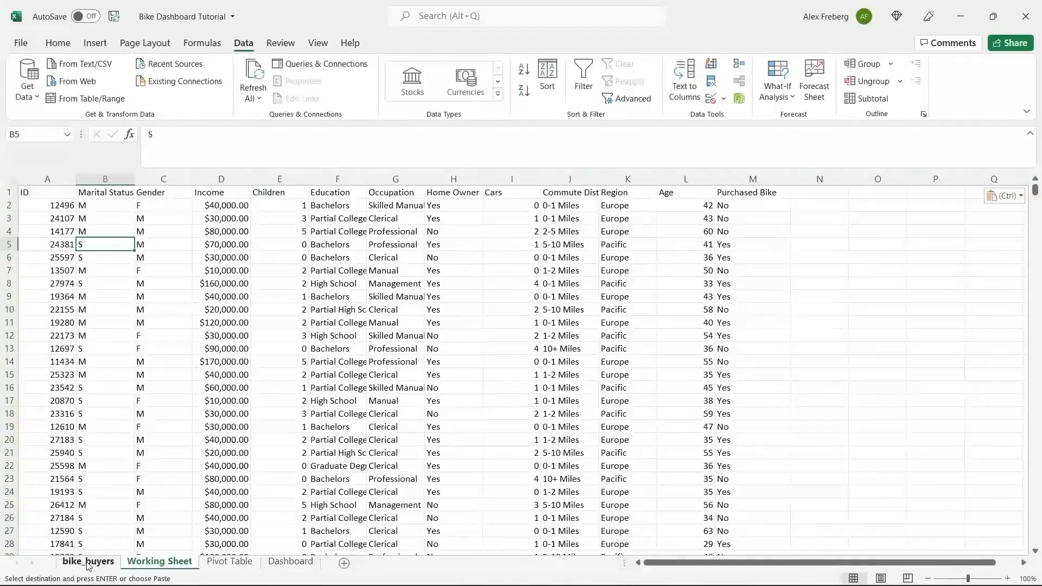
click(87, 562)
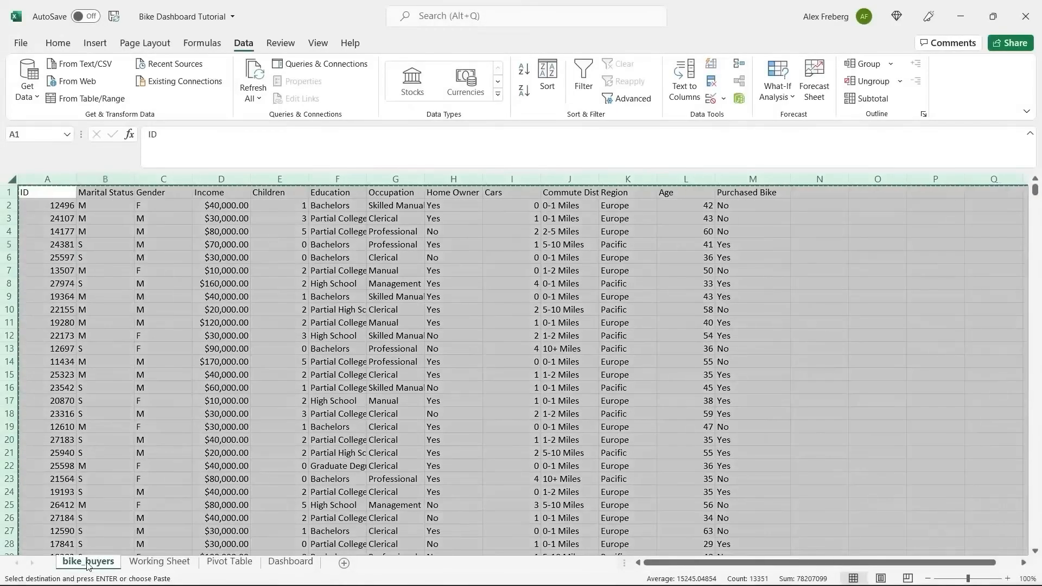
click(103, 400)
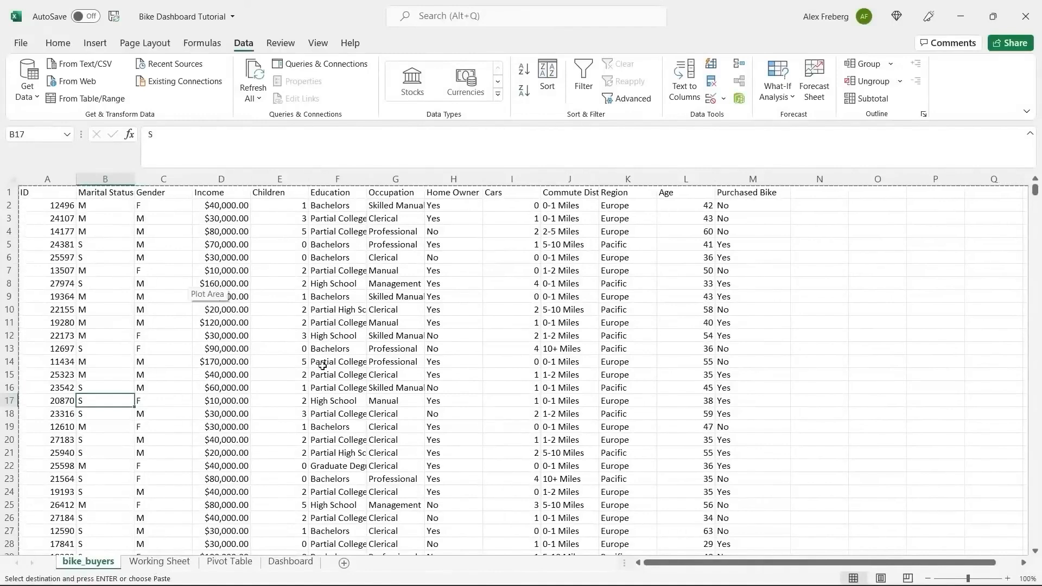
click(820, 258)
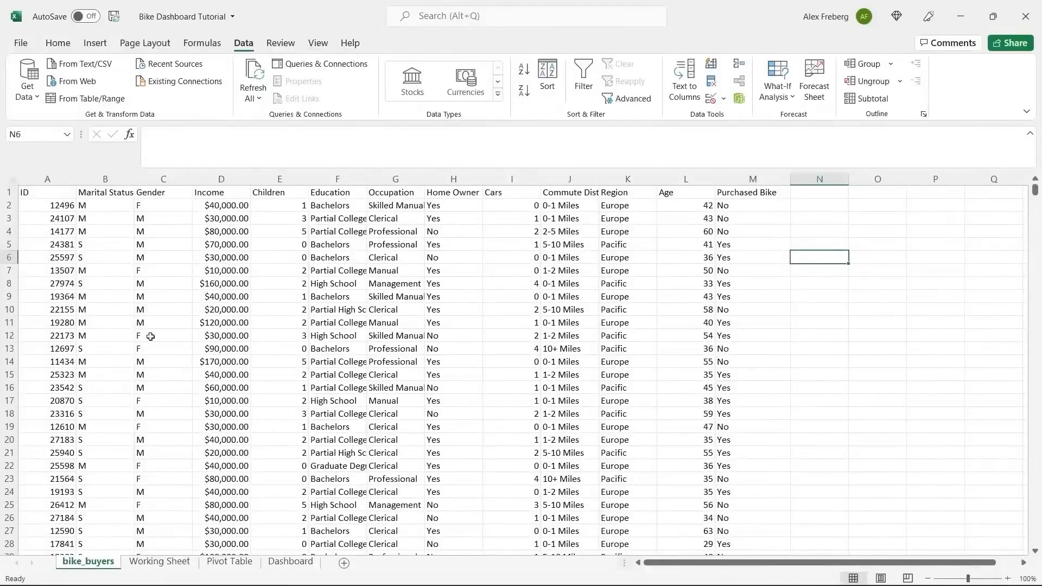
- Turn on filters for all the data on Working Sheet
click(160, 562)
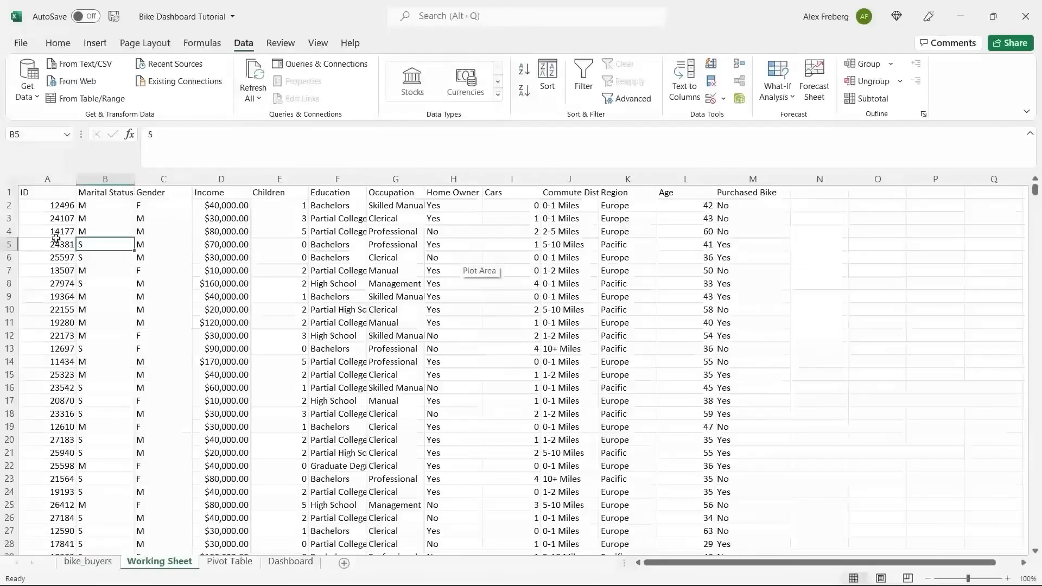
click(11, 178)
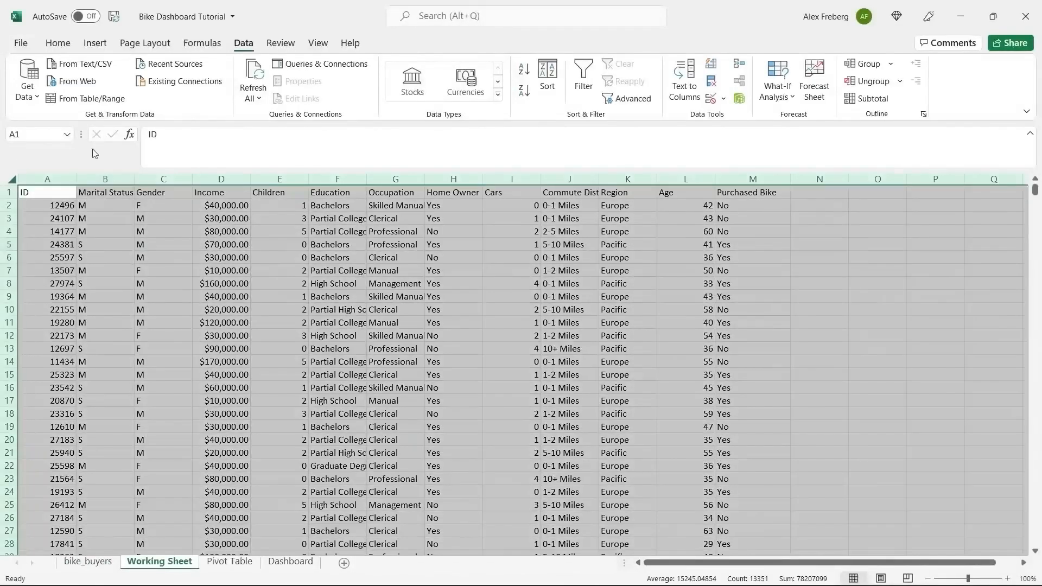
click(583, 82)
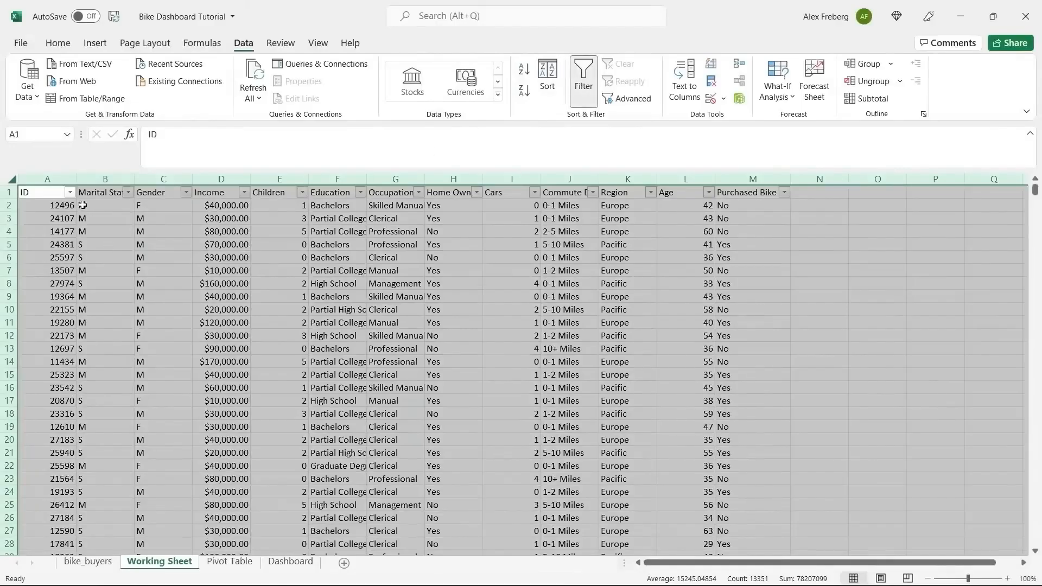
click(65, 216)
- Widen all columns of Working Sheet evenly so that headers such as Marital Status and Commute Distance are fully readable
click(11, 177)
drag(76, 179, 101, 180)
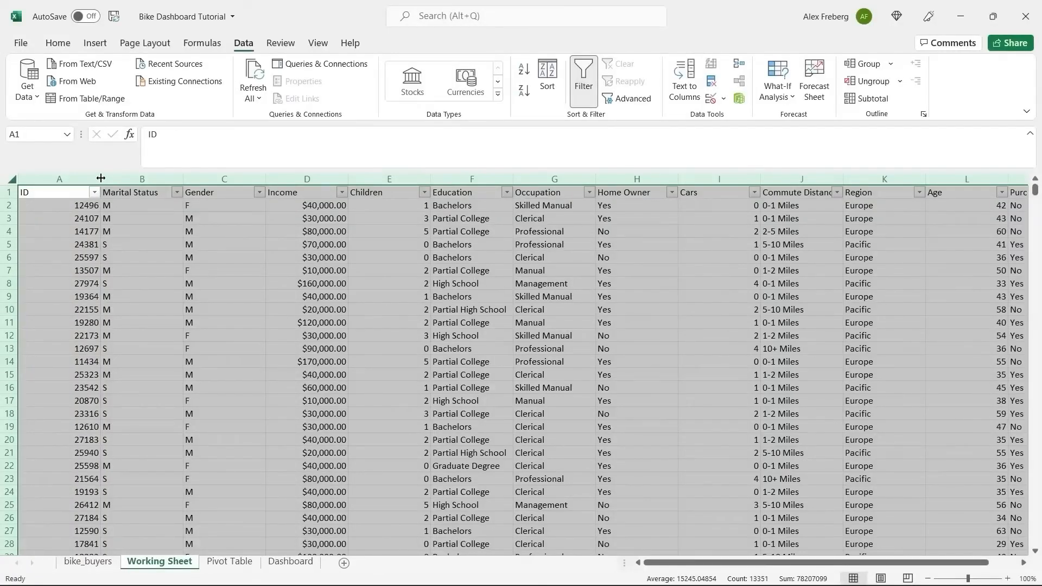
drag(101, 178, 107, 179)
click(111, 220)
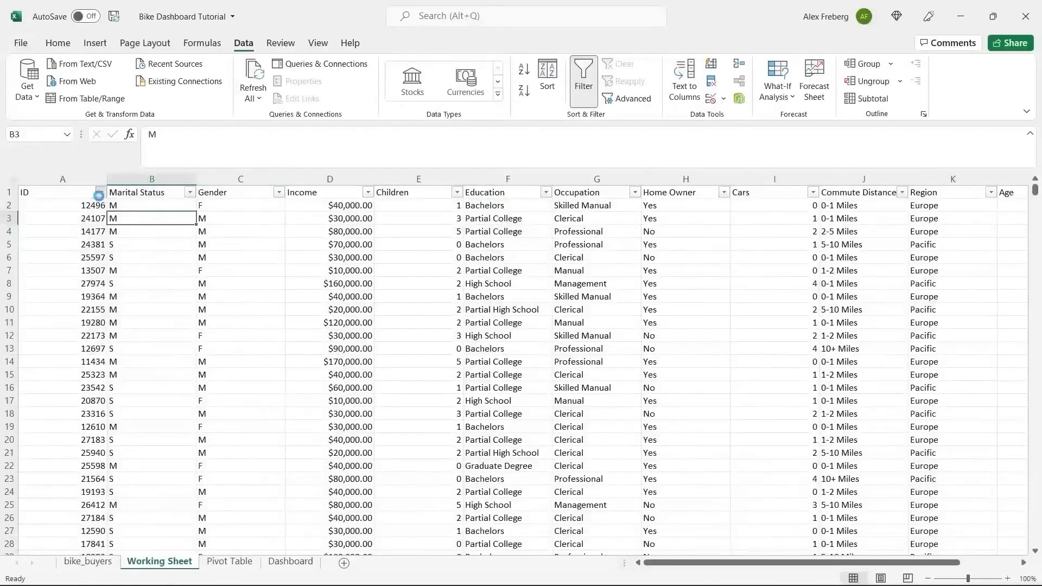
- Review the filter values of the ID, Marital Status and Gender columns without applying a filter
click(101, 193)
click(228, 306)
click(189, 192)
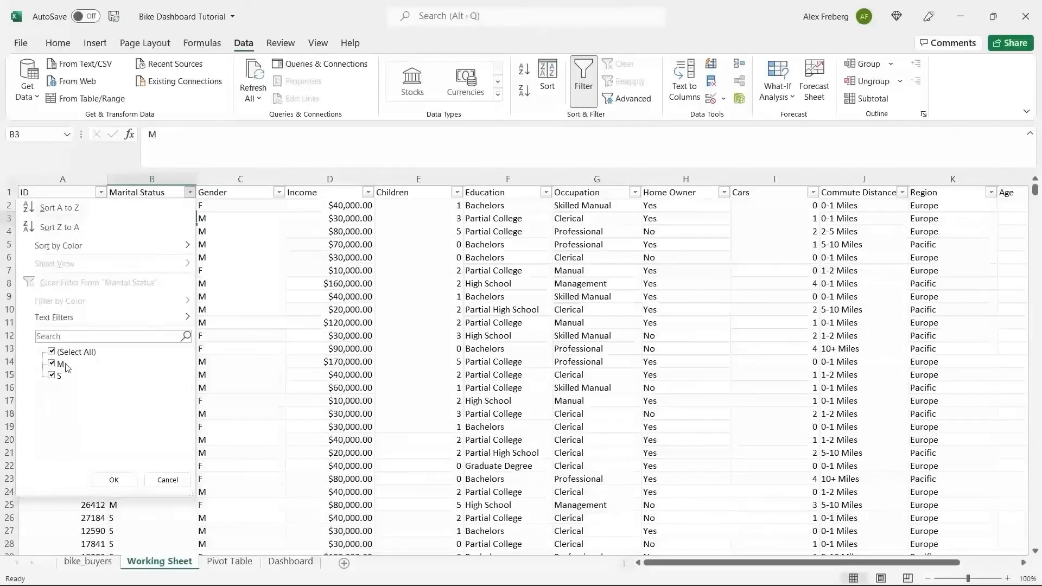
click(248, 231)
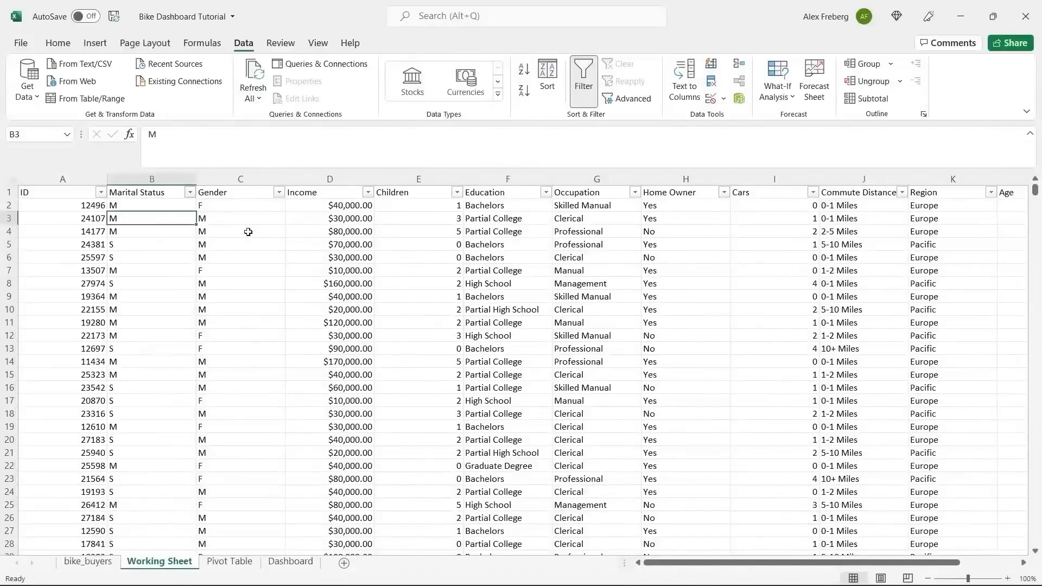
click(278, 192)
click(322, 252)
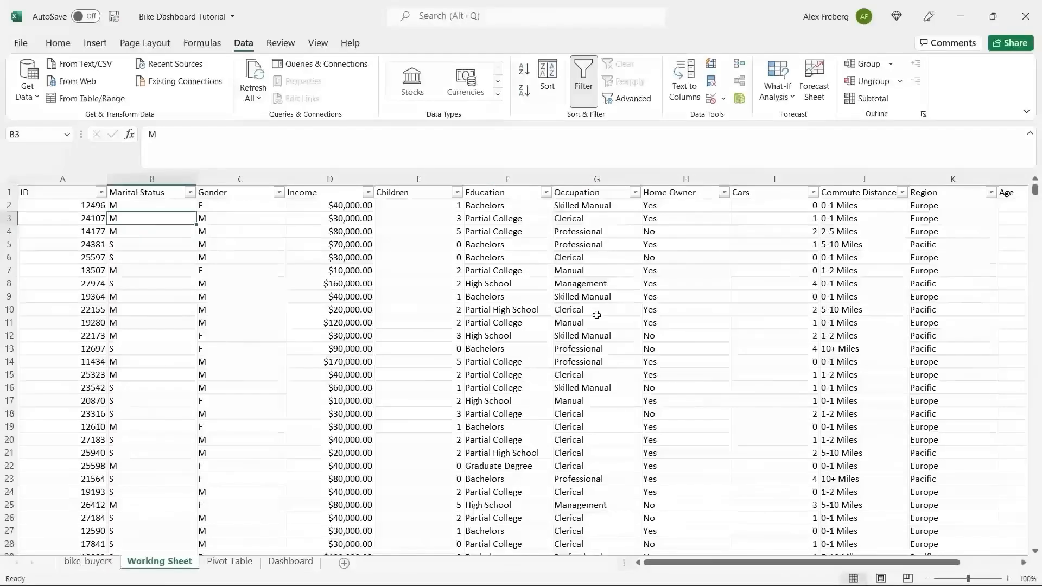
- Check the filter values of the Purchased Bike column without applying a filter
scroll(596, 315, right, 3)
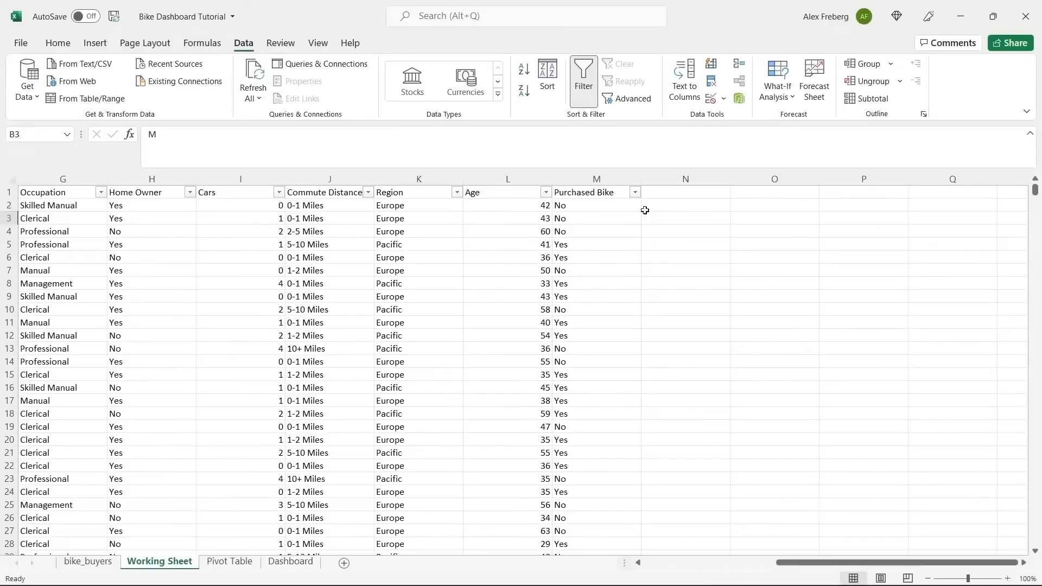
click(635, 193)
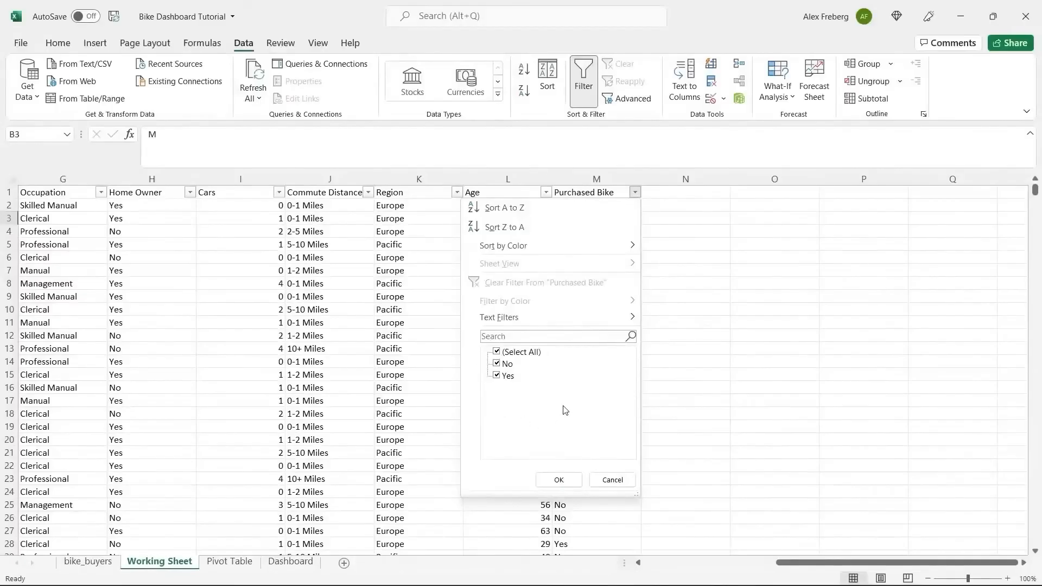
click(687, 349)
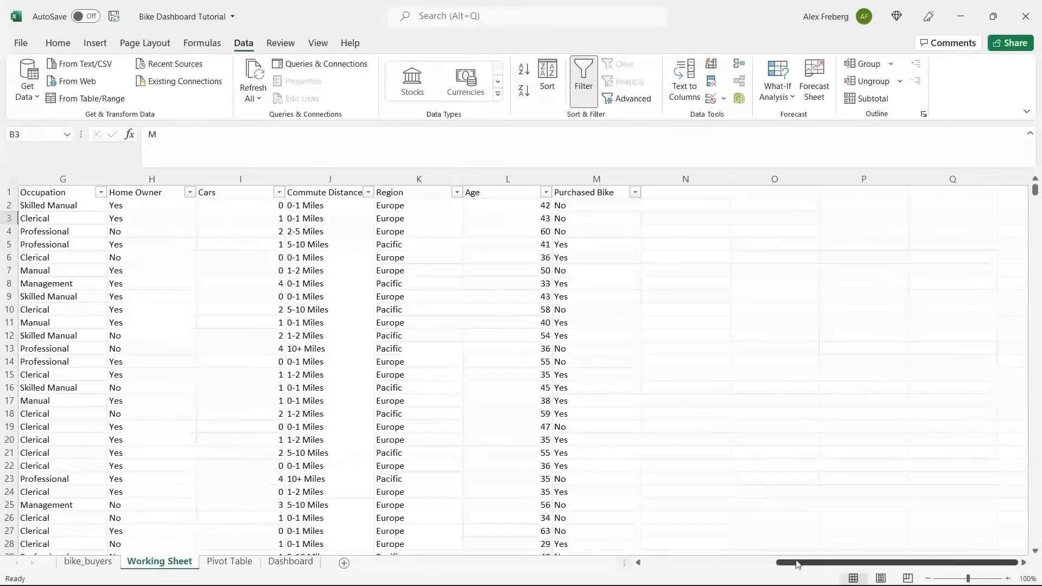
drag(796, 563, 657, 578)
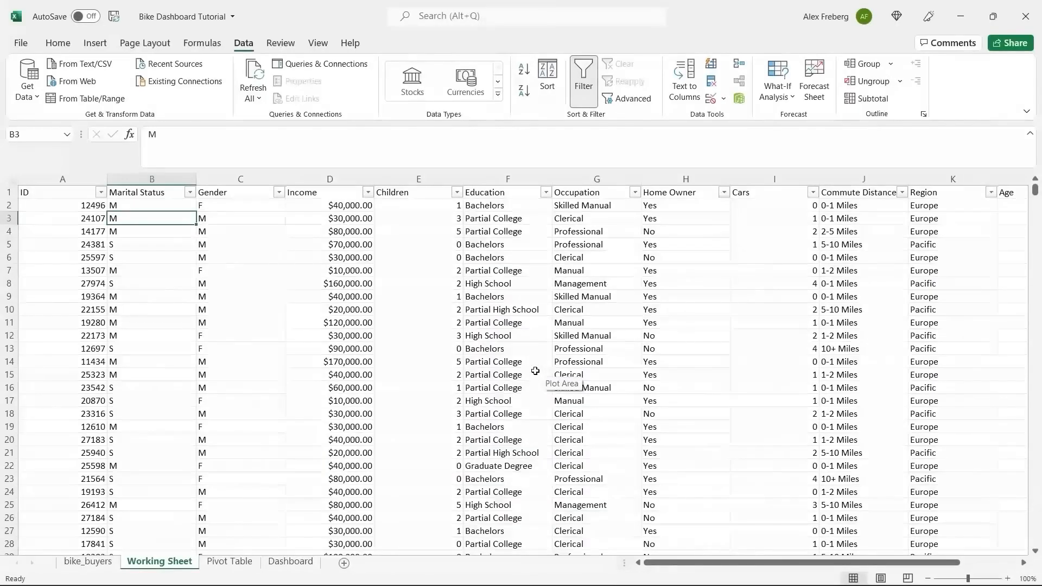
- Remove duplicate rows from the entire Working Sheet, comparing all columns and treating the first row as headers
click(12, 179)
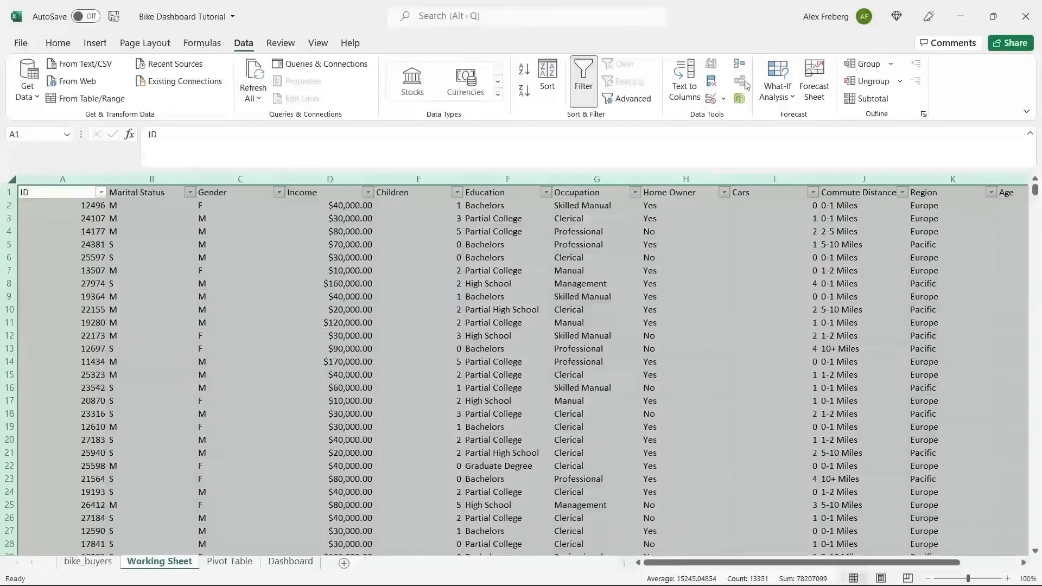
click(712, 83)
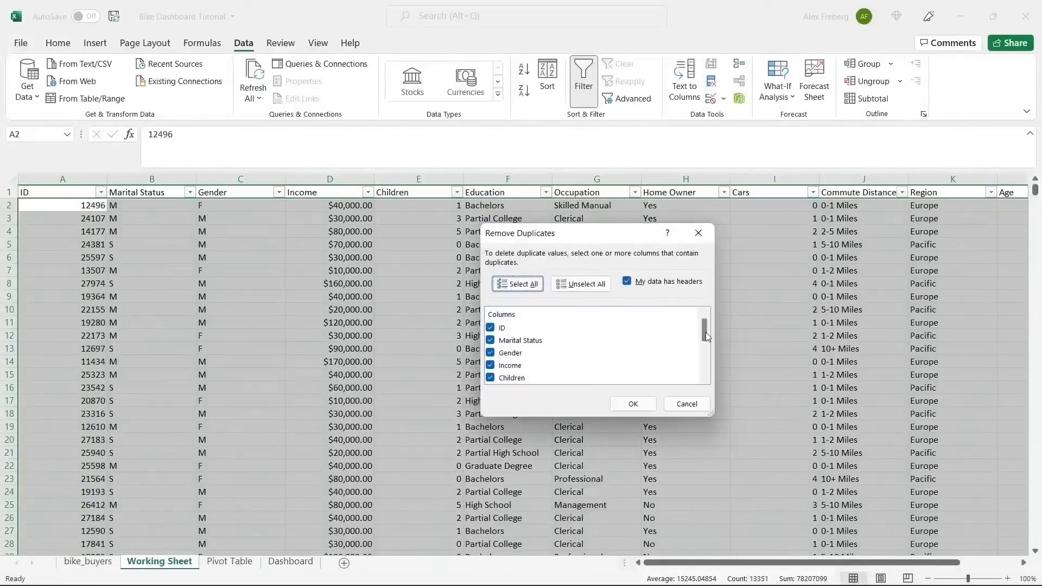
mouse_move(704, 332)
mouse_down()
mouse_move(705, 372)
mouse_move(705, 328)
mouse_up()
click(634, 403)
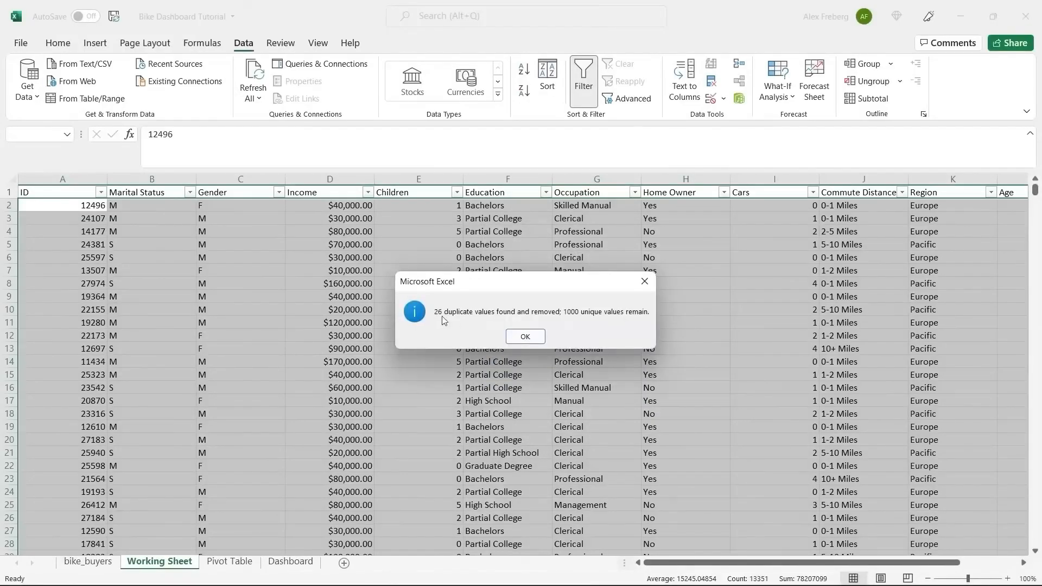
click(527, 337)
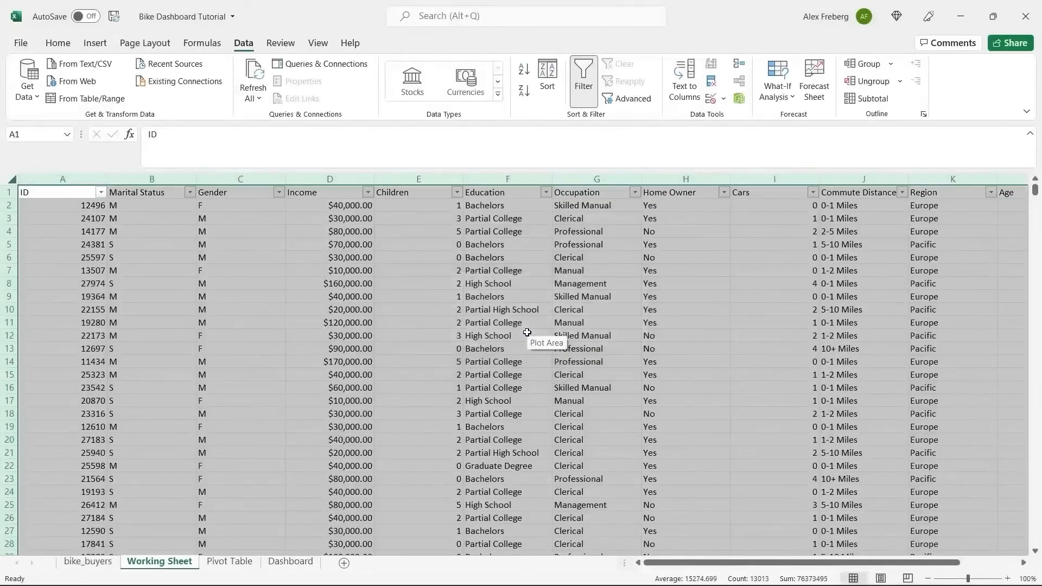
click(525, 324)
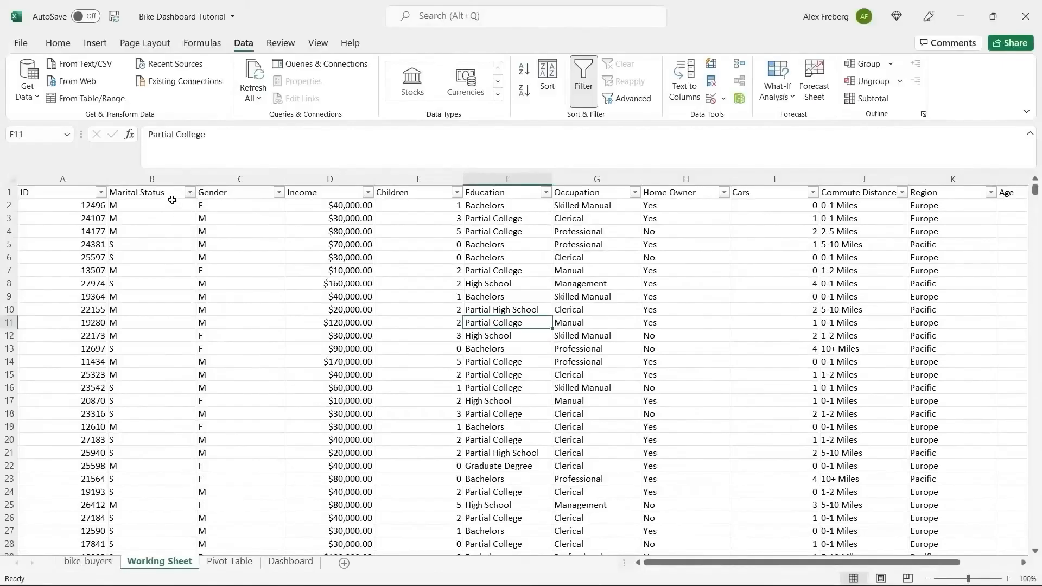
- Replace every M with Married in the Marital Status column, searching by columns with case matching on
click(152, 178)
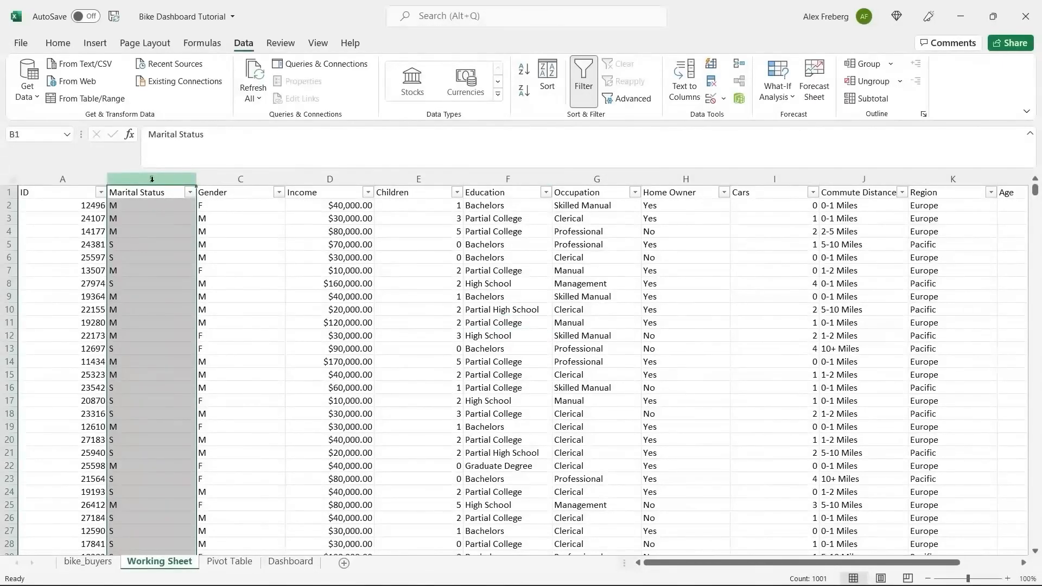
key(ctrl+h)
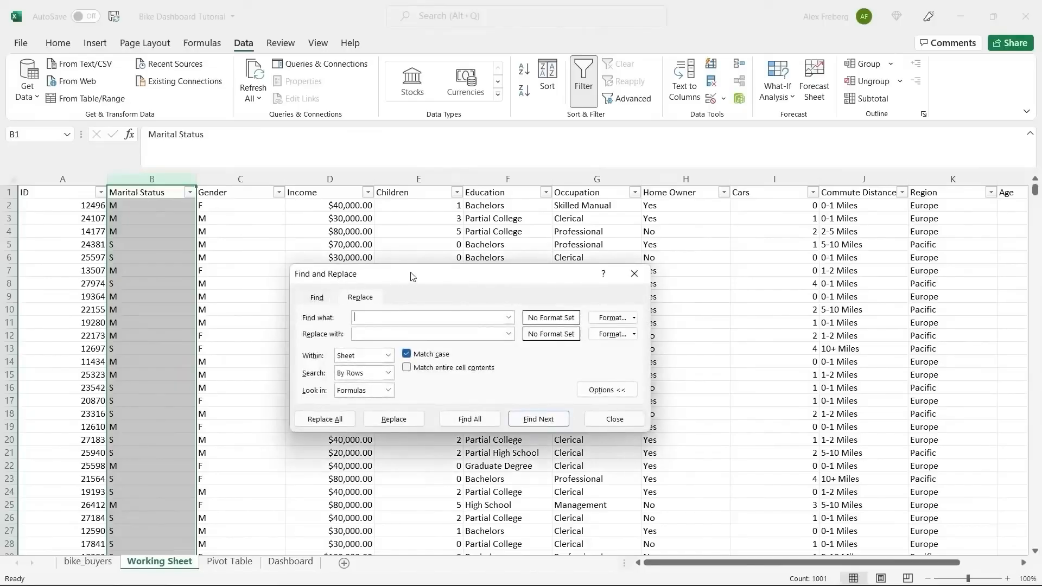
drag(411, 275, 425, 228)
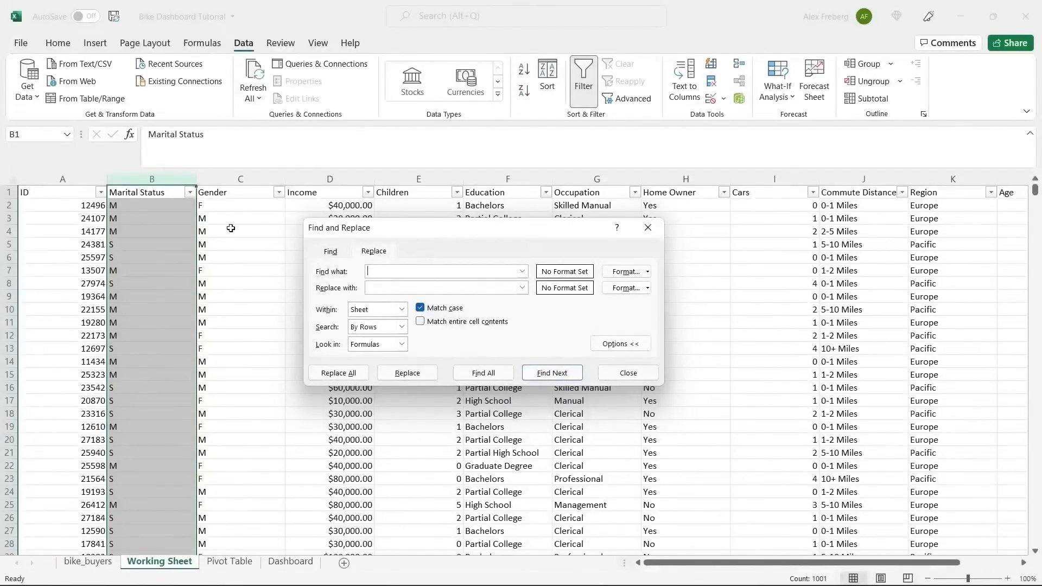
click(402, 327)
click(375, 346)
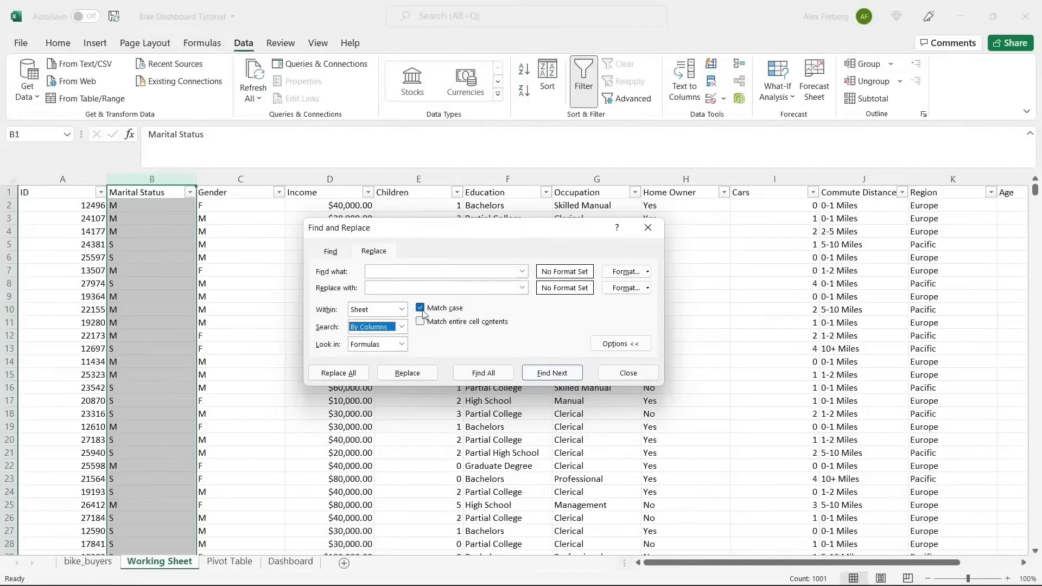
click(439, 273)
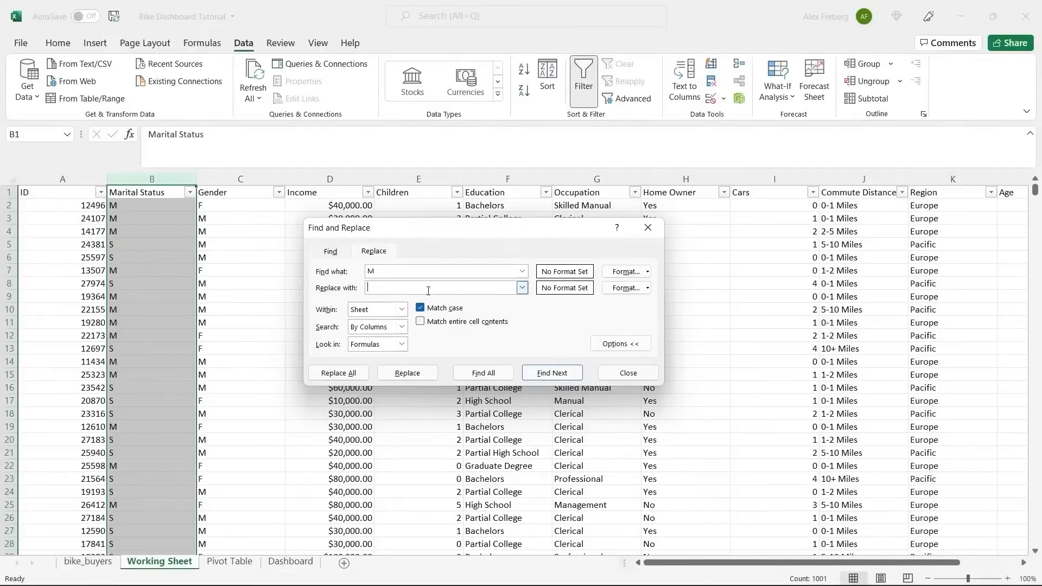
click(428, 290)
text(Married)
click(350, 374)
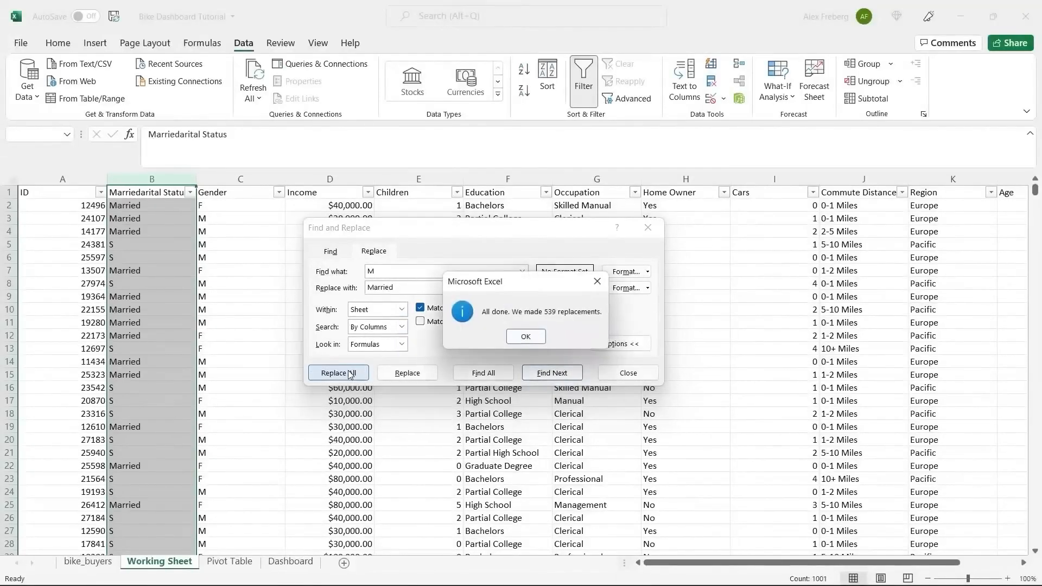
click(519, 338)
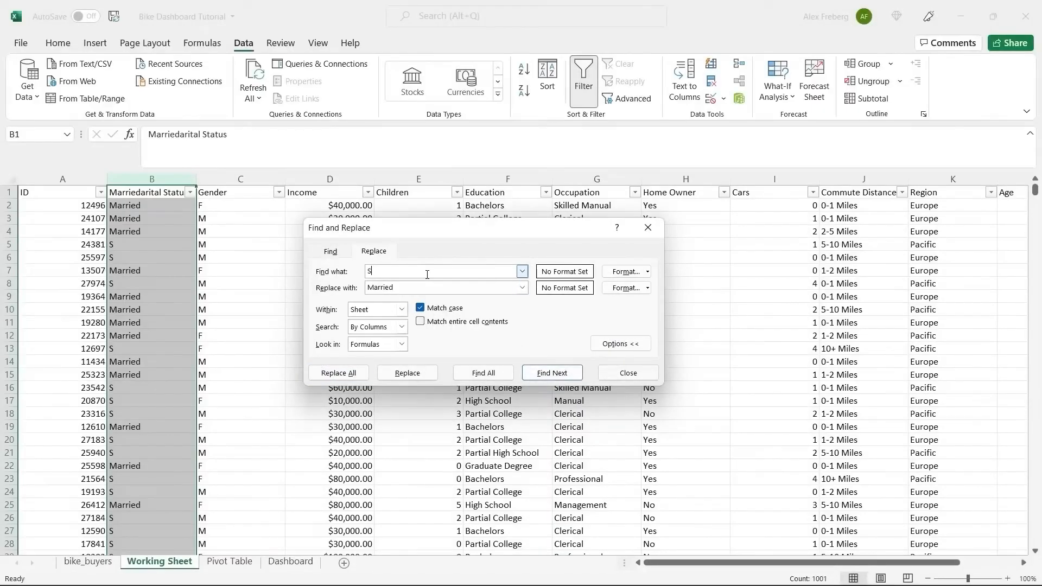
- Replace every S with Single in the Marital Status column and close Find and Replace
double_click(419, 290)
text(Single)
click(346, 373)
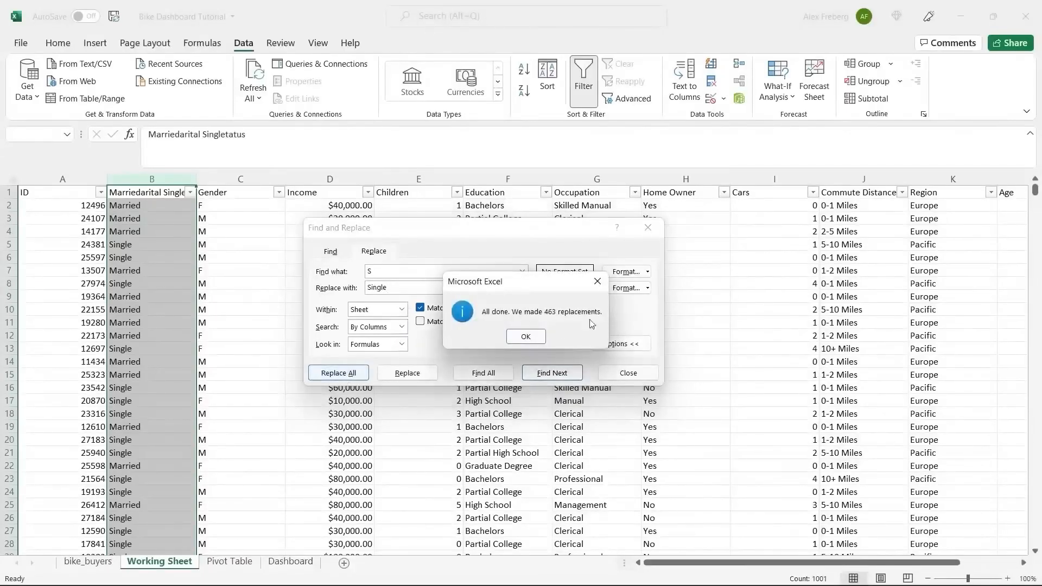
click(539, 336)
click(647, 228)
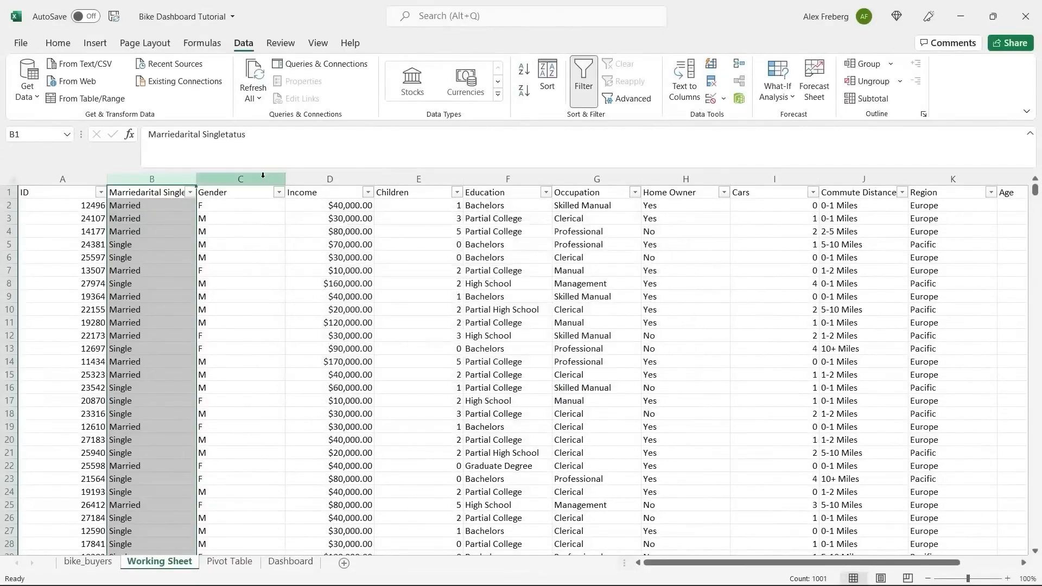
- Replace every M with Male in the Gender column, keeping case matching on
click(241, 179)
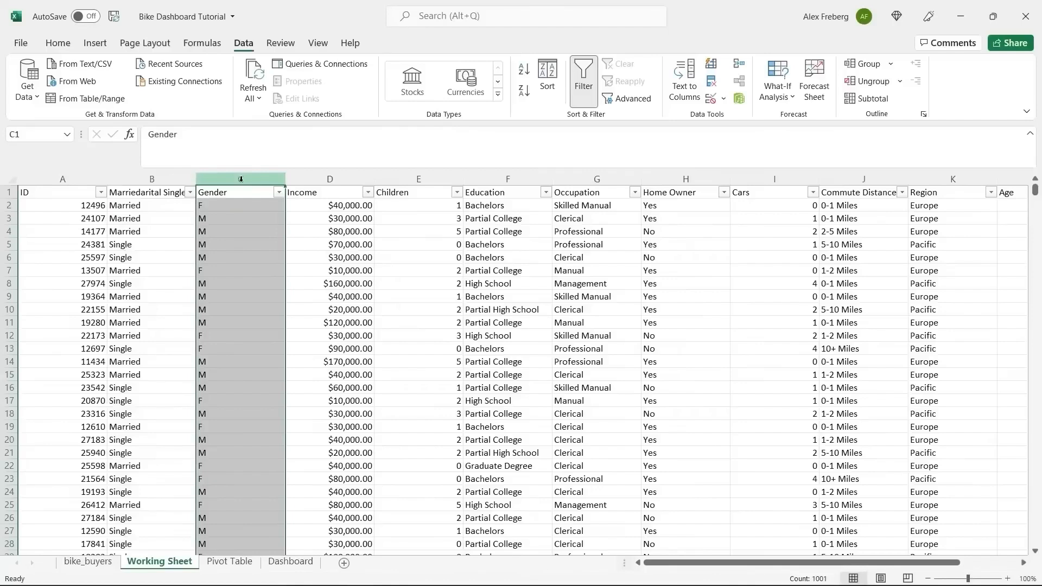
key(ctrl+h)
click(381, 286)
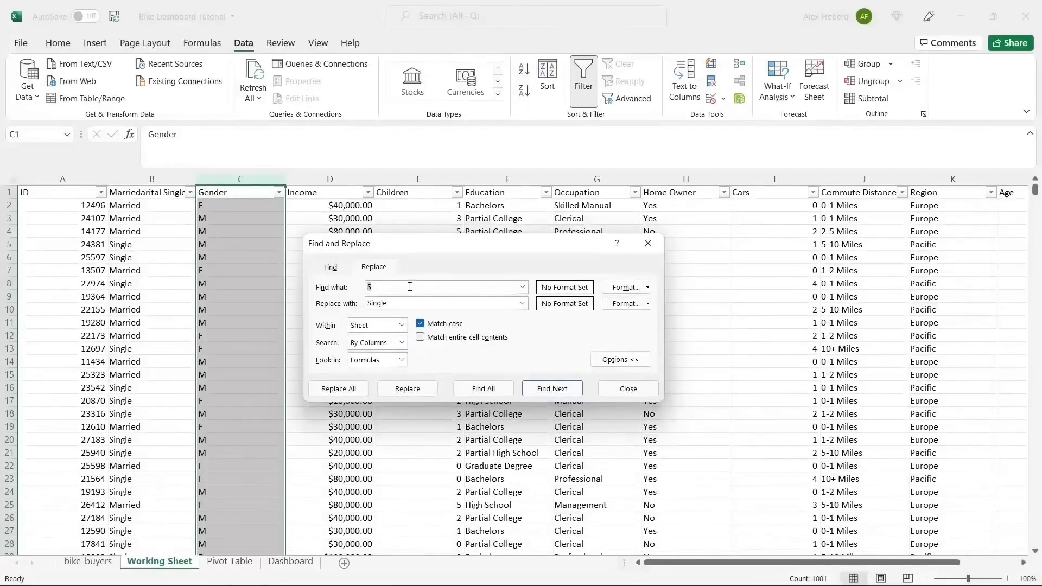
key(Tab)
text(M)
click(338, 389)
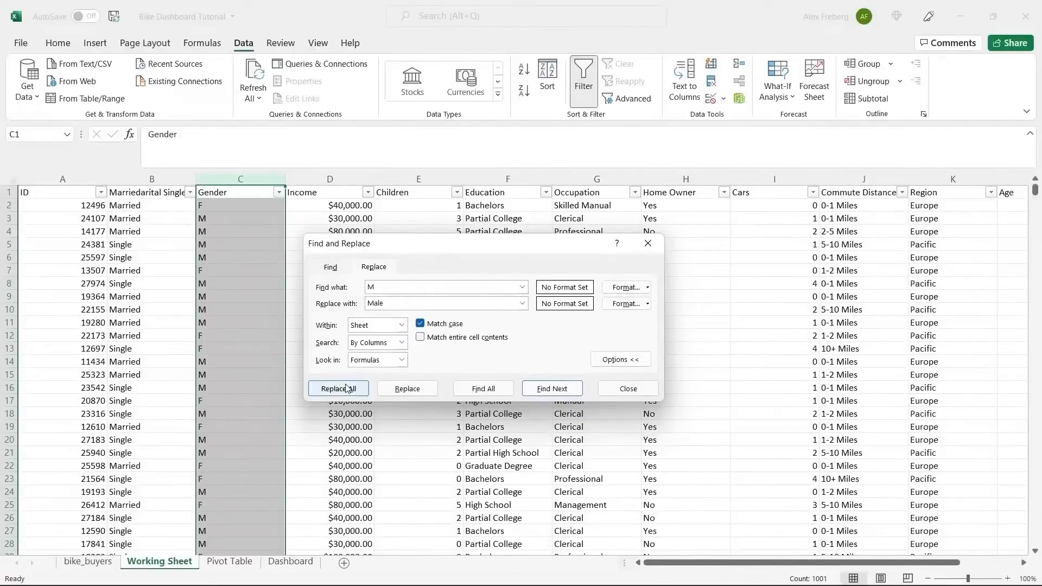
click(537, 337)
- Replace every F with Female in the Gender column and close Find and Replace
click(427, 284)
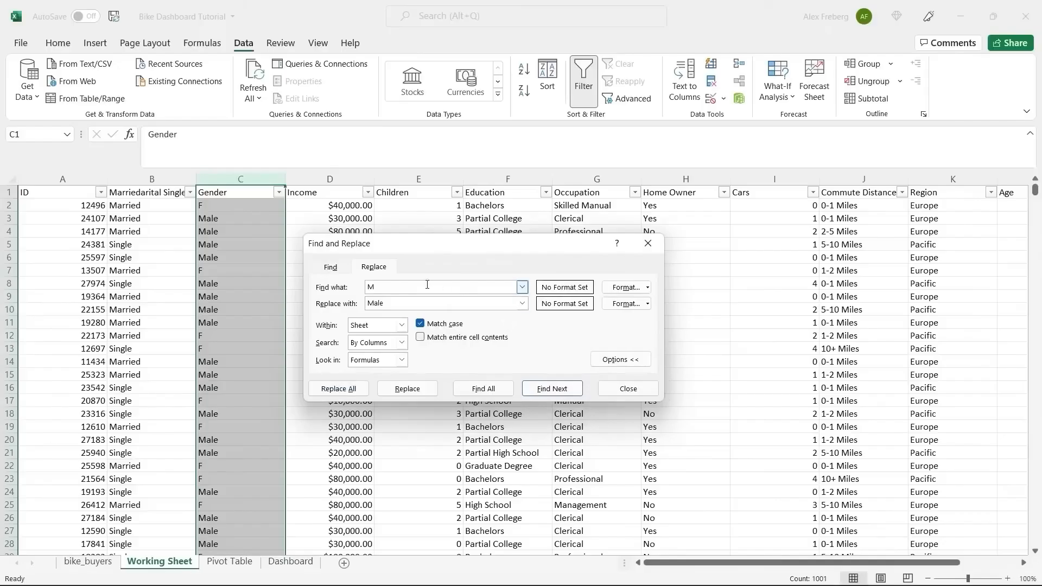
text(F)
double_click(414, 302)
text(F)
click(338, 389)
click(546, 333)
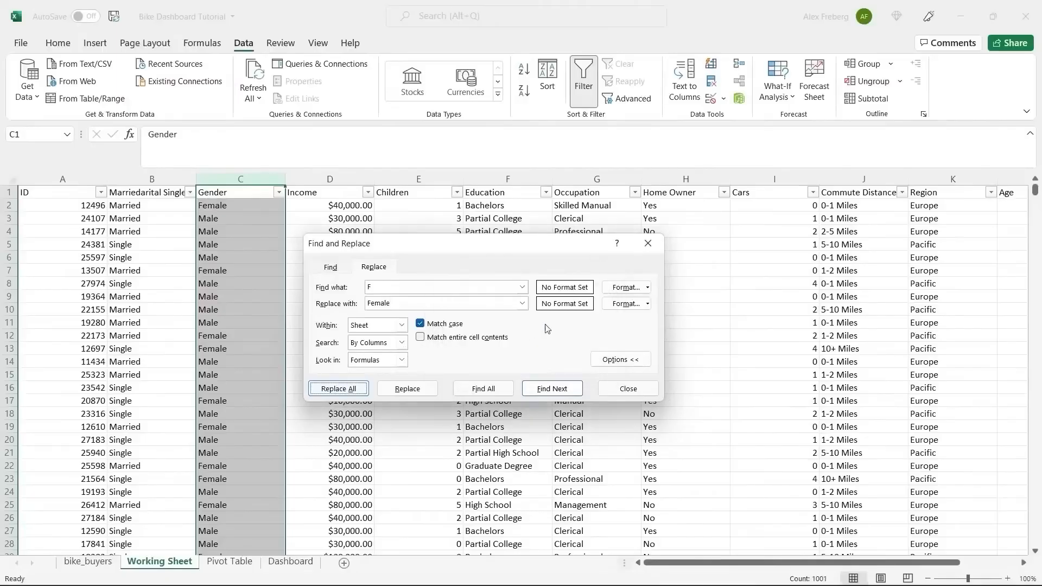
click(648, 243)
click(404, 279)
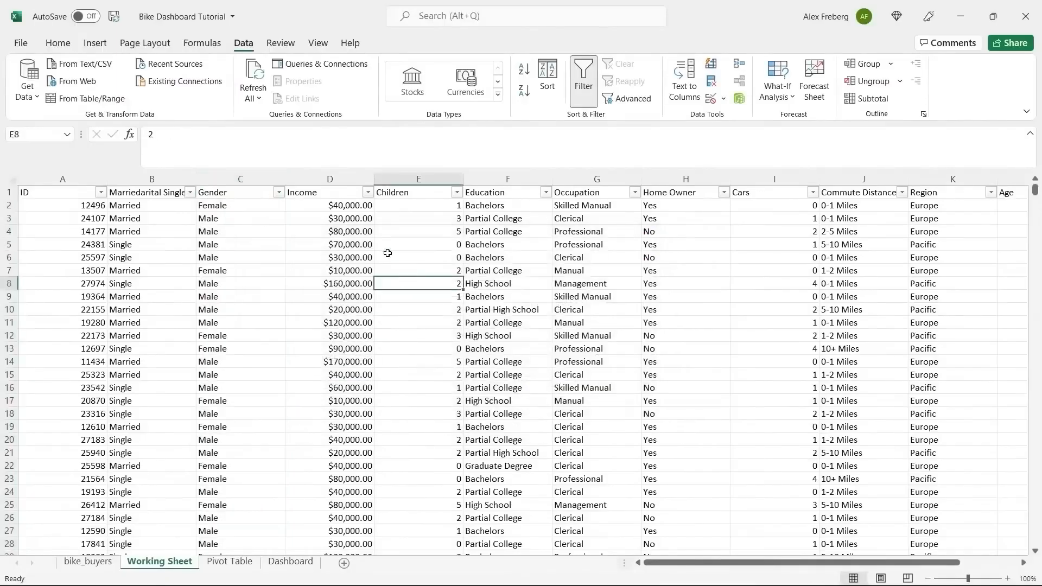
- Format the Income column as Currency with no decimal places
click(327, 175)
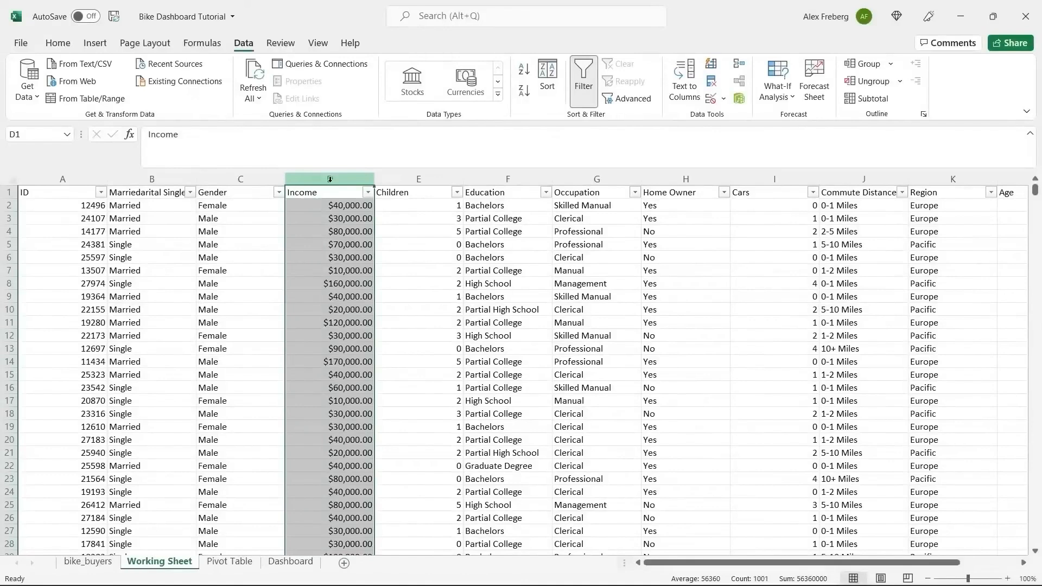
click(347, 217)
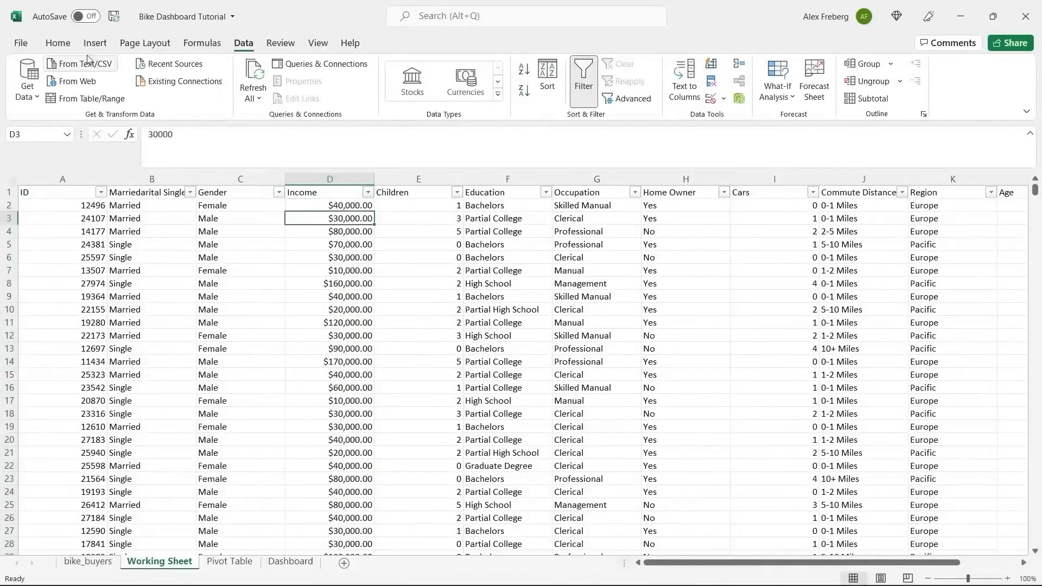
click(57, 43)
click(337, 179)
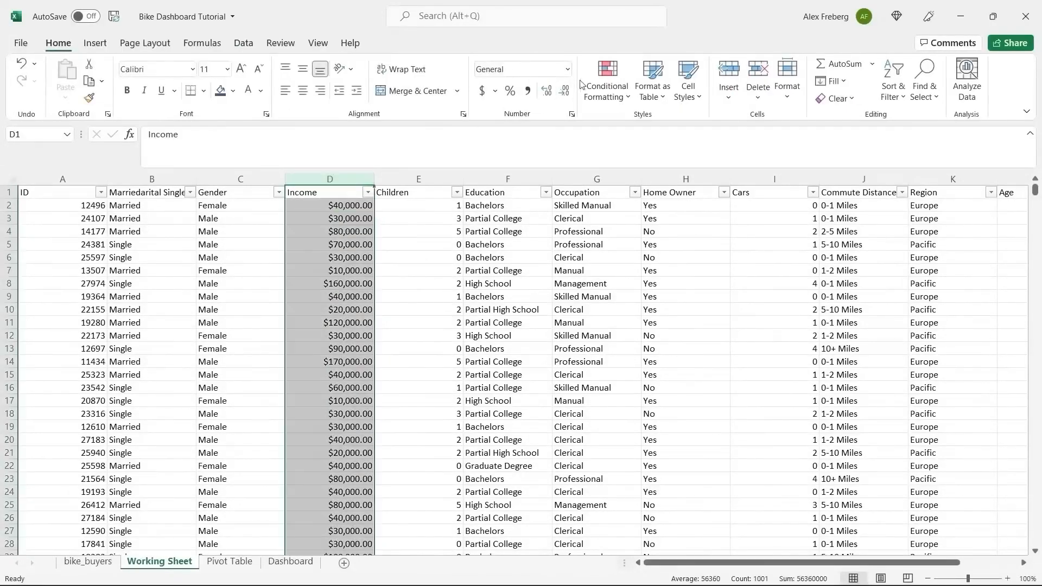
click(567, 69)
click(560, 153)
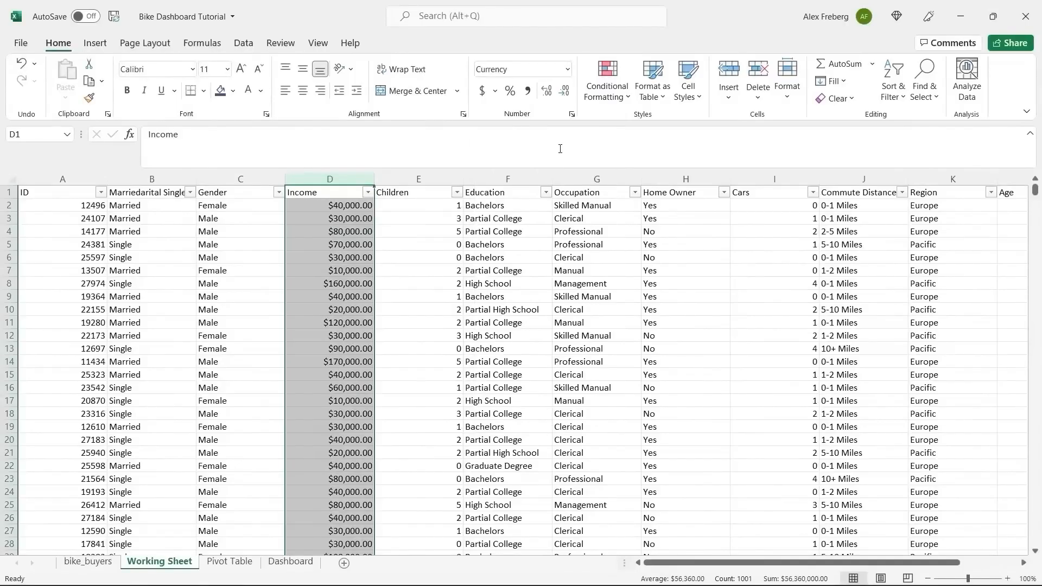
click(563, 90)
click(563, 90)
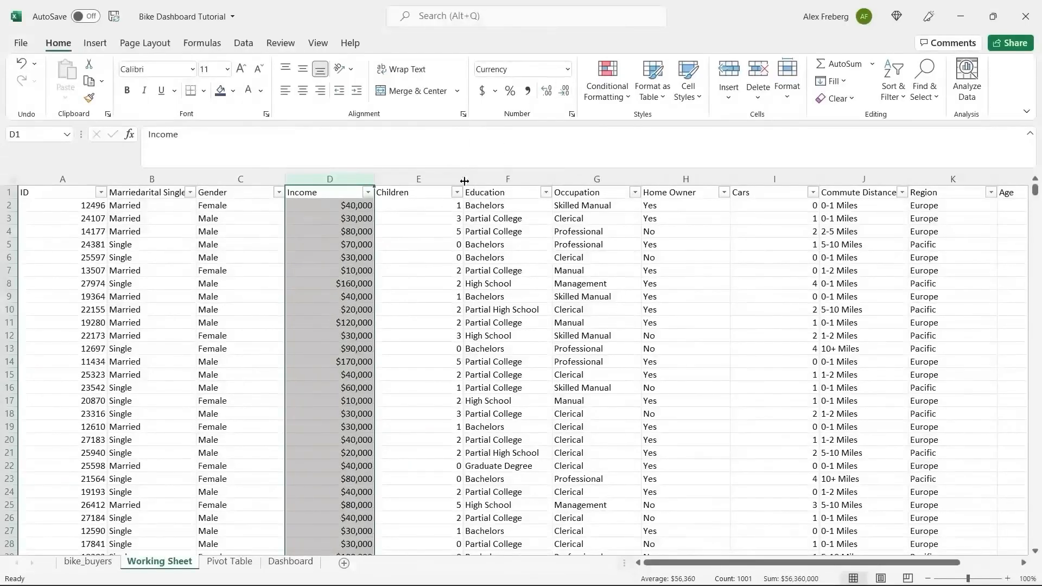
- Review the distinct filter values of the Income, Children, Education and Occupation columns without applying any filter
click(353, 211)
click(368, 192)
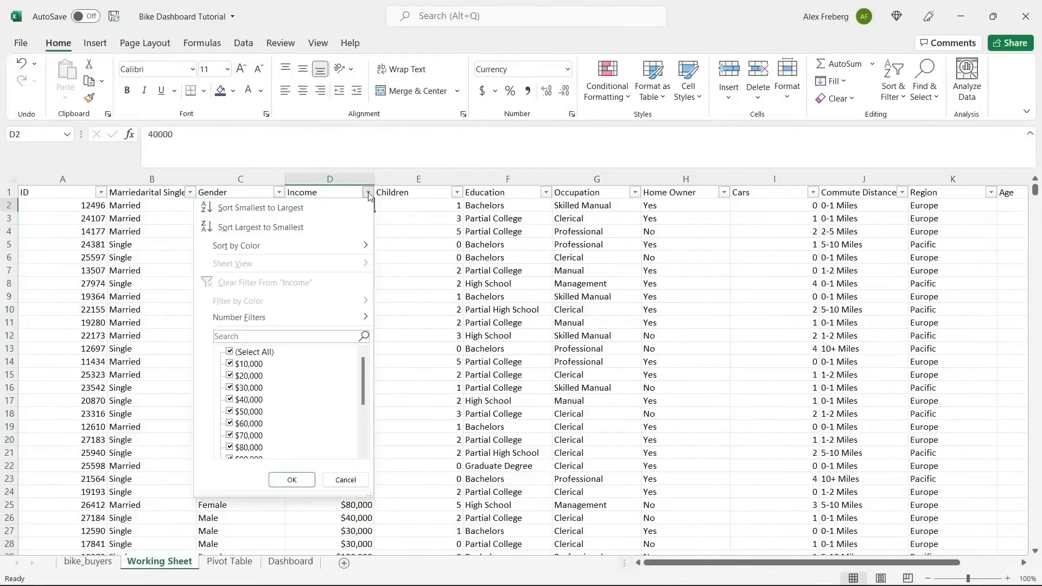
mouse_move(361, 365)
mouse_down()
mouse_move(363, 421)
mouse_move(370, 353)
mouse_up()
click(405, 276)
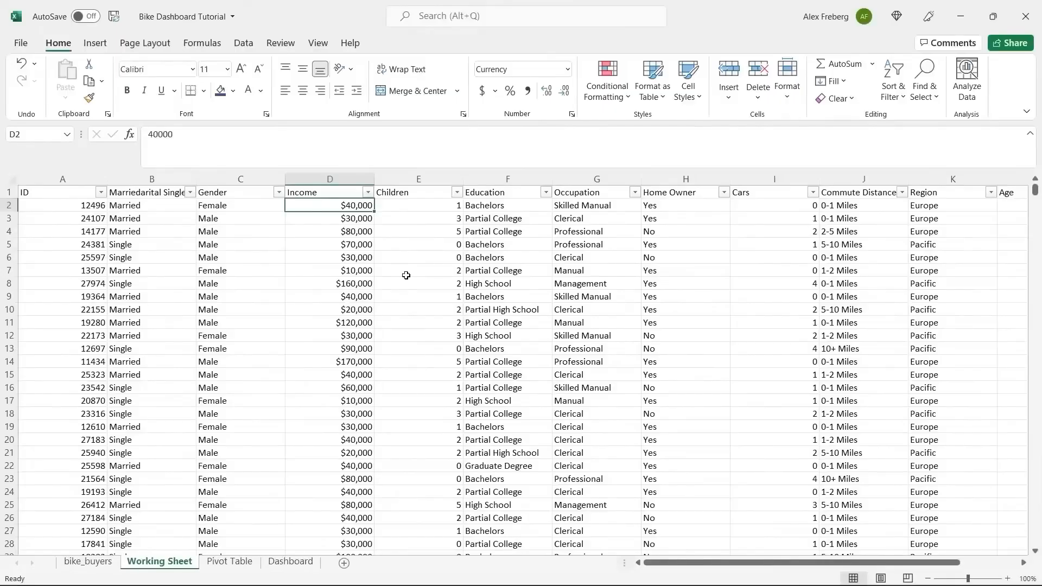
click(457, 192)
click(381, 480)
click(546, 193)
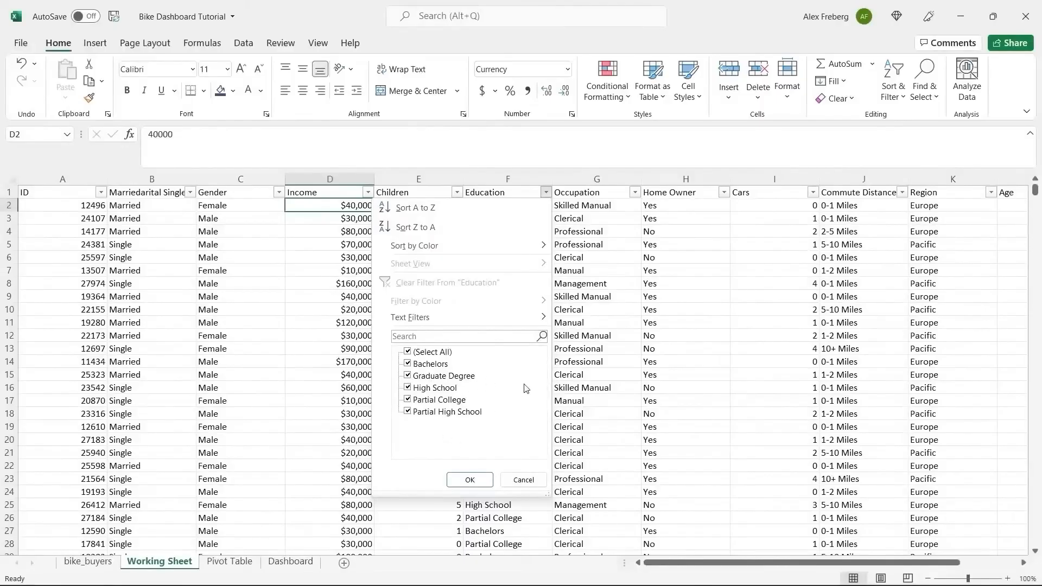
click(614, 275)
click(635, 192)
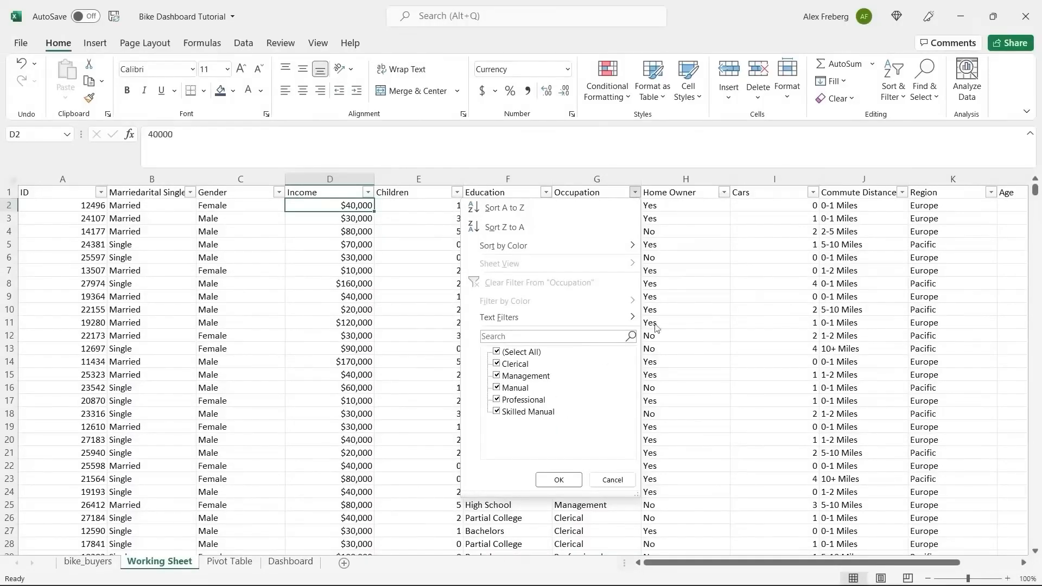
click(702, 237)
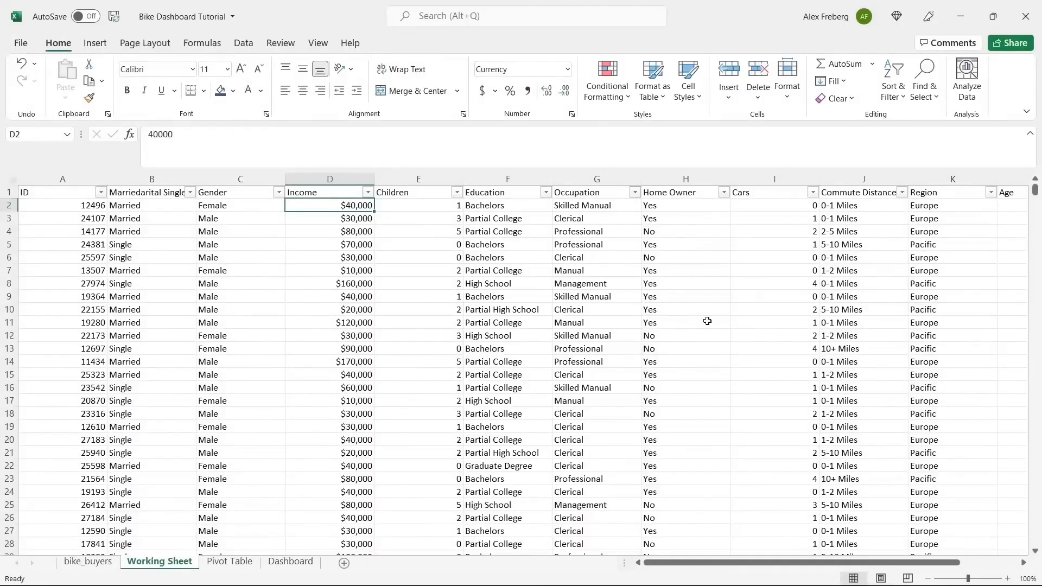
- Review the distinct filter values of the Home Owner, Cars and Commute Distance columns without filtering
drag(761, 568, 823, 564)
click(547, 193)
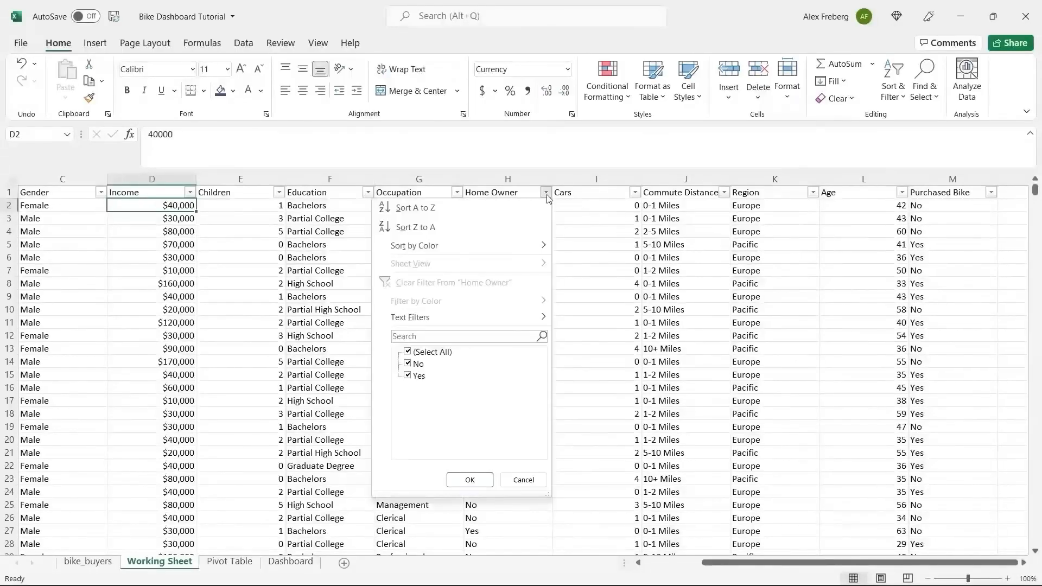
click(635, 193)
click(636, 193)
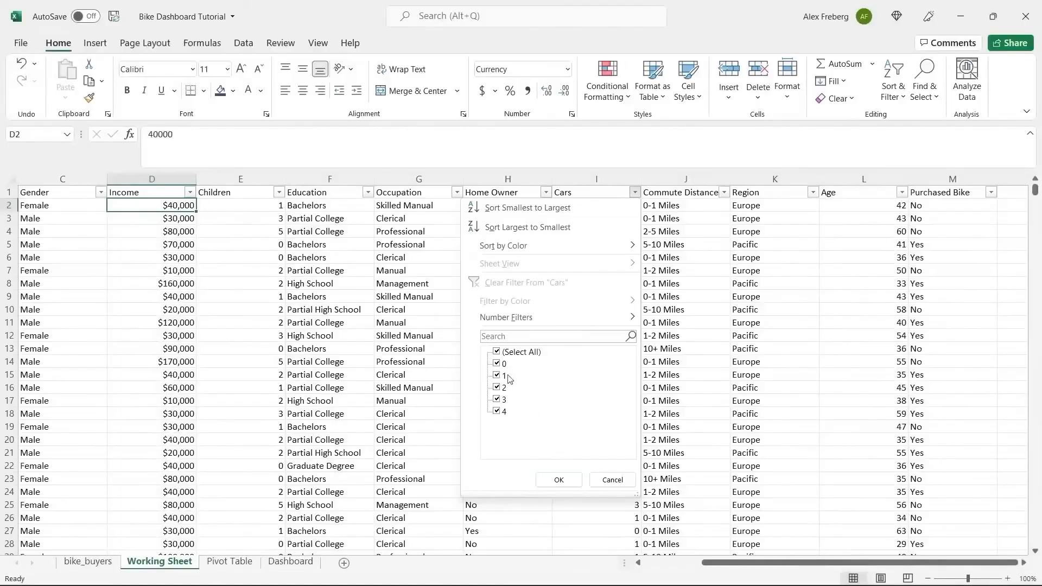
click(699, 250)
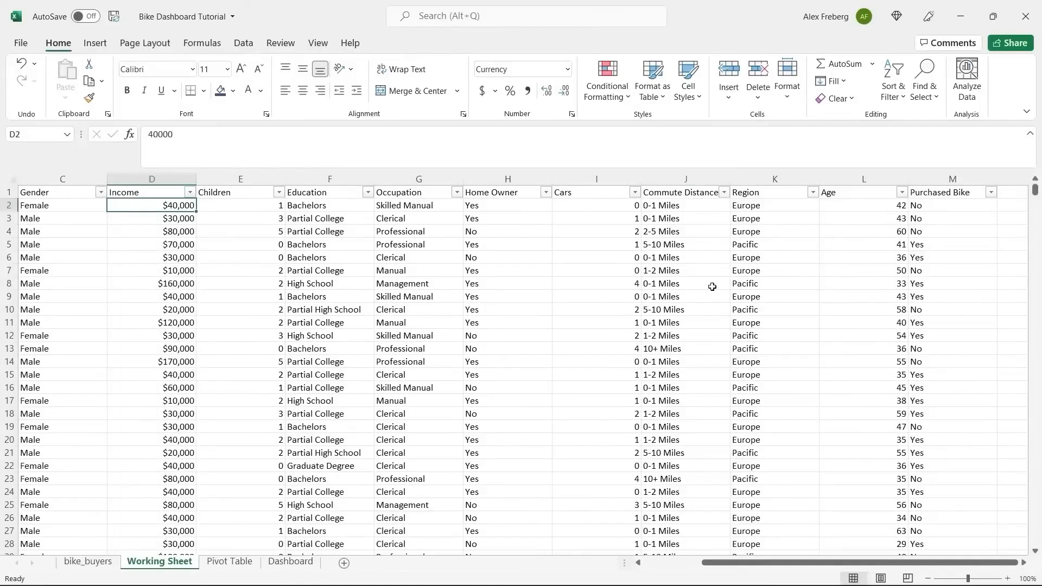
click(724, 193)
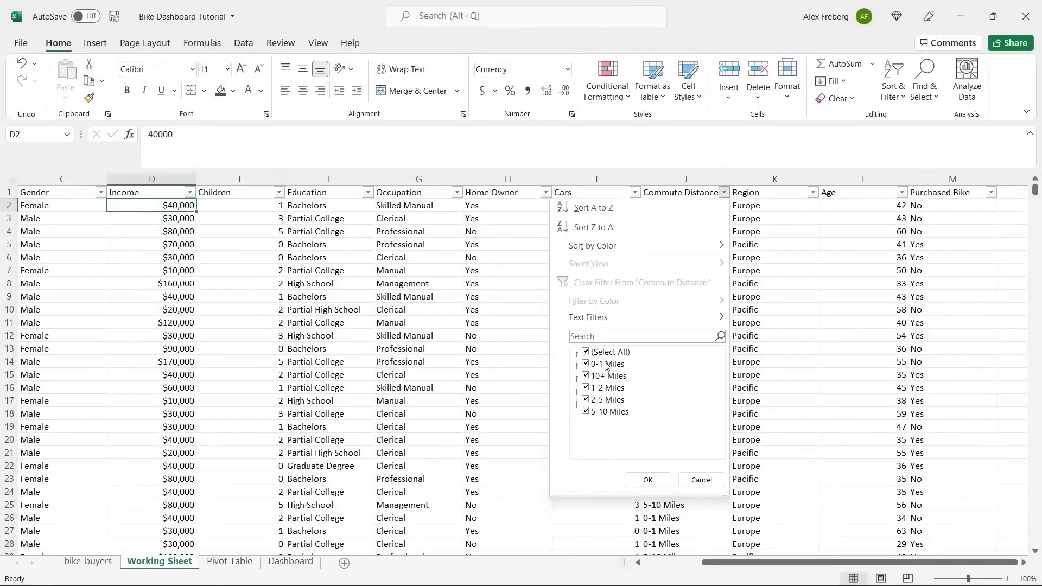
click(702, 480)
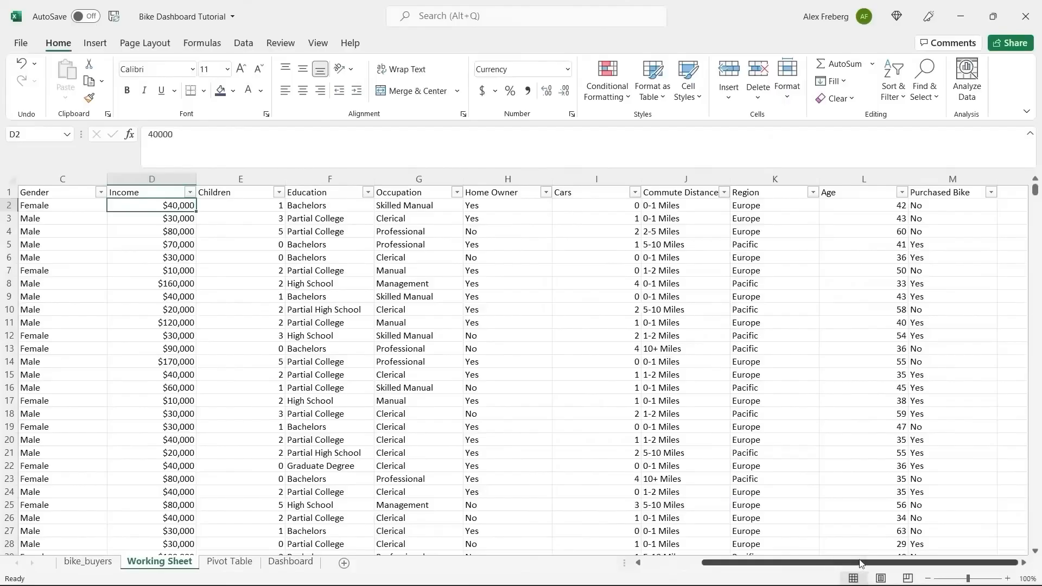
- Review the distinct filter values of the Region and Age columns, checking the full range of ages
click(1024, 563)
click(1024, 563)
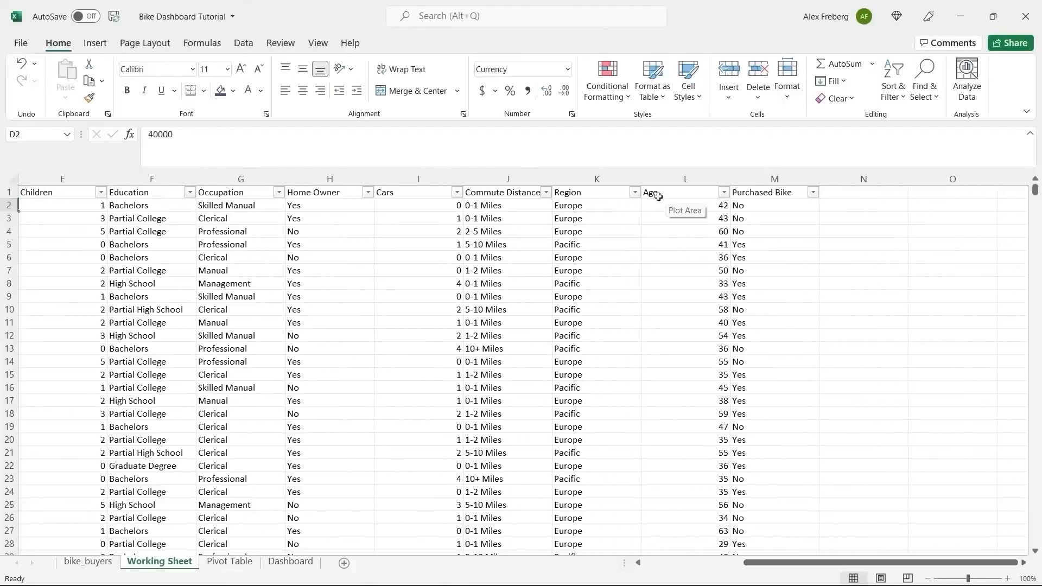
click(634, 193)
click(706, 237)
click(724, 192)
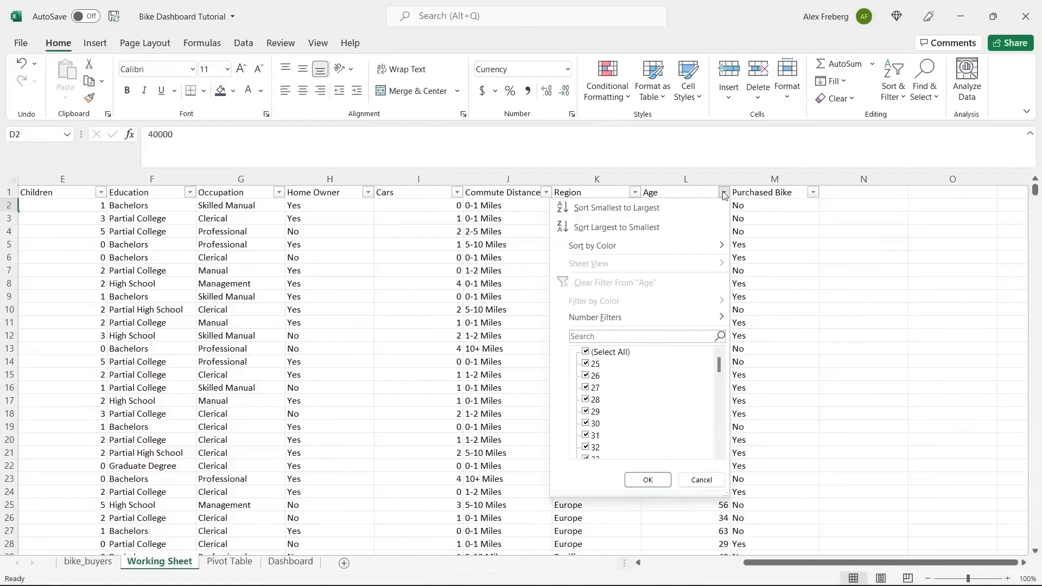
click(702, 480)
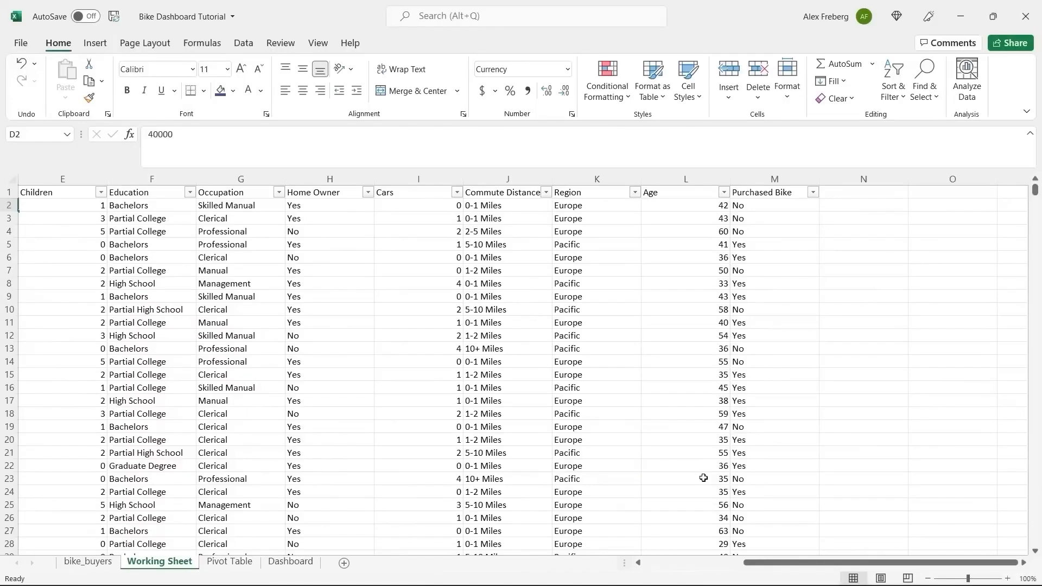
click(724, 192)
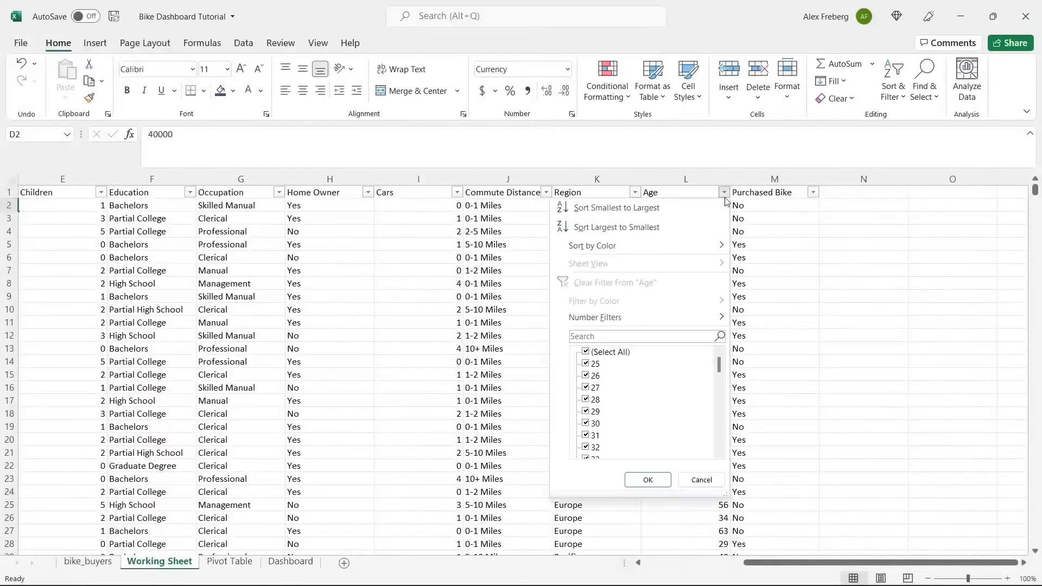
mouse_move(720, 367)
mouse_down()
mouse_move(723, 457)
mouse_move(724, 365)
mouse_up()
click(700, 480)
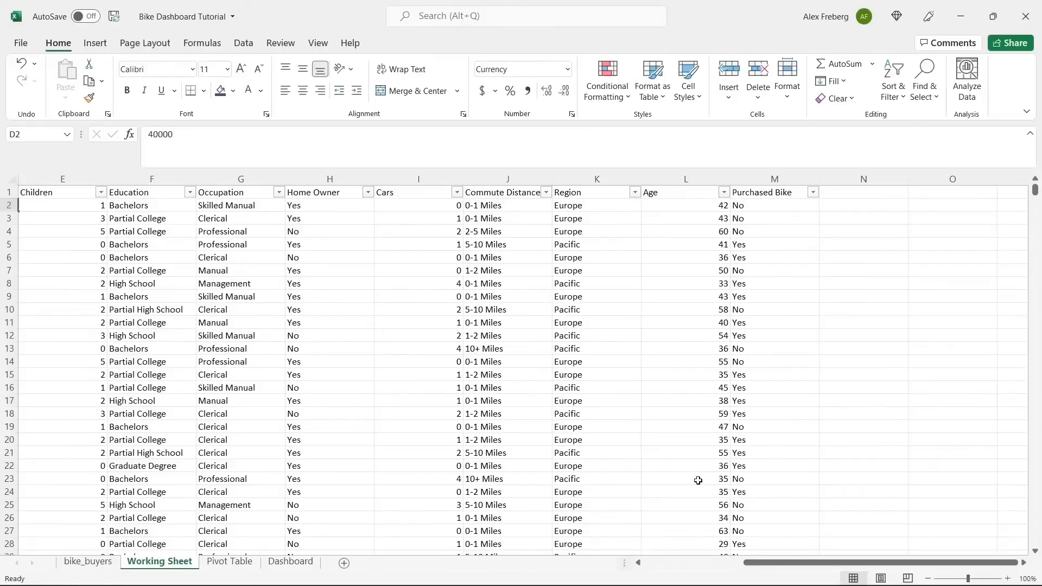
click(677, 193)
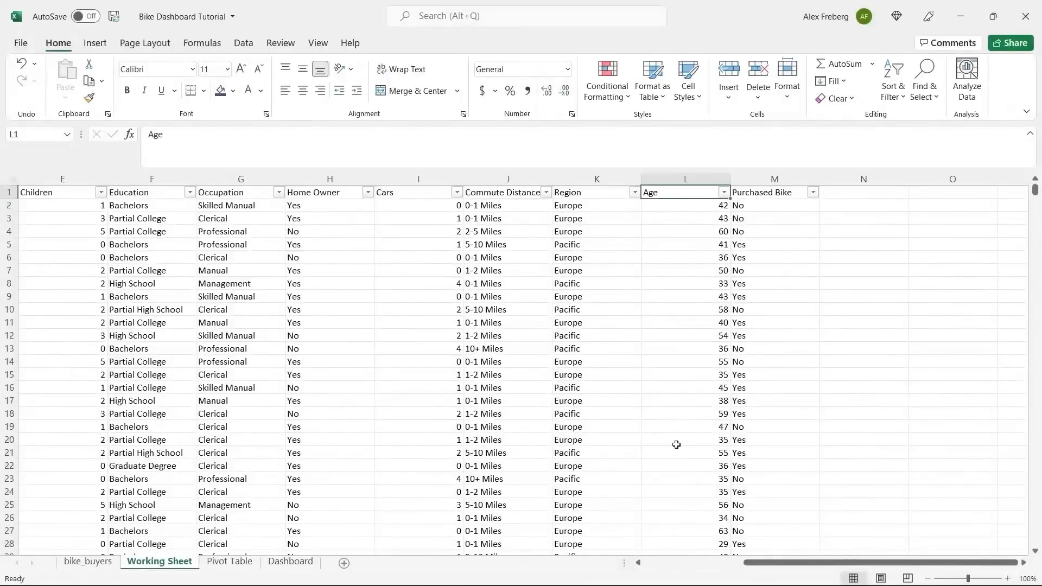
- Insert a new column before Purchased Bike and title it Age Brackets
right_click(766, 181)
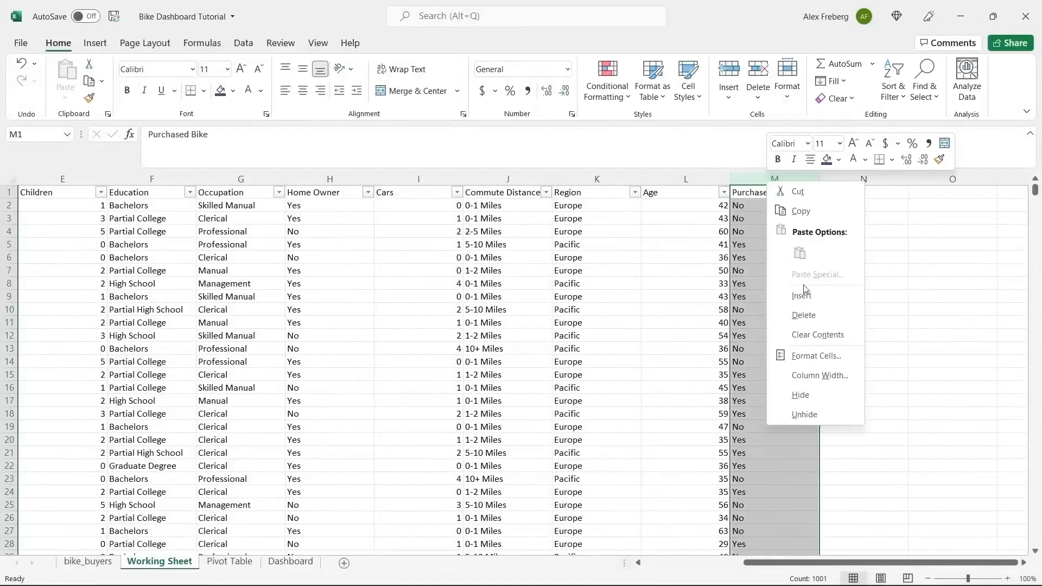
click(803, 295)
click(767, 194)
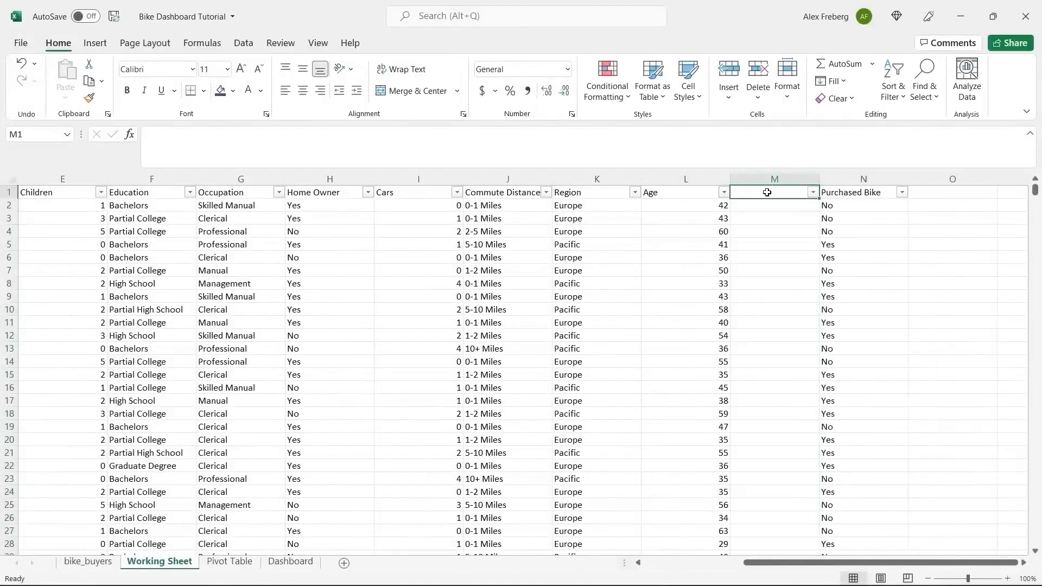
text(Age Brackets)
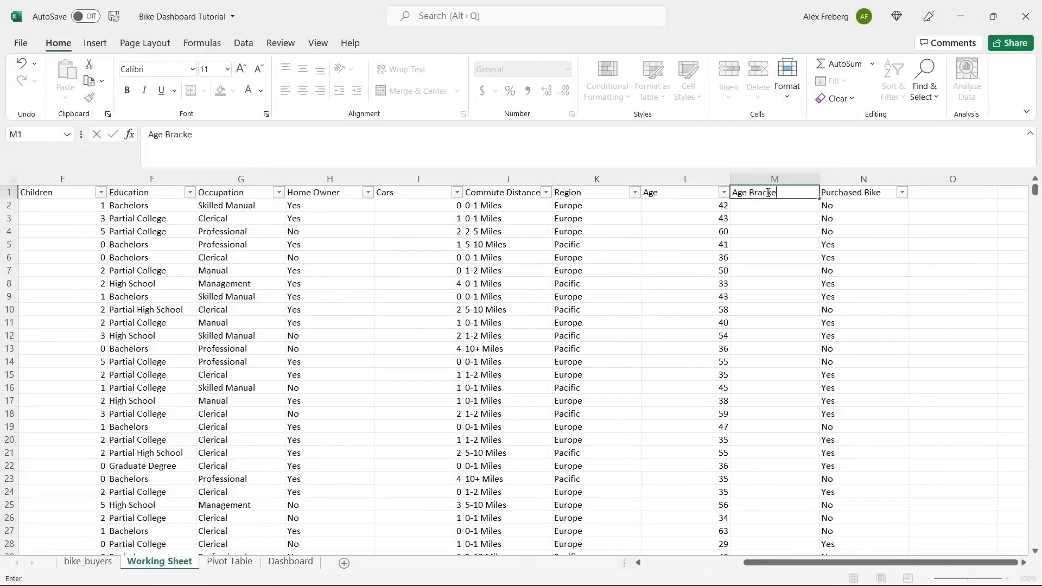
- Enter the formula =IF(L2>31,"Adolescent","Invalid") in cell M2 of the Age Brackets column
click(770, 208)
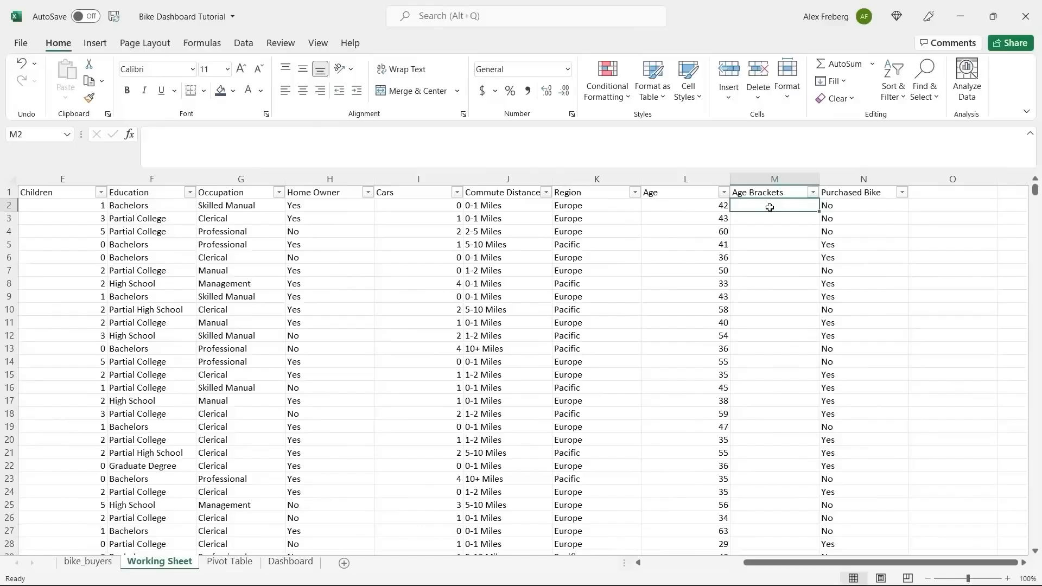
click(763, 144)
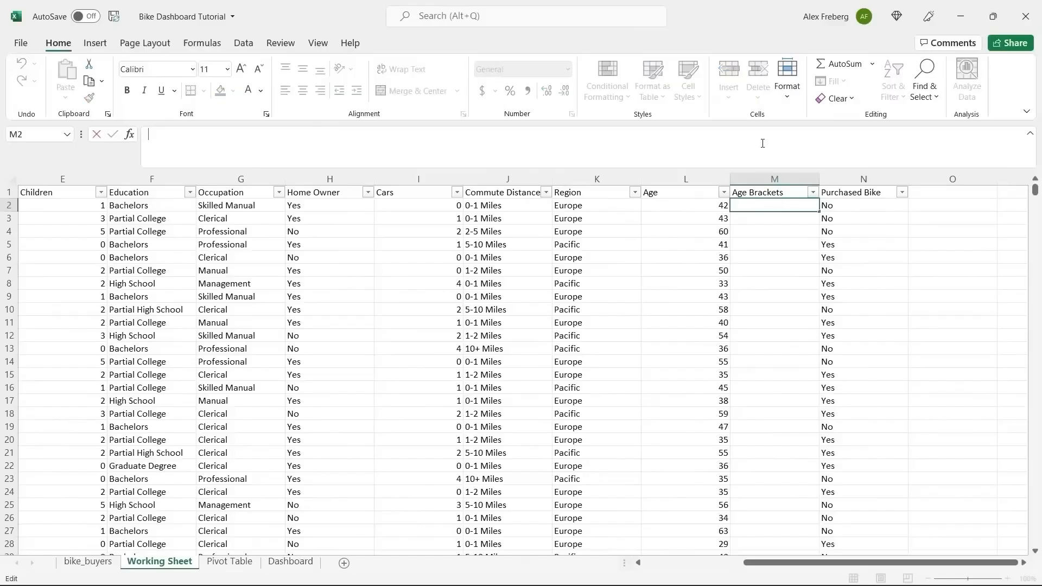
text(=)
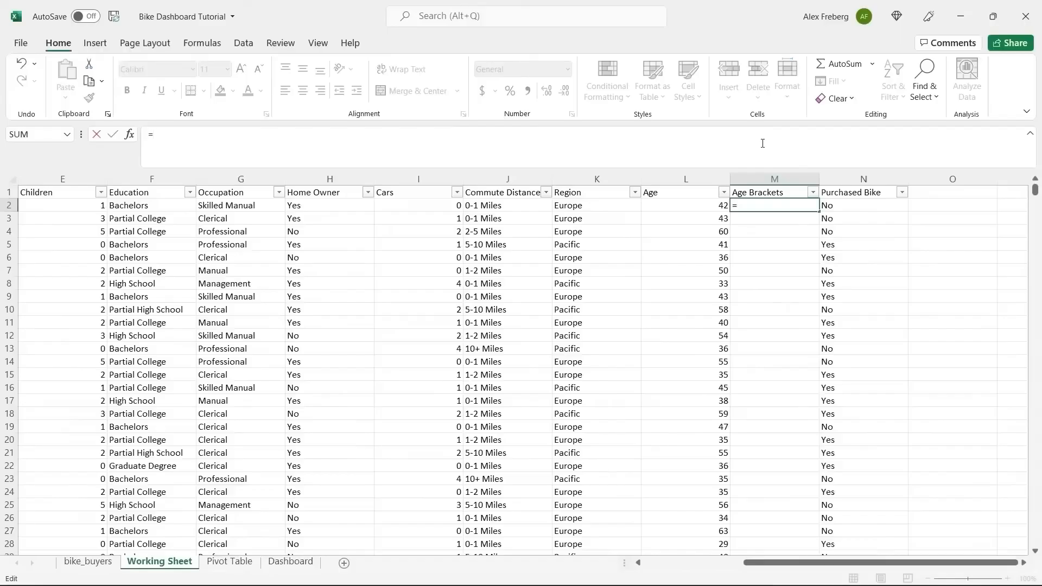
text(IF)
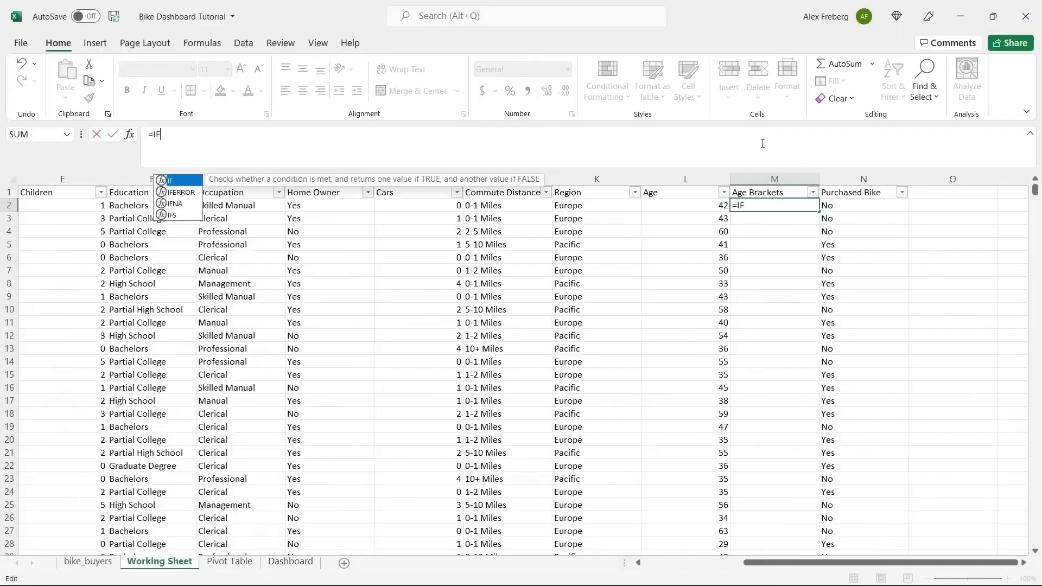
text(()
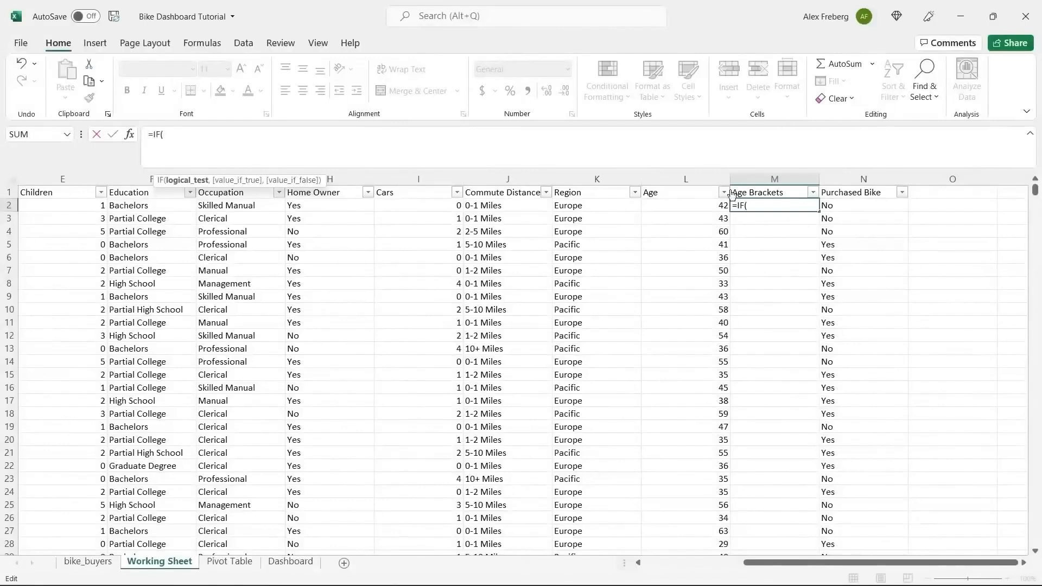
click(694, 205)
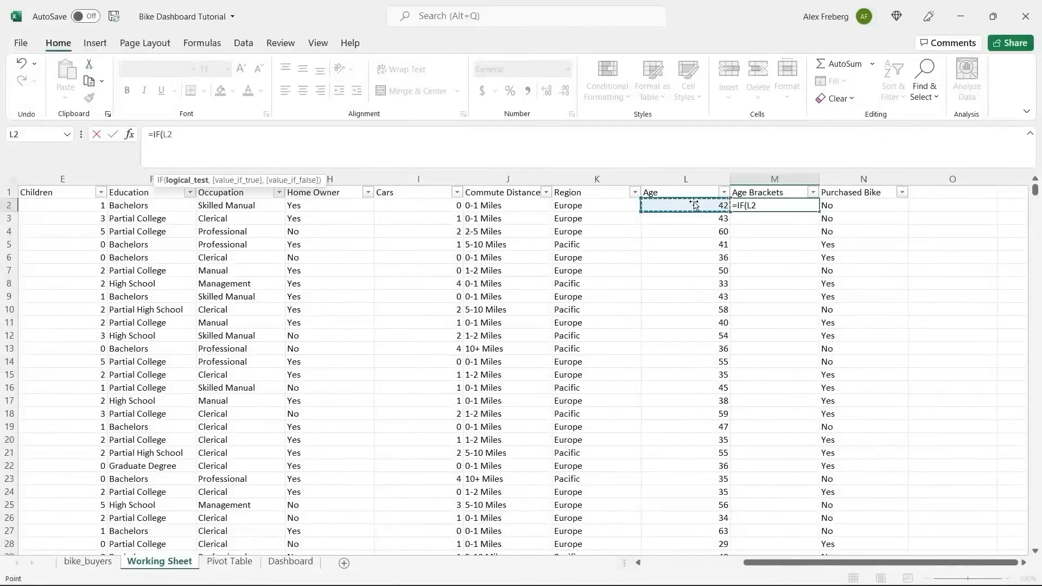
click(613, 138)
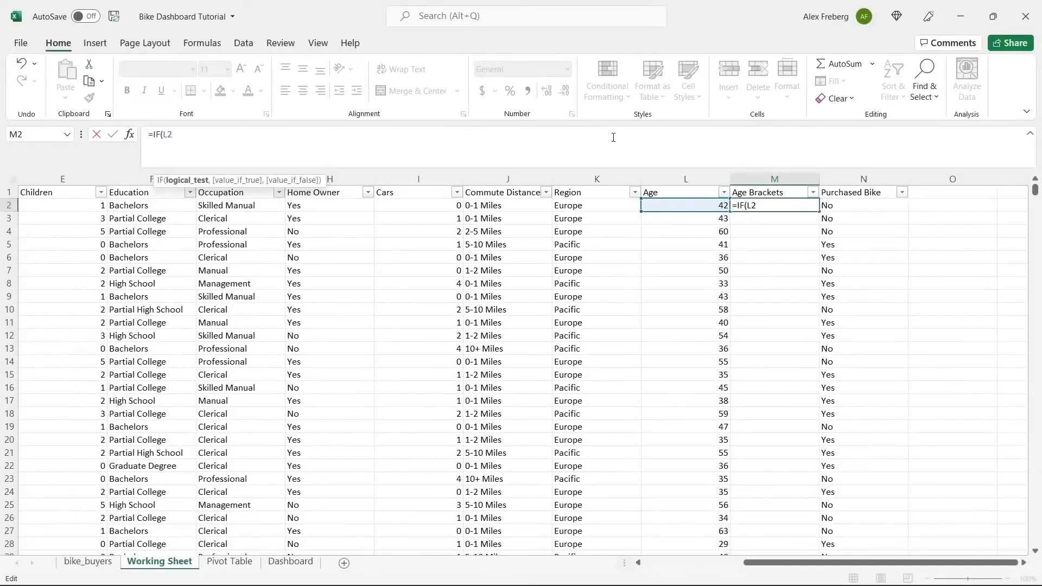
text(>31,)
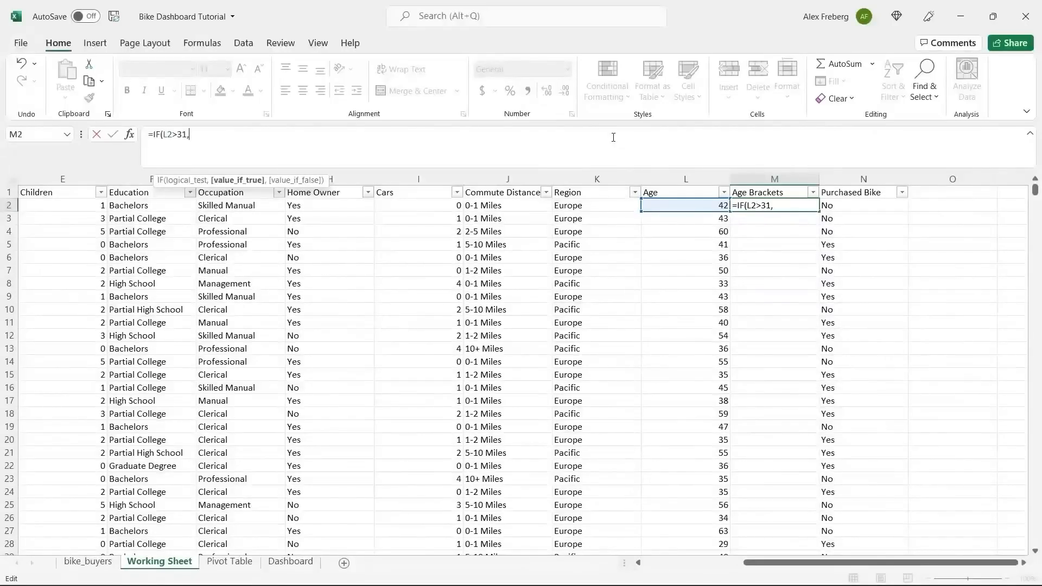
text("Adolexcent)
key(Left)
key(Left)
key(Left)
key(Left)
key(BackSpace)
text(s)
key(End)
text(","Invli)
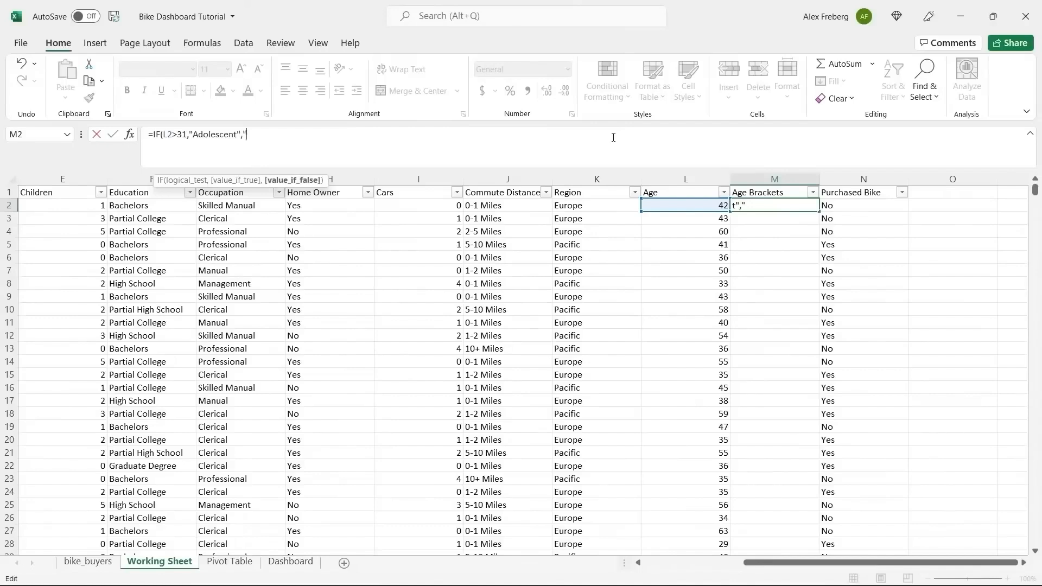
key(BackSpace)
key(BackSpace)
text(alid"))
key(Return)
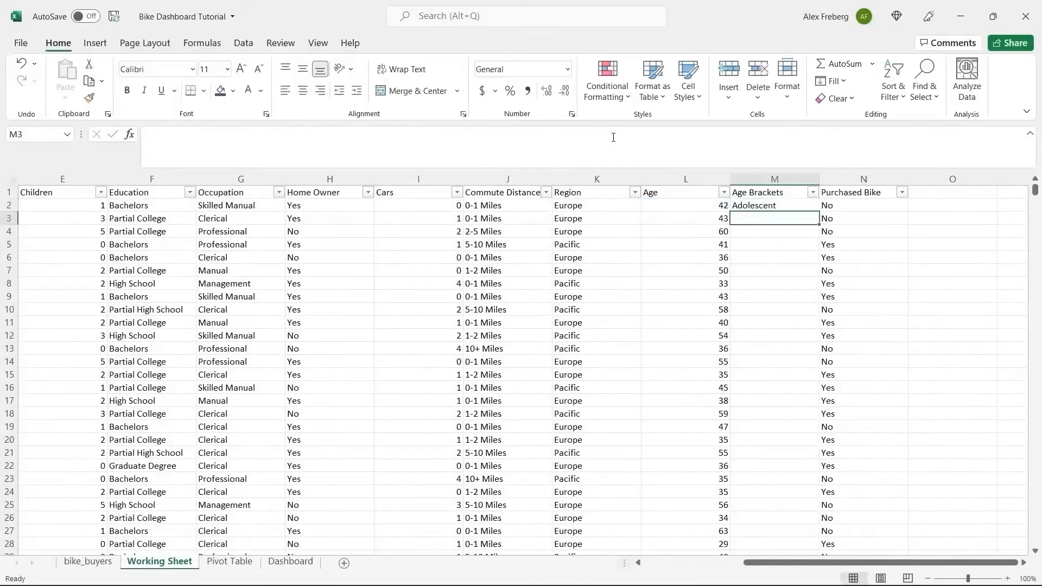
- Fill the M2 formula down the whole Age Brackets column
click(814, 206)
double_click(818, 212)
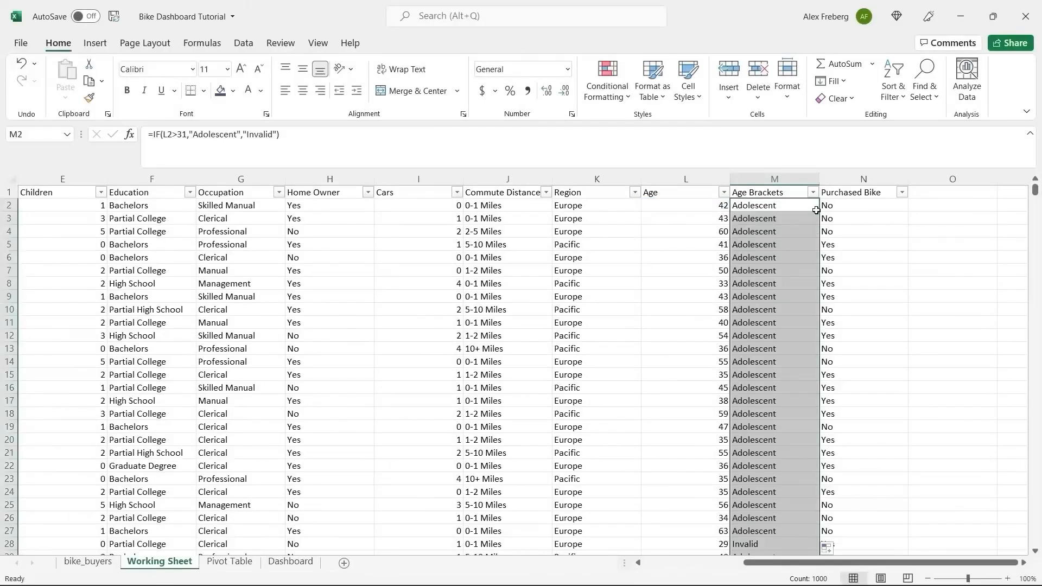
click(742, 240)
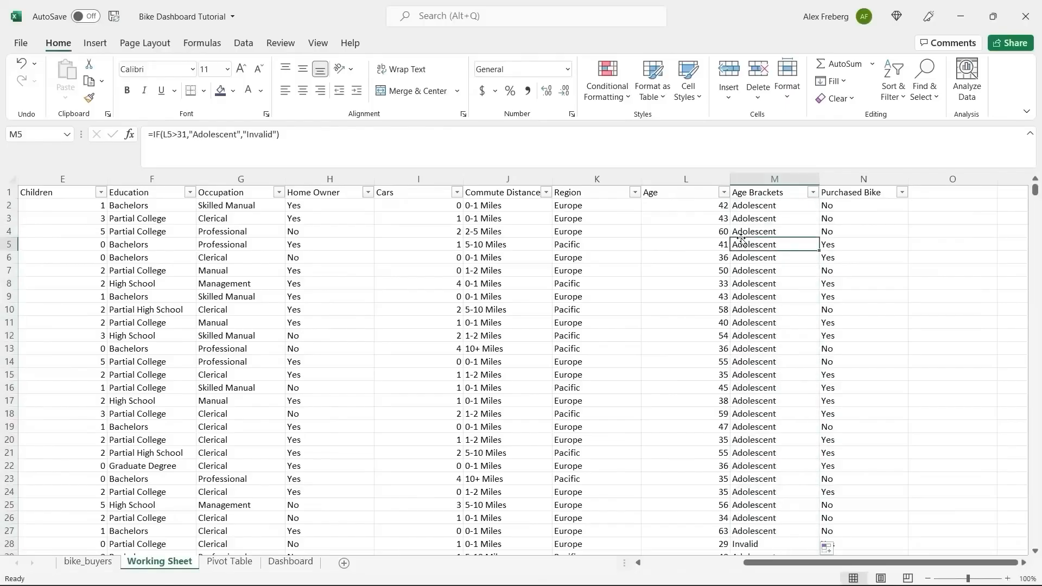
- Change the formula in cell M2 of the Age Brackets column to =IF(L2<31,"Adolescent","Invalid")
click(707, 206)
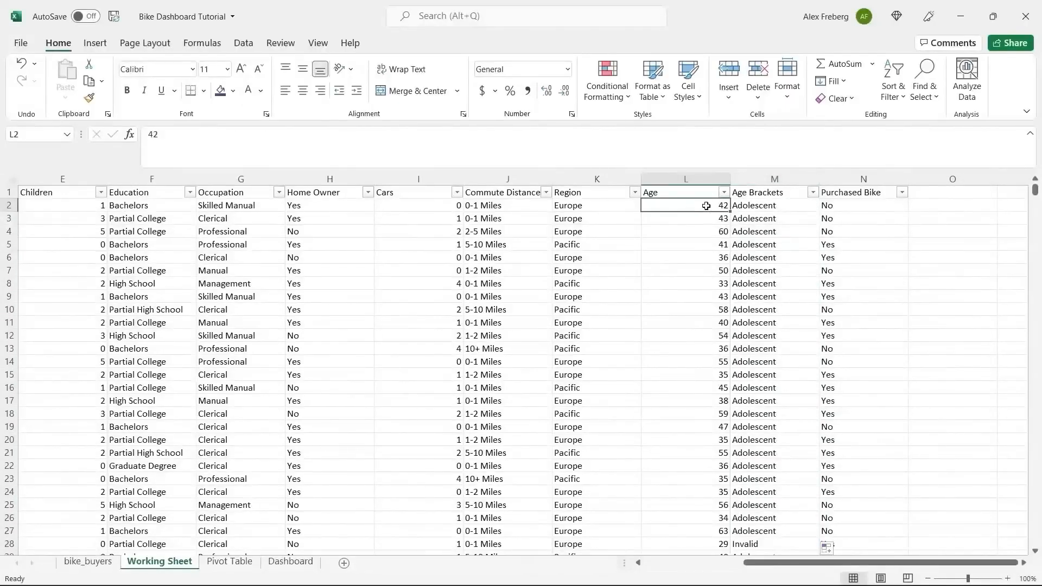
click(762, 212)
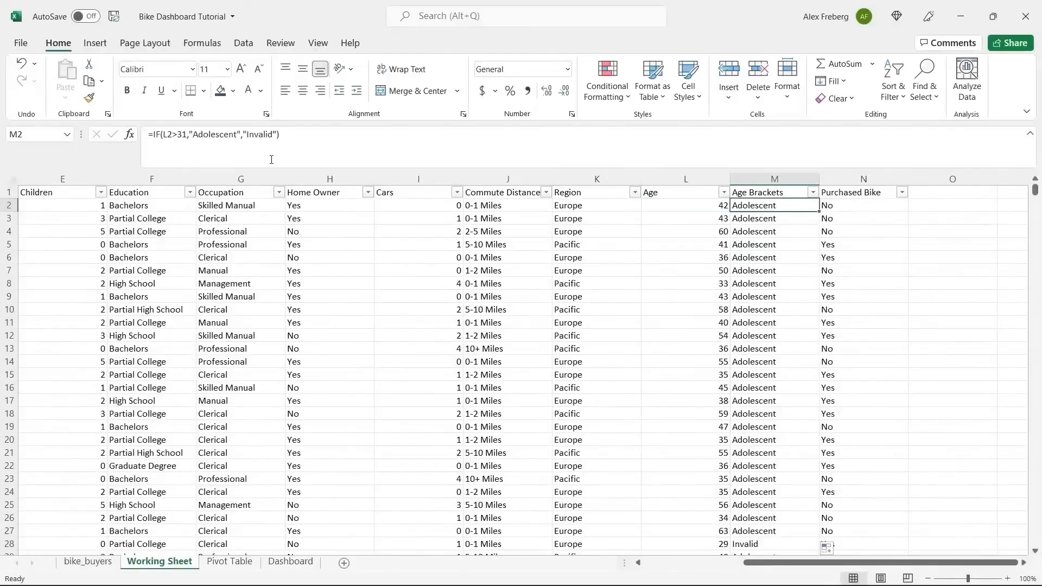
click(206, 157)
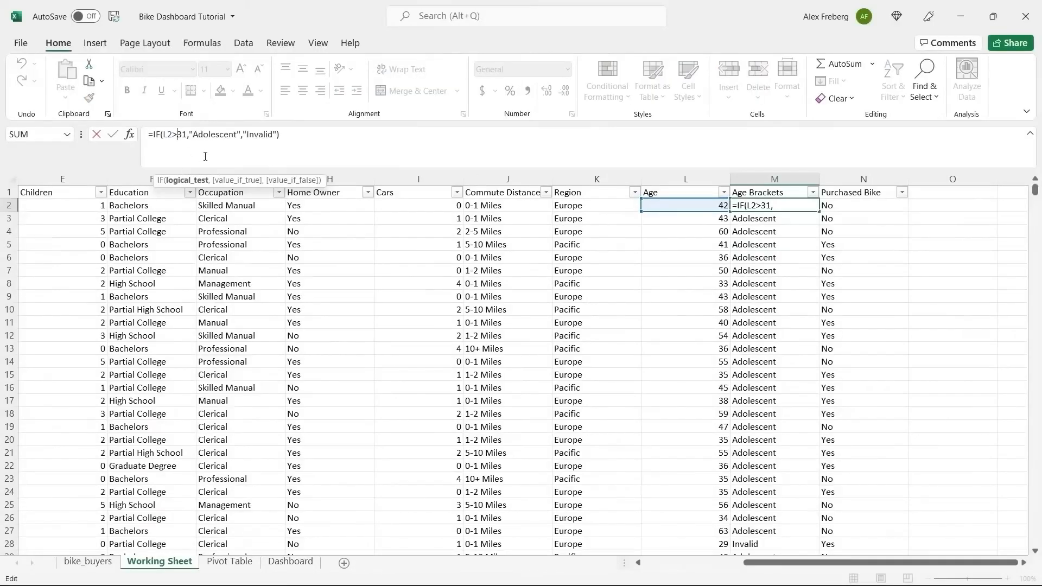
key(BackSpace)
text(<)
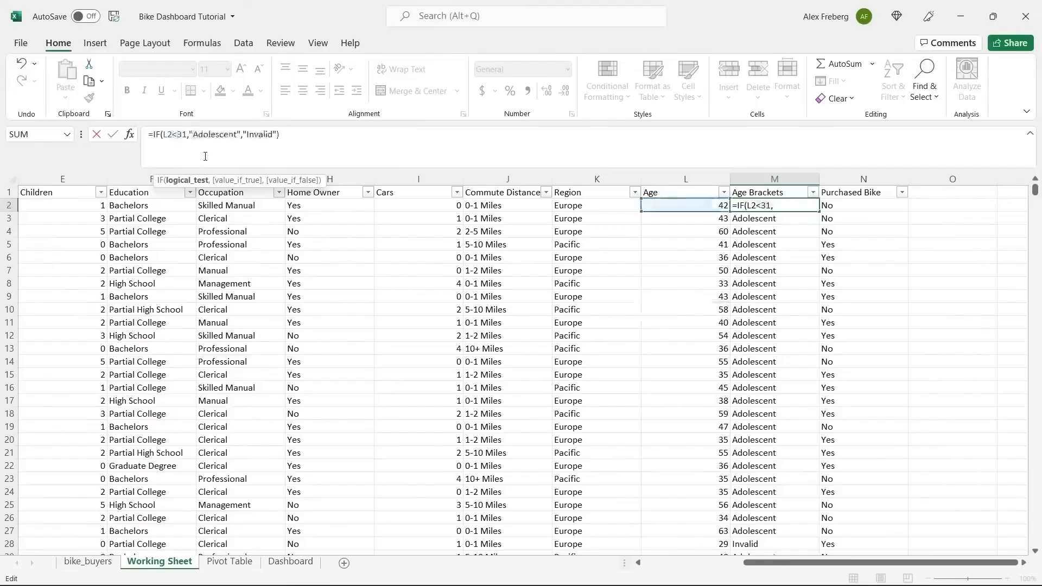
key(Return)
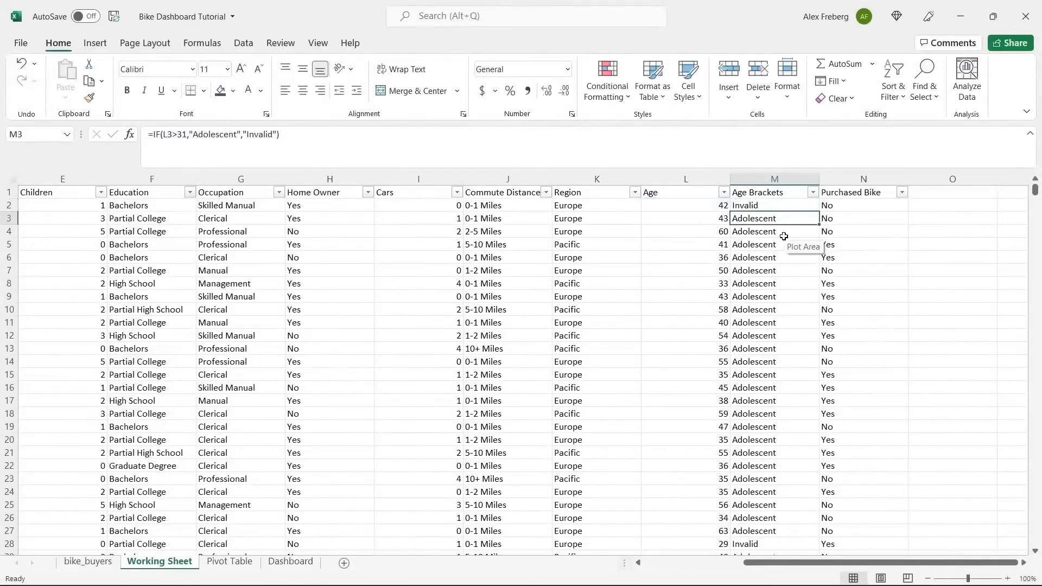
- Fill the less-than-31 formula from M2 down the whole Age Brackets column
click(798, 203)
double_click(818, 211)
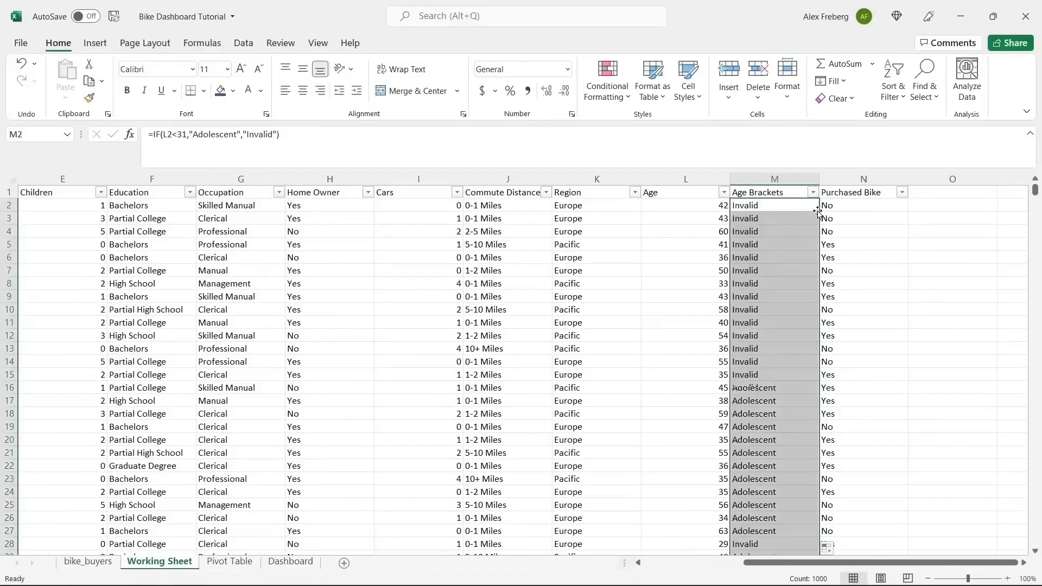
click(765, 349)
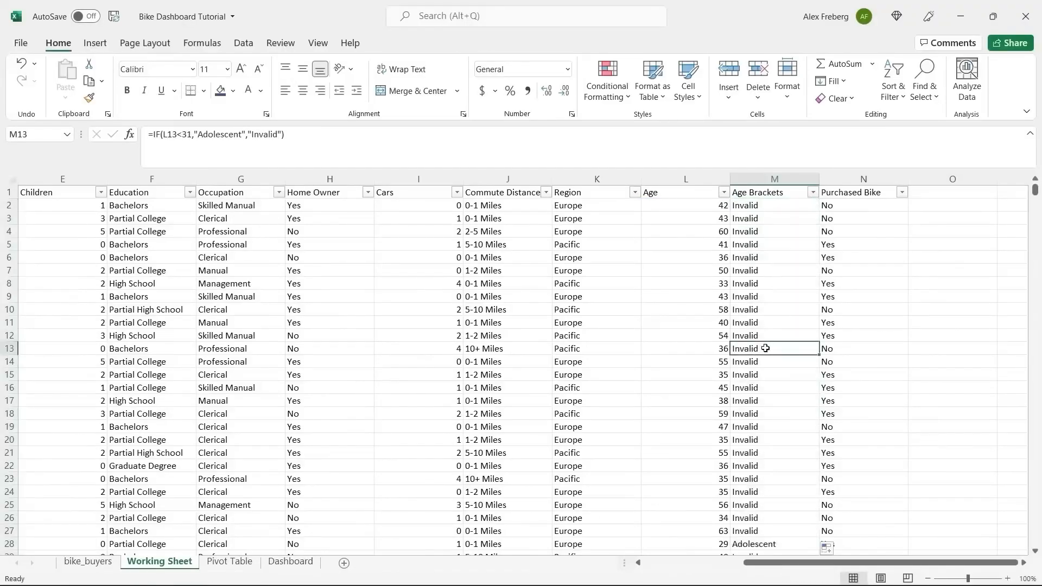
- Check the Age Brackets labels against the neighbouring ages, especially around 31, and review the column's distinct filter values
scroll(765, 349, down, 4)
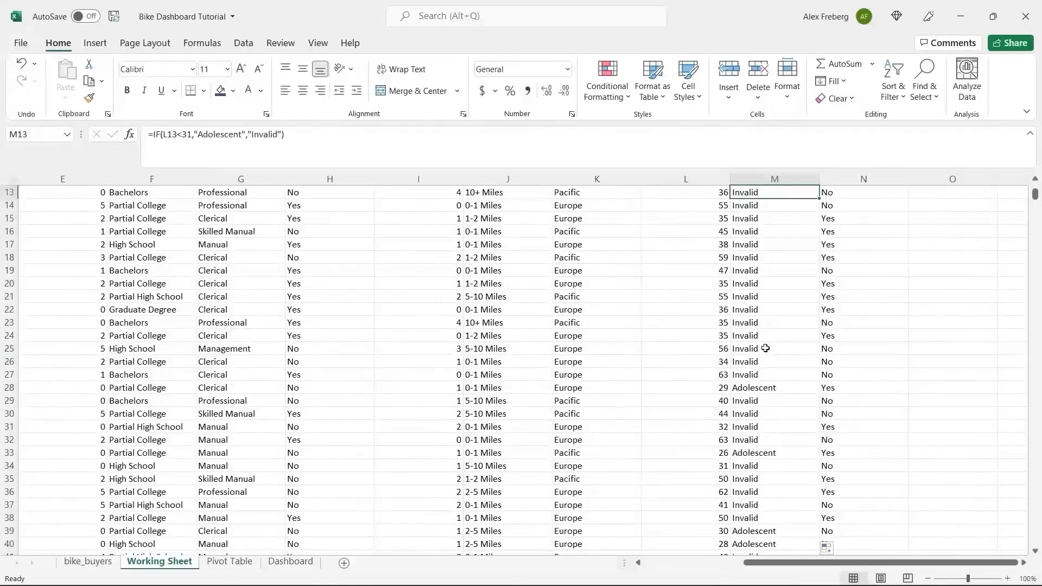
click(718, 467)
click(758, 467)
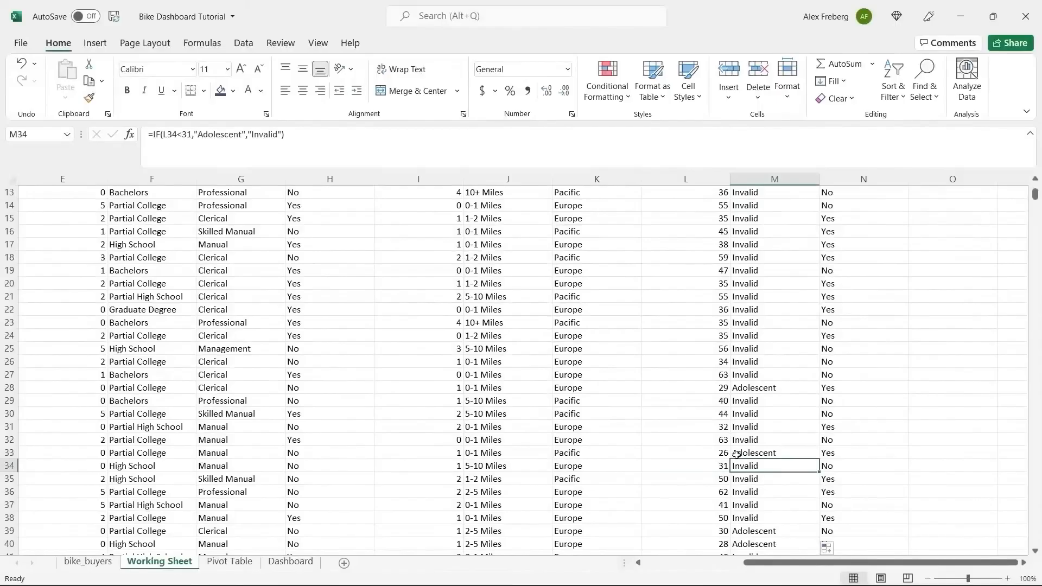
click(742, 454)
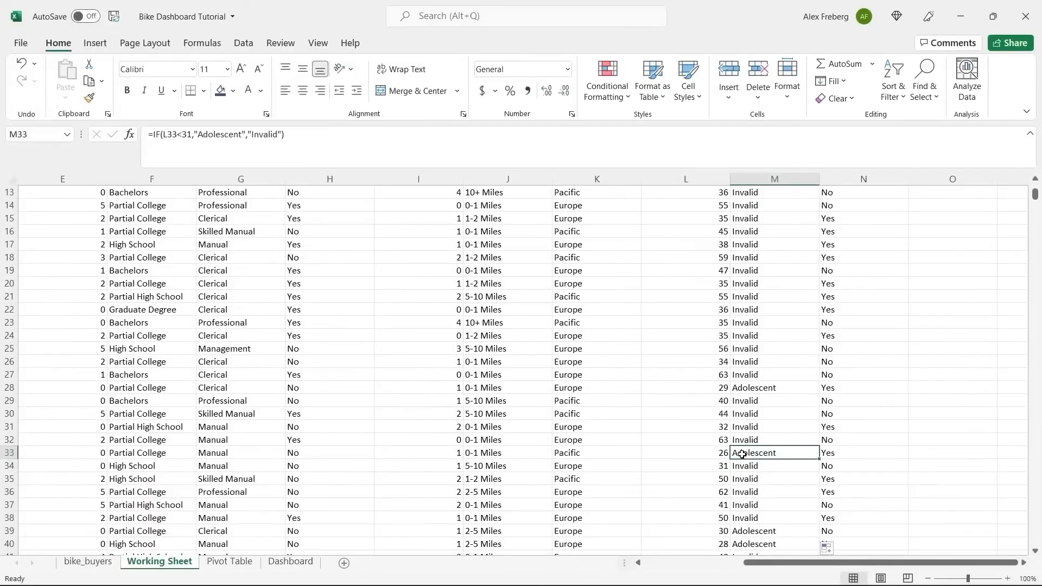
click(776, 390)
scroll(814, 215, up, 4)
click(823, 192)
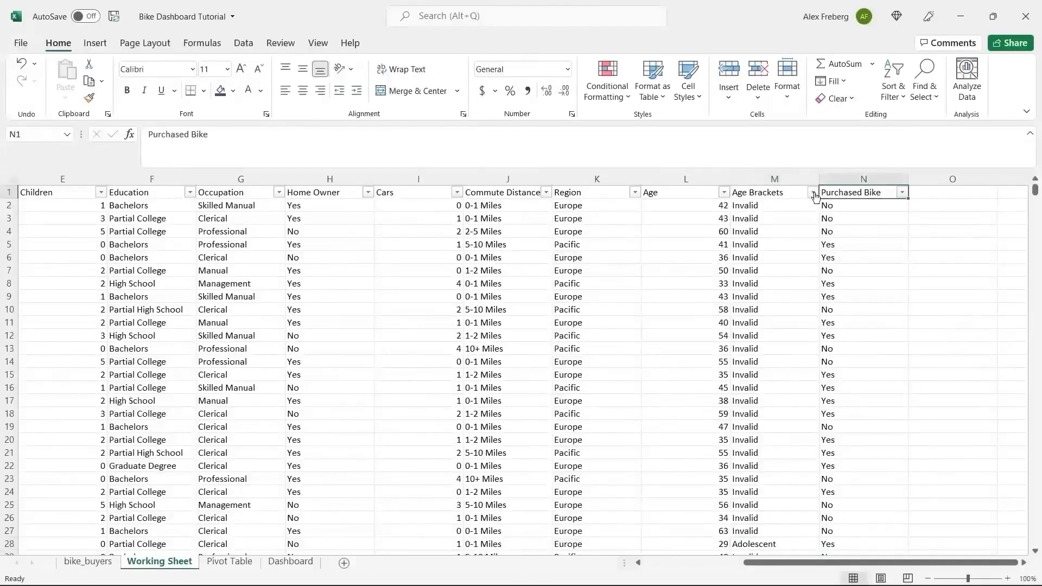
click(813, 193)
click(791, 480)
- Open the formula in cell M2 for editing and examine its "Invalid" value_if_false argument
click(758, 207)
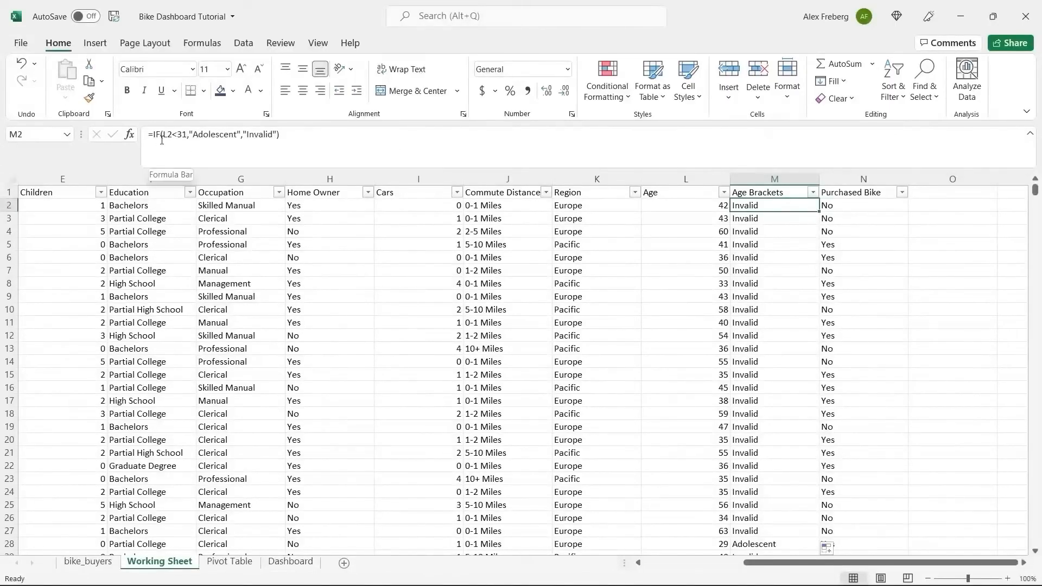
double_click(257, 137)
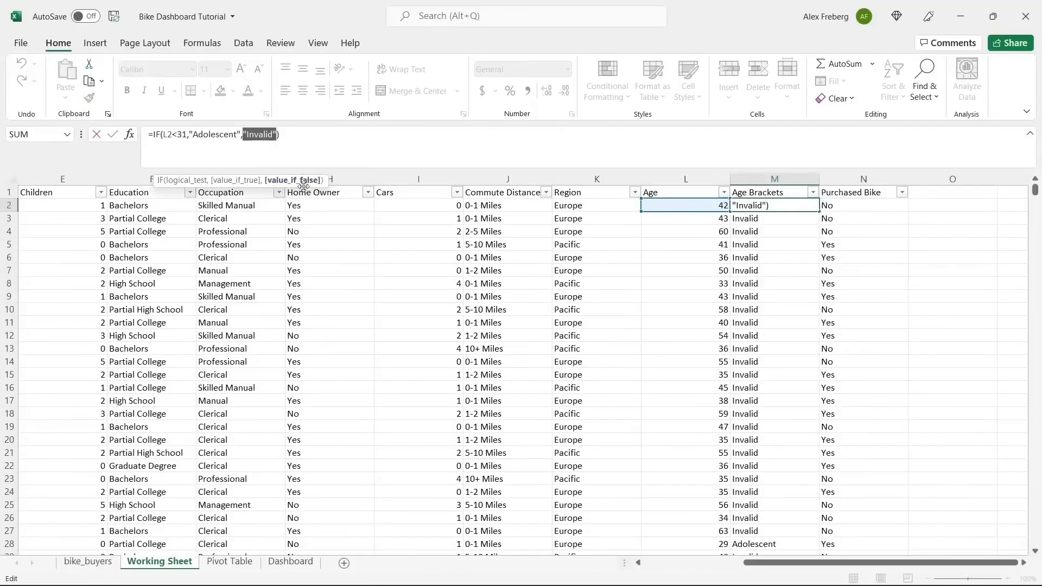
click(288, 142)
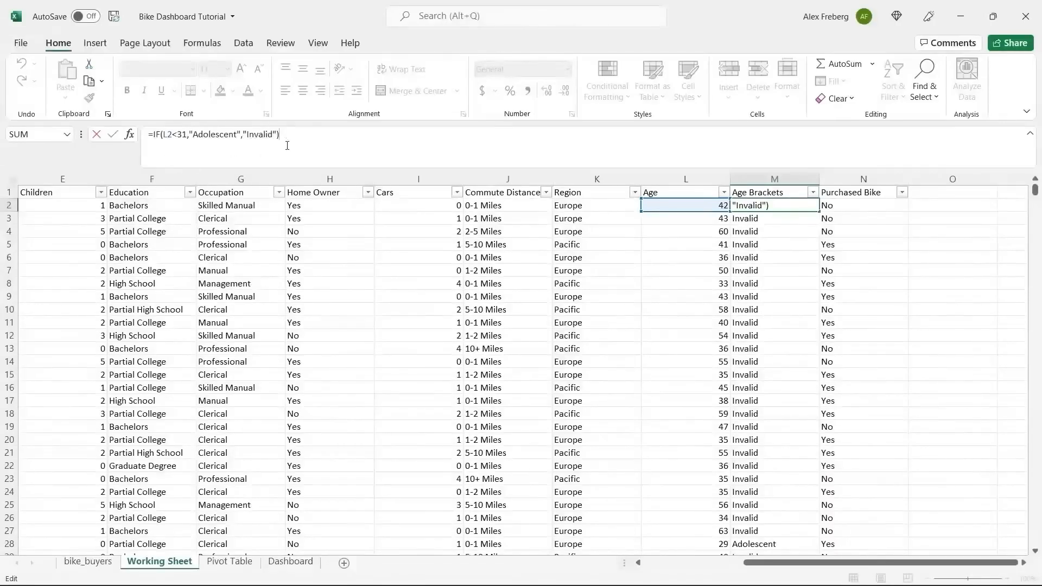
double_click(259, 136)
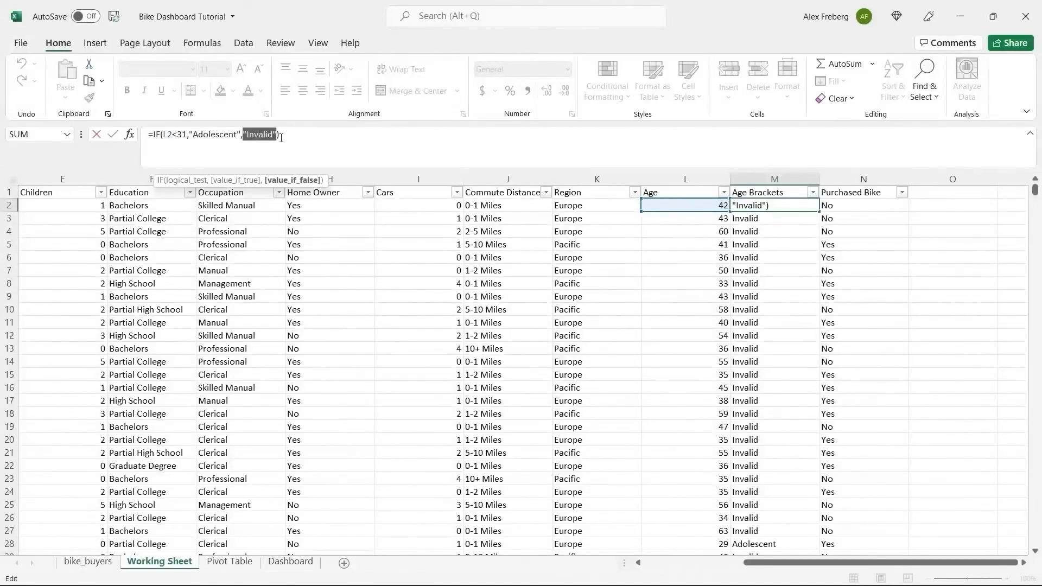
click(281, 137)
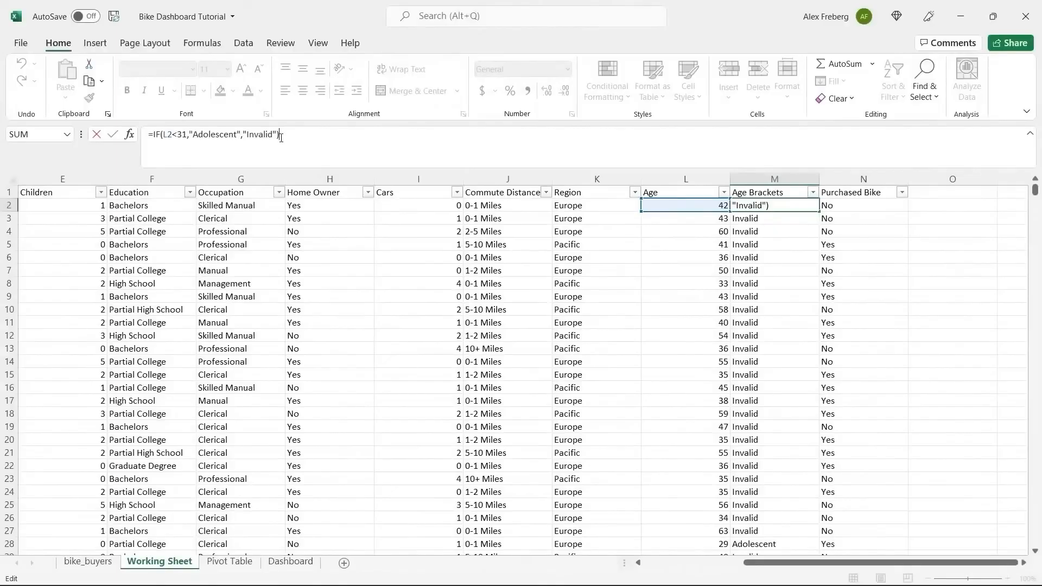
click(155, 134)
text(IF()
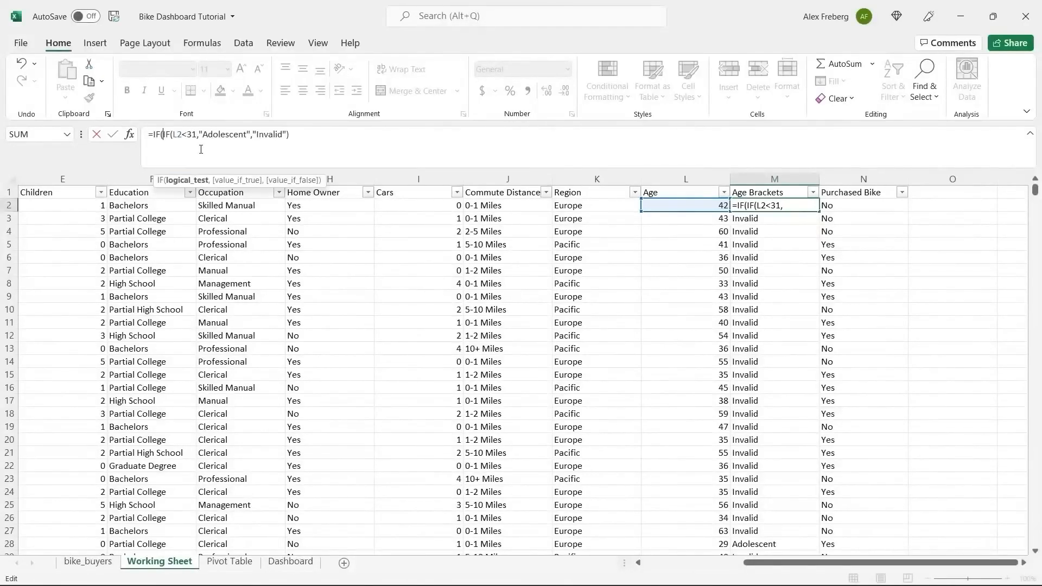
text(()
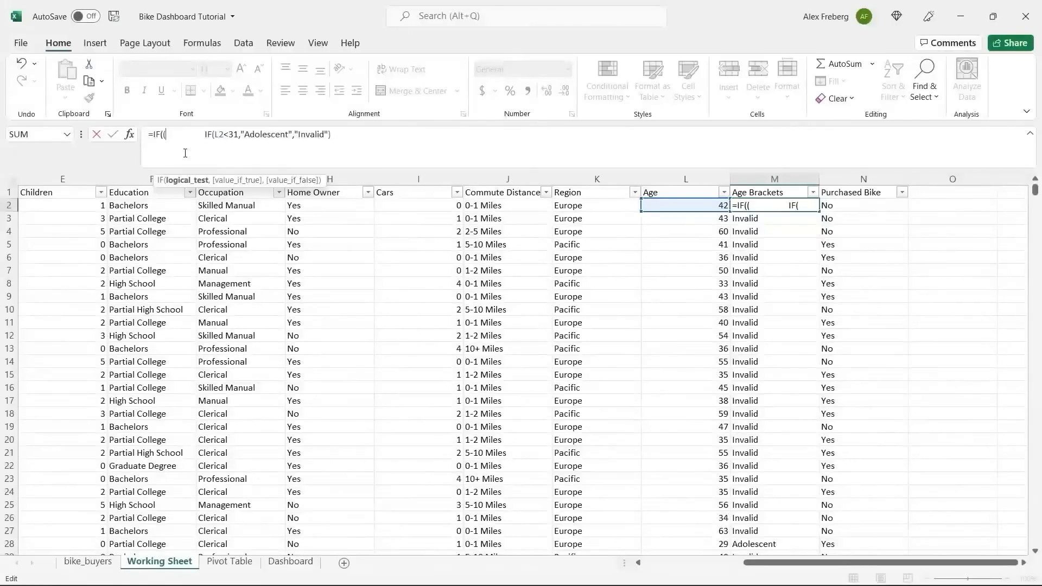
key(ctrl+z)
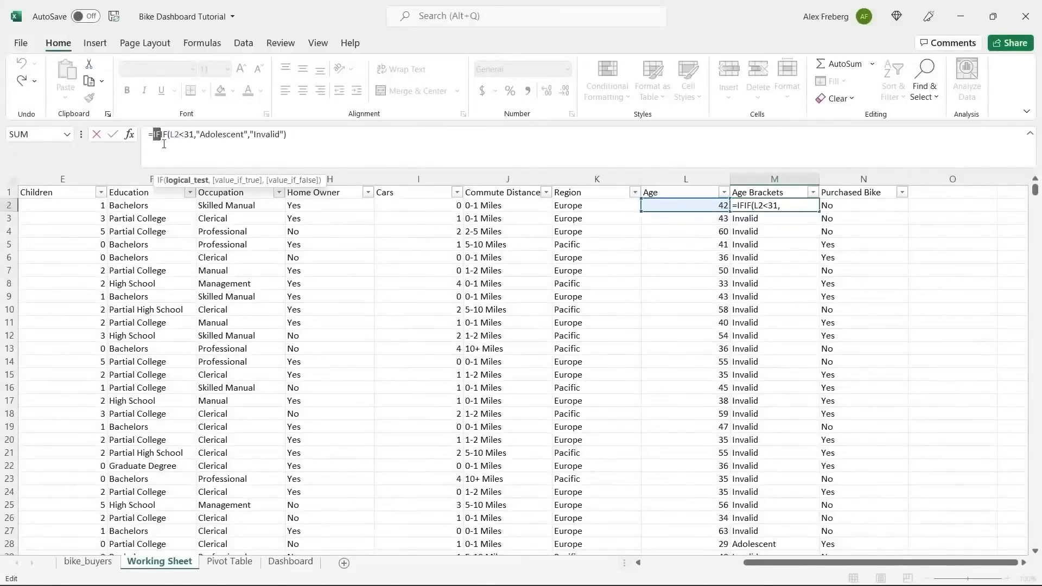
click(164, 144)
key(ctrl+y)
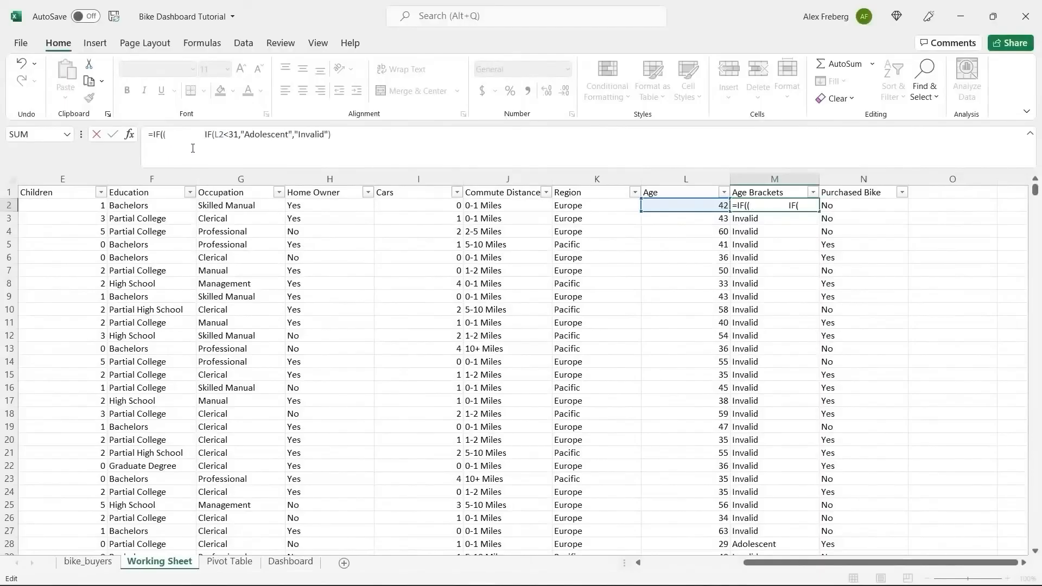
key(ctrl+z)
- Nest the existing M2 formula inside a new condition: =IF(L2>=31, "Middle Age",IF(L2<31,"Adolescent","Invalid"))
click(157, 136)
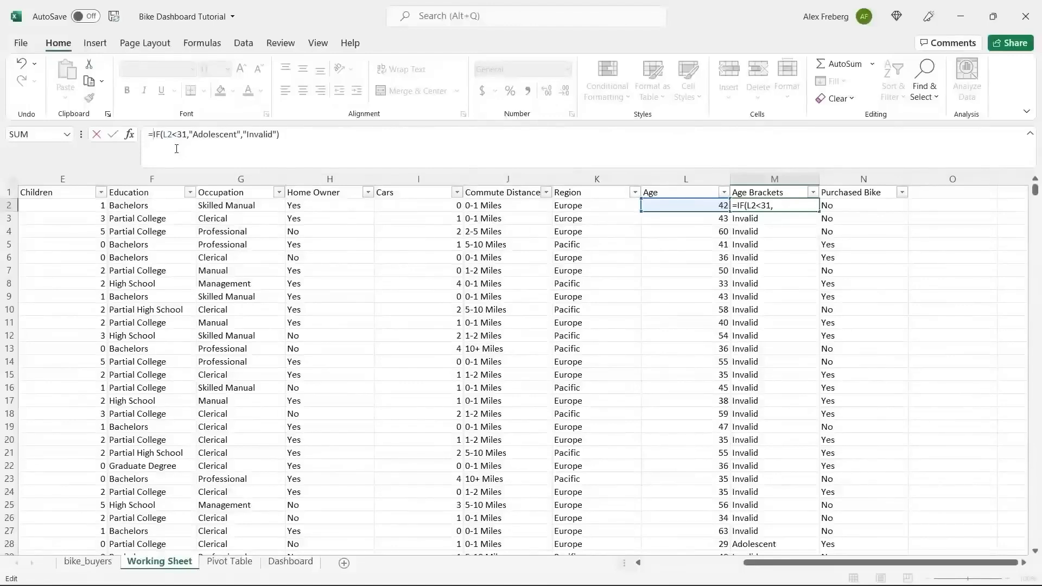
text(()
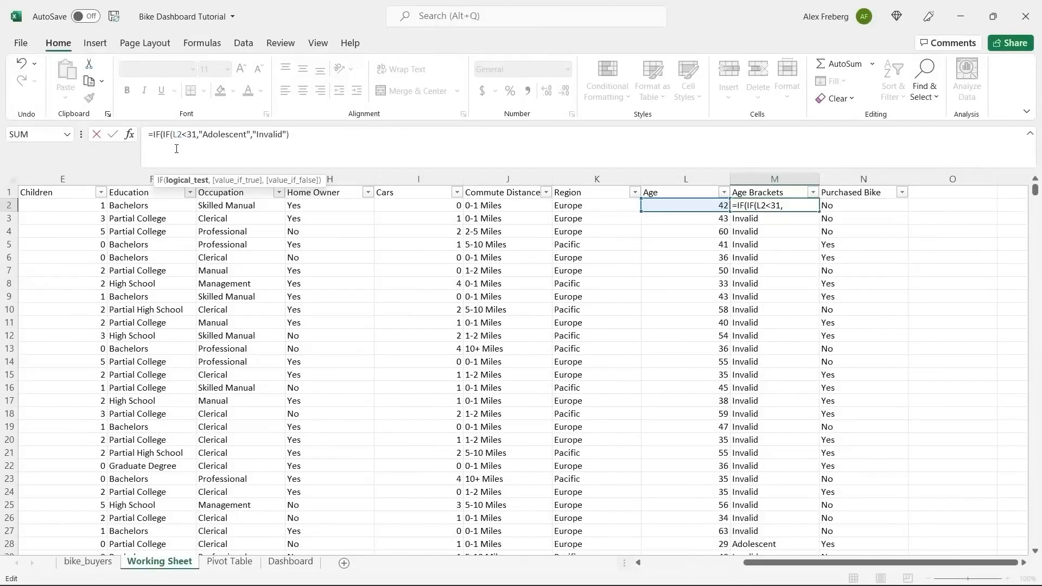
click(684, 205)
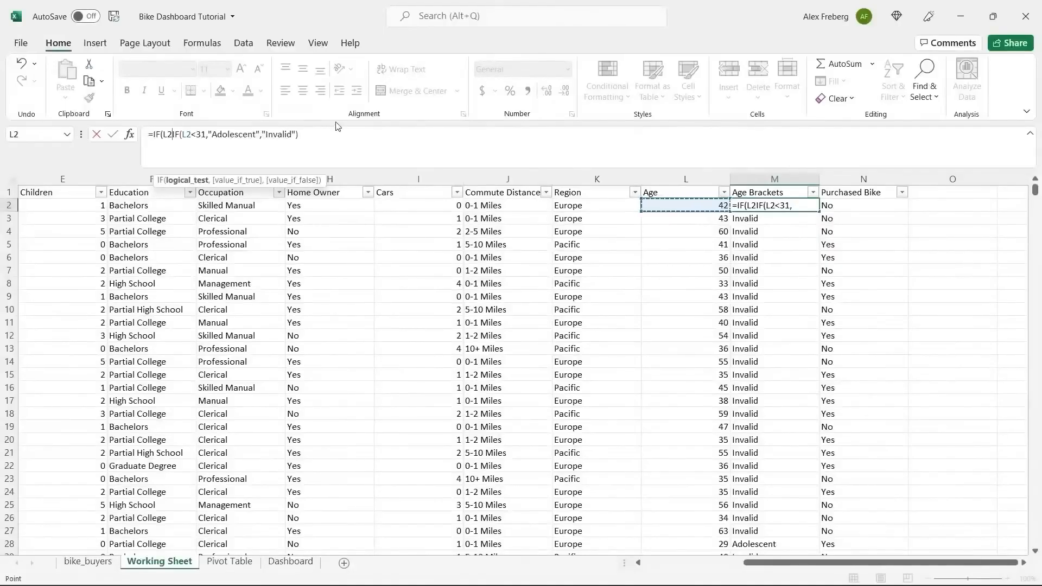
text(>=)
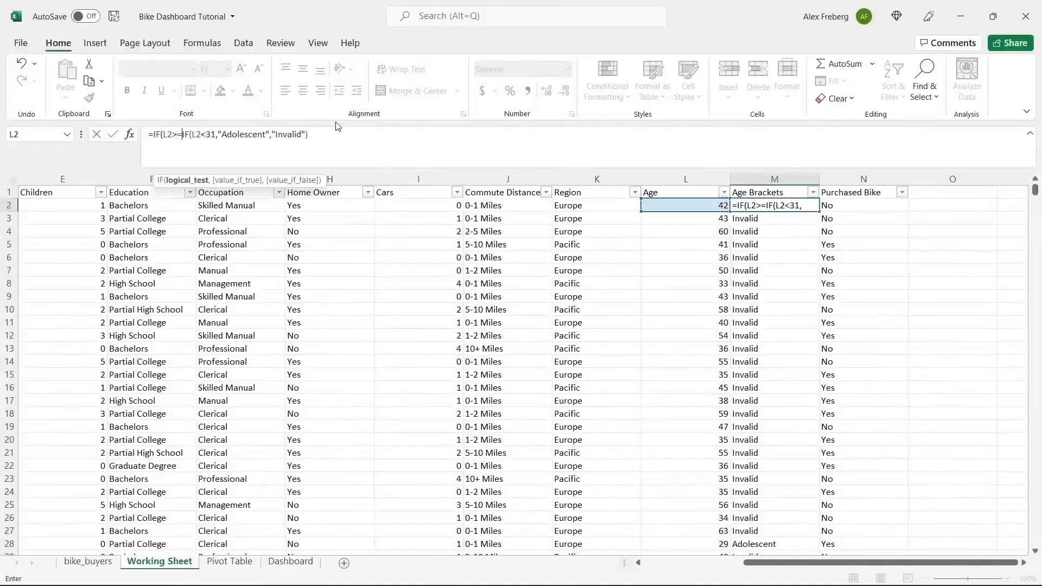
text(31)
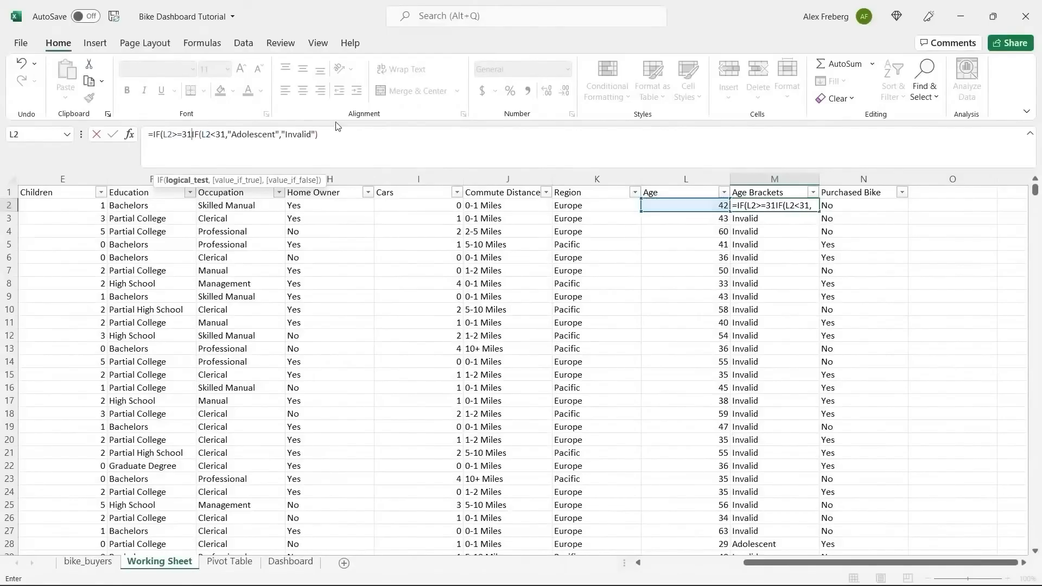
text(,)
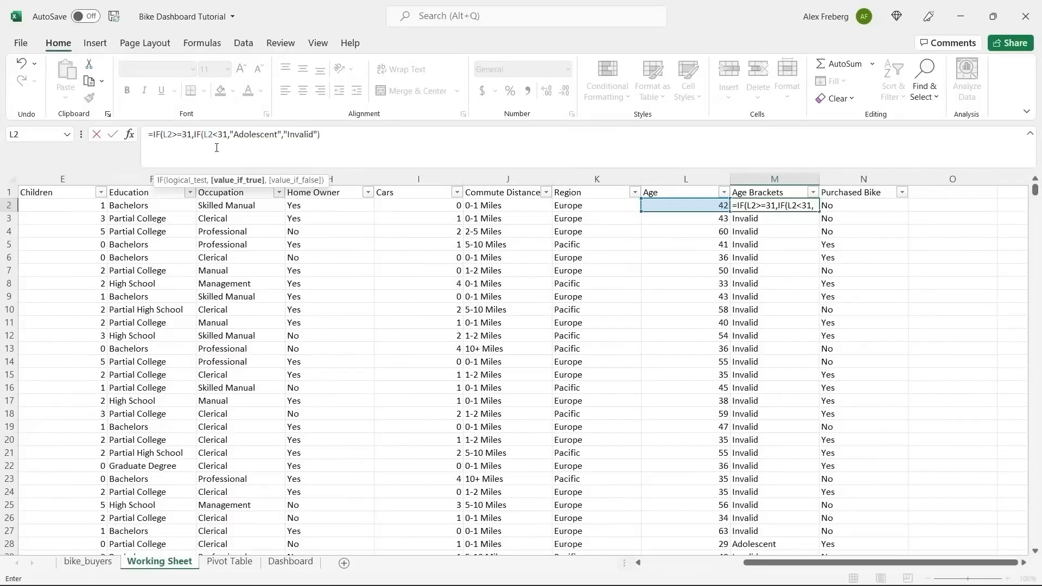
text(")
text(Middle Ag)
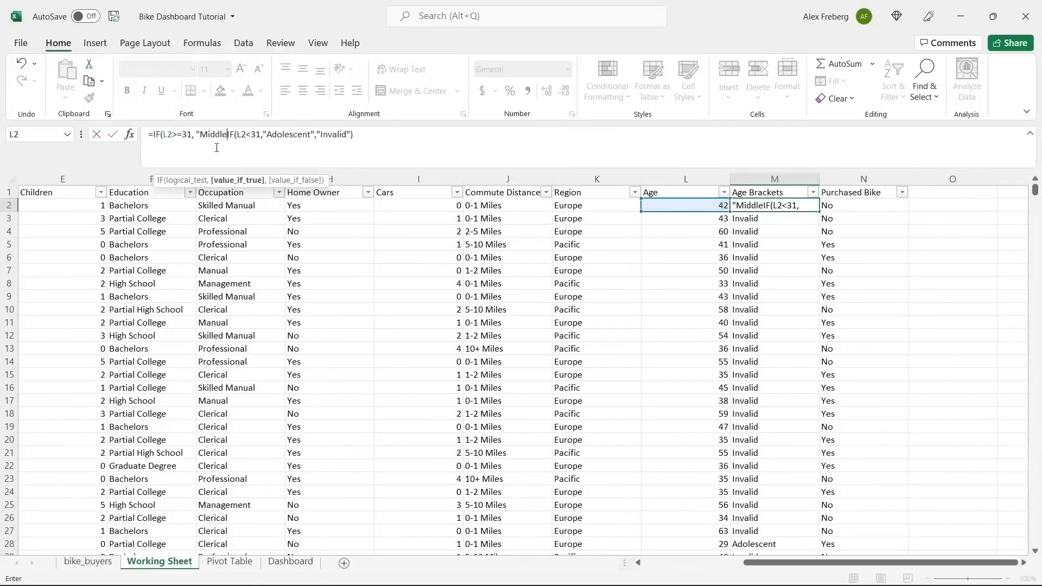
text(e")
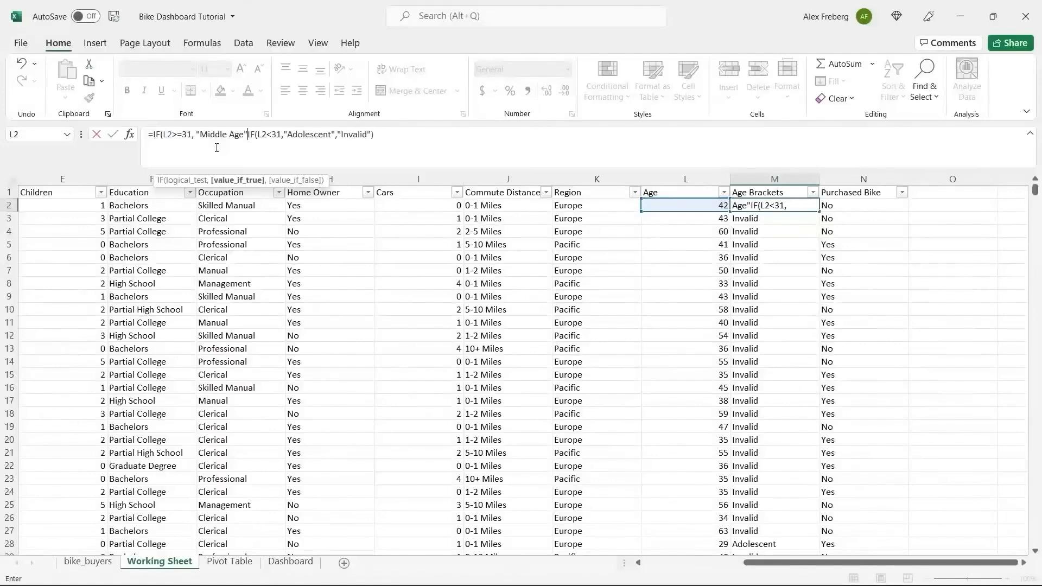
text(,)
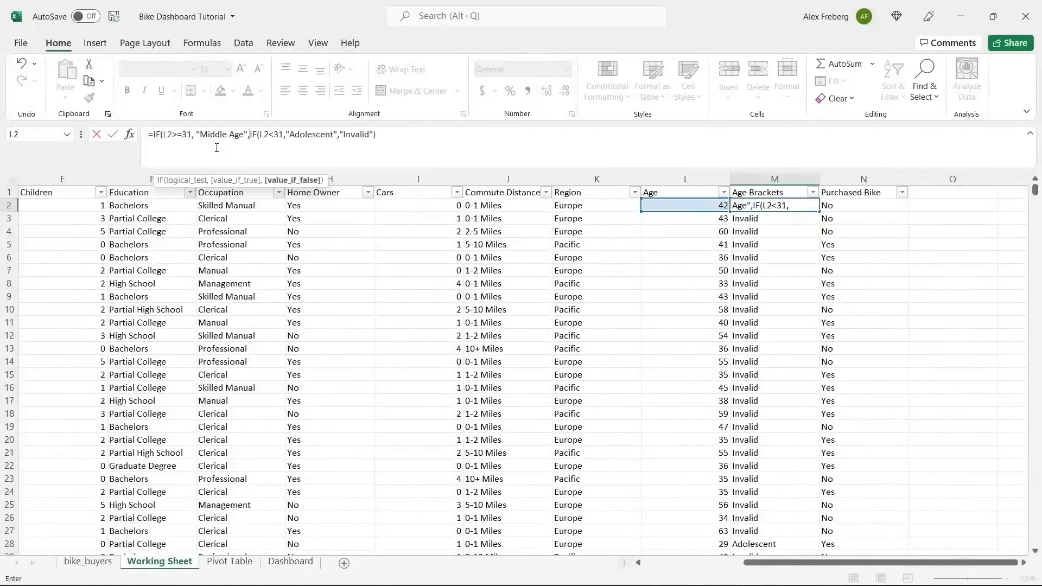
drag(249, 135, 376, 135)
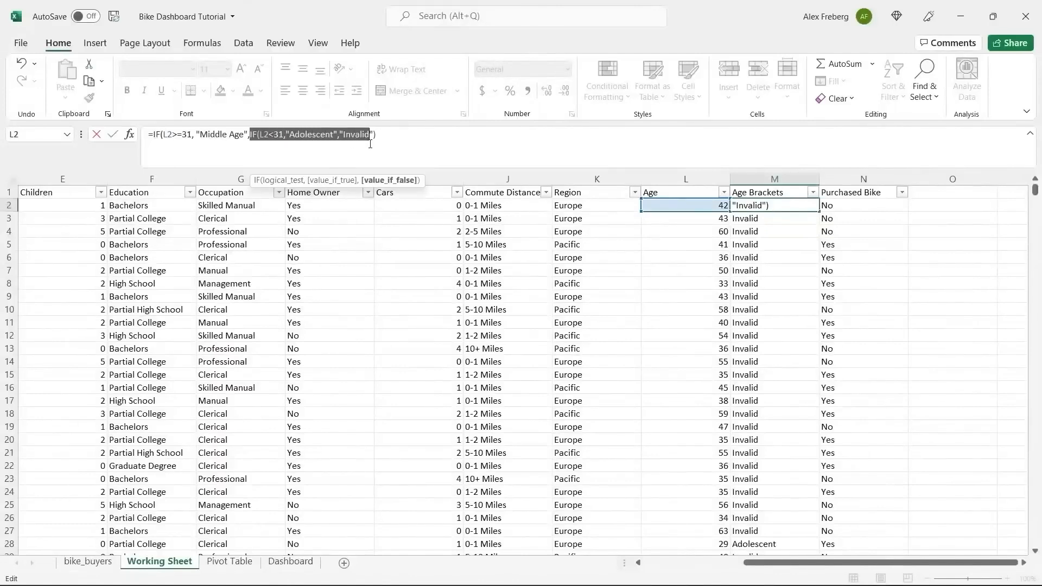
click(383, 137)
text())
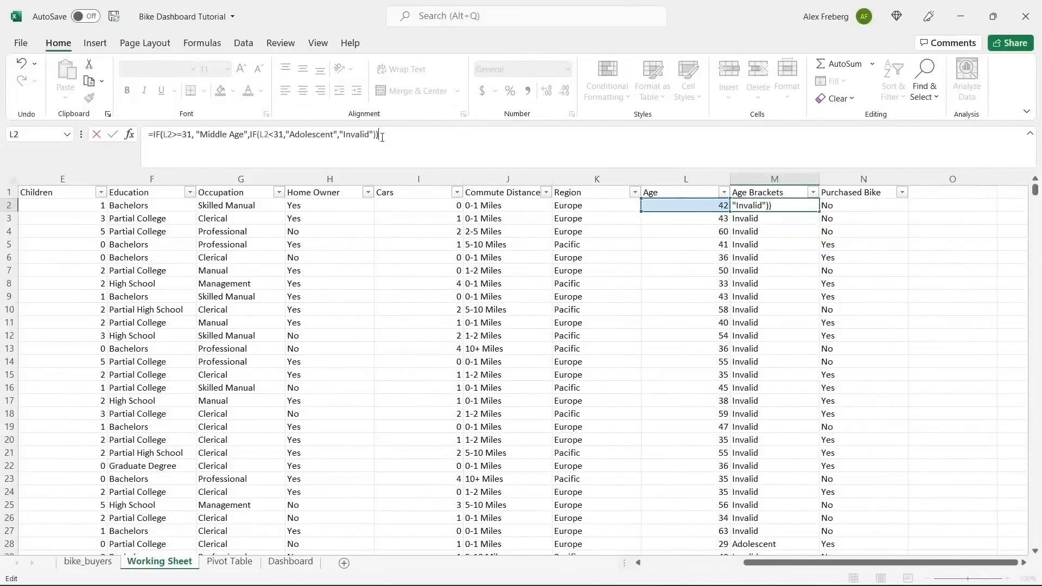
key(Return)
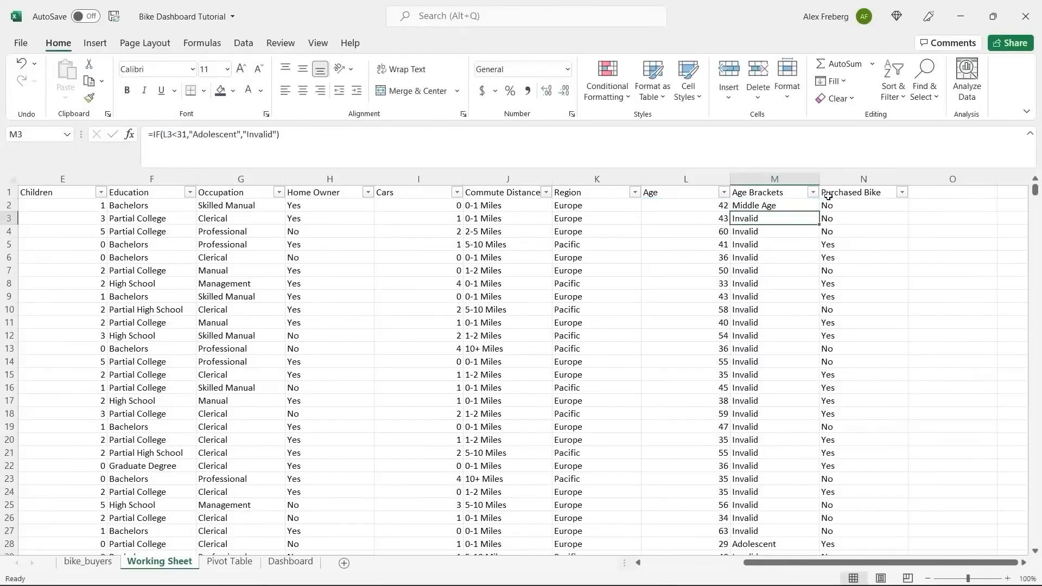
- Fill the nested IF formula from M2 down the whole Age Brackets column
click(814, 209)
double_click(821, 210)
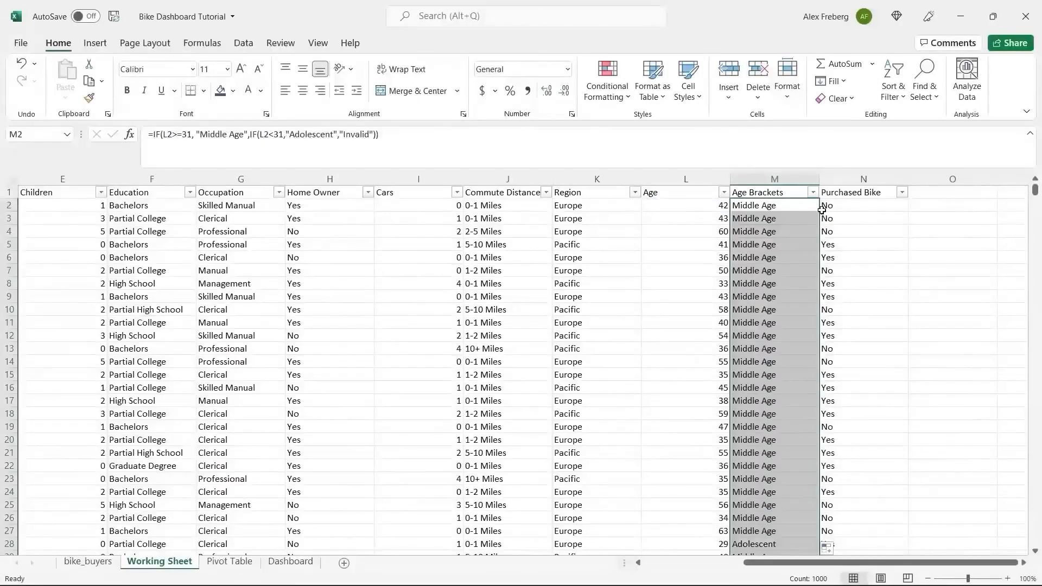
click(779, 234)
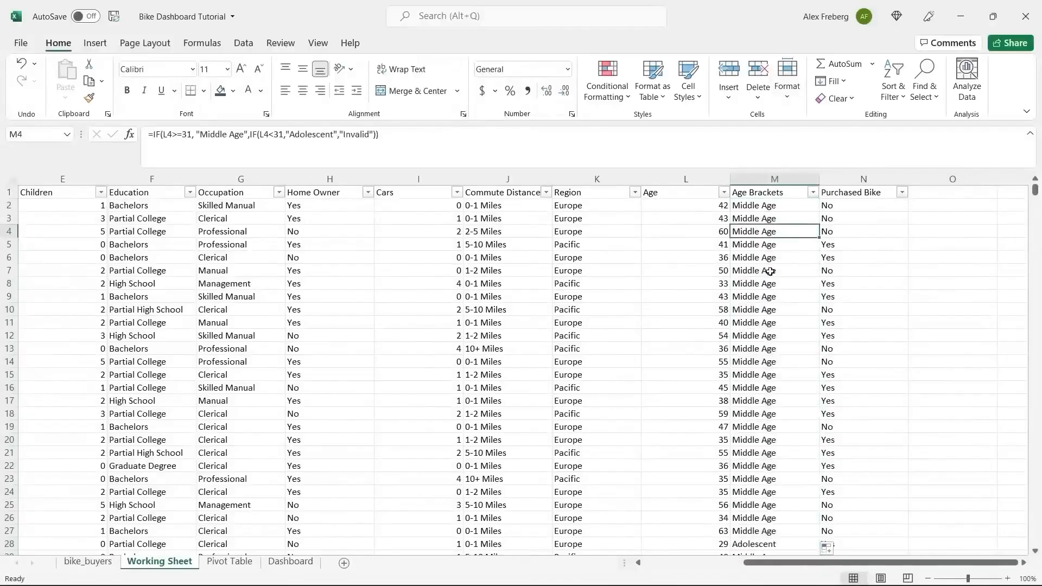
- Review the distinct filter values of the Age Brackets column without applying a filter
click(812, 193)
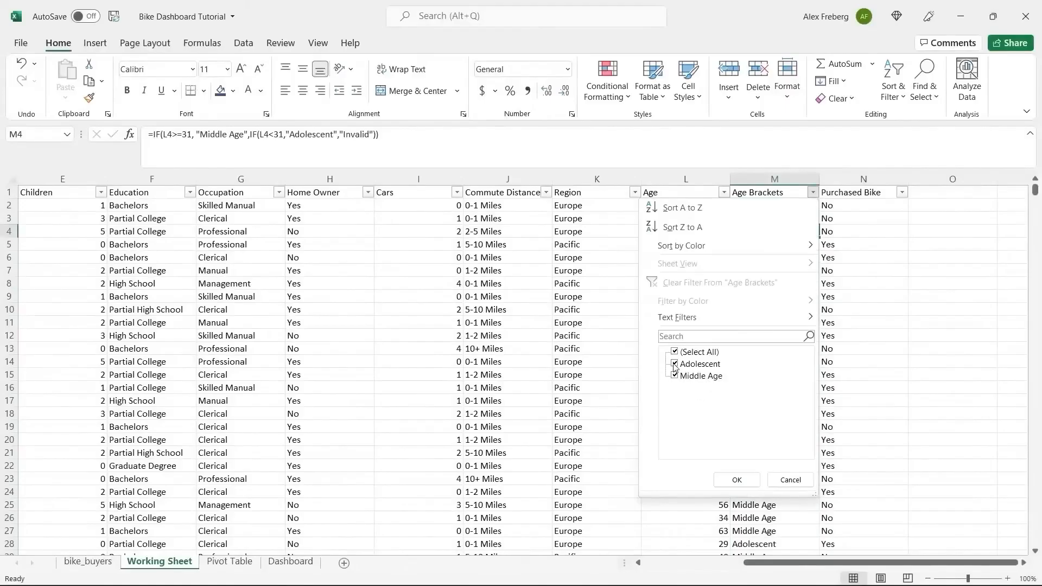
click(780, 479)
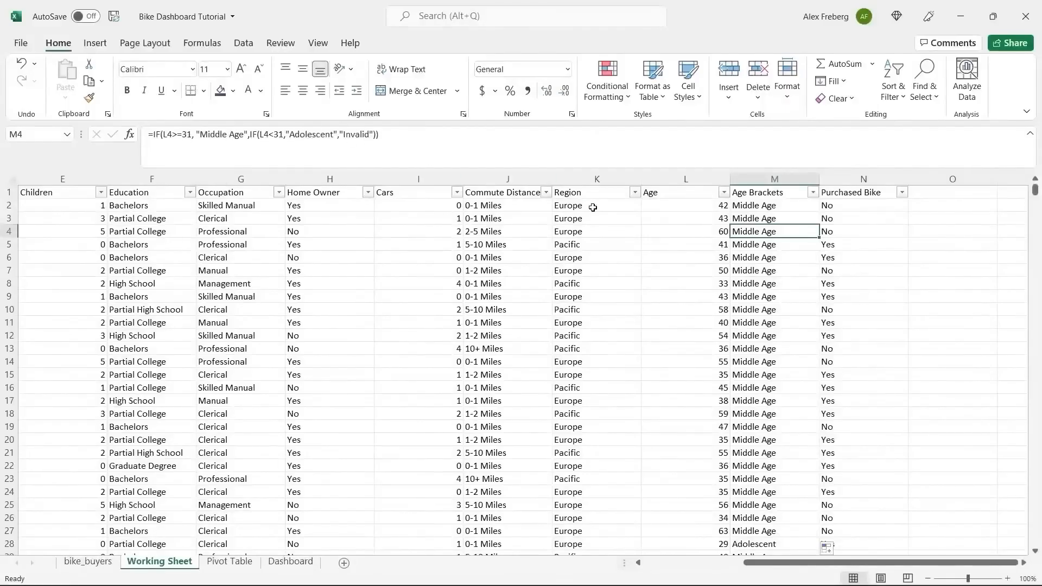
click(813, 193)
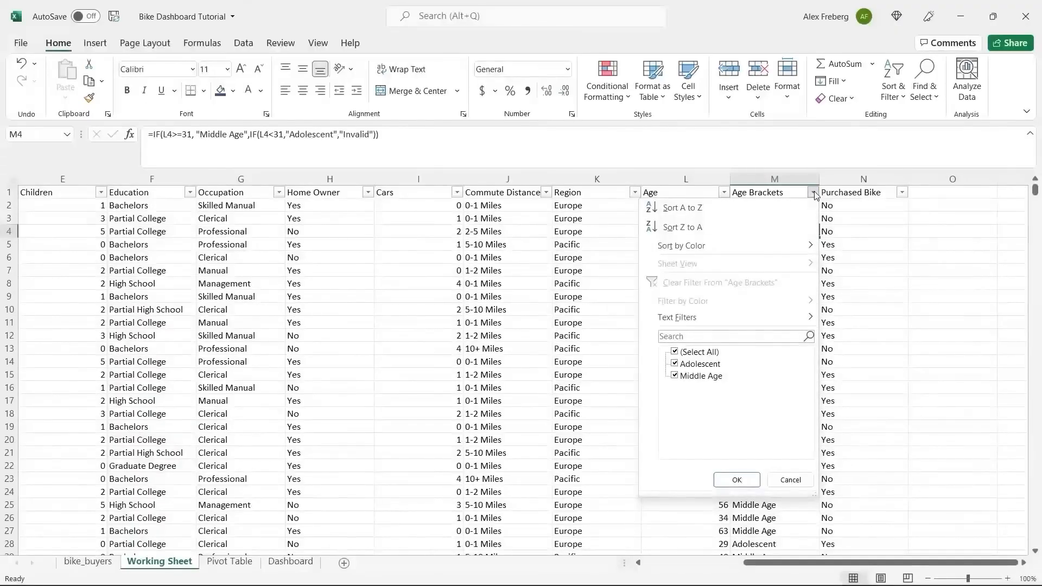
click(800, 483)
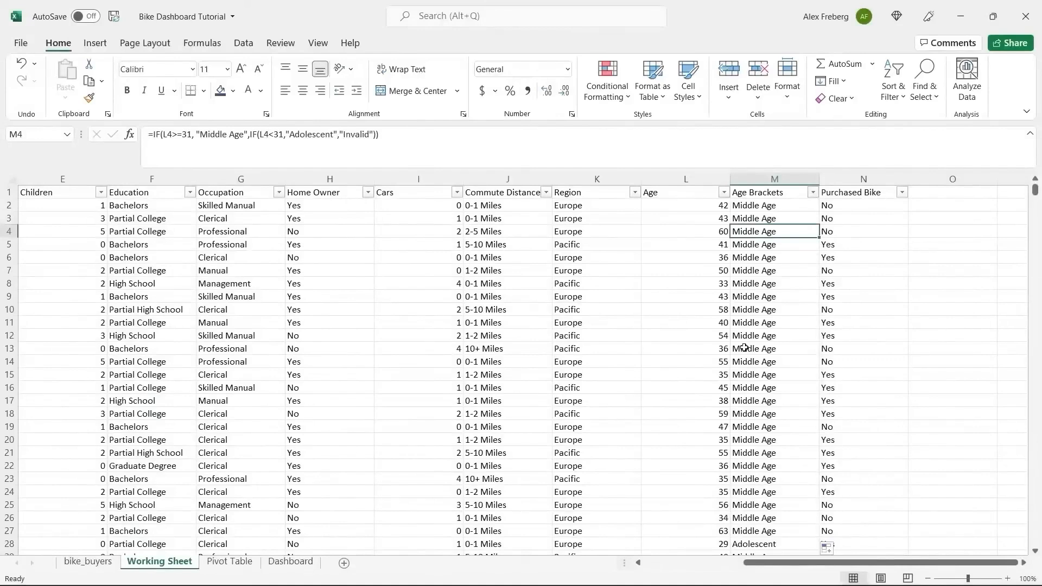
- Examine the nested IF formula in cell M4, including its "Invalid" value_if_false argument
drag(380, 135, 154, 141)
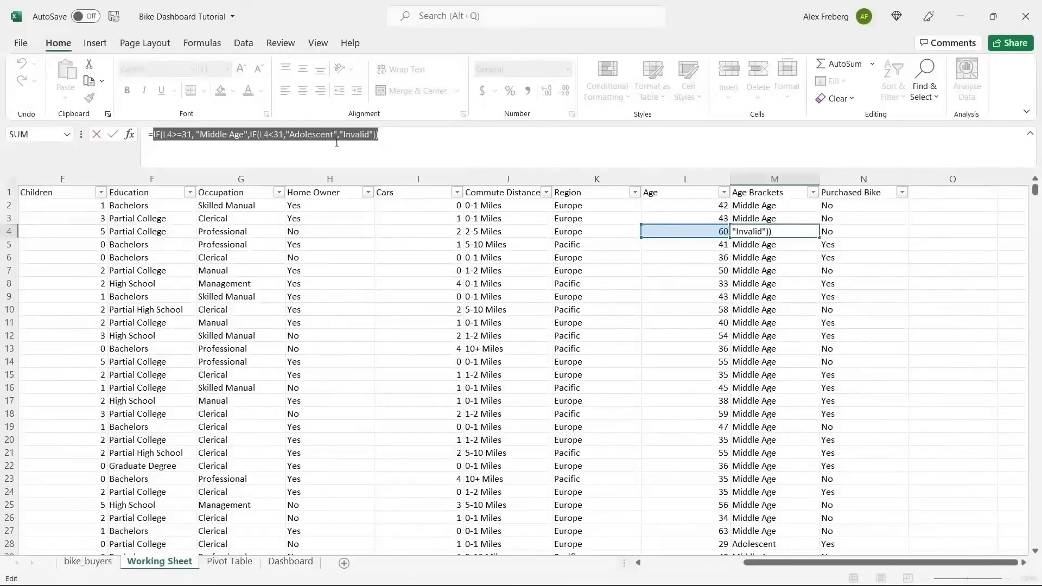
double_click(354, 134)
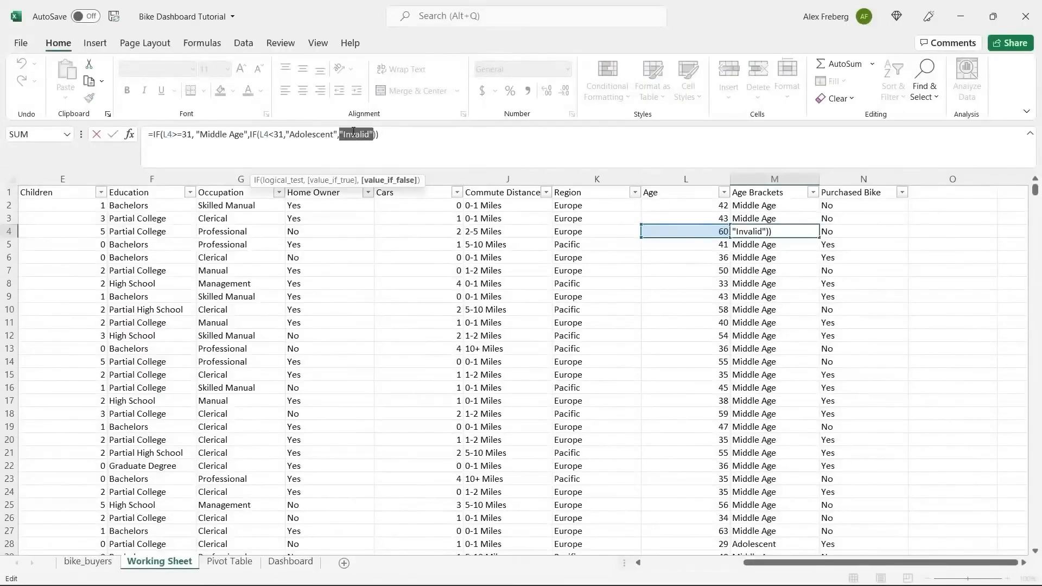
click(388, 133)
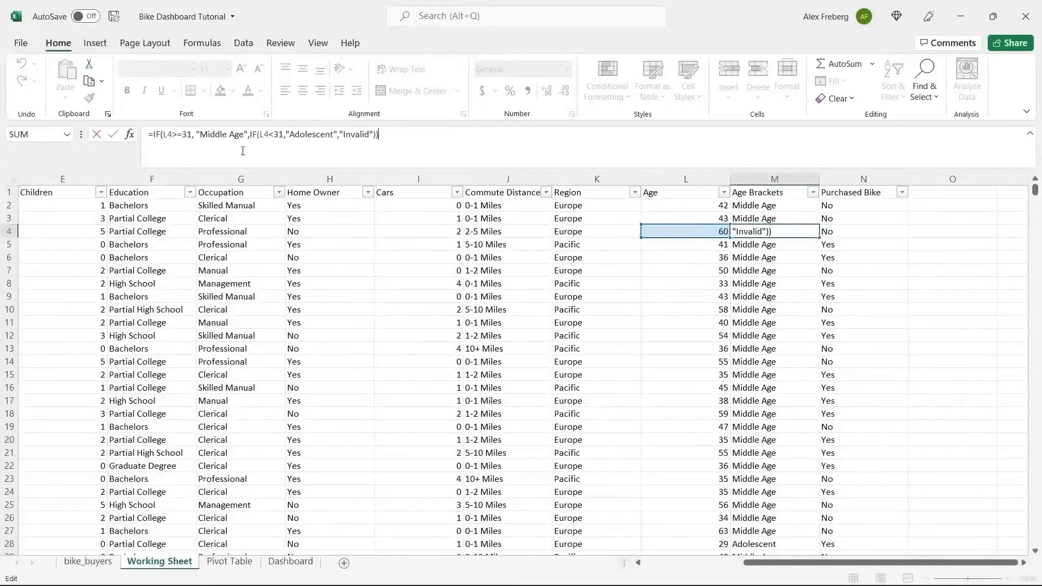
click(153, 134)
text(IF)
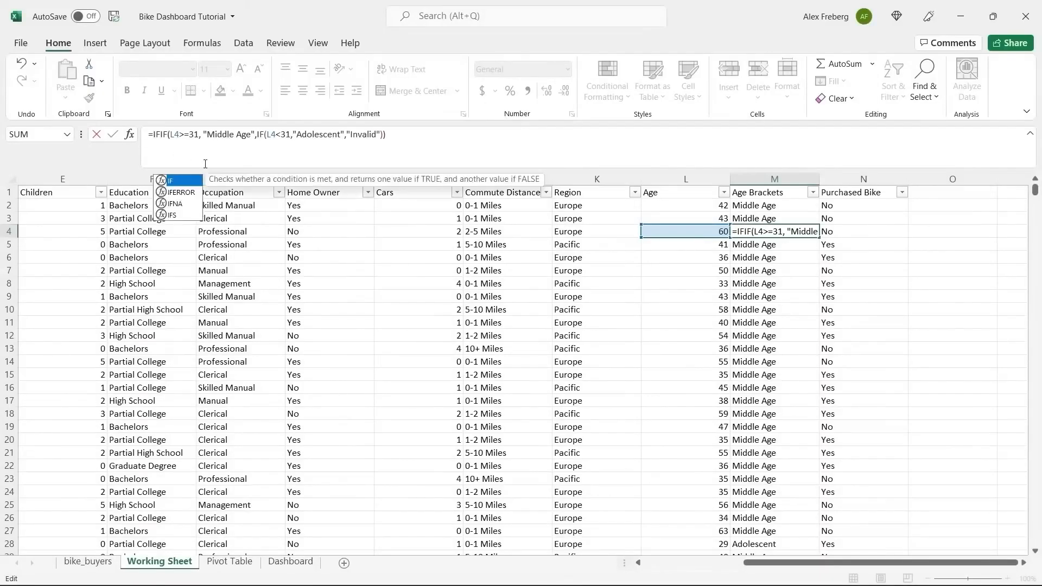
text(()
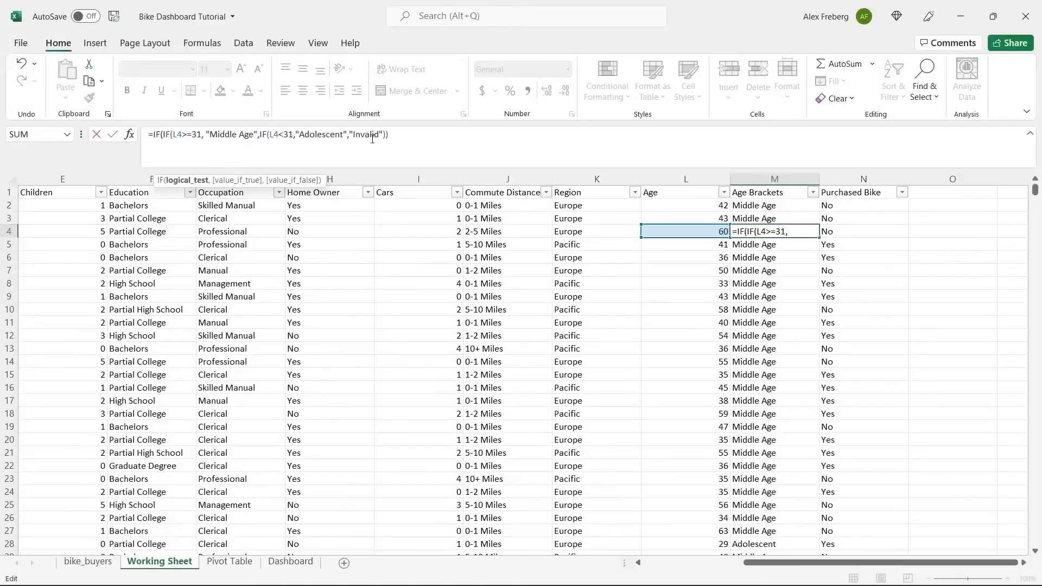
key(BackSpace)
key(shift+Left)
key(shift+Left)
key(ctrl+y)
key(BackSpace)
key(BackSpace)
key(BackSpace)
key(BackSpace)
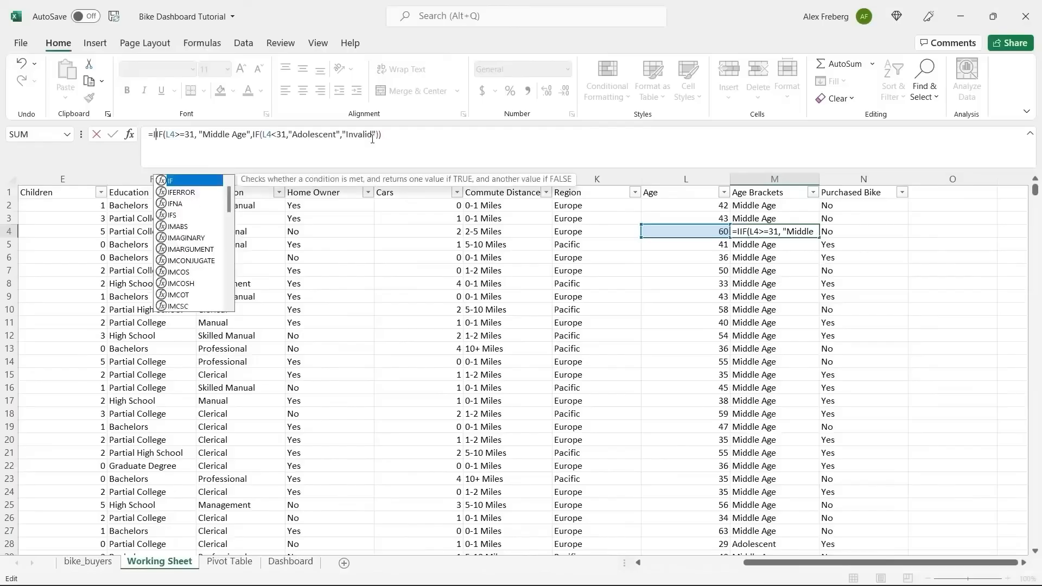
text(=)
key(Return)
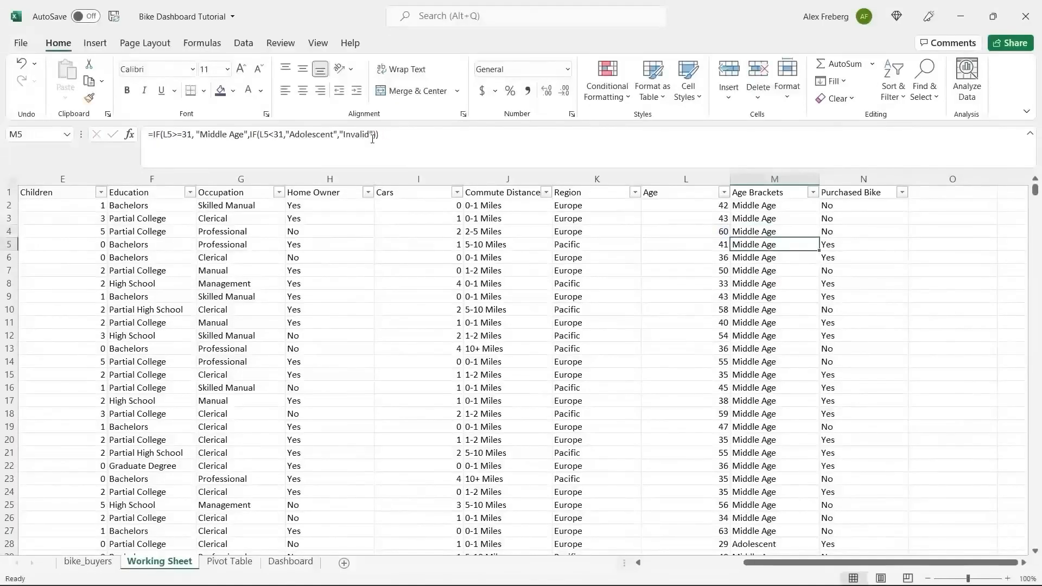
- Wrap the M2 formula in an outer condition: =IF(L2>55, "Old",IF(L2>=31, "Middle Age",IF(L2<31,"Adolescent","Invalid")))
click(750, 204)
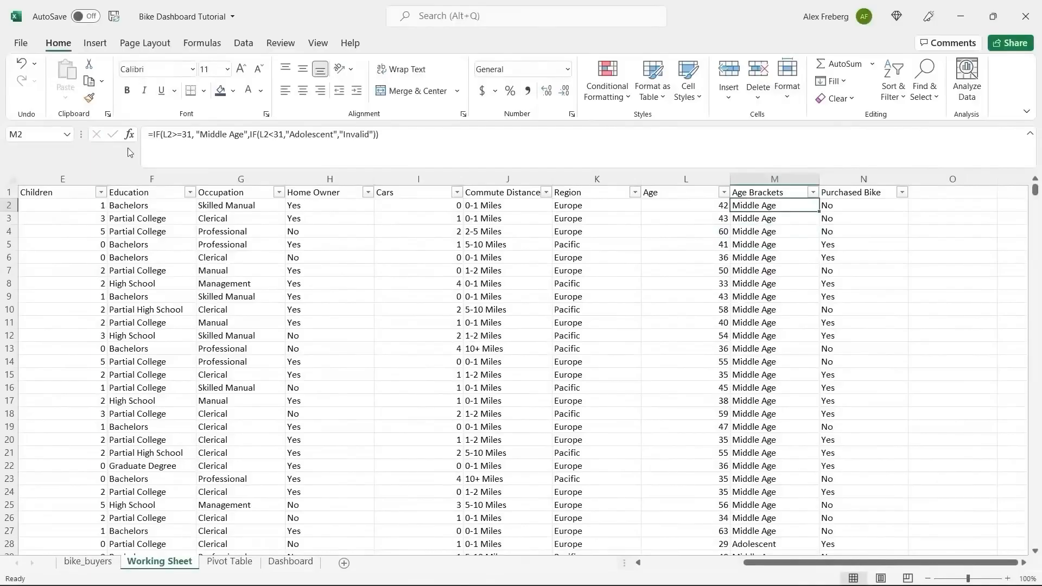
click(153, 135)
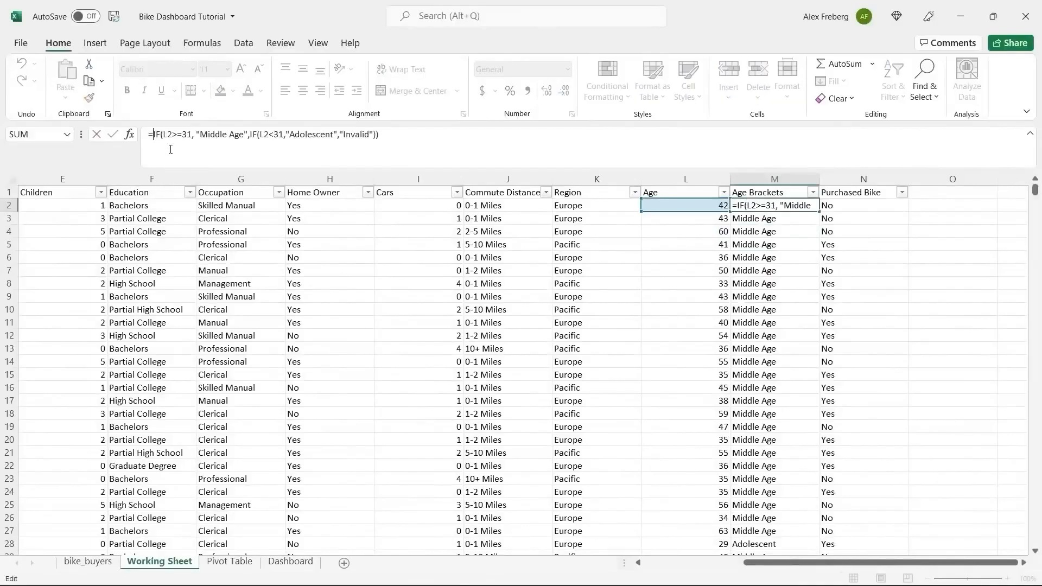
text(IF()
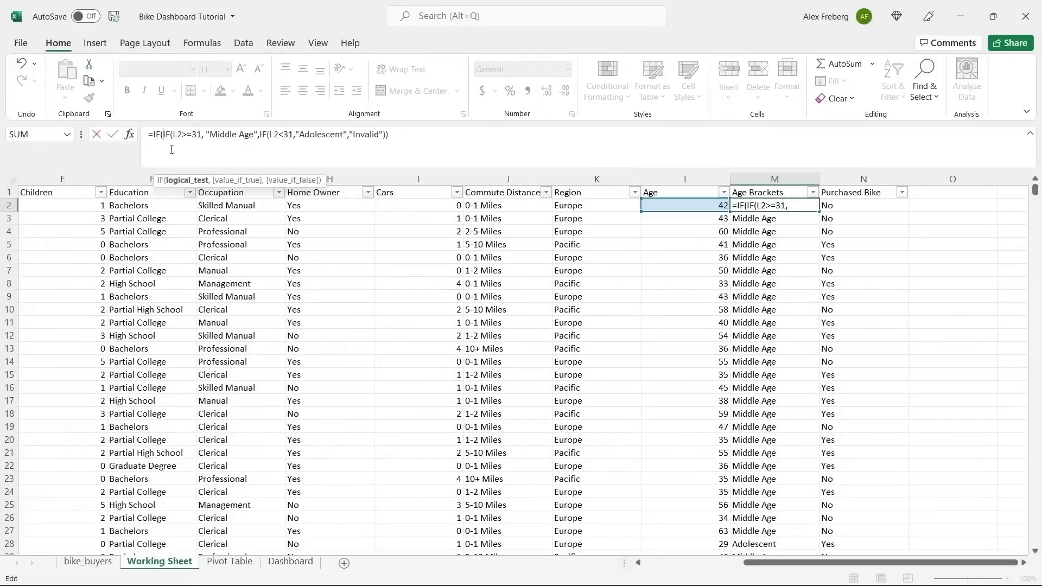
click(688, 204)
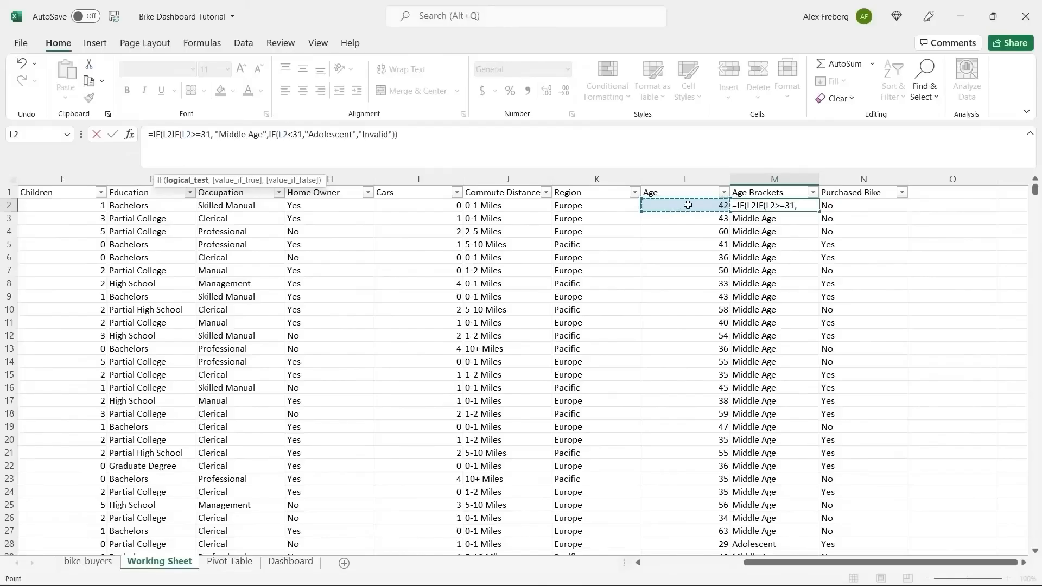
text(>)
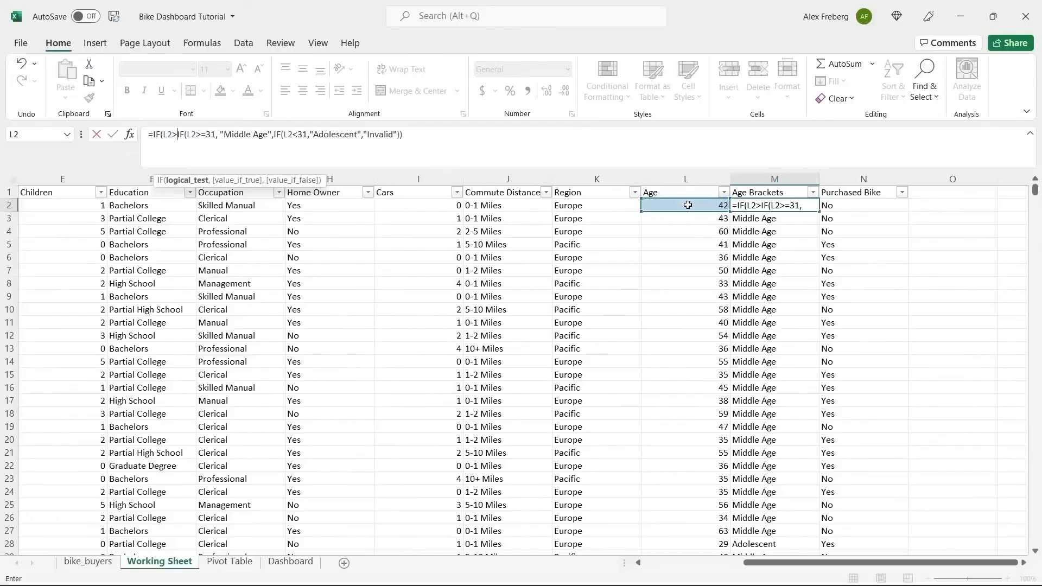
text(55)
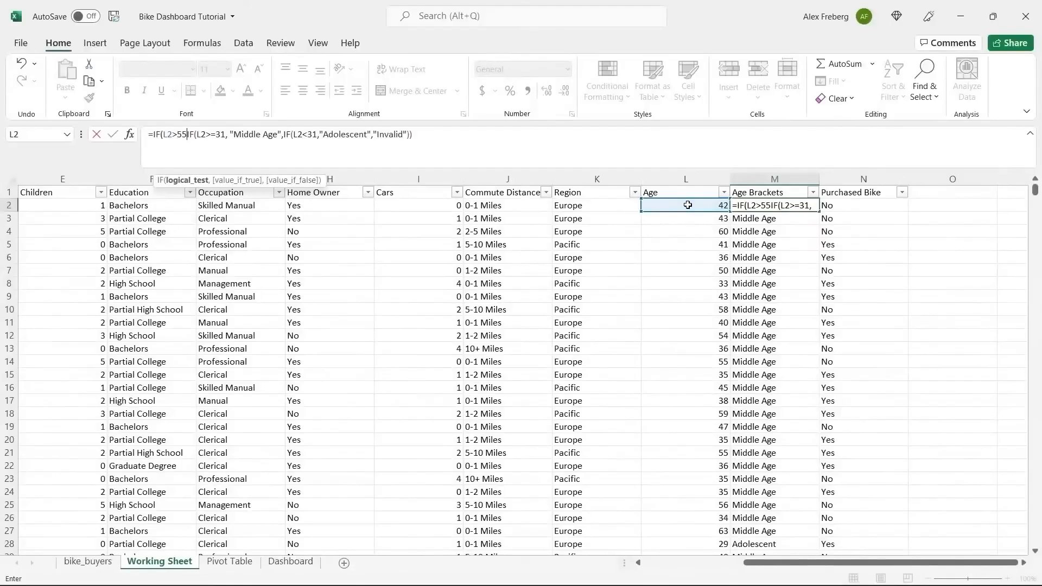
text(, ")
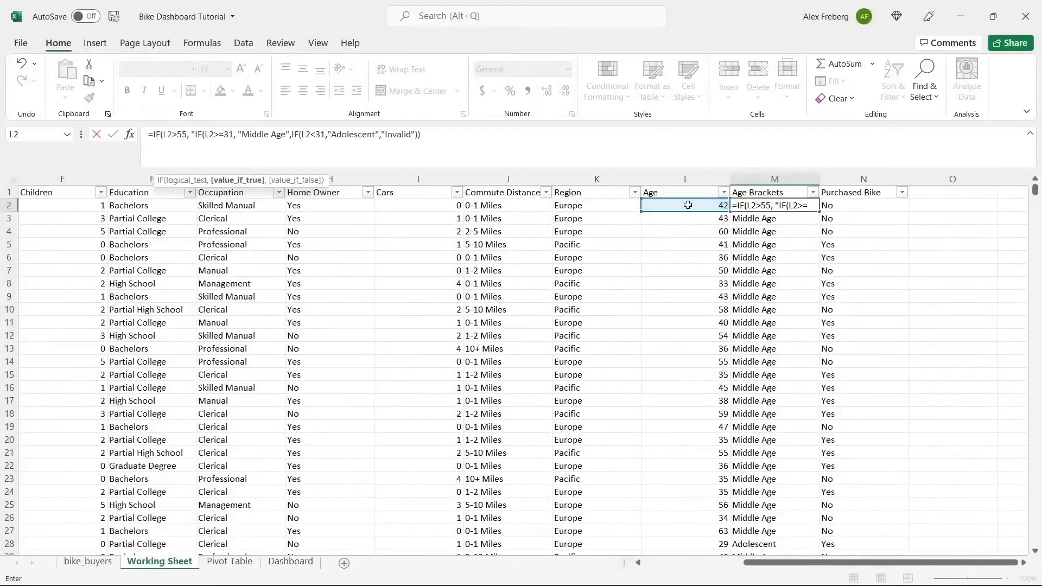
text(Old")
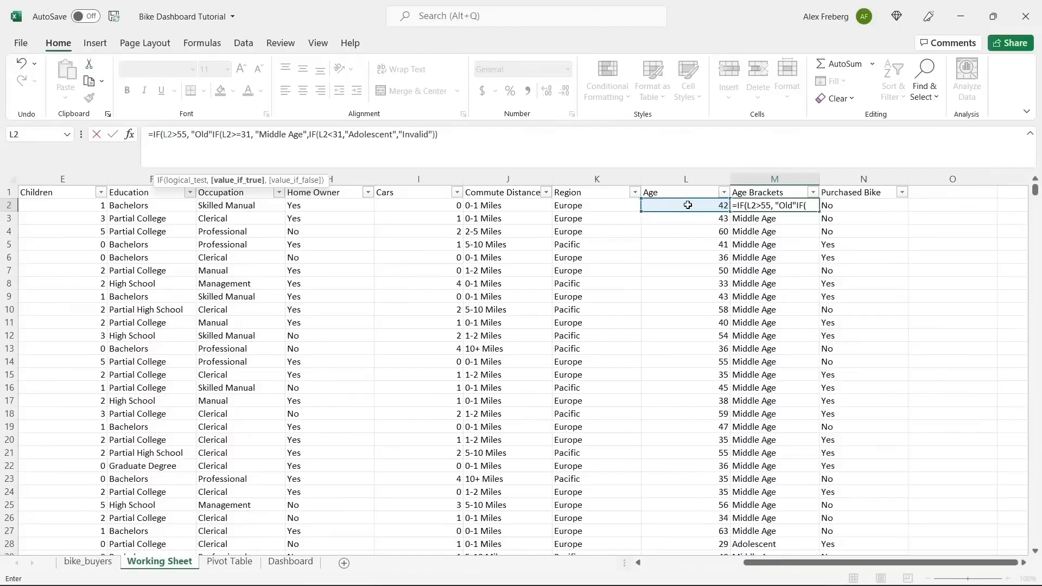
text(,)
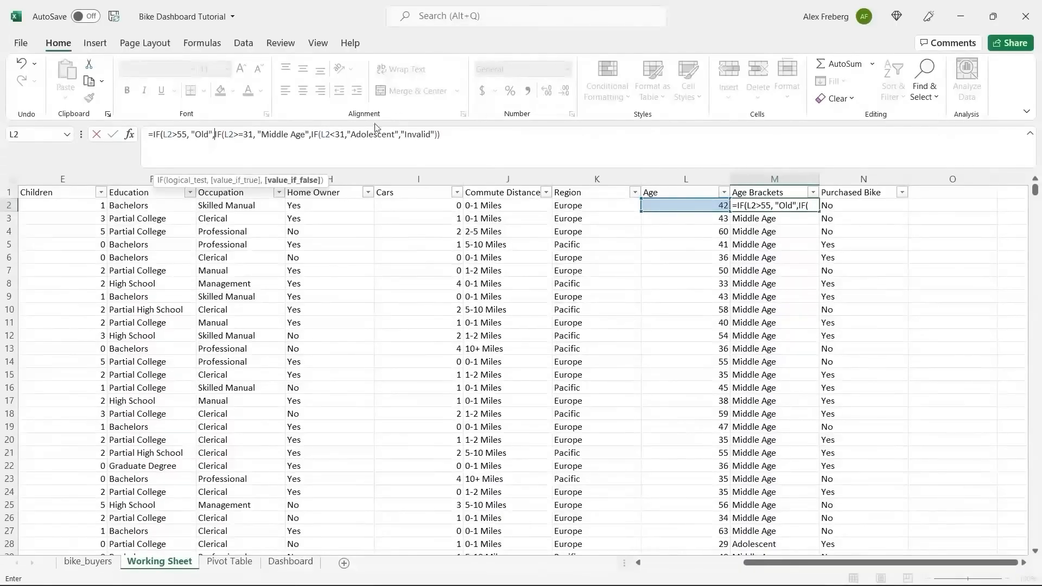
click(466, 135)
text())
key(Return)
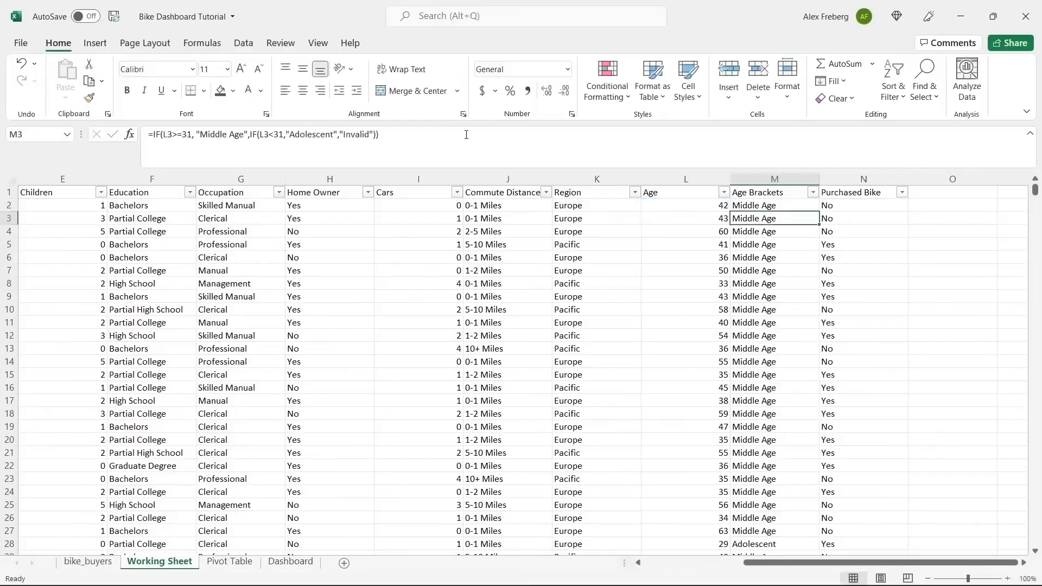
- Fill the three-level IF formula from M2 down the Age Brackets column and check several cells labelled "Old"
click(815, 208)
double_click(815, 208)
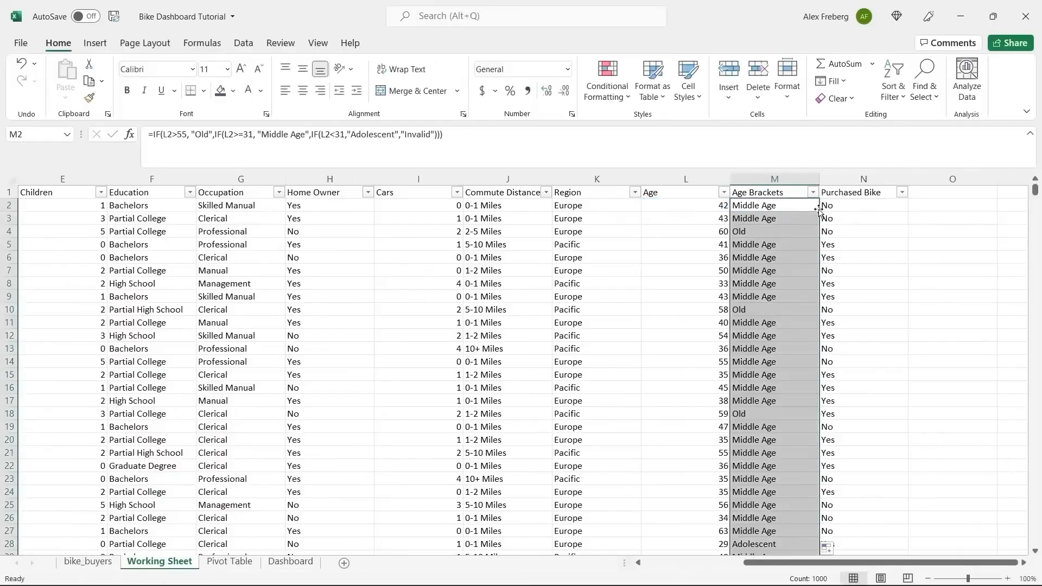
click(771, 229)
click(752, 308)
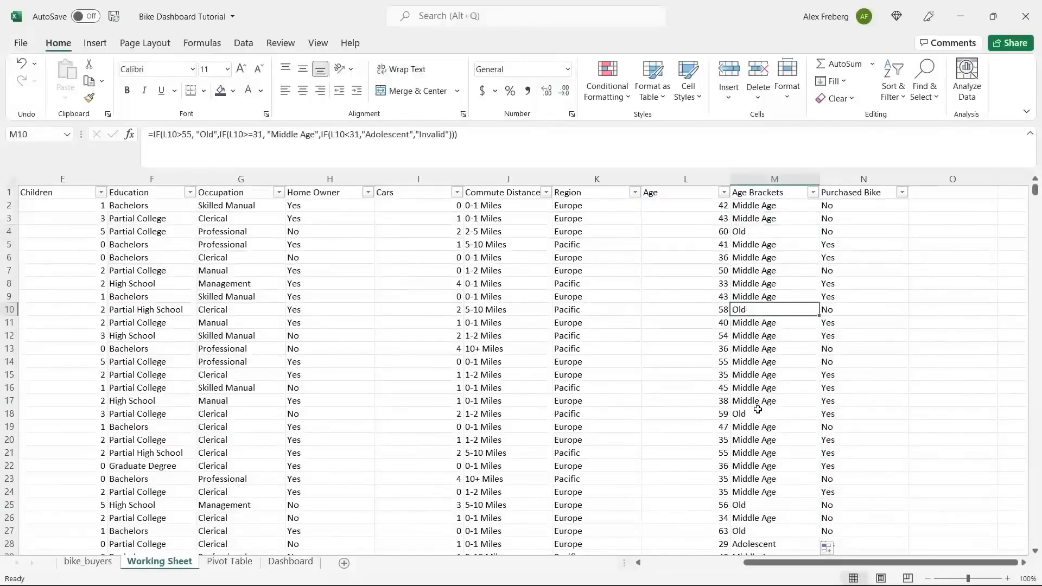
click(757, 413)
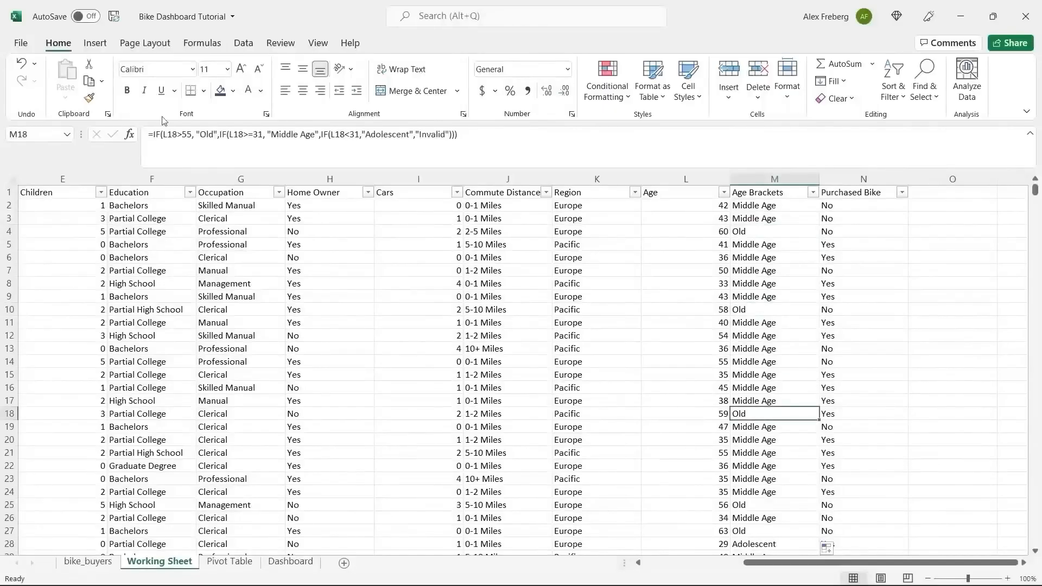
double_click(187, 135)
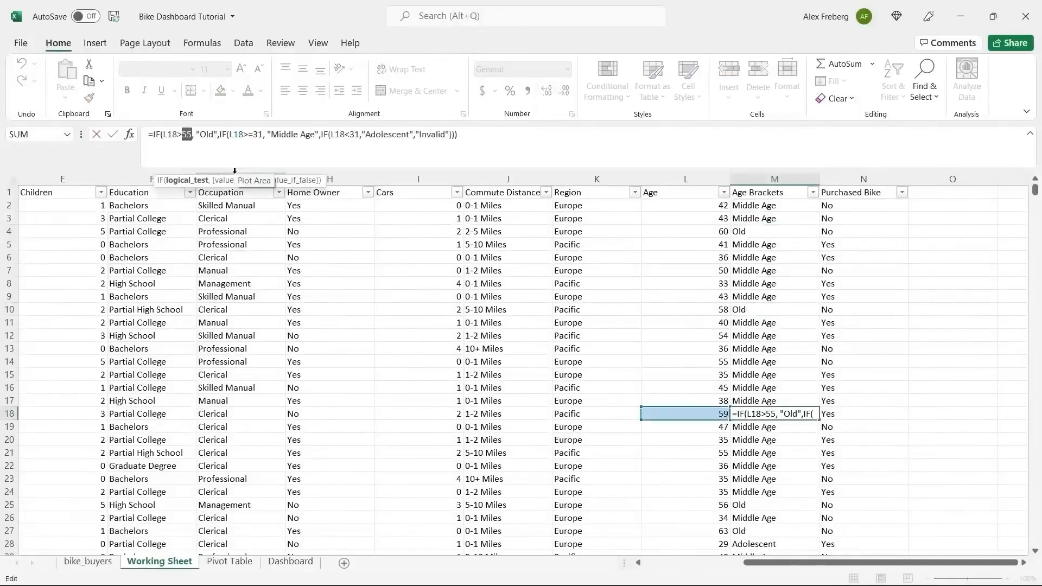
text(54)
key(shift+Left)
key(shift+Left)
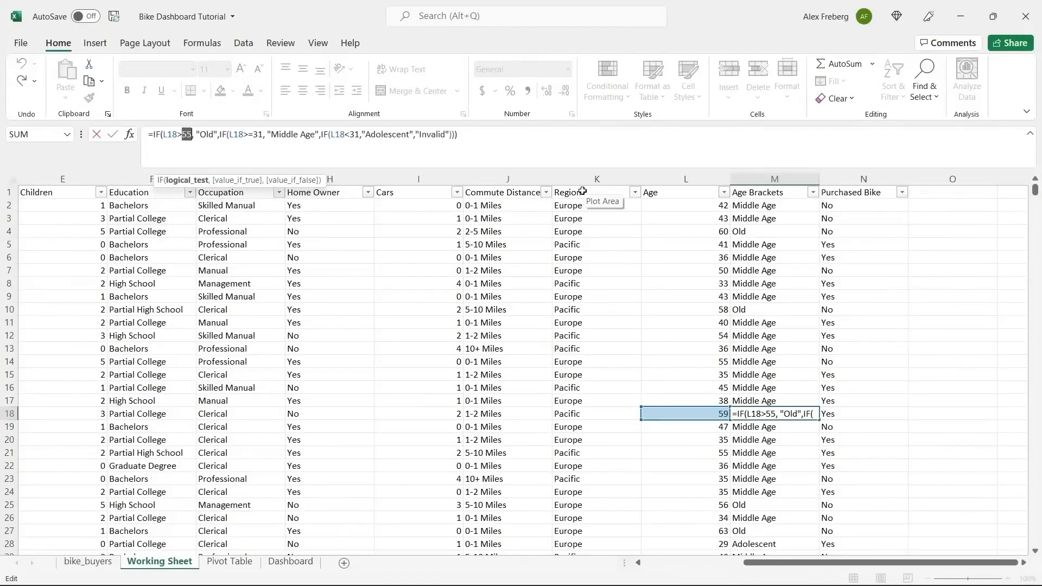
click(812, 255)
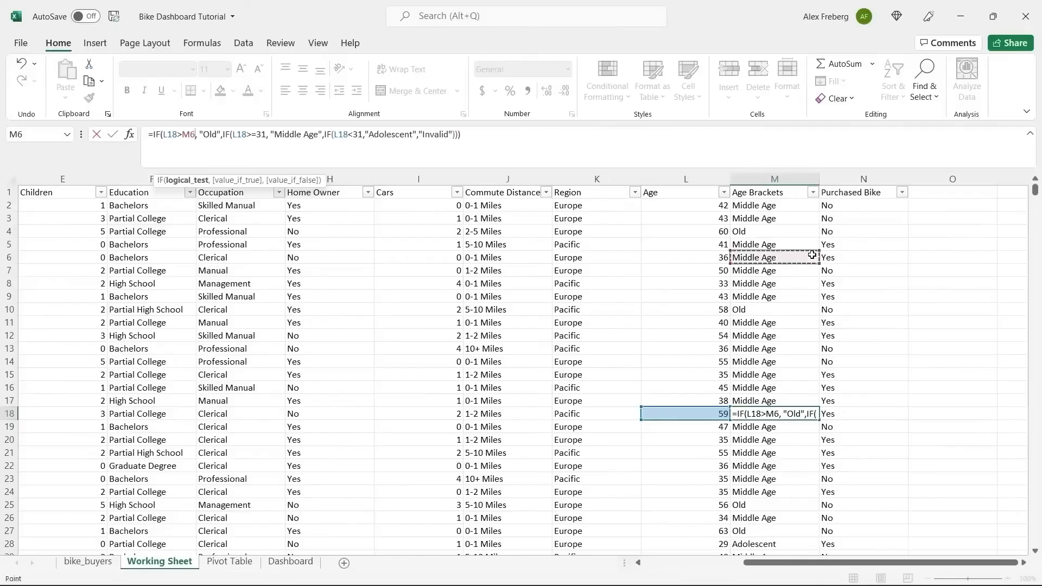
key(Escape)
- Change the "Old" condition in the M2 formula to L2>54
click(777, 206)
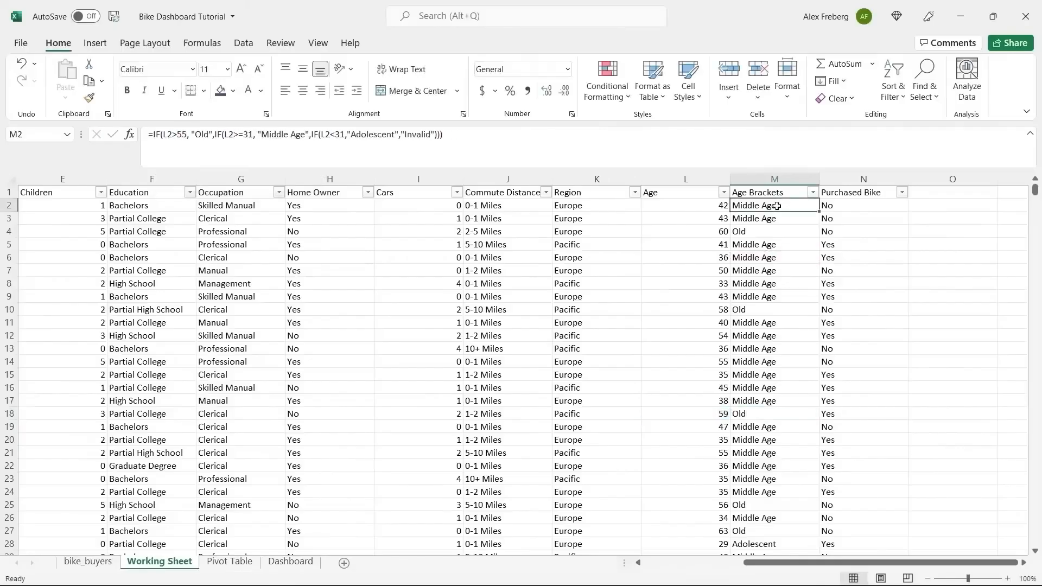
click(187, 134)
key(BackSpace)
text(4)
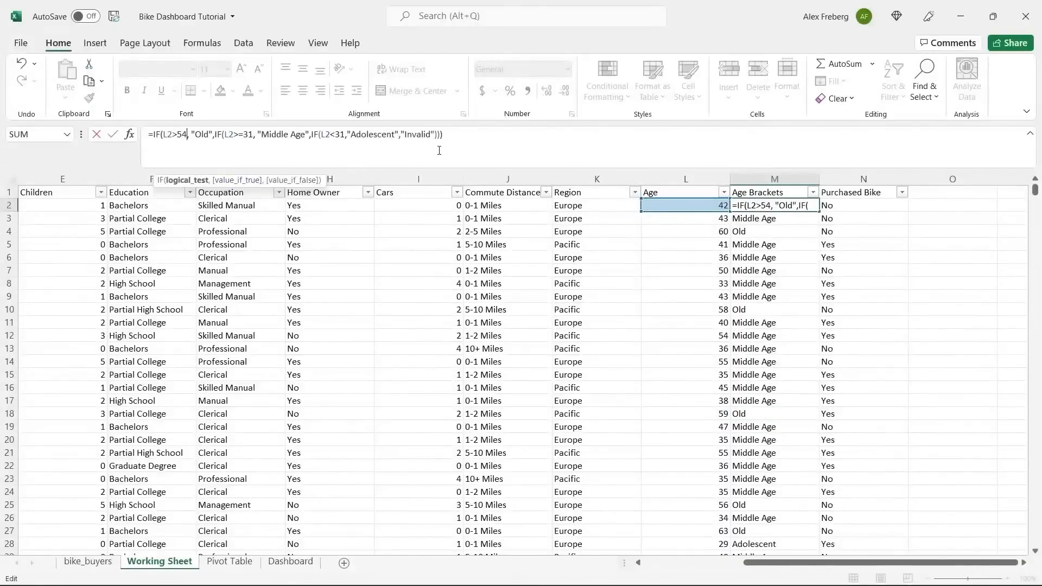
click(452, 137)
key(Return)
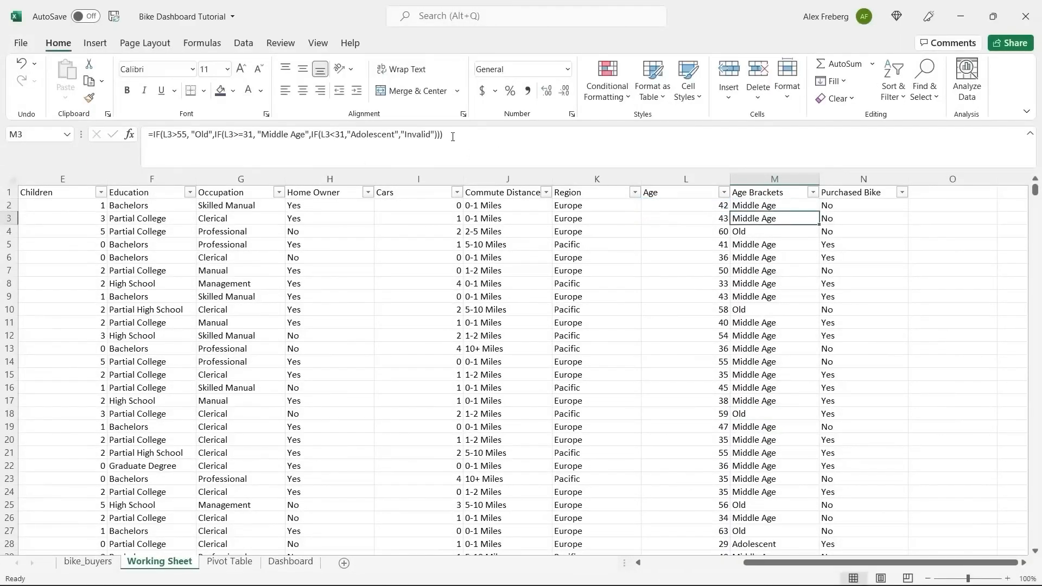
- Fill the revised M2 formula down the Age Brackets column and review the column's distinct filter values and labels
click(816, 206)
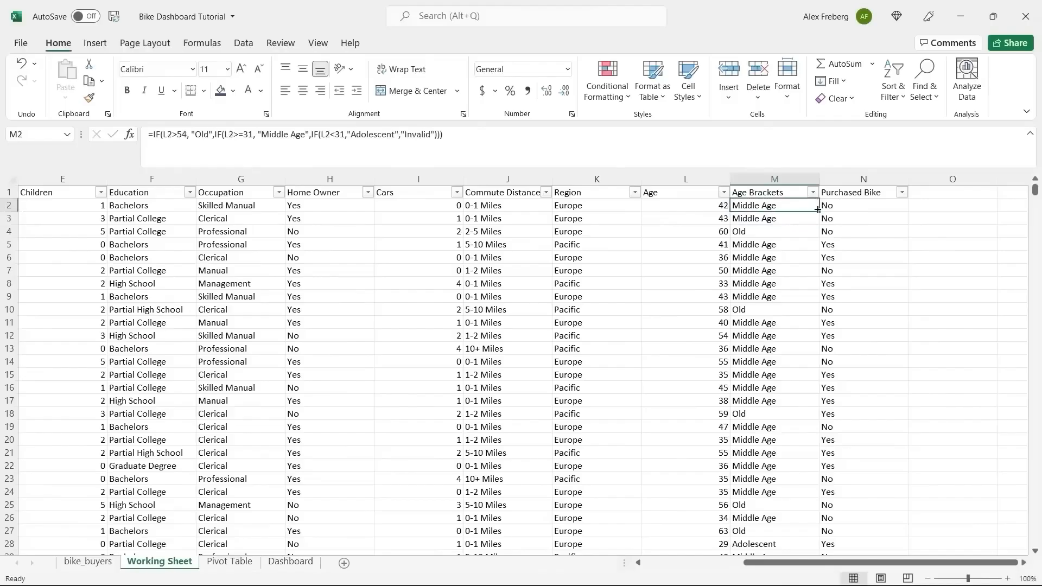
double_click(816, 206)
click(813, 193)
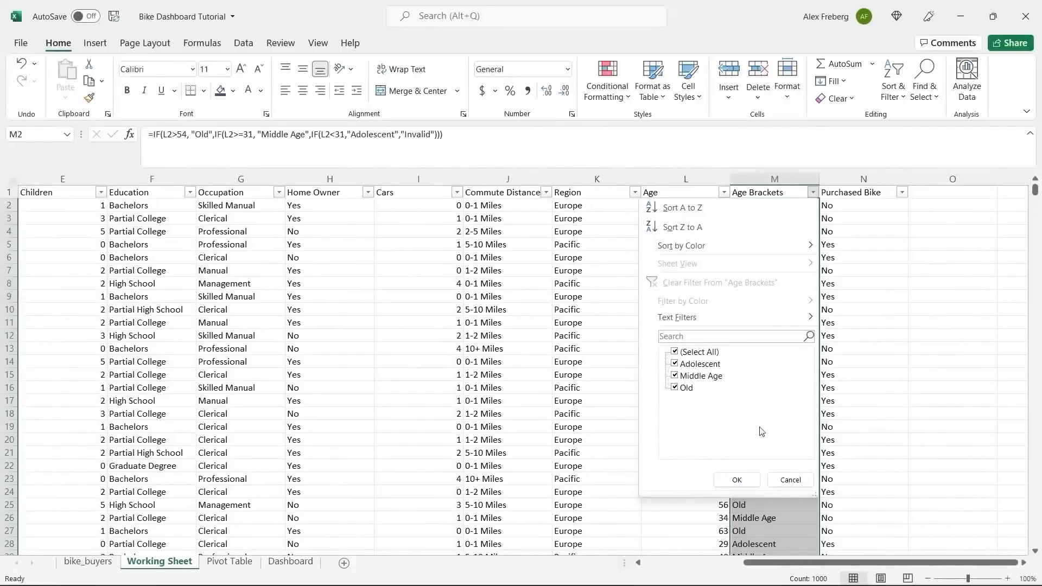
click(786, 481)
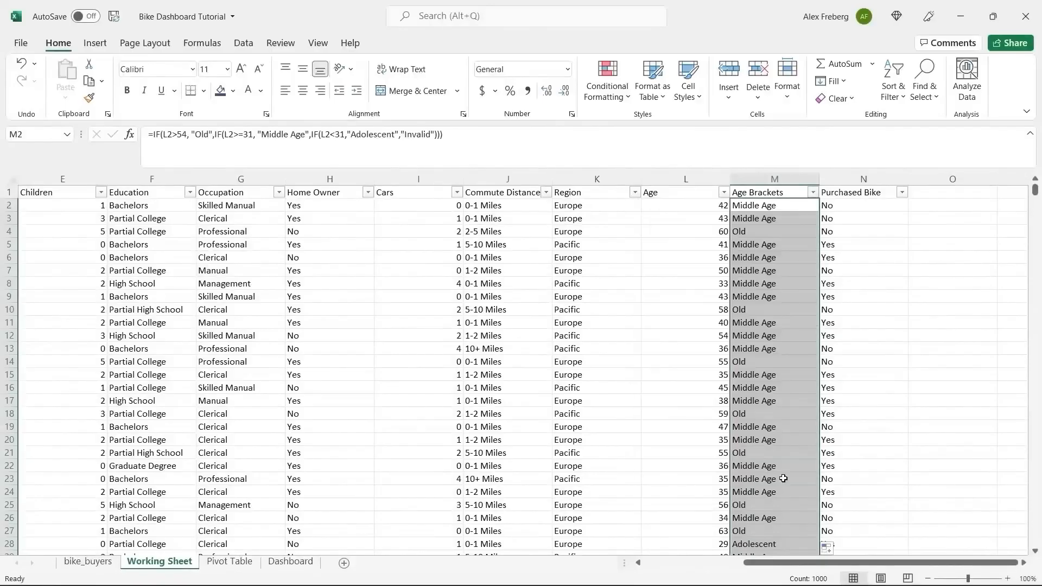
click(771, 375)
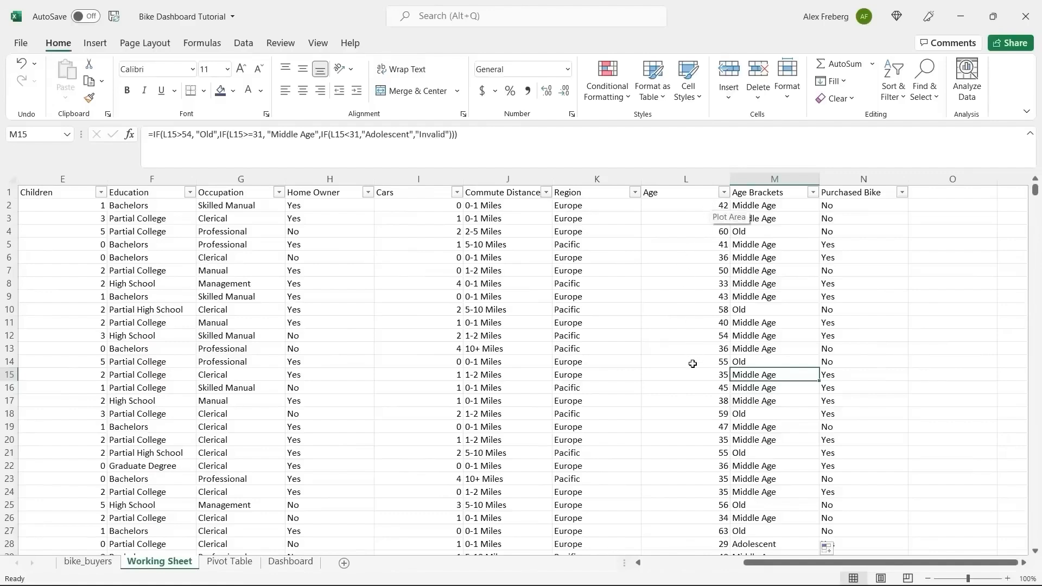
click(788, 193)
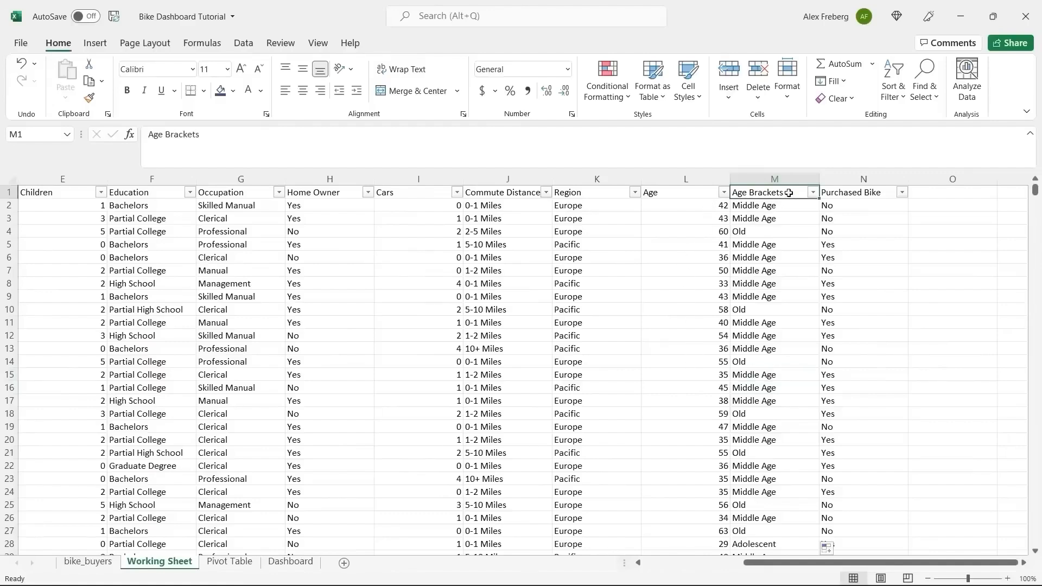
- Check the distinct filter values of the Purchased Bike column and return to the first columns of the sheet
click(902, 193)
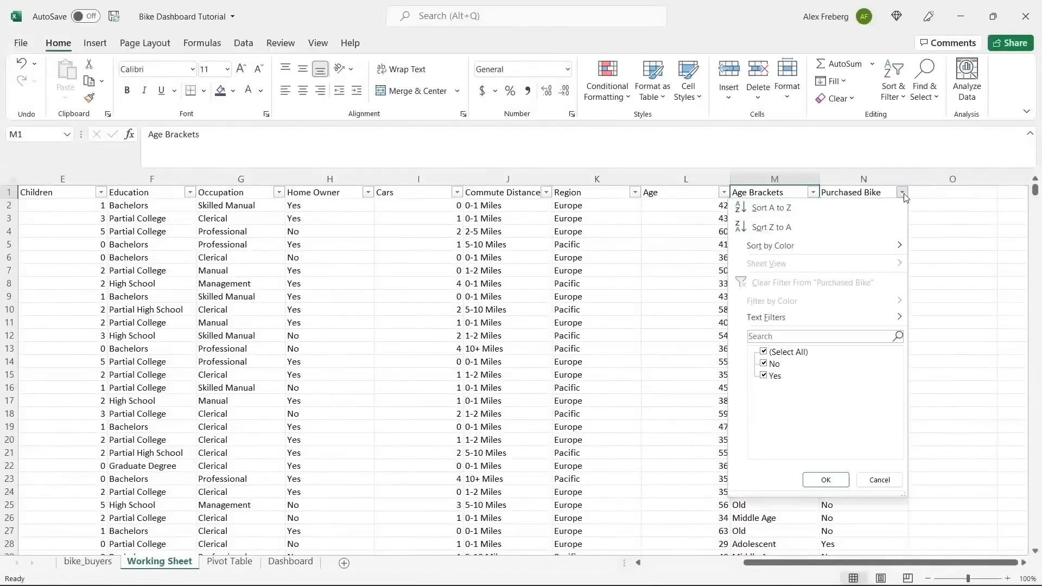
click(977, 362)
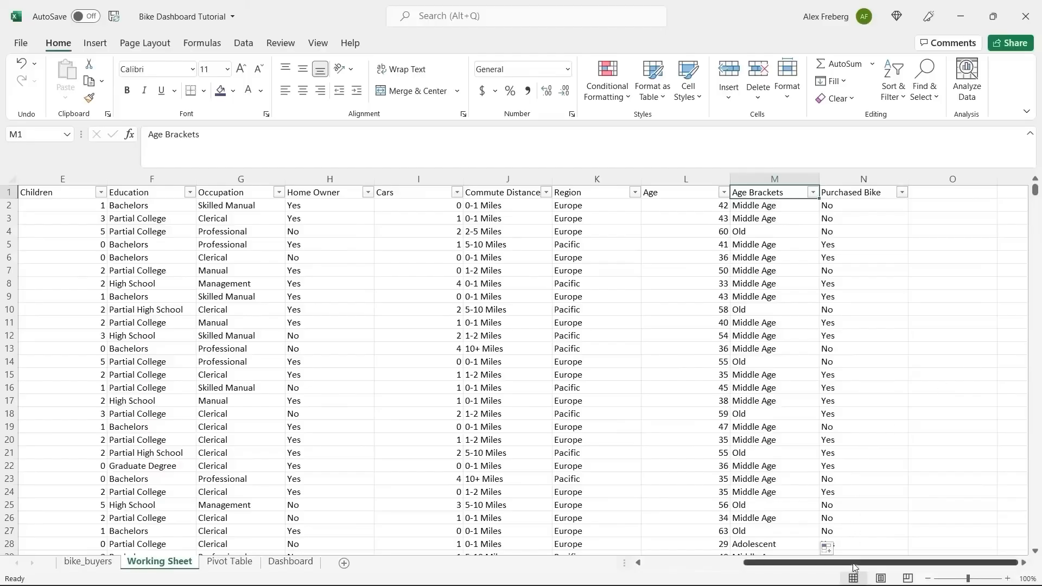
drag(854, 567, 742, 570)
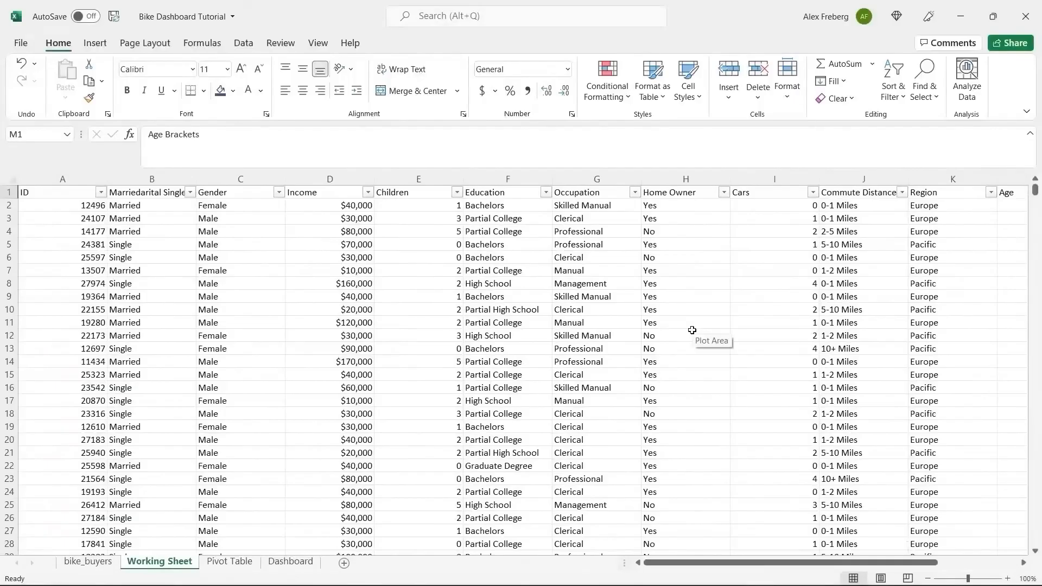
- Correct the garbled header in B1 to "Marital Status"
click(162, 193)
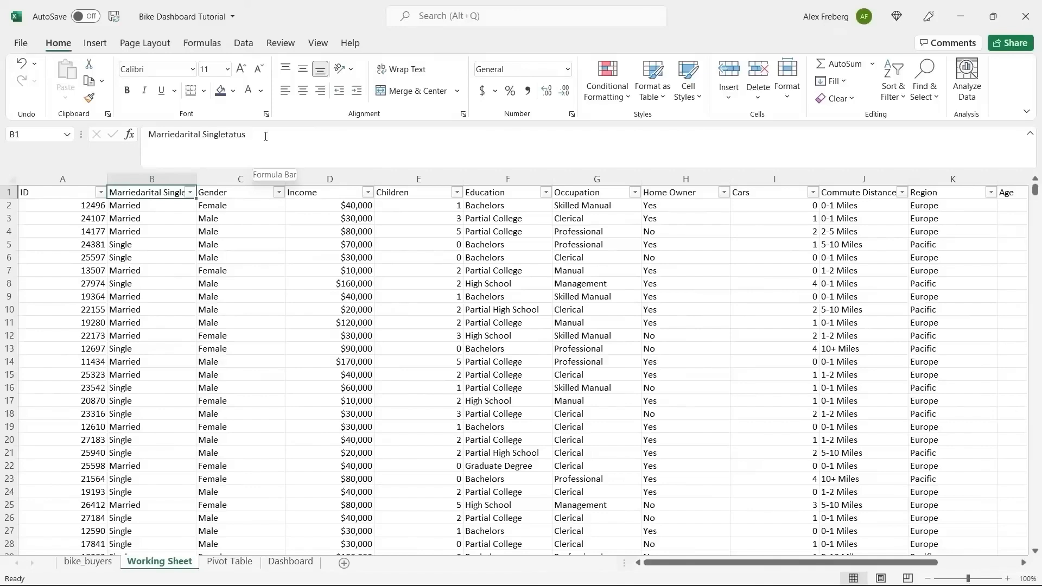
click(266, 136)
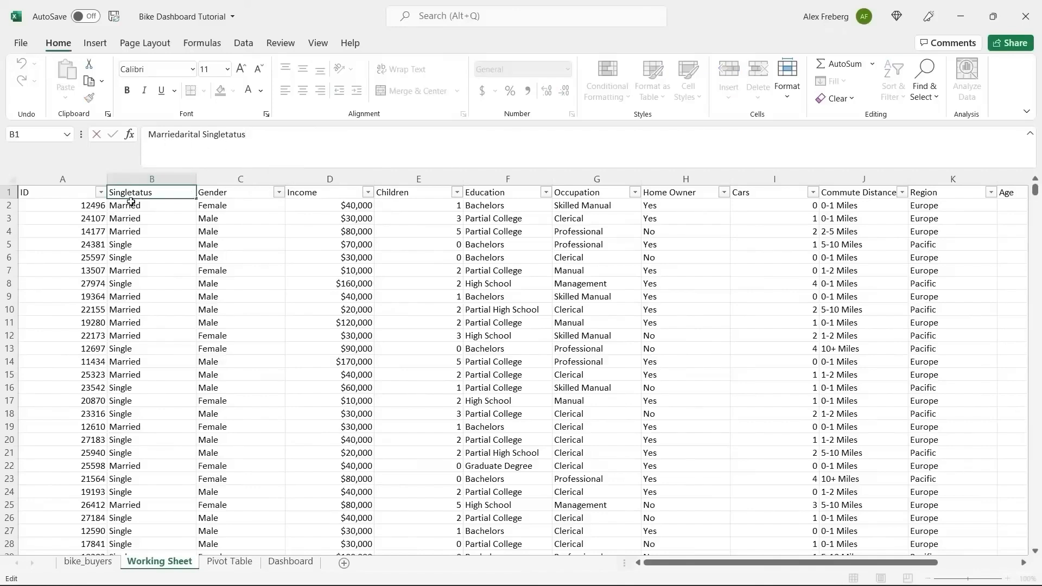
double_click(155, 135)
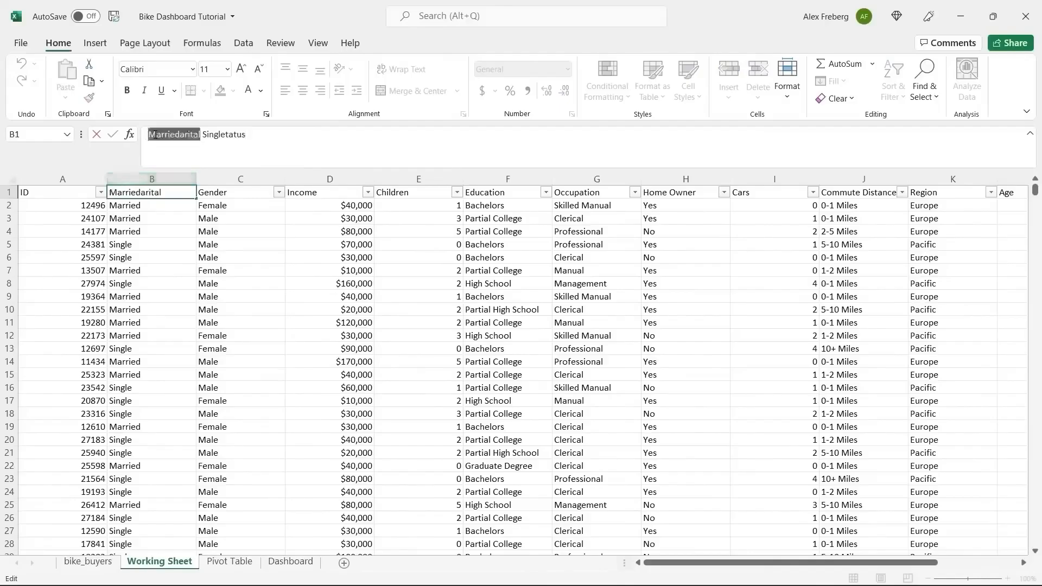
double_click(217, 135)
click(264, 140)
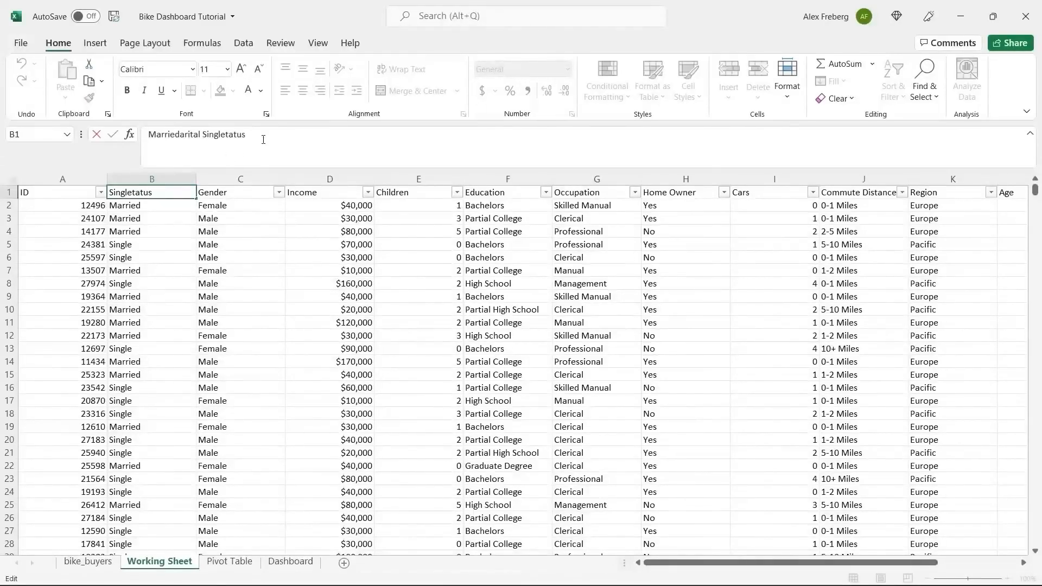
drag(181, 134, 130, 141)
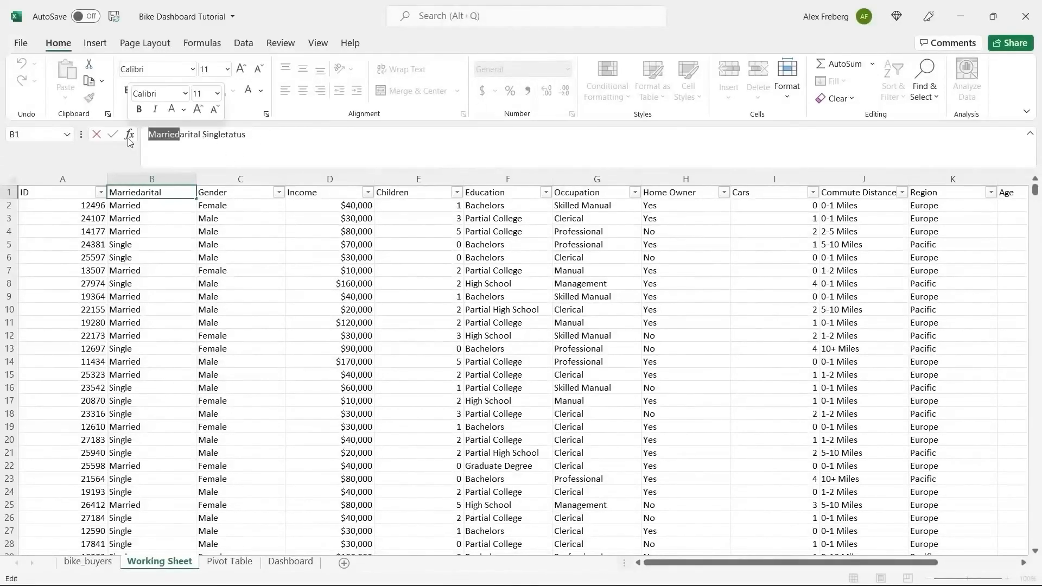
drag(207, 135, 141, 135)
text(Mar)
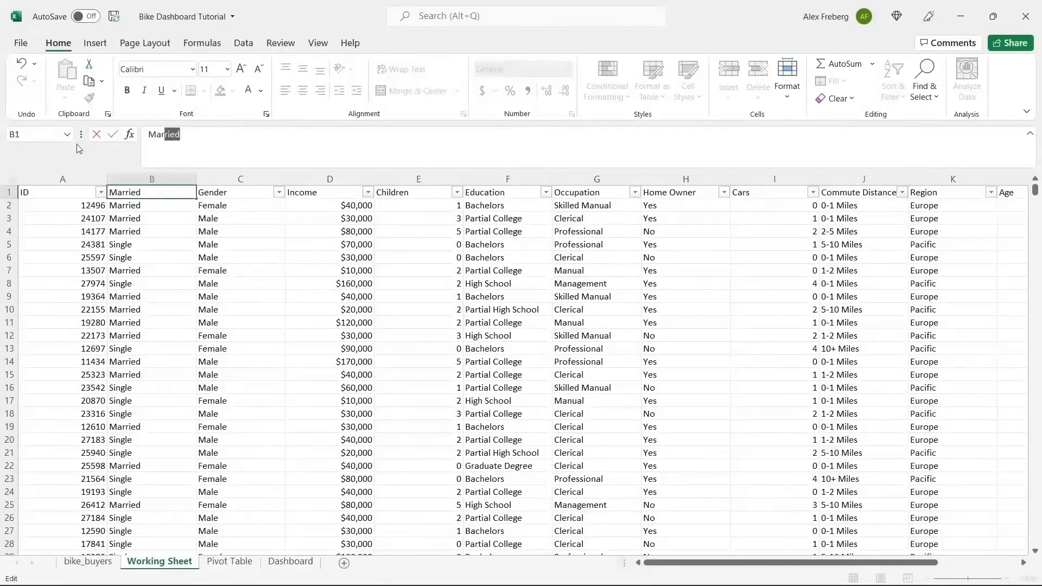
text(ital Status)
click(151, 217)
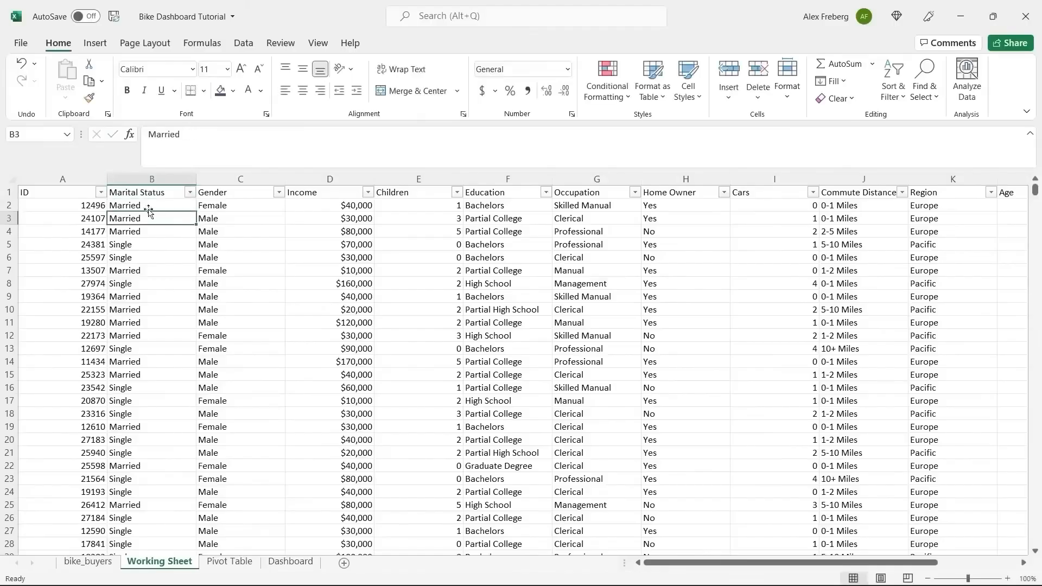
- Compare the cleaned Working Sheet with the raw data on the bike_buyers sheet
click(372, 270)
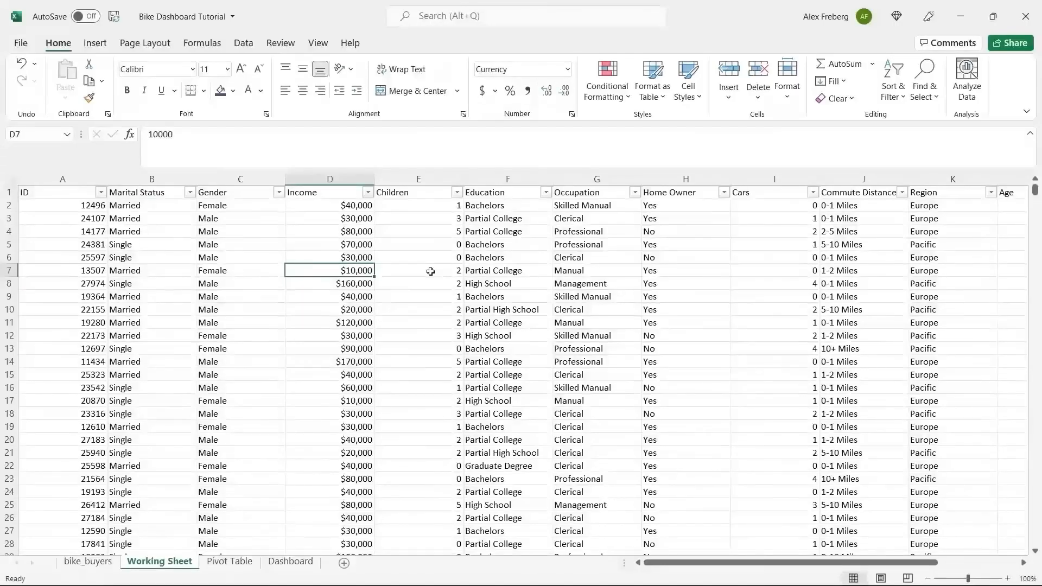
click(430, 272)
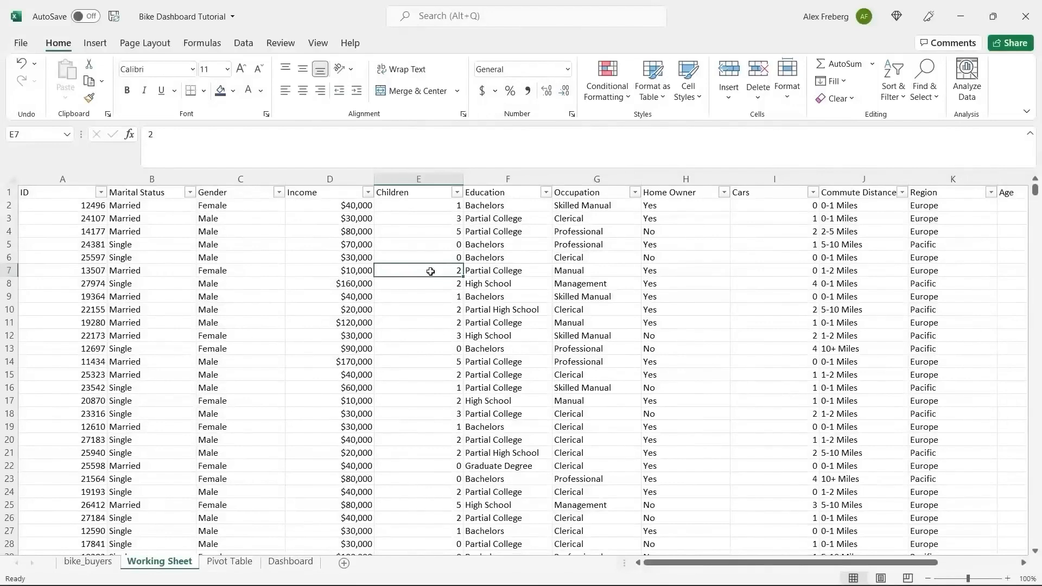
click(88, 562)
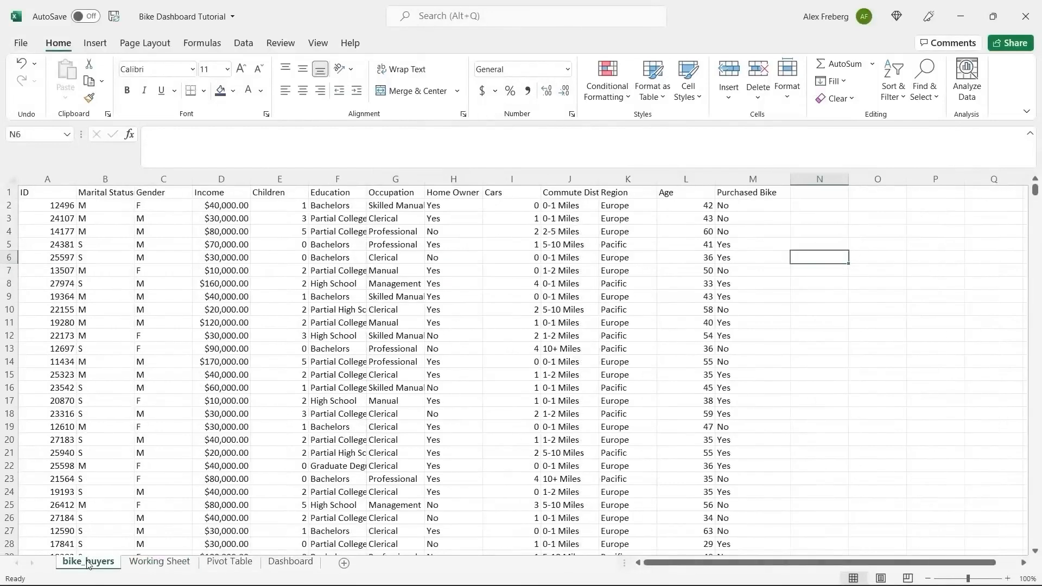
click(151, 563)
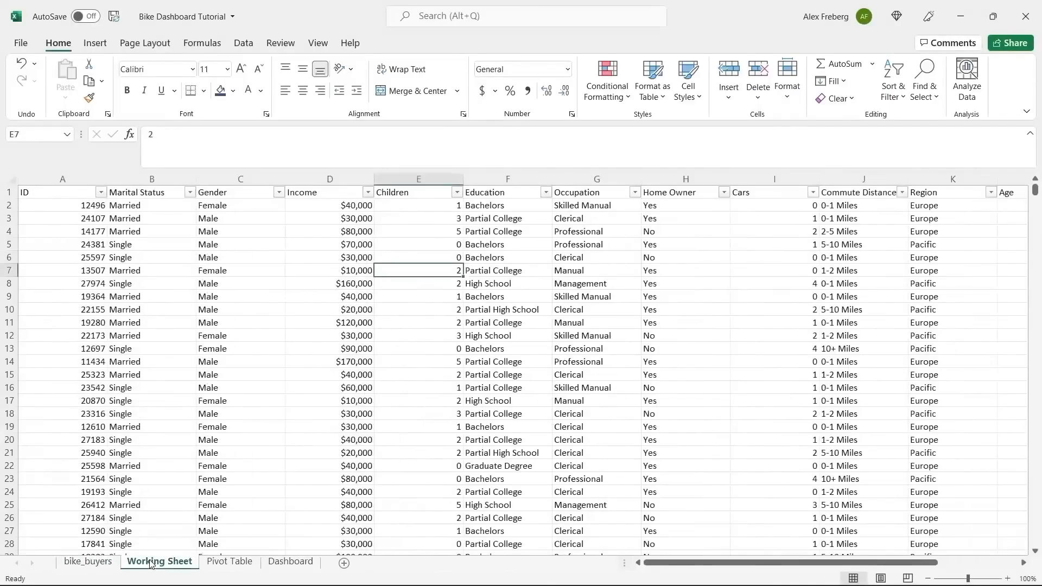
- Clear the placeholder text from cell A1 on the Pivot Table sheet
click(233, 564)
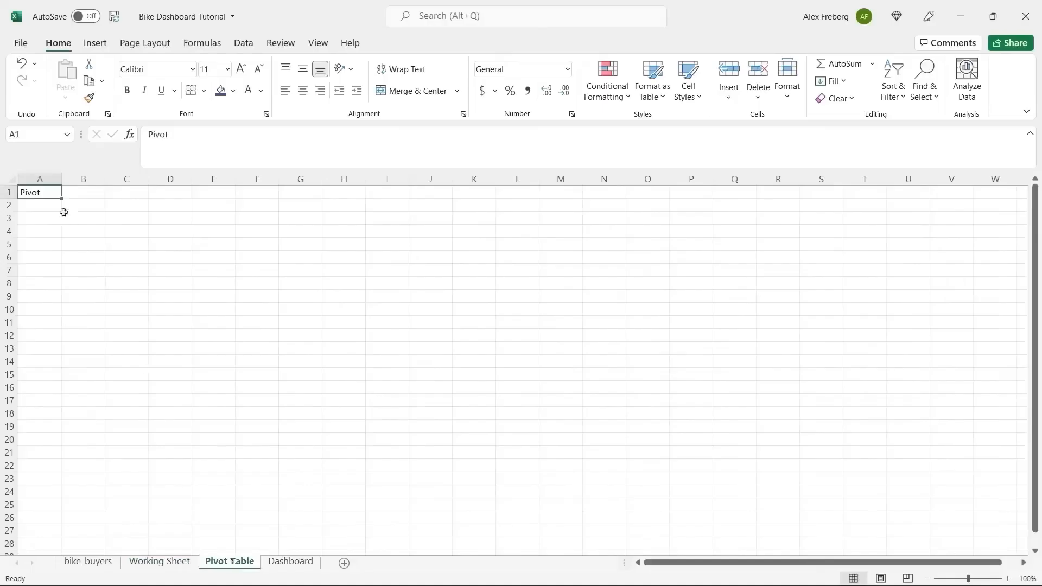
click(64, 216)
click(51, 180)
click(44, 192)
key(Delete)
- Insert a PivotTable at A3 of the Pivot Table sheet, using 'Working Sheet'!$A$1:$N$1001 as its source range
click(47, 219)
click(95, 44)
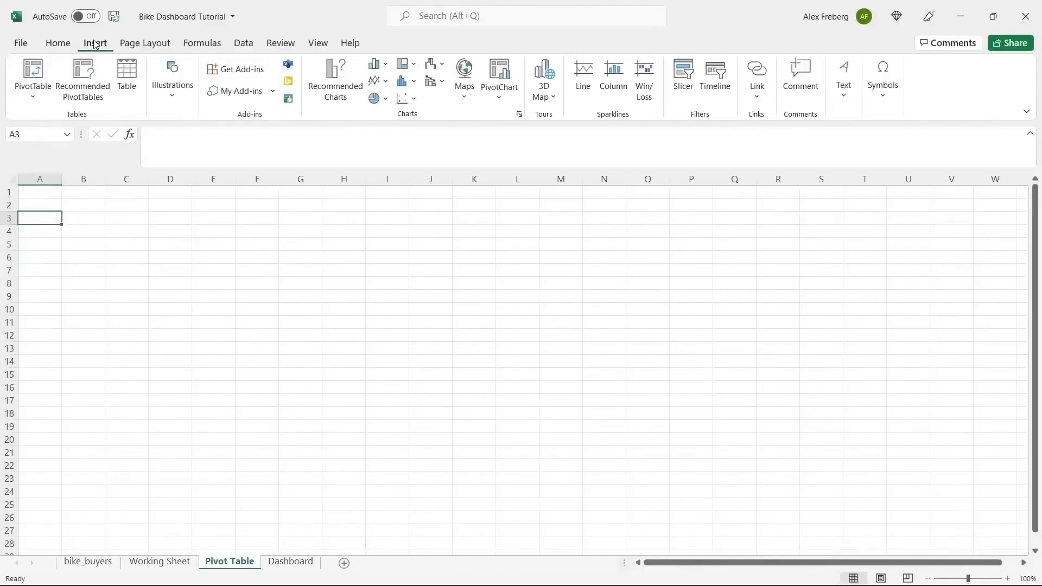
click(42, 70)
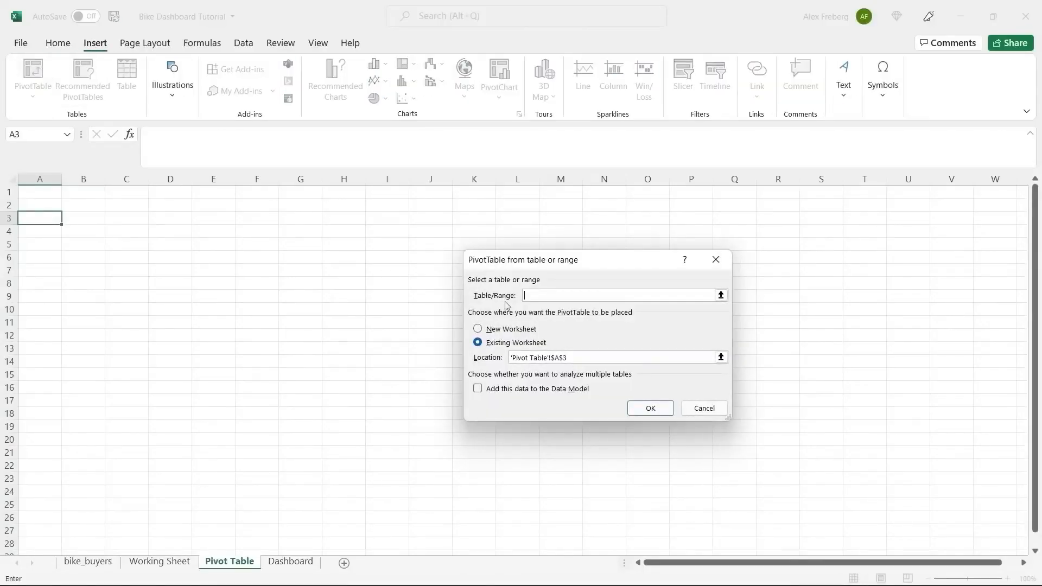
click(171, 564)
click(36, 195)
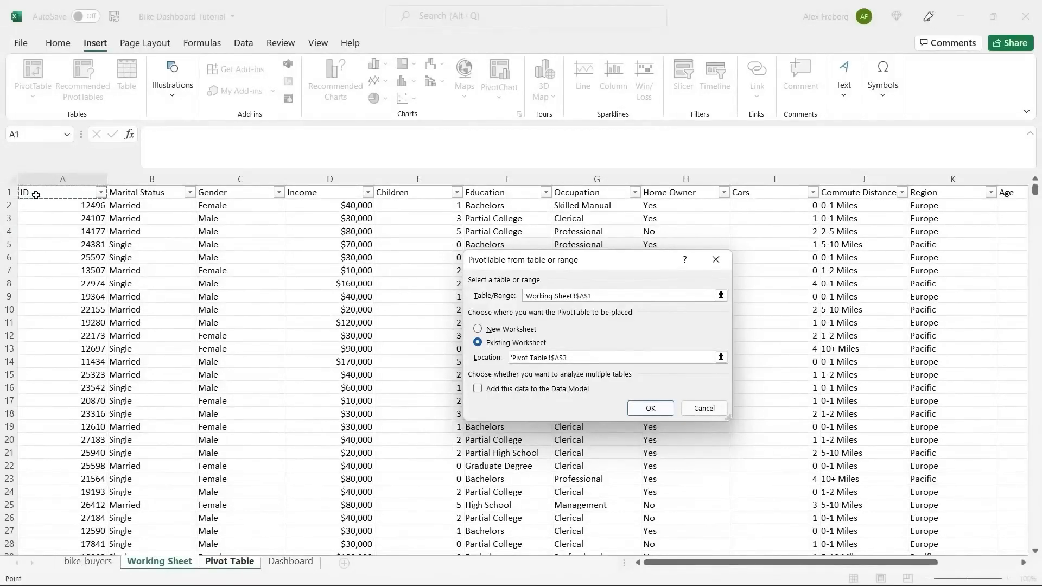
key(ctrl+shift+End)
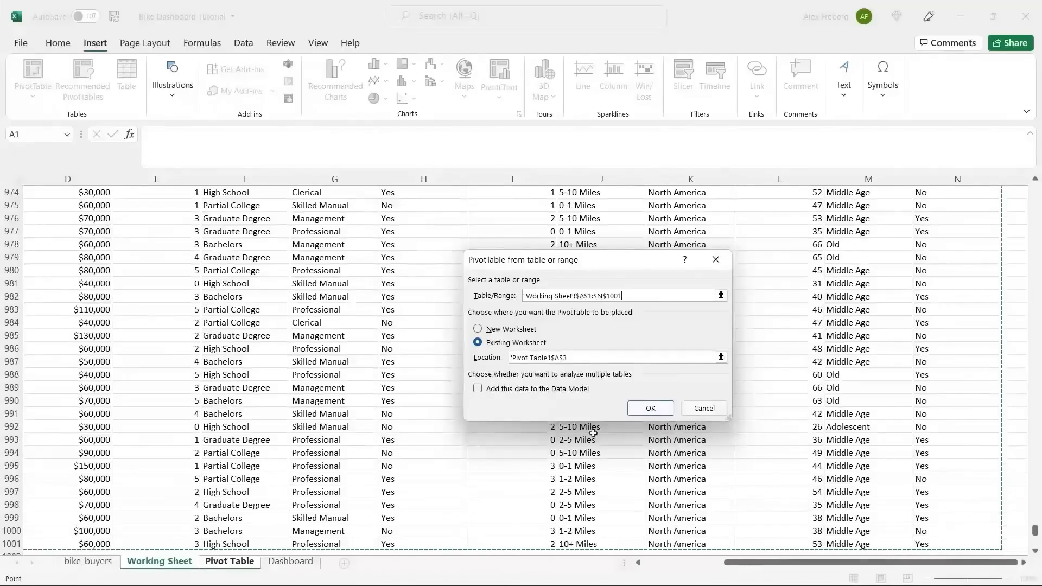
click(654, 411)
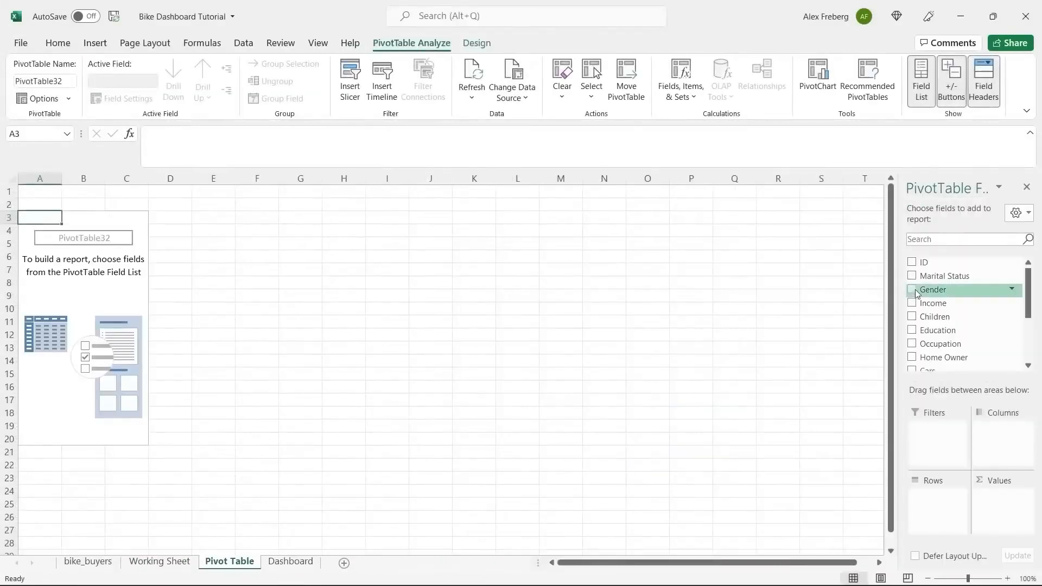
- Widen the PivotTable field pane and build the pivot table with Income as values and Gender as rows
drag(900, 201, 796, 203)
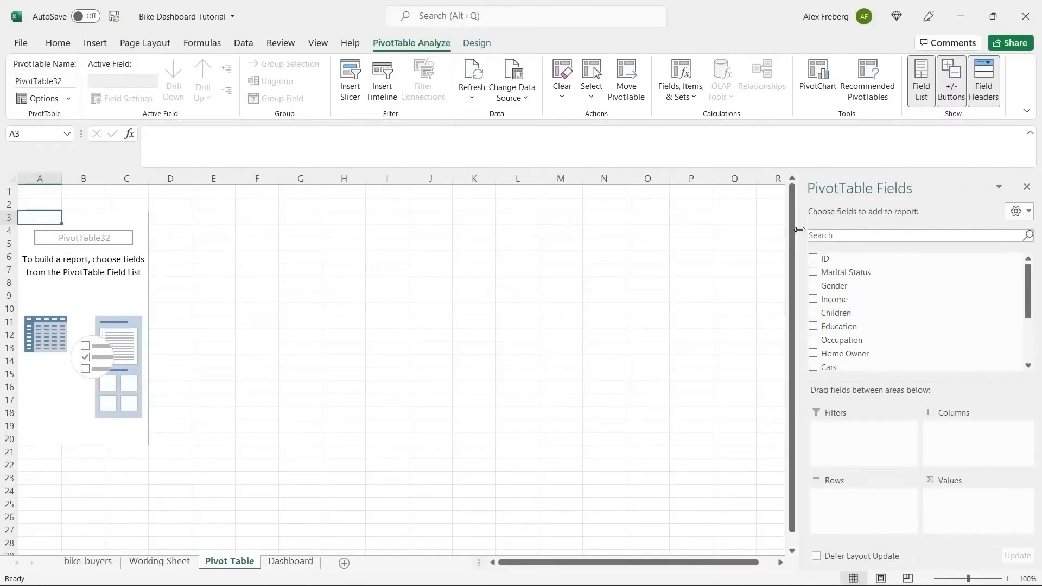
drag(798, 228, 878, 222)
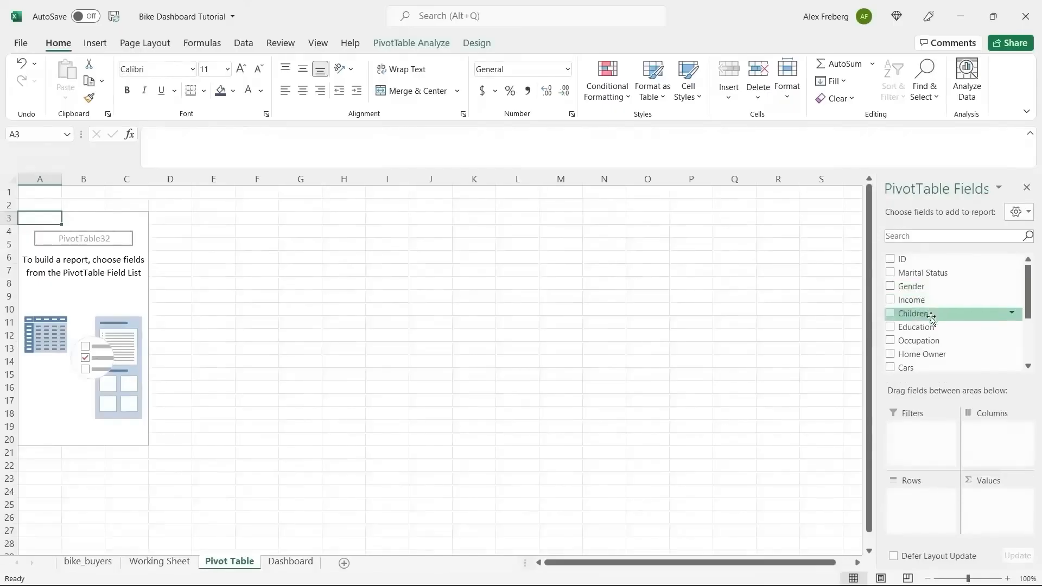
drag(939, 303, 991, 502)
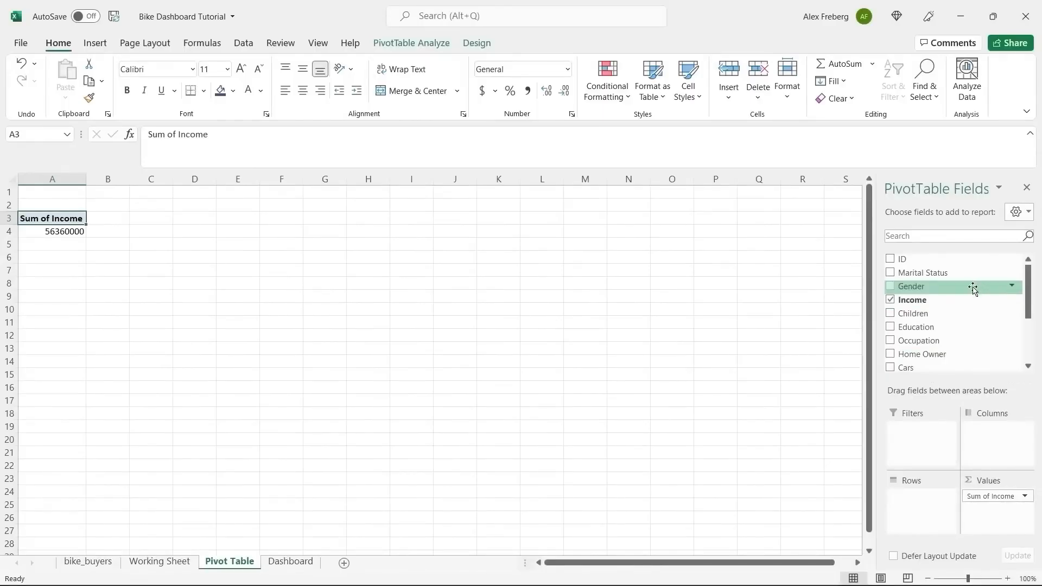
drag(972, 289, 933, 510)
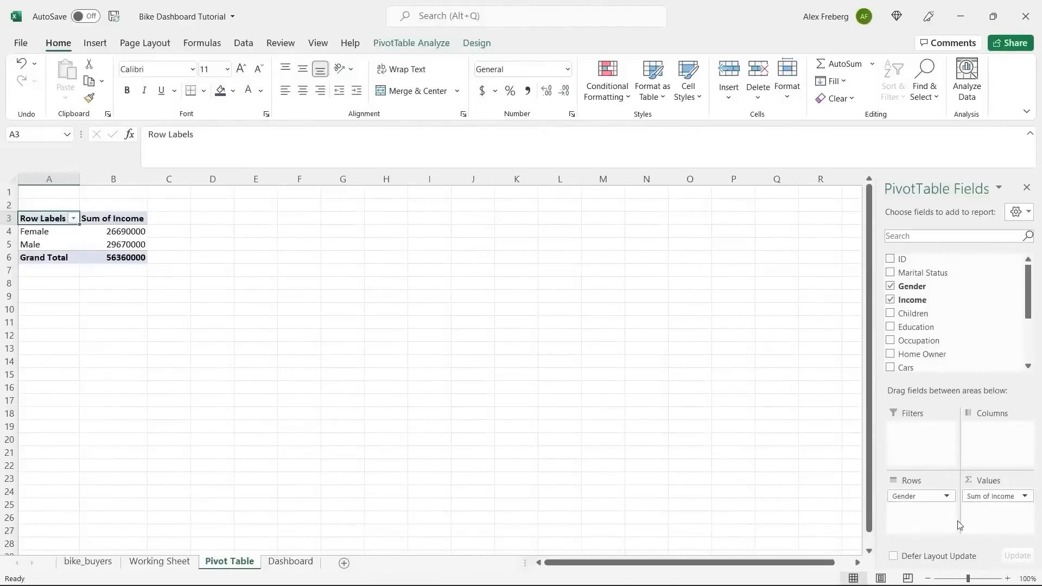
- Change the Income value field's summary calculation to Average
click(1025, 496)
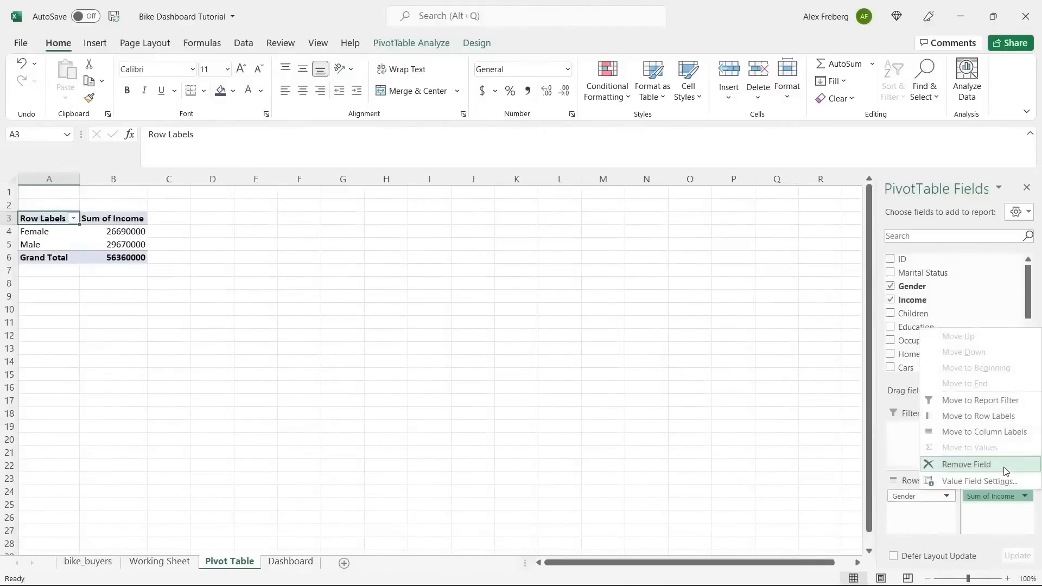
click(1002, 481)
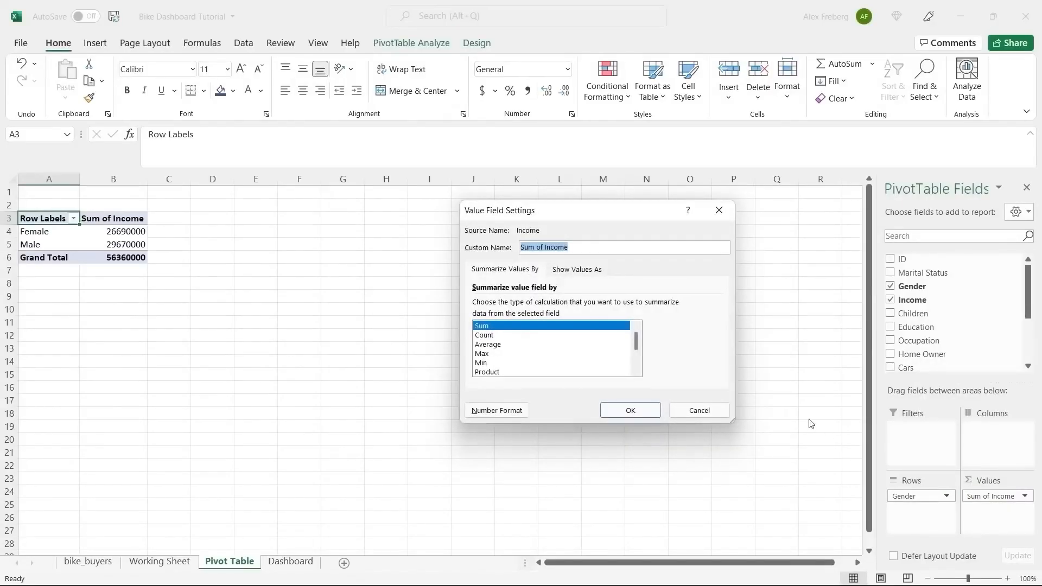
click(719, 211)
click(1025, 496)
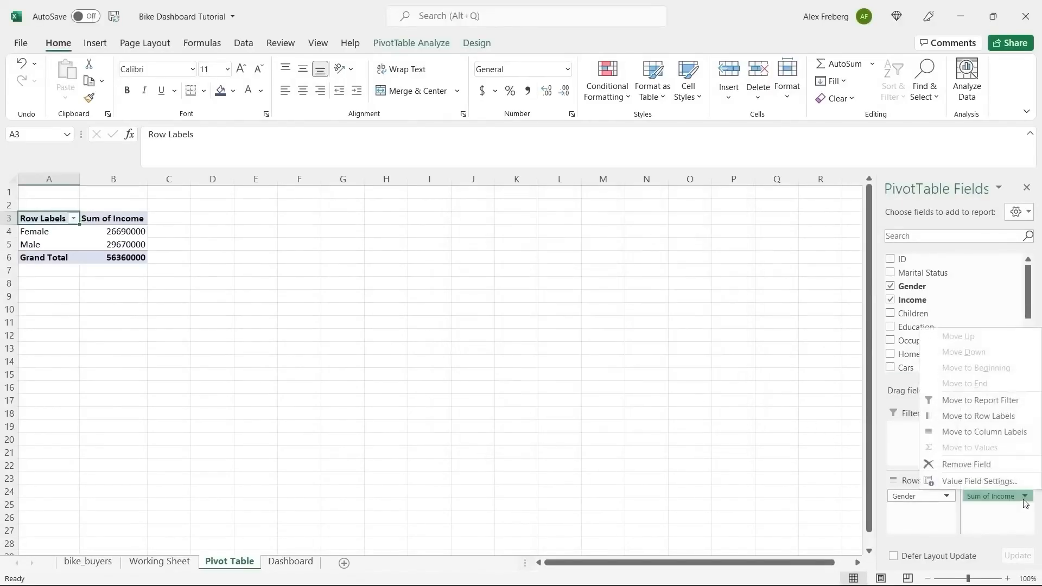
click(1012, 483)
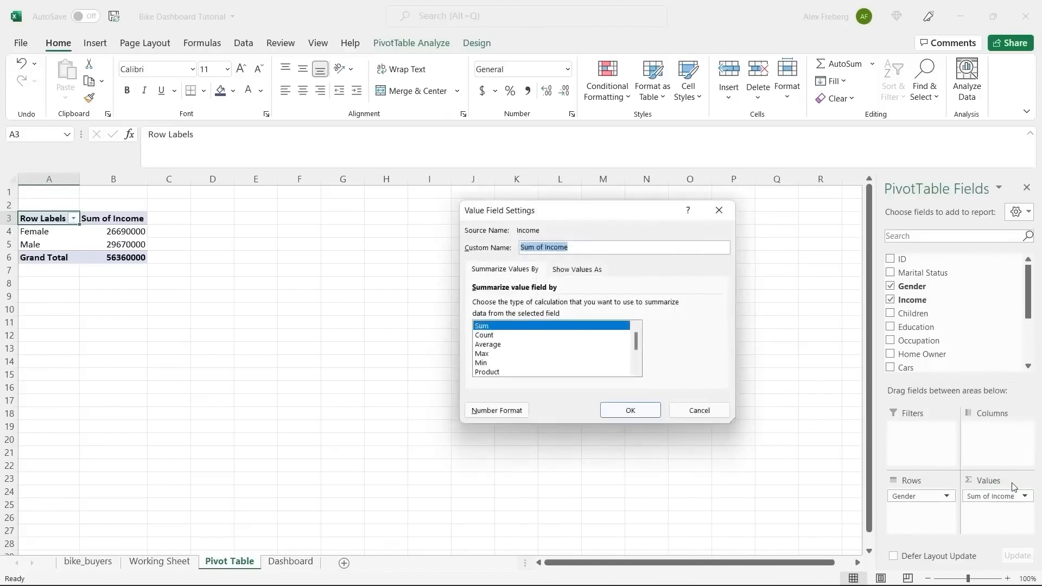
click(565, 344)
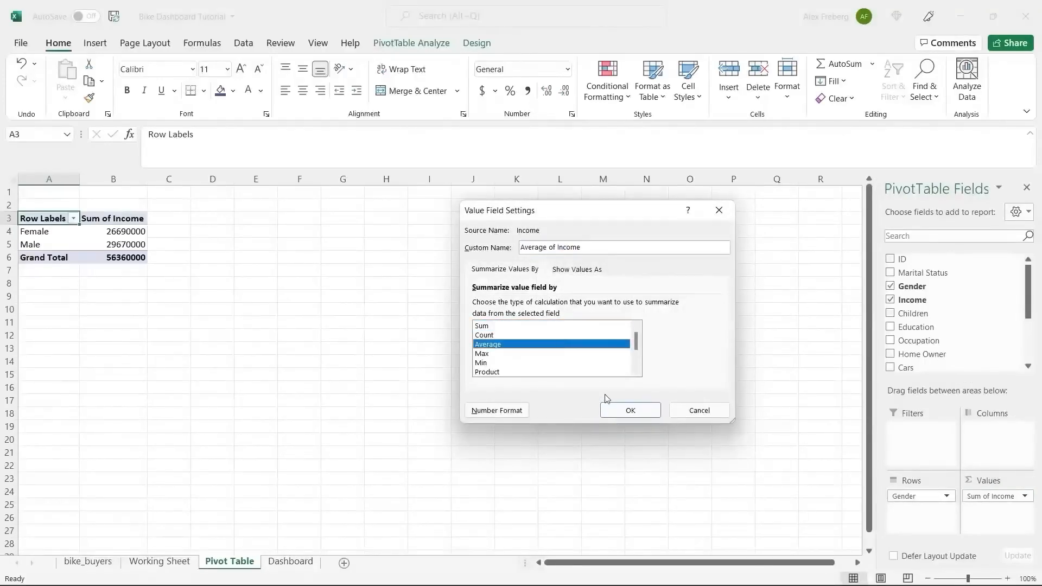
click(622, 410)
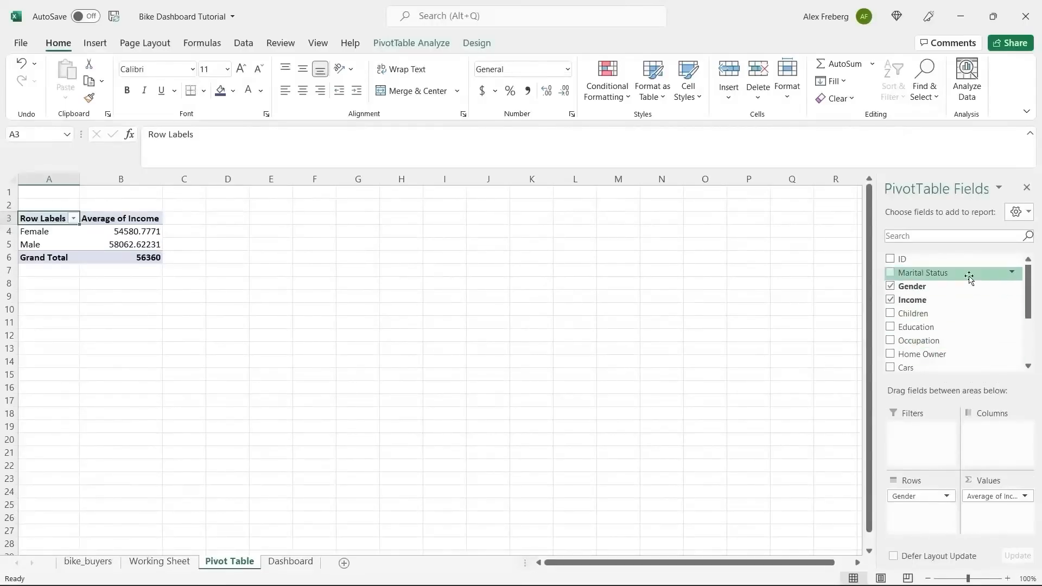
- Locate the Purchased Bike field in the PivotTable field list
scroll(1033, 304, down, 3)
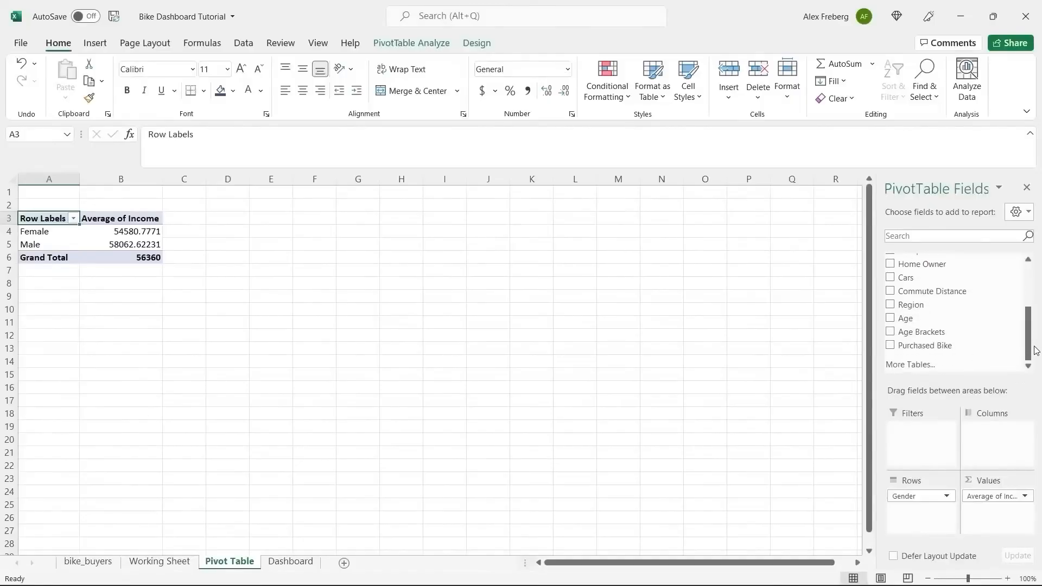
- Add the Purchased Bike field to the pivot table's columns
drag(944, 348, 999, 434)
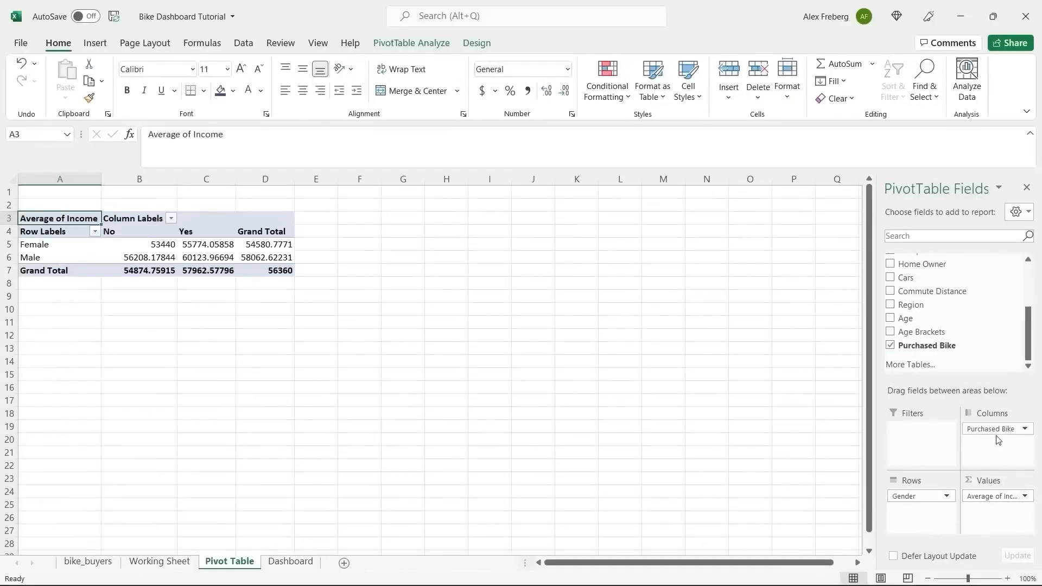
- Compare the average incomes of females and males under the No and Yes purchase columns of the pivot table
click(115, 231)
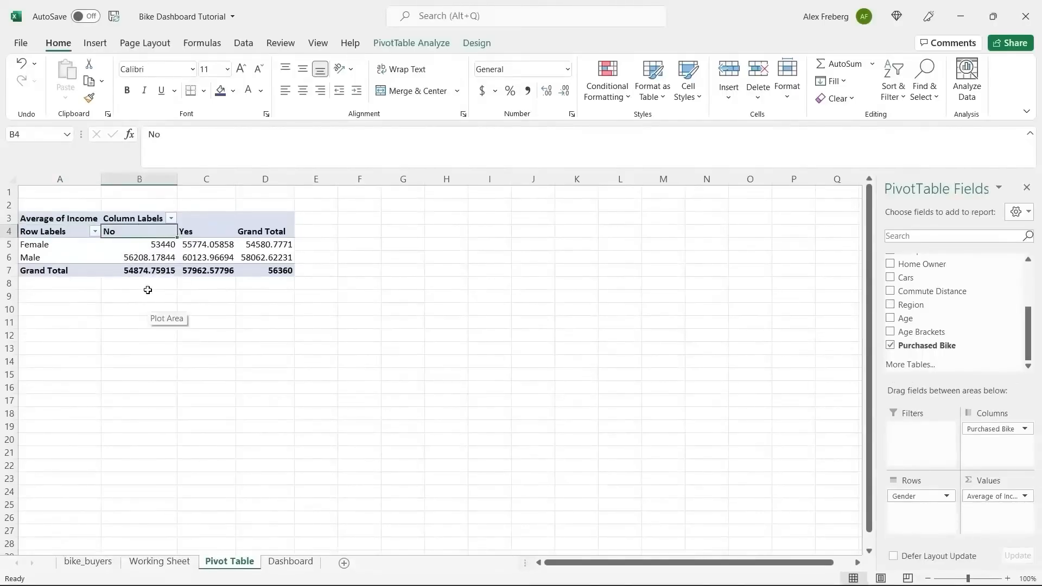
click(136, 245)
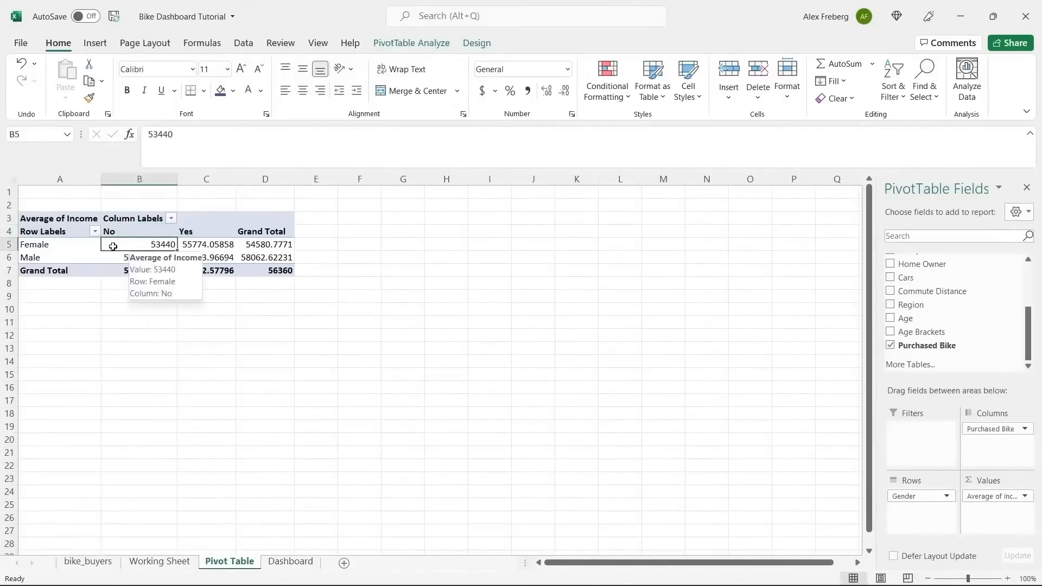
mouse_move(113, 258)
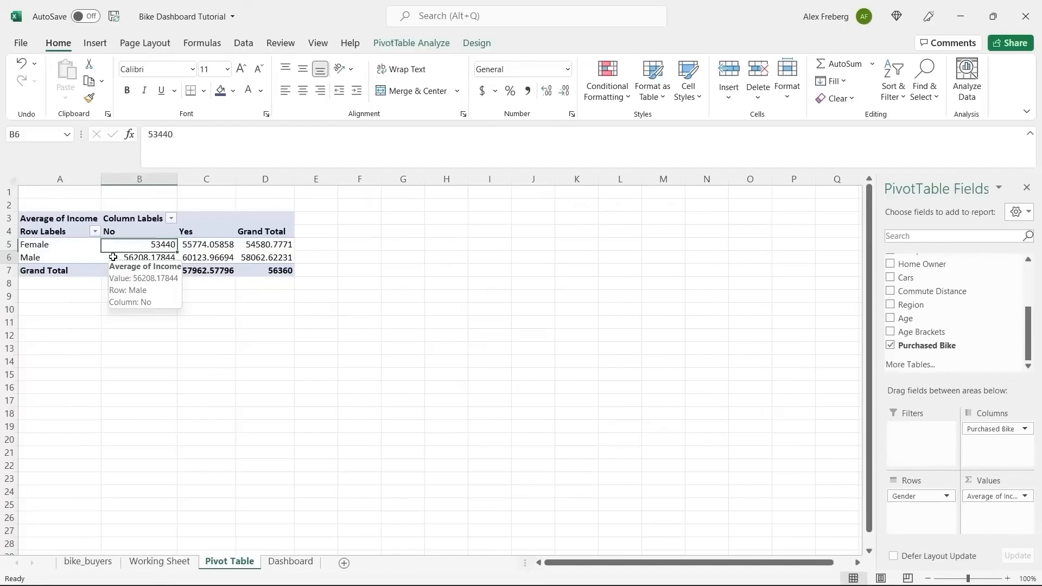
click(112, 257)
click(212, 230)
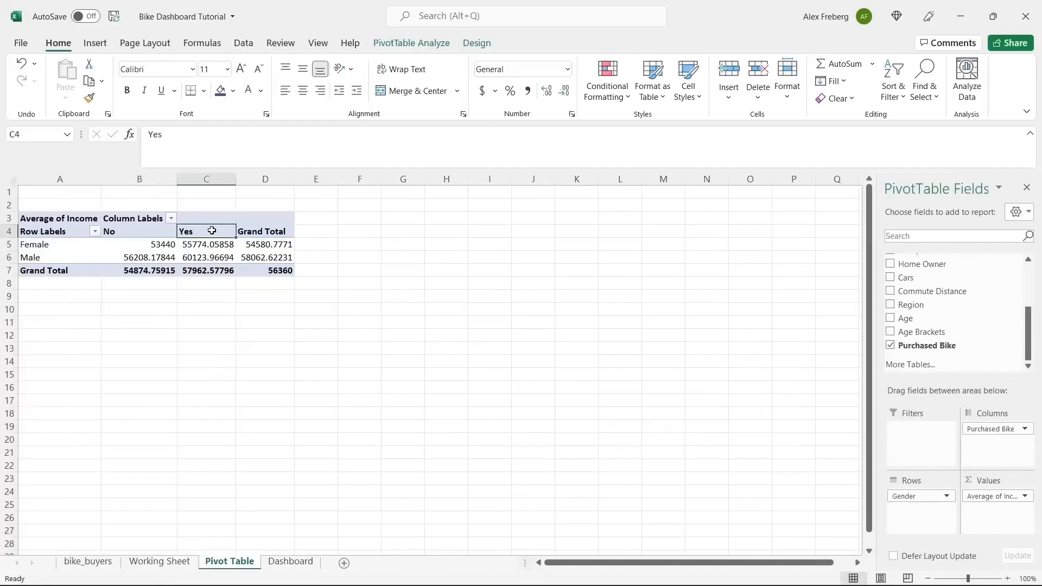
click(211, 244)
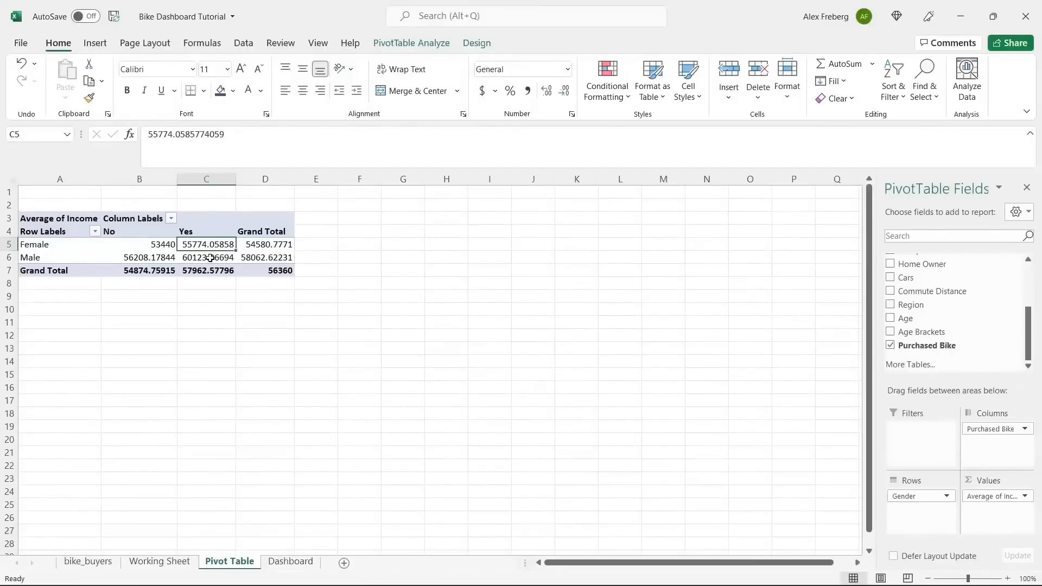
click(210, 257)
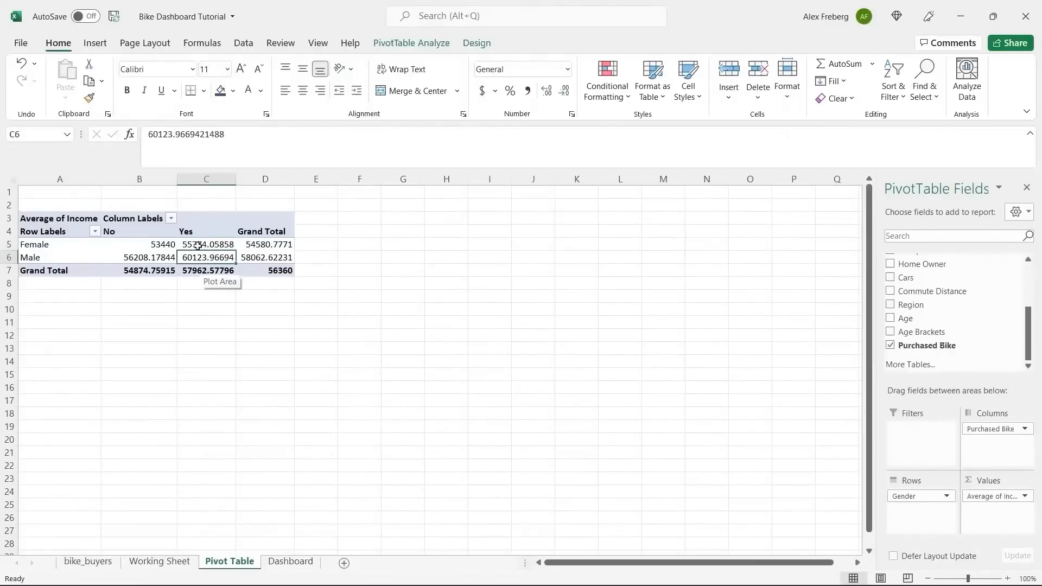
drag(151, 243, 198, 258)
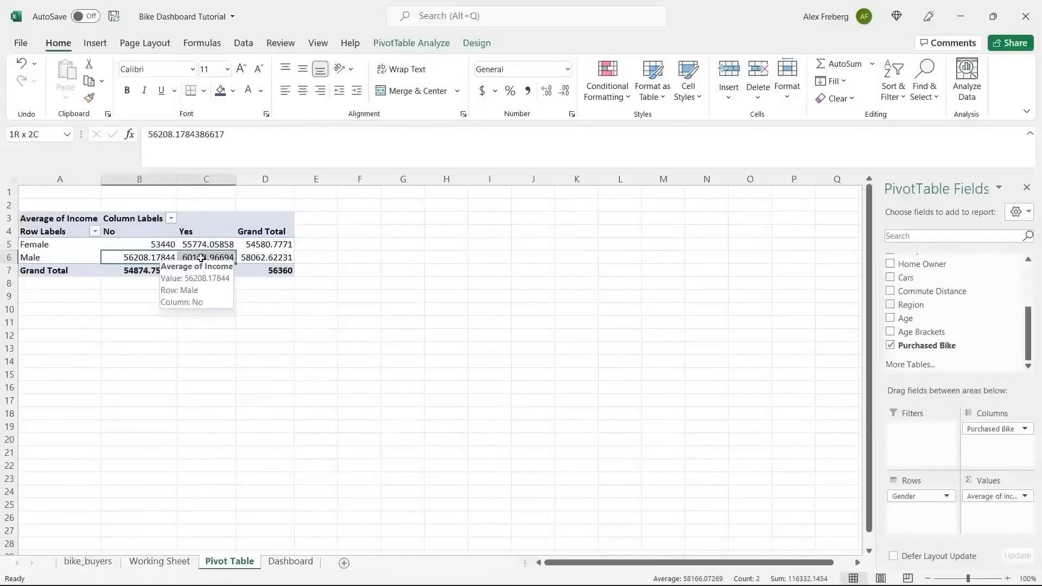
click(155, 244)
click(146, 261)
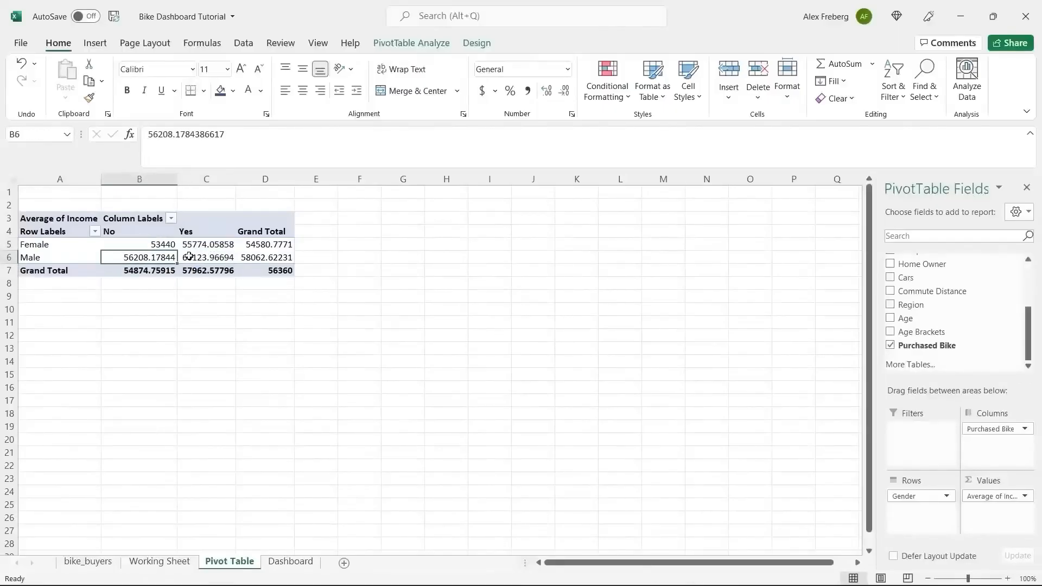
click(276, 258)
click(171, 247)
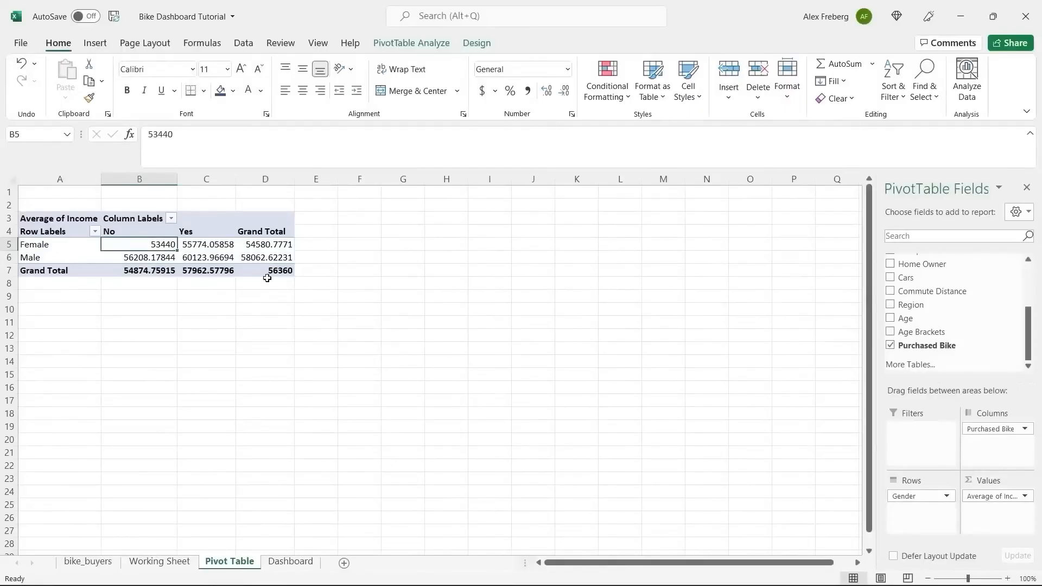
click(195, 259)
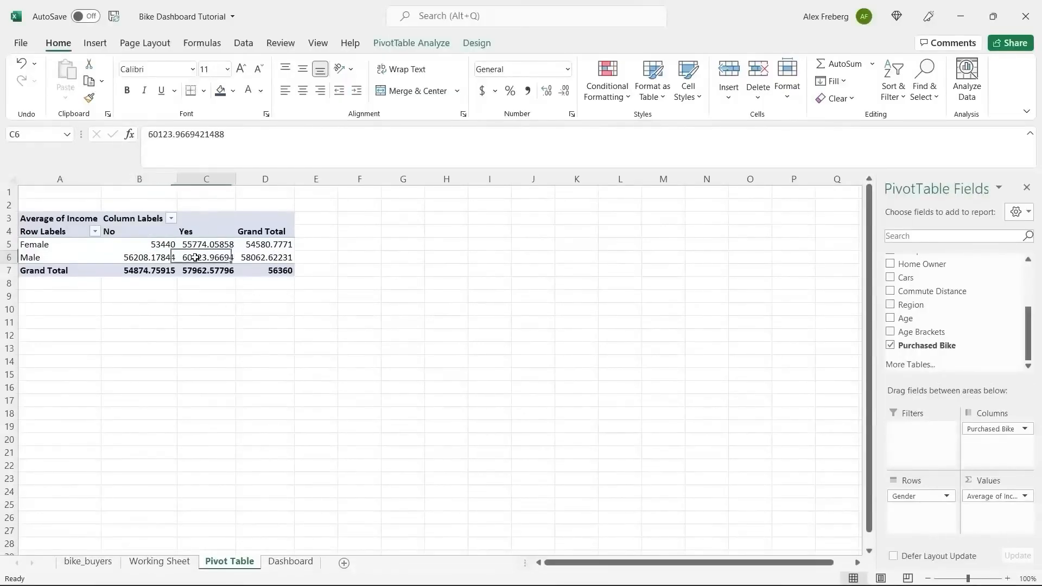
click(195, 308)
click(151, 245)
double_click(151, 246)
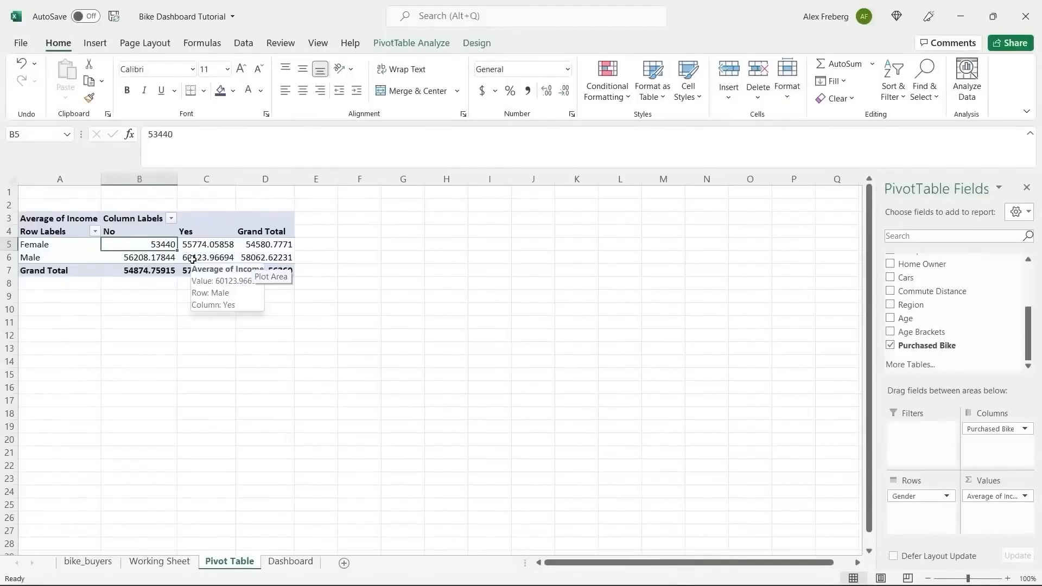
click(204, 245)
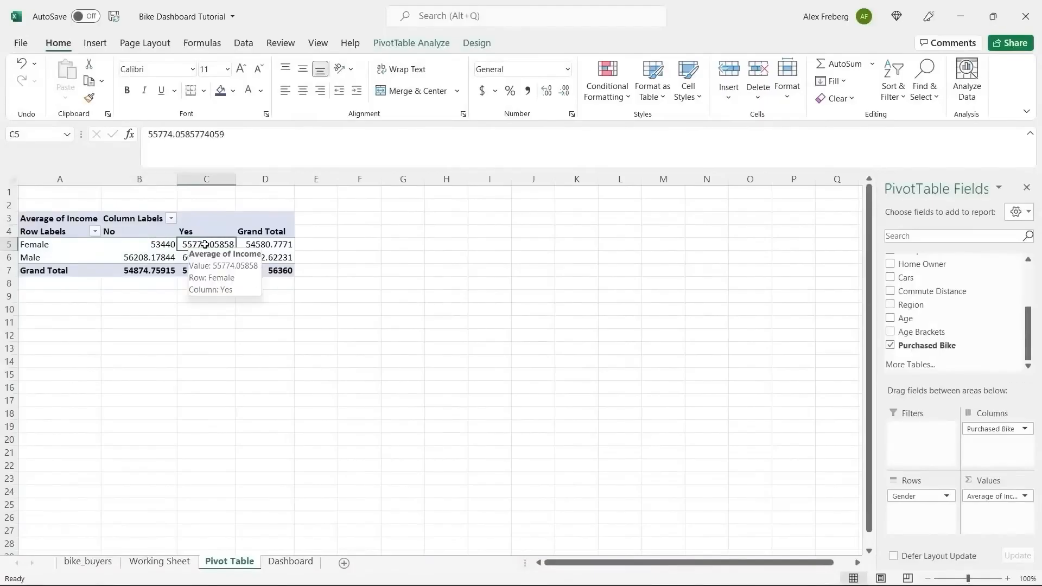
- Insert a Clustered Column chart based on the average income pivot table
click(95, 45)
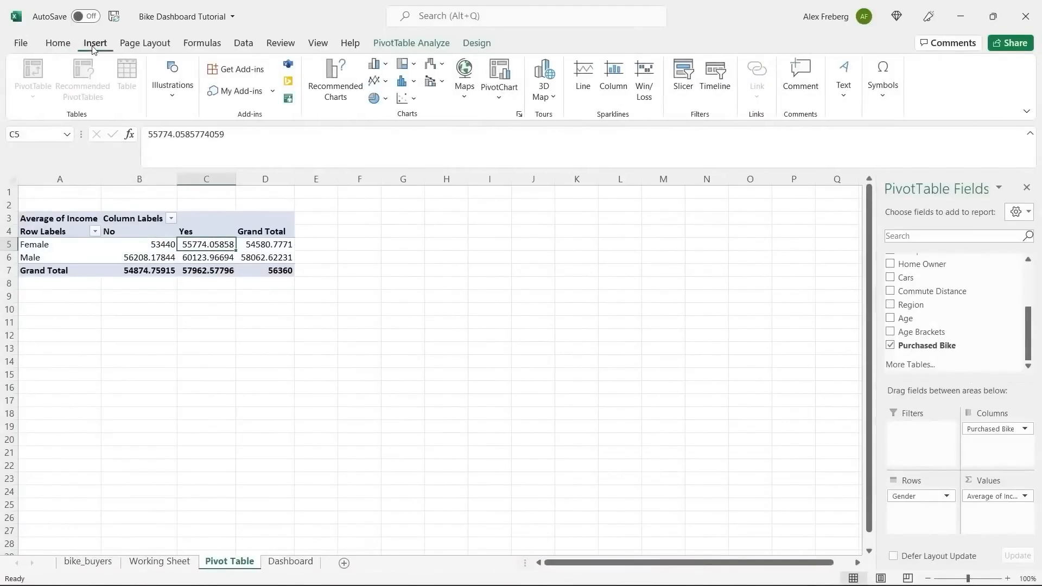
click(330, 82)
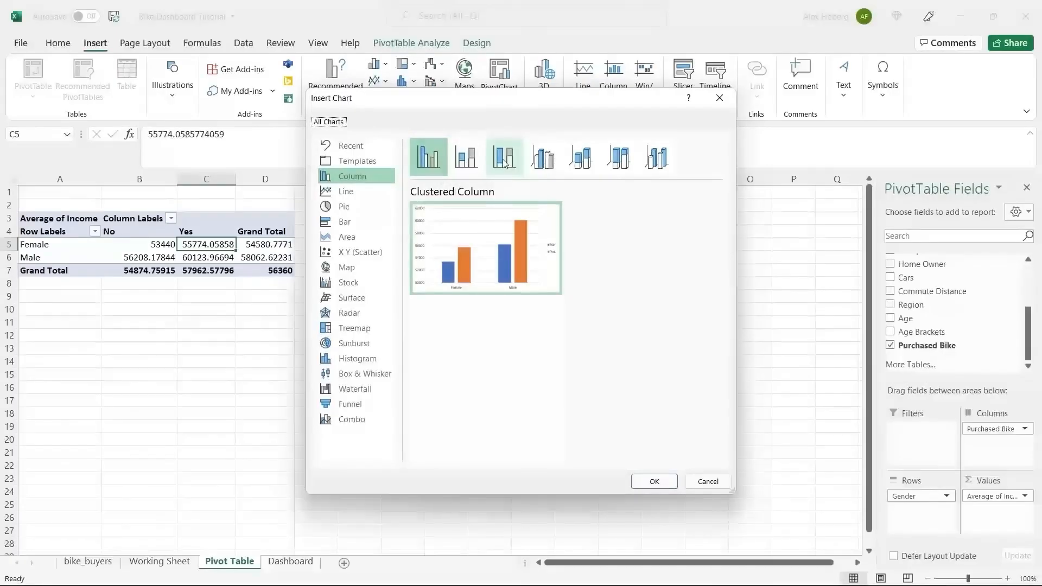
click(465, 157)
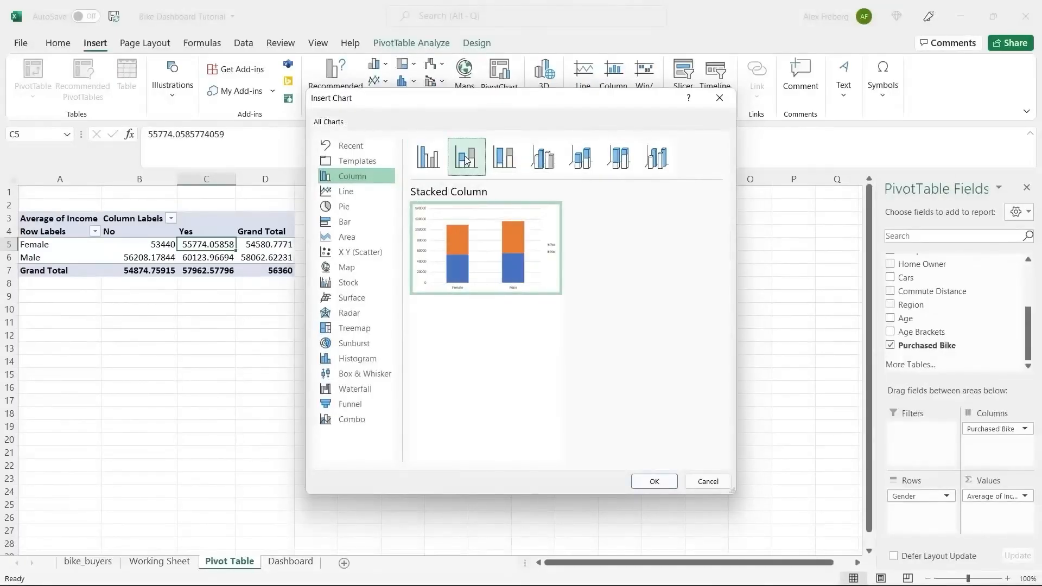
click(500, 157)
click(543, 157)
click(581, 157)
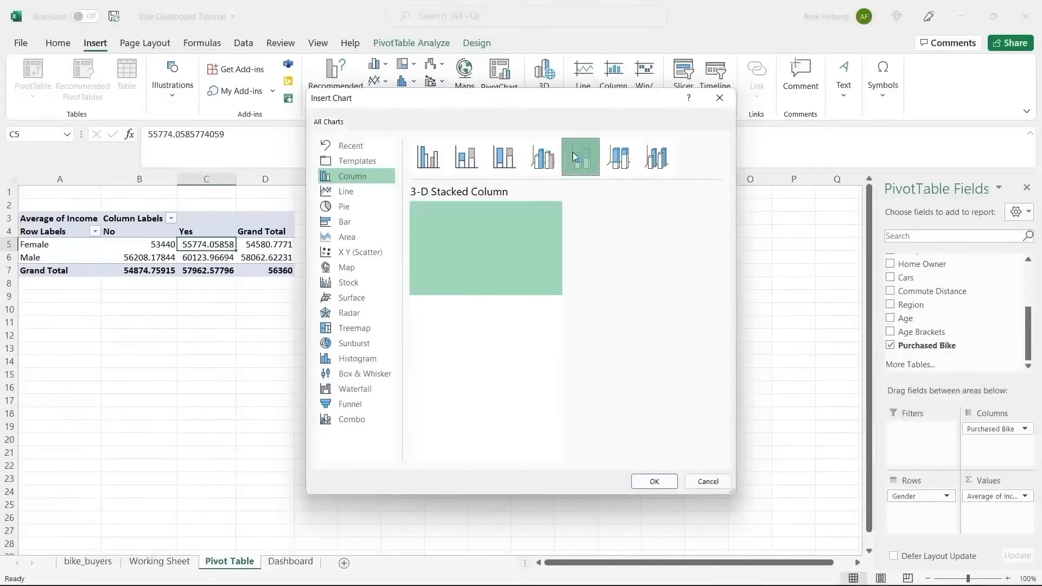
click(620, 157)
click(657, 158)
mouse_move(503, 281)
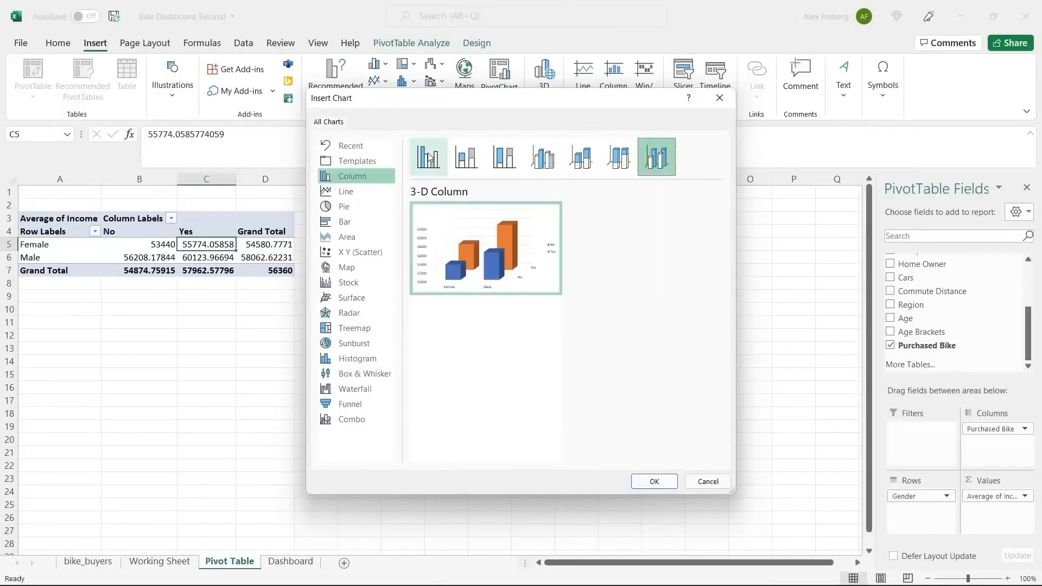
click(428, 158)
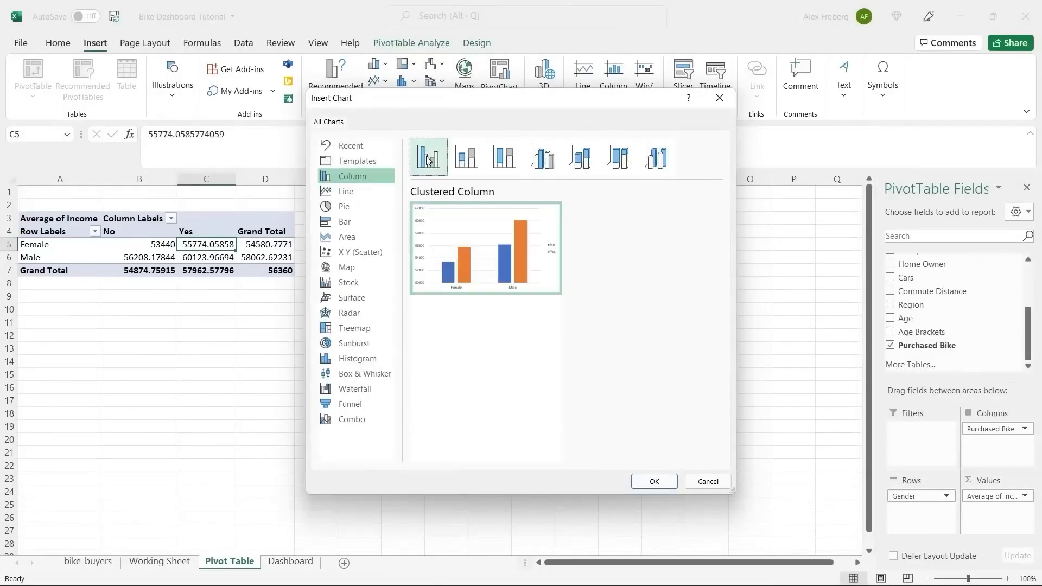
click(654, 481)
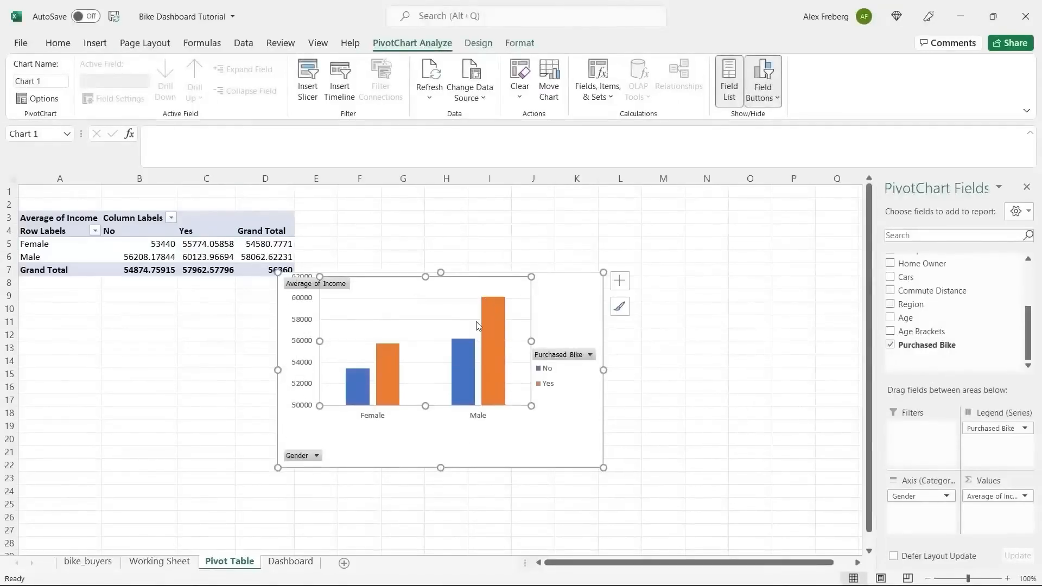
- Move the chart up beside the pivot table so it no longer covers the data
click(533, 282)
drag(532, 281, 602, 202)
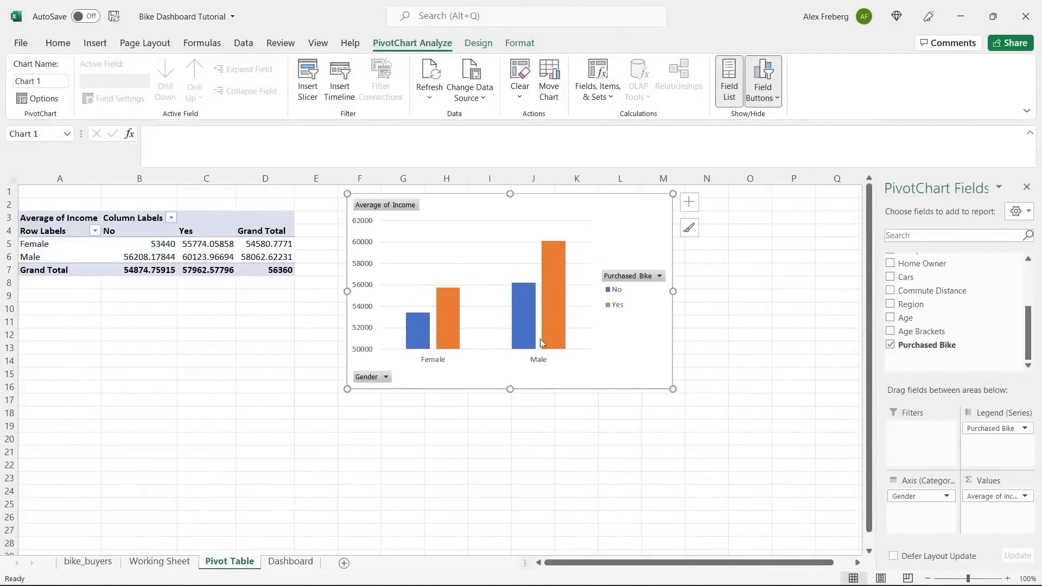
mouse_move(564, 296)
click(689, 229)
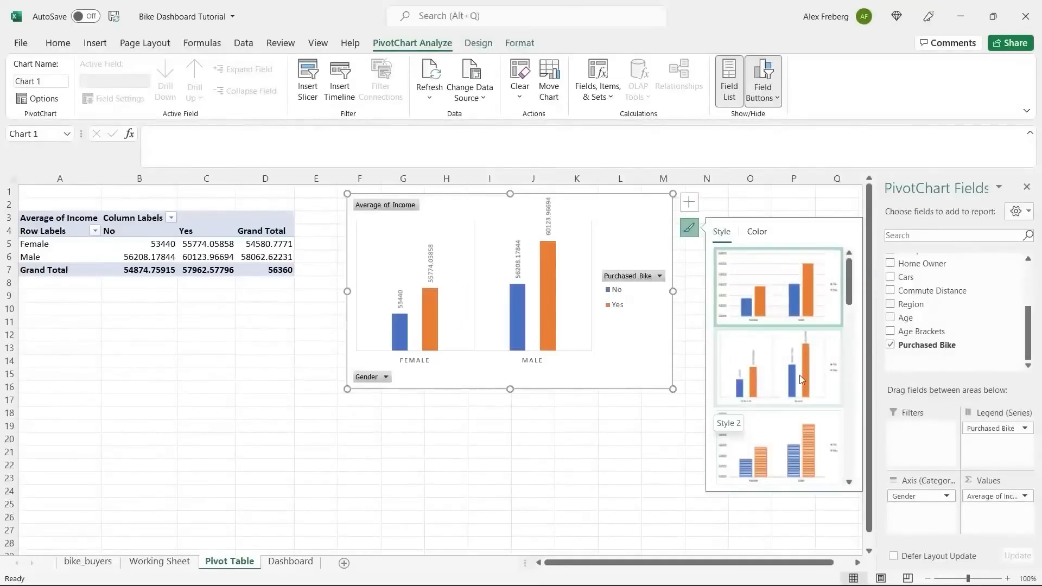
scroll(799, 375, down, 5)
scroll(799, 375, up, 3)
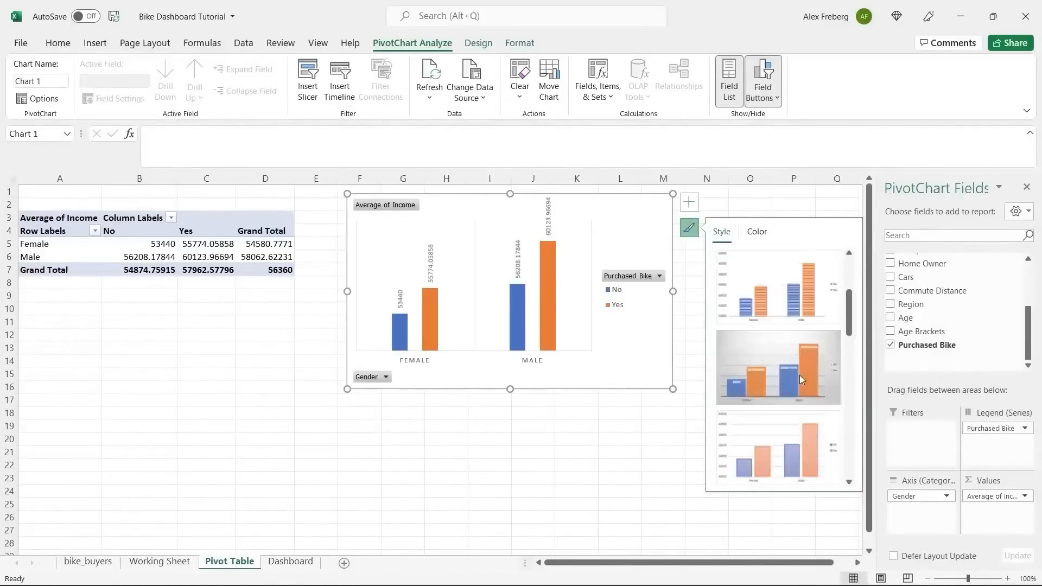
click(753, 233)
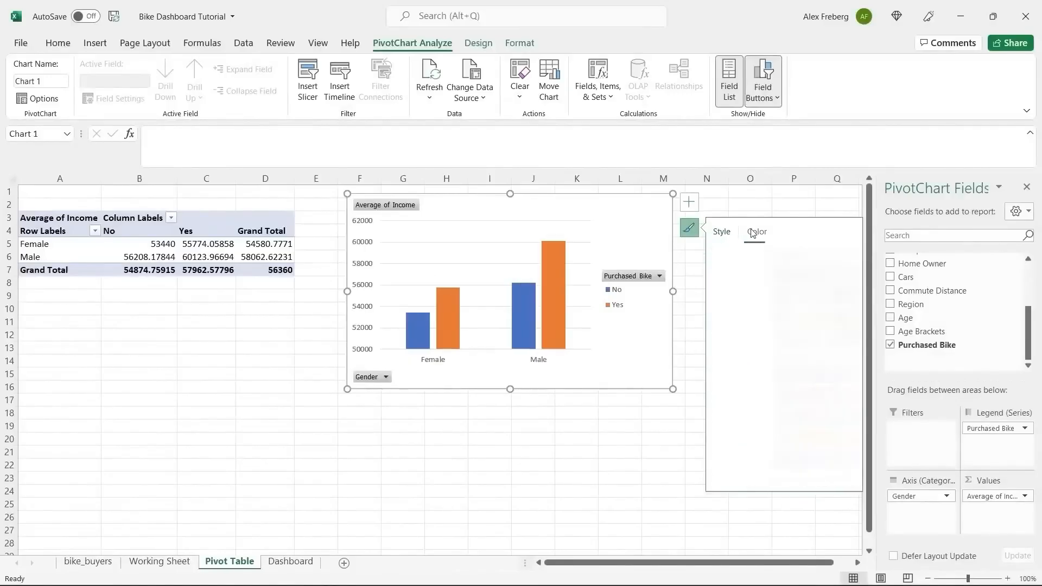
- Add axis titles to the chart and name the vertical axis "Income"
click(694, 206)
click(719, 233)
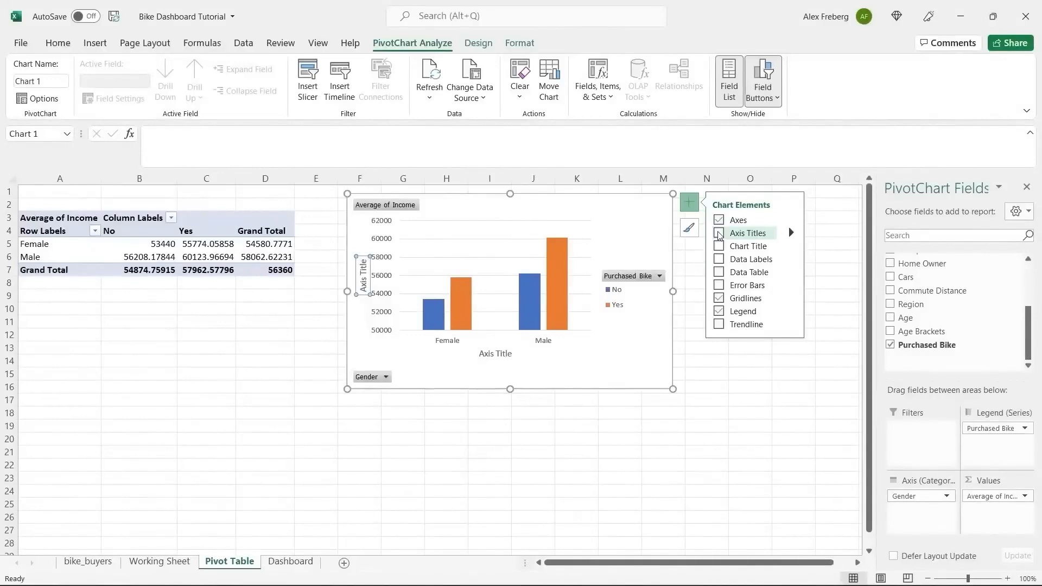
triple_click(364, 283)
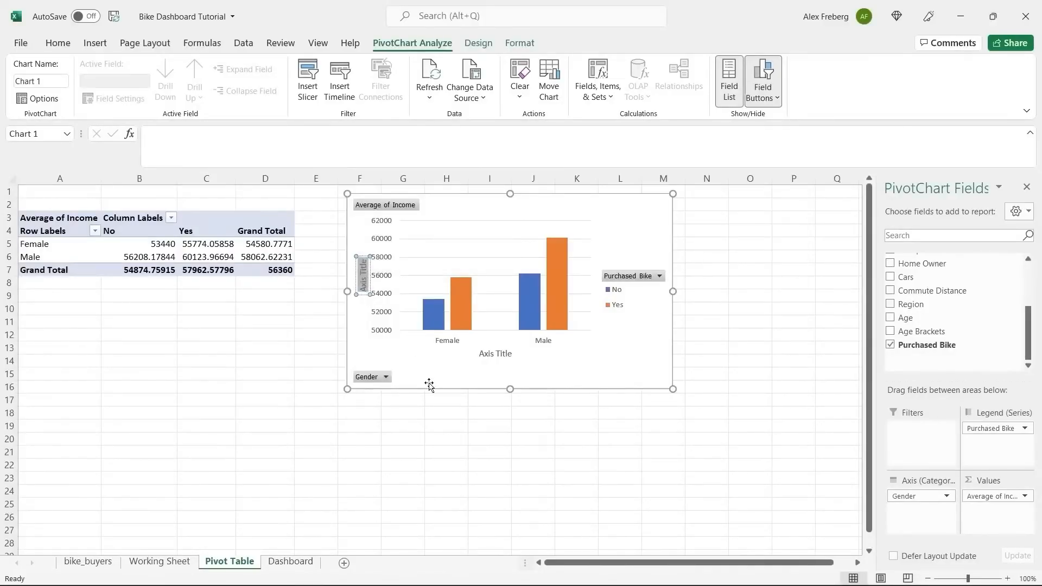
text(Income)
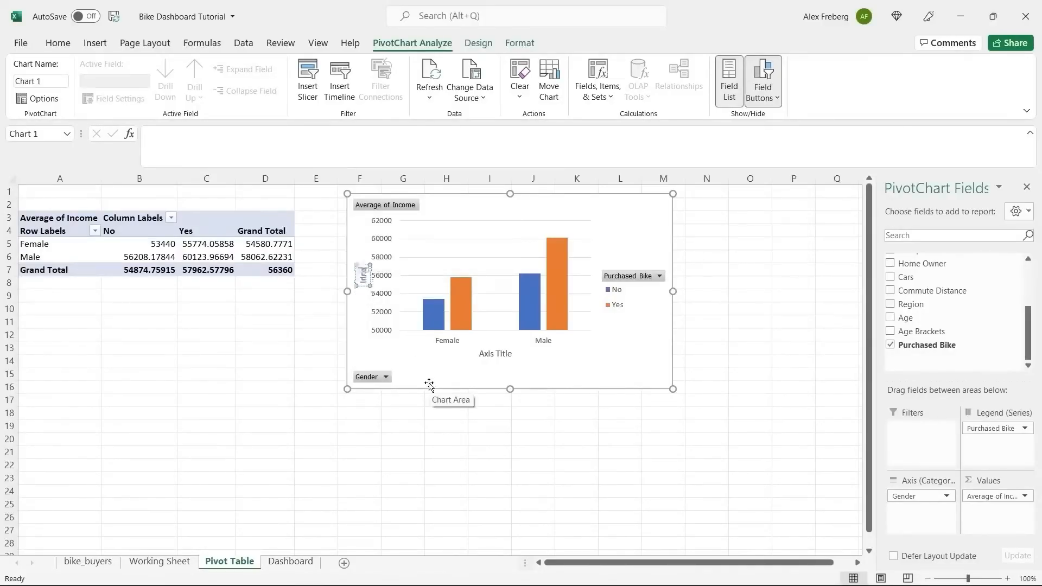
- Replace the horizontal axis title's placeholder text with "Gender"
double_click(493, 354)
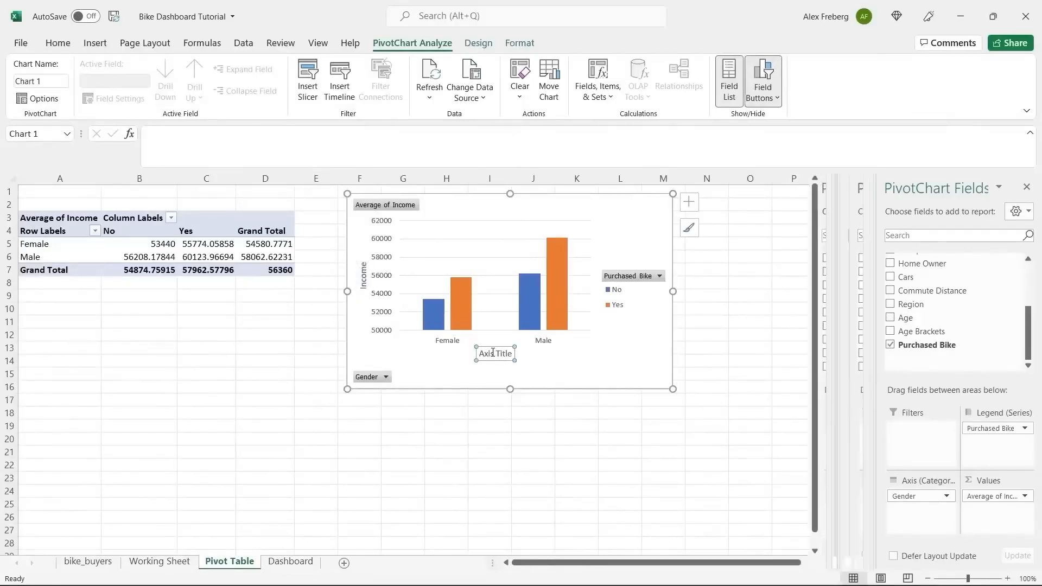
key(Delete)
key(Delete)
key(Delete)
key(Delete)
key(Delete)
key(Delete)
key(Delete)
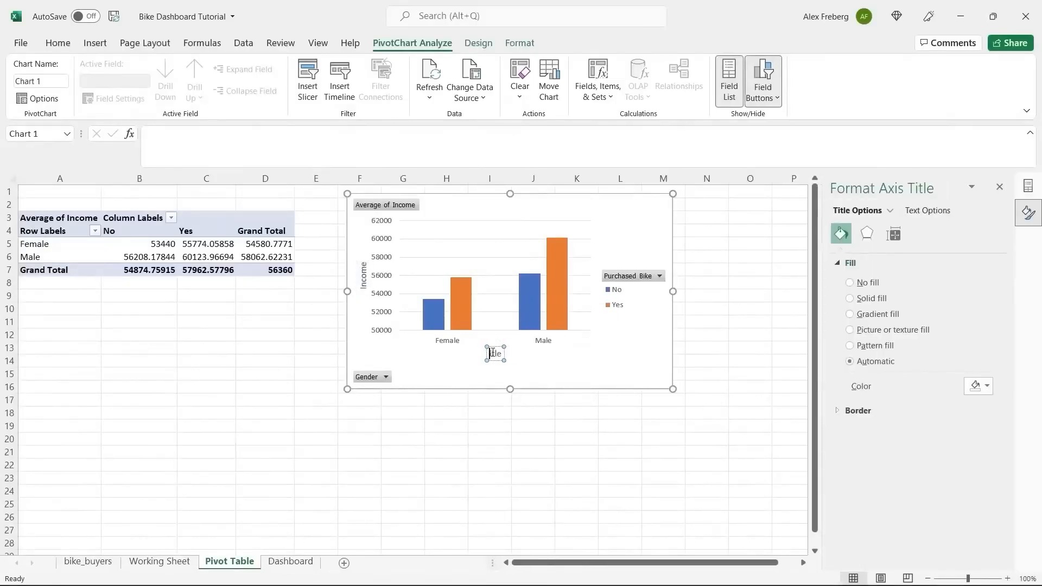
text(Gender)
click(637, 233)
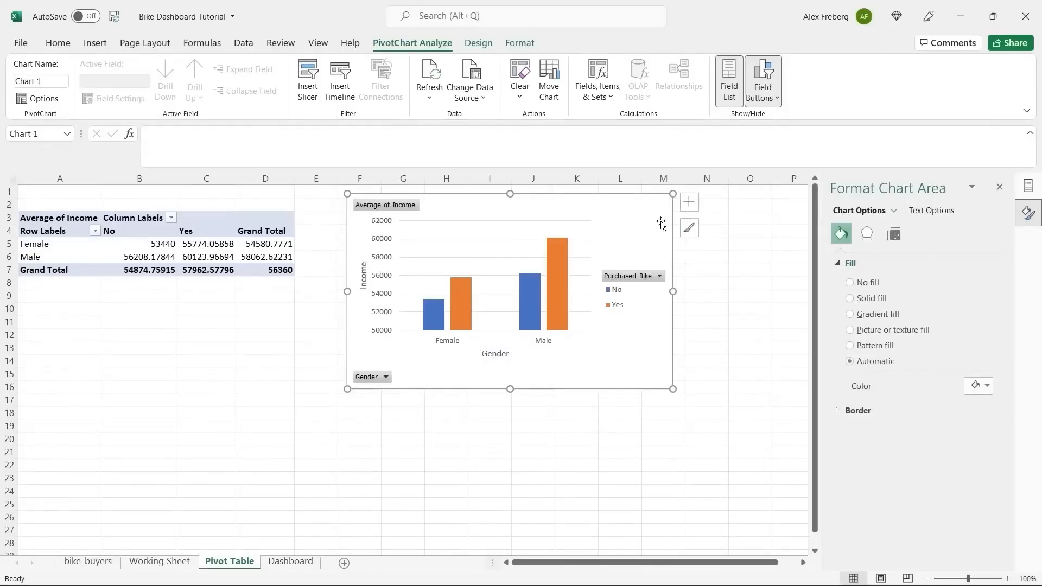
- Add a chart title to the income chart and set its text to "Avg Income Per Purchase"
click(688, 202)
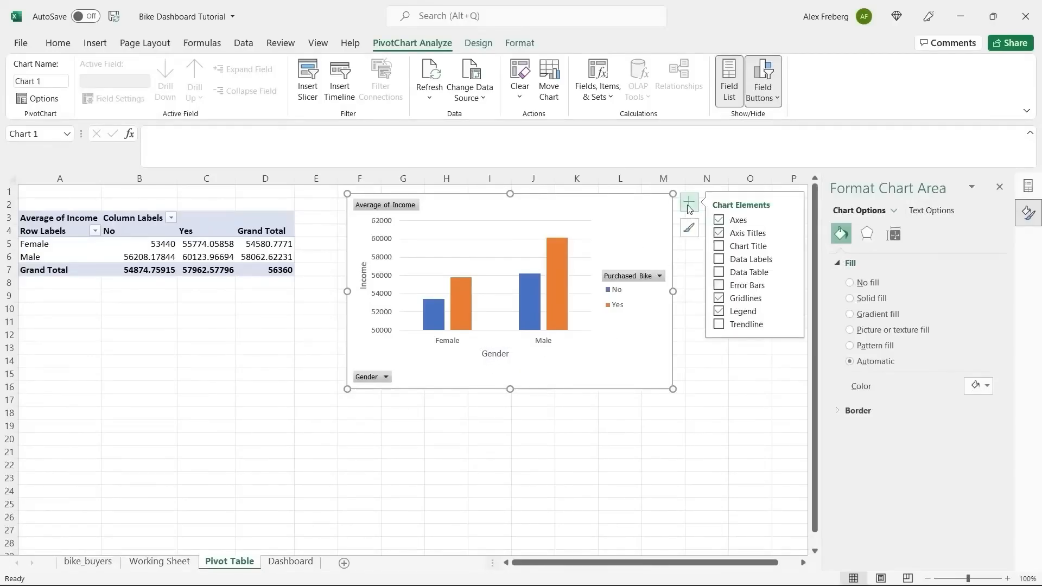
click(718, 247)
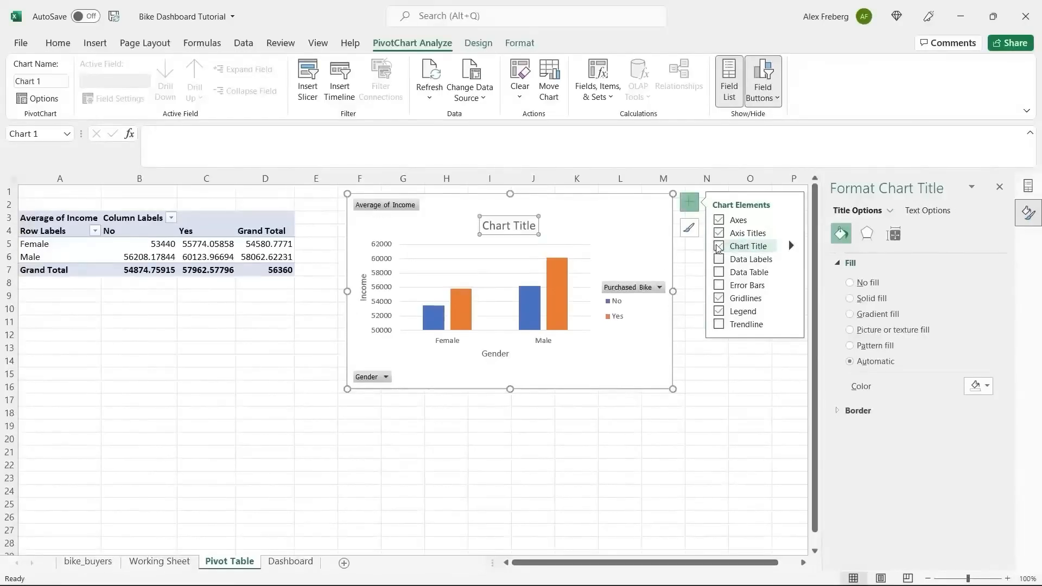
triple_click(507, 226)
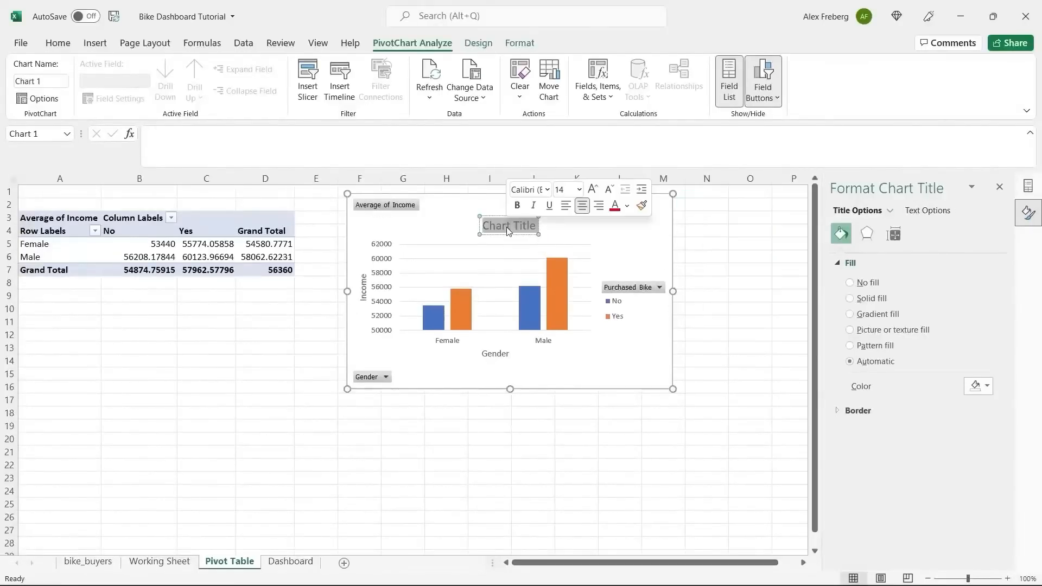
text(Av)
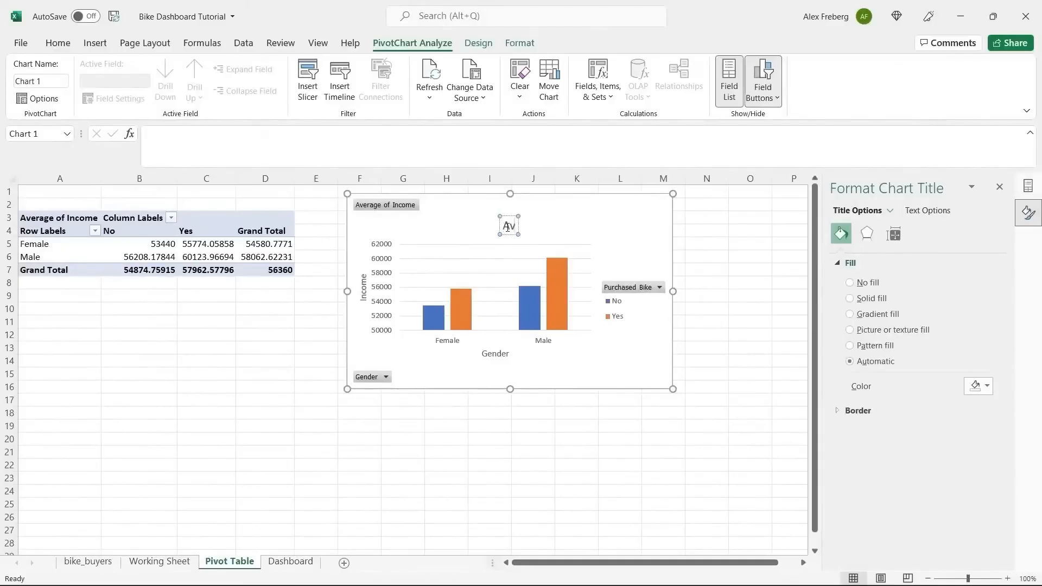
text(g Income )
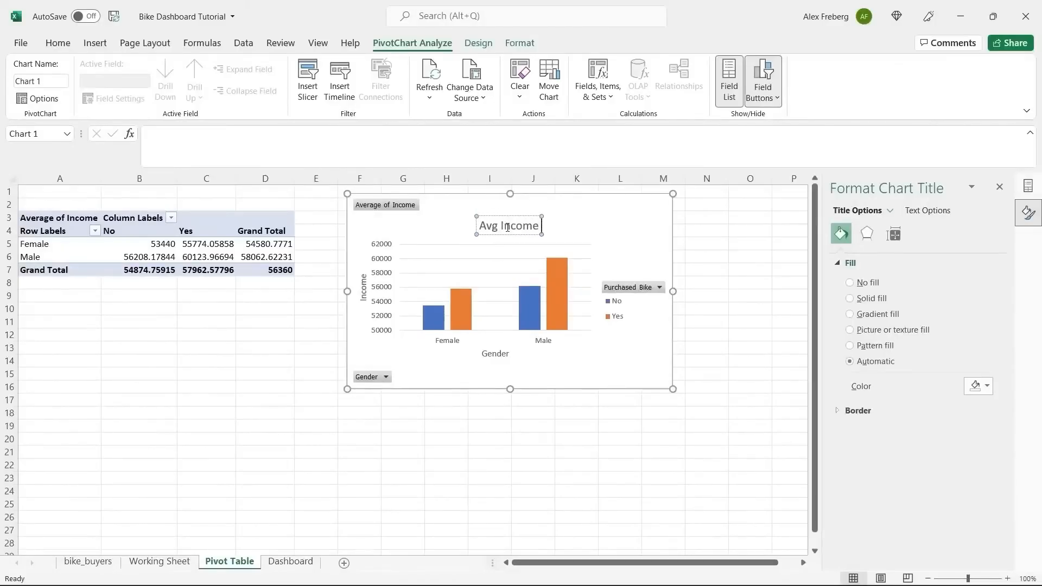
text(Per Pu)
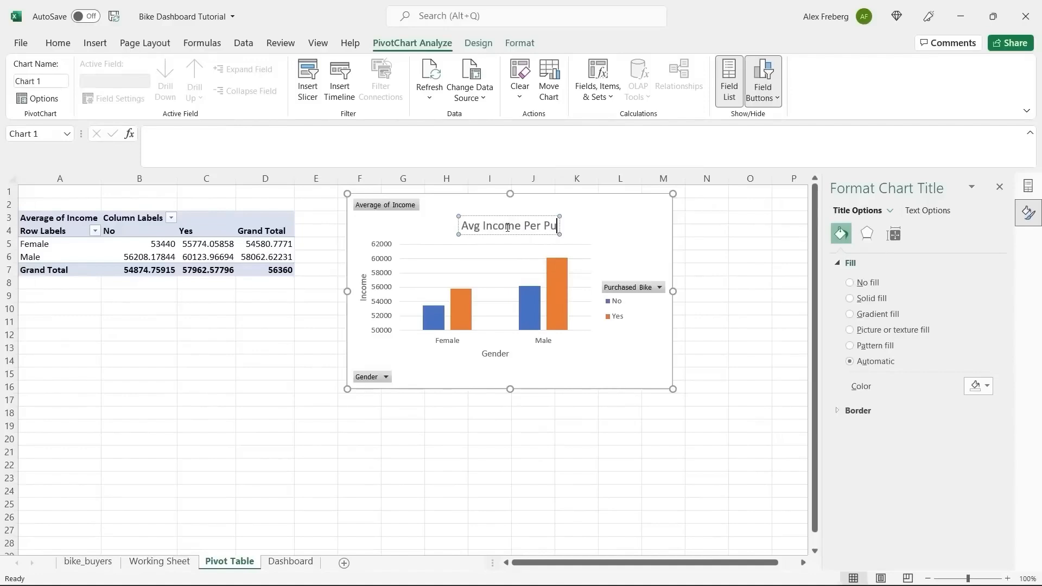
text(rchase)
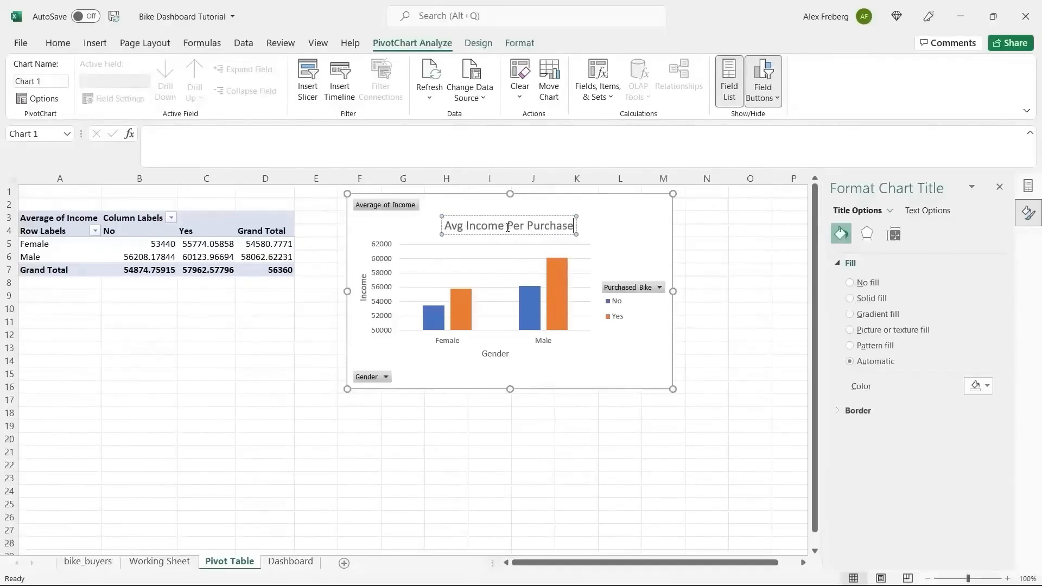
click(554, 365)
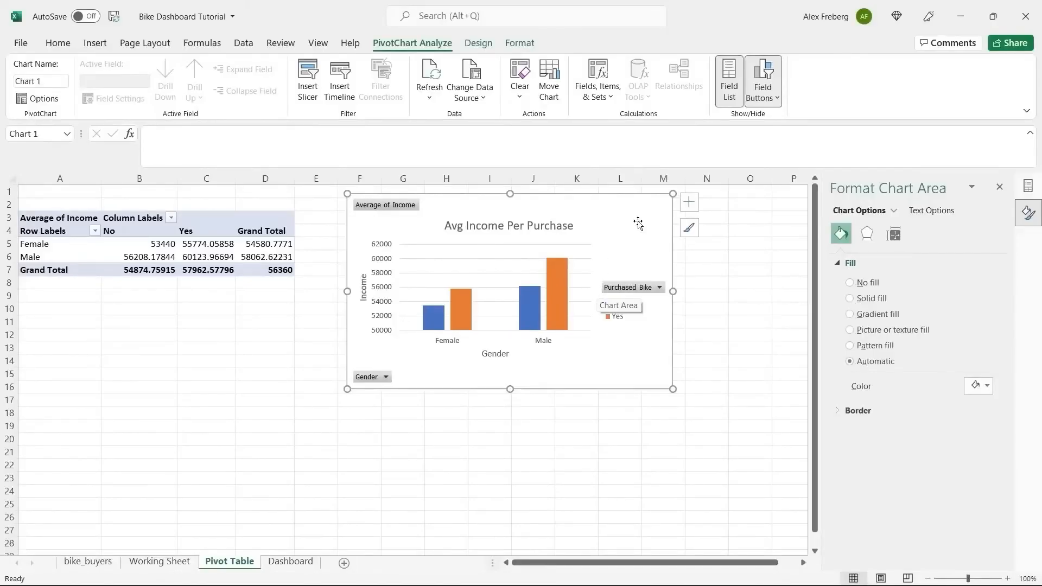
- Try data labels on the income chart, then remove them and show a data table instead
click(688, 202)
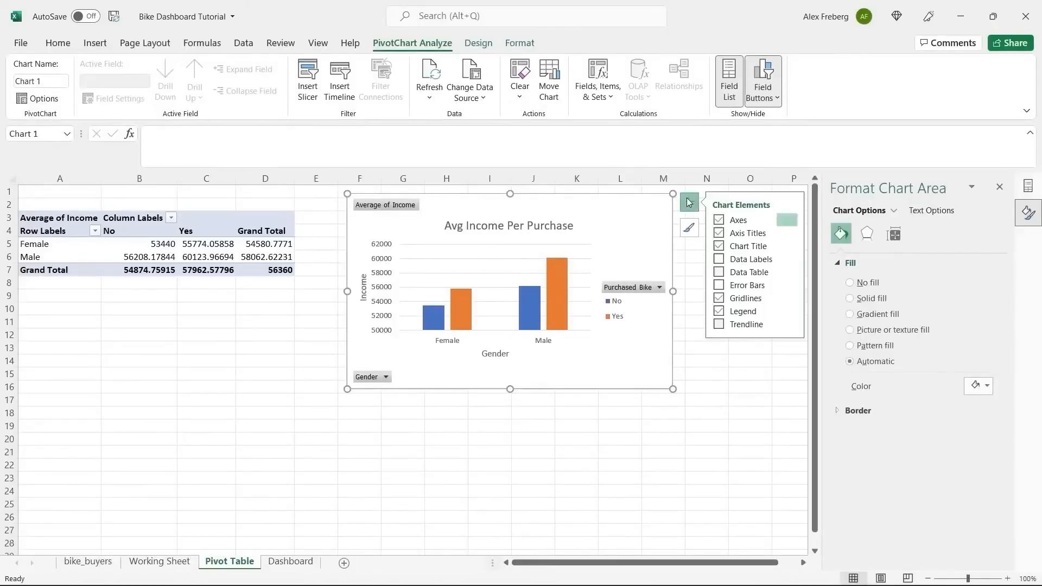
click(724, 260)
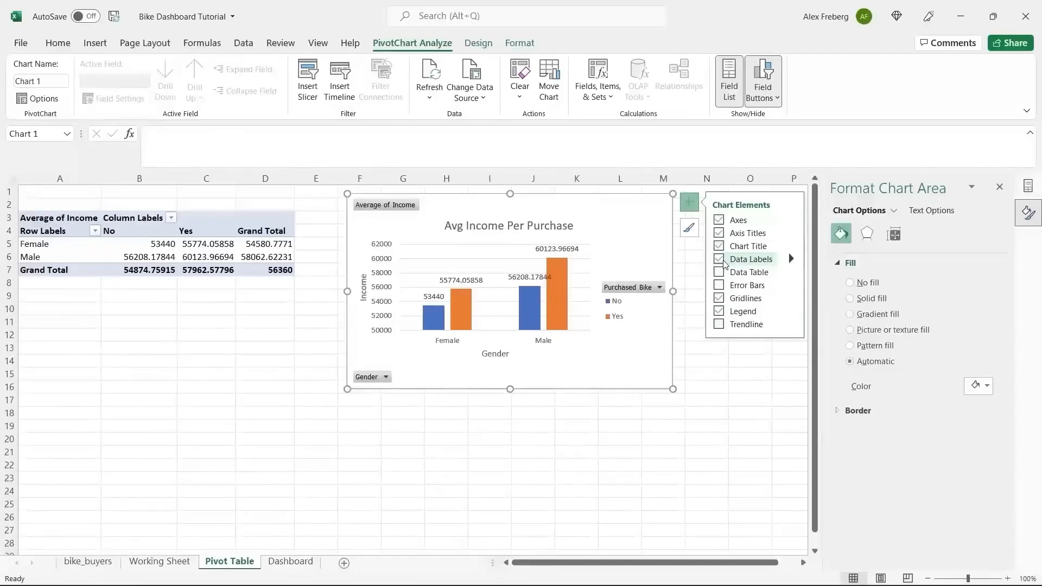
click(724, 261)
click(722, 273)
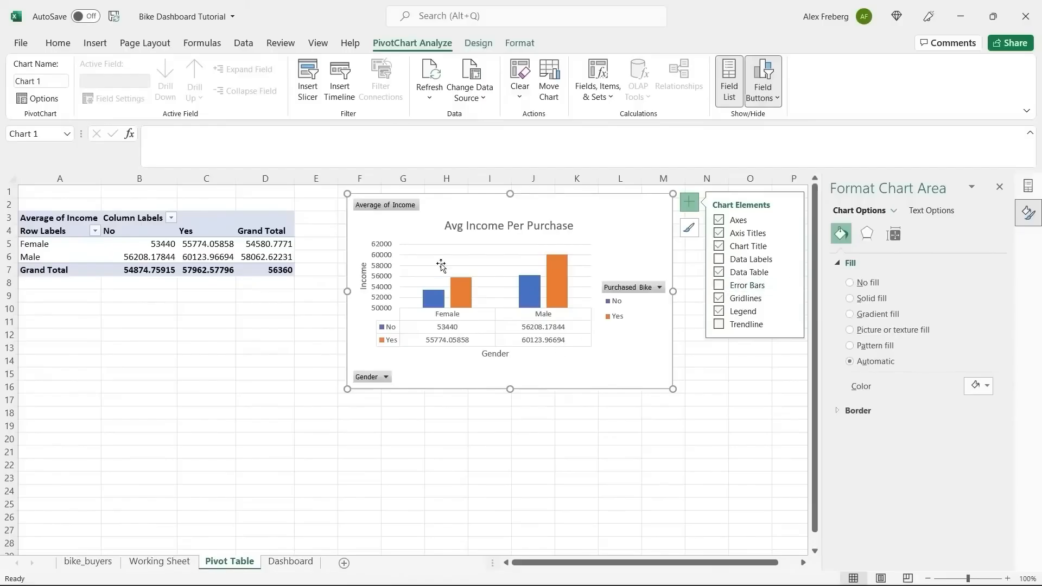
- Format the pivot table values in B5:D7 as Number with no decimal places
click(187, 244)
drag(157, 245, 261, 270)
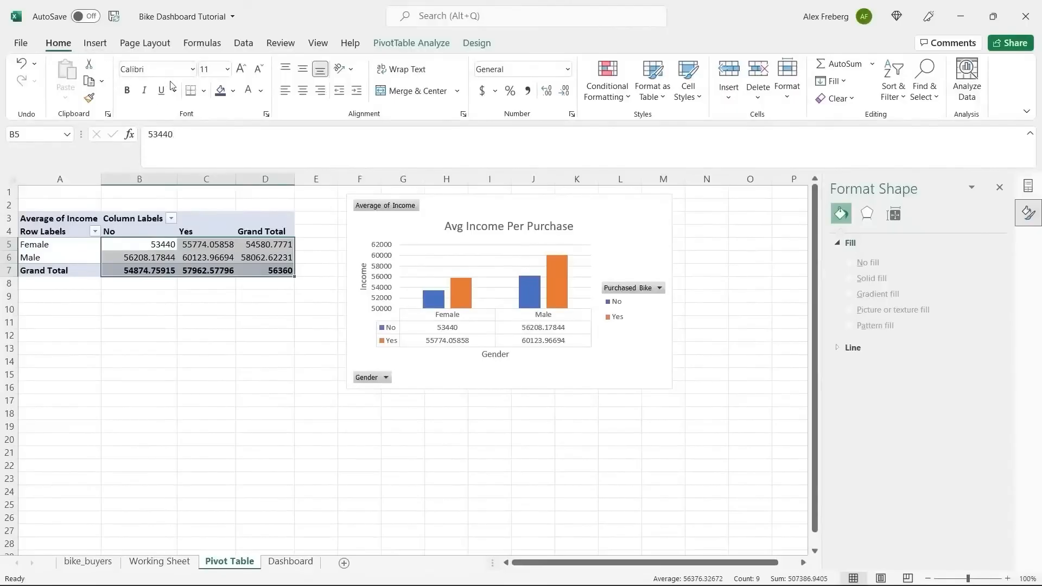
click(568, 70)
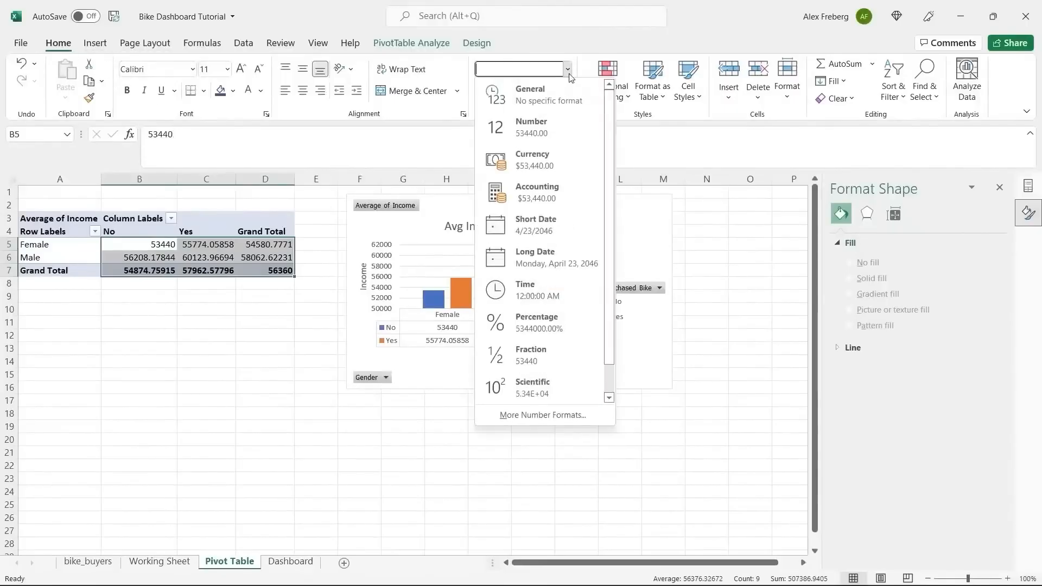
click(554, 131)
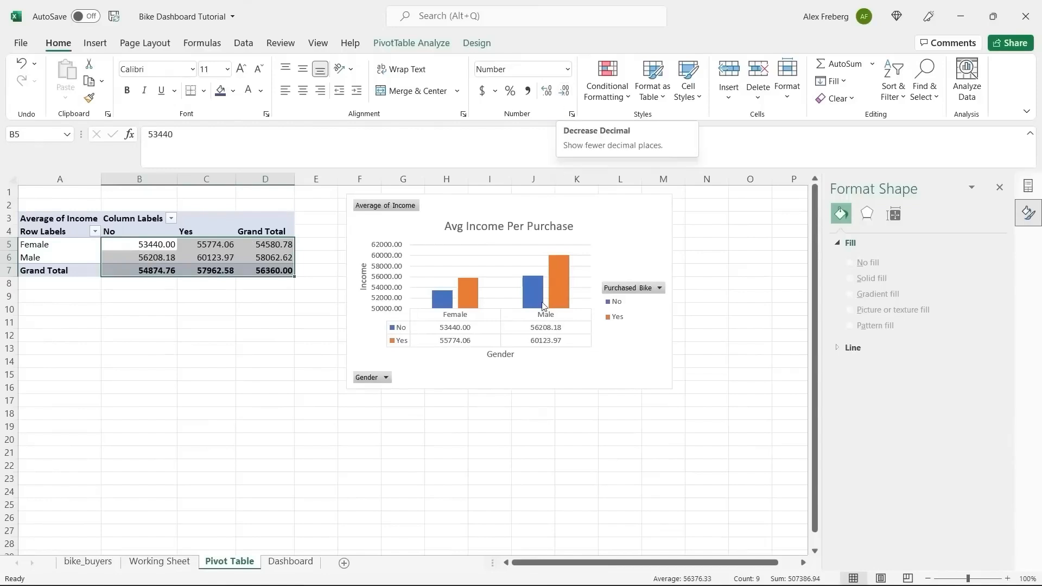
click(565, 93)
click(564, 93)
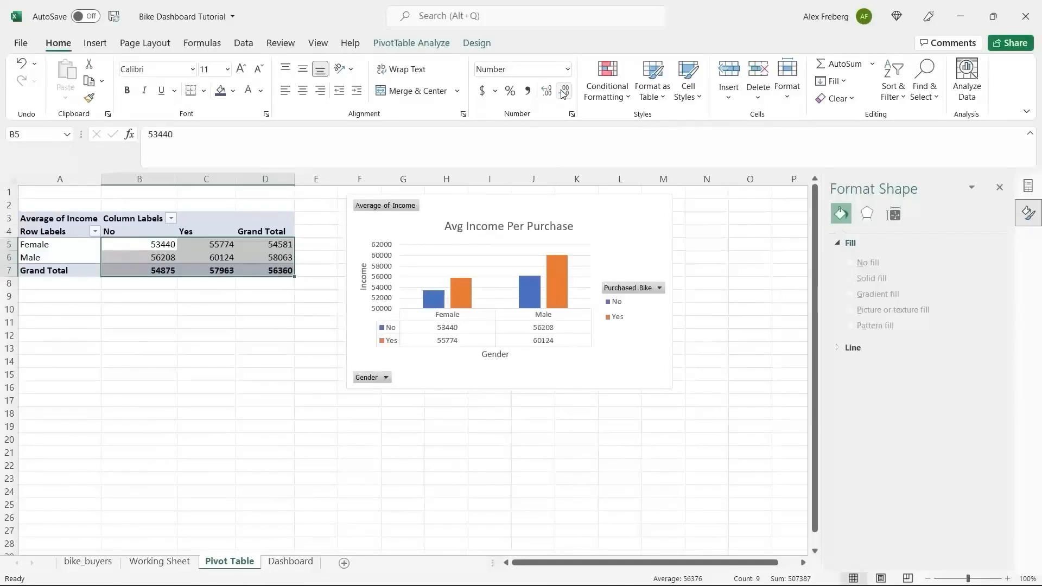
- Apply the comma style to the selected income values and remove their decimal places
click(528, 91)
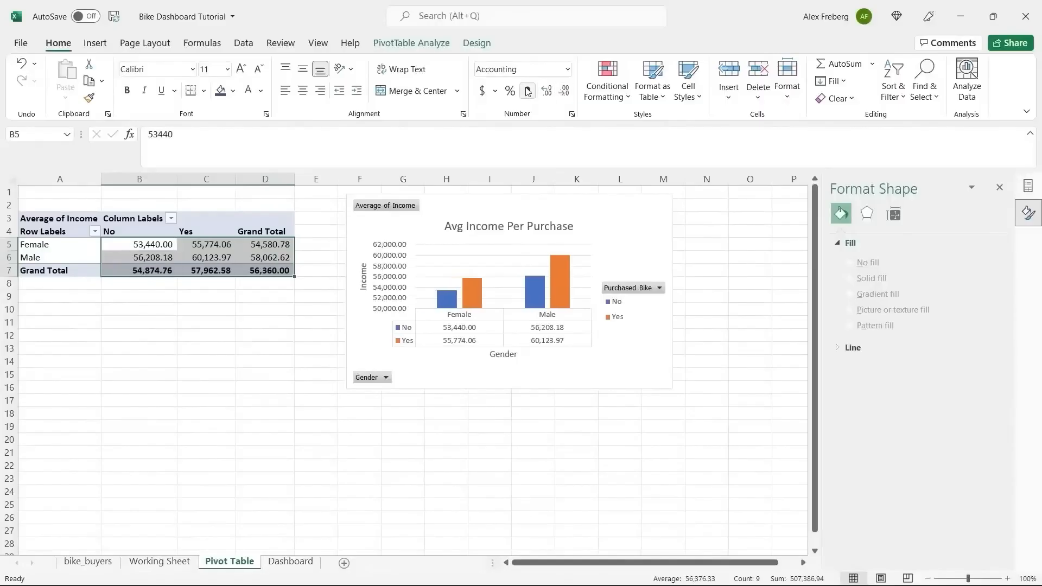
click(564, 93)
click(565, 93)
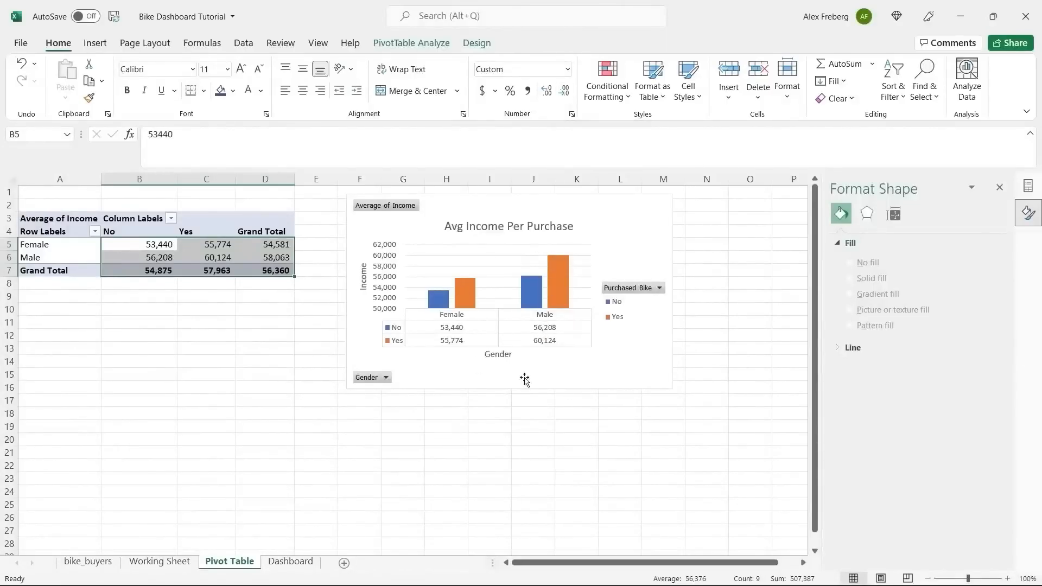
- Close the chart formatting pane and deselect the chart by selecting an empty cell below the pivot table
click(634, 366)
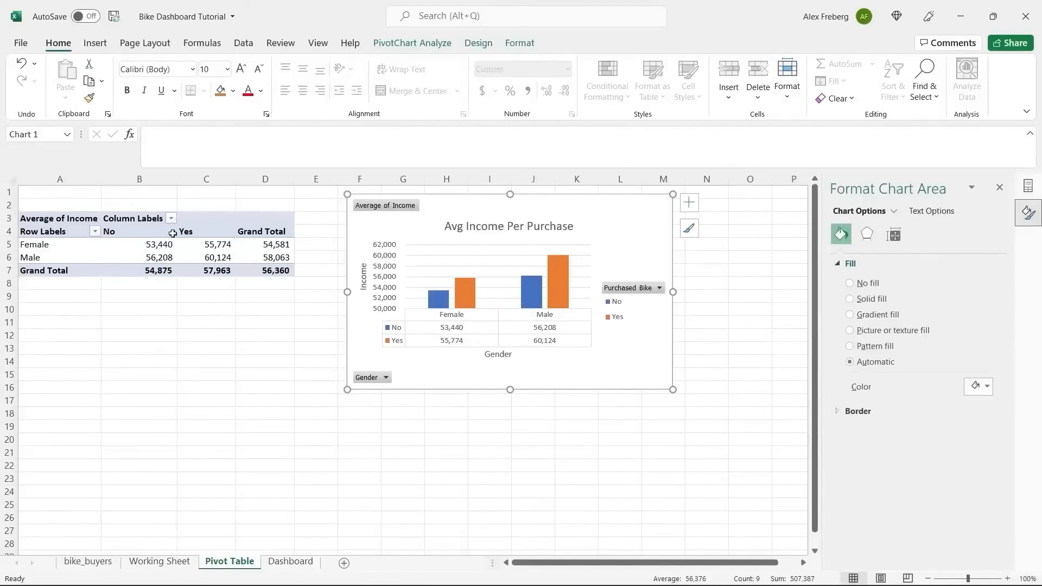
mouse_move(542, 290)
click(1000, 187)
click(132, 325)
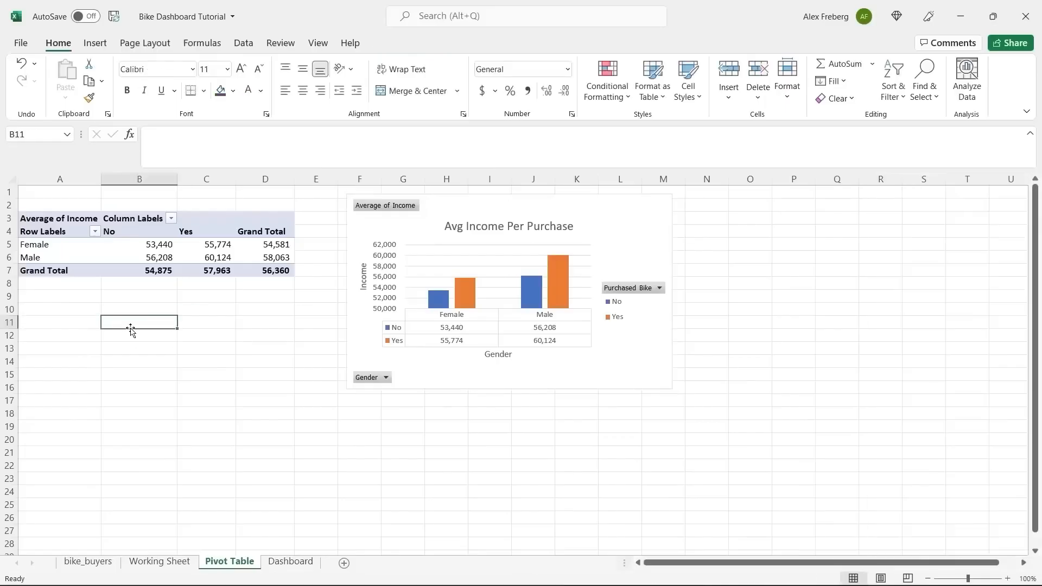
- Insert a second pivot table at cell A20 of the Pivot Table sheet, using all the data on Working Sheet
scroll(132, 326, down, 3)
click(60, 323)
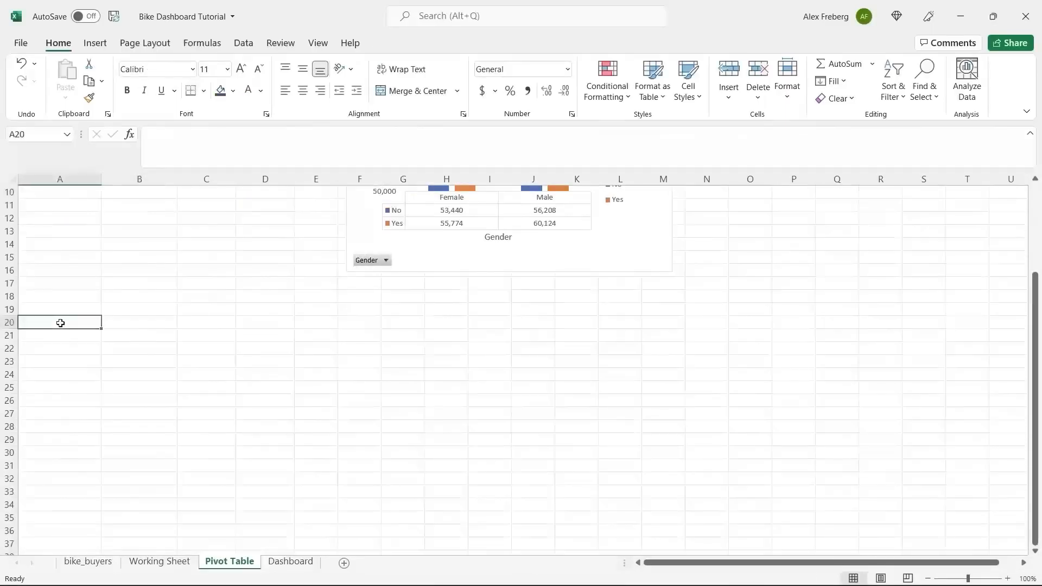
click(96, 49)
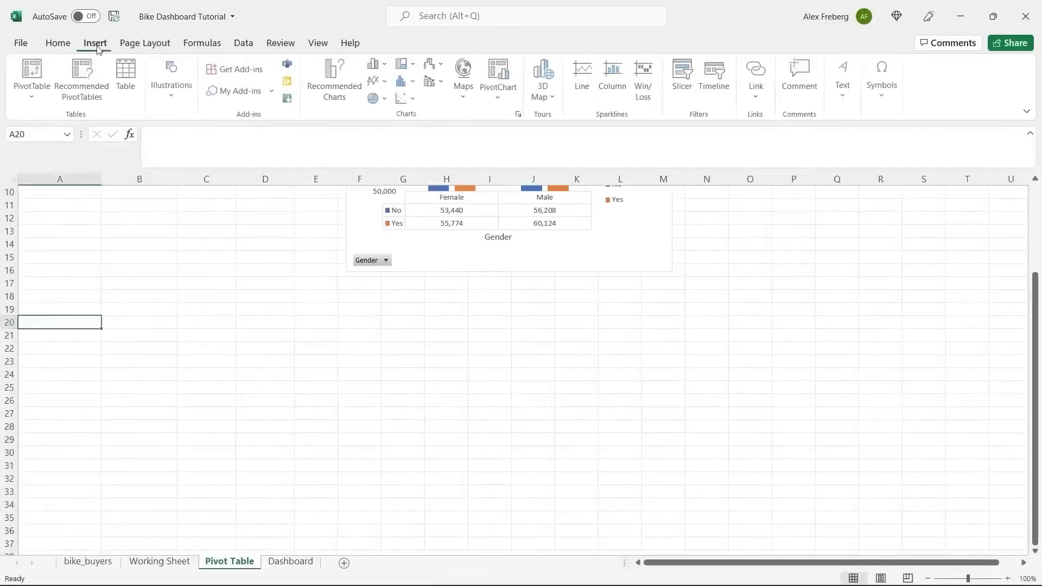
click(32, 67)
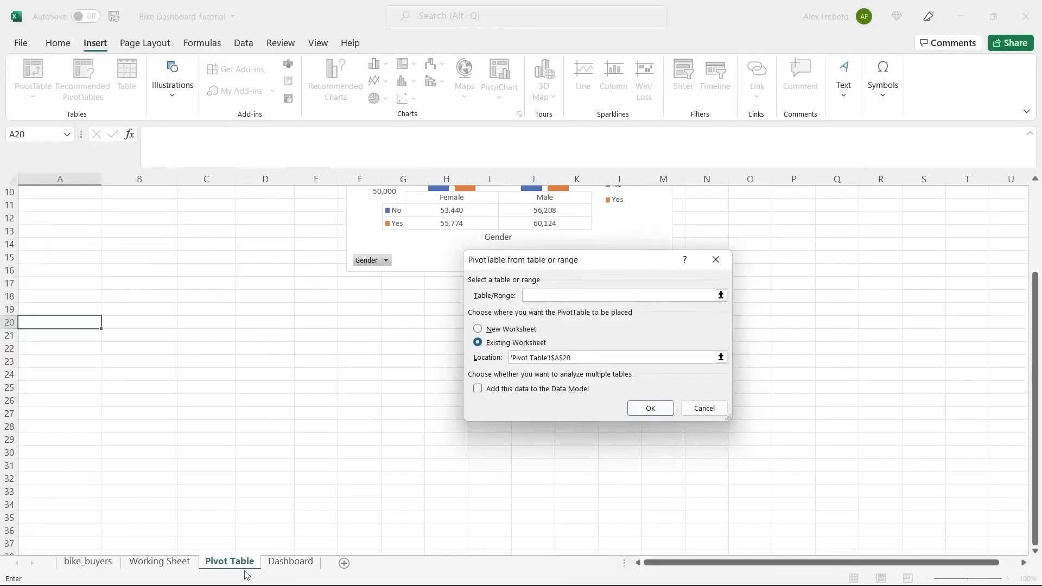
click(189, 567)
click(131, 208)
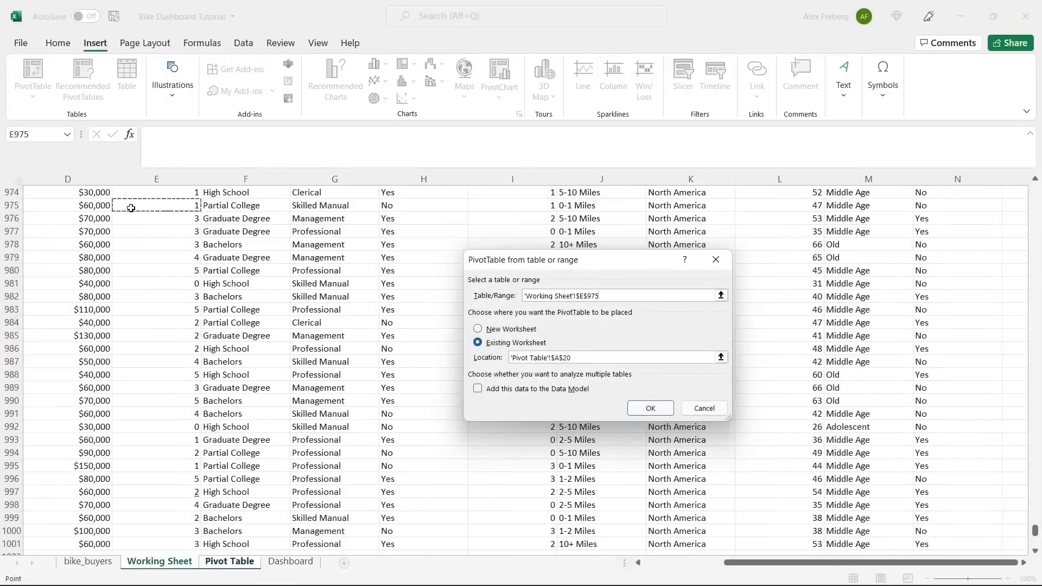
key(ctrl+a)
click(651, 408)
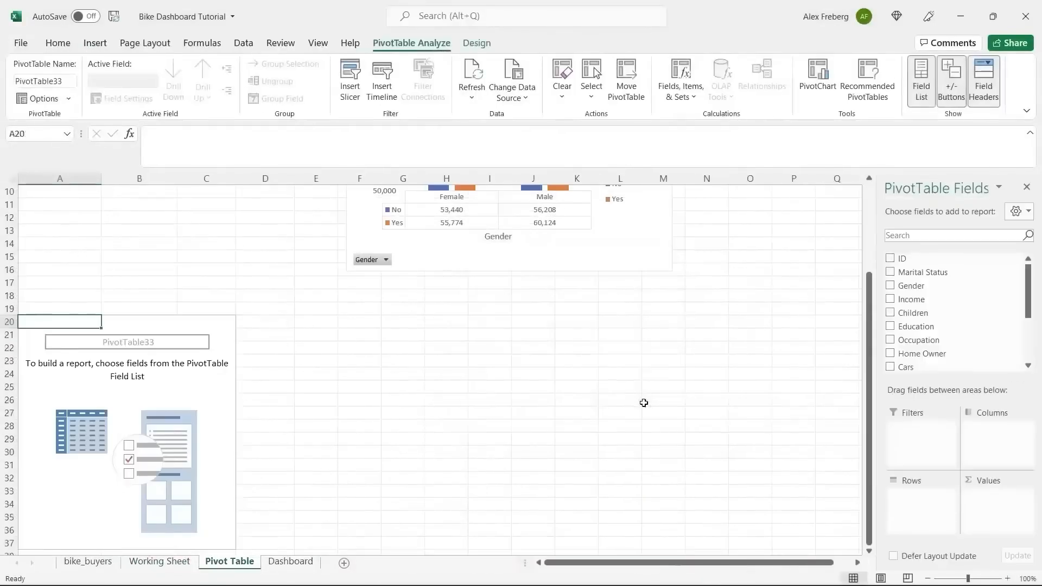
- Set up the new pivot table with Commute Distance as rows, Purchased Bike as columns, and count of Purchased Bike as values
scroll(398, 317, down, 3)
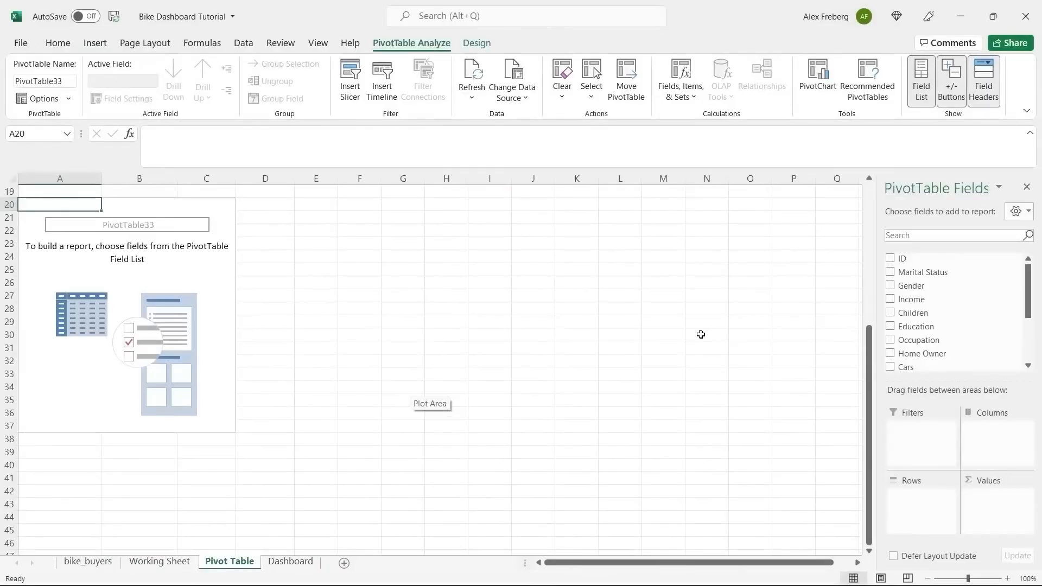
scroll(701, 335, up, 6)
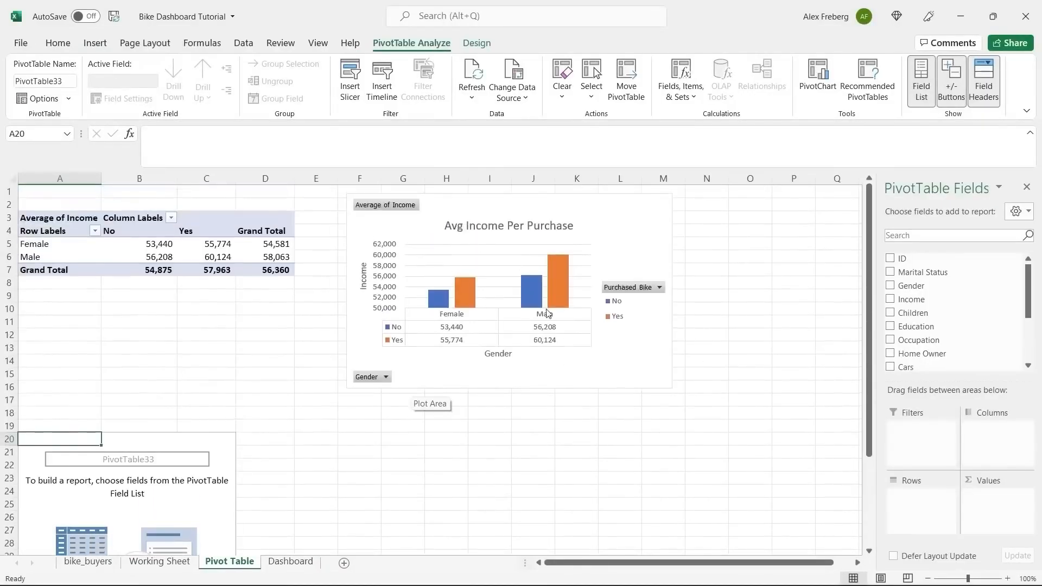
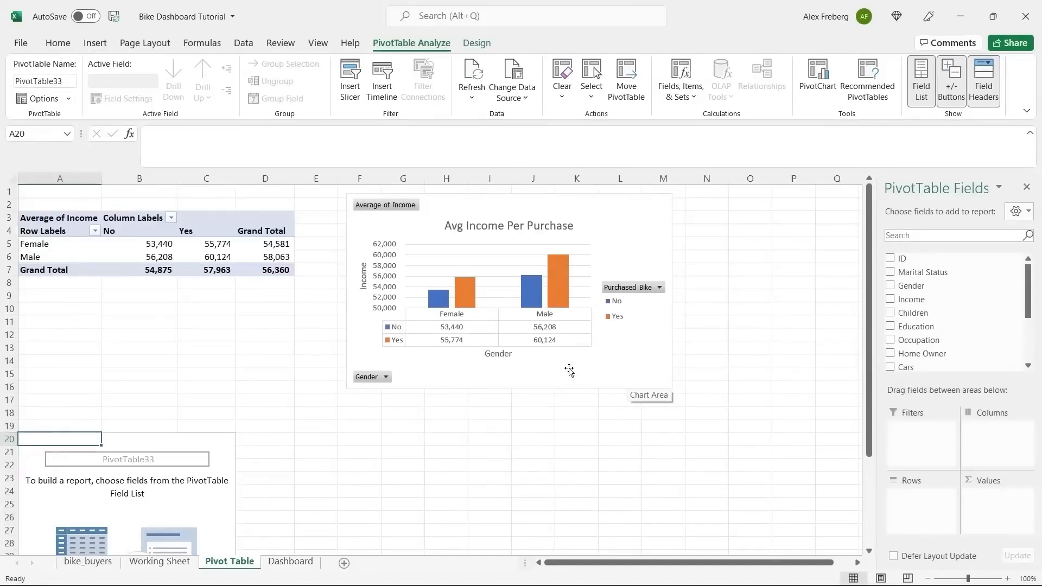
scroll(569, 371, down, 5)
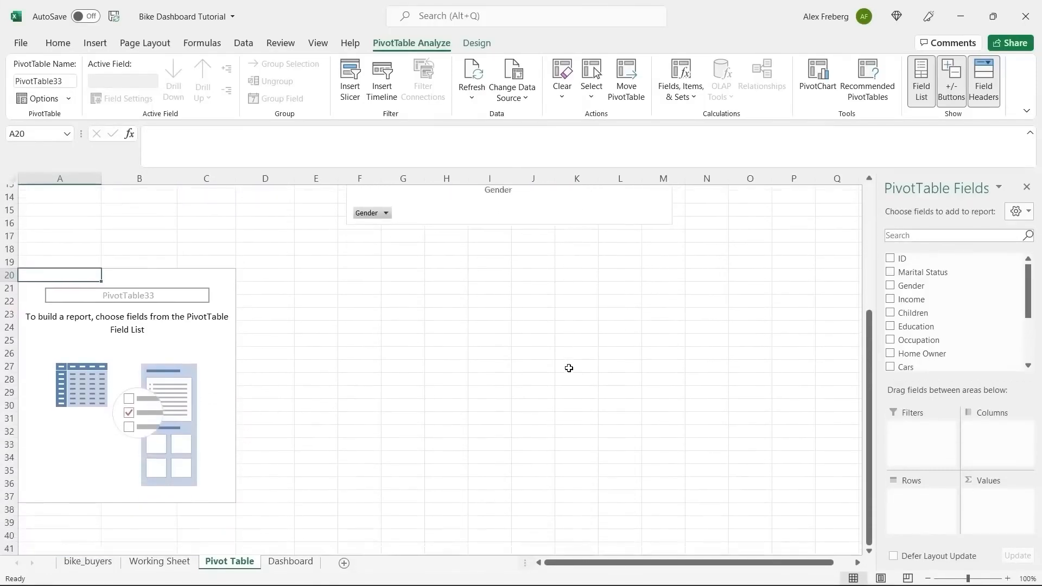
scroll(568, 368, down, 2)
scroll(569, 368, up, 1)
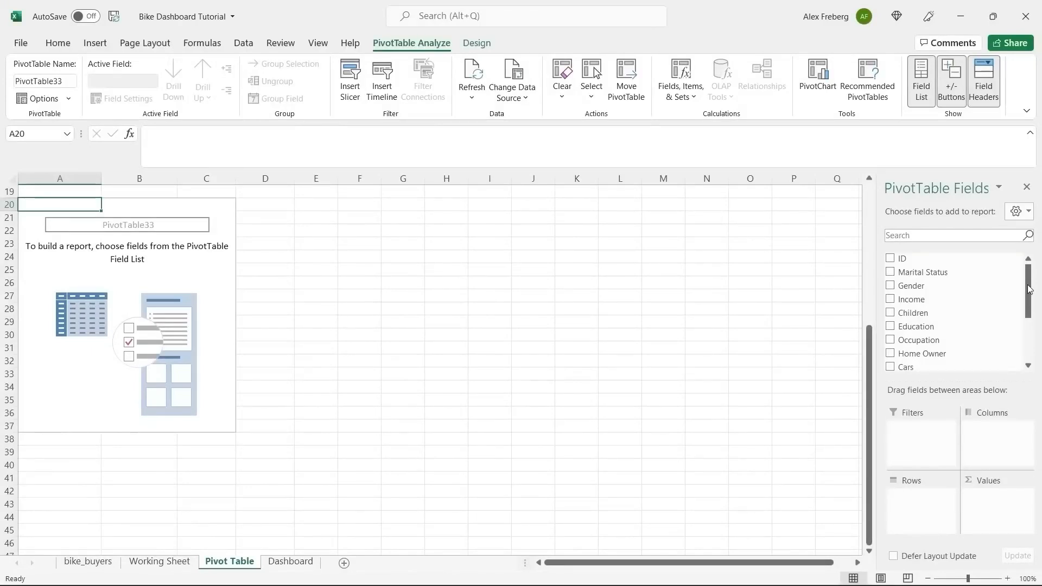
drag(1030, 289, 1030, 333)
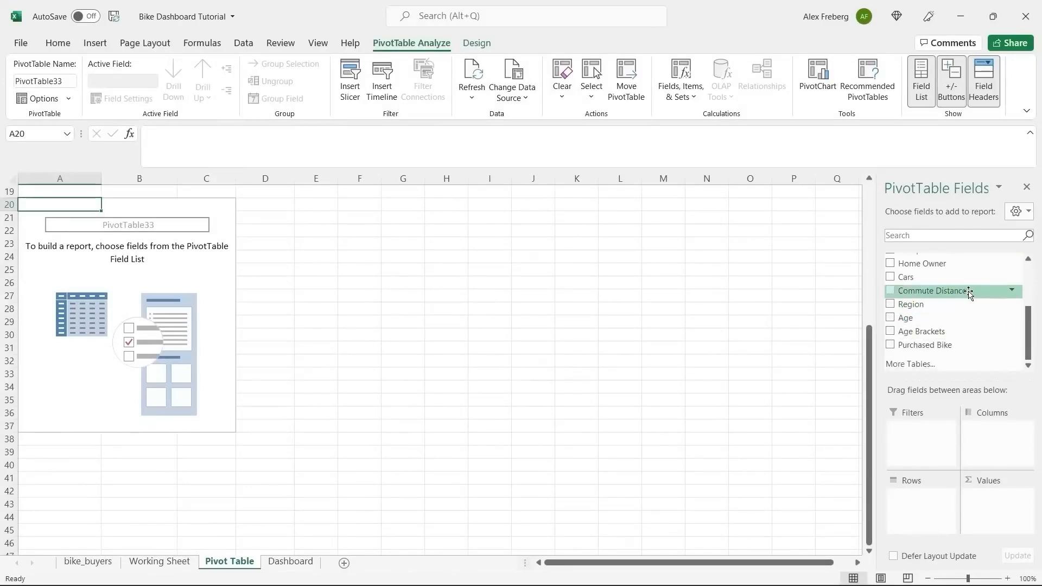
drag(969, 293, 927, 501)
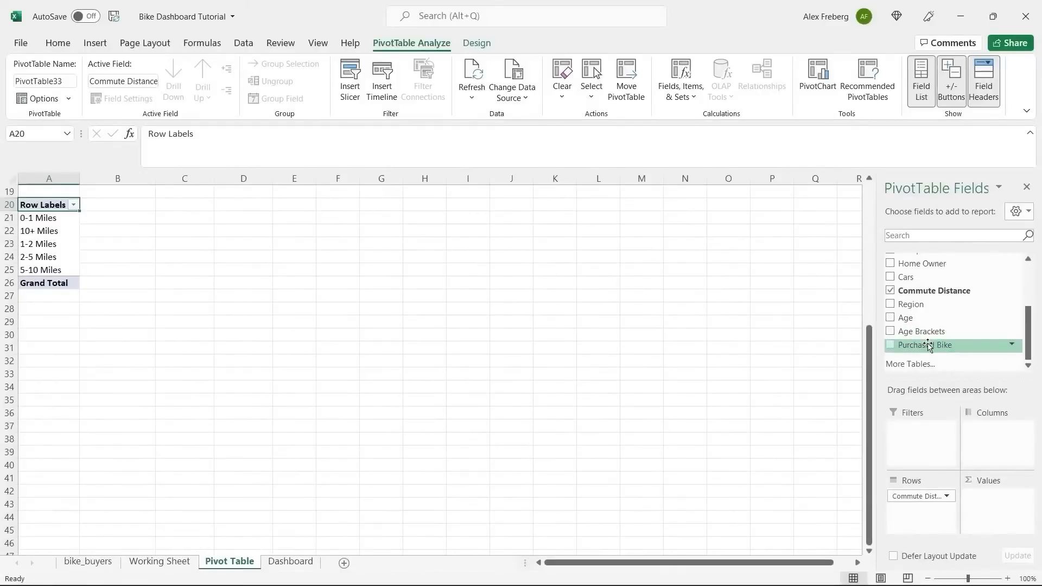
drag(928, 346, 1005, 523)
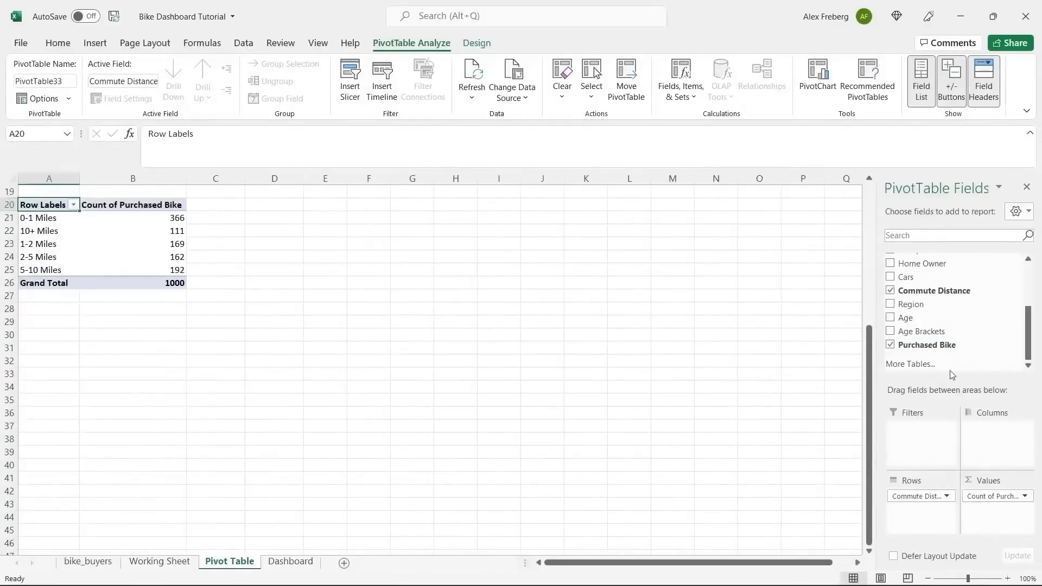
drag(948, 347, 992, 434)
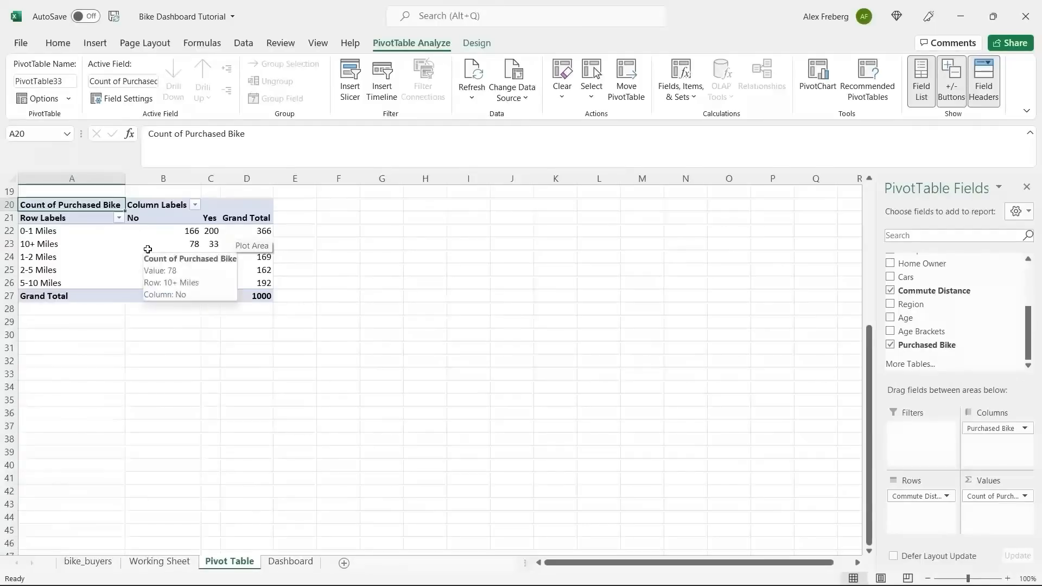
- Examine the order of the commute distance rows in the second pivot table
click(191, 253)
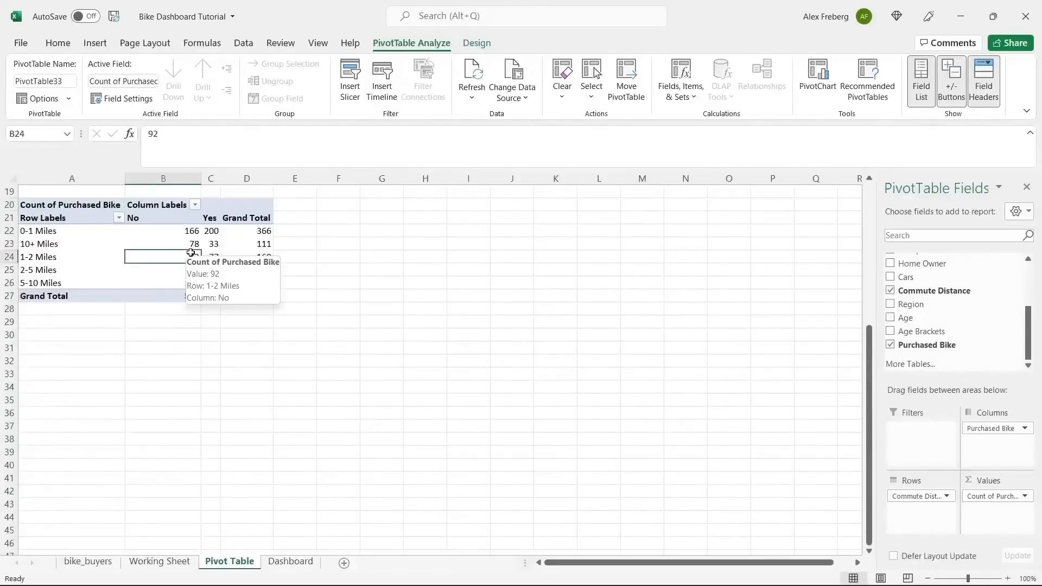
click(71, 244)
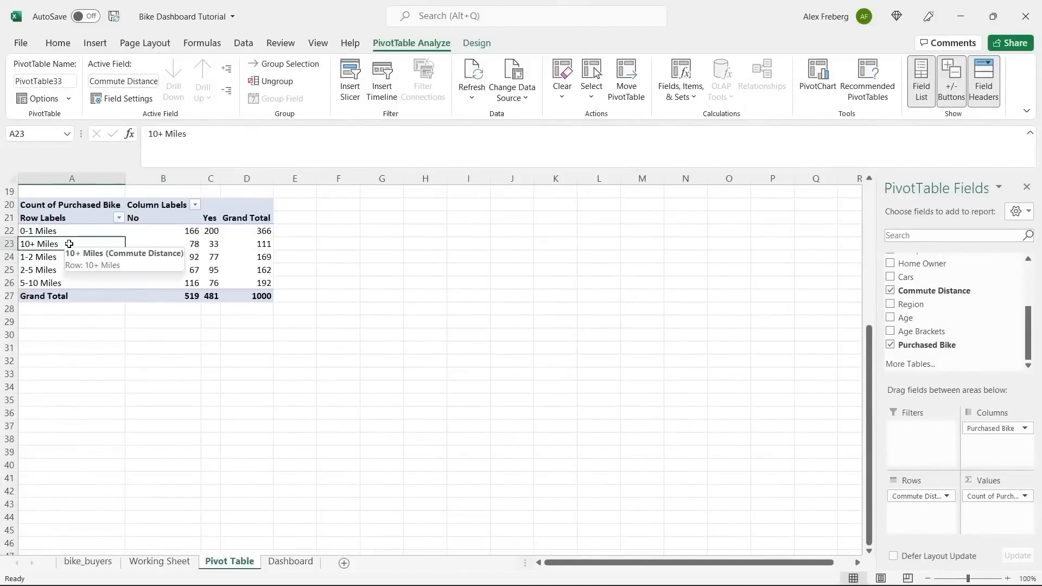
click(33, 231)
click(34, 243)
click(33, 257)
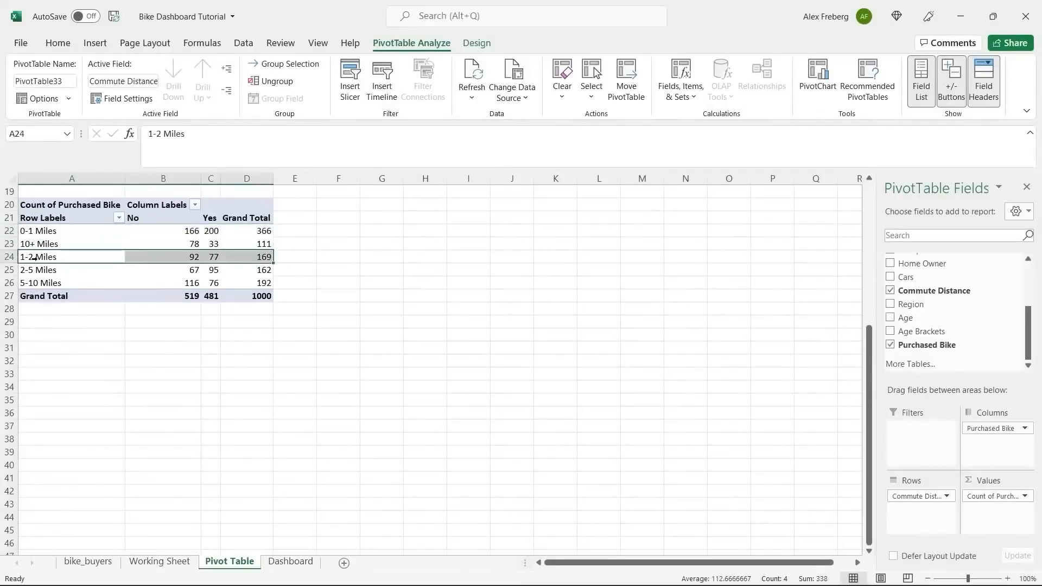
click(34, 270)
click(34, 283)
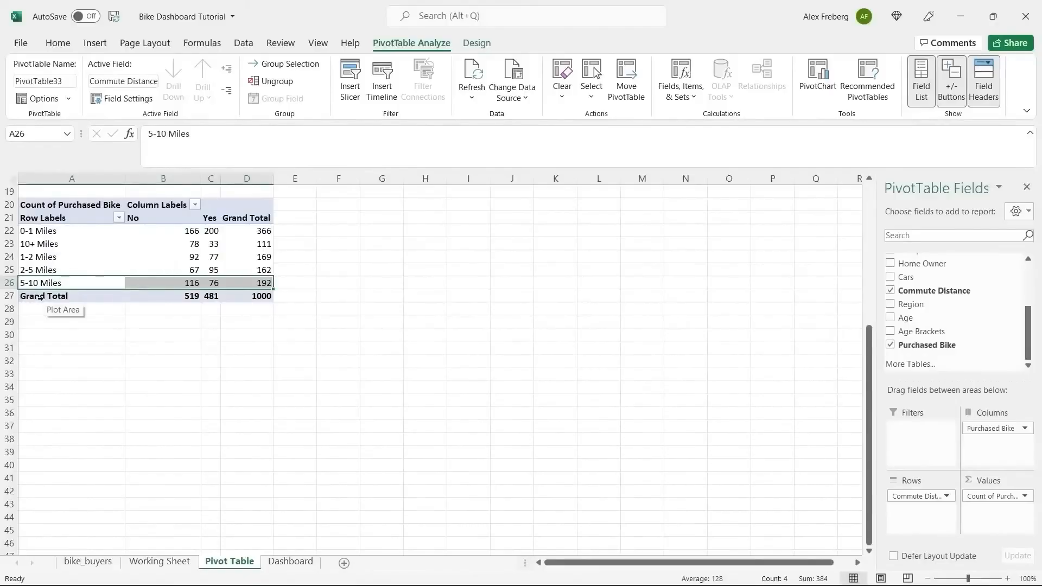
- Try sorting the commute distance row labels Z to A, and return them to A to Z order
click(119, 218)
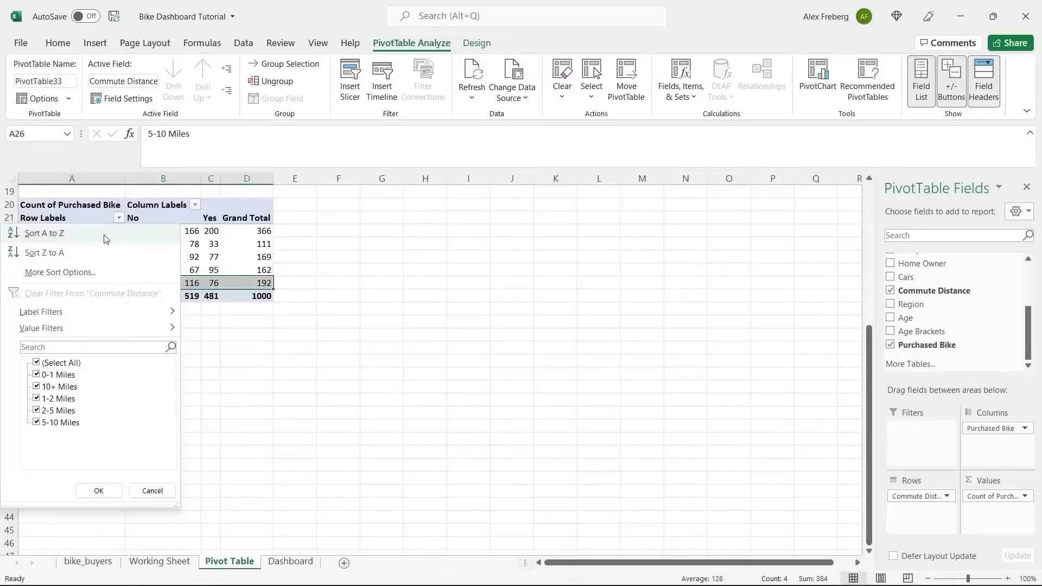
click(107, 233)
click(117, 218)
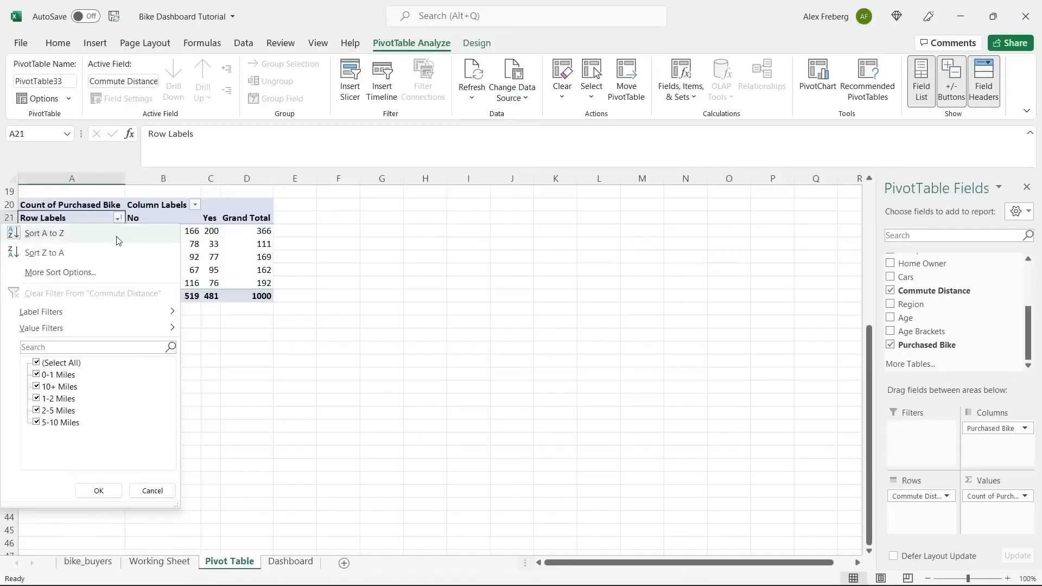
click(107, 255)
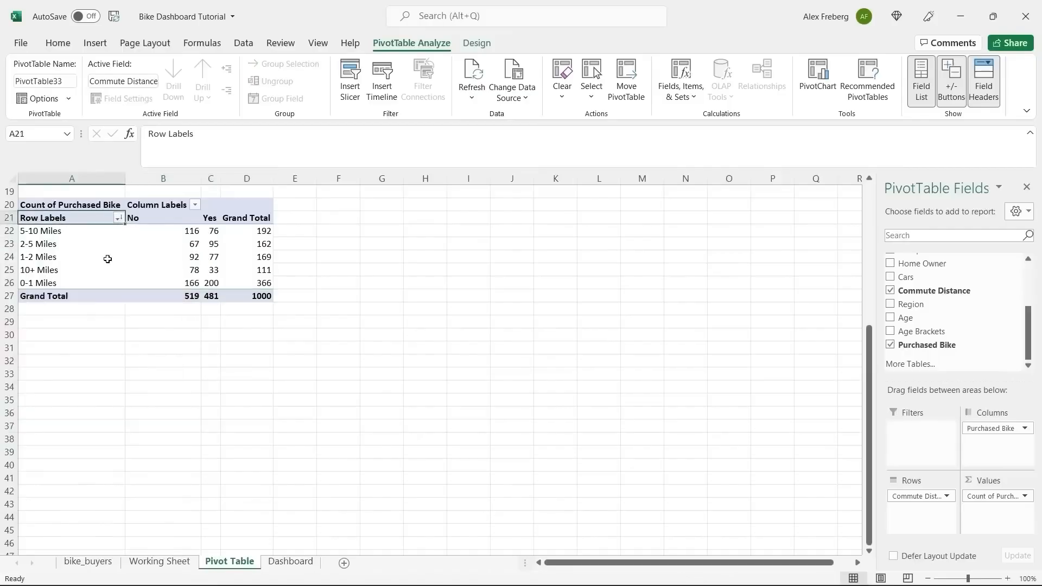
click(118, 218)
click(97, 232)
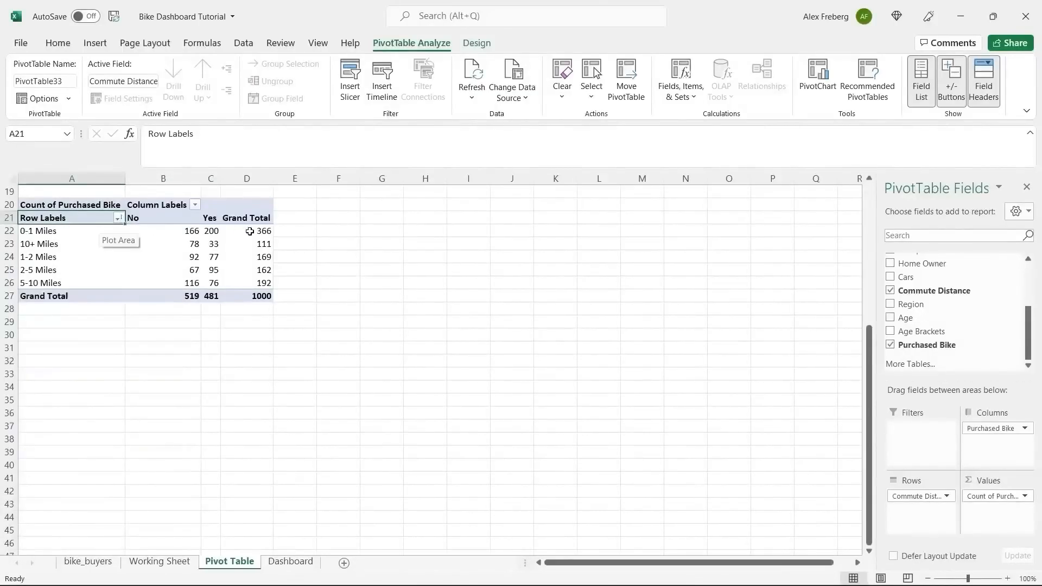
- Insert a line chart from the commute distance pivot table and place it beside the table, level with its header row
click(239, 256)
click(95, 42)
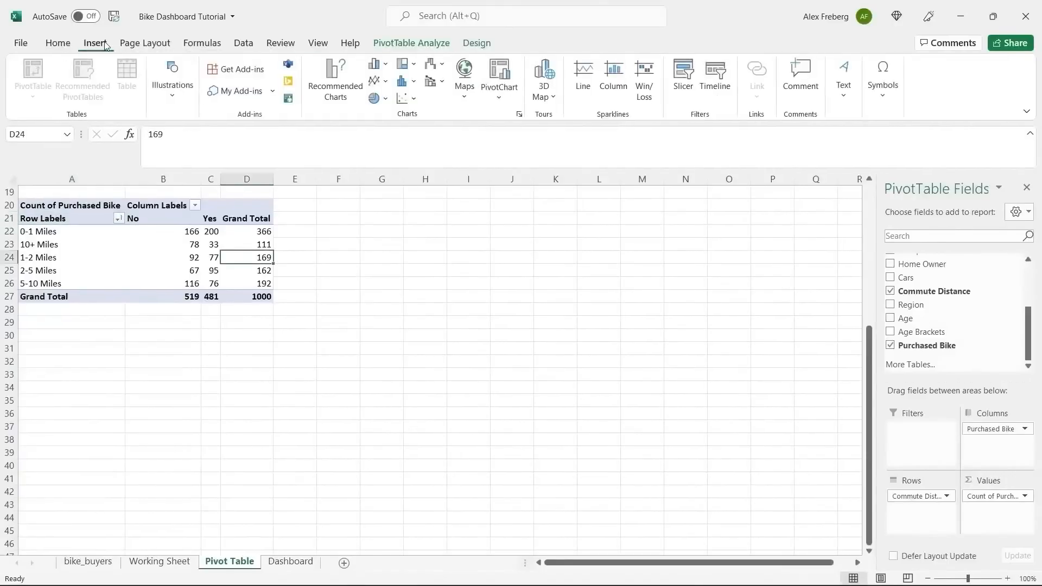
click(342, 81)
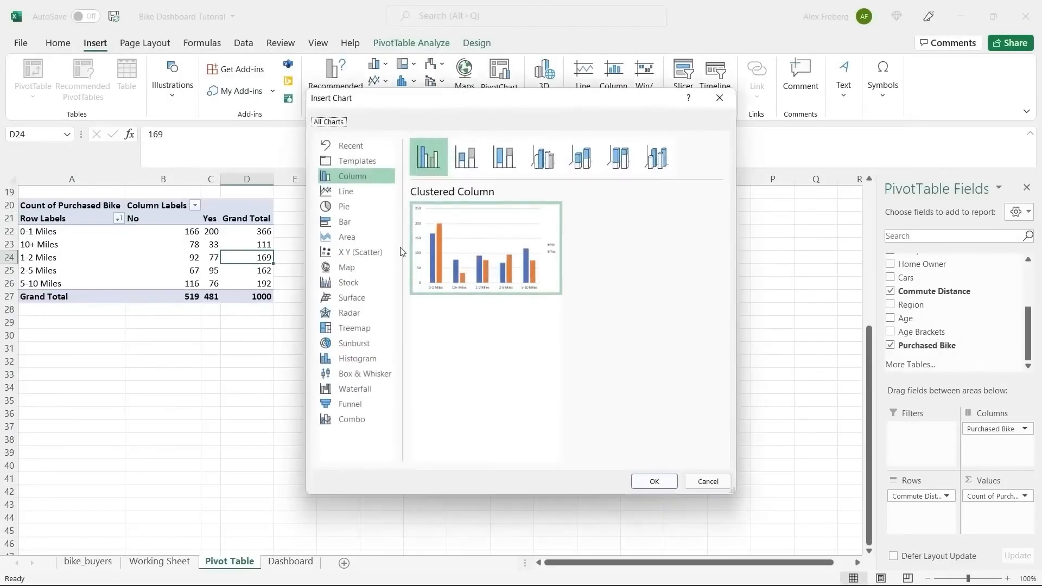
click(351, 193)
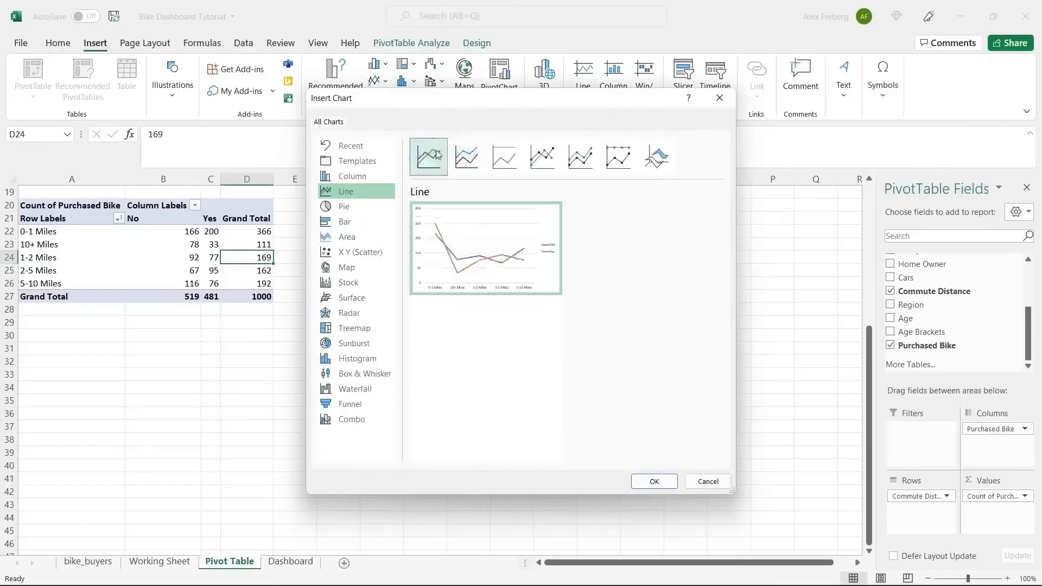
click(654, 482)
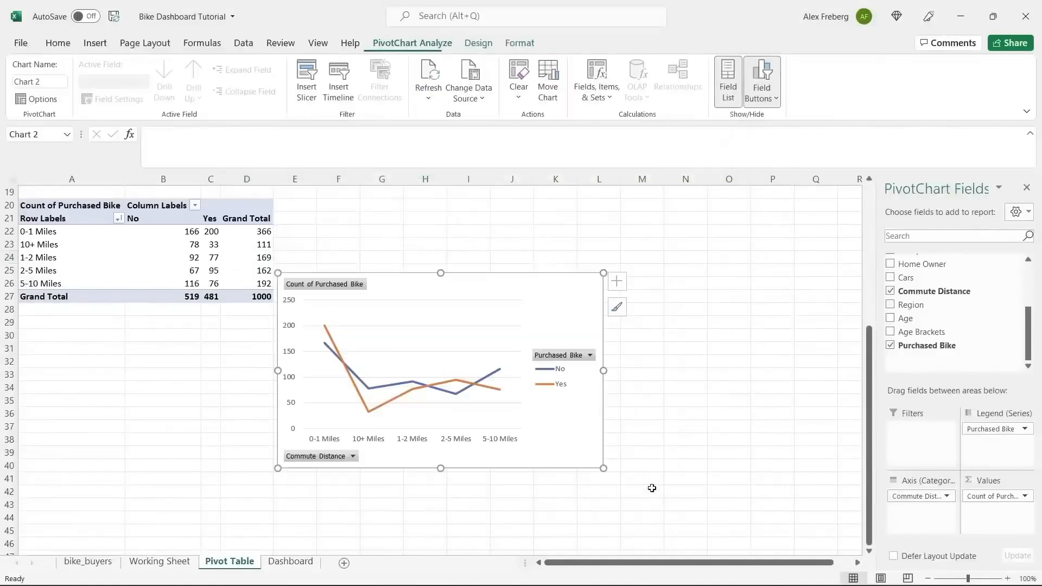
drag(526, 295, 546, 206)
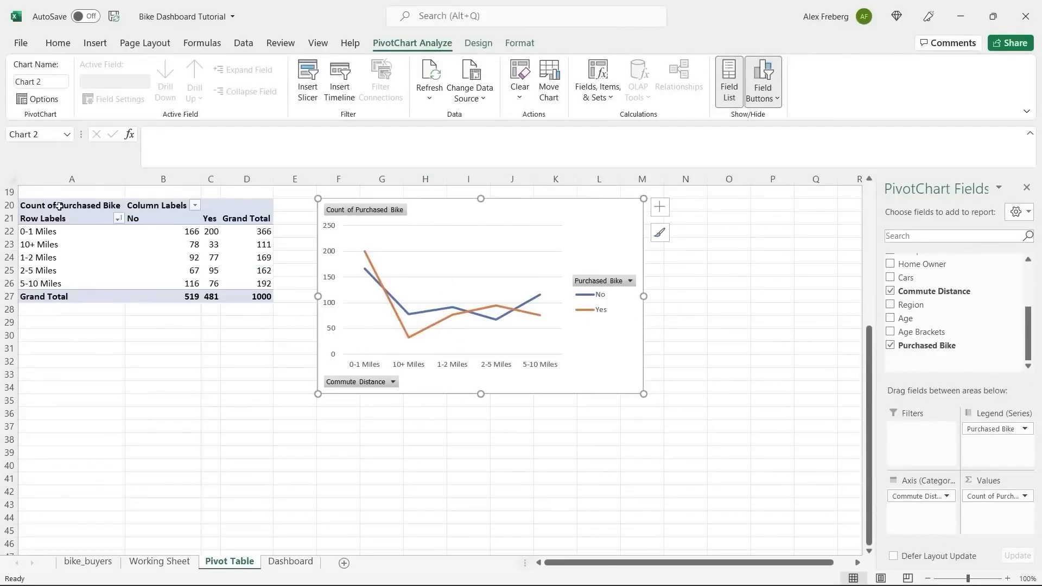
- Check where the 10+ Miles label falls among the pivot table's commute distance categories
click(60, 231)
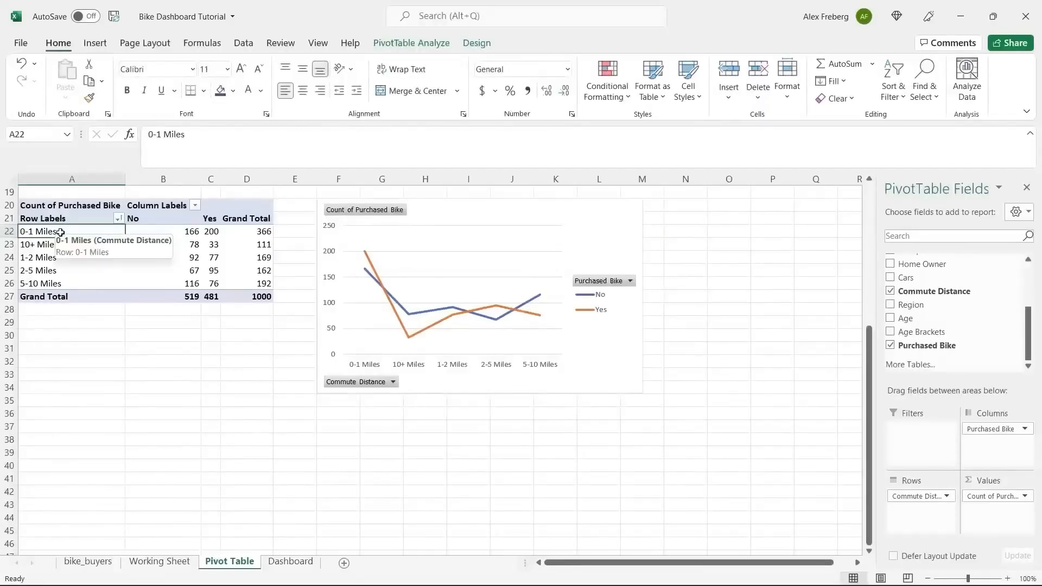
click(60, 257)
click(60, 270)
click(59, 284)
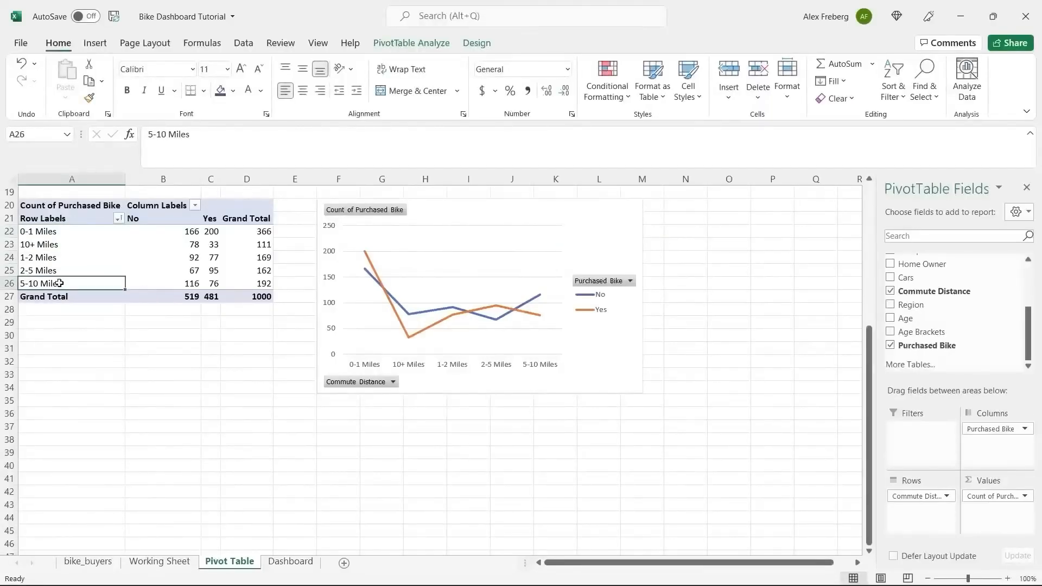
click(79, 246)
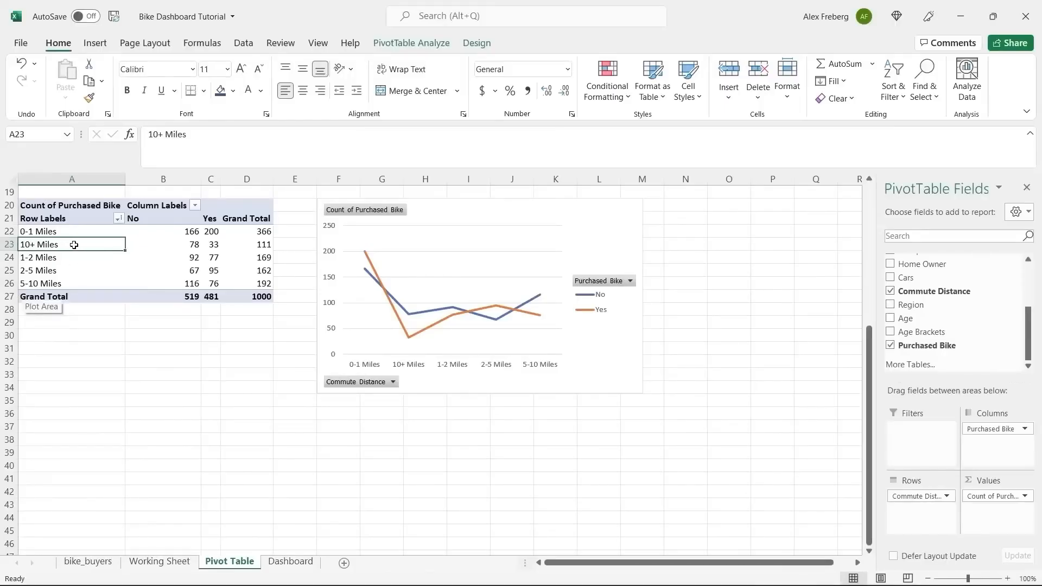
- Open Find and Replace for the Commute Distance column on Working Sheet, keeping the dialog clear of the column's upper entries
click(160, 563)
click(618, 307)
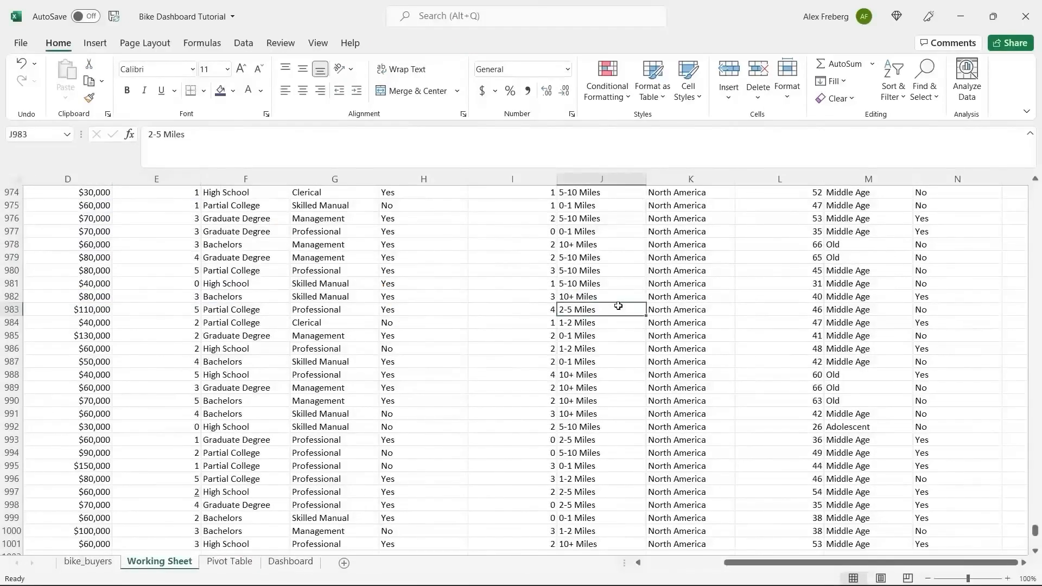
key(ctrl+Up)
click(621, 177)
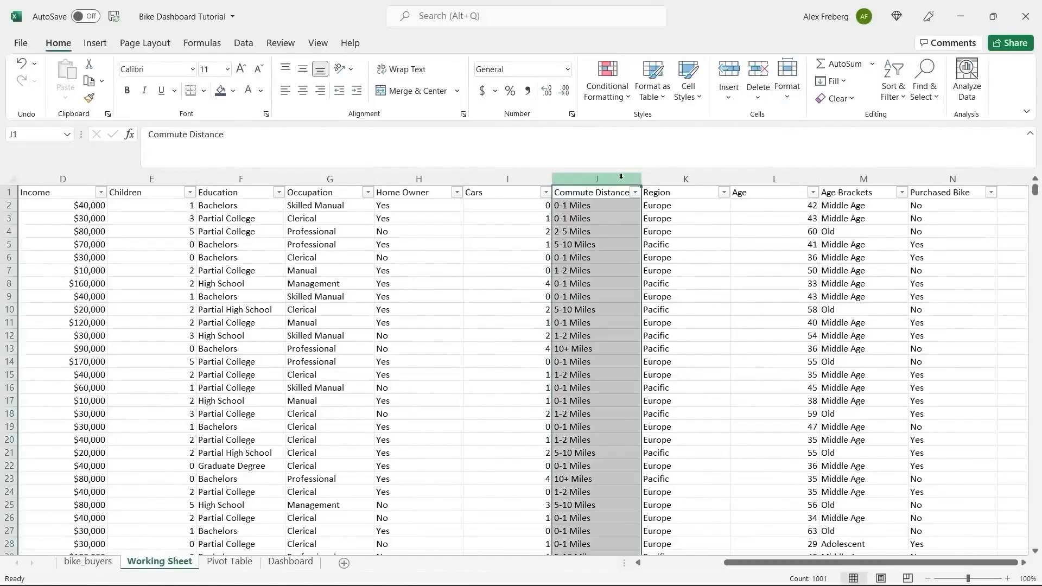
key(ctrl+h)
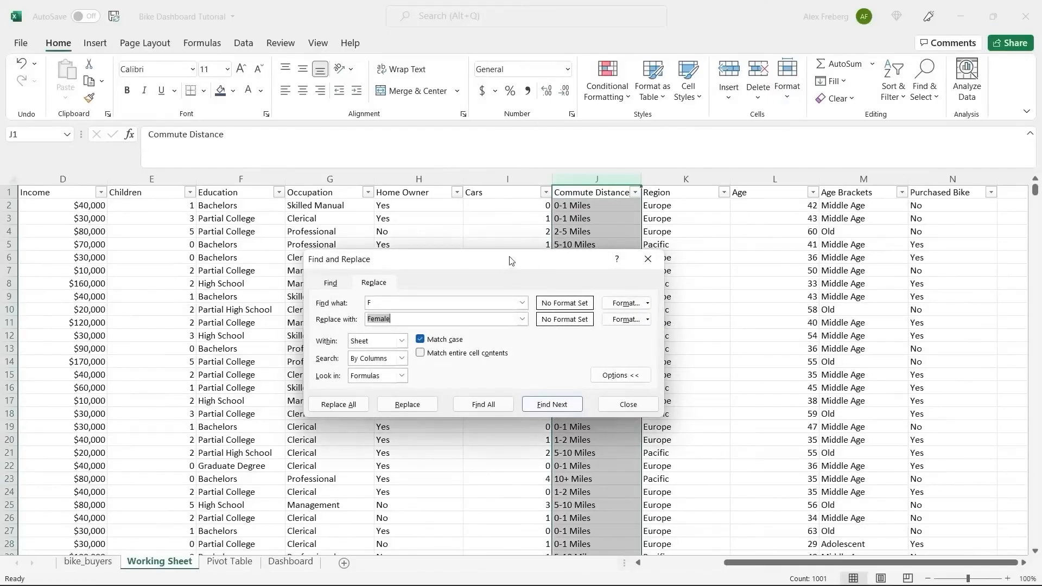
drag(513, 259, 450, 321)
click(579, 245)
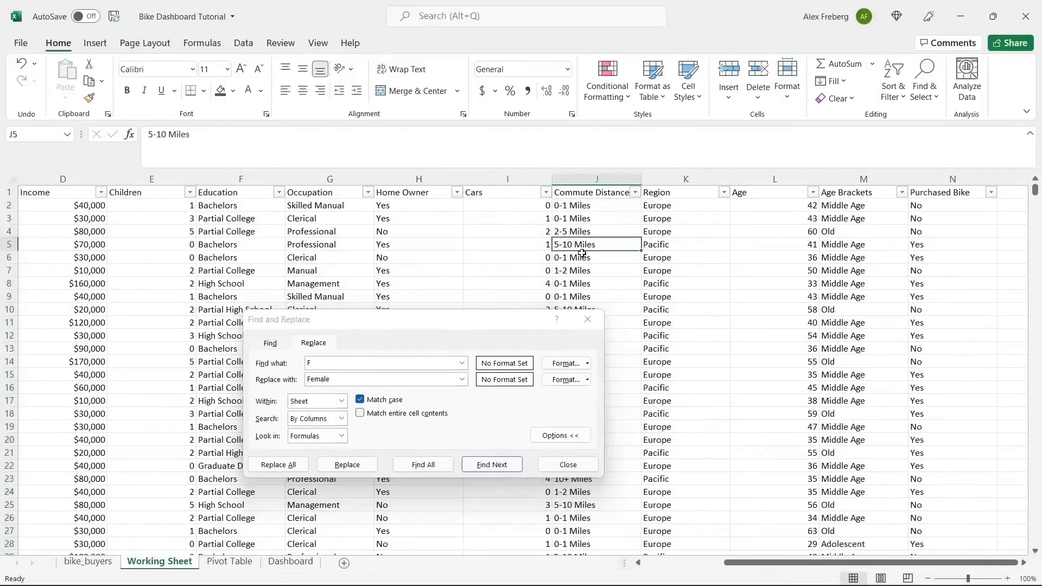
drag(507, 328, 504, 384)
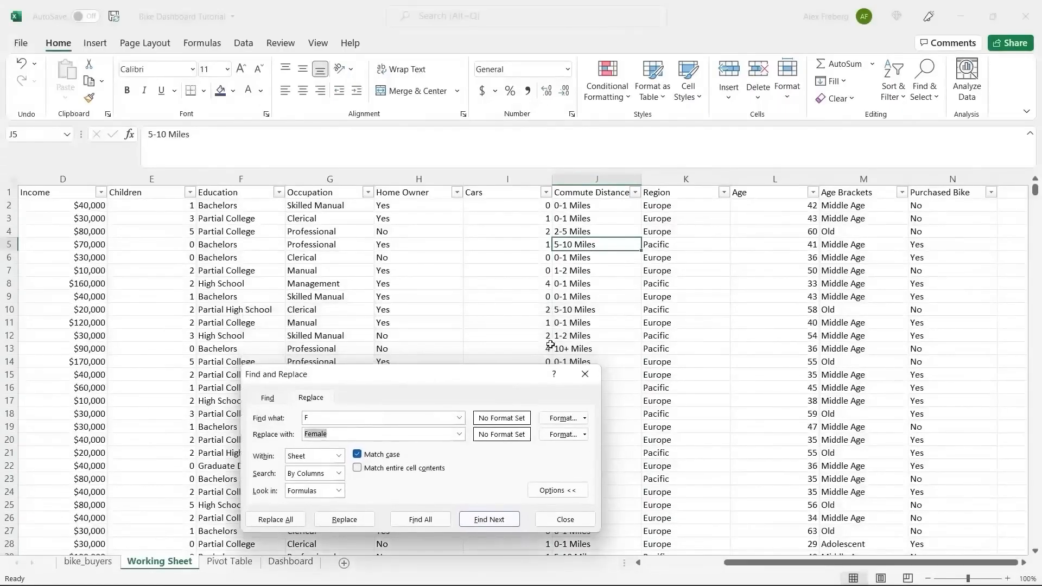
- Replace every 10+ Miles entry on Working Sheet with 10 Miles + and close Find and Replace
click(597, 348)
key(ctrl+c)
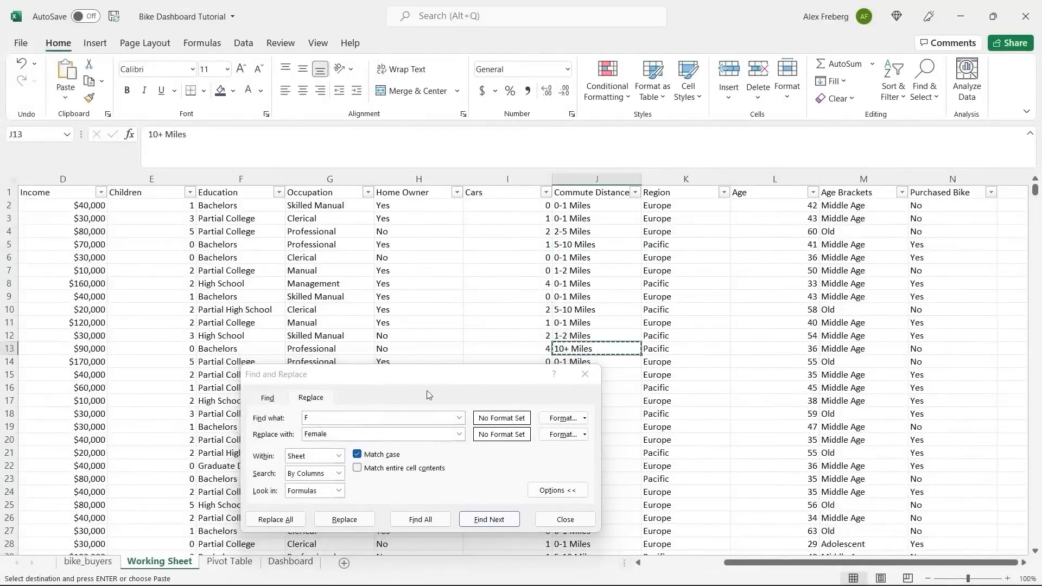
click(388, 413)
key(ctrl+v)
click(358, 435)
double_click(358, 435)
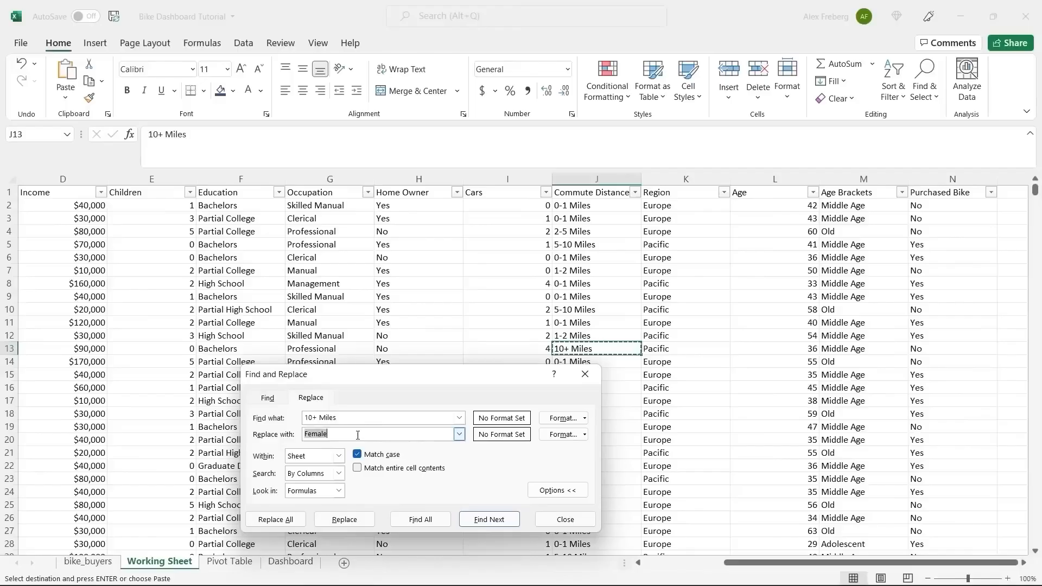
text(10 Miles +)
click(287, 522)
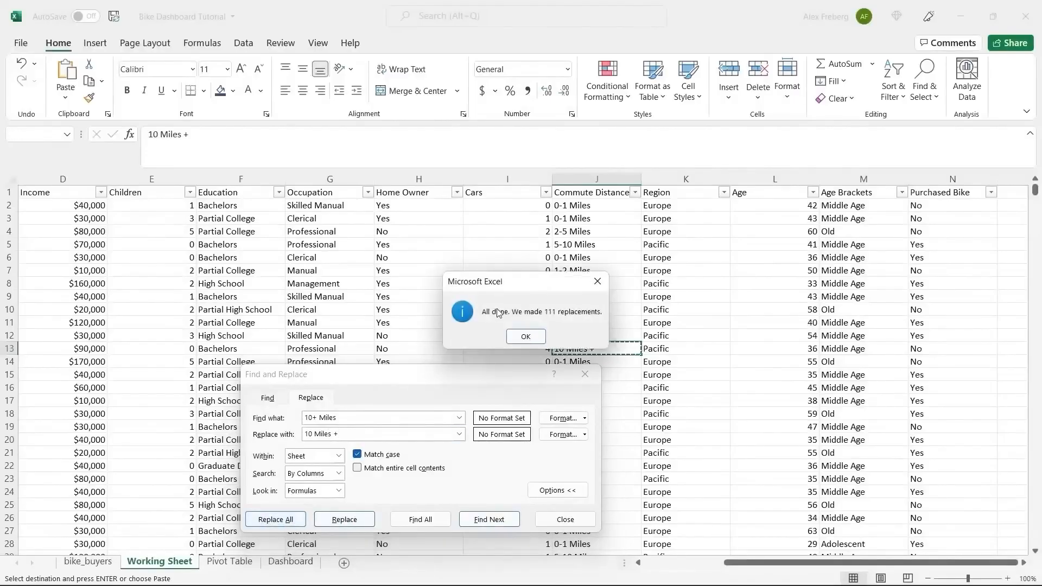
click(523, 335)
click(578, 519)
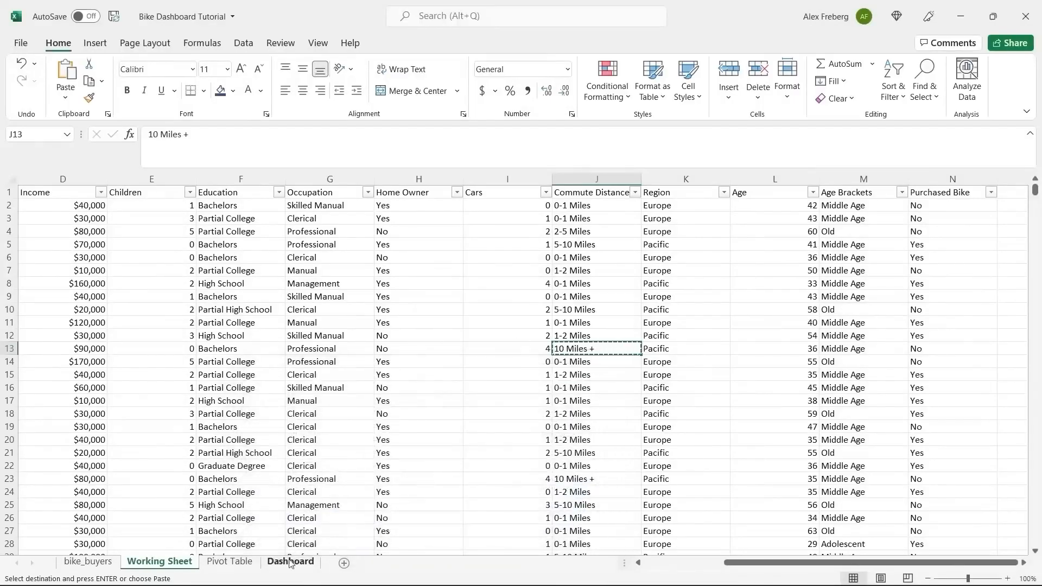
- Refresh the data behind the commute distance pivot table, and undo the refresh together with the 10 Miles + replacement
click(230, 562)
click(157, 270)
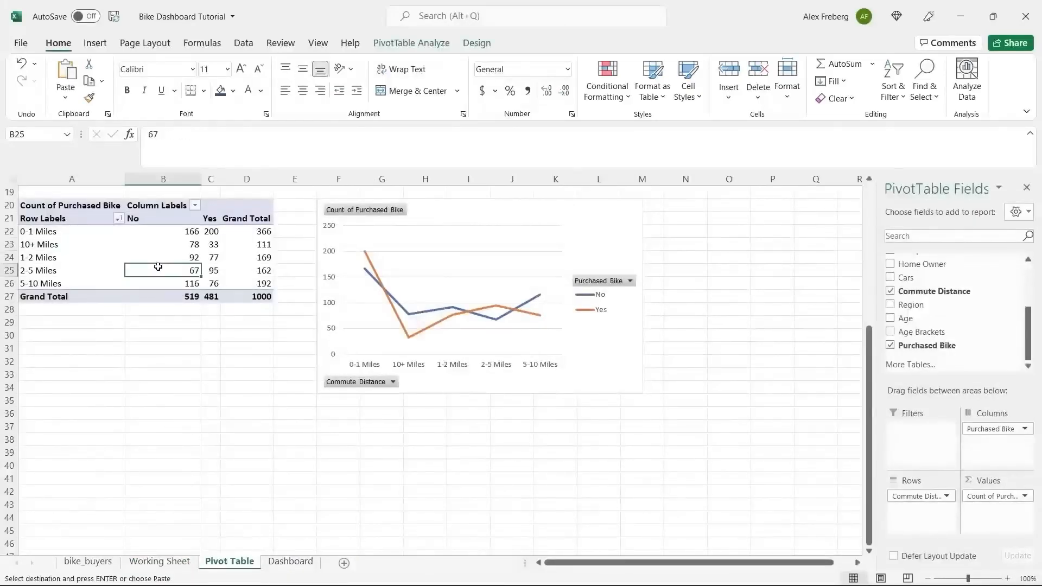
click(243, 43)
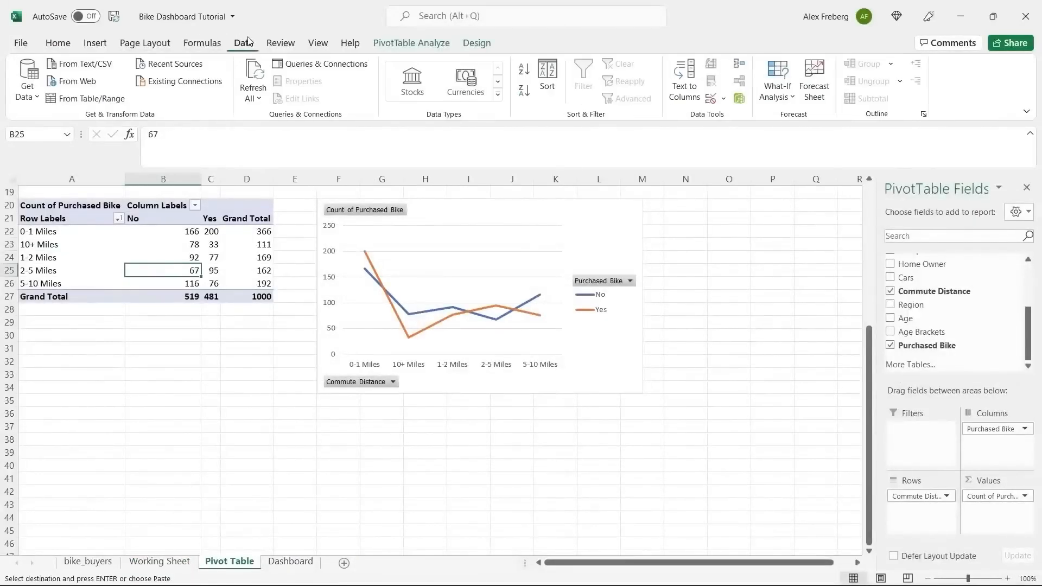
click(252, 65)
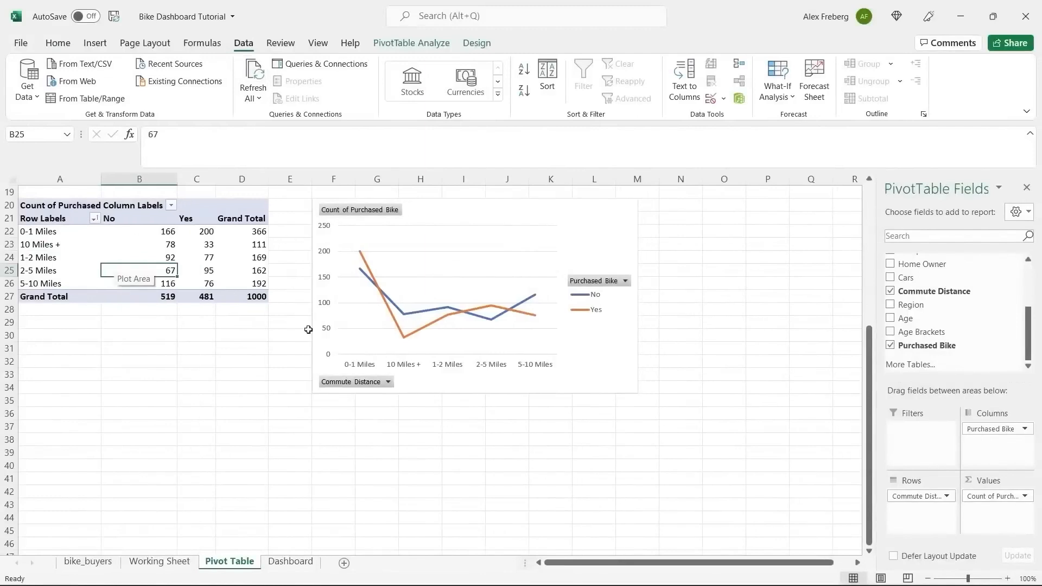
mouse_move(207, 279)
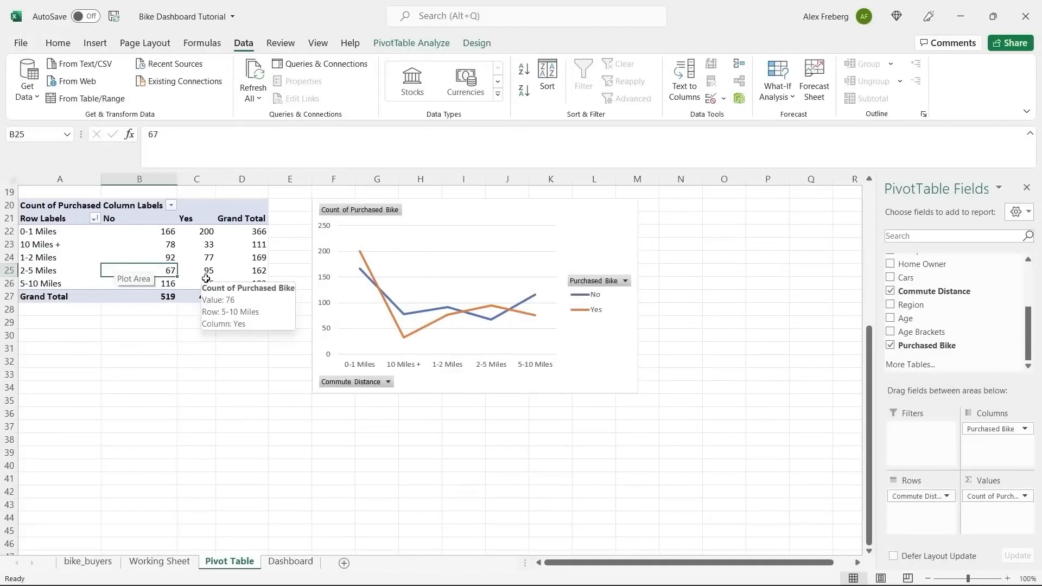
key(ctrl+z)
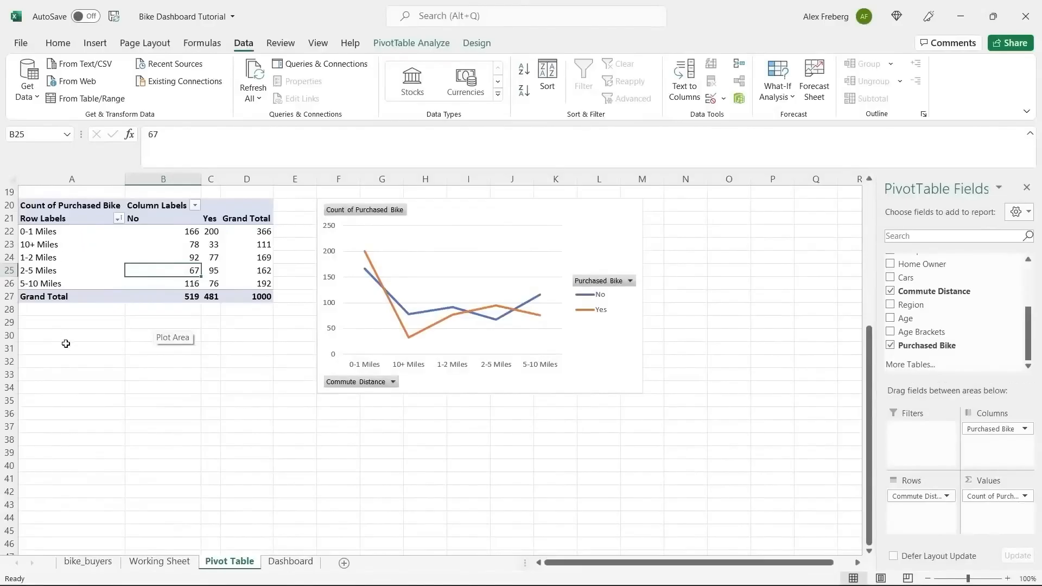
- Open Find and Replace on Working Sheet and enter the Commute Distance value 10+ Miles as the text to find
click(160, 563)
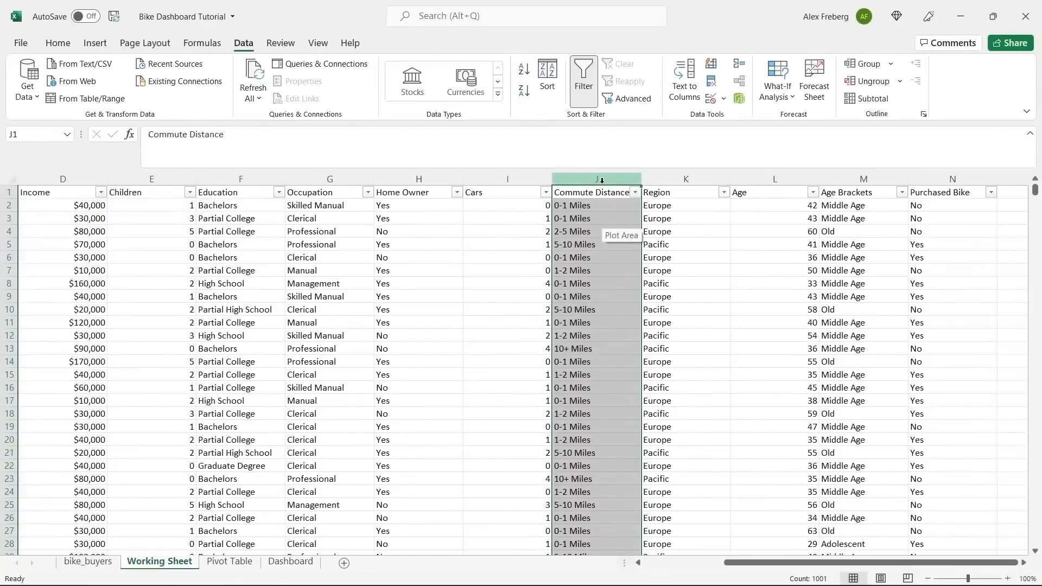
key(ctrl+h)
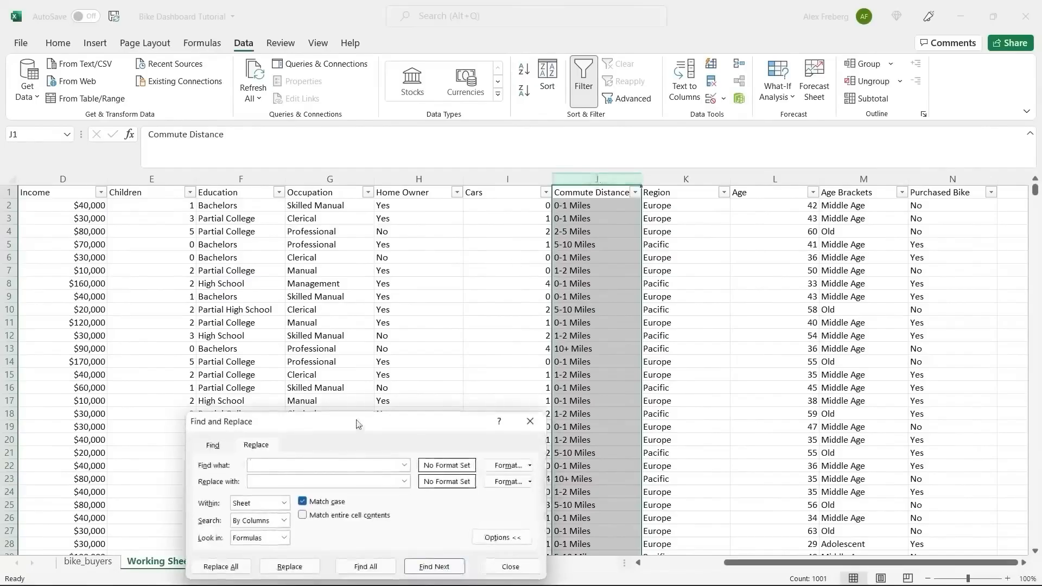
drag(358, 427, 345, 298)
click(598, 299)
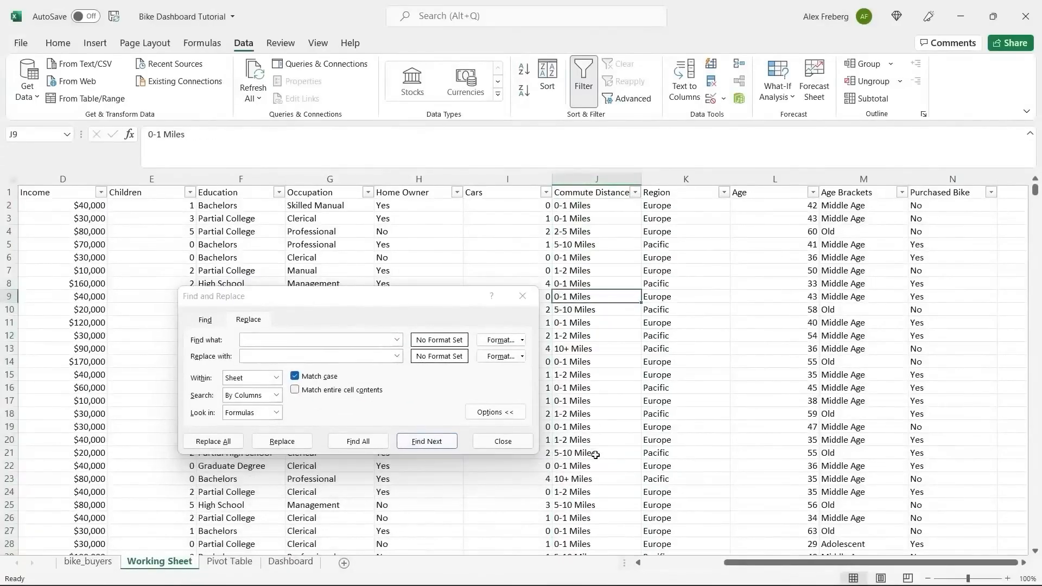
click(595, 349)
key(ctrl+c)
click(321, 340)
key(ctrl+v)
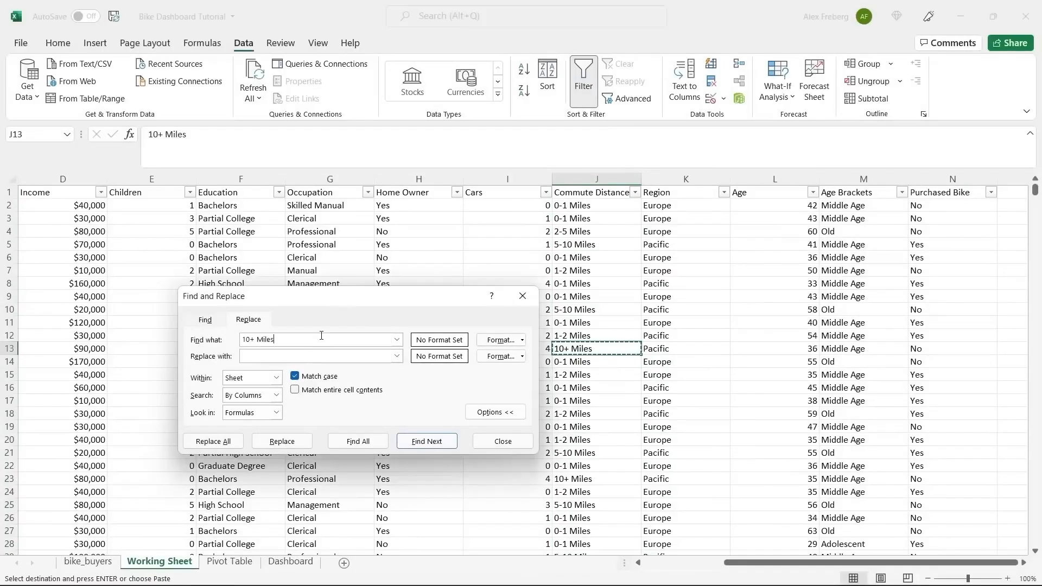
- Replace every 10+ Miles entry on Working Sheet with More than 10 Miles and close Find and Replace
text(Mi)
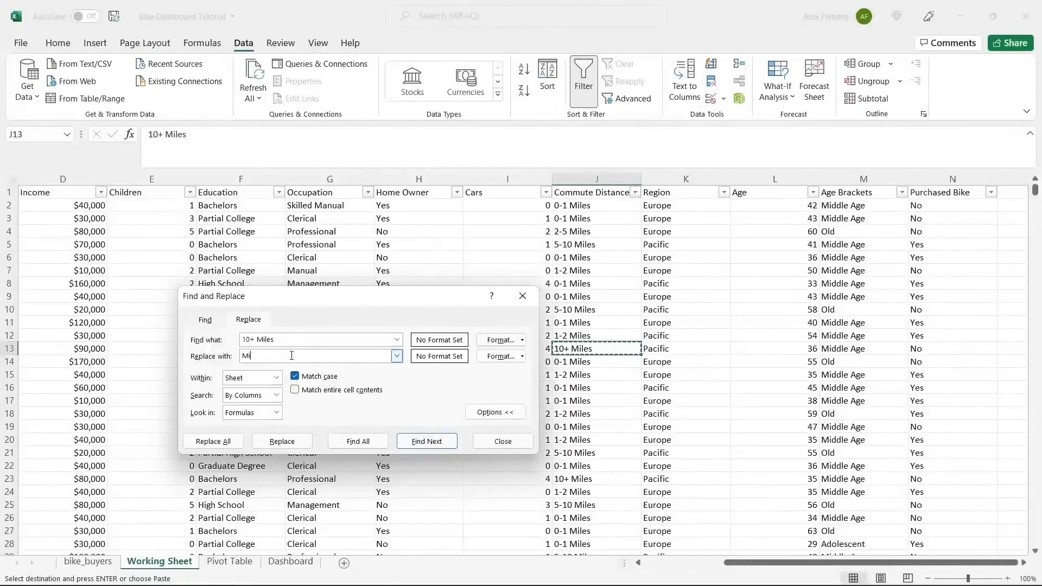
key(BackSpace)
key(BackSpace)
text(More than 10 Miles)
click(235, 441)
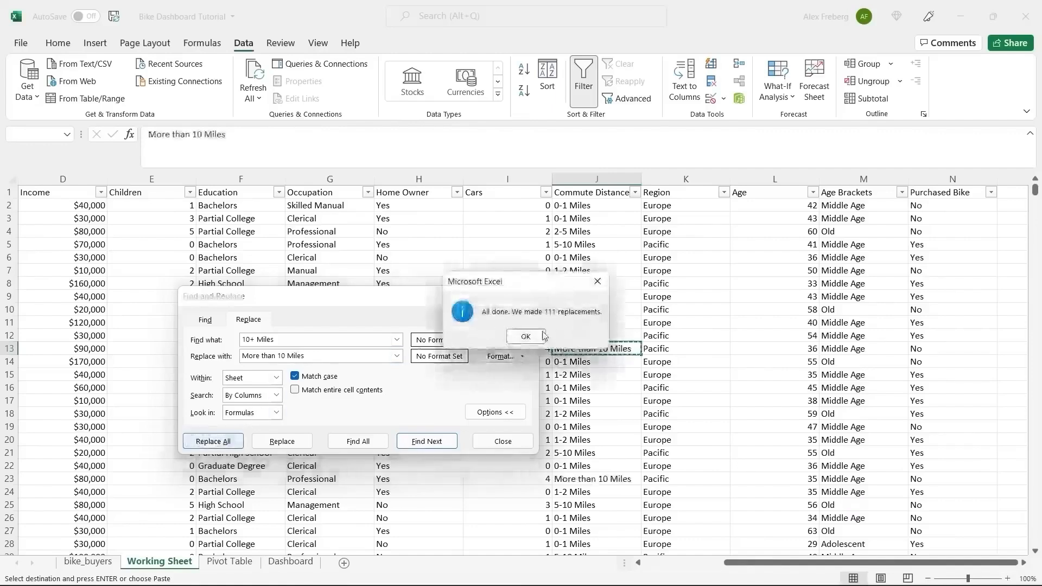
click(524, 333)
click(526, 295)
click(597, 285)
double_click(599, 272)
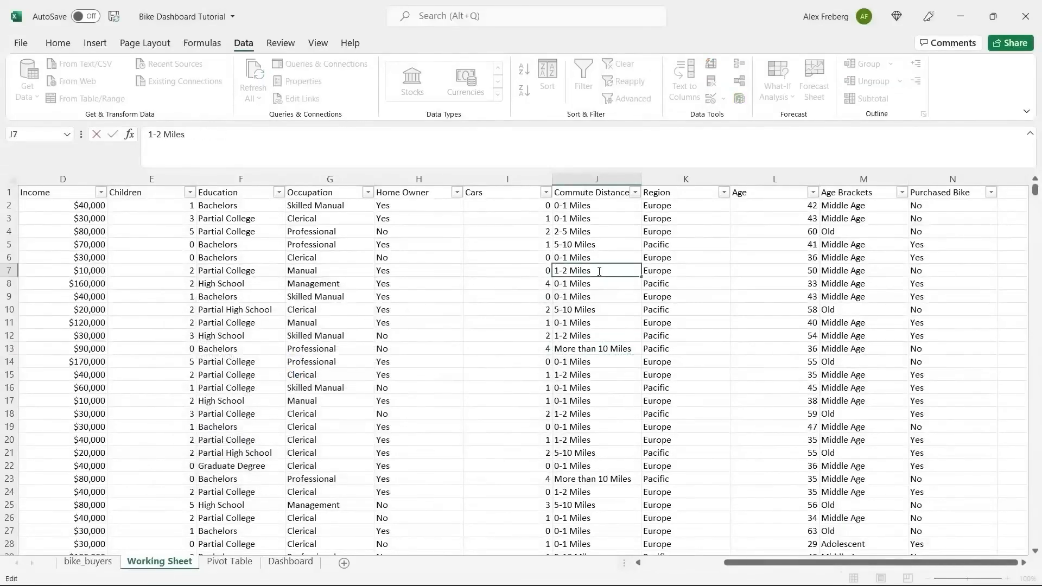
click(606, 322)
- Refresh the data behind the commute distance pivot table on the Pivot Table sheet
click(230, 561)
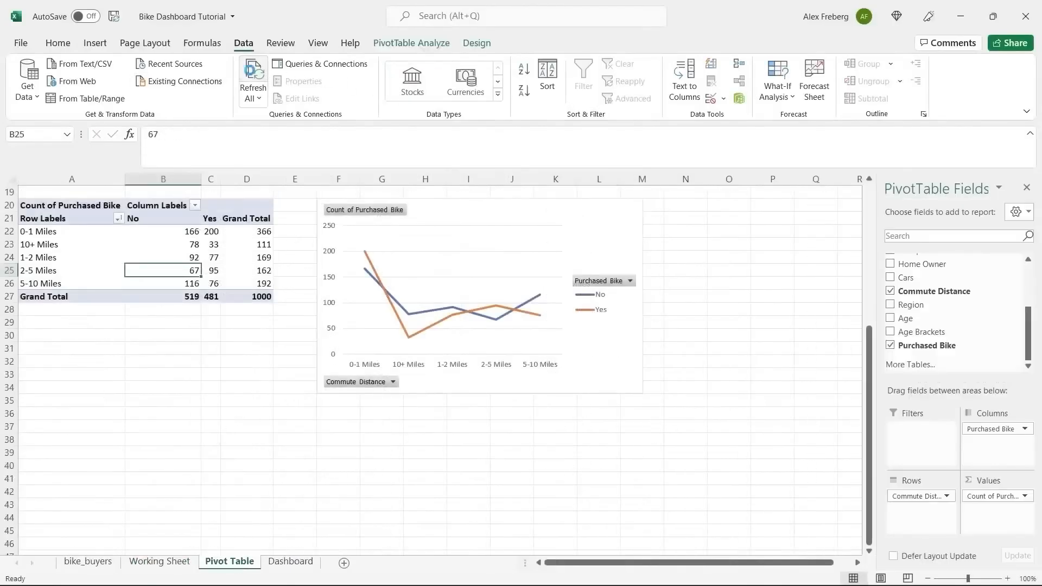
click(251, 73)
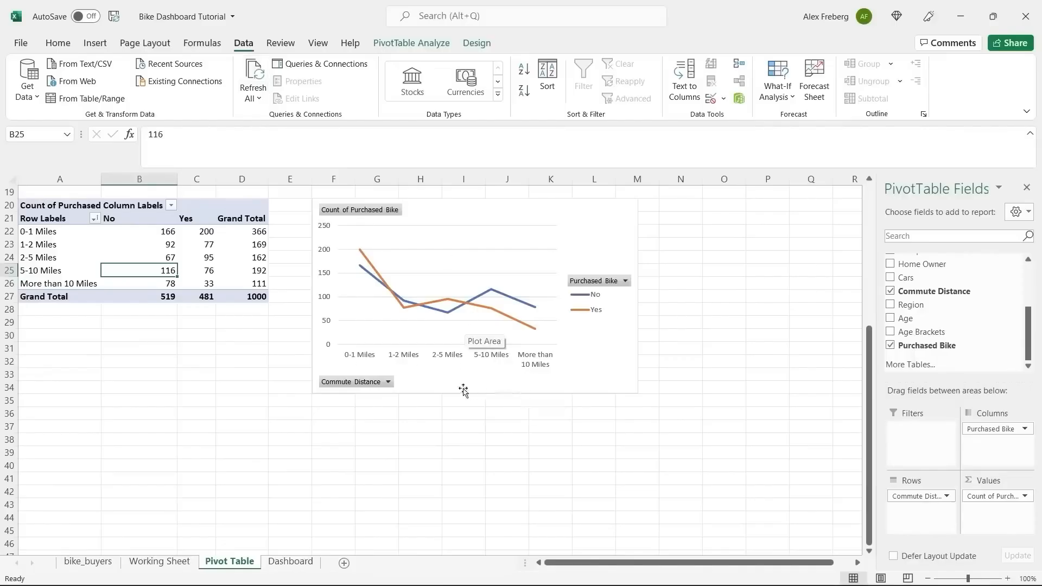
click(507, 413)
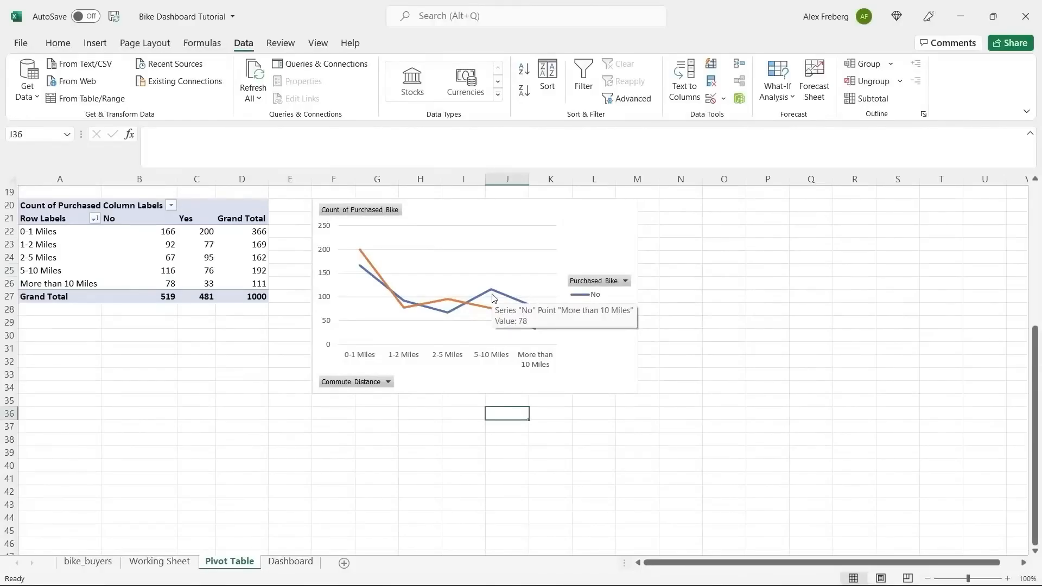
- Add axis titles to the commute distance line chart and name the horizontal axis Commute Distance
click(594, 225)
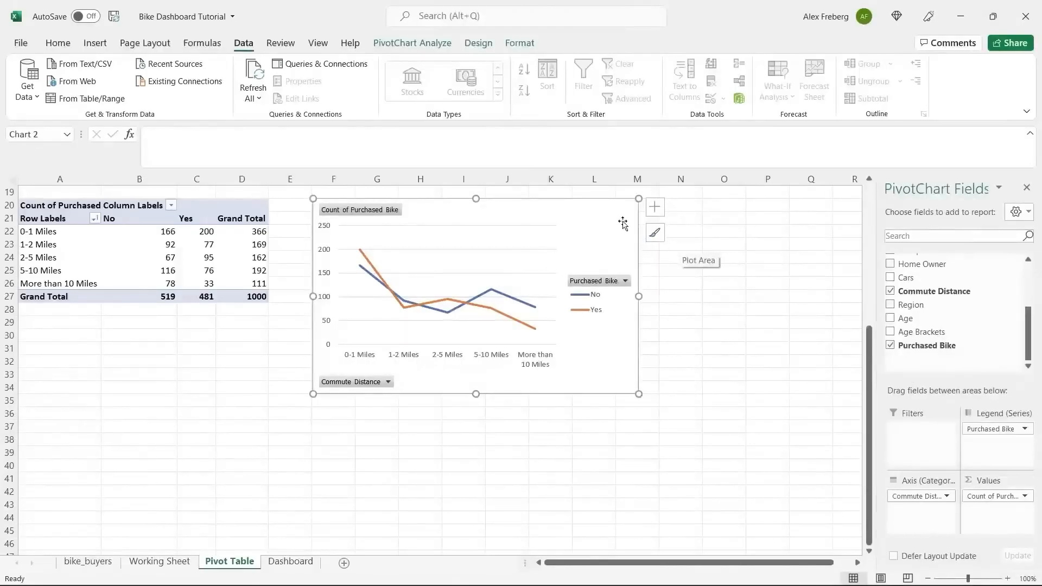
click(655, 209)
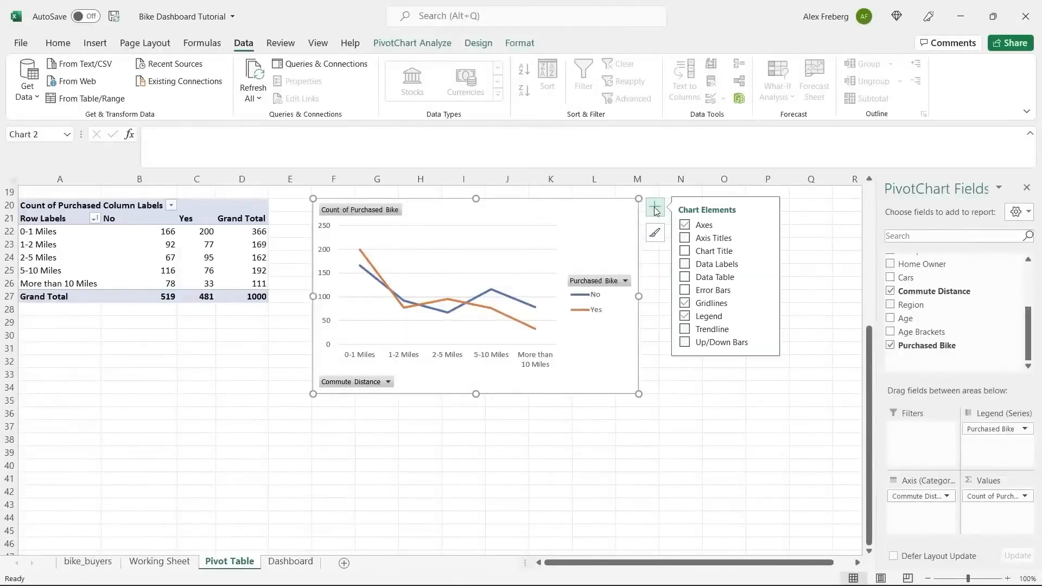
click(685, 239)
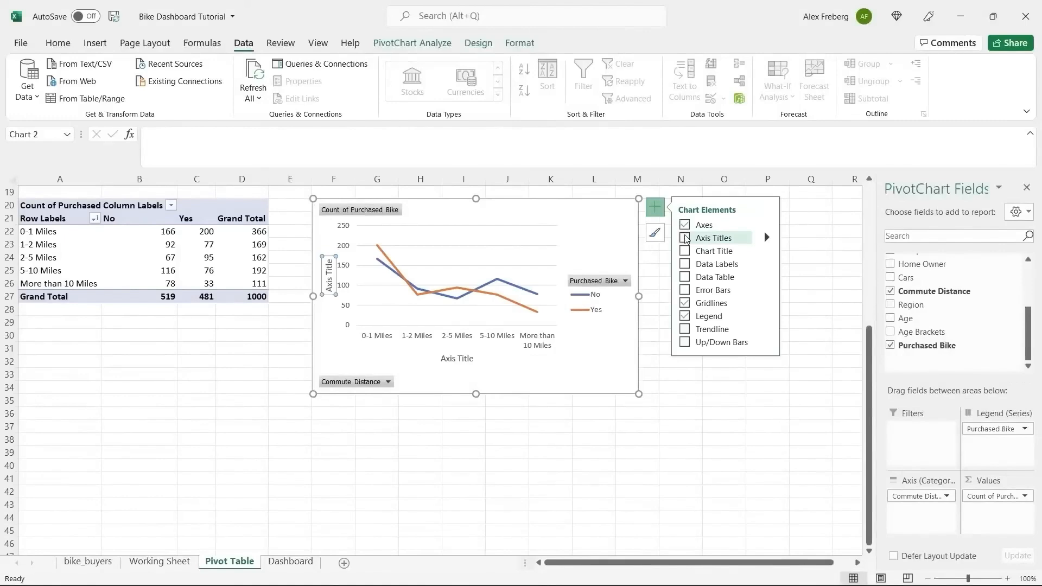
double_click(465, 360)
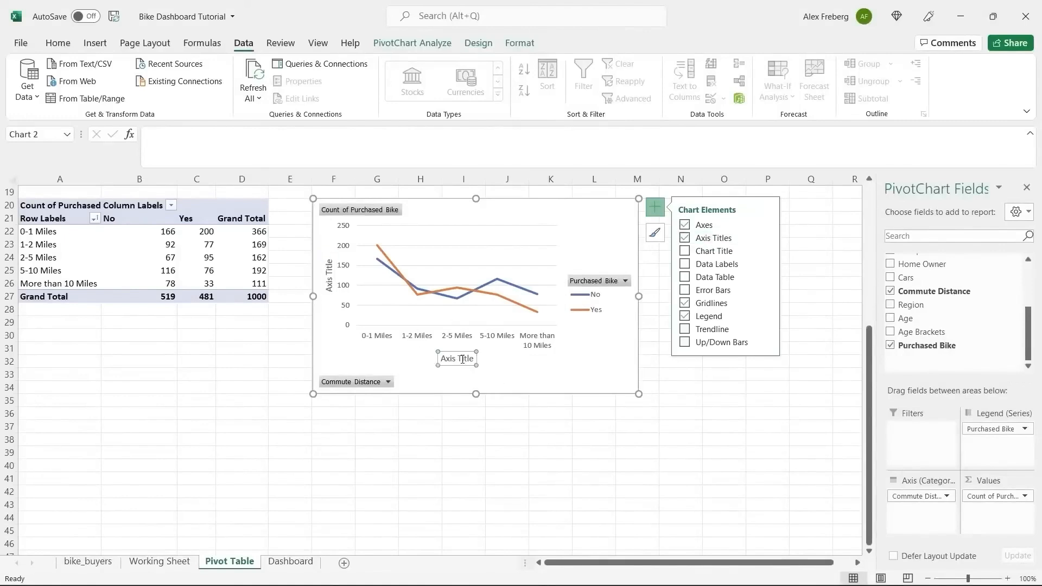
triple_click(464, 360)
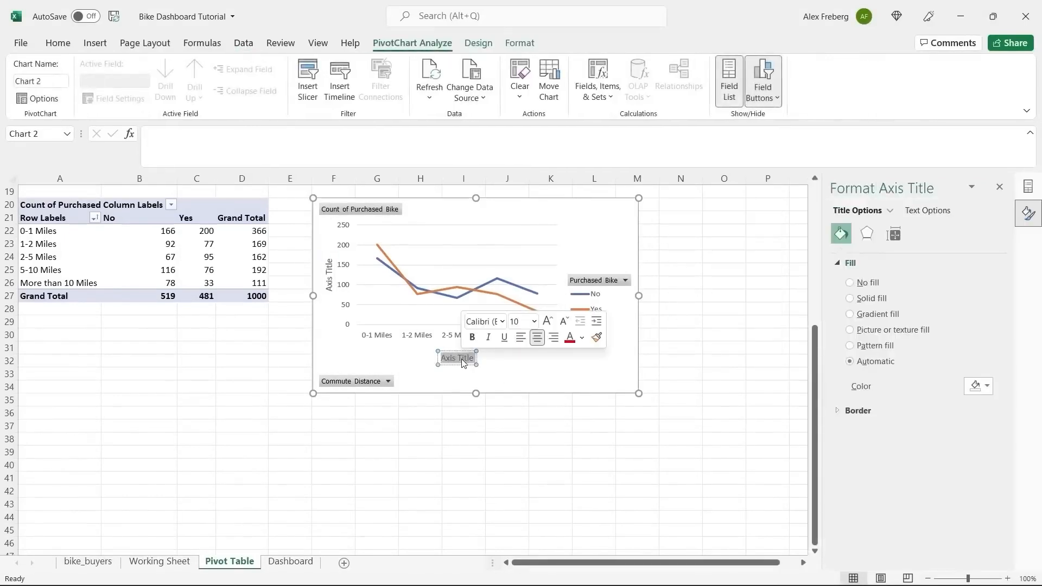
text(Commute Dista)
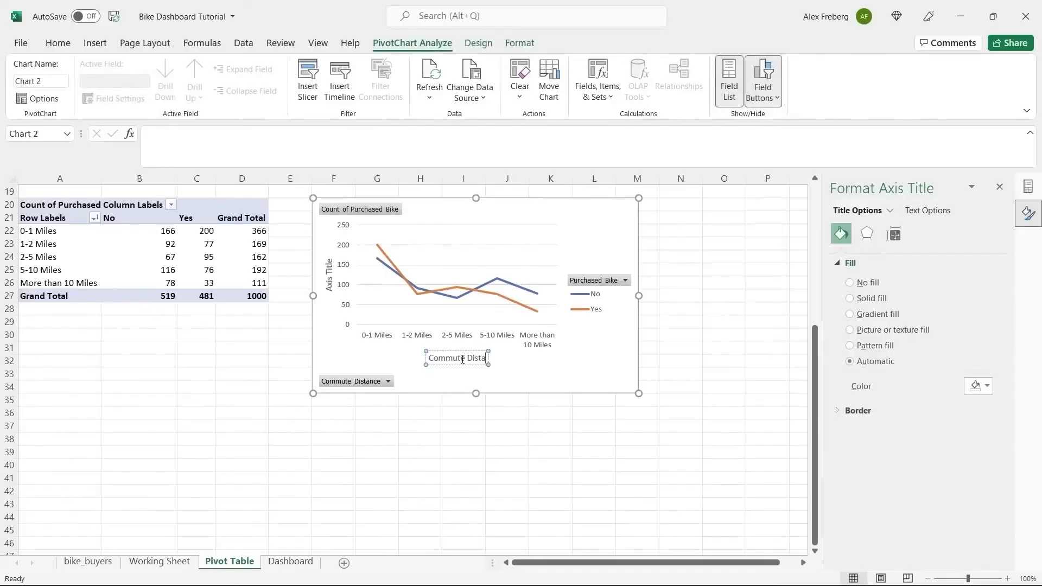
text(nce)
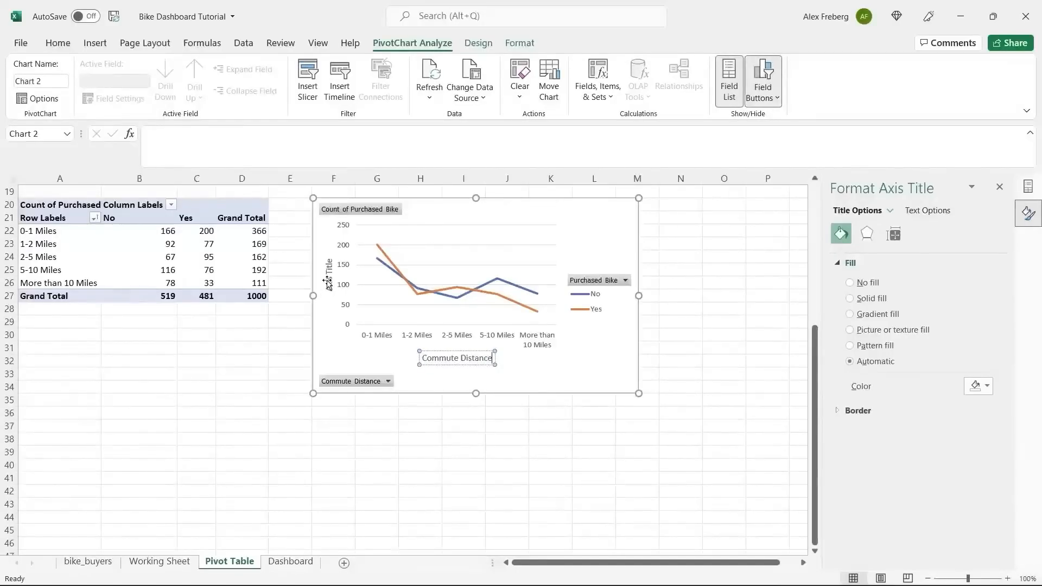
- Remove the vertical axis title from the commute distance chart, leaving the primary horizontal axis title turned on
click(329, 279)
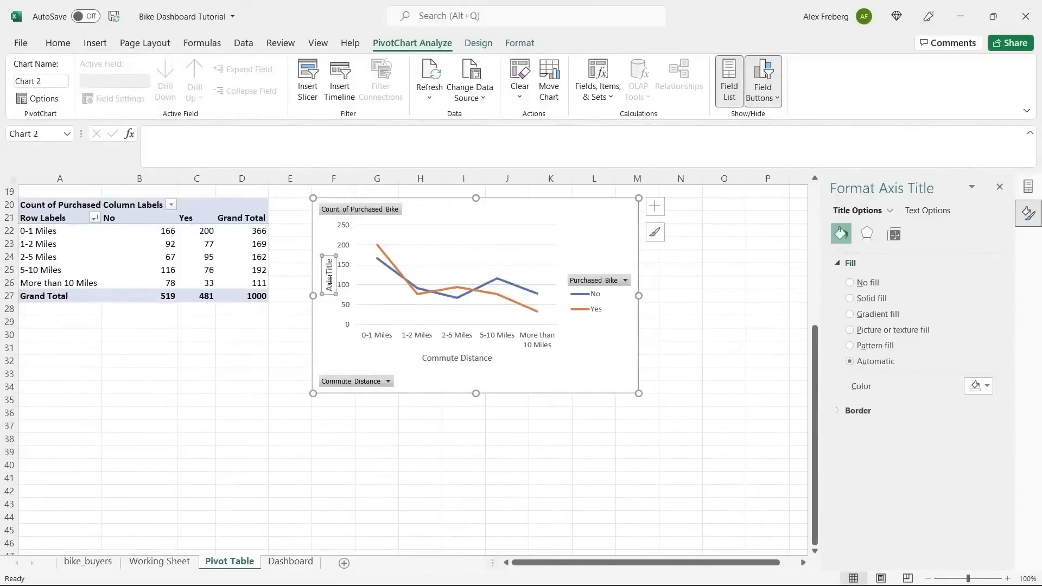
triple_click(329, 280)
click(587, 254)
click(655, 205)
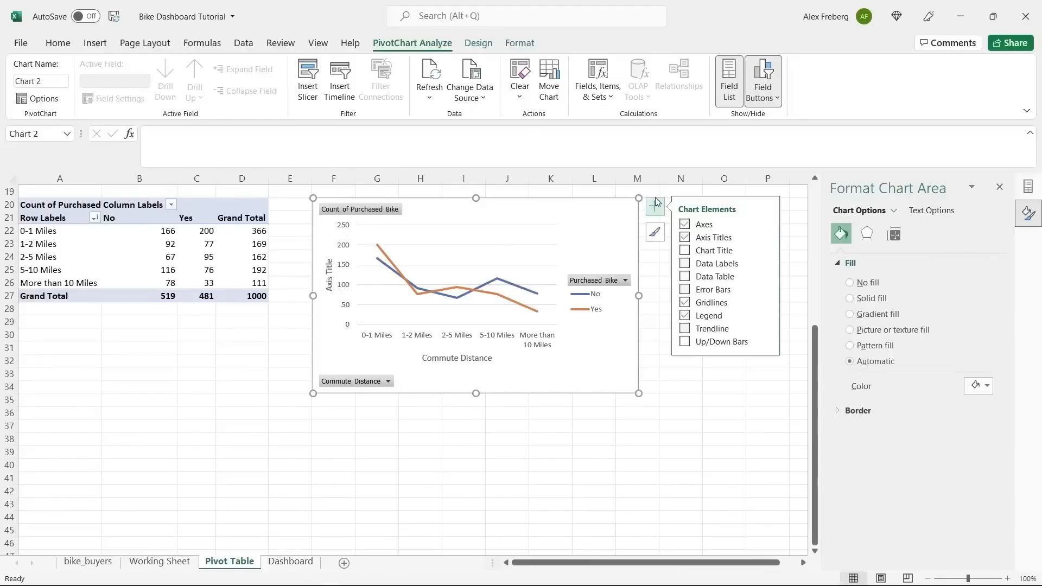
click(767, 237)
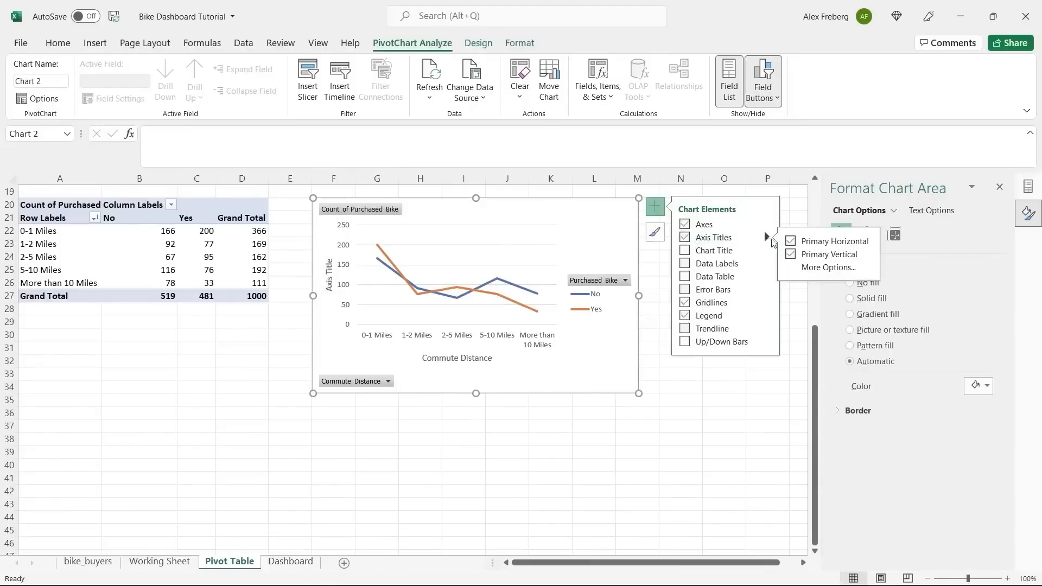
click(791, 241)
click(791, 241)
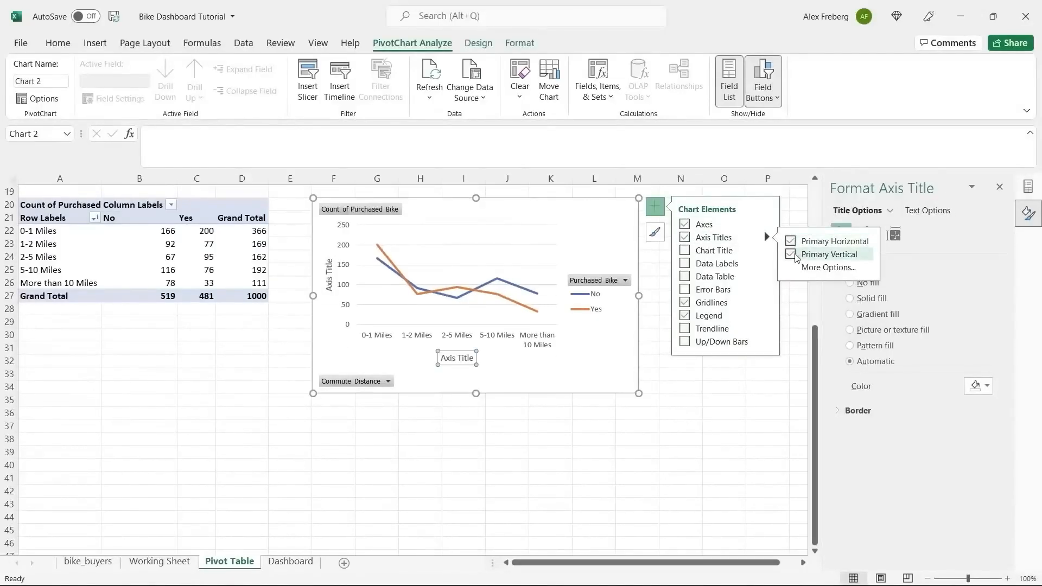
click(791, 254)
- Replace the placeholder text of the horizontal axis title with Commute Distance
click(449, 360)
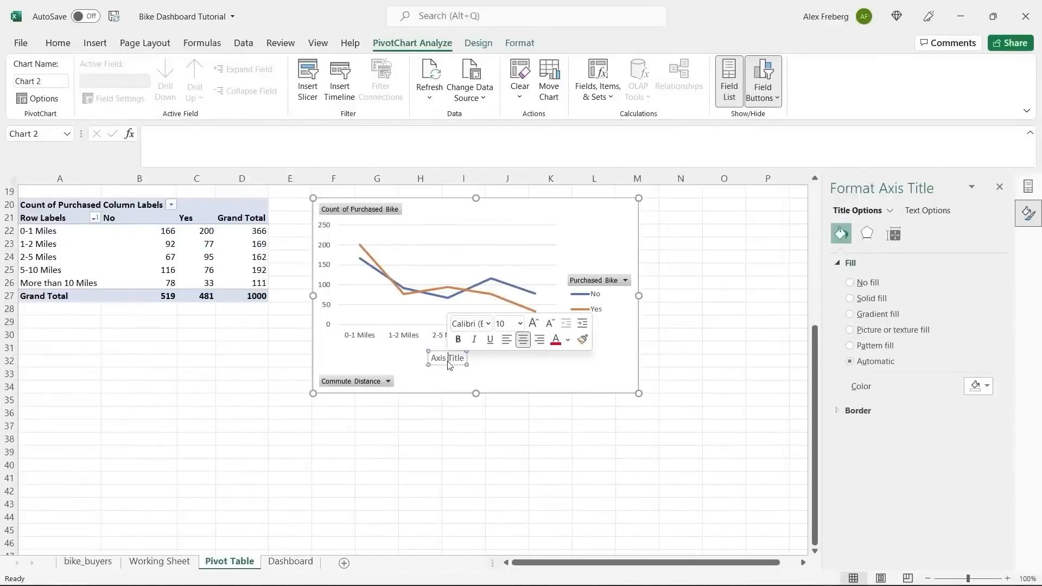
double_click(449, 359)
click(448, 360)
key(ctrl+a)
text(Commute)
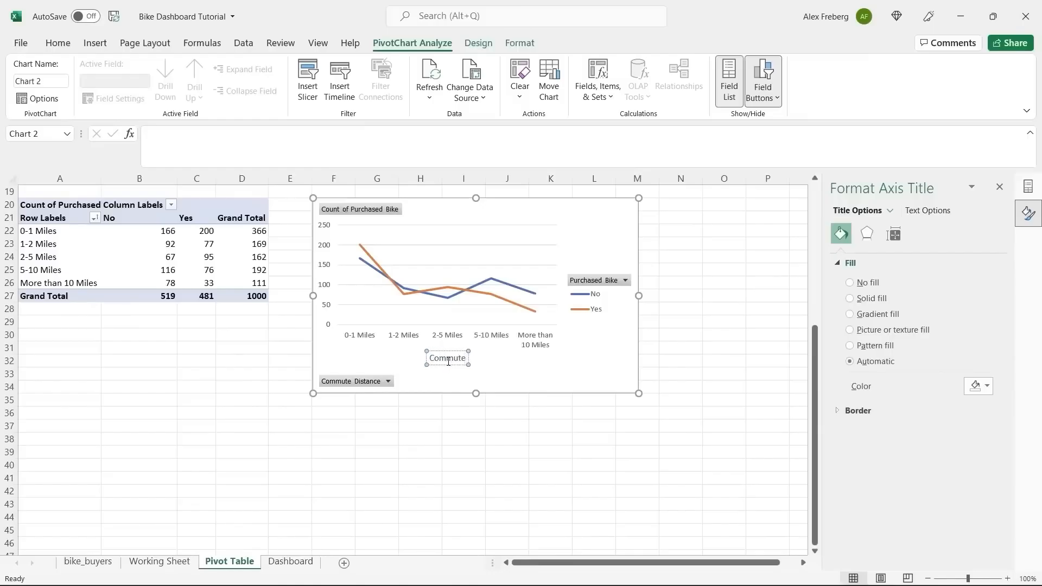
text( Distance)
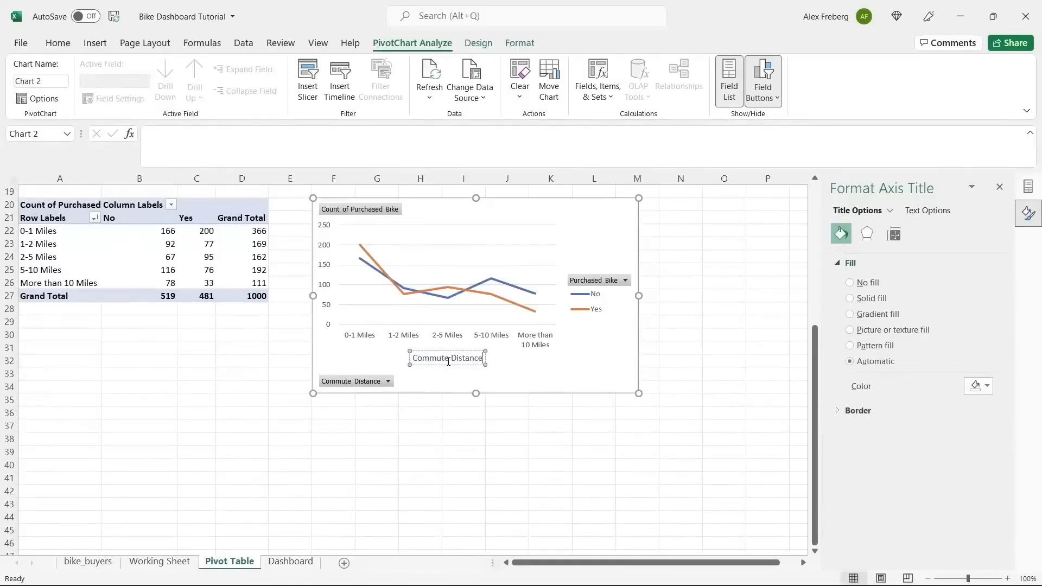
click(571, 382)
- Add a chart title to the commute distance line chart reading Distance Per Customer
click(655, 207)
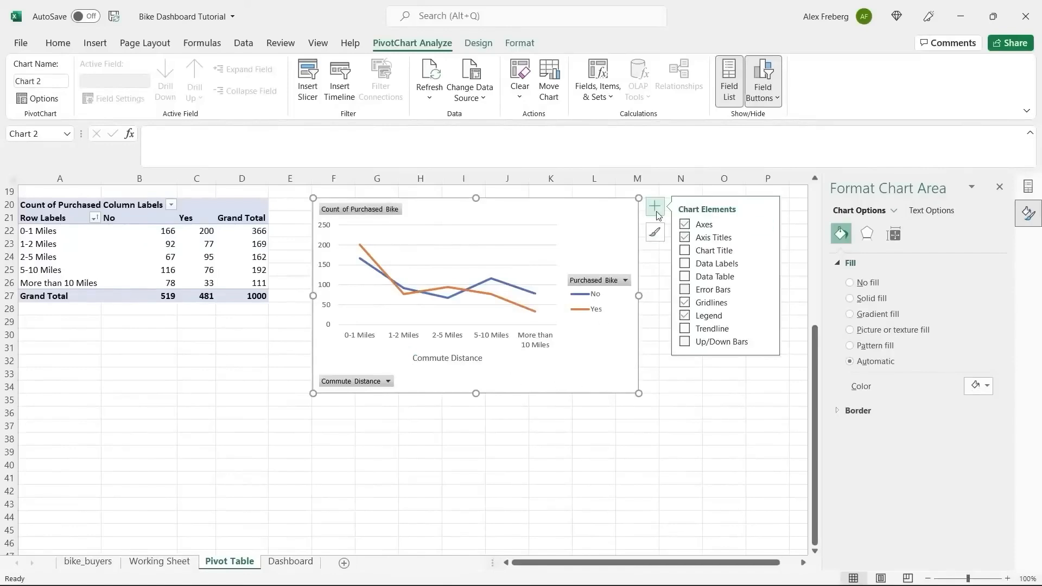
click(685, 251)
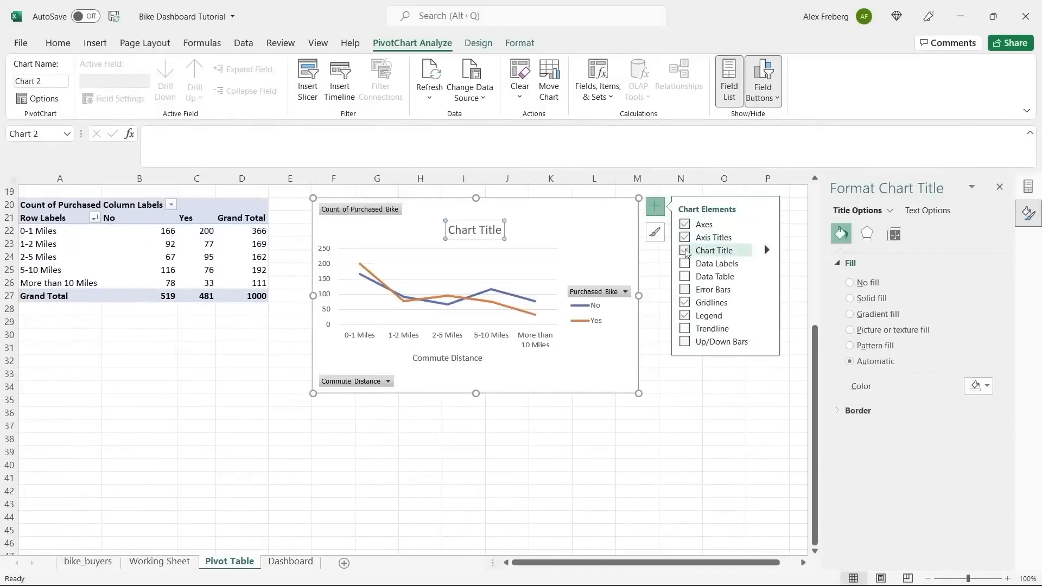
click(477, 233)
double_click(478, 233)
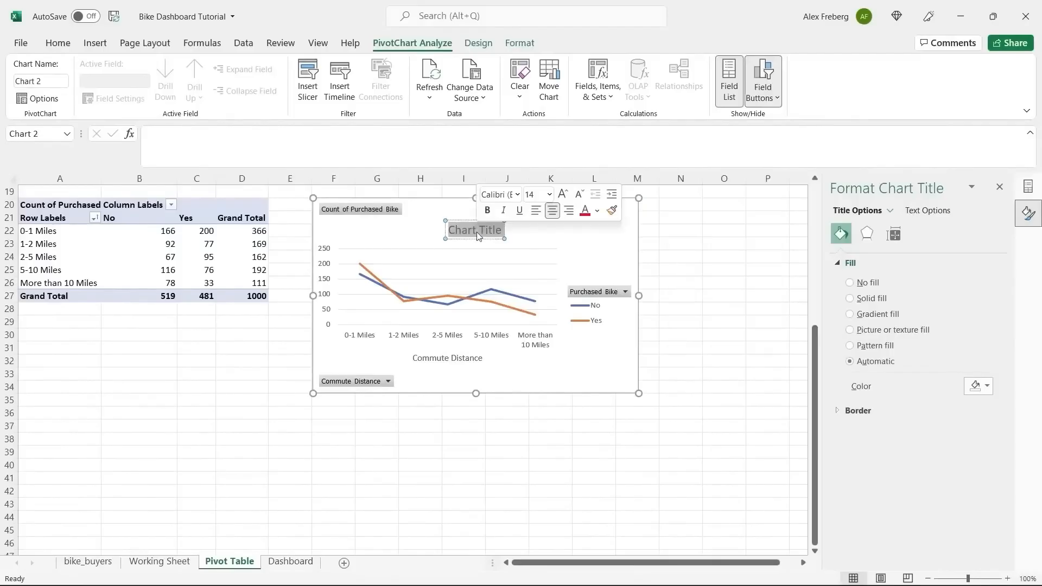
triple_click(477, 232)
text(Di)
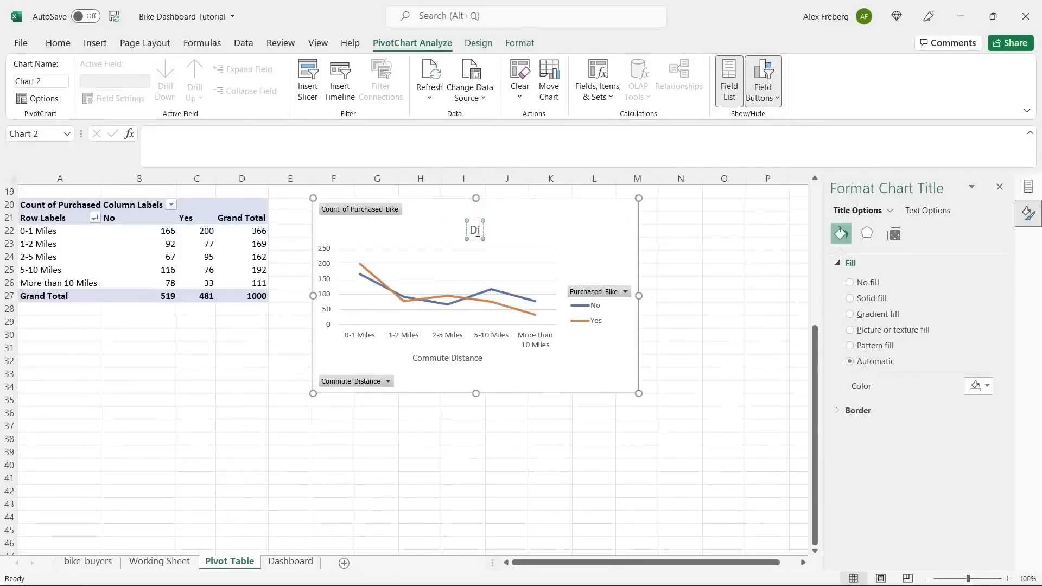
text(stance)
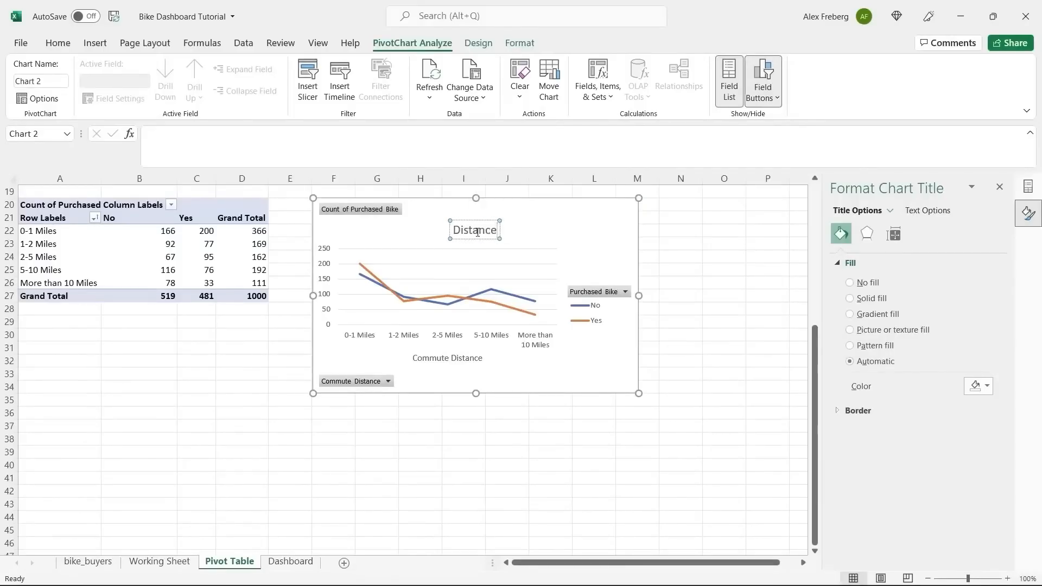
text( Pe)
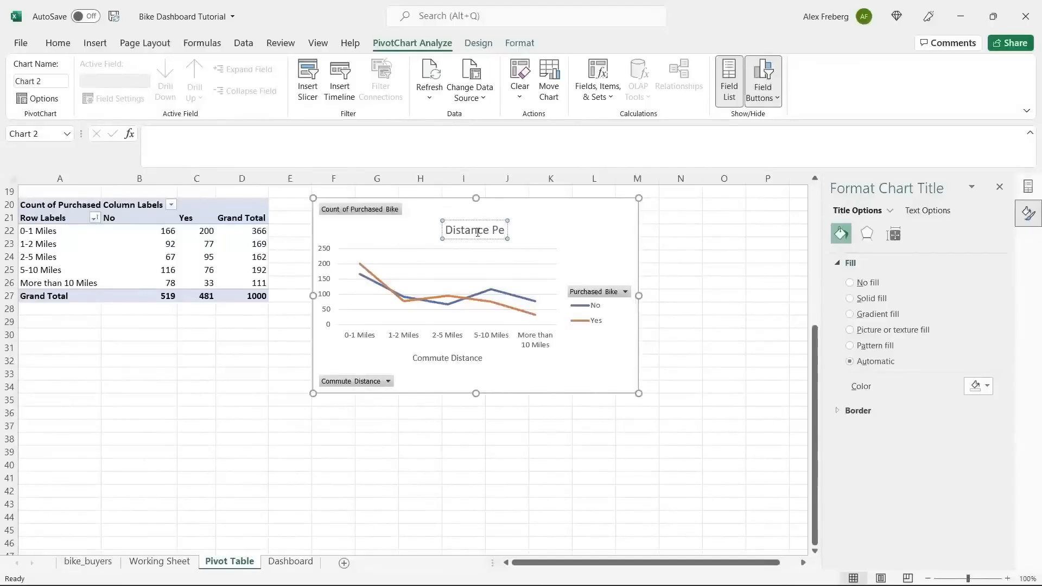
text(r Customer)
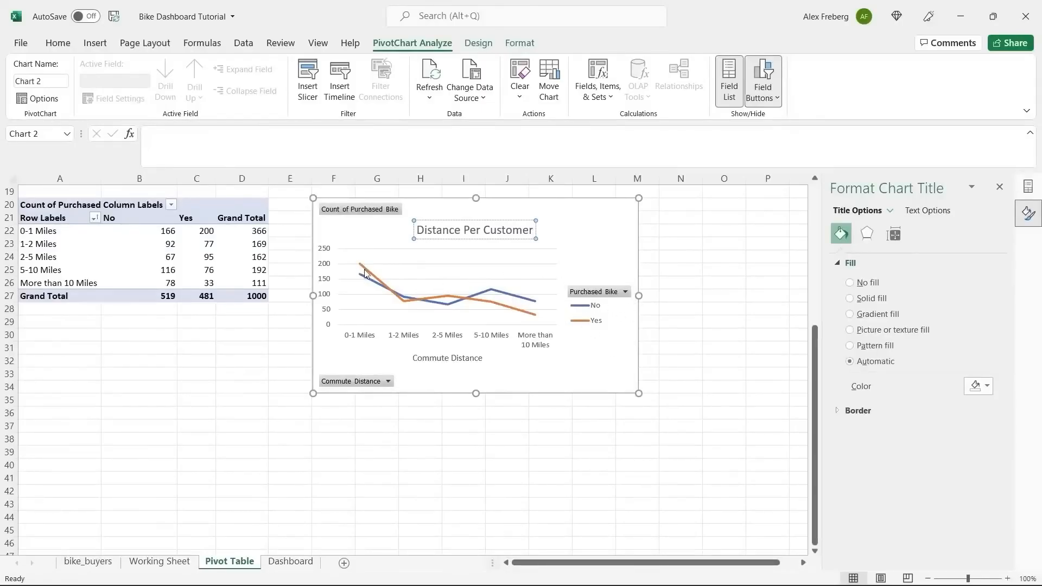
- Clear the commute distance chart's title text and retitle the chart Customer Commute
double_click(506, 231)
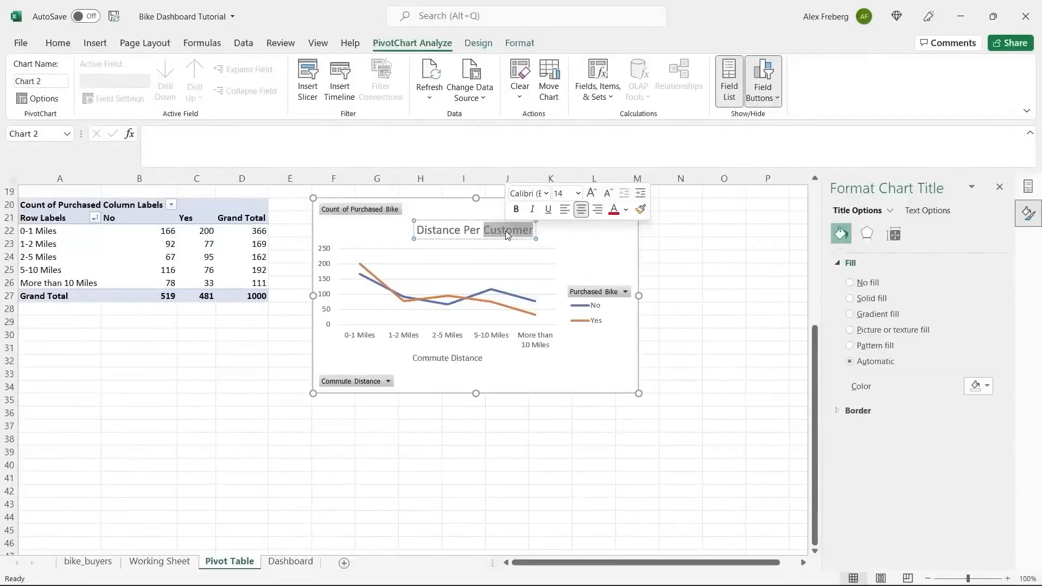
key(BackSpace)
key(BackSpace)
key(BackSpace)
key(BackSpace)
key(BackSpace)
key(BackSpace)
key(BackSpace)
key(BackSpace)
key(BackSpace)
key(BackSpace)
key(BackSpace)
key(BackSpace)
key(BackSpace)
key(BackSpace)
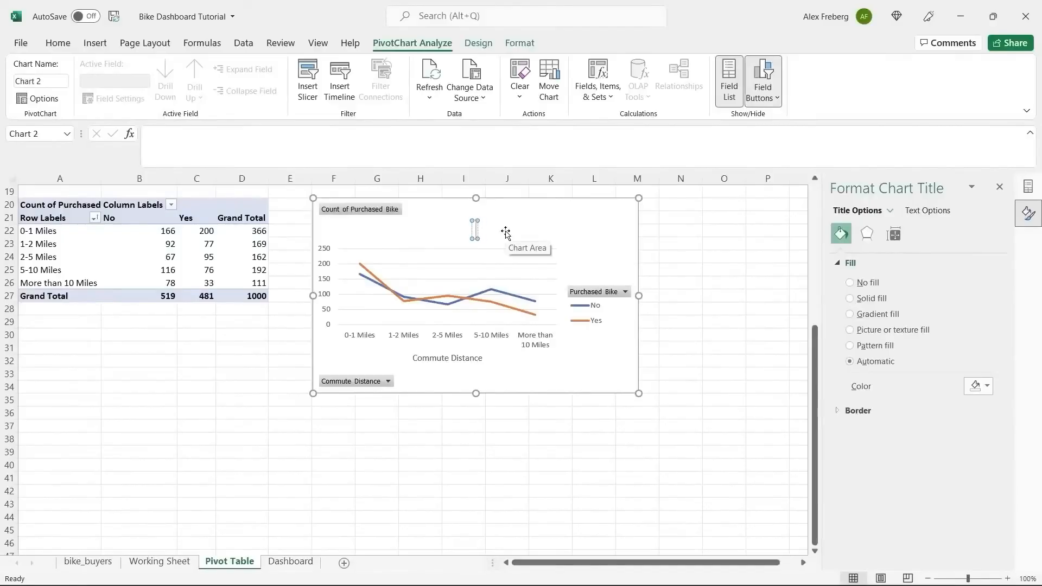
text(Customer)
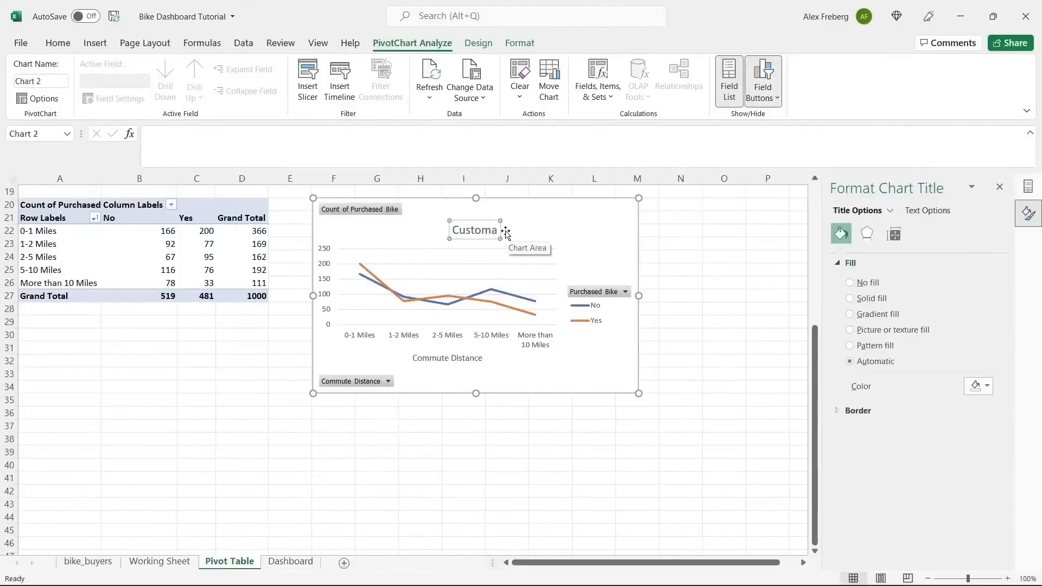
text( Commute)
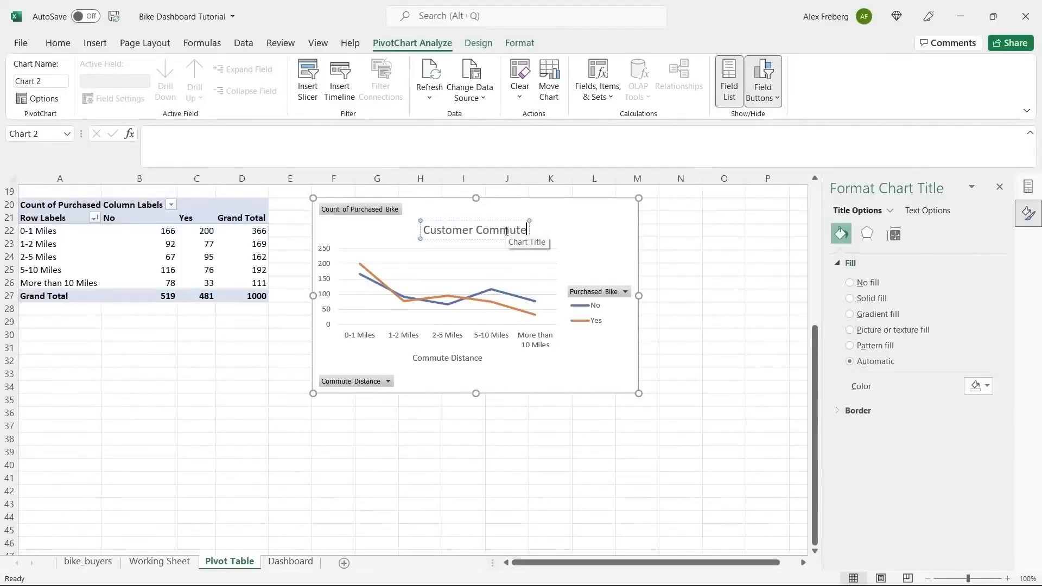
- Insert a pivot table at cell A41 of the Pivot Table sheet, using all the data on the Working Sheet
click(565, 342)
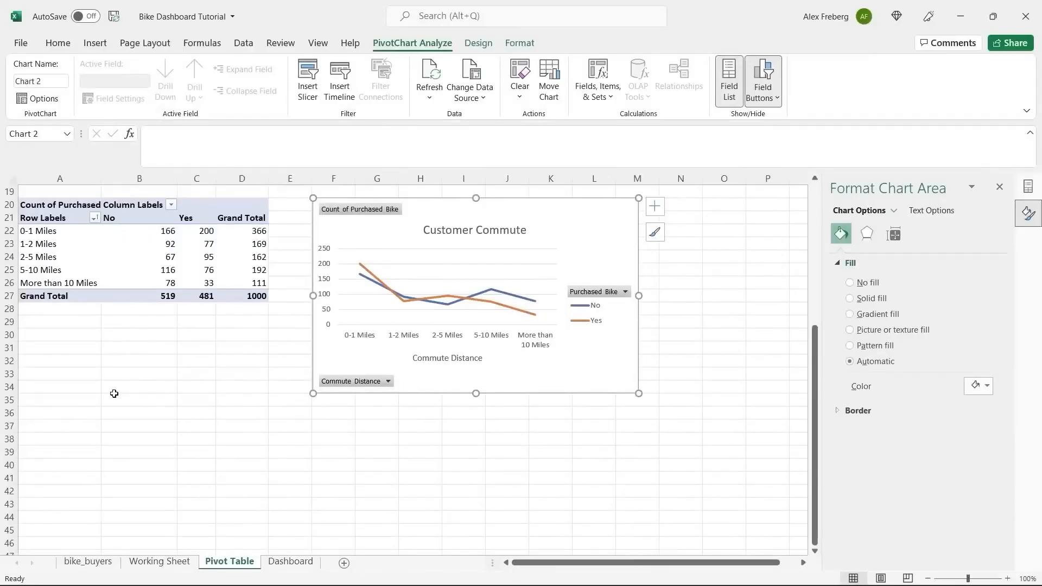
click(60, 473)
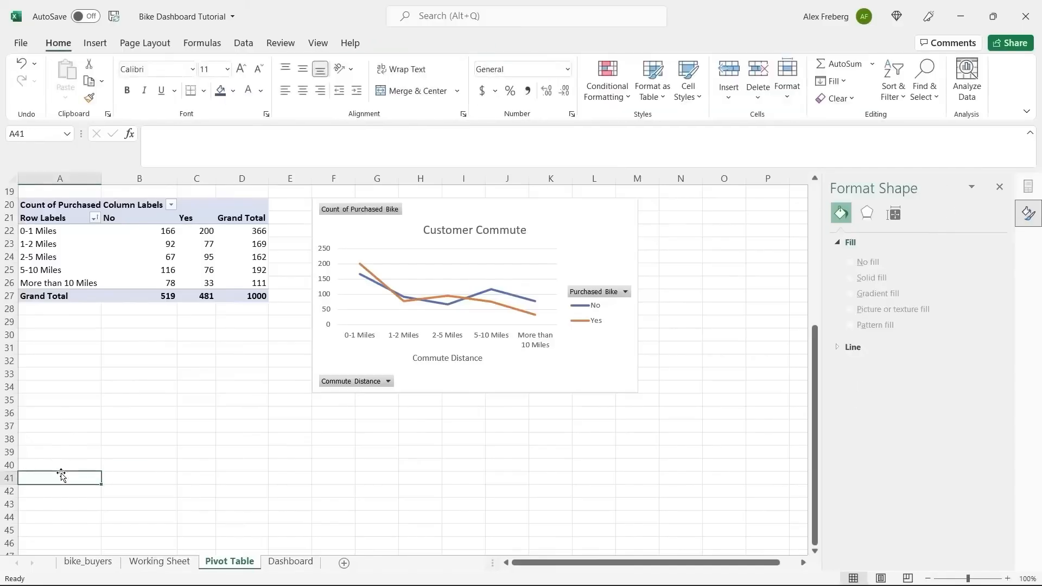
scroll(60, 473, down, 5)
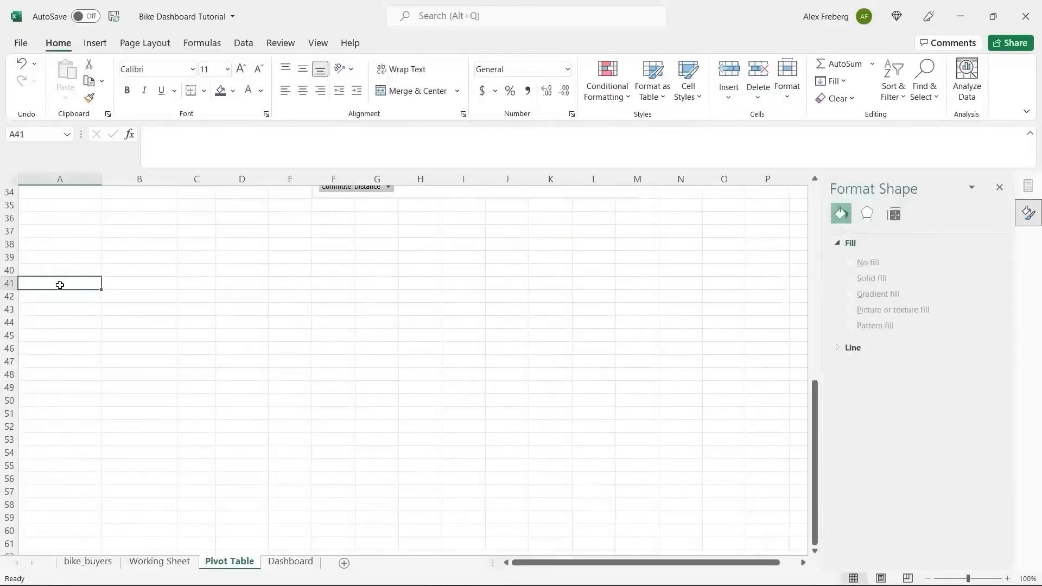
click(94, 48)
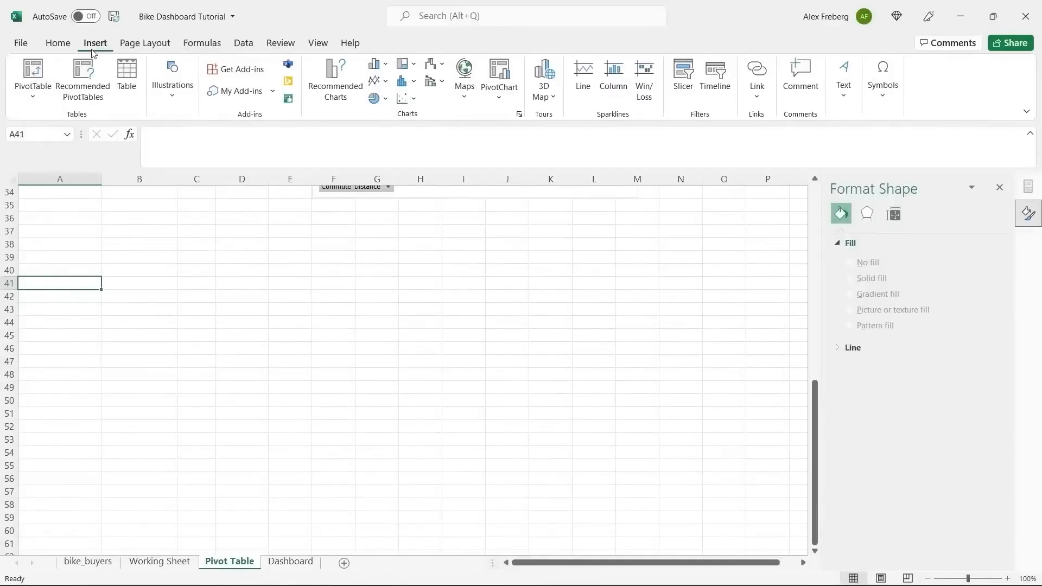
click(33, 69)
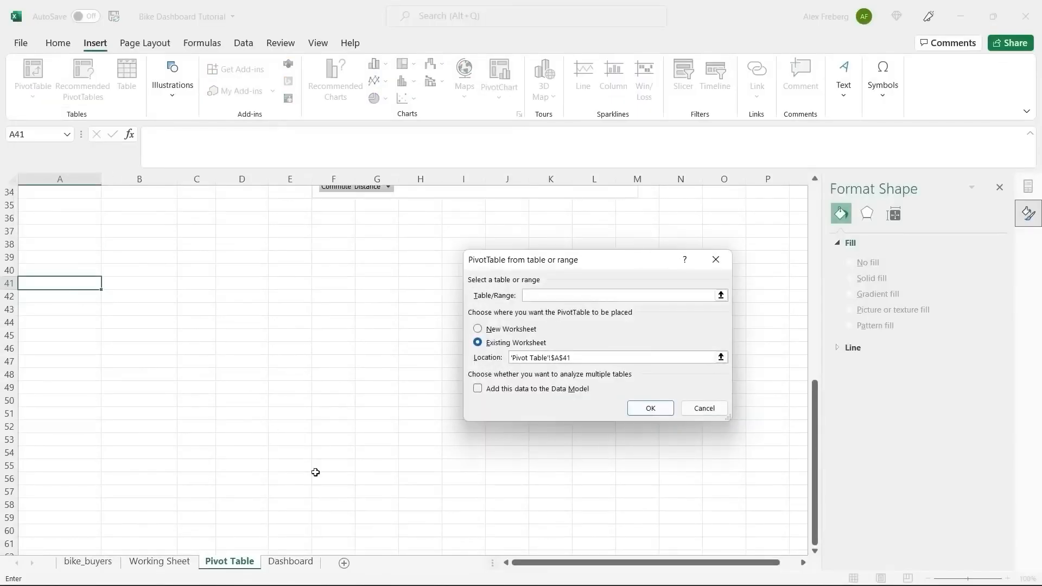
click(162, 563)
click(179, 413)
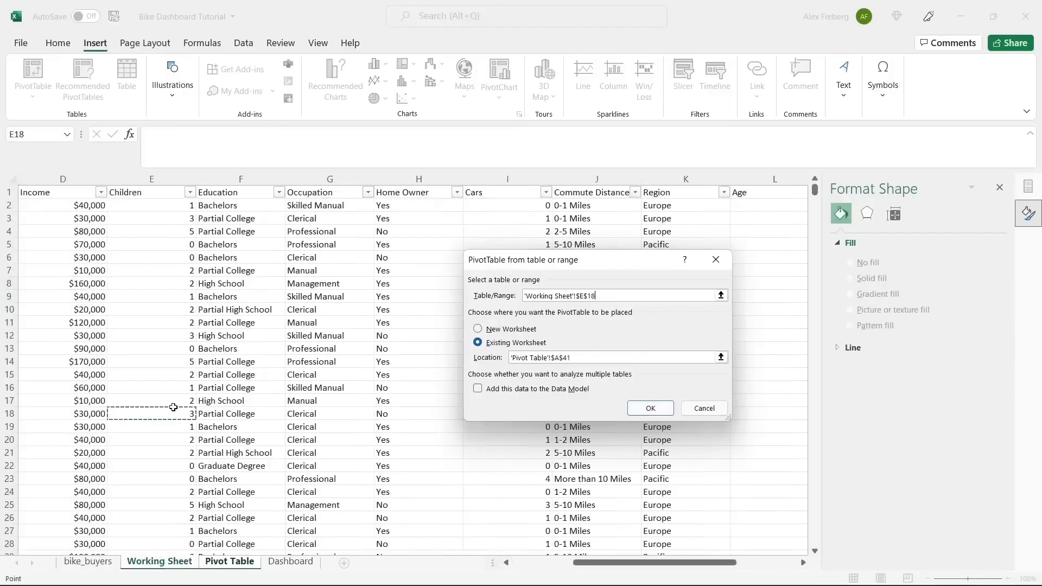
key(ctrl+a)
click(650, 407)
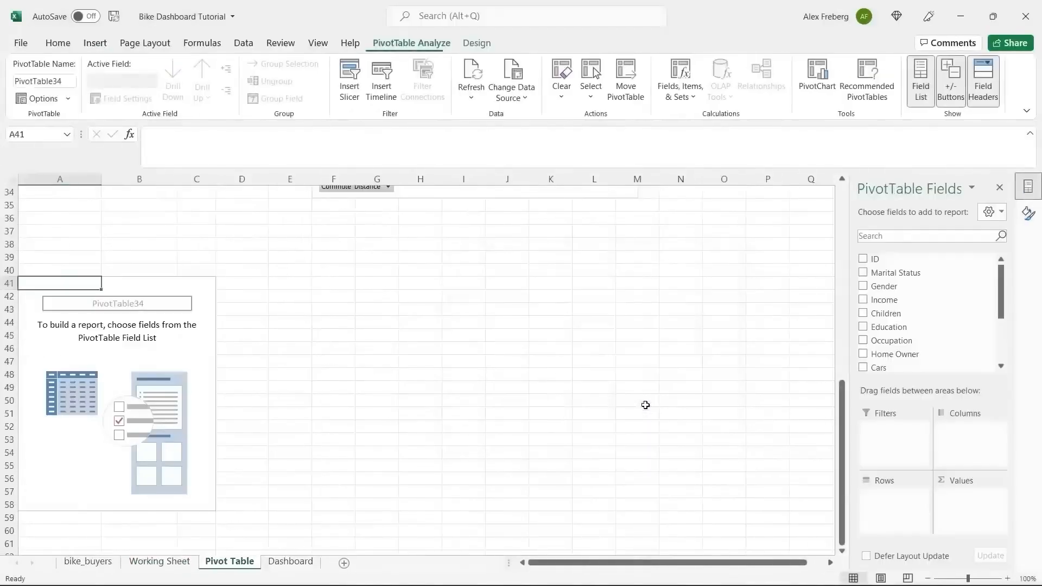
- Set the new pivot table's rows to Age Brackets, with Purchased Bike as both the counted value and the columns
click(165, 360)
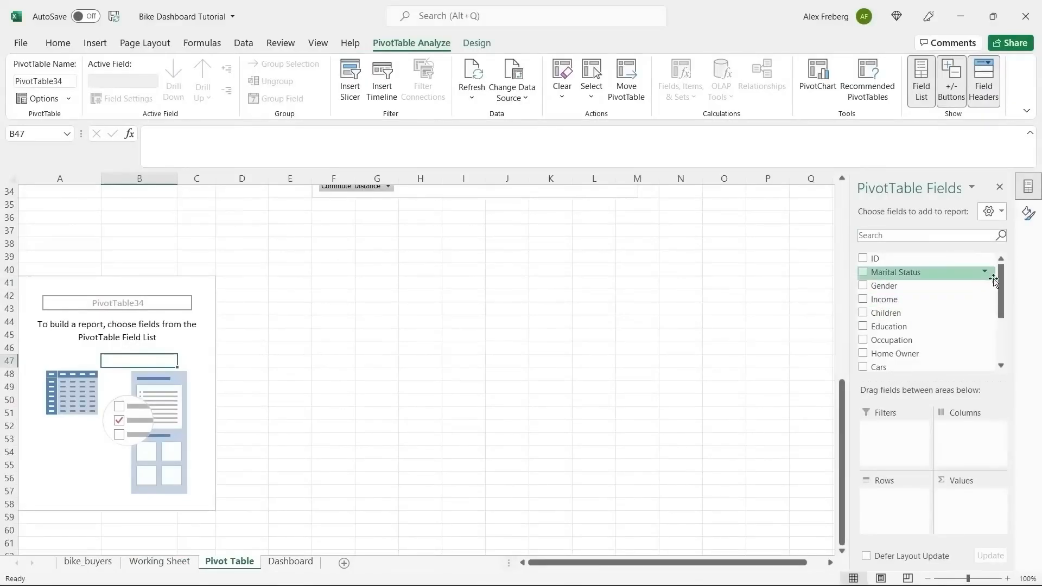
drag(1001, 279, 1008, 347)
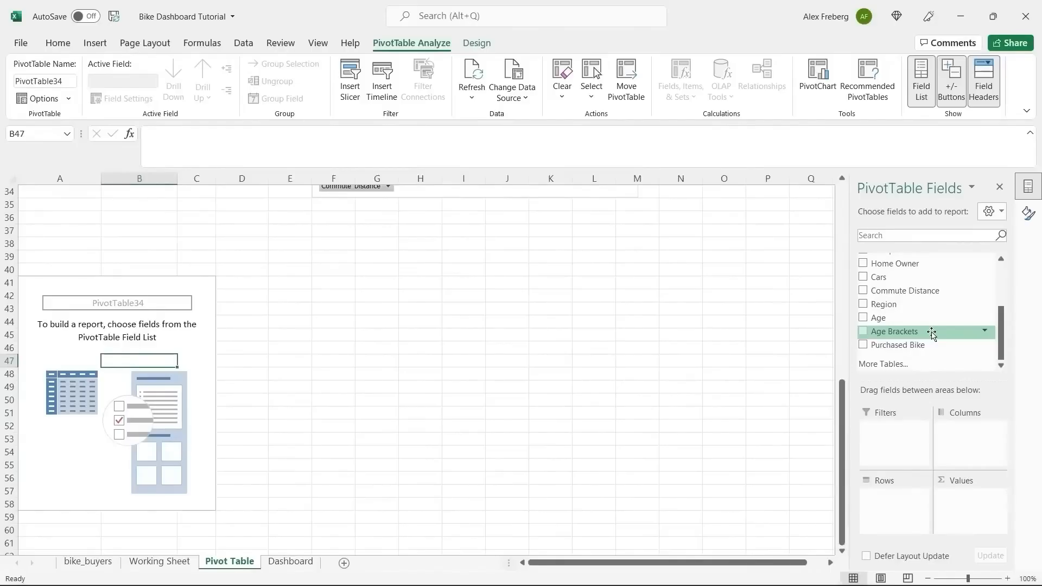
drag(931, 334, 903, 499)
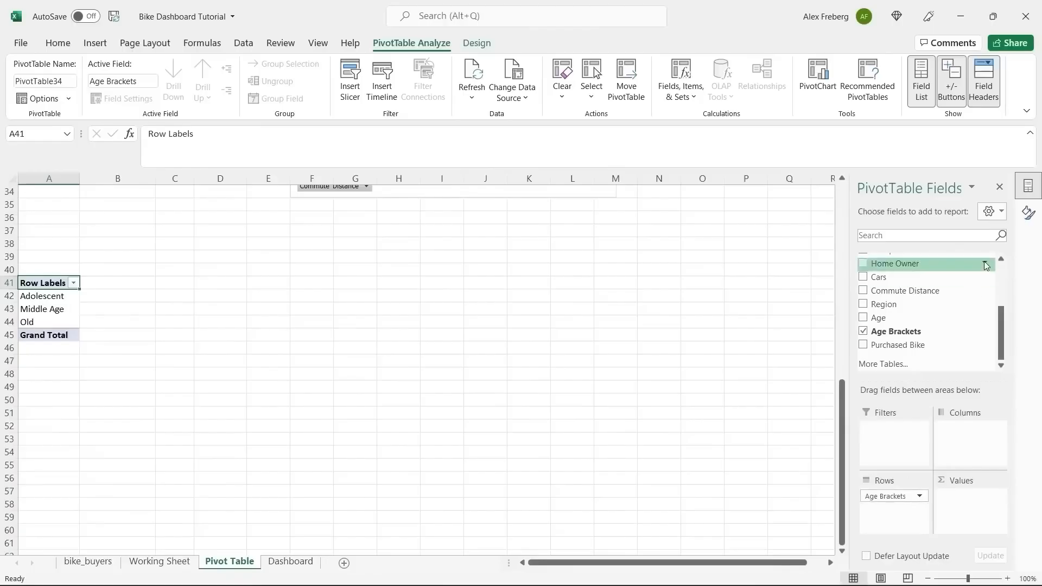
drag(950, 344, 969, 504)
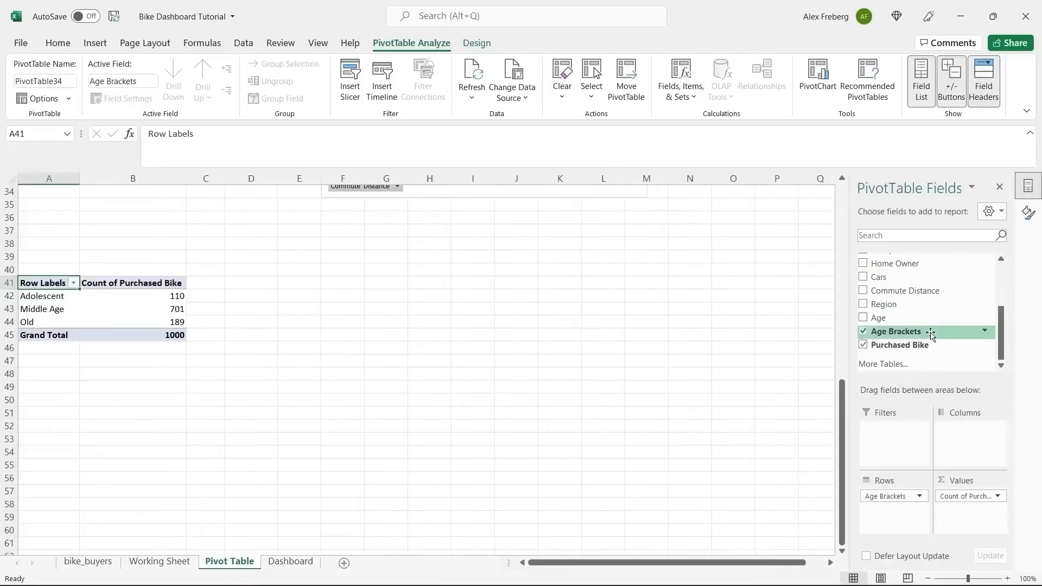
drag(958, 427, 958, 426)
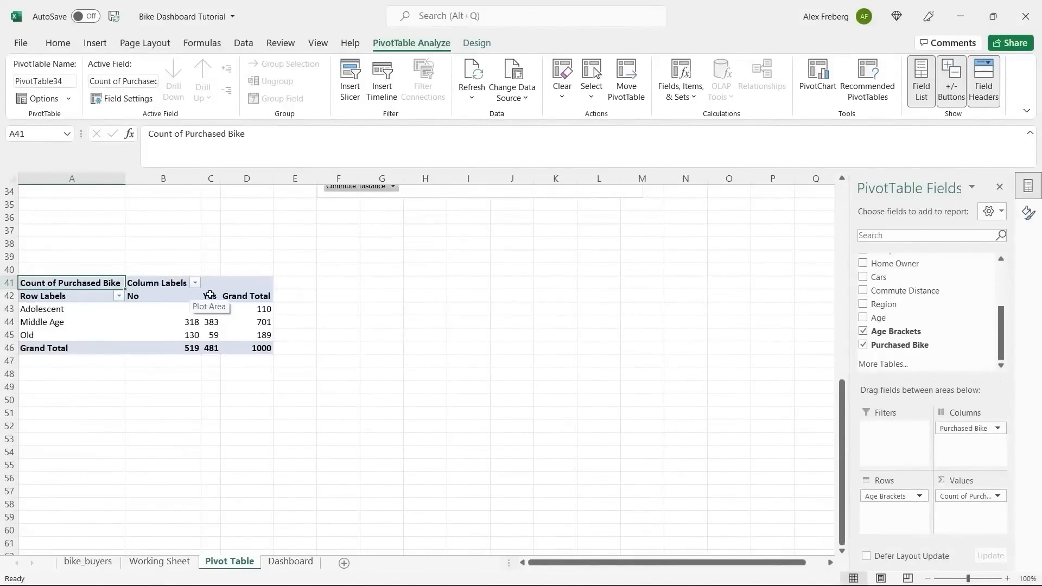
- Insert a Line with Markers chart from the age brackets pivot table and place it clear of the table, starting around column F
click(168, 326)
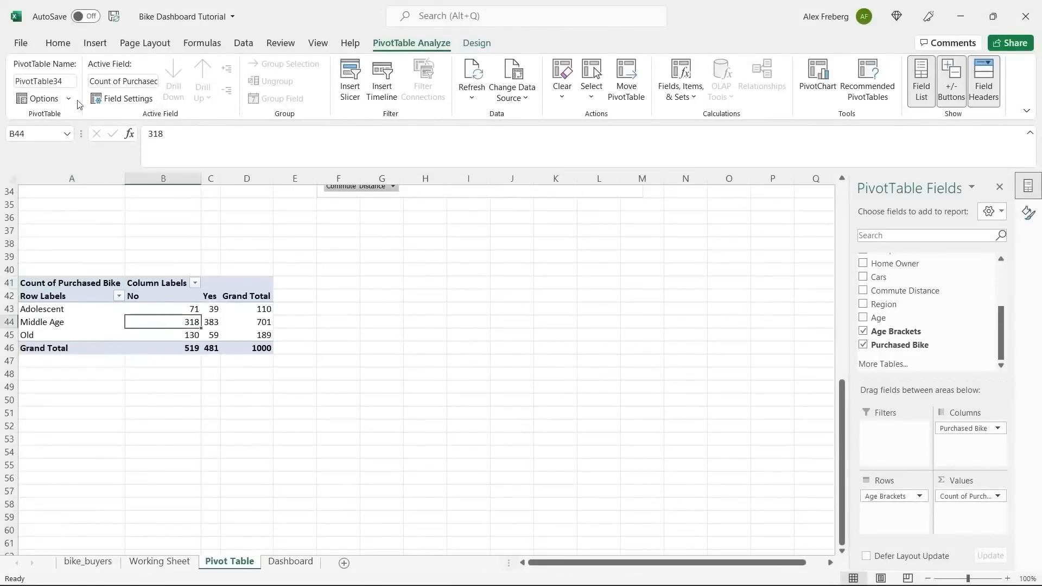
click(95, 43)
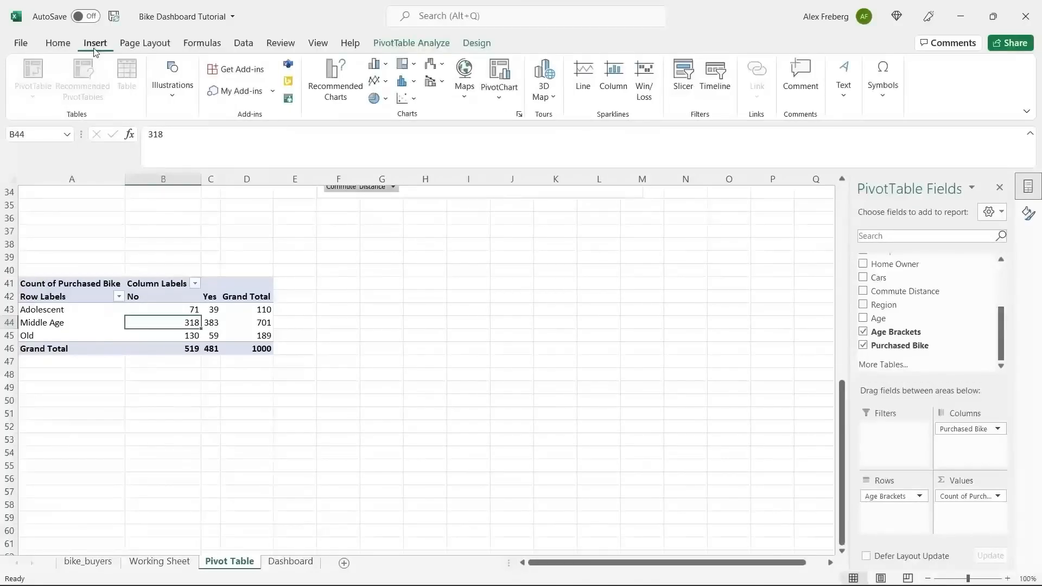
click(343, 76)
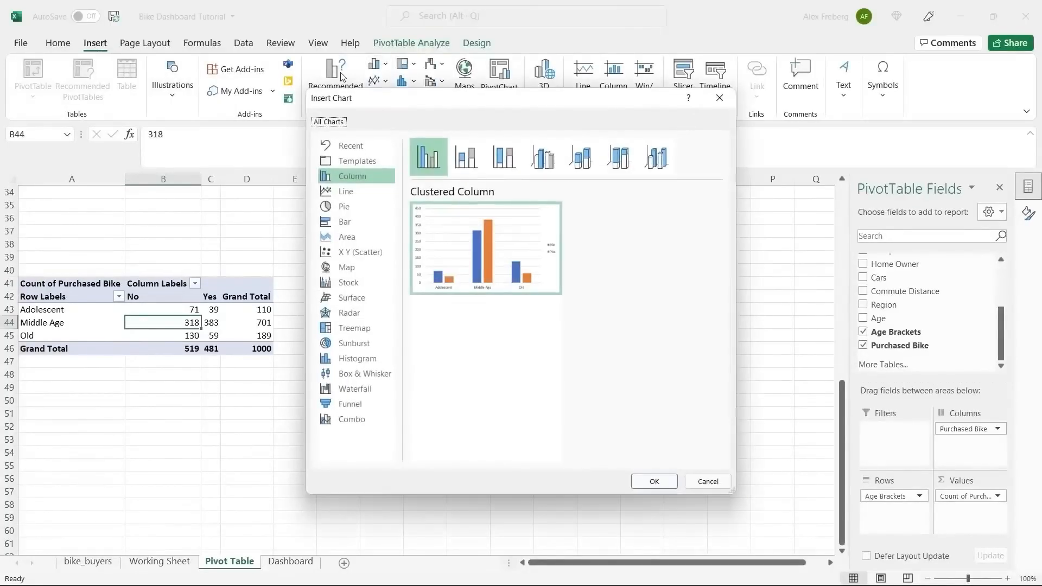
click(362, 196)
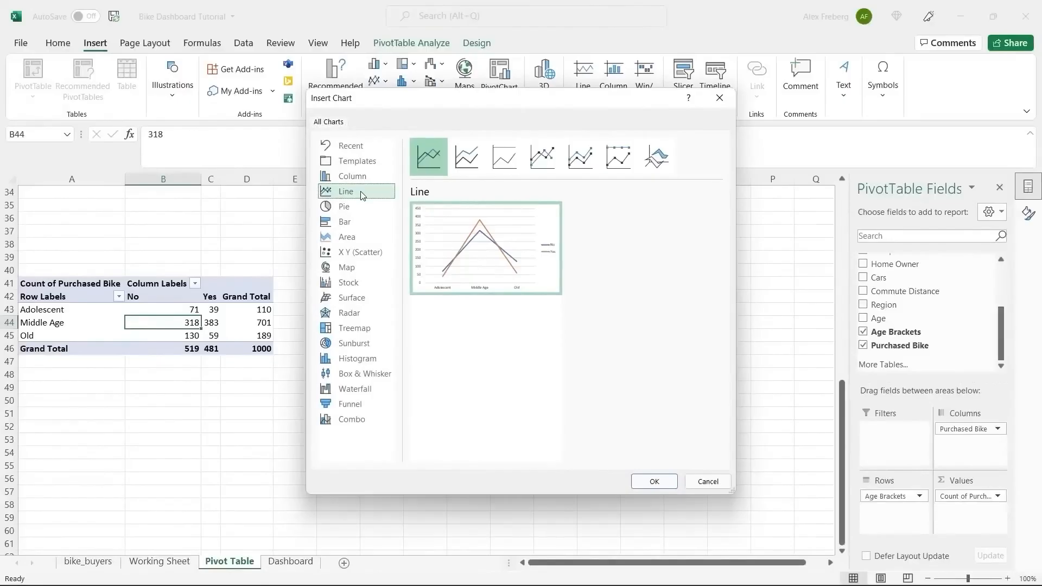
mouse_move(444, 237)
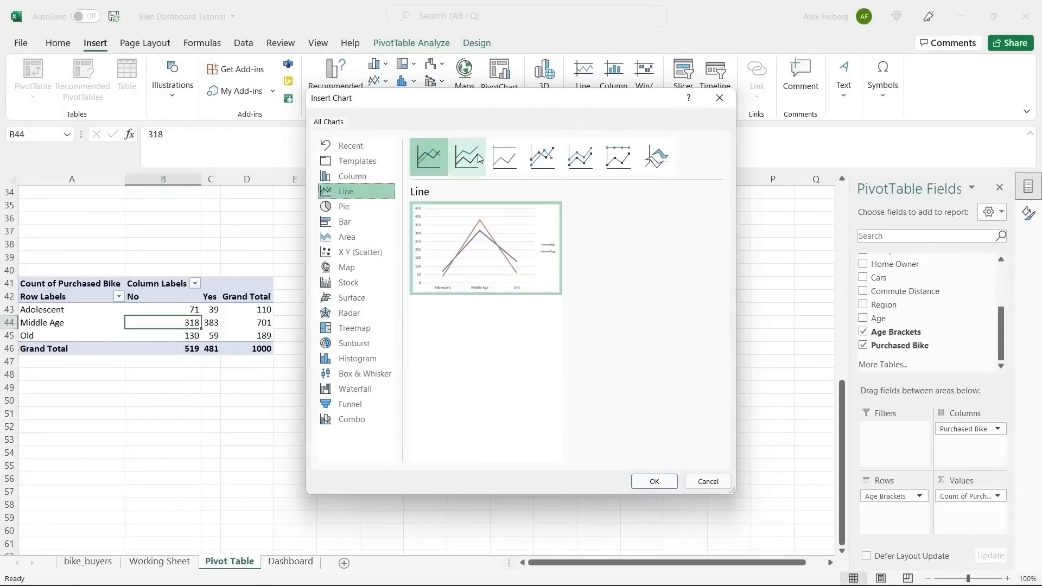
click(580, 157)
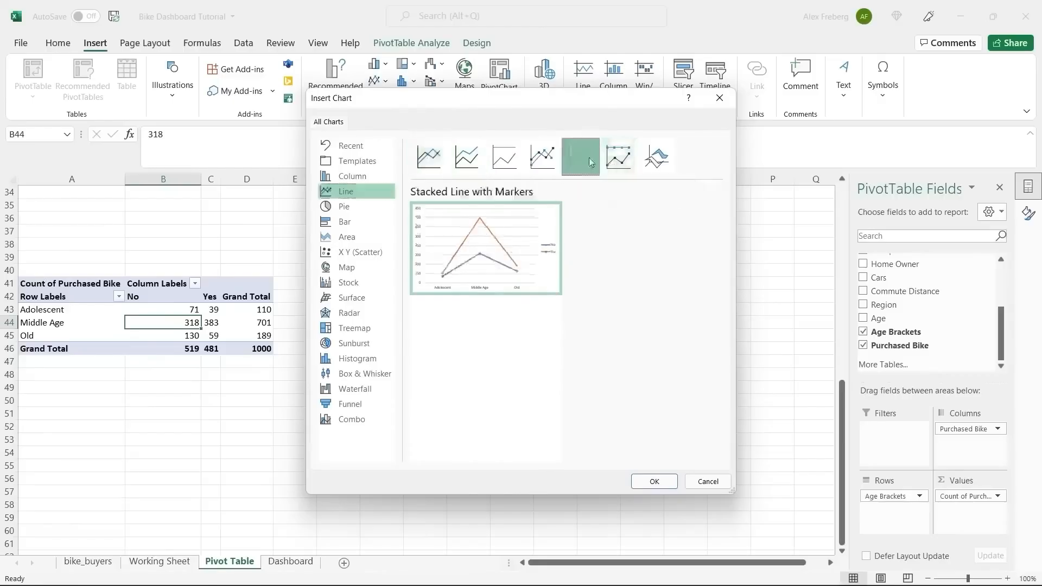
click(626, 160)
click(581, 160)
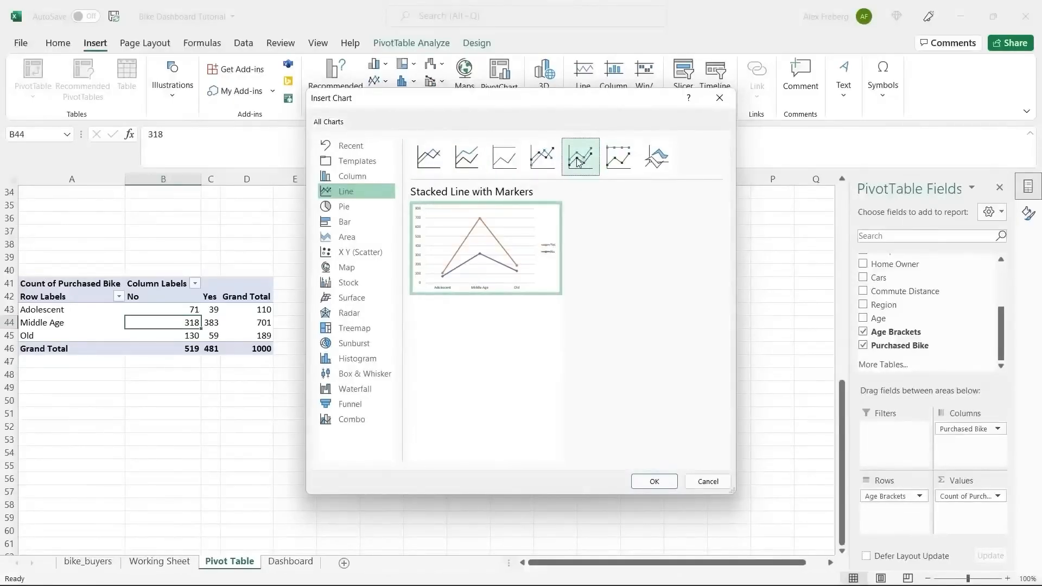
click(556, 159)
click(429, 155)
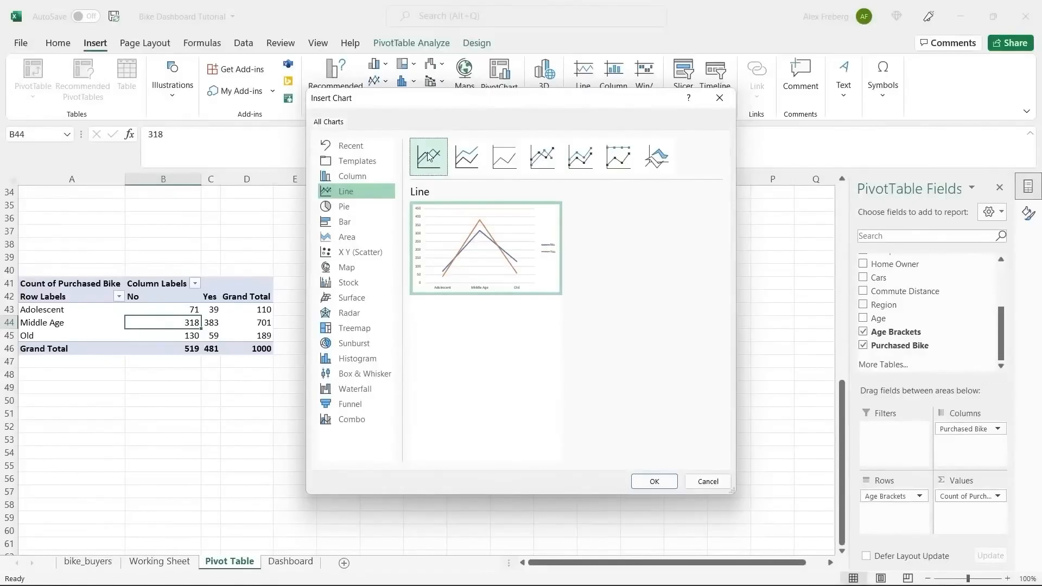
click(557, 159)
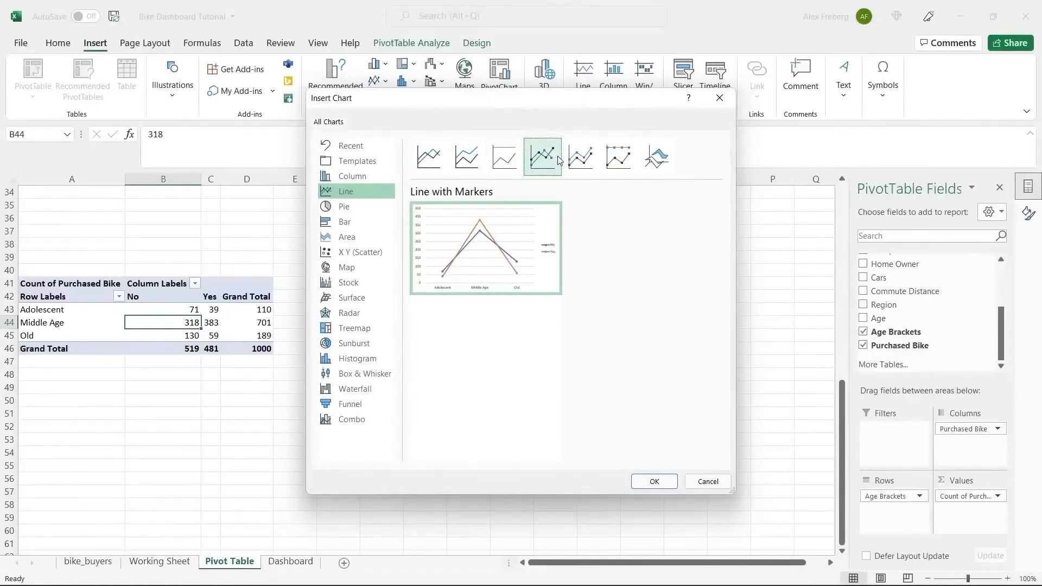
click(428, 157)
click(535, 163)
click(660, 486)
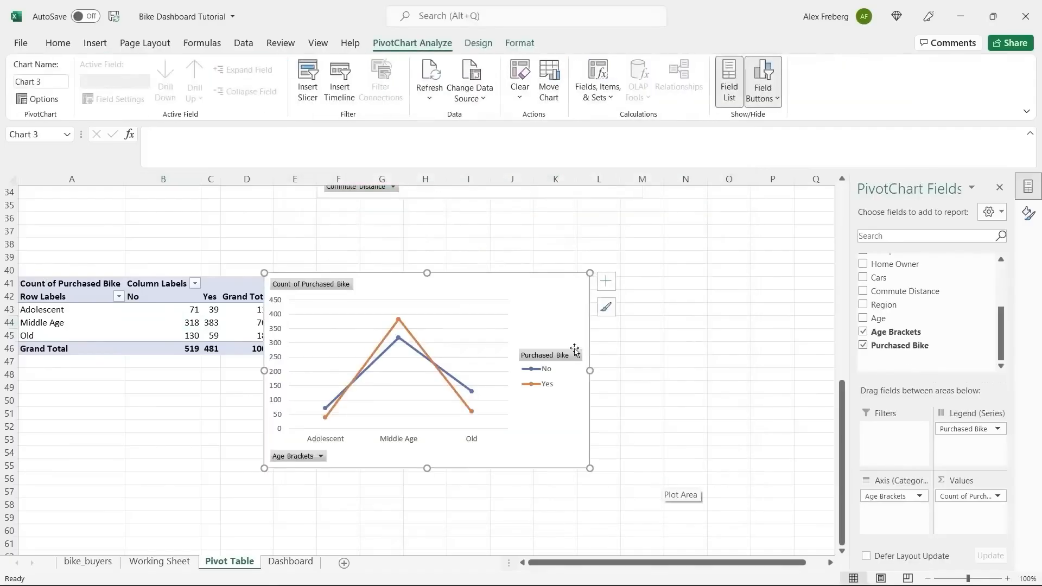
drag(482, 280, 525, 282)
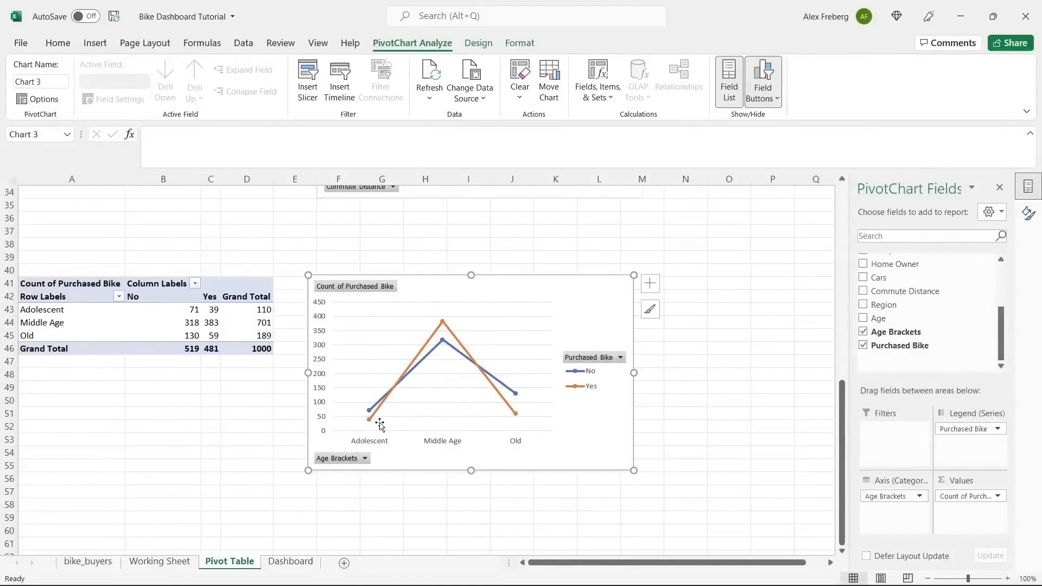
- Turn on only the primary horizontal axis title for the age brackets chart
mouse_move(514, 422)
click(657, 291)
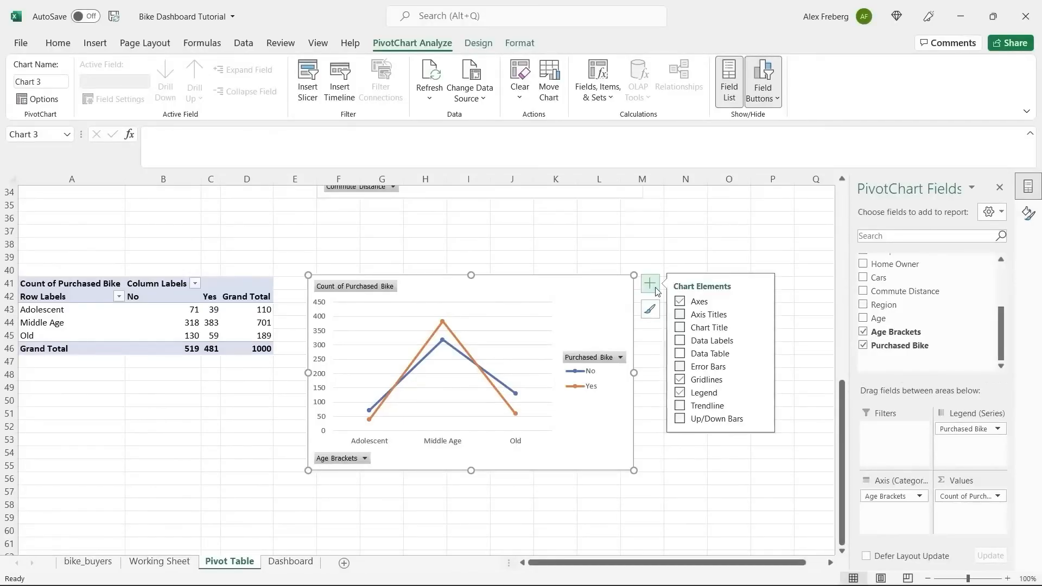
click(681, 315)
click(681, 315)
mouse_move(765, 315)
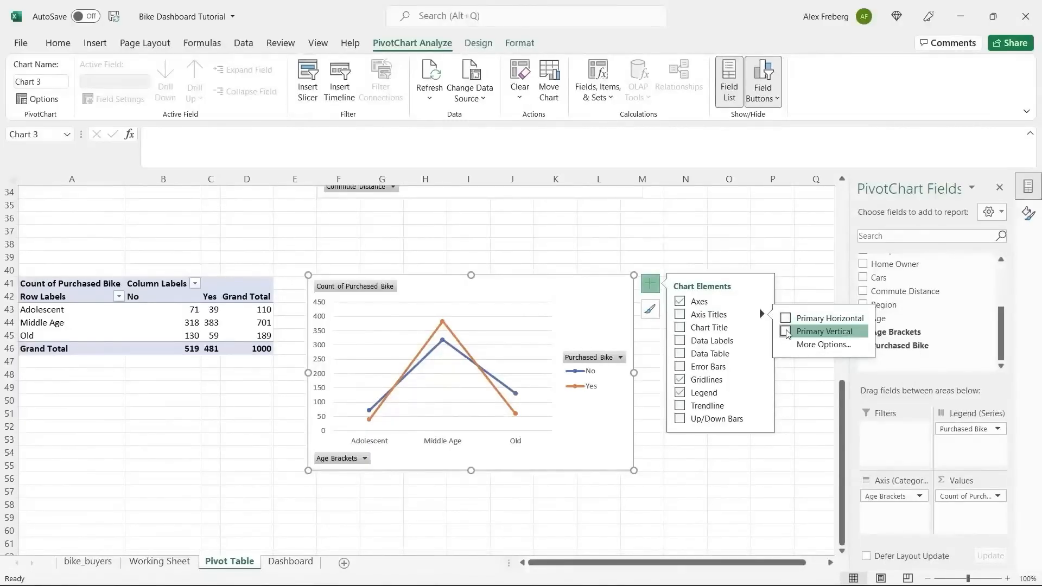
click(786, 331)
click(786, 318)
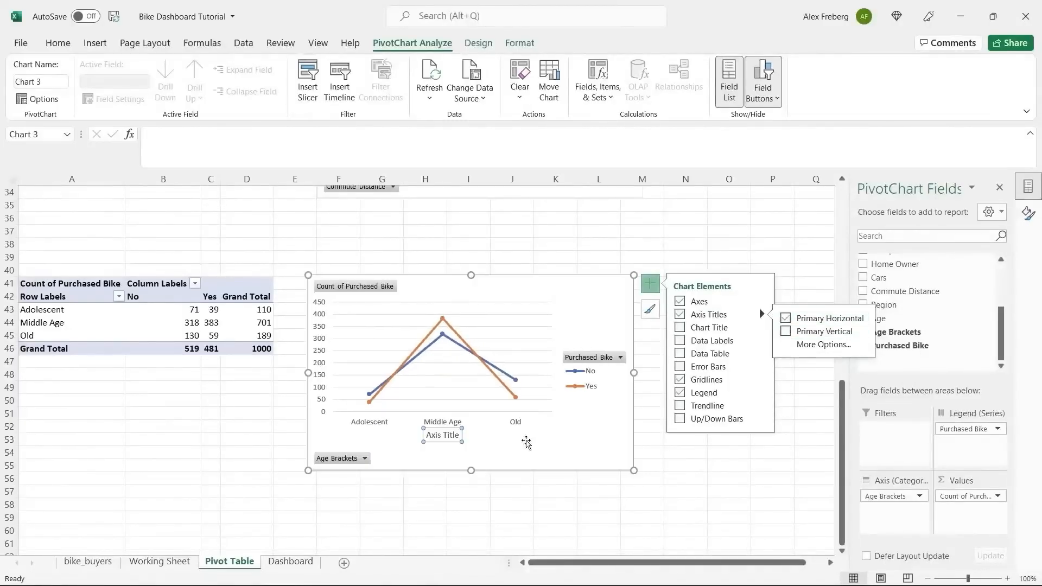
- Replace the horizontal axis title's placeholder text with Age Bracket
double_click(448, 439)
triple_click(449, 438)
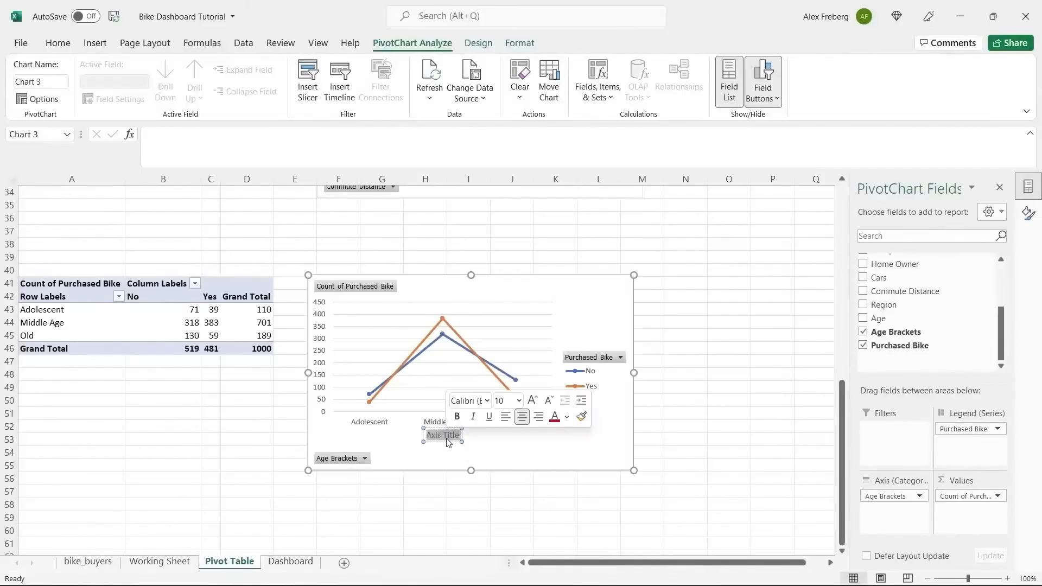
text(Age Bracker)
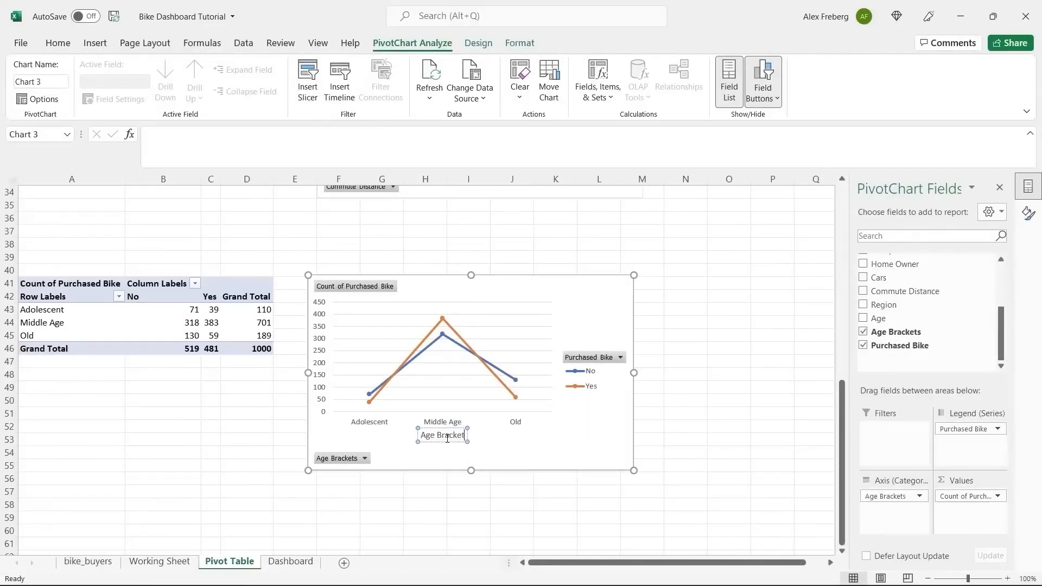
click(508, 451)
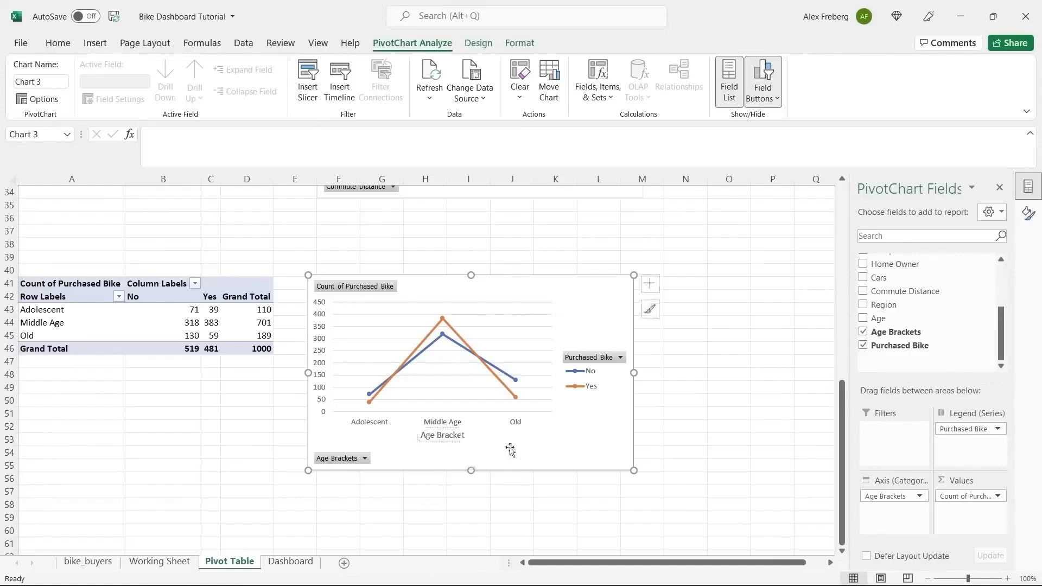
- Add a chart title to the age brackets line chart reading Customer Age Brackets
click(649, 283)
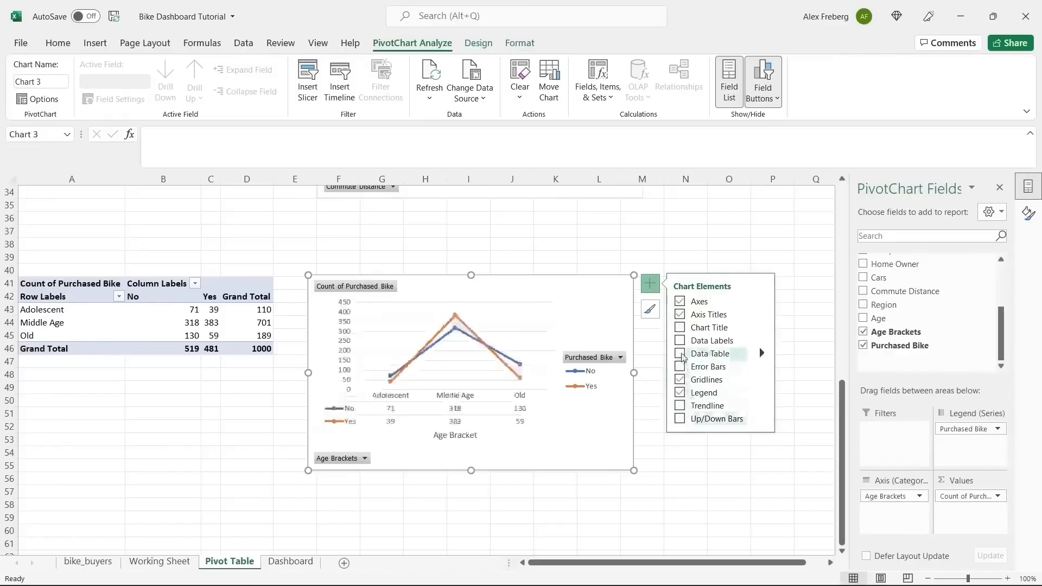
click(679, 327)
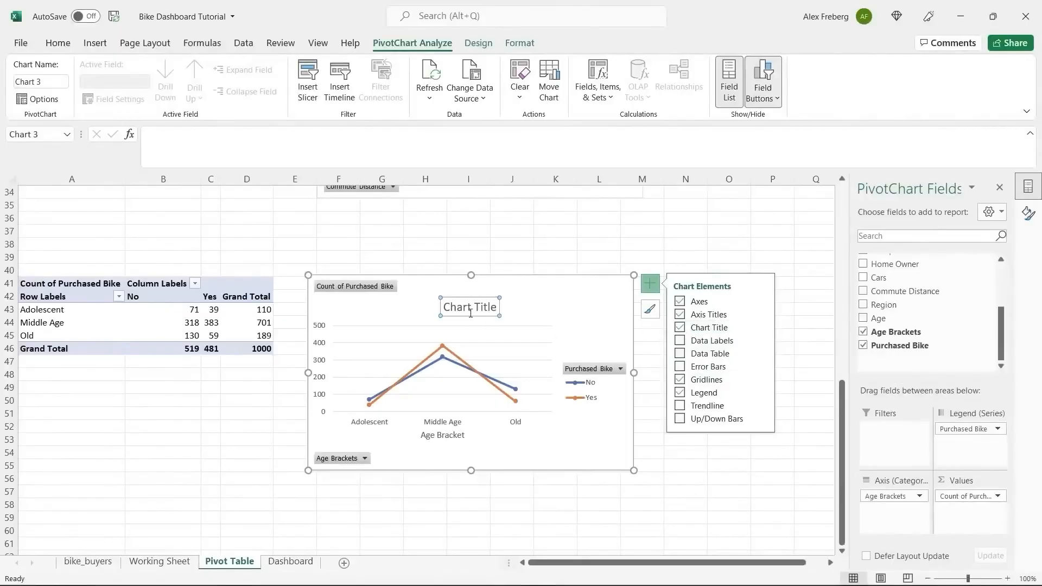
double_click(470, 315)
triple_click(470, 315)
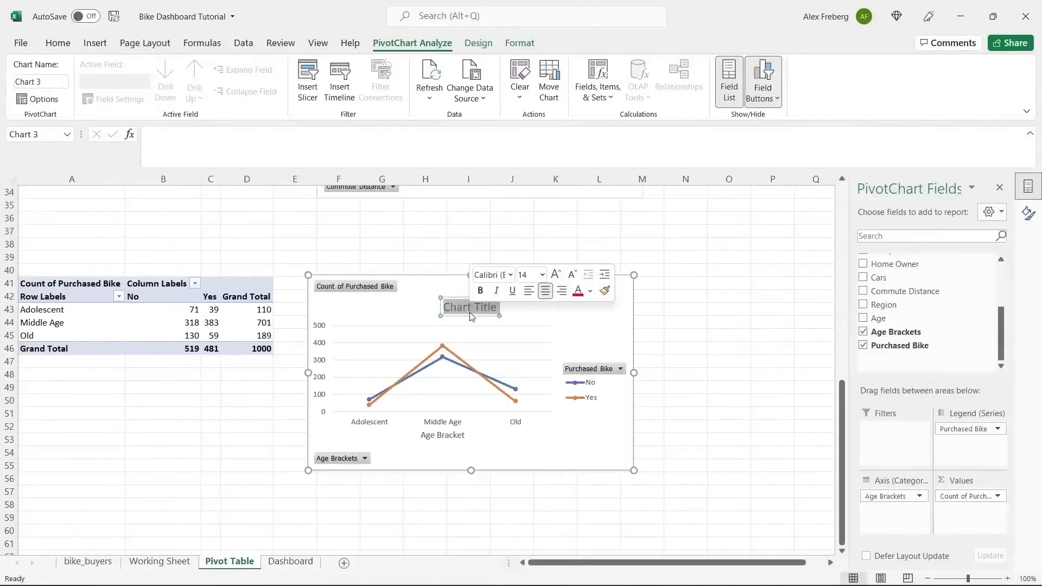
text(Customer A)
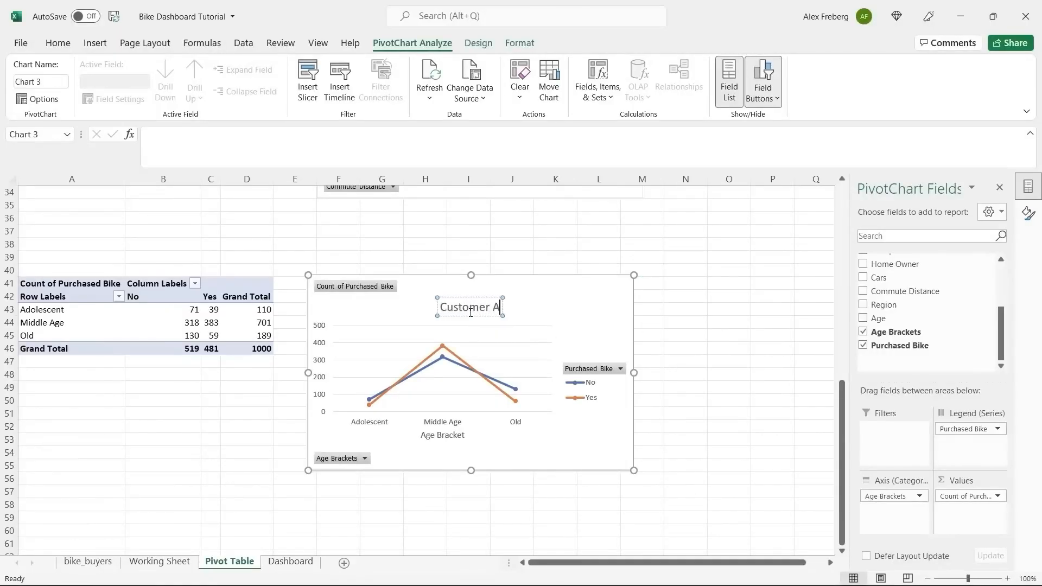
text(ge B)
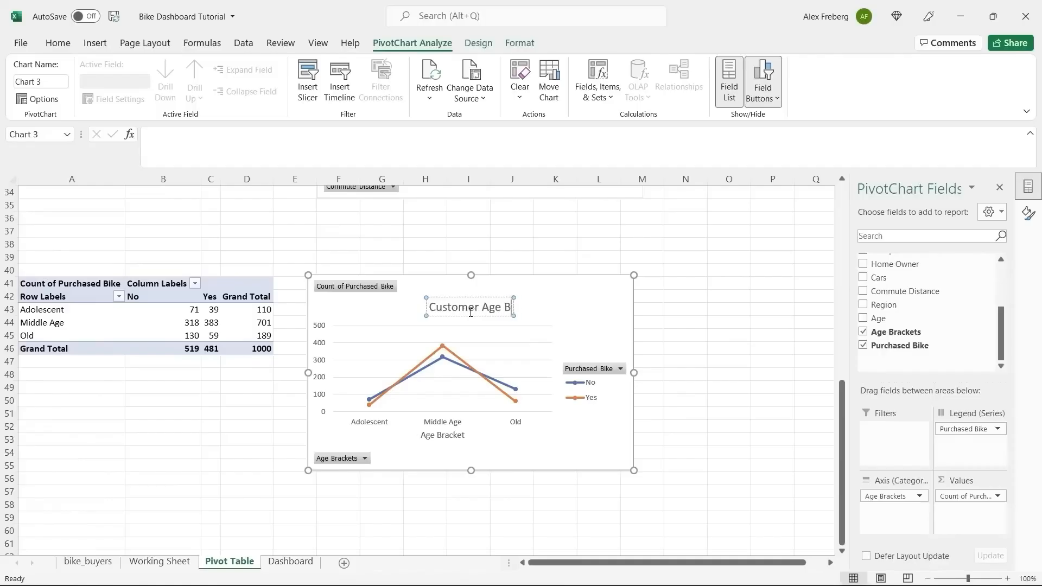
text(rackets)
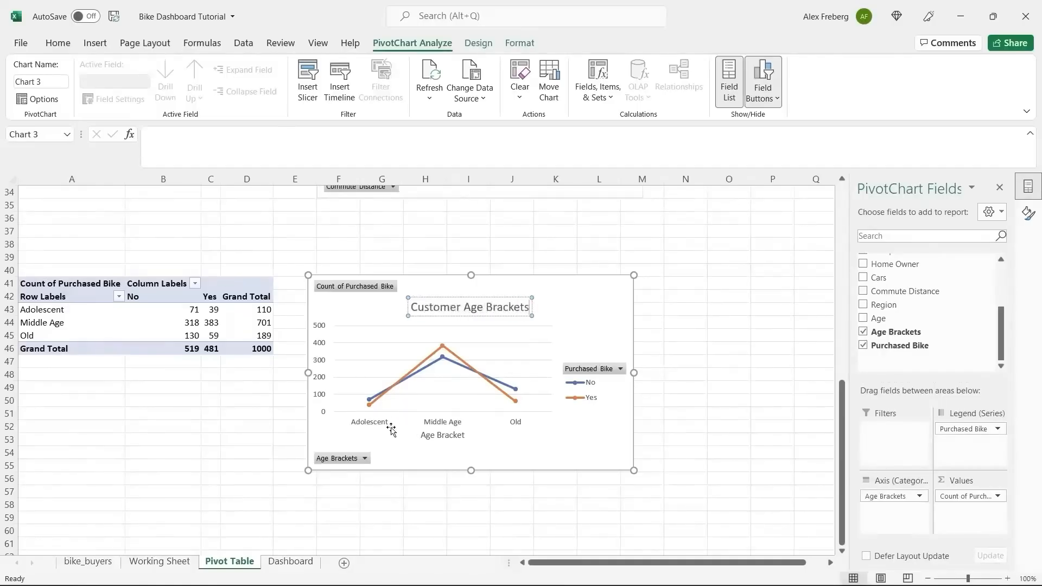
- Copy the whole age brackets pivot table and paste the duplicate below it at cell A58
click(604, 301)
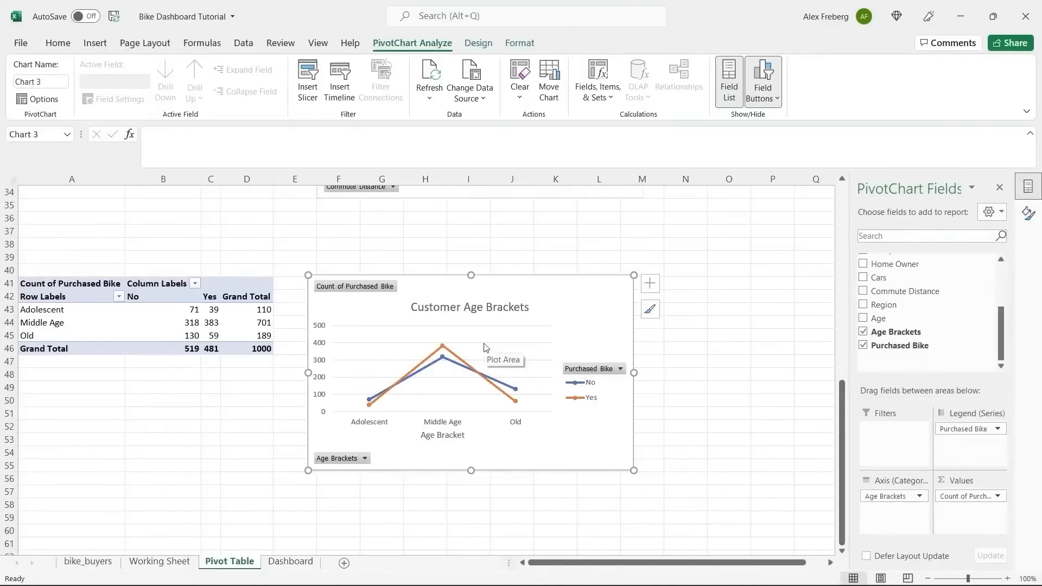
scroll(203, 385, down, 1)
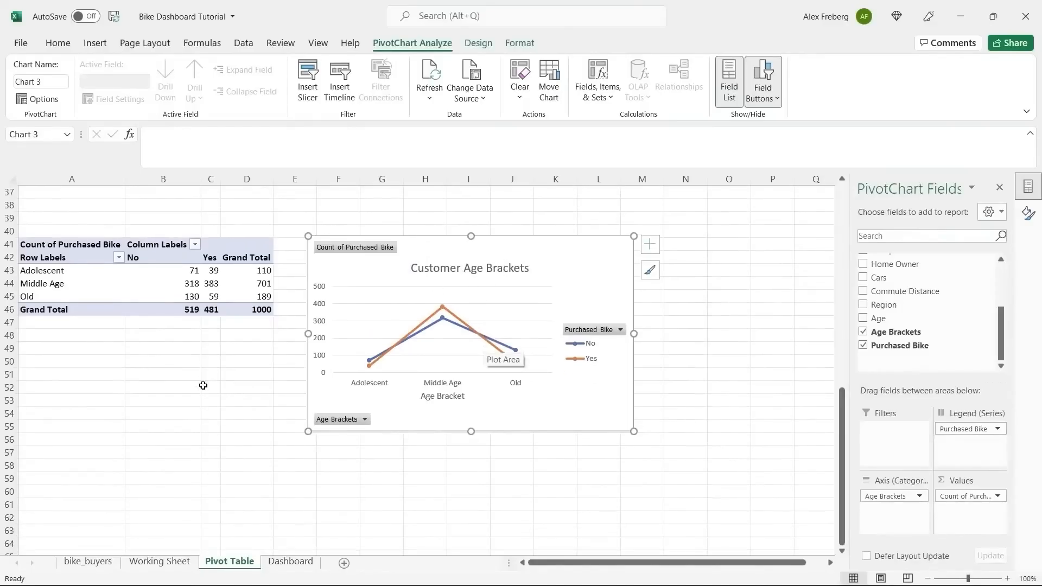
click(143, 275)
key(ctrl+c)
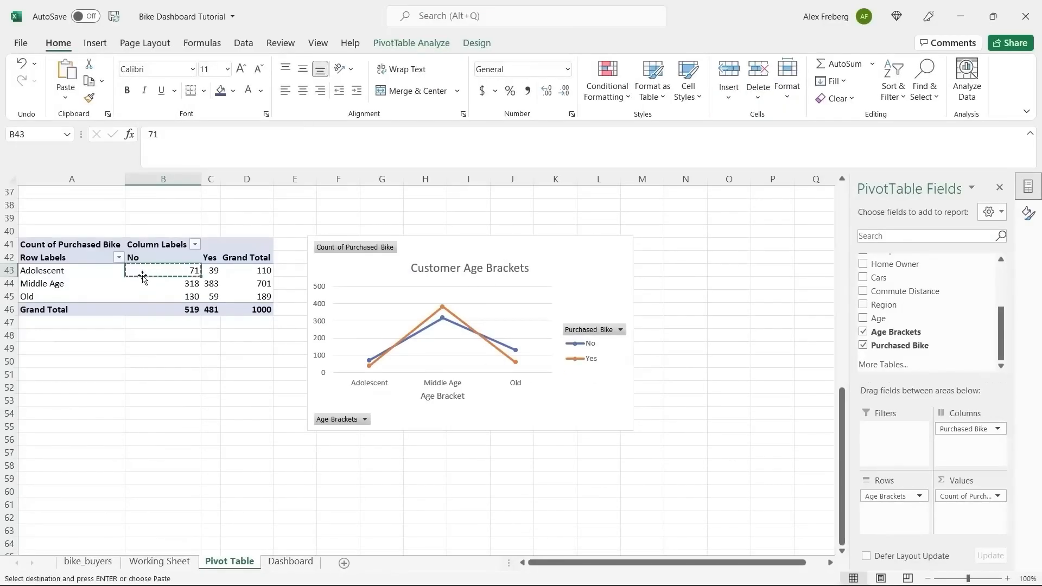
click(58, 245)
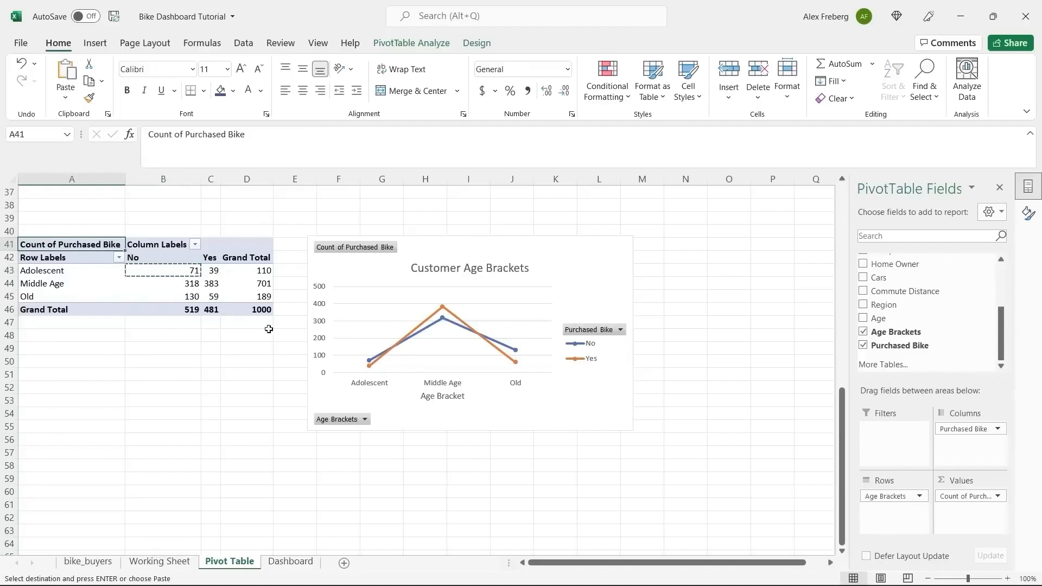
key(ctrl+a)
key(ctrl+c)
click(77, 465)
key(ctrl+v)
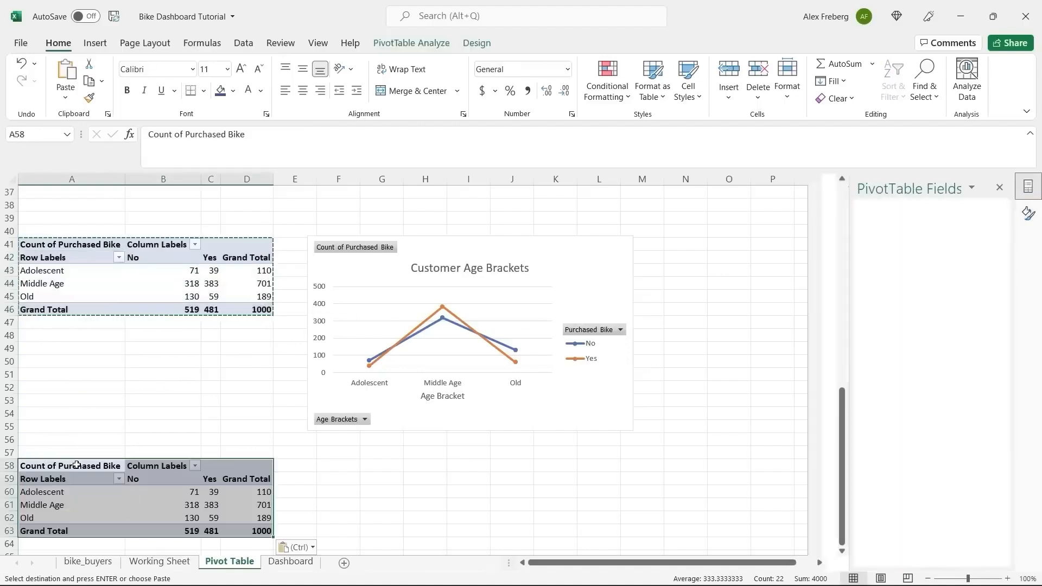
- Replace Age Brackets with Age as the row field of the duplicated pivot table
click(212, 492)
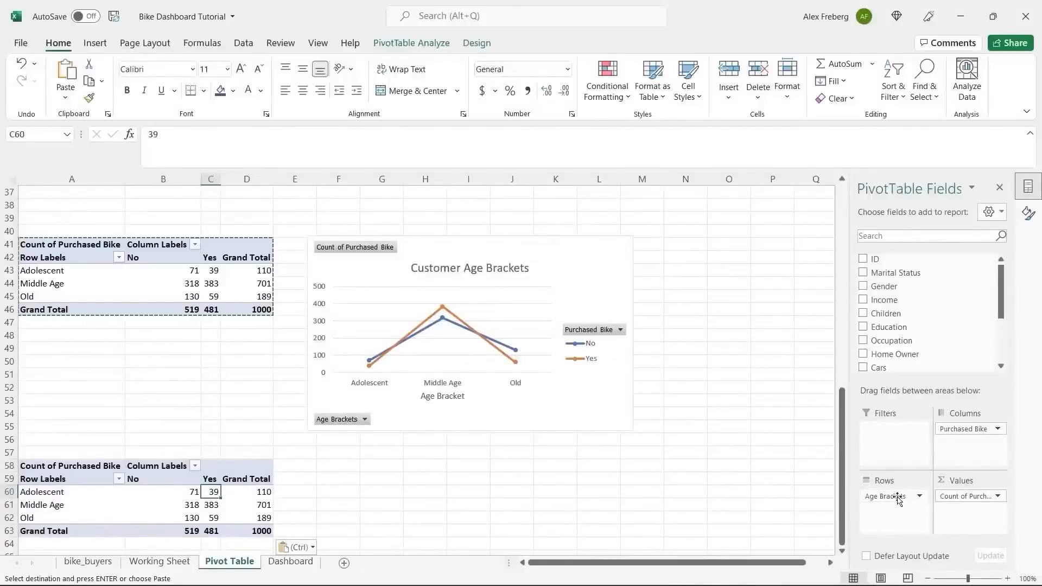
drag(897, 499, 999, 332)
drag(879, 318, 890, 502)
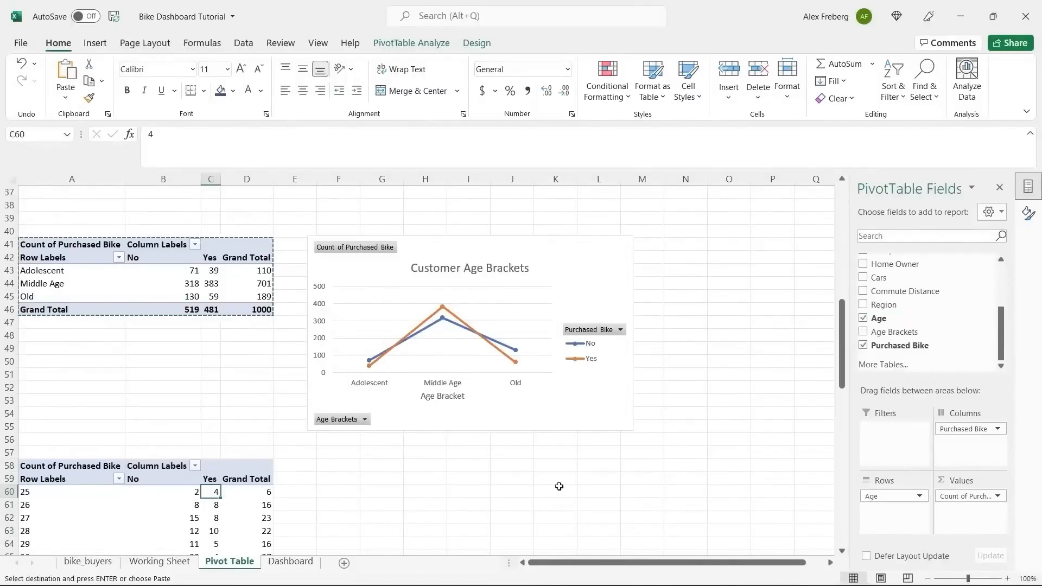
- Insert a Line with Markers chart from the pivot table by age and place it below the Customer Age Brackets chart
scroll(286, 448, down, 3)
click(238, 427)
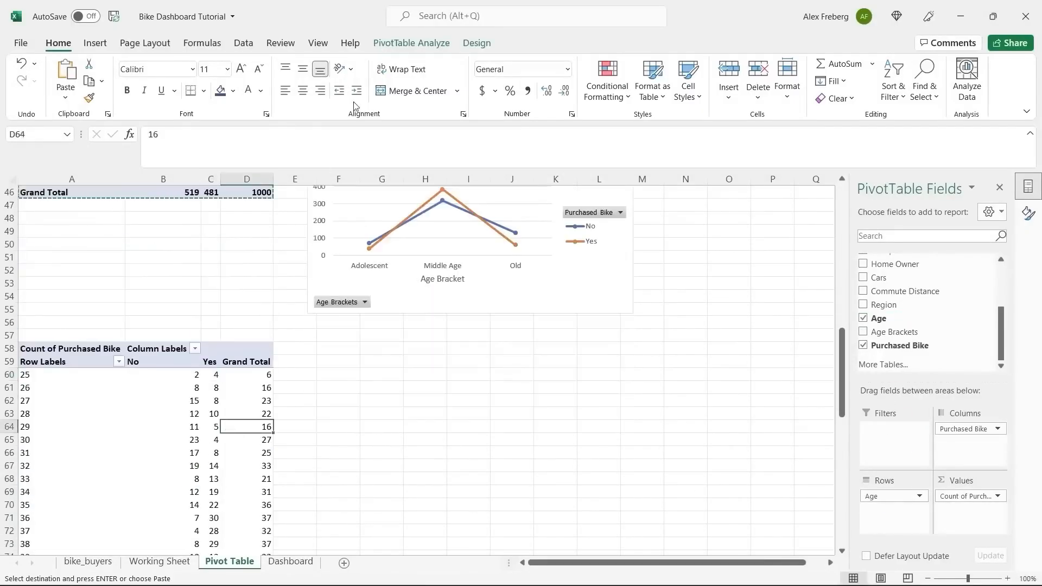
click(95, 42)
click(335, 71)
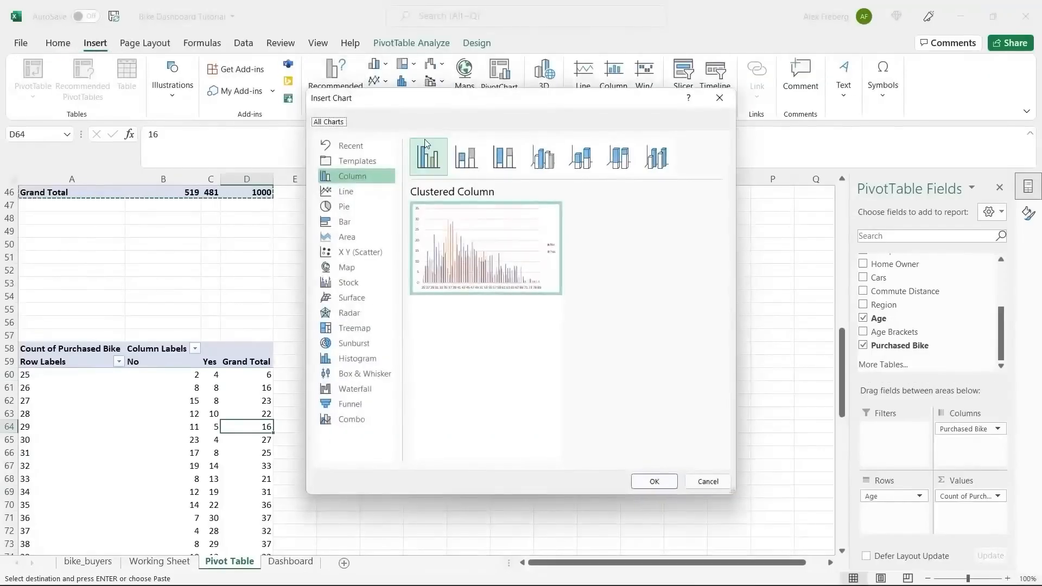
click(366, 192)
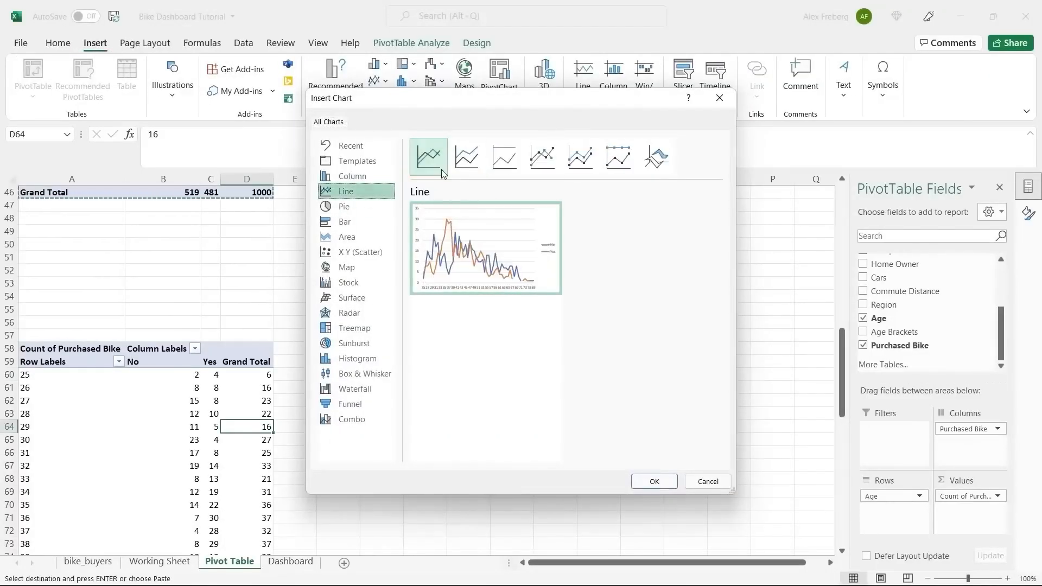
click(543, 157)
click(654, 481)
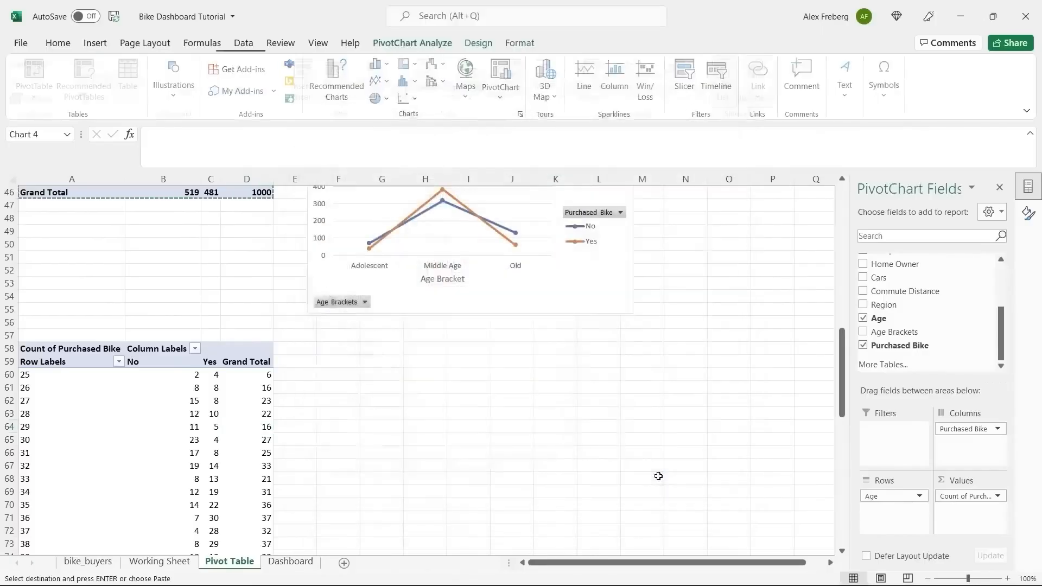
drag(458, 282, 504, 337)
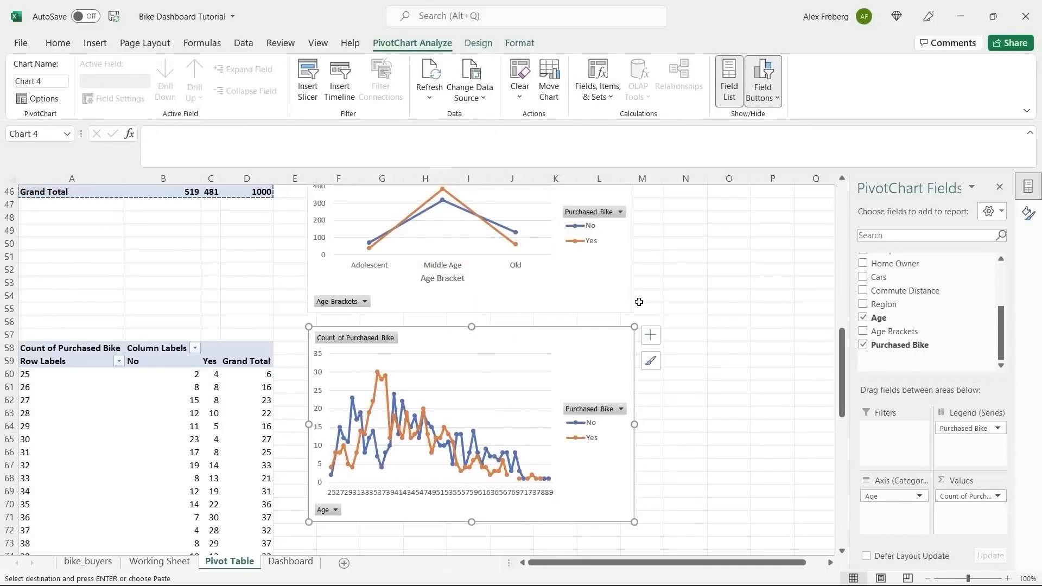
- Zoom the sheet out to 90% and delete the line chart of purchases by individual age
scroll(639, 302, up, 1)
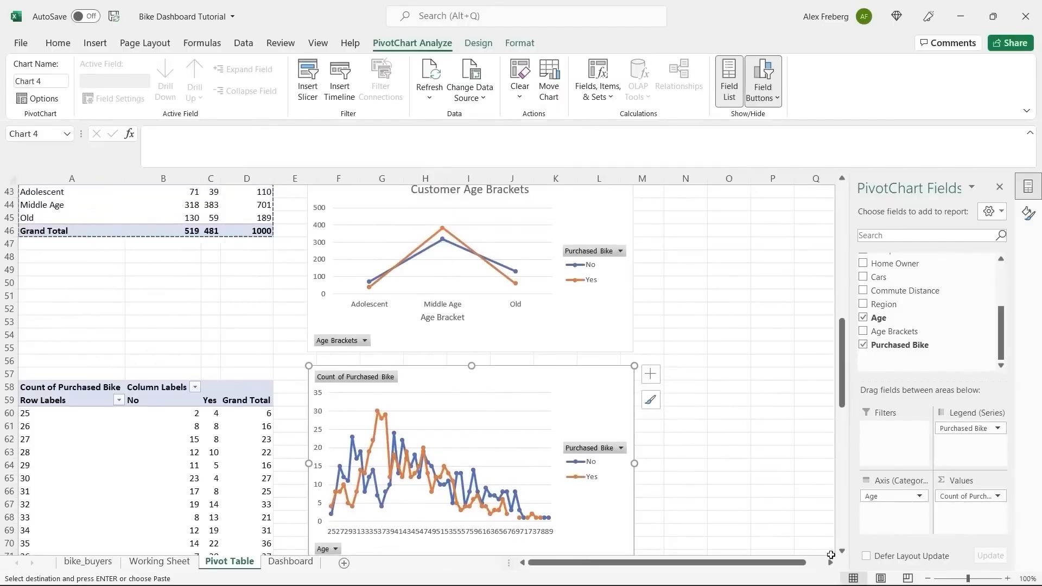
click(927, 578)
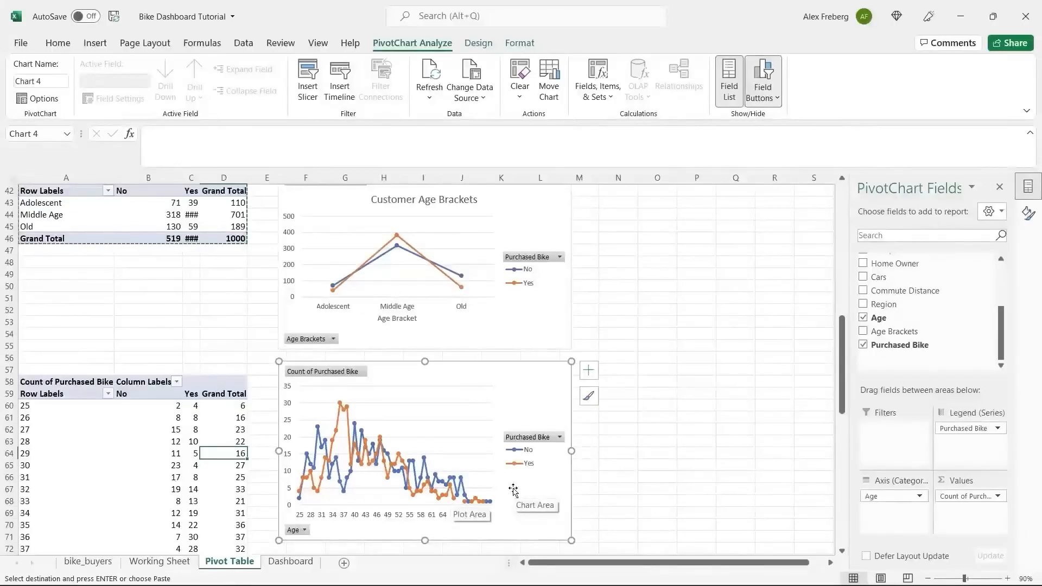
scroll(650, 333, up, 1)
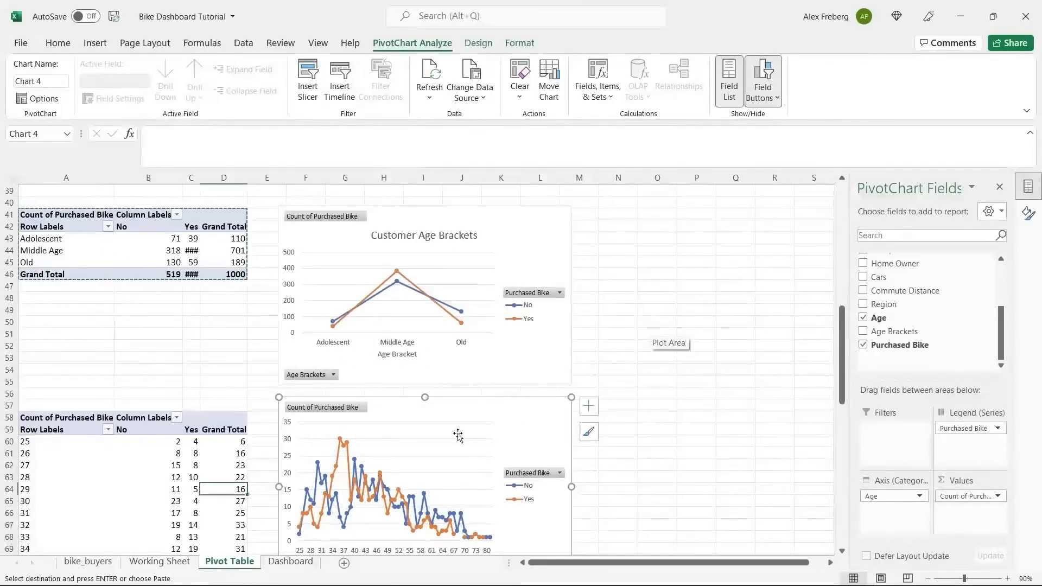
key(Delete)
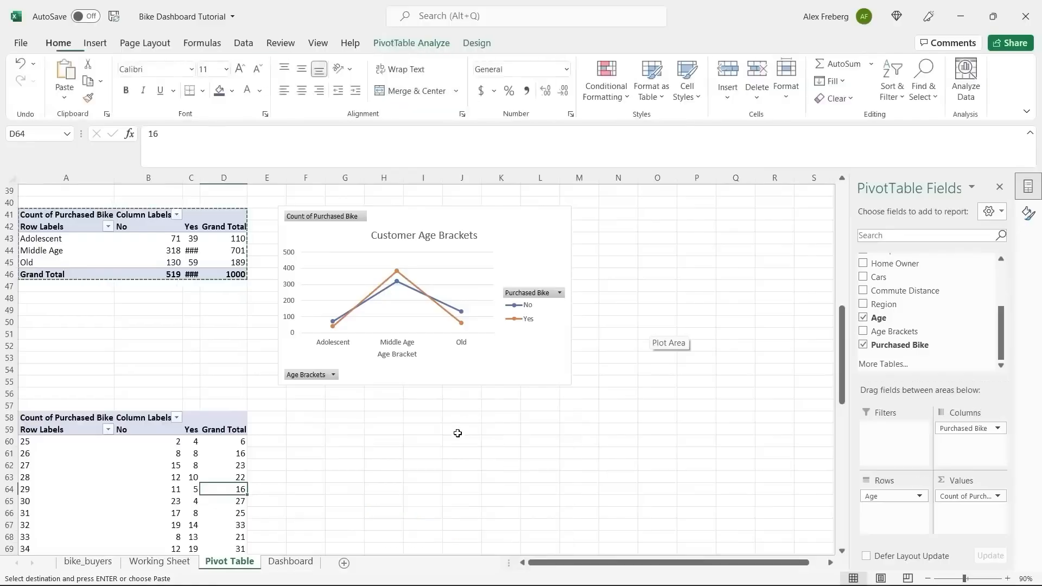
- Try to clear a Yes value in the pivot table by individual age
click(191, 478)
key(Return)
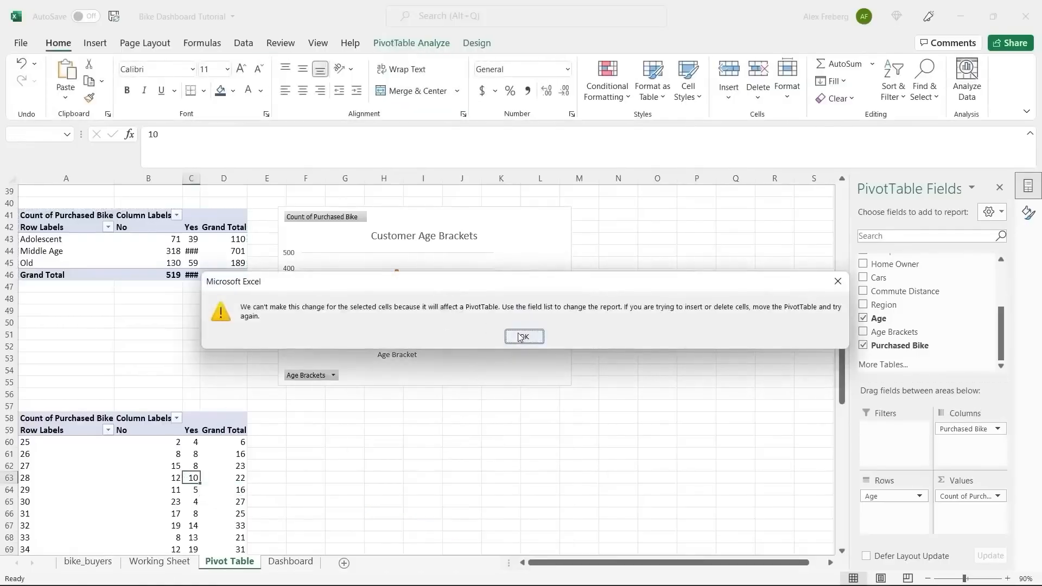
click(524, 337)
click(92, 409)
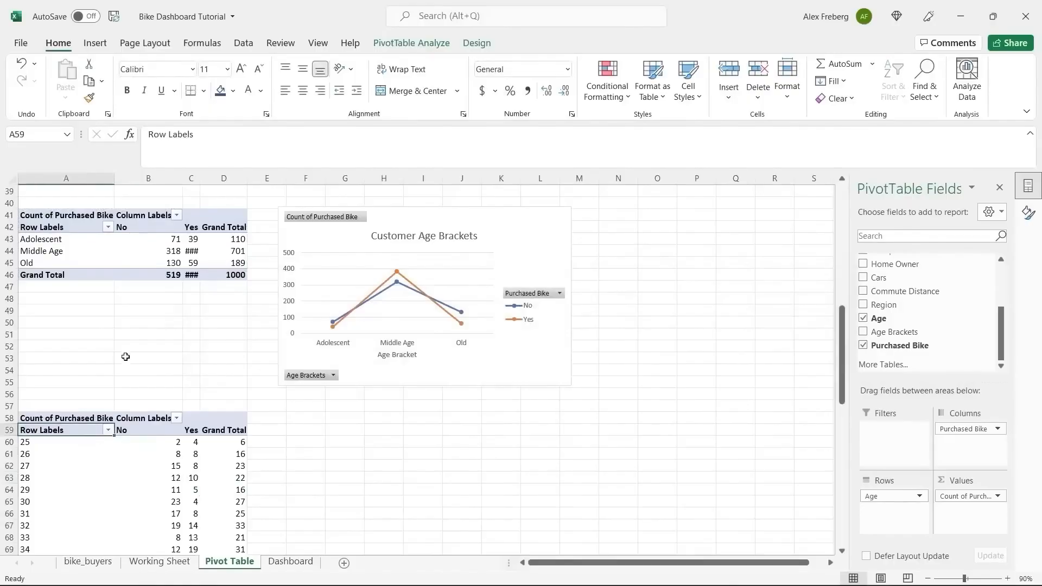
click(126, 355)
scroll(126, 355, up, 2)
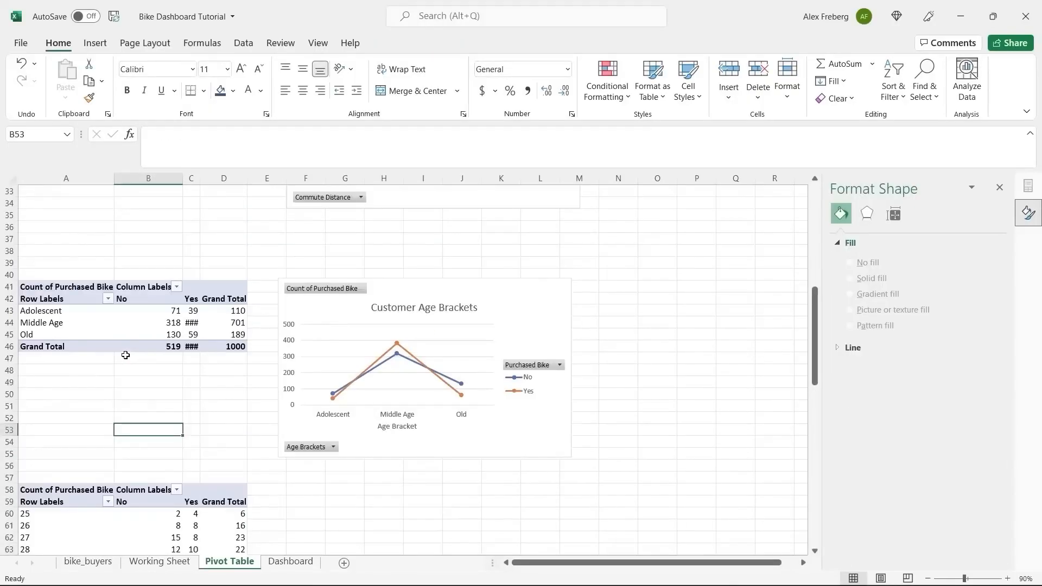
- On the Working Sheet, change the Adolescent label in cell M2's Age Brackets formula to "Adolescent 0-30"
click(159, 563)
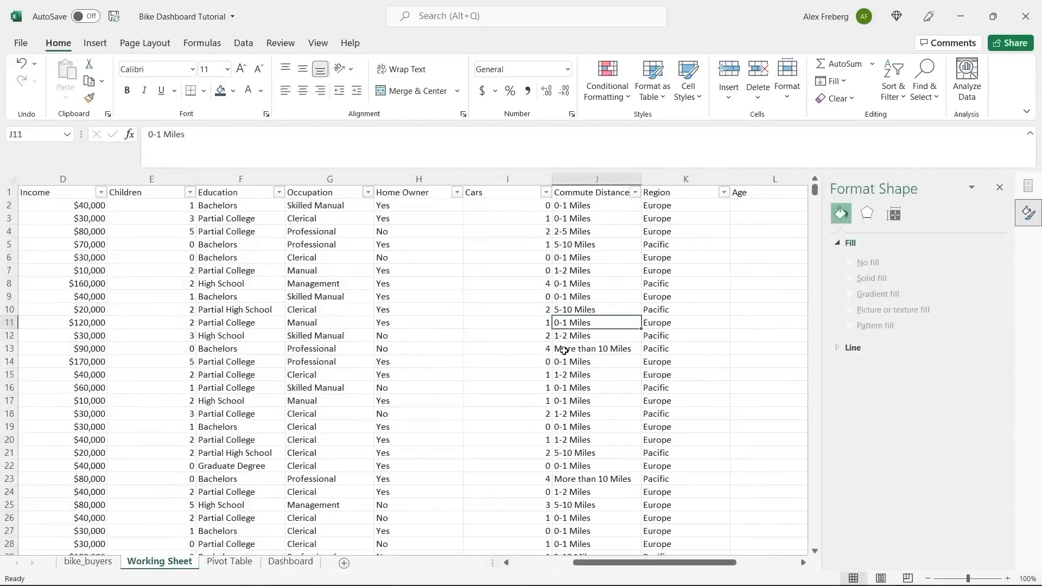
scroll(501, 323, right, 5)
scroll(499, 323, left, 3)
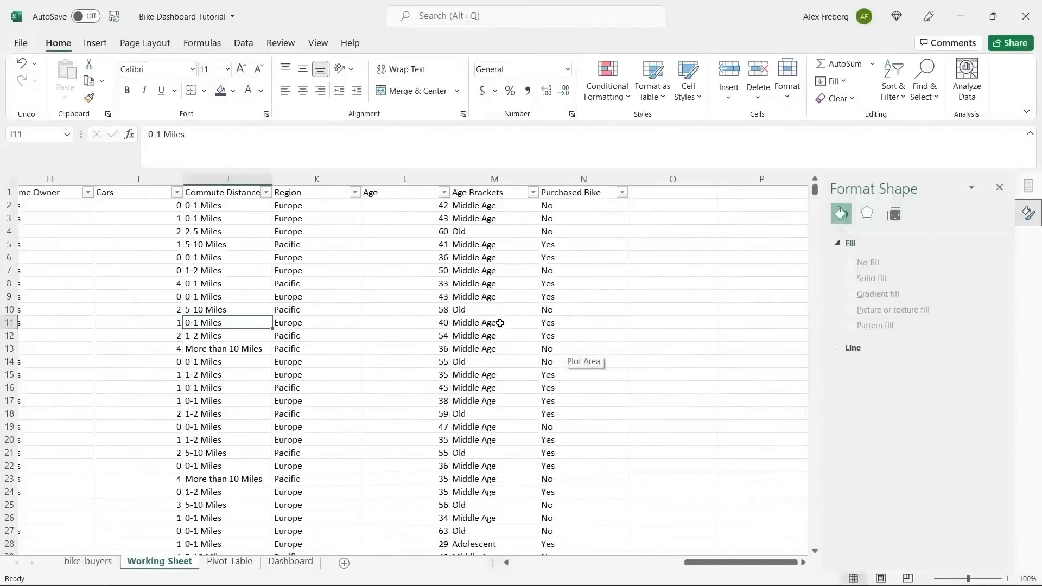
scroll(500, 323, right, 2)
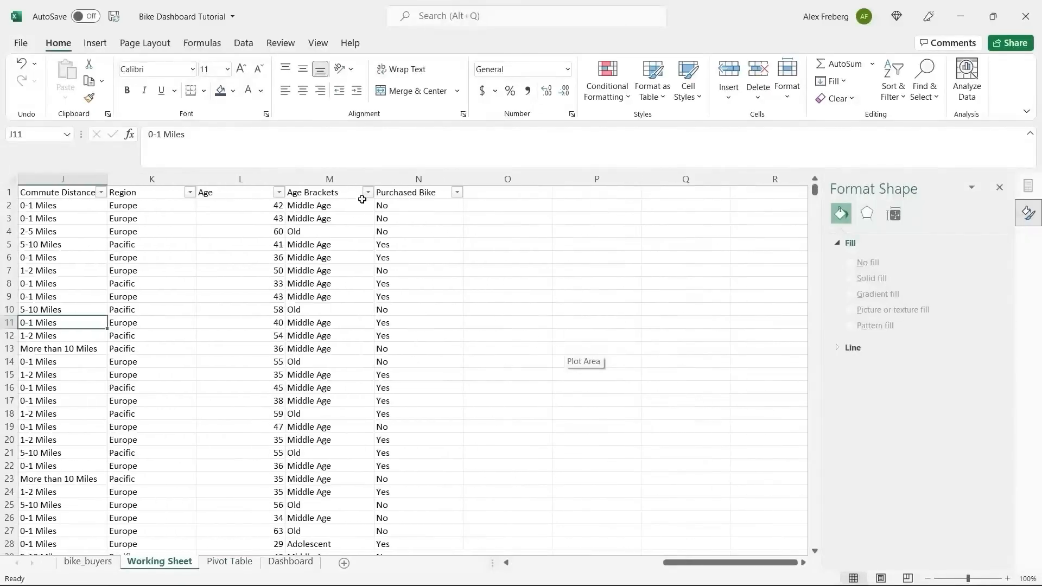
click(345, 208)
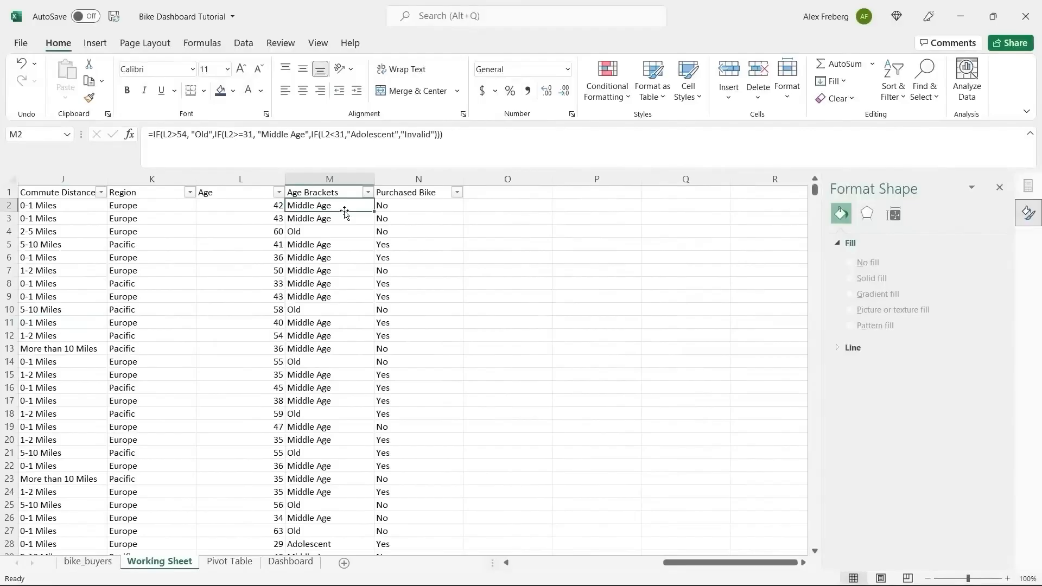
click(395, 134)
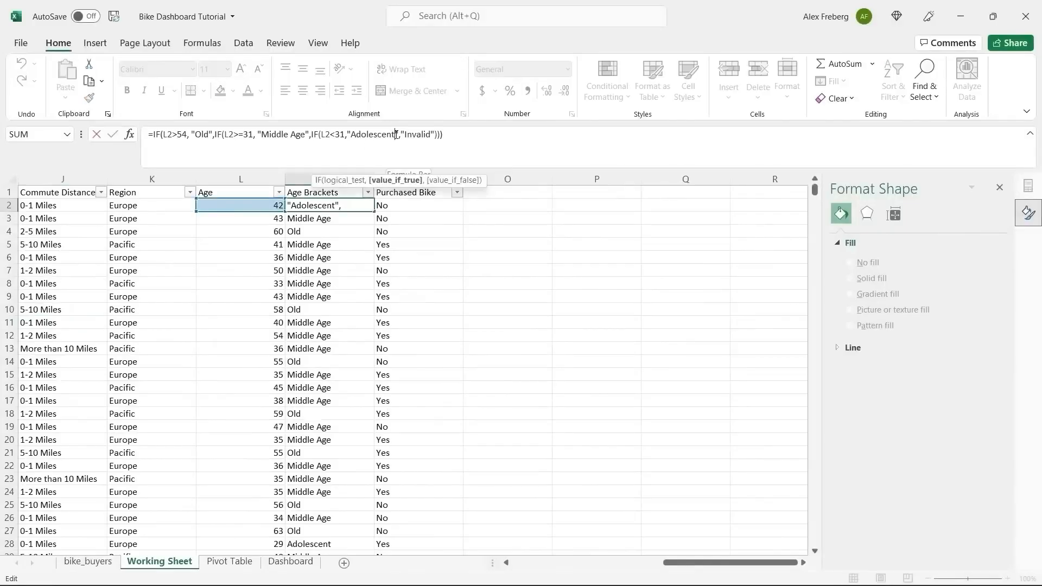
text(0-)
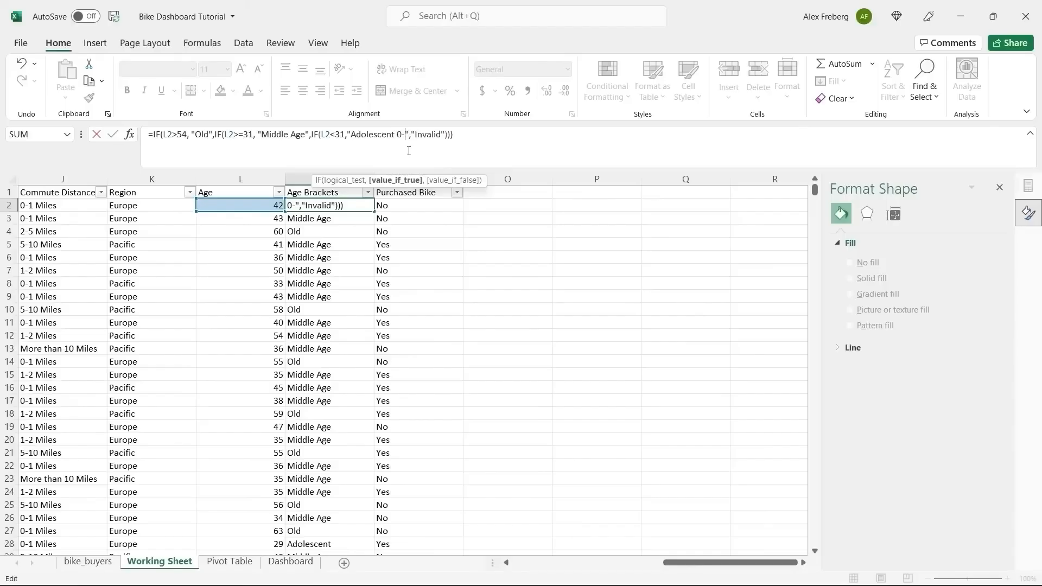
text(30)
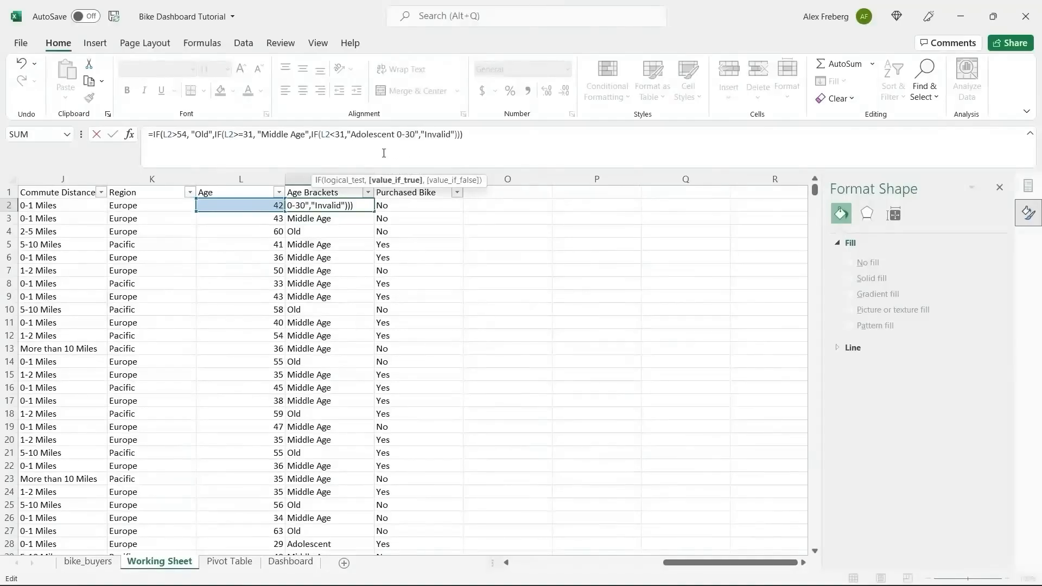
- Change the other labels in M2's formula to "Middle Age 31-54" and "Old 55+", and commit the formula
click(306, 134)
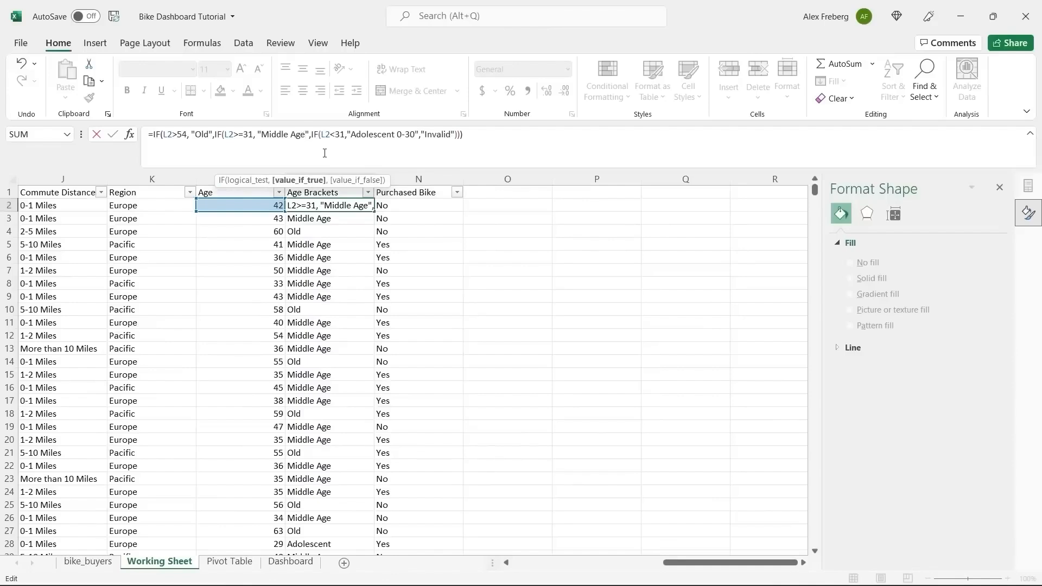
text(31-)
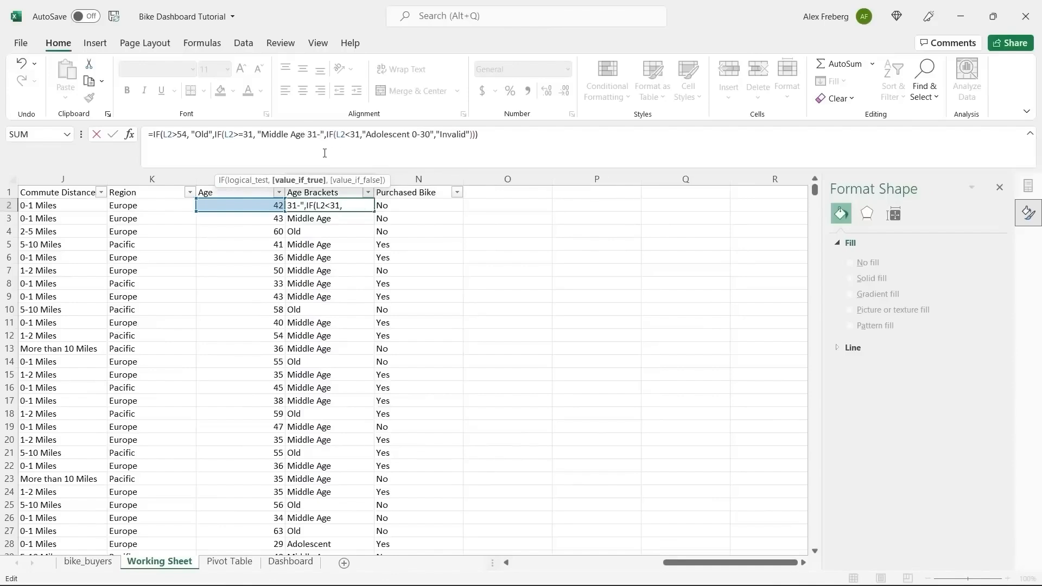
text(54)
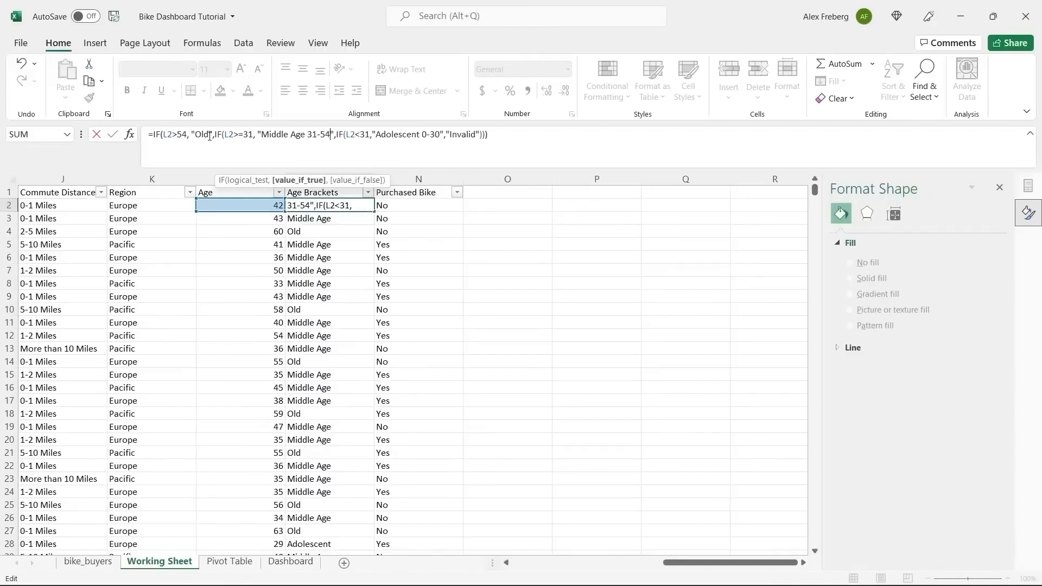
click(210, 135)
text(55+)
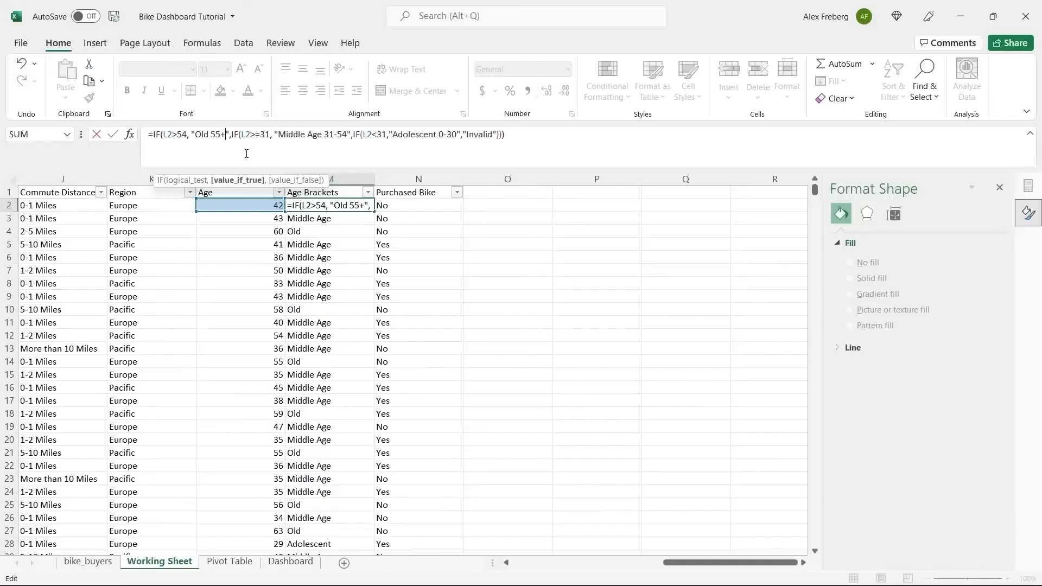
key(Return)
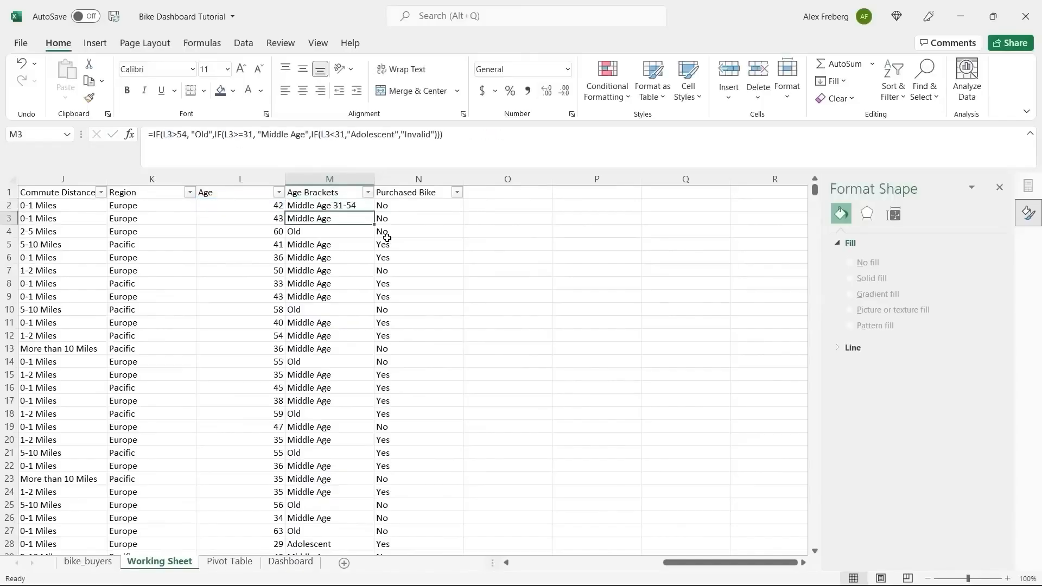
- Fill the updated formula from M2 down the entire Age Brackets column
click(366, 209)
double_click(373, 212)
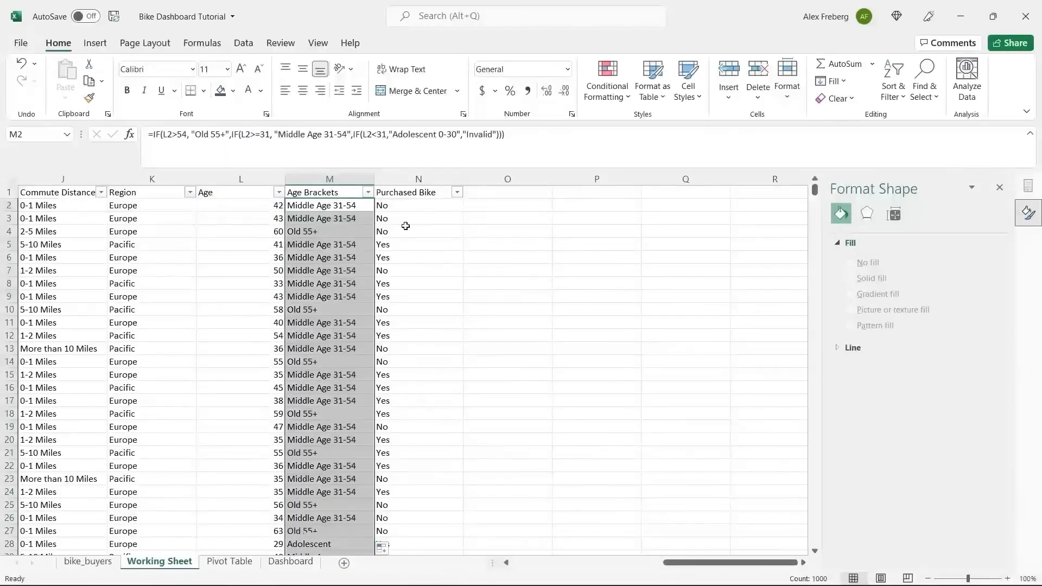
click(434, 232)
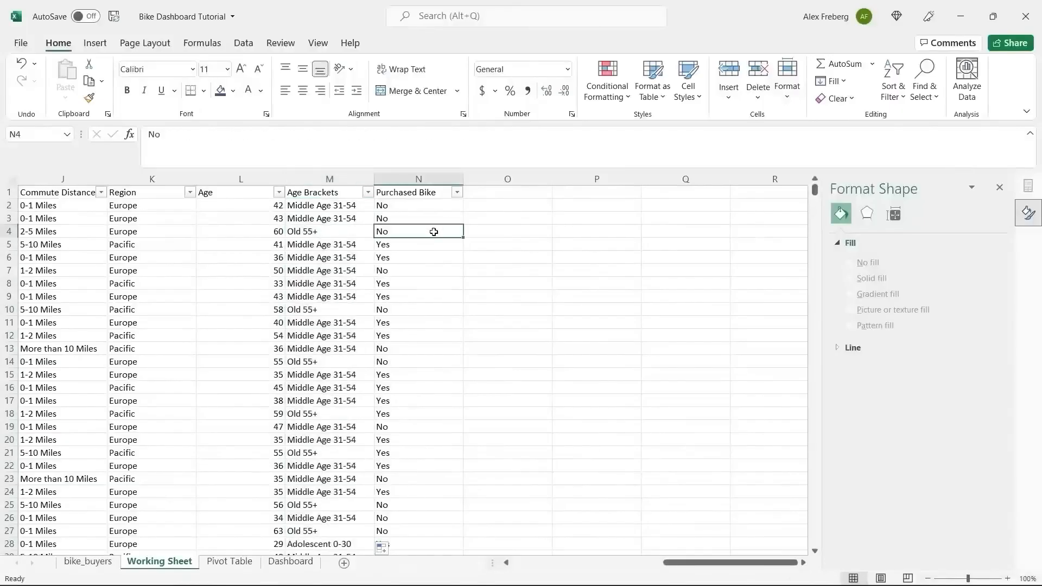
- Refresh all pivot tables so the age bracket table and chart on the Pivot Table sheet use the updated labels
click(230, 565)
click(212, 333)
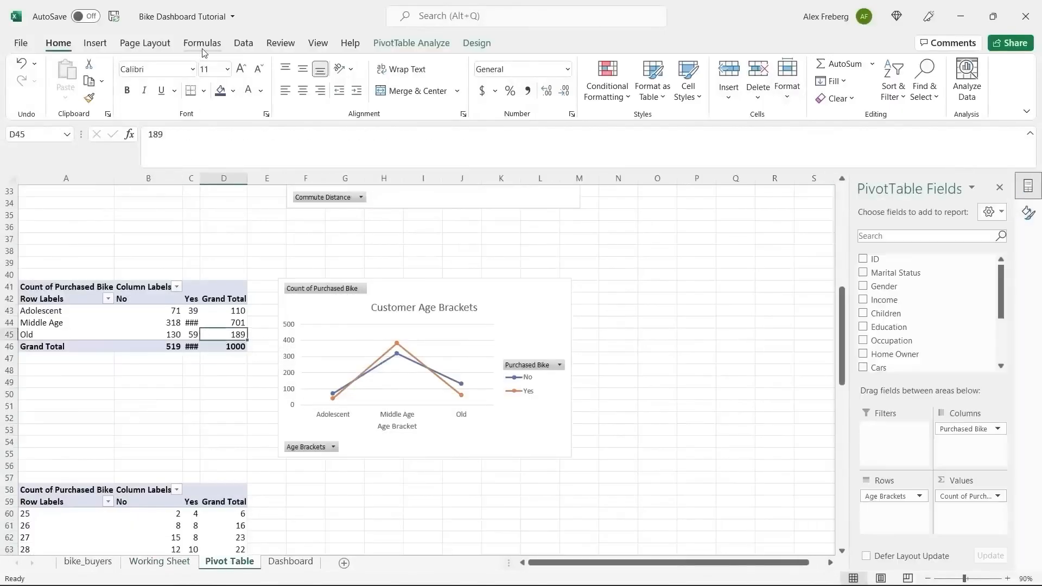
click(244, 43)
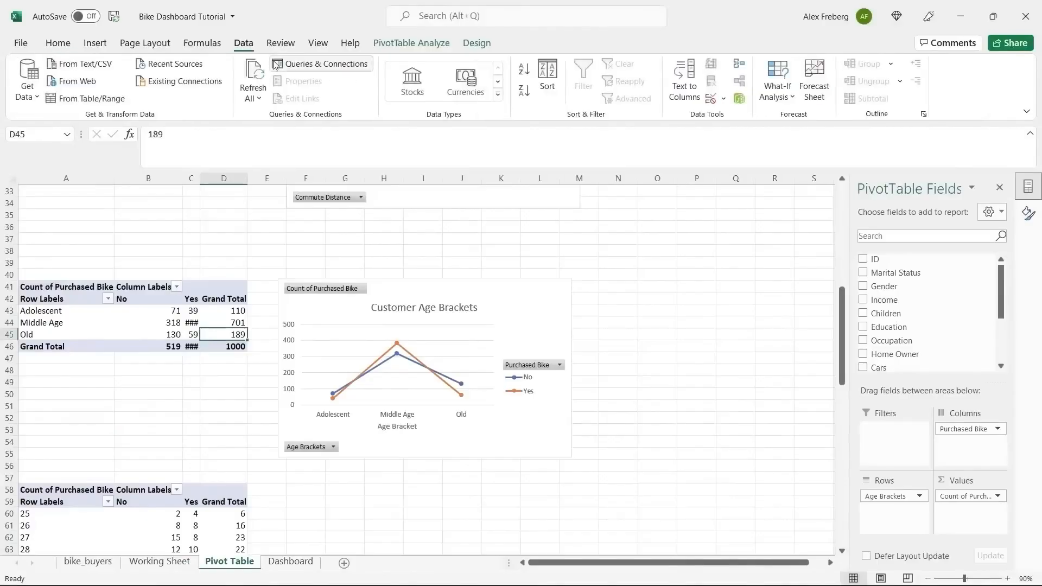
click(253, 78)
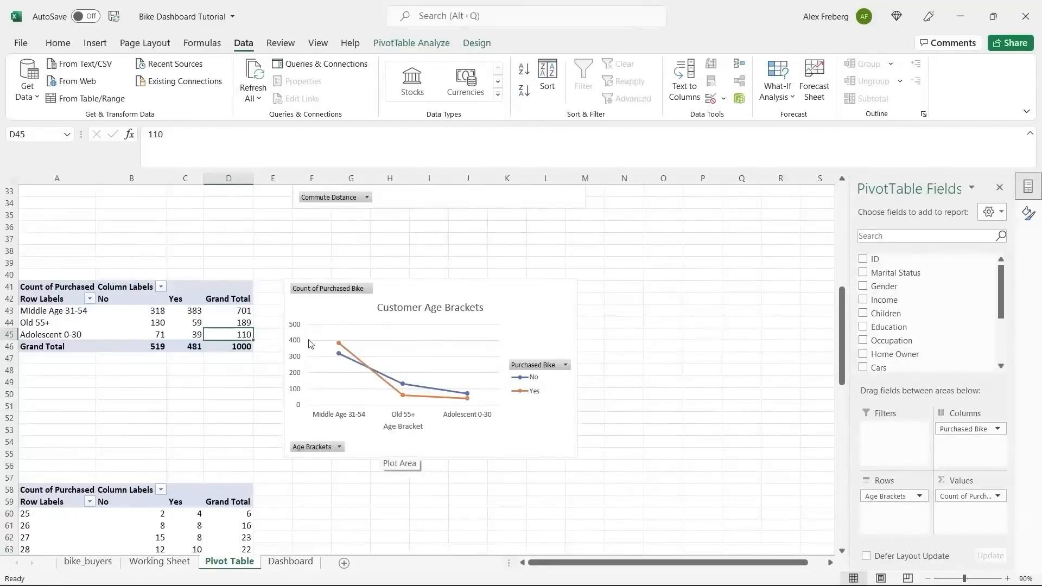
- Undo the pivot refresh, the Age Brackets column fill and the label changes in M2's formula on the Working Sheet
click(163, 562)
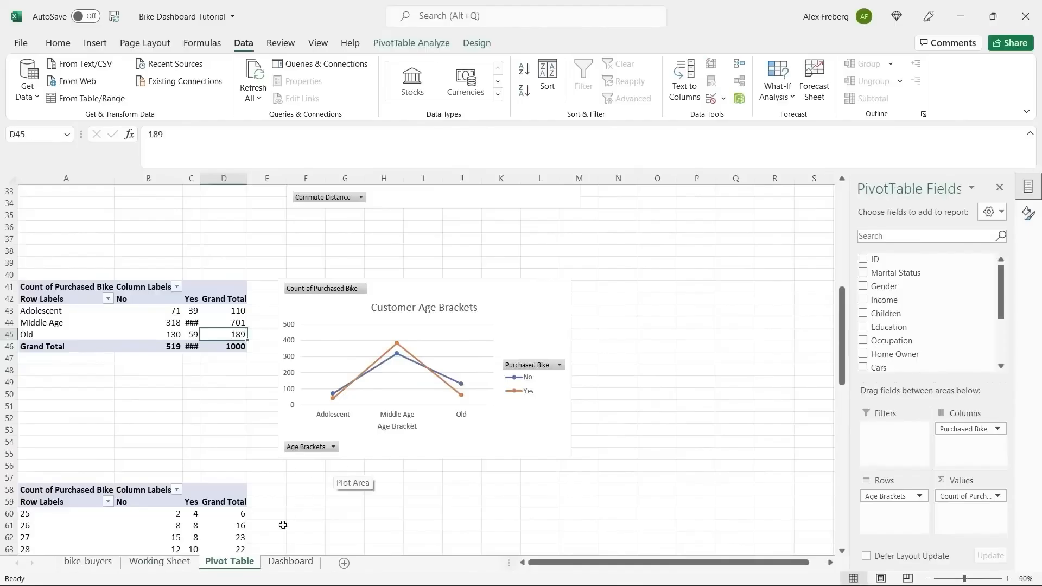
click(179, 559)
key(ctrl+z)
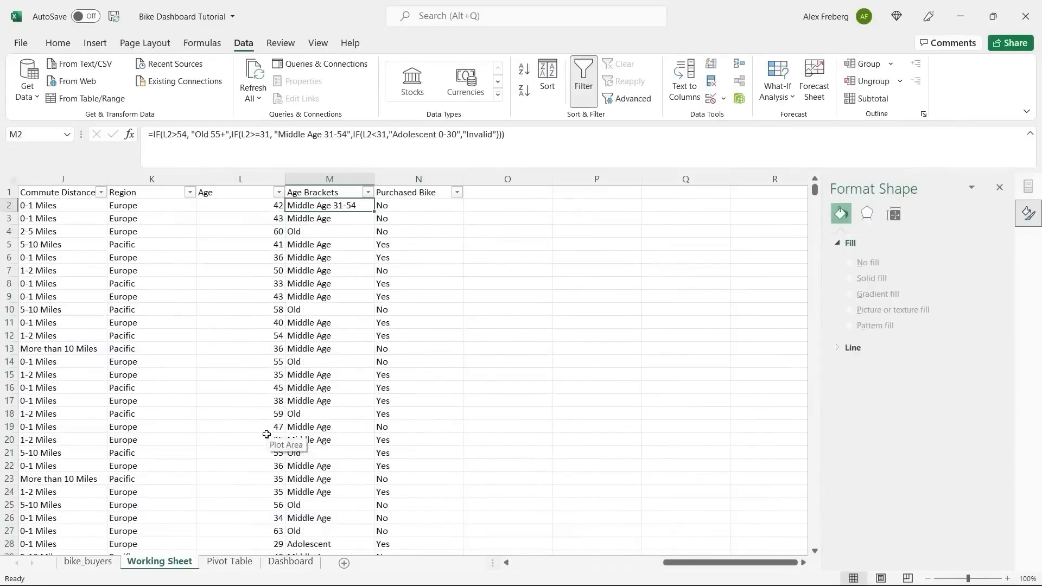
key(ctrl+z)
click(481, 287)
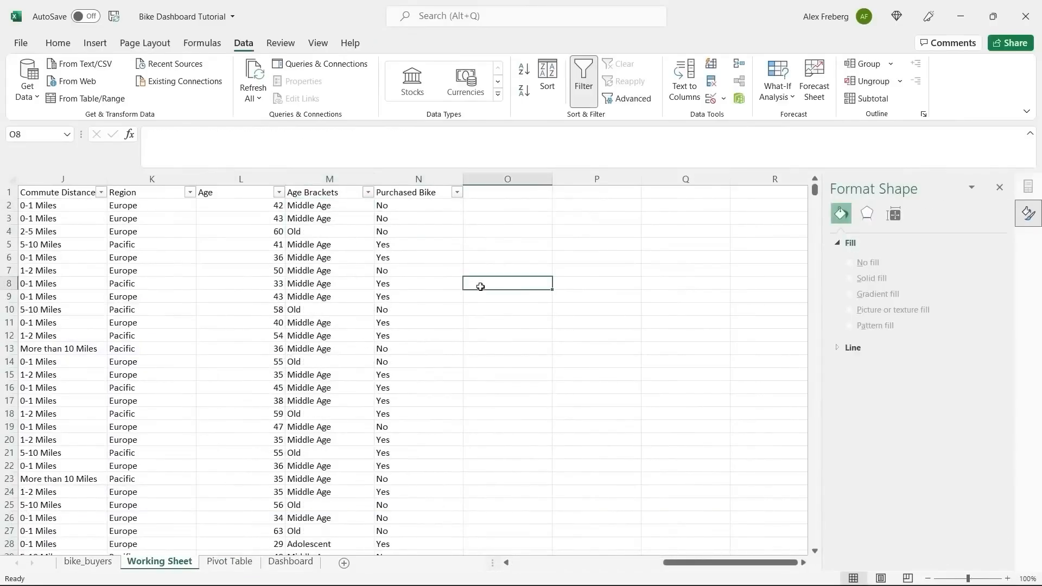
- On the Pivot Table sheet, widen column C to fit the Yes values and close the Format Shape pane
click(229, 562)
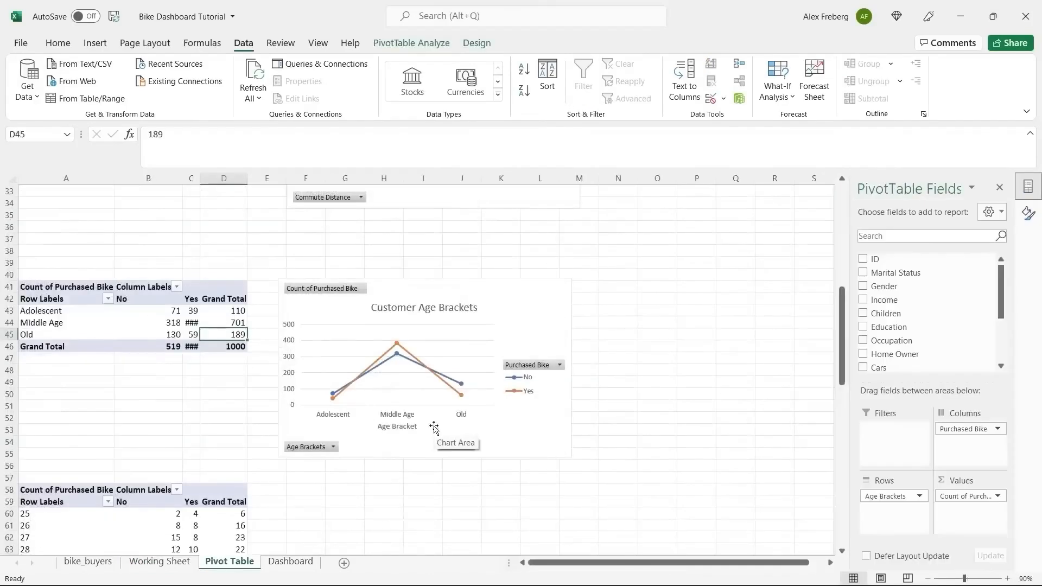
drag(201, 178, 217, 178)
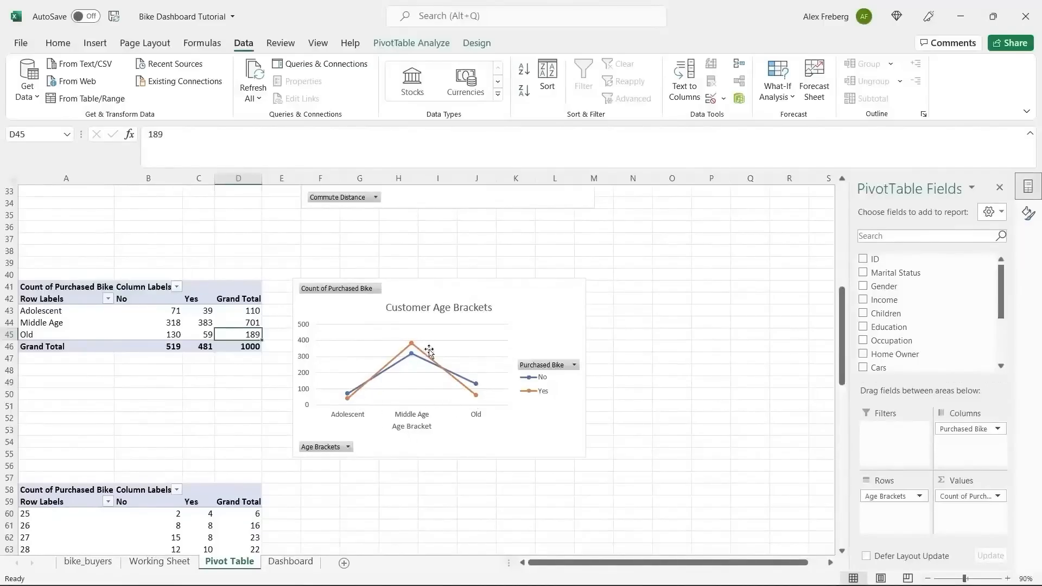
drag(68, 312, 72, 330)
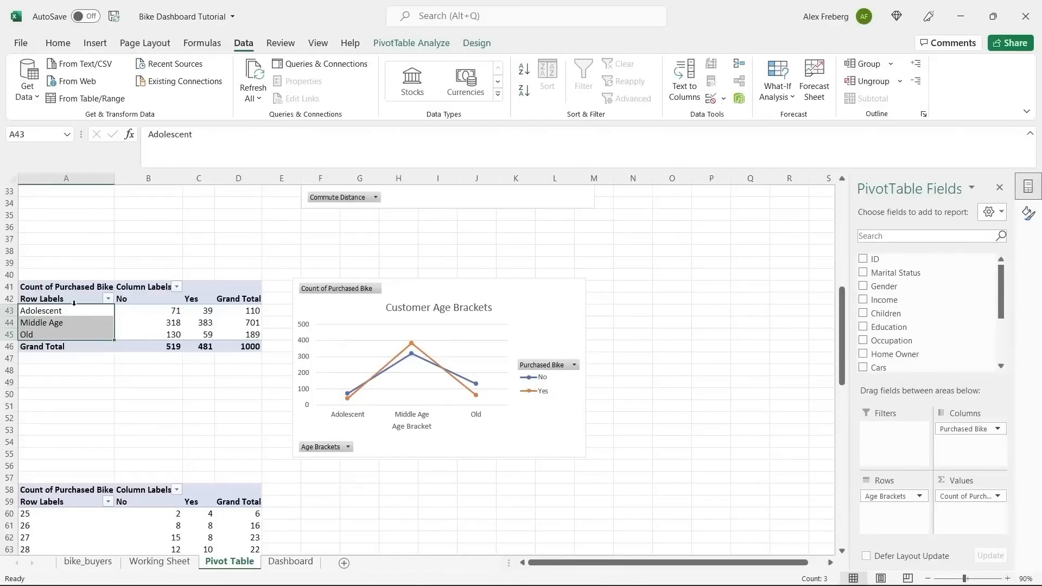
click(74, 335)
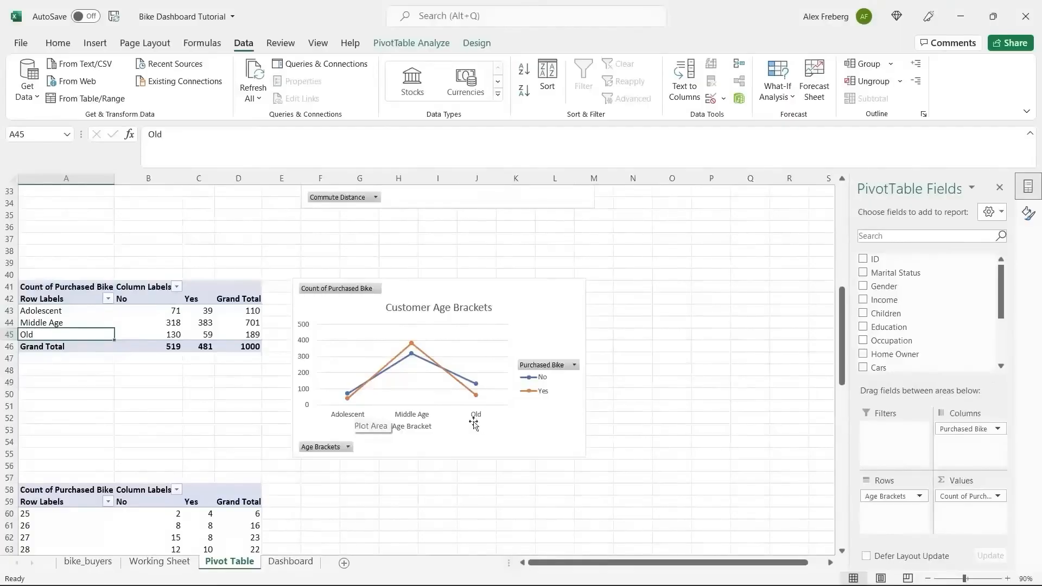
click(459, 492)
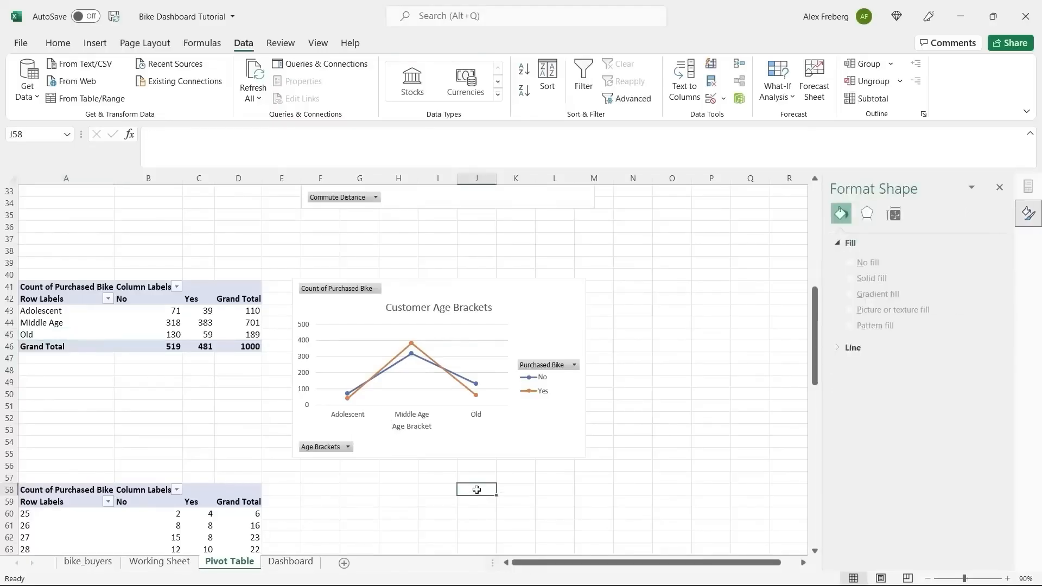
click(1000, 188)
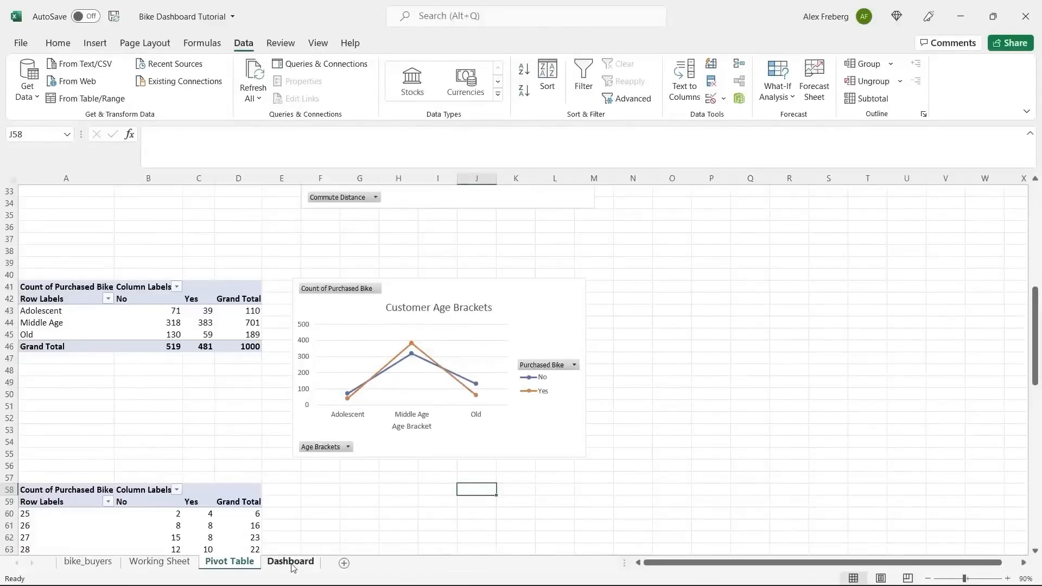
- Copy the Avg Income Per Purchase chart from the Pivot Table sheet and paste it onto the Dashboard sheet
scroll(369, 441, up, 11)
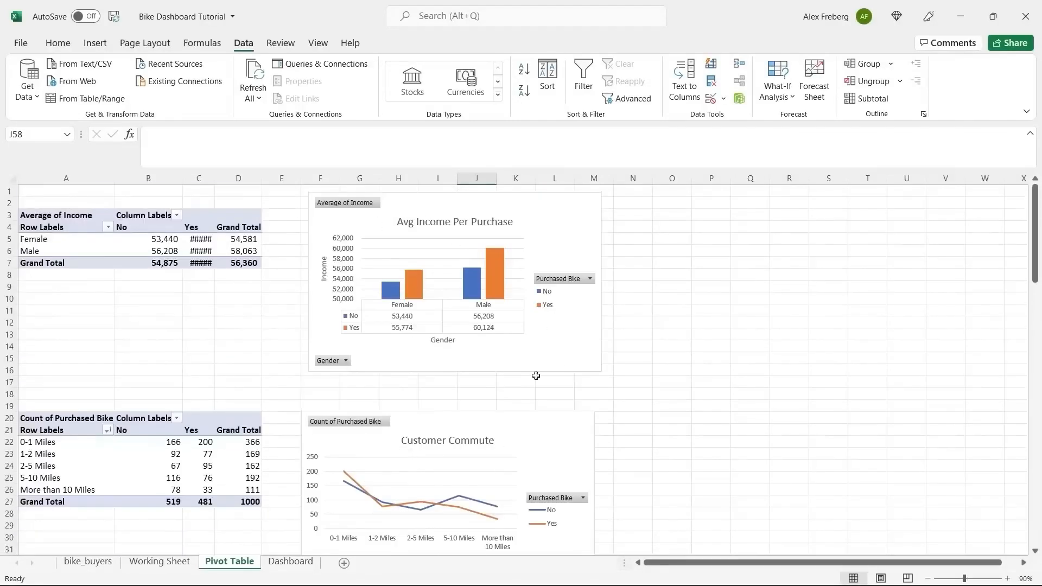
click(522, 354)
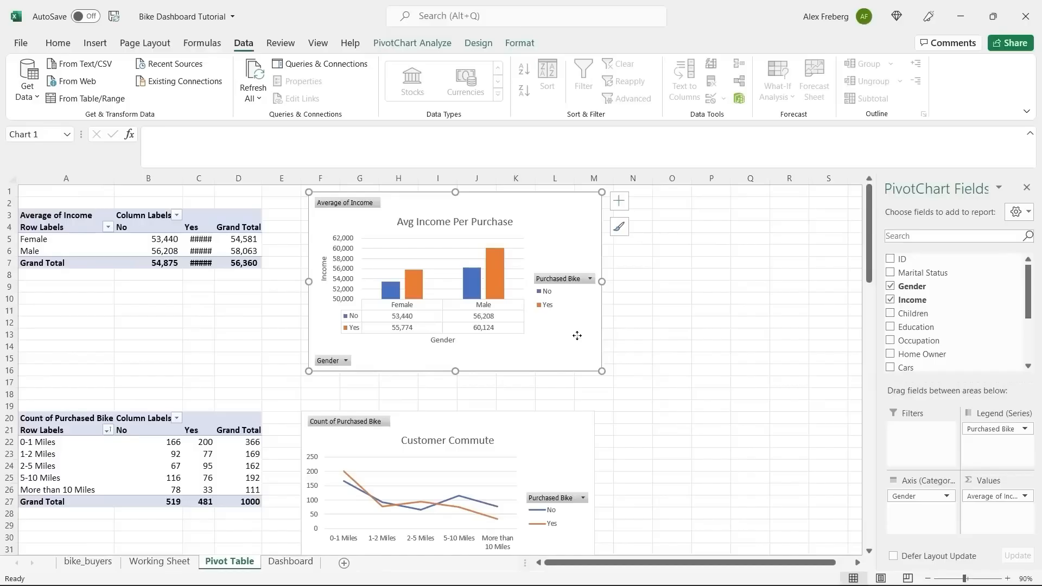
click(288, 561)
click(244, 244)
key(ctrl+v)
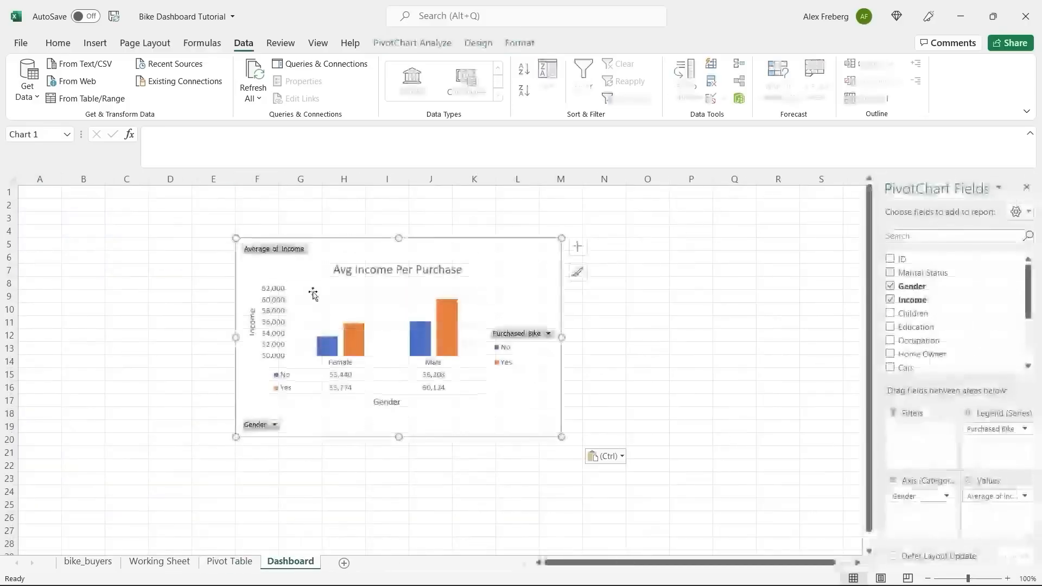
- Shrink the pasted Avg Income Per Purchase chart and move it to about cells J2 to Q16 on the Dashboard
drag(562, 435, 545, 400)
drag(544, 399, 540, 425)
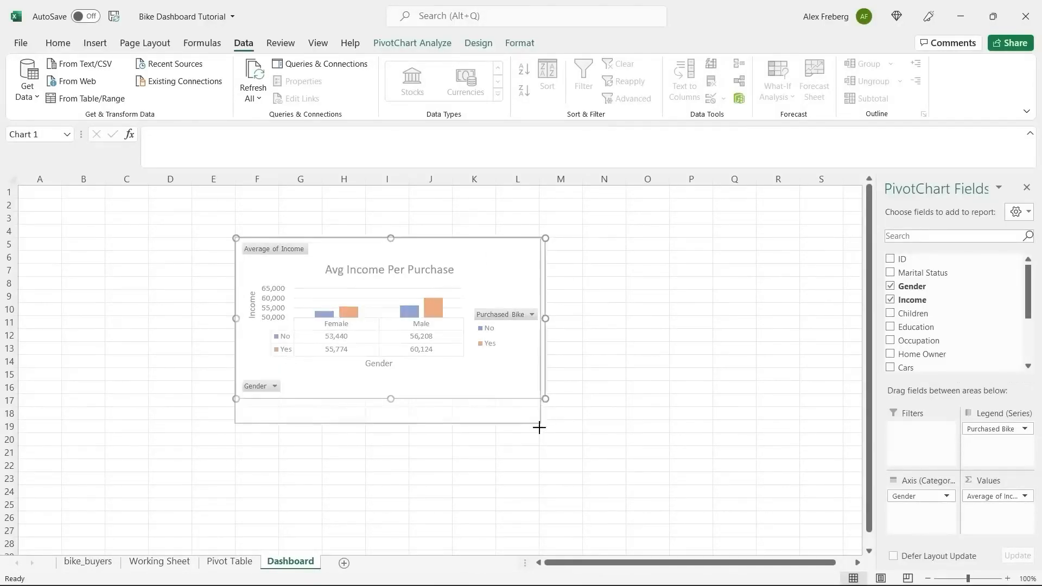
drag(490, 272, 677, 233)
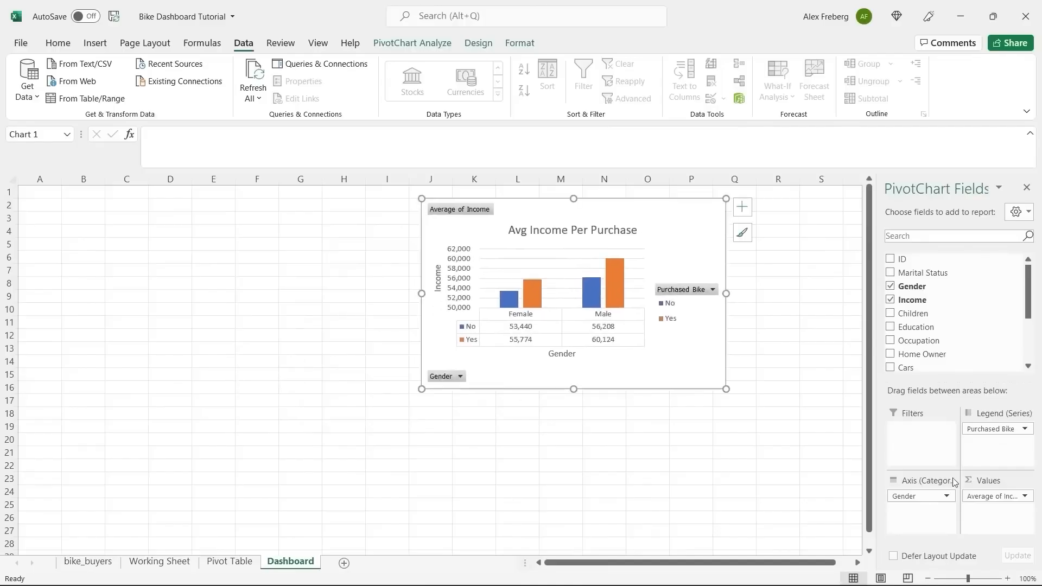
click(929, 579)
click(928, 579)
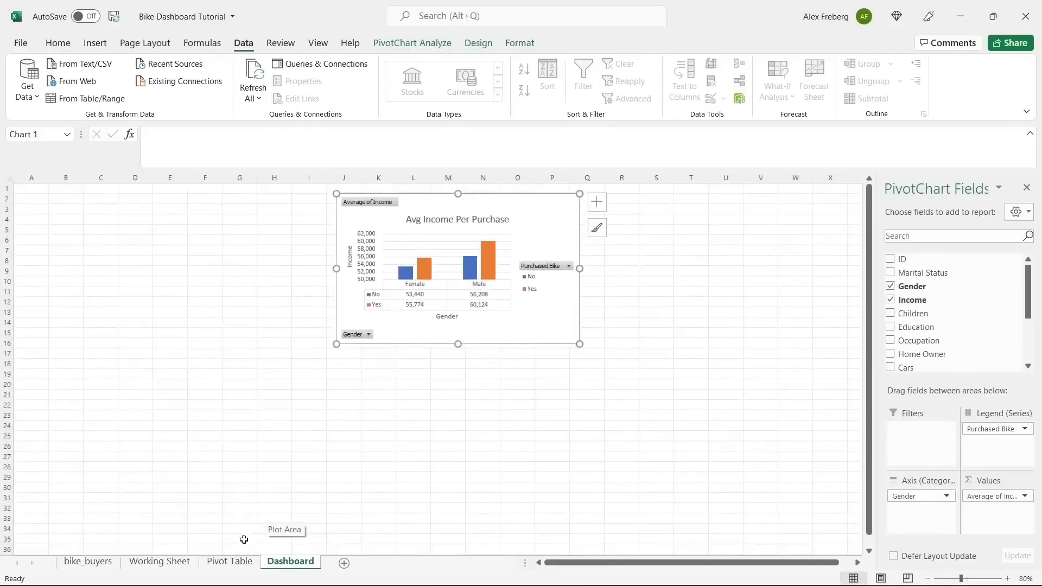
- Try to copy the Customer Commute chart onto the Dashboard, and move the Avg Income Per Purchase chart to about cell H9
click(233, 562)
click(433, 417)
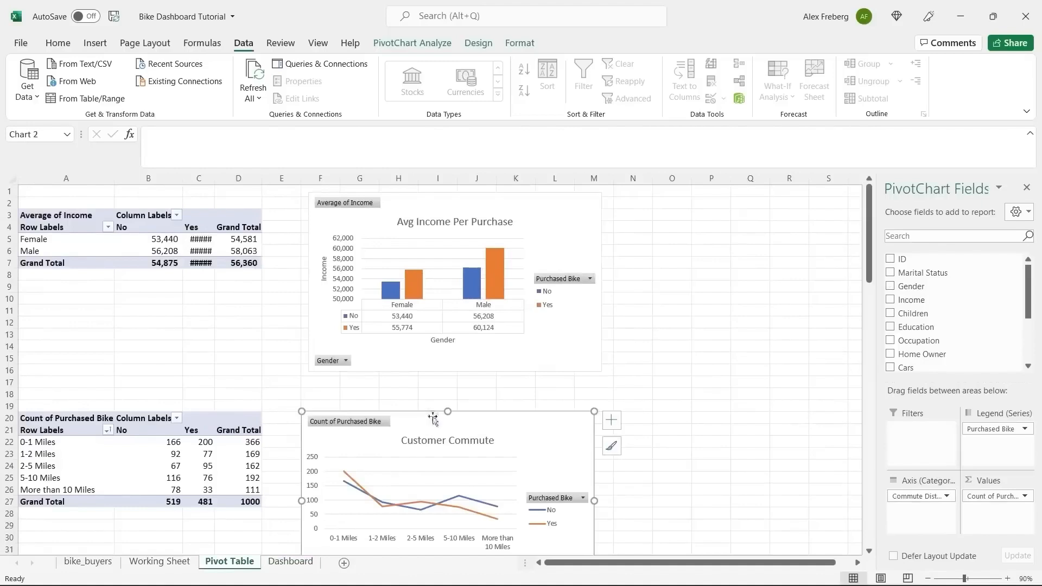
click(304, 563)
key(ctrl+v)
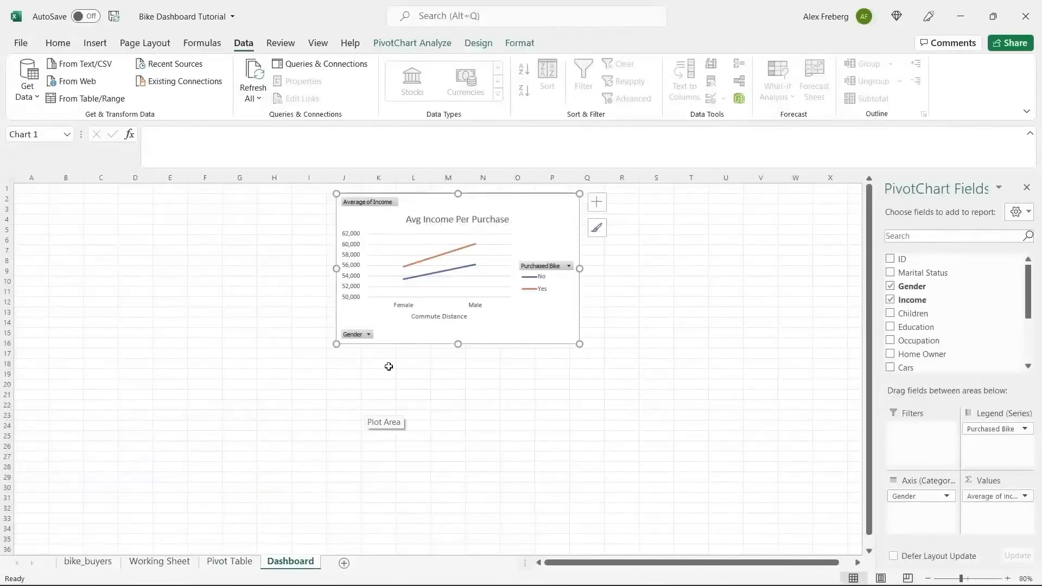
drag(431, 204, 372, 284)
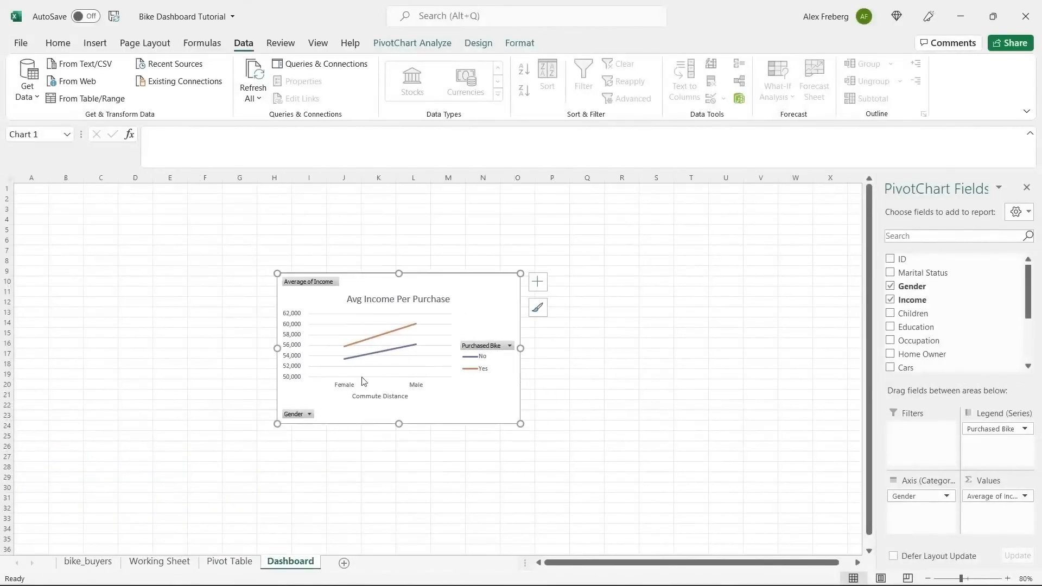
click(225, 562)
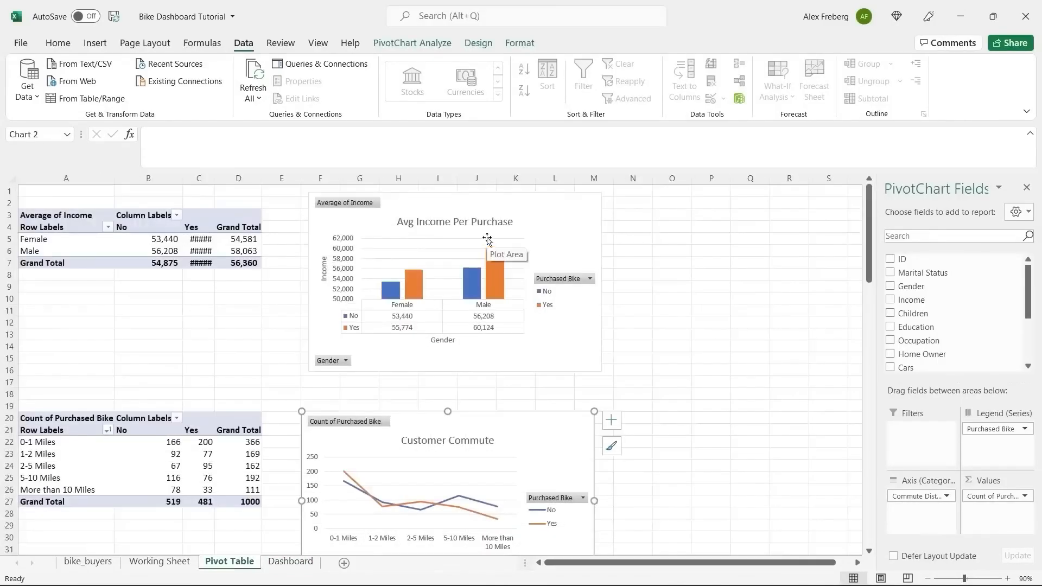
click(538, 213)
click(523, 449)
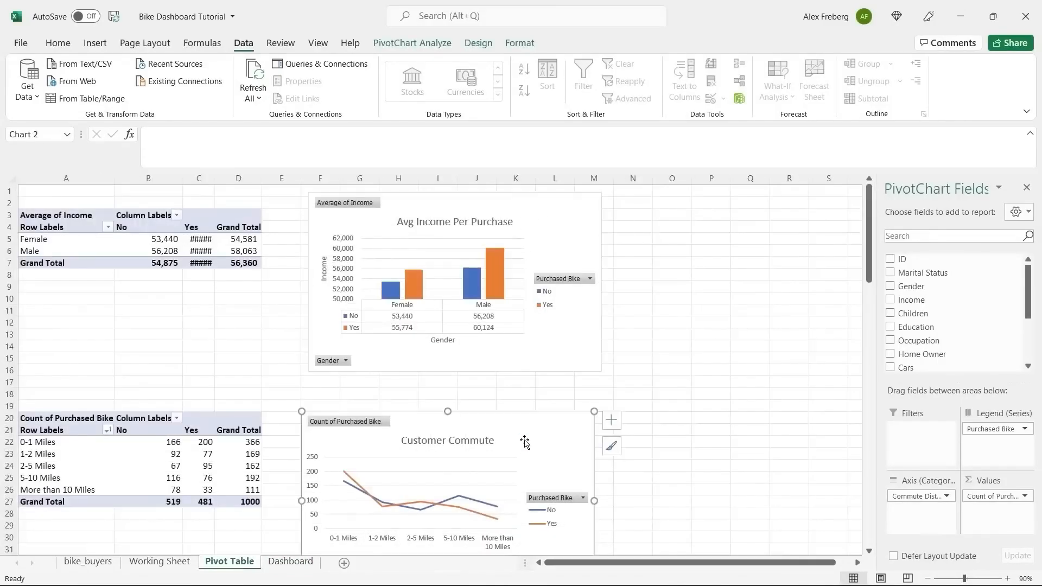
click(296, 564)
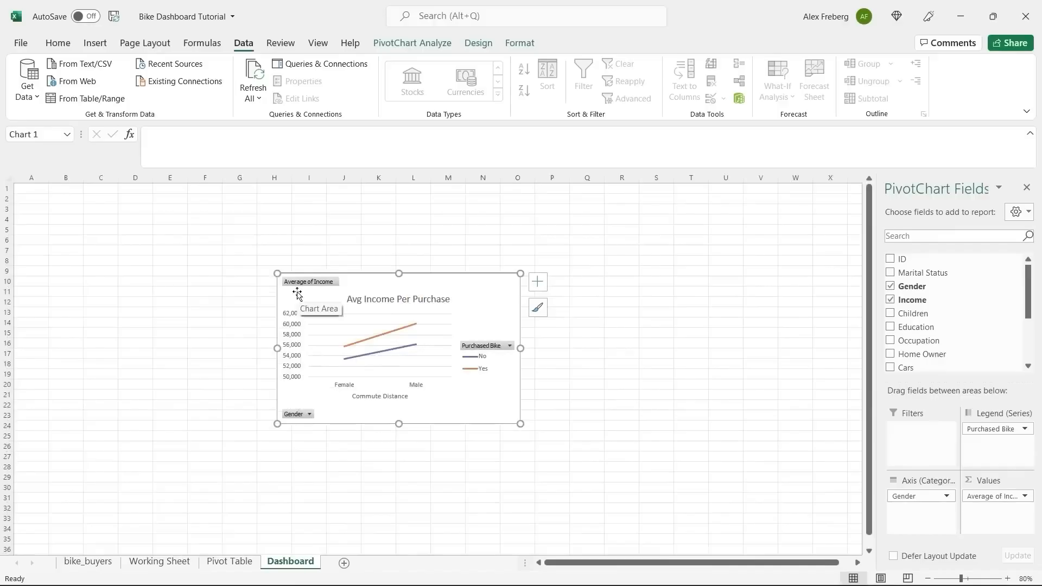
- Copy the Customer Commute chart from the Pivot Table sheet and paste it at cell G17 on the Dashboard
click(229, 562)
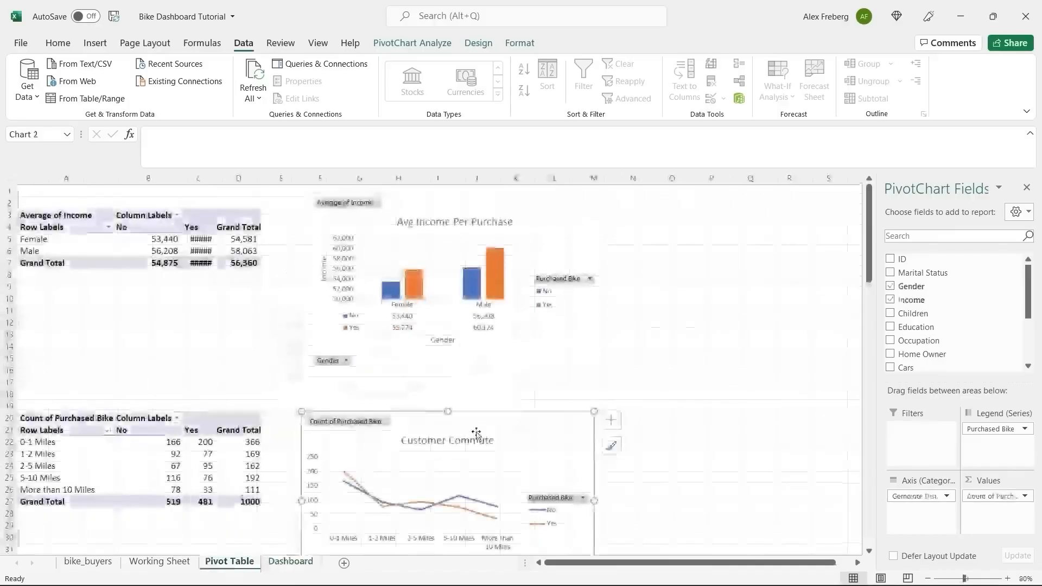
right_click(512, 429)
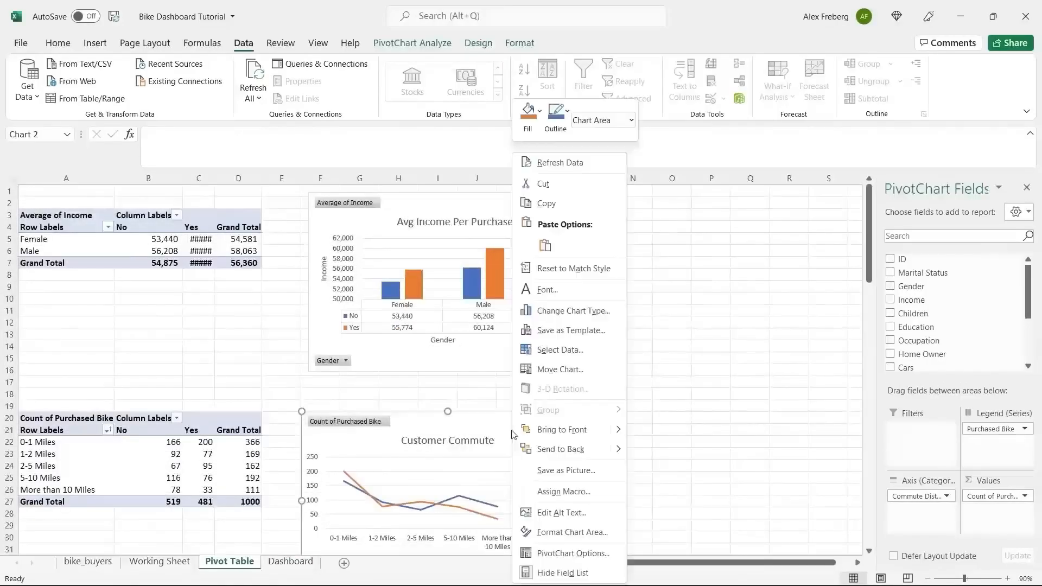
click(565, 203)
click(291, 562)
click(241, 353)
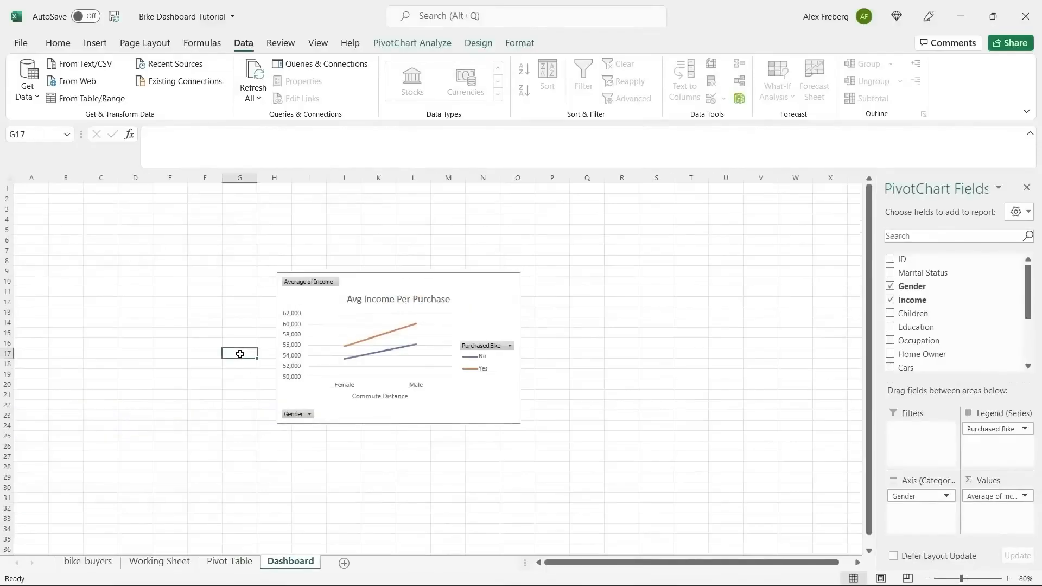
right_click(241, 353)
click(273, 268)
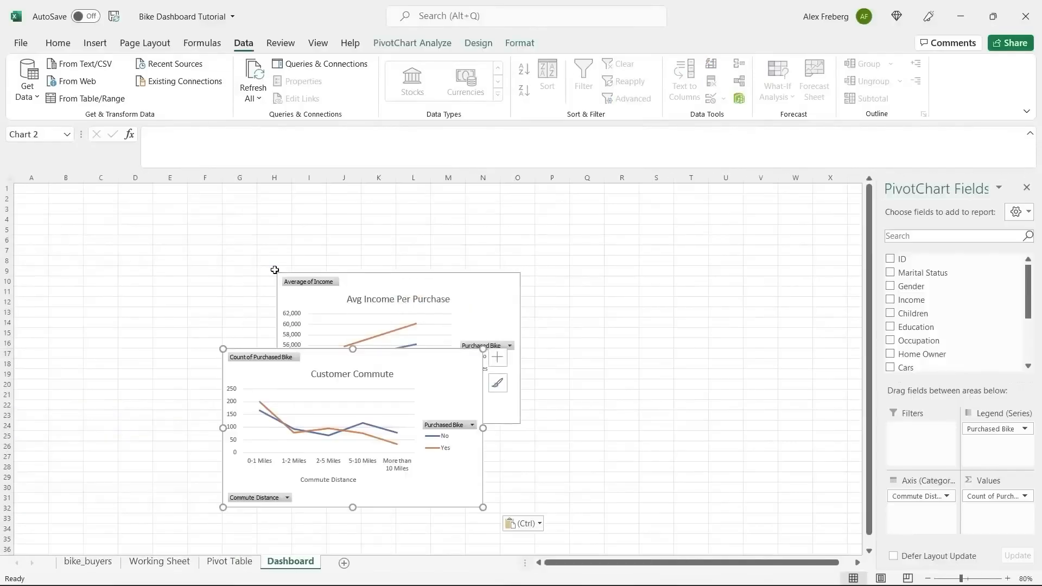
- Move the Customer Commute chart to the right of the Avg Income Per Purchase chart, starting at about cell P9
click(332, 372)
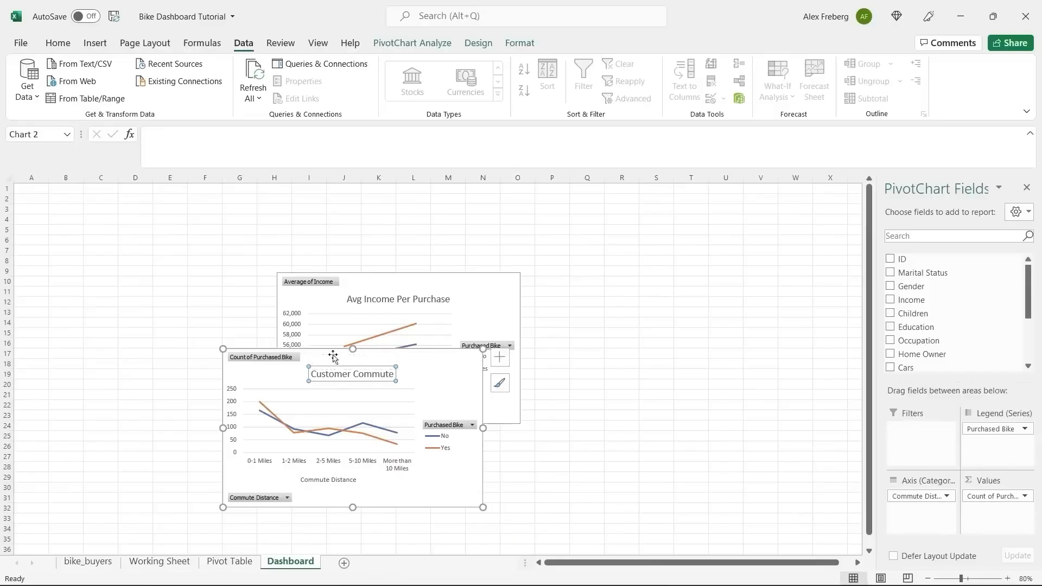
drag(317, 358, 630, 283)
click(449, 496)
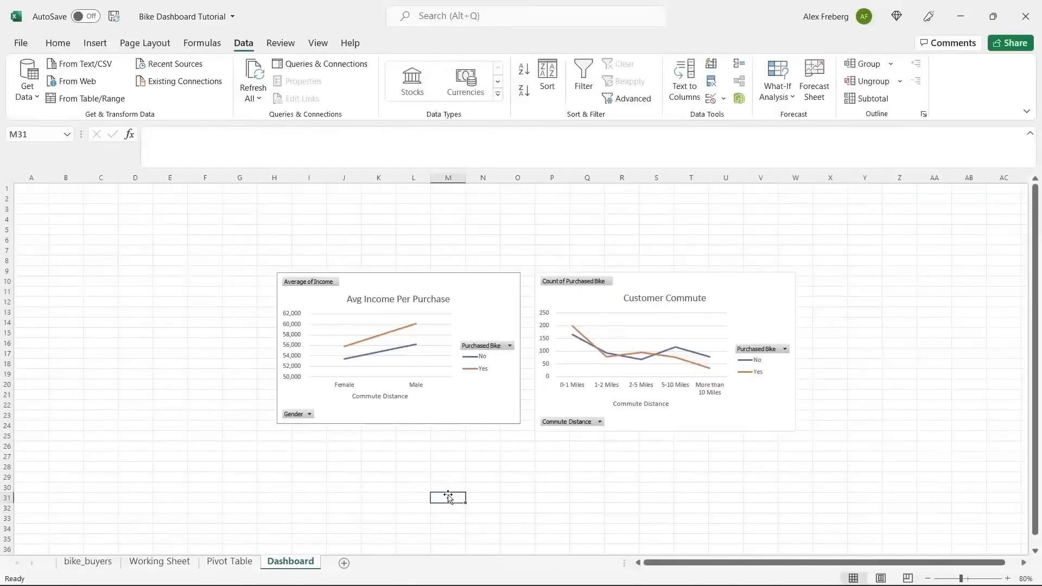
- Copy the Customer Age Brackets chart from the Pivot Table sheet and paste it at about cell I29 on the Dashboard
click(229, 561)
click(619, 410)
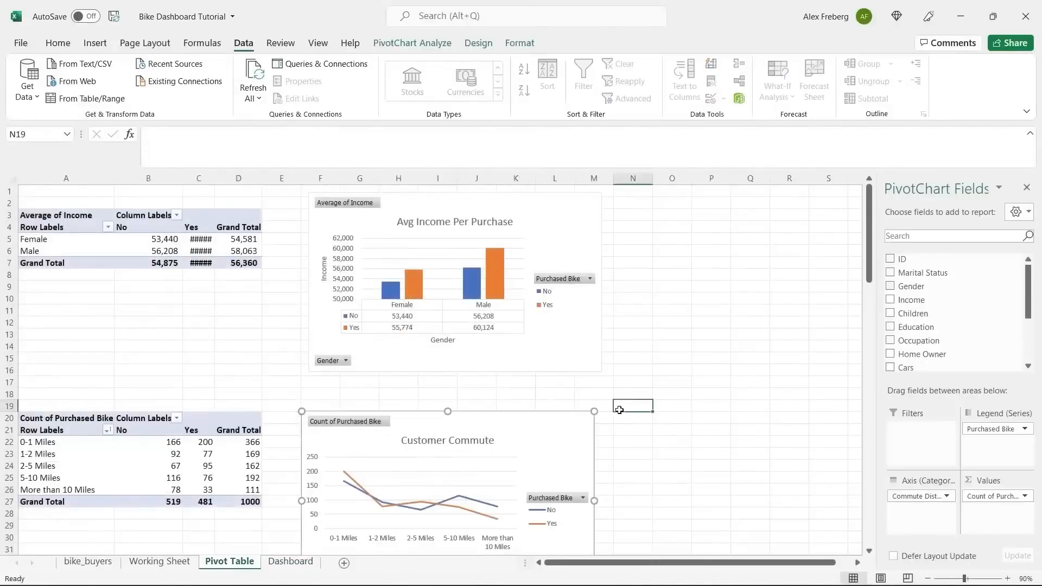
scroll(620, 409, down, 10)
scroll(619, 410, down, 2)
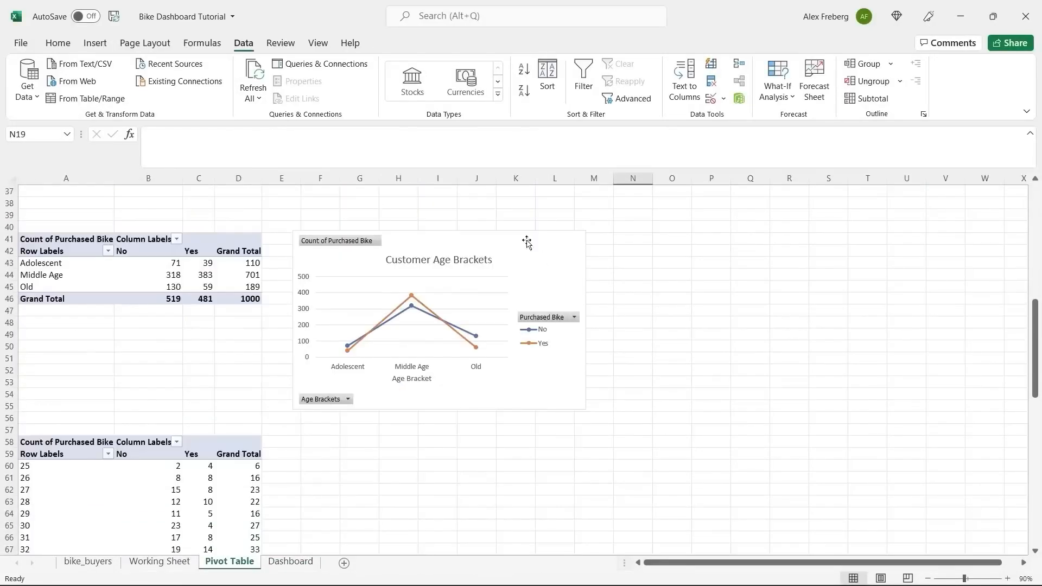
click(512, 254)
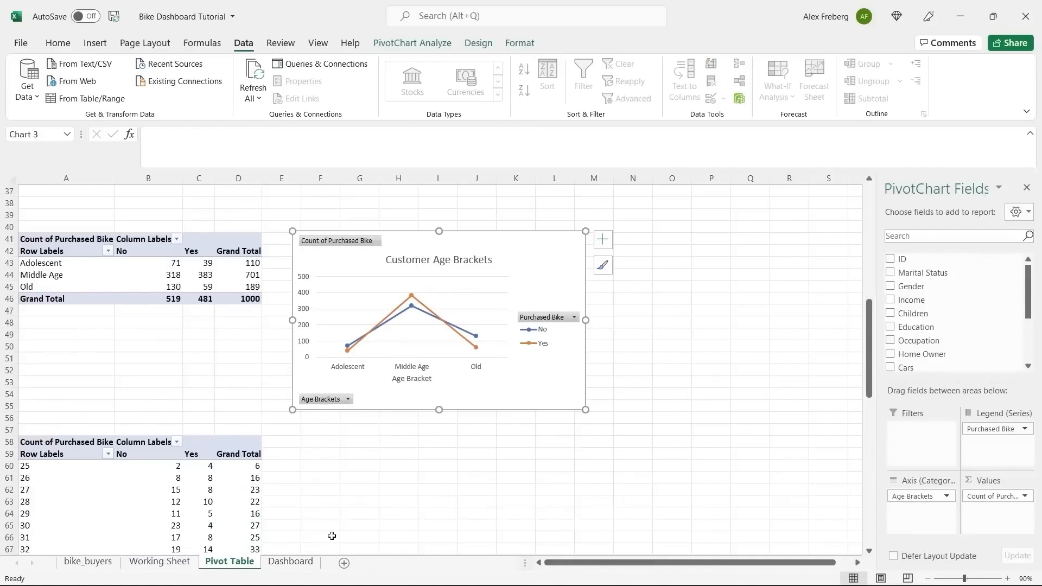
key(ctrl+c)
click(291, 561)
click(302, 475)
key(ctrl+v)
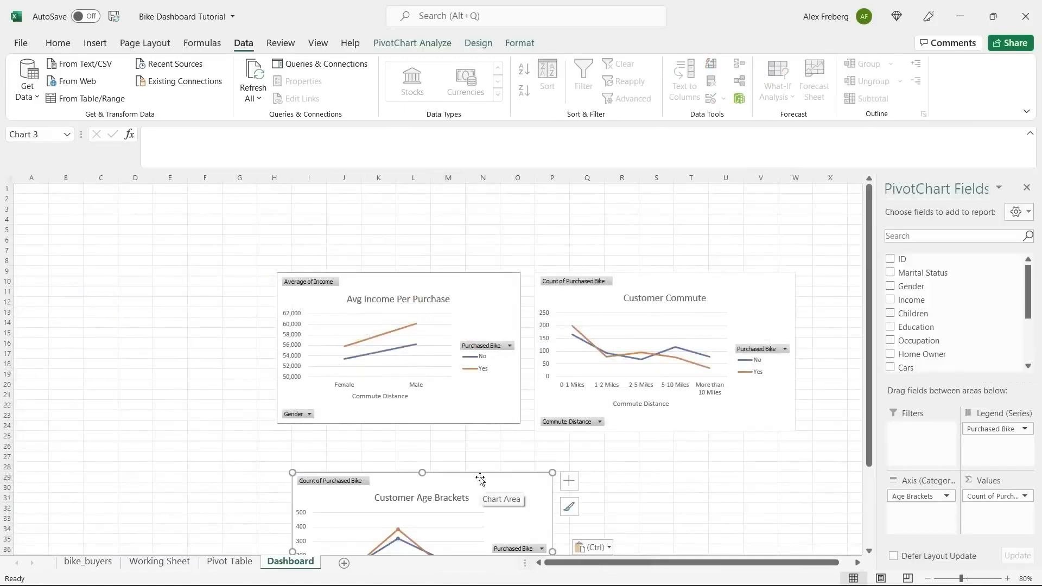
- Spread out the Dashboard charts: Avg Income Per Purchase at about G4, Customer Commute at about Q9, Customer Age Brackets at about J25
drag(385, 276, 348, 220)
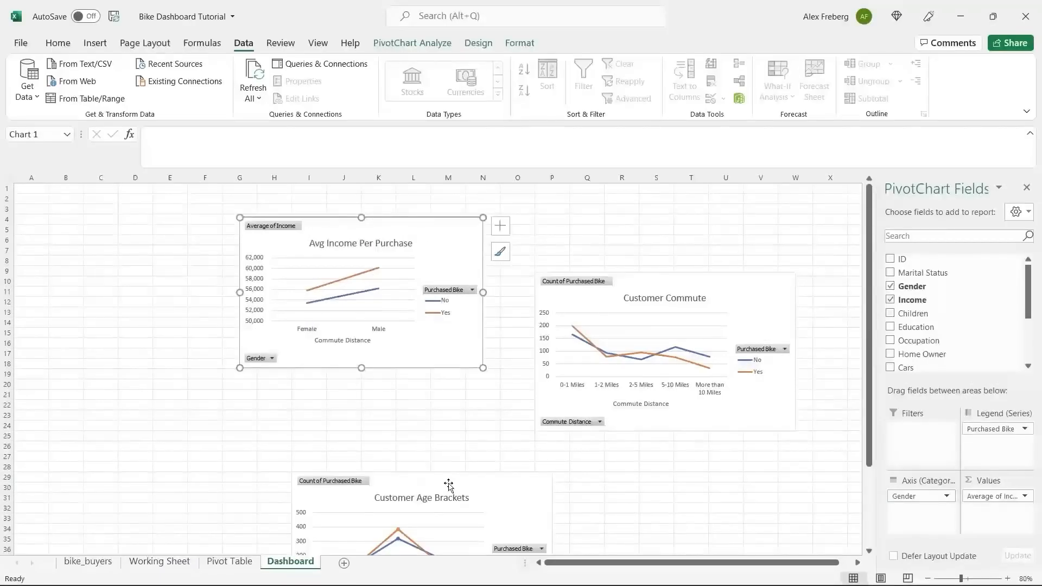
drag(449, 483, 355, 401)
click(673, 281)
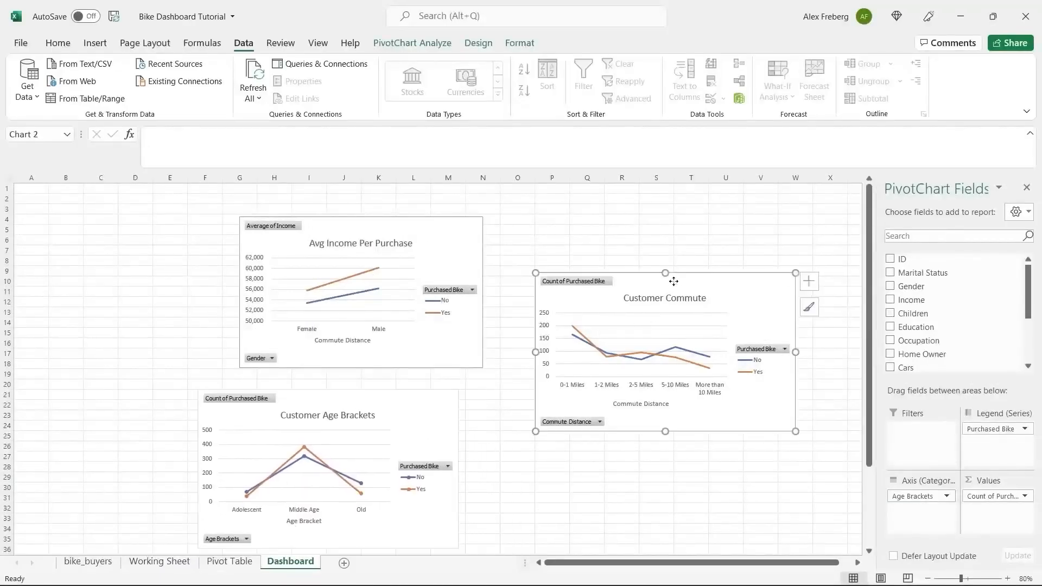
drag(674, 281, 637, 233)
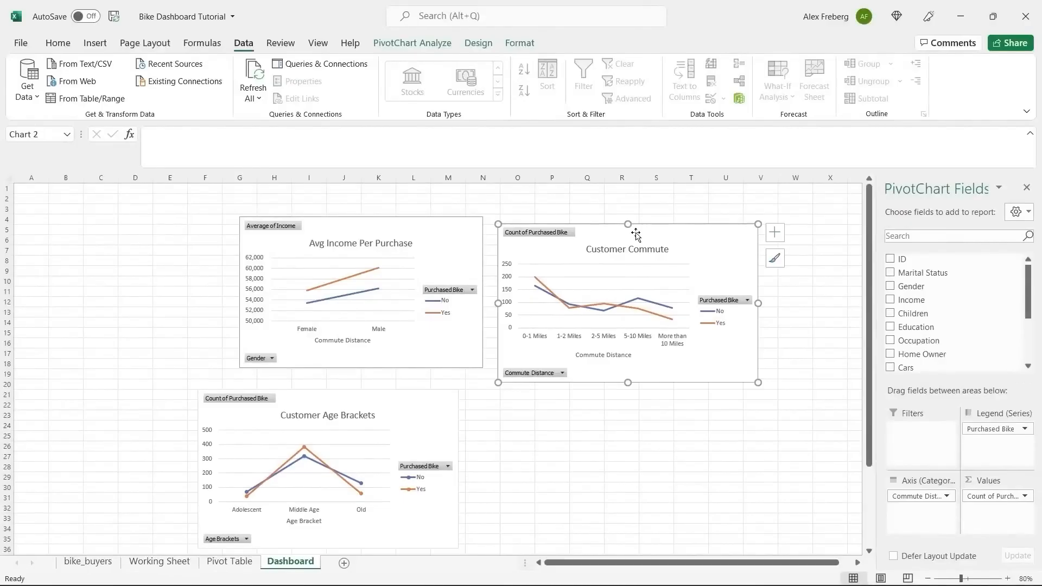
drag(429, 404, 586, 448)
drag(649, 232, 728, 284)
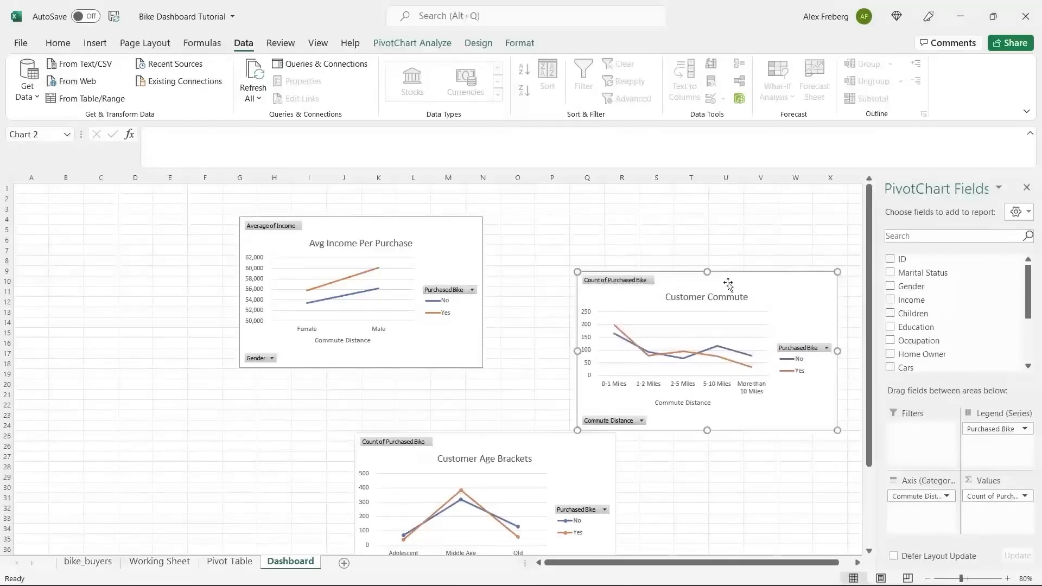
- Copy the column-style Avg Income Per Purchase chart from the Pivot Table sheet and paste it at cell D19 on the Dashboard
click(434, 237)
click(221, 561)
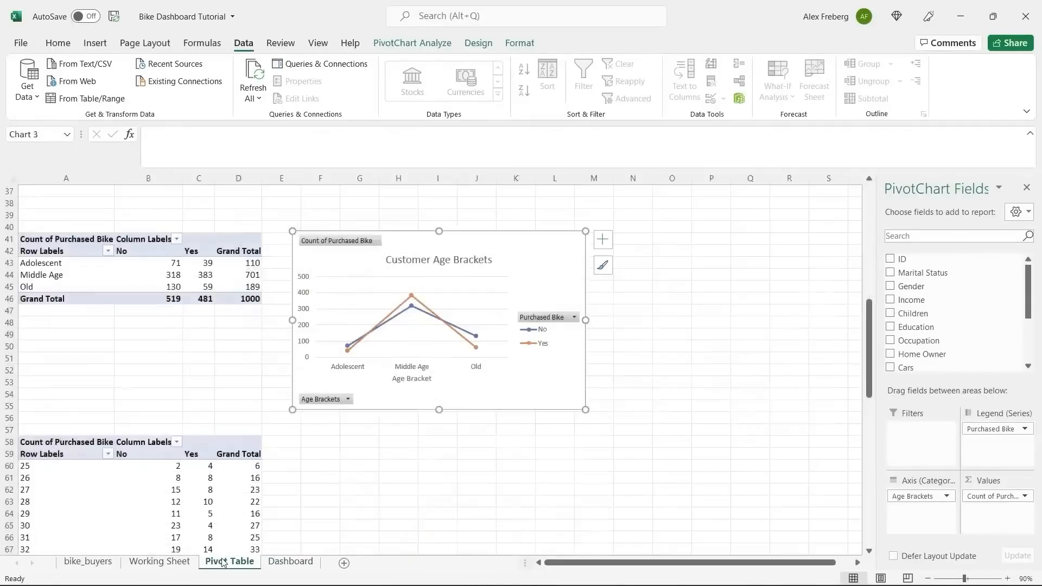
scroll(304, 394, up, 12)
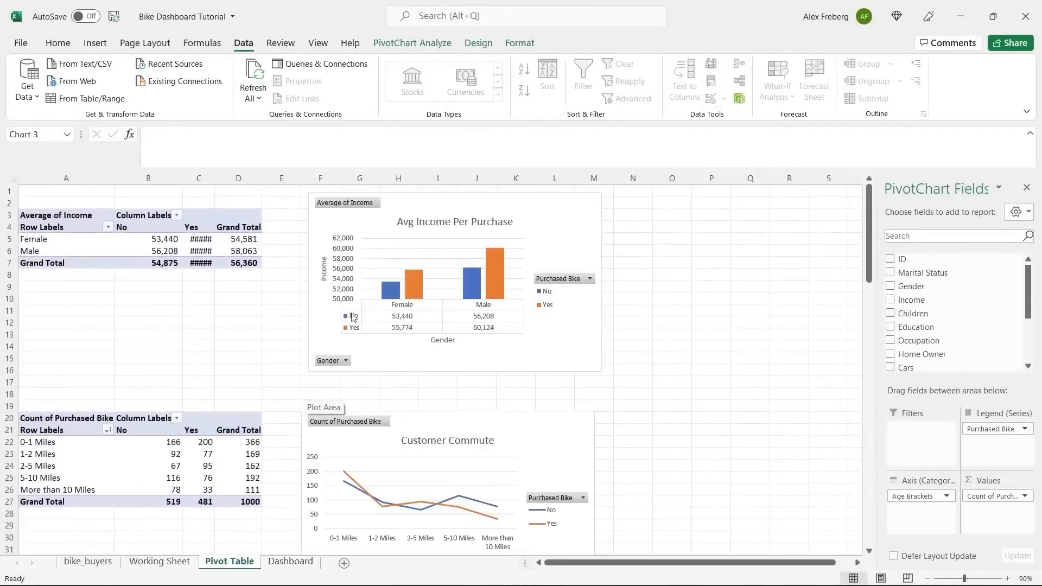
click(549, 201)
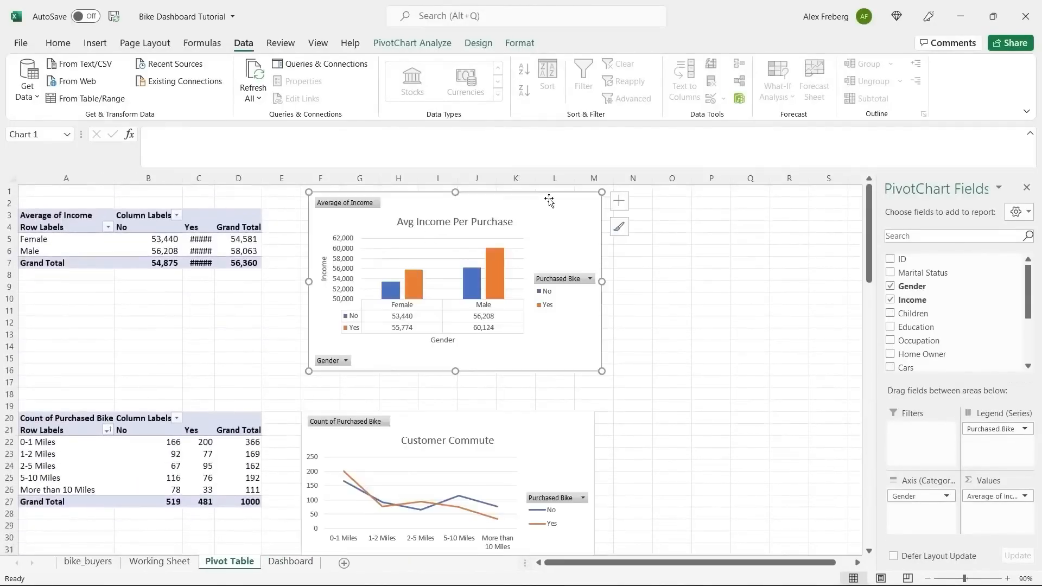
right_click(549, 201)
click(602, 209)
click(289, 562)
click(144, 374)
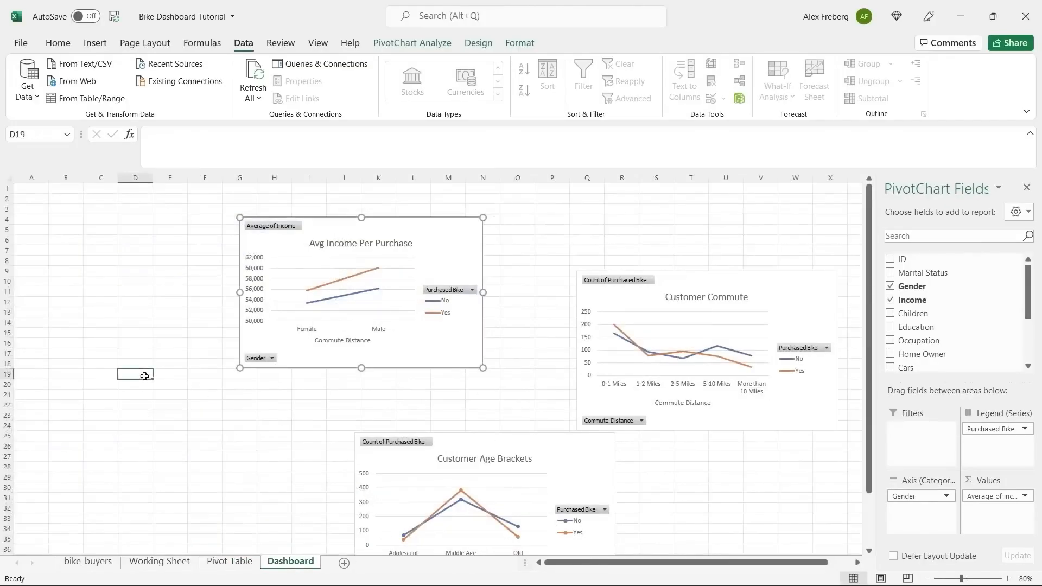
right_click(147, 374)
click(178, 269)
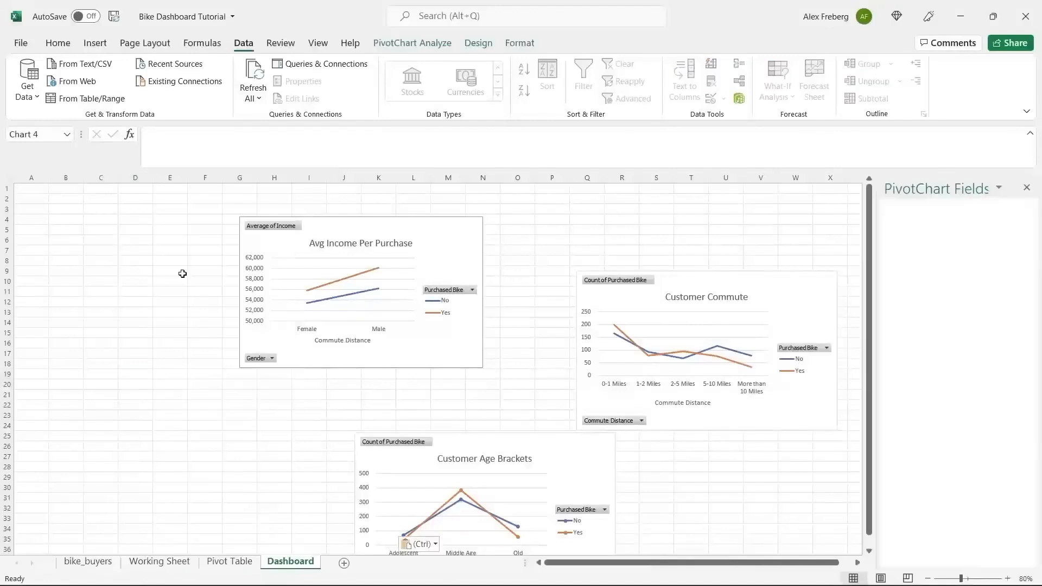
- Replace the line-style Avg Income Per Purchase chart by deleting it and moving the column version to about cell I8
click(320, 258)
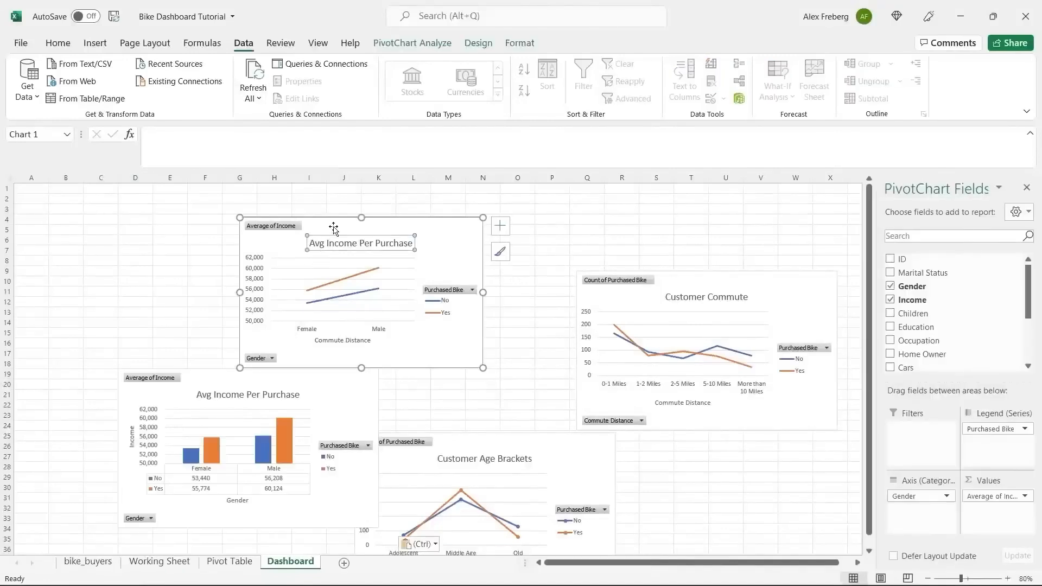
key(Delete)
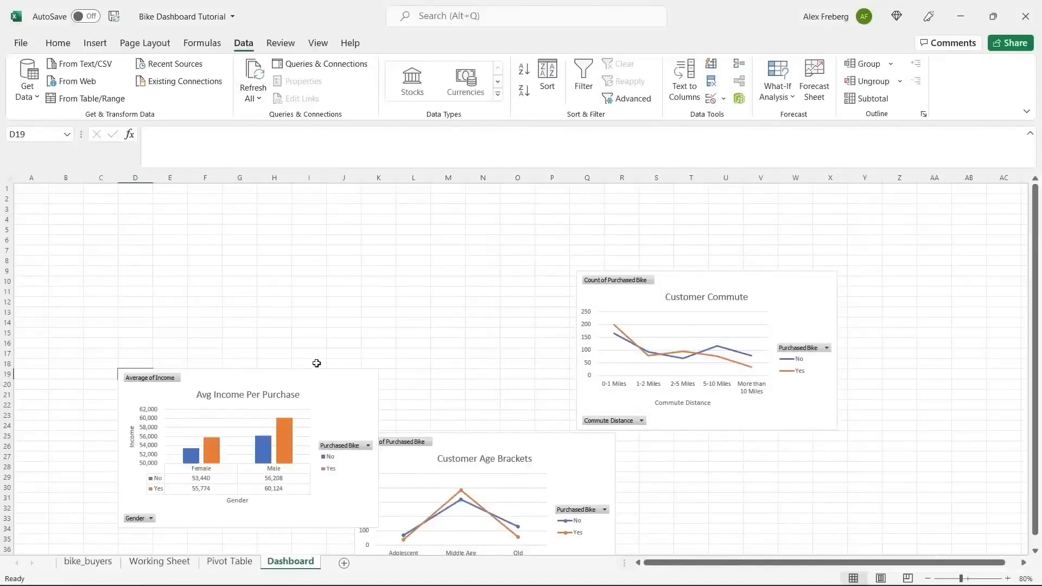
drag(310, 384, 484, 280)
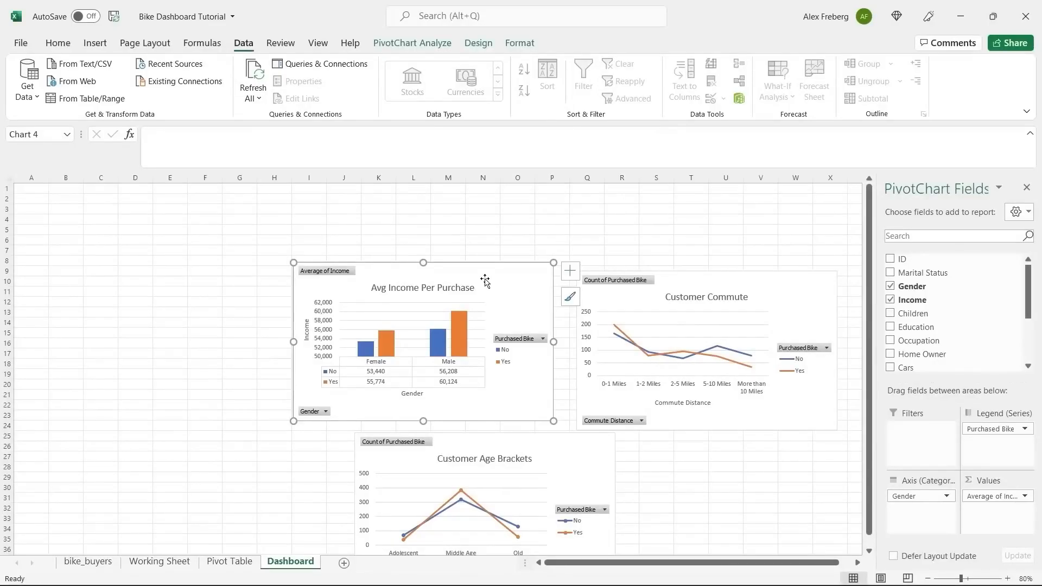
click(222, 307)
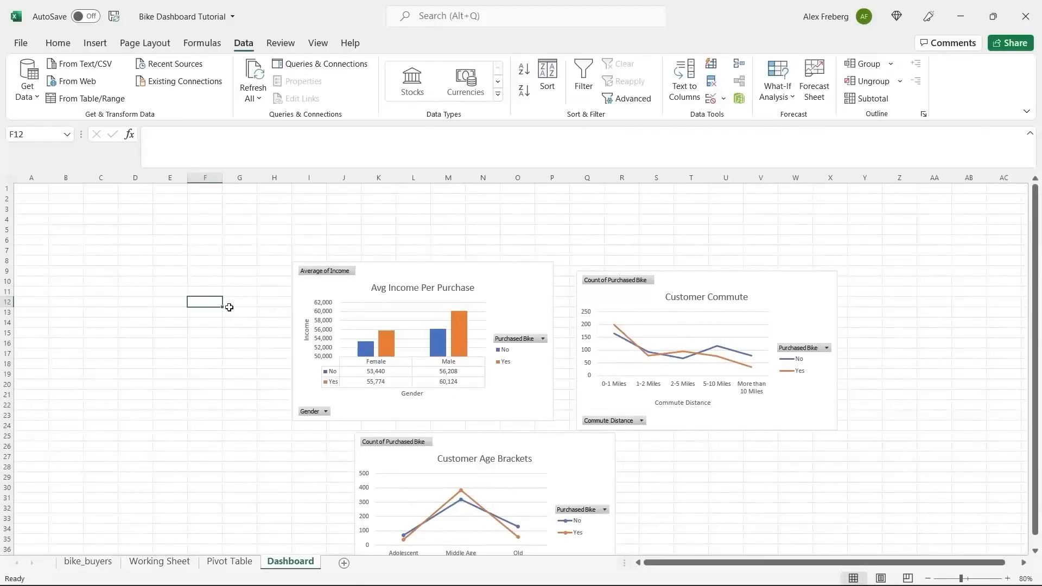
- Hide the gridlines on the Dashboard sheet
click(9, 178)
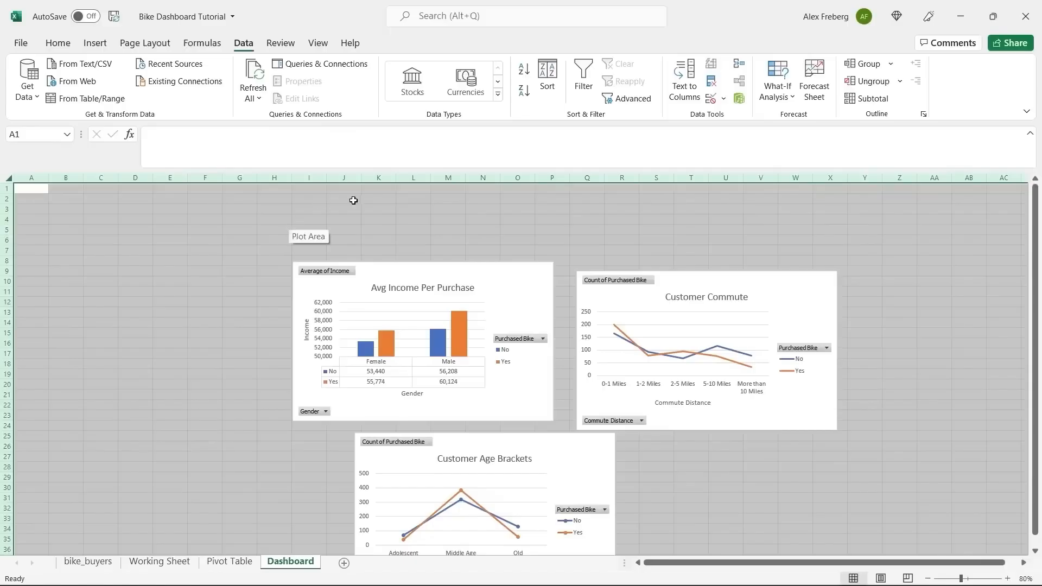
click(318, 43)
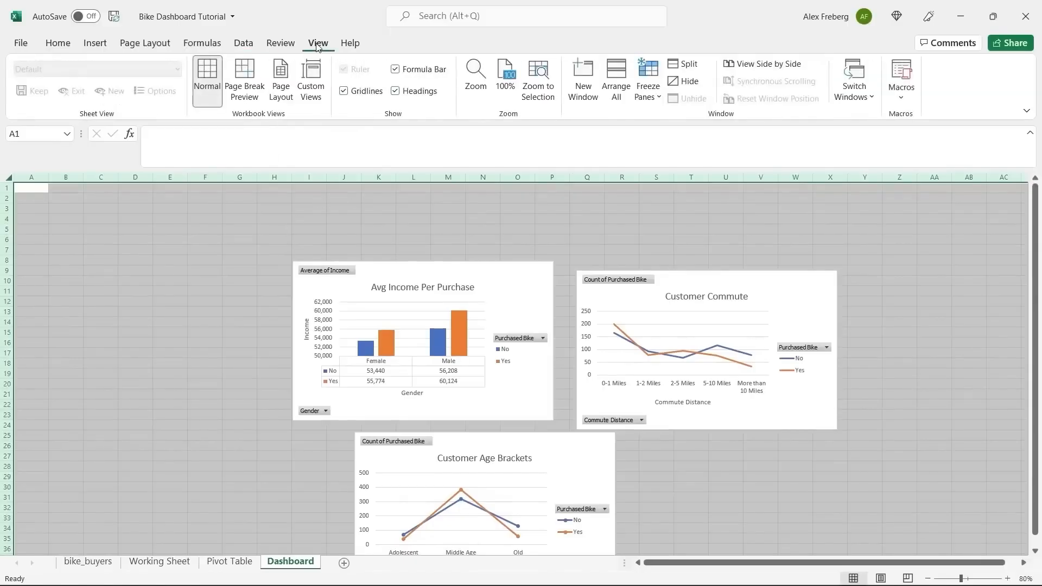
click(344, 92)
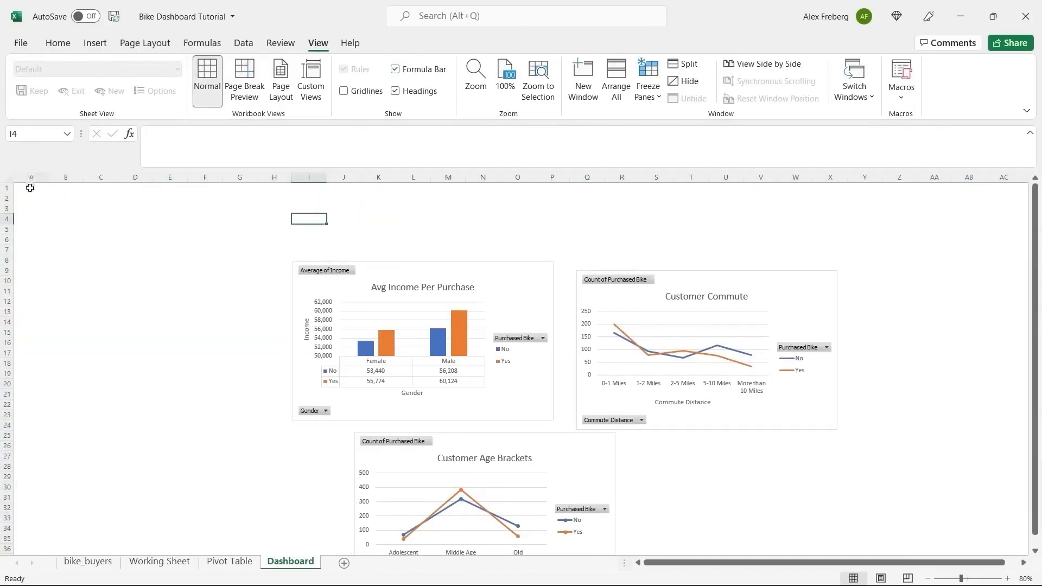
- Fill the header range A1:O6 with standard blue and merge and center it into one cell
drag(28, 187, 518, 239)
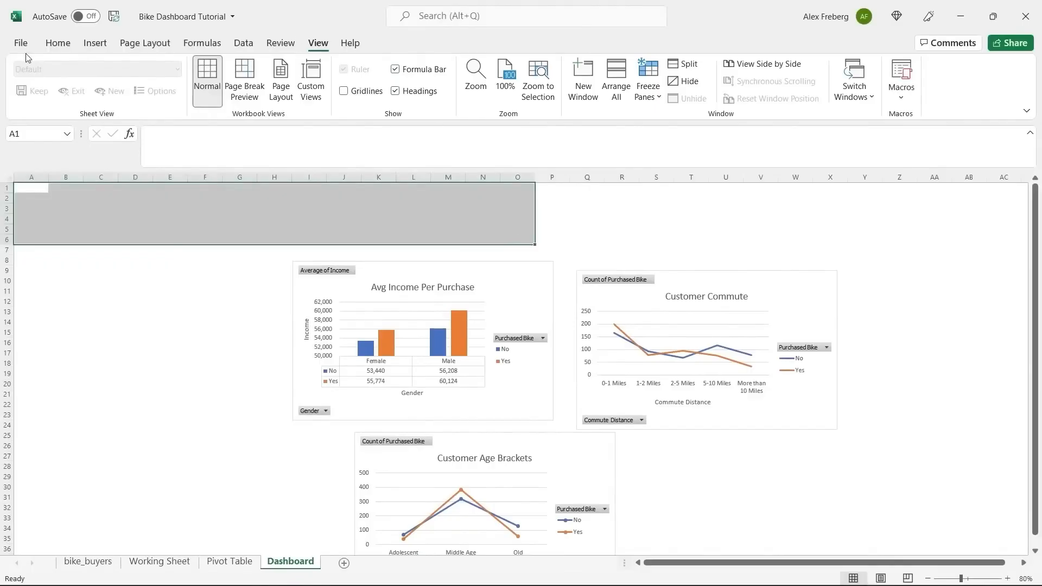
click(58, 42)
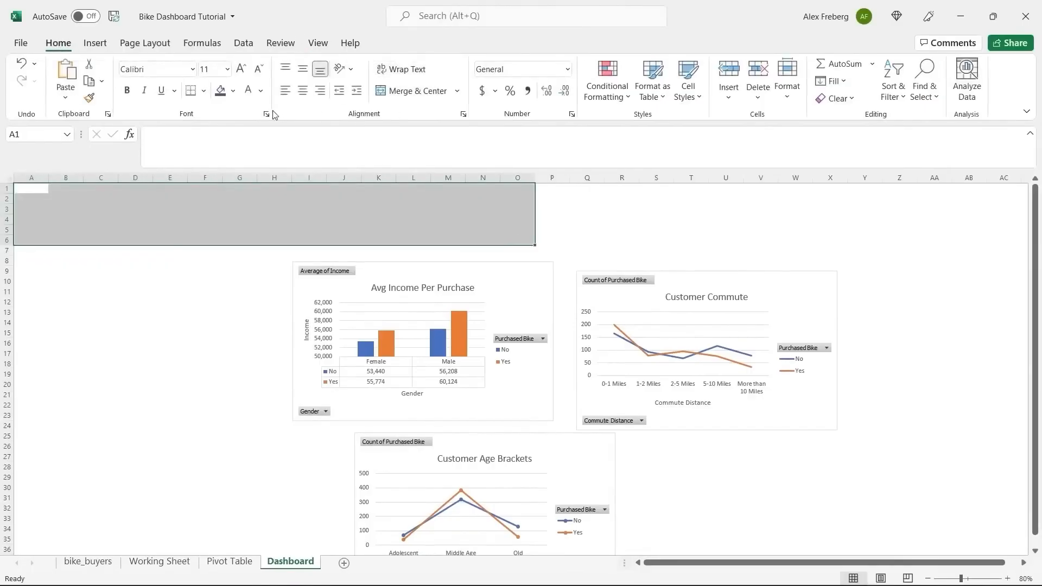
click(233, 91)
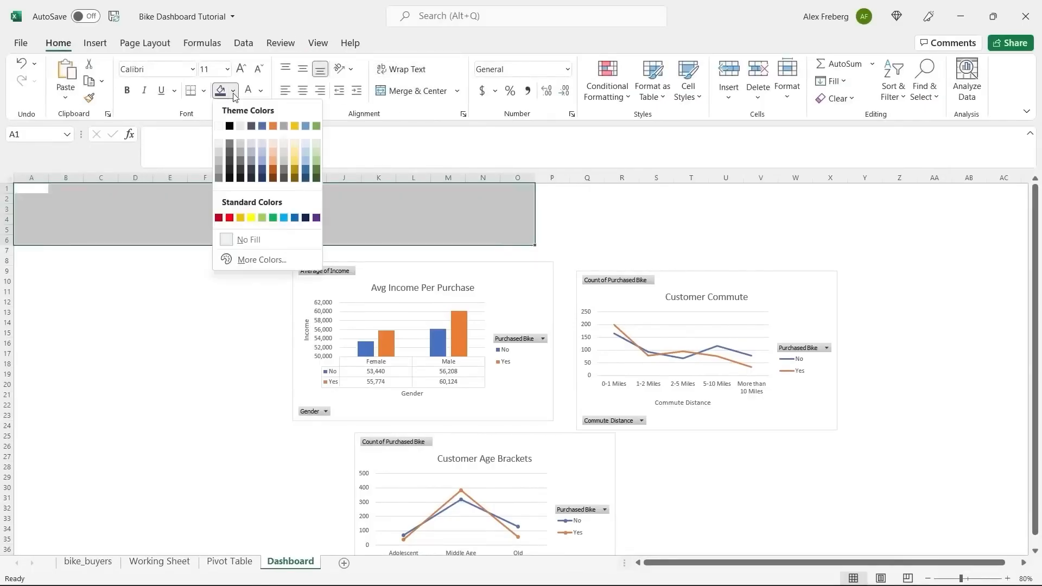
click(295, 218)
click(256, 215)
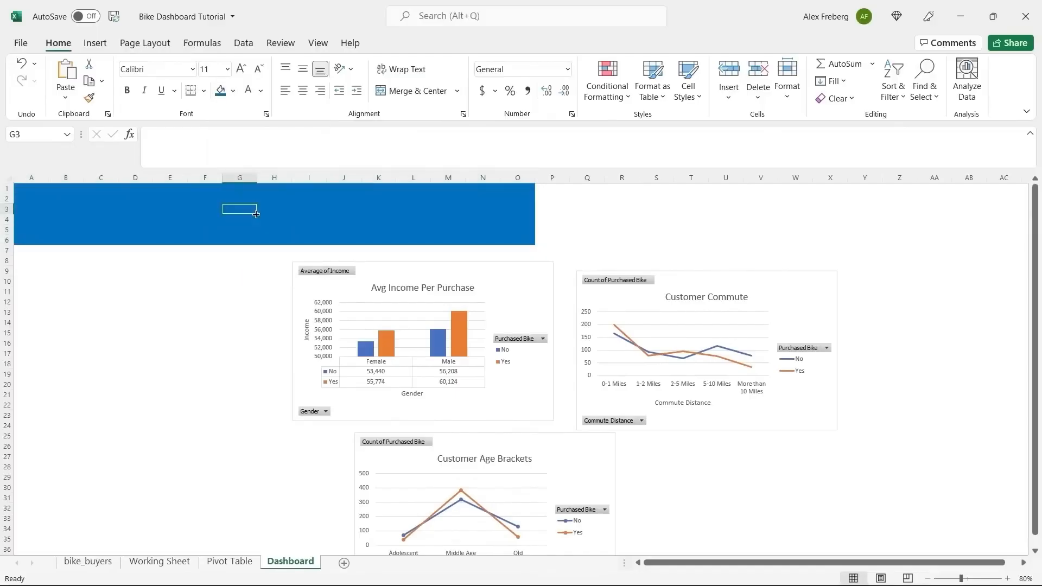
drag(39, 193, 512, 240)
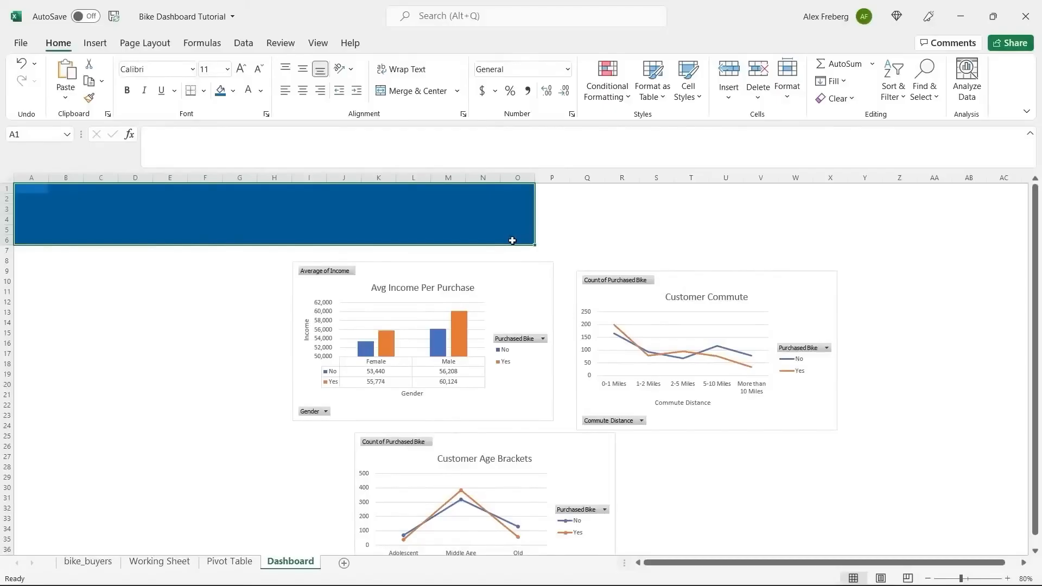
click(394, 92)
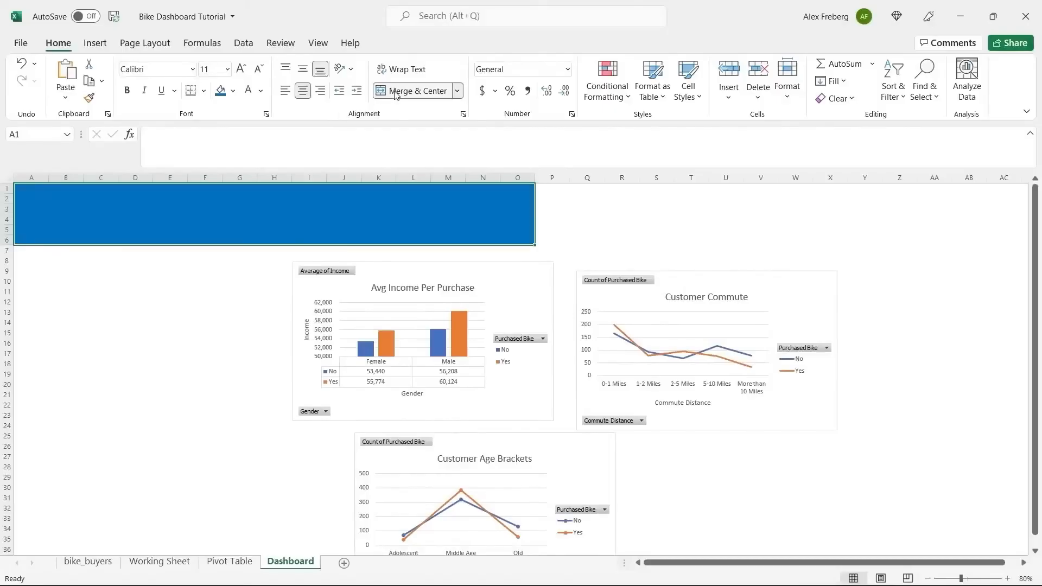
- Enter the title "Bike Sales Dashboard" in the merged blue header cell
double_click(254, 209)
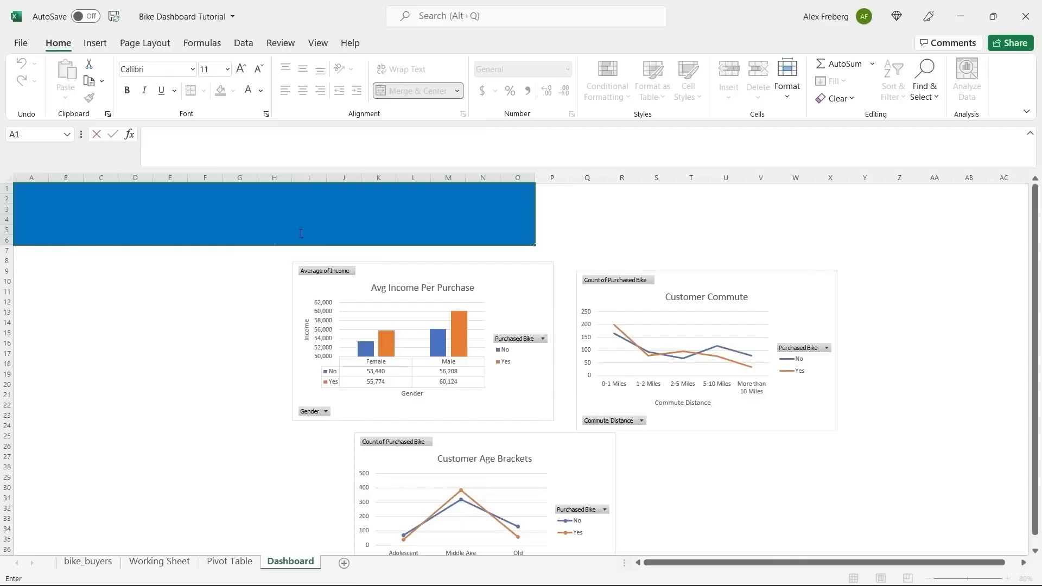
text(Bike Sales Dashboar)
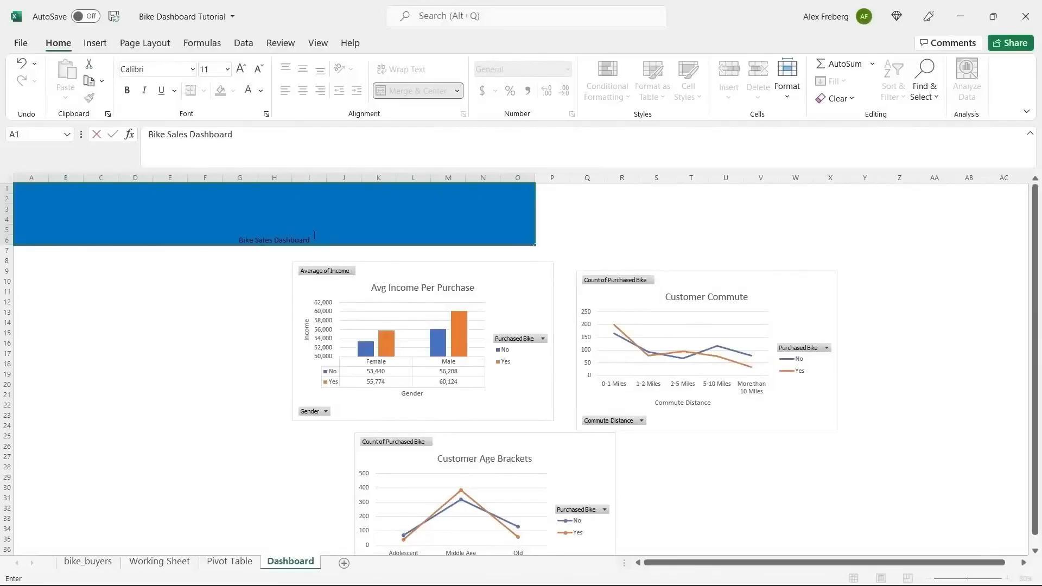
text(d)
click(294, 245)
- Format the Bike Sales Dashboard title text in white, font size 48 and bold
double_click(296, 241)
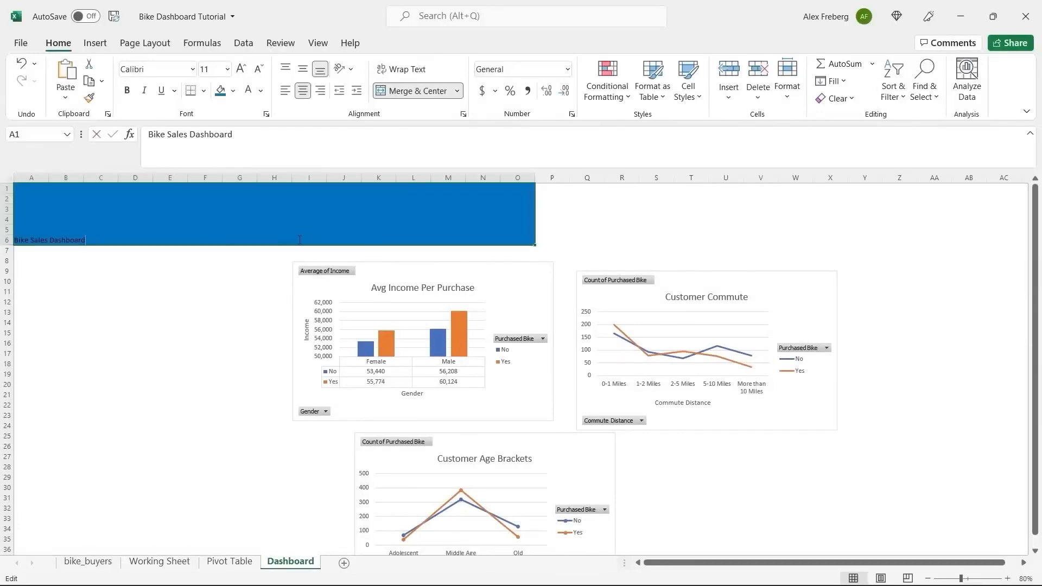
triple_click(300, 240)
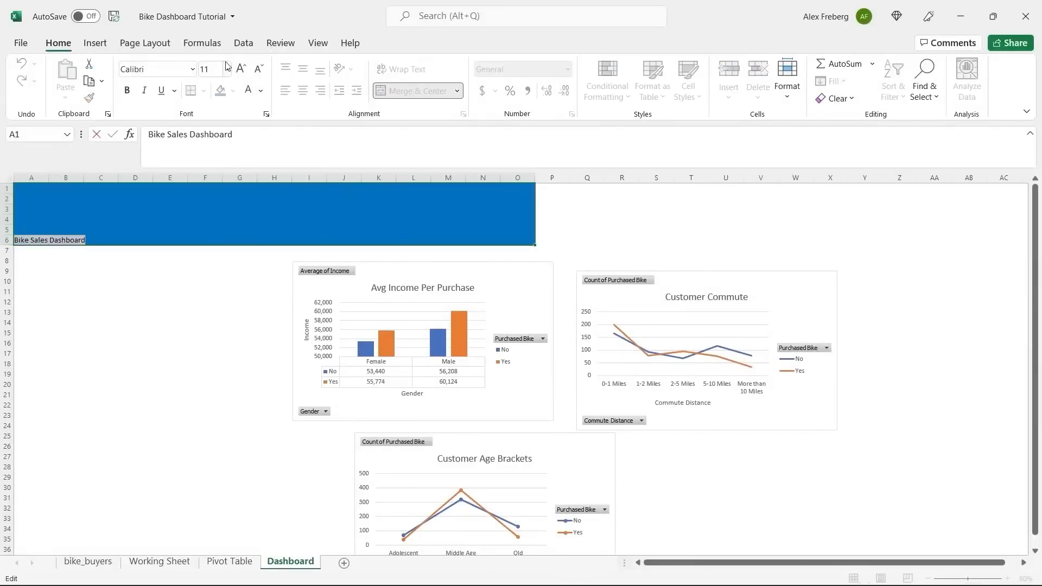
click(261, 91)
click(262, 143)
click(226, 69)
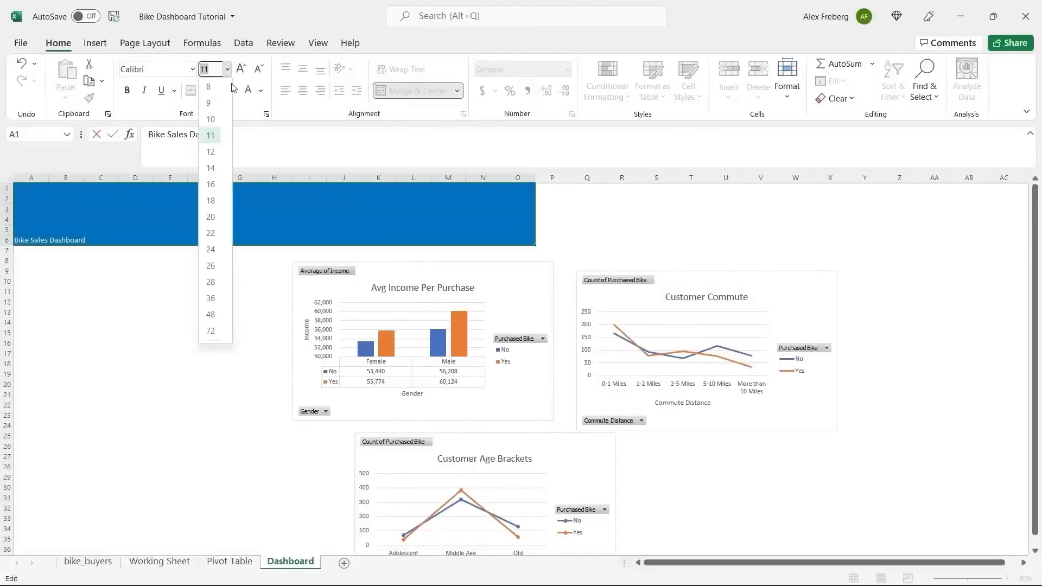
click(212, 315)
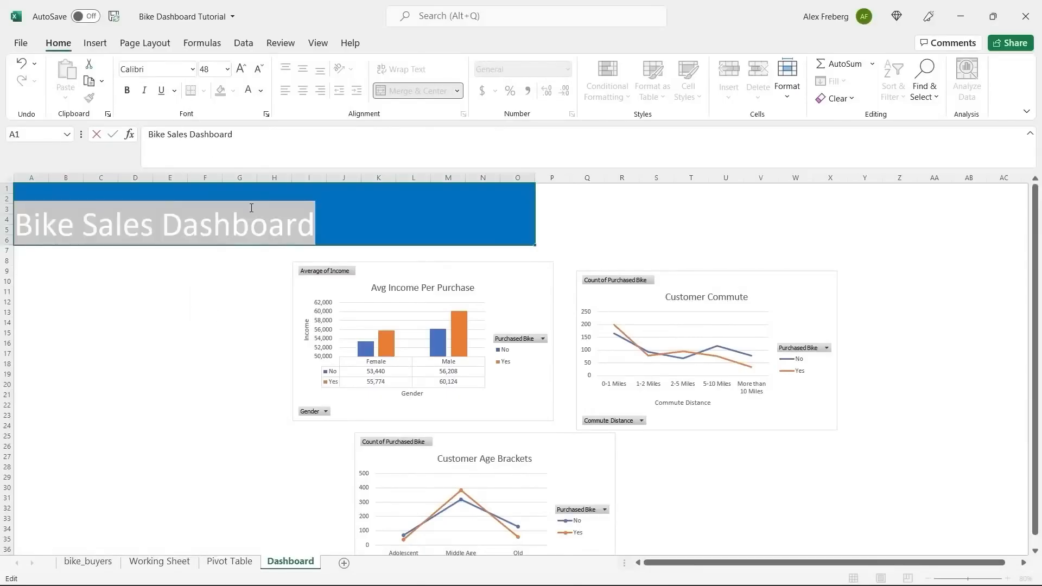
click(127, 90)
click(294, 252)
- Middle-align the Bike Sales Dashboard title vertically within the merged header cell
click(307, 228)
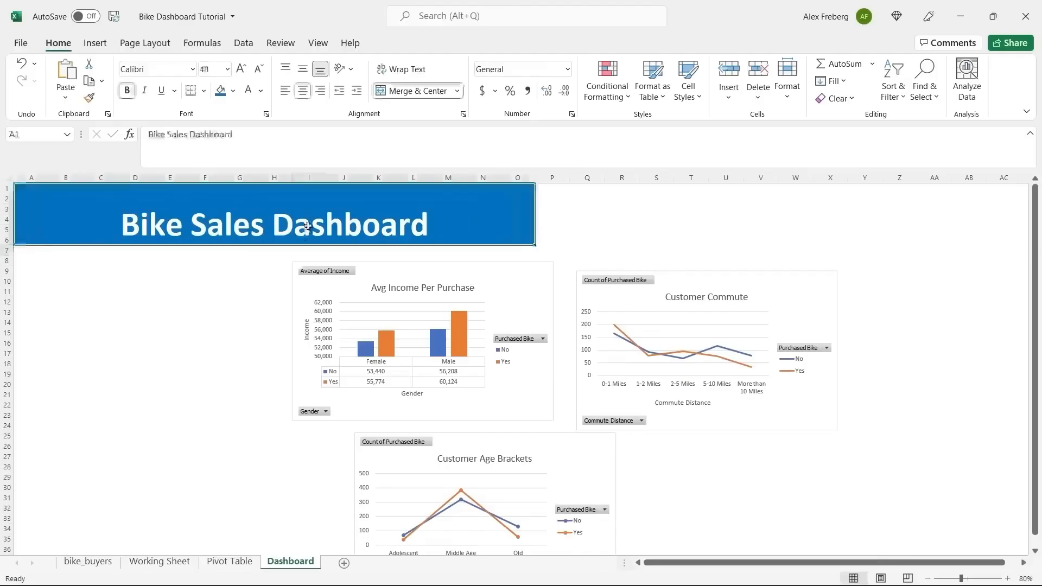
double_click(309, 226)
triple_click(310, 226)
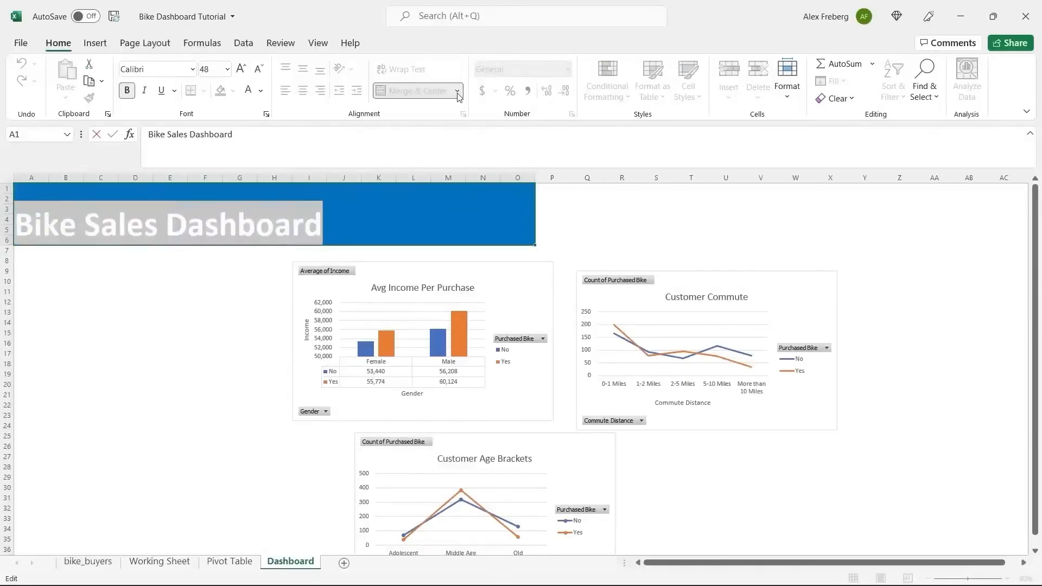
click(293, 231)
click(240, 302)
click(284, 231)
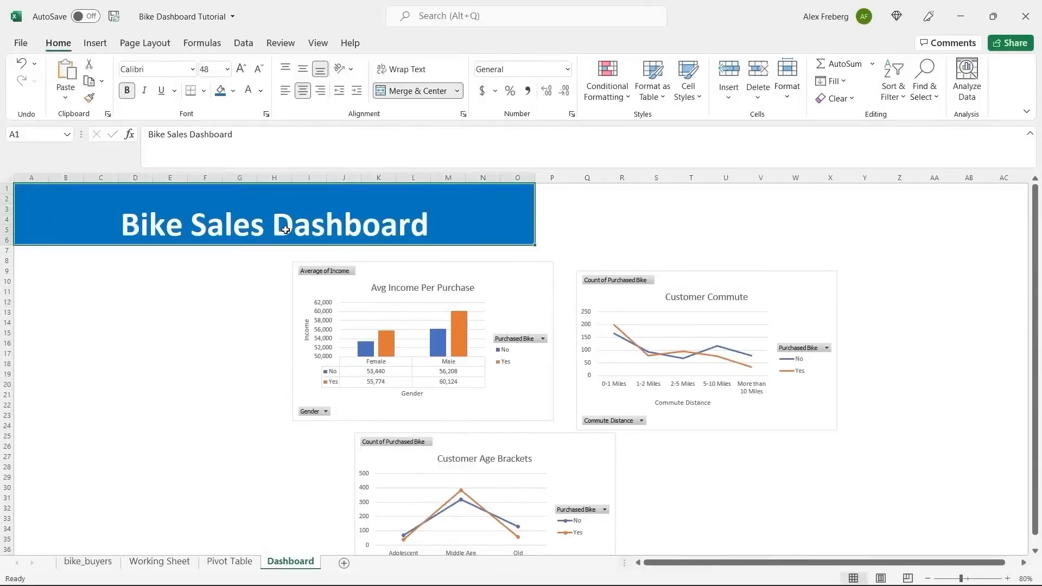
click(304, 69)
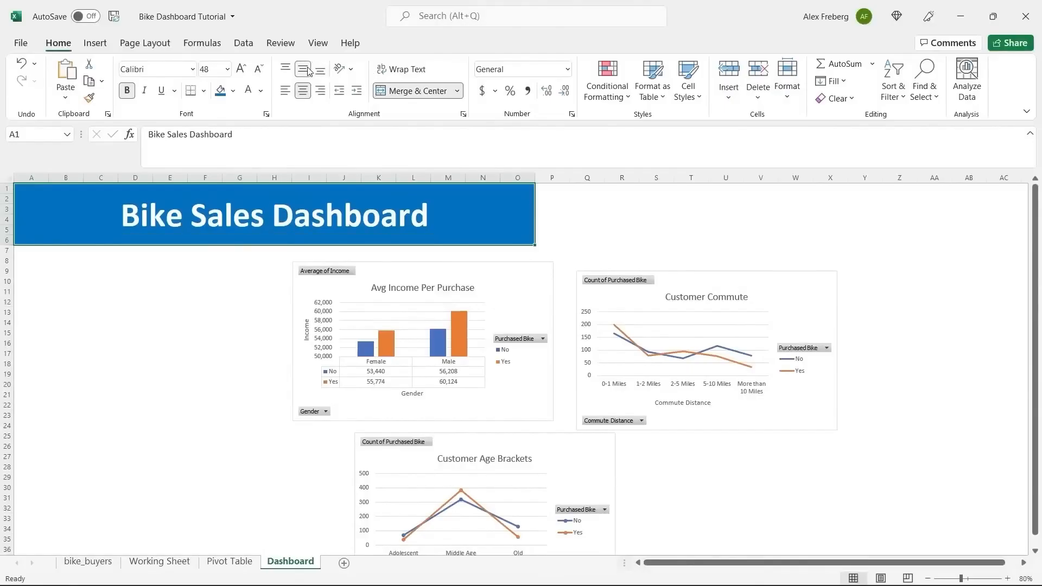
- Move the Avg Income Per Purchase chart directly below the header at about cell D7 and shrink it to reach about J20
click(184, 312)
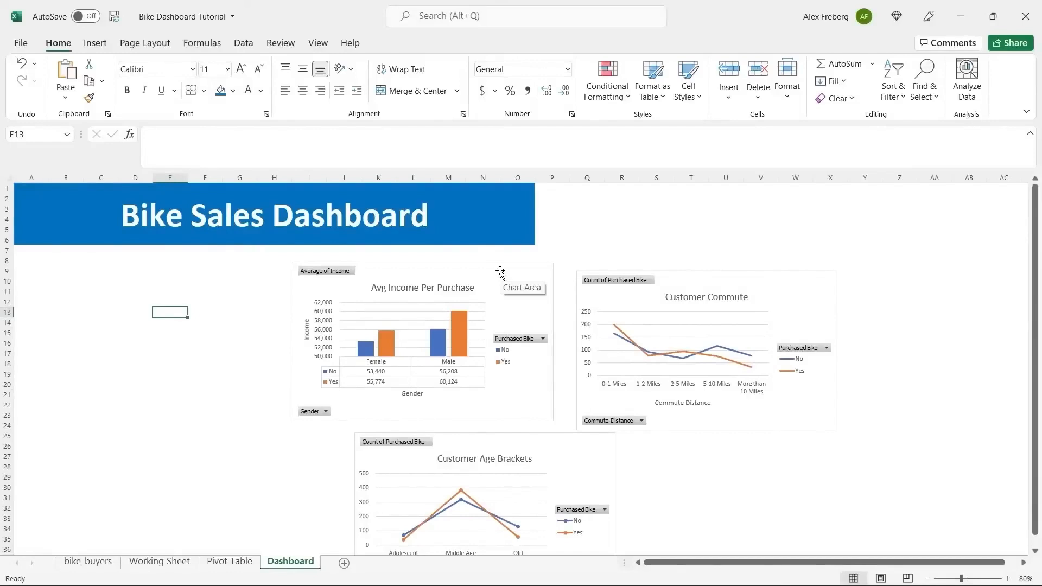
drag(500, 272, 320, 255)
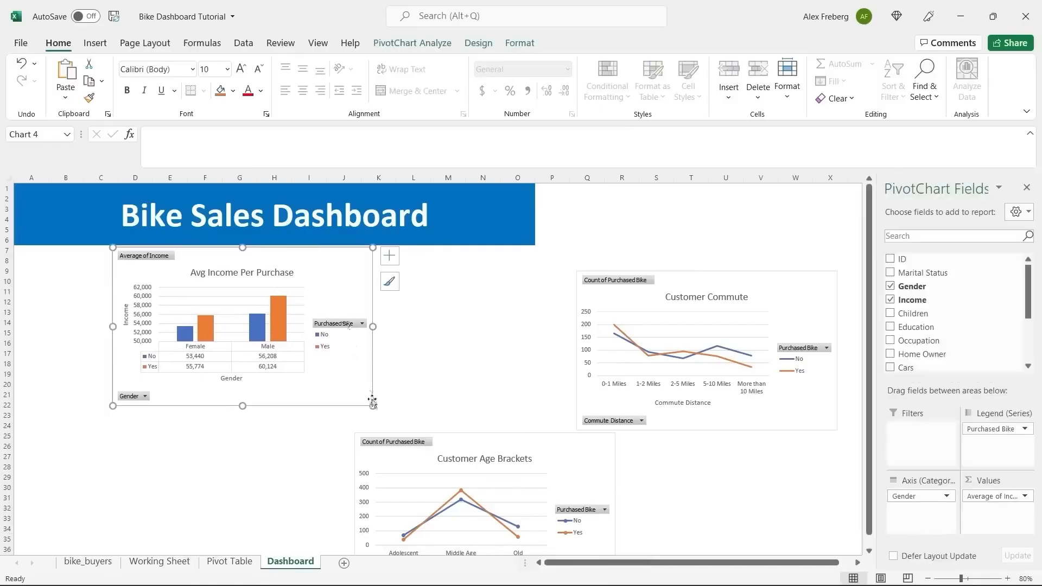
drag(374, 406, 331, 384)
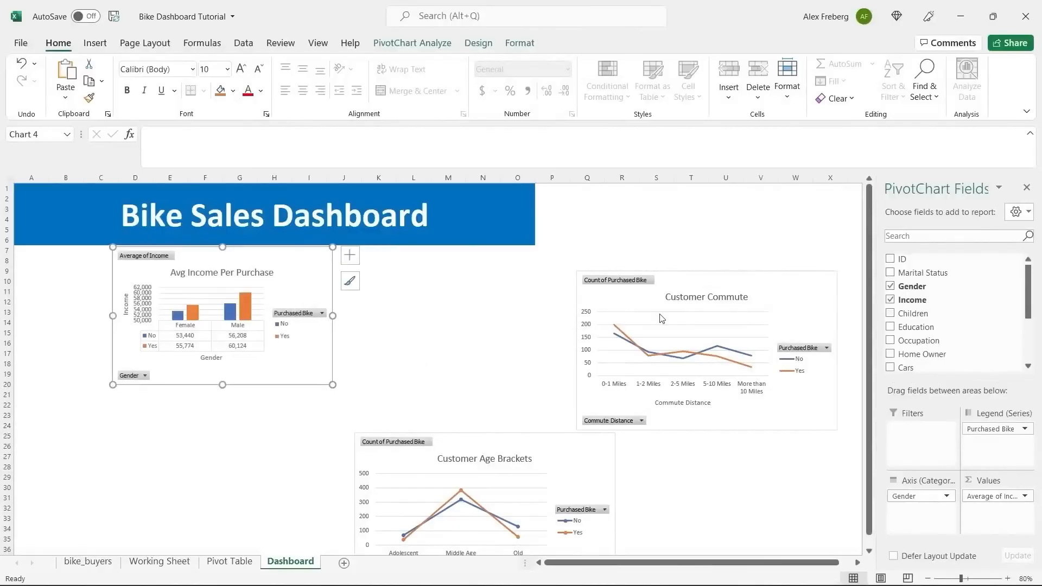
- Move the Customer Commute chart below the Avg Income Per Purchase chart and place the Customer Age Brackets chart directly beside the latter
click(712, 282)
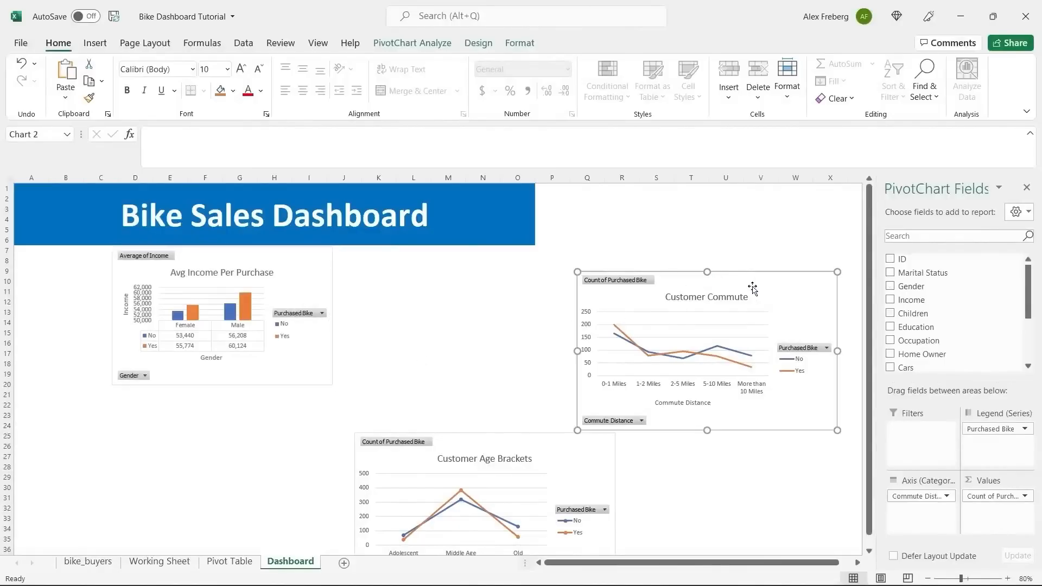
drag(752, 286, 594, 278)
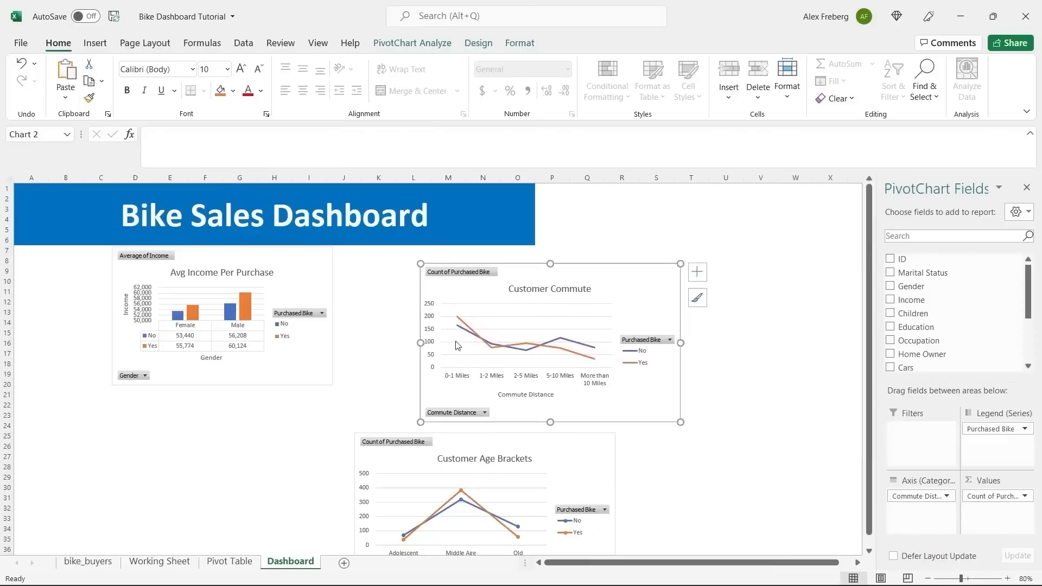
drag(563, 448, 765, 270)
click(520, 279)
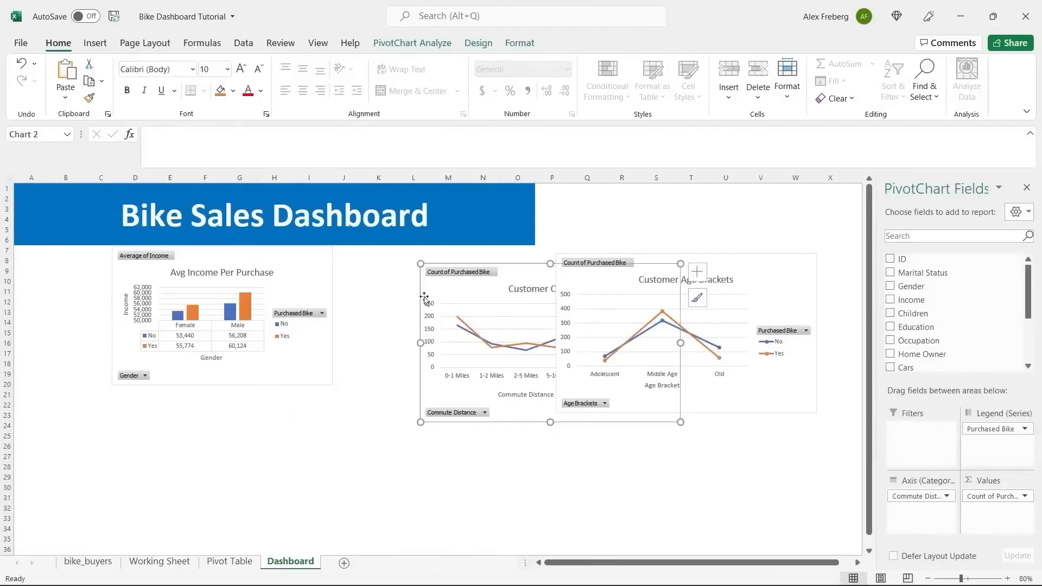
drag(515, 278, 207, 456)
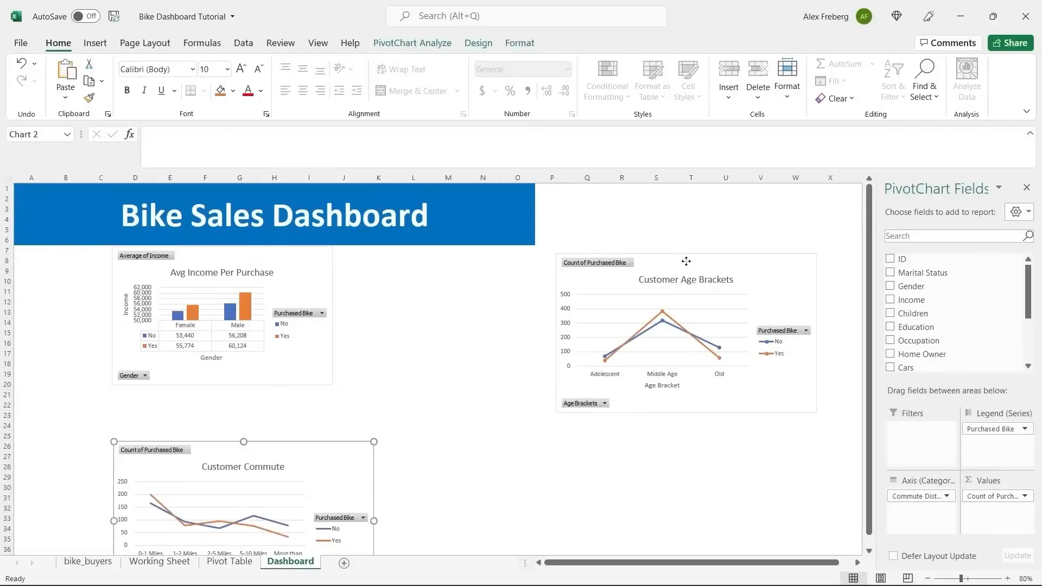
drag(686, 261, 464, 255)
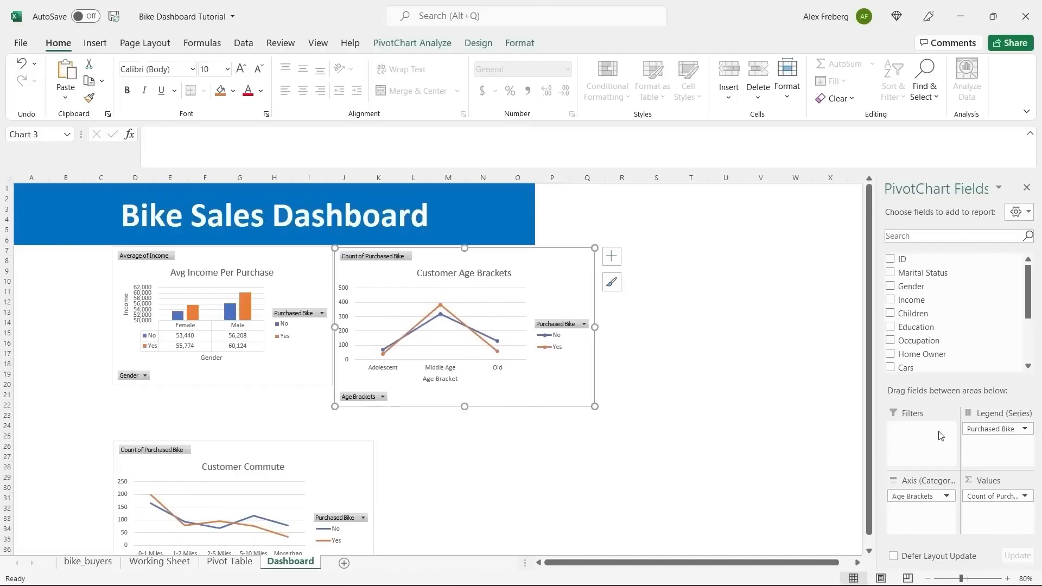
- Shrink the Customer Age Brackets chart to end at the header's column O edge and match the Avg Income chart's bottom at row 20
click(1008, 579)
click(1007, 579)
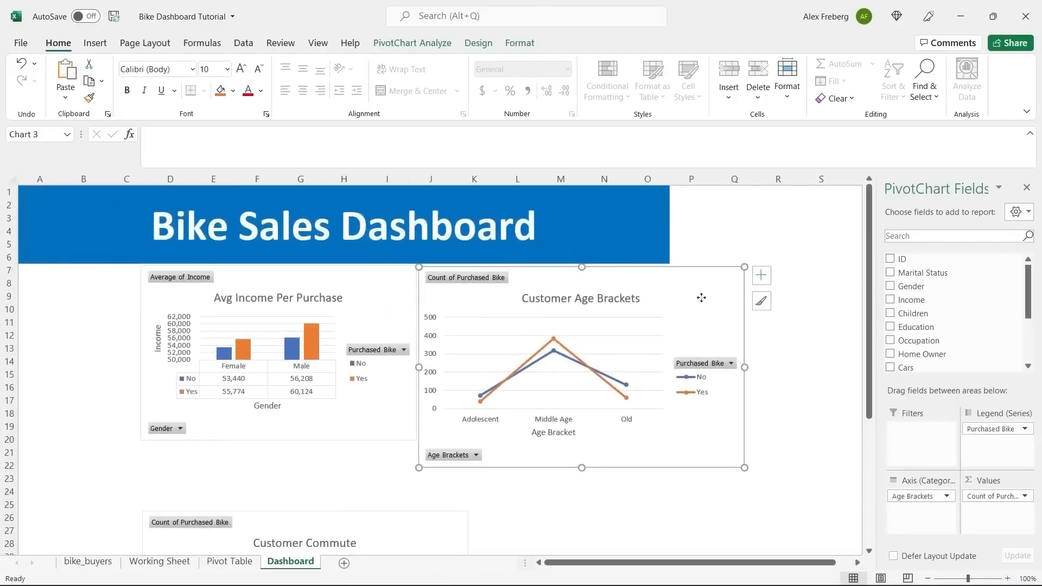
mouse_move(745, 467)
mouse_down()
mouse_move(659, 456)
mouse_move(655, 441)
mouse_up()
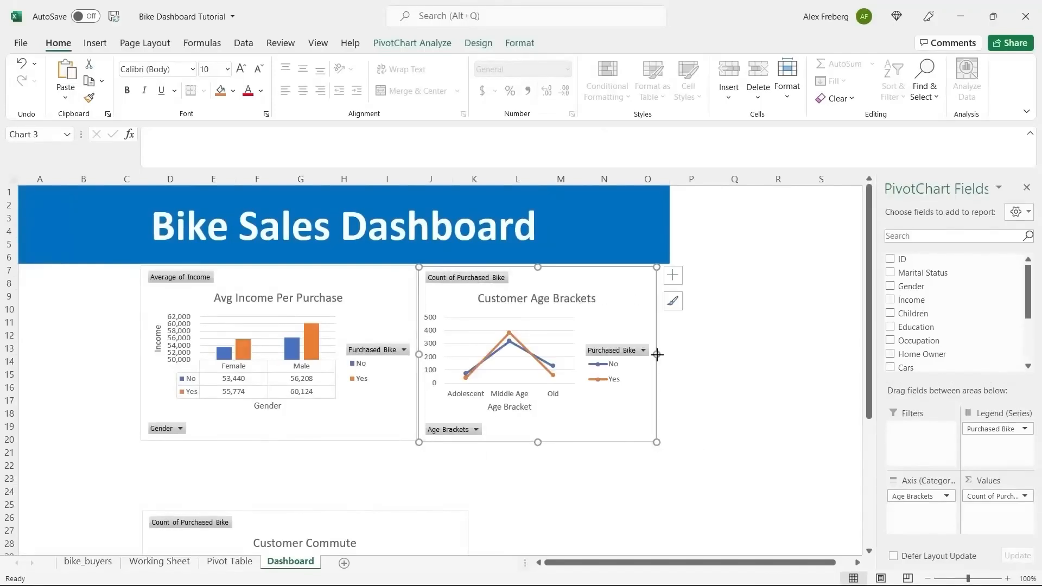
drag(656, 354, 669, 355)
click(767, 350)
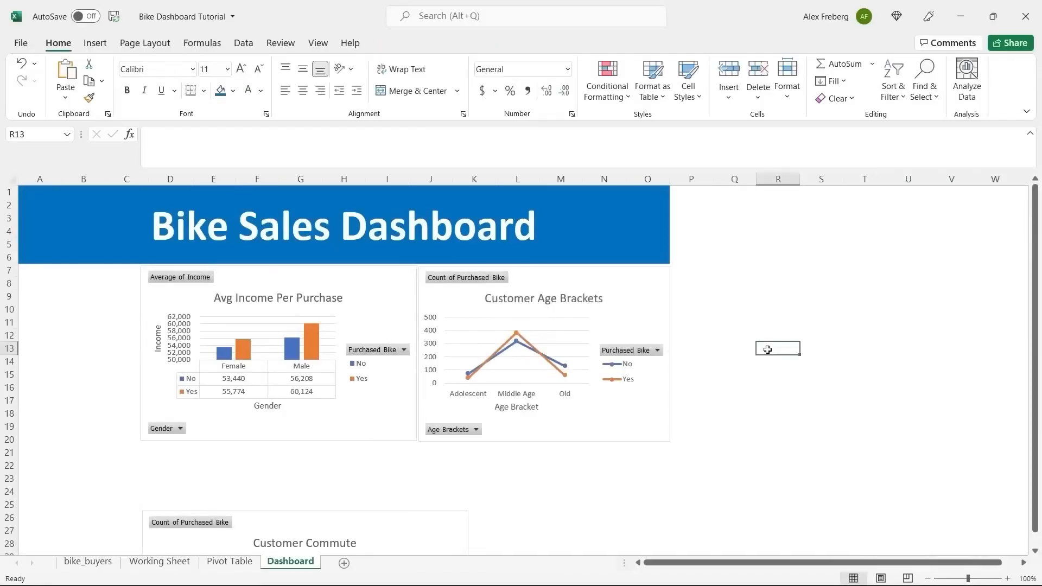
click(540, 422)
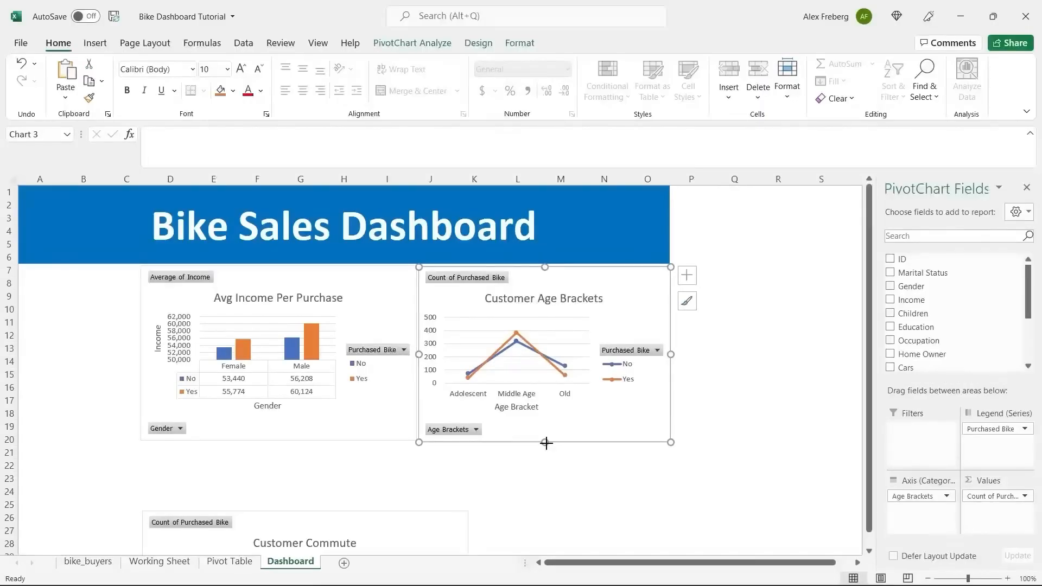
drag(546, 444, 546, 440)
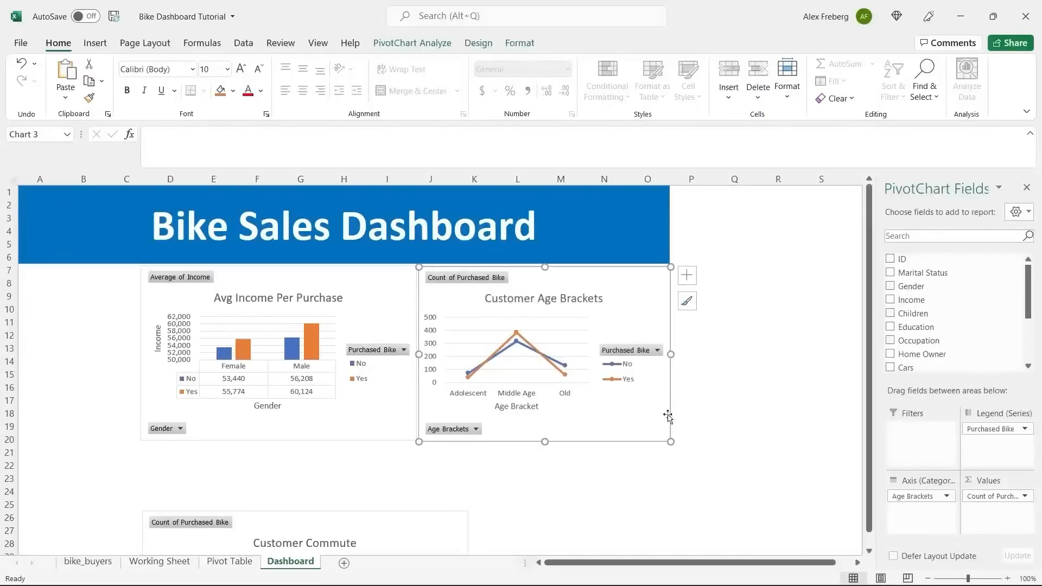
click(713, 405)
- Move the Customer Commute chart up to about row 21 and widen it across both upper charts to about column O
drag(421, 499, 412, 456)
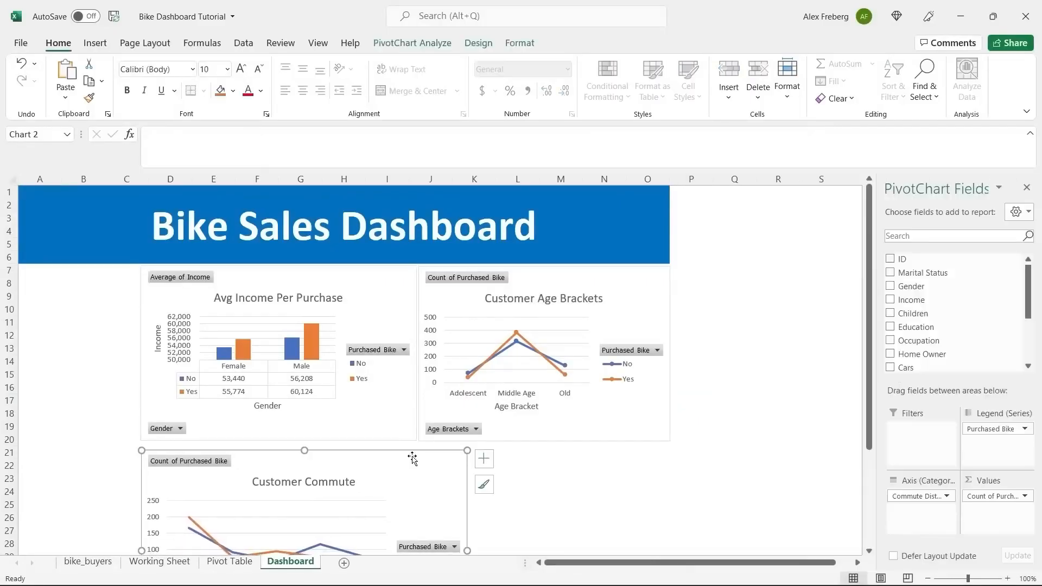
click(928, 579)
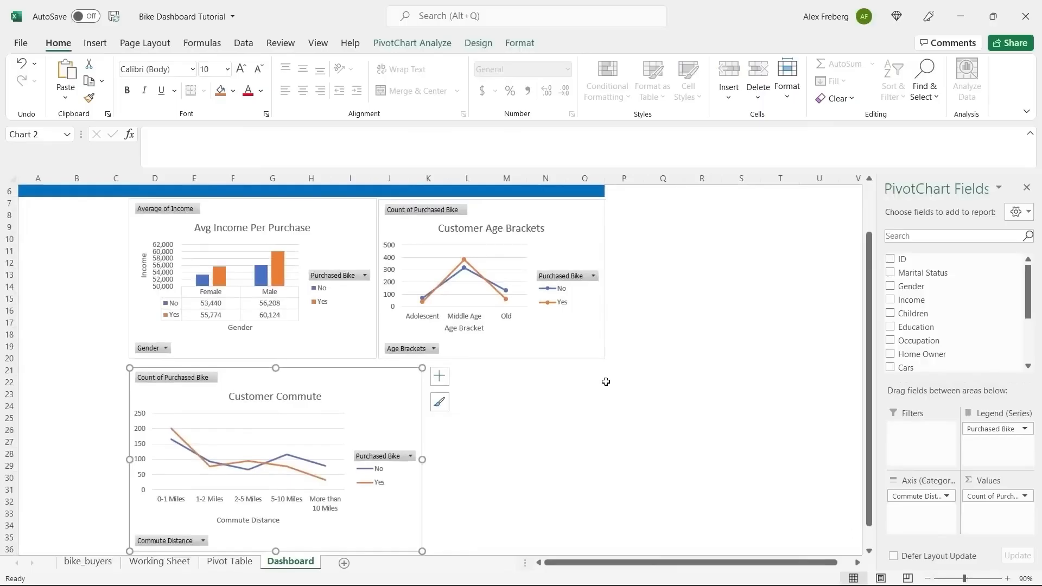
scroll(605, 382, down, 1)
drag(419, 426, 606, 423)
click(681, 379)
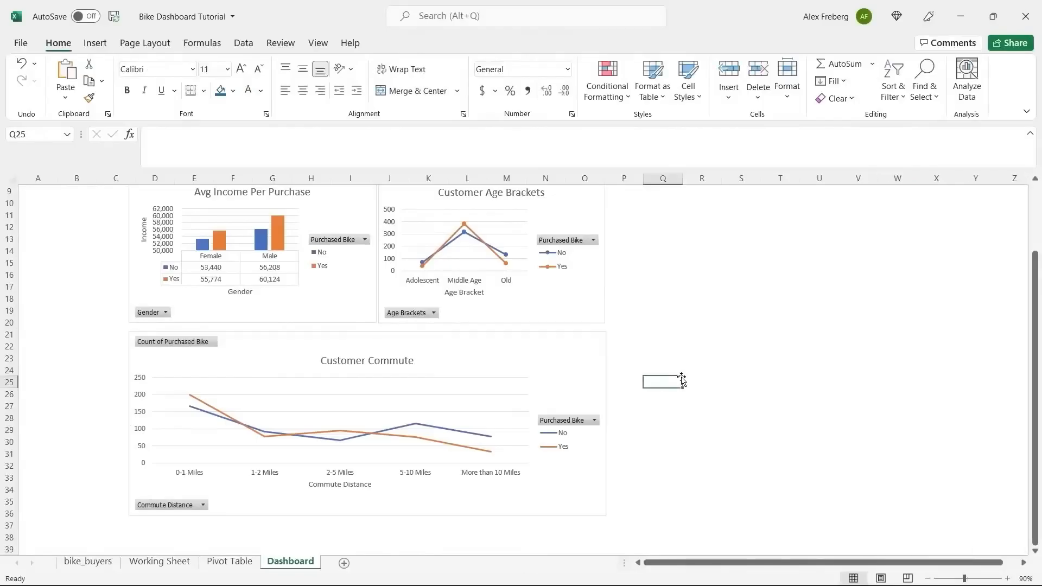
- Align the tops of the Avg Income Per Purchase and Customer Age Brackets charts
scroll(681, 380, up, 2)
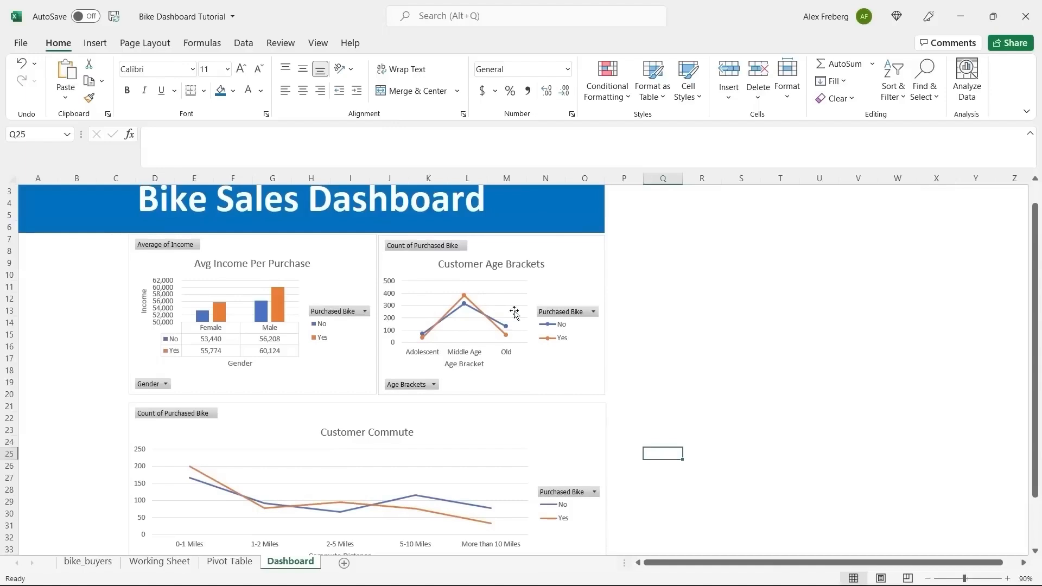
drag(619, 300, 353, 309)
click(354, 325)
ctrl+click(552, 245)
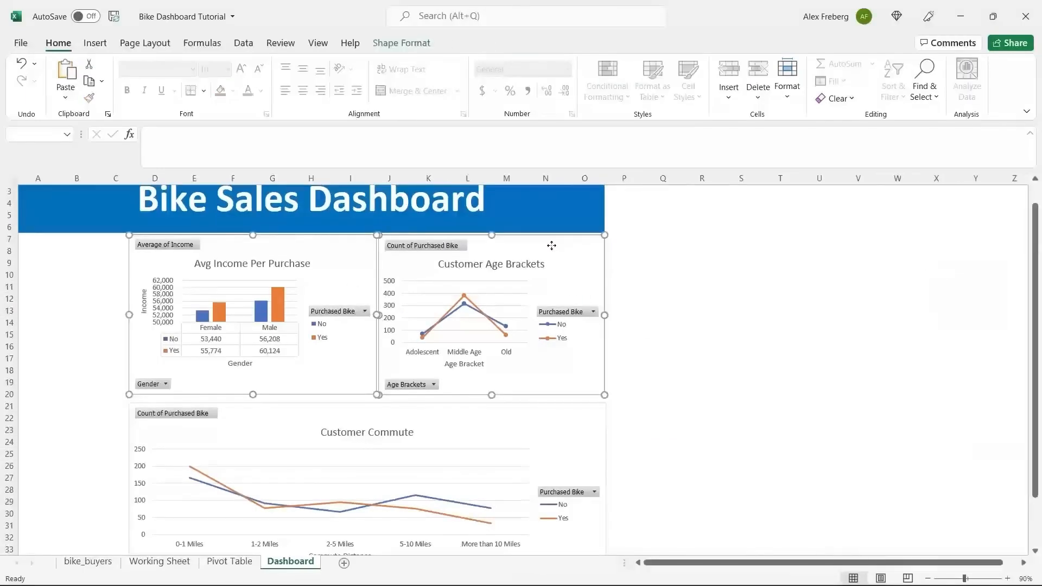
click(404, 44)
click(765, 65)
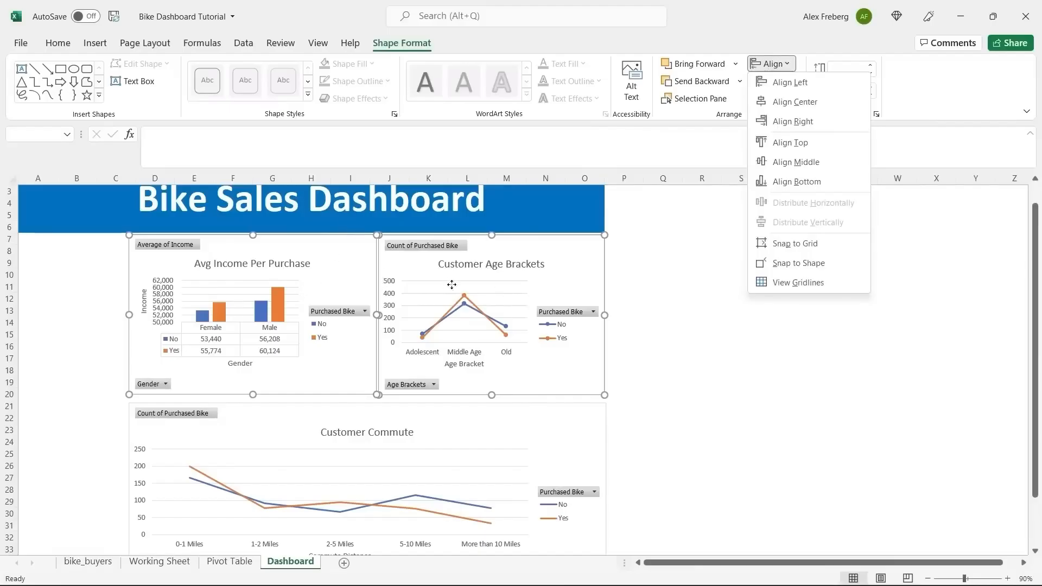
click(821, 148)
click(660, 286)
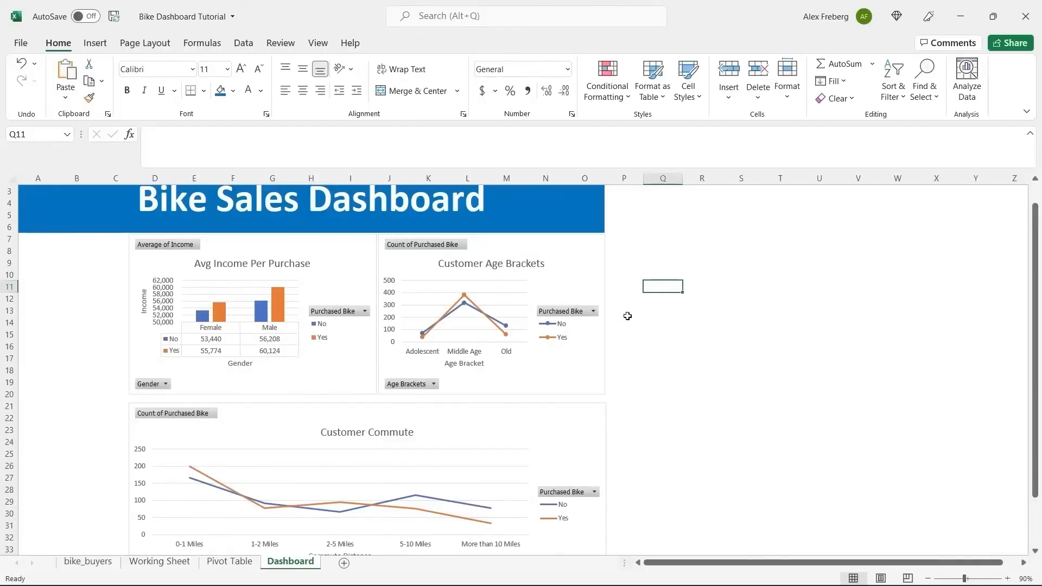
- Nudge the Customer Commute chart up slightly to narrow the gap below the two upper charts
scroll(658, 324, down, 1)
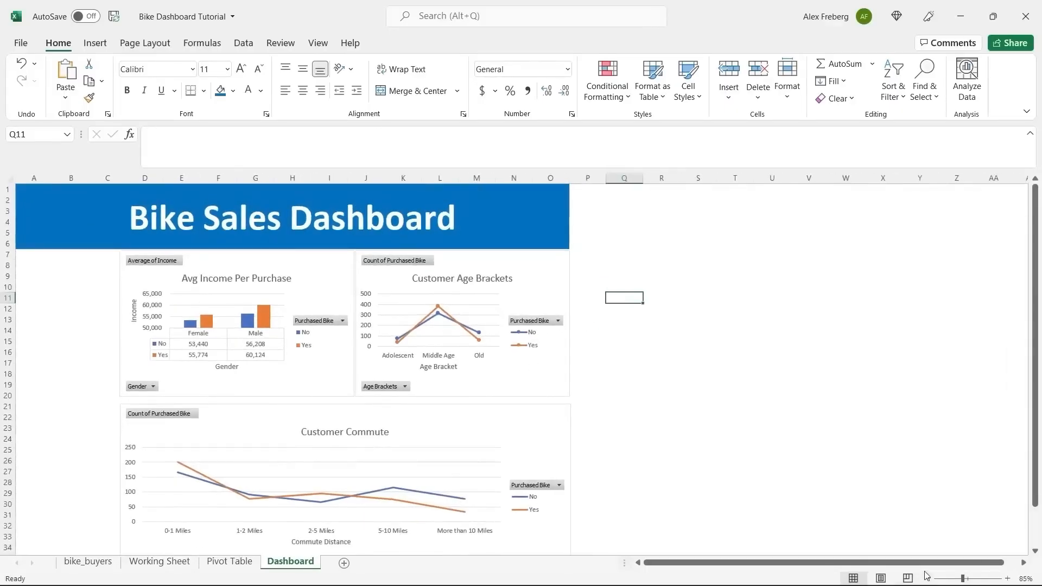
click(927, 578)
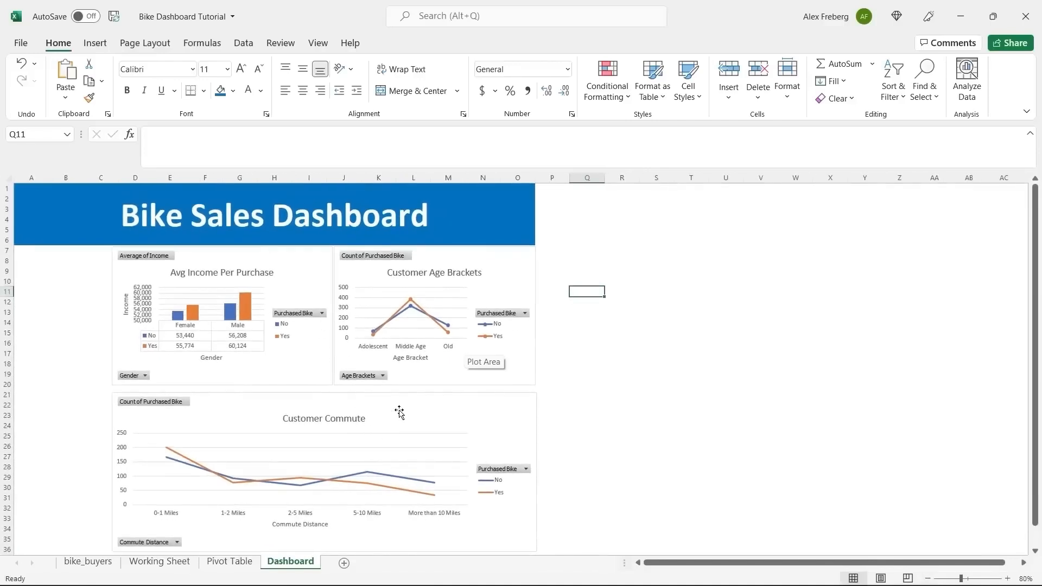
drag(399, 414, 399, 408)
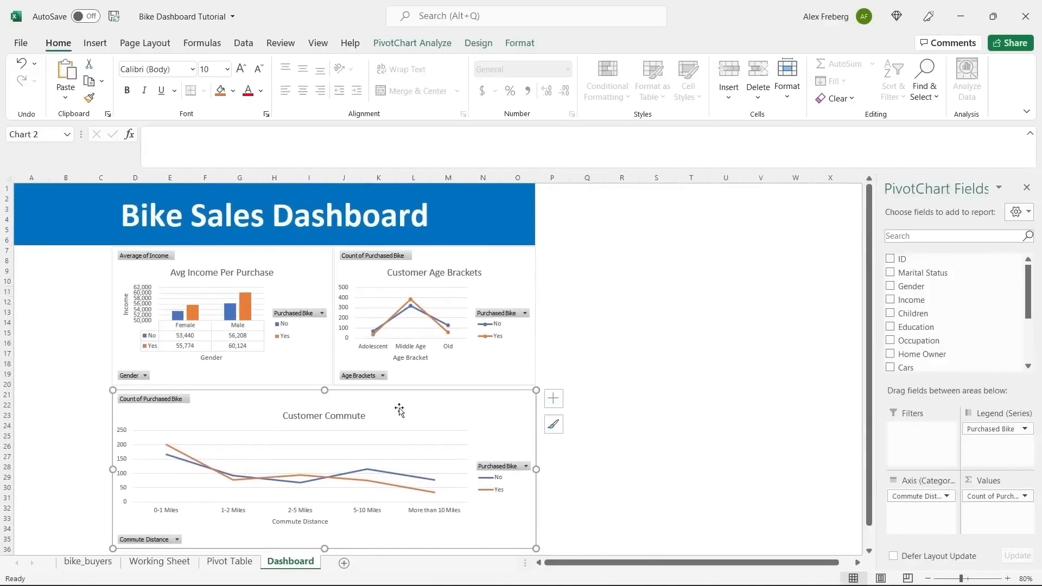
click(609, 344)
- Try to right-align the Customer Age Brackets and Customer Commute charts and widen column O slightly to bring the header to their edge
scroll(610, 343, down, 1)
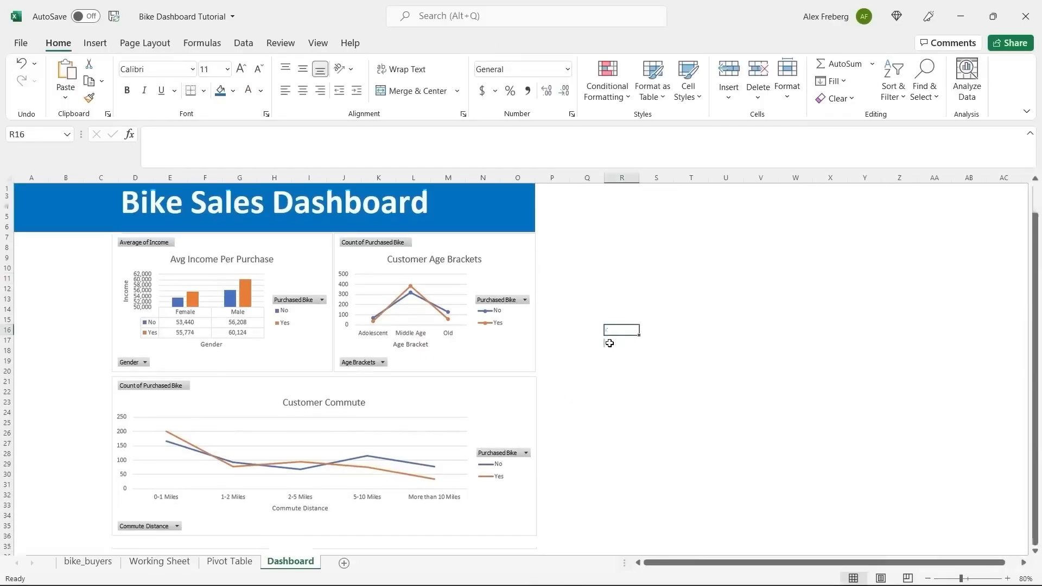
click(521, 344)
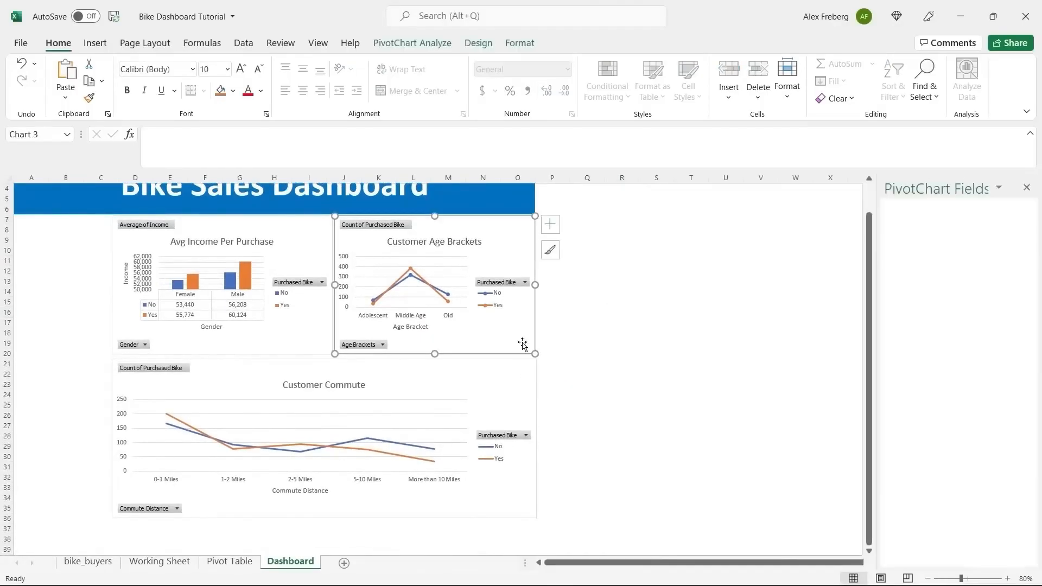
ctrl+click(524, 381)
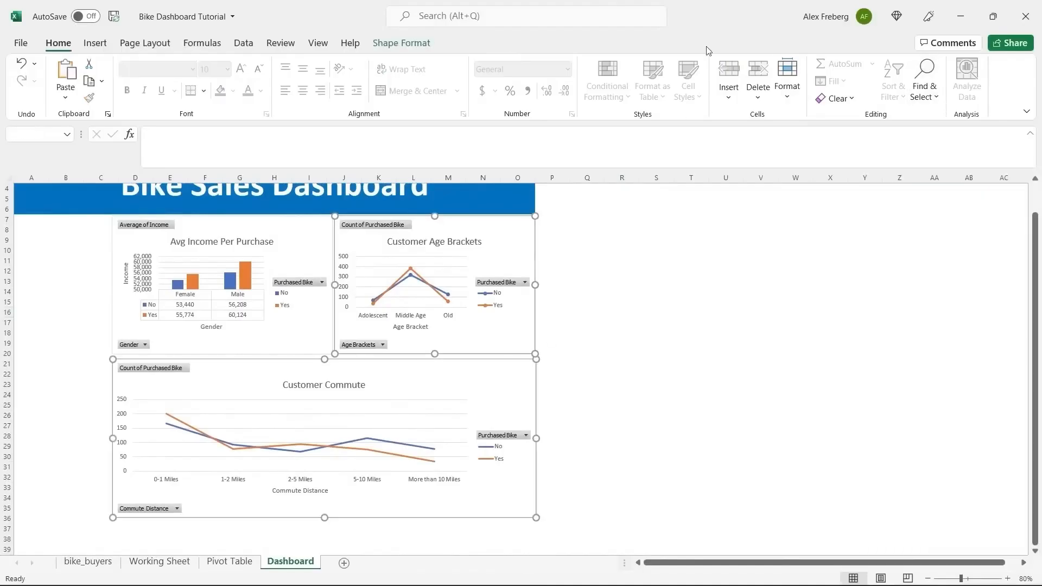
click(403, 43)
click(786, 64)
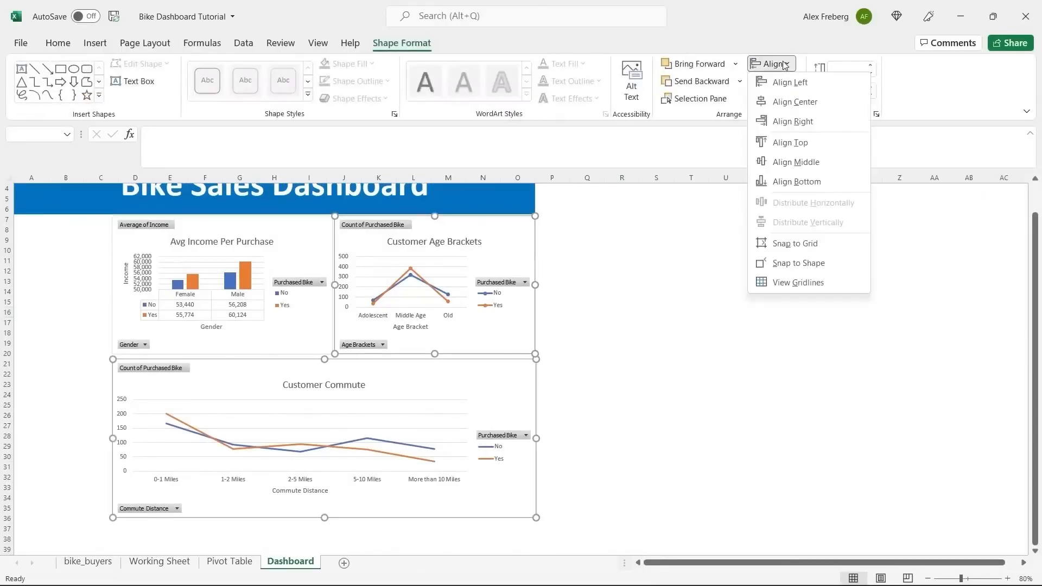
click(793, 121)
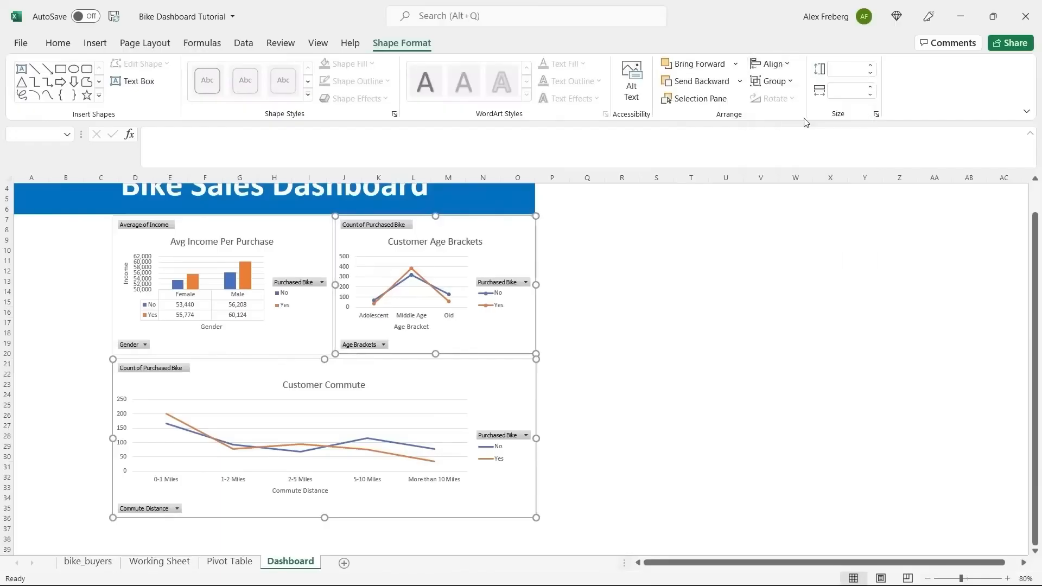
click(589, 302)
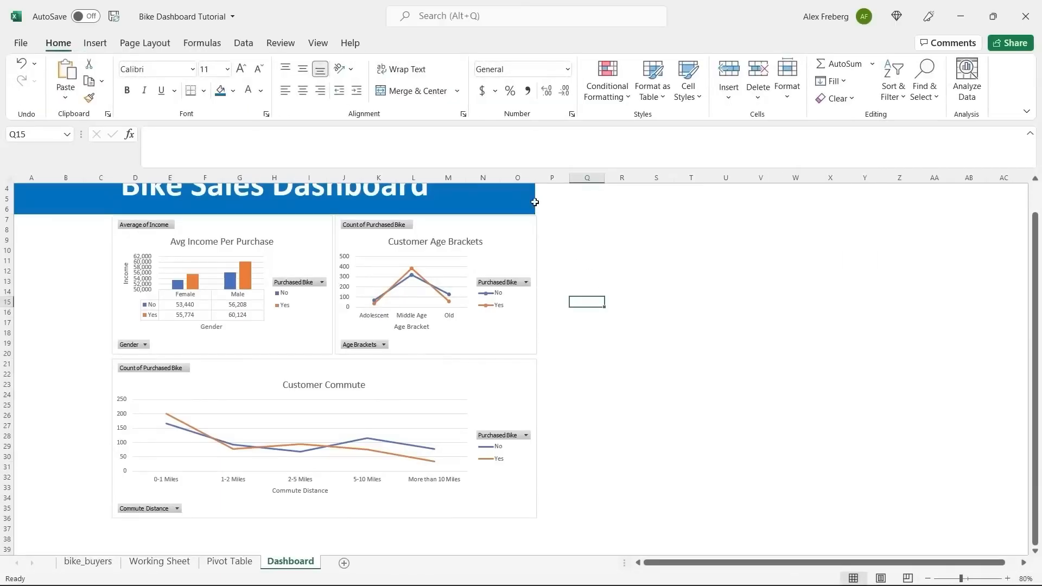
drag(535, 180, 537, 176)
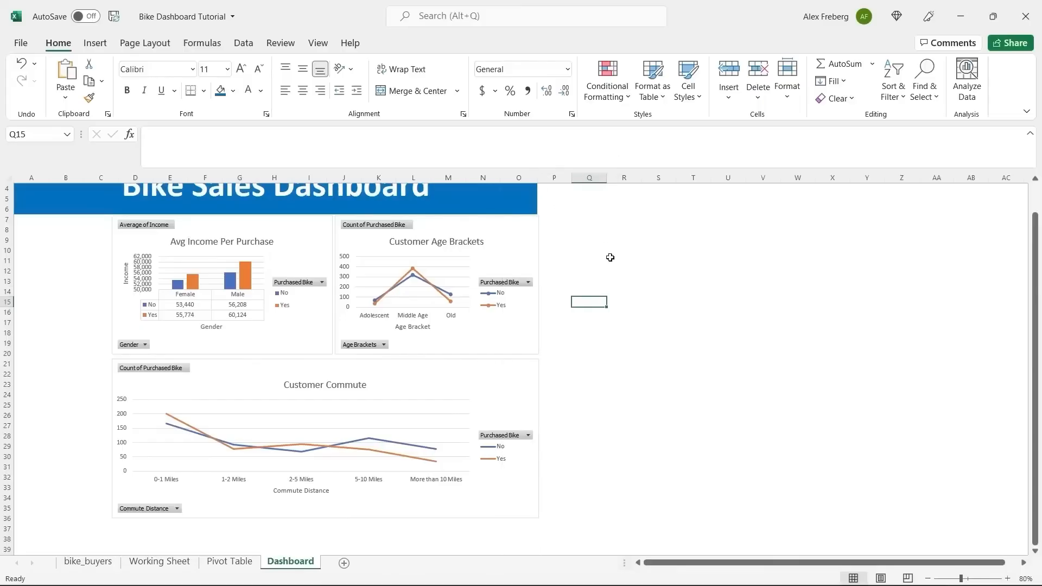
- Undo the widening of column O and the right alignment of the two charts
key(ctrl+z)
key(ctrl+z)
click(586, 262)
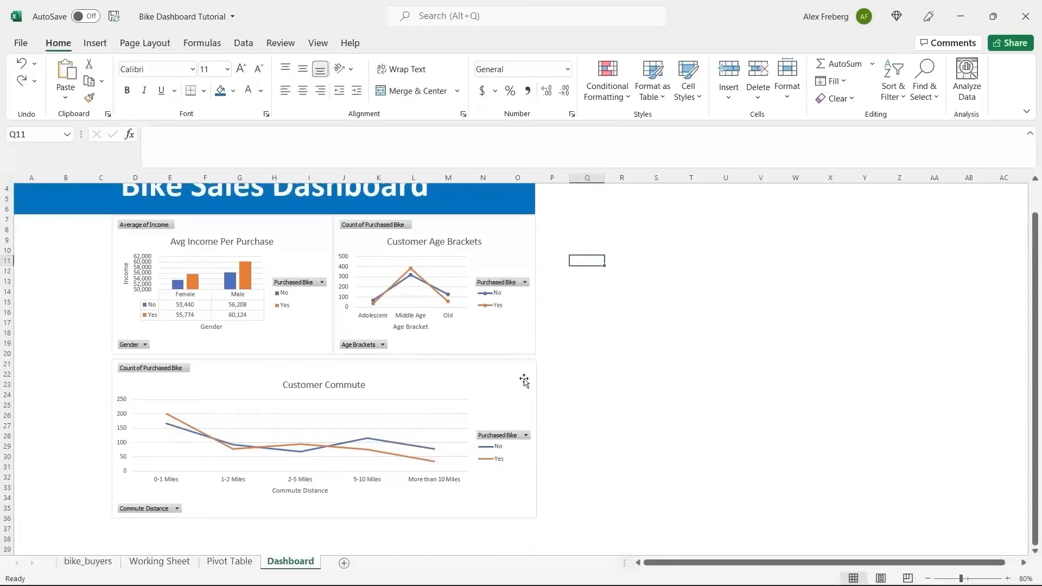
- Narrow the Customer Commute chart to the column O edge and extend its top edge slightly toward the charts above
click(534, 407)
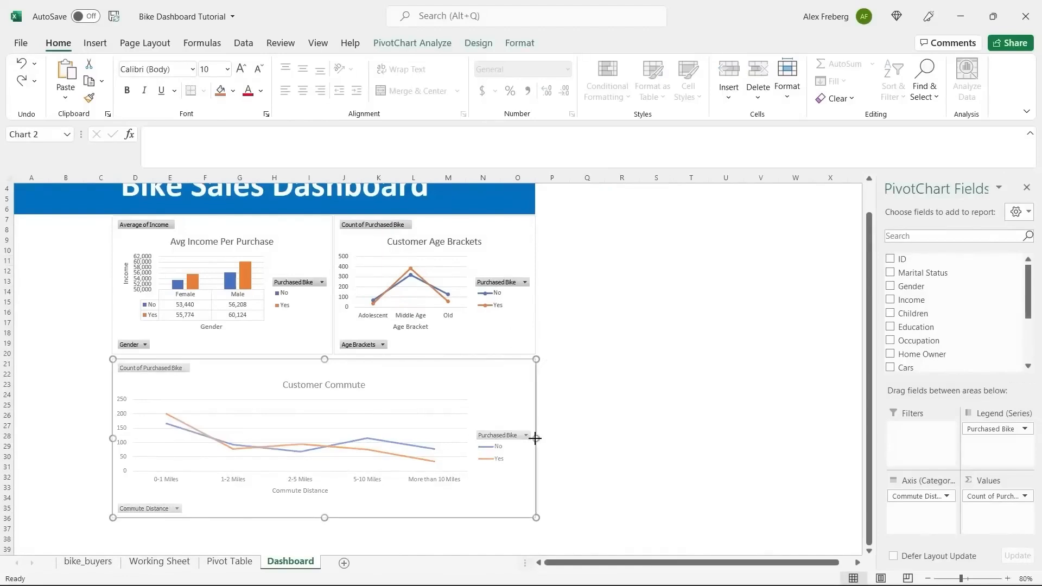
click(641, 335)
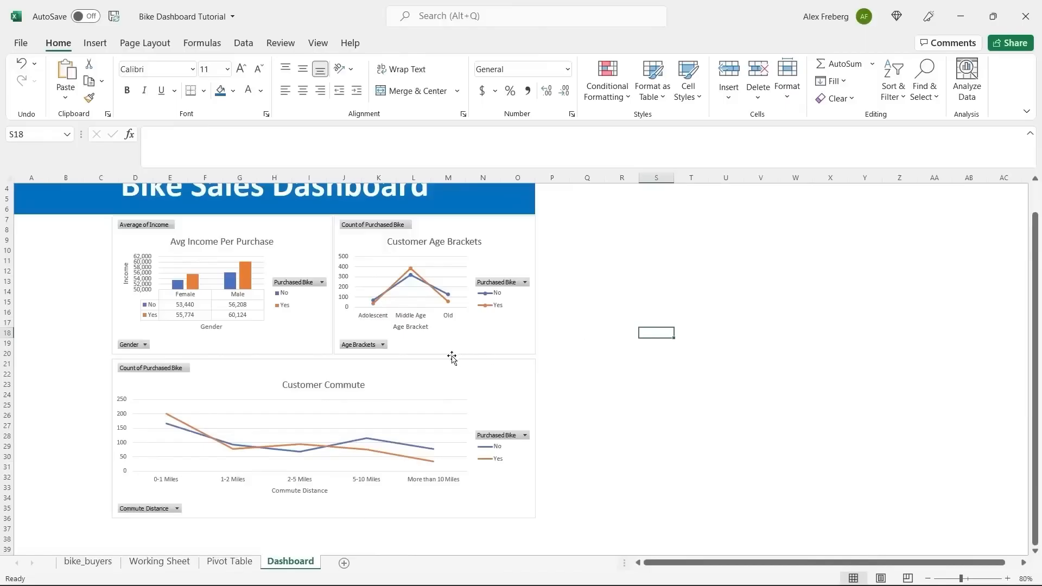
click(424, 364)
drag(325, 360, 325, 357)
click(607, 322)
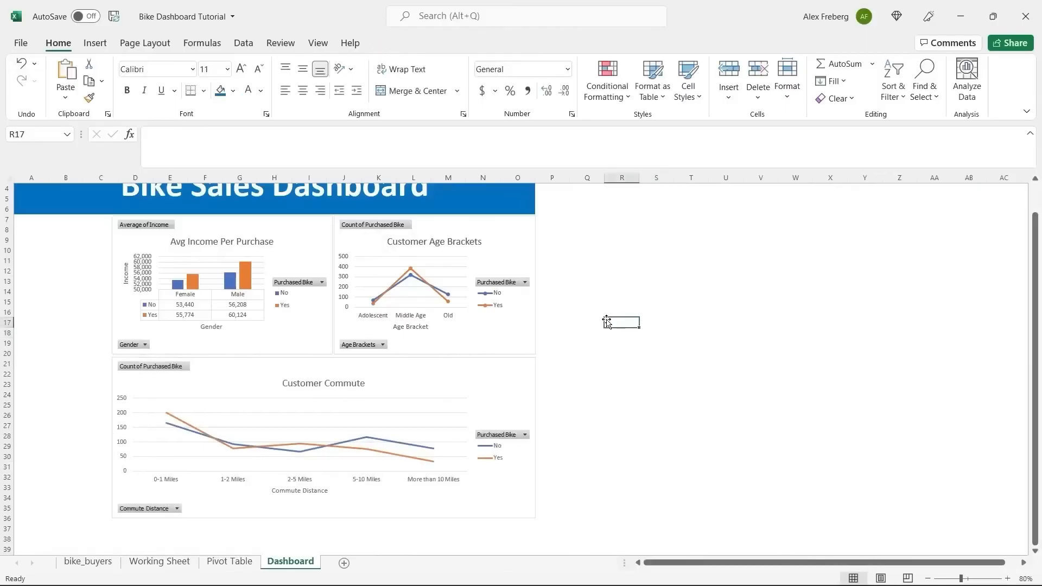
scroll(607, 322, up, 1)
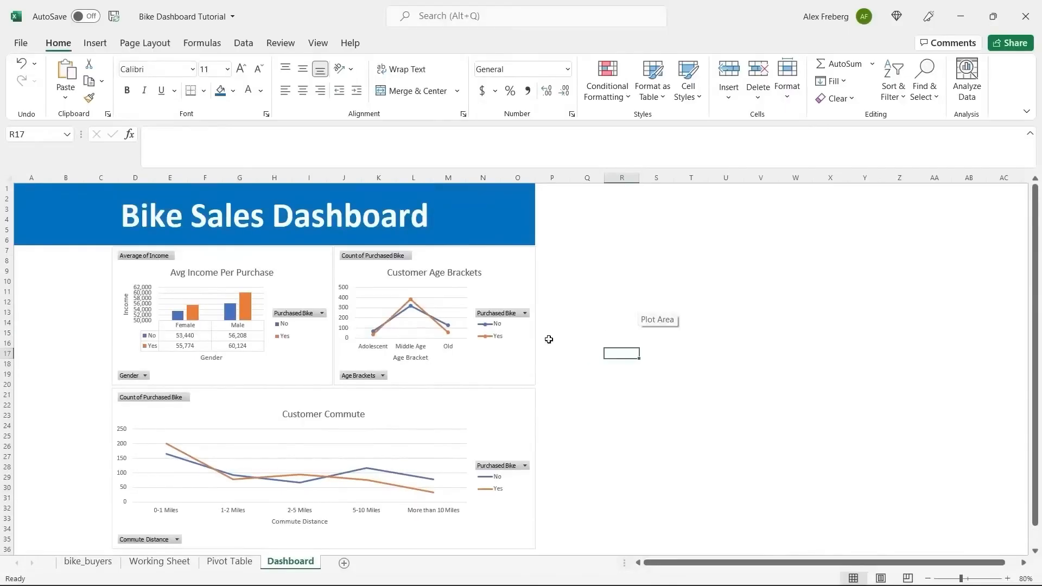
click(598, 324)
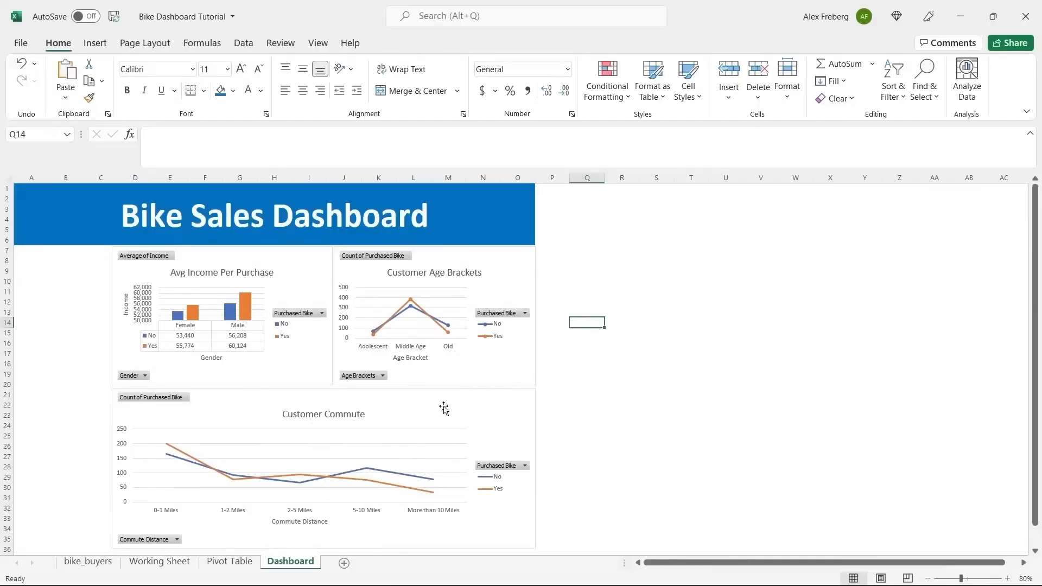
- Apply the fourth chart style, with bold title and data markers, to the Customer Commute chart
click(444, 409)
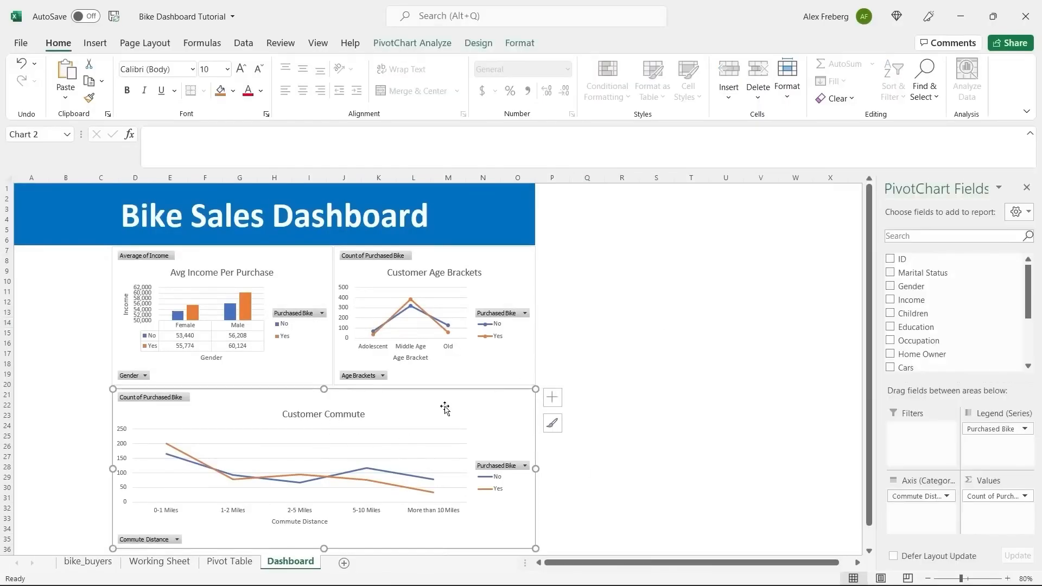
click(433, 44)
click(484, 44)
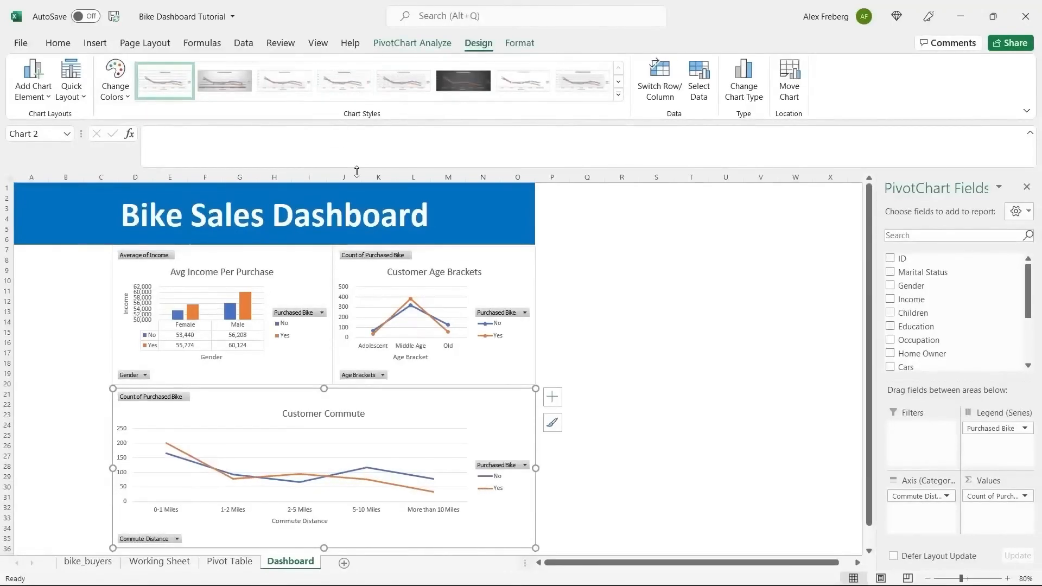
click(349, 80)
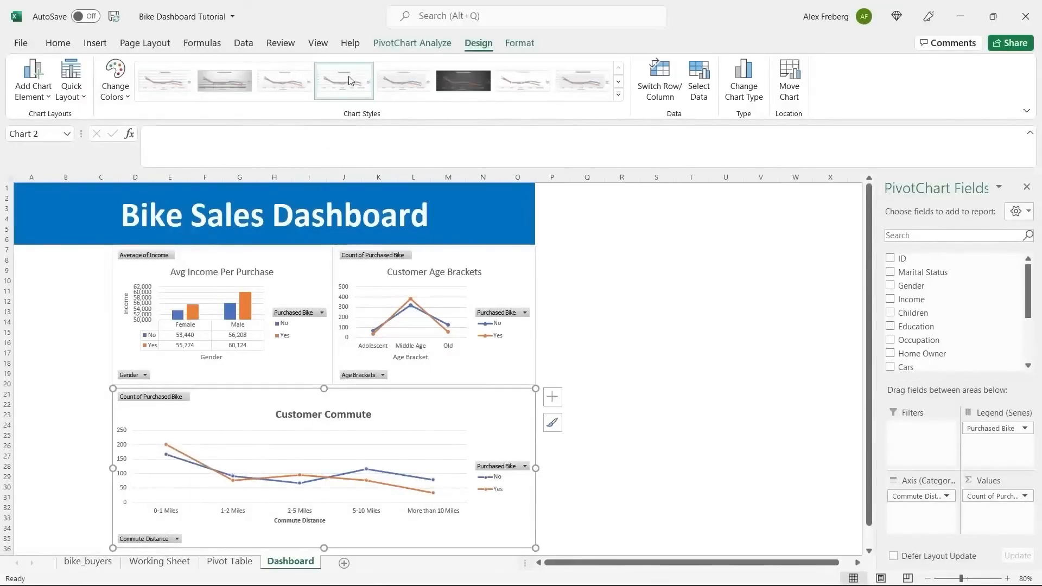
- Preview alternative chart styles on the Customer Age Brackets chart without applying one
click(490, 271)
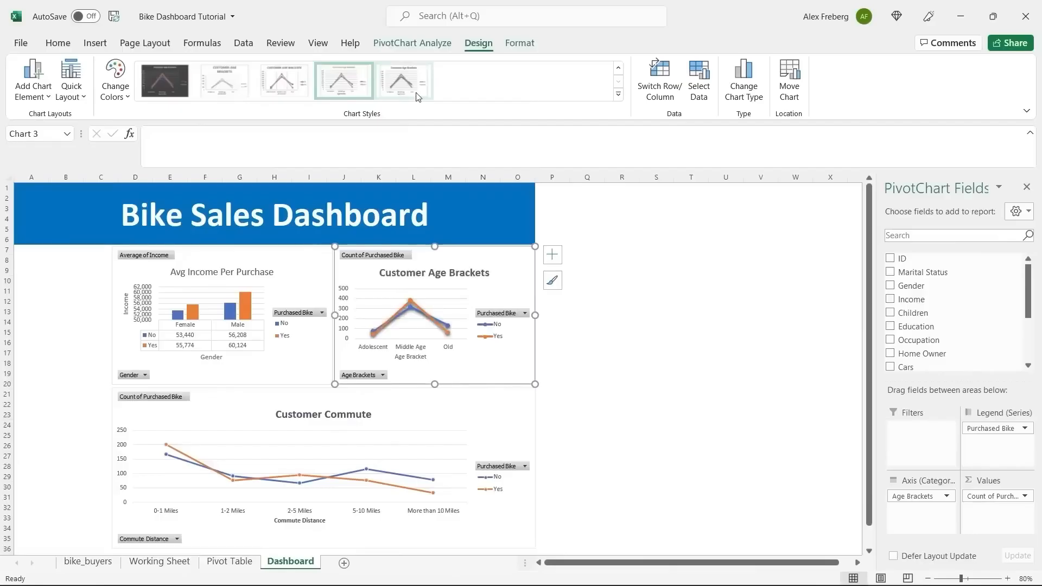
click(653, 289)
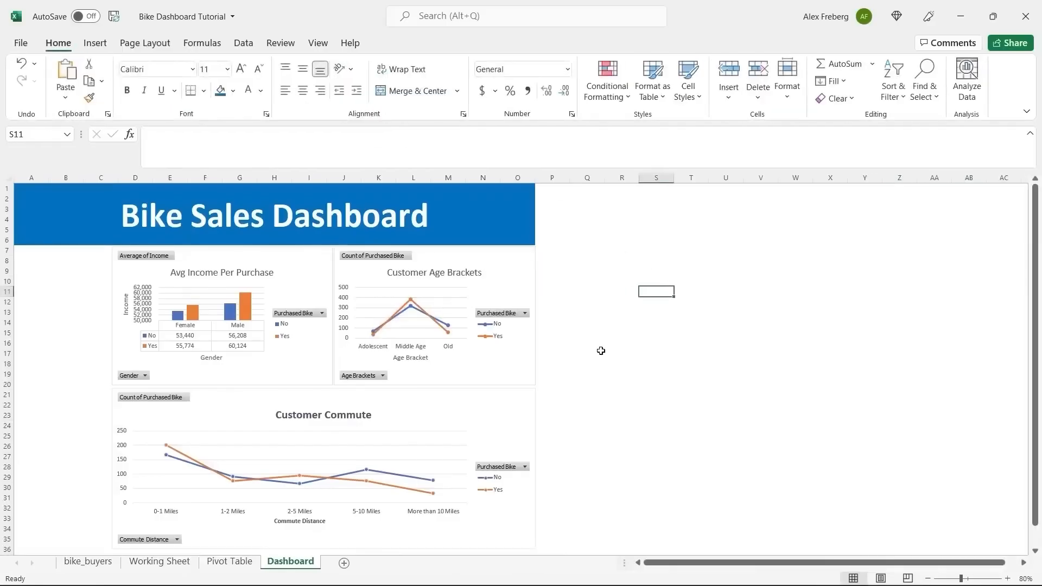
scroll(600, 352, down, 1)
scroll(296, 382, up, 1)
click(550, 290)
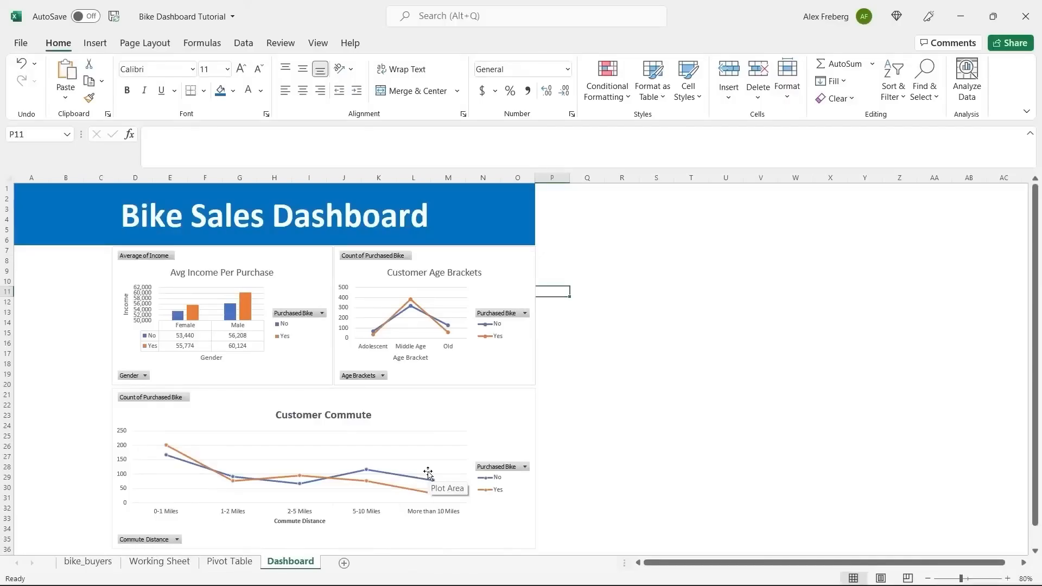
- Insert a Marital Status slicer based on the Avg Income Per Purchase chart
click(299, 268)
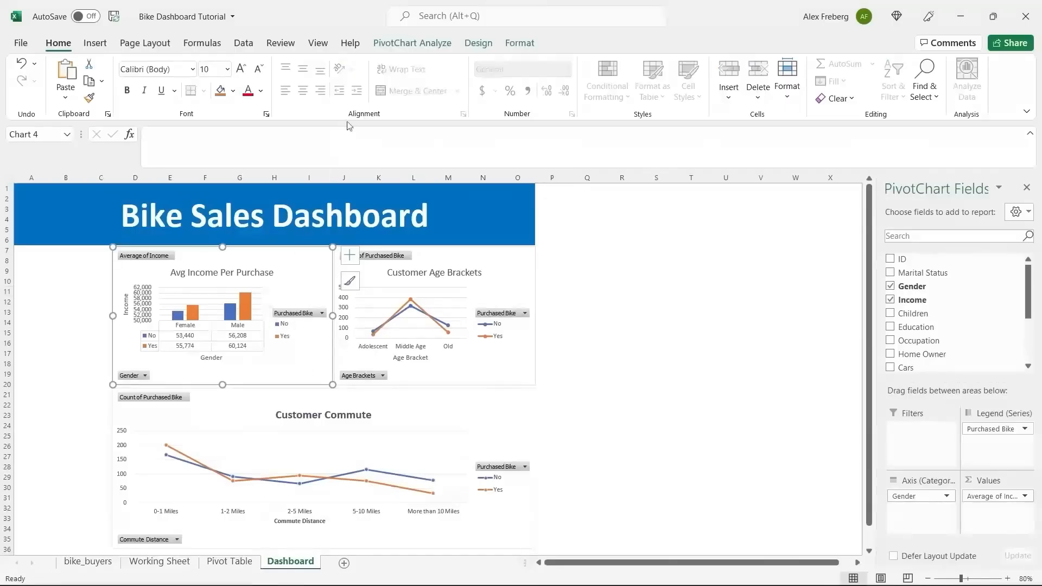
click(413, 45)
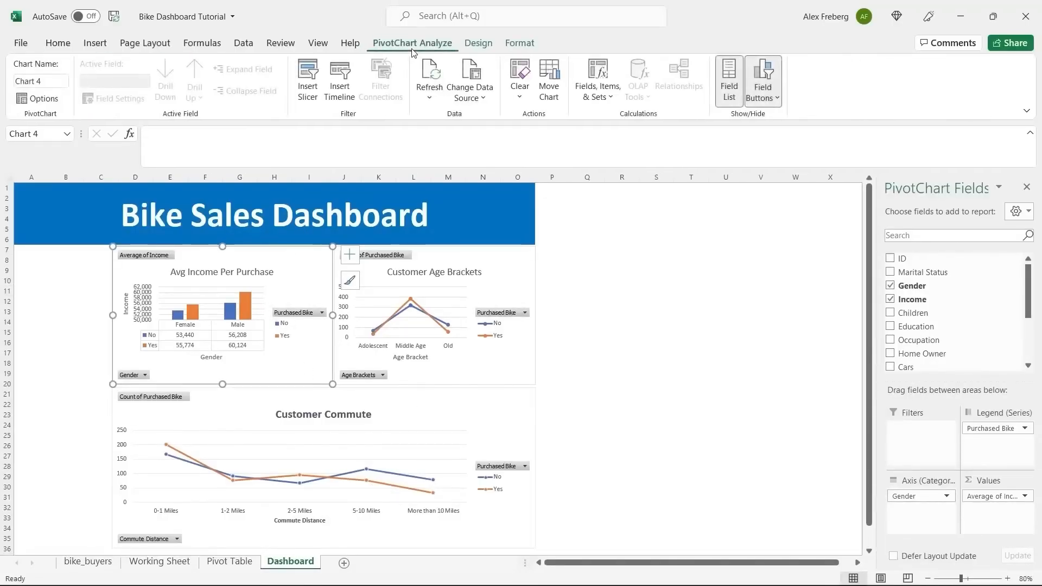
click(307, 84)
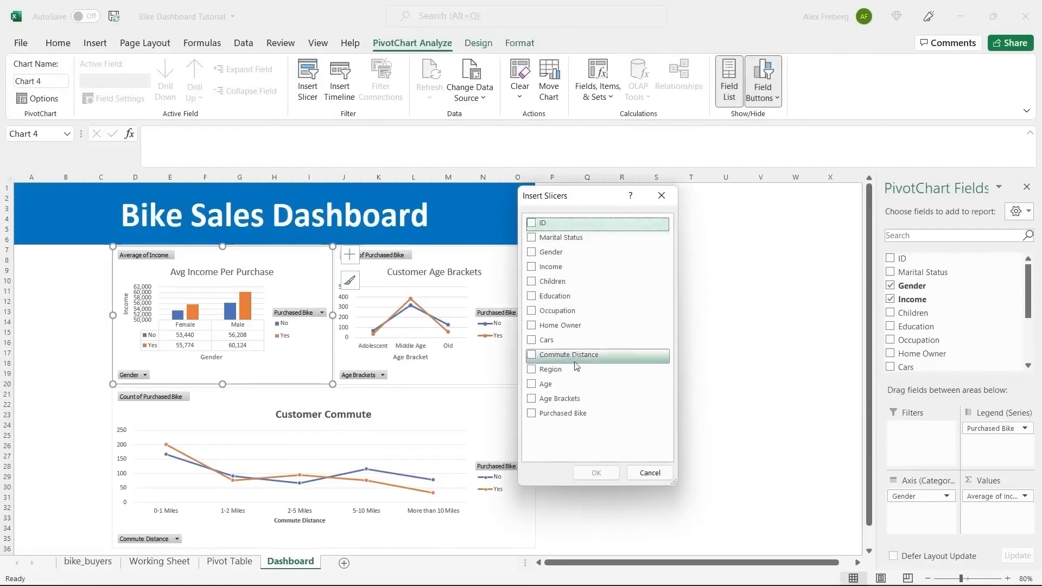
click(575, 237)
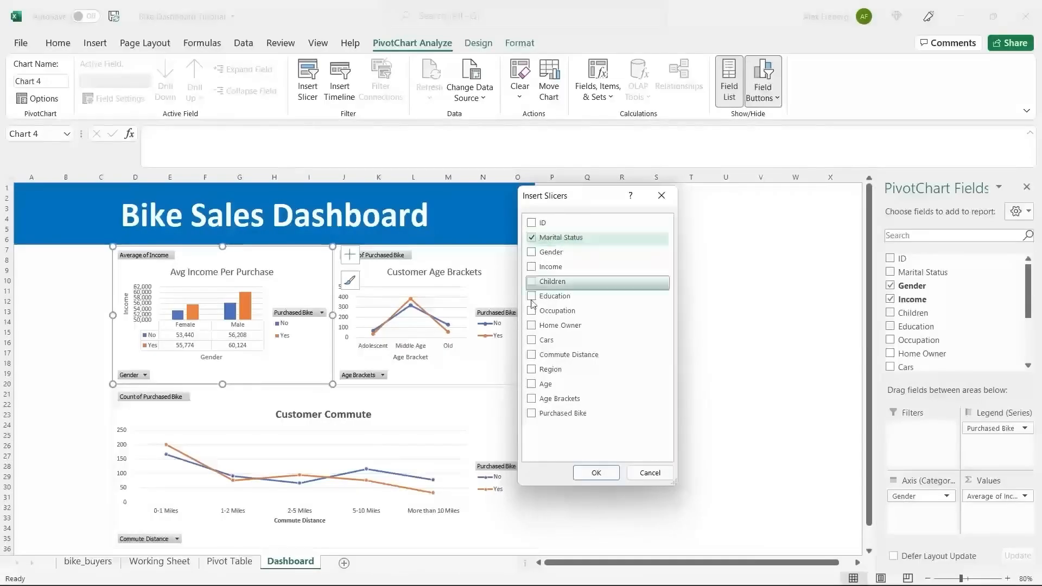
click(599, 473)
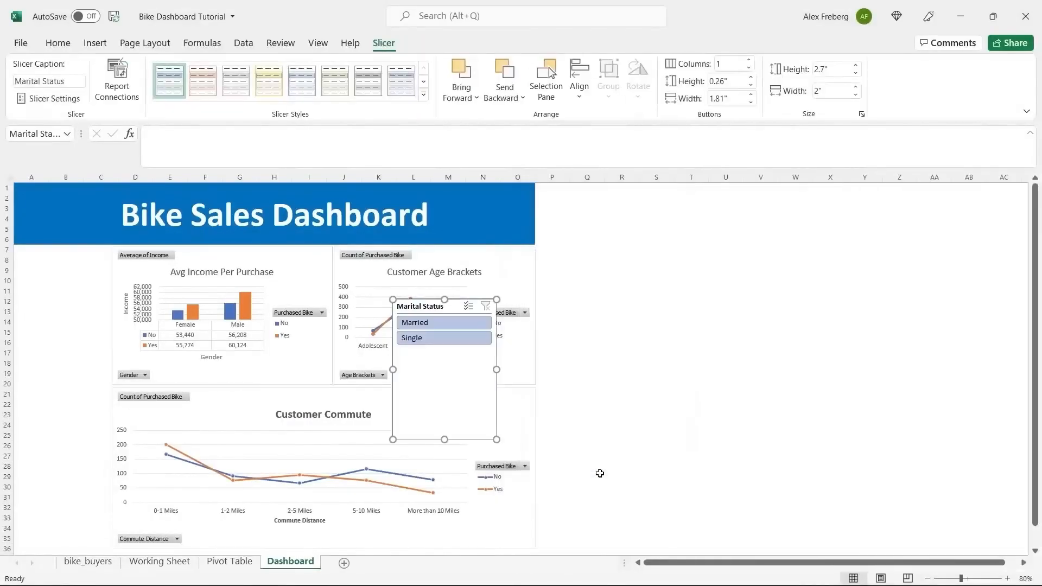
- Place the Marital Status slicer under the header beside the Avg Income chart and shrink it to about 1.82" wide and 1" high
drag(460, 302, 75, 256)
drag(118, 320, 110, 320)
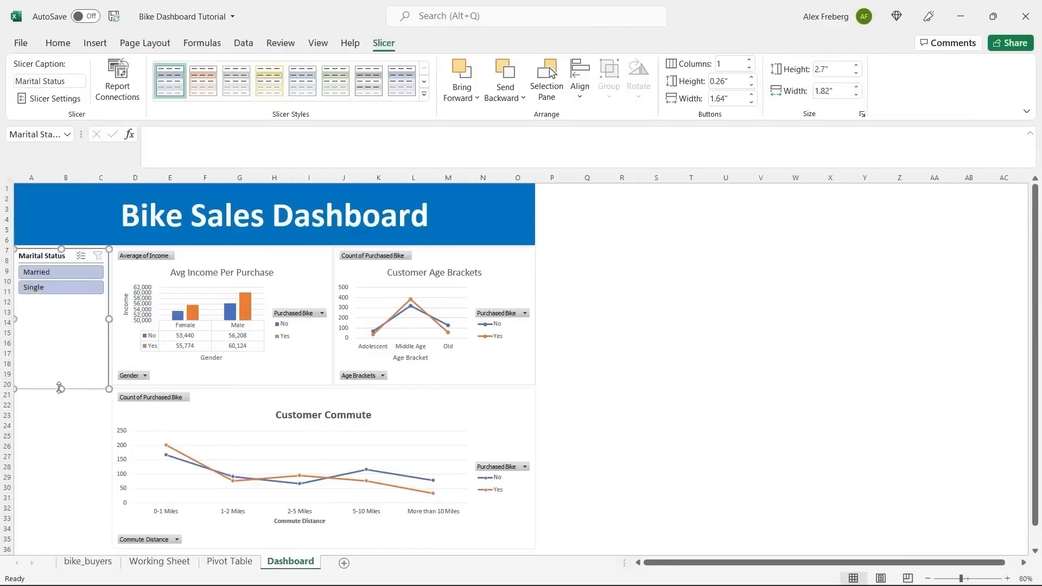
drag(60, 389, 69, 298)
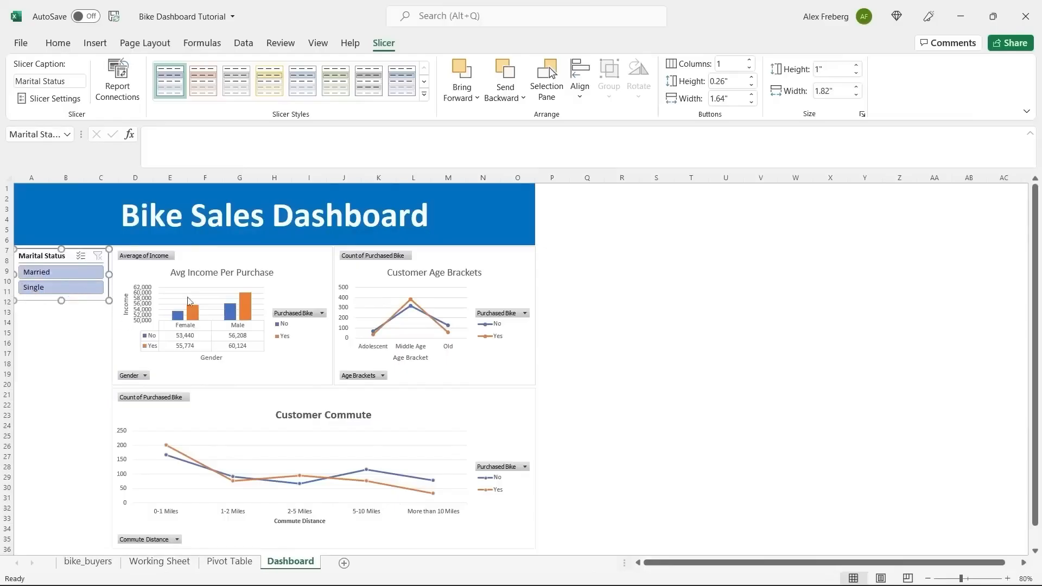
- Test the Marital Status slicer on the Avg Income chart by alternating between Married and Single
click(268, 259)
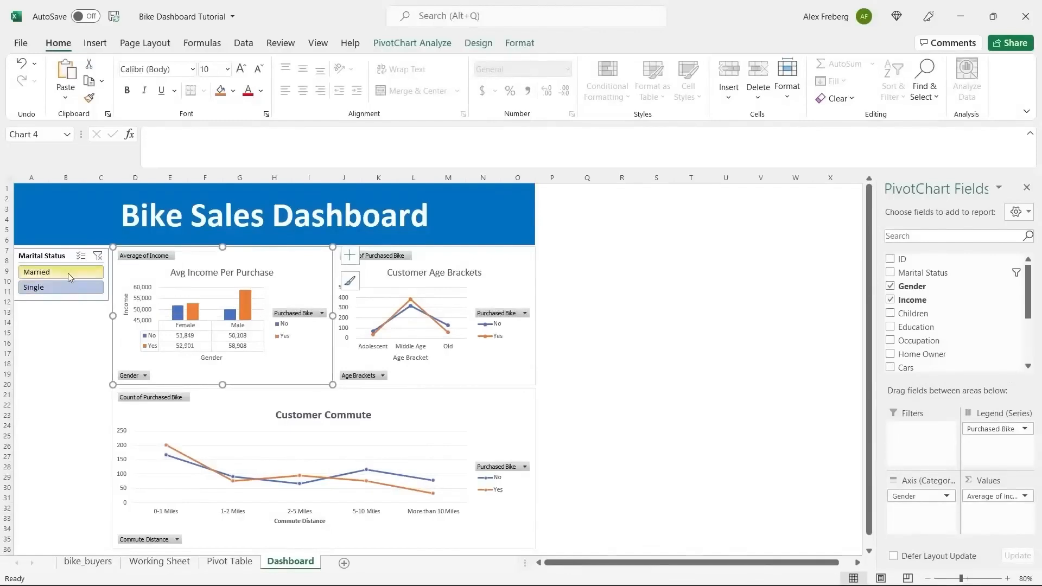
click(67, 272)
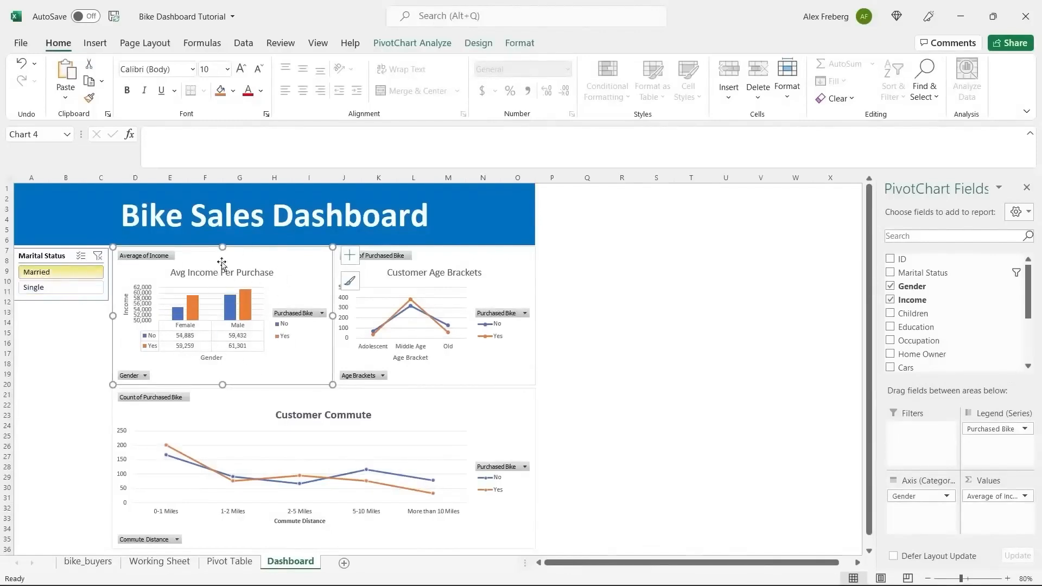
click(59, 288)
click(63, 273)
click(63, 288)
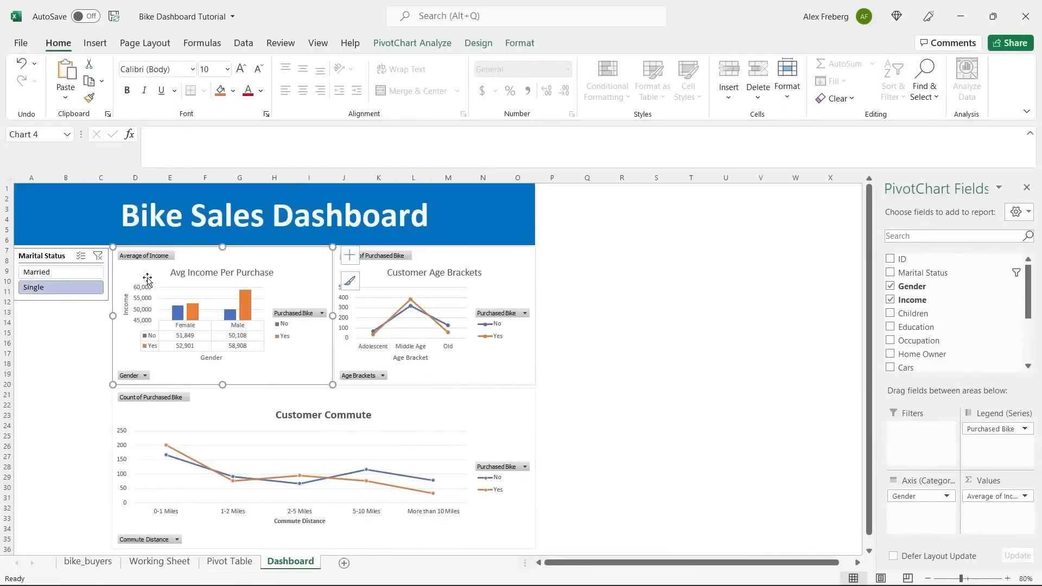
click(74, 274)
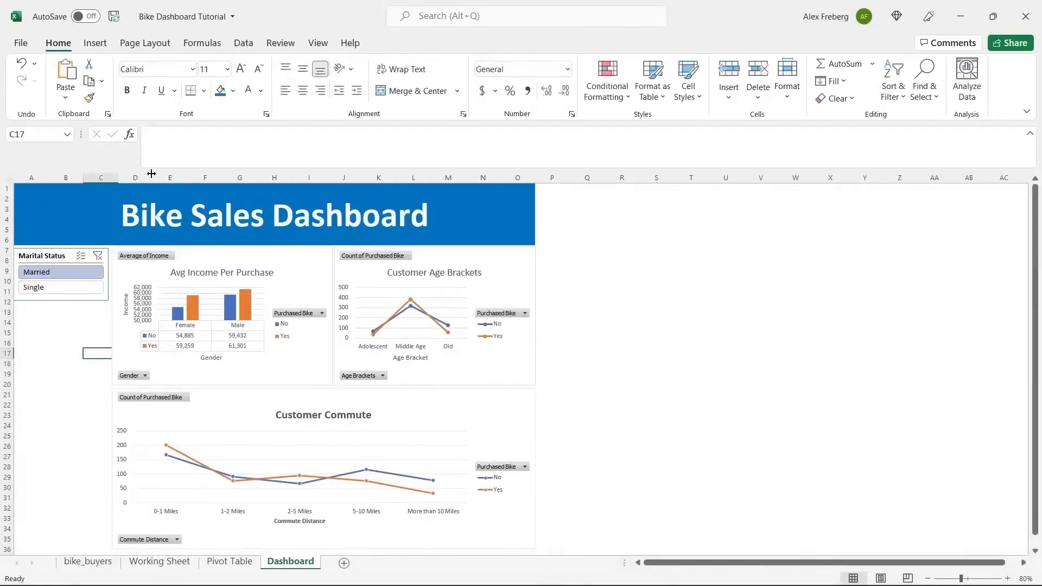
- Connect the Marital Status slicer to PivotTable33, PivotTable34 and PivotTable35 as well, so it filters every chart
click(64, 258)
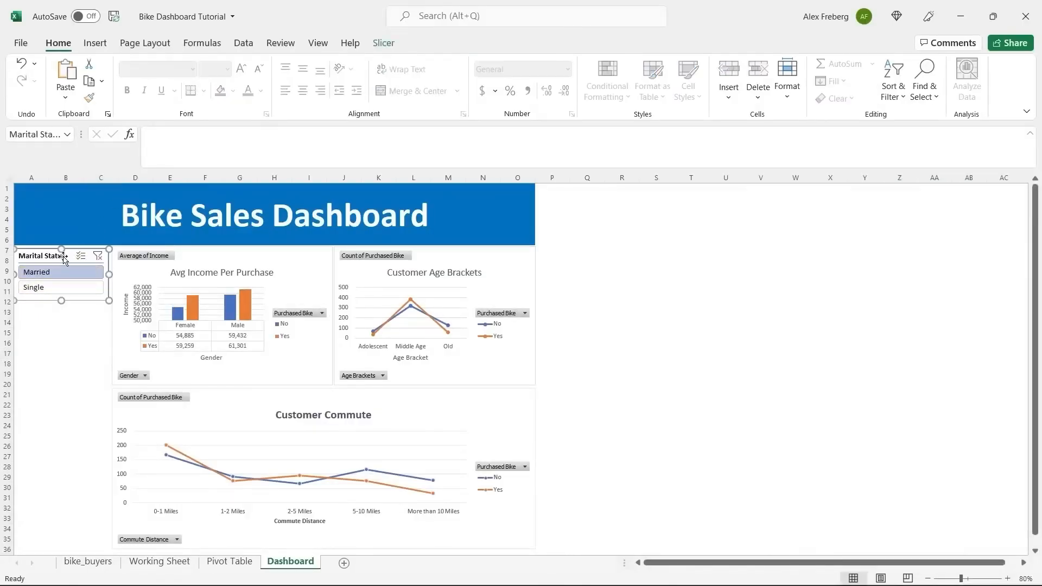
click(383, 43)
click(118, 79)
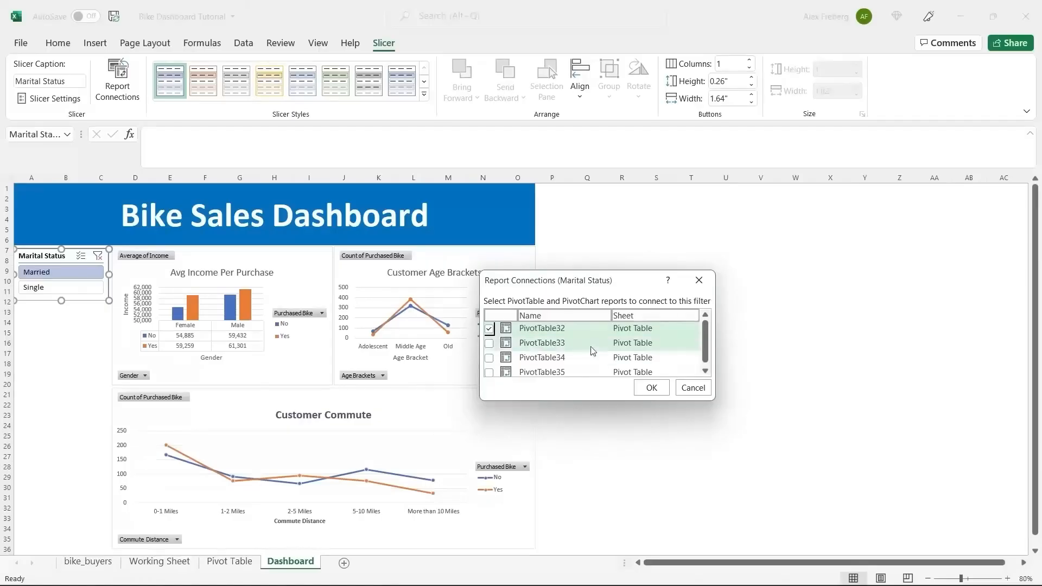
drag(705, 347, 705, 345)
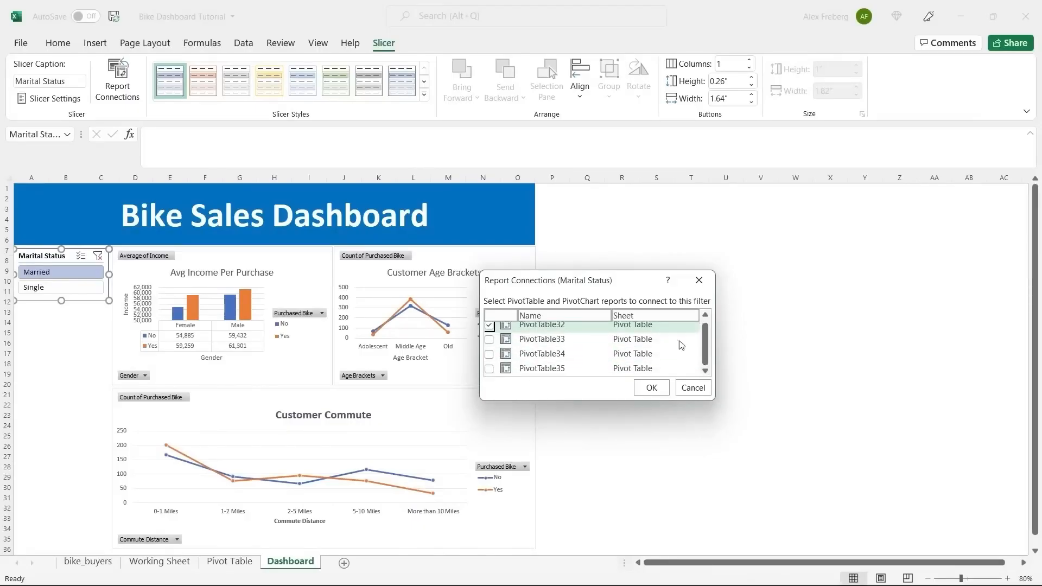
click(490, 340)
click(489, 354)
click(489, 369)
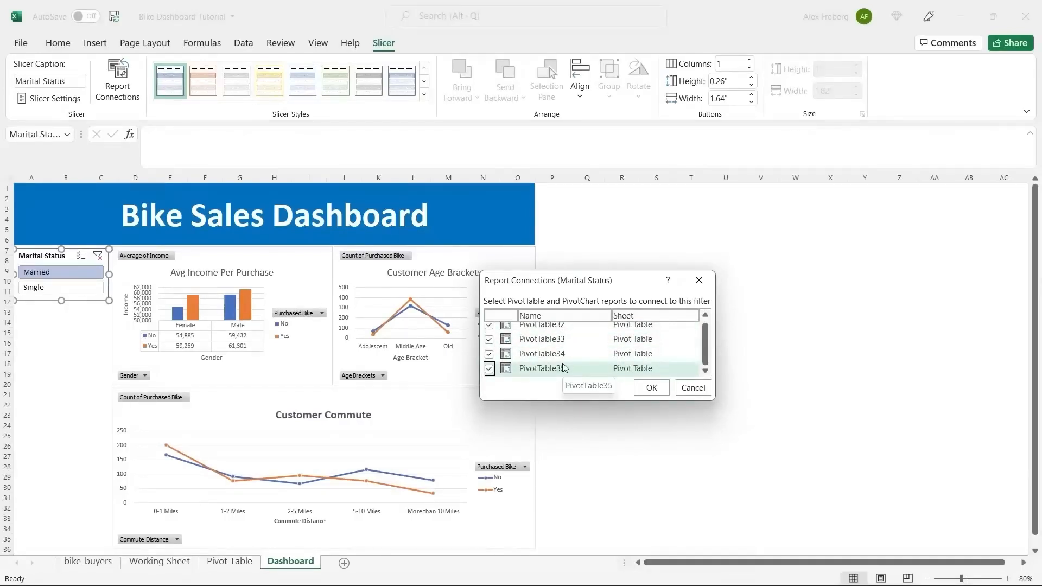
click(651, 388)
- Alternate the Marital Status filter between Single and Married to compare all three charts, ending on Single
click(69, 286)
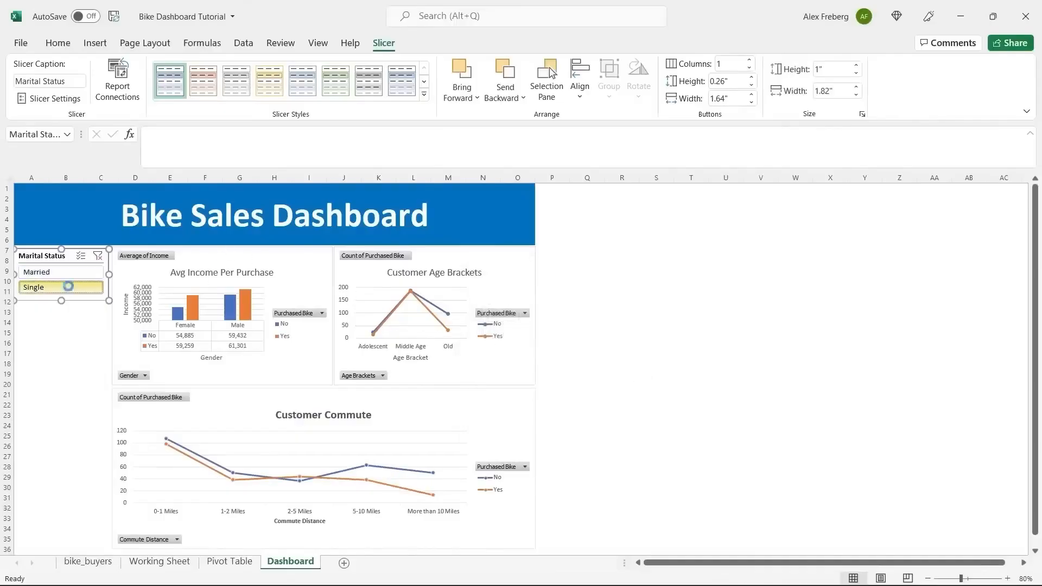
click(67, 273)
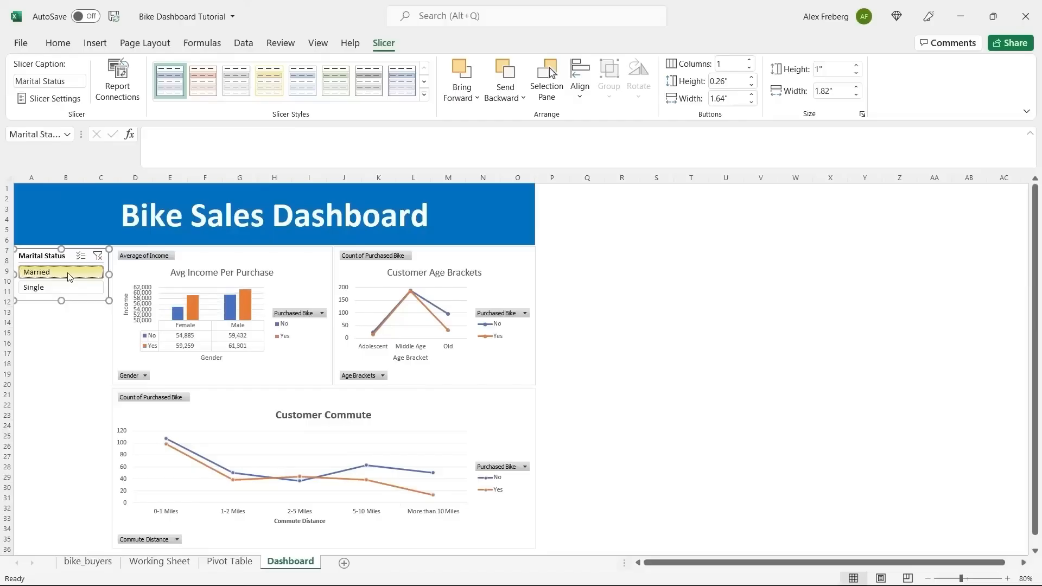
click(71, 296)
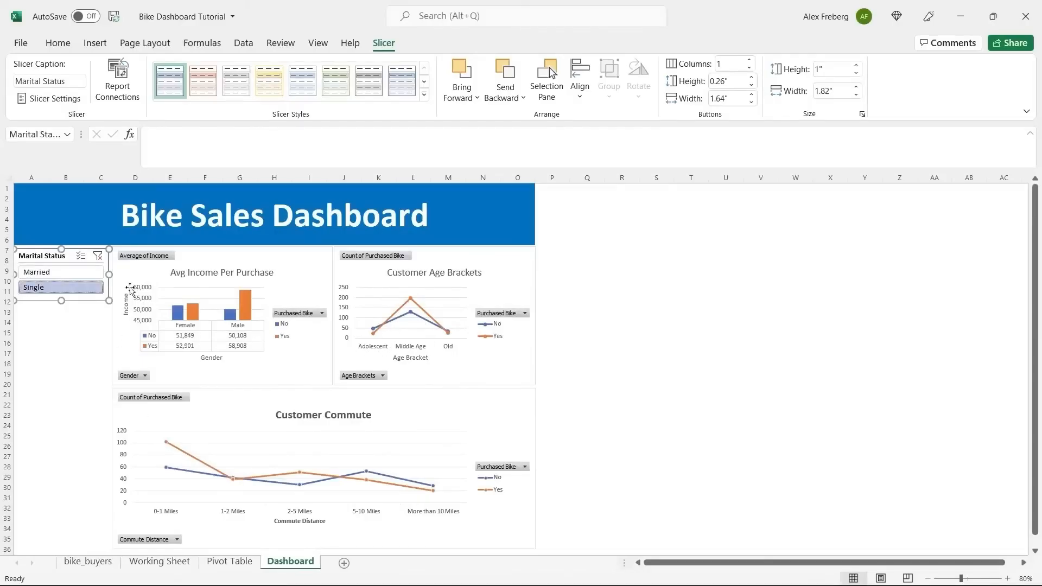
click(79, 273)
click(75, 289)
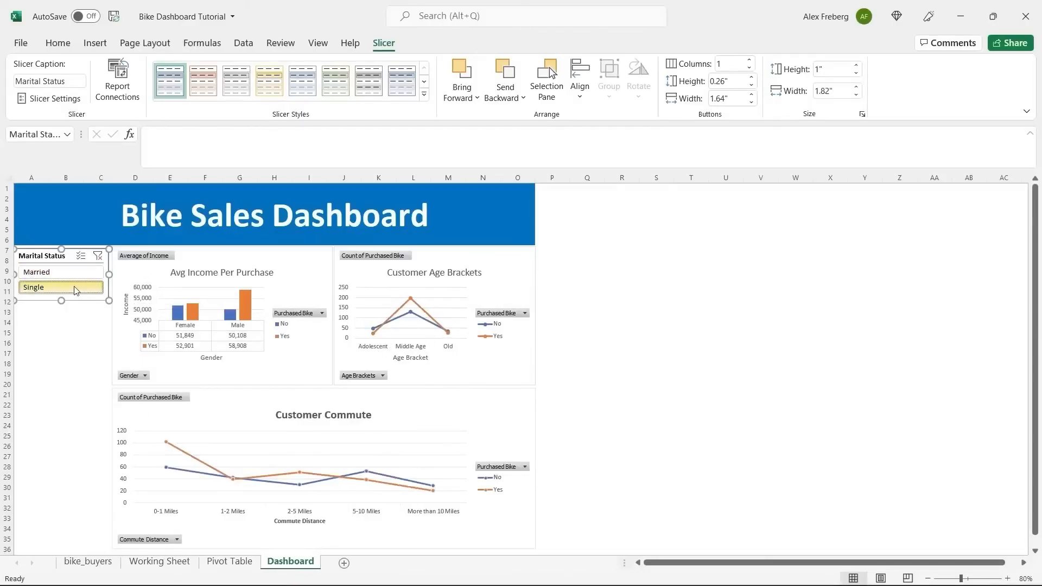
click(68, 270)
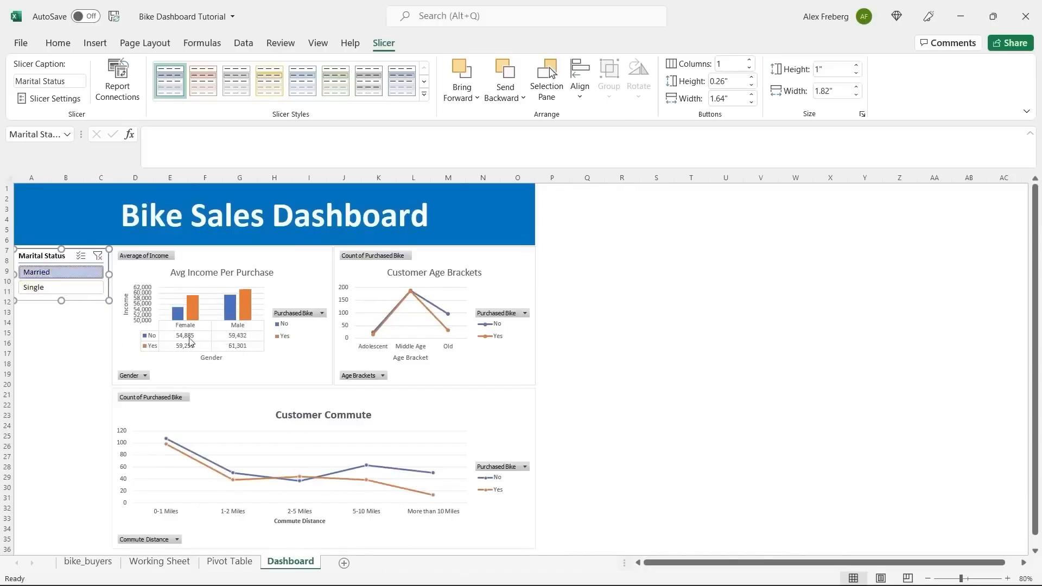
click(75, 290)
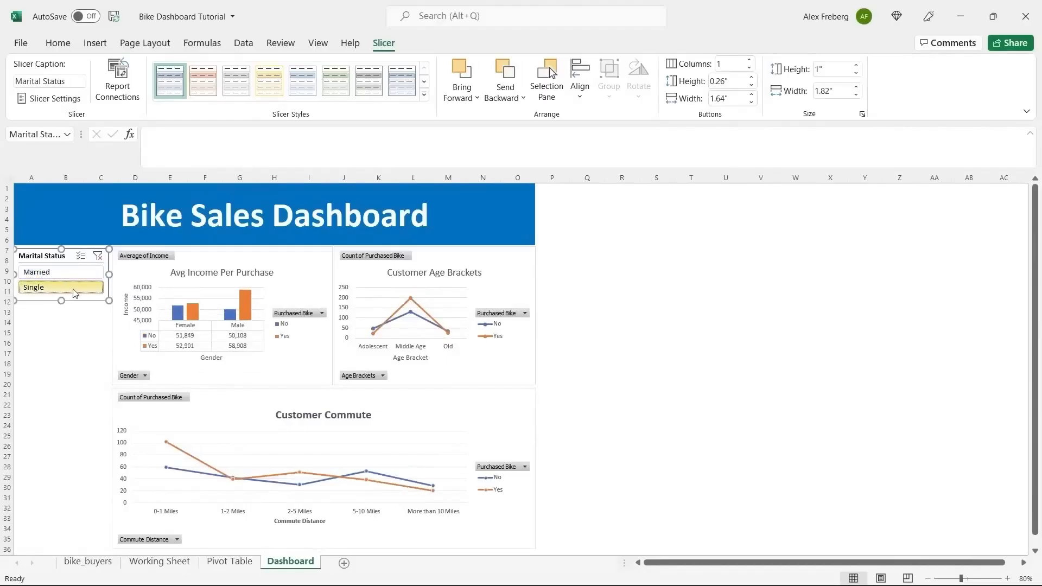
click(73, 272)
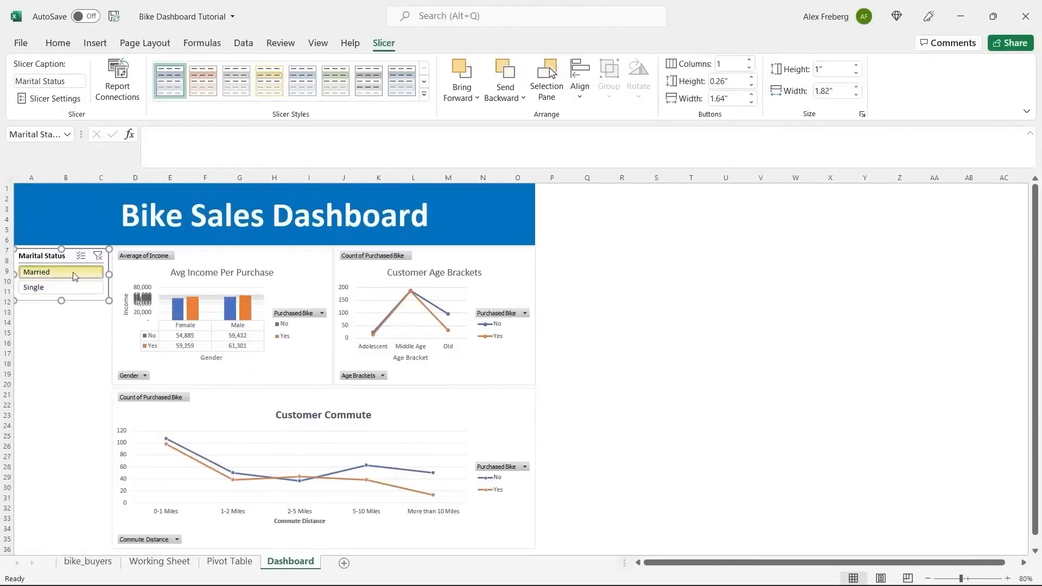
click(91, 290)
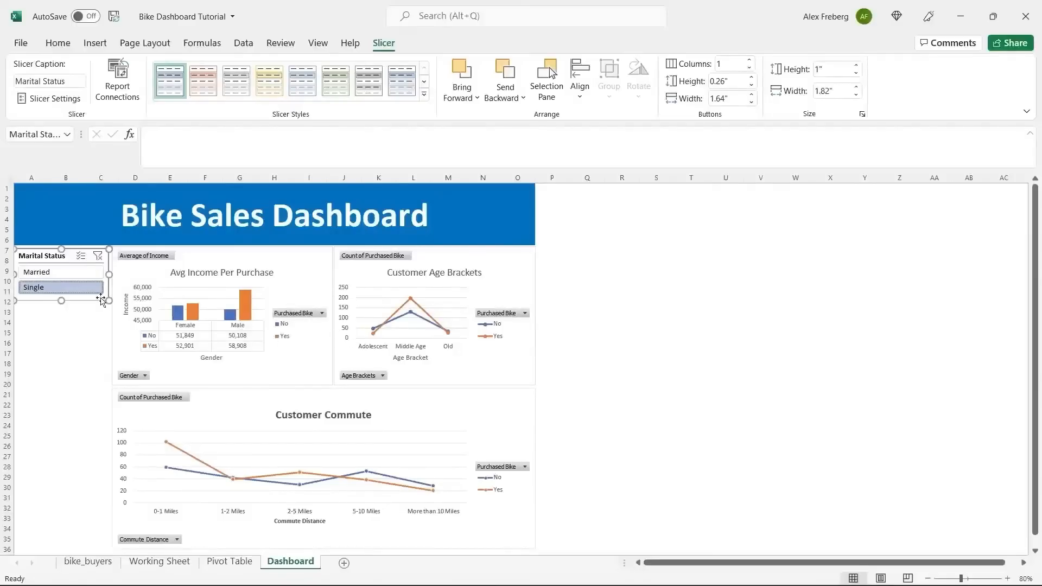
click(38, 273)
click(75, 289)
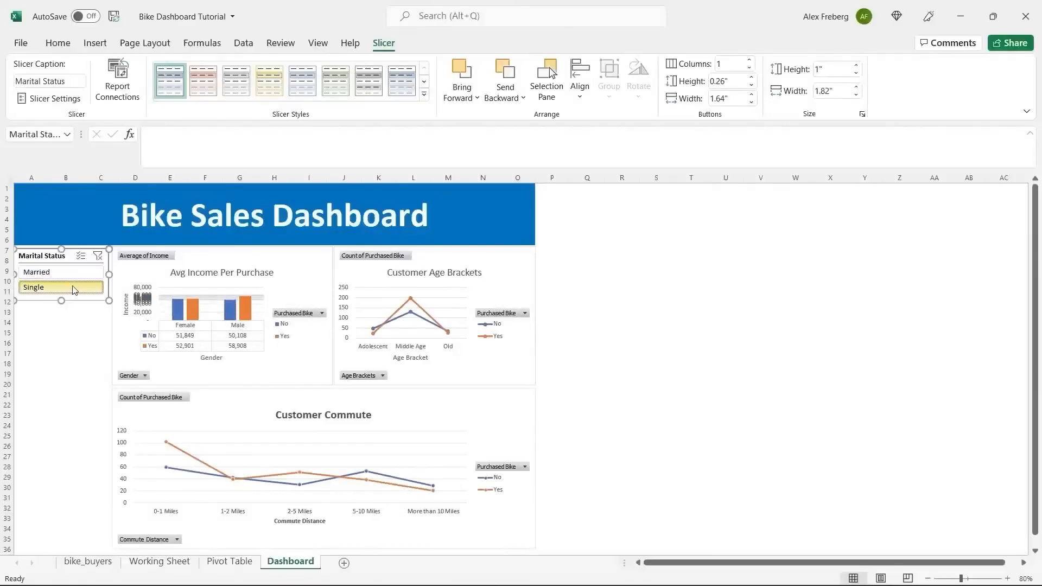
- Insert Region and Education slicers based on the Avg Income Per Purchase chart
click(287, 271)
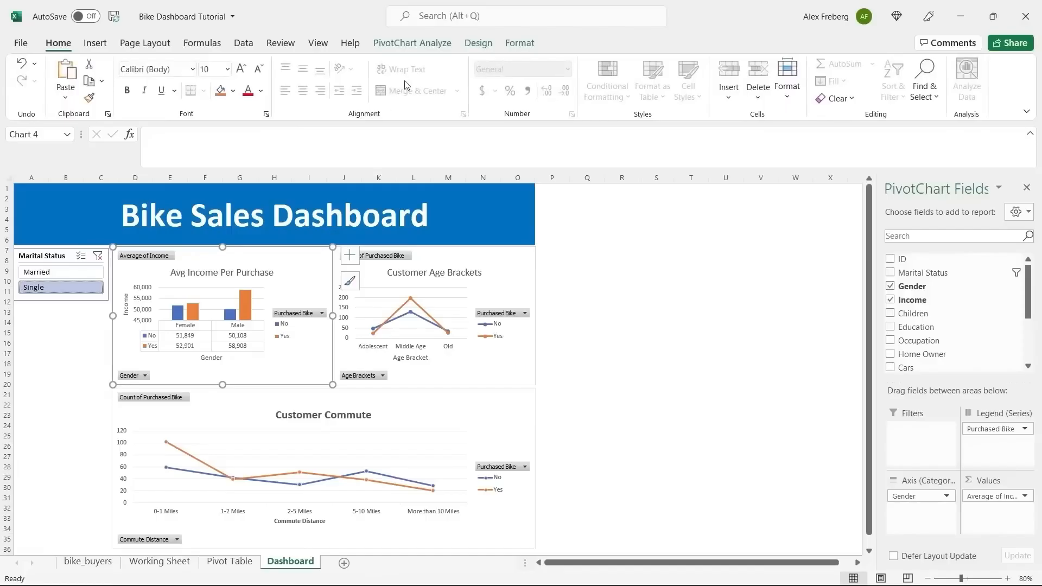
click(418, 44)
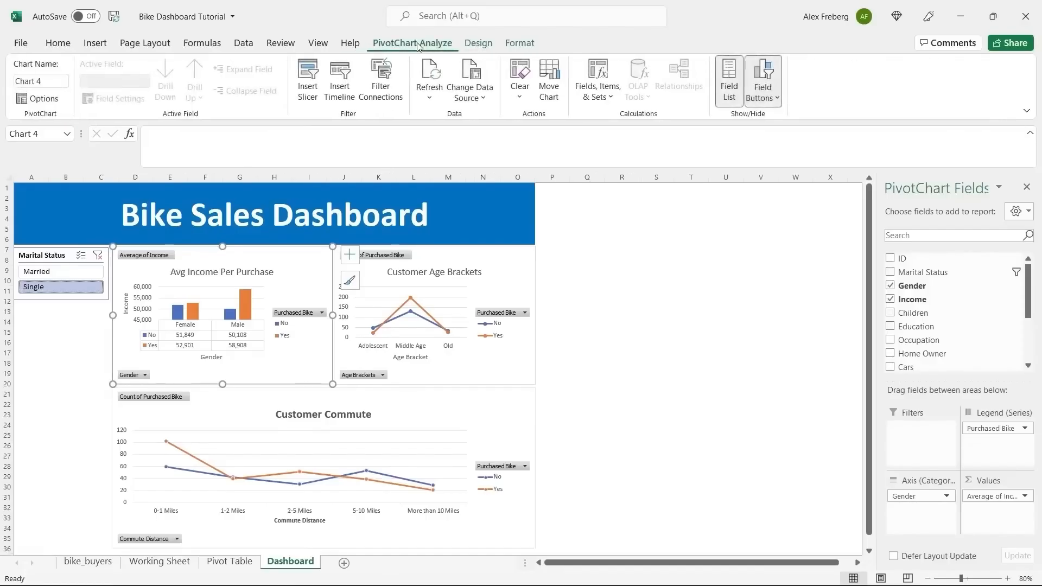
click(307, 82)
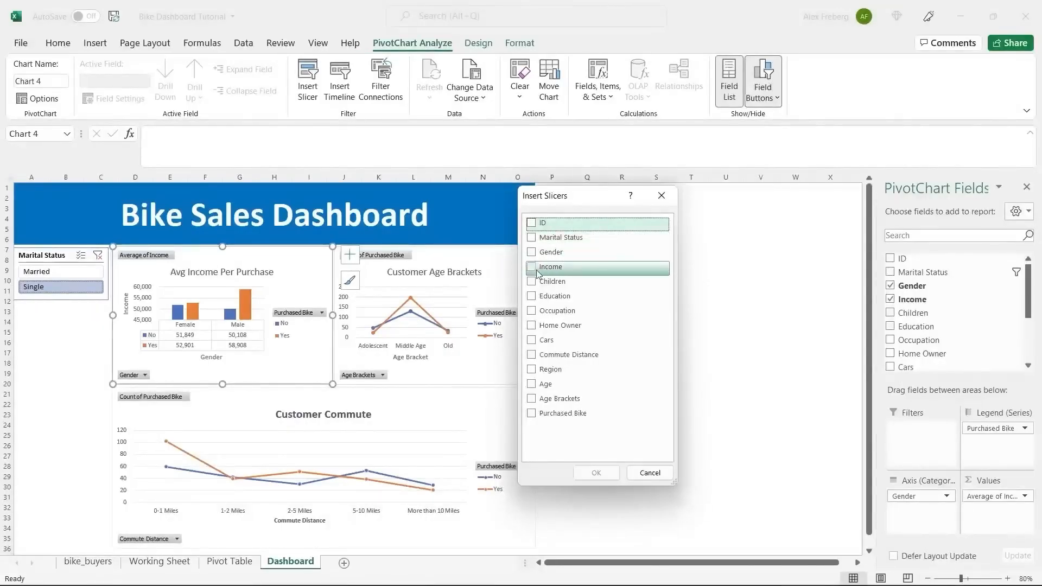
click(532, 371)
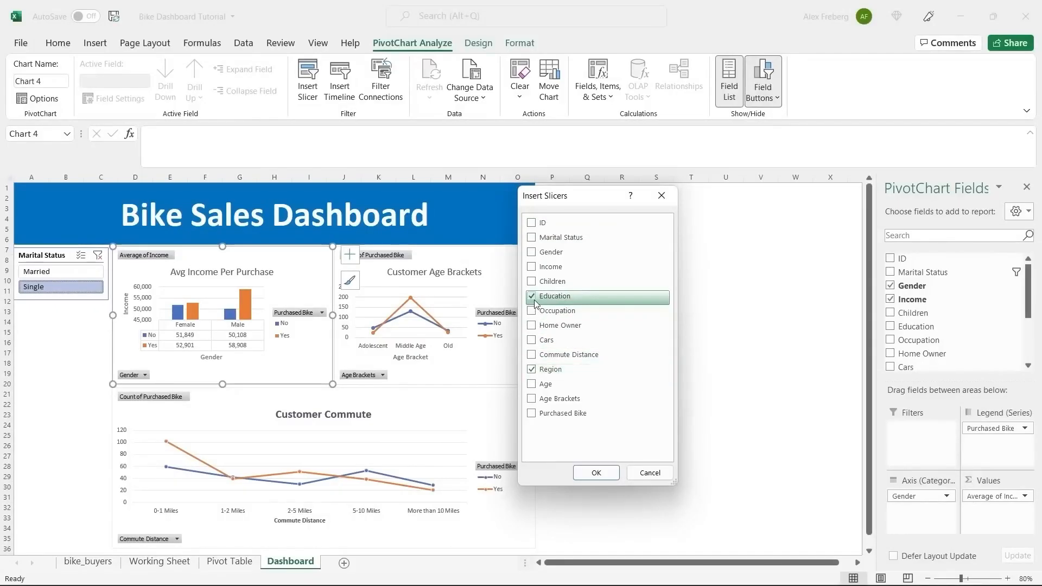
click(535, 301)
click(603, 474)
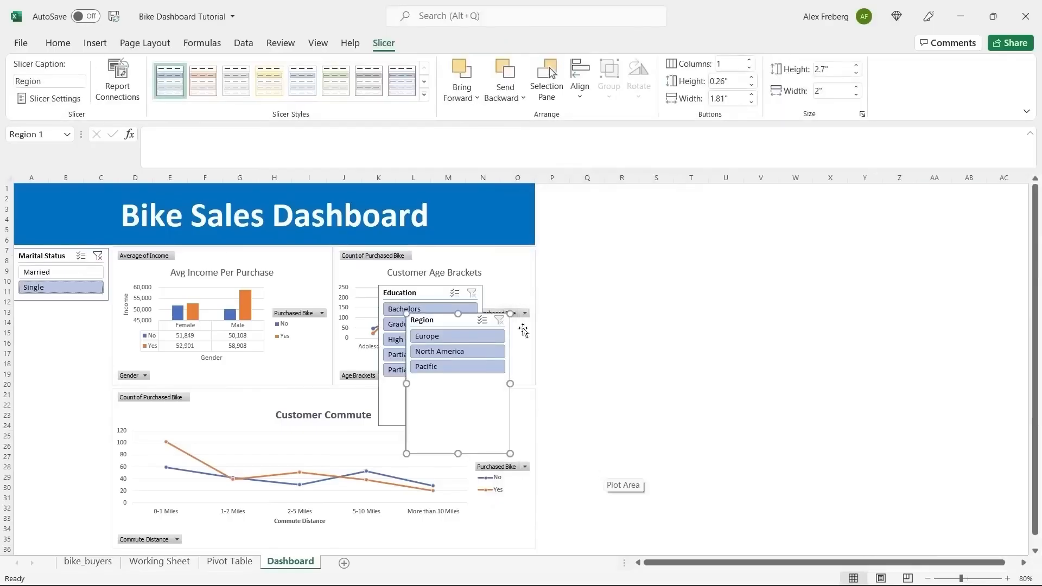
- Place the Region slicer directly below the Marital Status slicer and resize it to about 1.82" wide by 1.32" high
drag(469, 324, 75, 314)
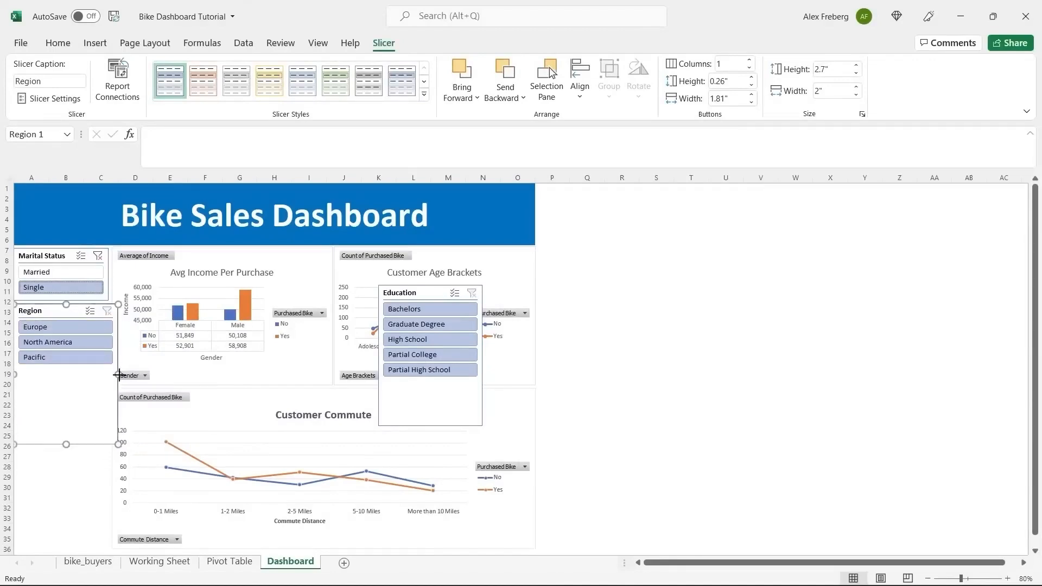
drag(119, 375, 109, 375)
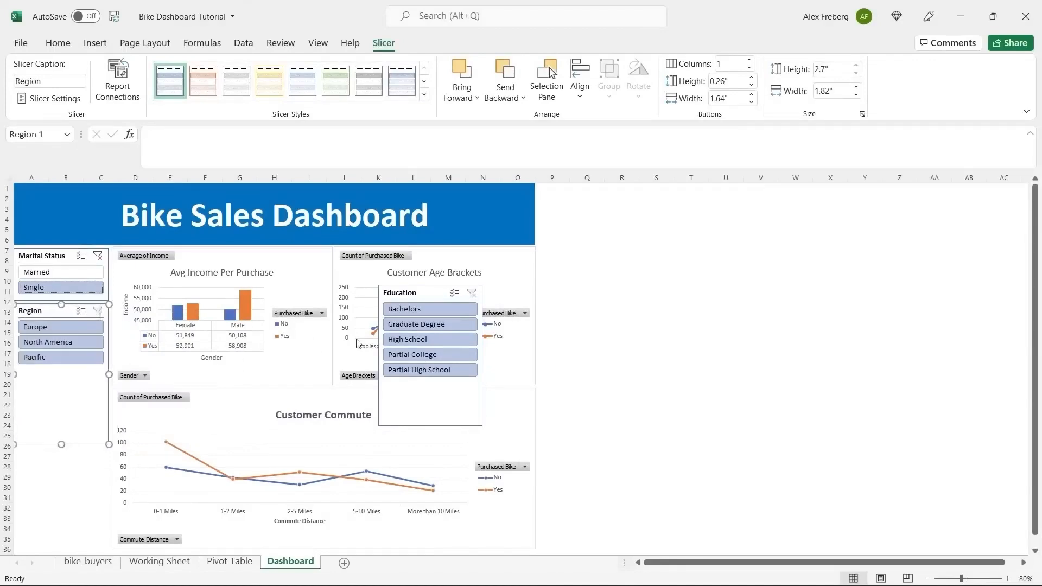
click(601, 322)
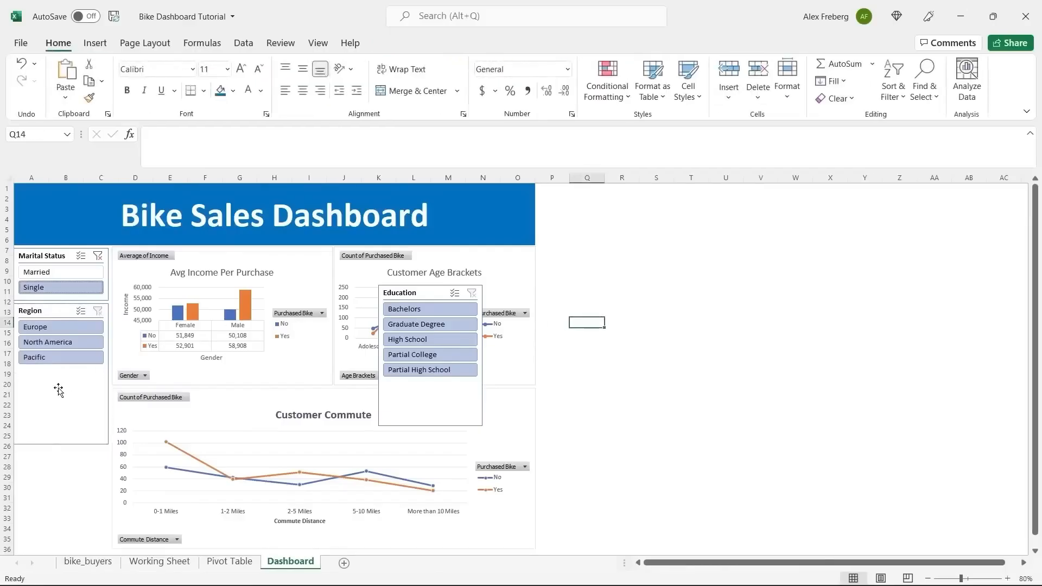
click(60, 441)
drag(59, 445, 66, 374)
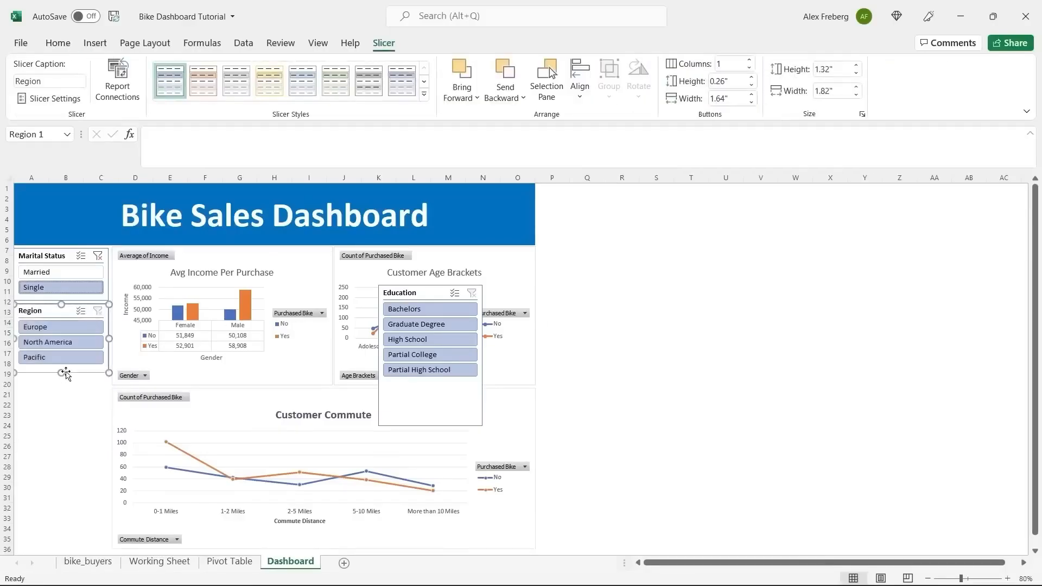
- Place the Education slicer directly below the Region slicer and resize it to about 1.81" wide by 1.9" high
drag(426, 294, 53, 384)
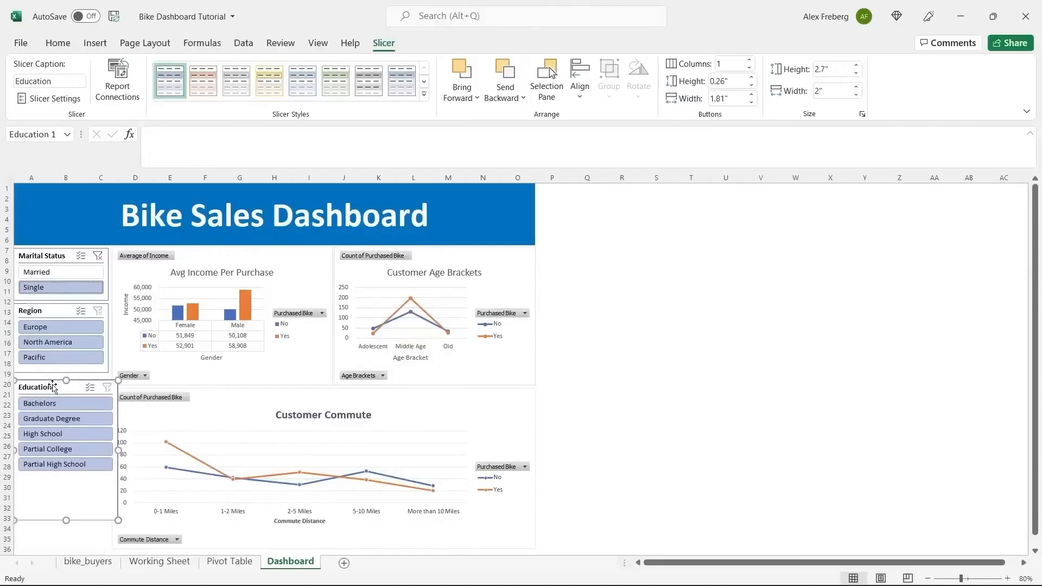
drag(118, 449, 107, 451)
click(578, 352)
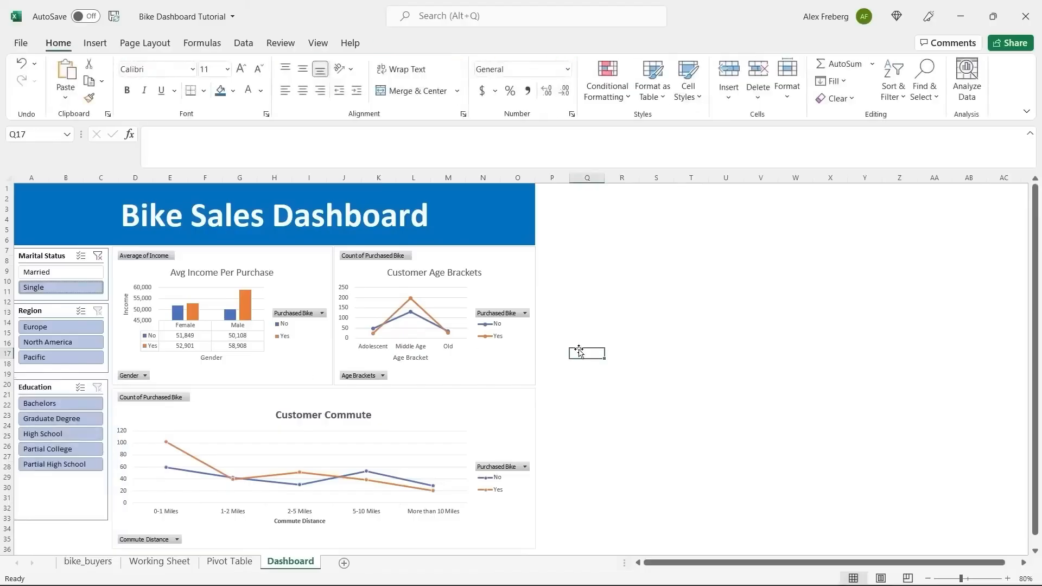
click(65, 388)
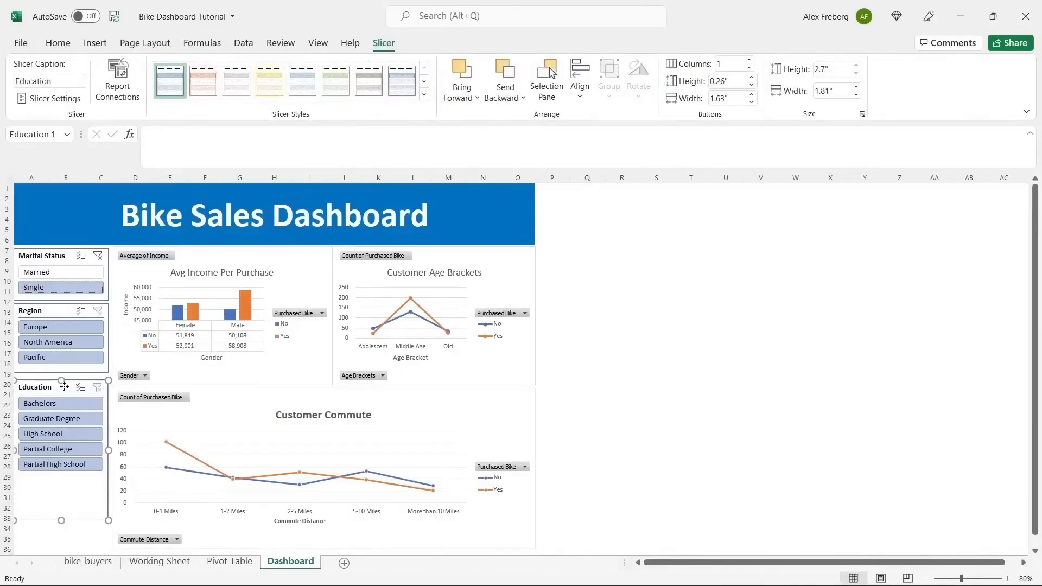
drag(64, 386, 64, 384)
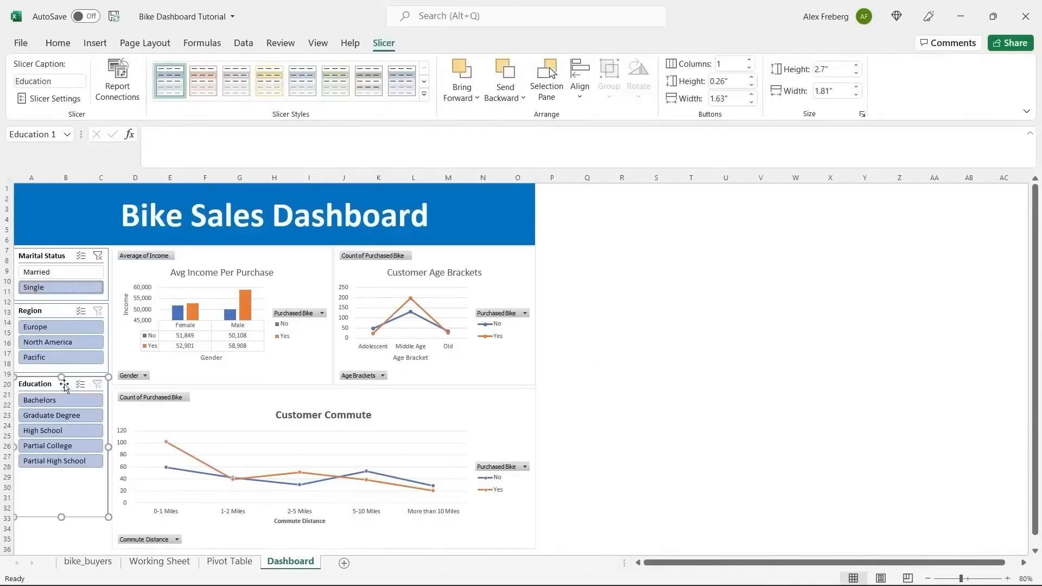
drag(61, 517, 64, 475)
- Test the Region slicer by filtering to Europe, North America and Pacific in turn, ending on Europe
click(63, 308)
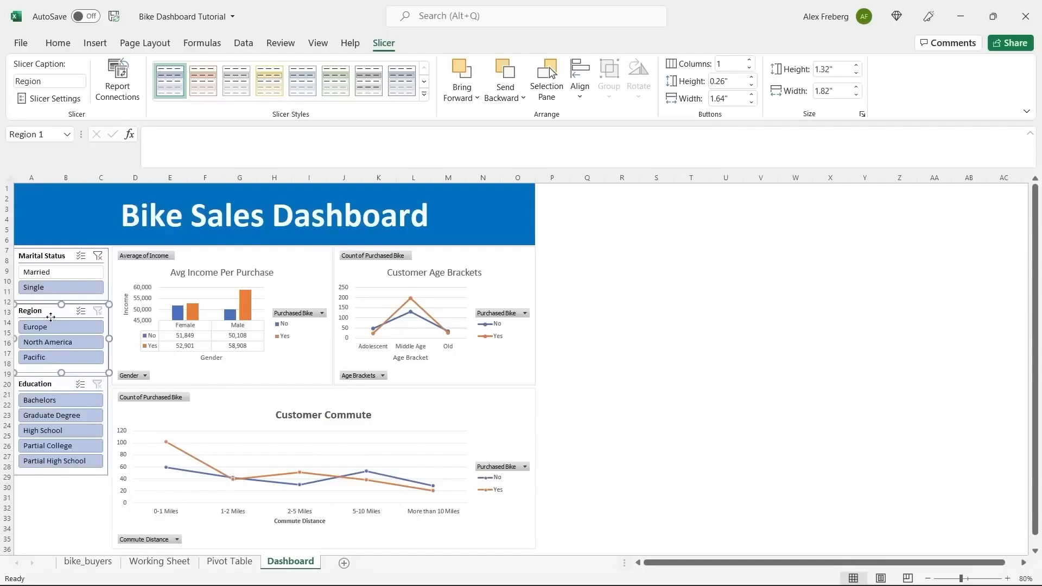
click(52, 327)
click(56, 343)
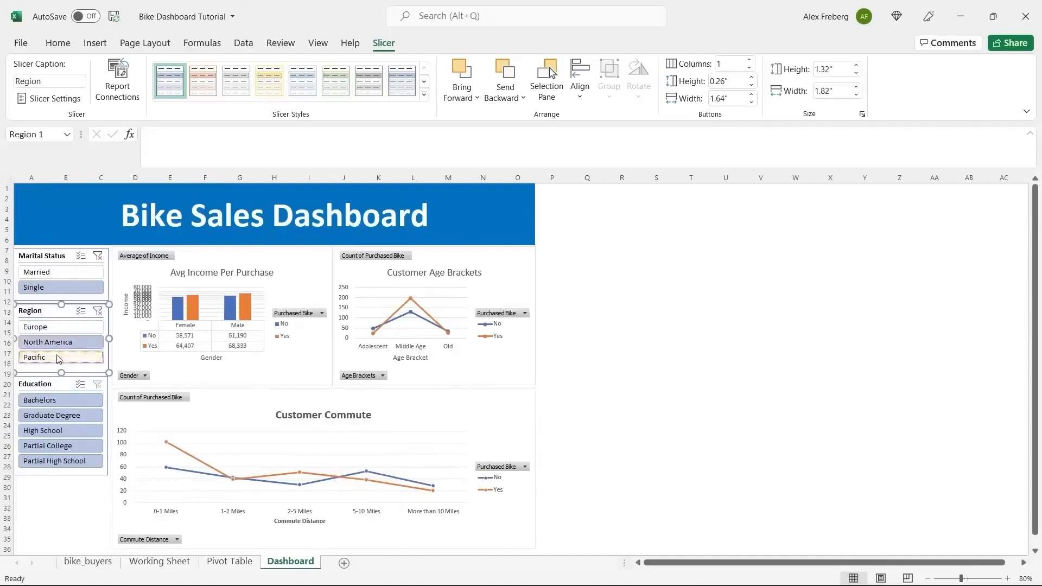
click(58, 357)
click(59, 330)
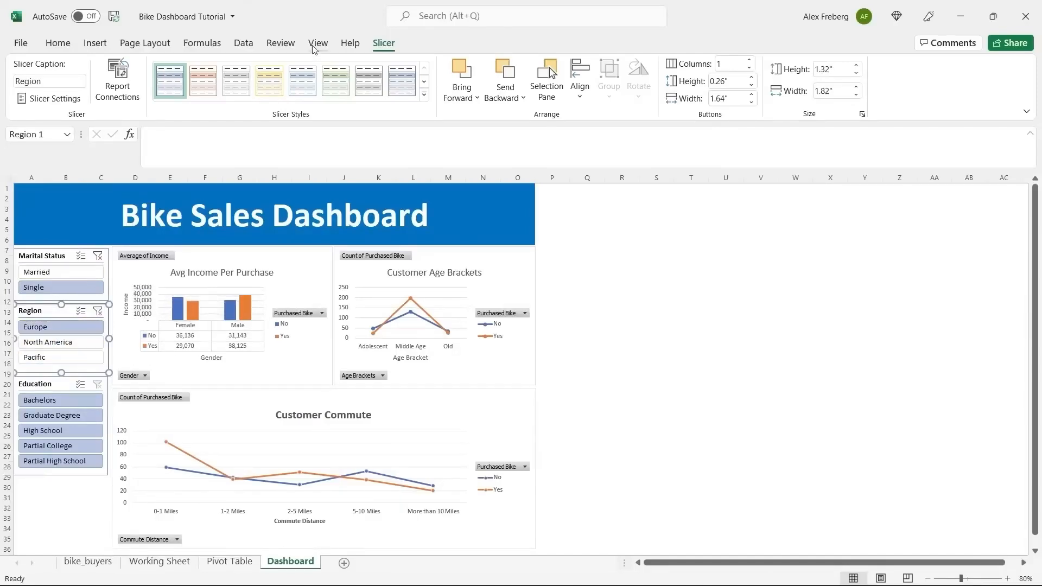
- Connect the Region slicer to PivotTable33, PivotTable34 and PivotTable35 as well
click(117, 80)
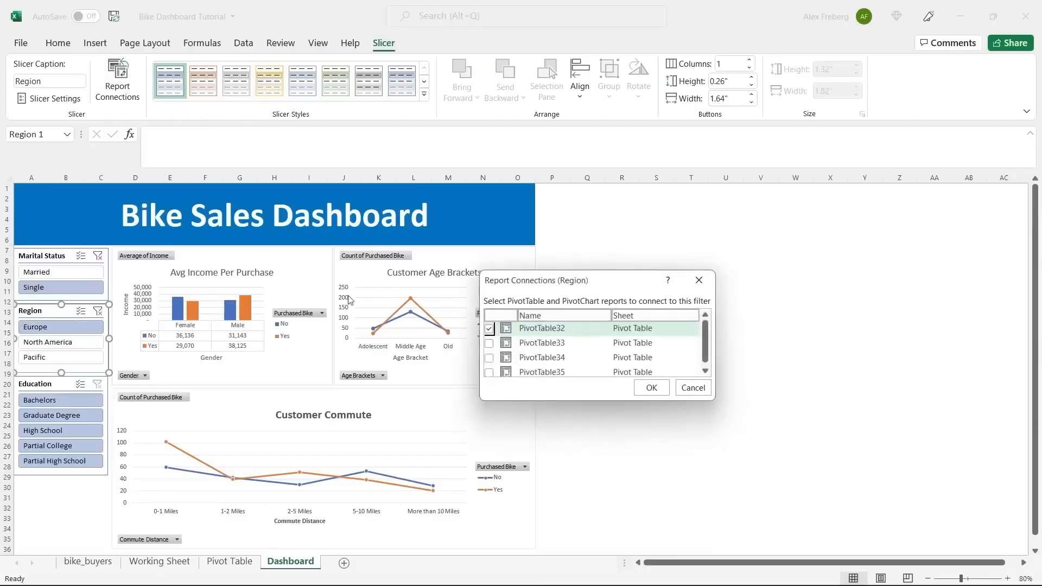
click(489, 343)
click(490, 357)
click(489, 372)
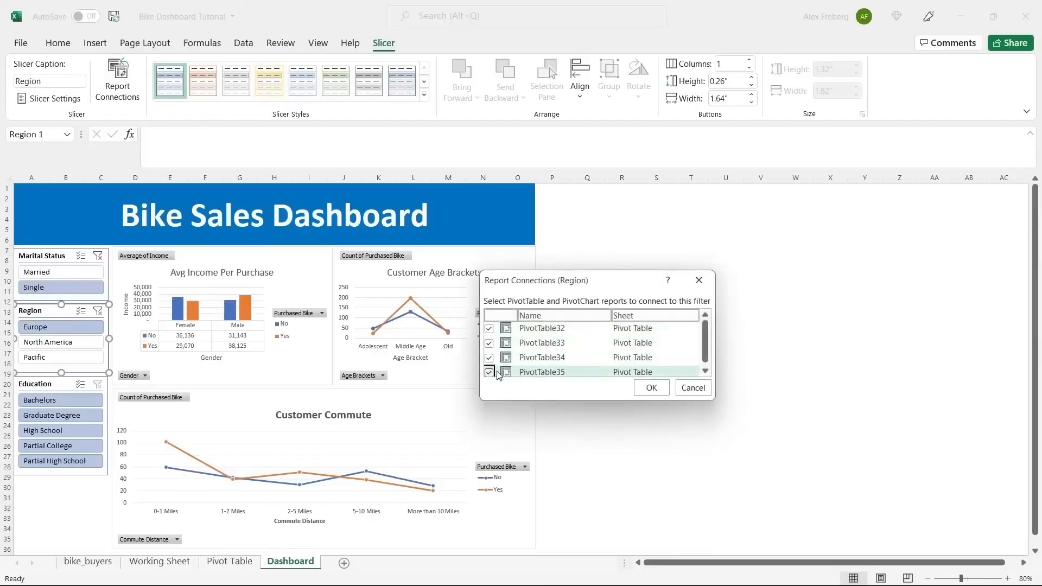
click(652, 387)
- Connect the Education slicer to PivotTable33, PivotTable34 and PivotTable35 as well
click(64, 386)
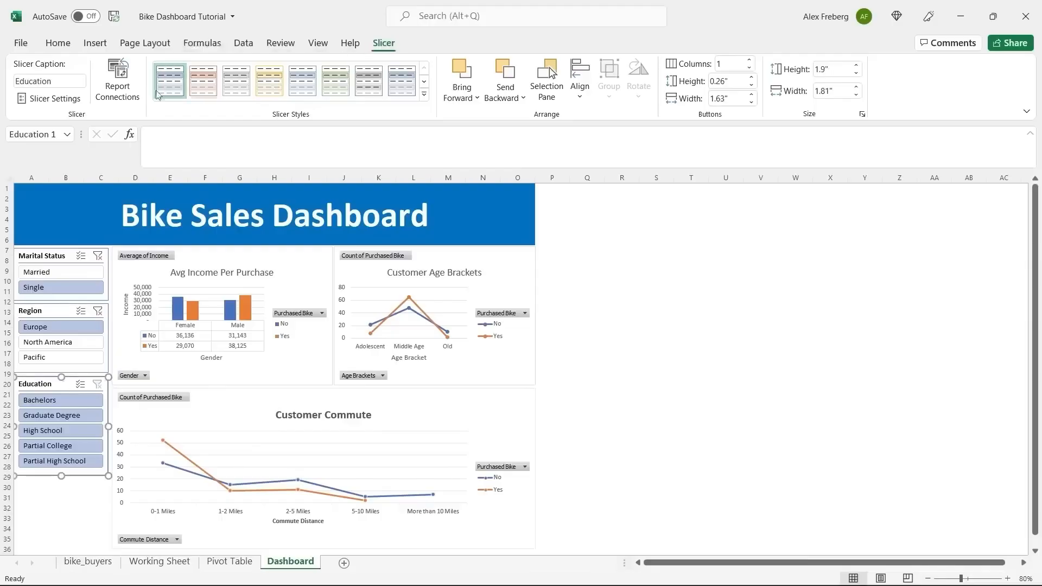
click(116, 76)
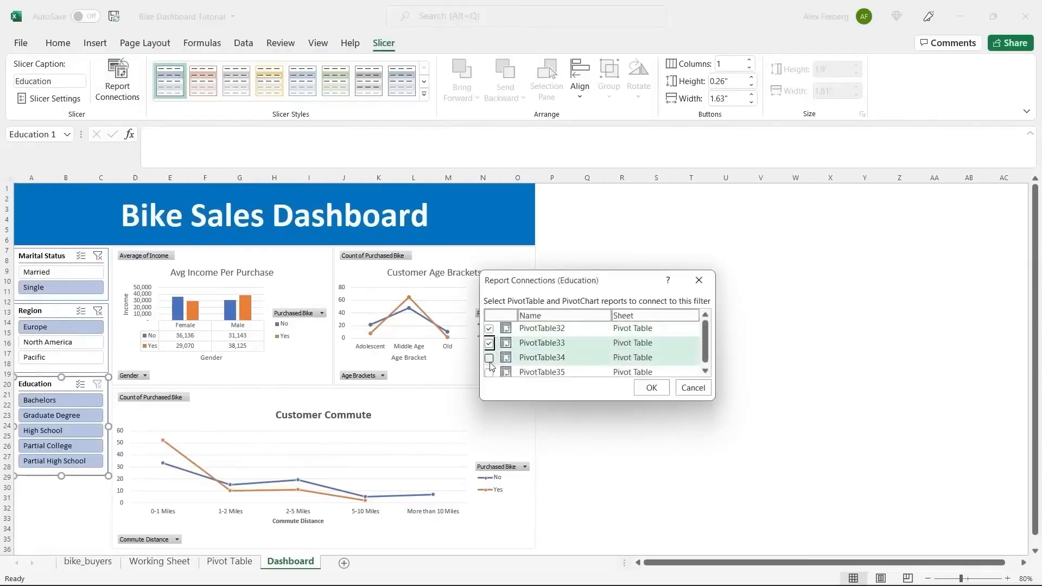
click(489, 372)
click(651, 387)
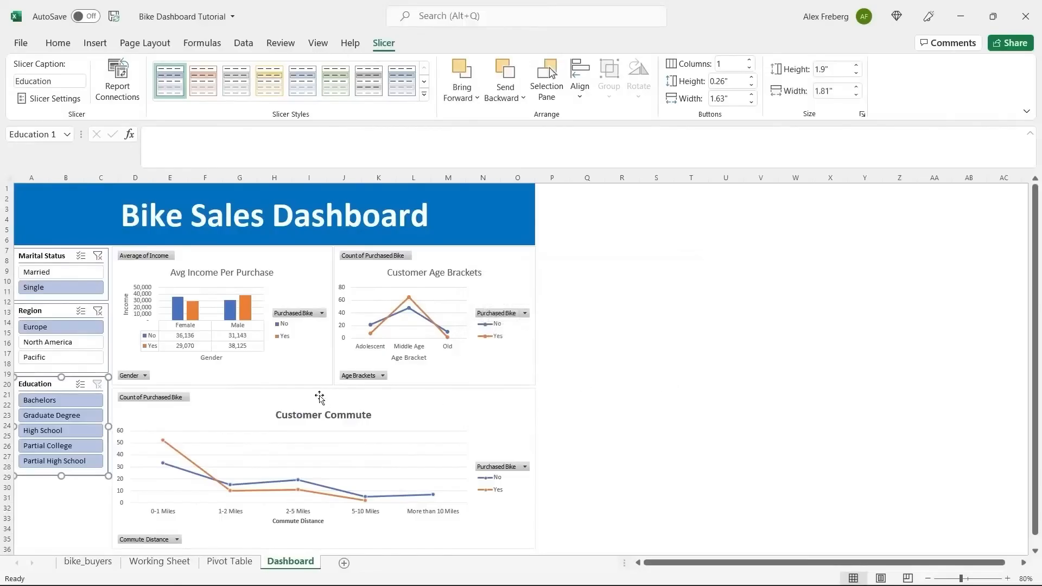
- Test the Education slicer with Partial High School and clear the Region and Education filters
click(69, 461)
click(97, 311)
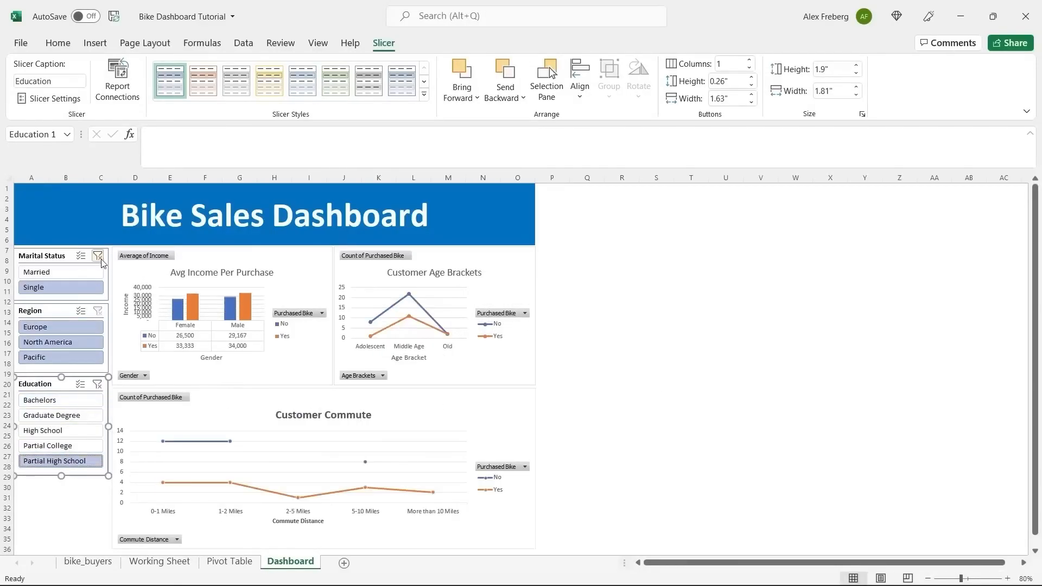
click(97, 384)
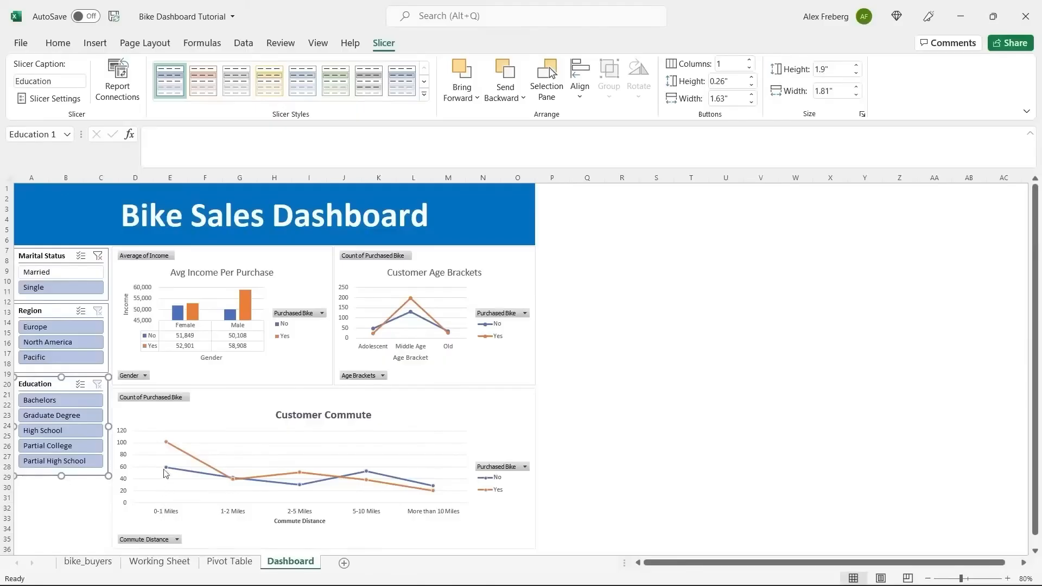
- Examine the charts for Bachelors, narrow them to Europe, and clear the Region filter
click(69, 402)
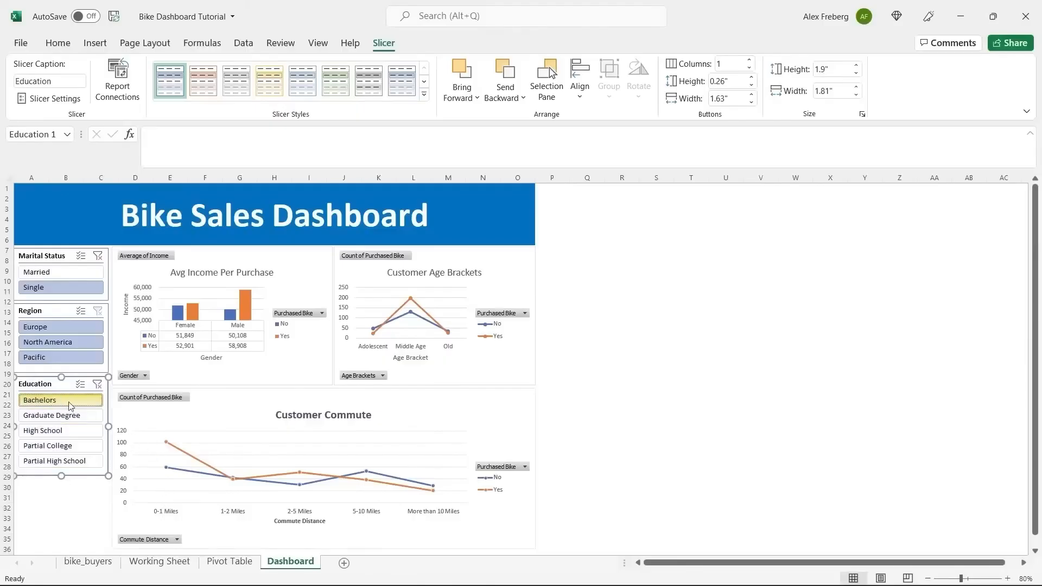
click(57, 326)
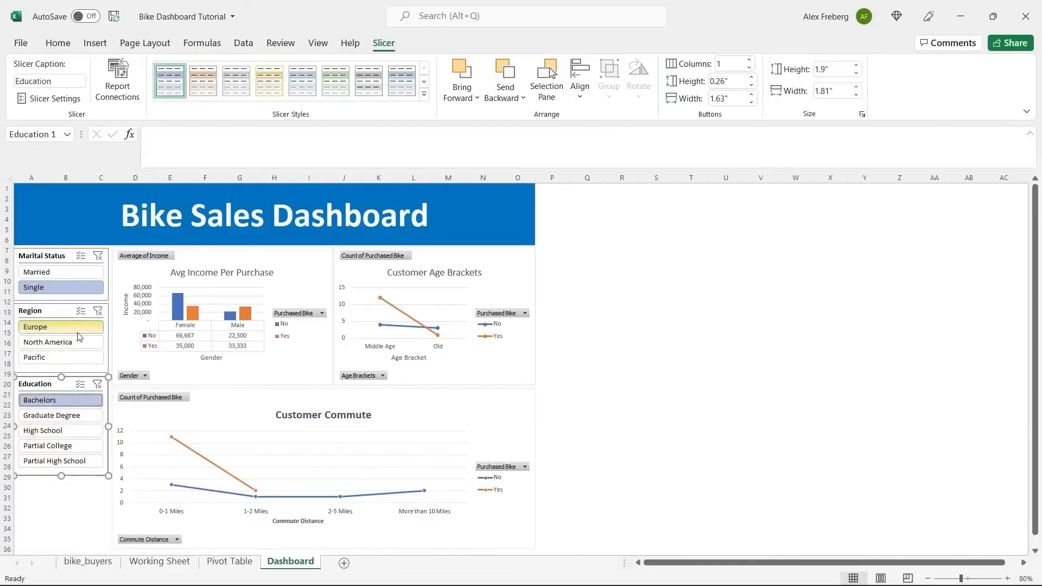
click(99, 311)
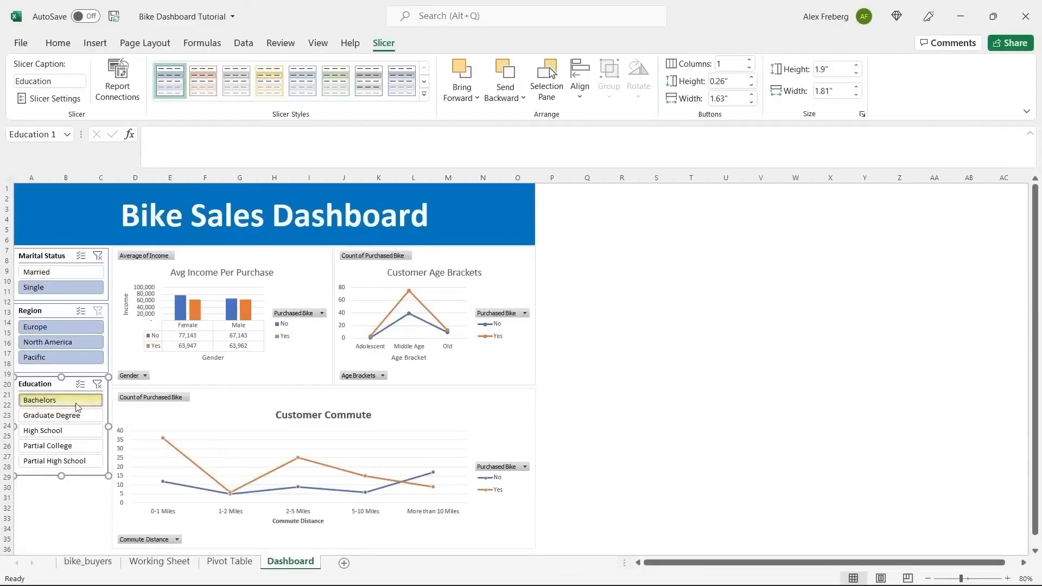
- Check the charts for Graduate Degree, and clear both the Education and Marital Status filters
click(82, 418)
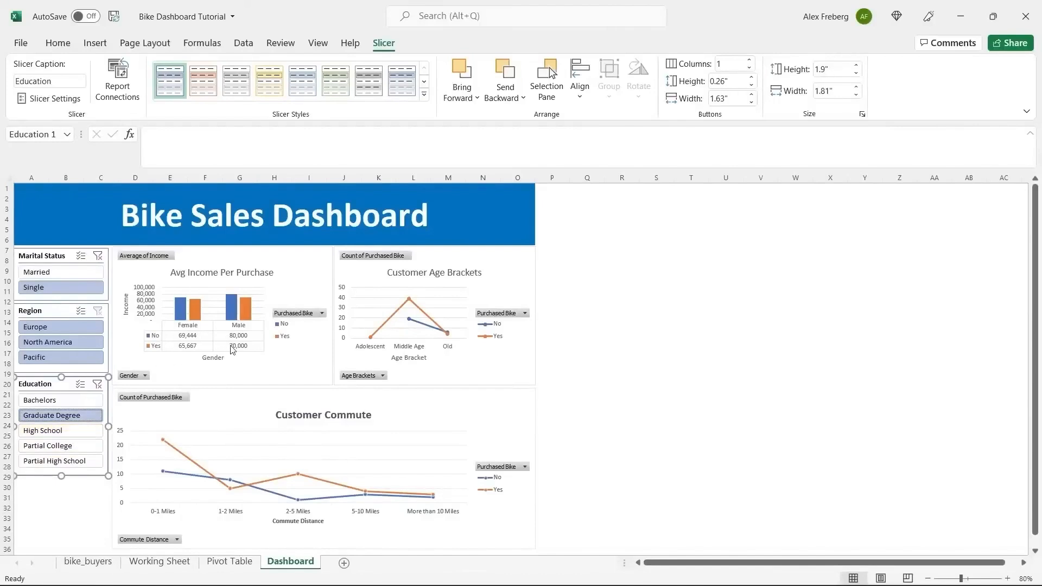
click(97, 384)
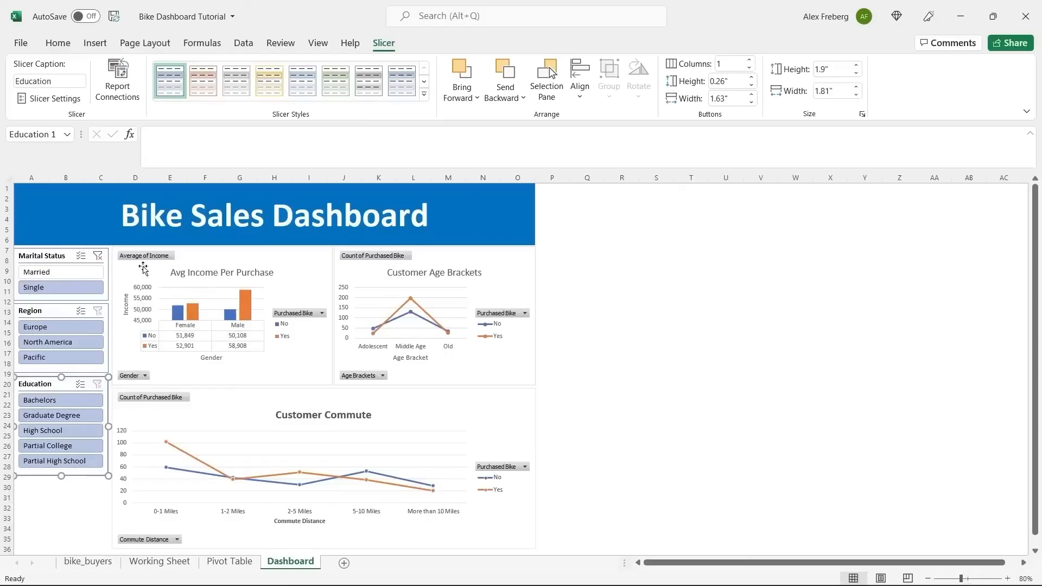
click(98, 255)
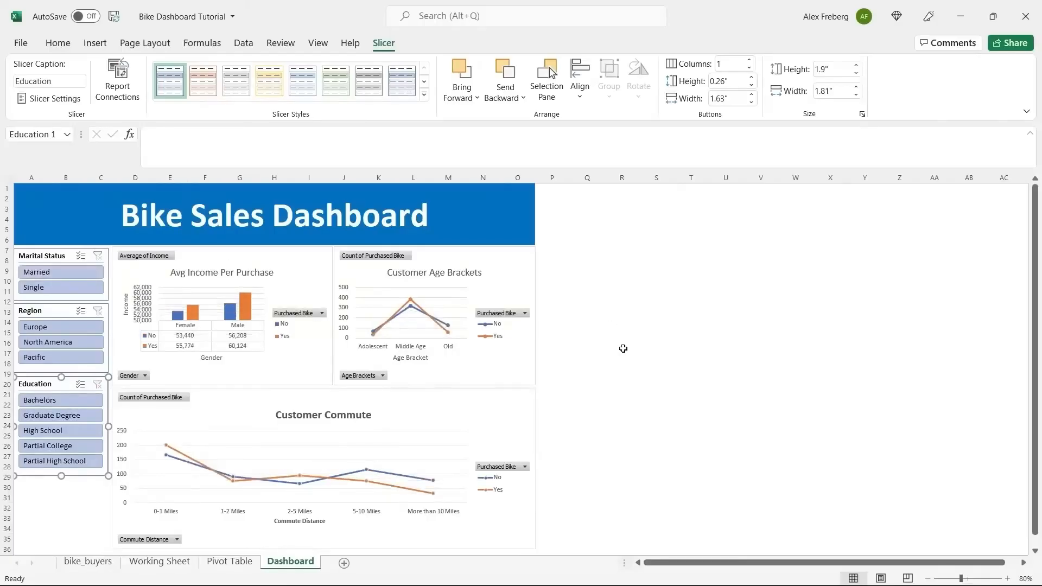
- Change the fill of the Bike Sales Dashboard title header to a darker shade of the theme blue
click(494, 209)
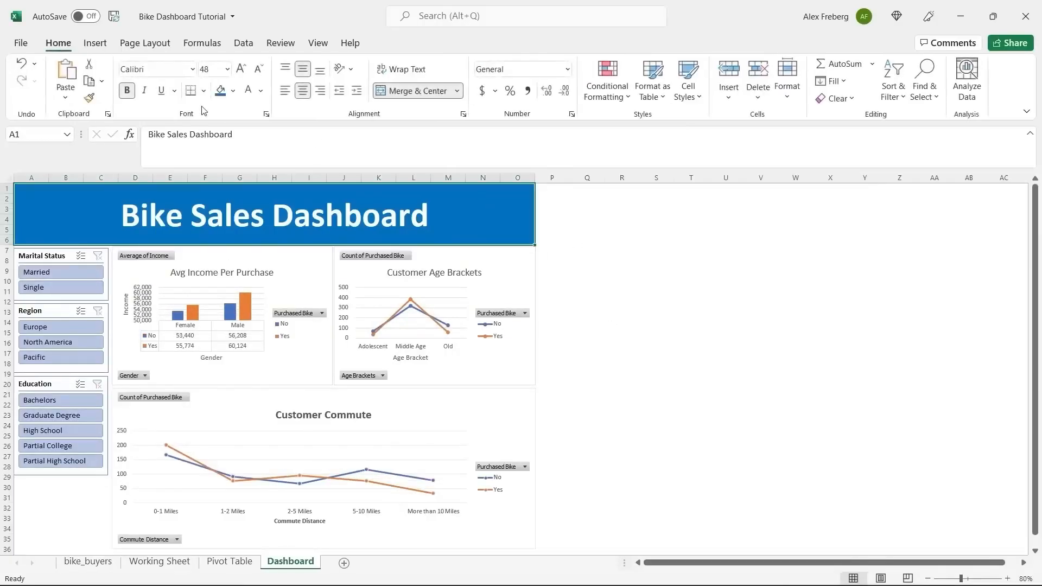
click(233, 91)
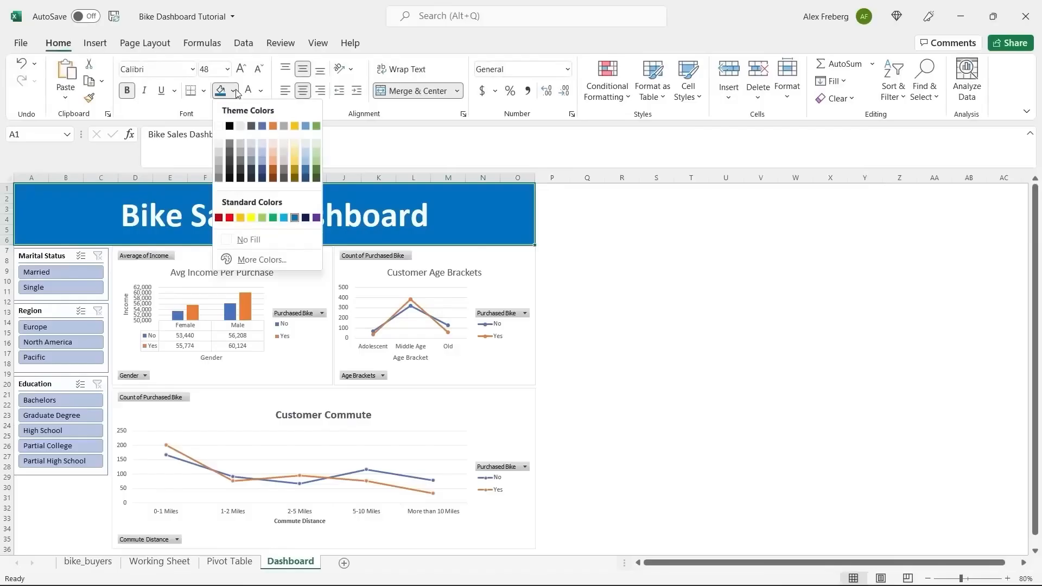
click(264, 173)
click(597, 291)
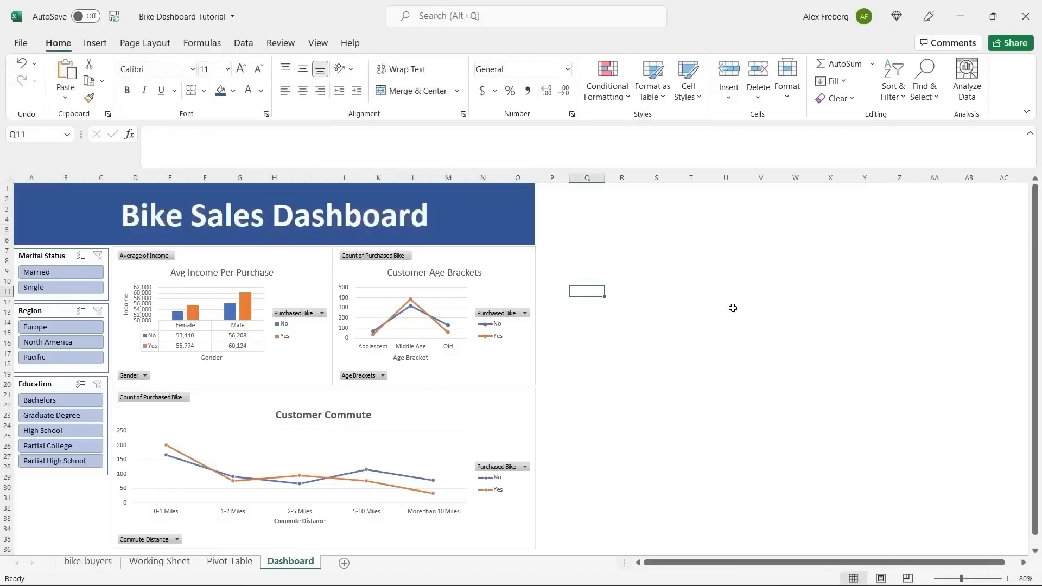